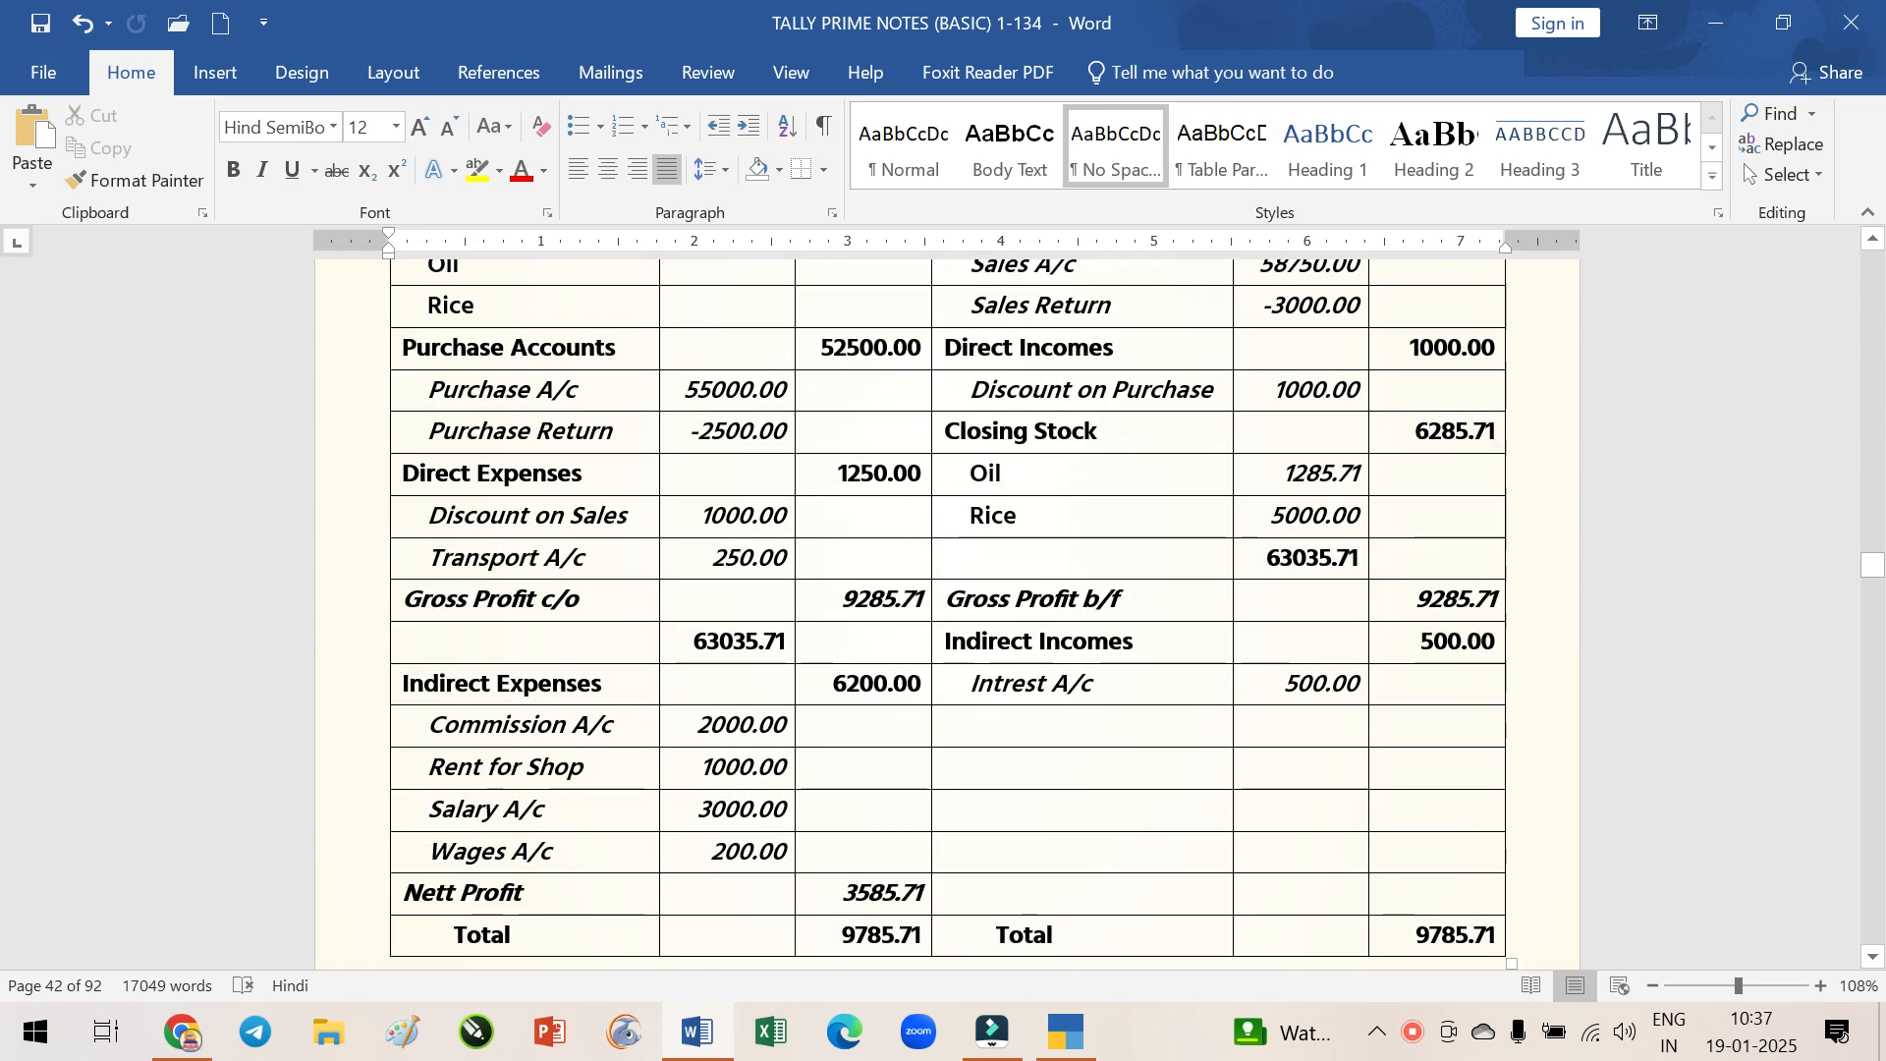
# Read the introduction under the GODOWN CREATION heading on page 43 of the Tally Prime notes
pyautogui.scroll(-7, 906, 771)
pyautogui.scroll(-7, 905, 769)
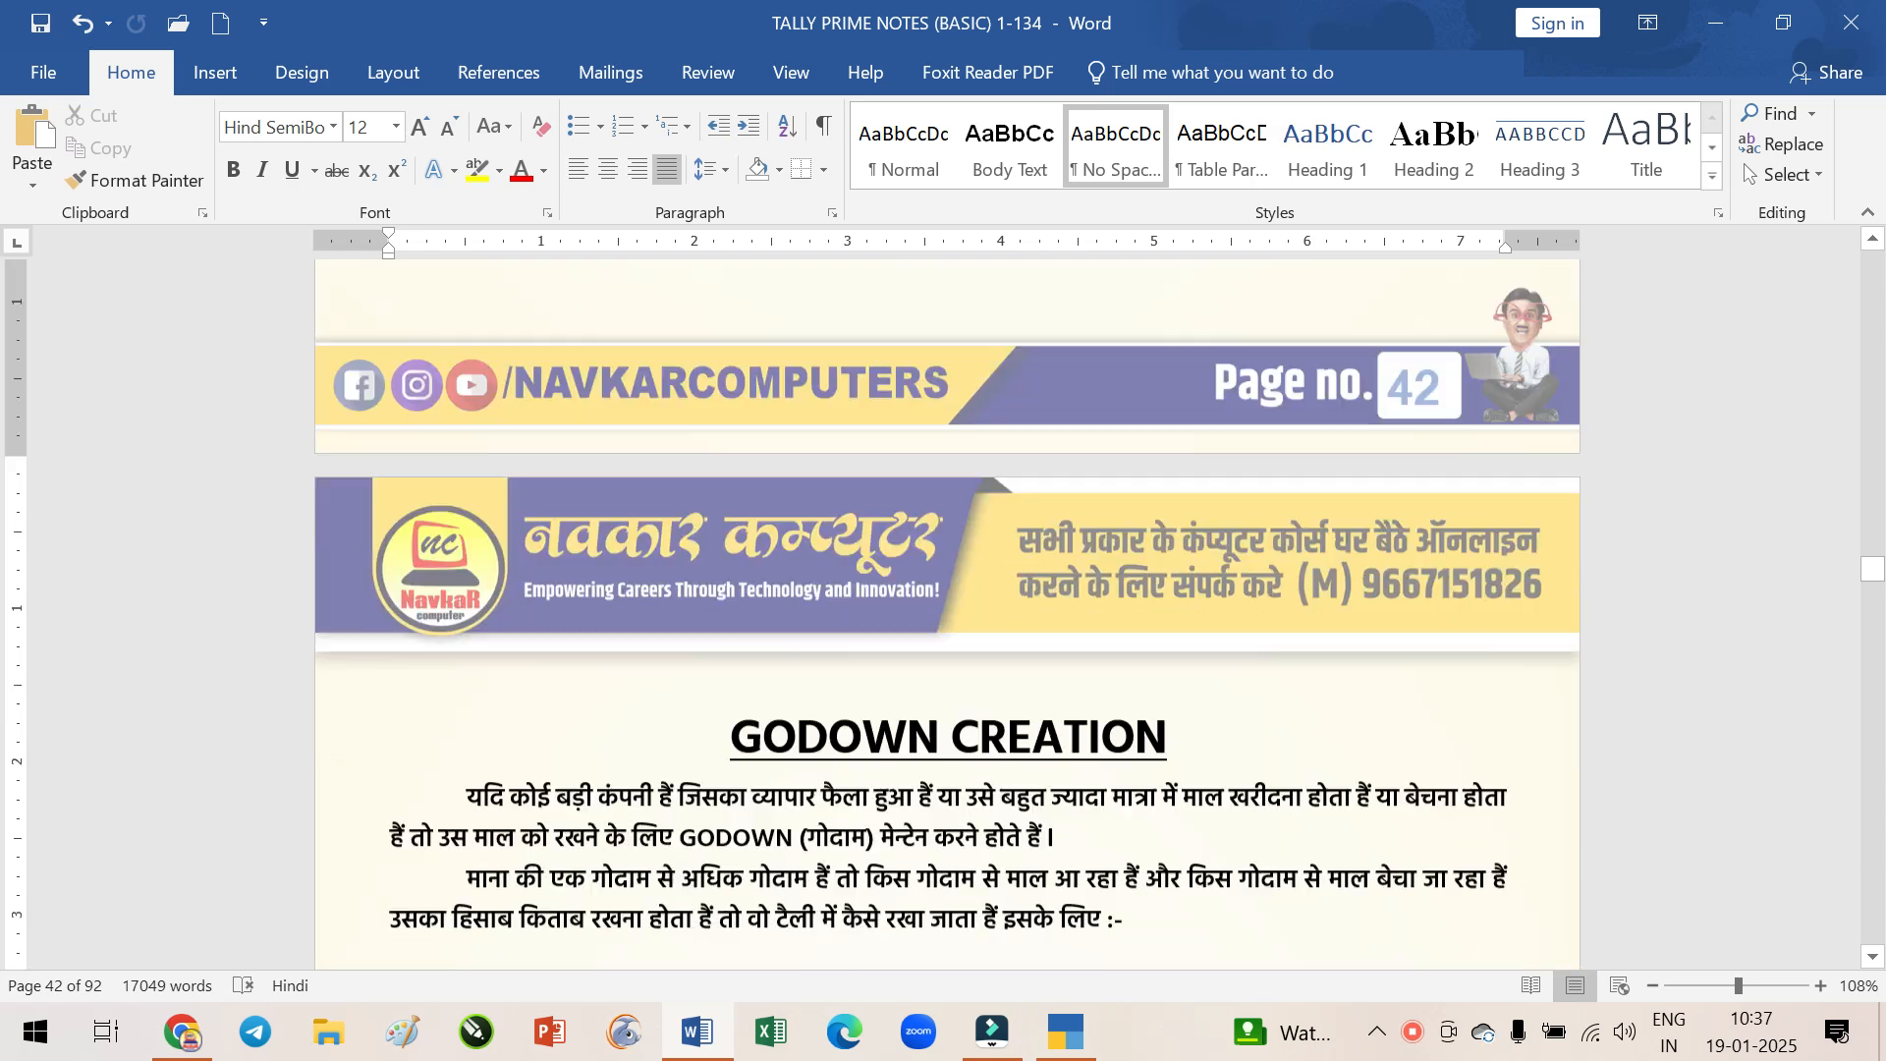
pyautogui.moveTo(717, 412); pyautogui.dragTo(1197, 433)
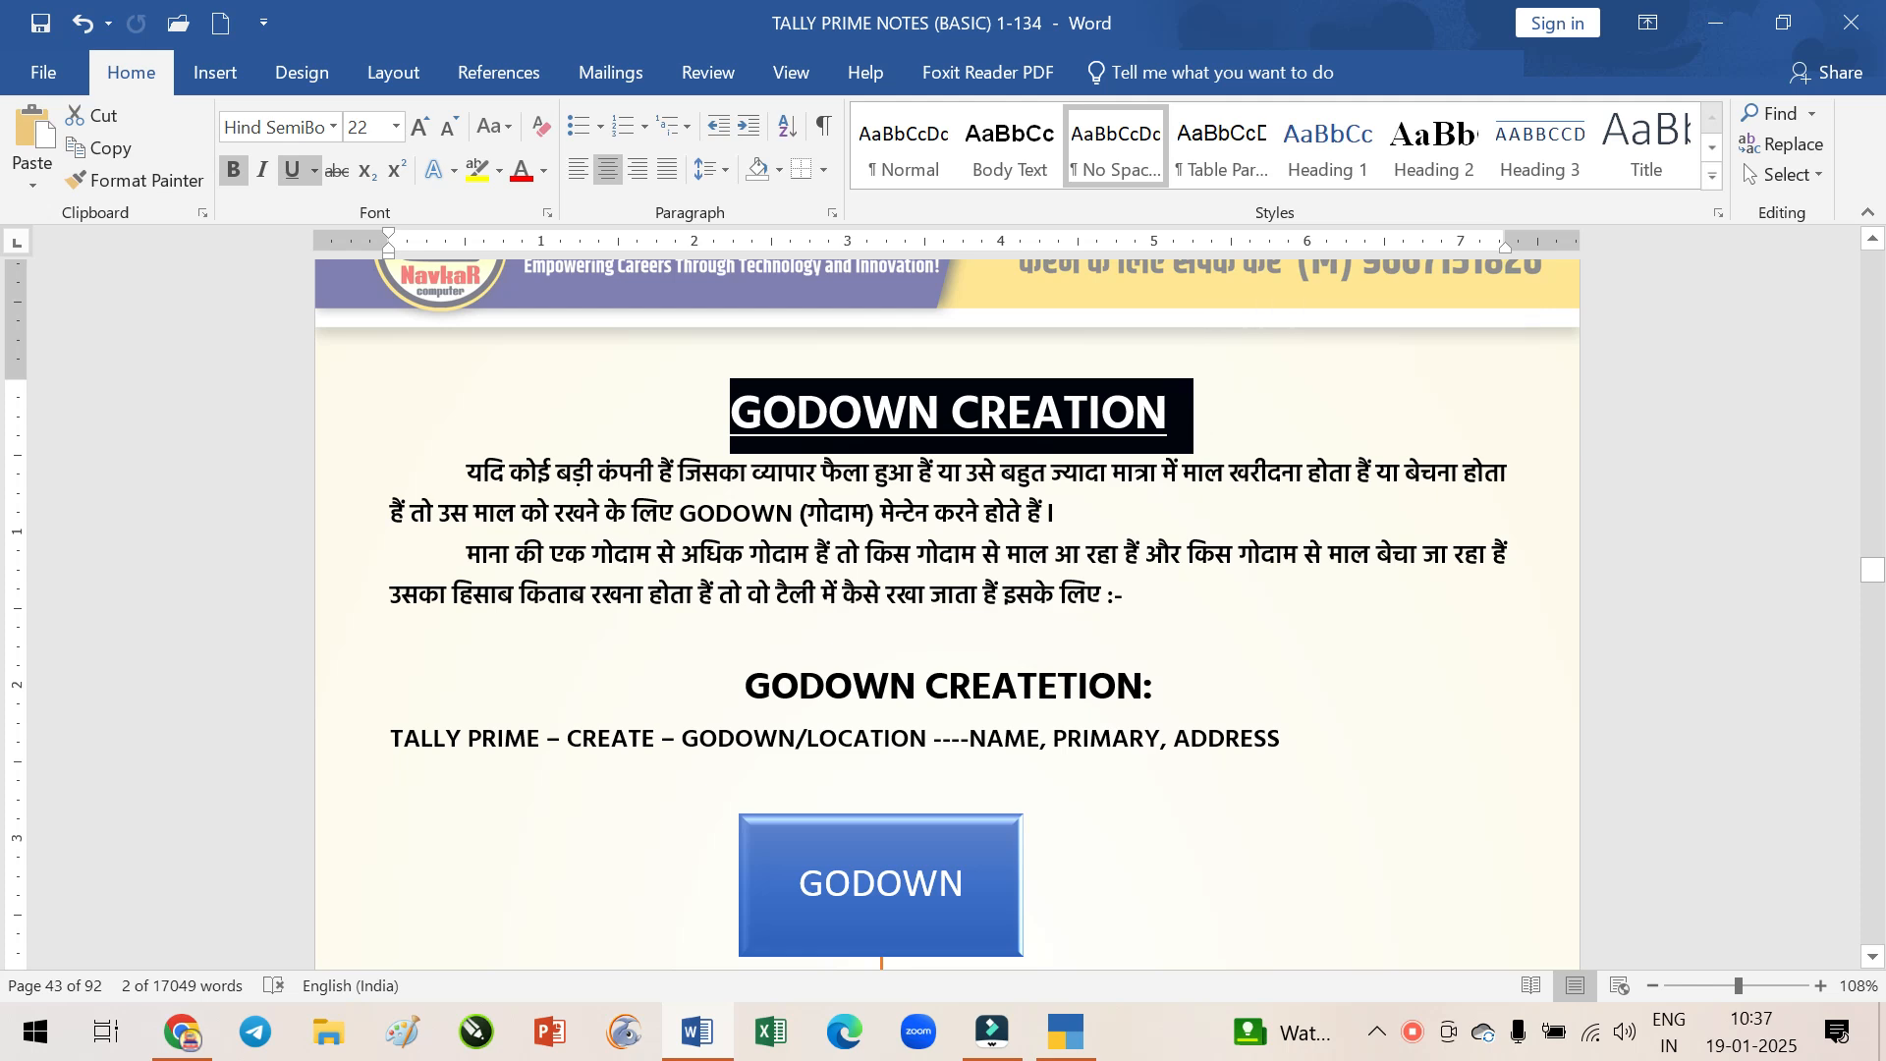
pyautogui.scroll(4, 943, 609)
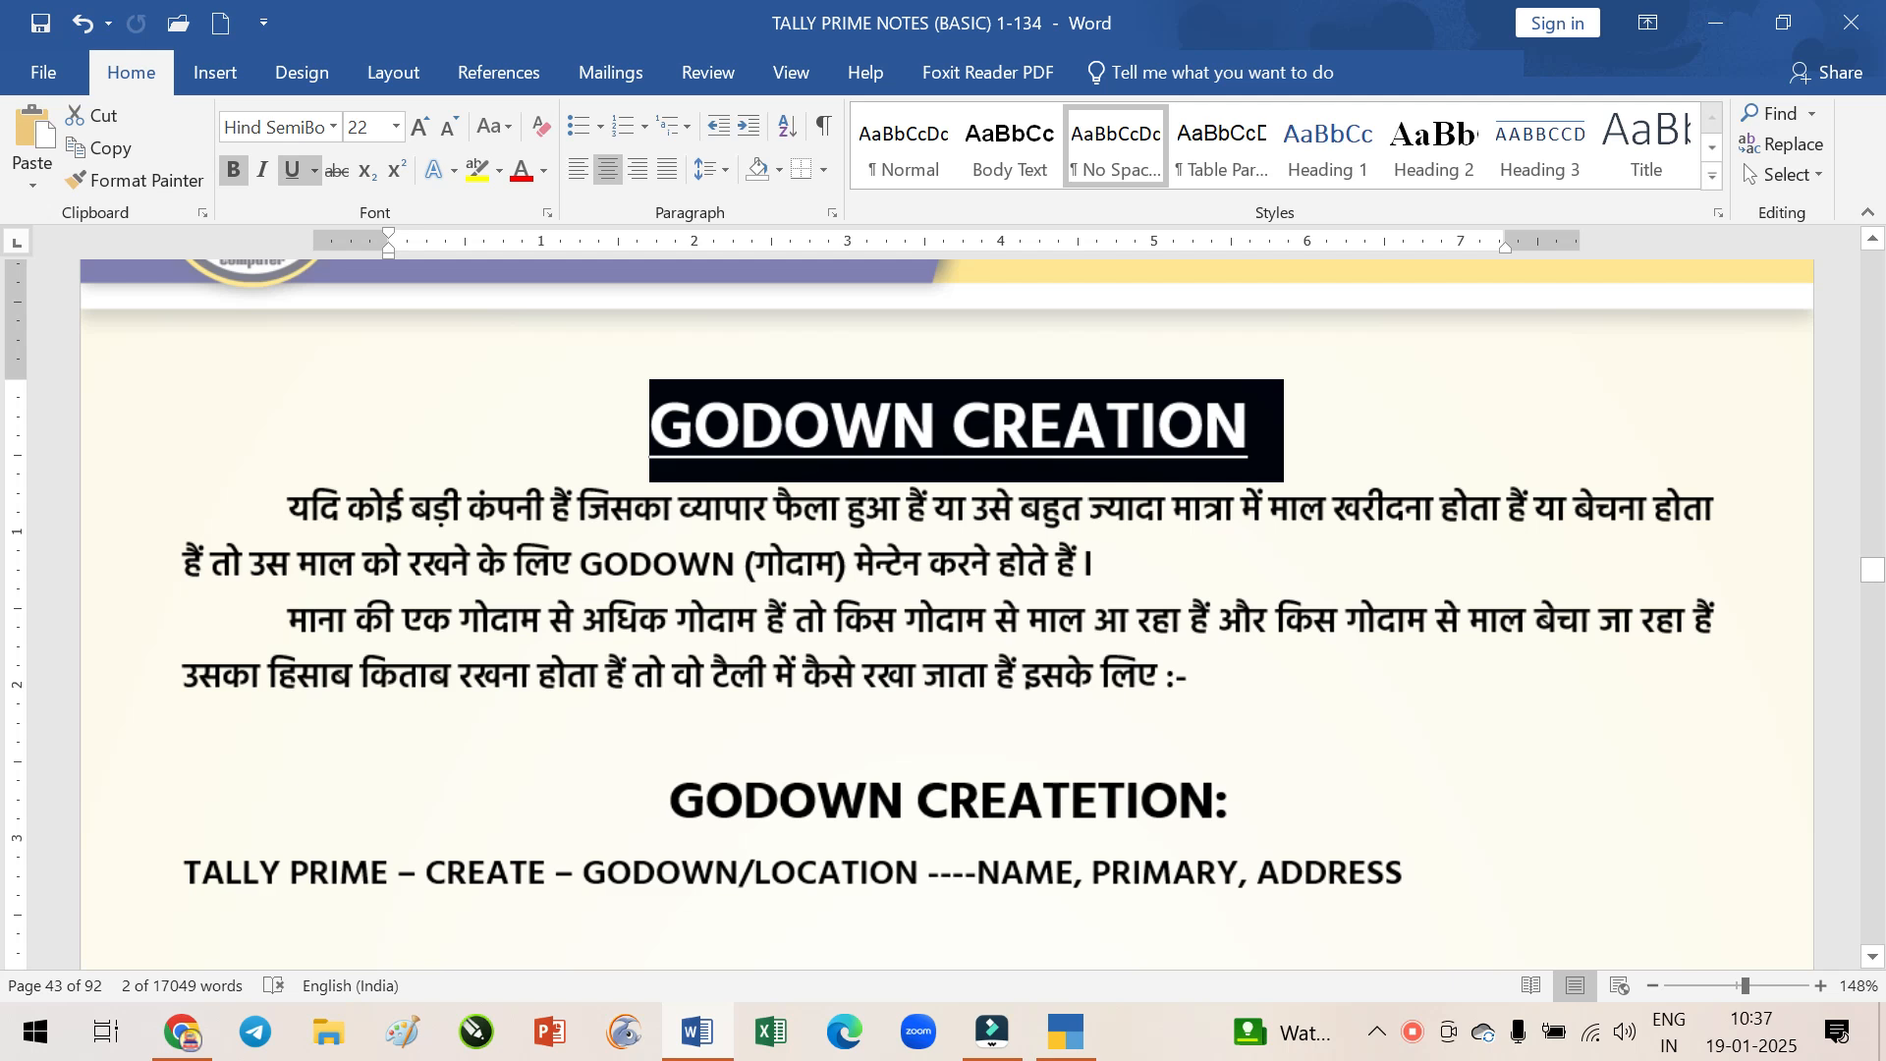
pyautogui.moveTo(286, 505); pyautogui.dragTo(1719, 507)
pyautogui.moveTo(252, 562); pyautogui.dragTo(1059, 586)
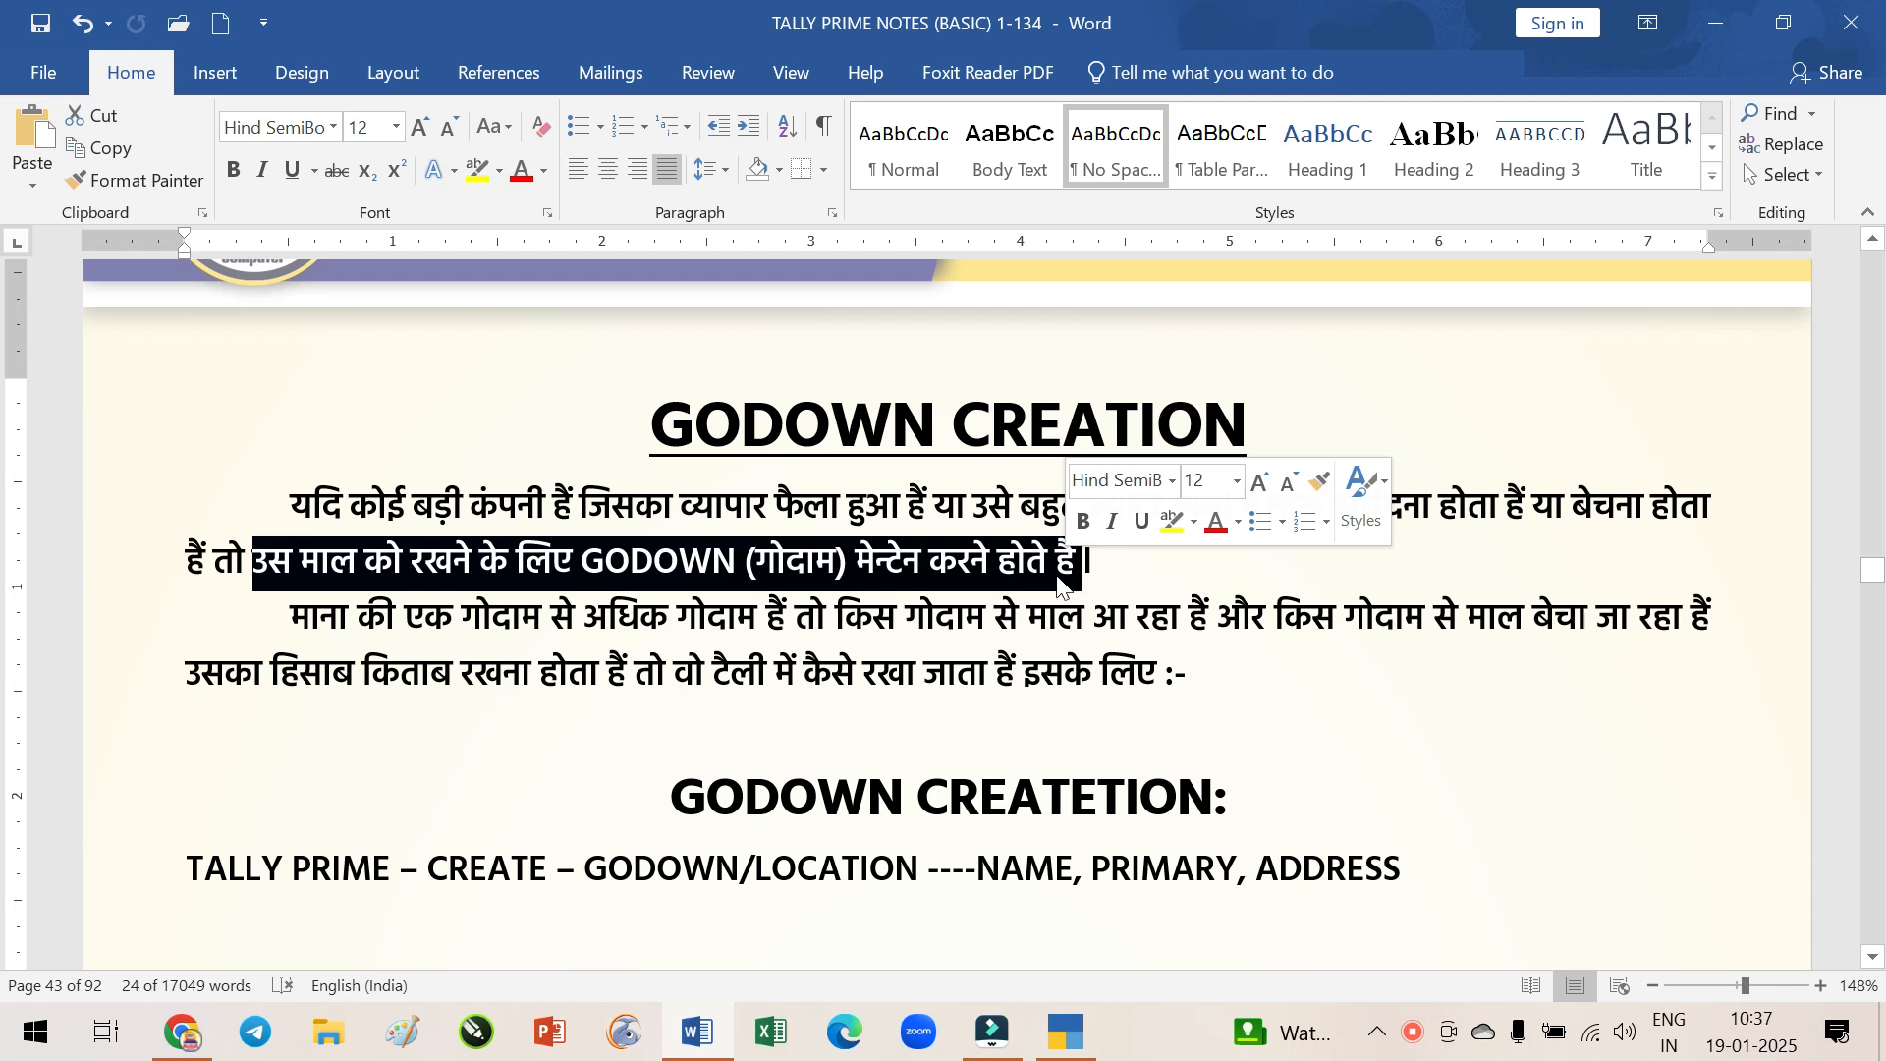
pyautogui.moveTo(291, 617); pyautogui.dragTo(1717, 618)
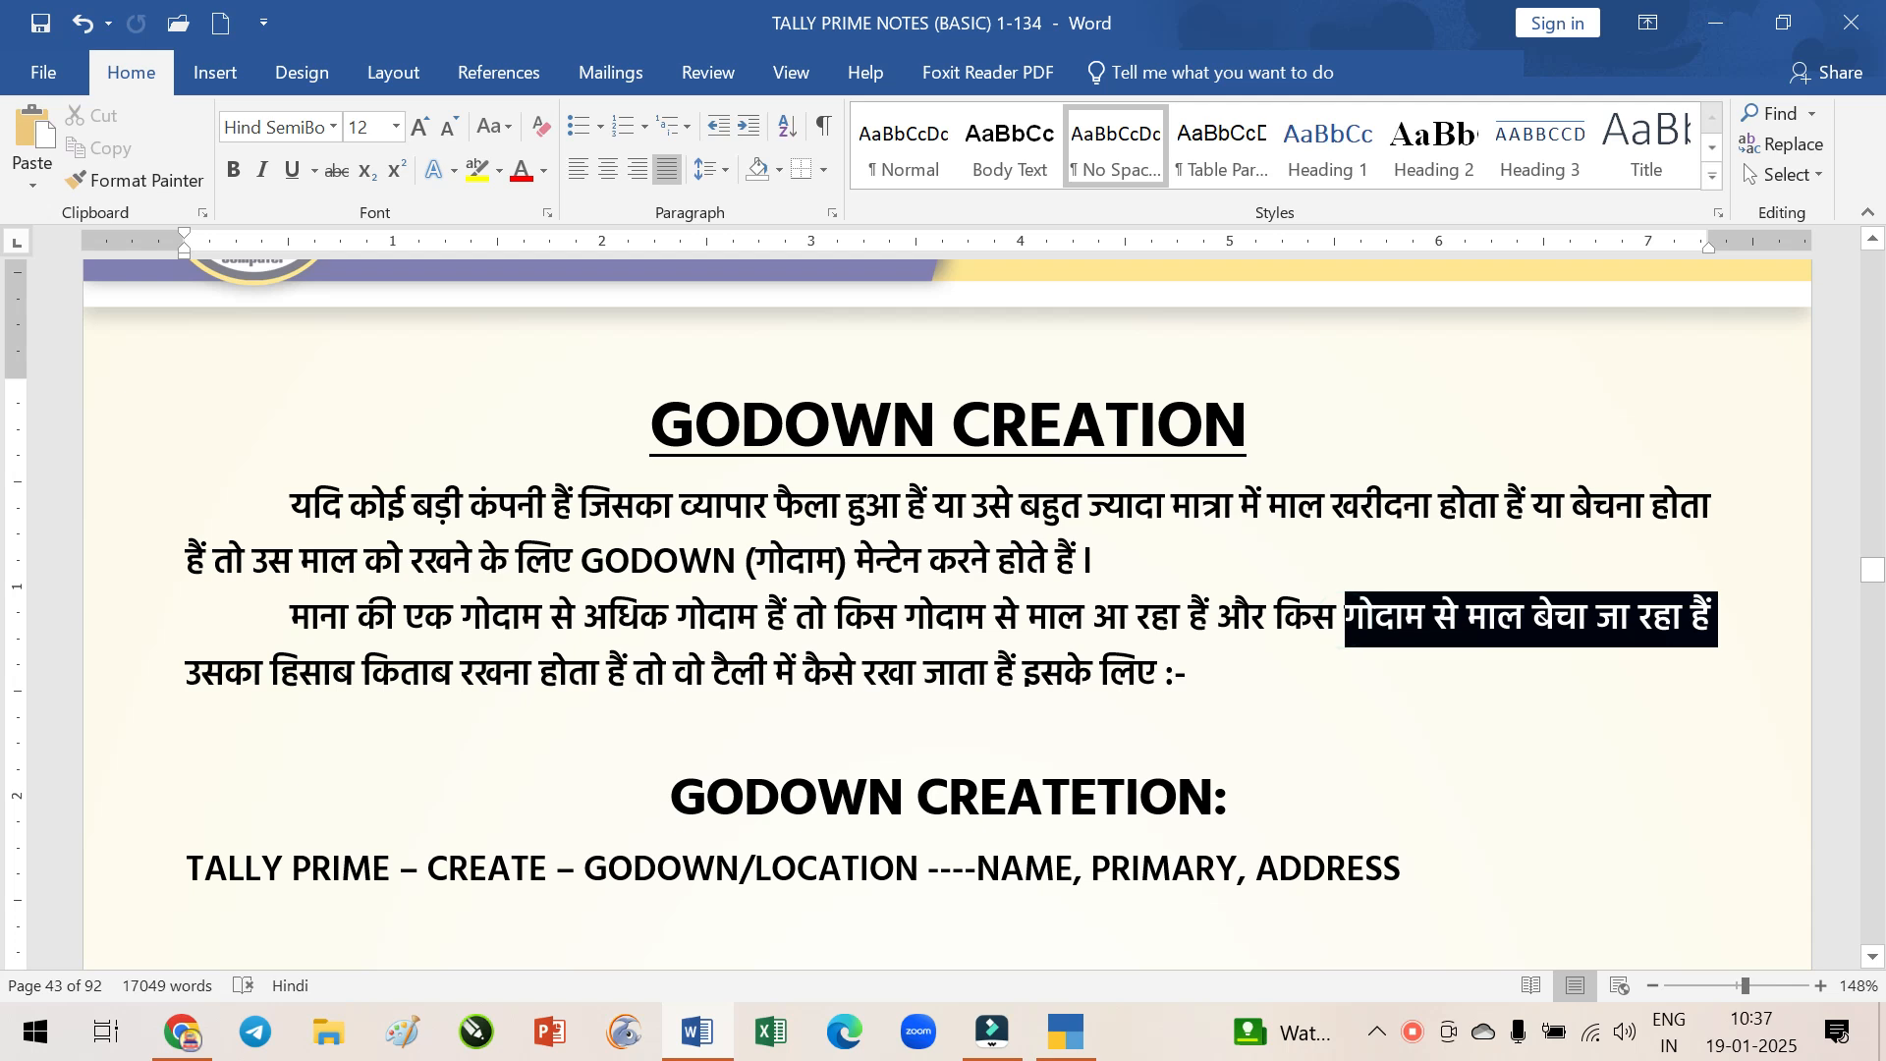
pyautogui.moveTo(272, 675); pyautogui.dragTo(1167, 677)
pyautogui.scroll(-3, 867, 779)
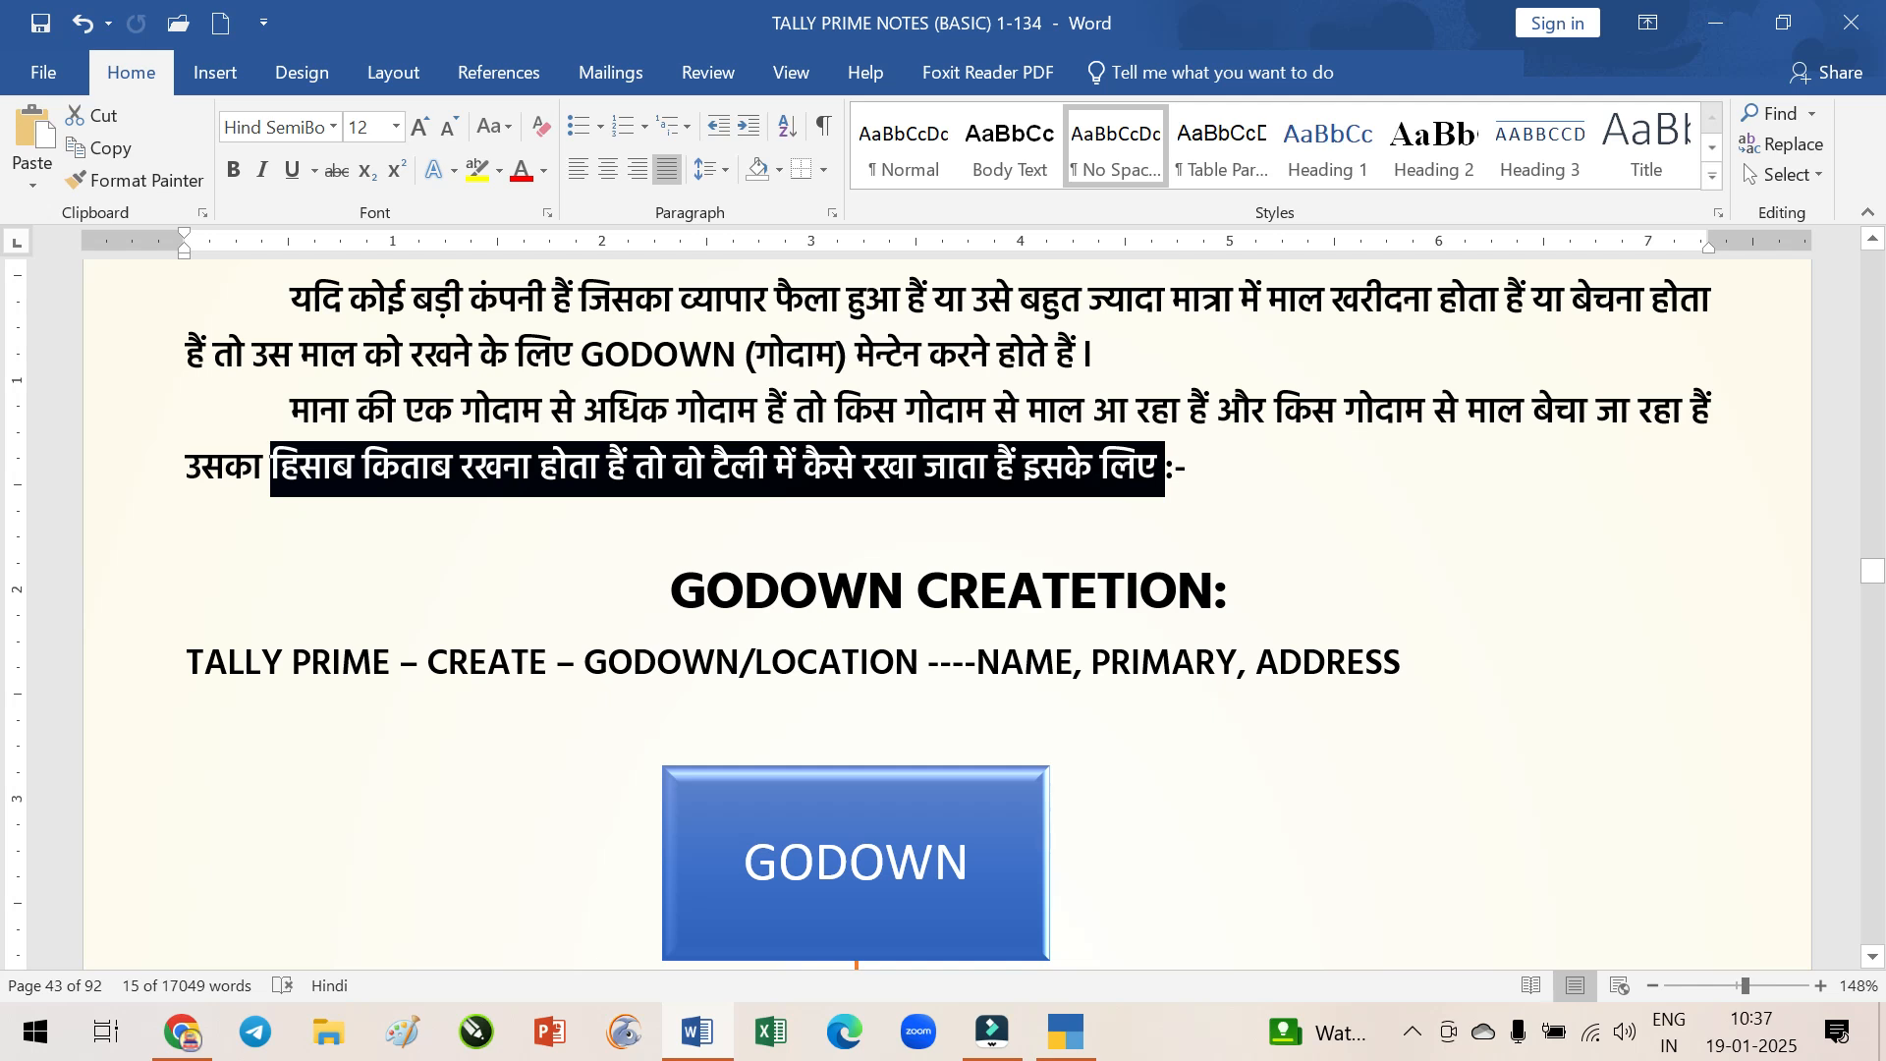
# Read the GODOWN/LOCATION creation path with its name, primary and address fields, and view the godown chart below it
pyautogui.moveTo(186, 664); pyautogui.dragTo(394, 671)
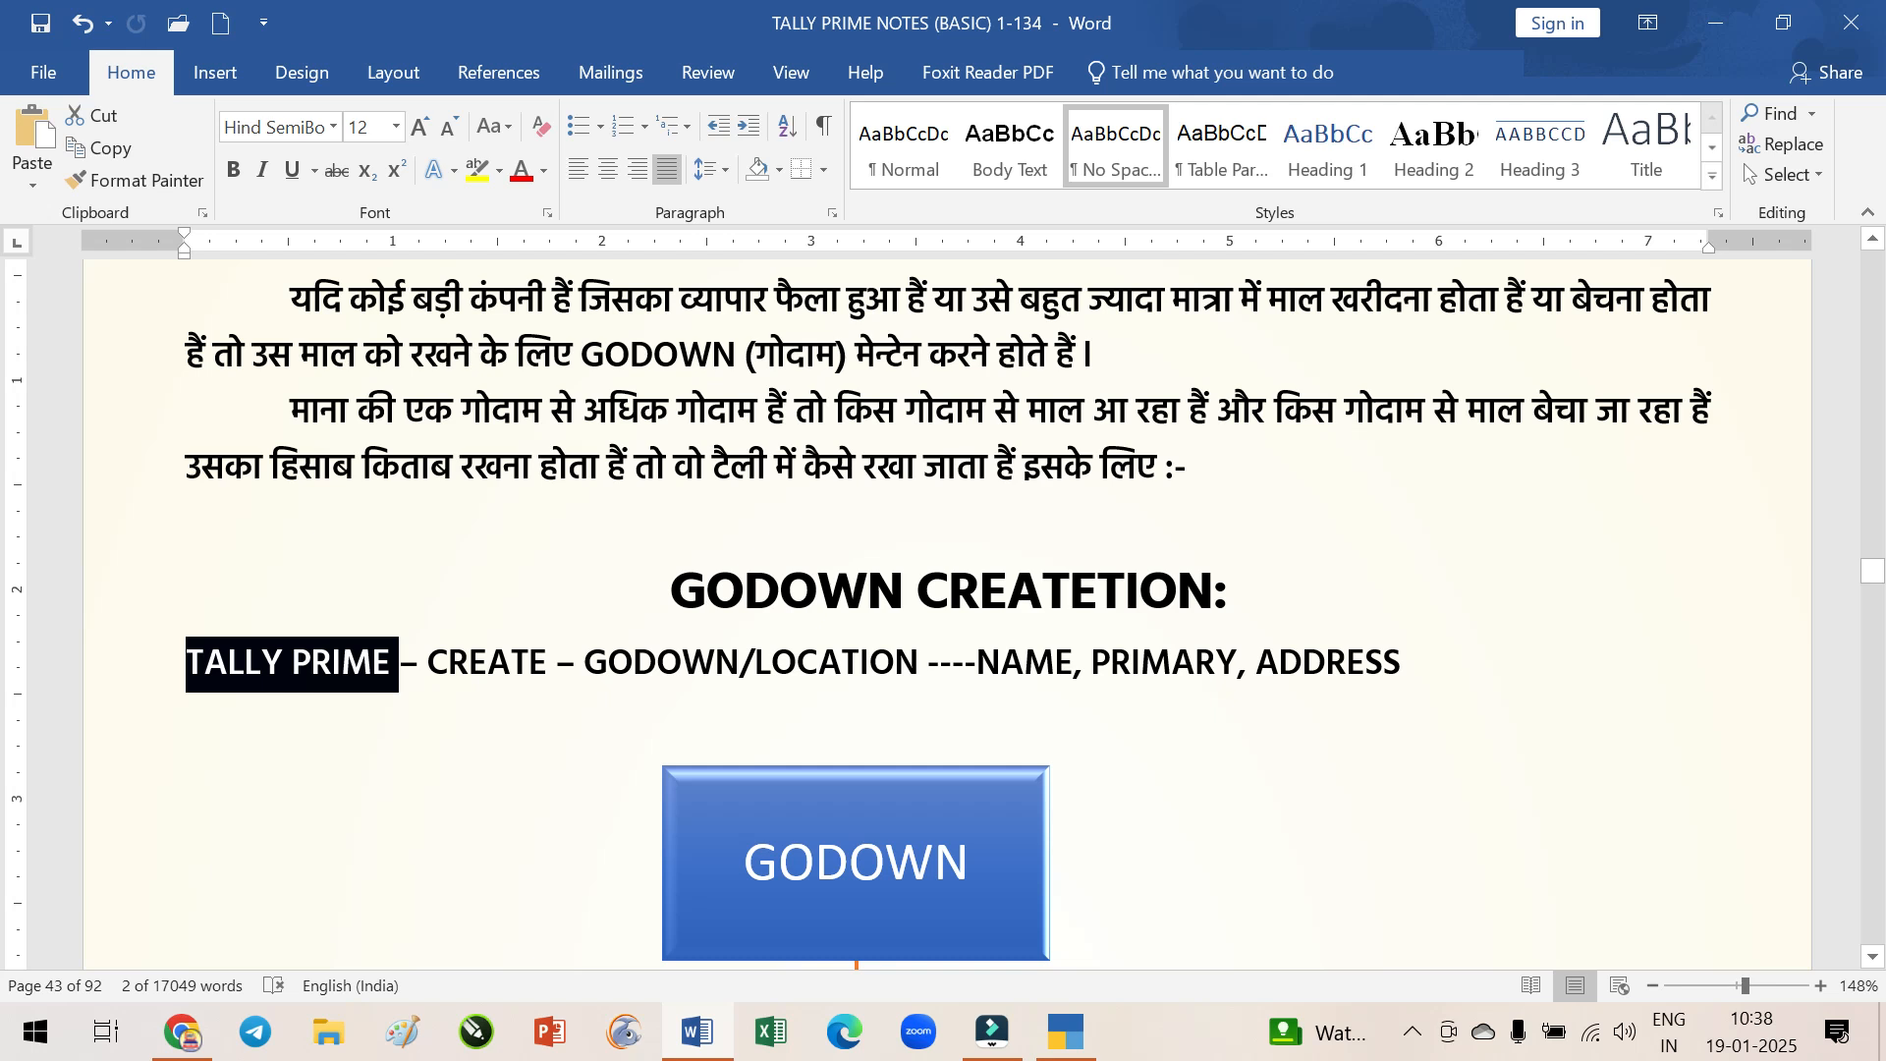
pyautogui.moveTo(399, 663); pyautogui.dragTo(926, 663)
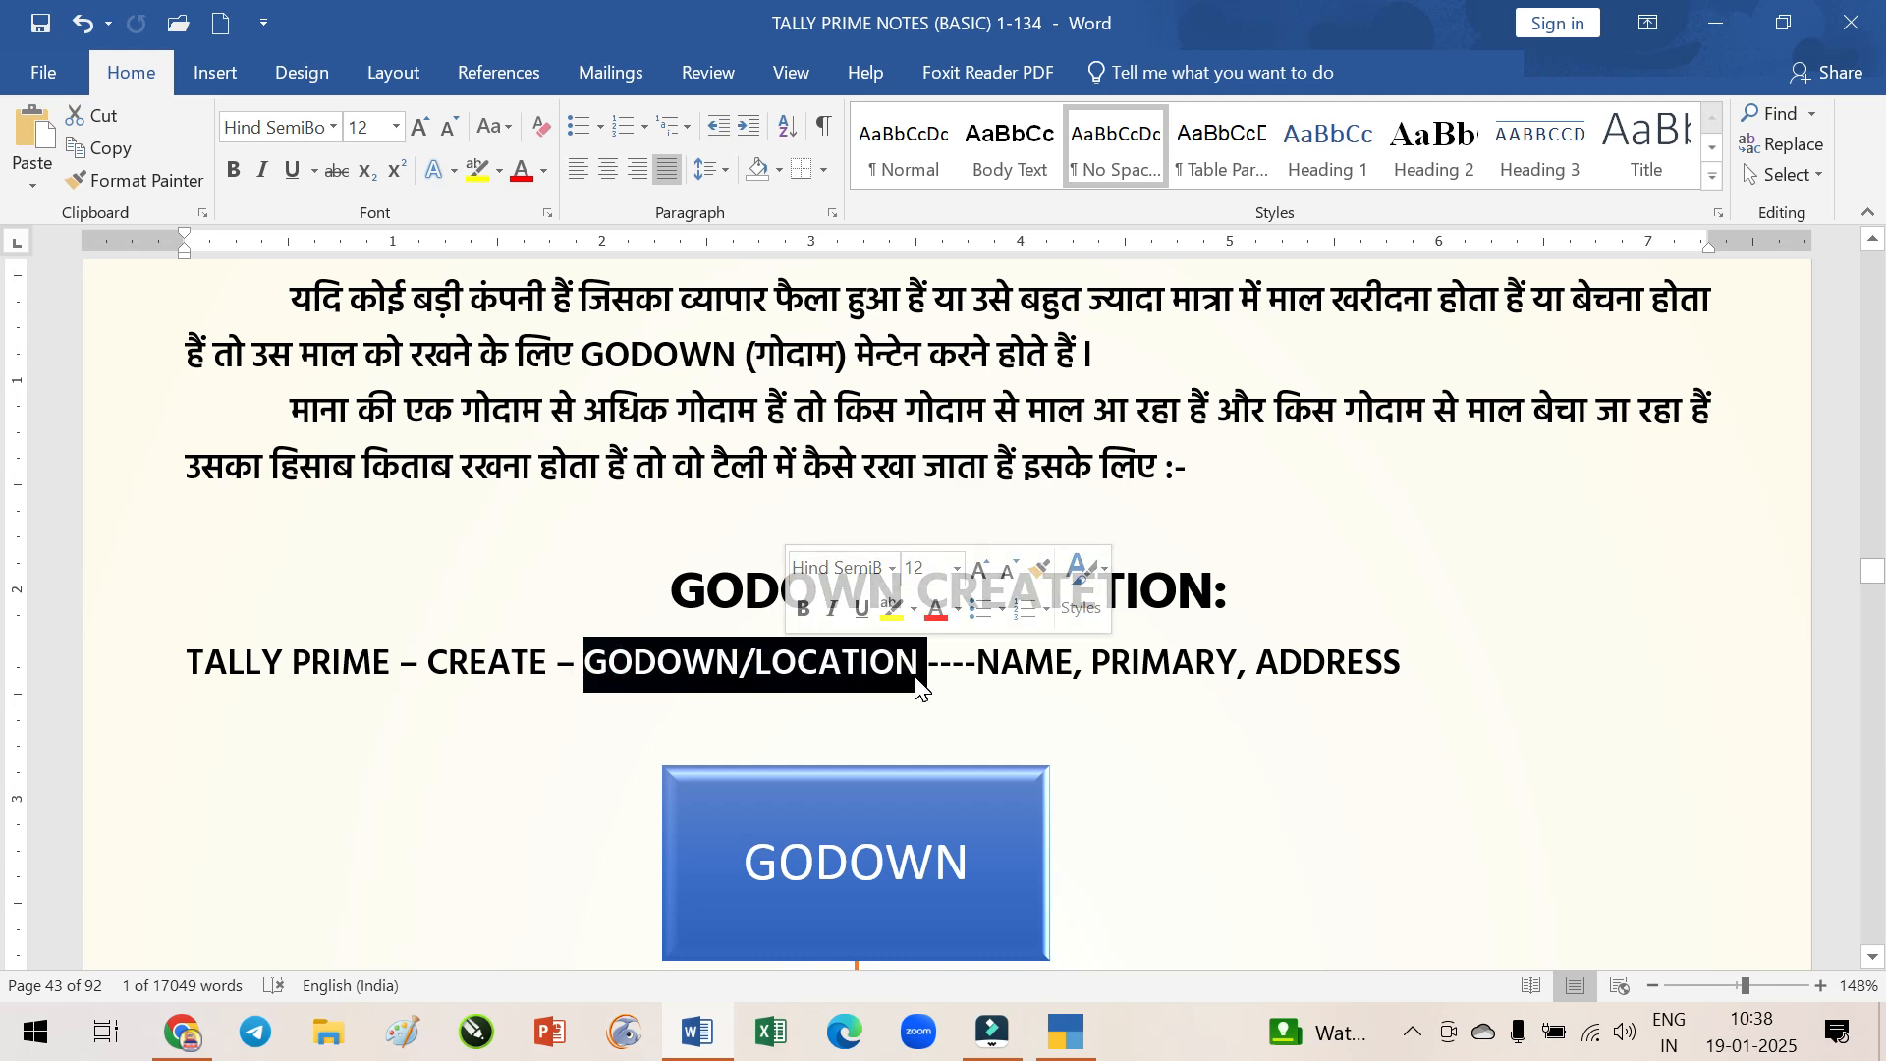
pyautogui.click(951, 663)
pyautogui.moveTo(976, 663); pyautogui.dragTo(1072, 663)
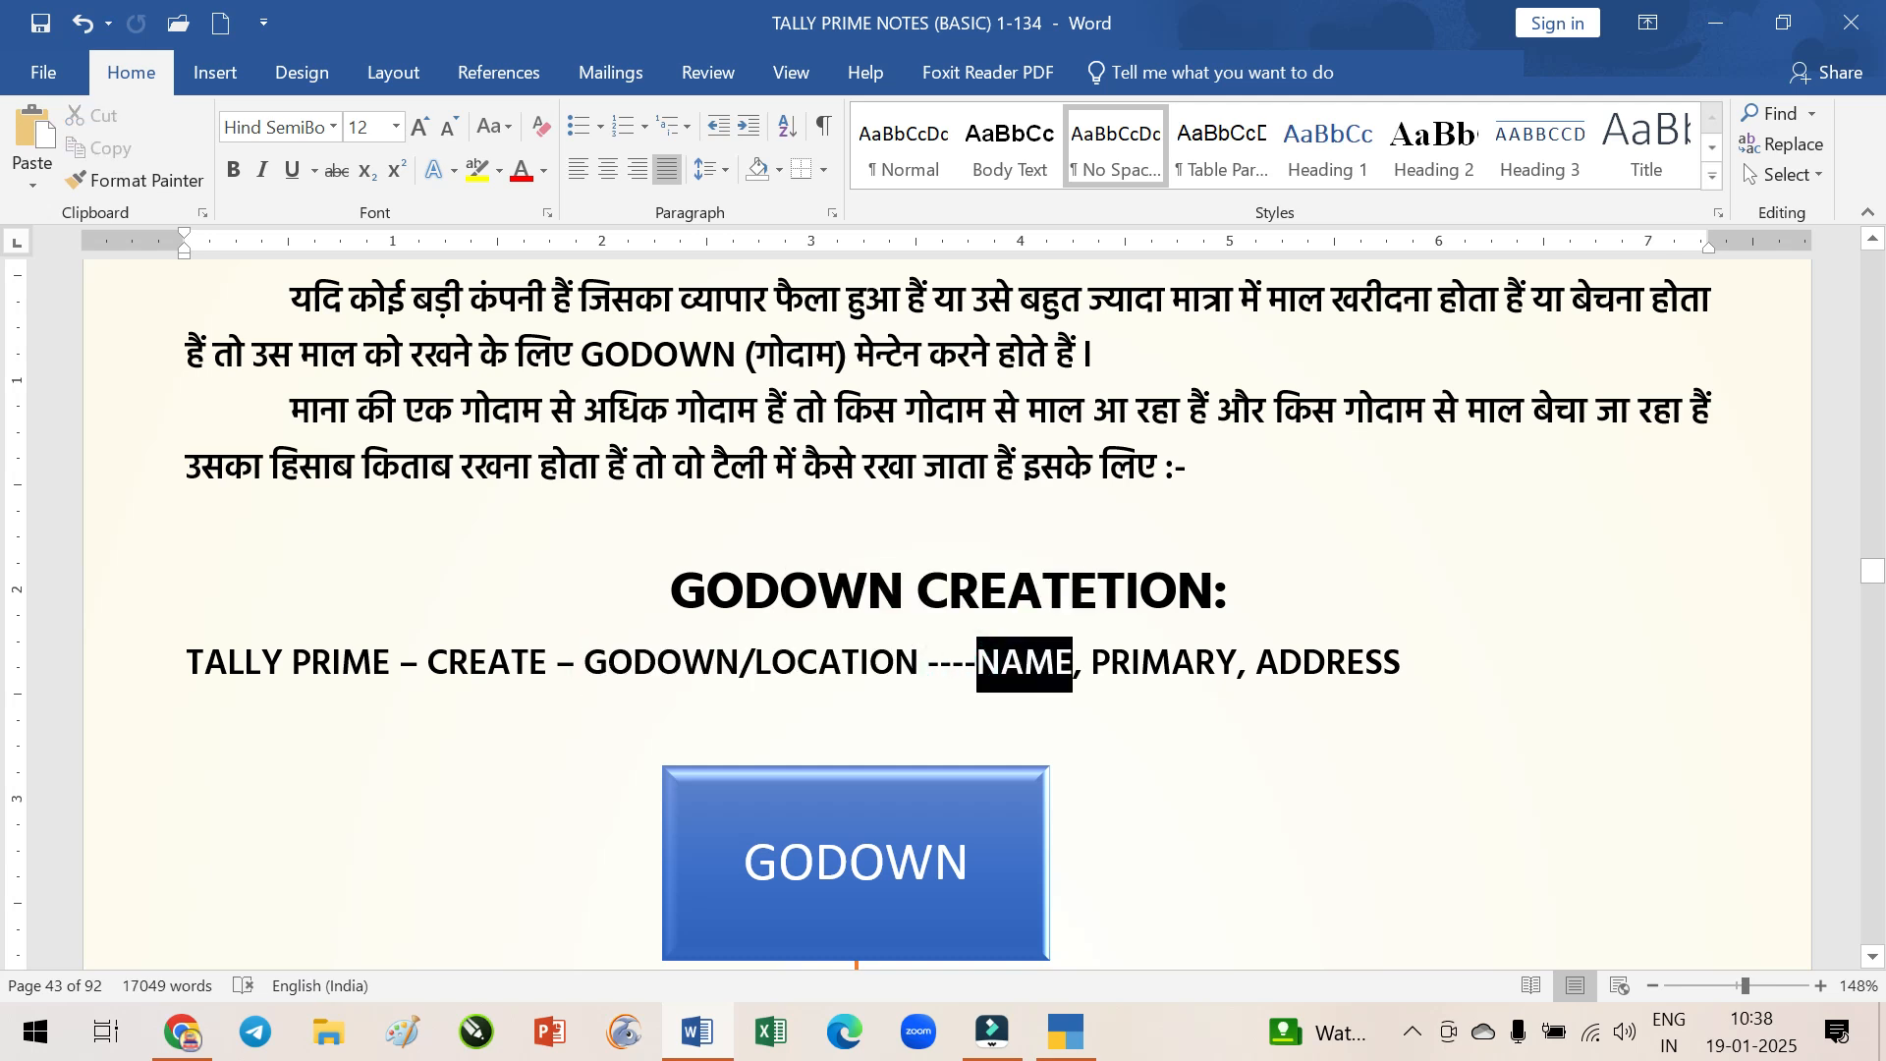
pyautogui.moveTo(1091, 663); pyautogui.dragTo(1418, 663)
pyautogui.scroll(-1, 1189, 698)
pyautogui.scroll(-4, 1188, 697)
# Switch to TallyPrime and start creating a new Godown master instead of altering the default Main Location
pyautogui.click(1071, 1040)
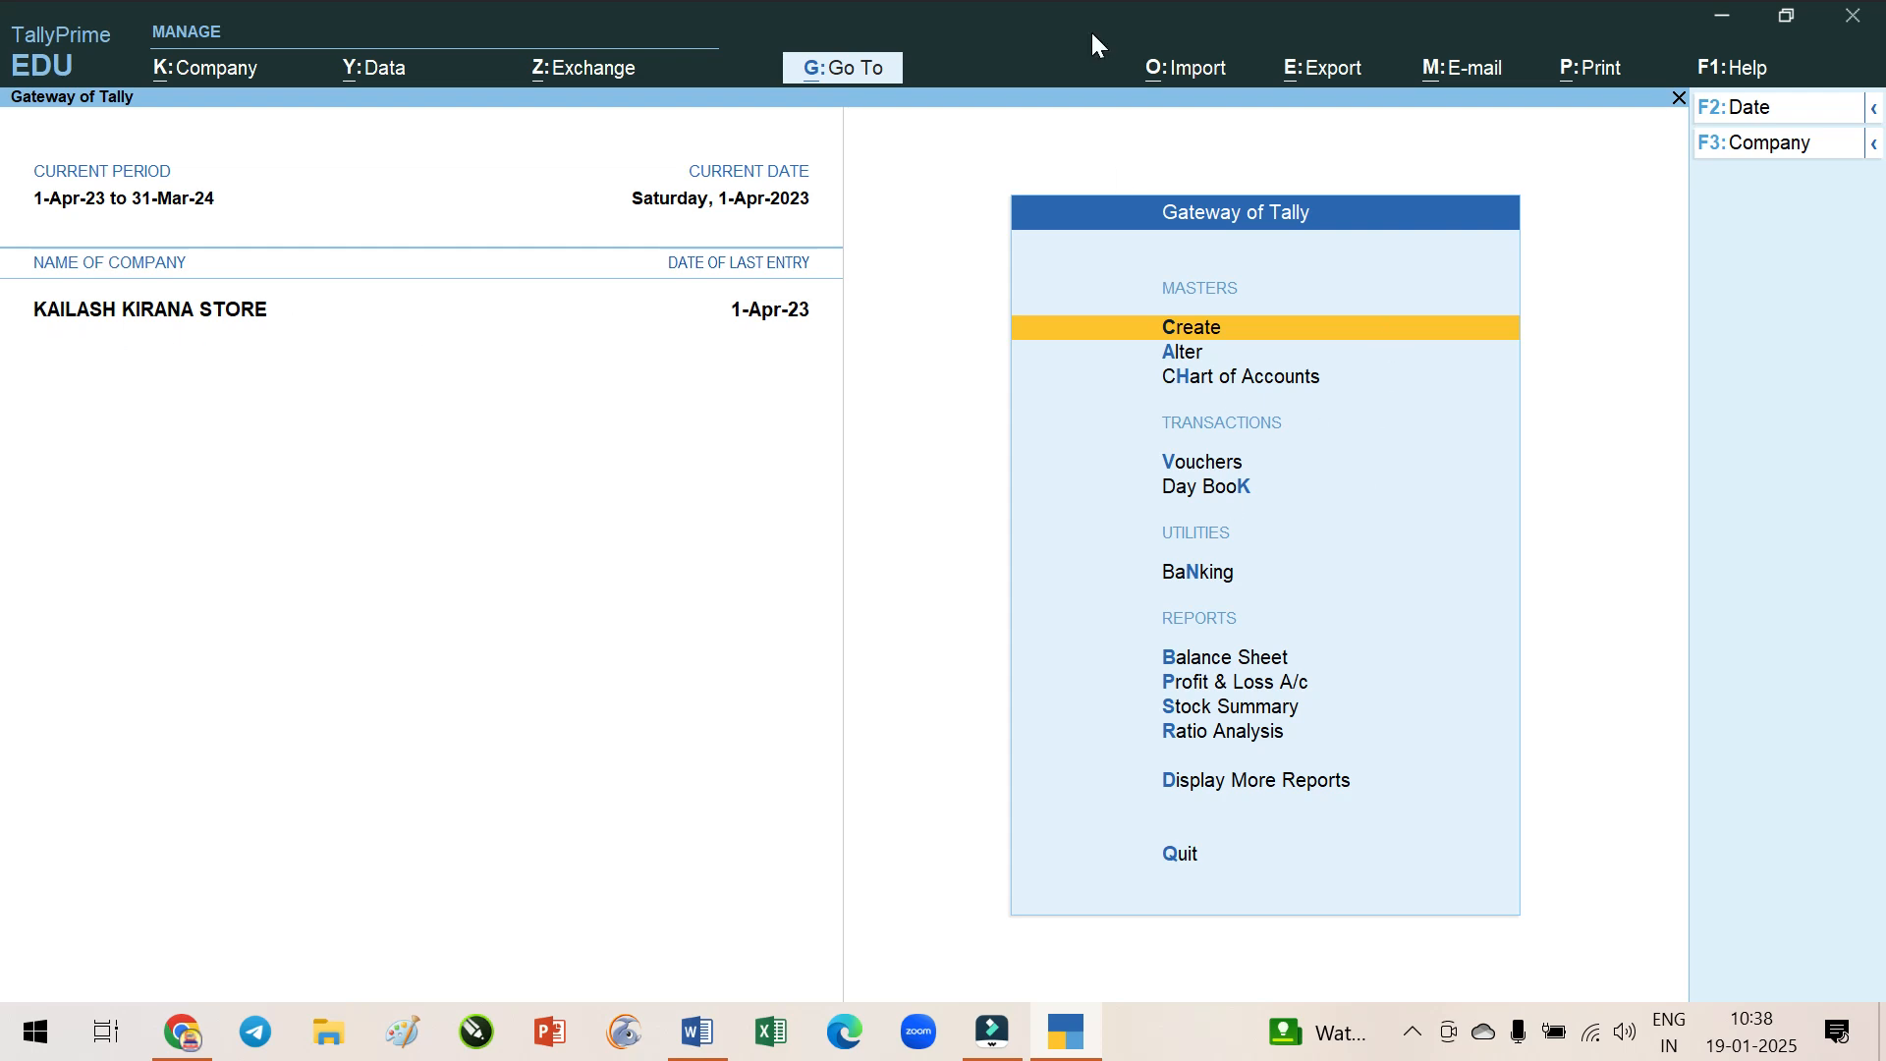
pyautogui.press('Return')
pyautogui.press('Down')
pyautogui.press('Down')
pyautogui.press('Down')
pyautogui.press('Down')
pyautogui.press('Down')
pyautogui.press('Down')
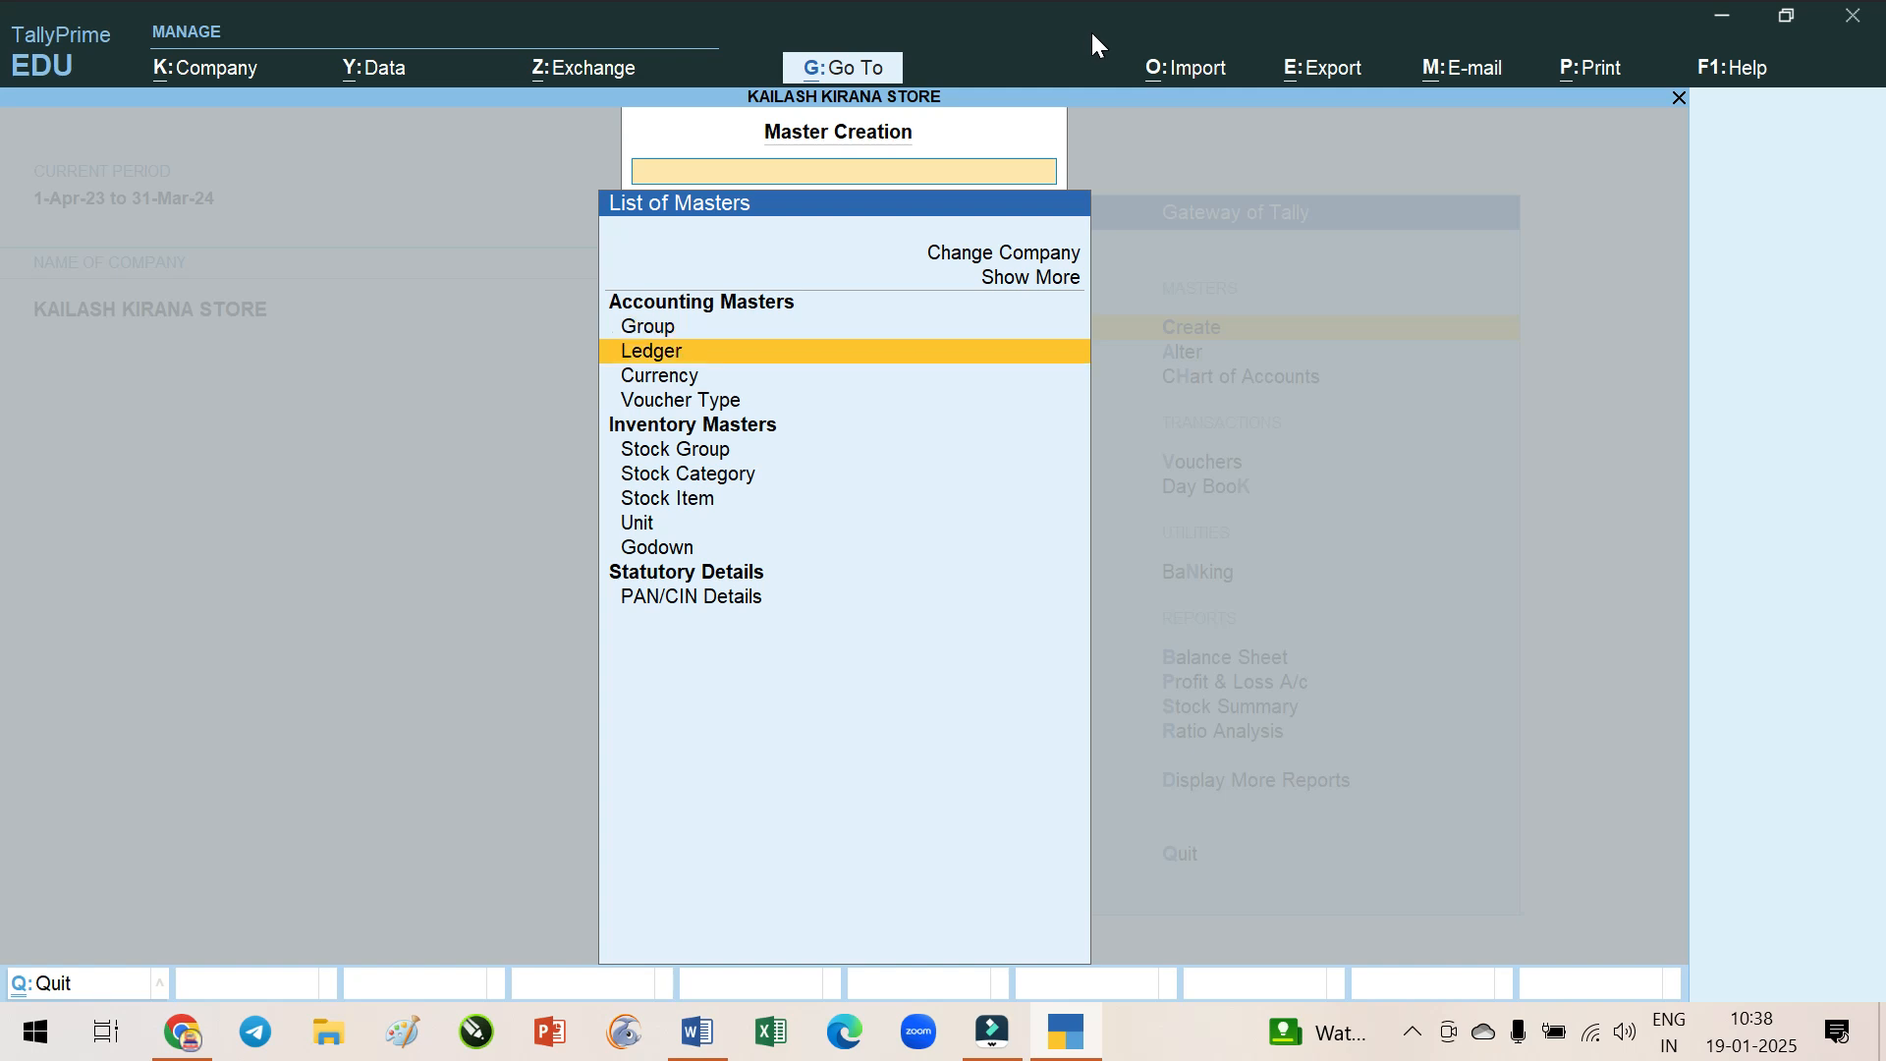
pyautogui.press('Up')
pyautogui.press('Up')
pyautogui.press('Down')
pyautogui.press('Down')
pyautogui.press('Down')
pyautogui.press('Down')
pyautogui.press('Down')
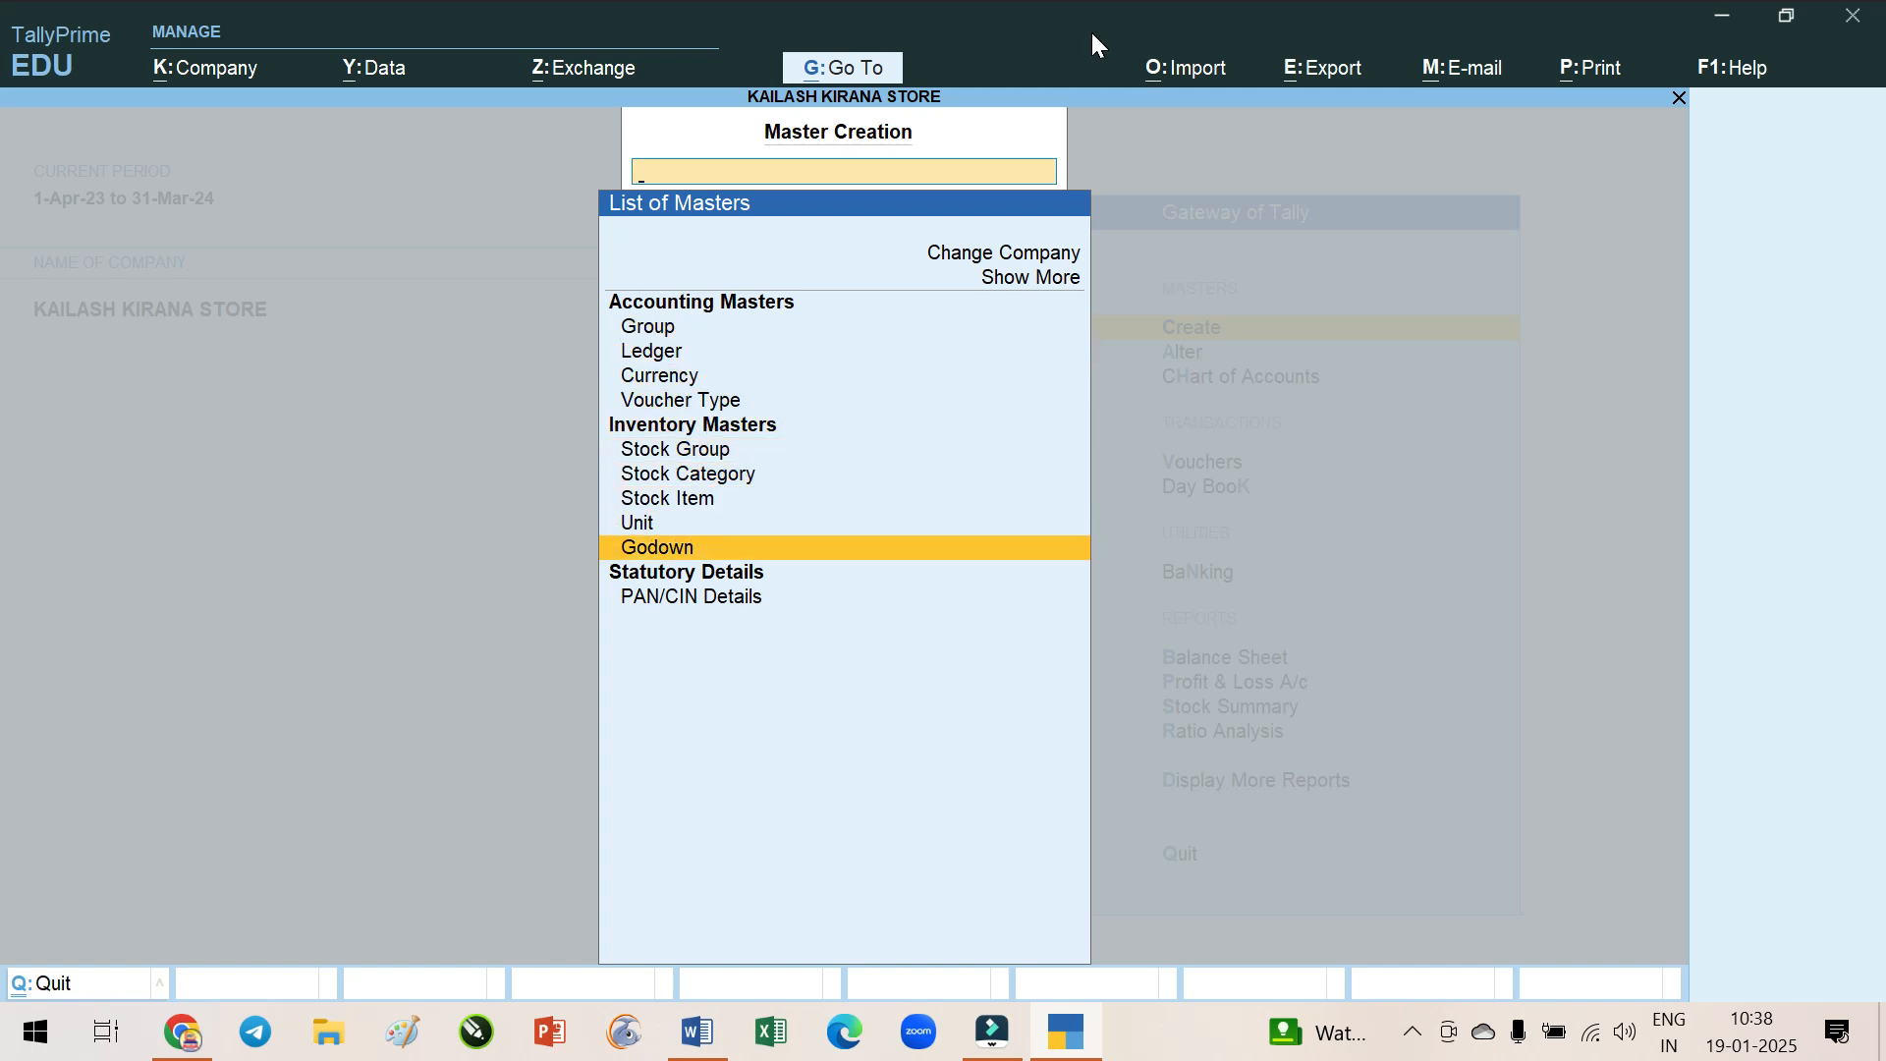
pyautogui.press('Return')
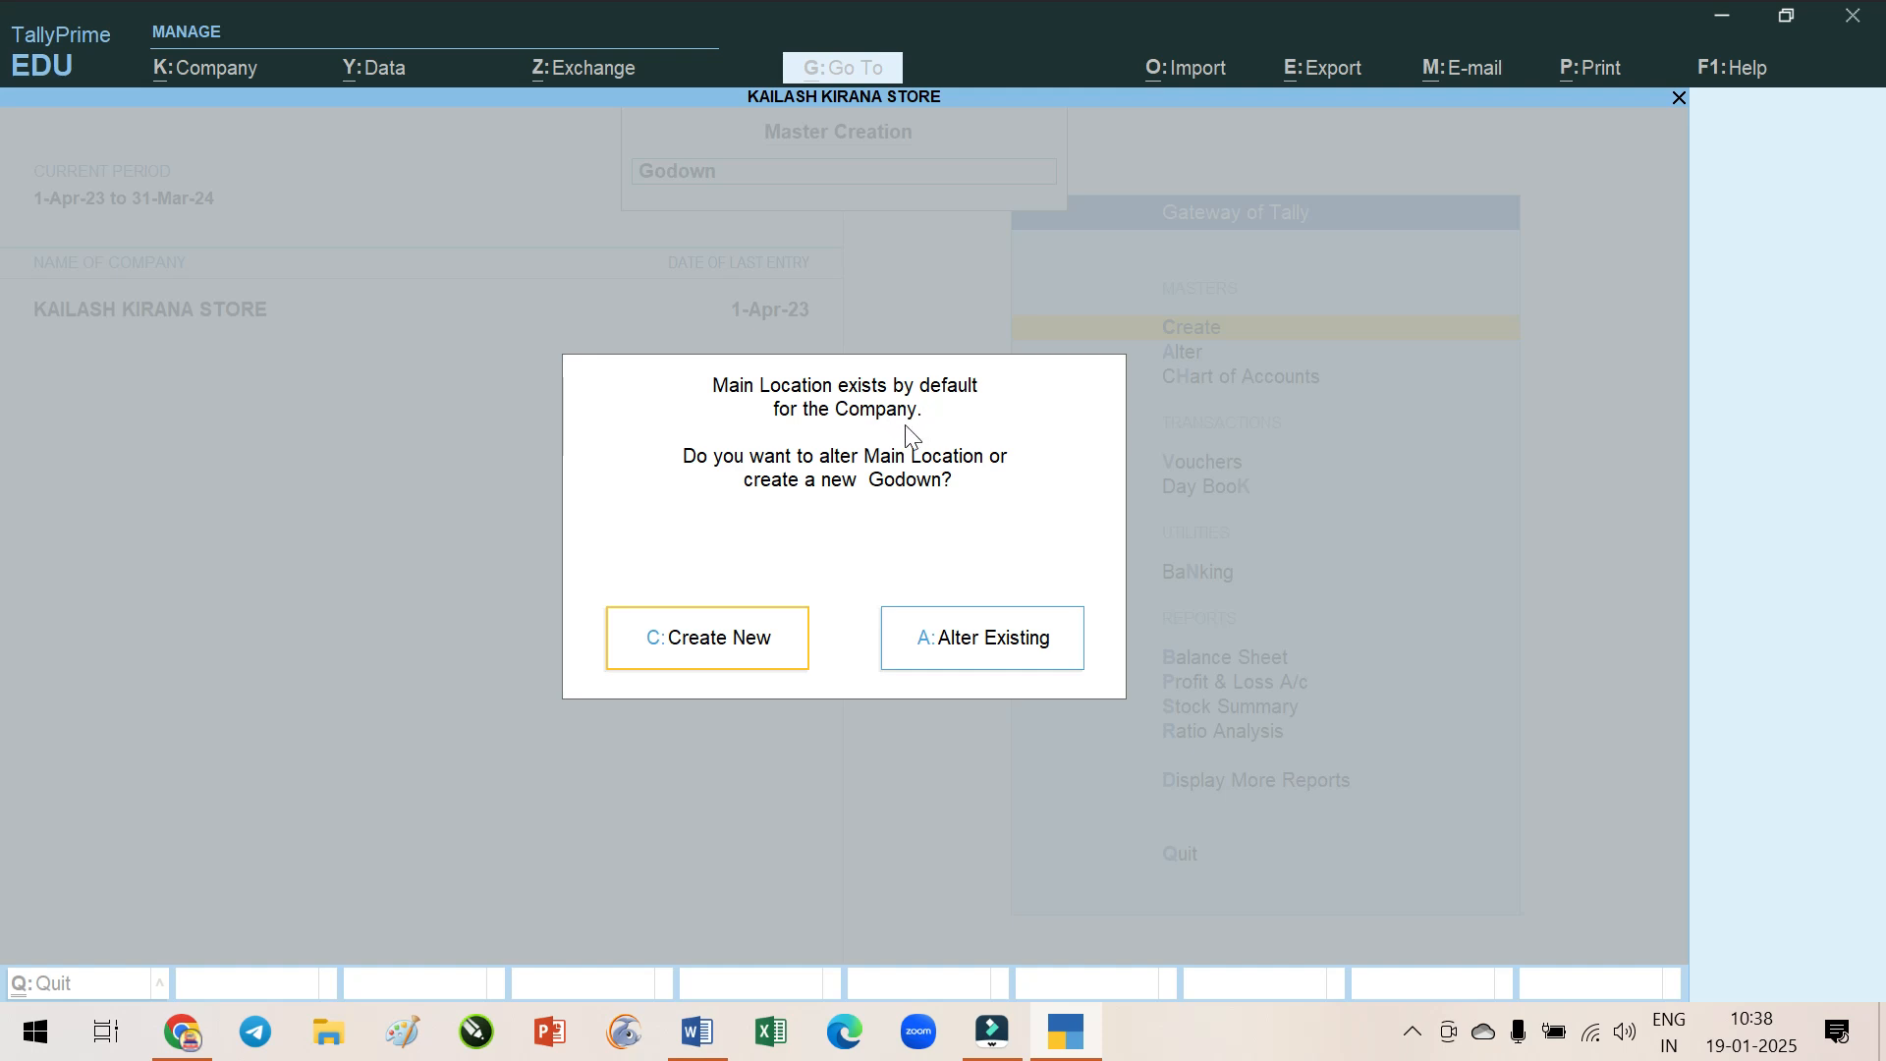
pyautogui.click(767, 648)
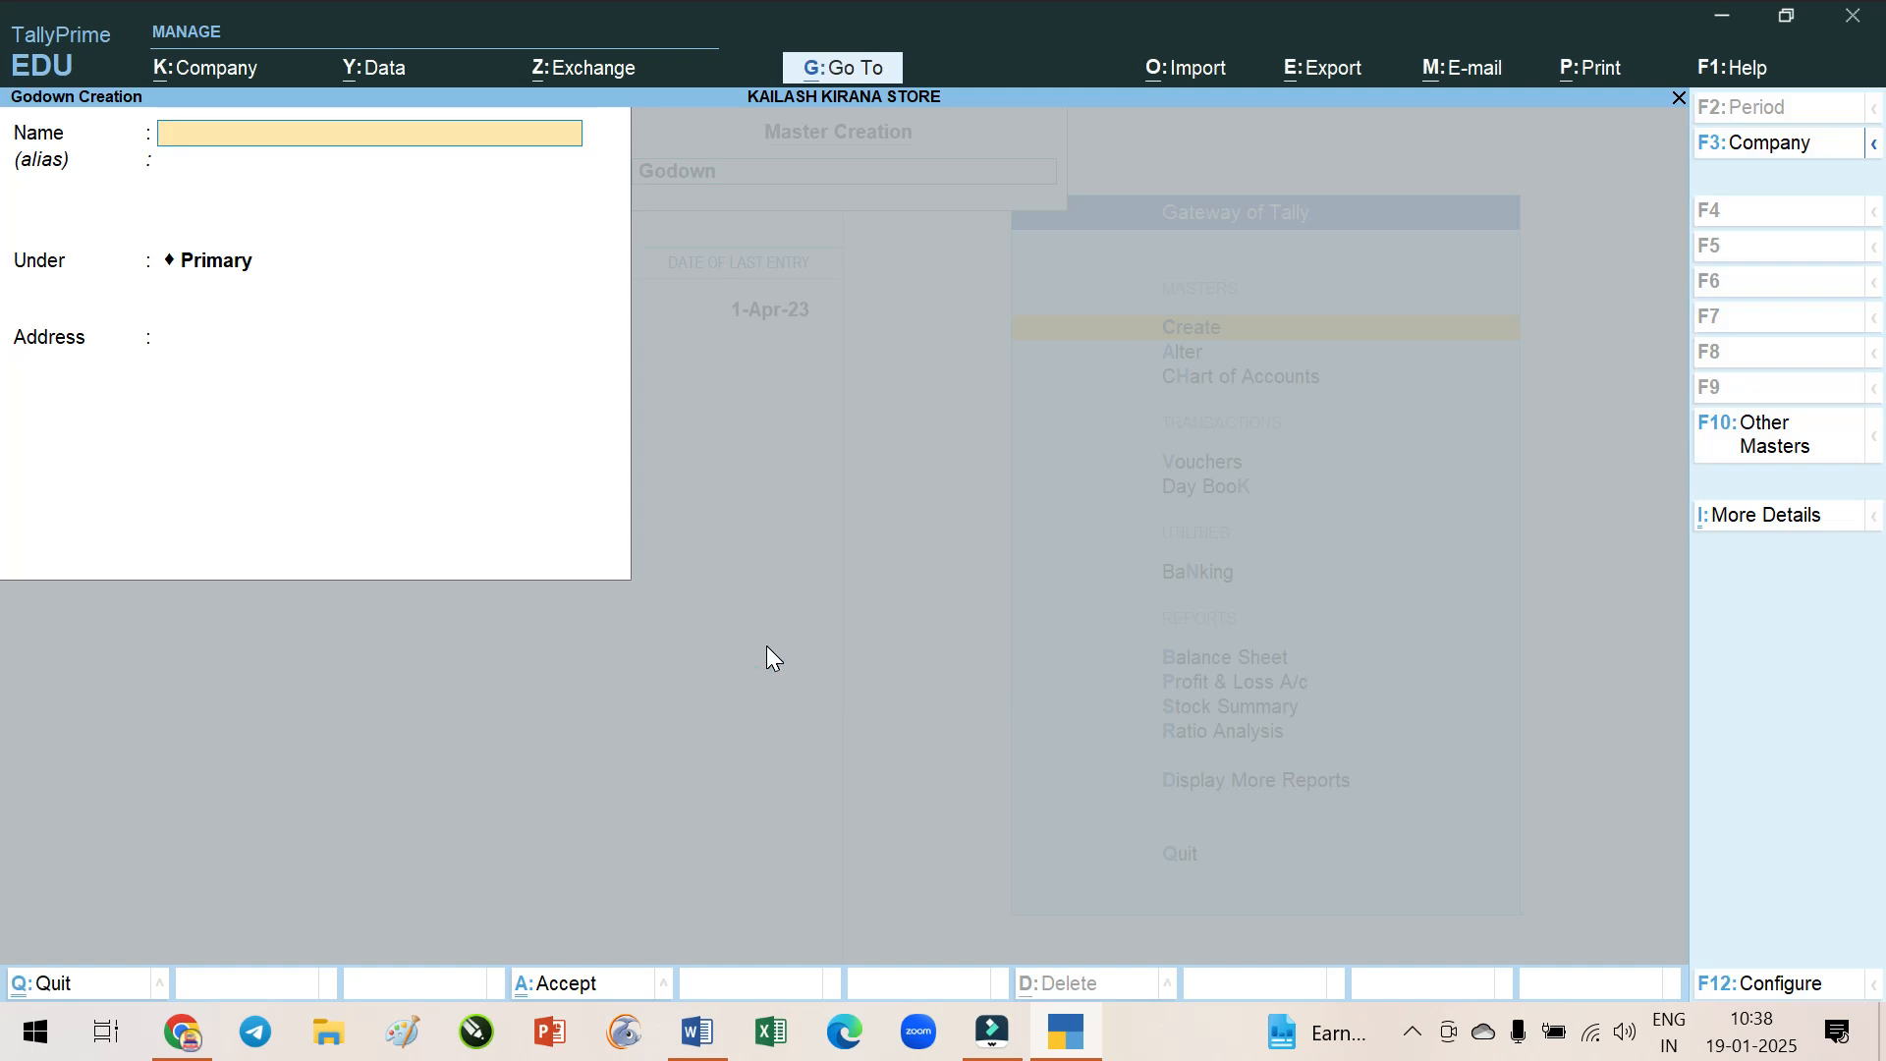
# Consult the godown chart in the Word notes, name the new godown JASOL GODOWN and place it under Primary
pyautogui.click(1059, 1031)
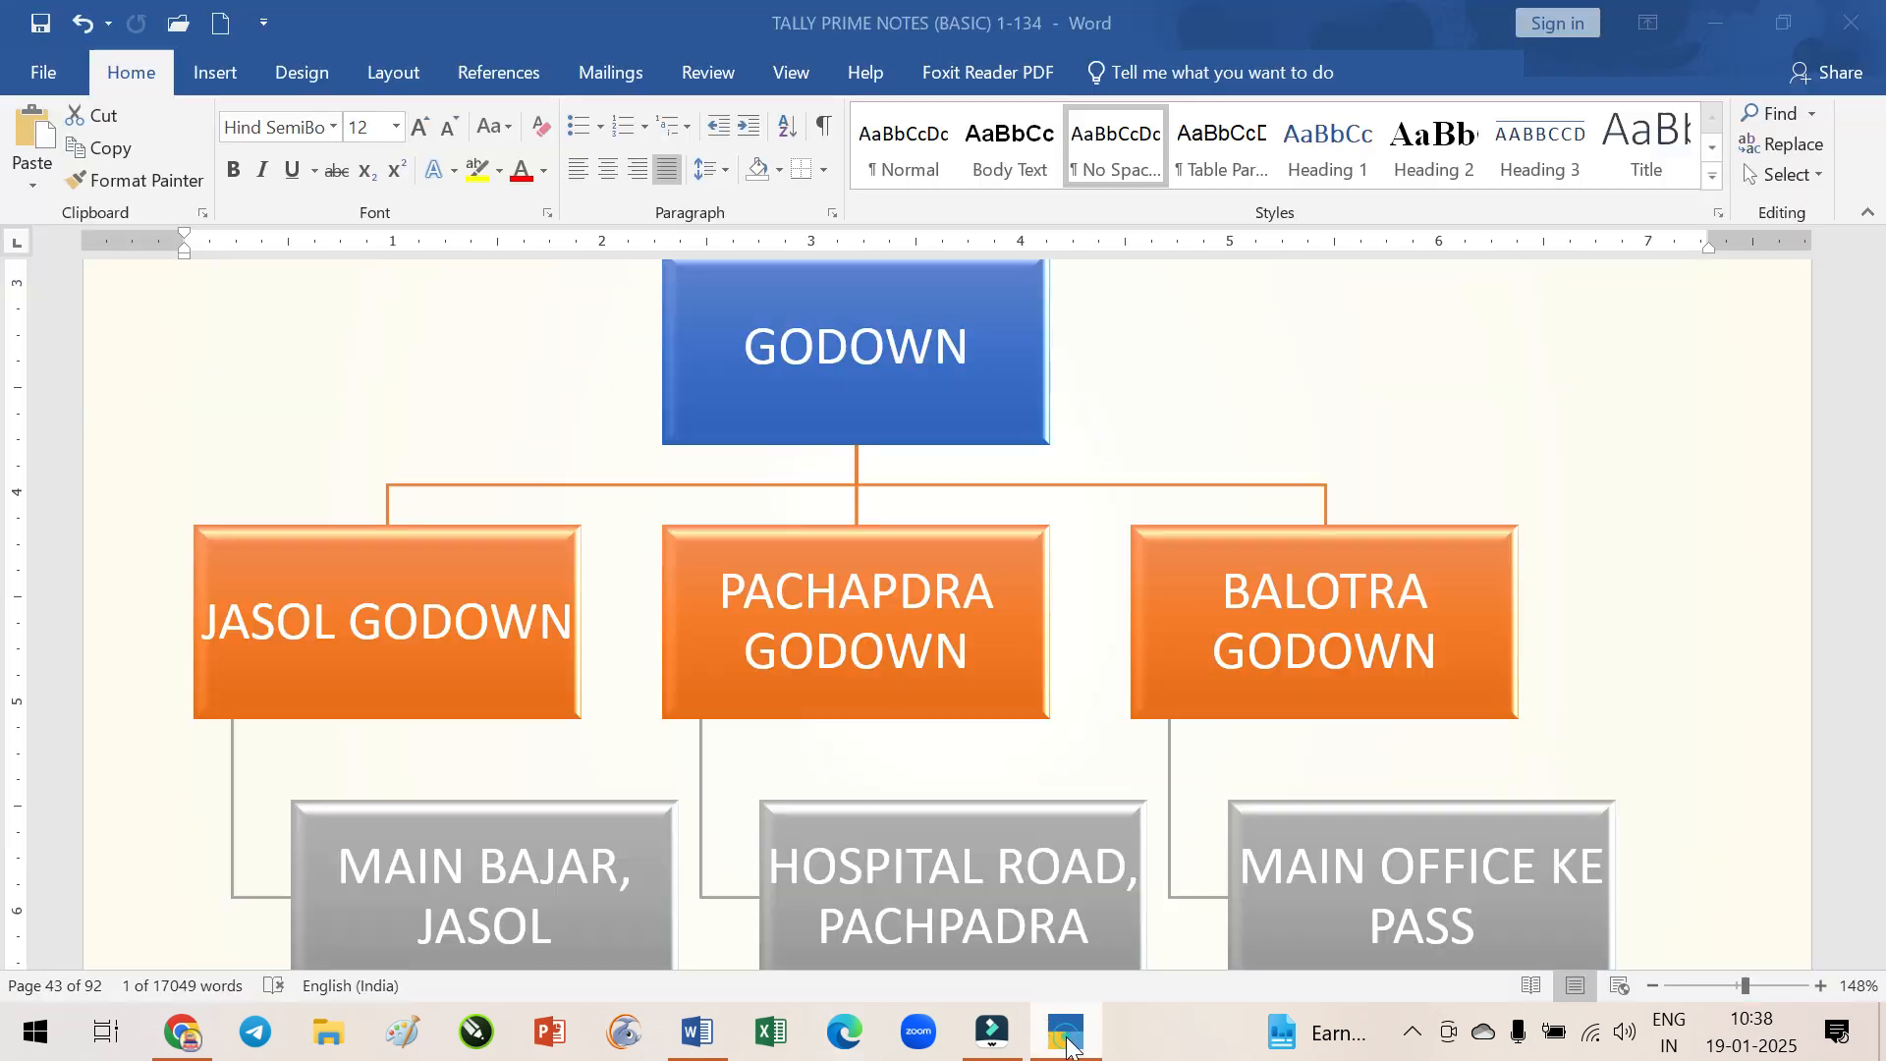
pyautogui.scroll(-3, 821, 547)
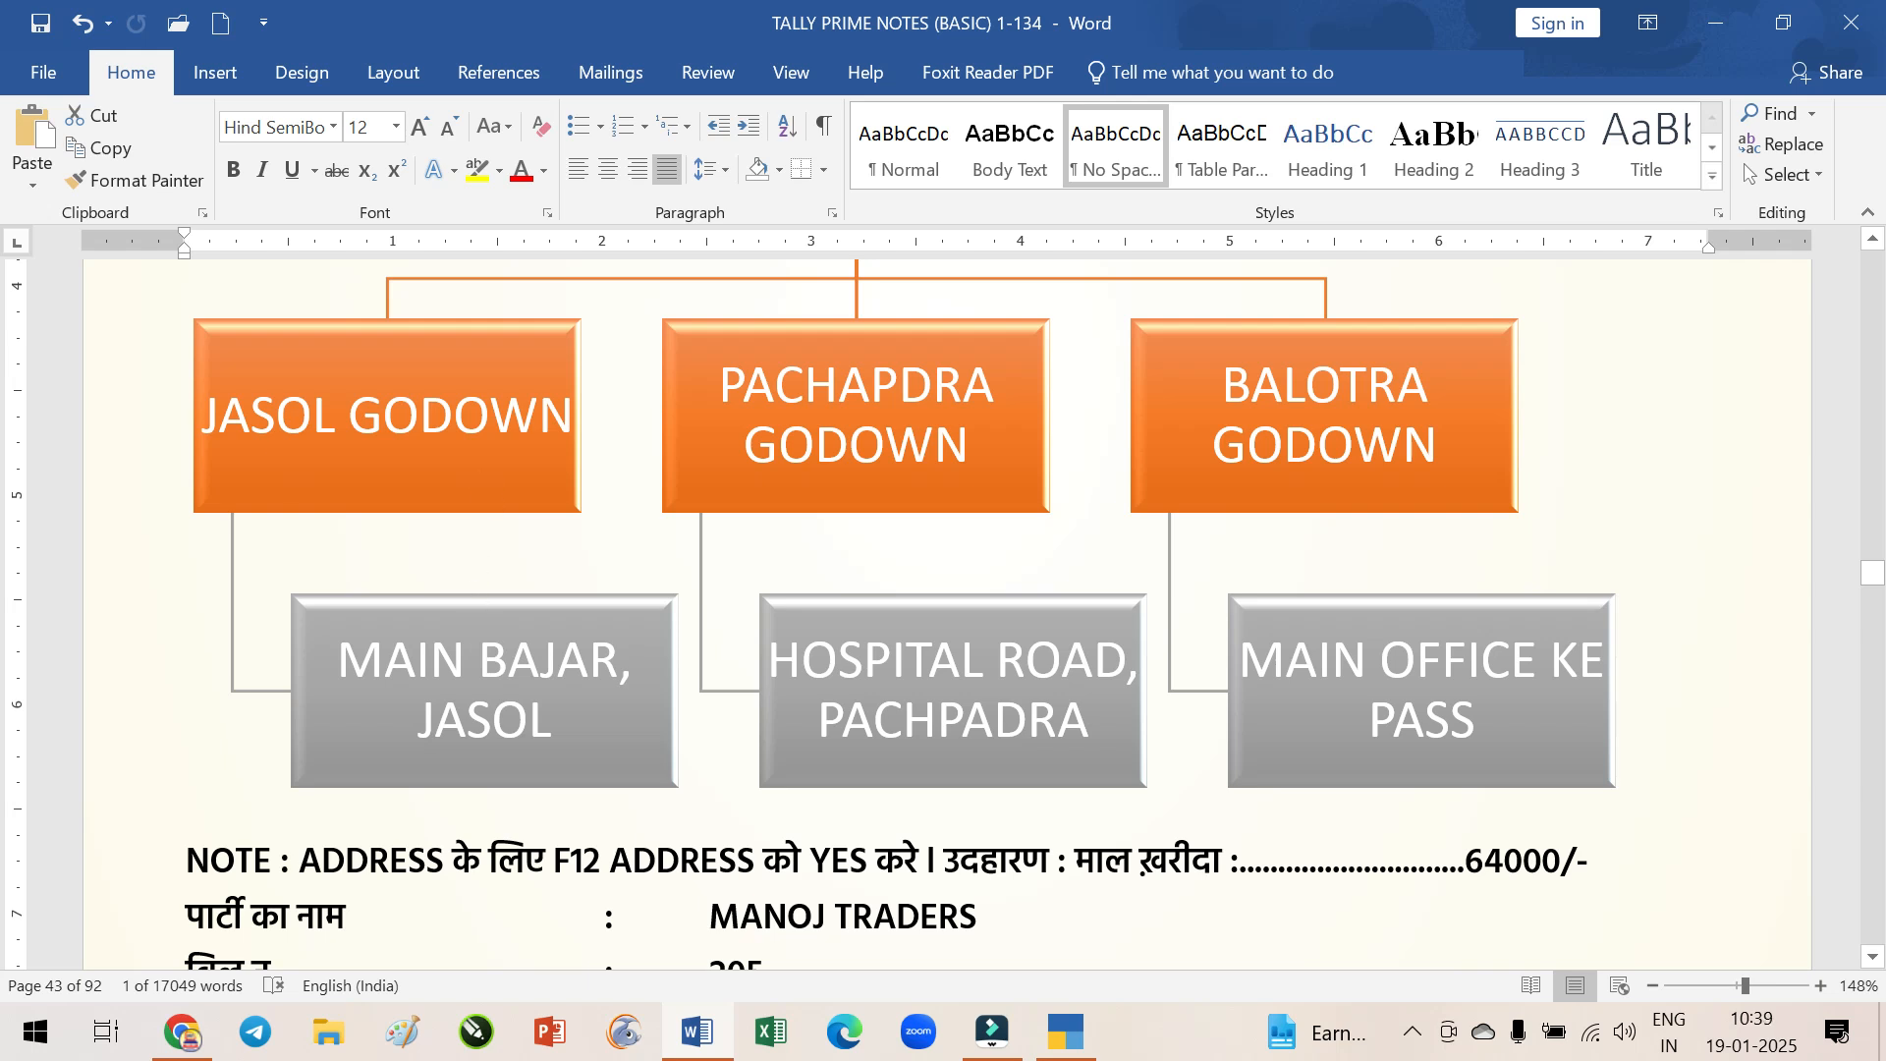
pyautogui.click(1071, 1036)
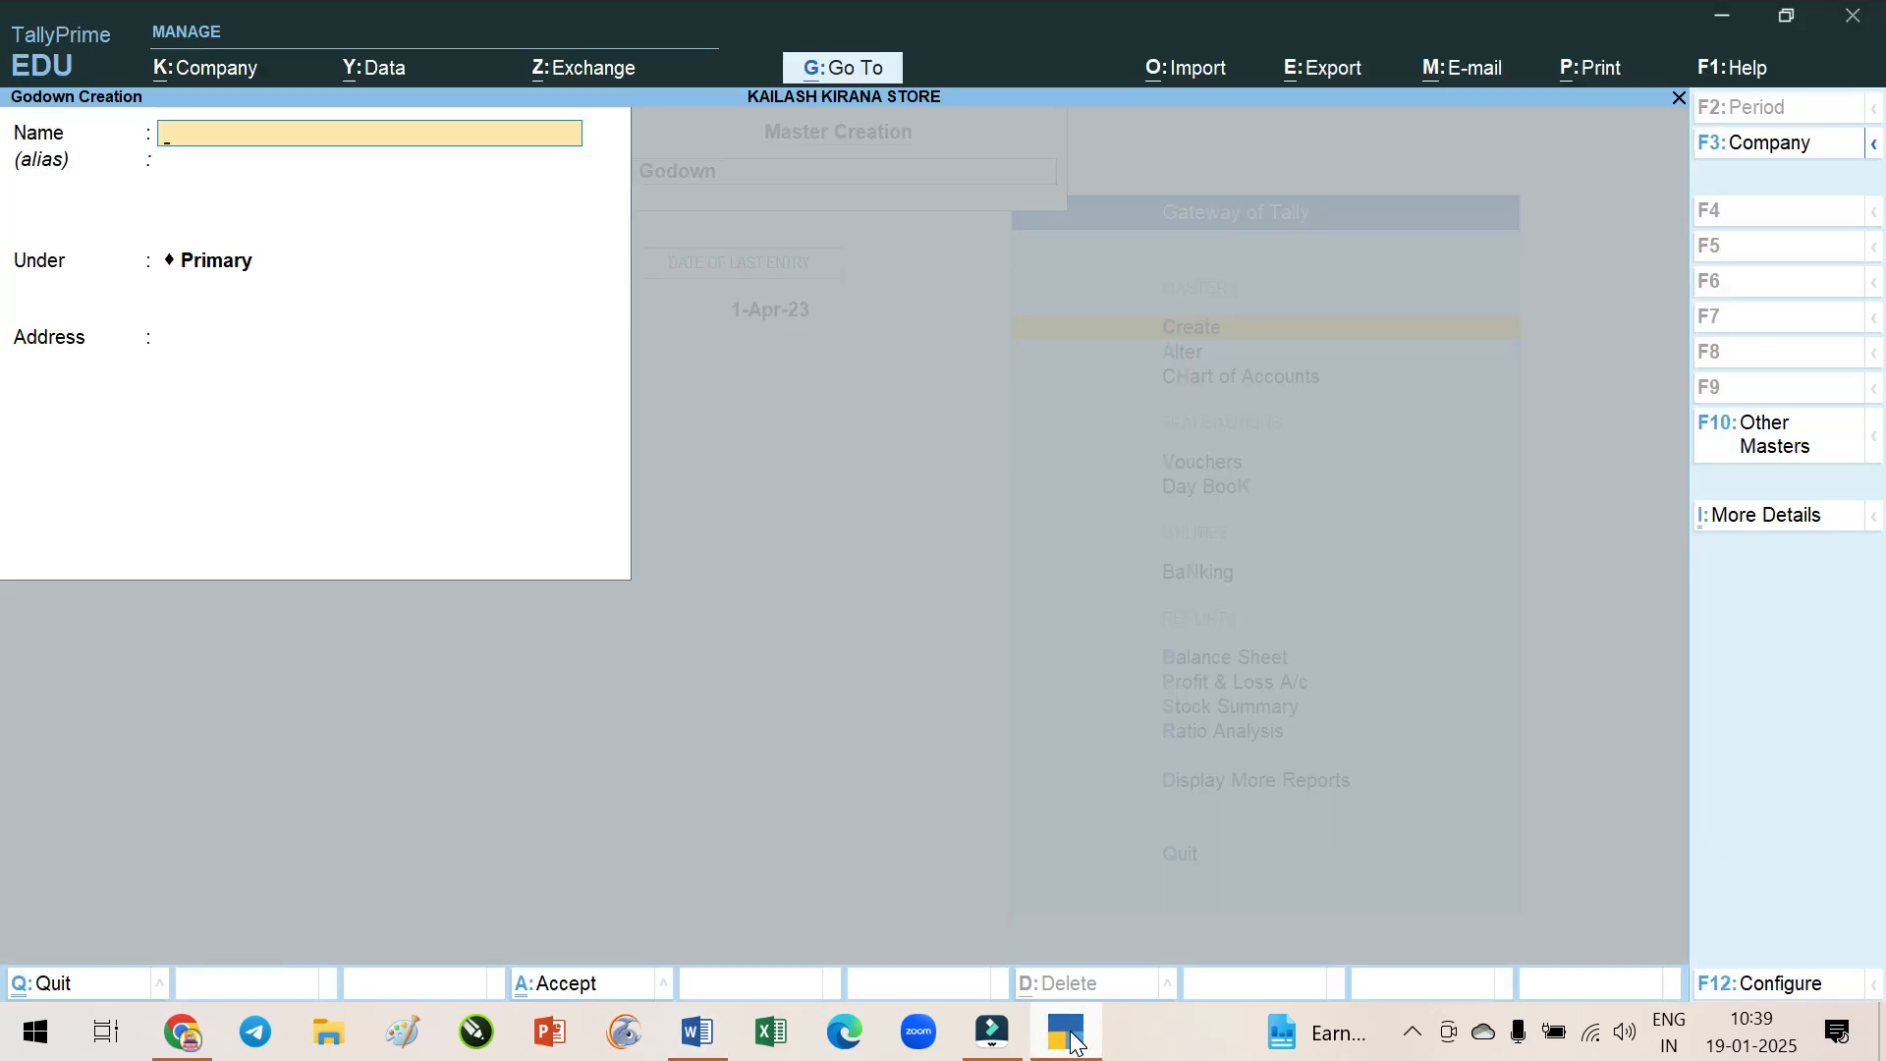
pyautogui.write('JASOL GODOWN')
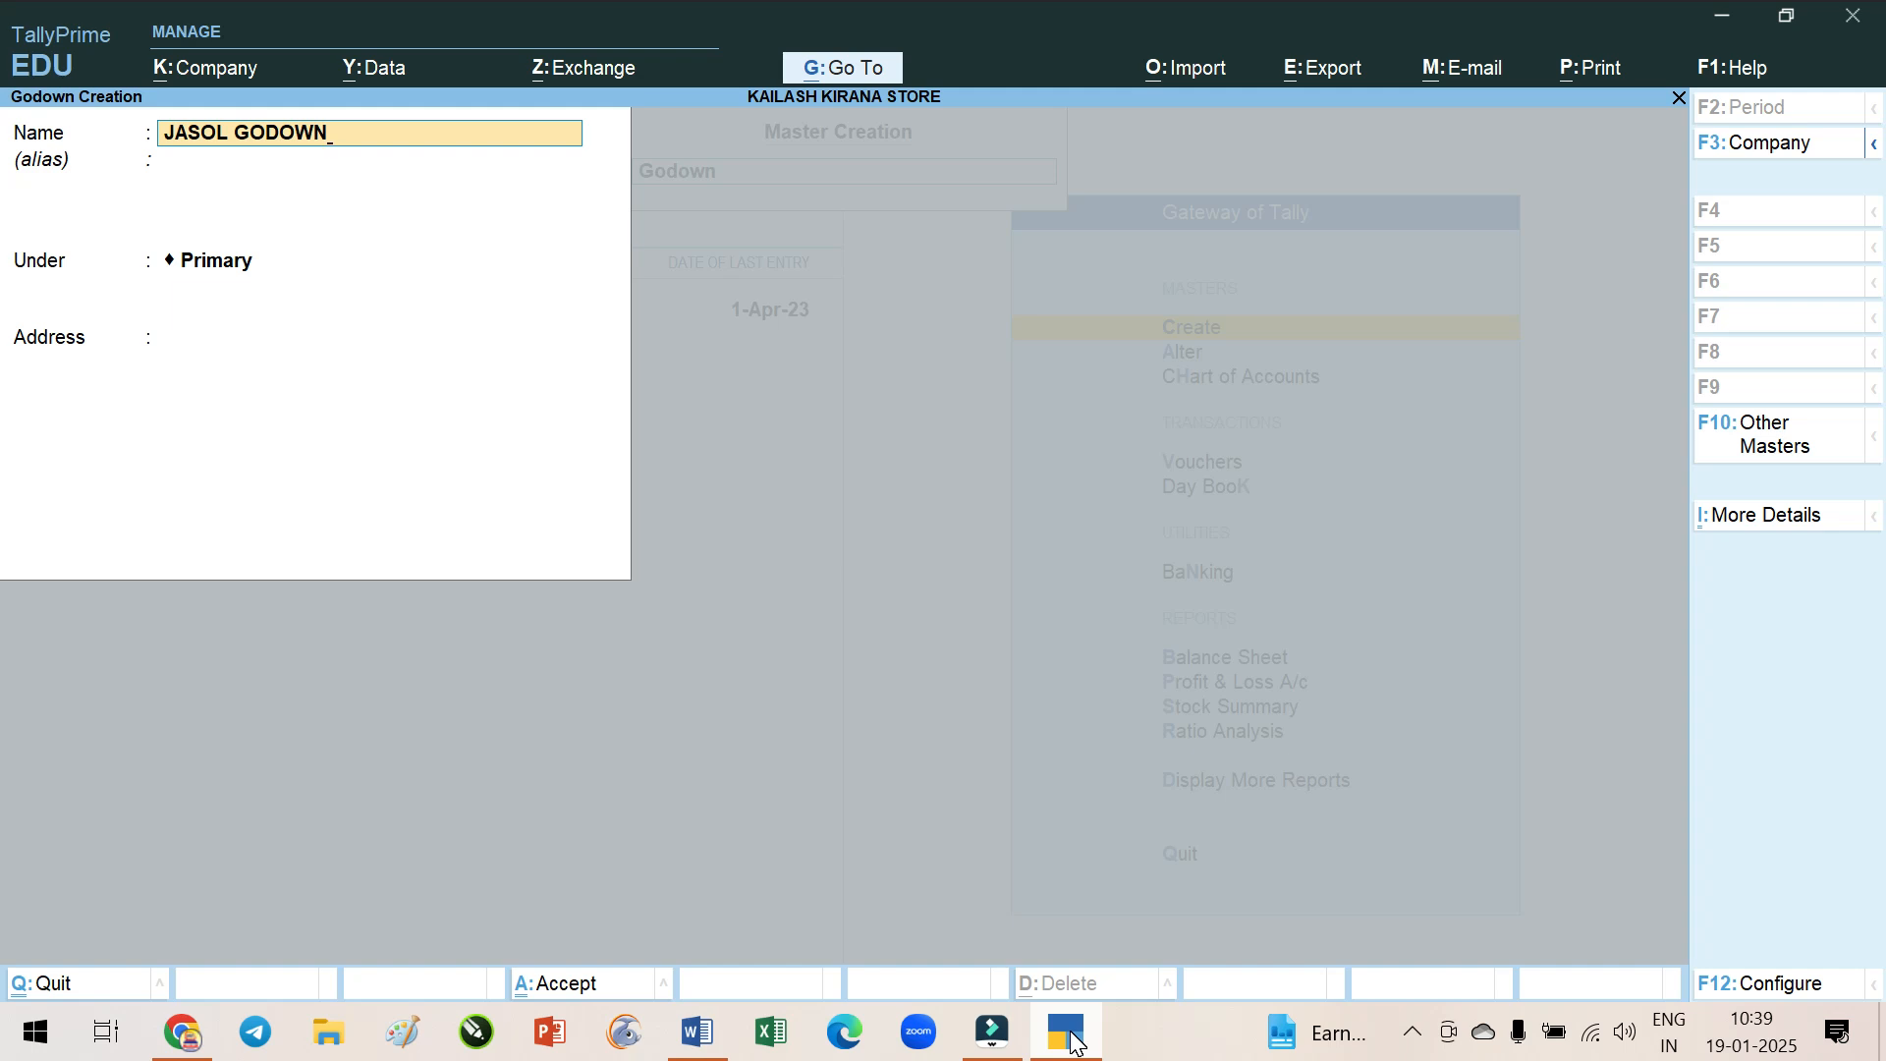
pyautogui.press('Return')
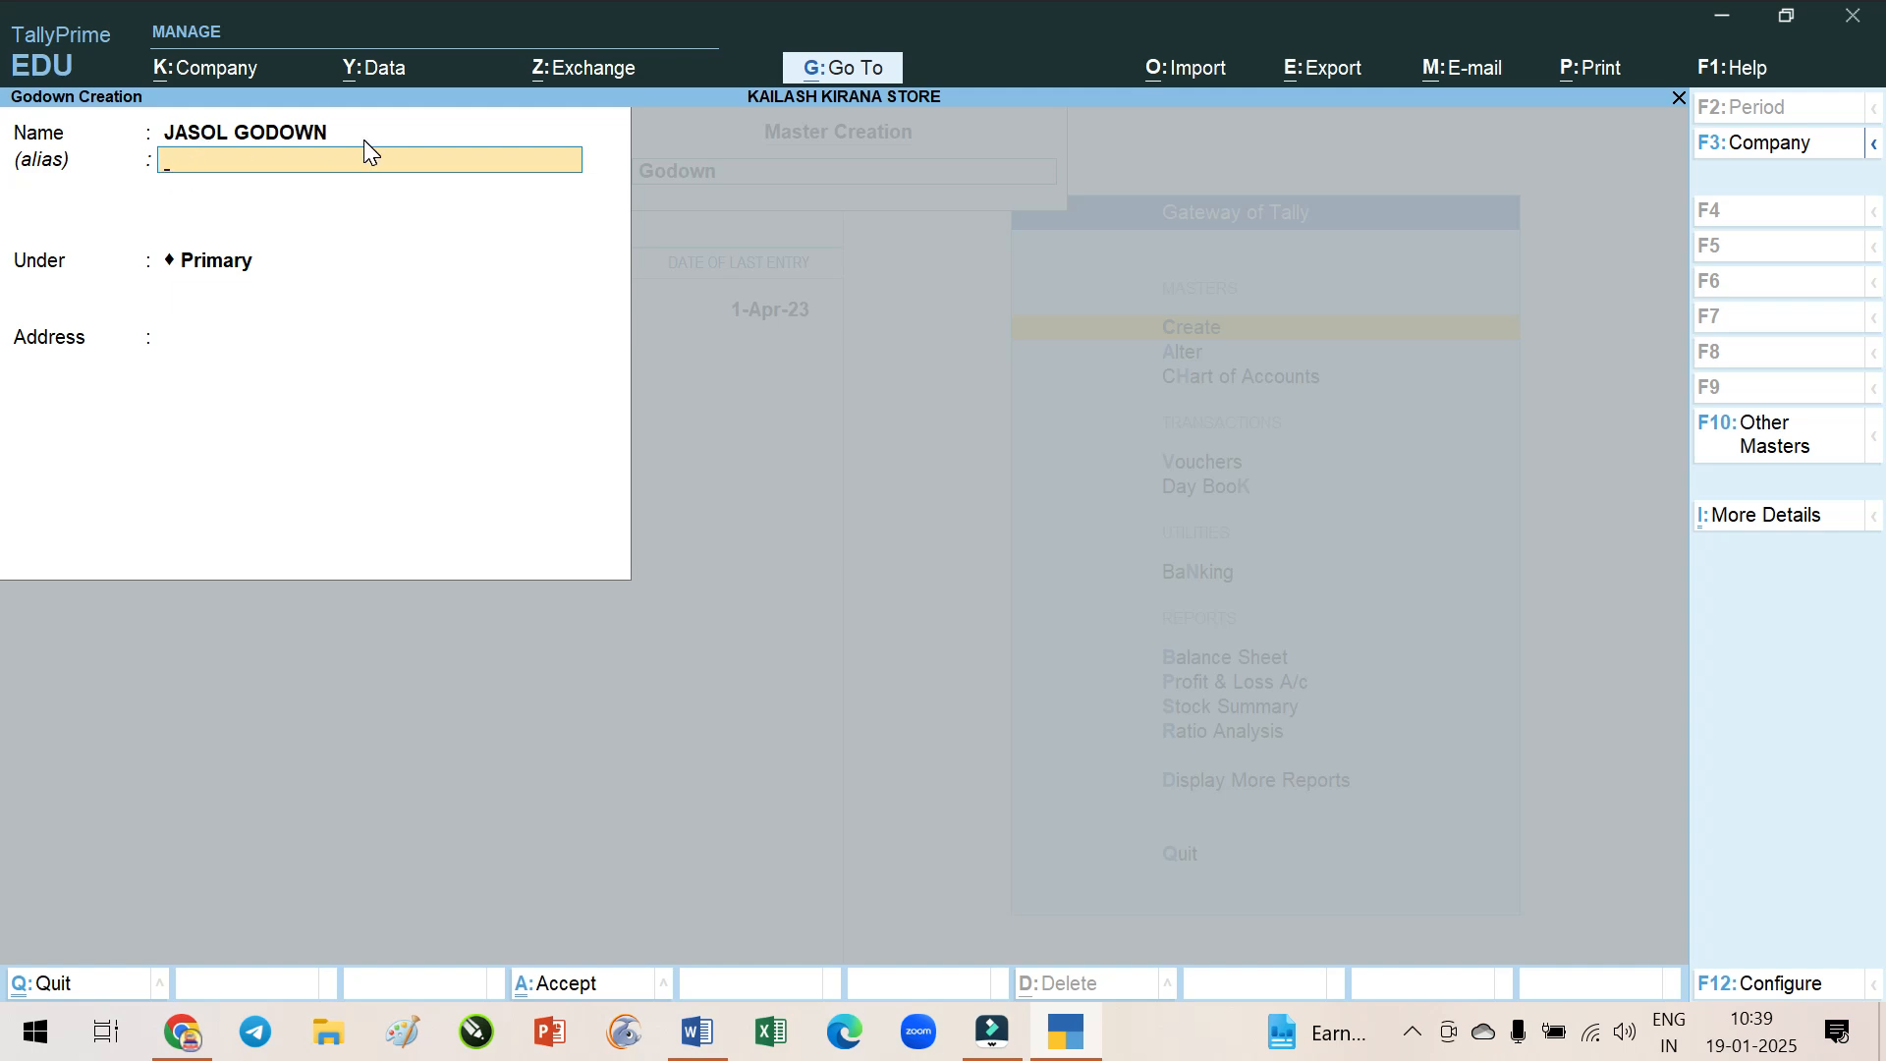
pyautogui.press('Return')
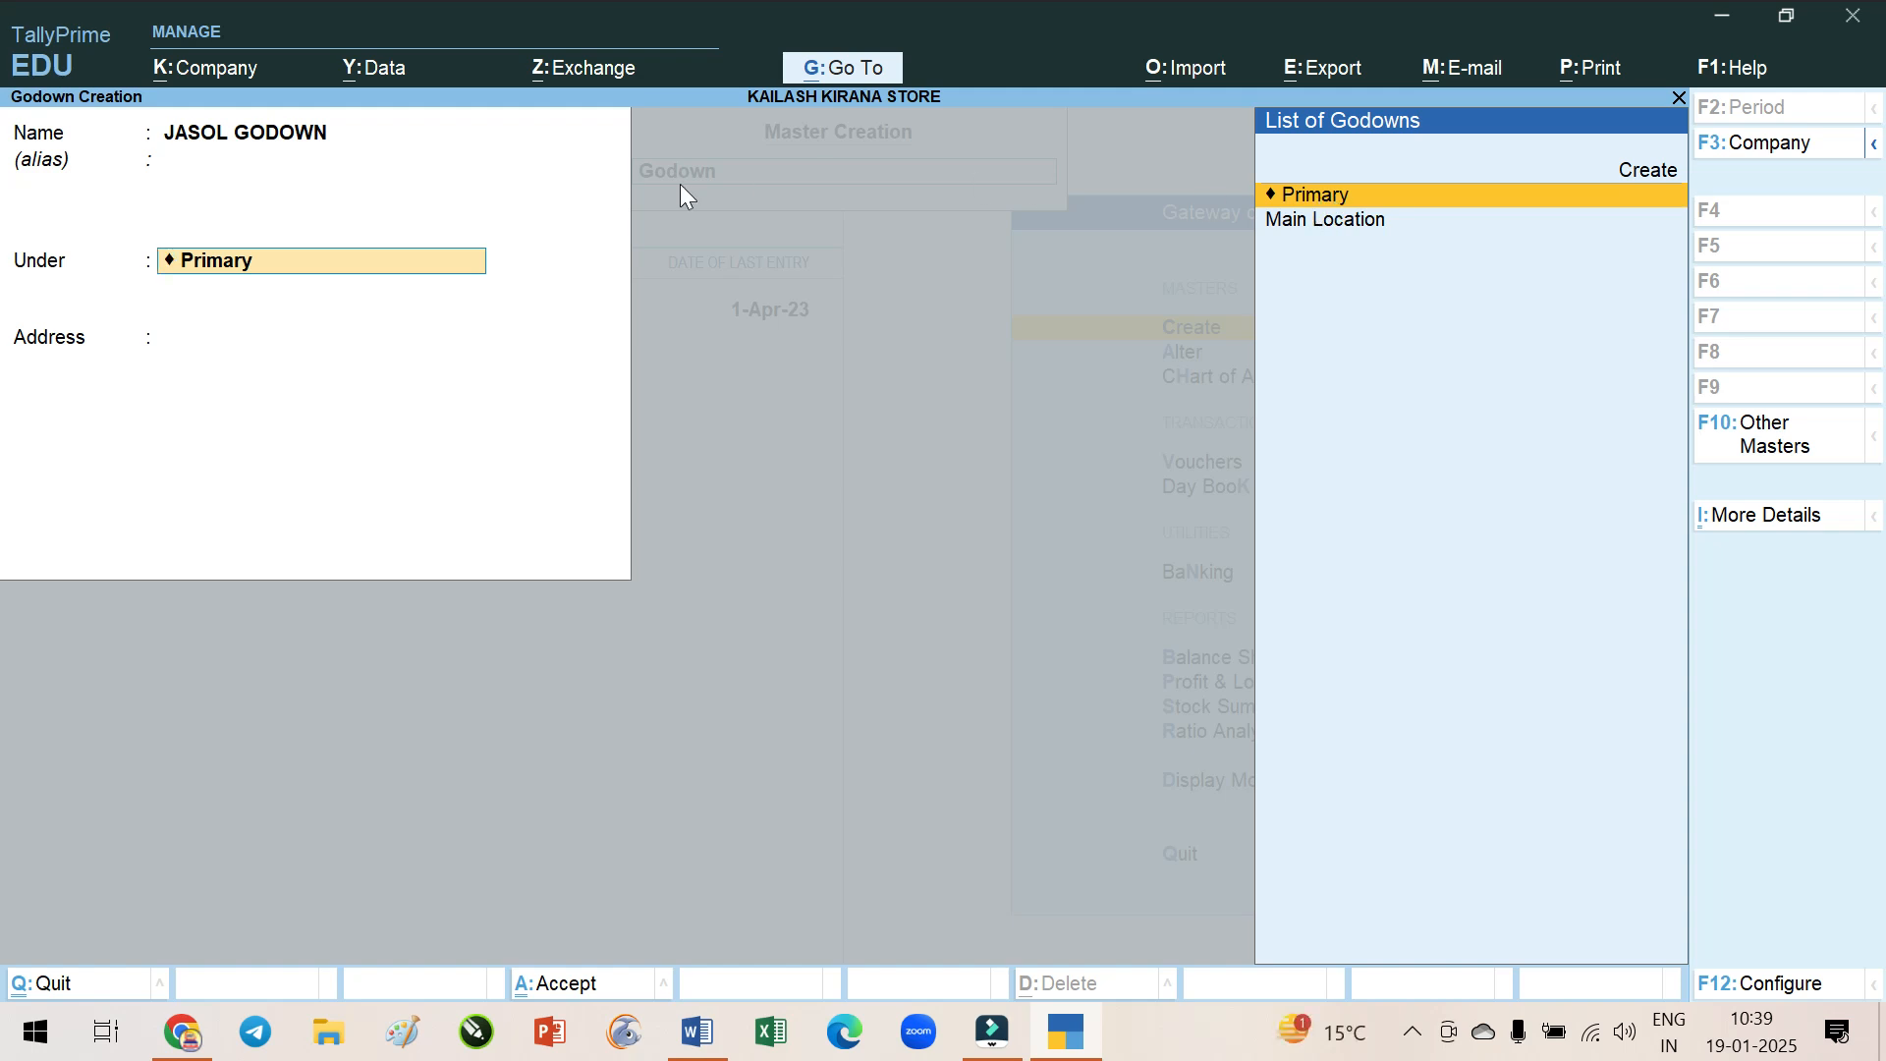
pyautogui.press('Return')
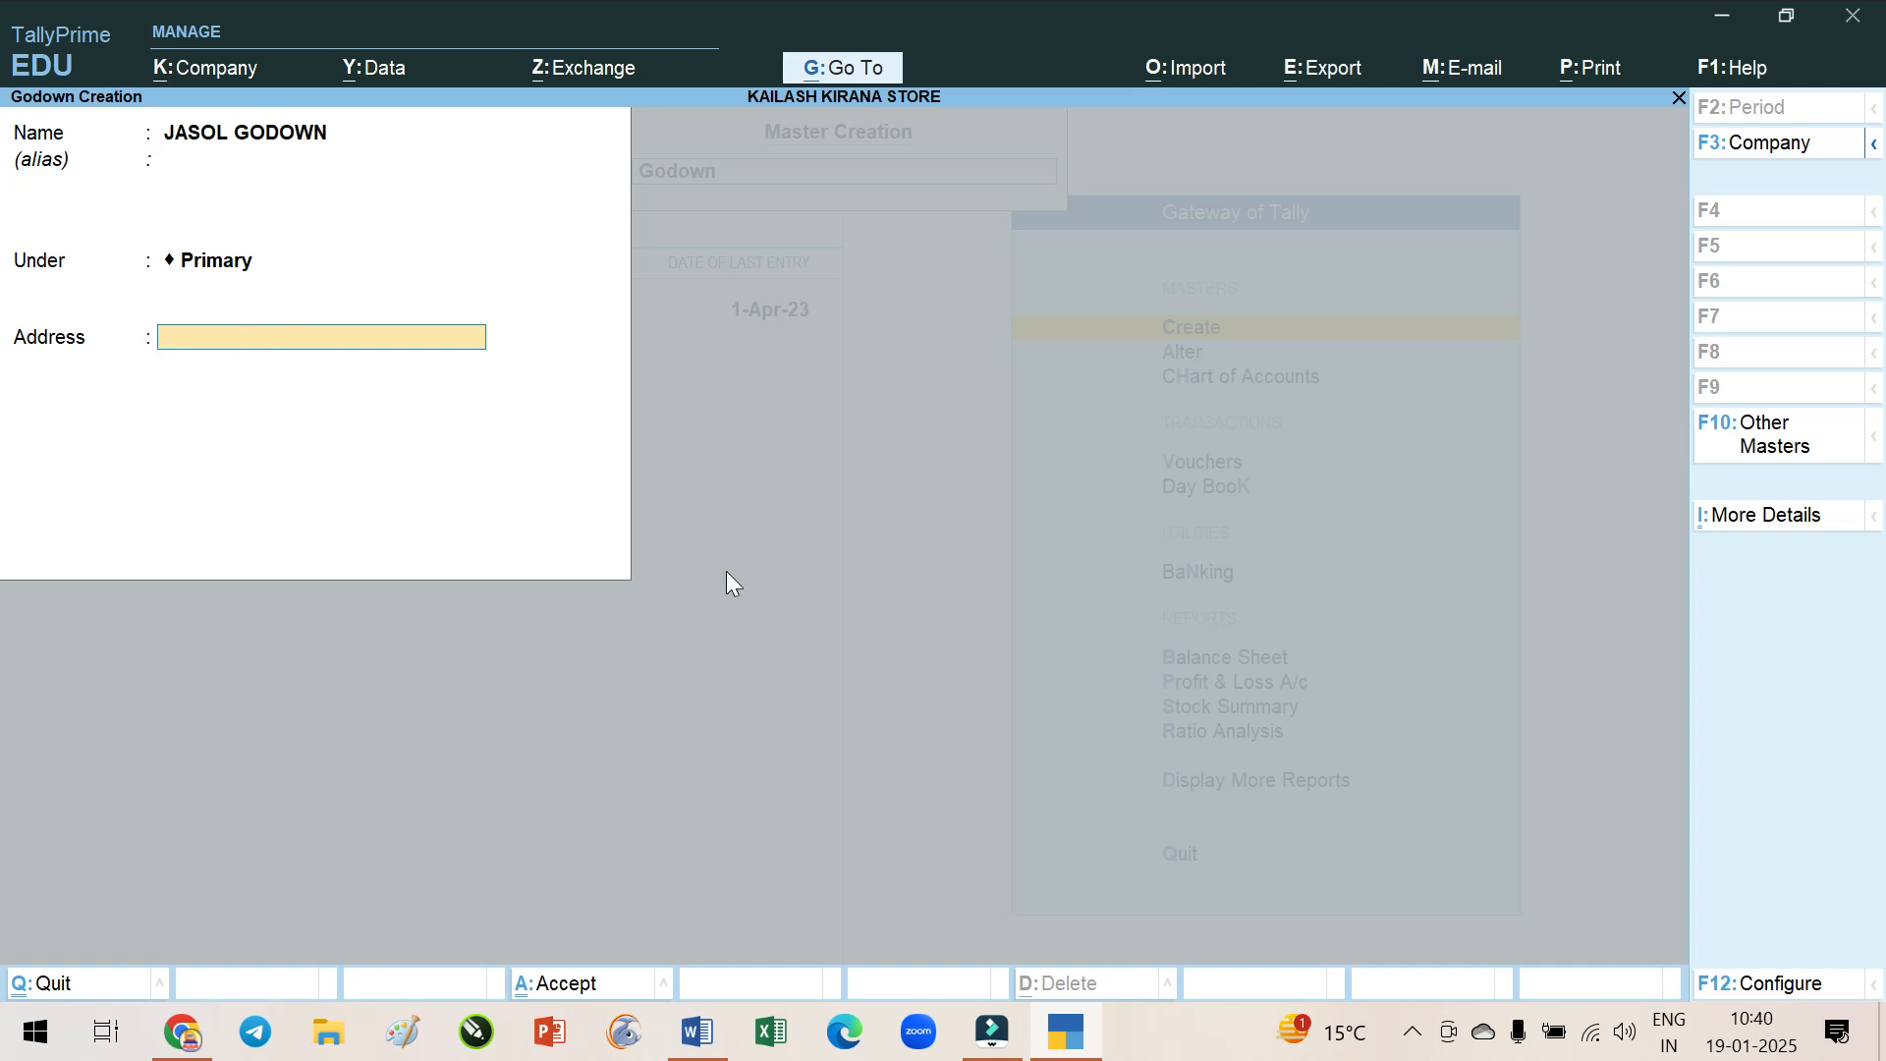
# Read the godown address note in Word, then accept TallyPrime's godown configuration with Use address for Godowns set to Yes
pyautogui.hotkey('alt', 'Tab')
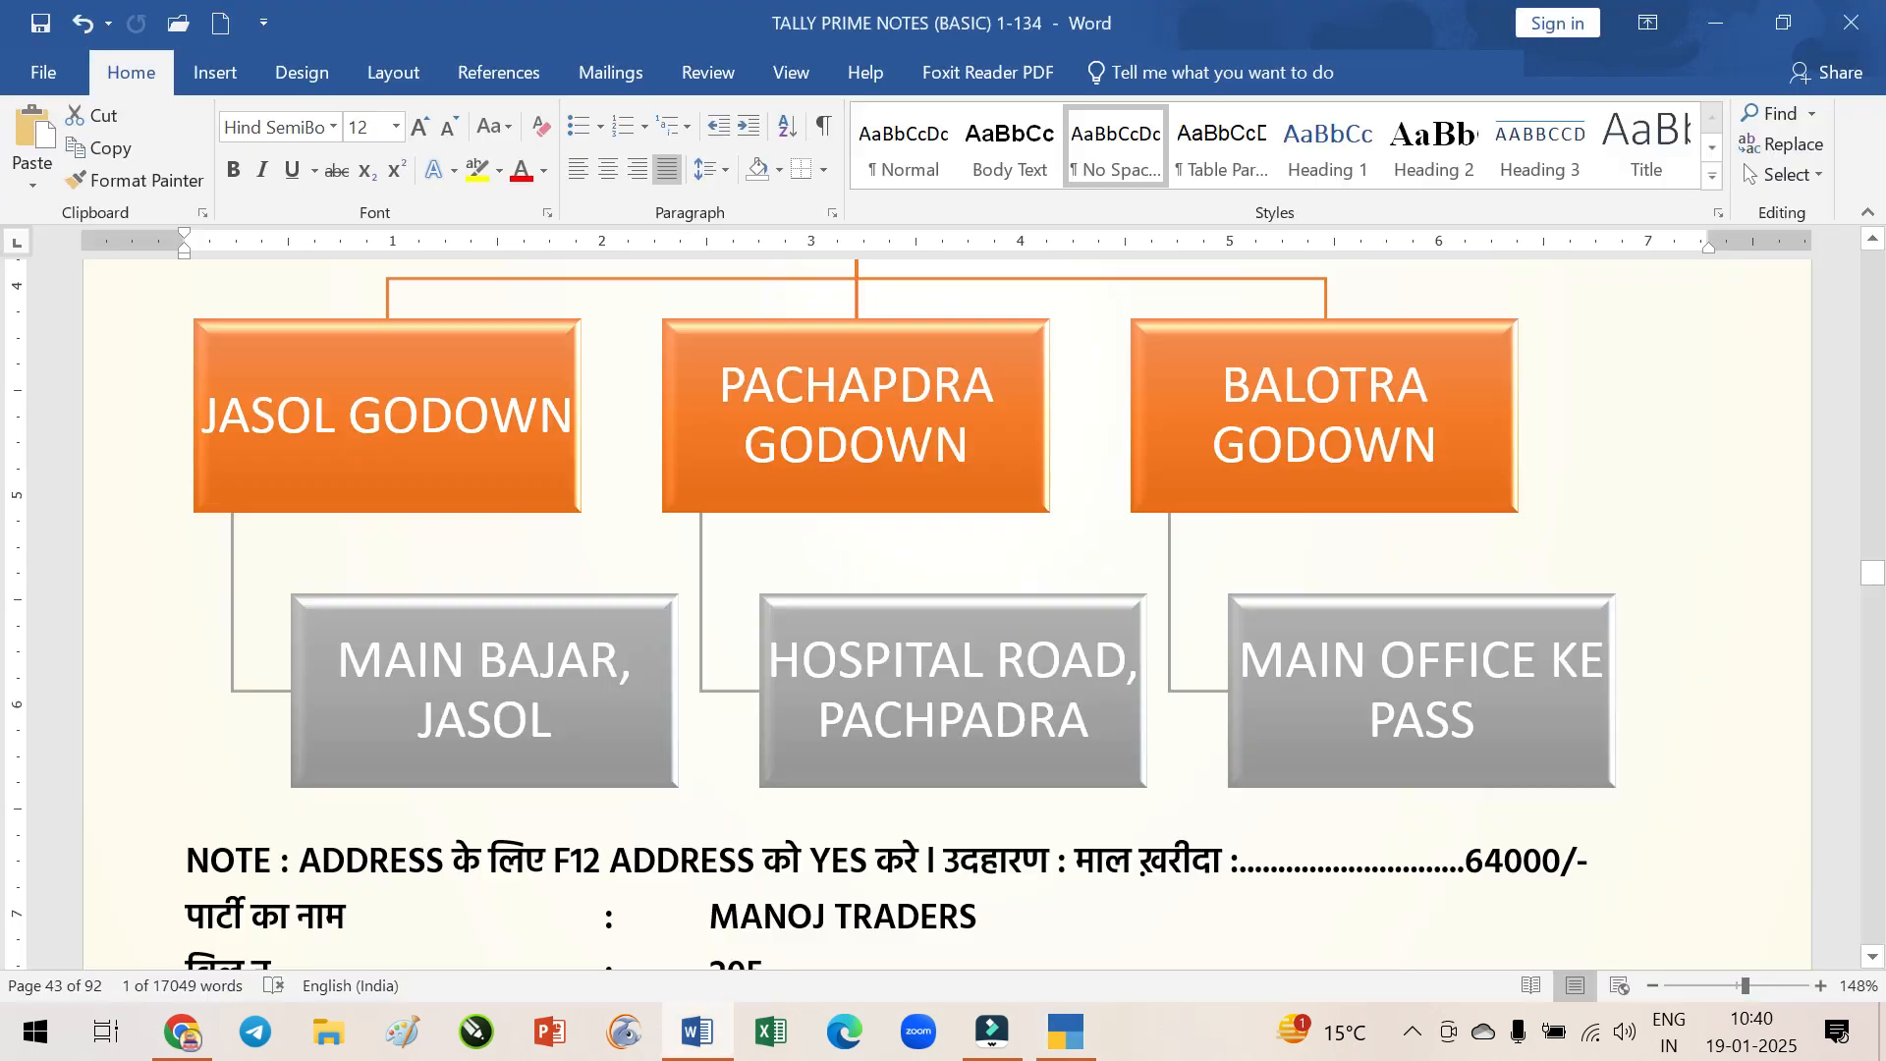
pyautogui.scroll(-1, 909, 614)
pyautogui.moveTo(297, 757); pyautogui.dragTo(923, 757)
pyautogui.click(700, 782)
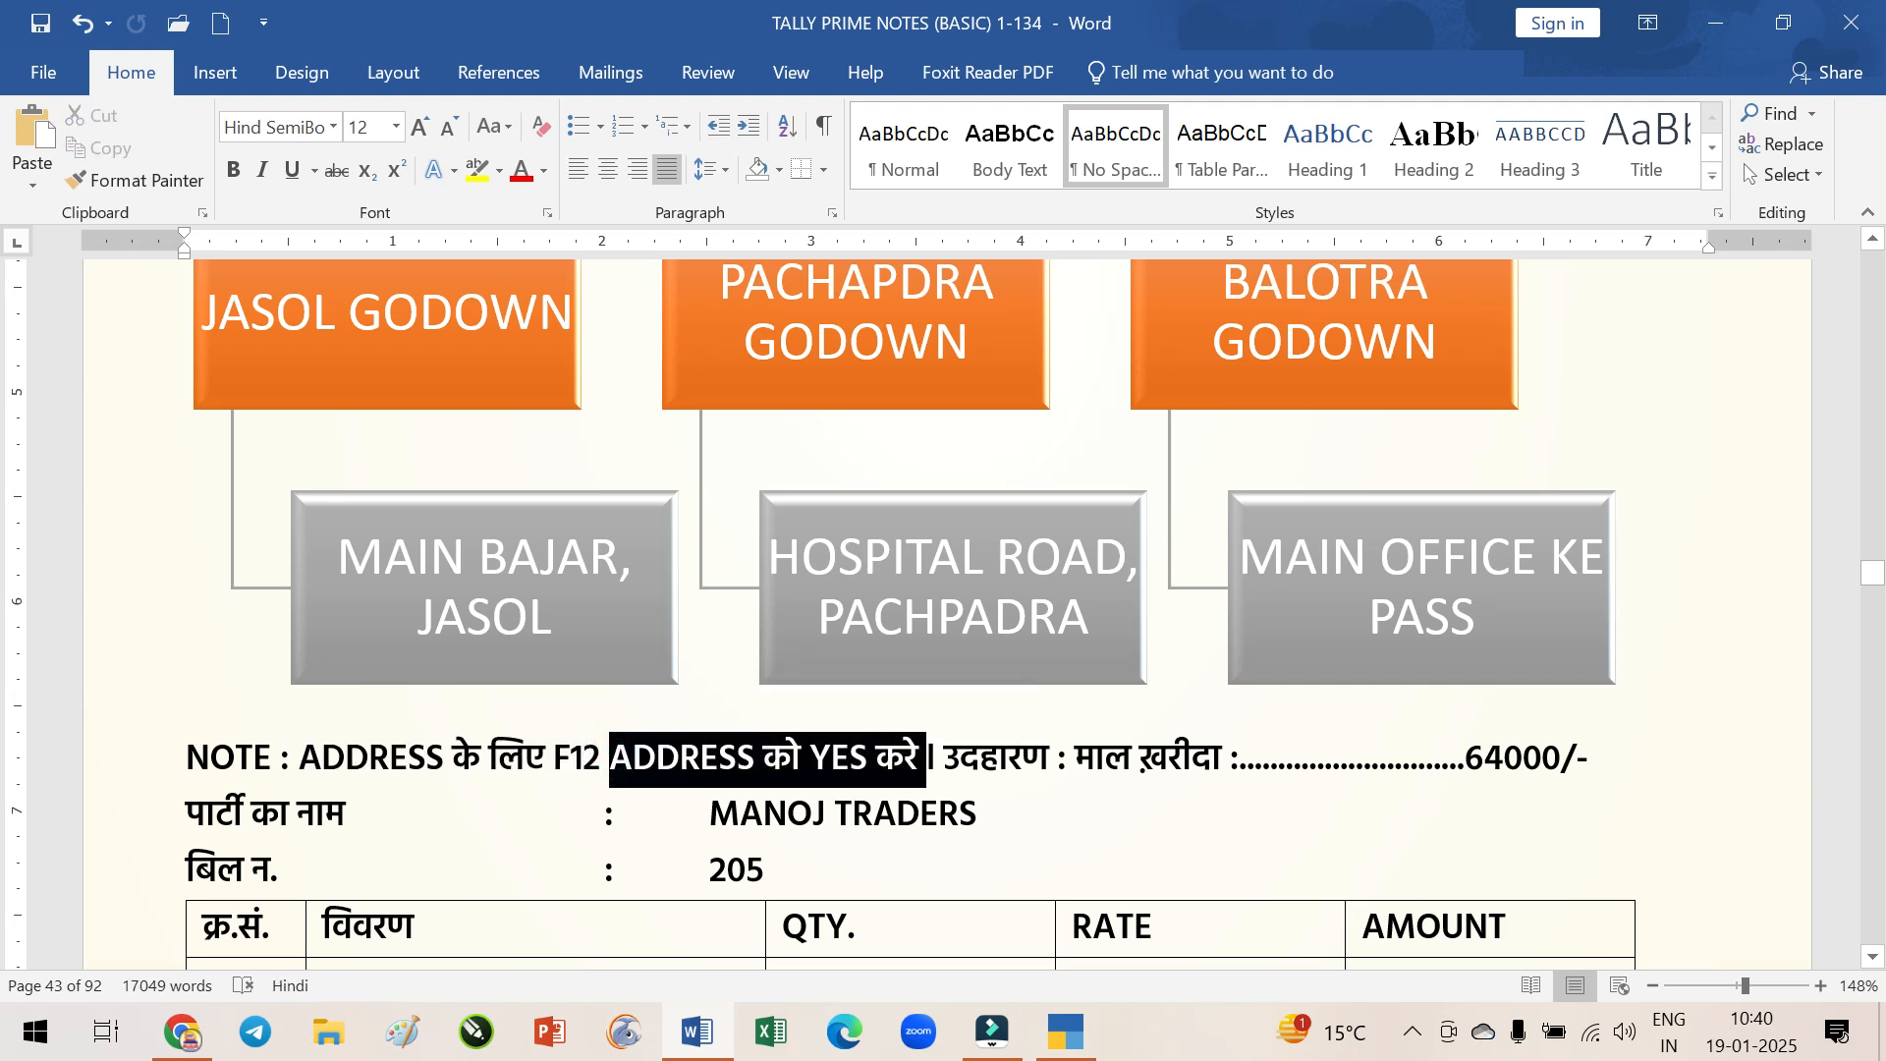
pyautogui.click(1067, 1037)
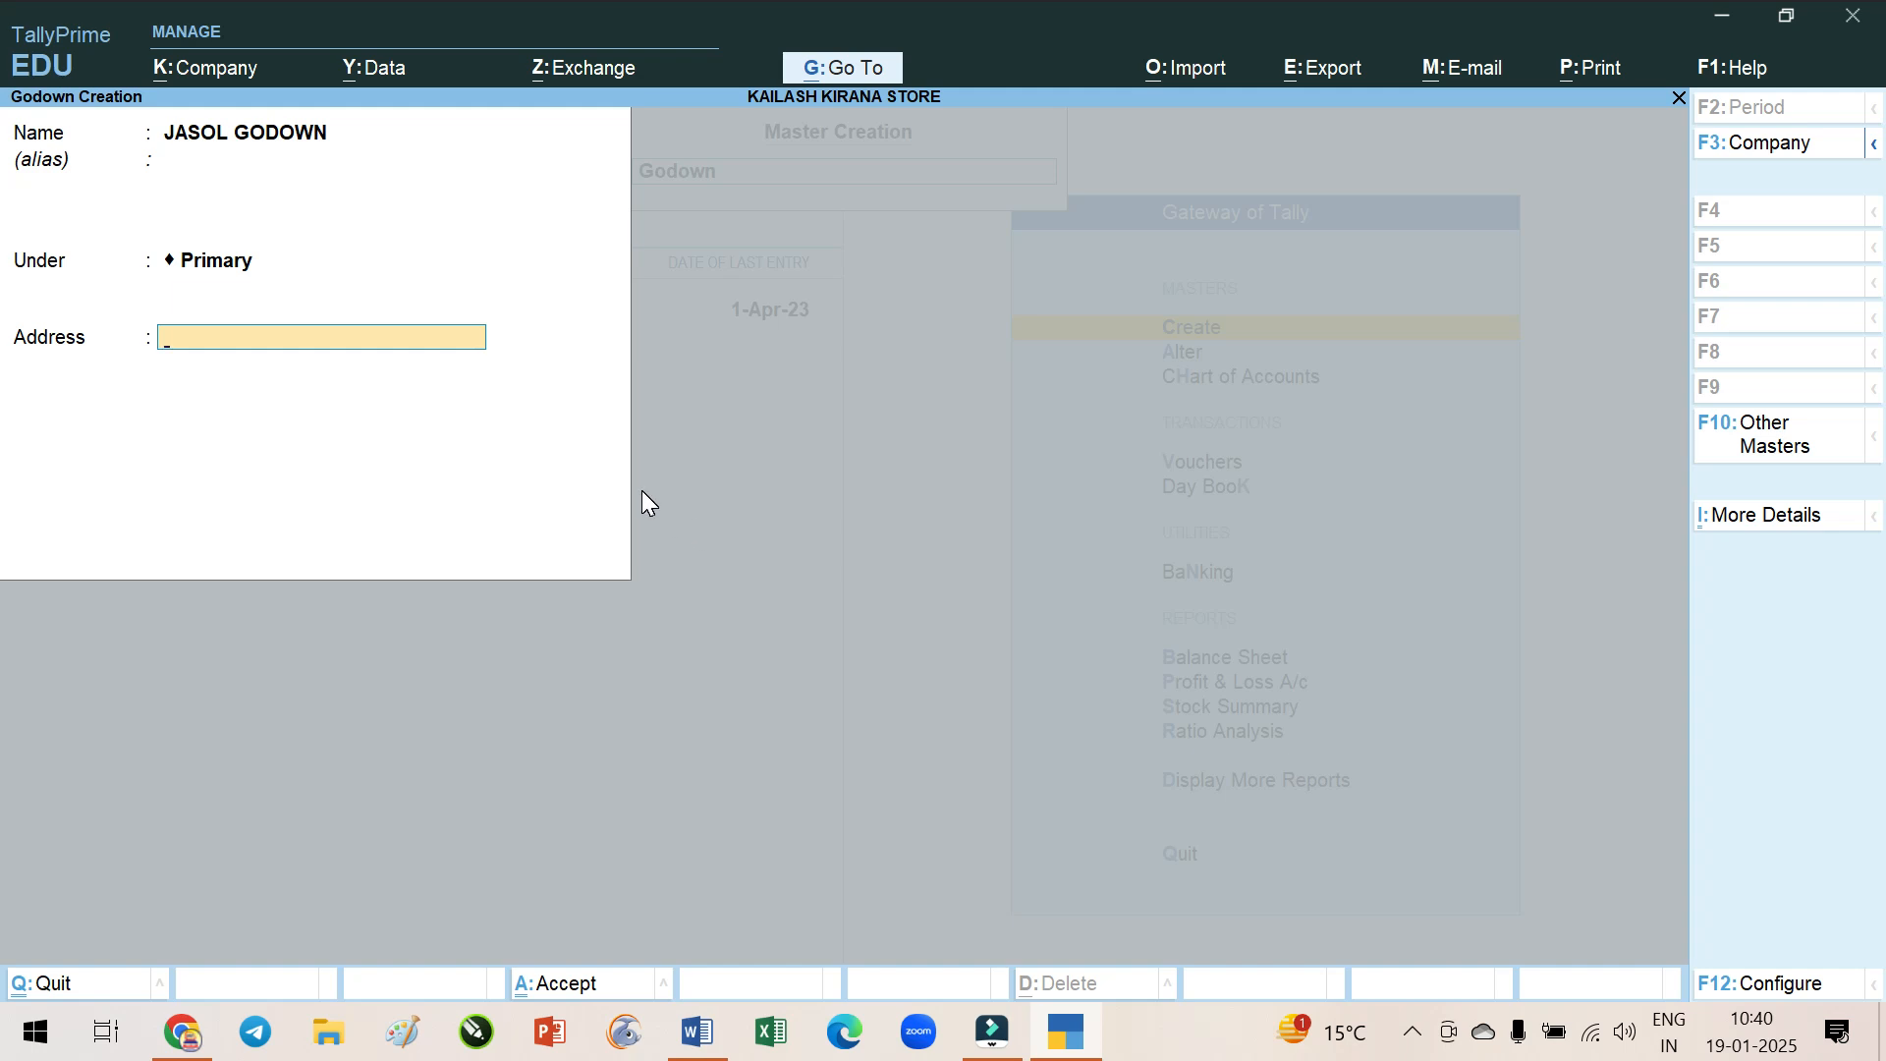
pyautogui.press('F12')
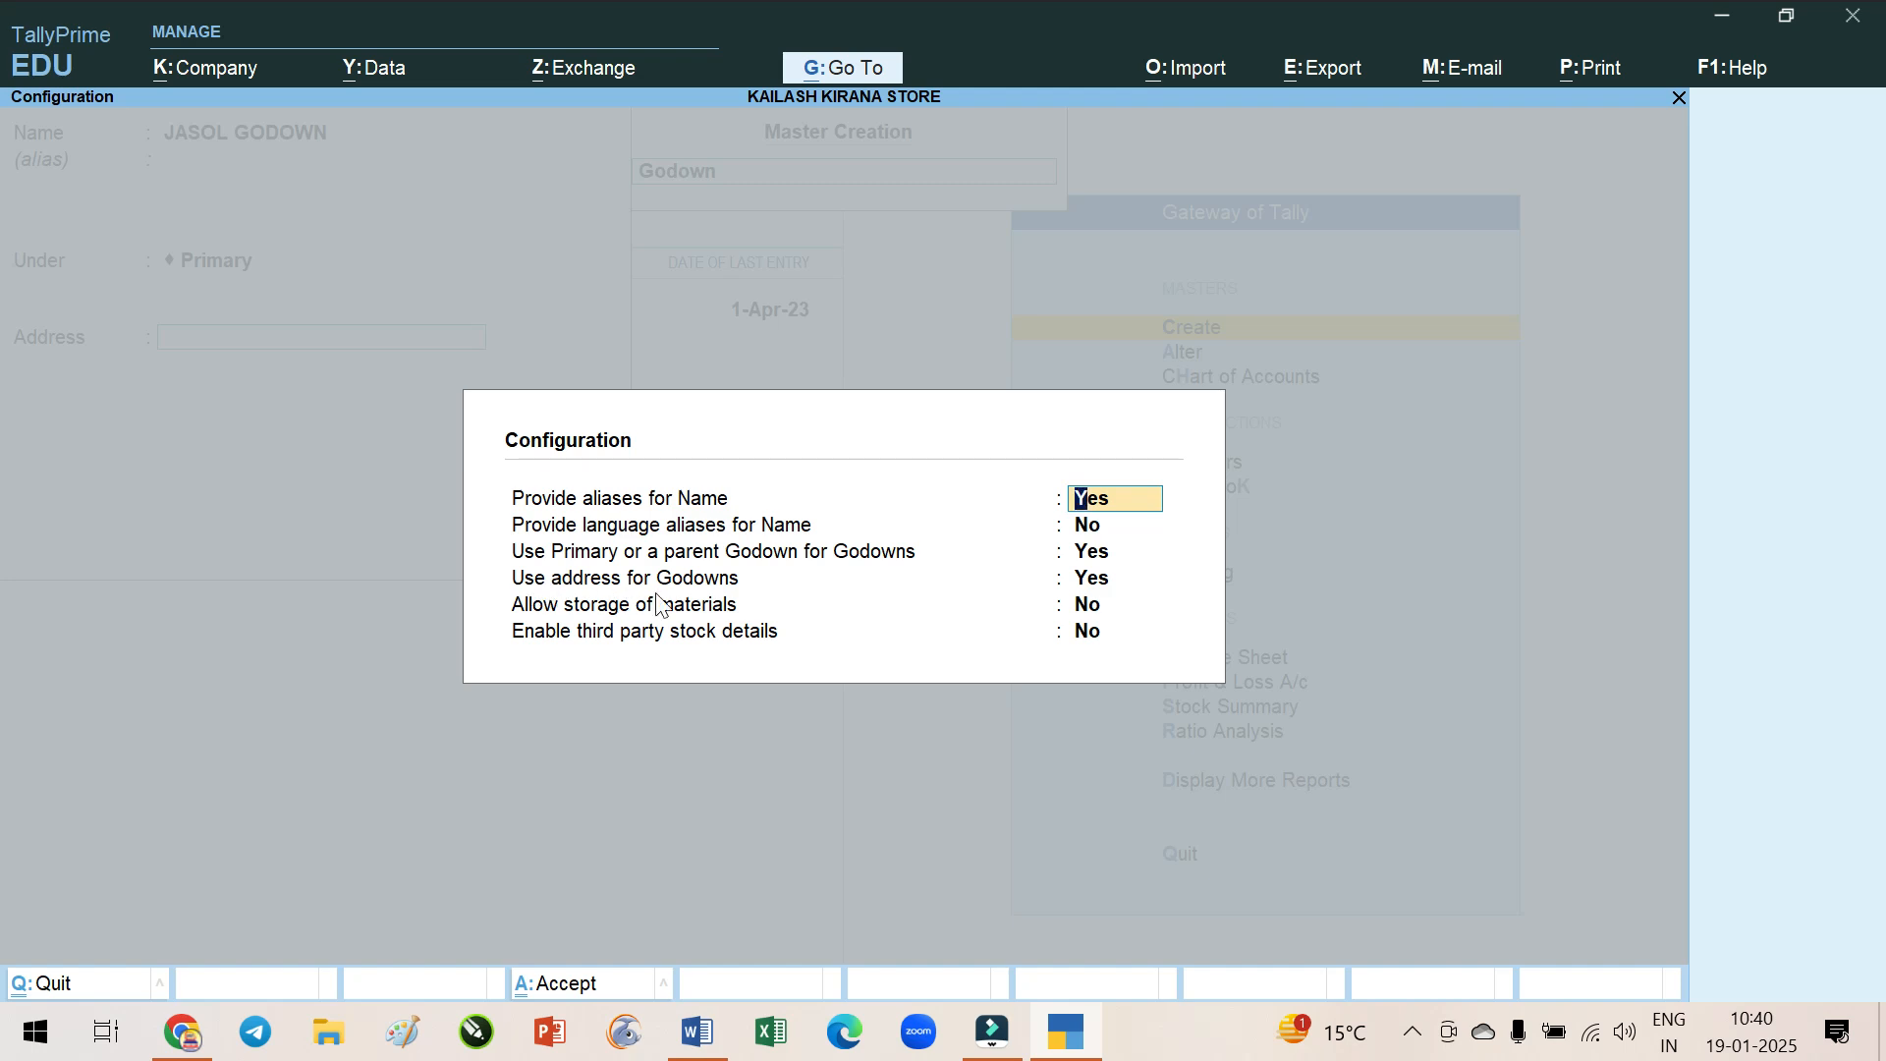
pyautogui.click(1108, 589)
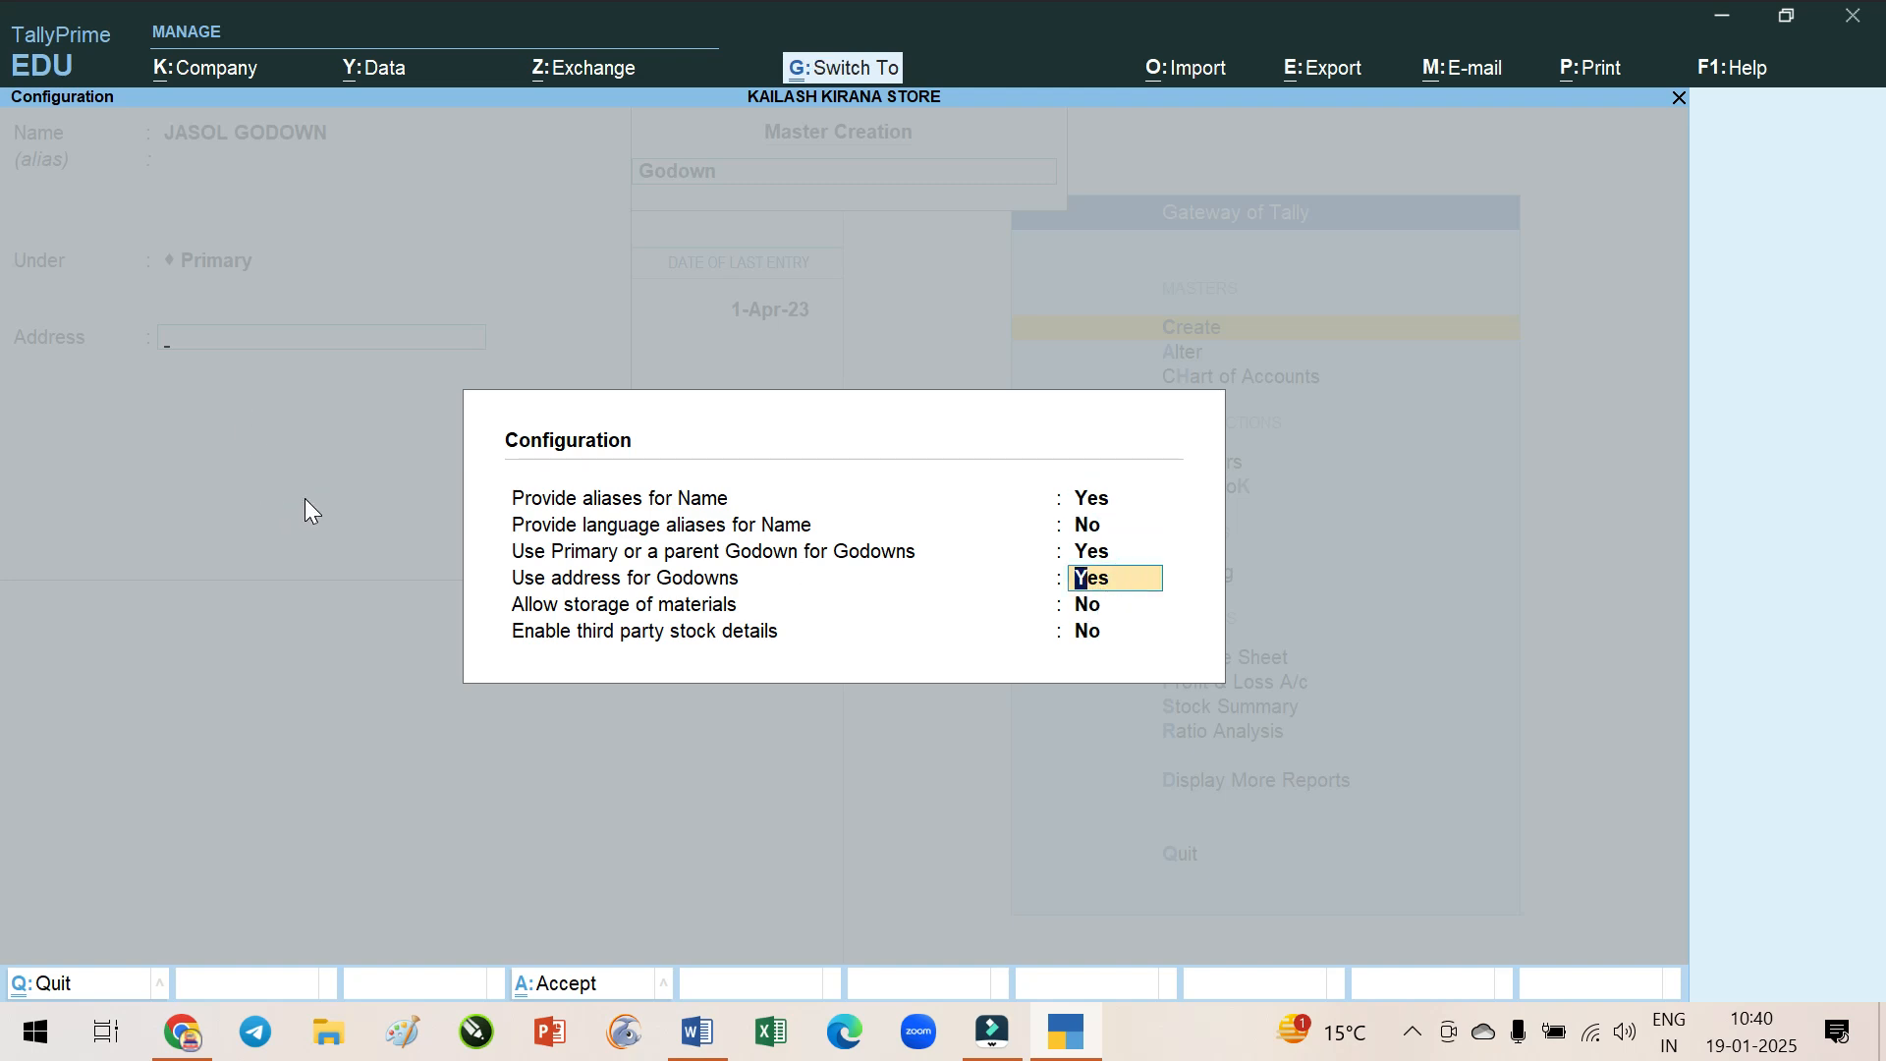
pyautogui.hotkey('ctrl', 'a')
# Enter the Jasol godown's two-line address from the notes and save the godown
pyautogui.write('MAIN BAJAR')
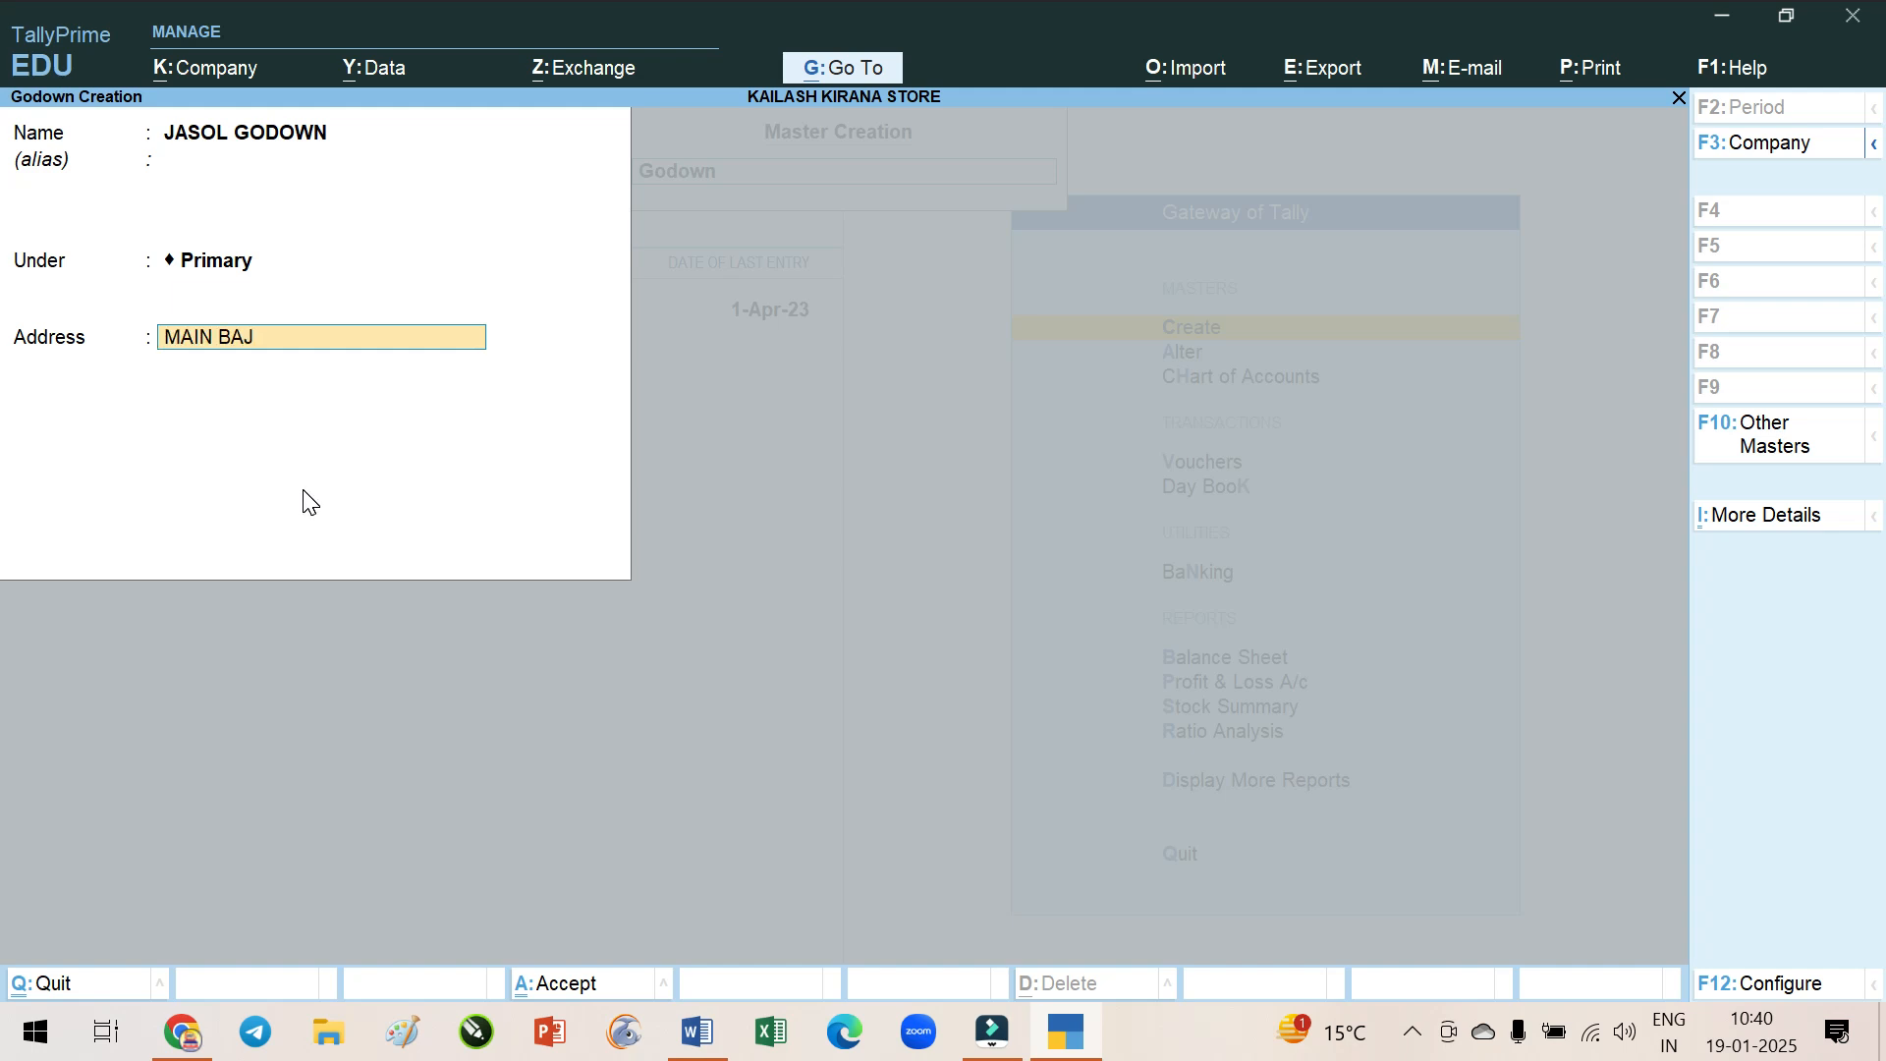
pyautogui.press('Return')
pyautogui.write('JASOL')
pyautogui.press('Return')
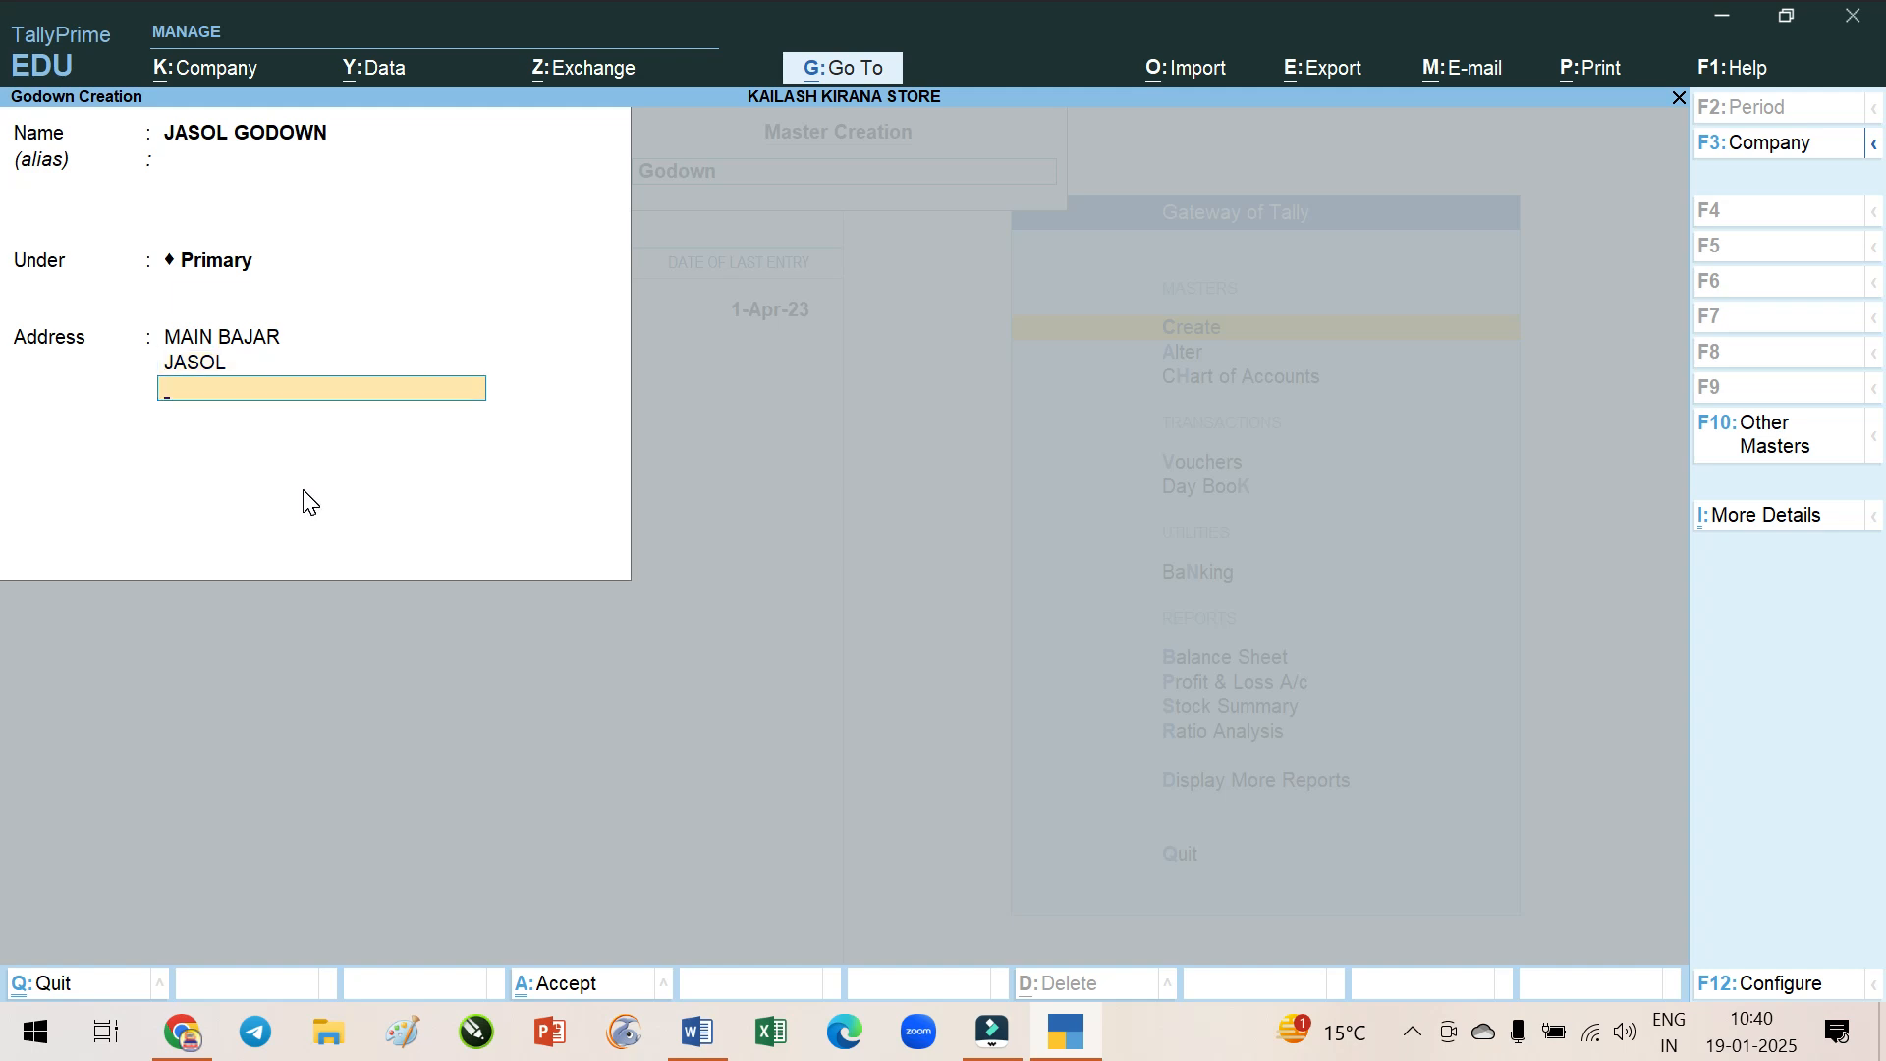
pyautogui.press('Return')
pyautogui.press('Return')
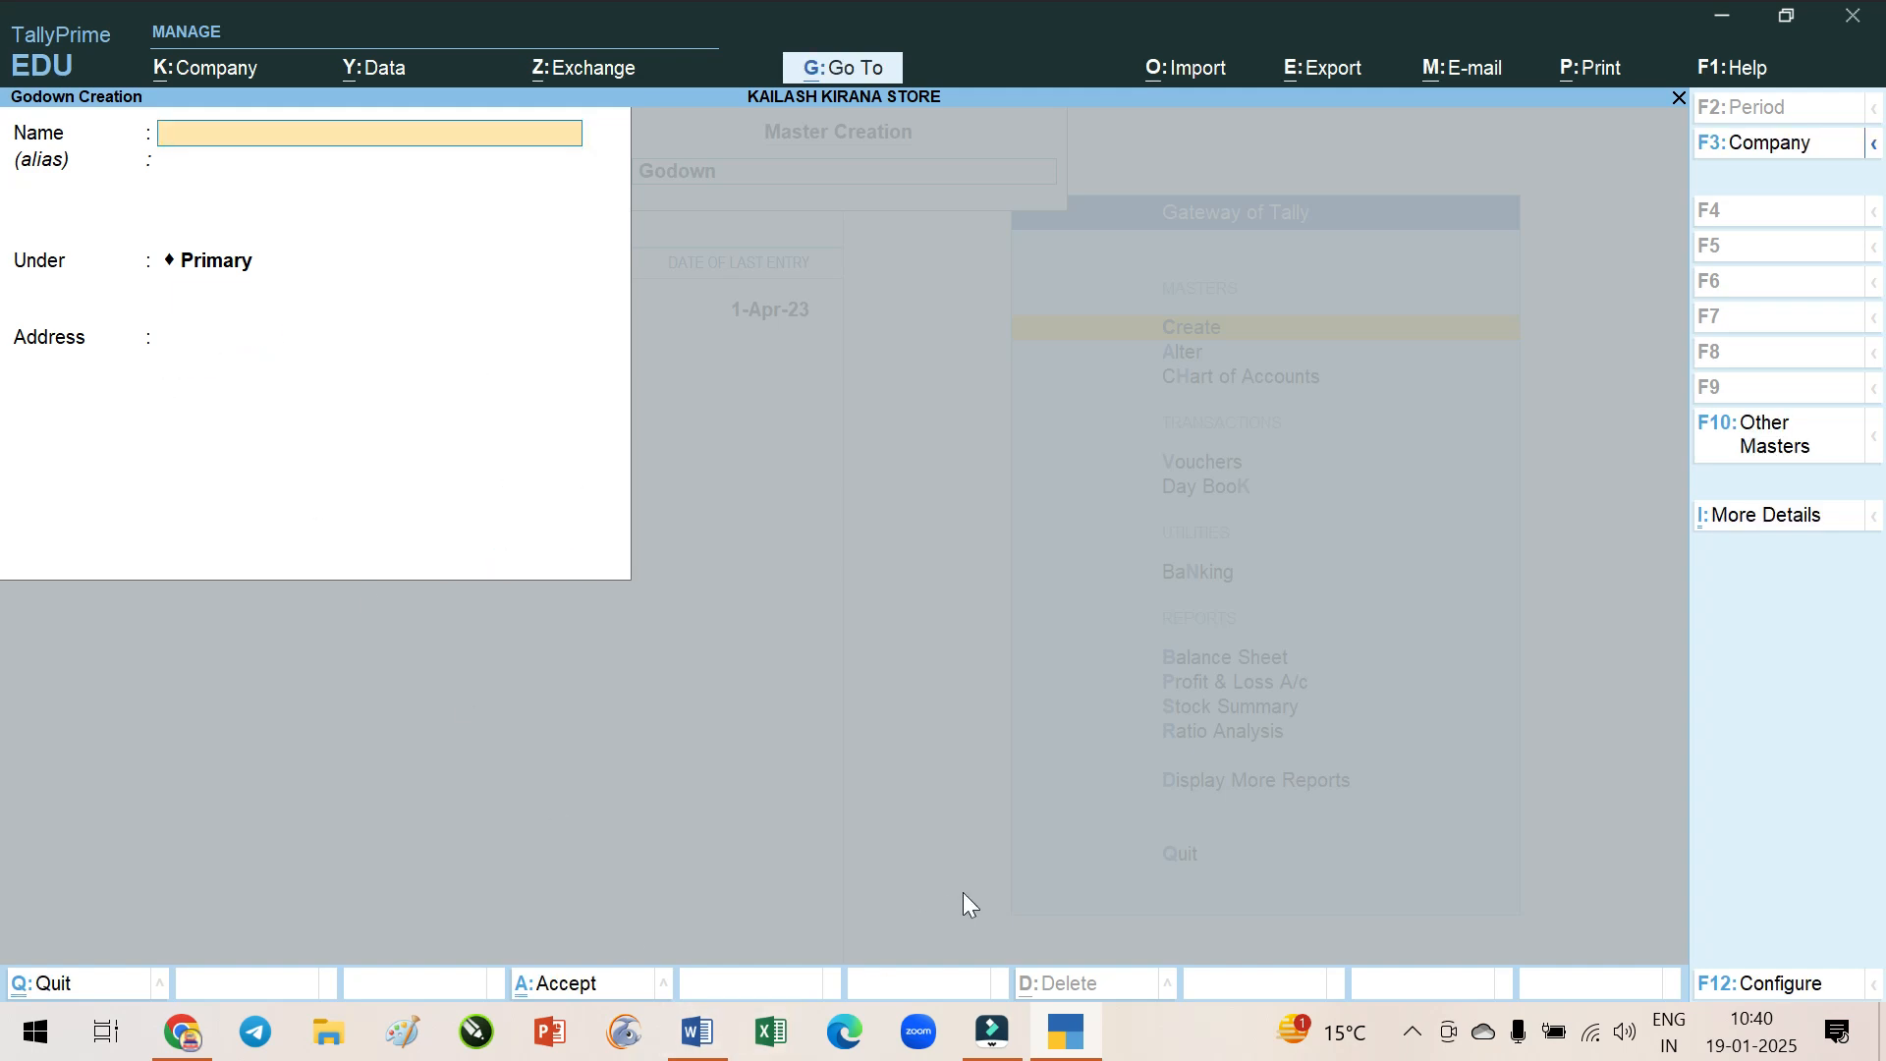
# Check the second godown in the Word chart and name the next TallyPrime godown PACHPADRA GODOWN under Primary
pyautogui.click(1063, 1034)
pyautogui.scroll(1, 918, 439)
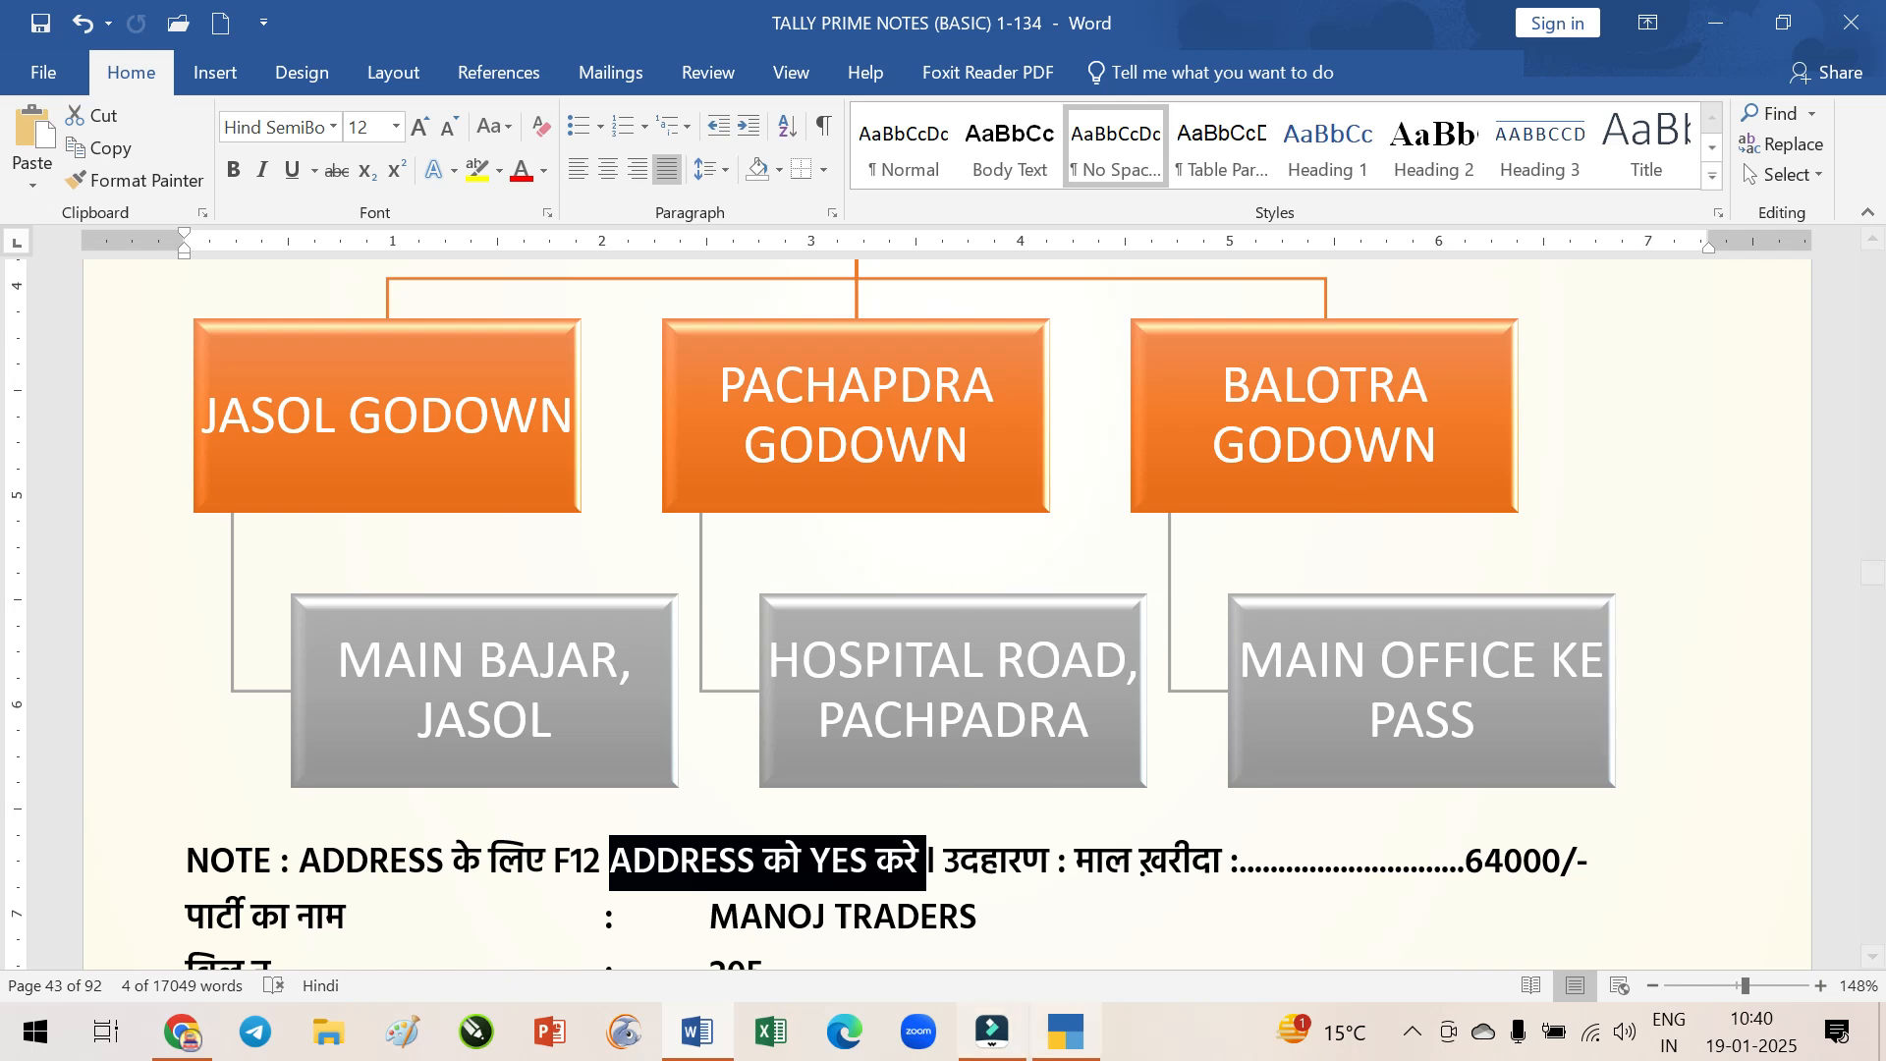
pyautogui.click(1069, 1045)
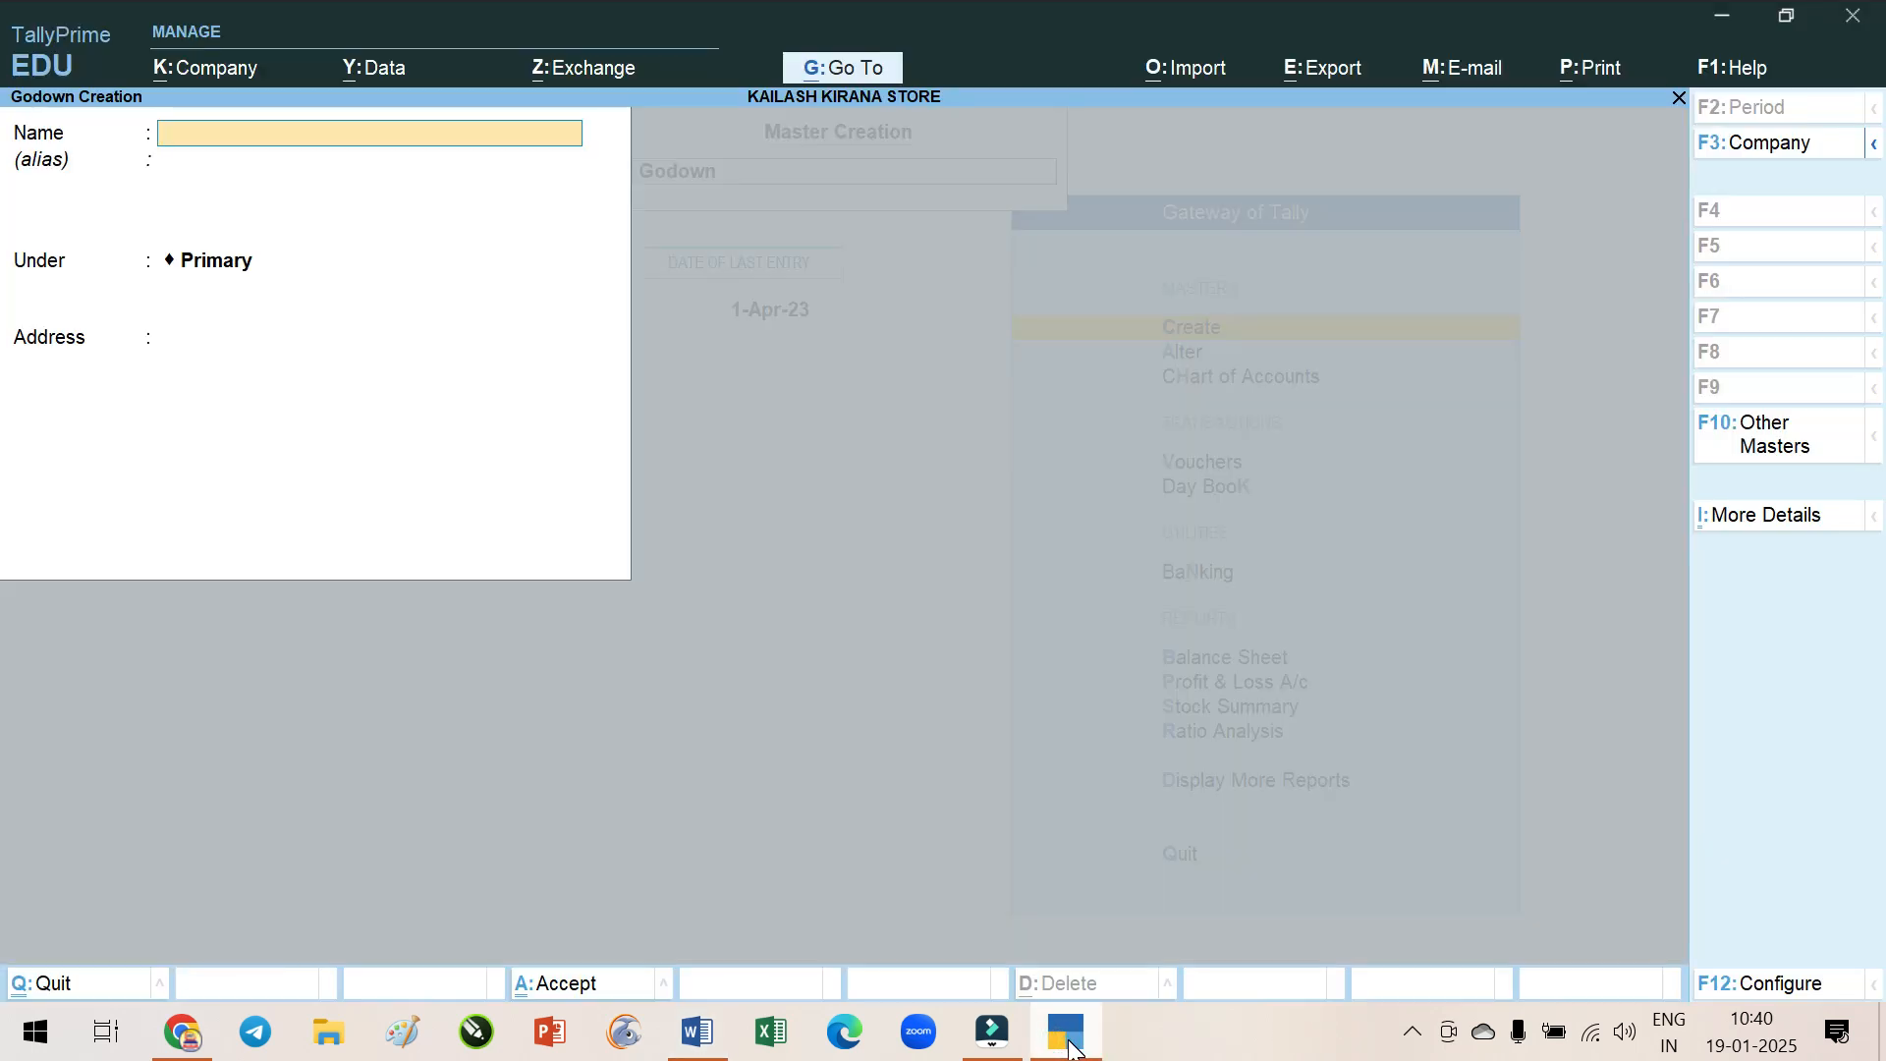
pyautogui.write('PACHPADRA GODOWN')
pyautogui.press('Return')
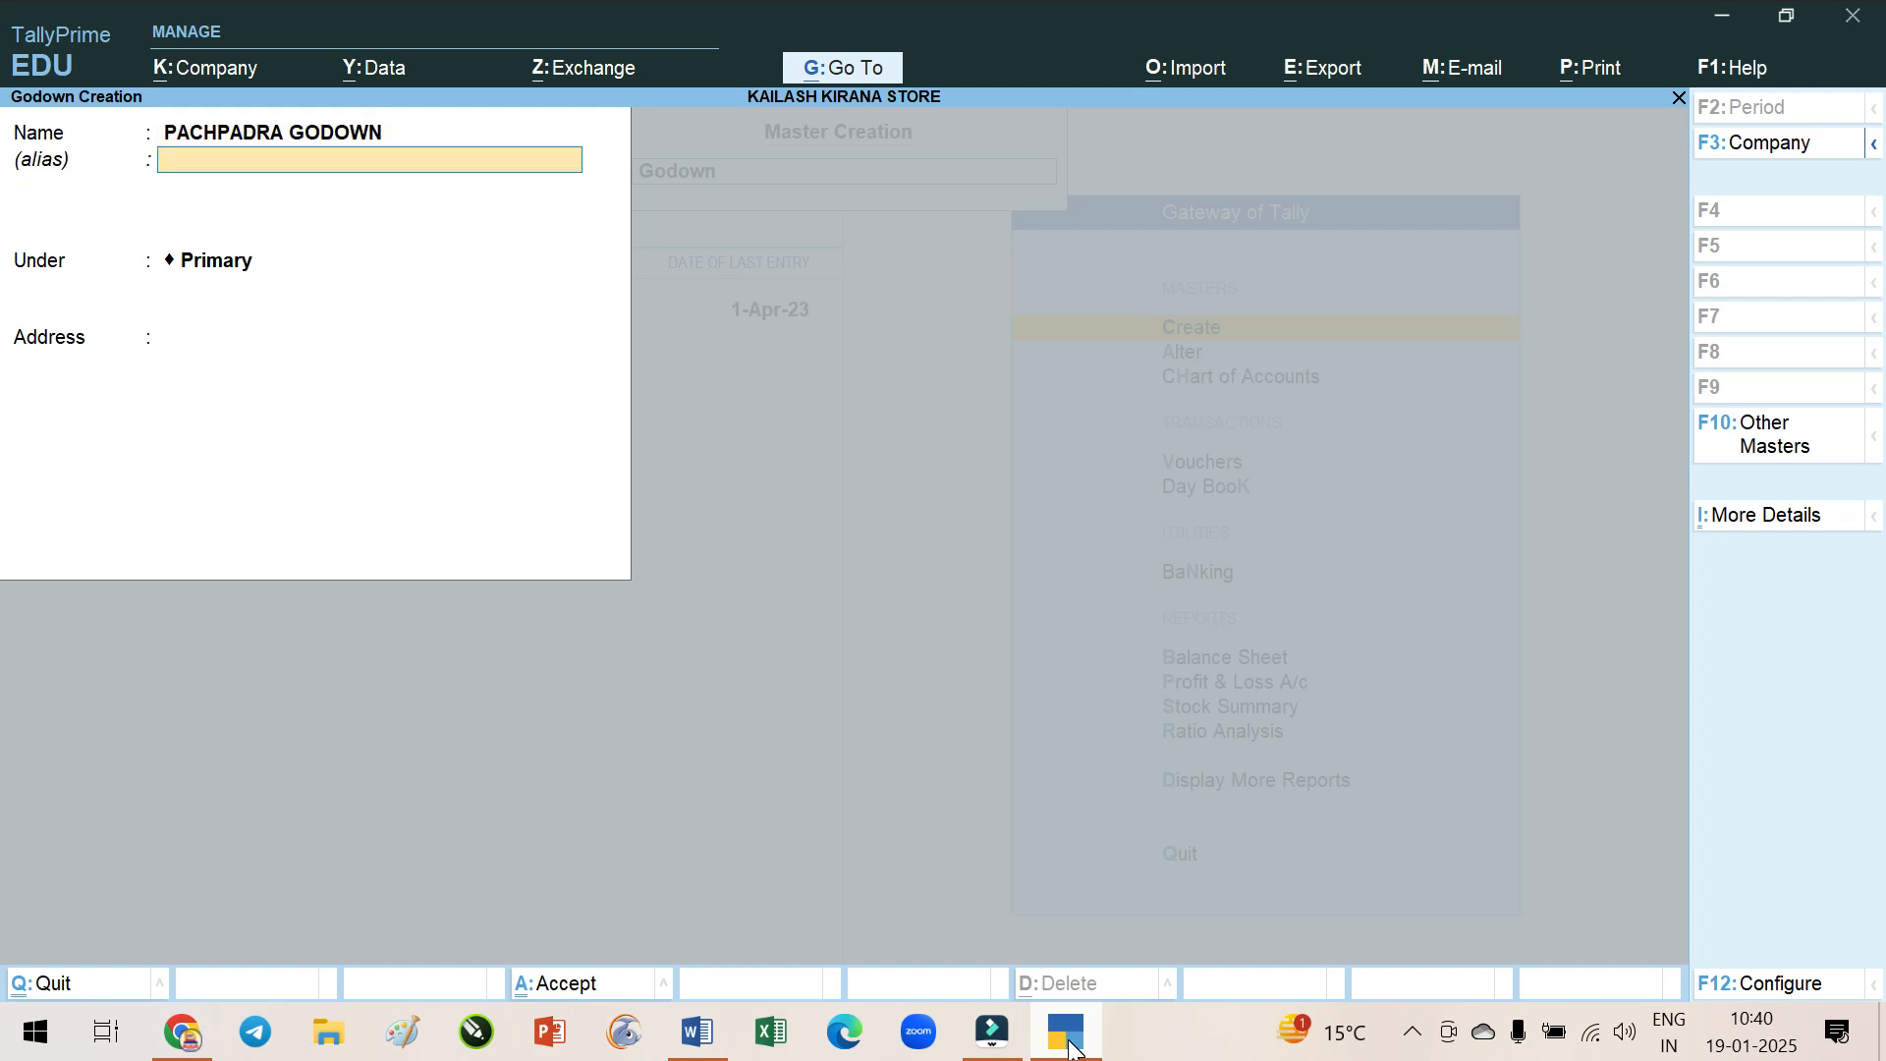
pyautogui.press('Return')
pyautogui.press('Return')
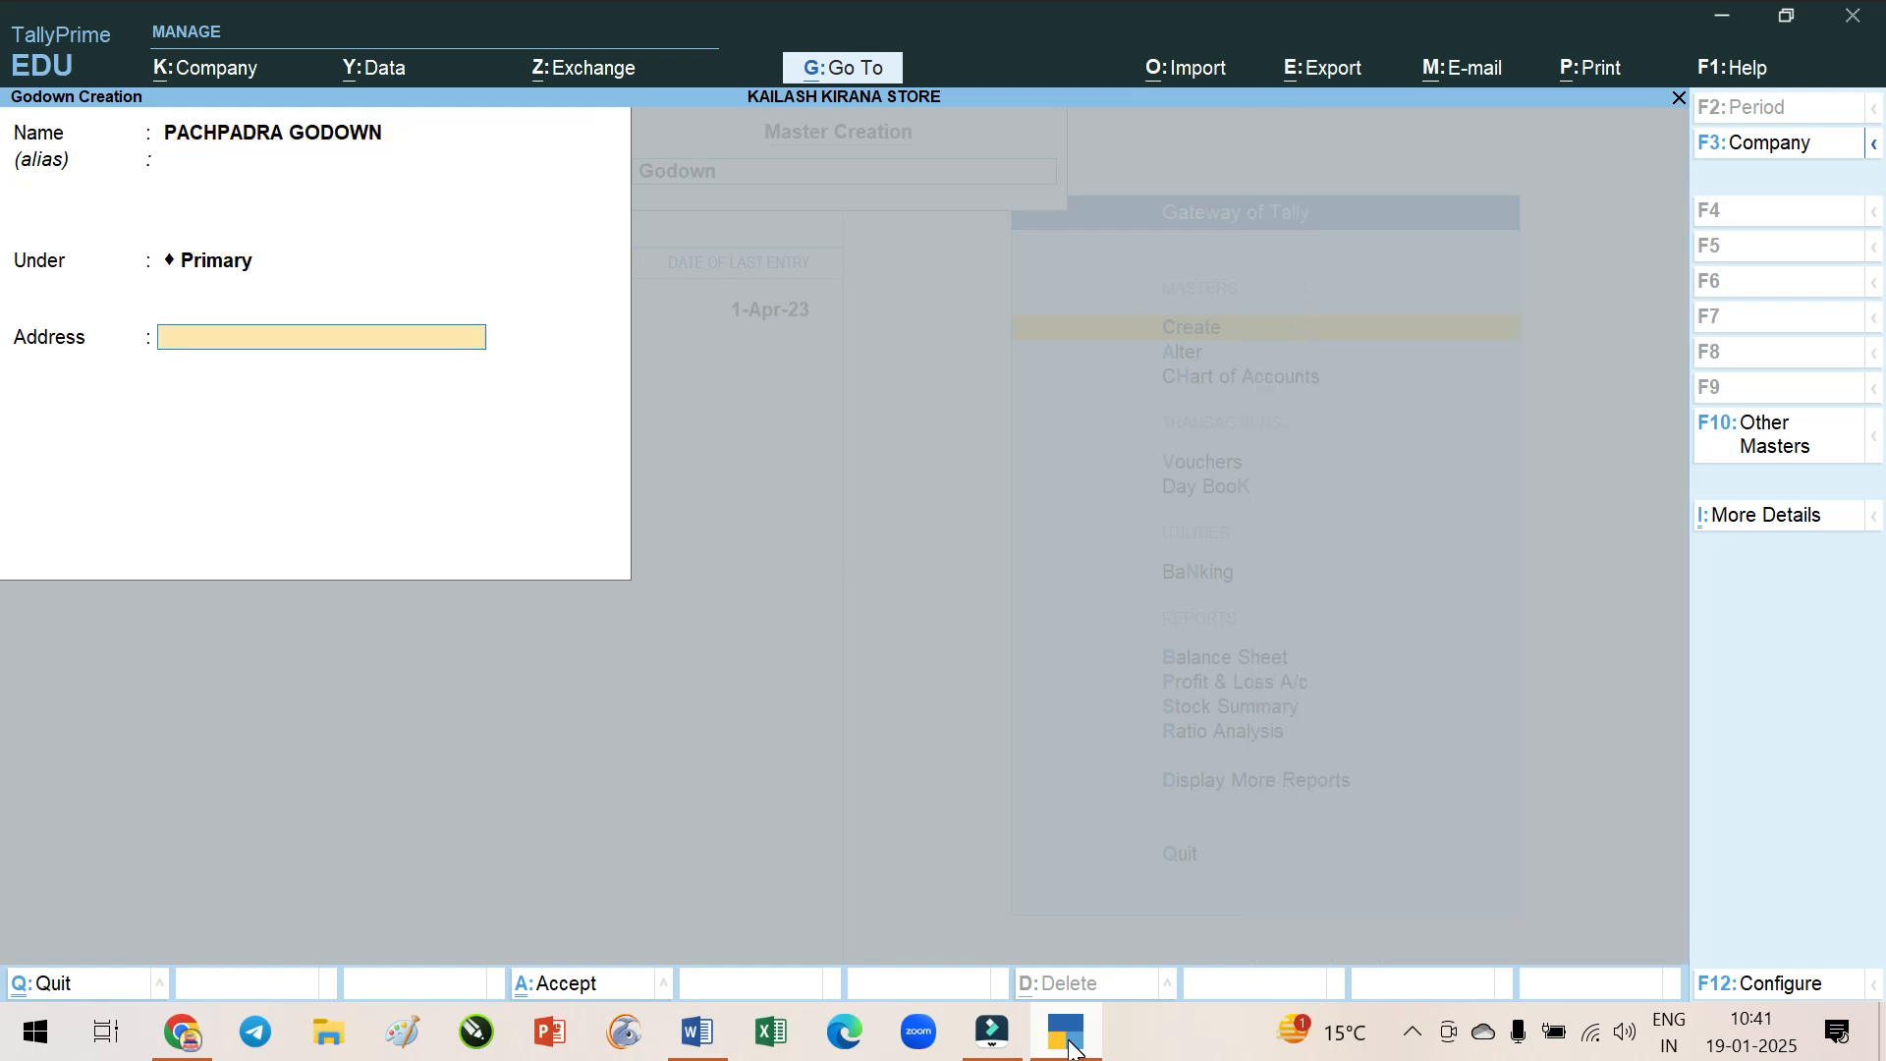
# Enter the Pachpadra godown's two-line address from the notes and save the godown
pyautogui.write('HOSPITAL ROAD')
pyautogui.press('Return')
pyautogui.write('PACHPADRA')
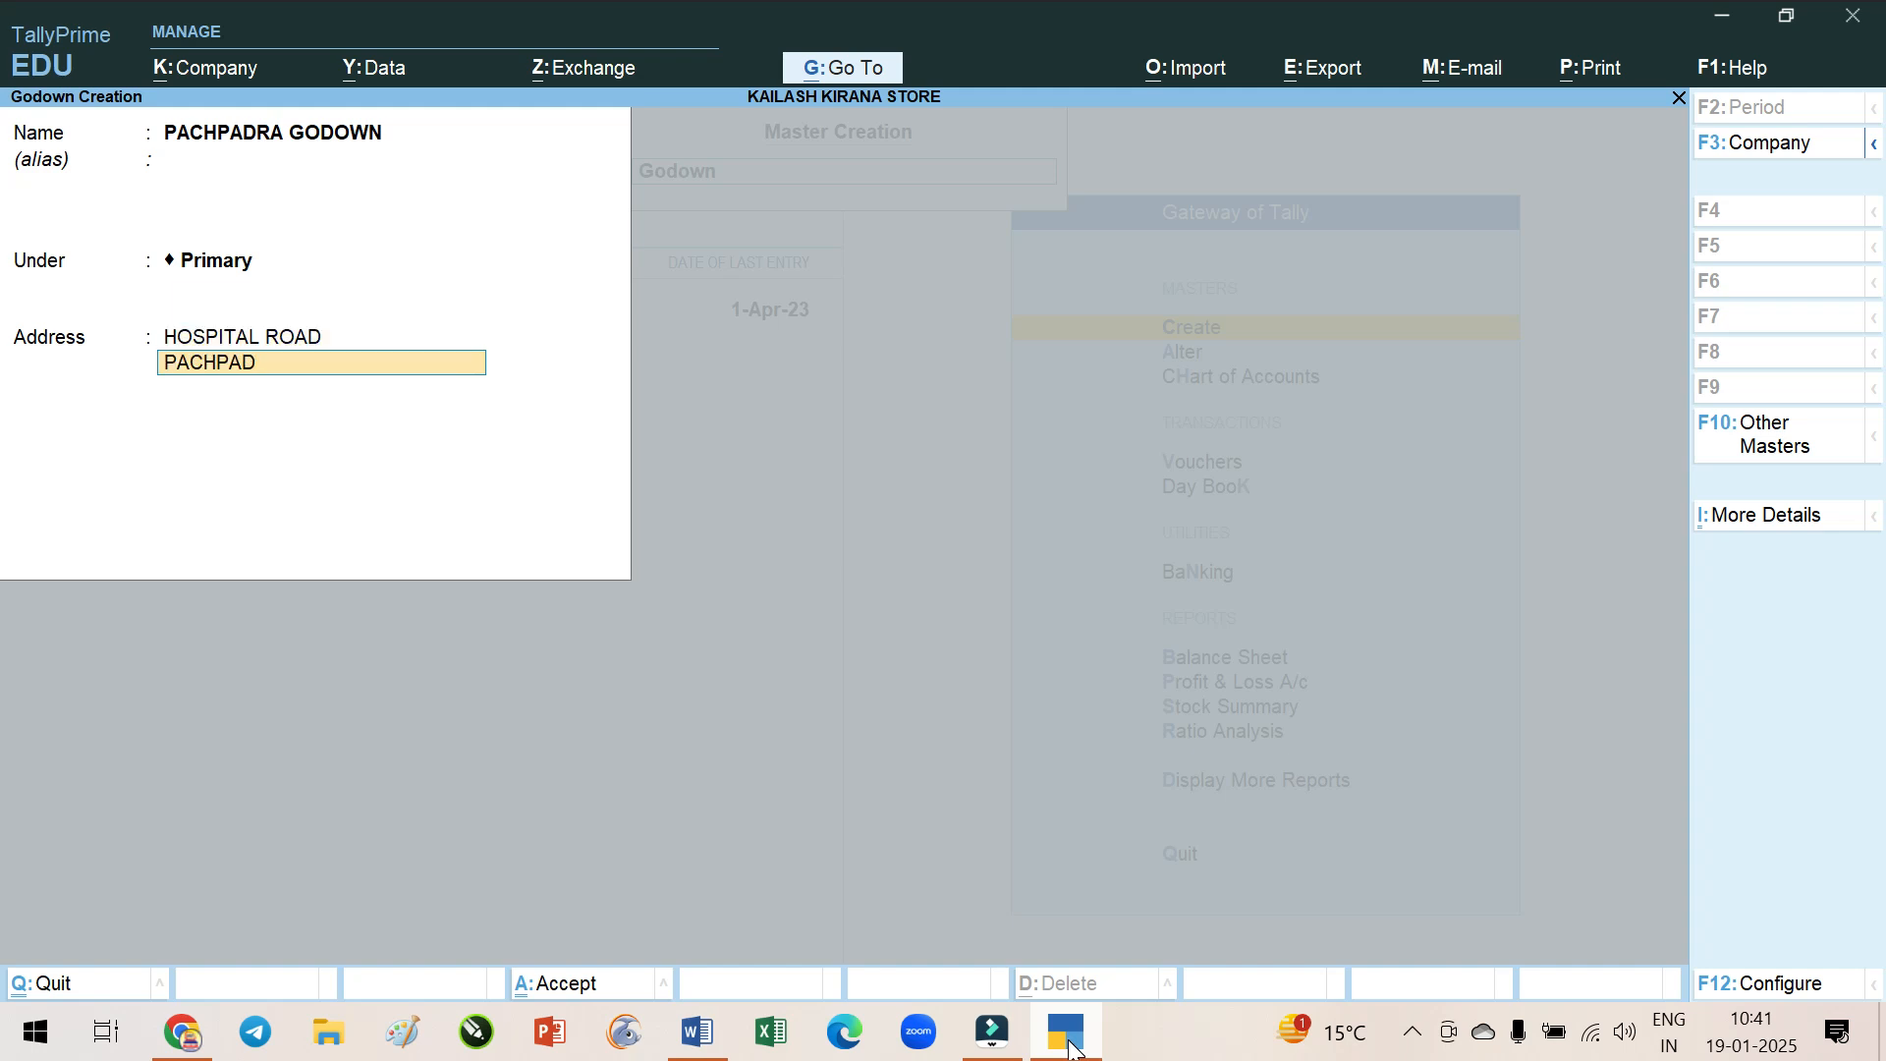
pyautogui.press('Return')
pyautogui.press('Return')
pyautogui.press('Return')
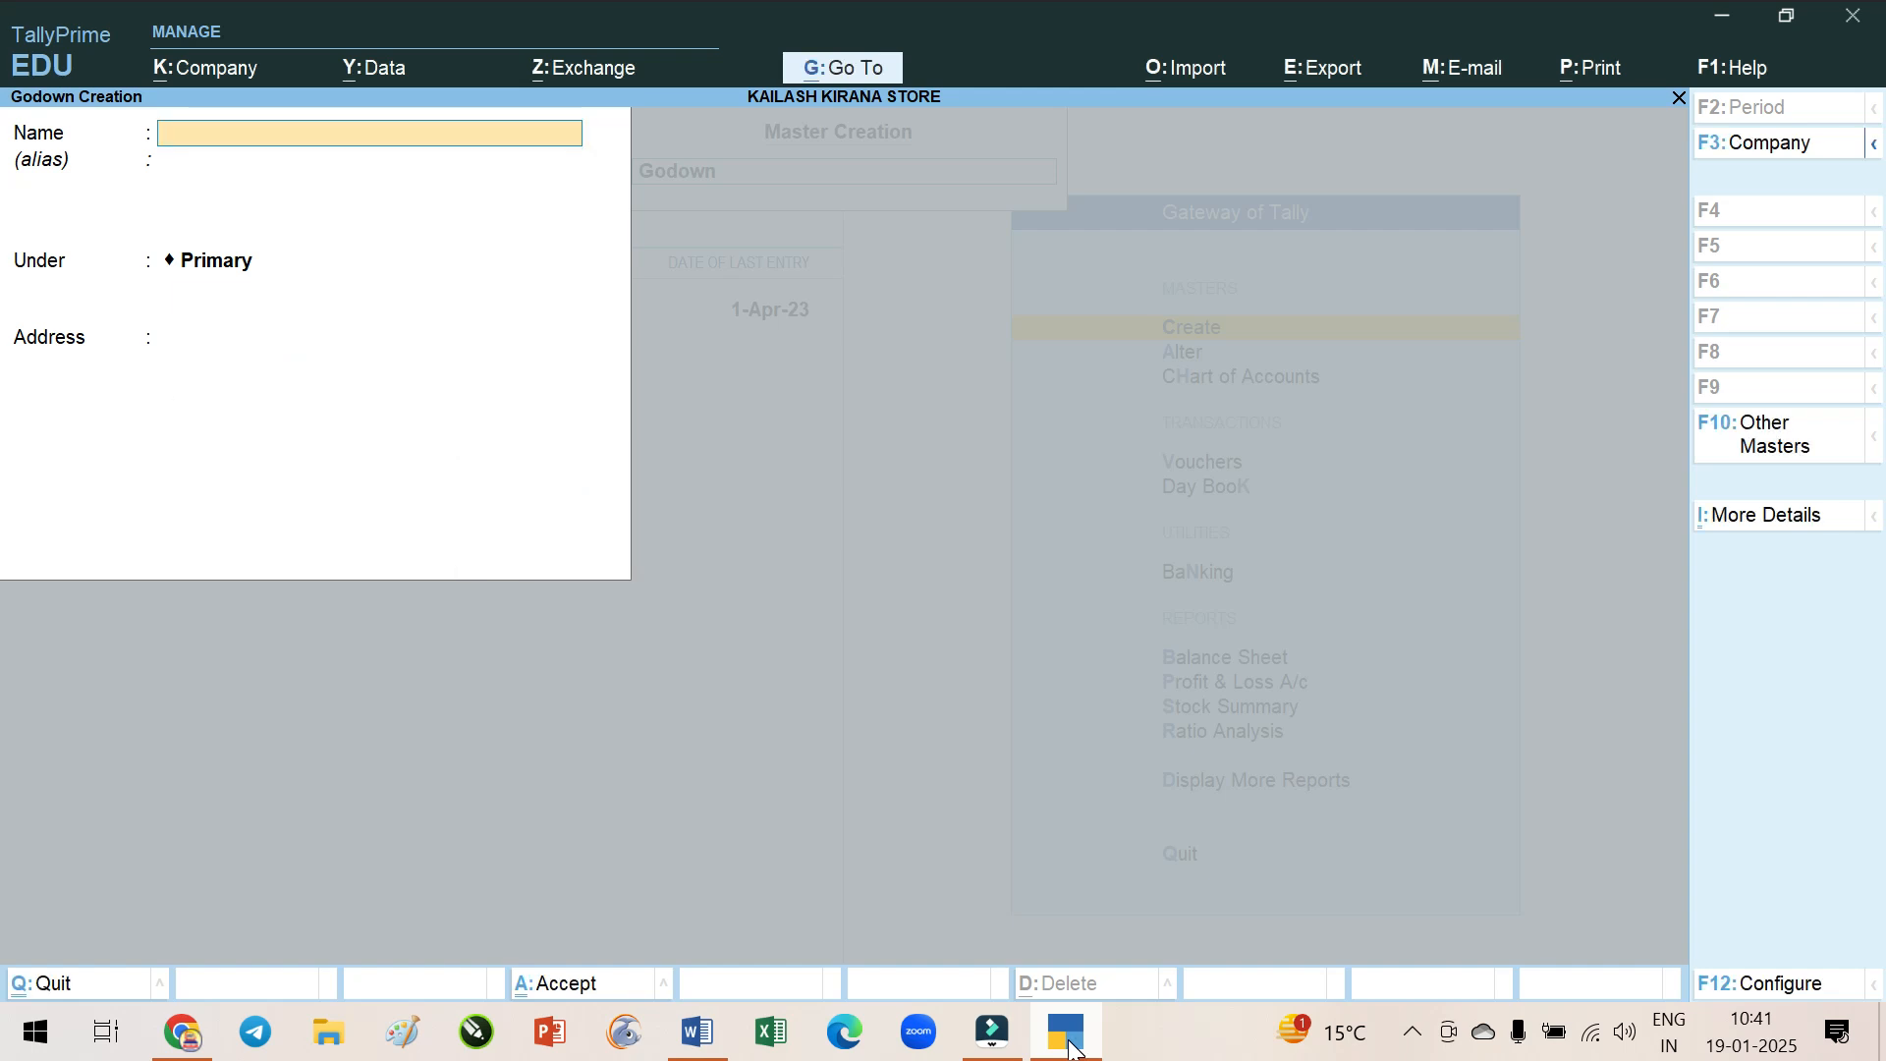
# Name the next godown BALOTRA GODOWN under Primary and enter a two-line address for it
pyautogui.write('BALOTRA GODOWN')
pyautogui.press('Return')
pyautogui.press('Return')
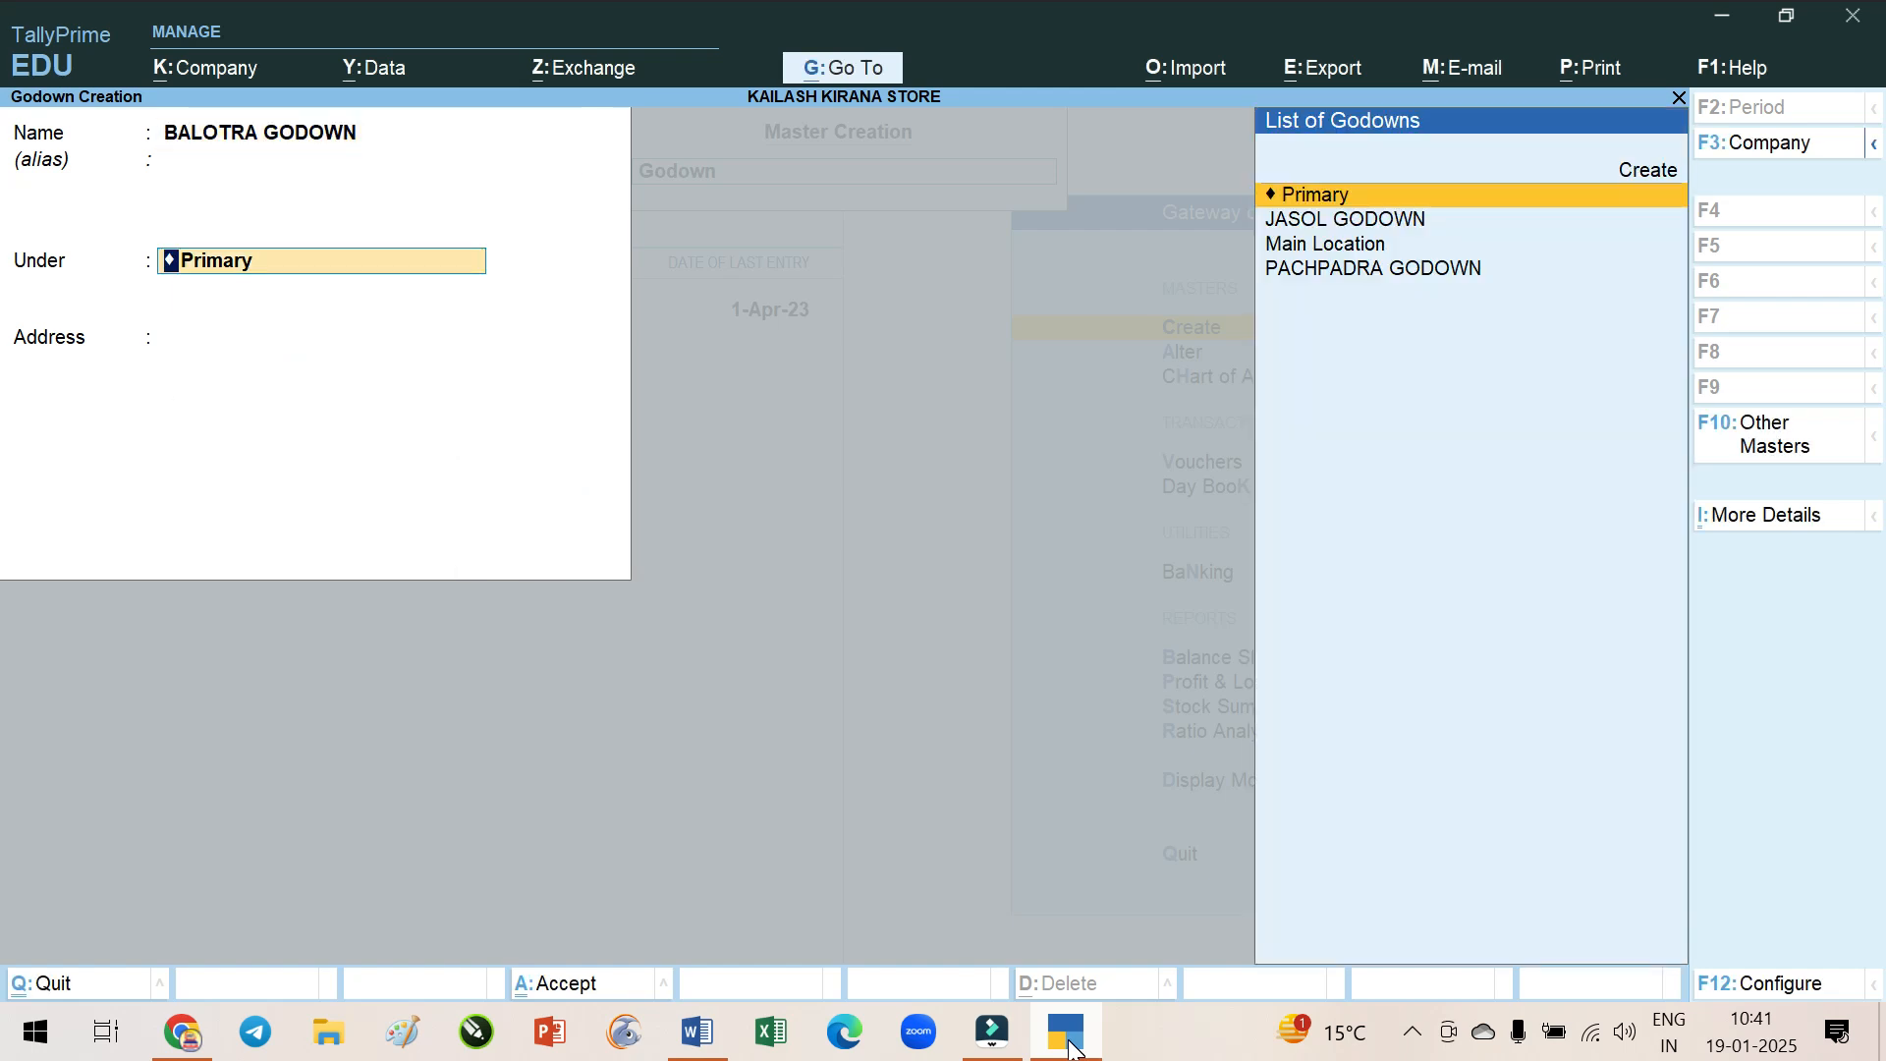
pyautogui.press('Return')
pyautogui.write('MAIN LOCATION')
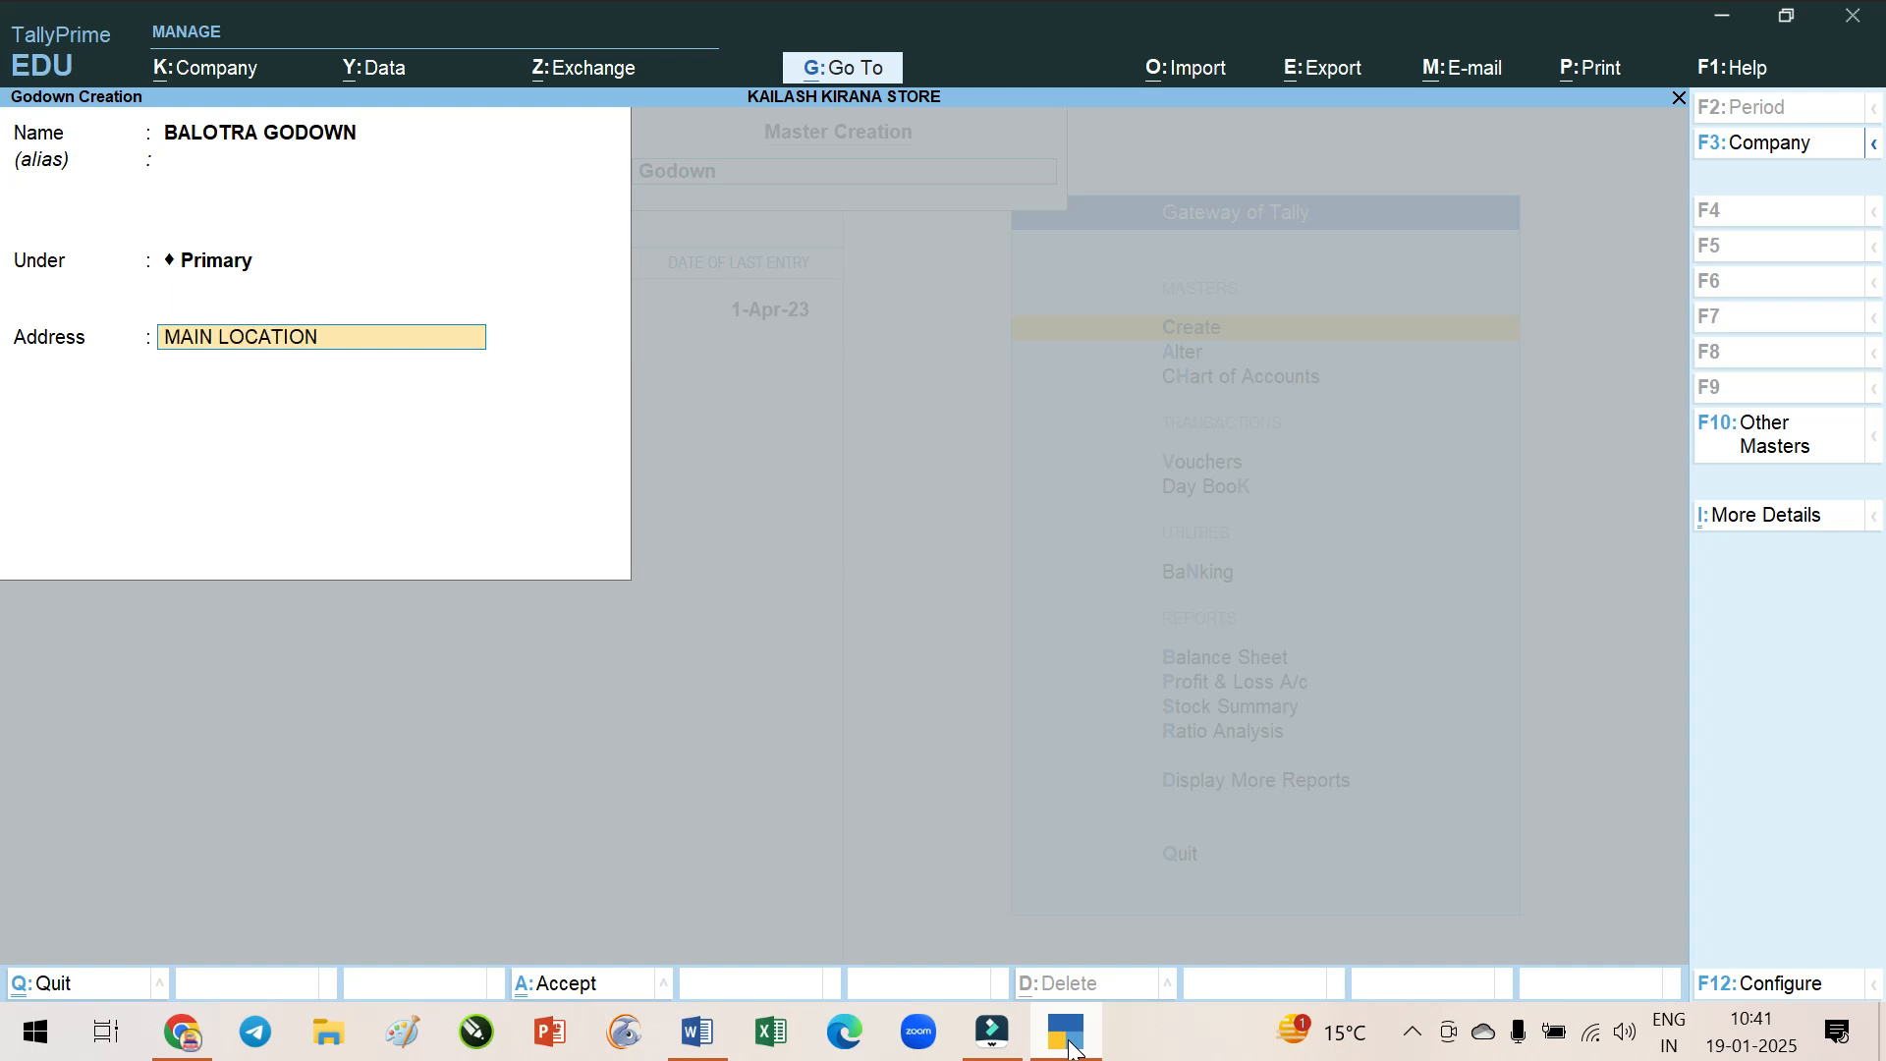
pyautogui.write(' KE PASS')
pyautogui.press('Return')
pyautogui.write('BALOTRA')
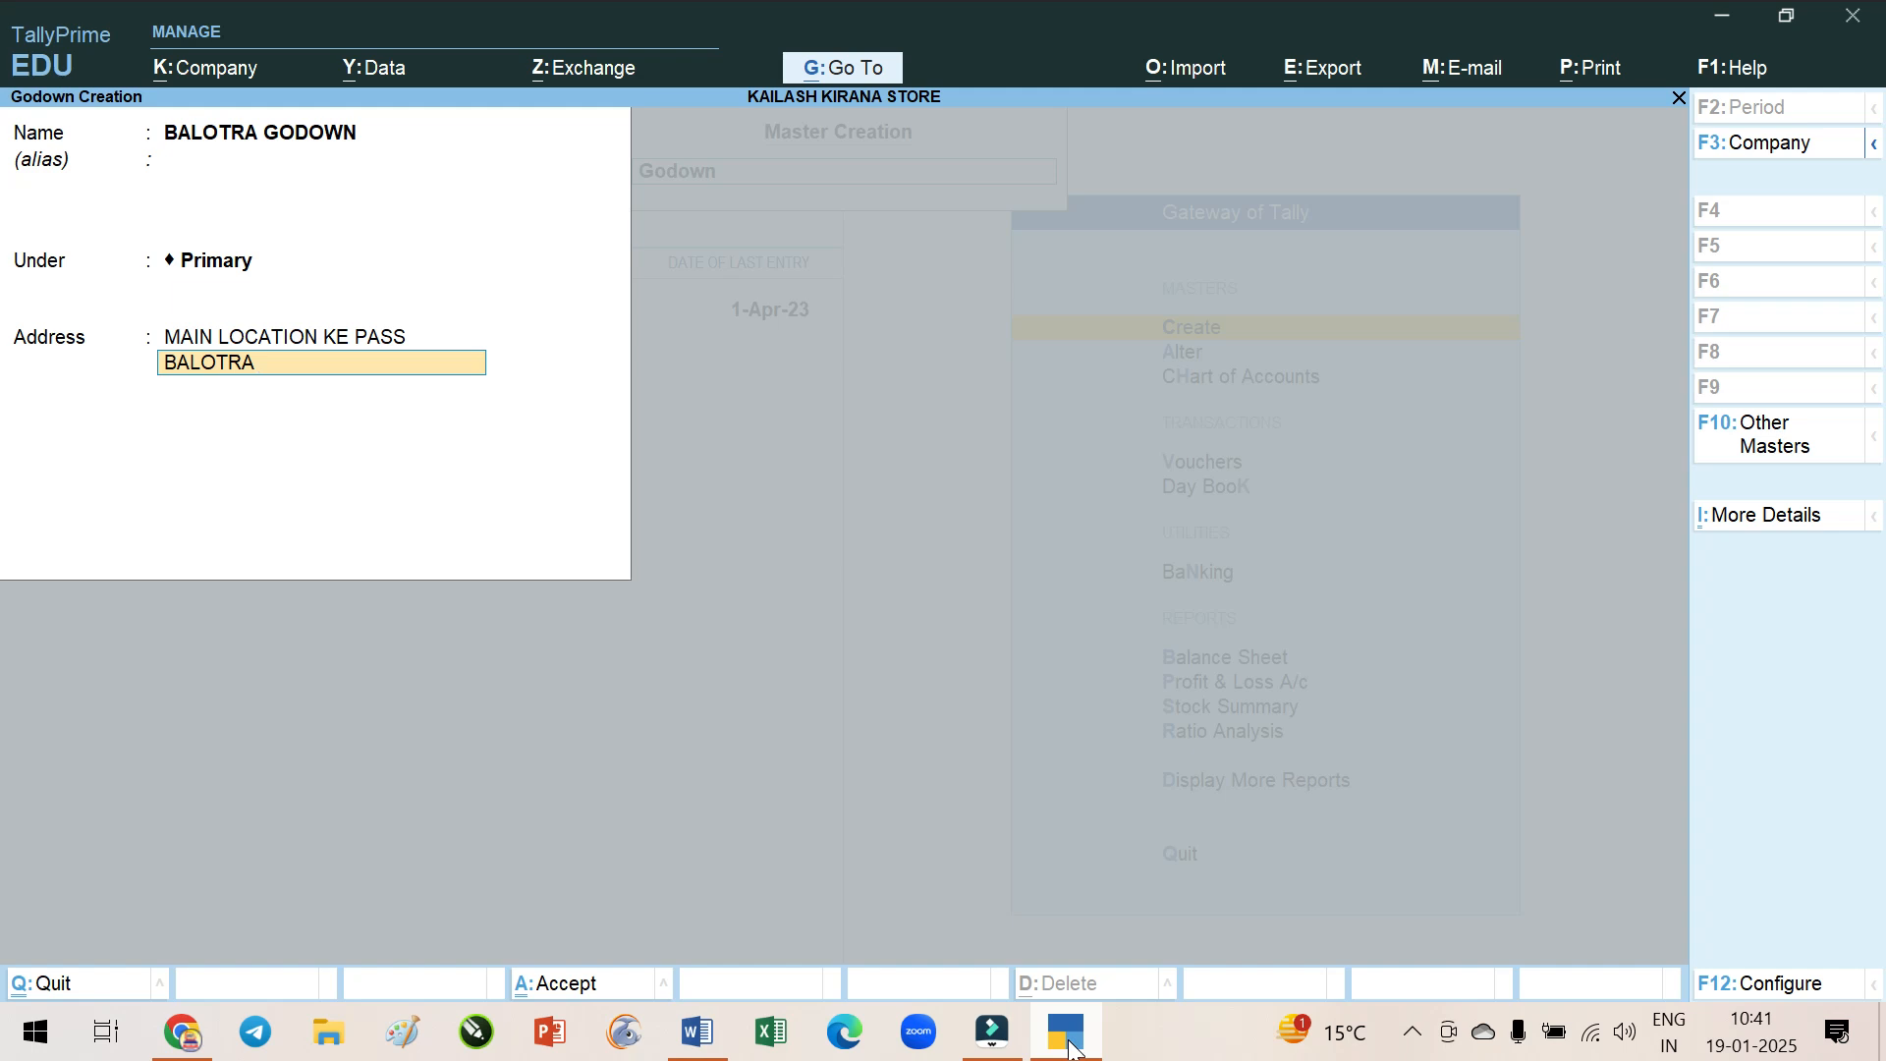
pyautogui.press('Return')
# Check the Balotra address in the Word chart, correct the godown's first address line to match, save it and leave master creation
pyautogui.click(1071, 1049)
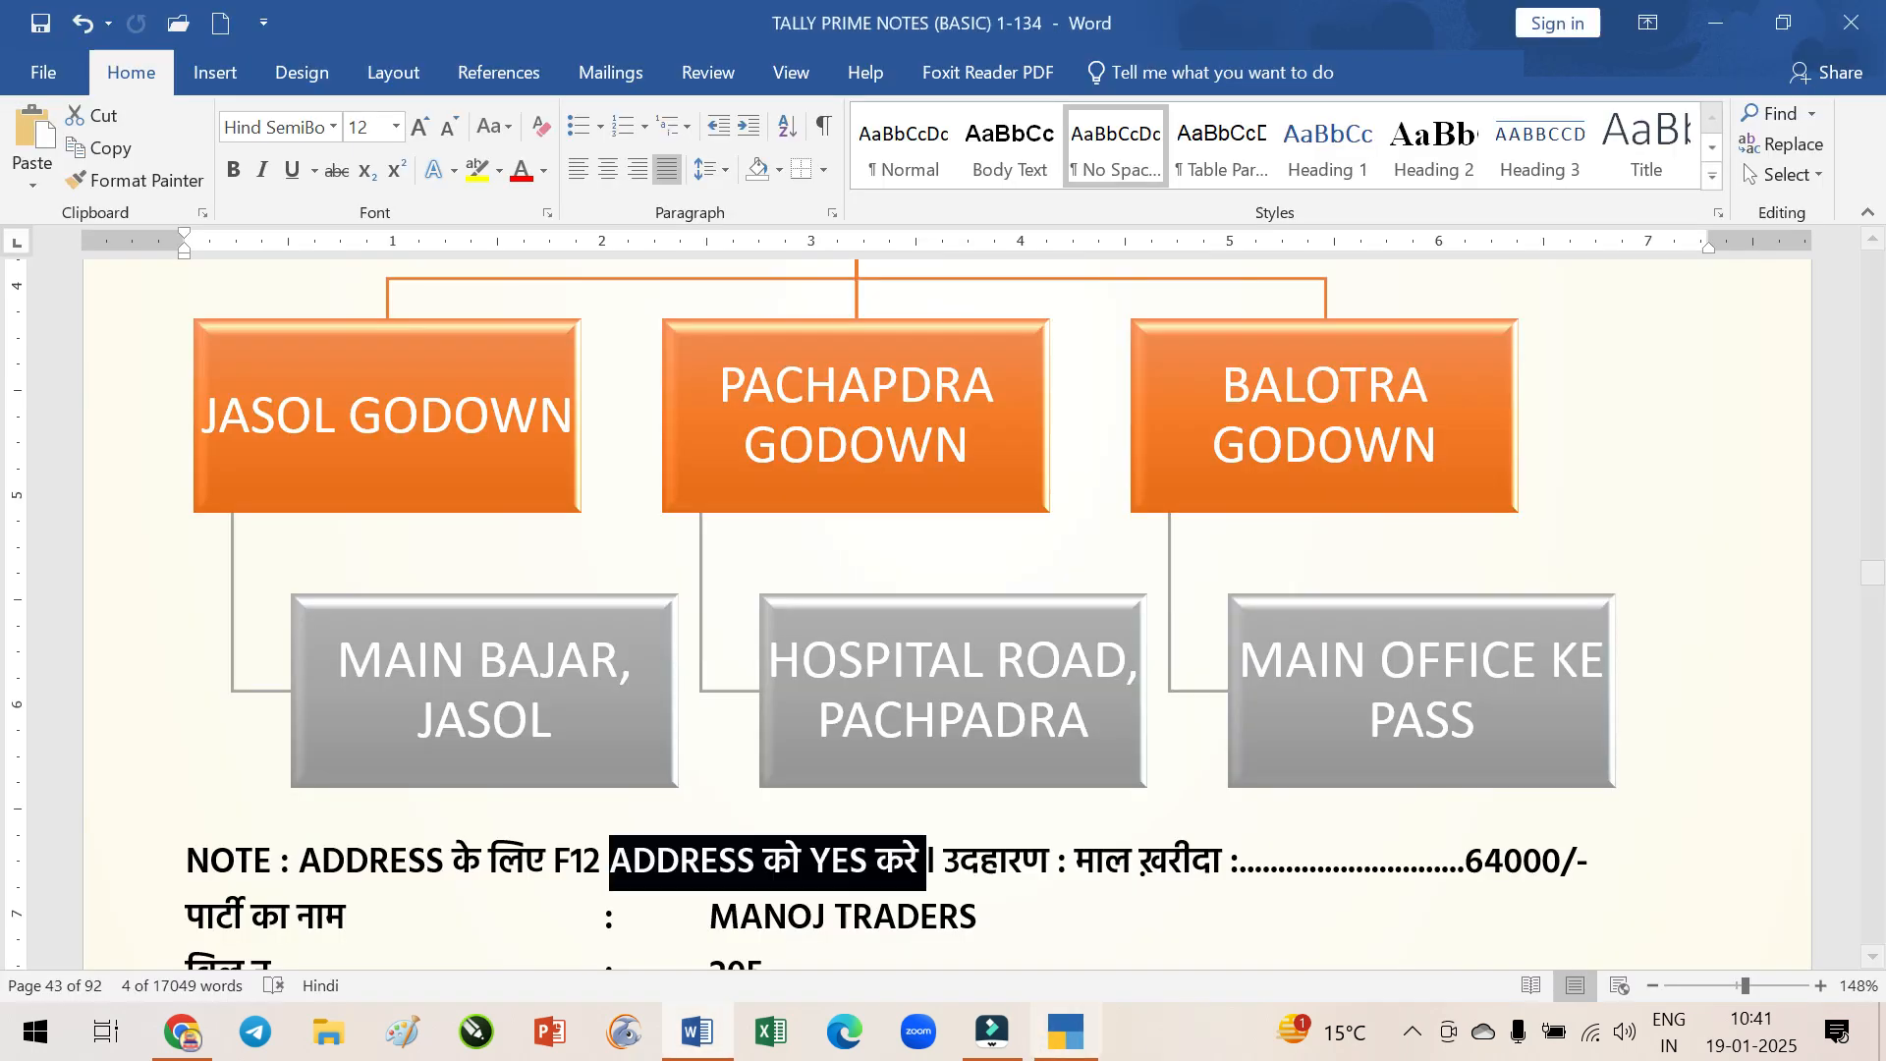
pyautogui.click(1069, 1043)
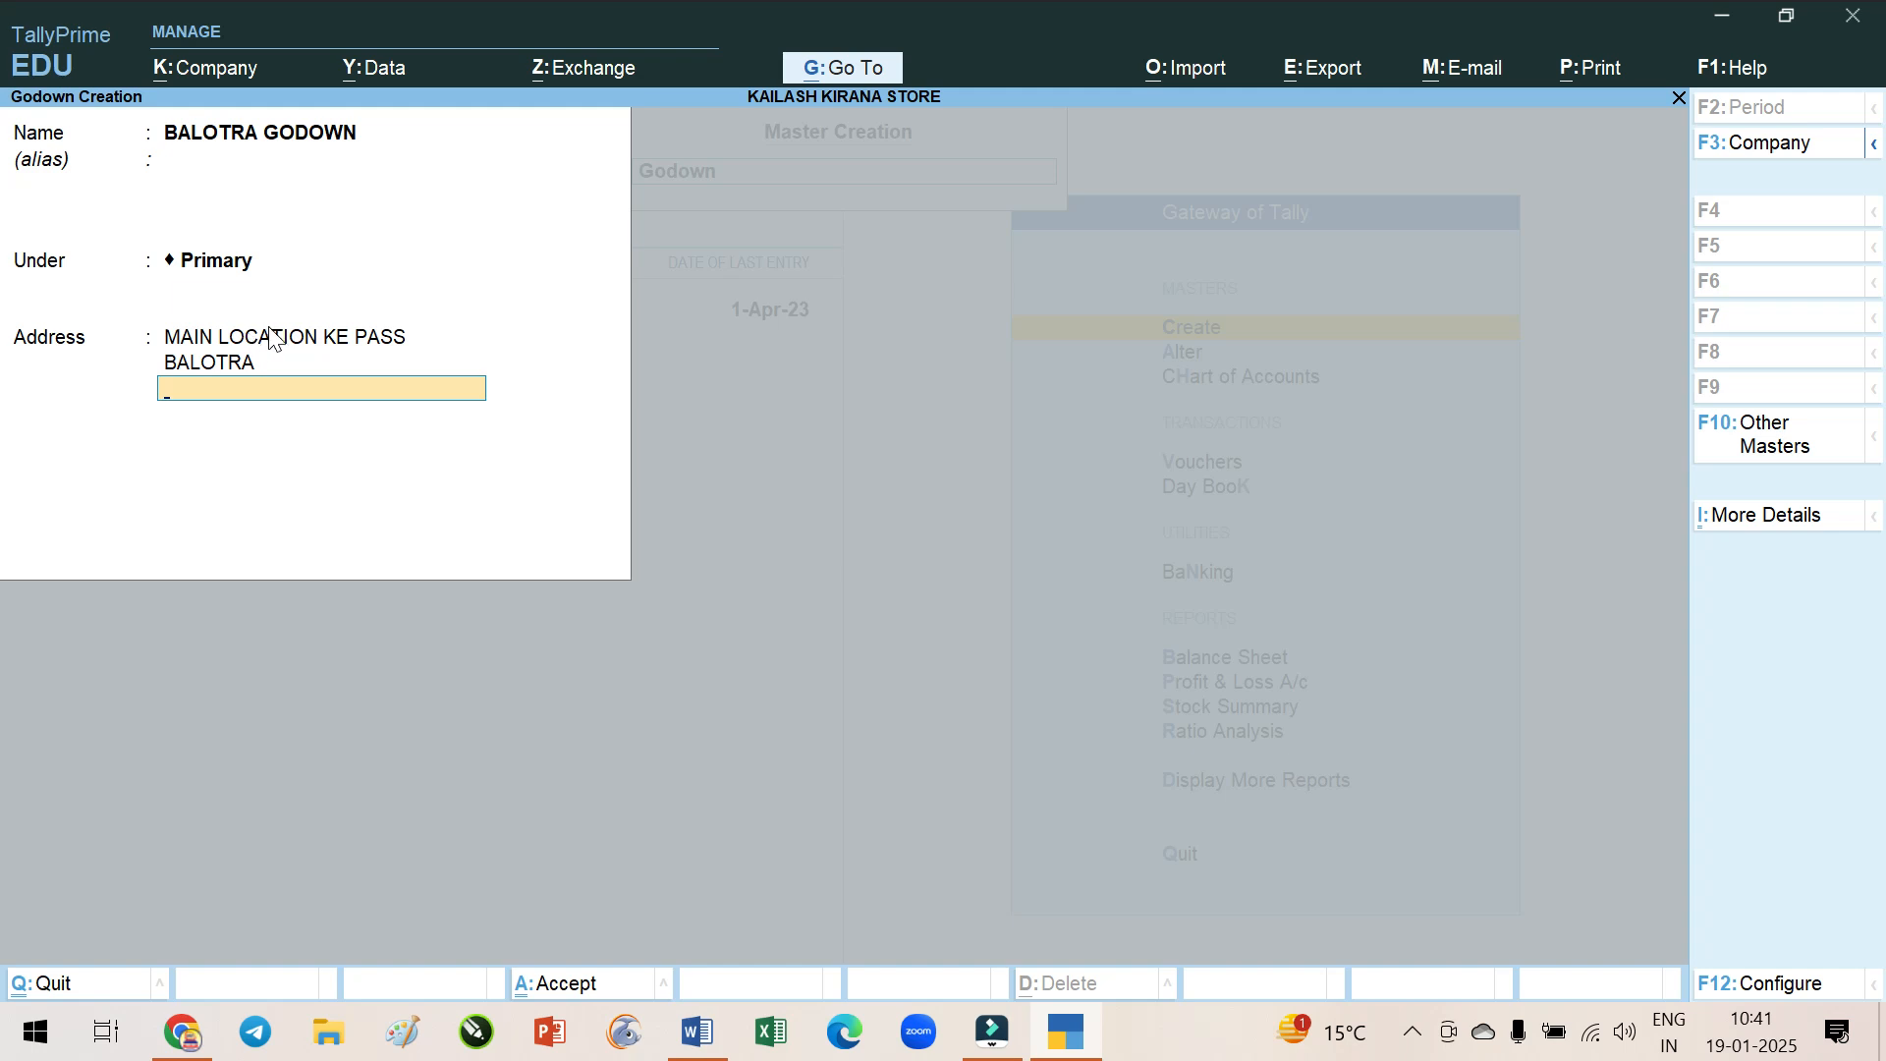
pyautogui.click(270, 336)
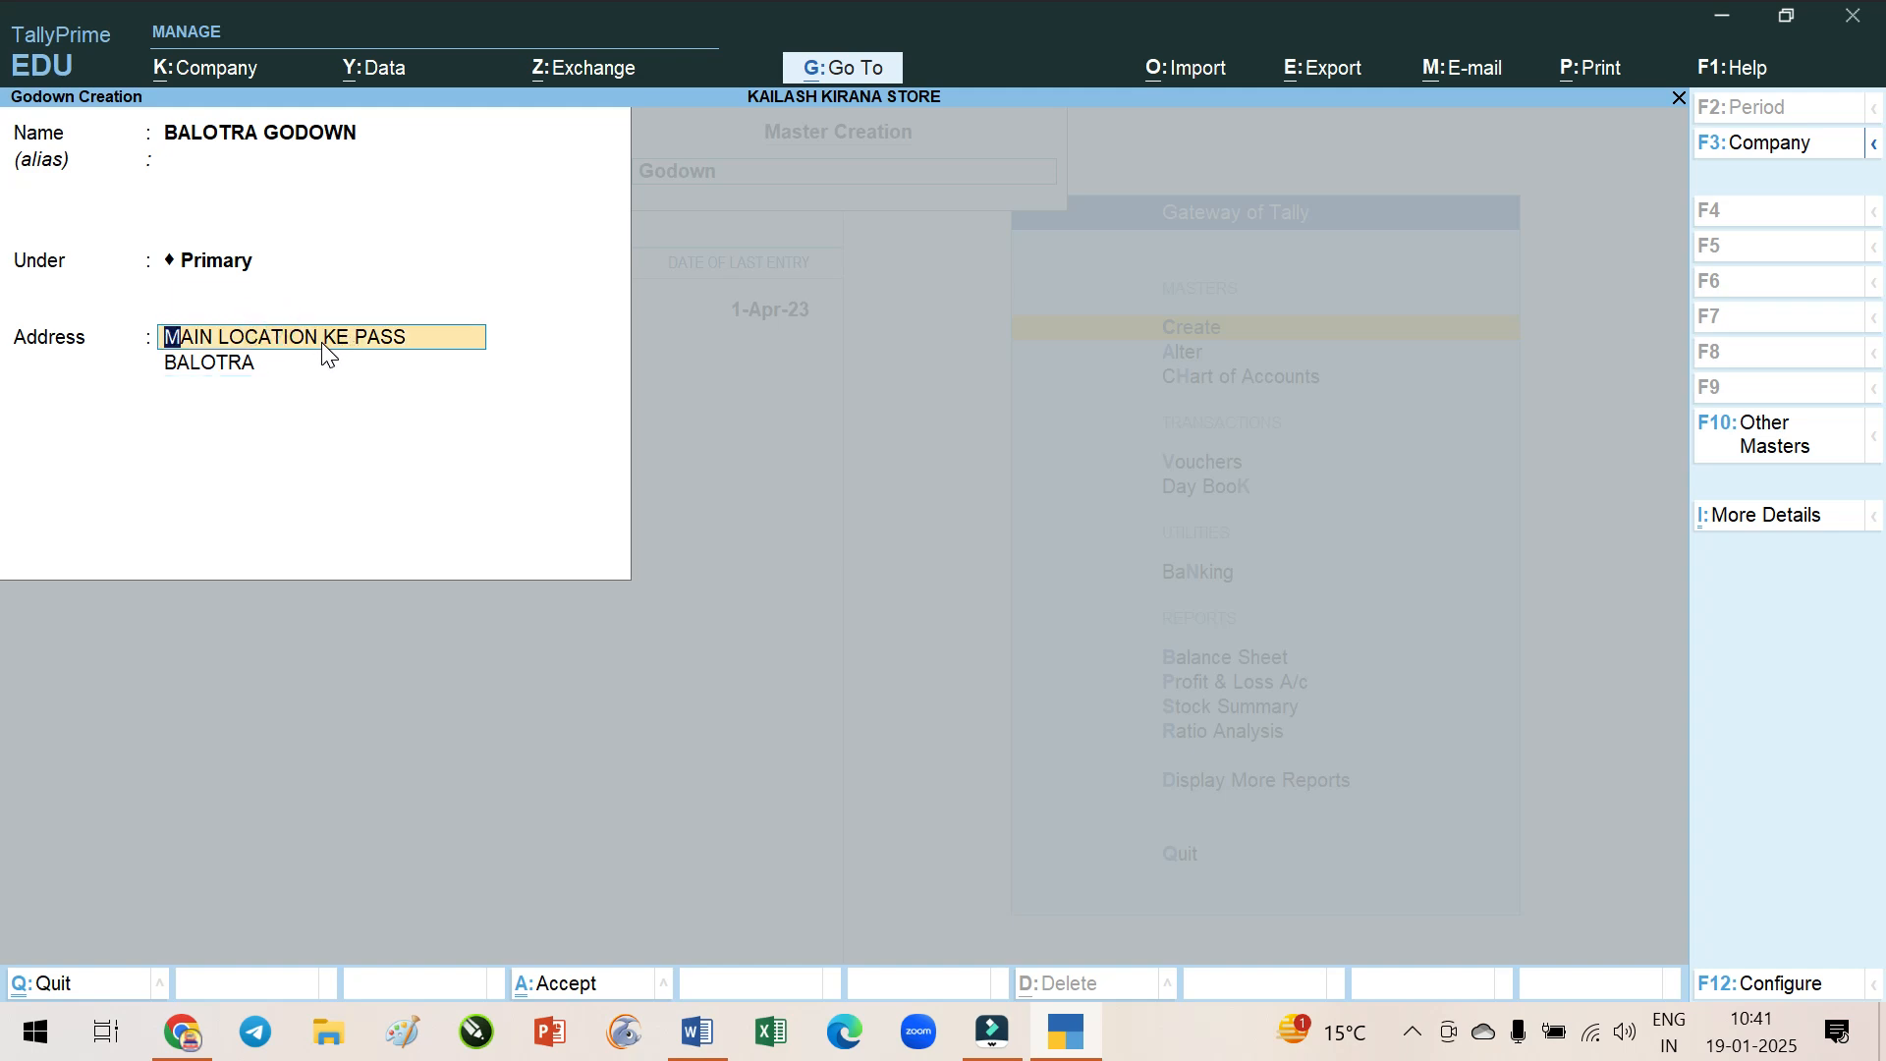
pyautogui.write('MAIN OFFICE KE PA')
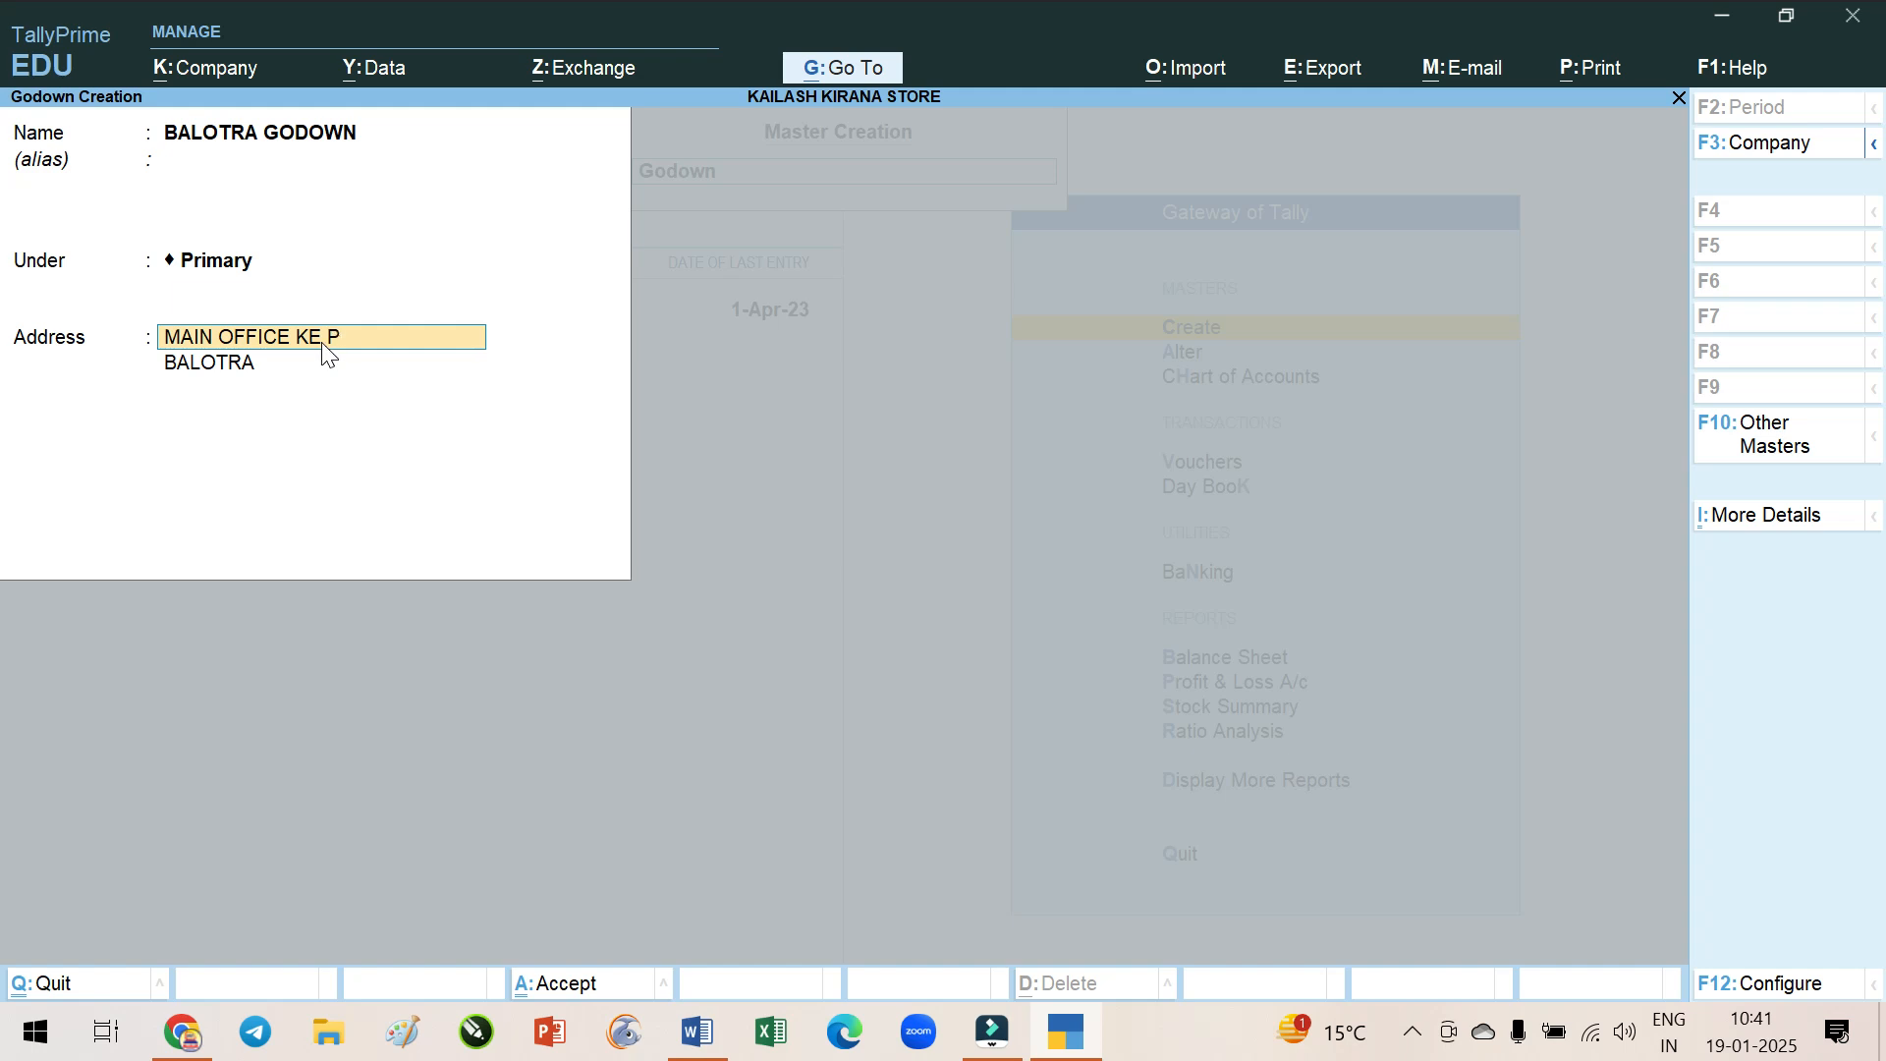
pyautogui.press('Return')
pyautogui.press('Return')
pyautogui.press('Return')
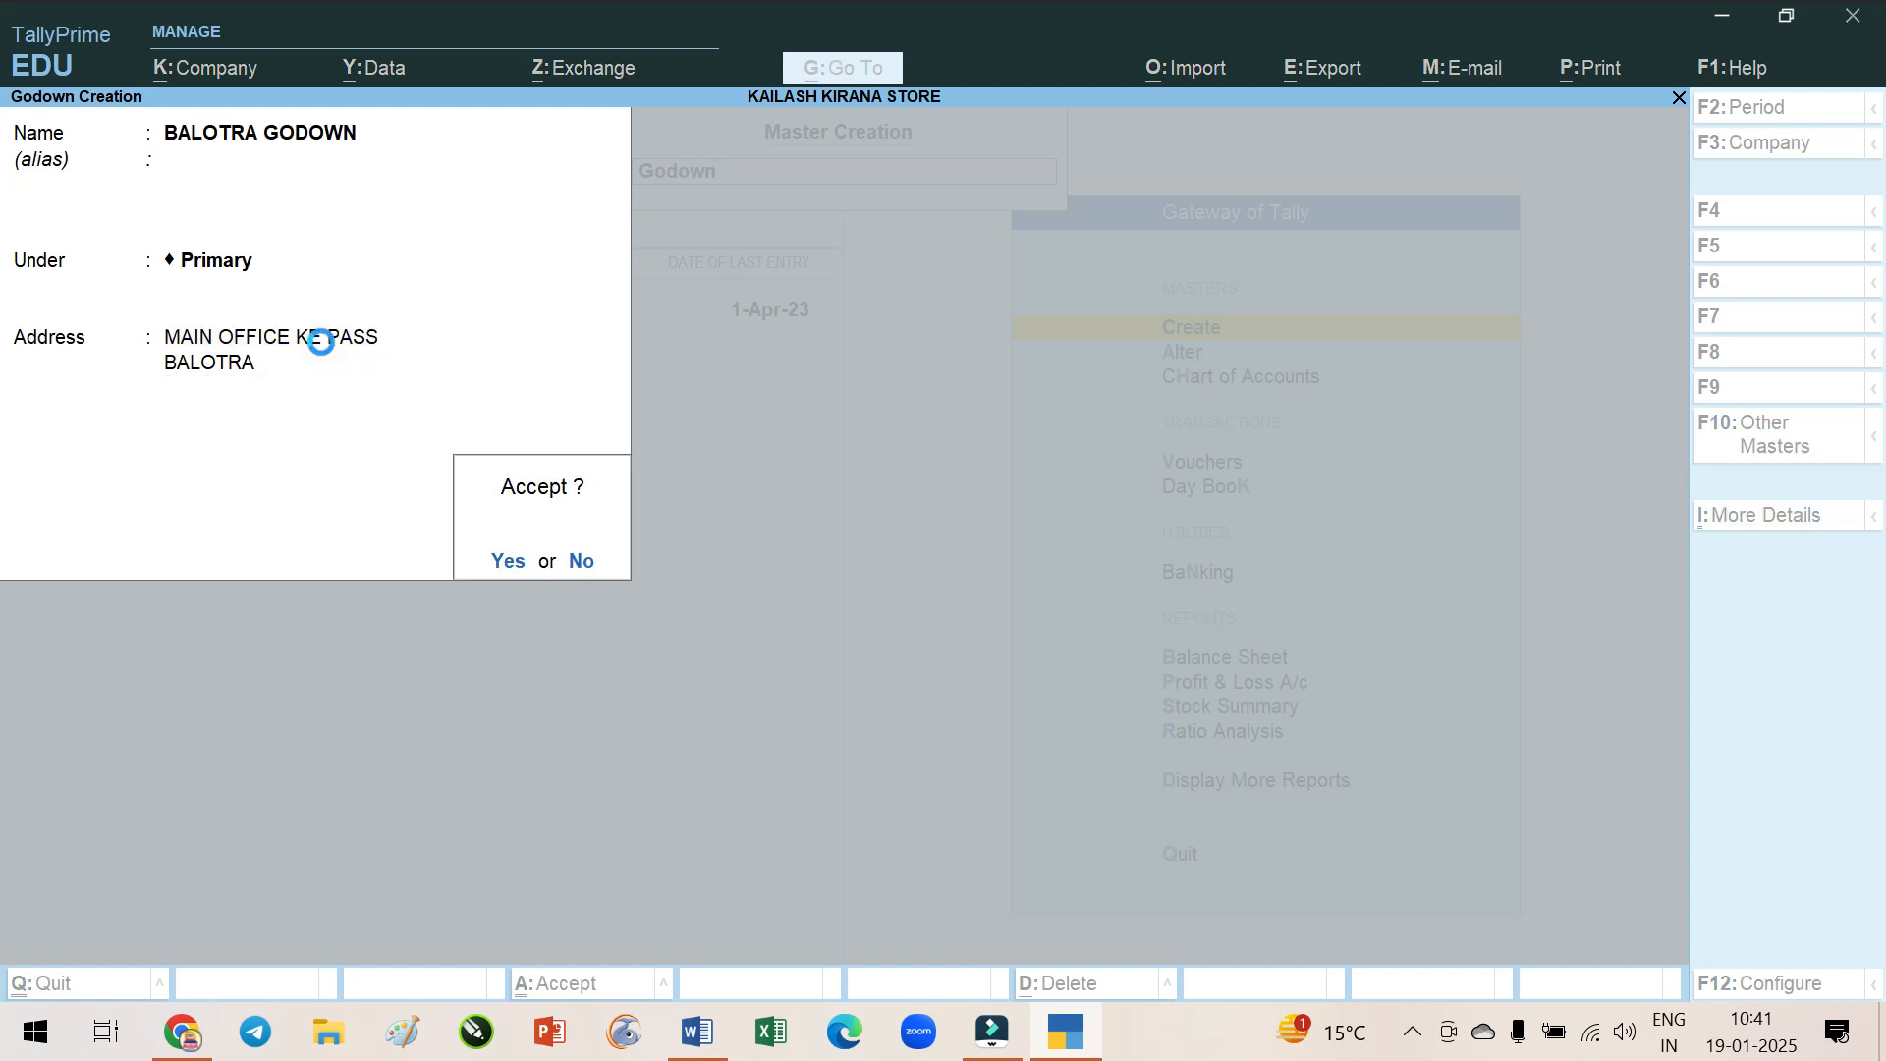
pyautogui.press('Return')
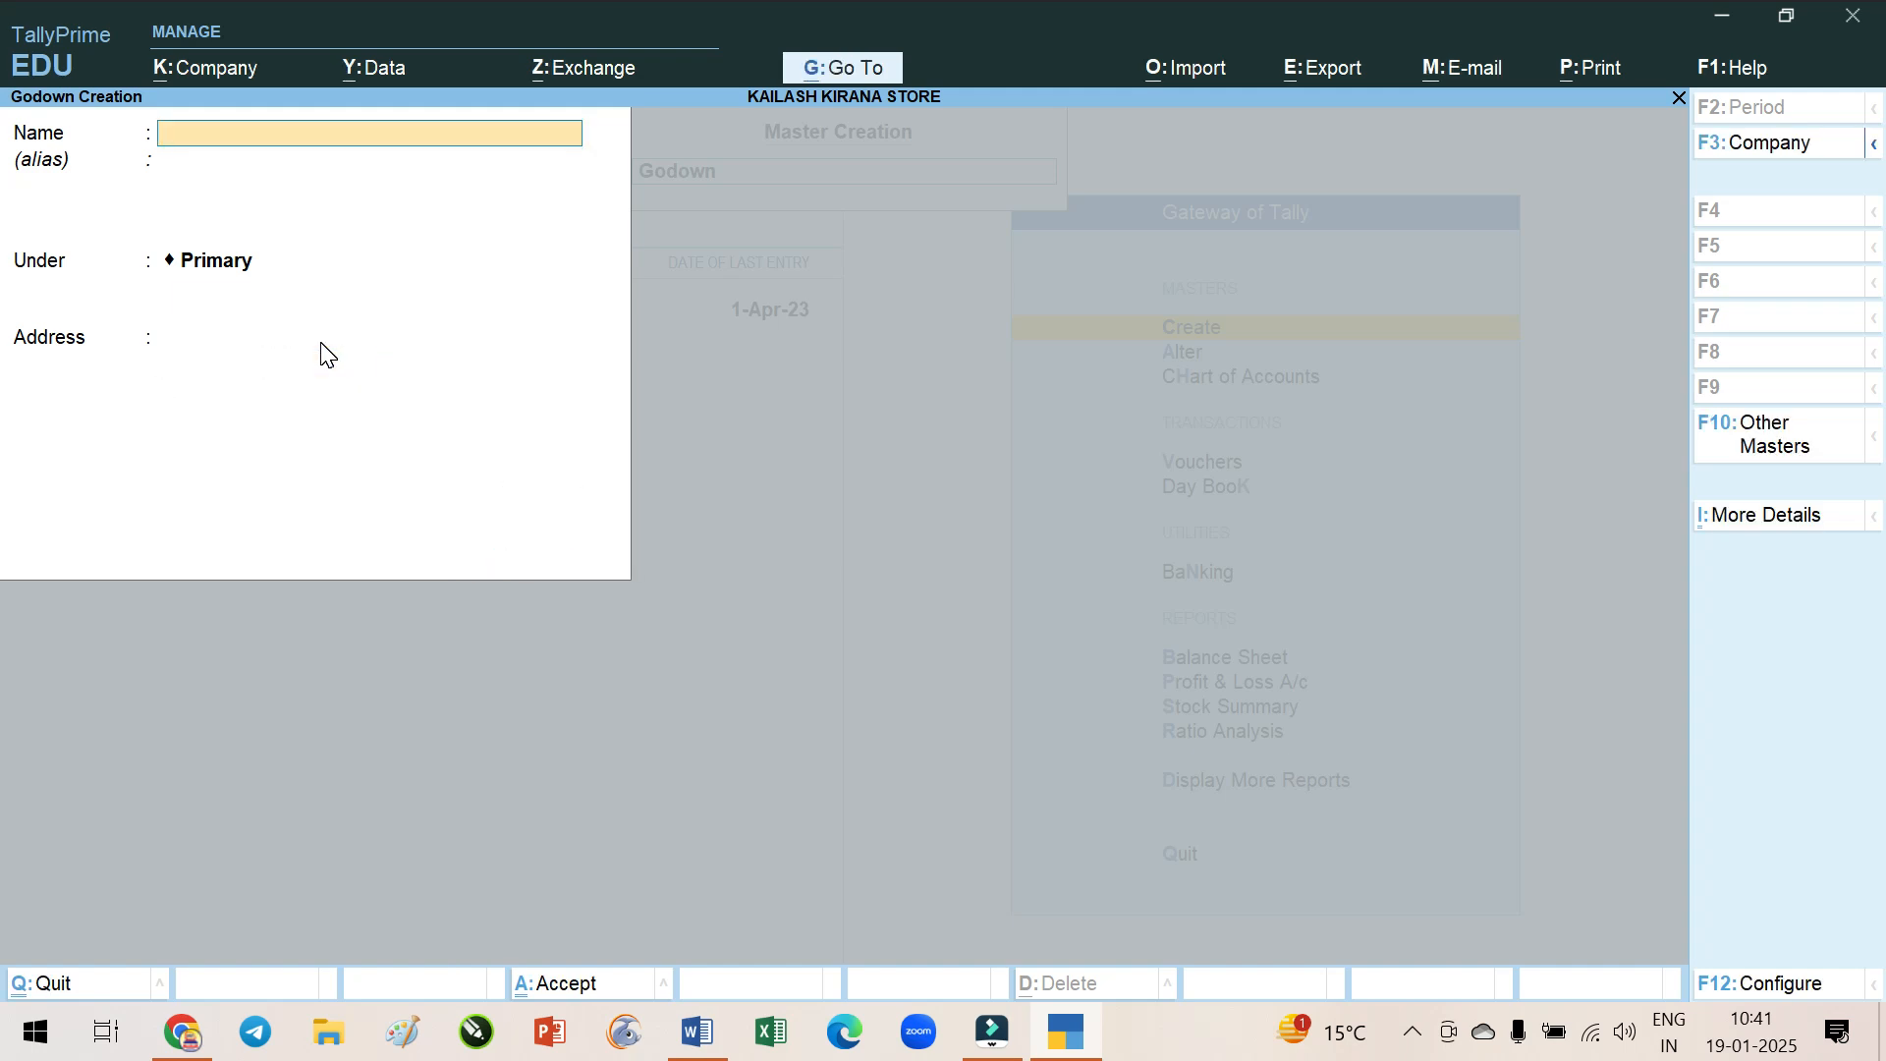
pyautogui.press('Escape')
pyautogui.press('y')
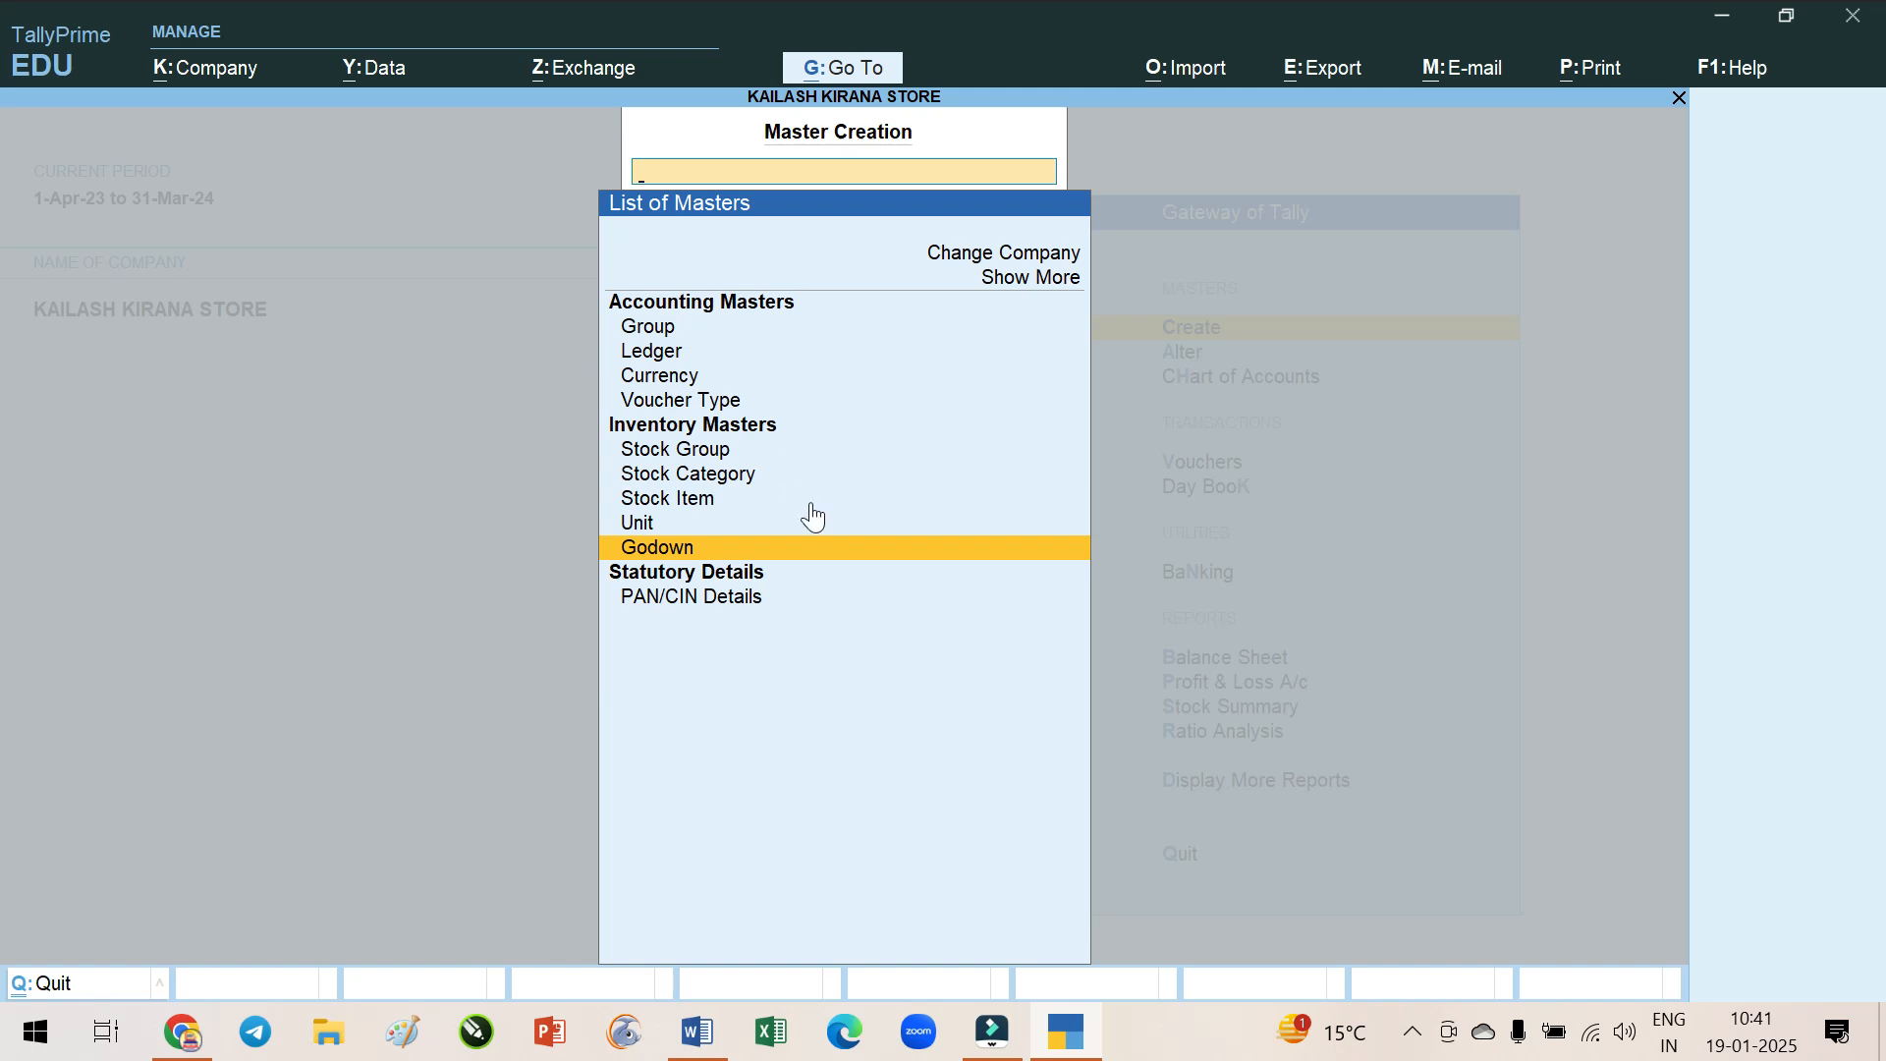
pyautogui.press('Escape')
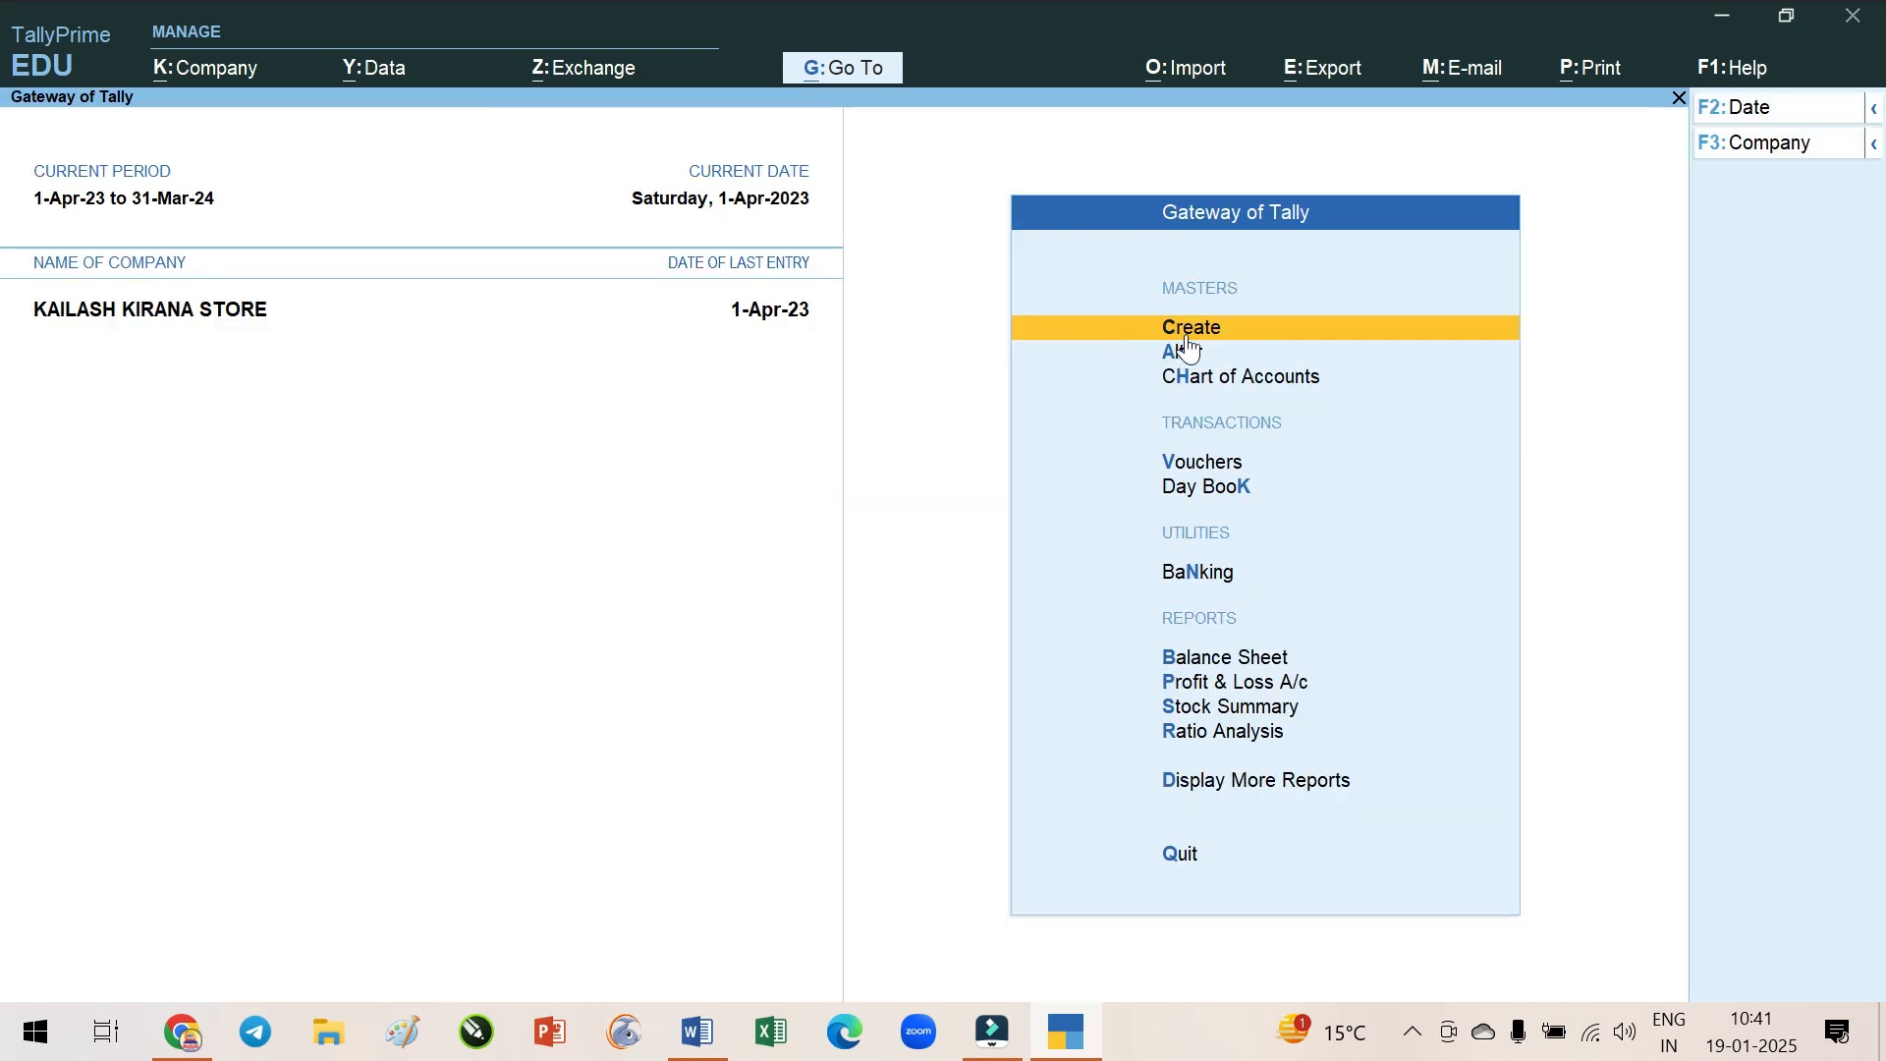
pyautogui.click(1218, 330)
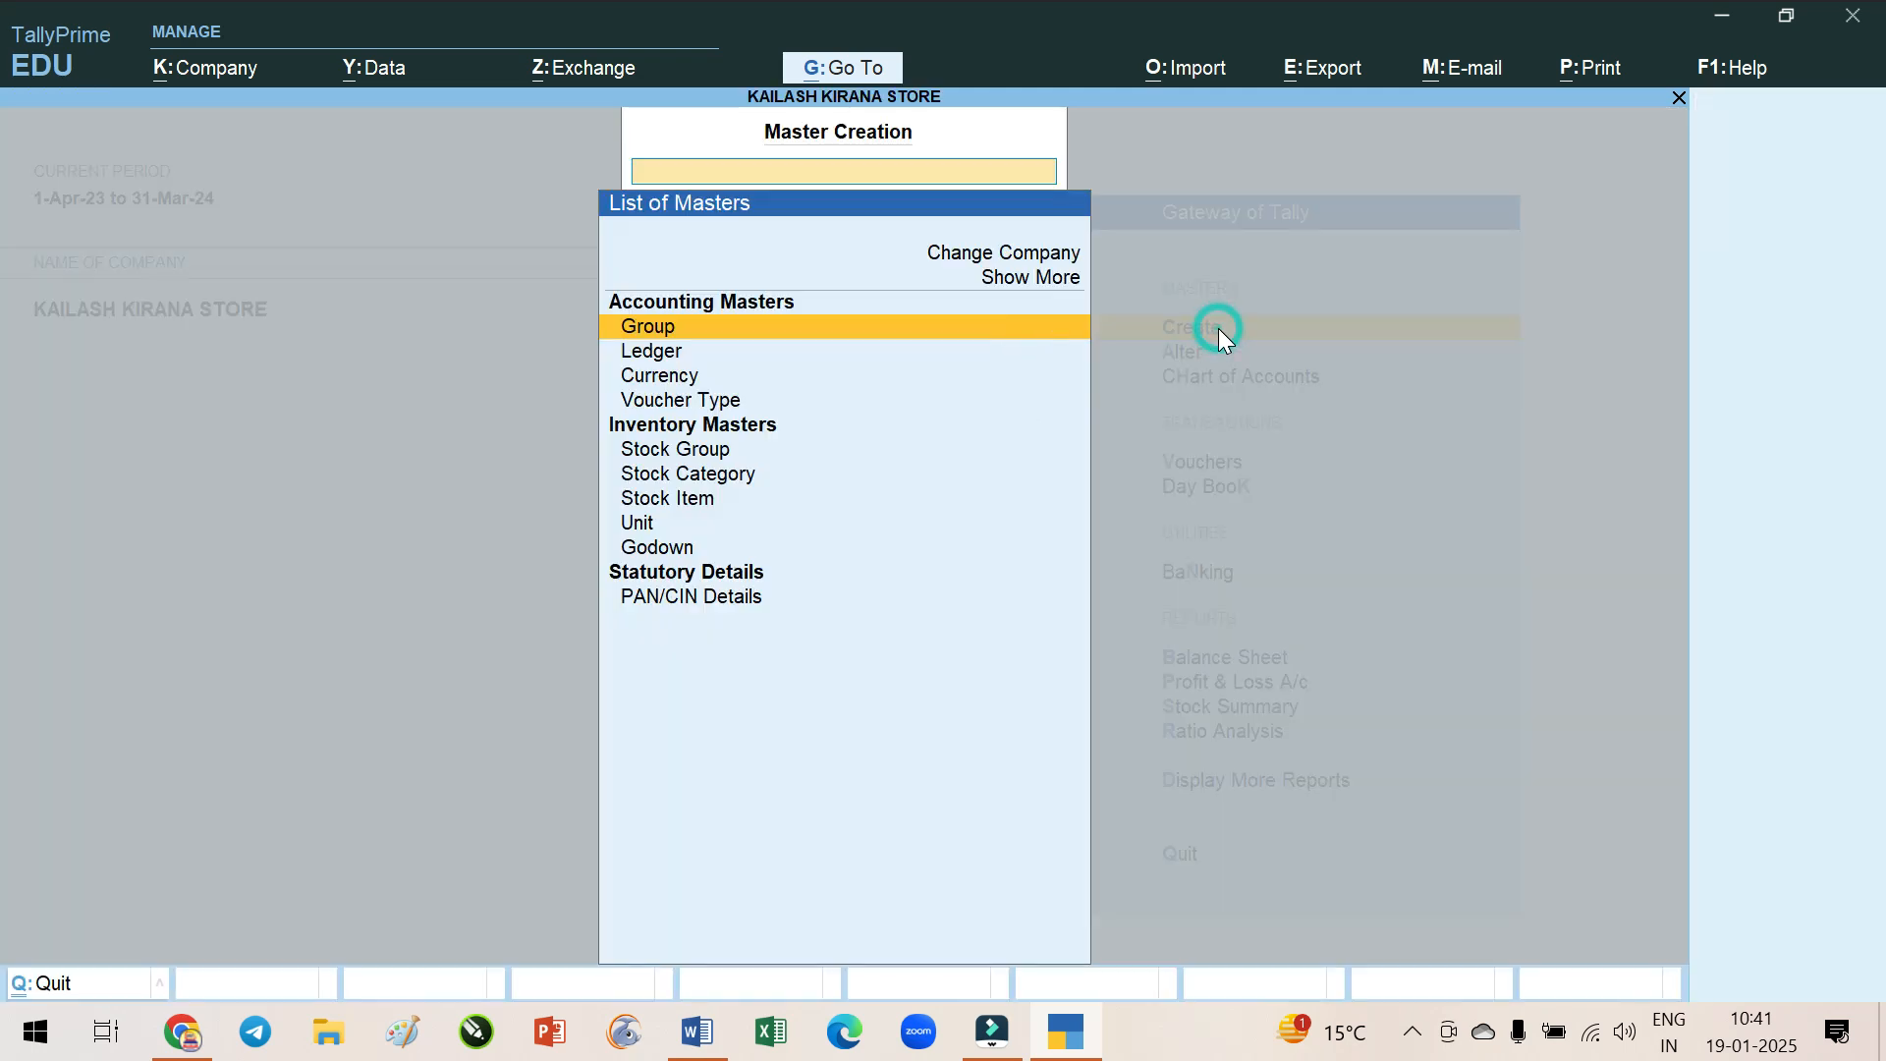
pyautogui.click(672, 554)
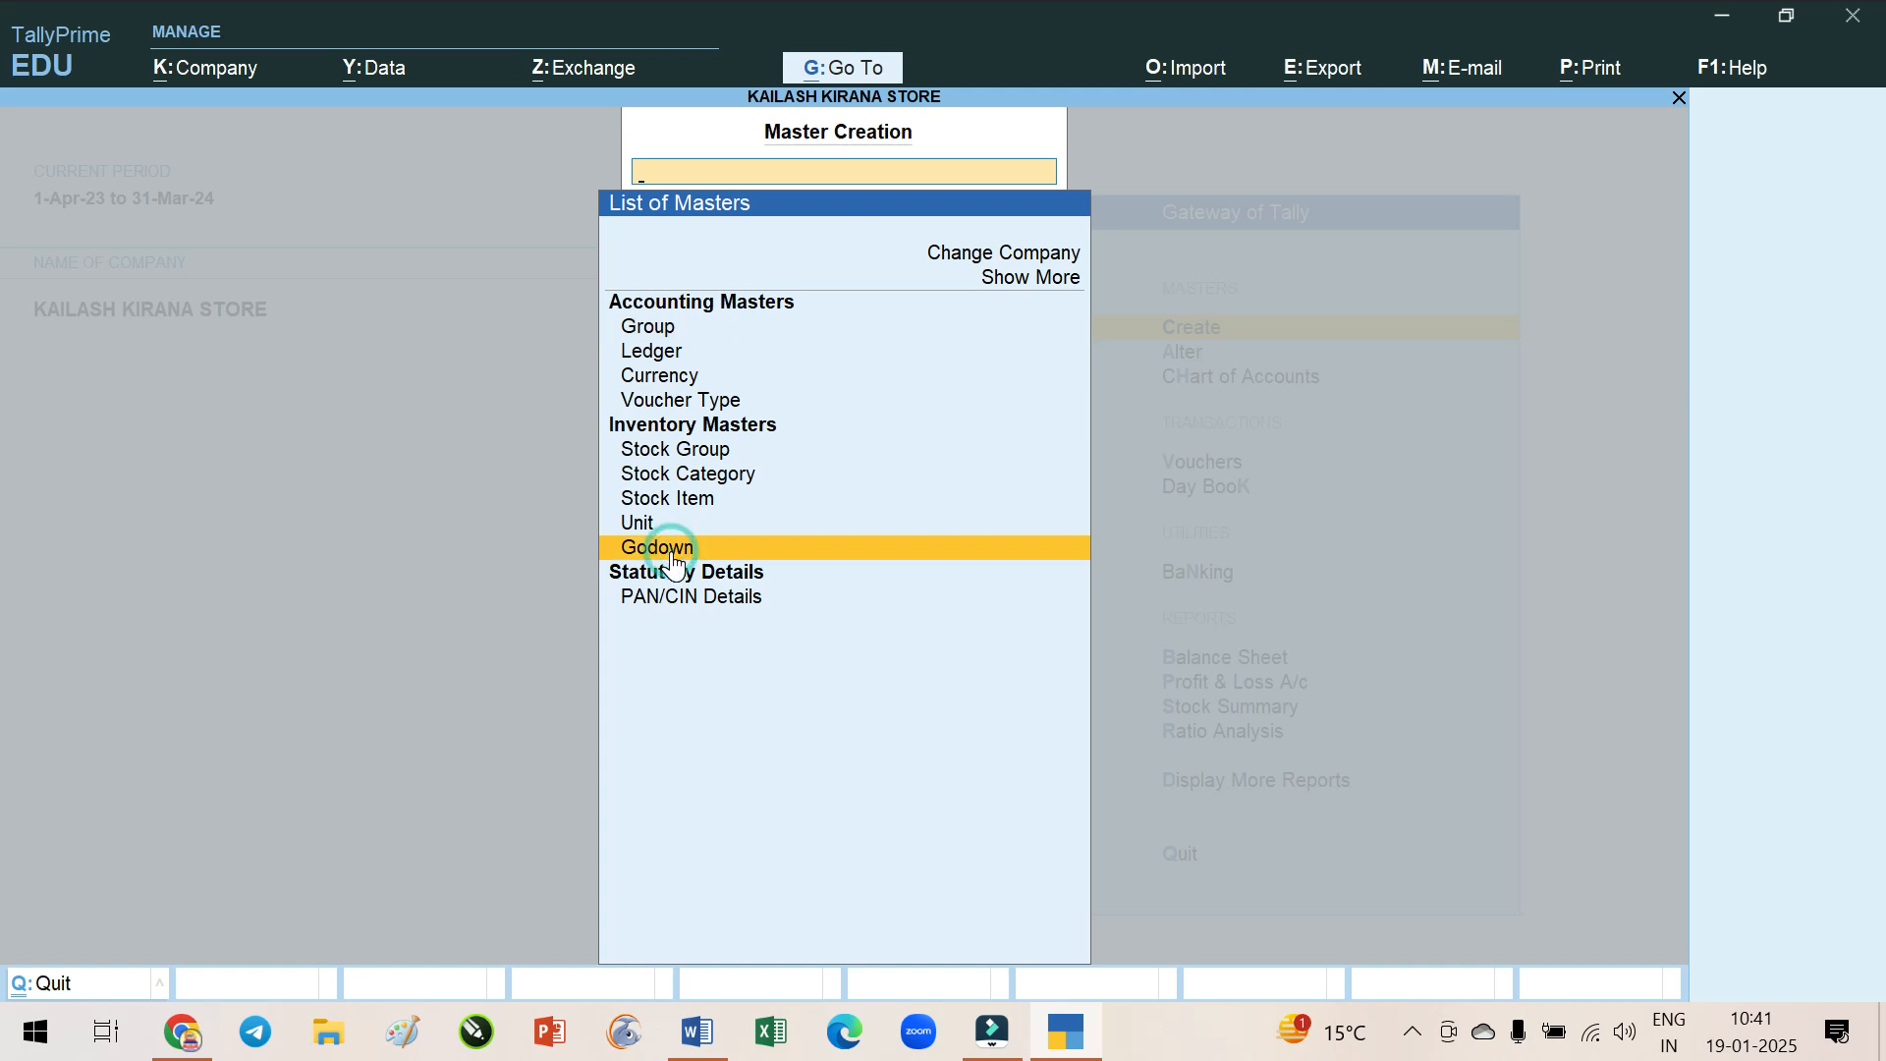
pyautogui.click(672, 556)
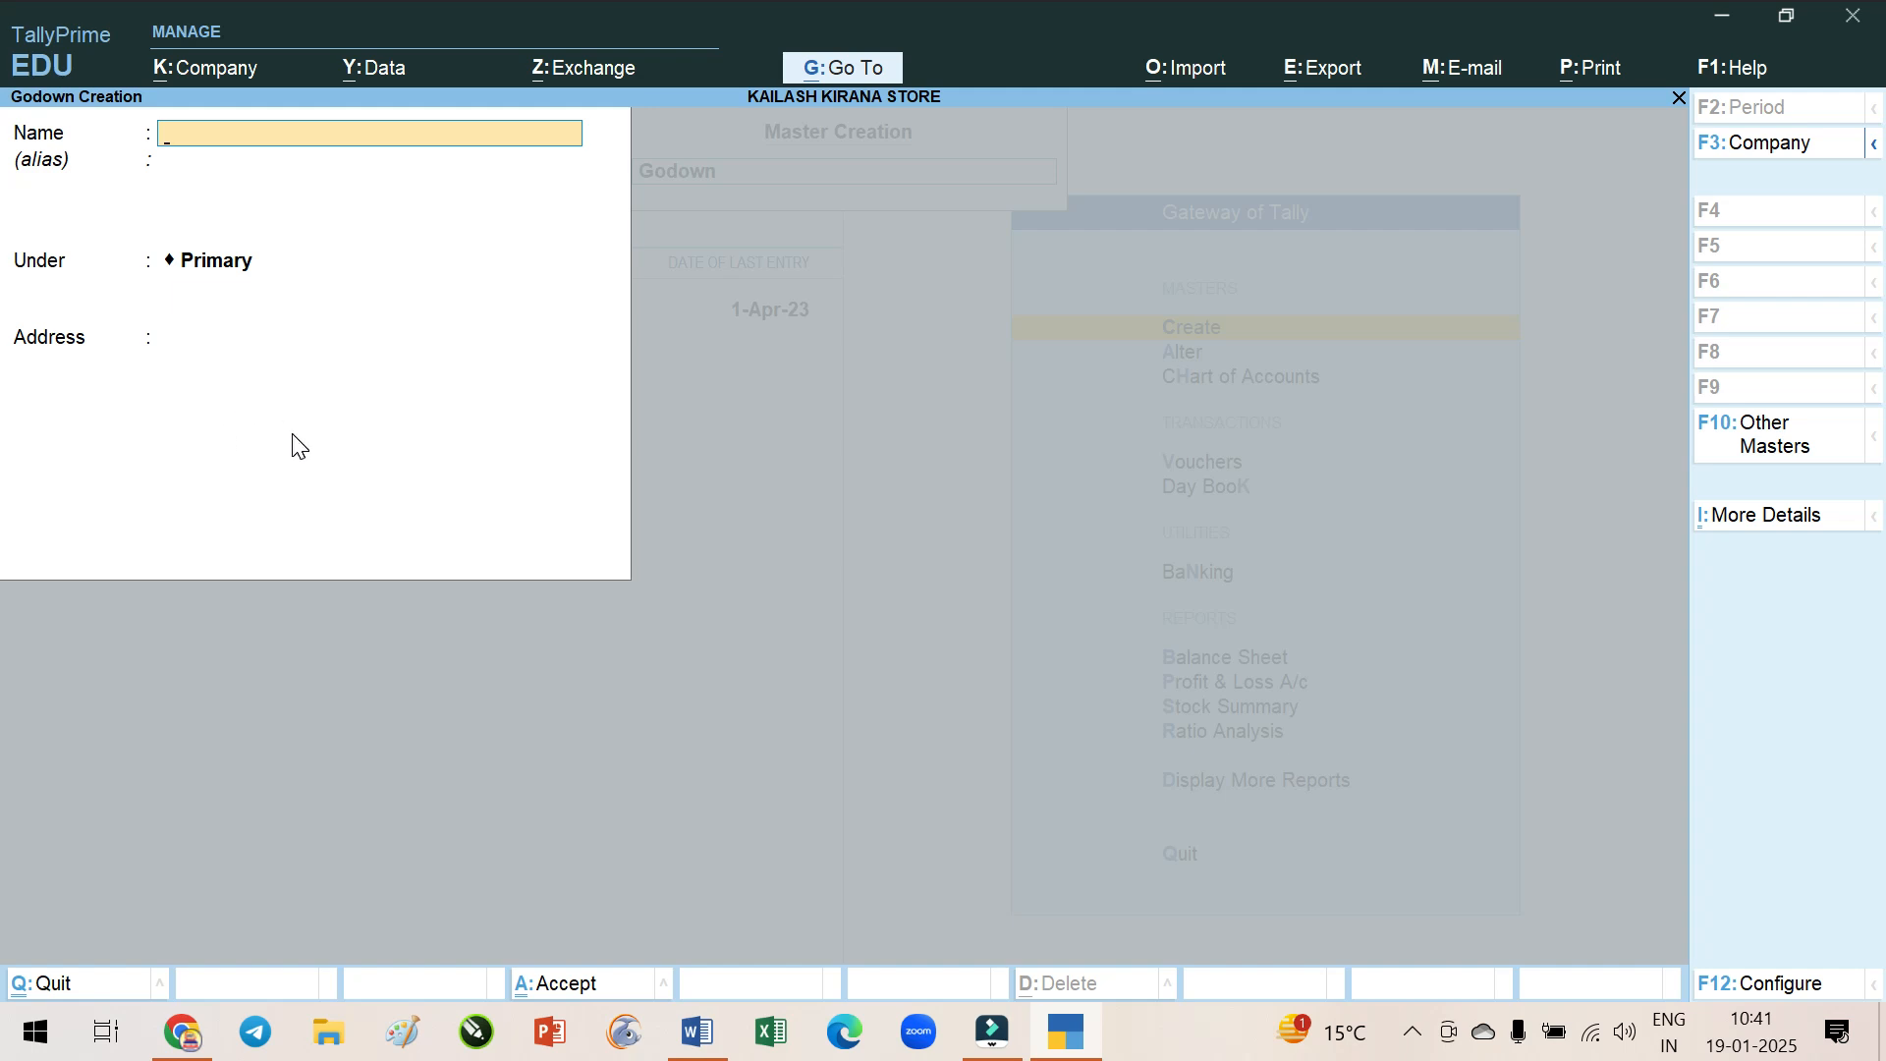
pyautogui.press('Escape')
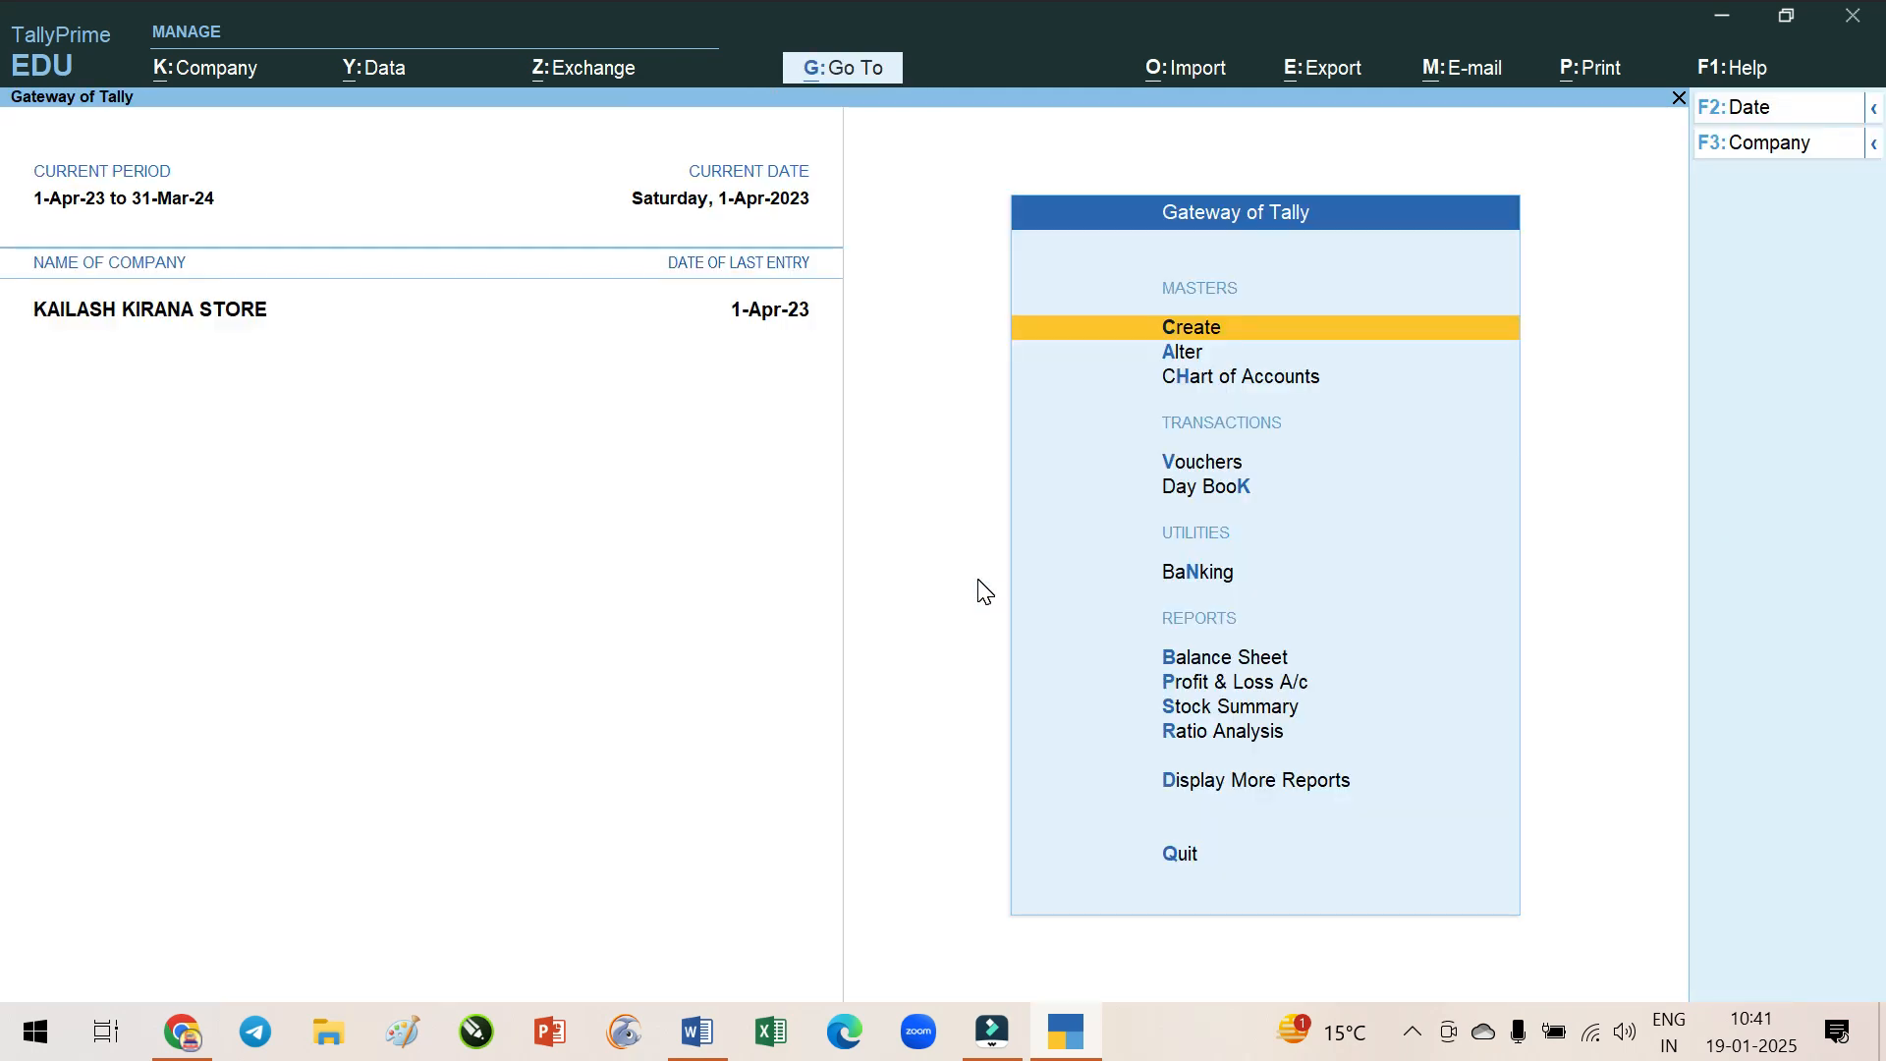
# Switch to the Word notes and put the purchase example heading (उदहारण : माल ख़रीदा) on its own line below the address note
pyautogui.hotkey('alt', 'Tab')
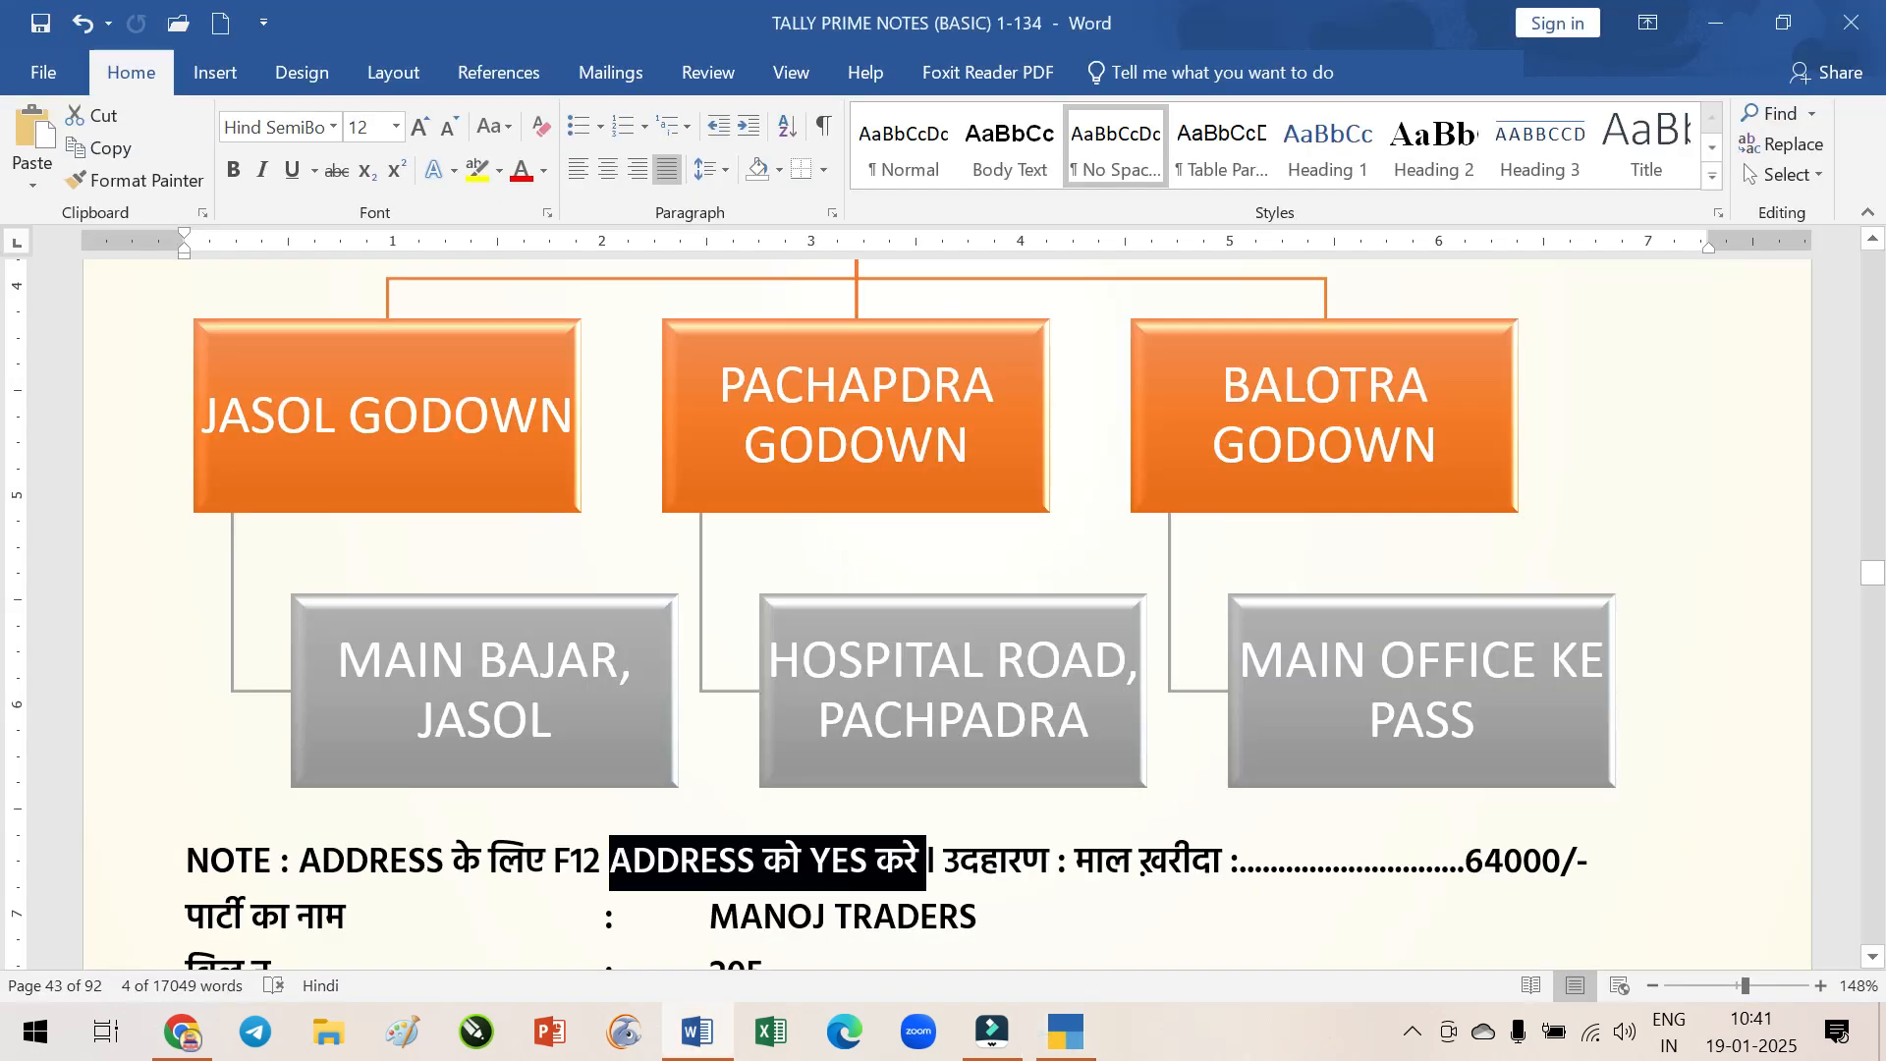
pyautogui.click(945, 861)
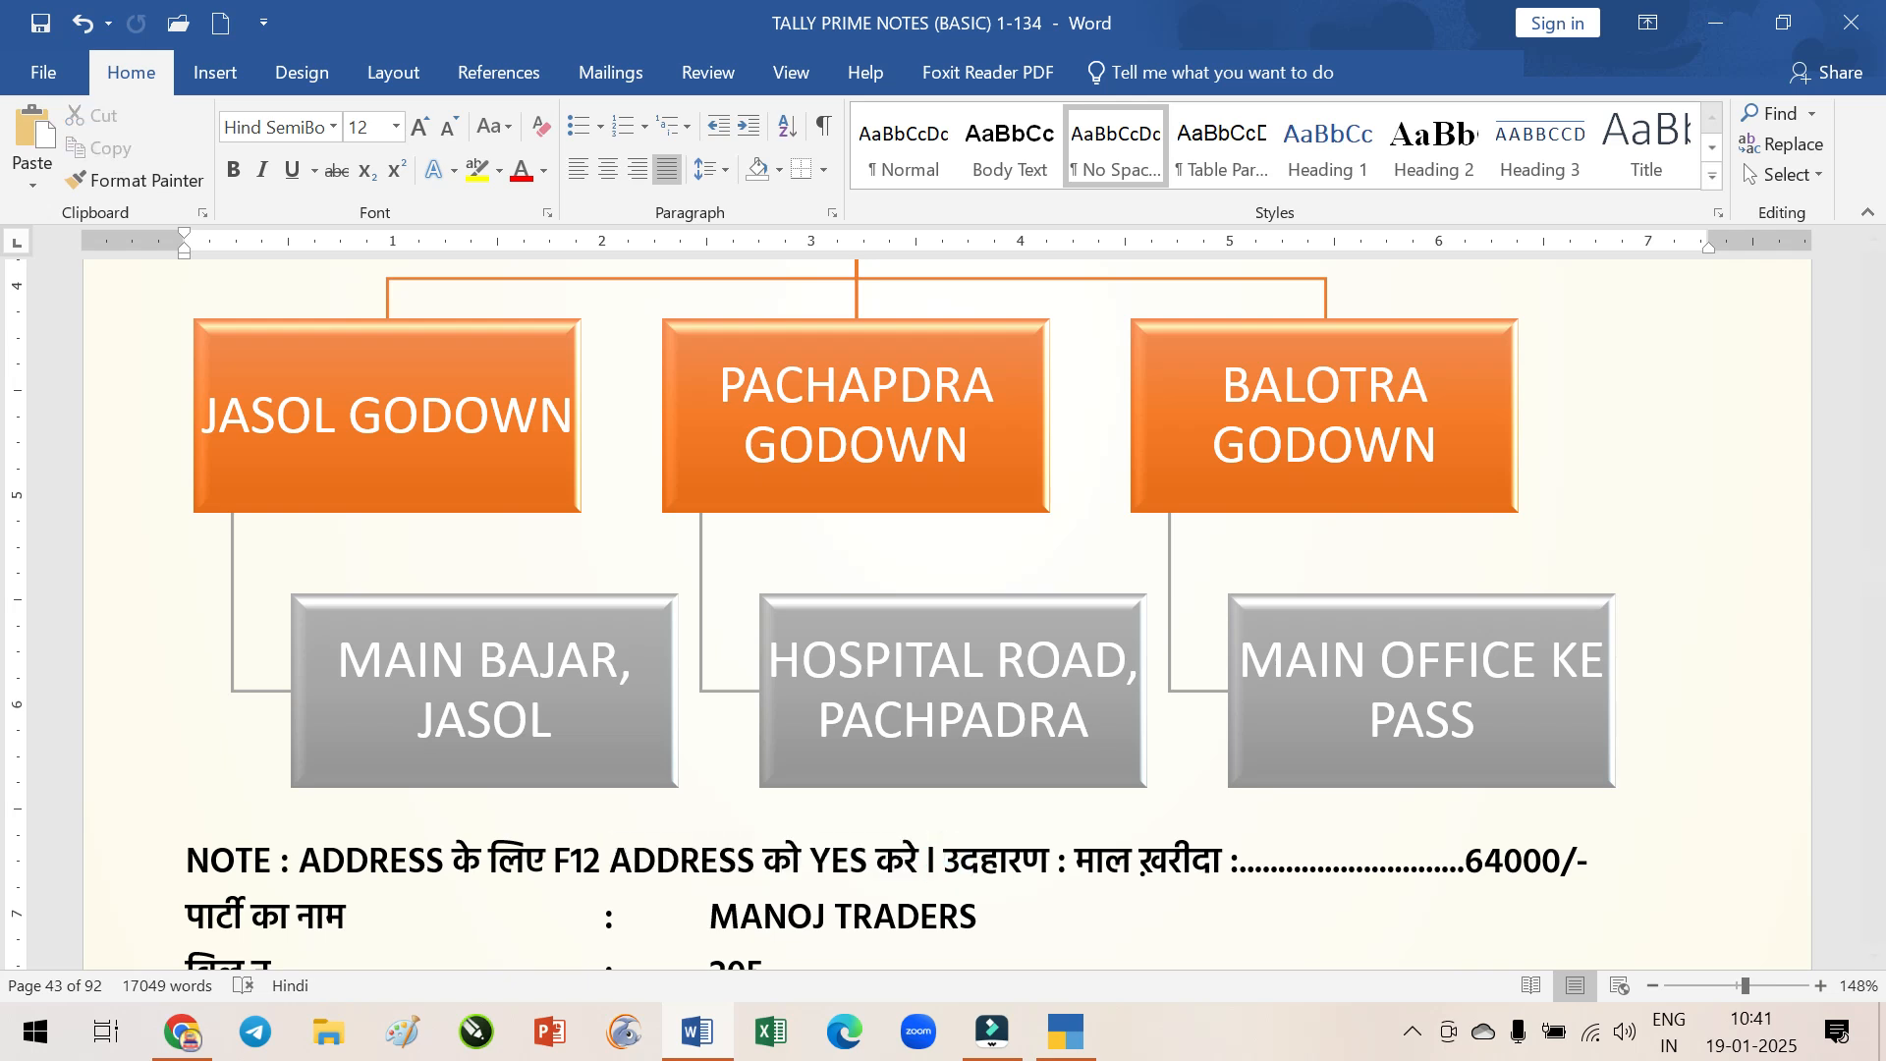
pyautogui.press('Return')
pyautogui.scroll(-3, 945, 861)
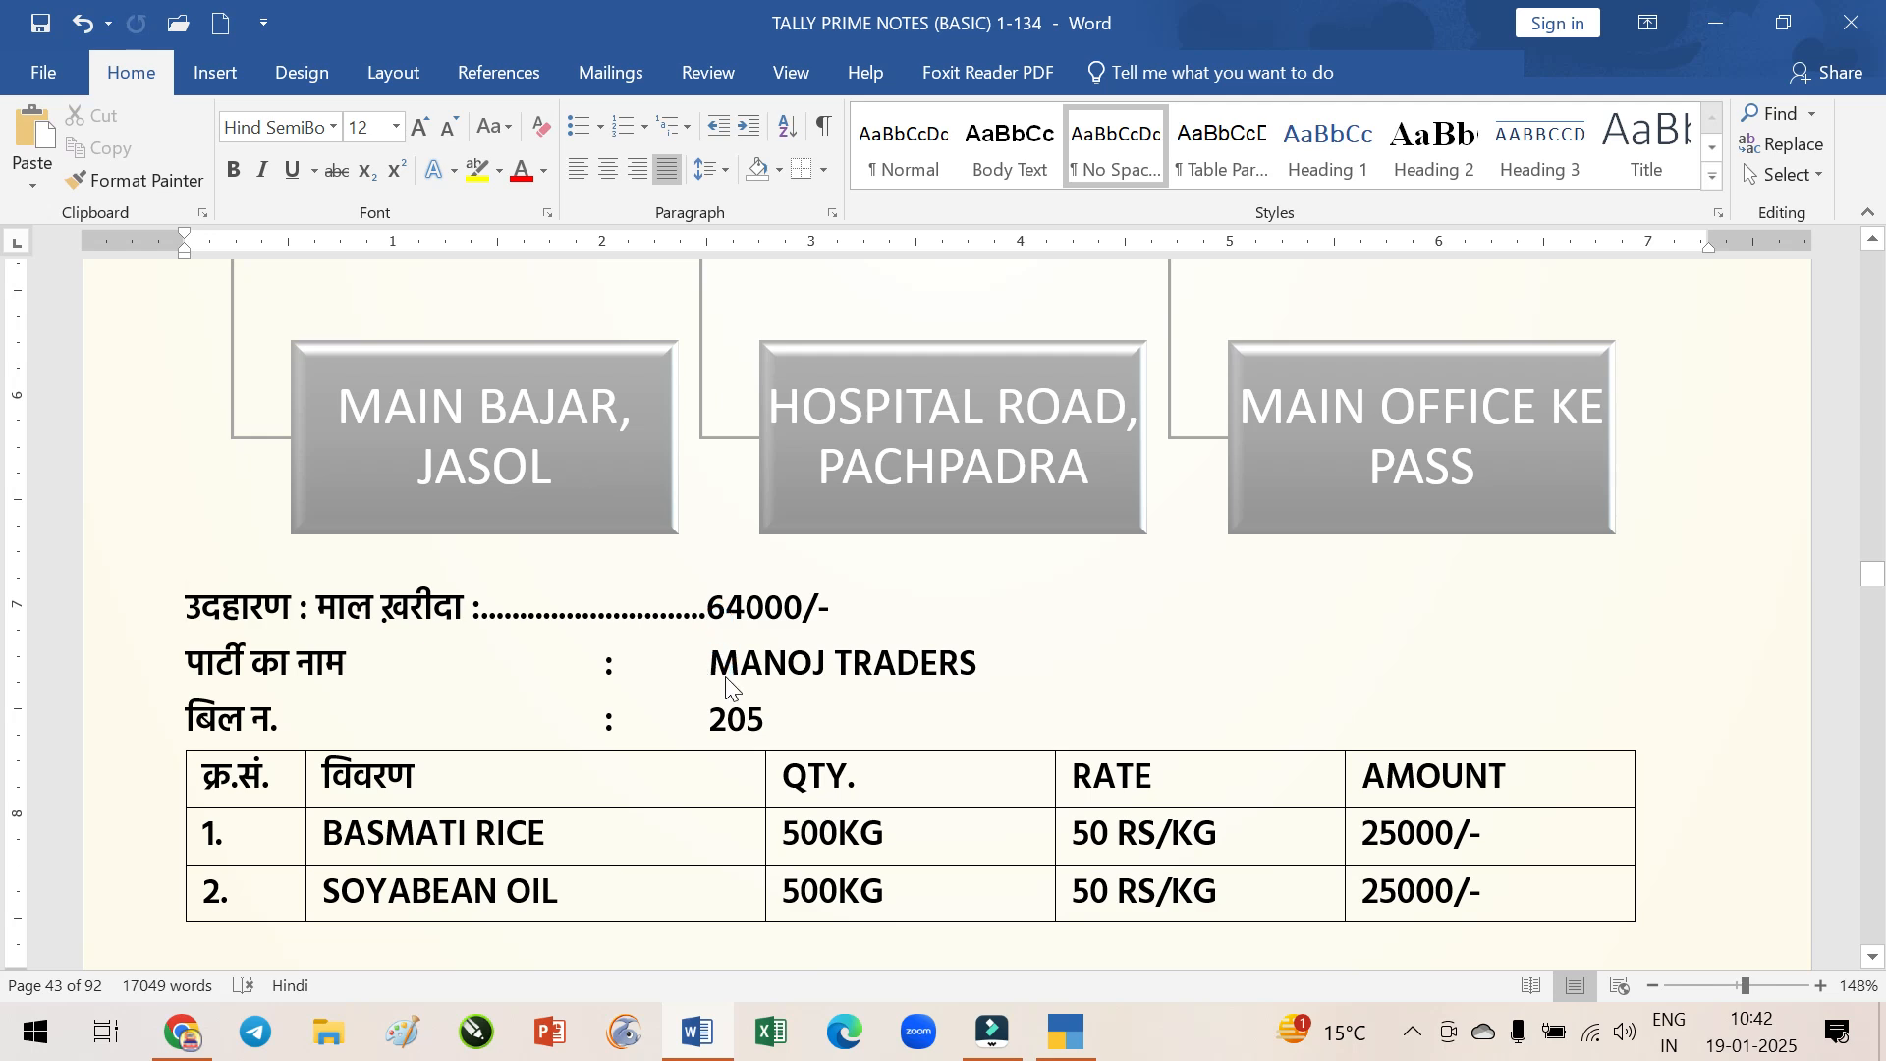
# Examine the purchase example's party name and the quantities and rates of BASMATI RICE and SOYABEAN OIL in the item table
pyautogui.moveTo(709, 663); pyautogui.dragTo(986, 663)
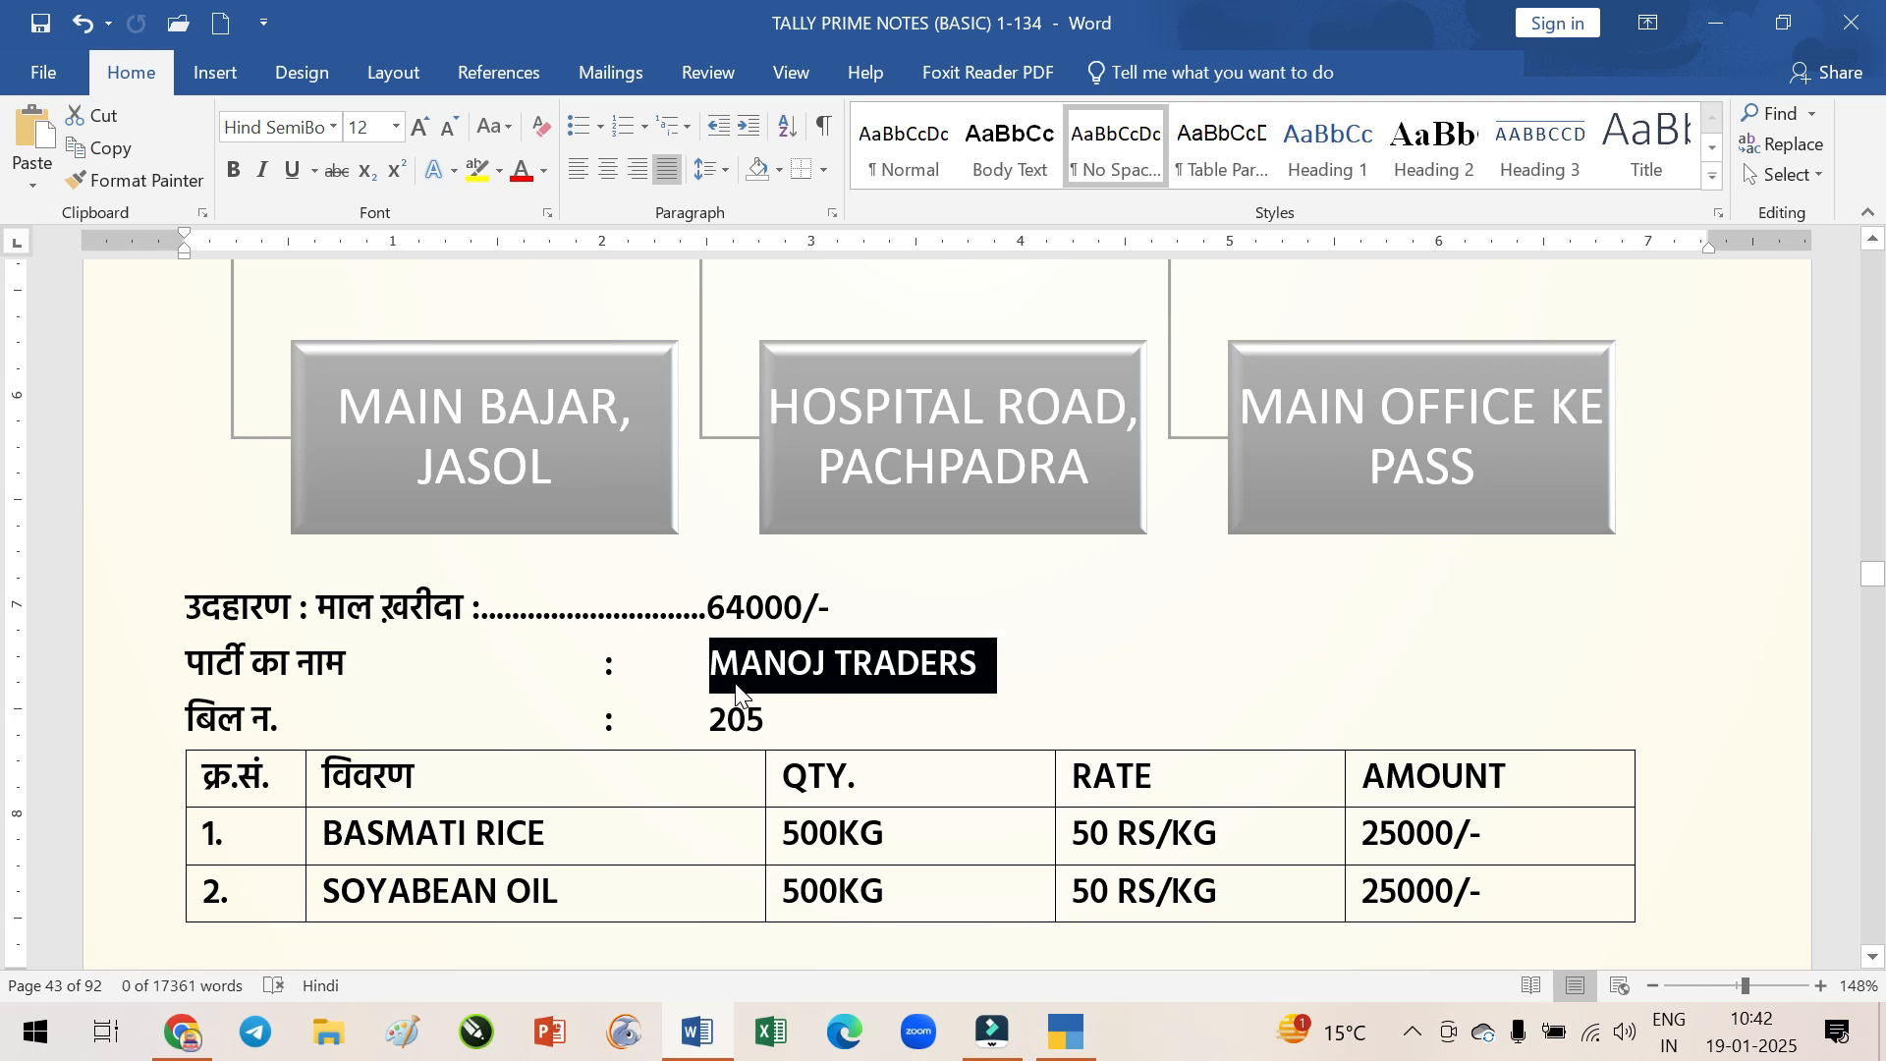
pyautogui.scroll(-1, 887, 700)
pyautogui.moveTo(312, 729); pyautogui.dragTo(545, 732)
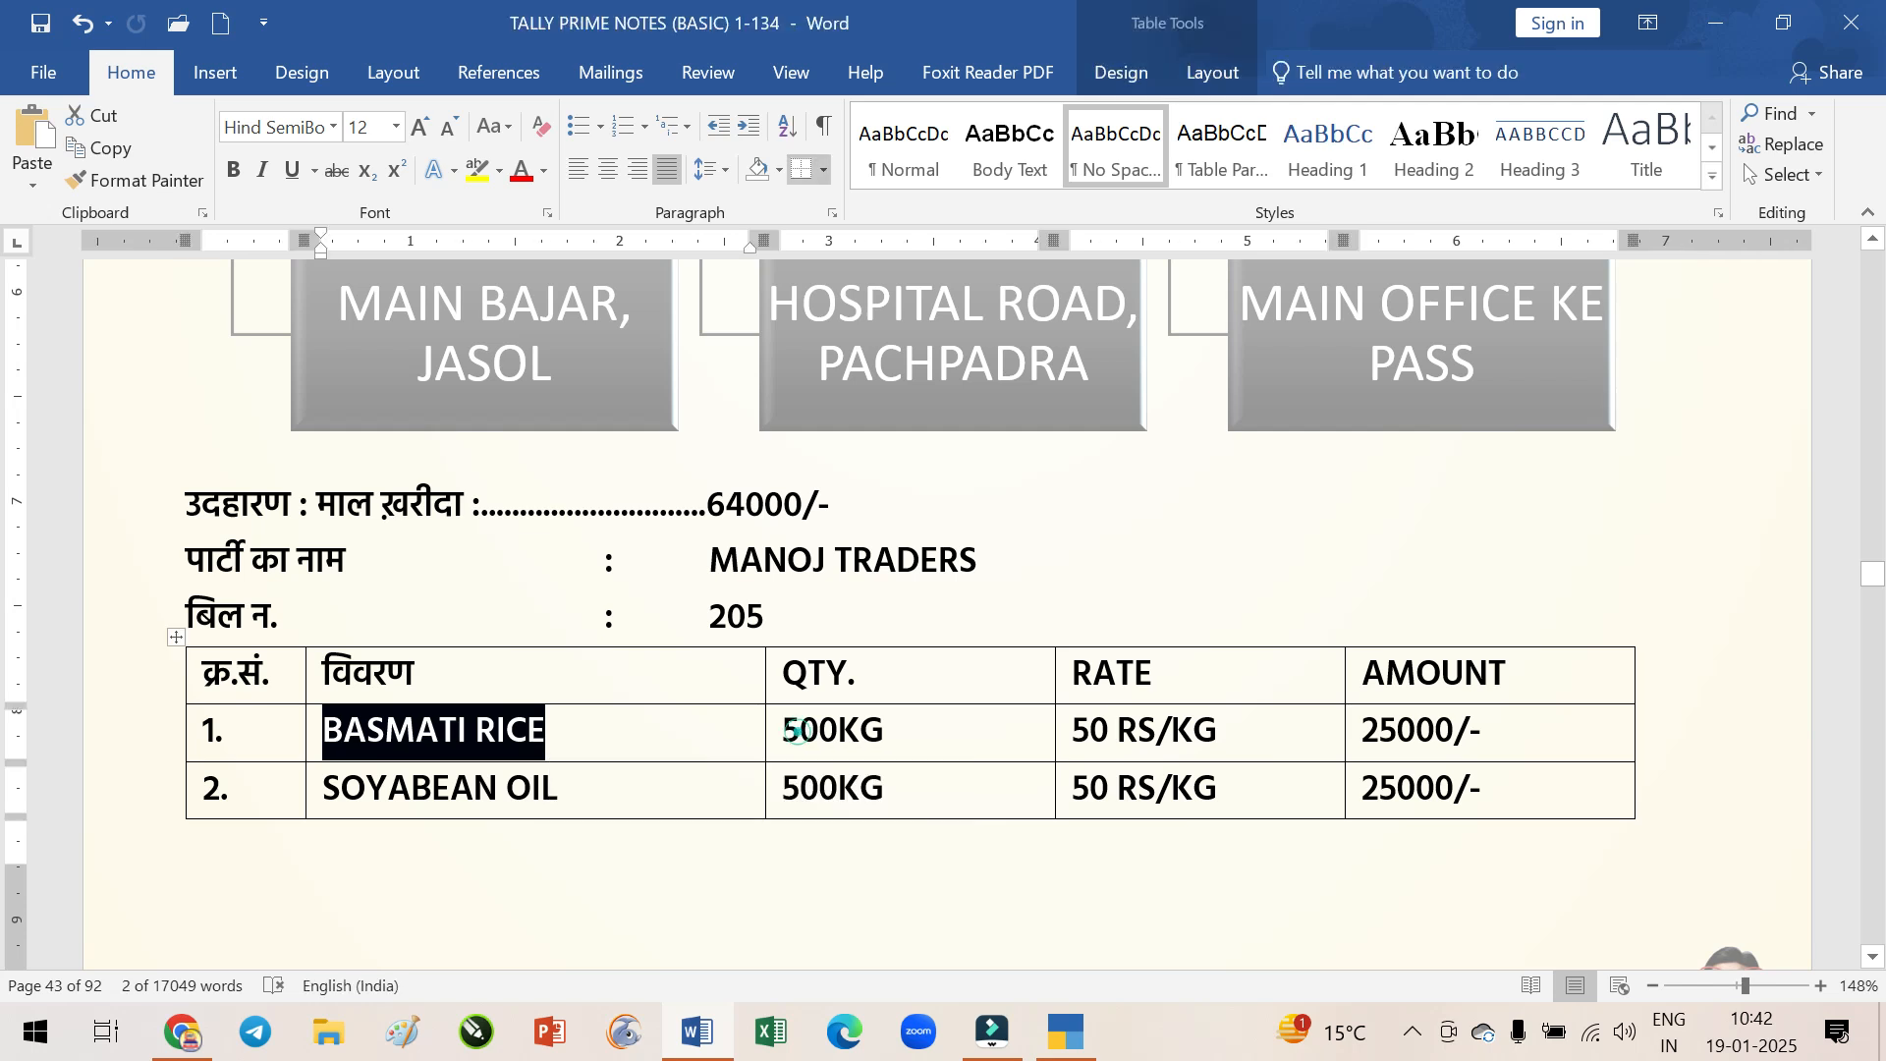
pyautogui.moveTo(798, 729); pyautogui.dragTo(884, 730)
pyautogui.moveTo(1076, 734); pyautogui.dragTo(1138, 732)
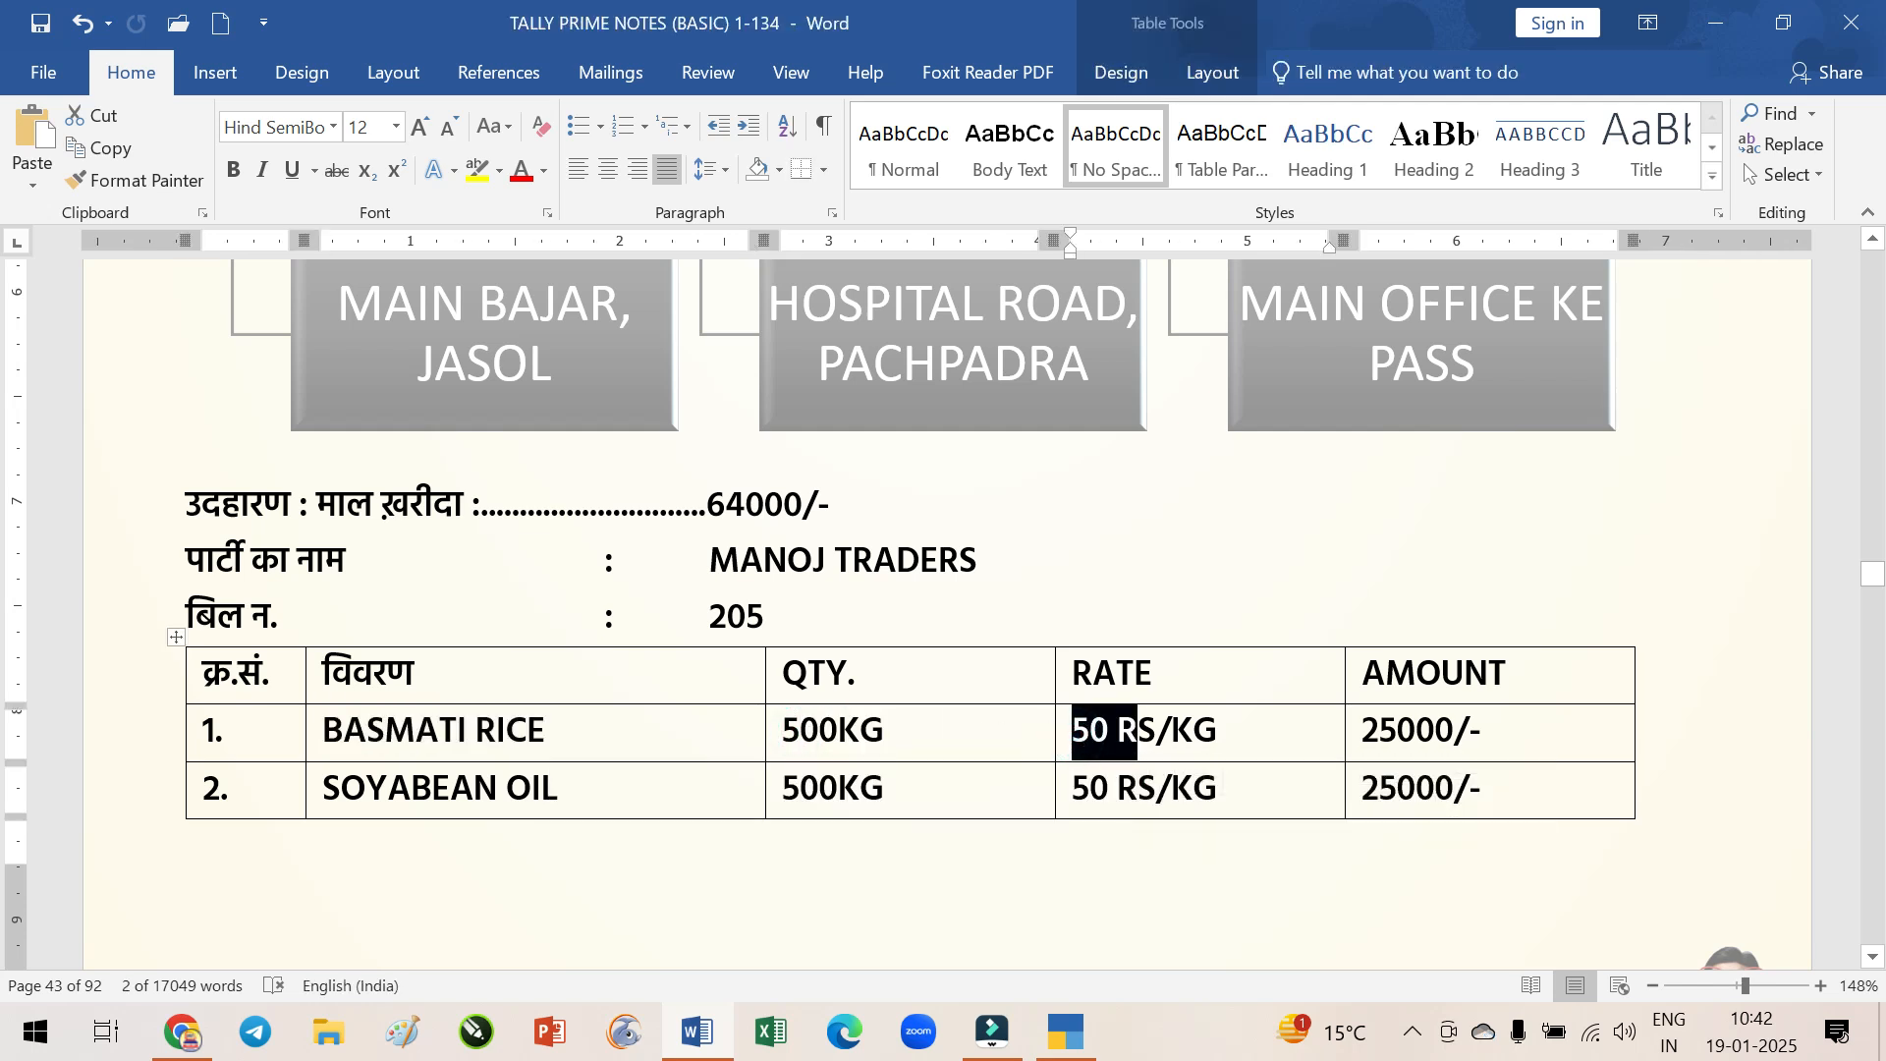
pyautogui.moveTo(362, 788); pyautogui.dragTo(498, 788)
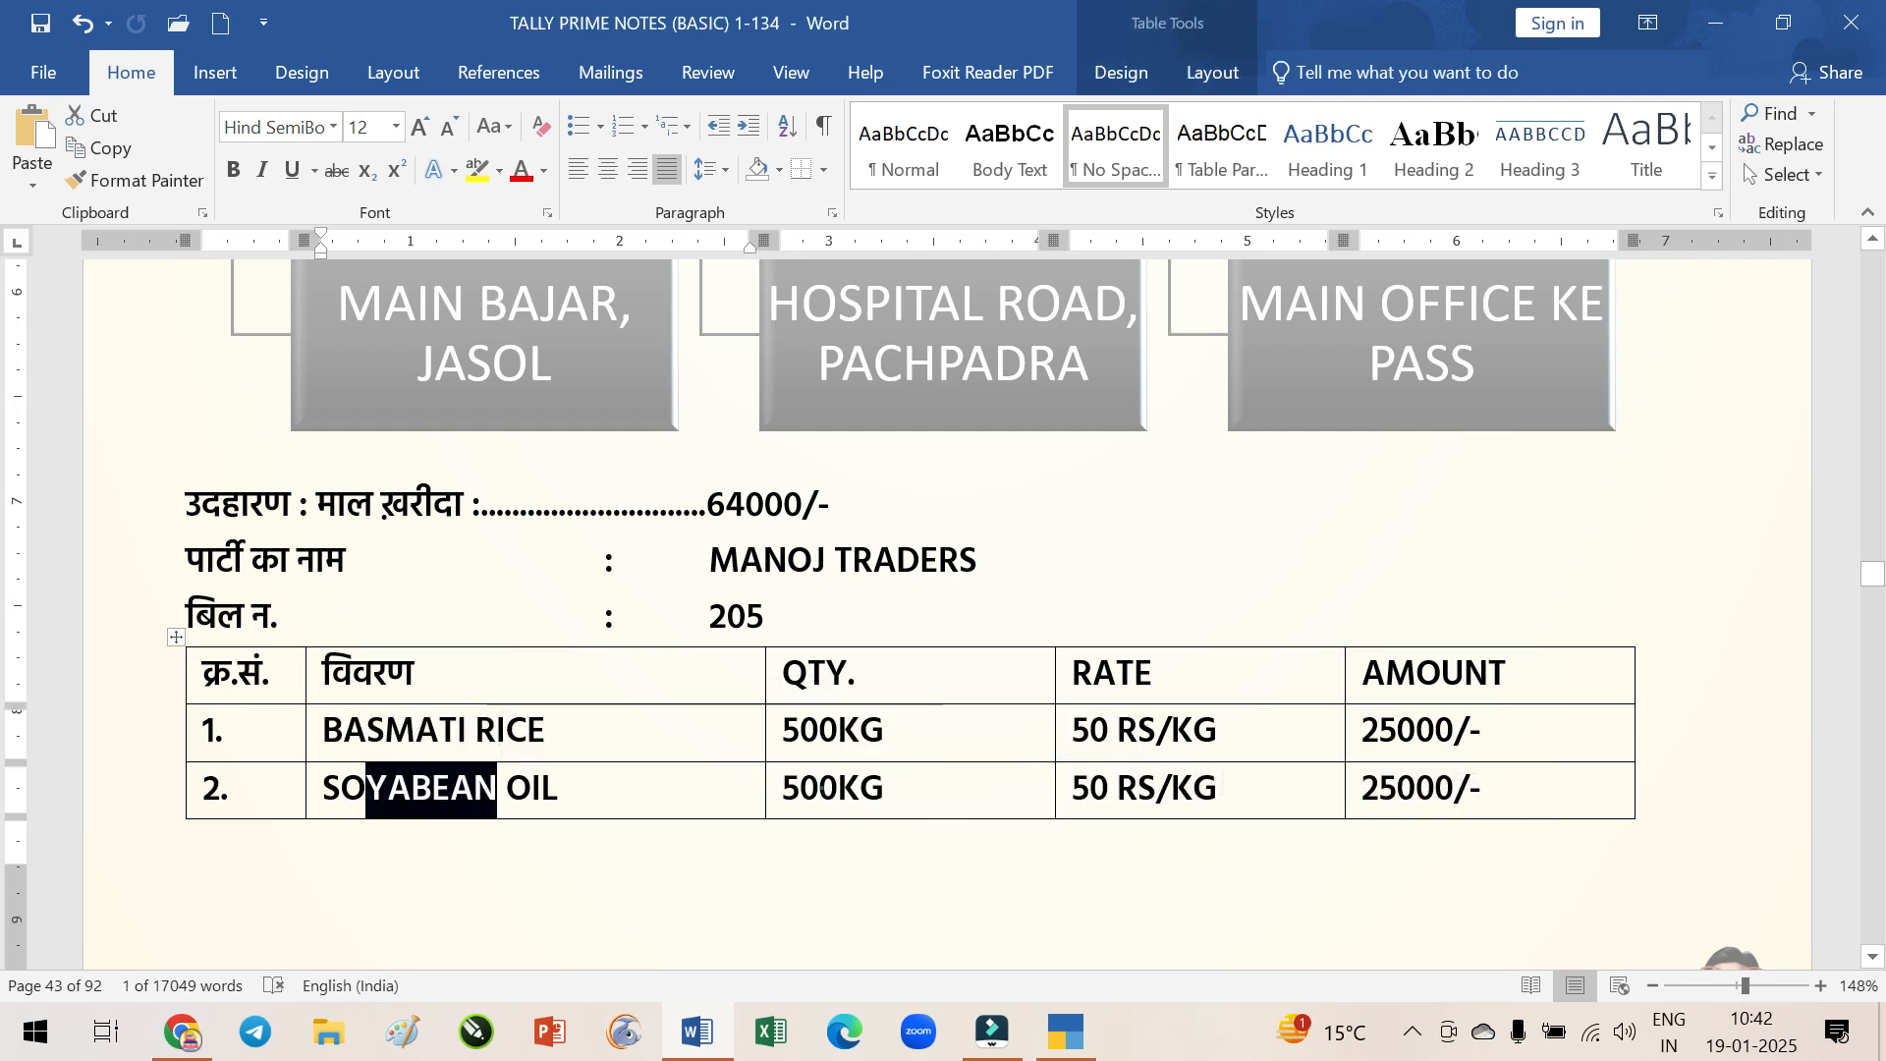
pyautogui.moveTo(819, 788); pyautogui.dragTo(838, 788)
pyautogui.moveTo(1071, 788); pyautogui.dragTo(1217, 787)
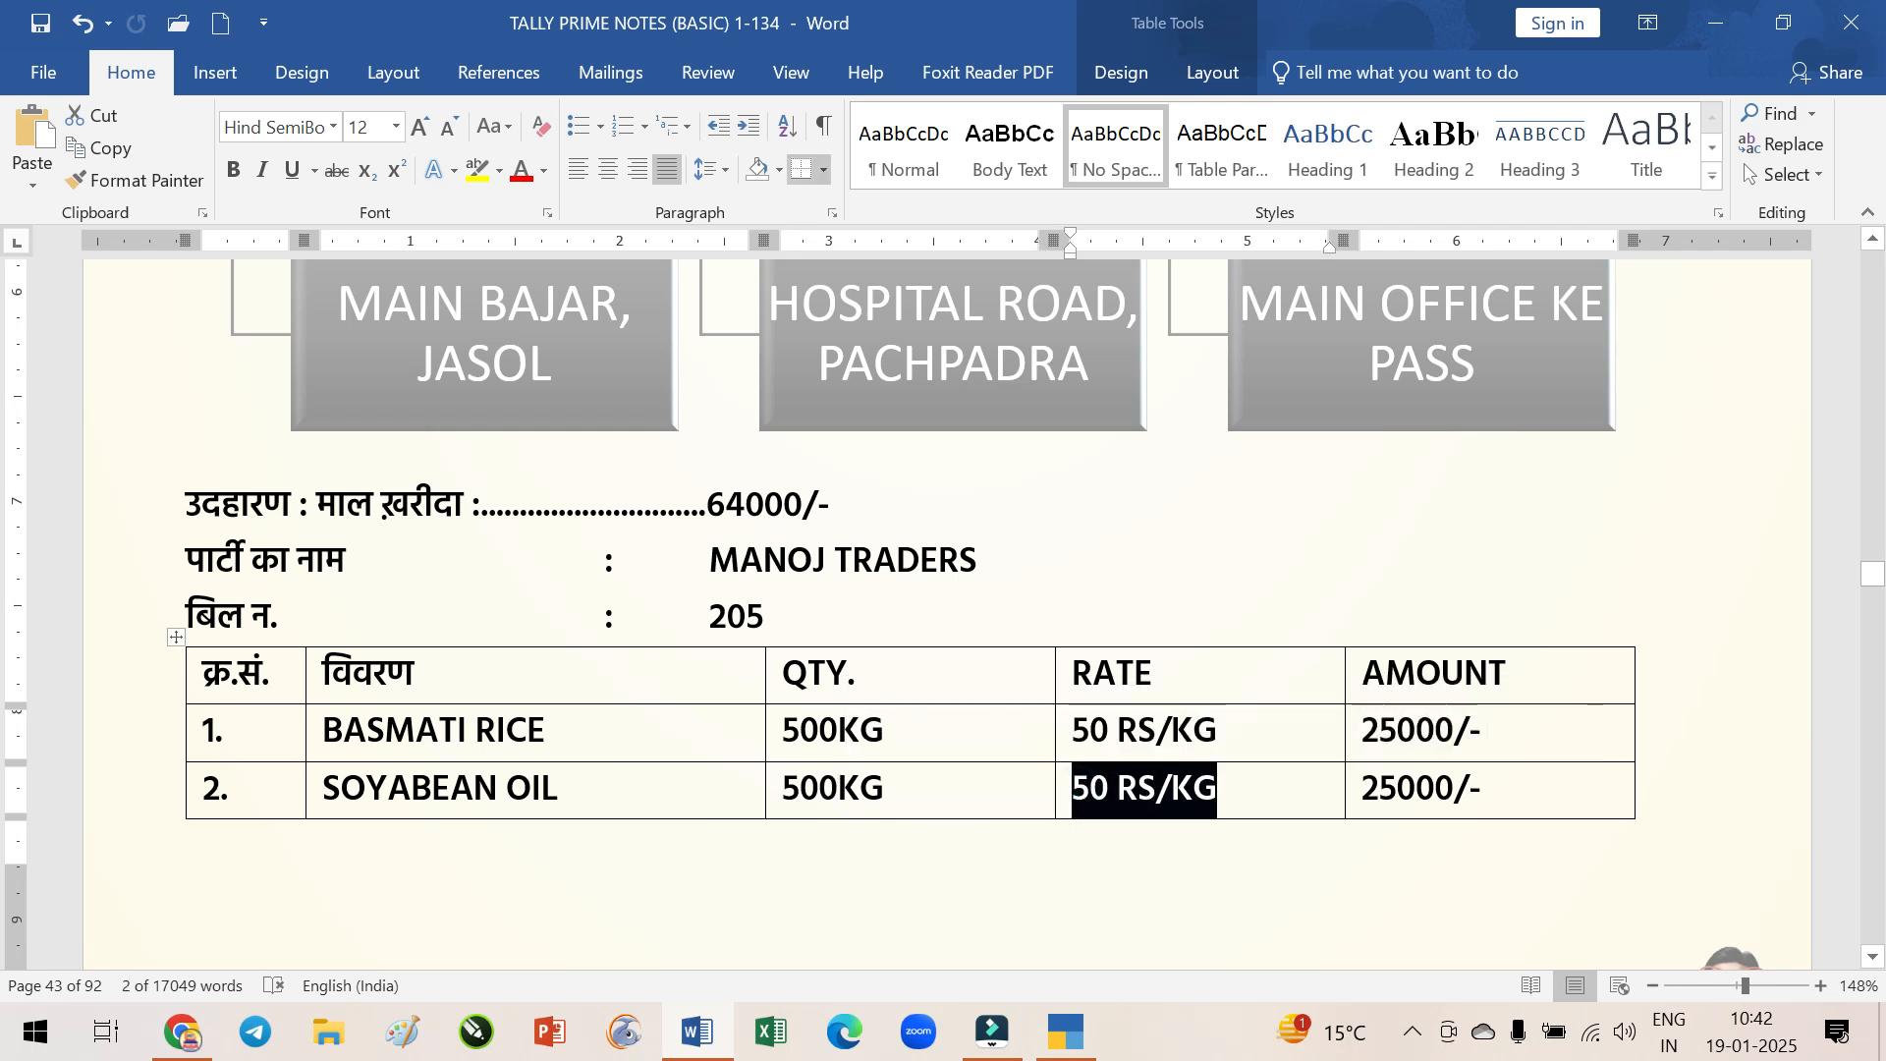
pyautogui.moveTo(546, 729); pyautogui.dragTo(324, 729)
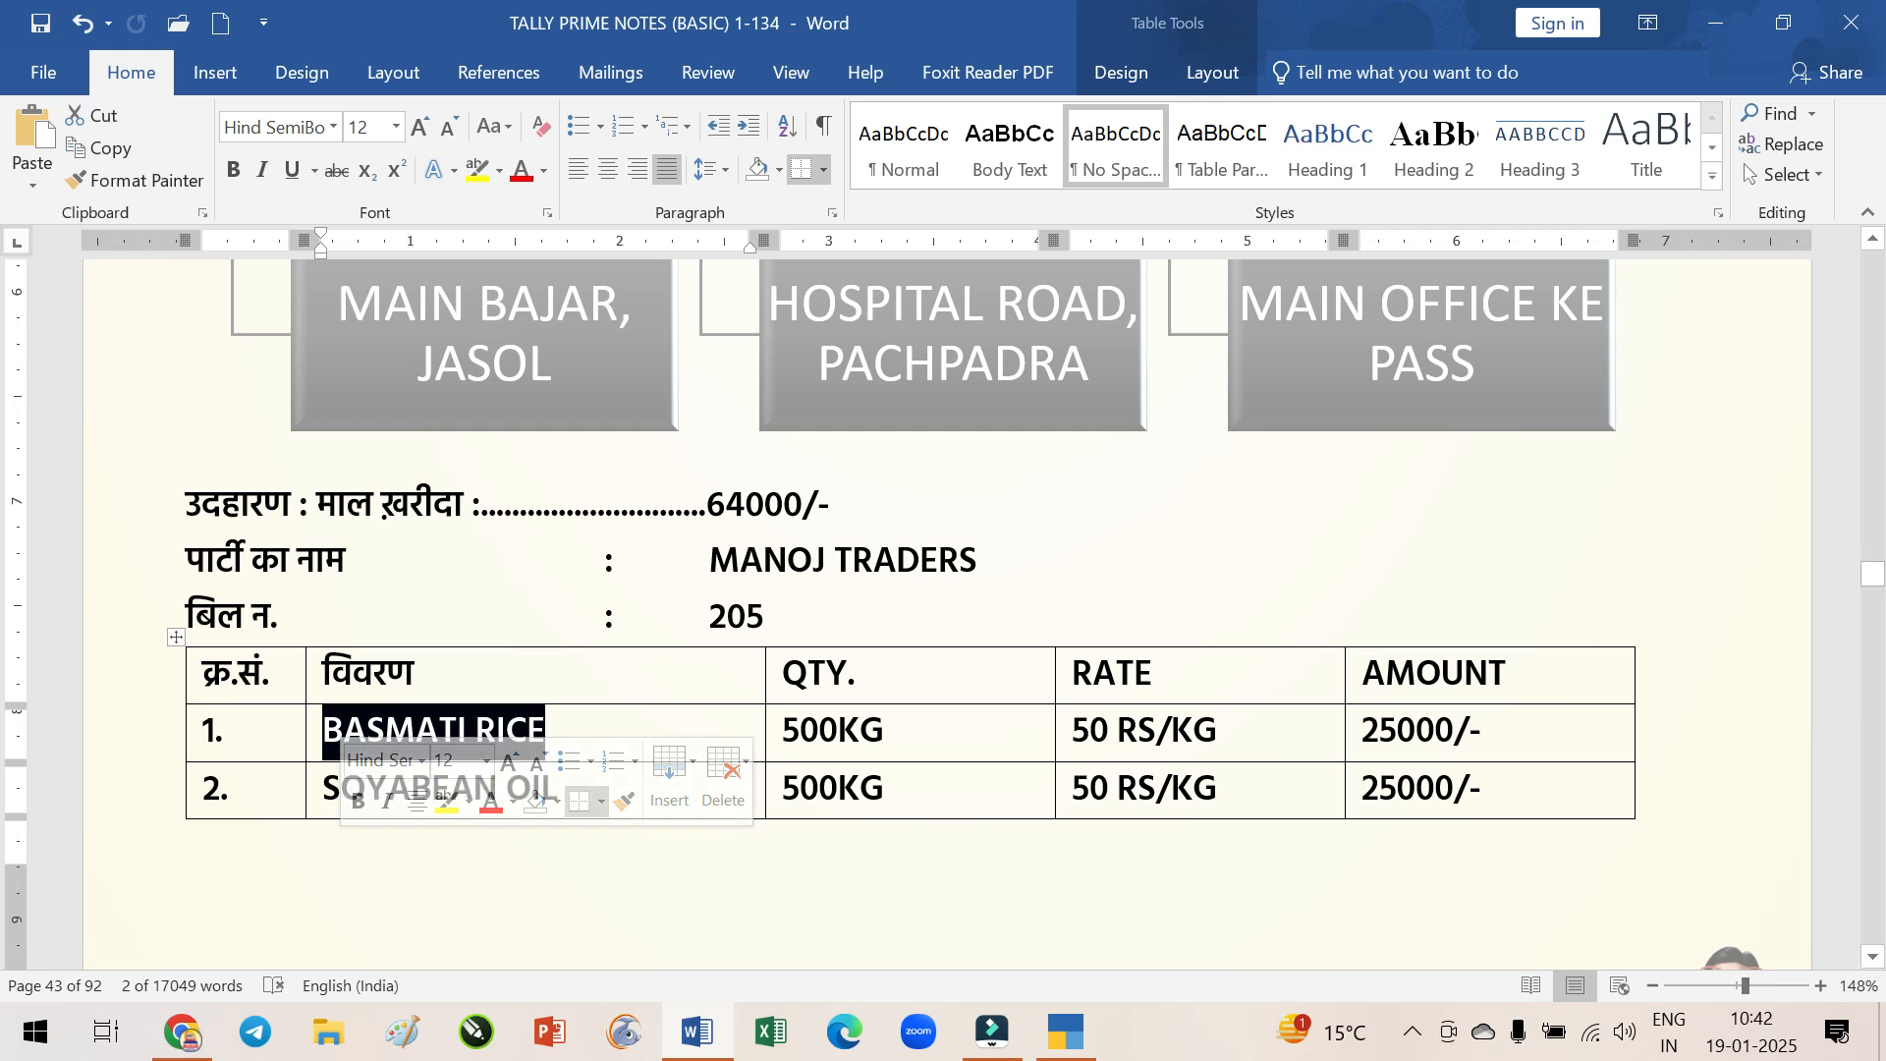
pyautogui.click(274, 784)
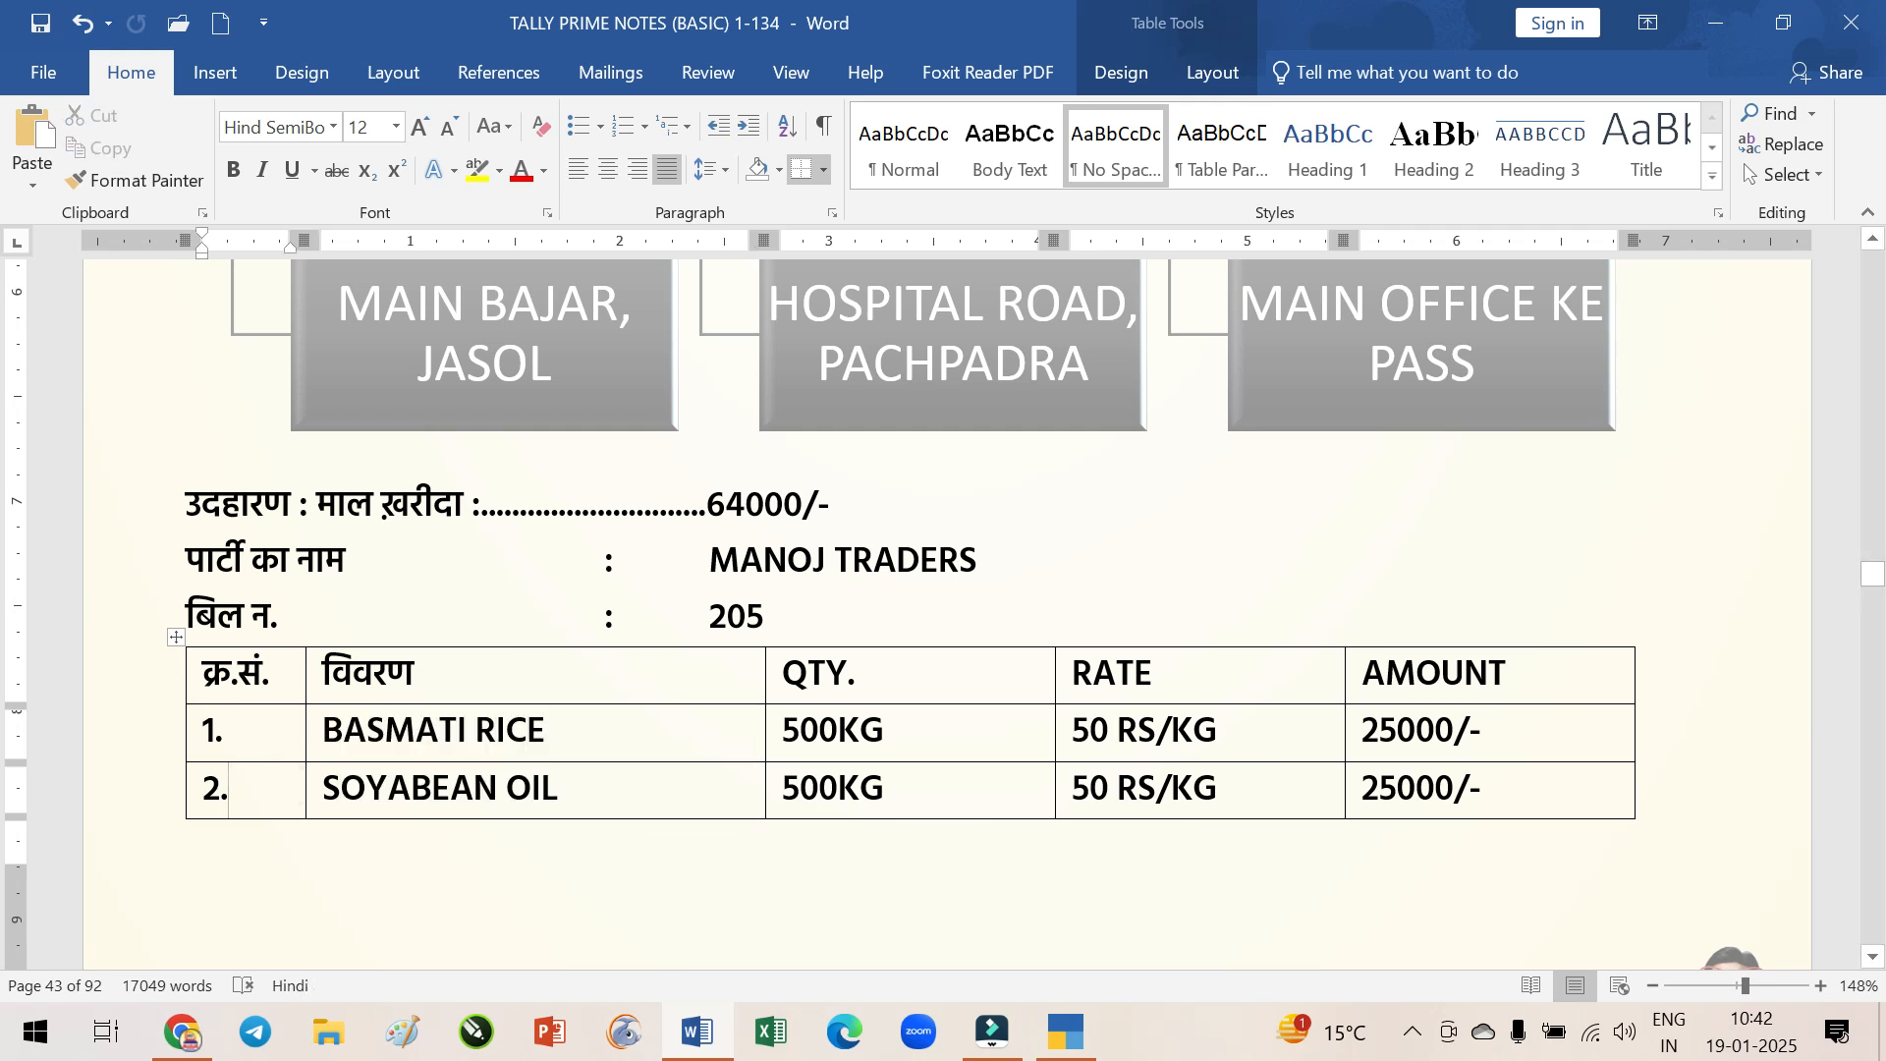
pyautogui.moveTo(710, 562); pyautogui.dragTo(977, 563)
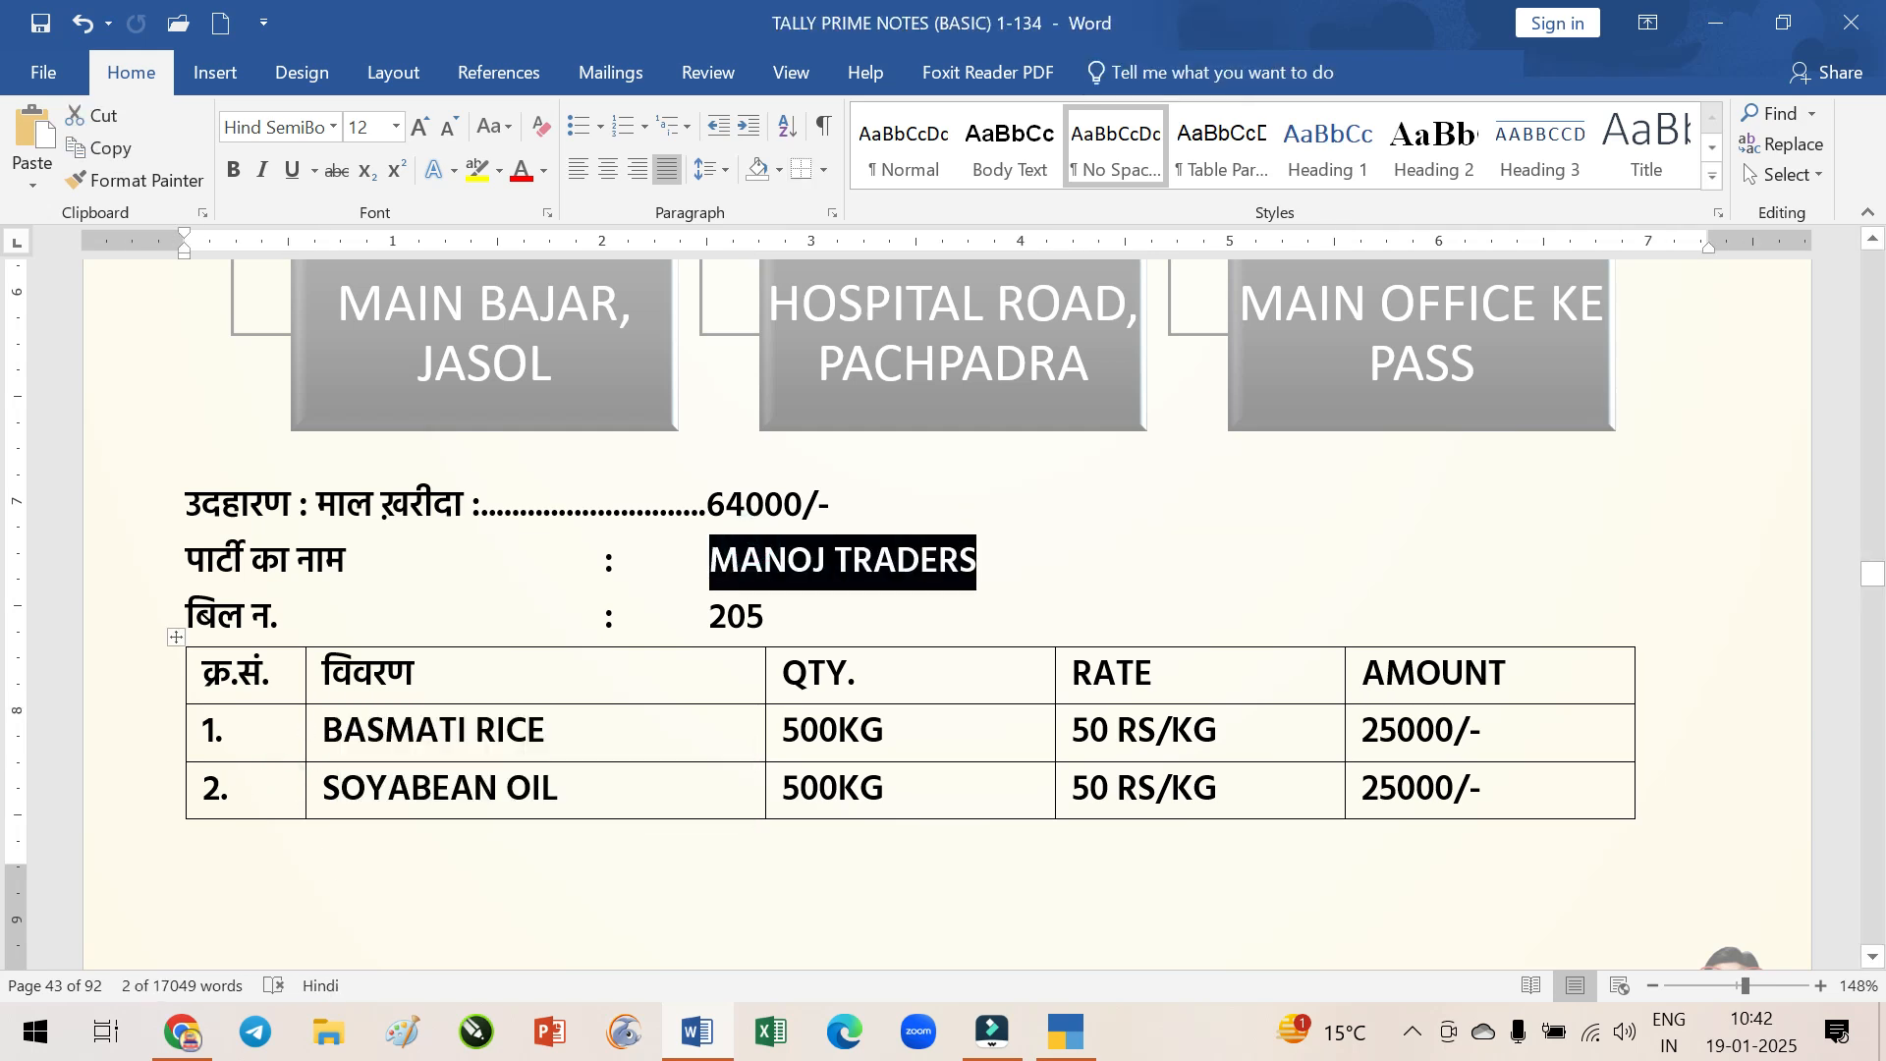
pyautogui.moveTo(507, 732); pyautogui.dragTo(557, 786)
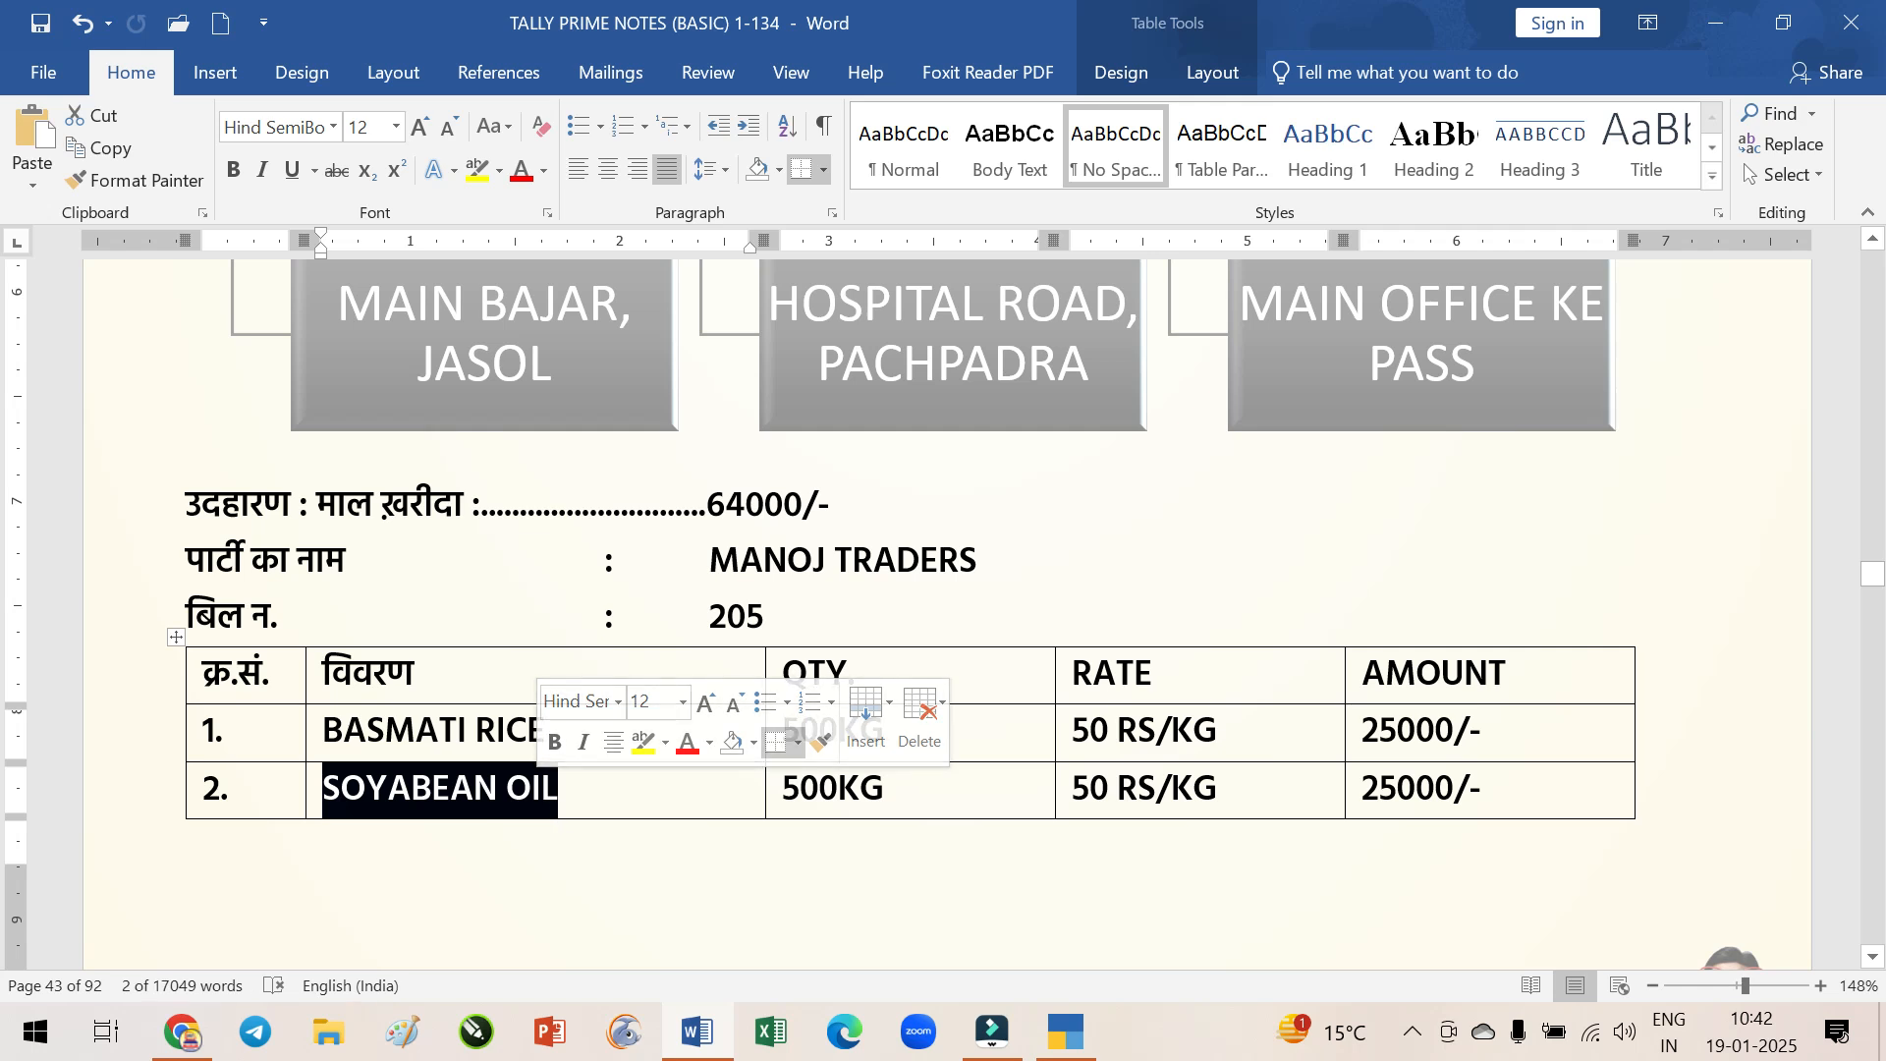
pyautogui.click(559, 792)
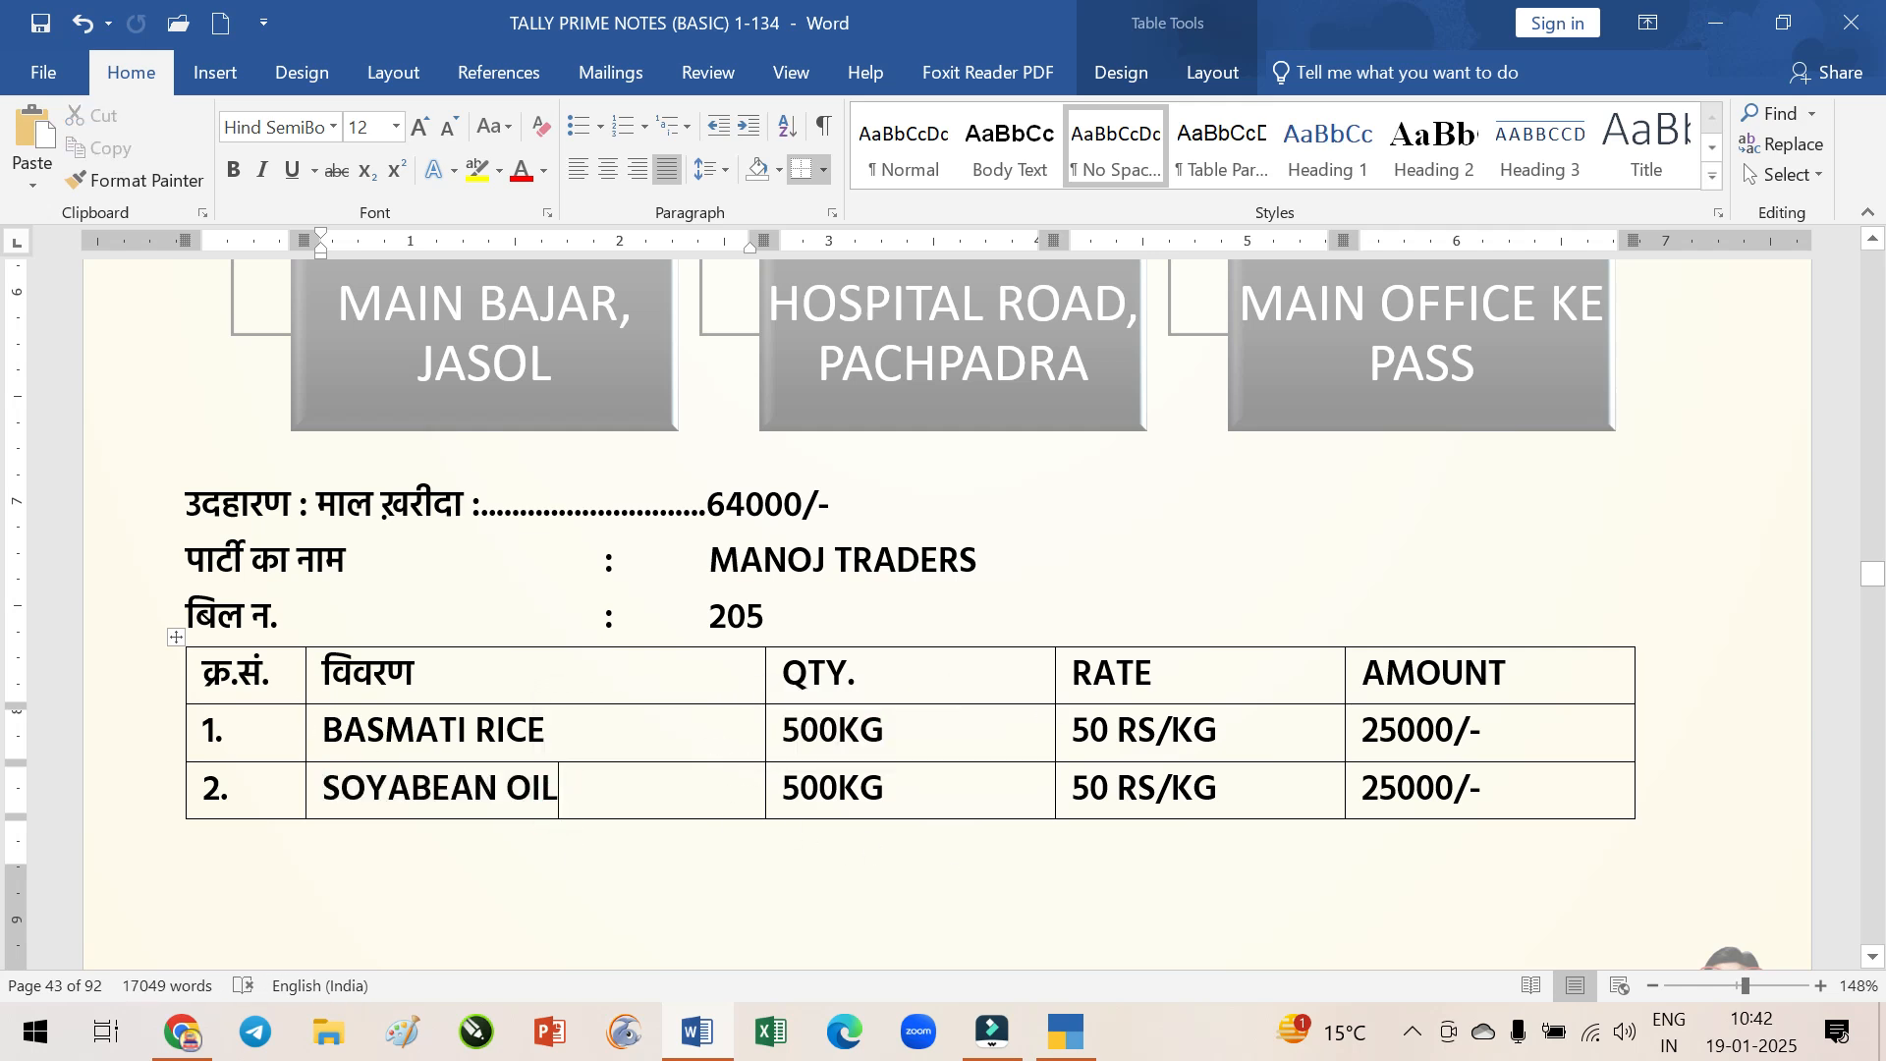
# Examine the purchase example's remaining RED CHILLI POWDER row and the note table that assigns the items to godowns
pyautogui.scroll(-6, 898, 817)
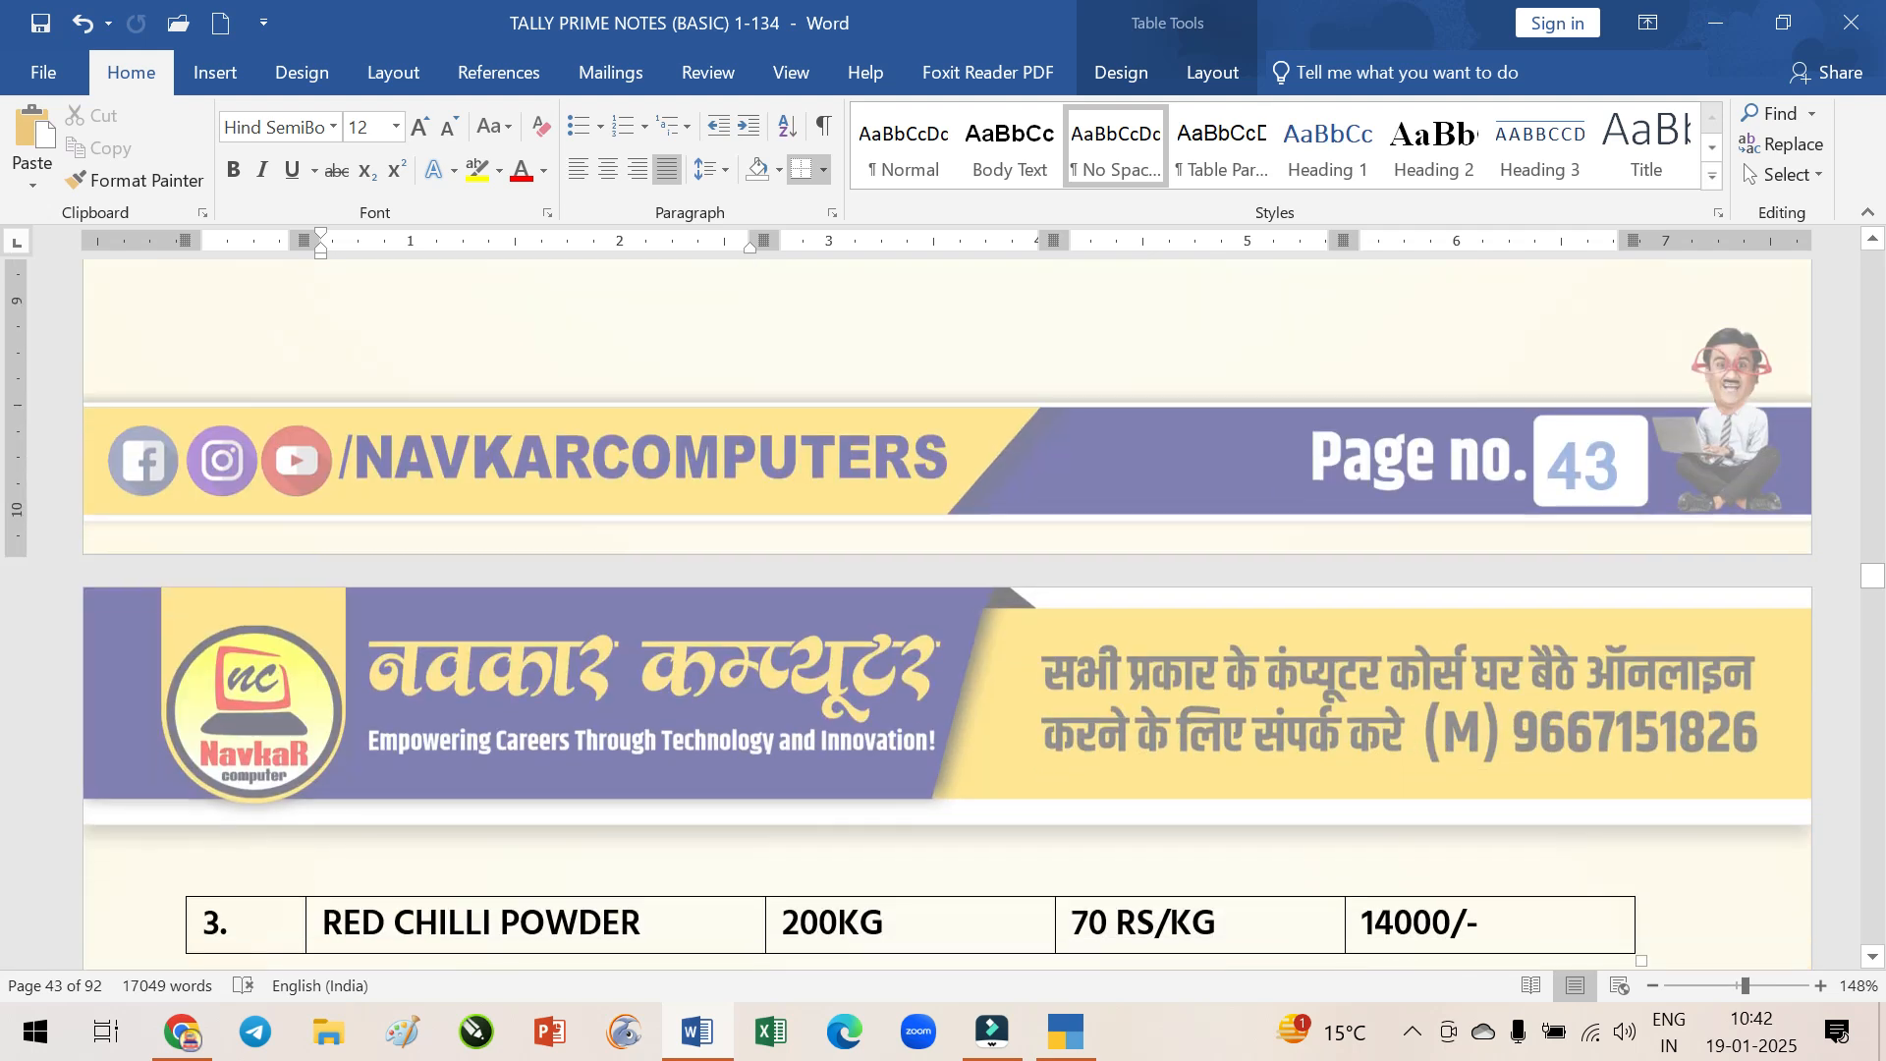
pyautogui.scroll(-2, 897, 817)
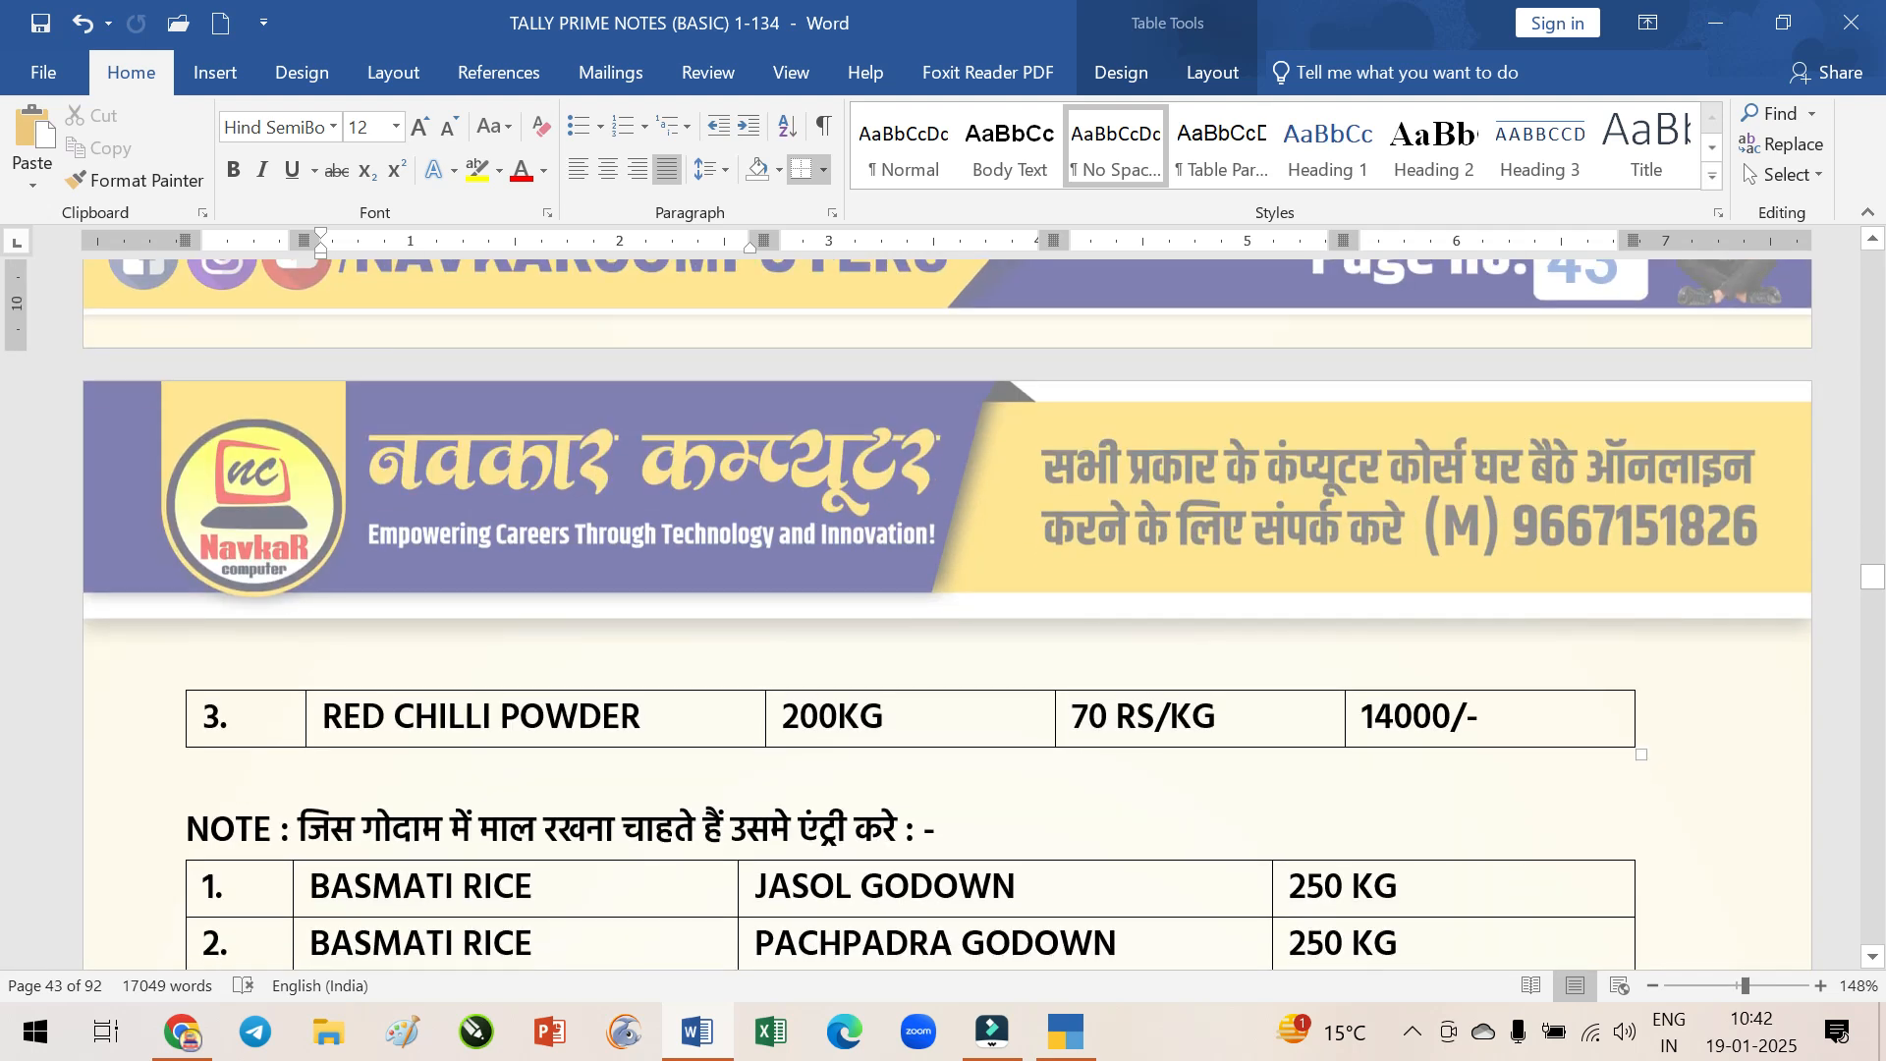
pyautogui.scroll(-4, 946, 614)
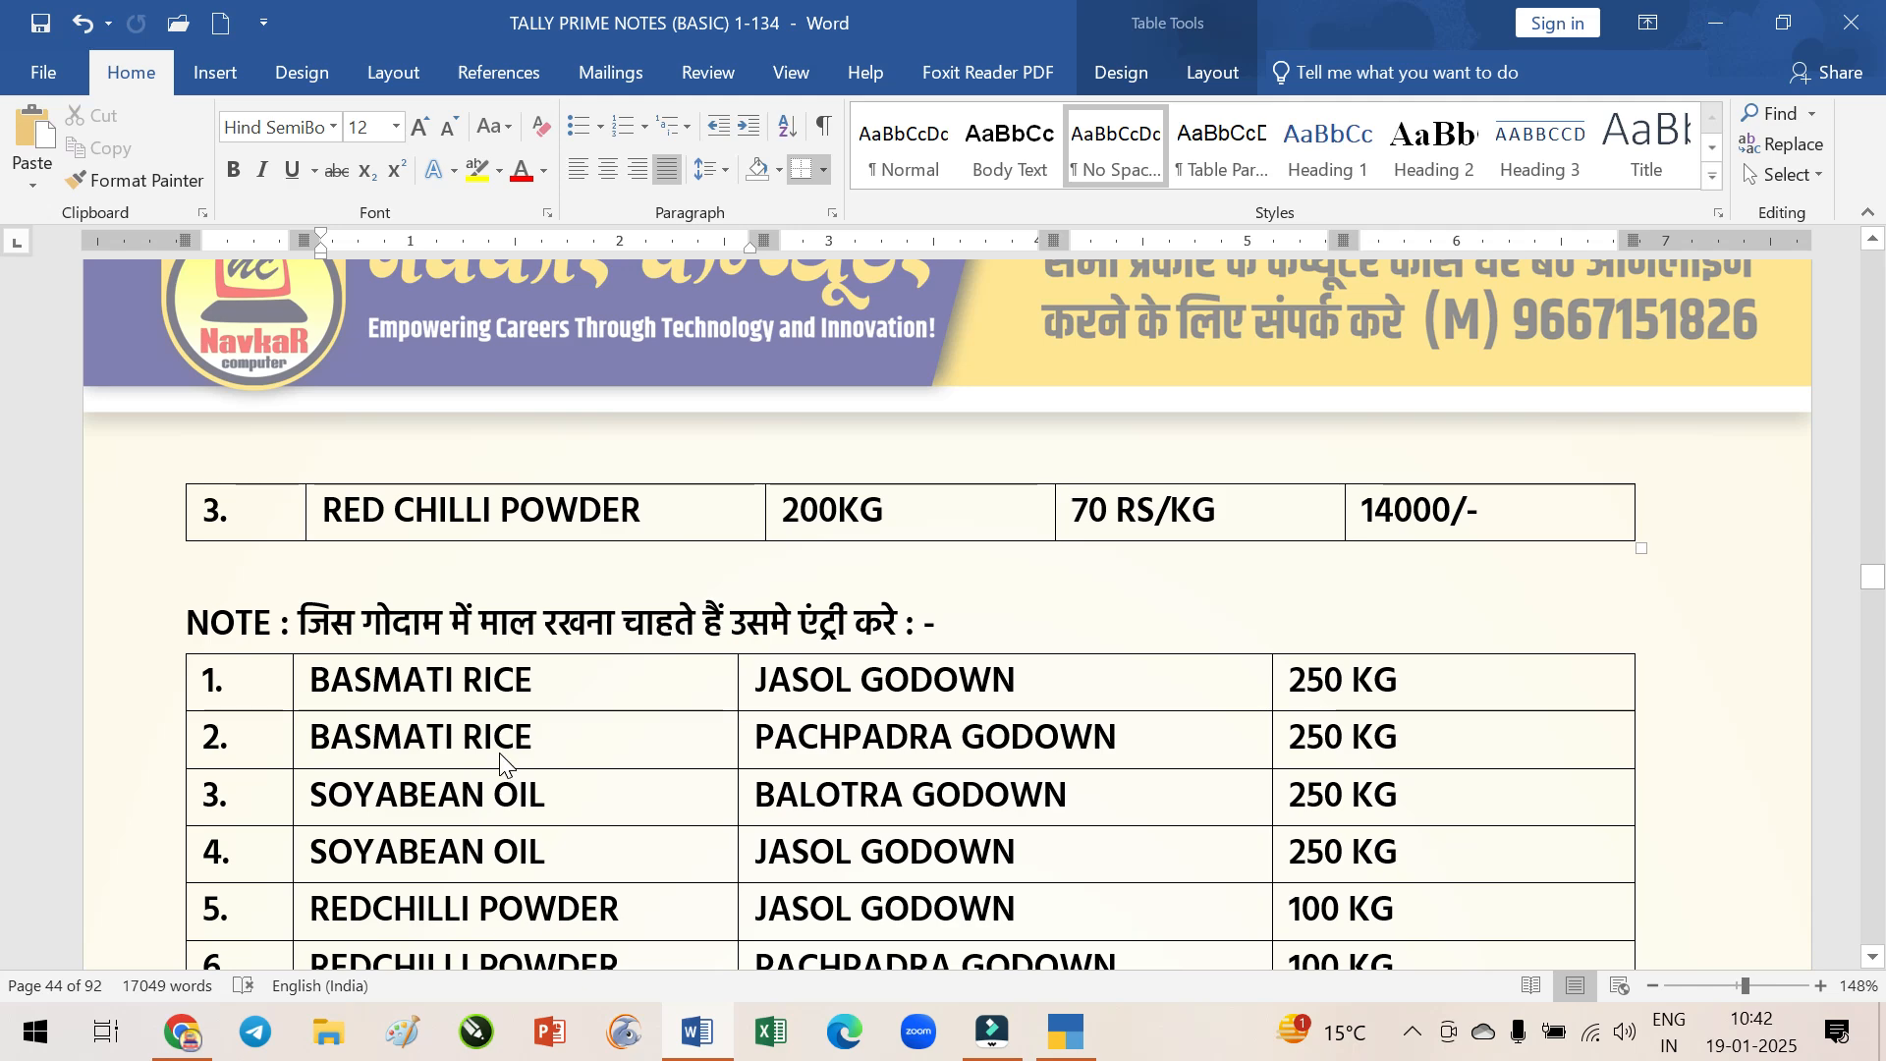
pyautogui.scroll(15, 499, 757)
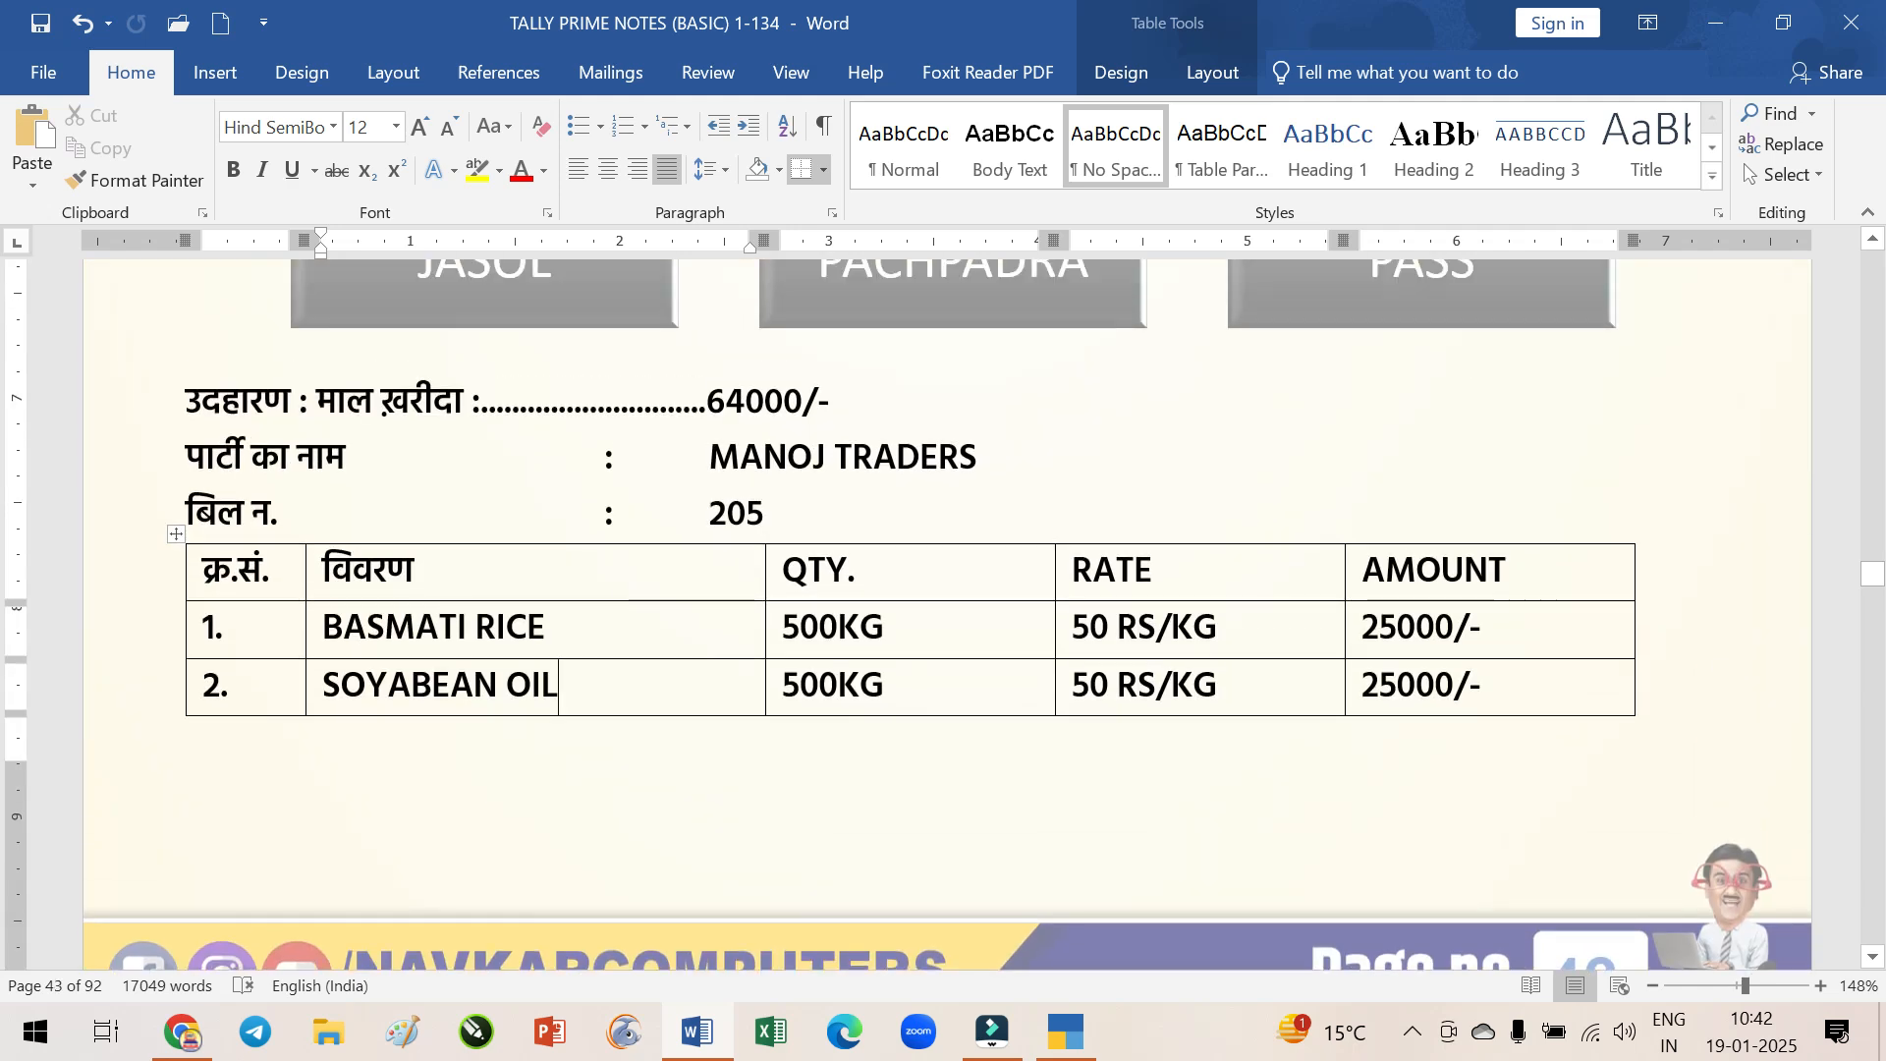
pyautogui.scroll(-8, 462, 892)
pyautogui.scroll(-9, 947, 613)
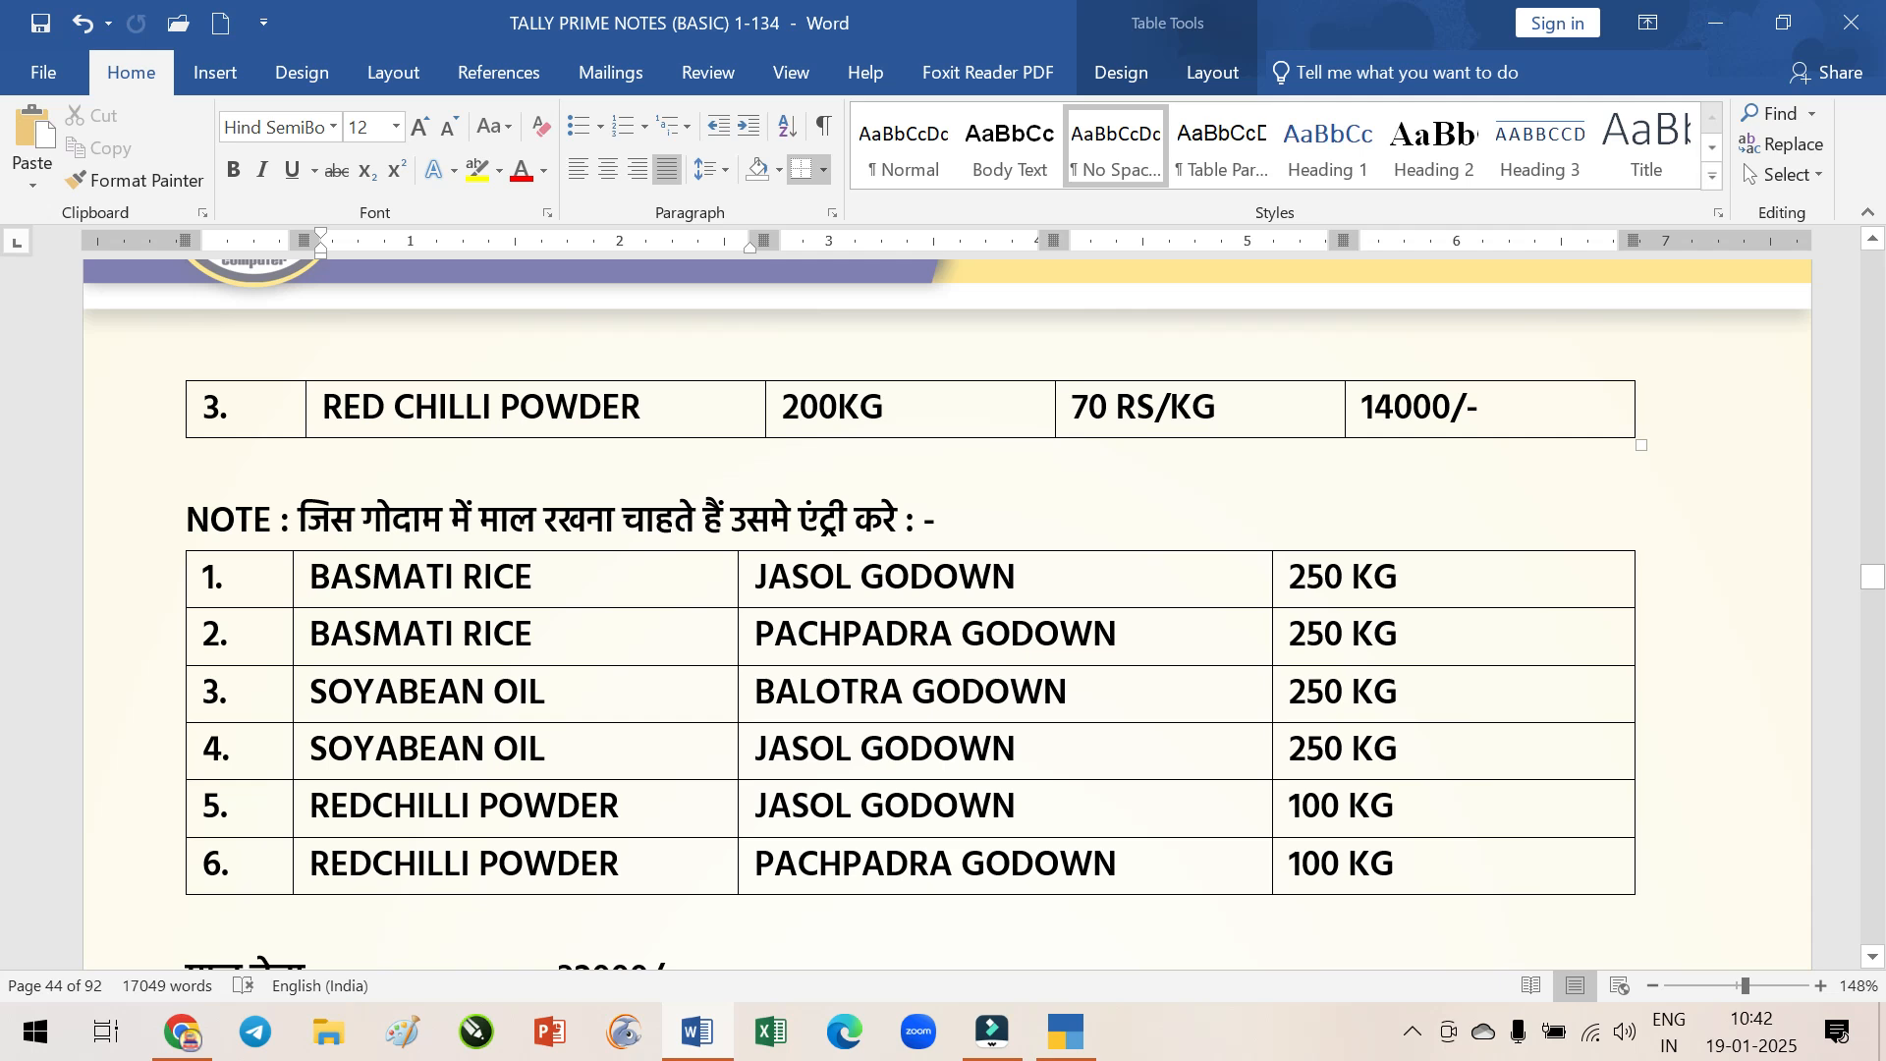
# Review the godown and quantity split for BASMATI RICE, SOYABEAN OIL and REDCHILLI POWDER in the note table against the purchase table
pyautogui.moveTo(302, 574); pyautogui.dragTo(1113, 629)
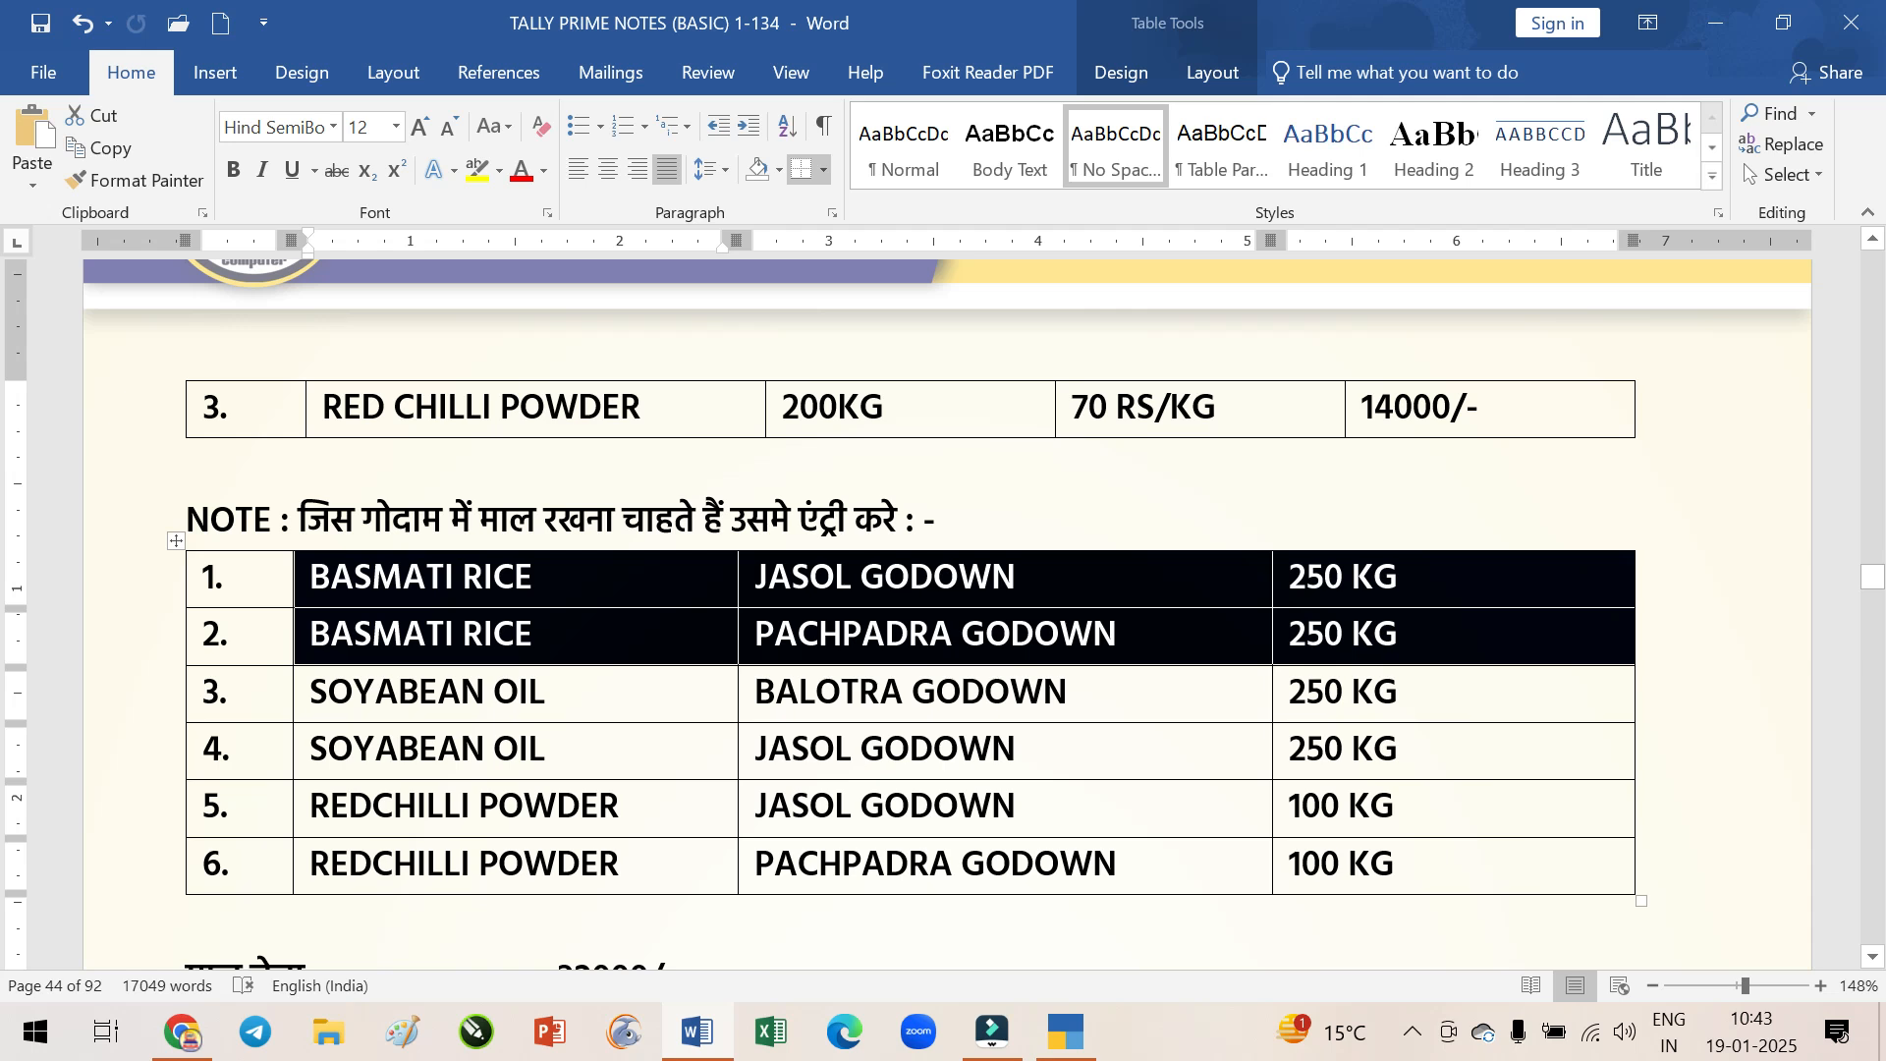
pyautogui.moveTo(312, 691); pyautogui.dragTo(1323, 756)
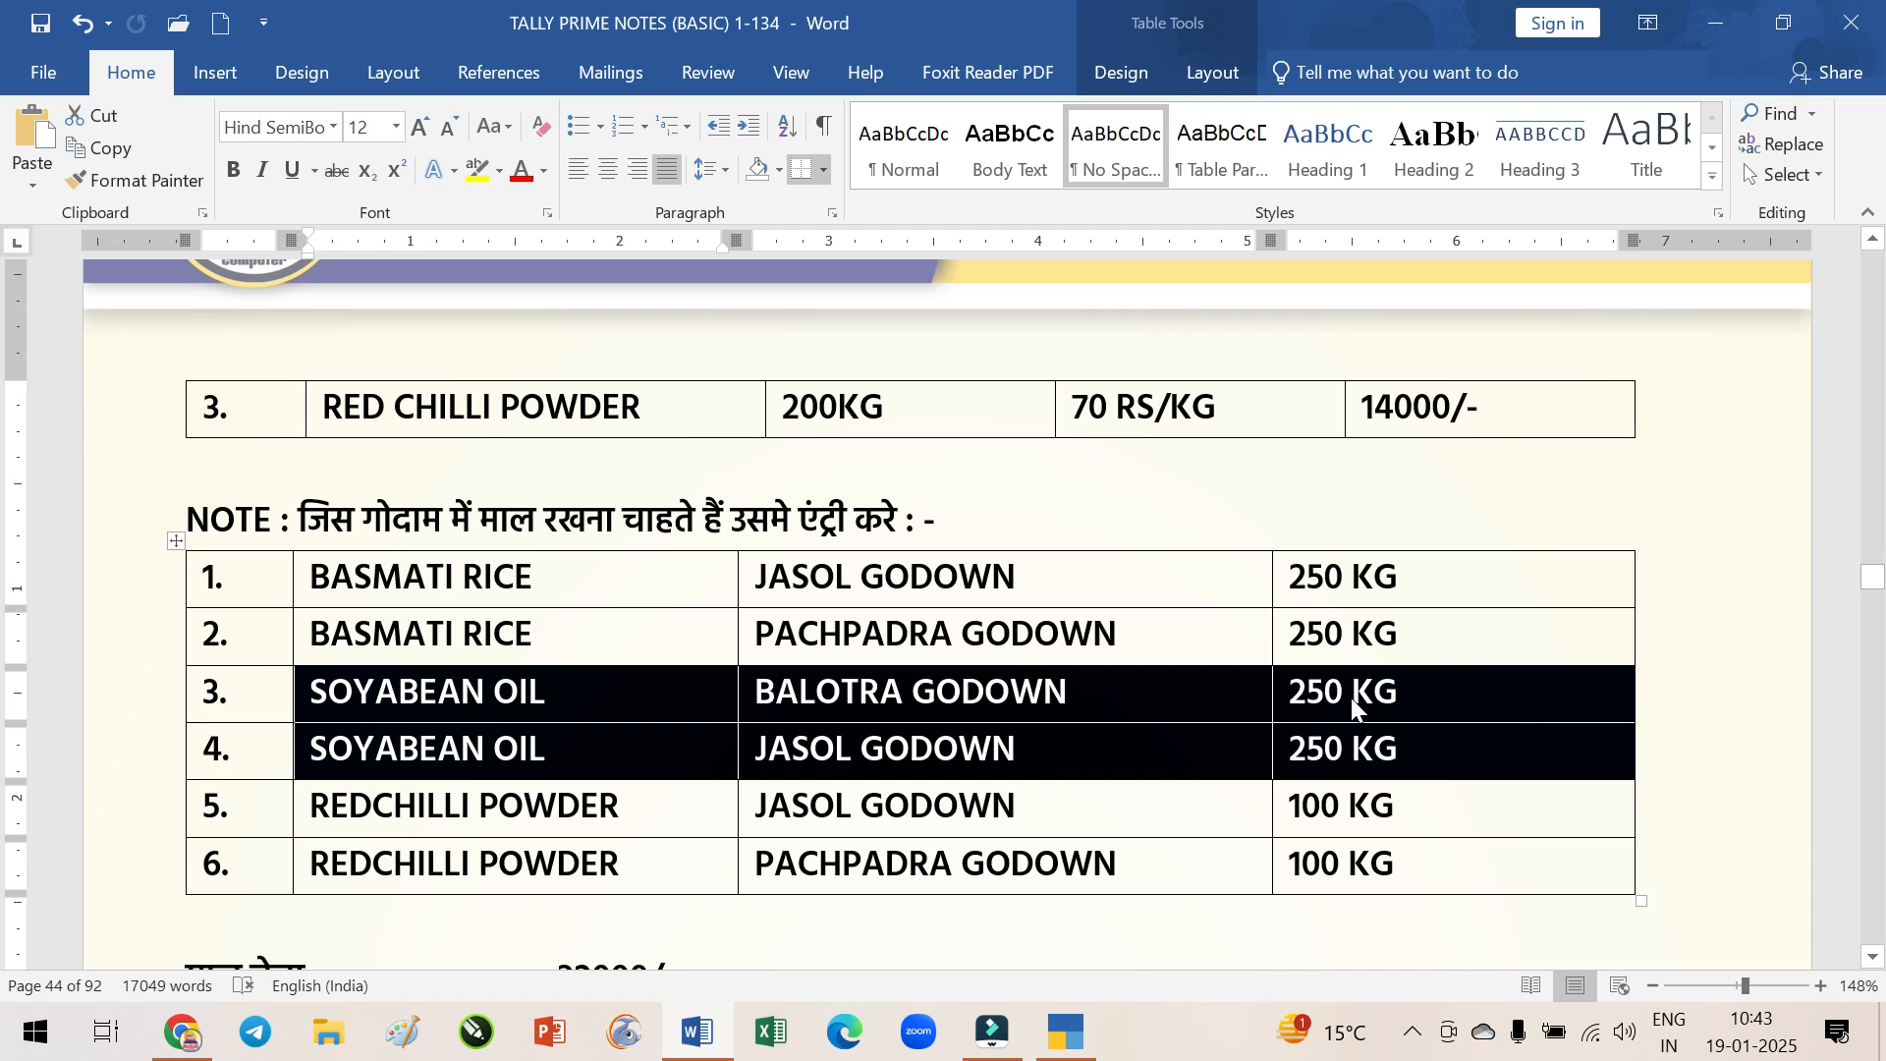
pyautogui.moveTo(472, 813); pyautogui.dragTo(1424, 864)
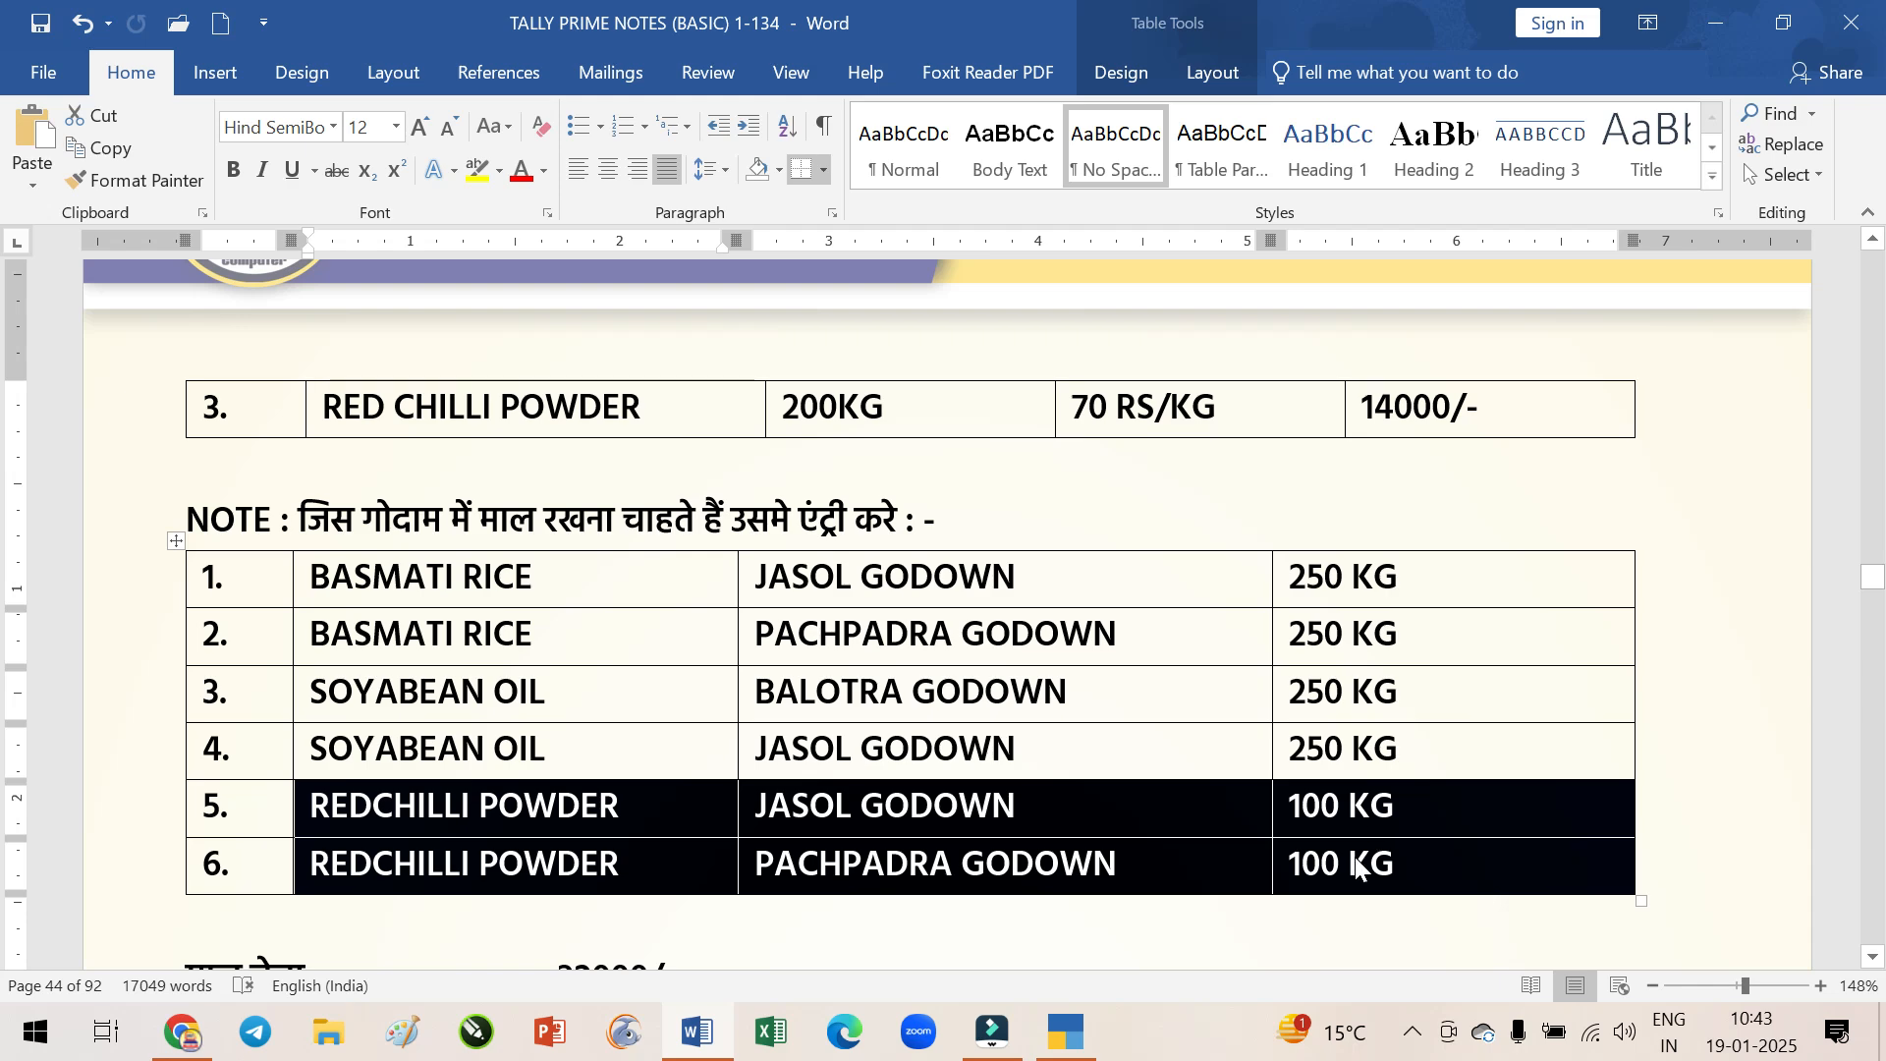
pyautogui.scroll(-2, 812, 835)
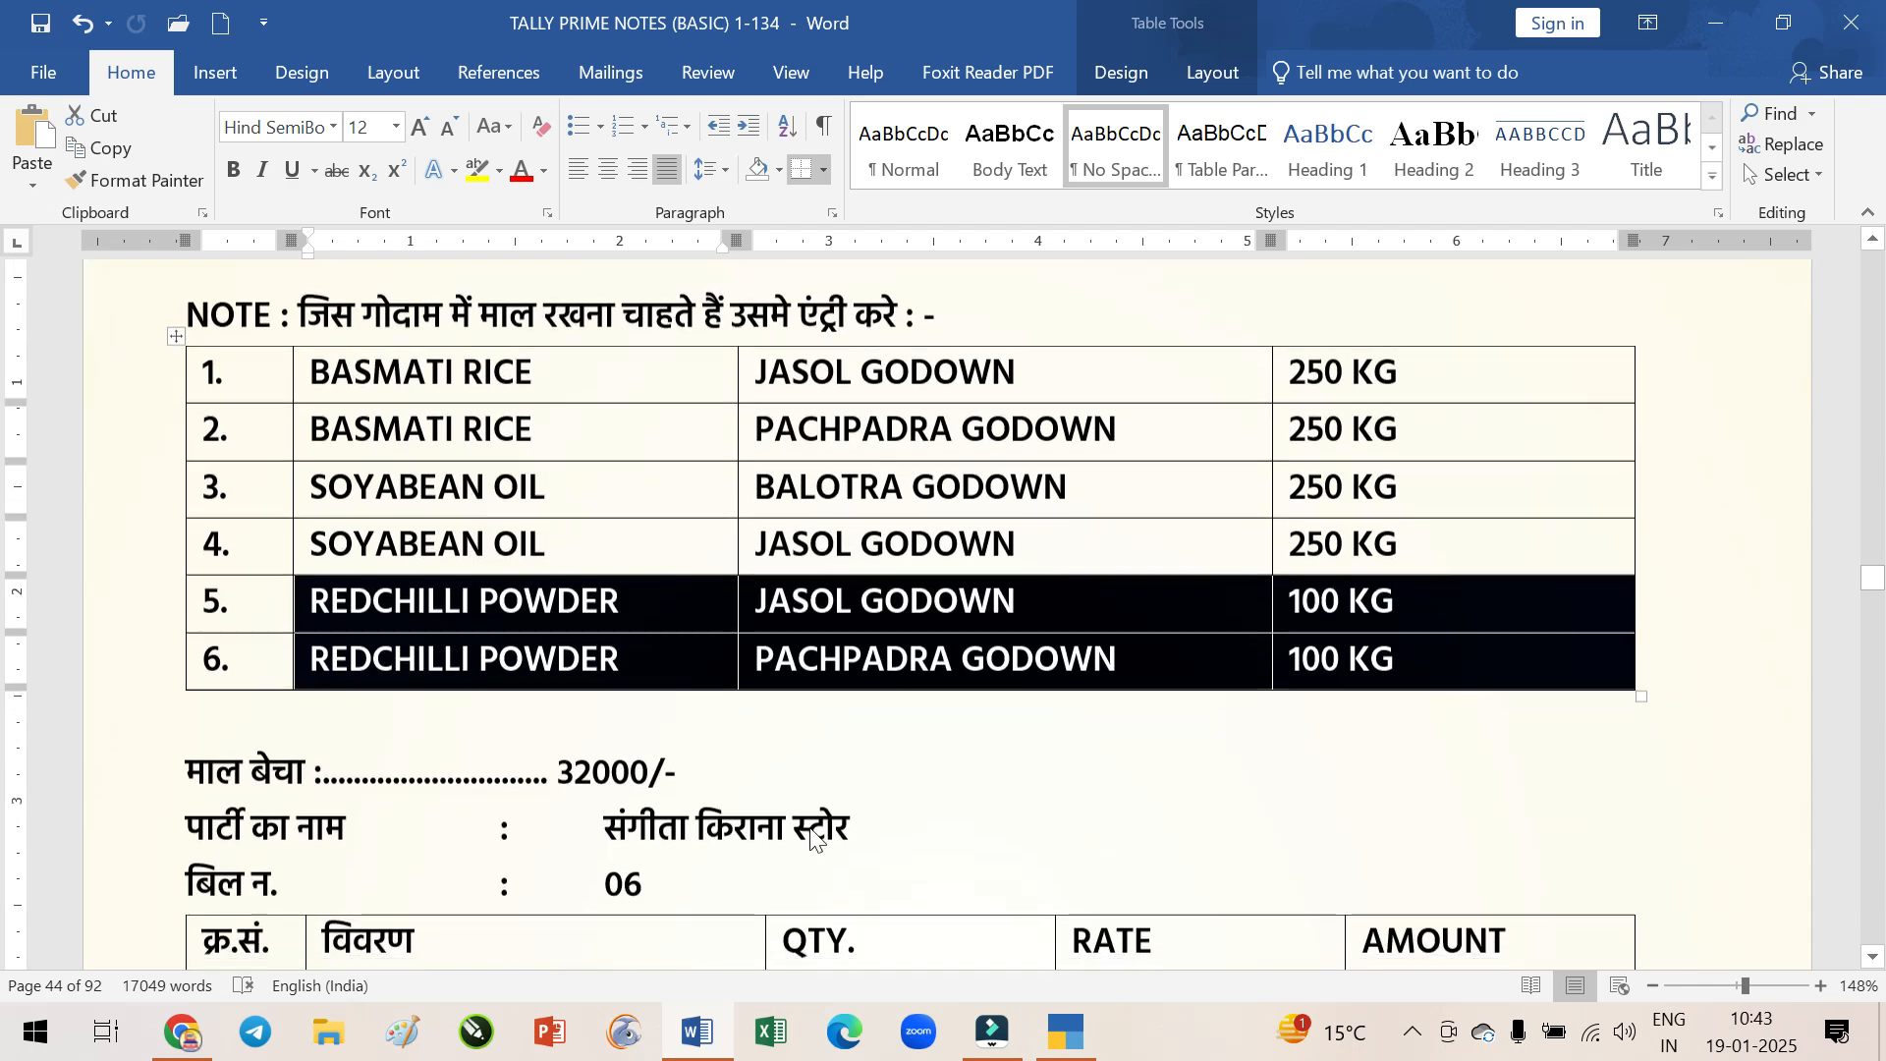
pyautogui.scroll(2, 812, 835)
pyautogui.scroll(10, 809, 854)
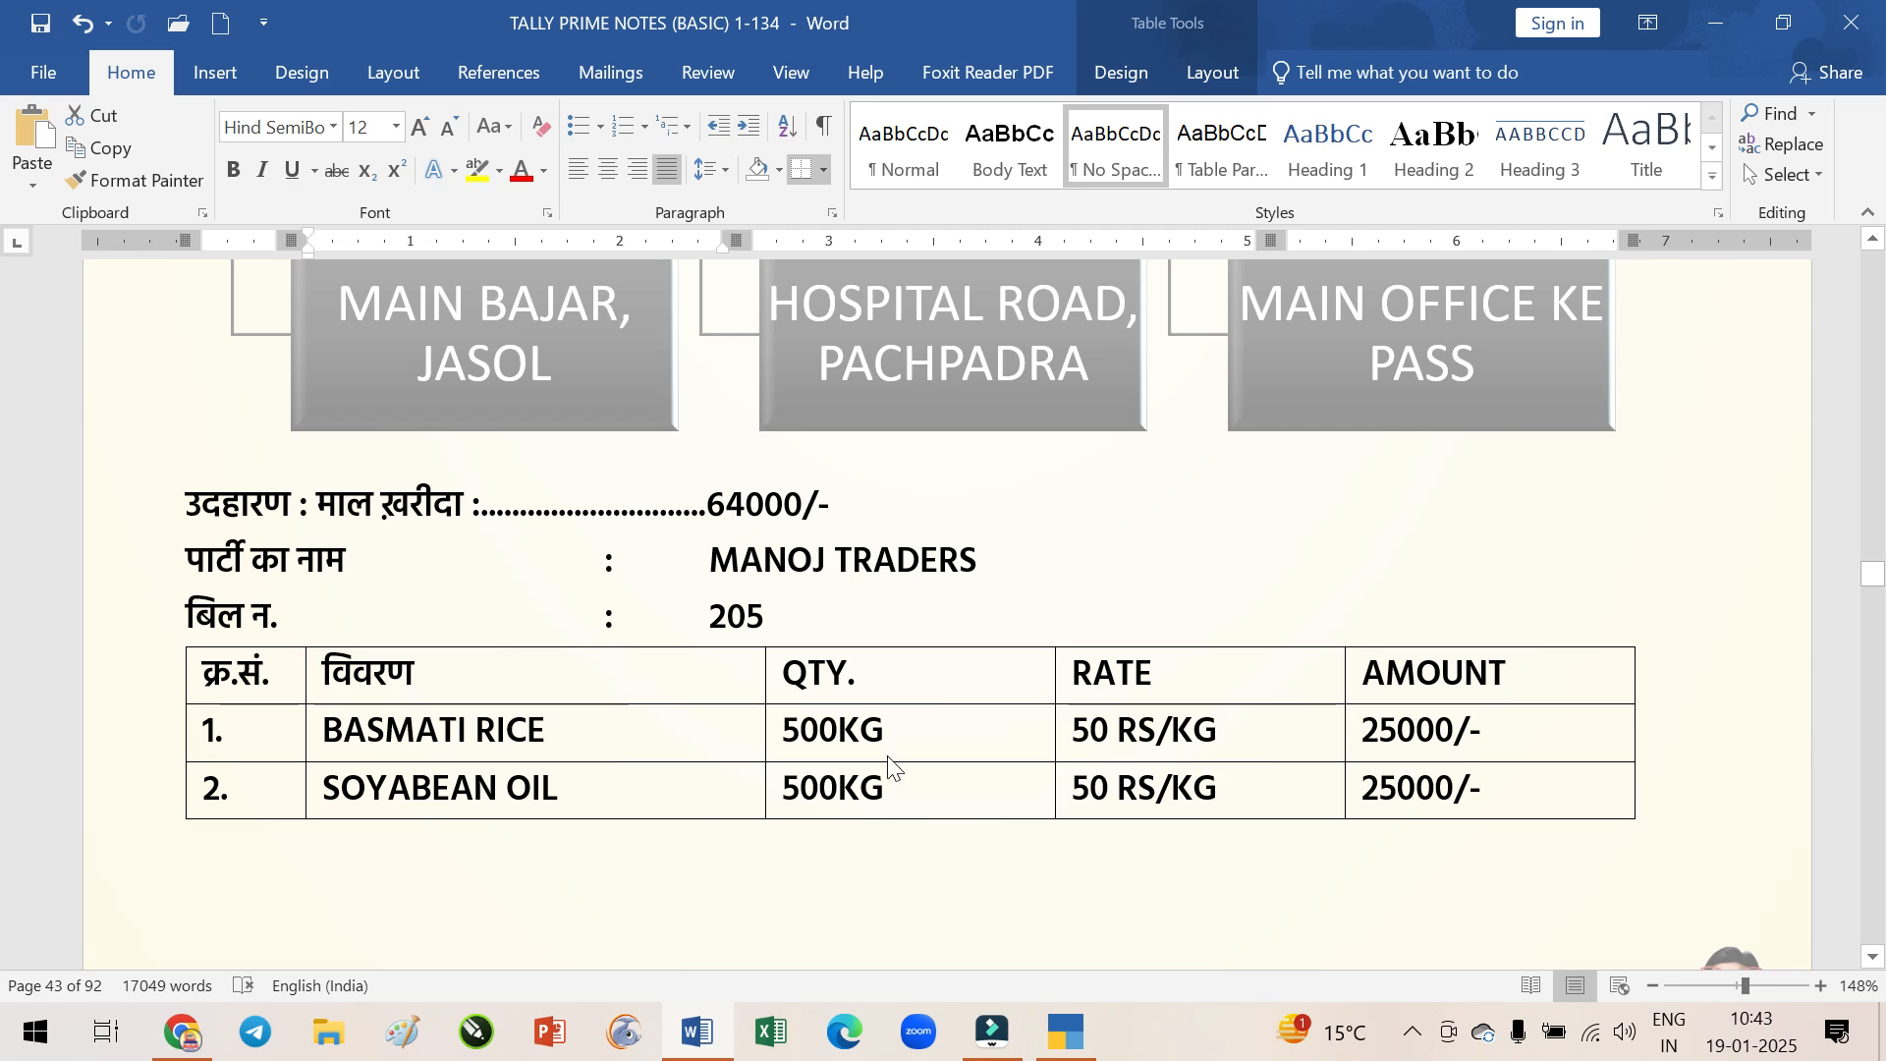
pyautogui.scroll(-3, 886, 770)
pyautogui.scroll(-7, 884, 760)
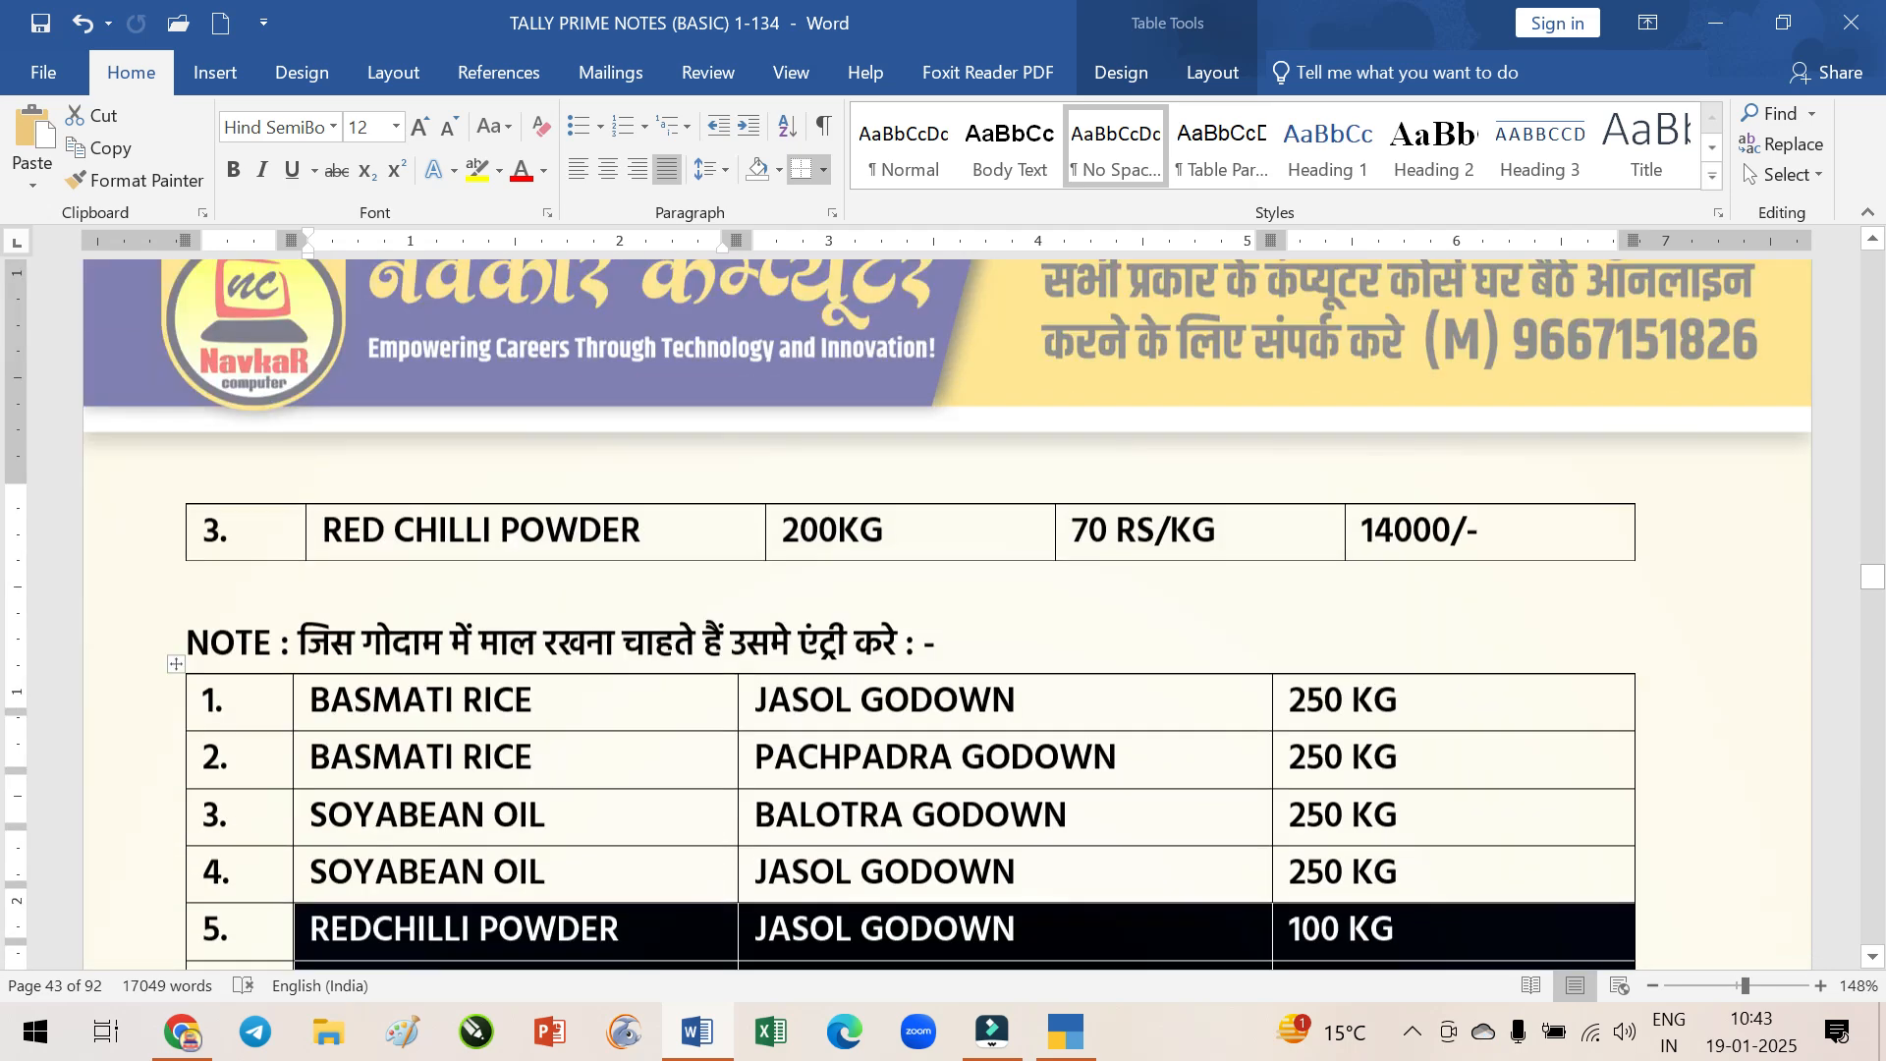
pyautogui.click(830, 624)
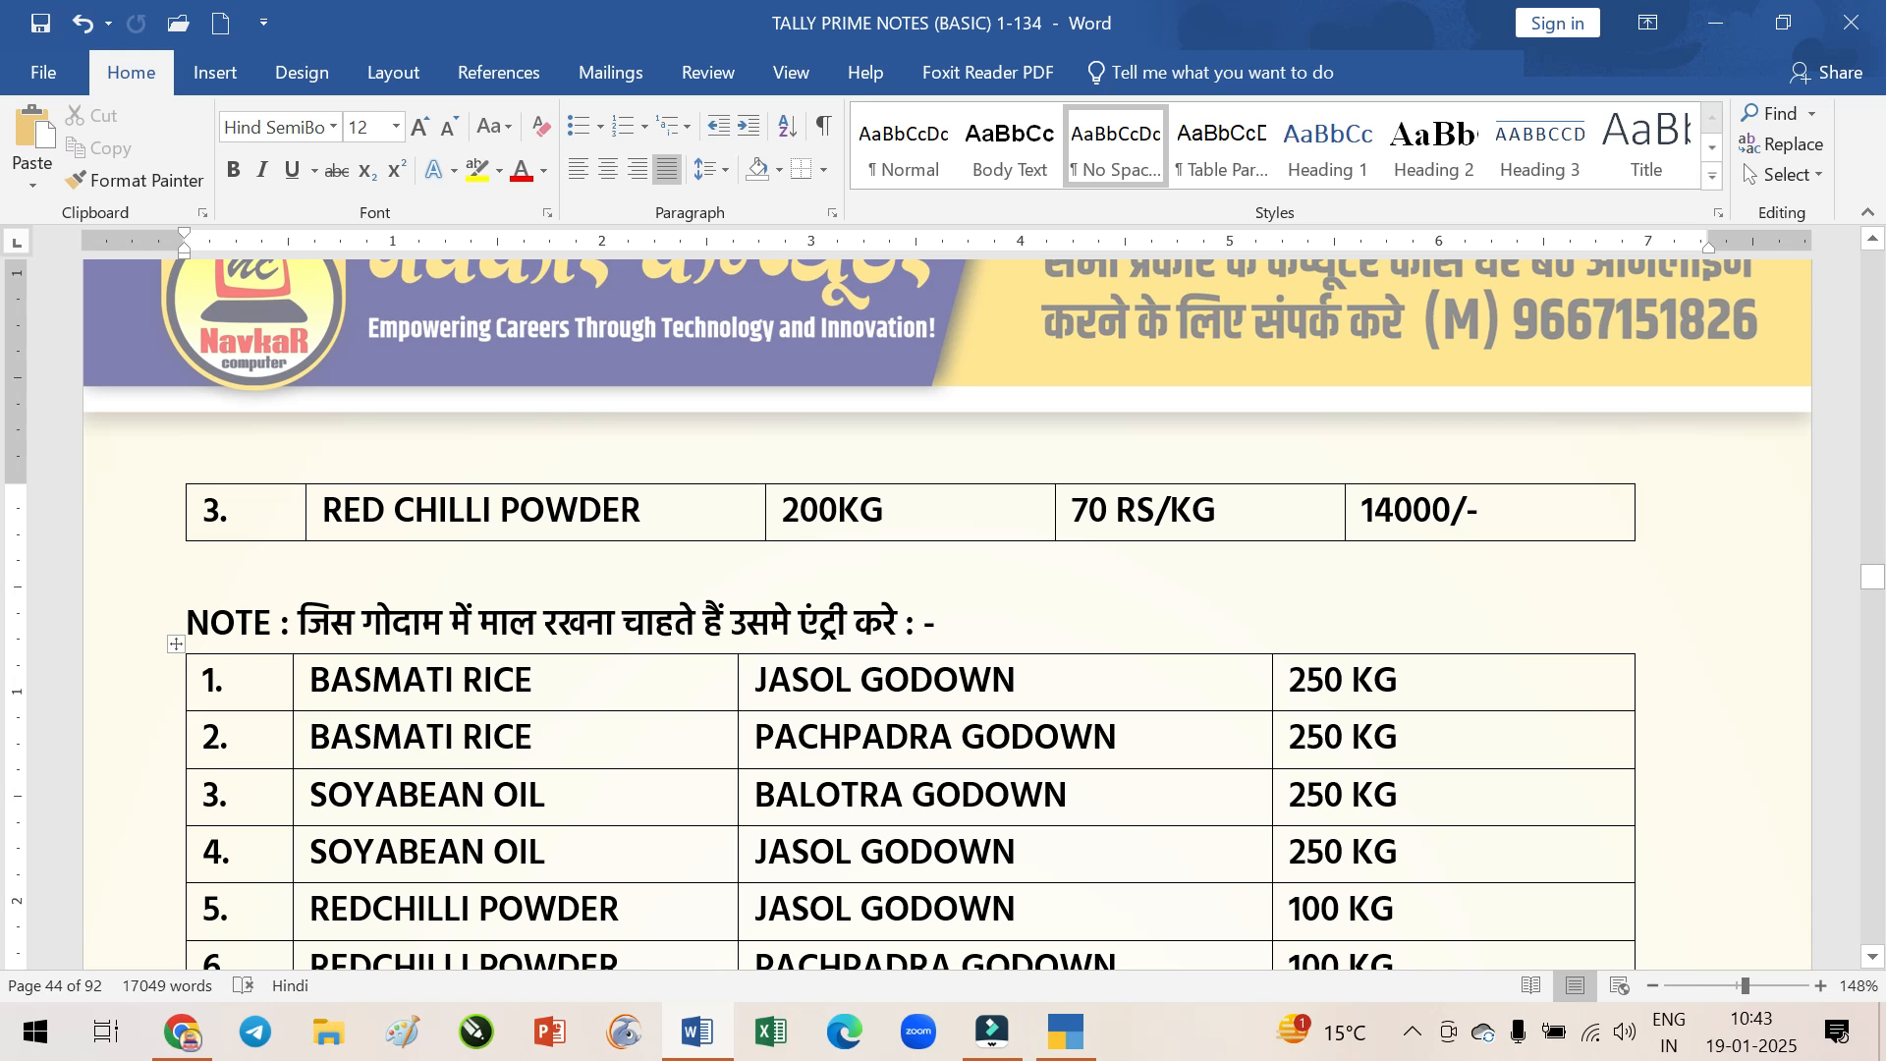
# Switch to TallyPrime and start a Purchase voucher with the voucher class Not Applicable
pyautogui.click(1062, 1047)
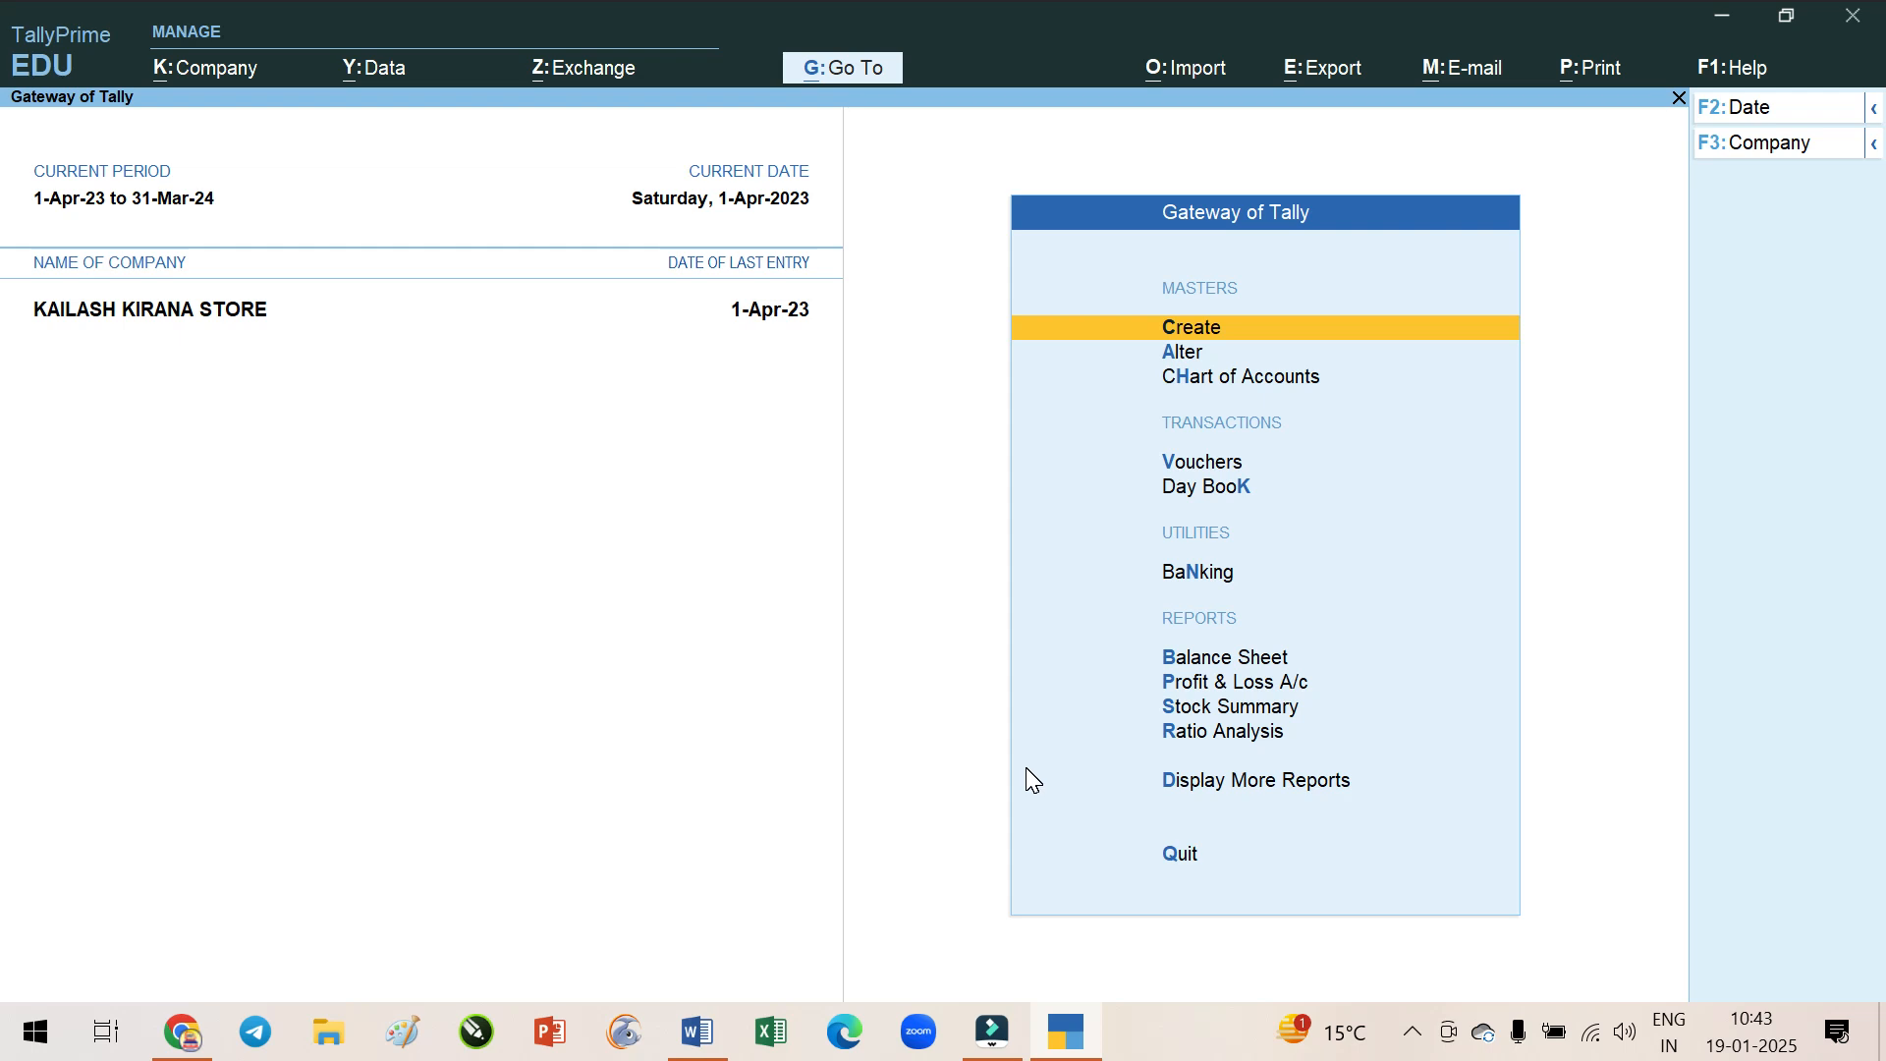
pyautogui.press('Down')
pyautogui.press('Down')
pyautogui.press('Down')
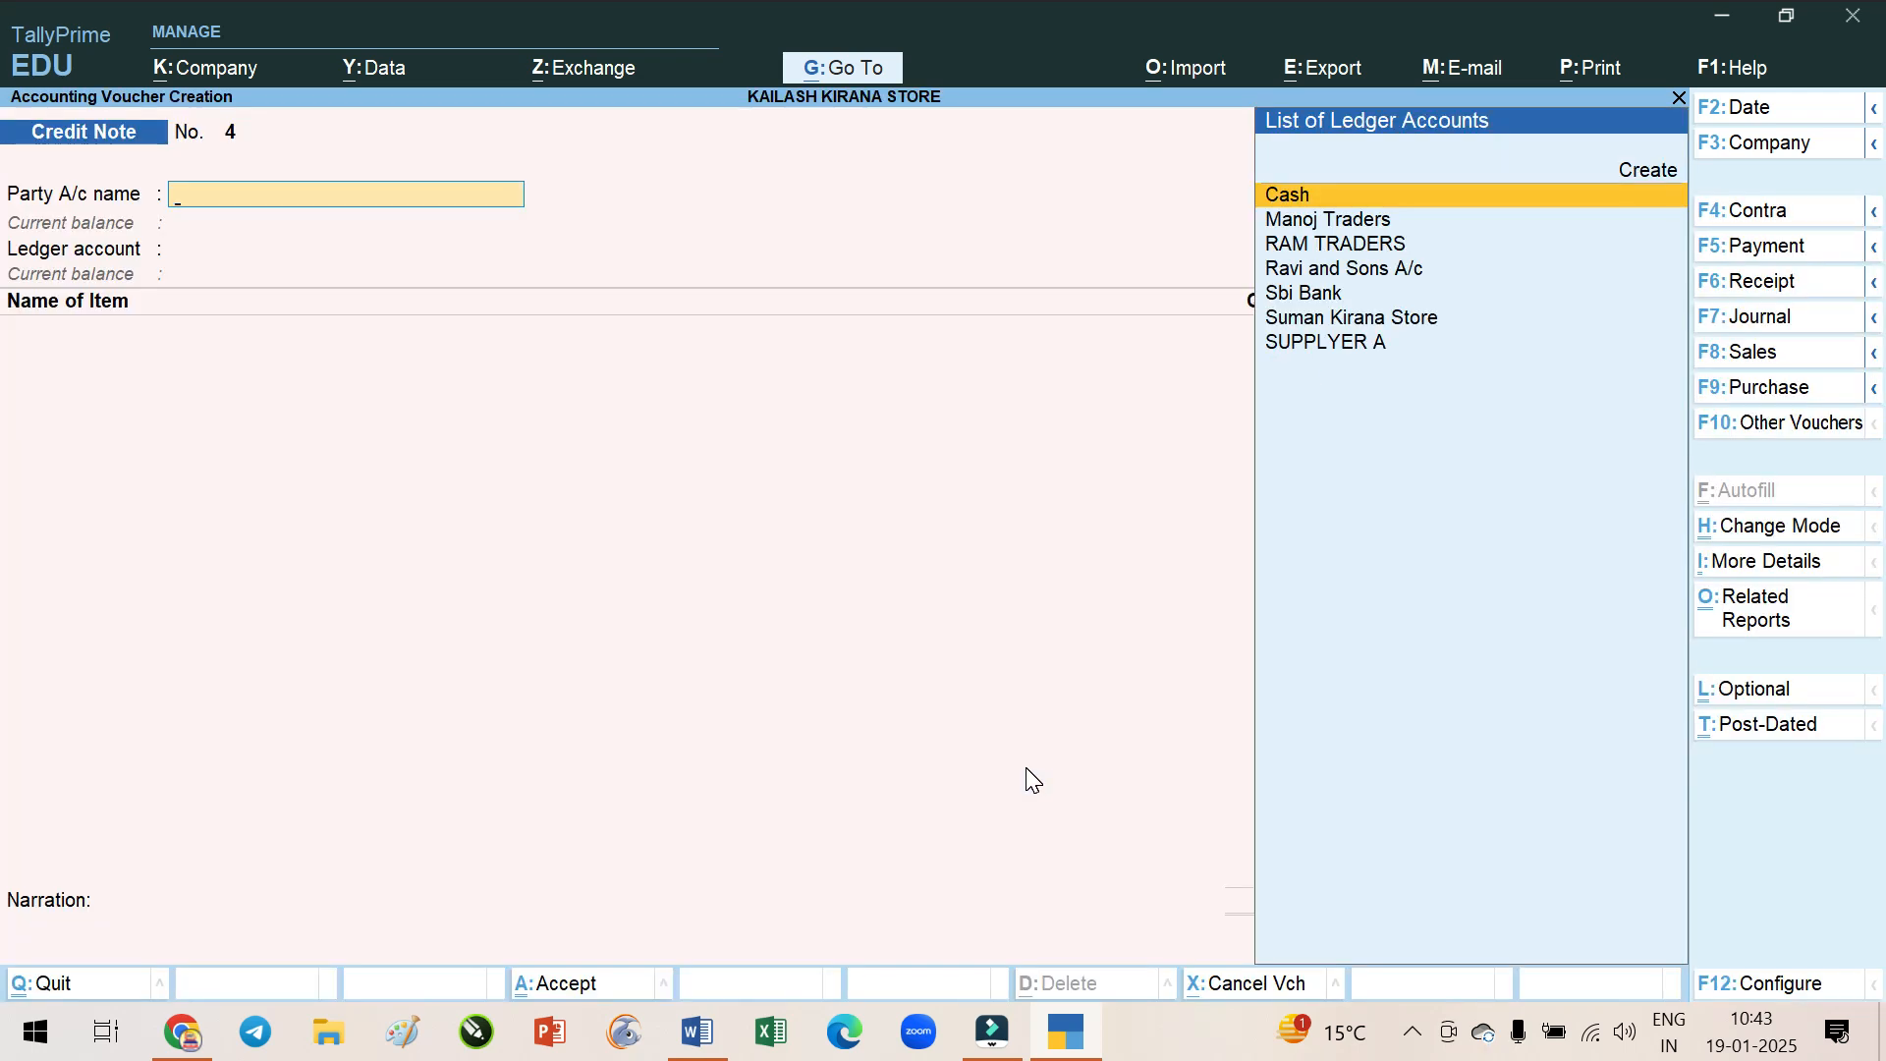
pyautogui.press('F9')
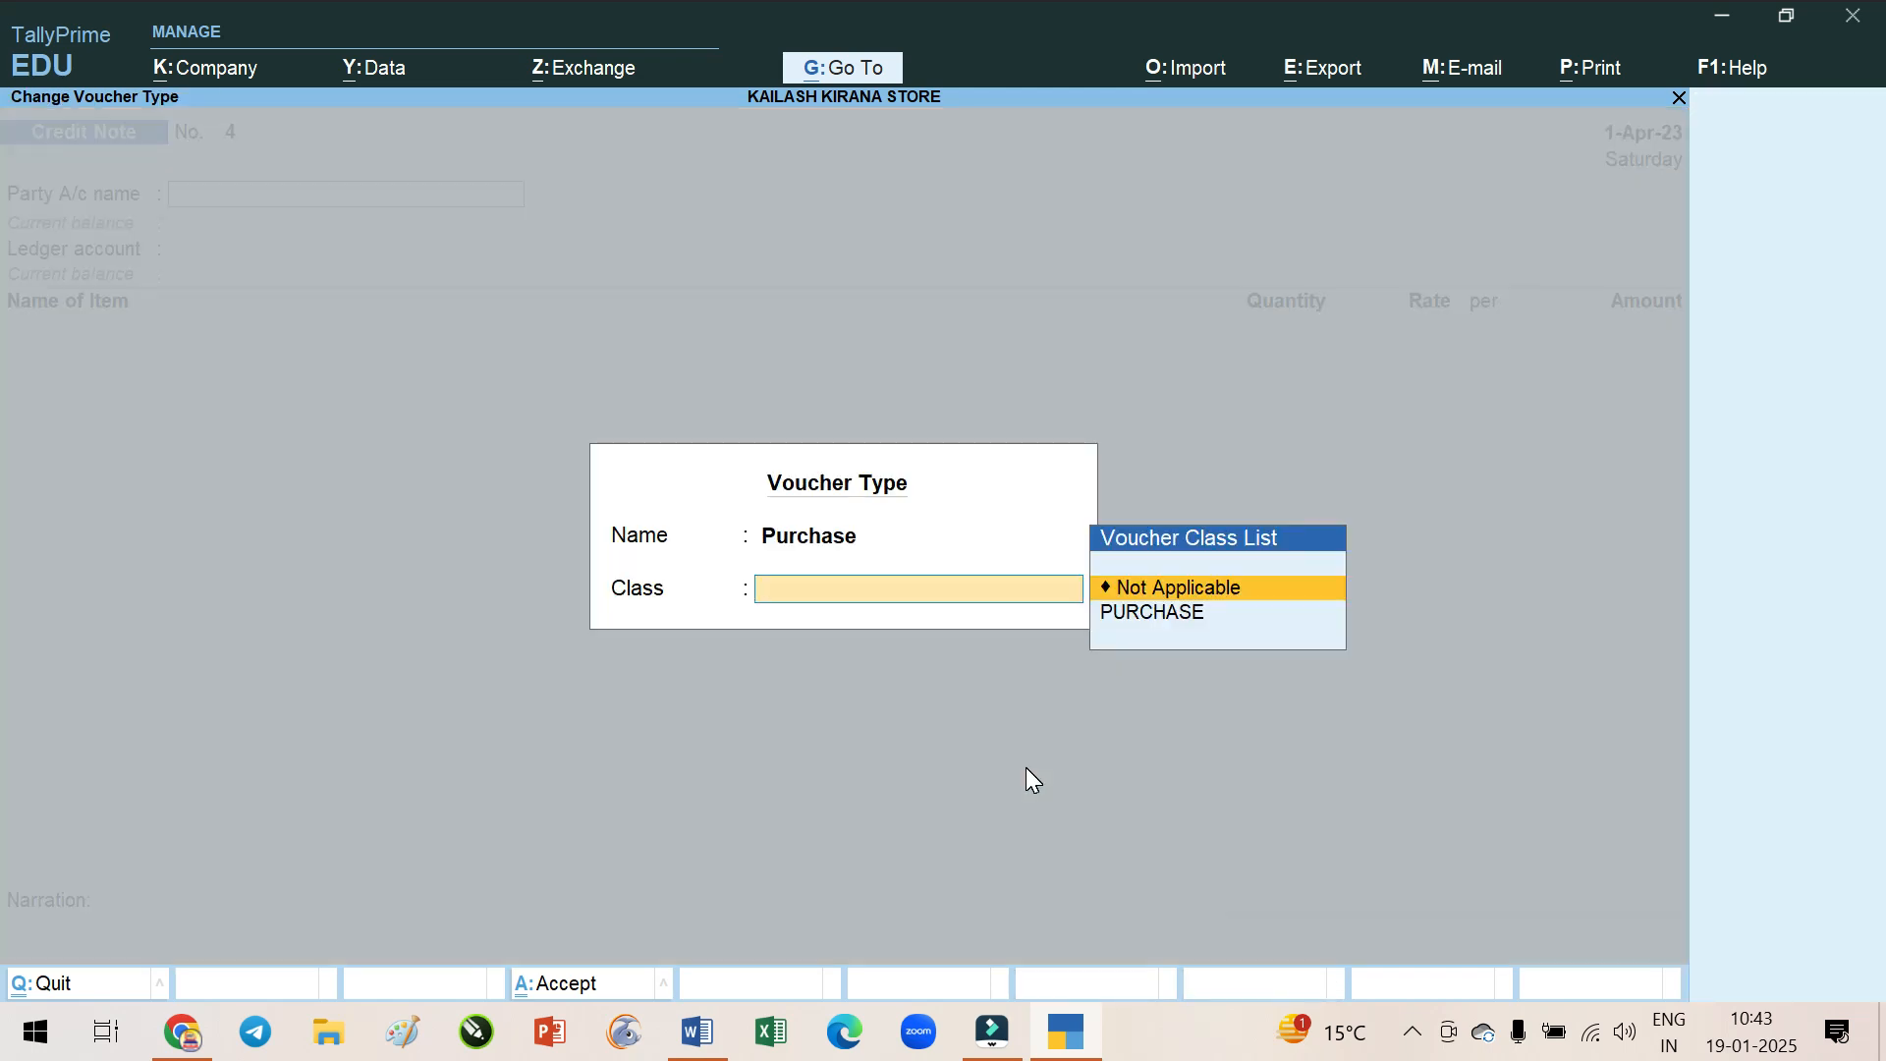
pyautogui.press('Return')
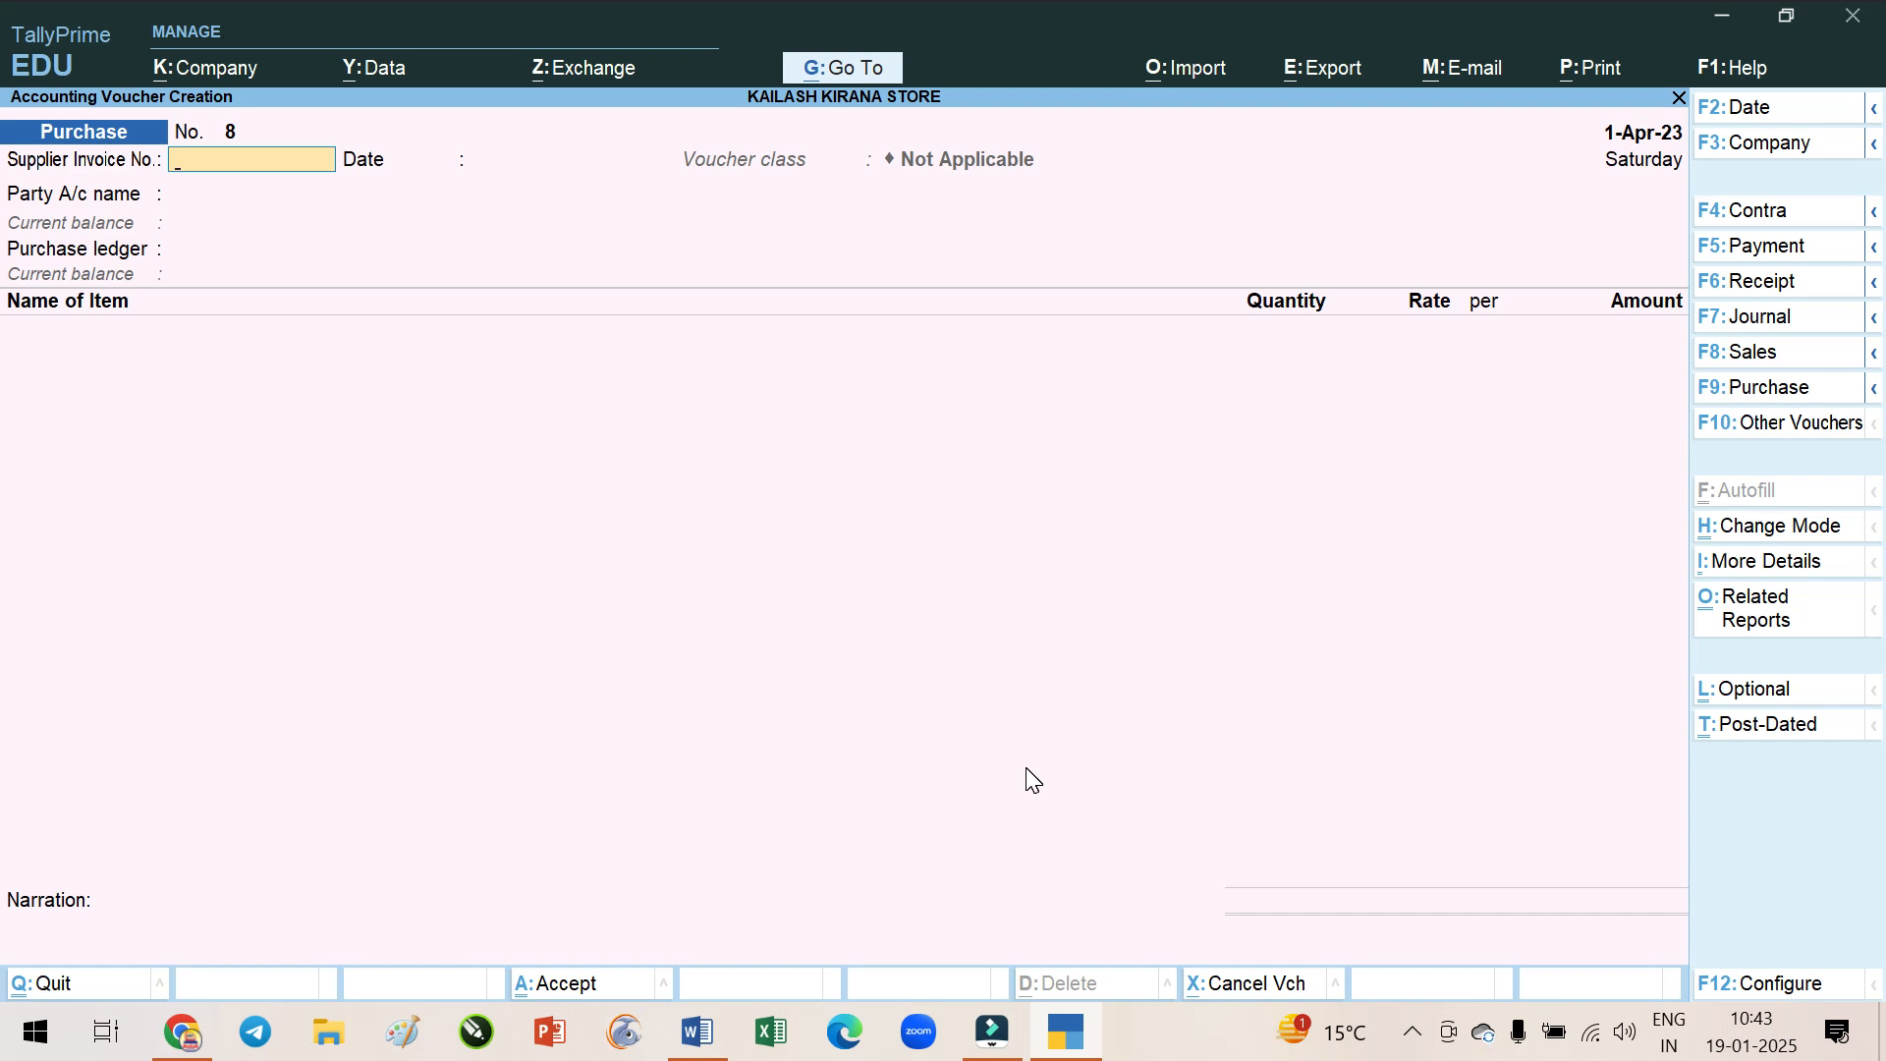
# Check the bill number in the Word notes, enter 205 as the voucher's supplier invoice number and accept the date 1-Apr-23
pyautogui.click(1053, 1052)
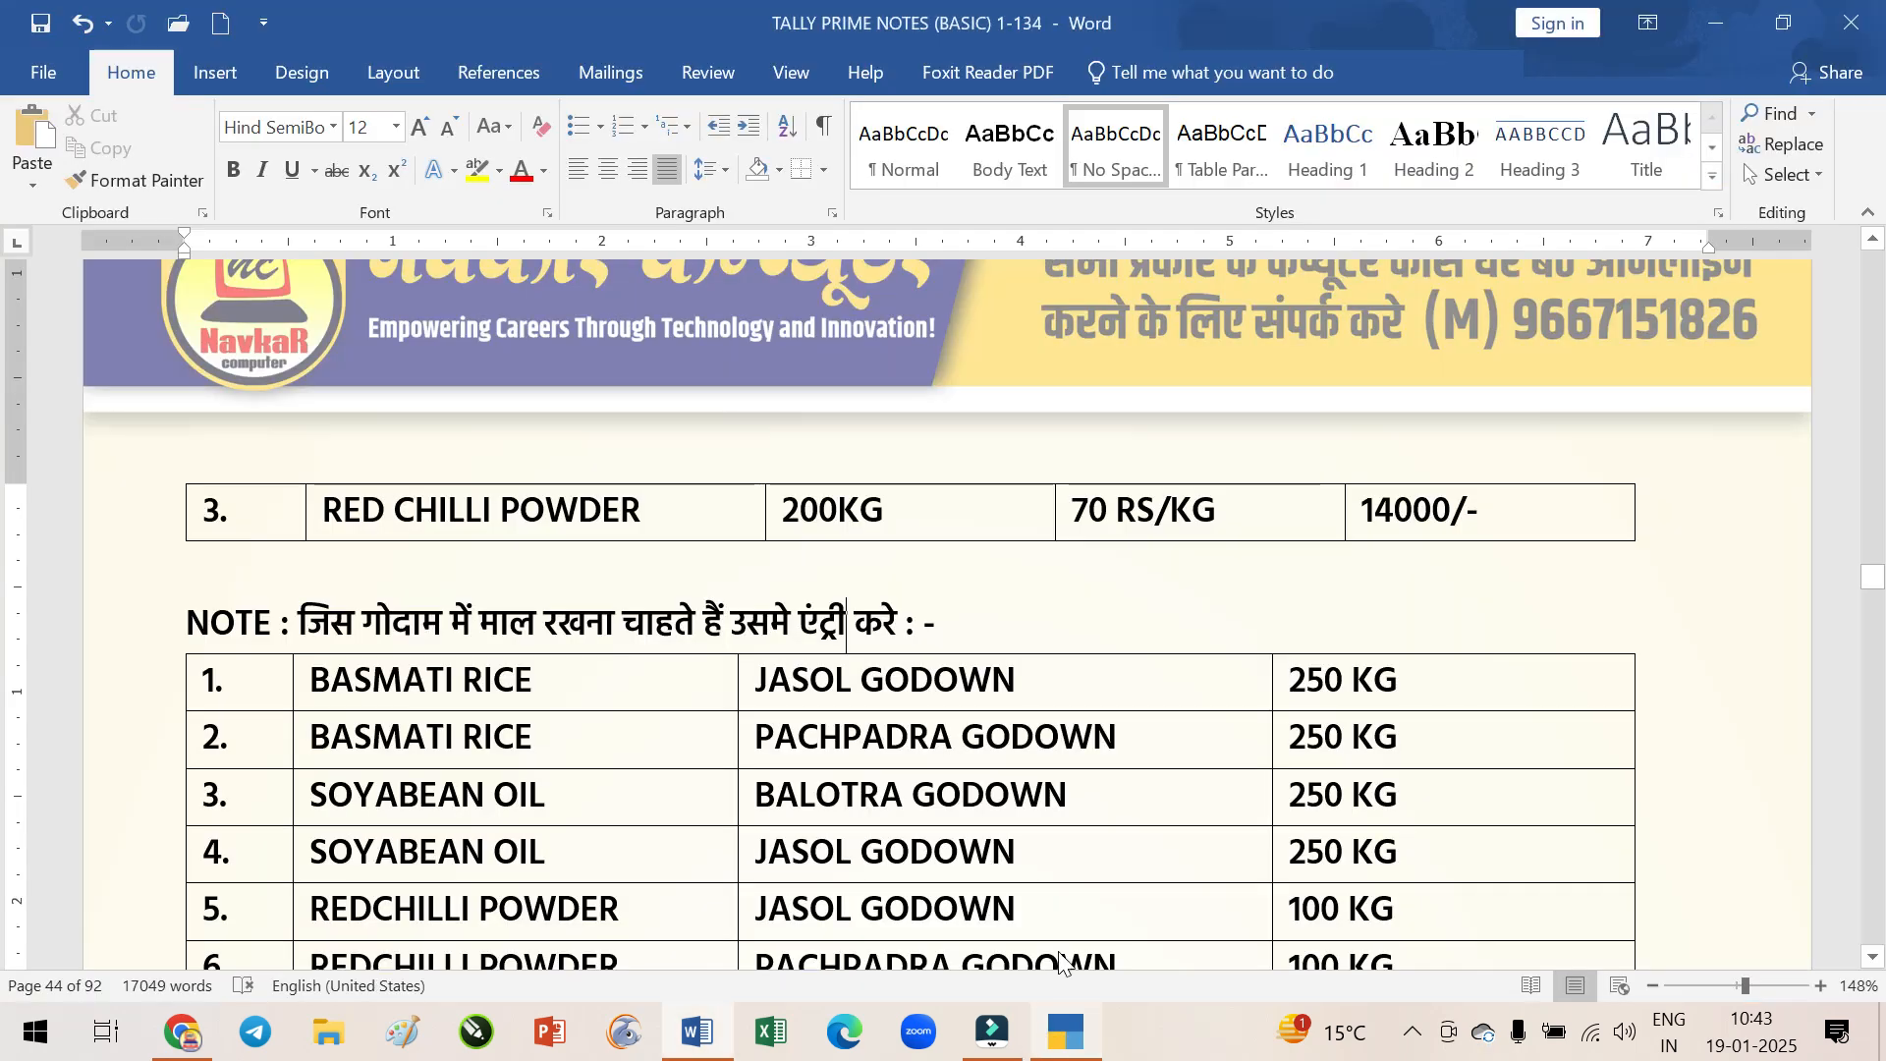
pyautogui.scroll(6, 1020, 816)
pyautogui.scroll(5, 1020, 816)
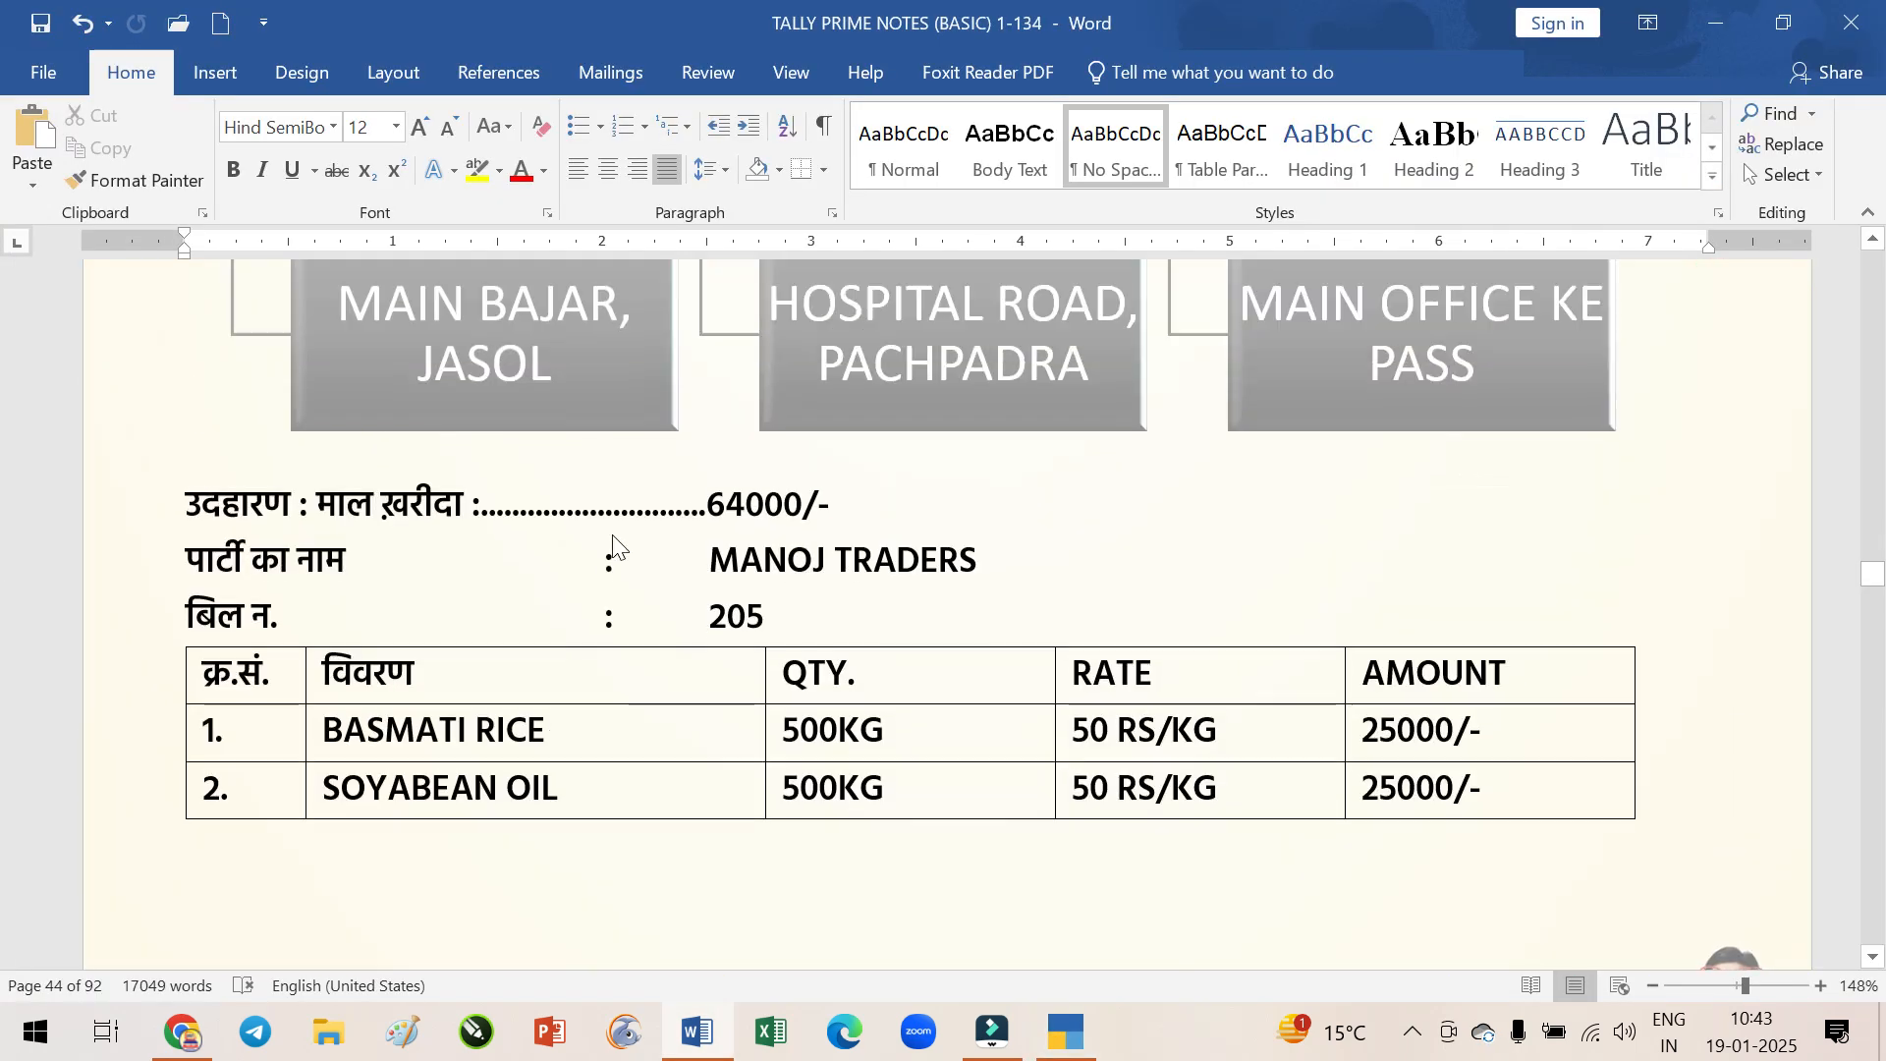
pyautogui.moveTo(728, 720); pyautogui.dragTo(763, 720)
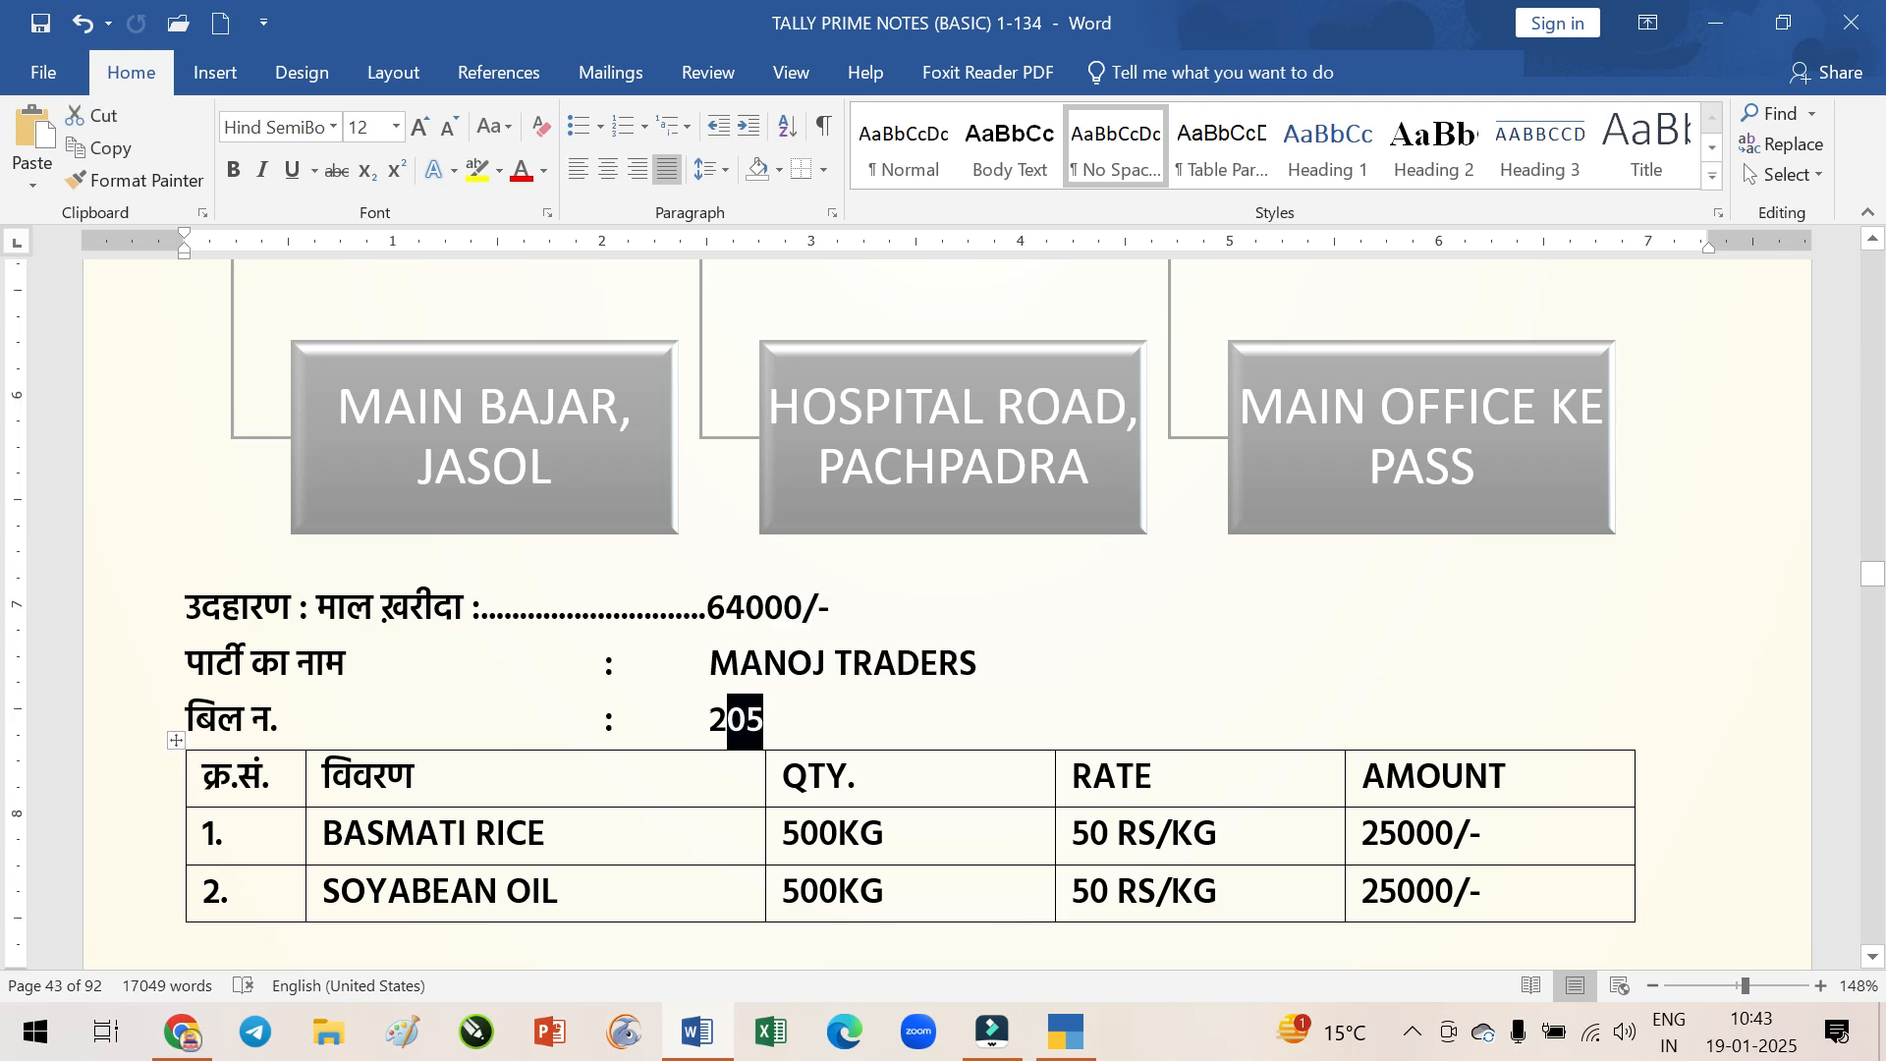
pyautogui.click(1069, 1036)
pyautogui.write('205')
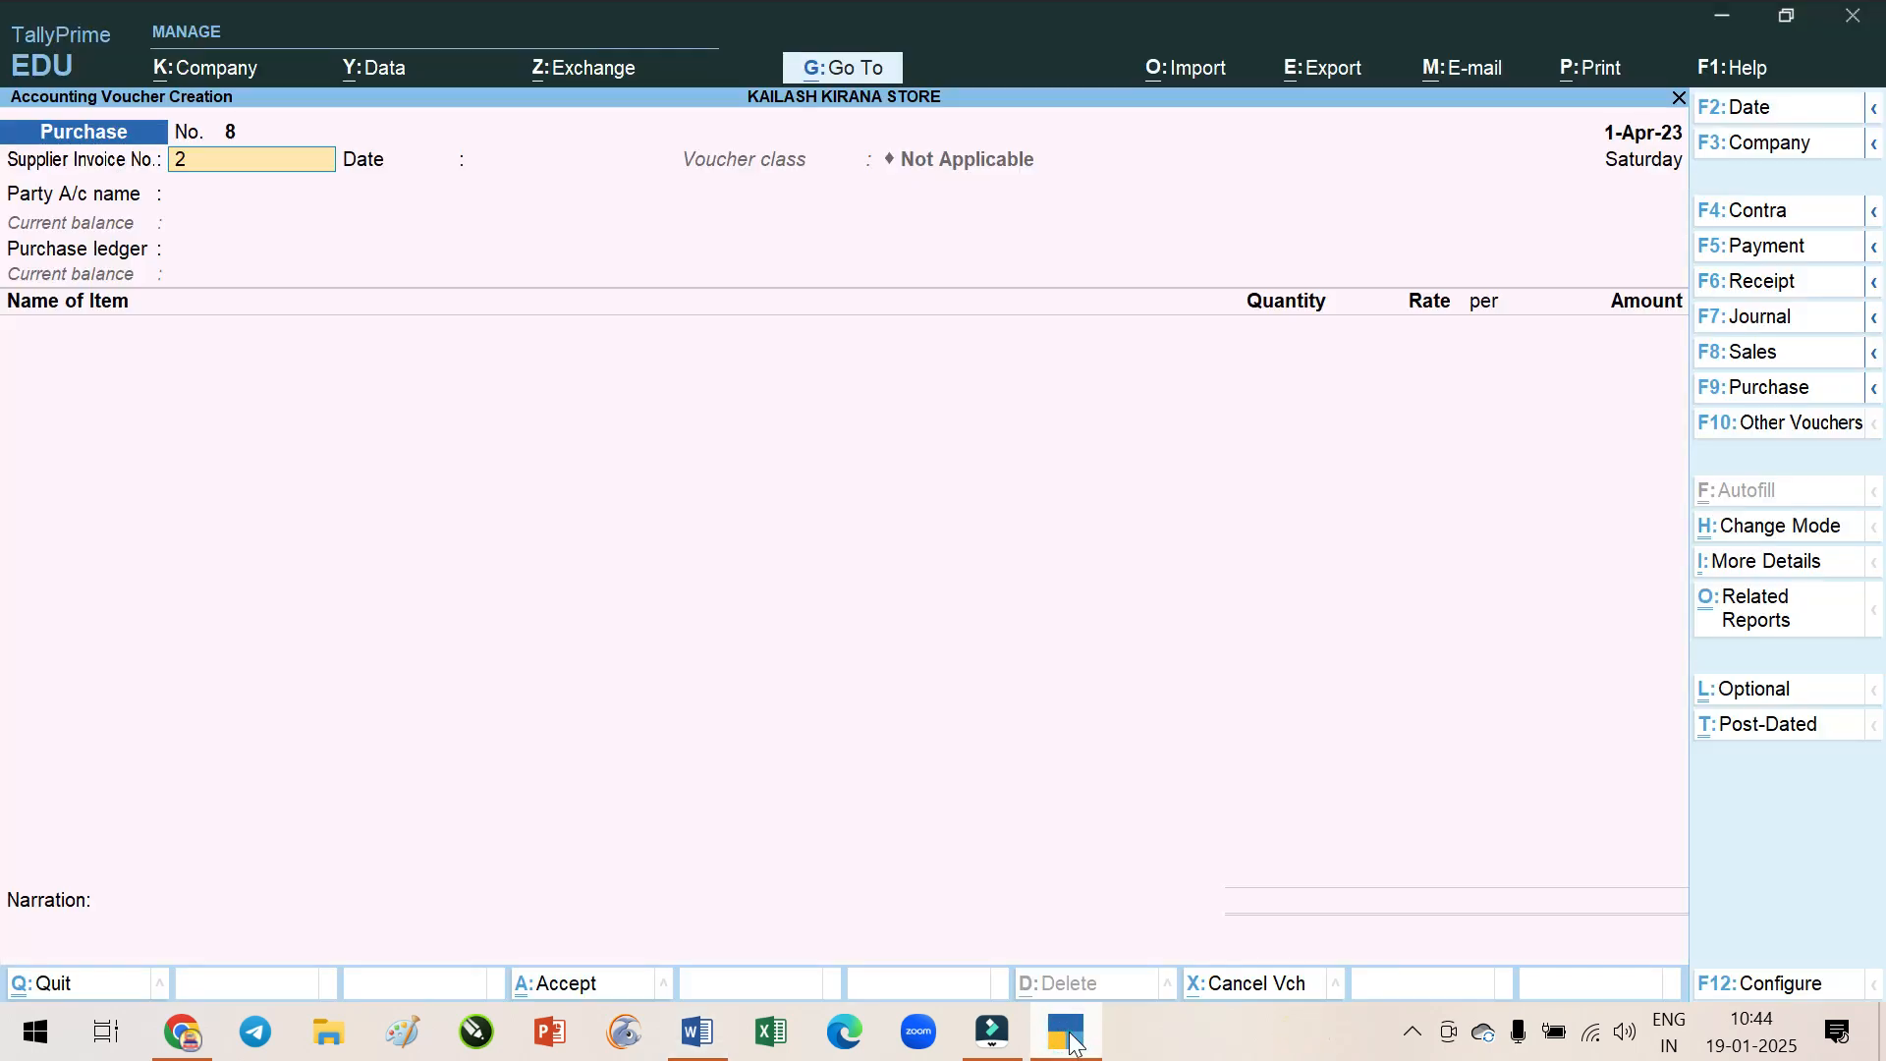
pyautogui.press('Return')
pyautogui.press('Return')
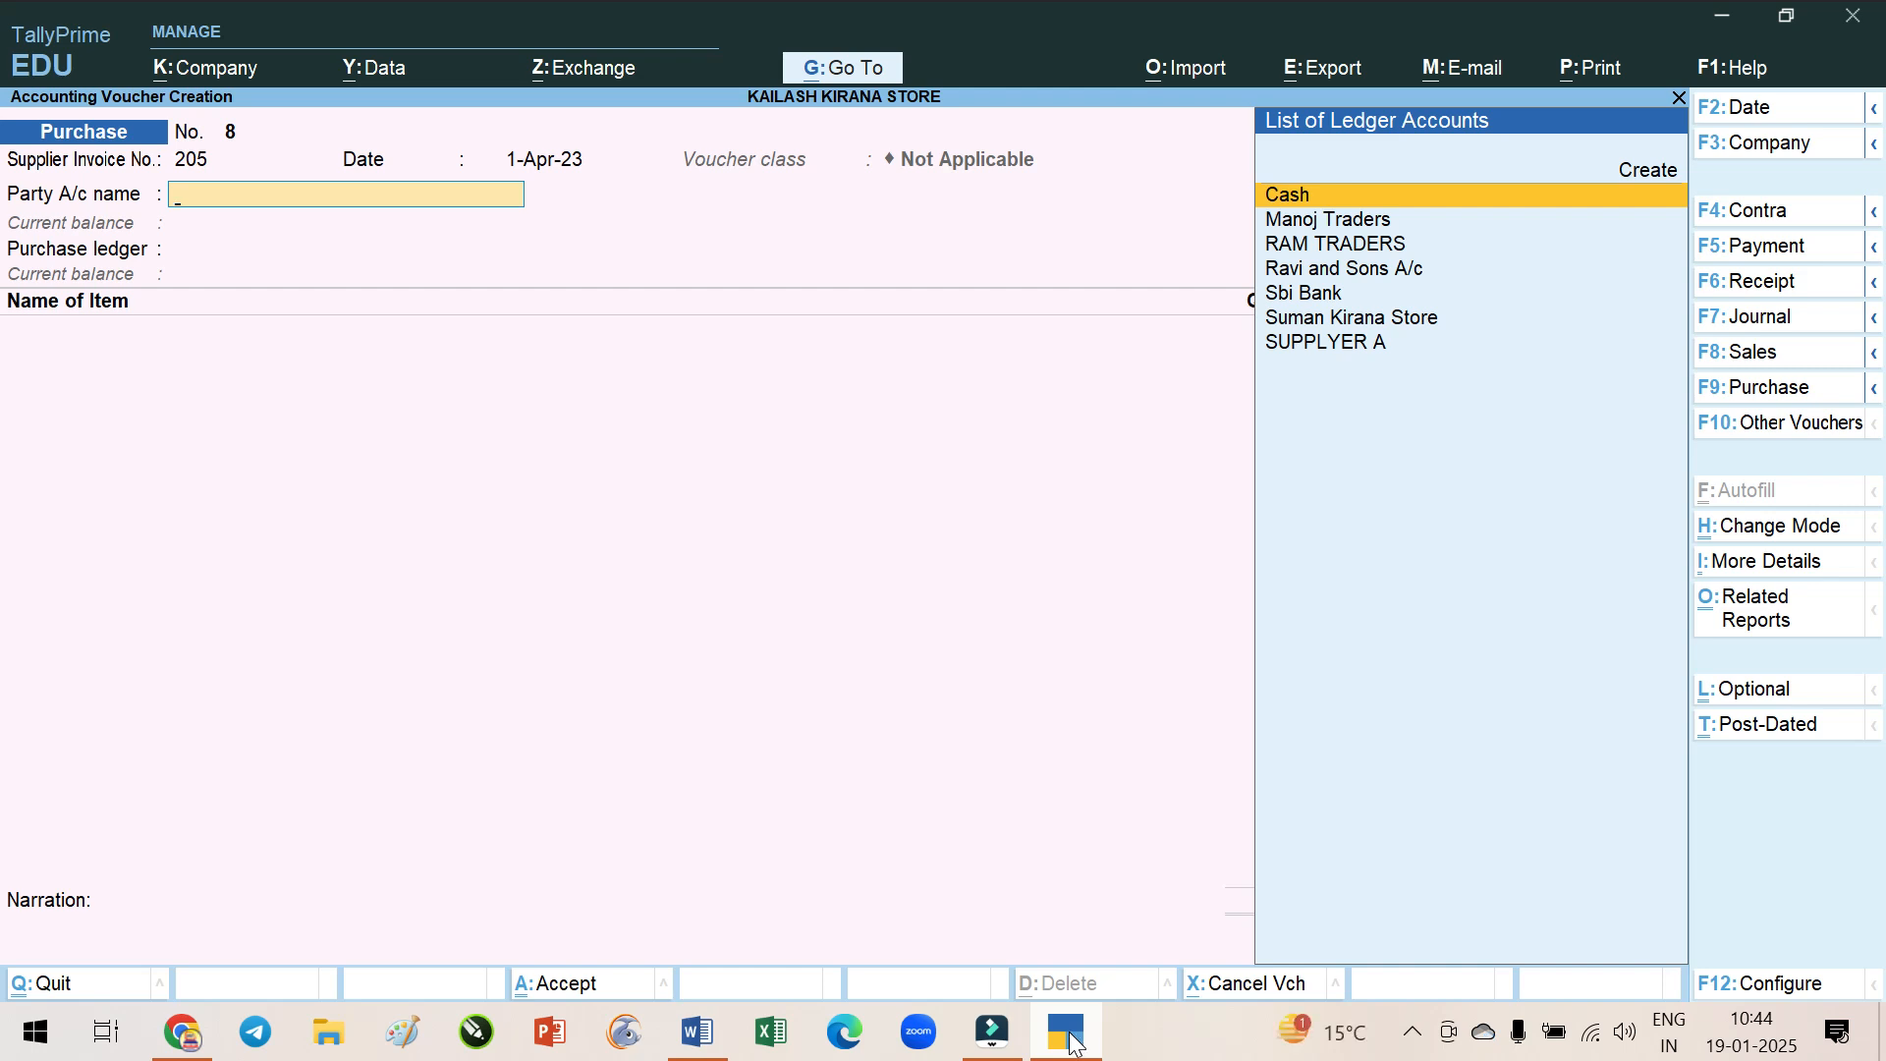
# Choose Manoj Traders as the party account and accept the default party details
pyautogui.press('Down')
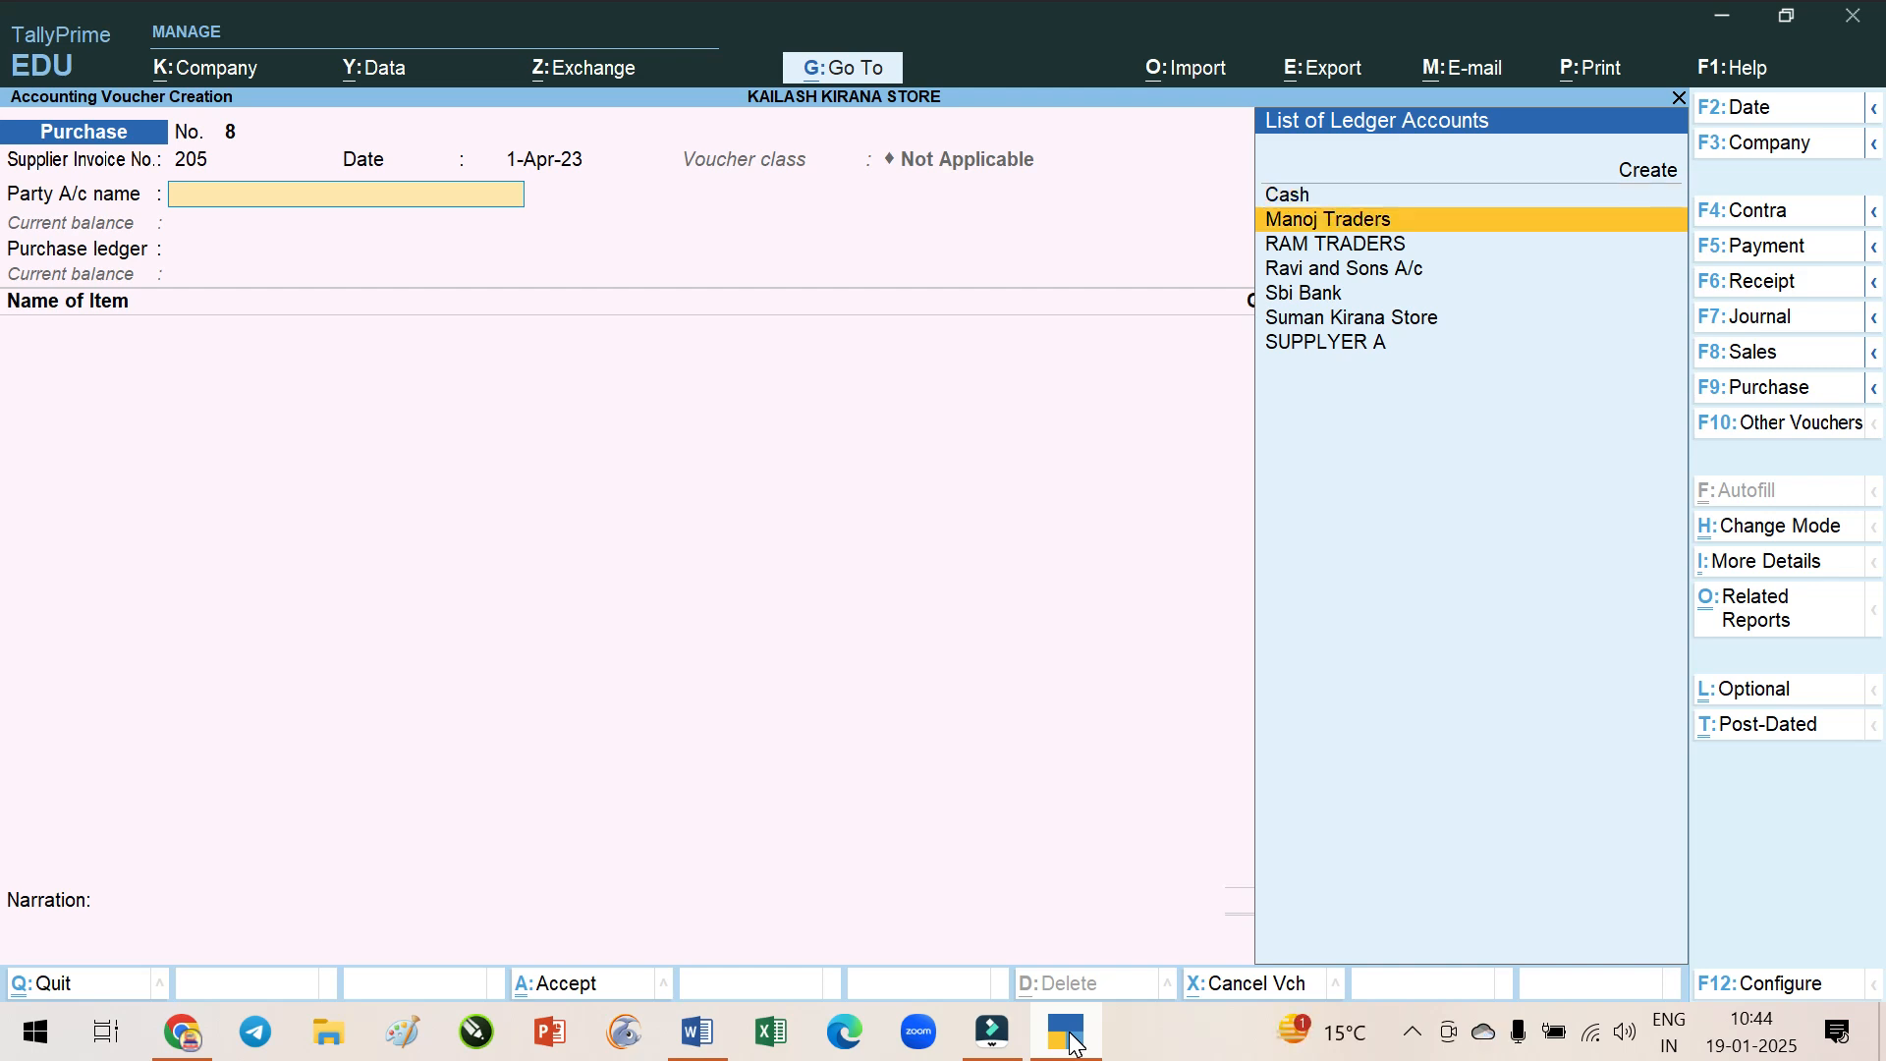
pyautogui.click(1371, 222)
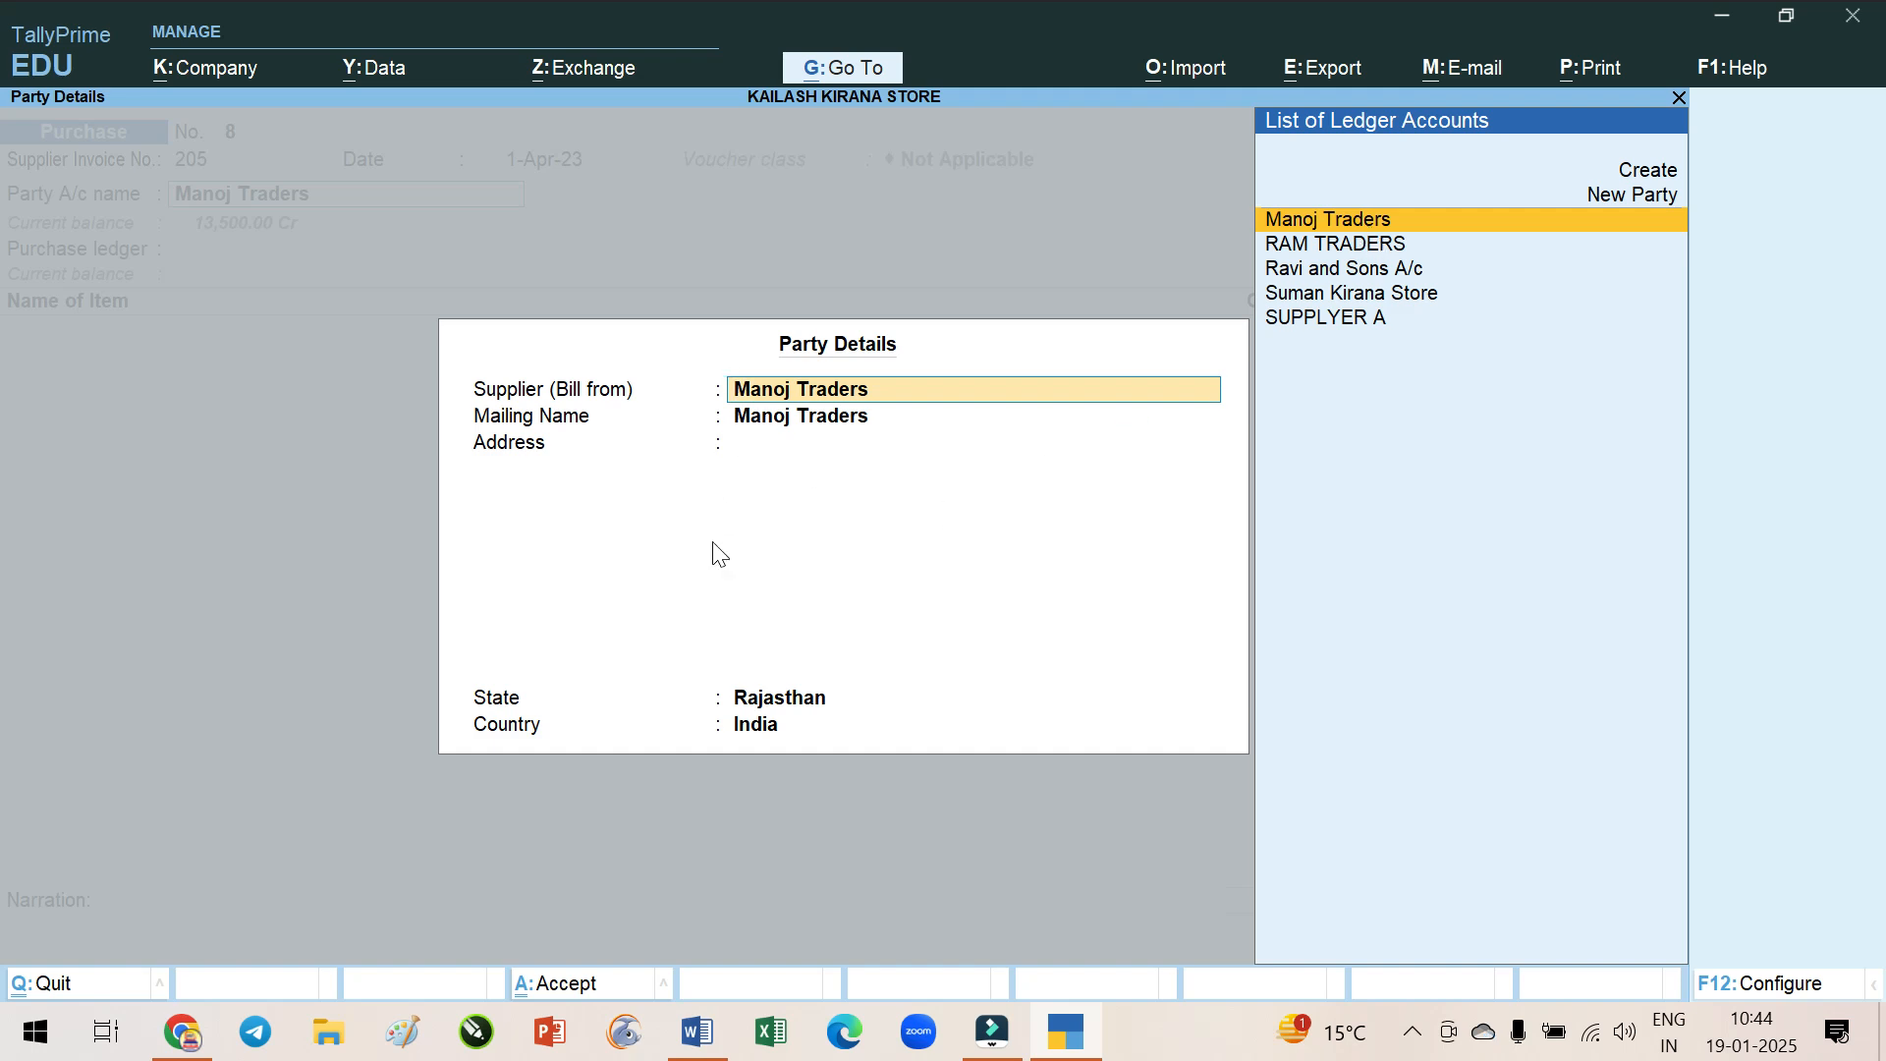
pyautogui.press('Return')
pyautogui.press('Return')
pyautogui.press('Return')
pyautogui.press('Return')
pyautogui.press('Return')
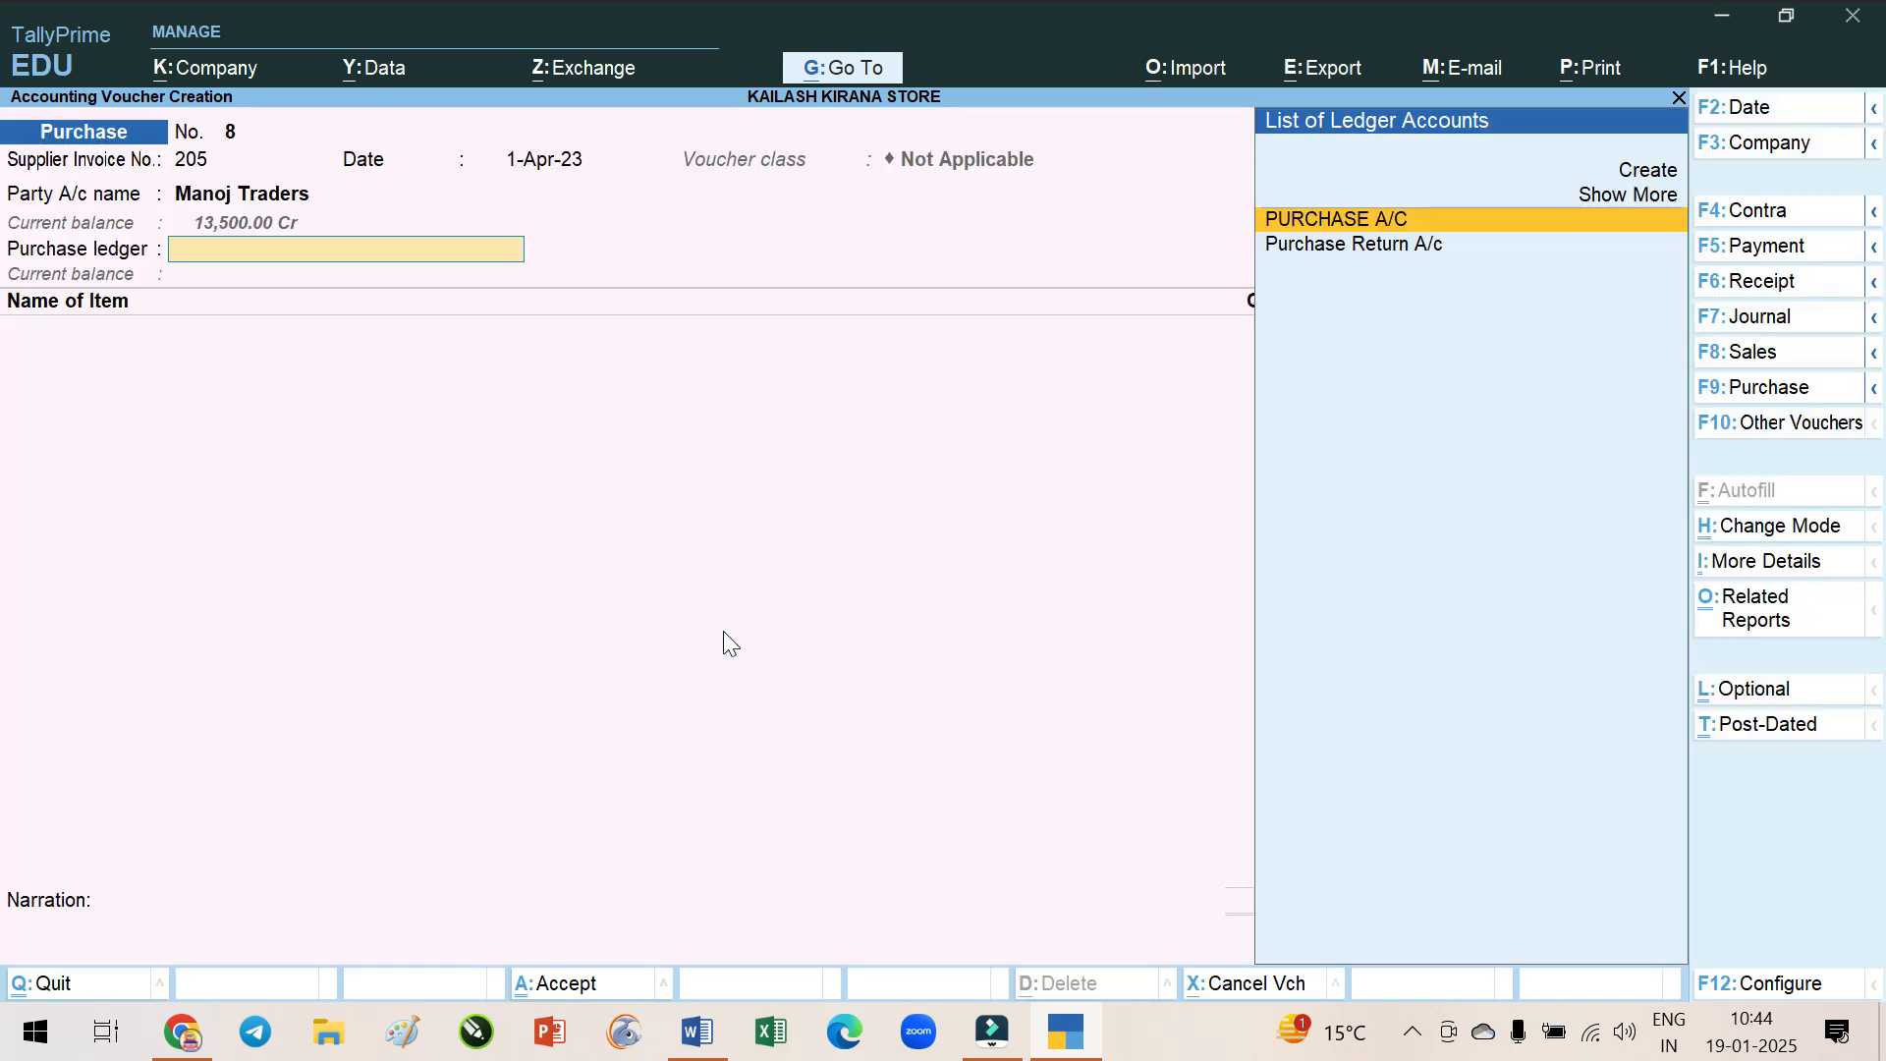
# Set the purchase ledger to PURCHASE A/C and move on to the item list
pyautogui.press('Return')
pyautogui.press('BackSpace')
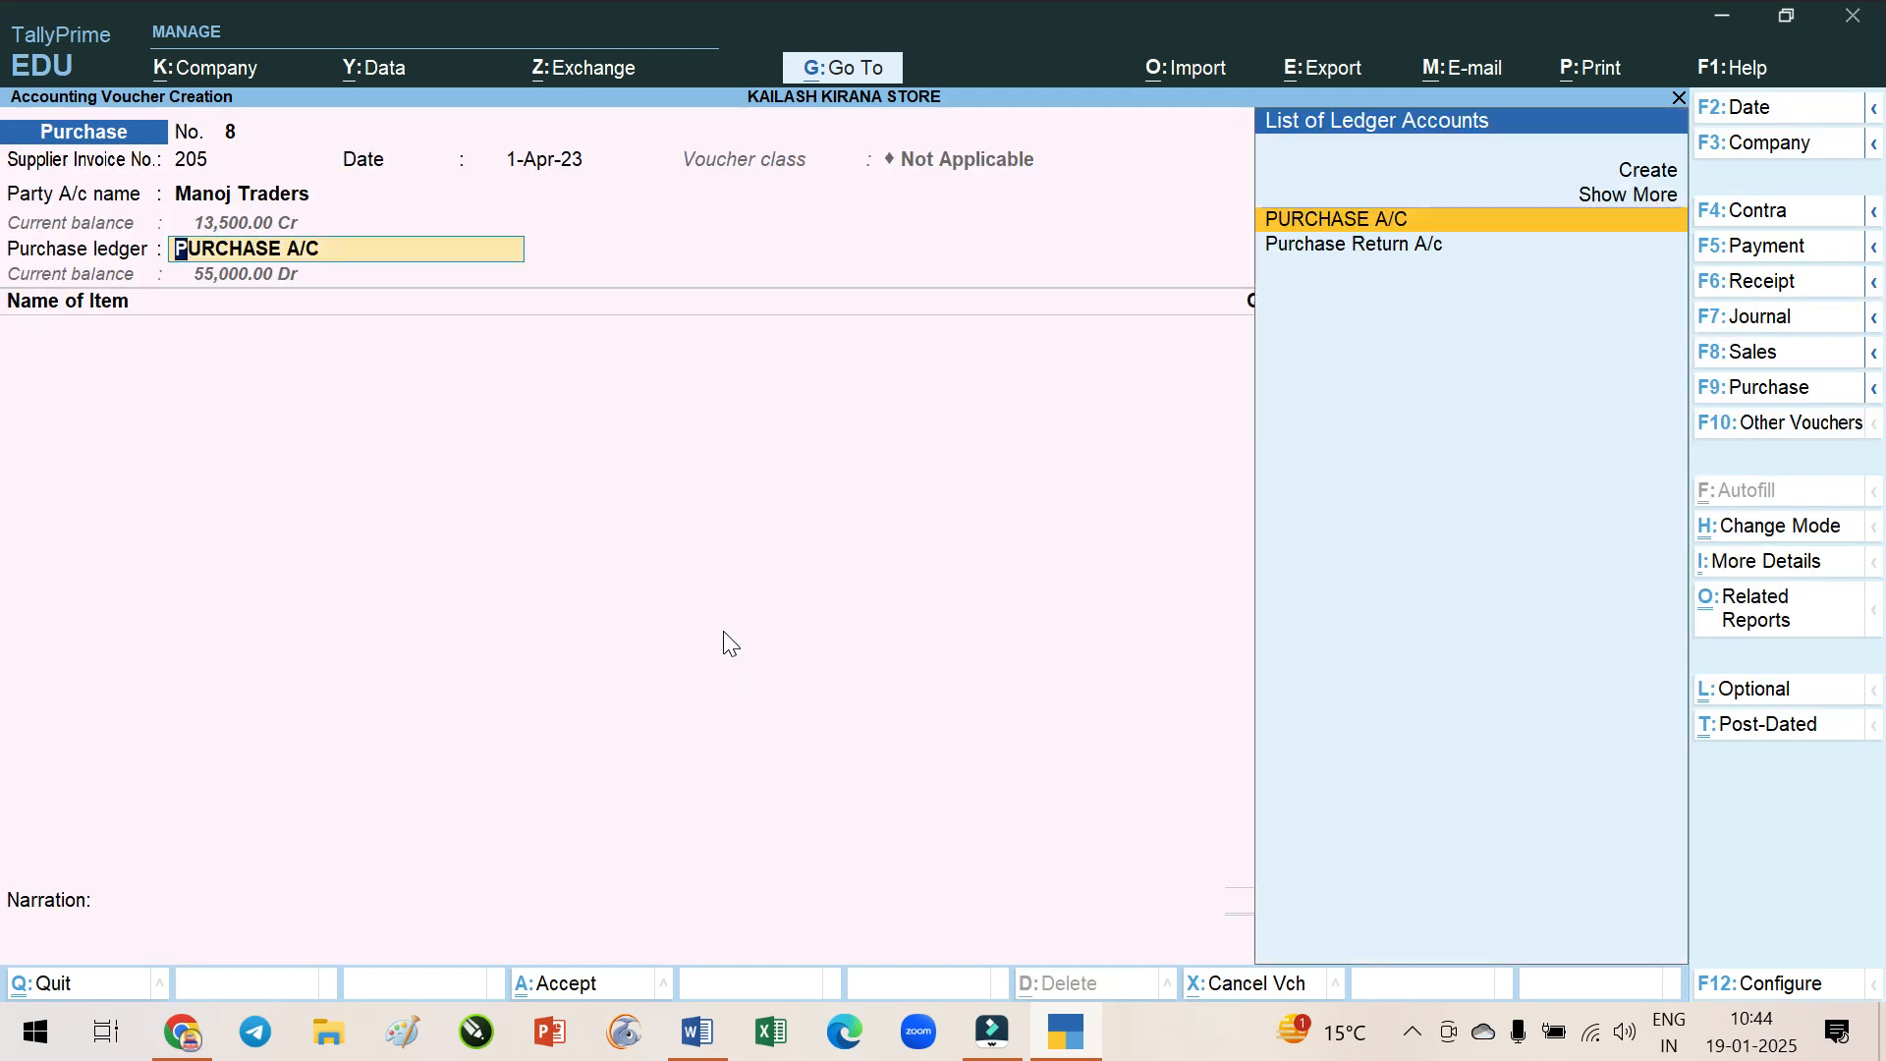
pyautogui.press('Return')
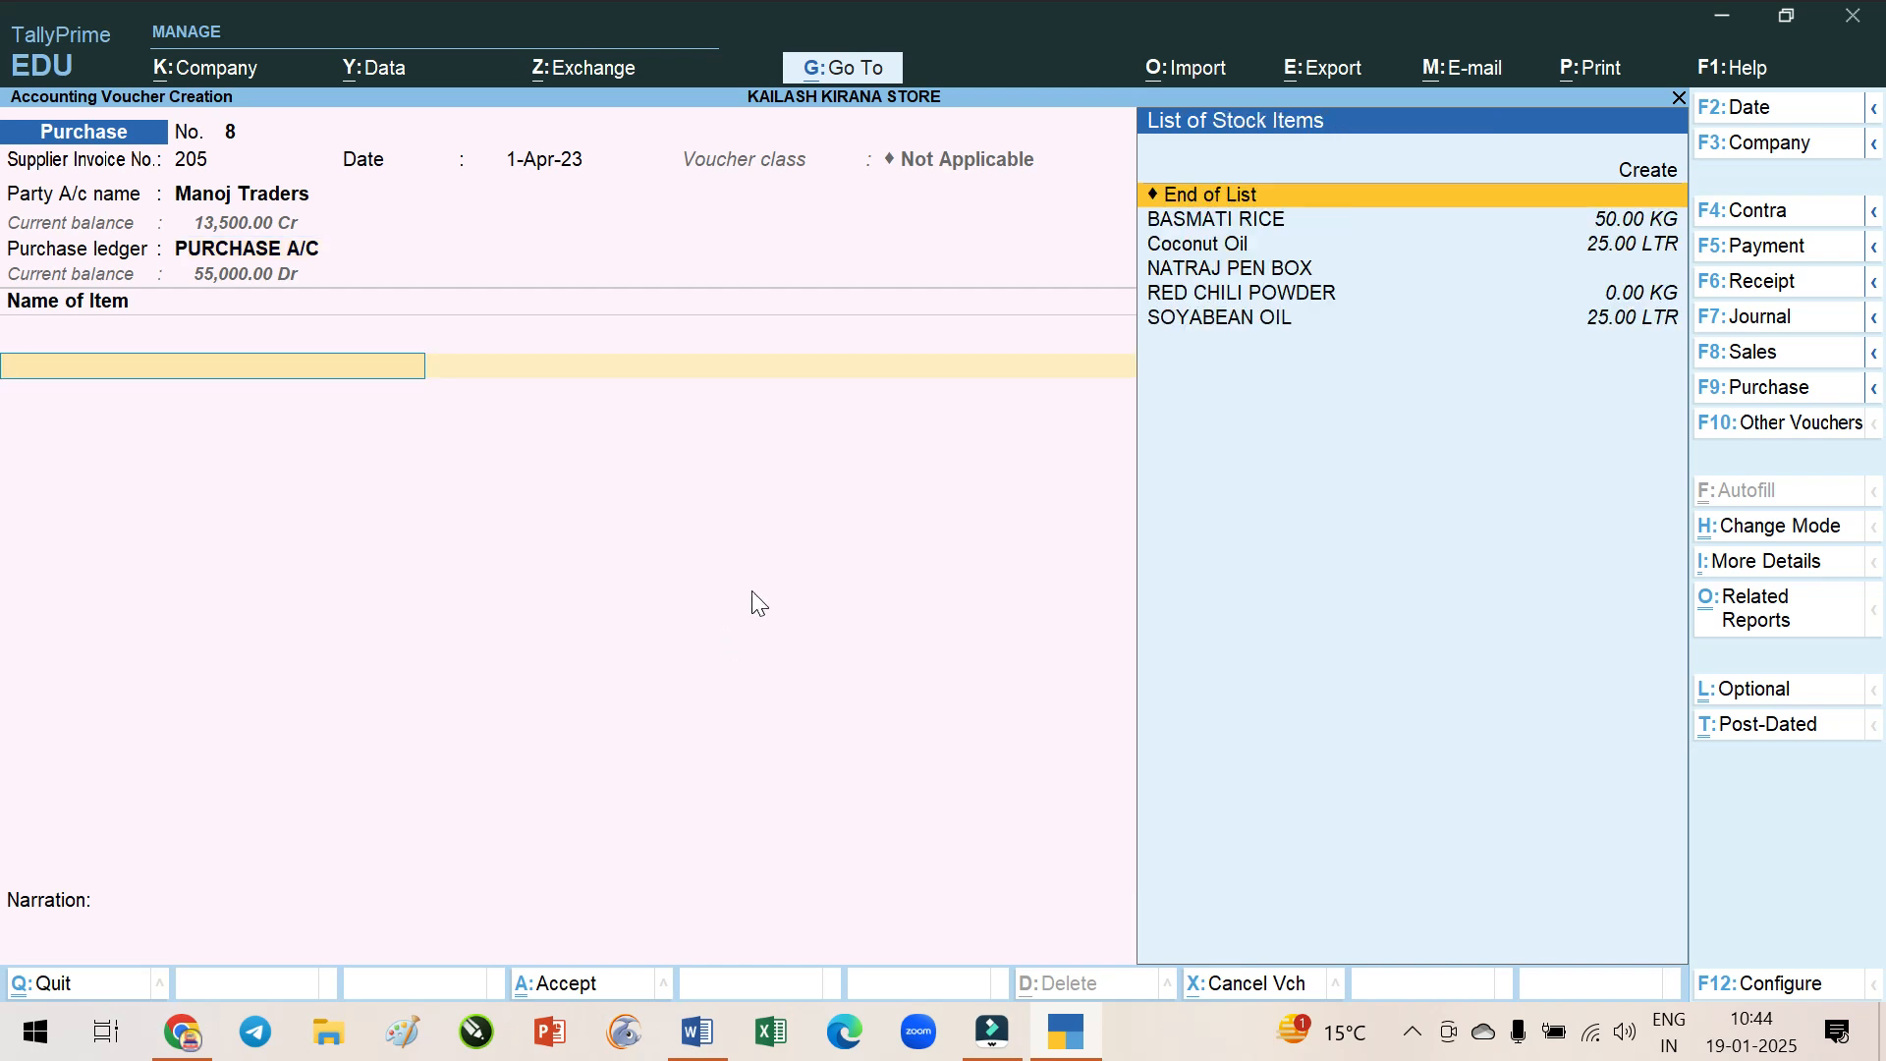
# Switch to the Word notes and examine BASMATI RICE's quantity and its godown allocation in the note table
pyautogui.click(1068, 1044)
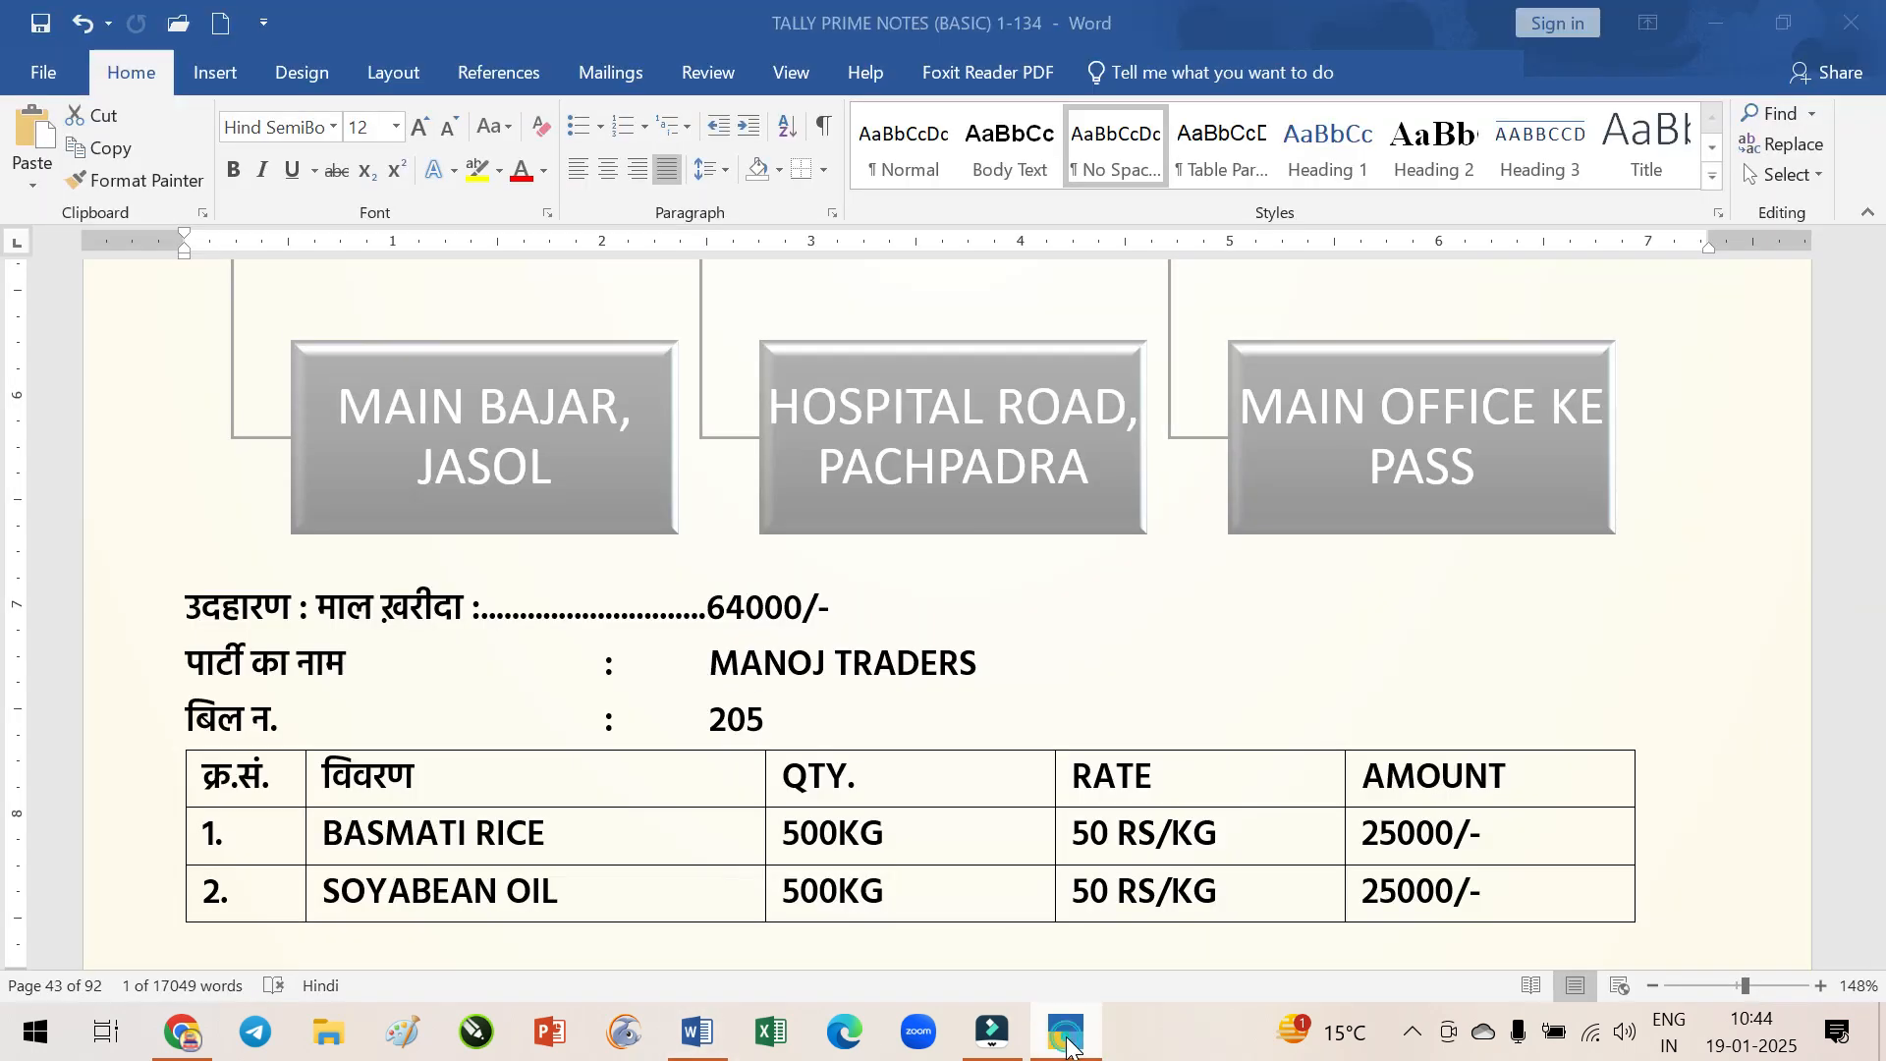
pyautogui.scroll(-3, 632, 847)
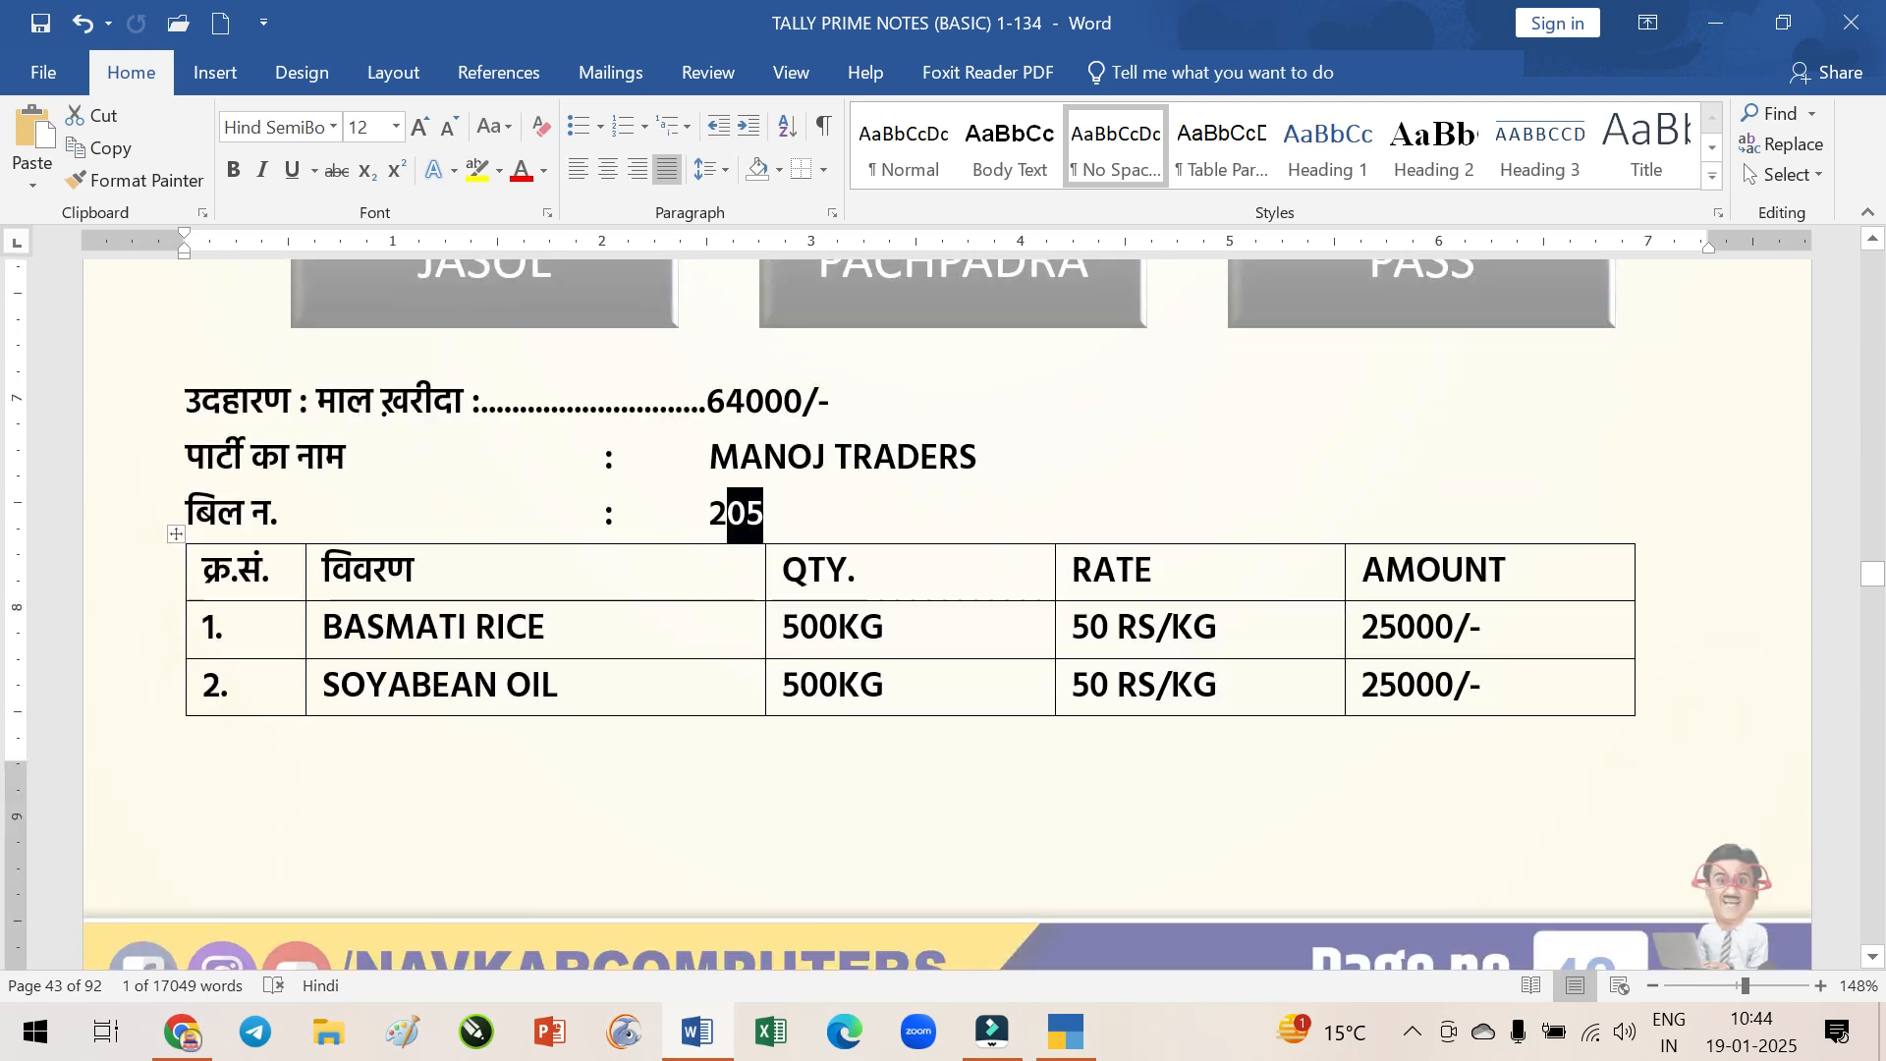
pyautogui.moveTo(337, 629); pyautogui.dragTo(546, 629)
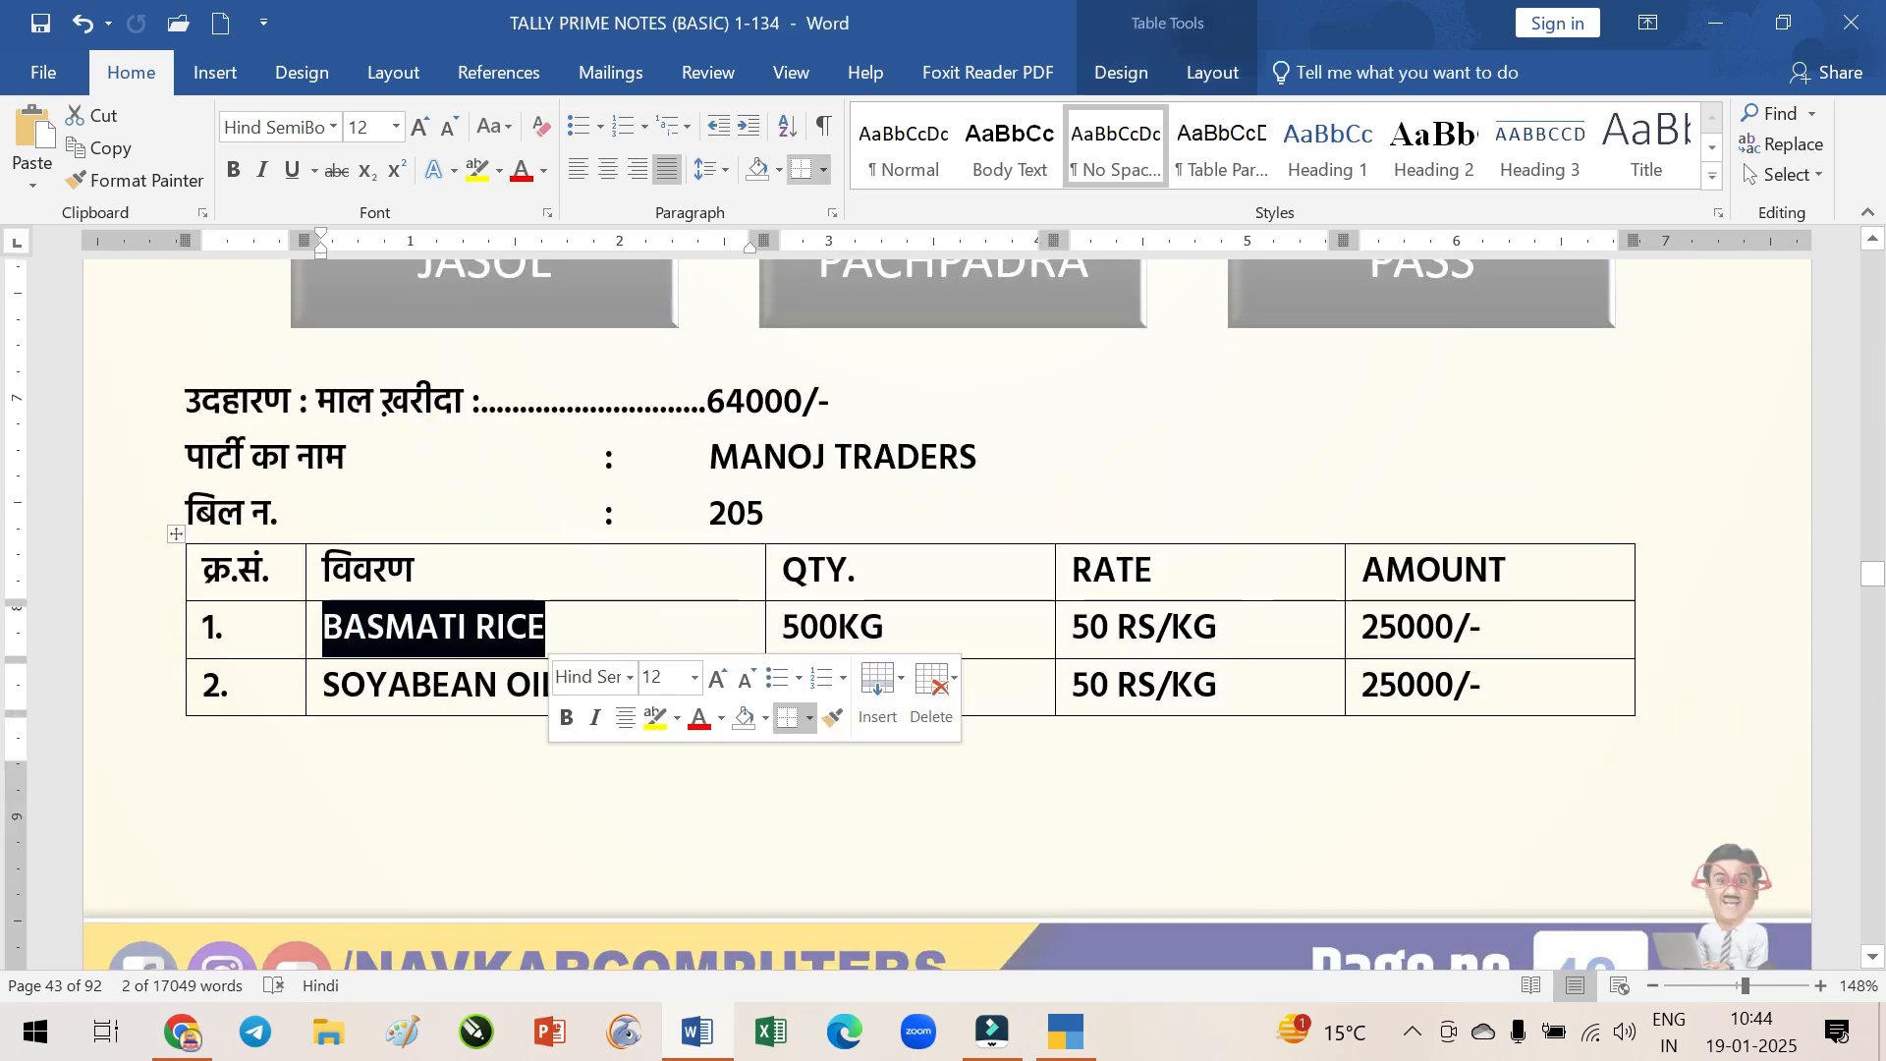
pyautogui.click(860, 629)
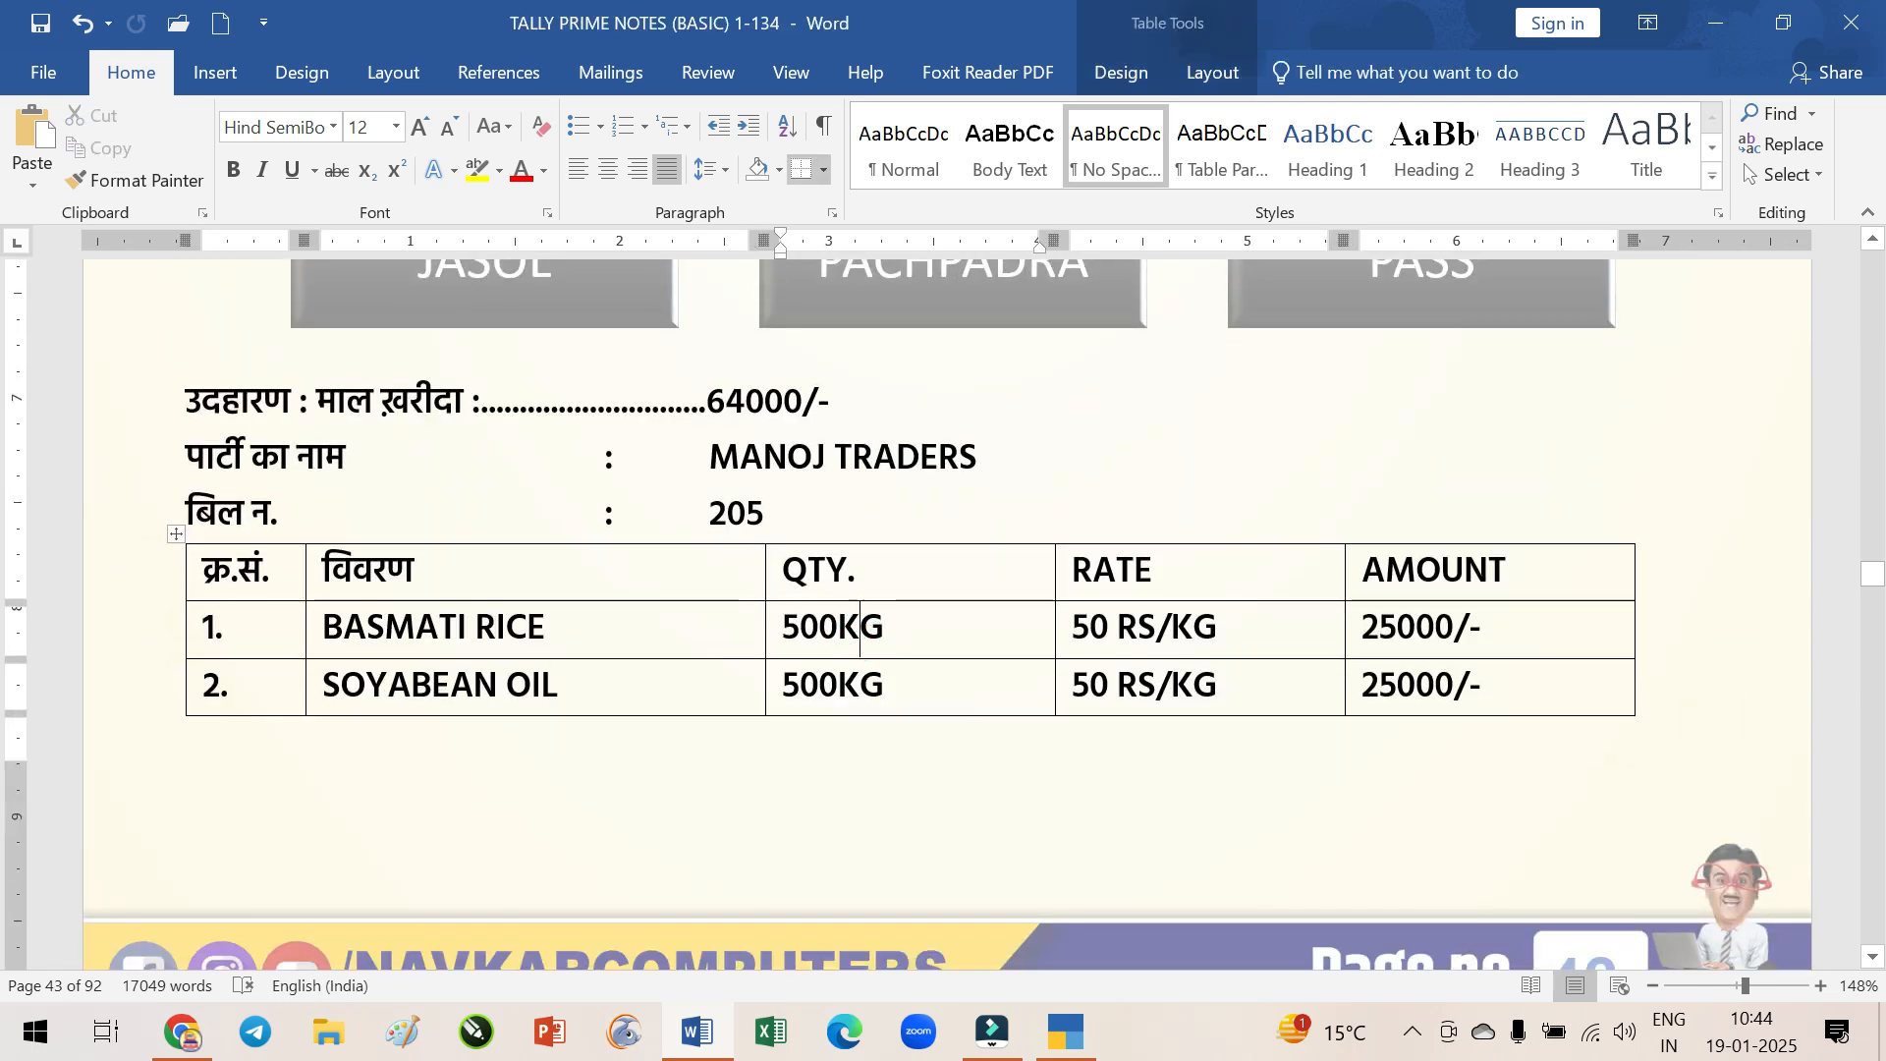
pyautogui.moveTo(324, 629); pyautogui.dragTo(545, 629)
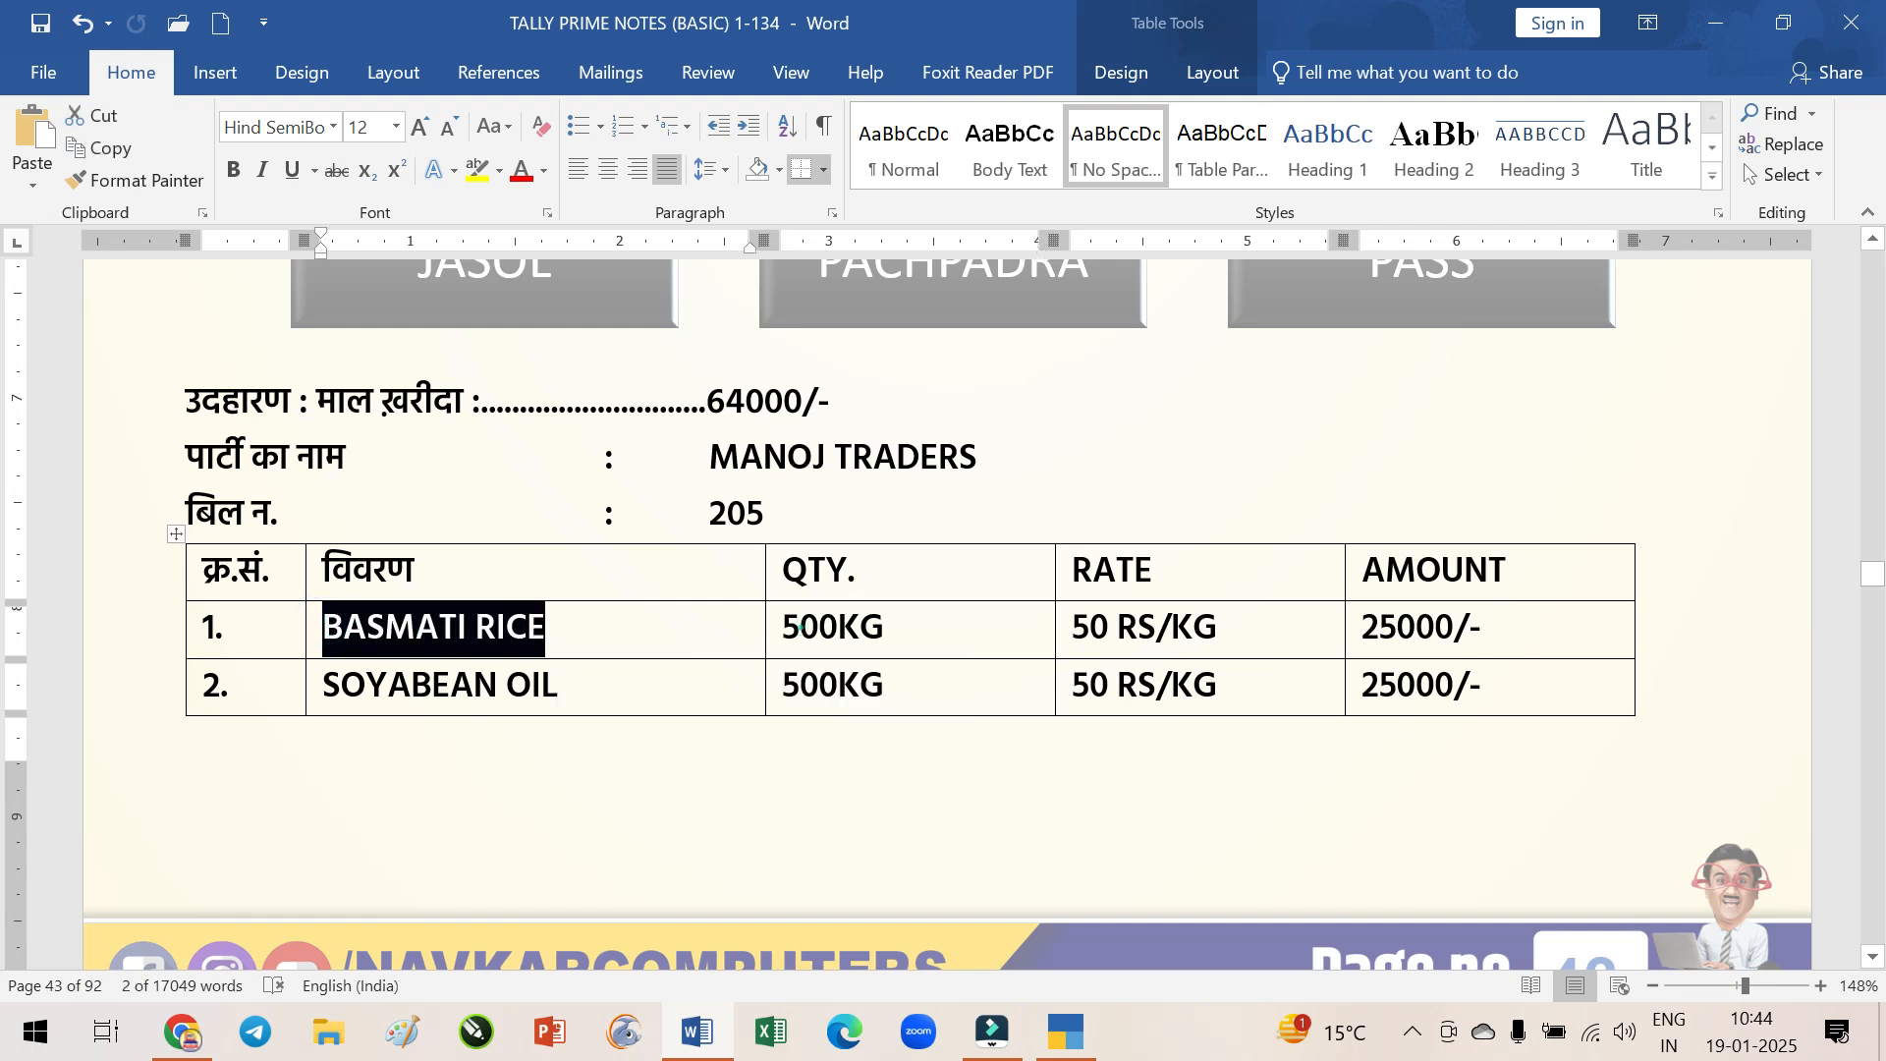
pyautogui.moveTo(883, 629); pyautogui.dragTo(801, 628)
pyautogui.scroll(-1, 670, 680)
pyautogui.scroll(-5, 670, 680)
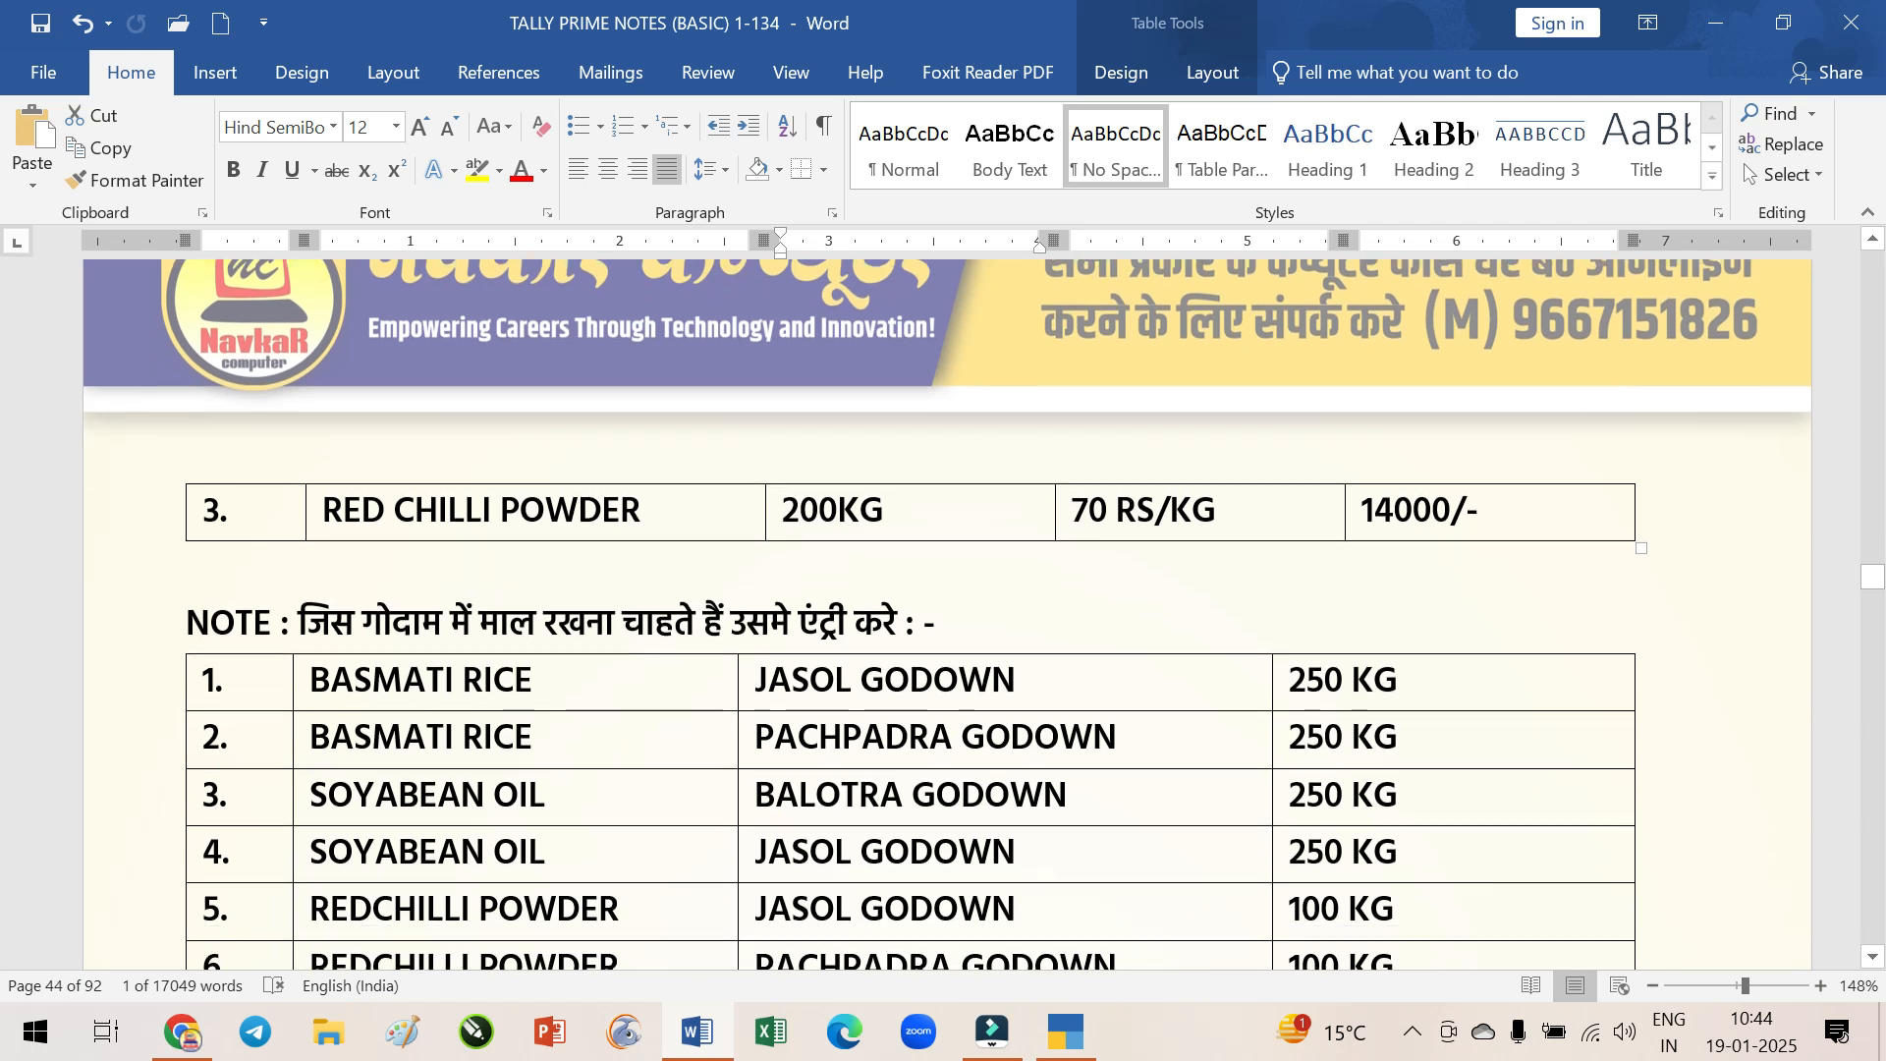
pyautogui.moveTo(753, 679); pyautogui.dragTo(1016, 679)
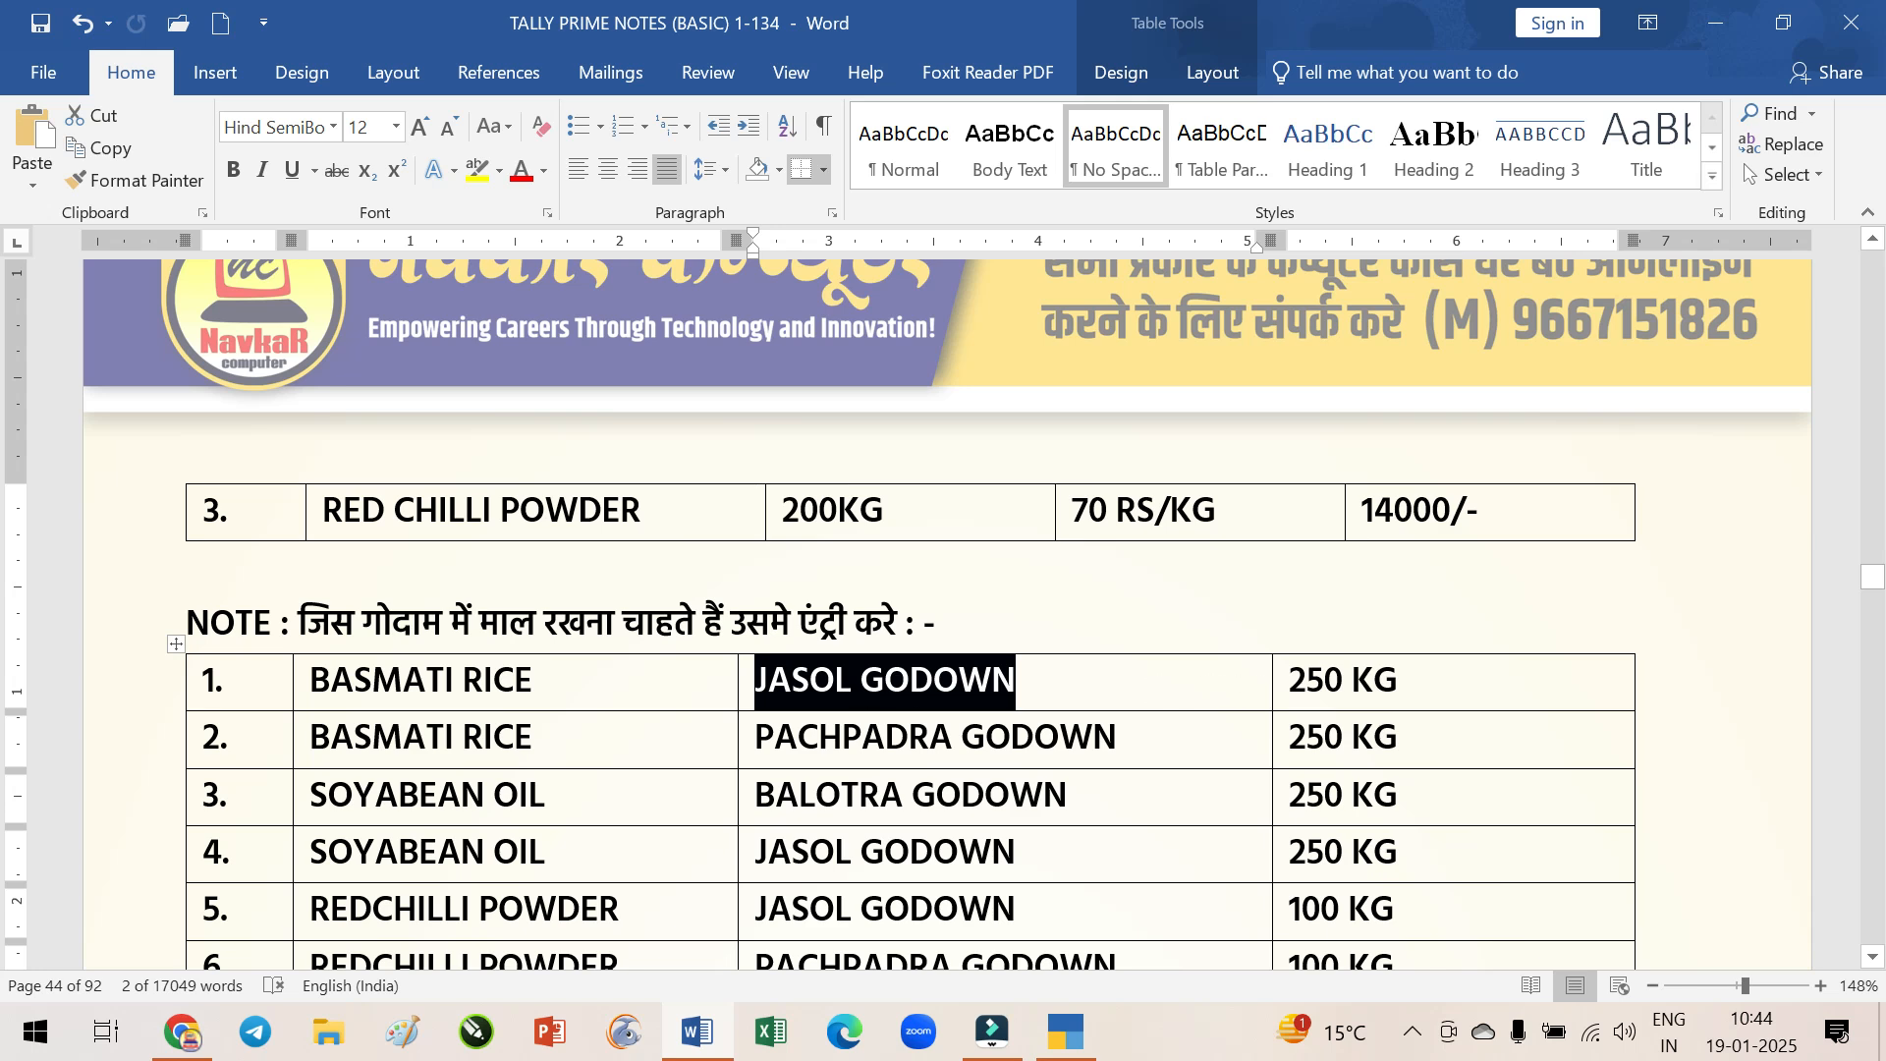
# Switch back to TallyPrime, add BASMATI RICE as the voucher's first item and go to its godown allocation
pyautogui.click(1066, 1031)
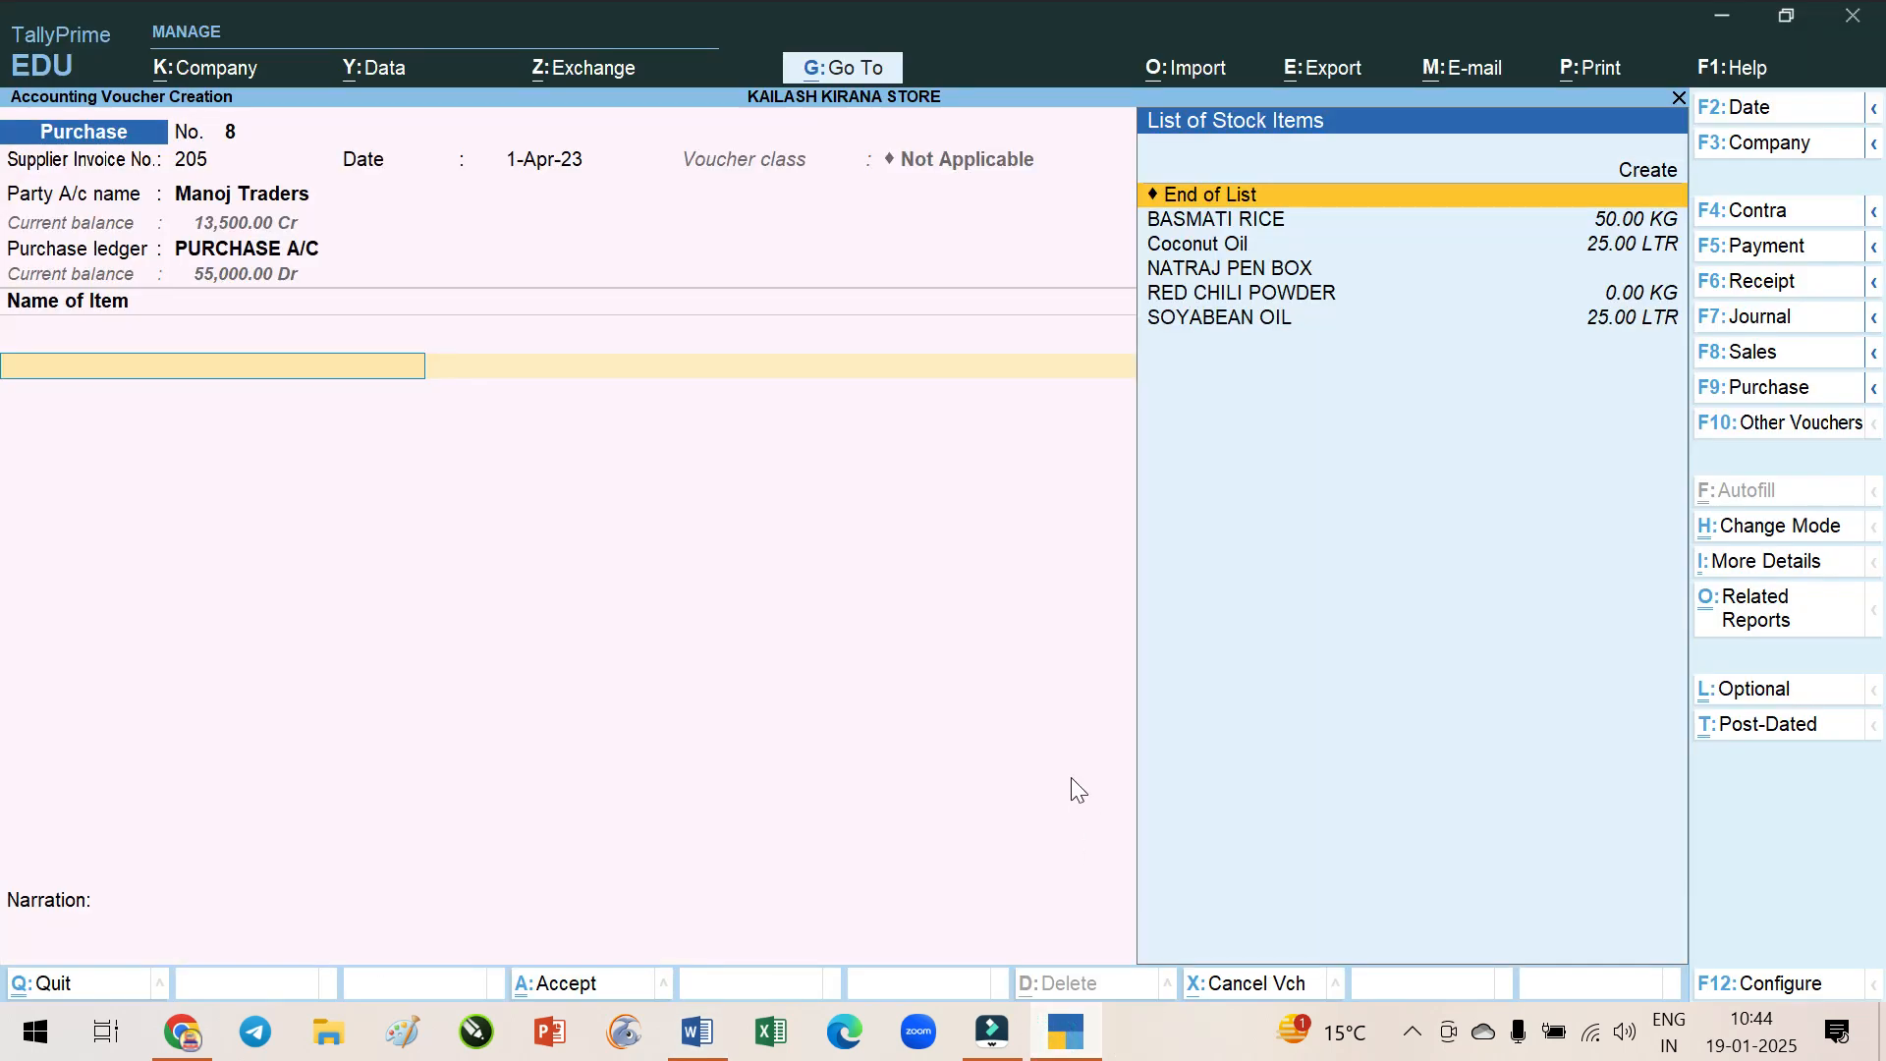
pyautogui.press('Down')
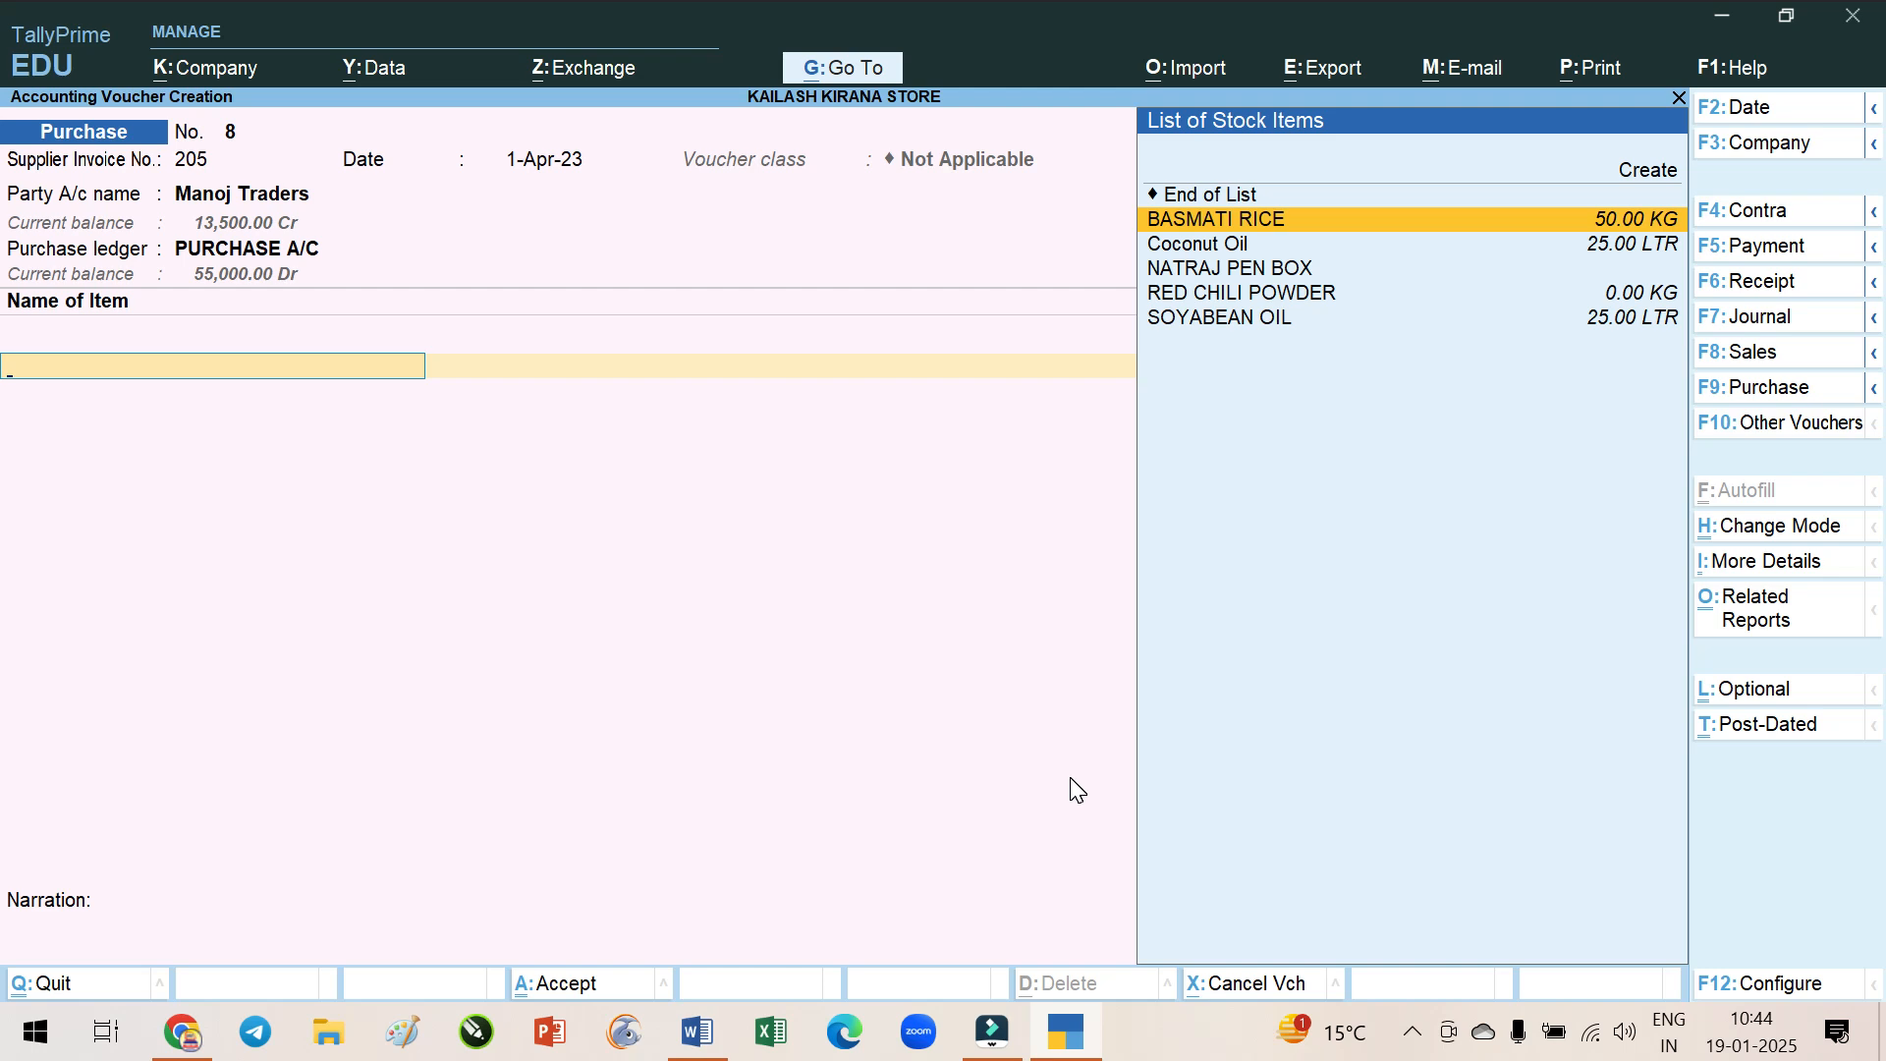
pyautogui.press('Return')
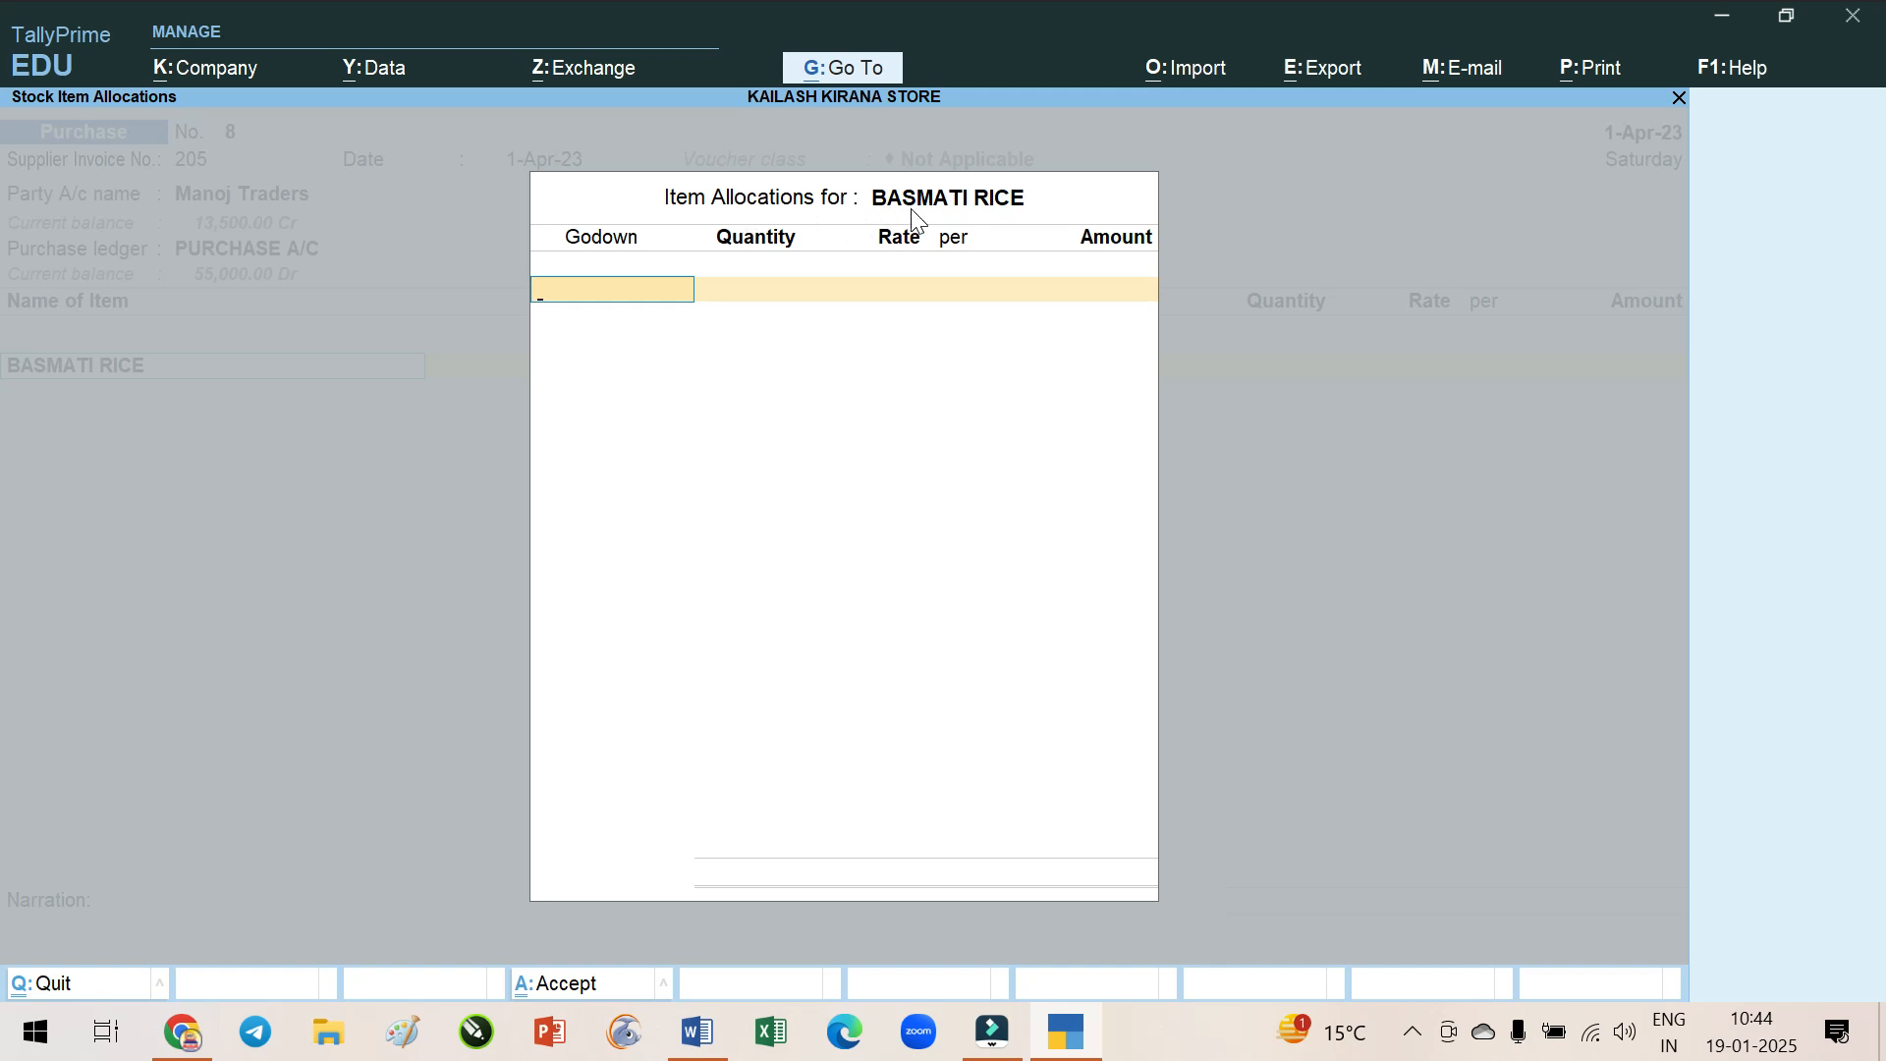
pyautogui.click(577, 299)
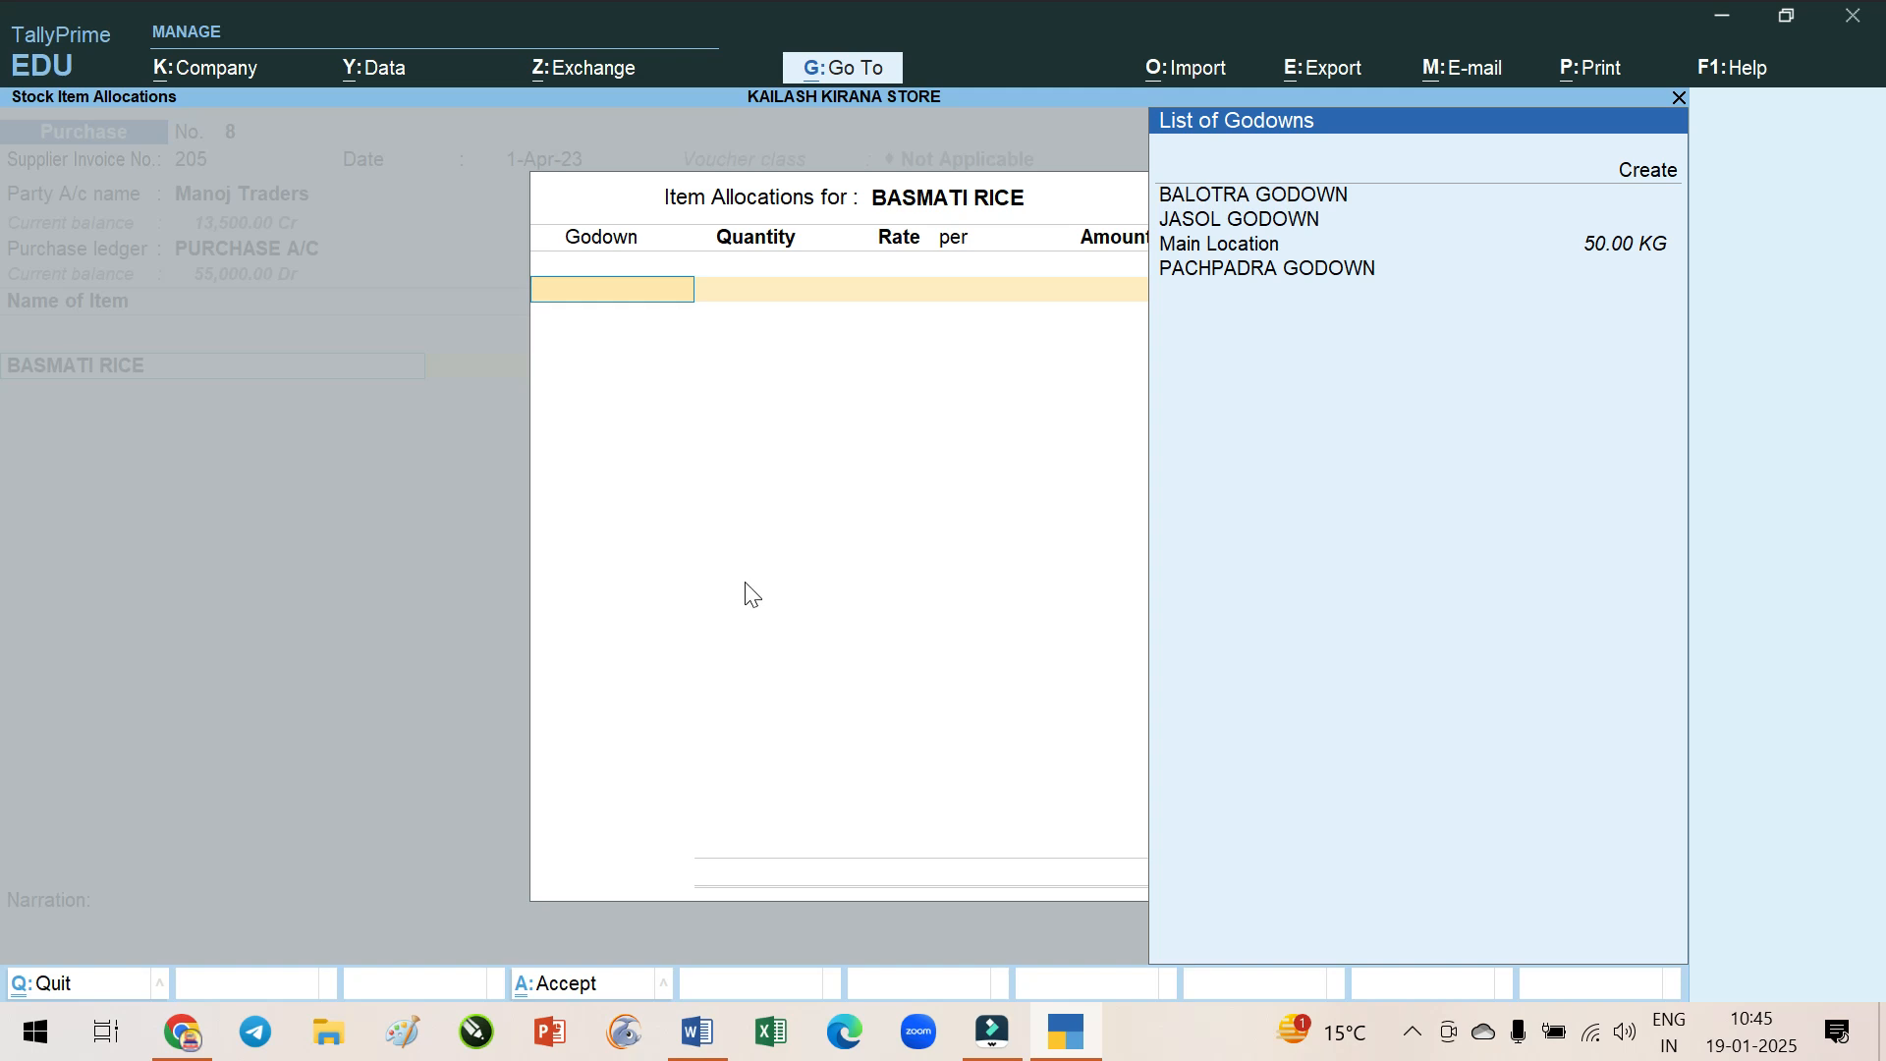
# Check the godown table in the Word notes, then allocate 250 KG of BASMATI RICE to JASOL GODOWN at rate 50
pyautogui.click(1071, 1035)
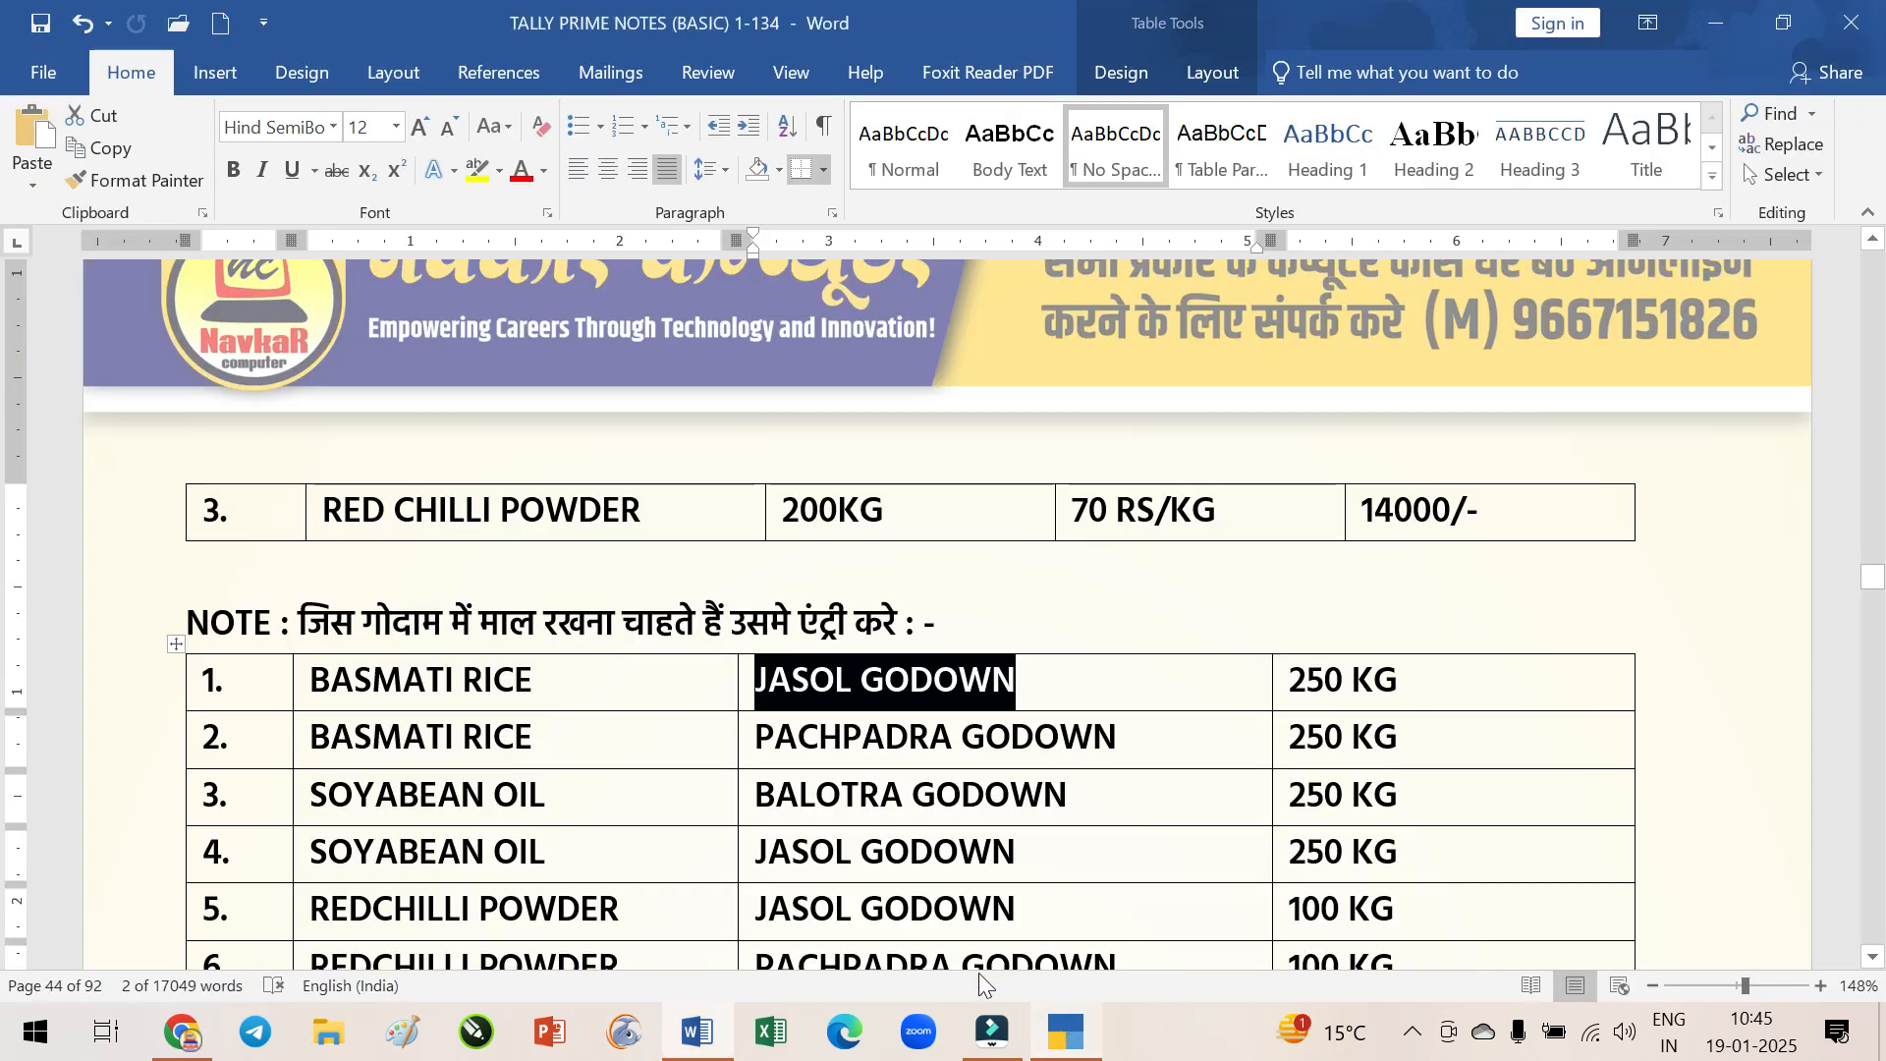
pyautogui.scroll(-2, 639, 783)
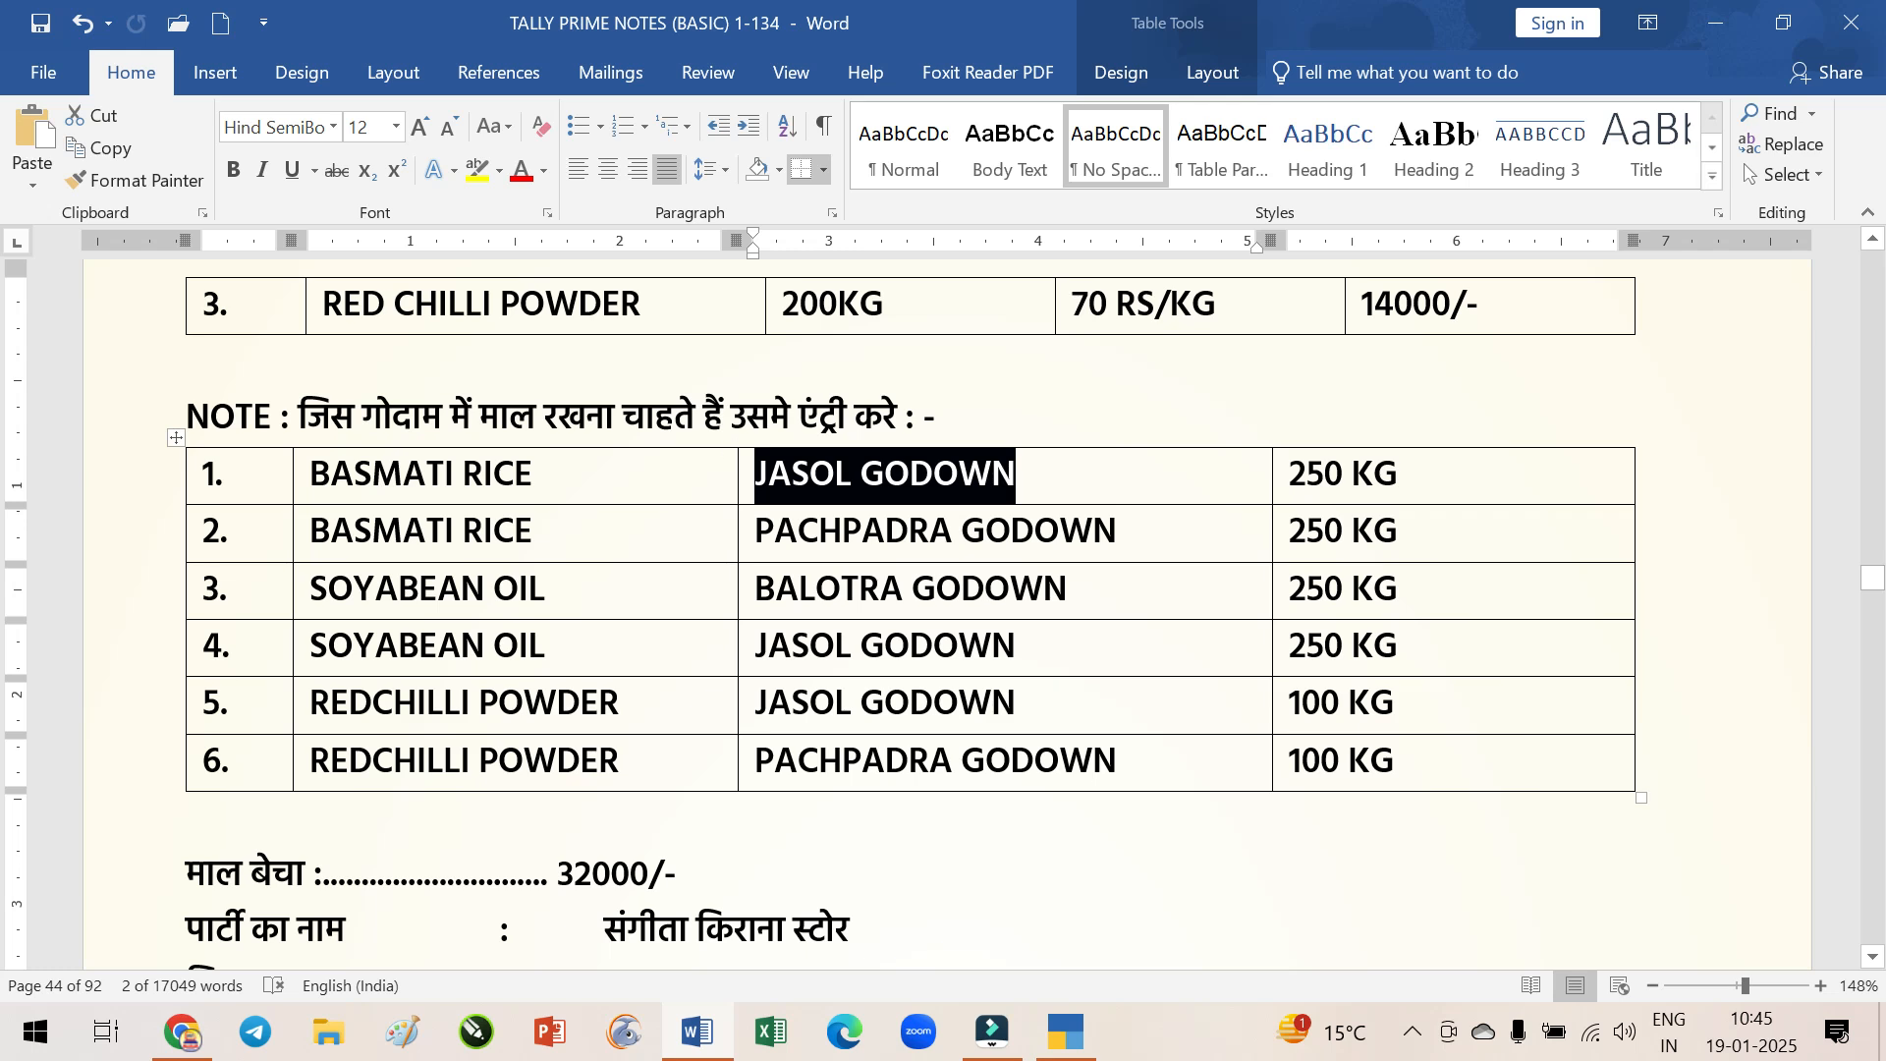
pyautogui.click(787, 474)
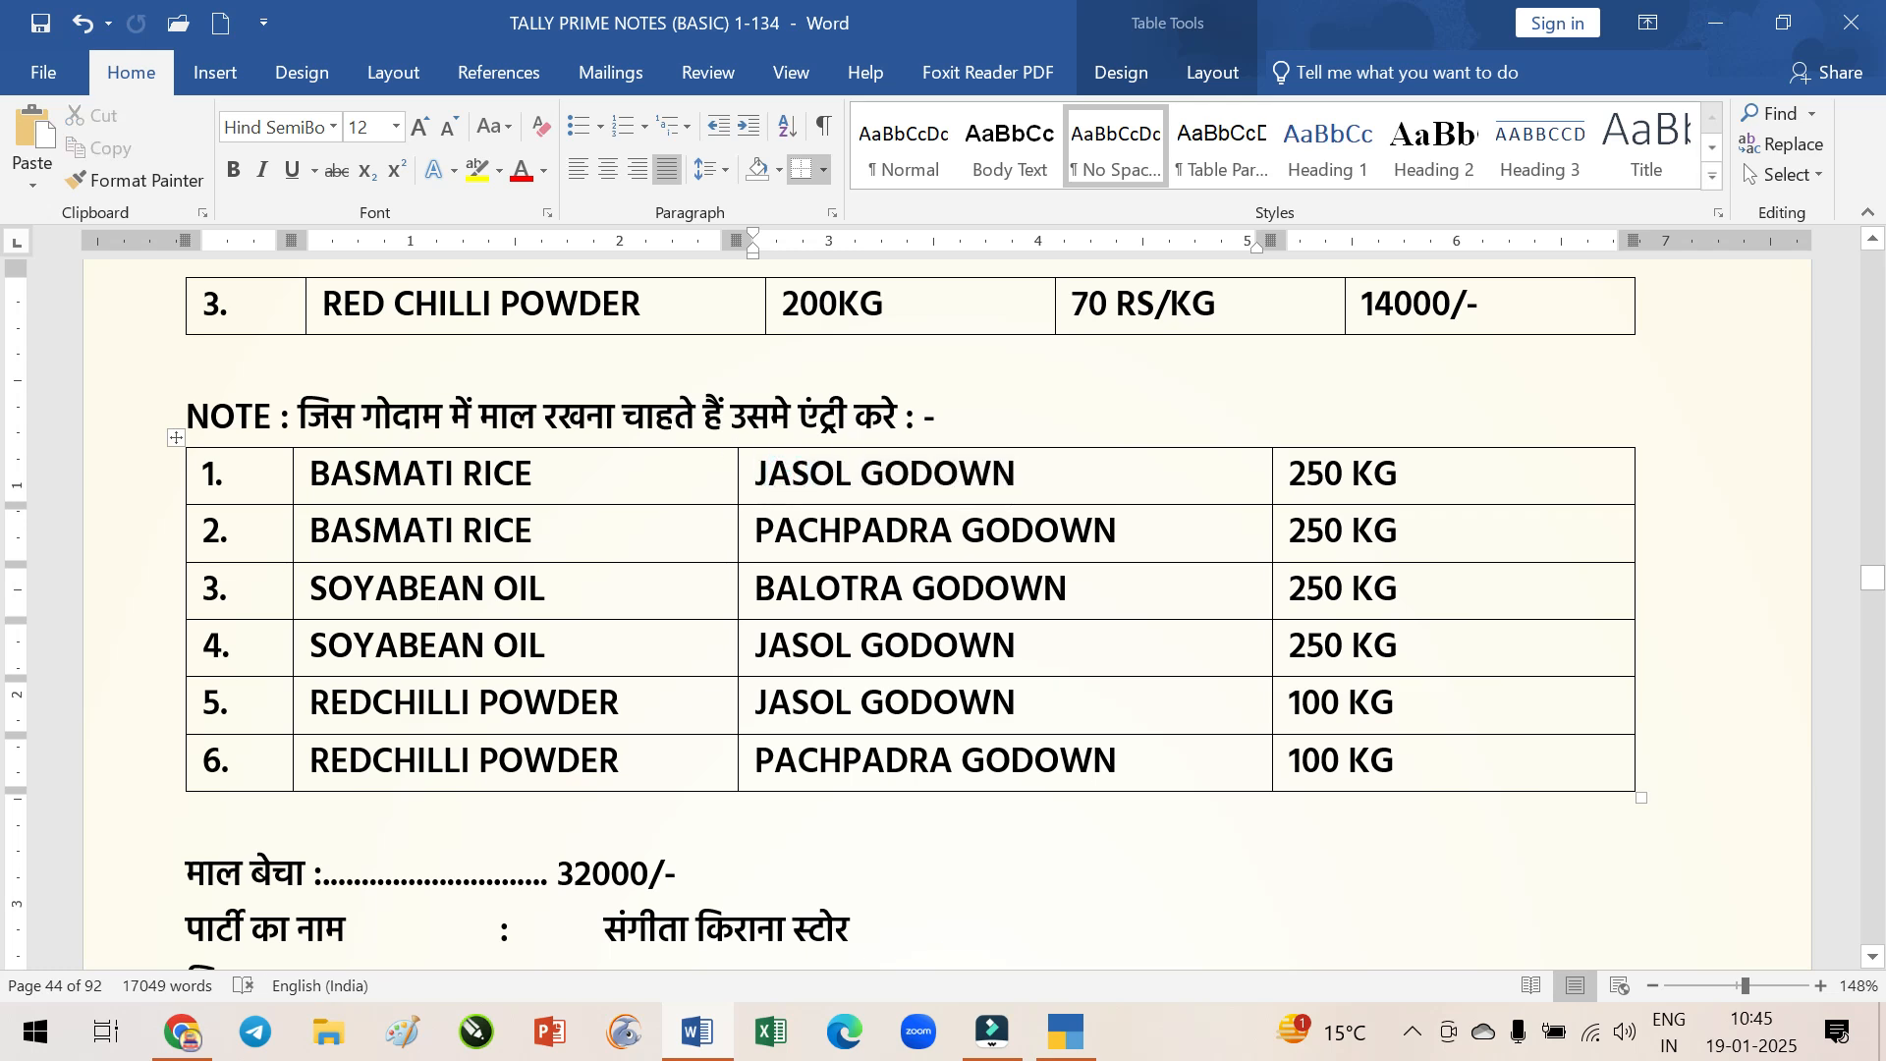
pyautogui.click(1054, 1045)
pyautogui.press('Down')
pyautogui.press('Down')
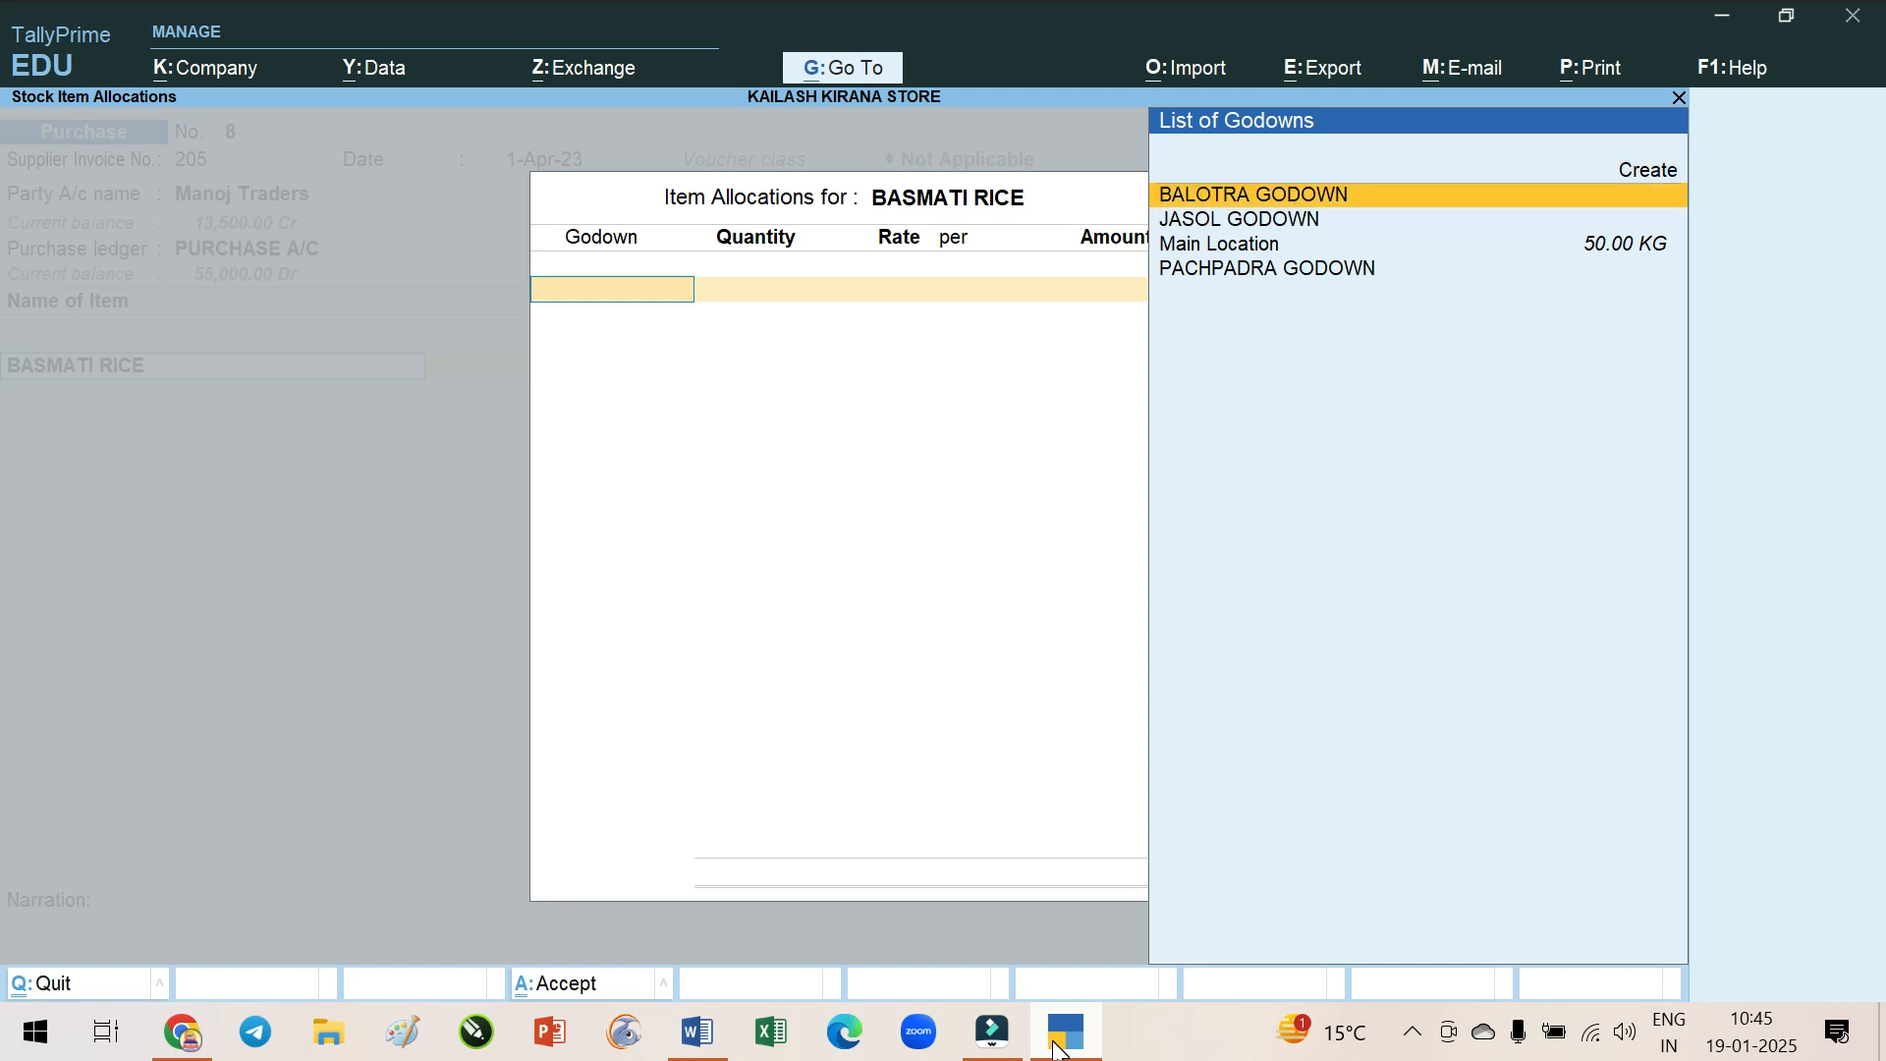
pyautogui.press('Return')
pyautogui.write('250')
pyautogui.press('Return')
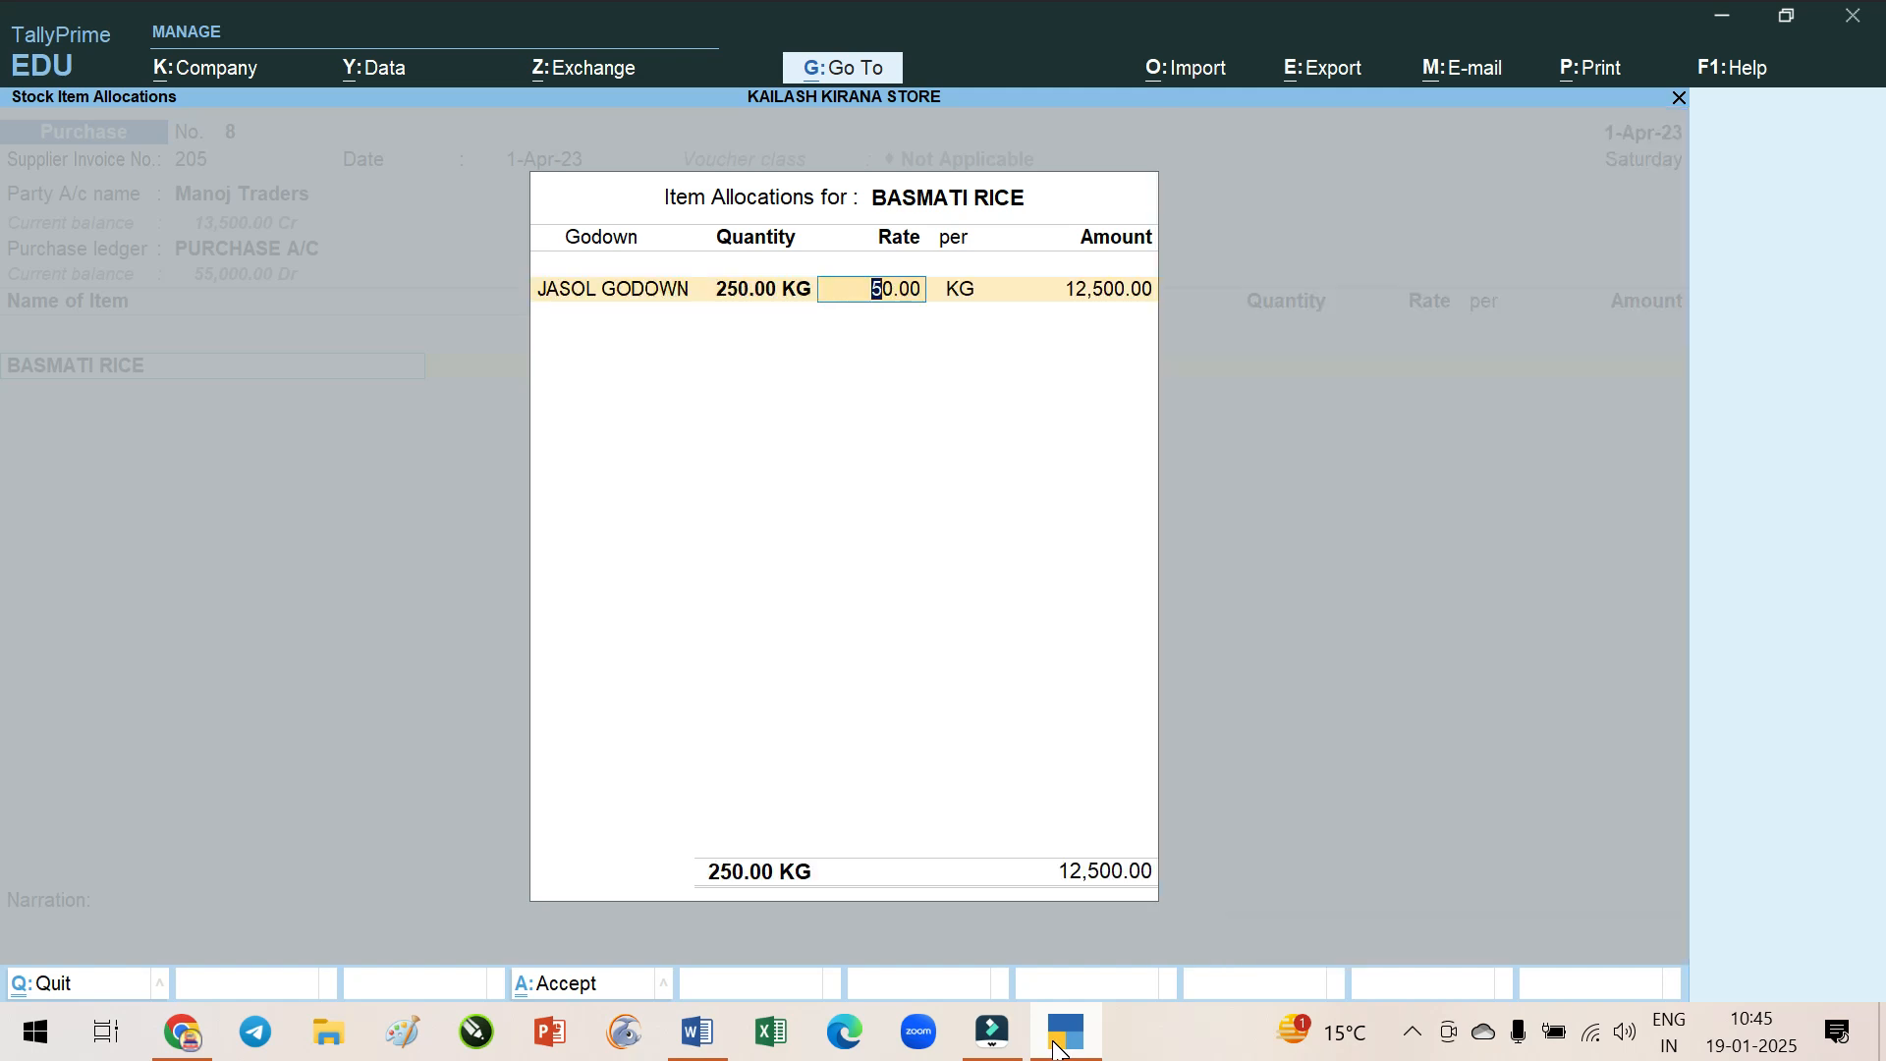
pyautogui.press('Return')
pyautogui.press('Return')
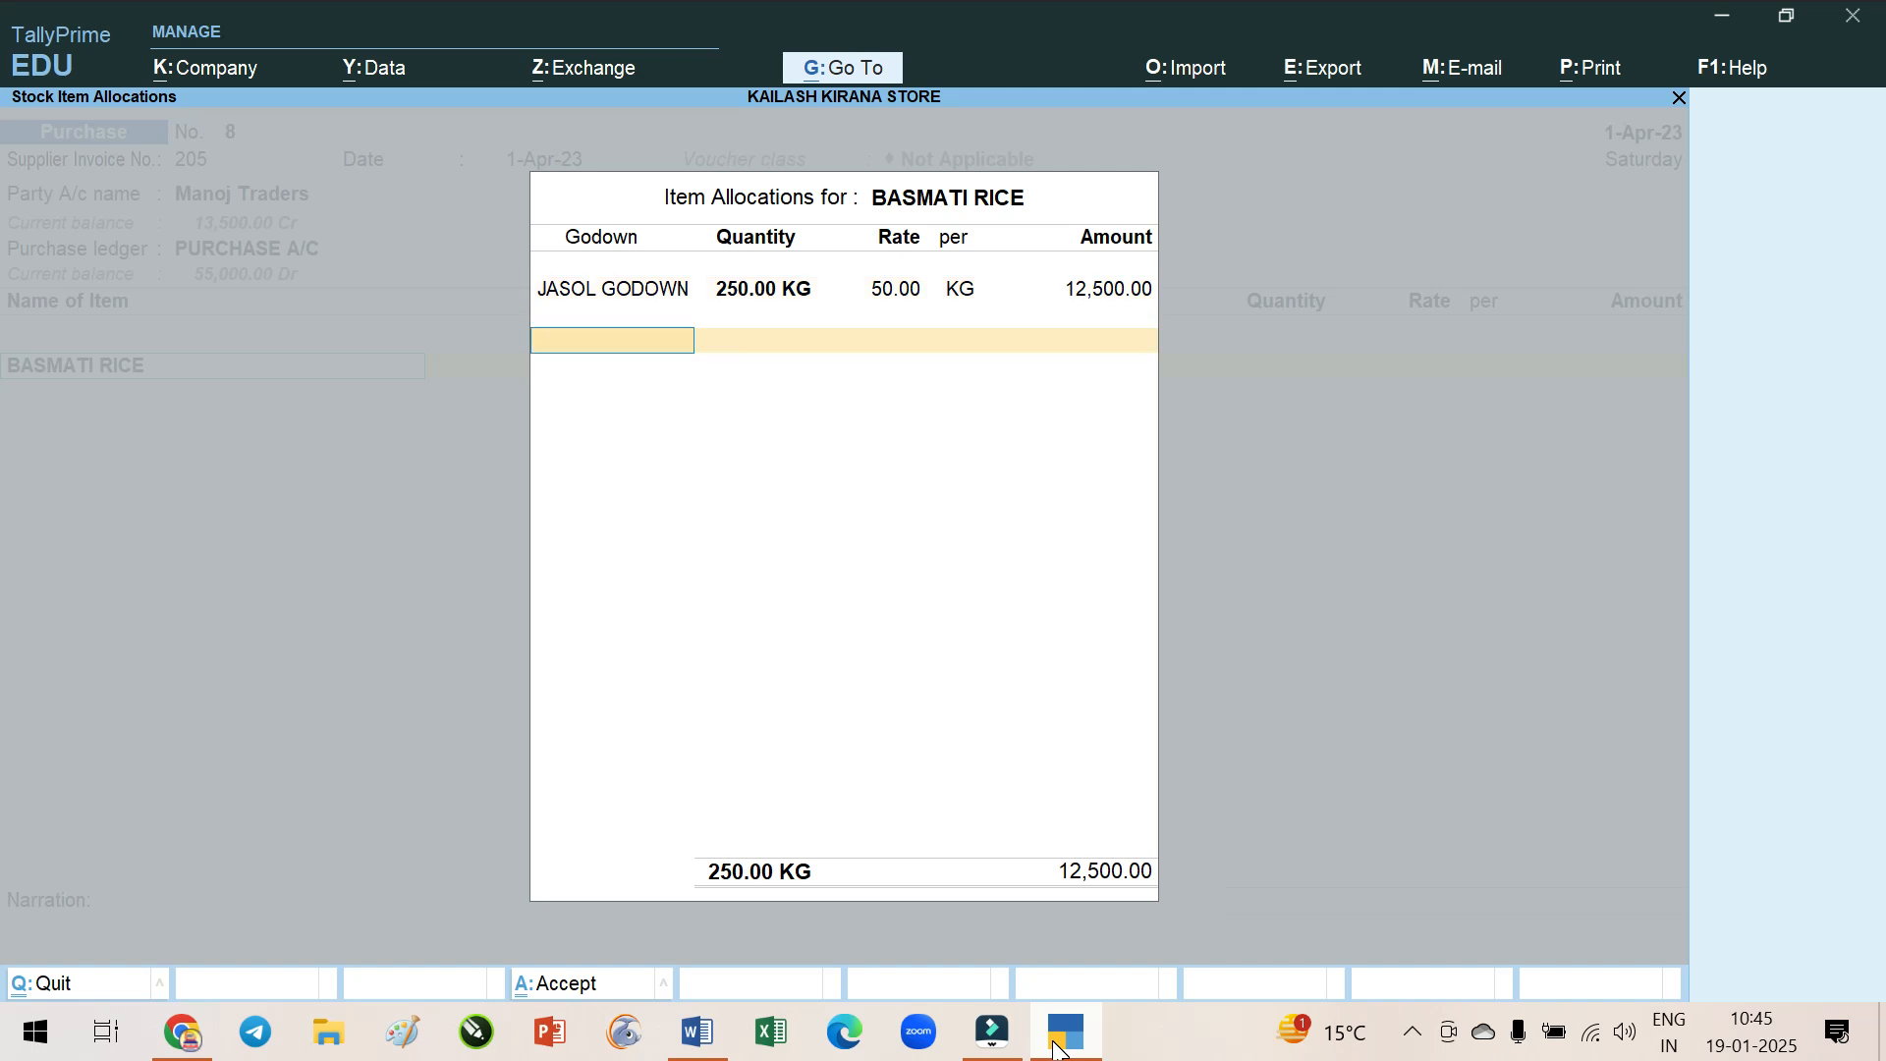
# Check the second BASMATI RICE row in the Word notes and allocate 250 KG to PACHPADRA GODOWN at rate 50
pyautogui.click(1056, 1049)
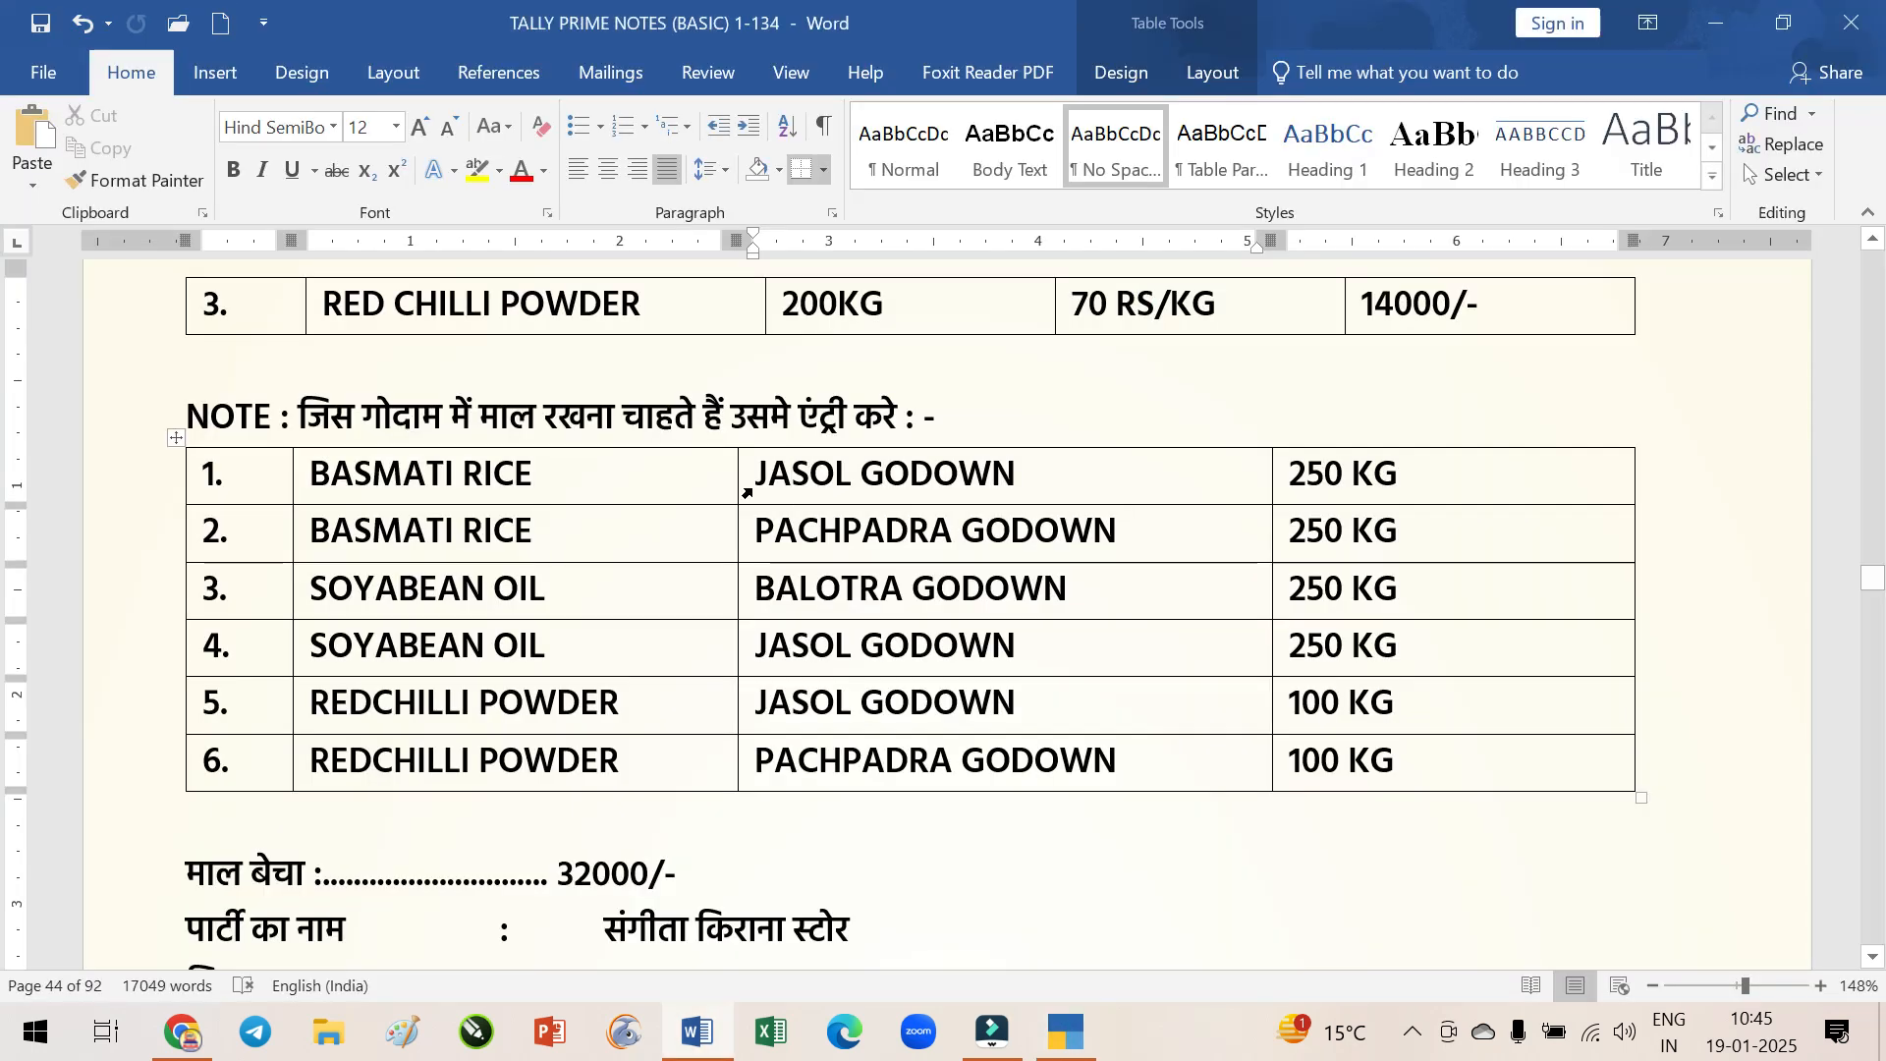
pyautogui.tripleClick(800, 530)
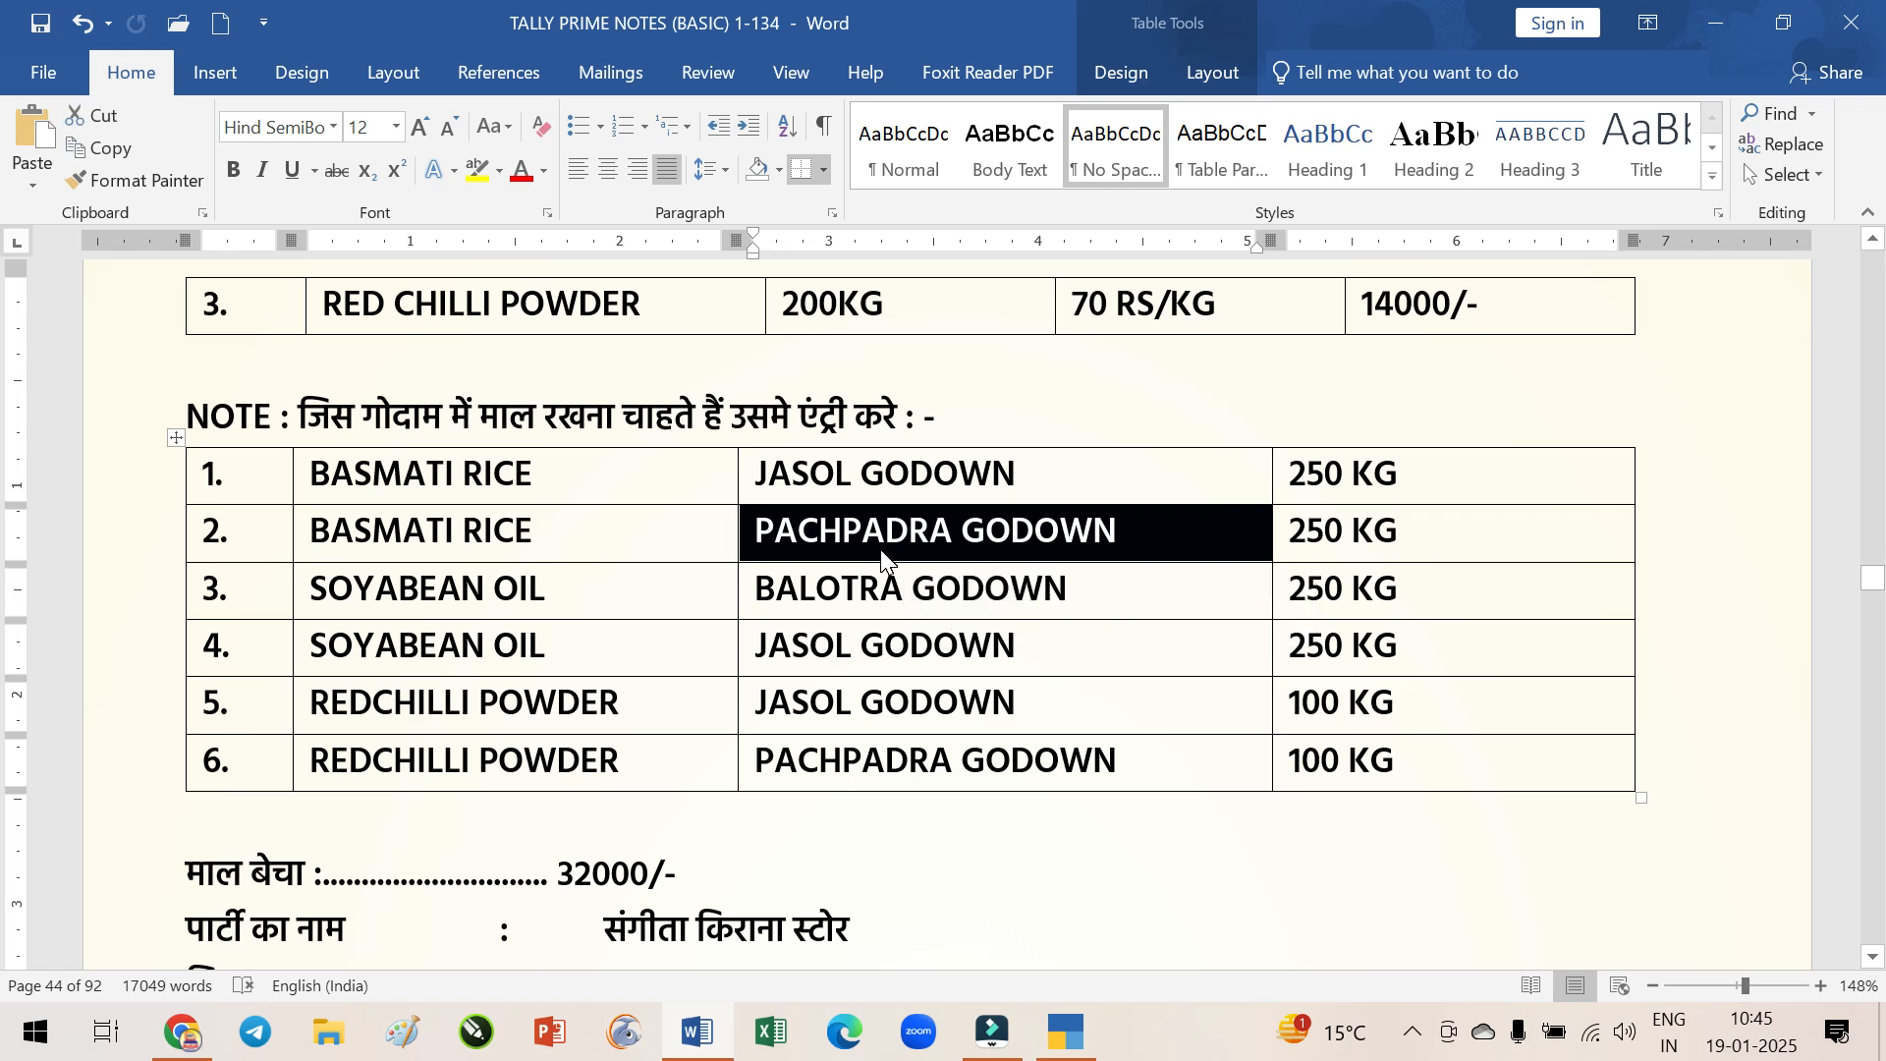
pyautogui.click(1066, 1049)
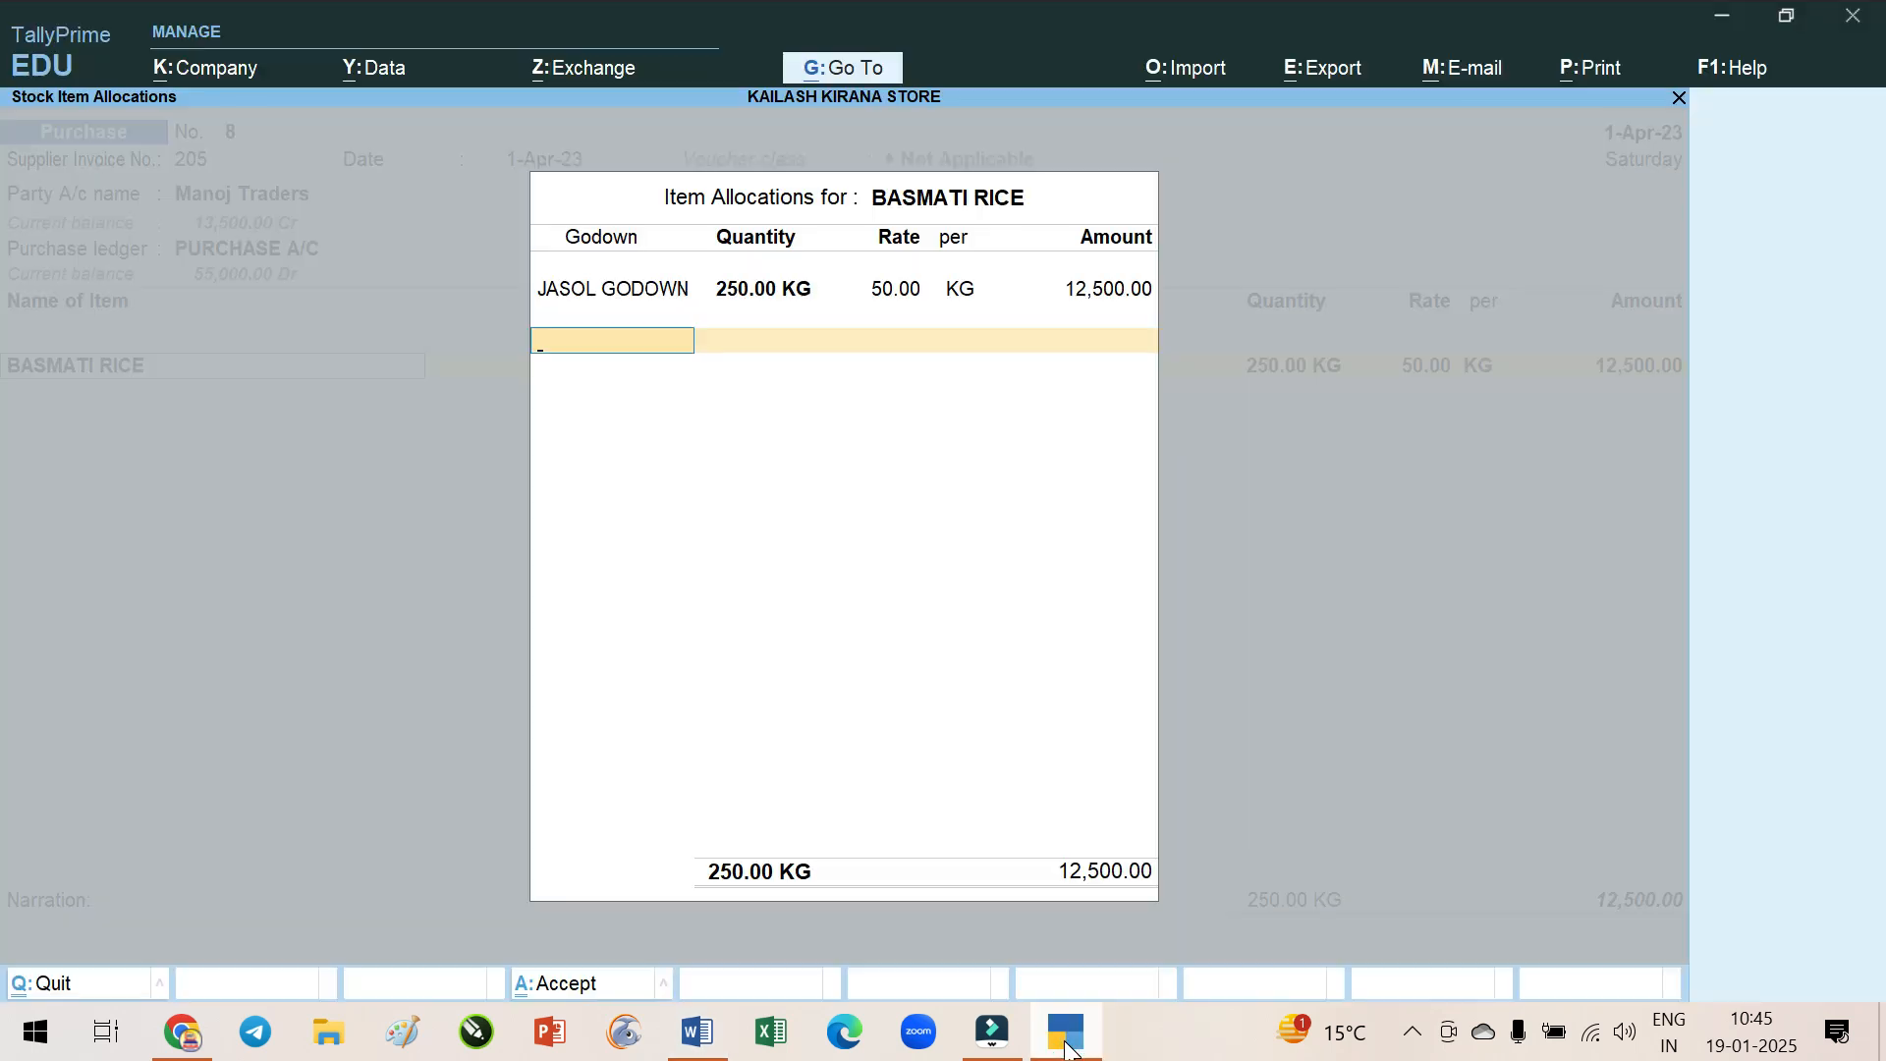
pyautogui.write('pa')
pyautogui.press('Return')
pyautogui.write('250')
pyautogui.press('Return')
pyautogui.press('Return')
pyautogui.press('Return')
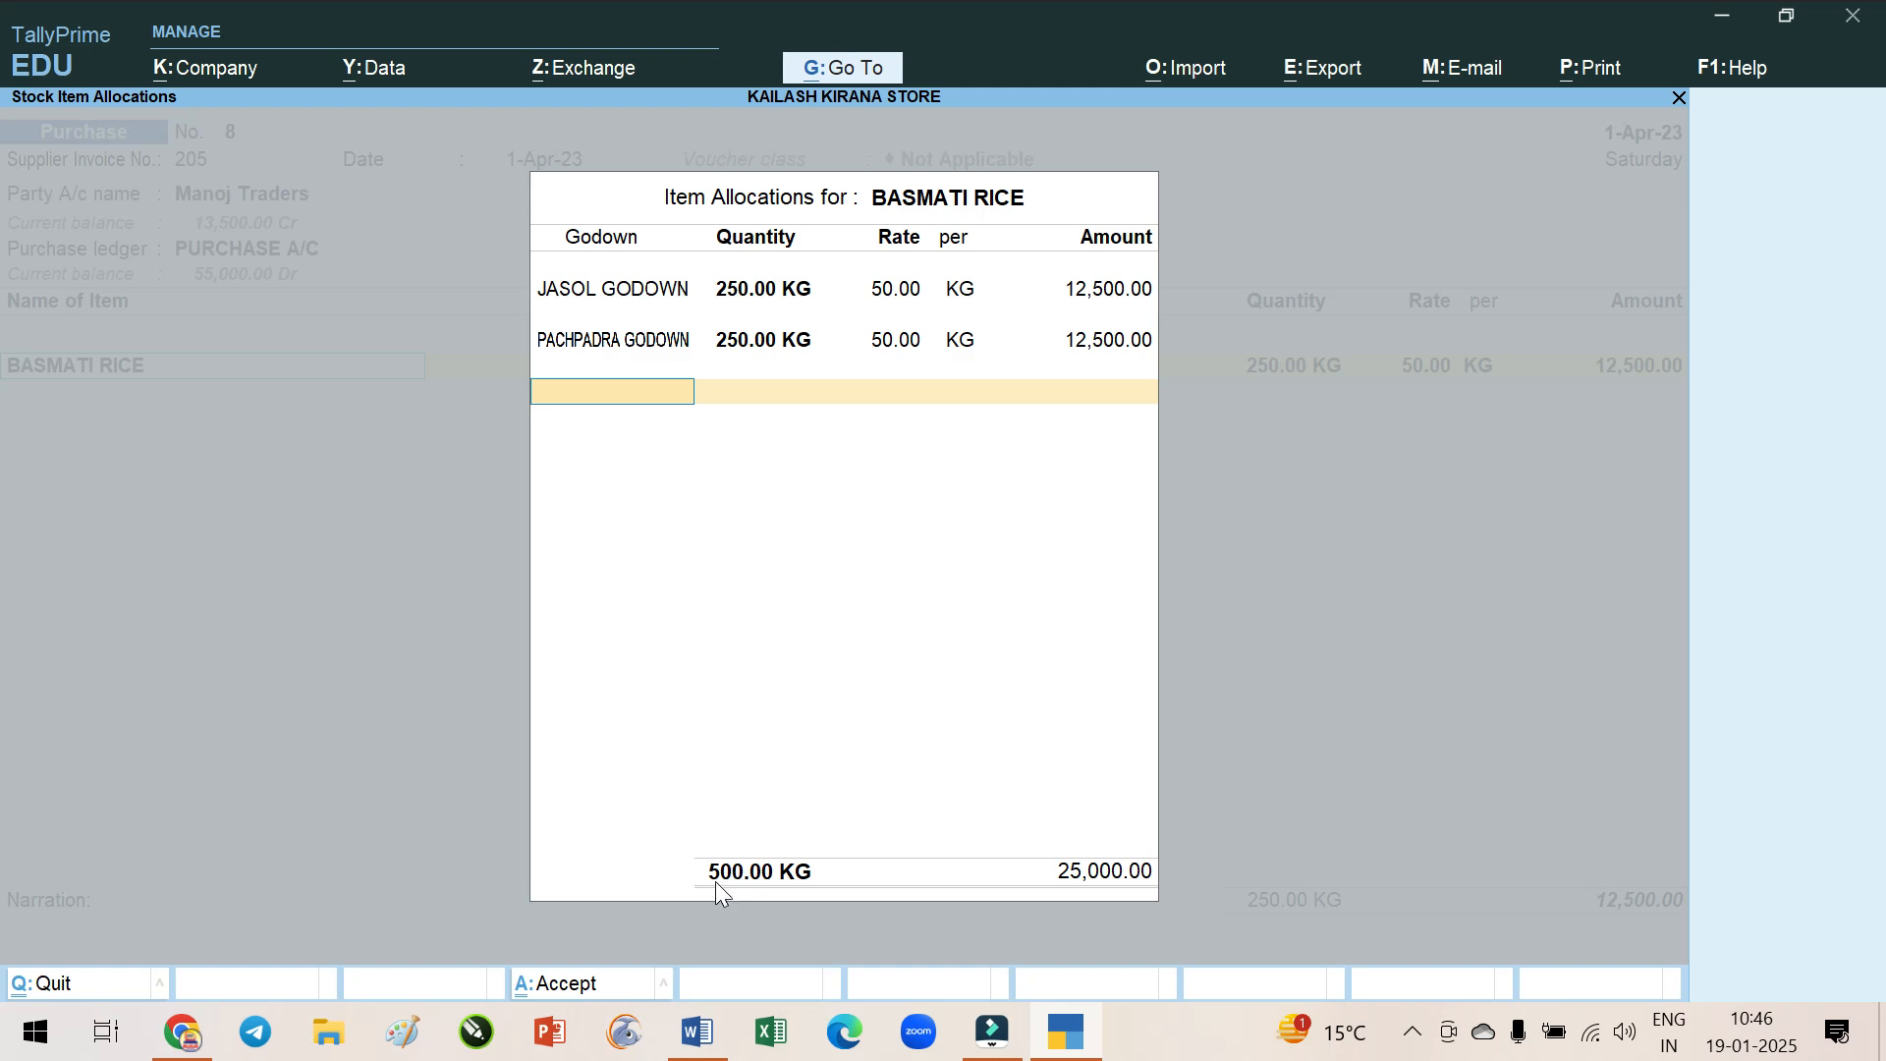
# Compare the BASMATI RICE total with the bill in the Word notes and accept the item's godown allocations
pyautogui.click(1077, 1041)
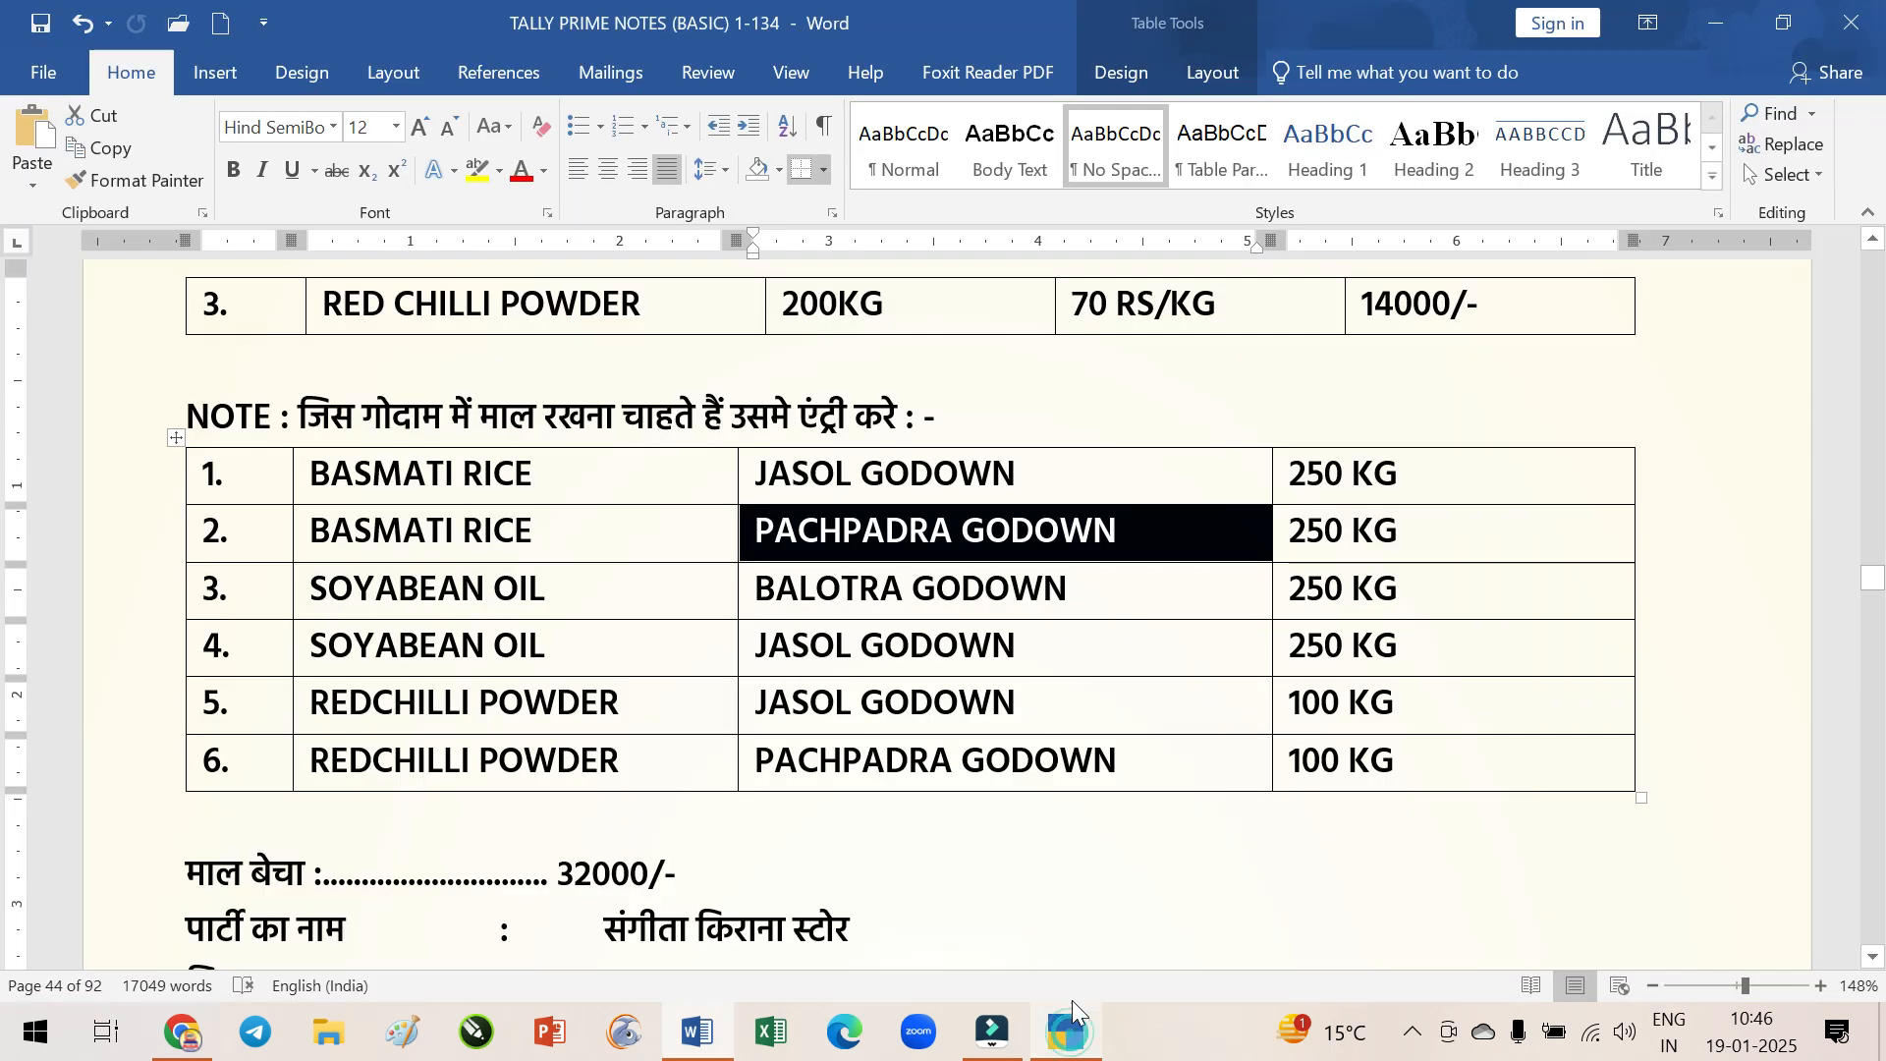
pyautogui.scroll(7, 939, 709)
pyautogui.scroll(4, 939, 709)
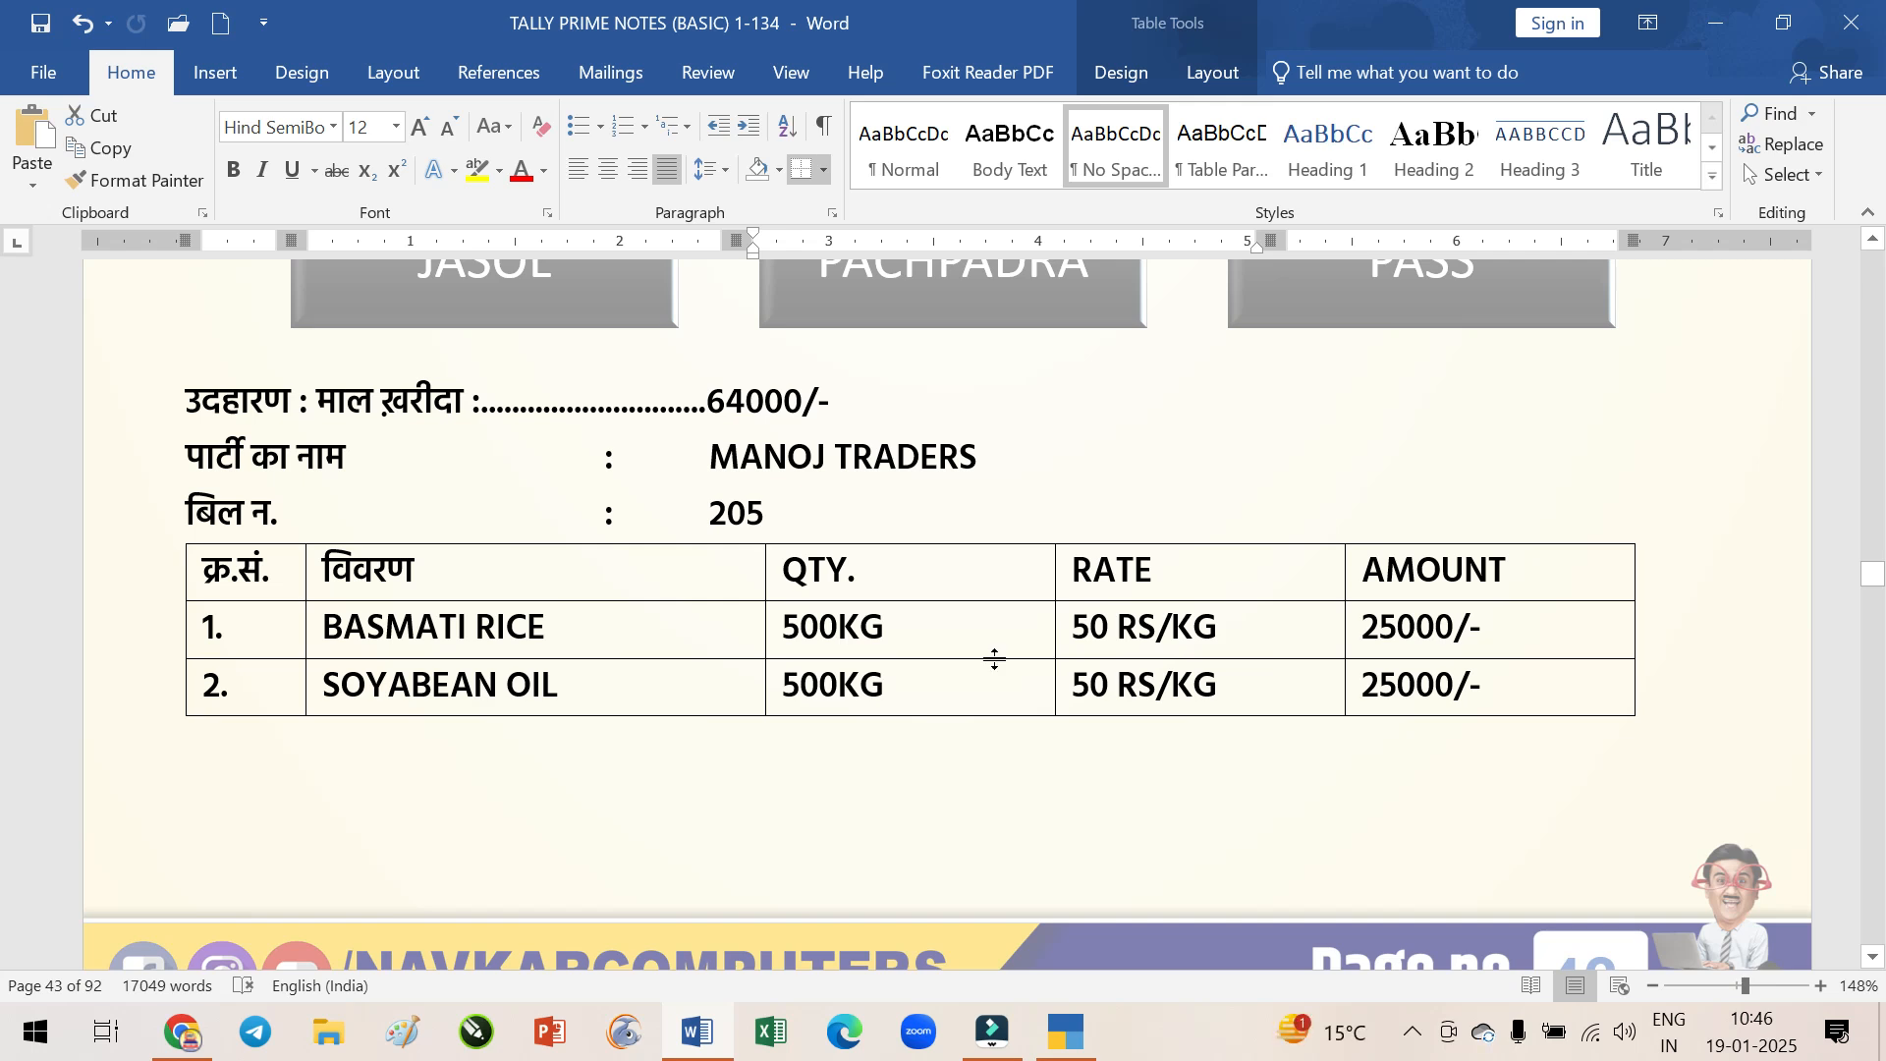
pyautogui.scroll(-6, 984, 670)
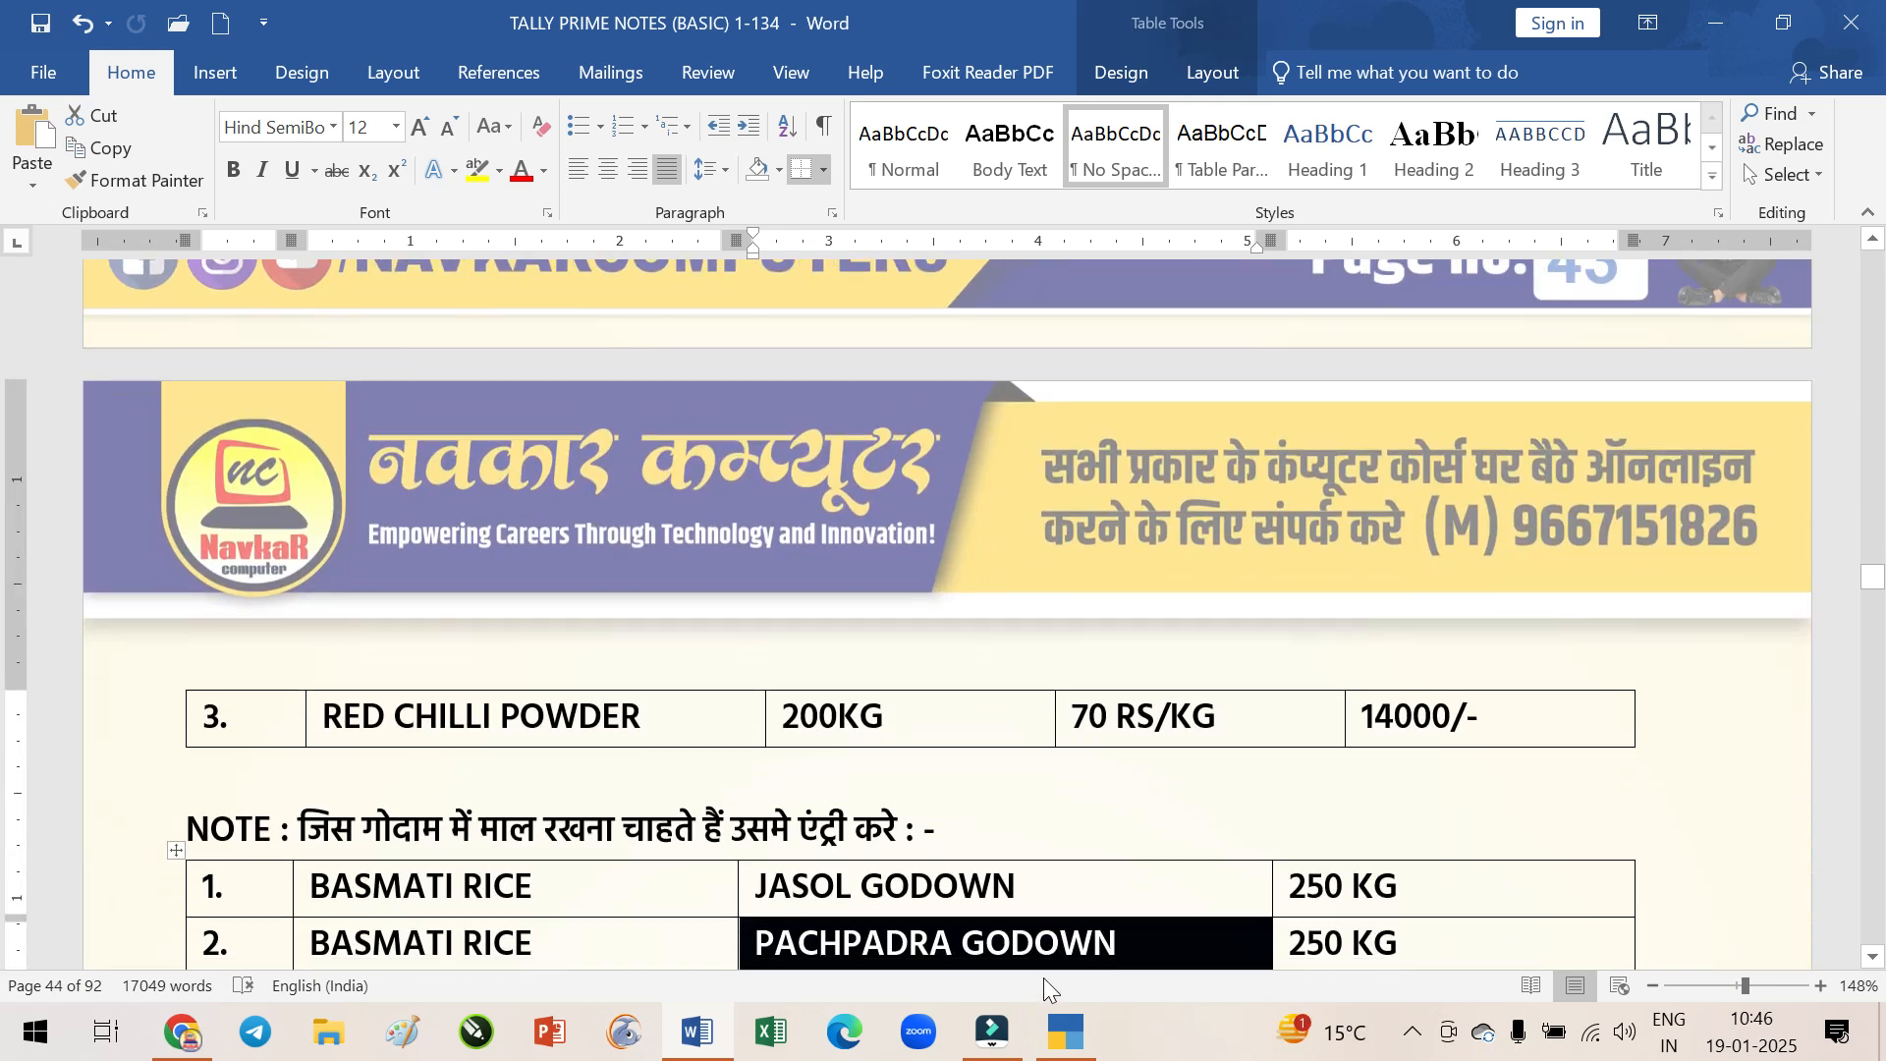
pyautogui.click(1086, 1004)
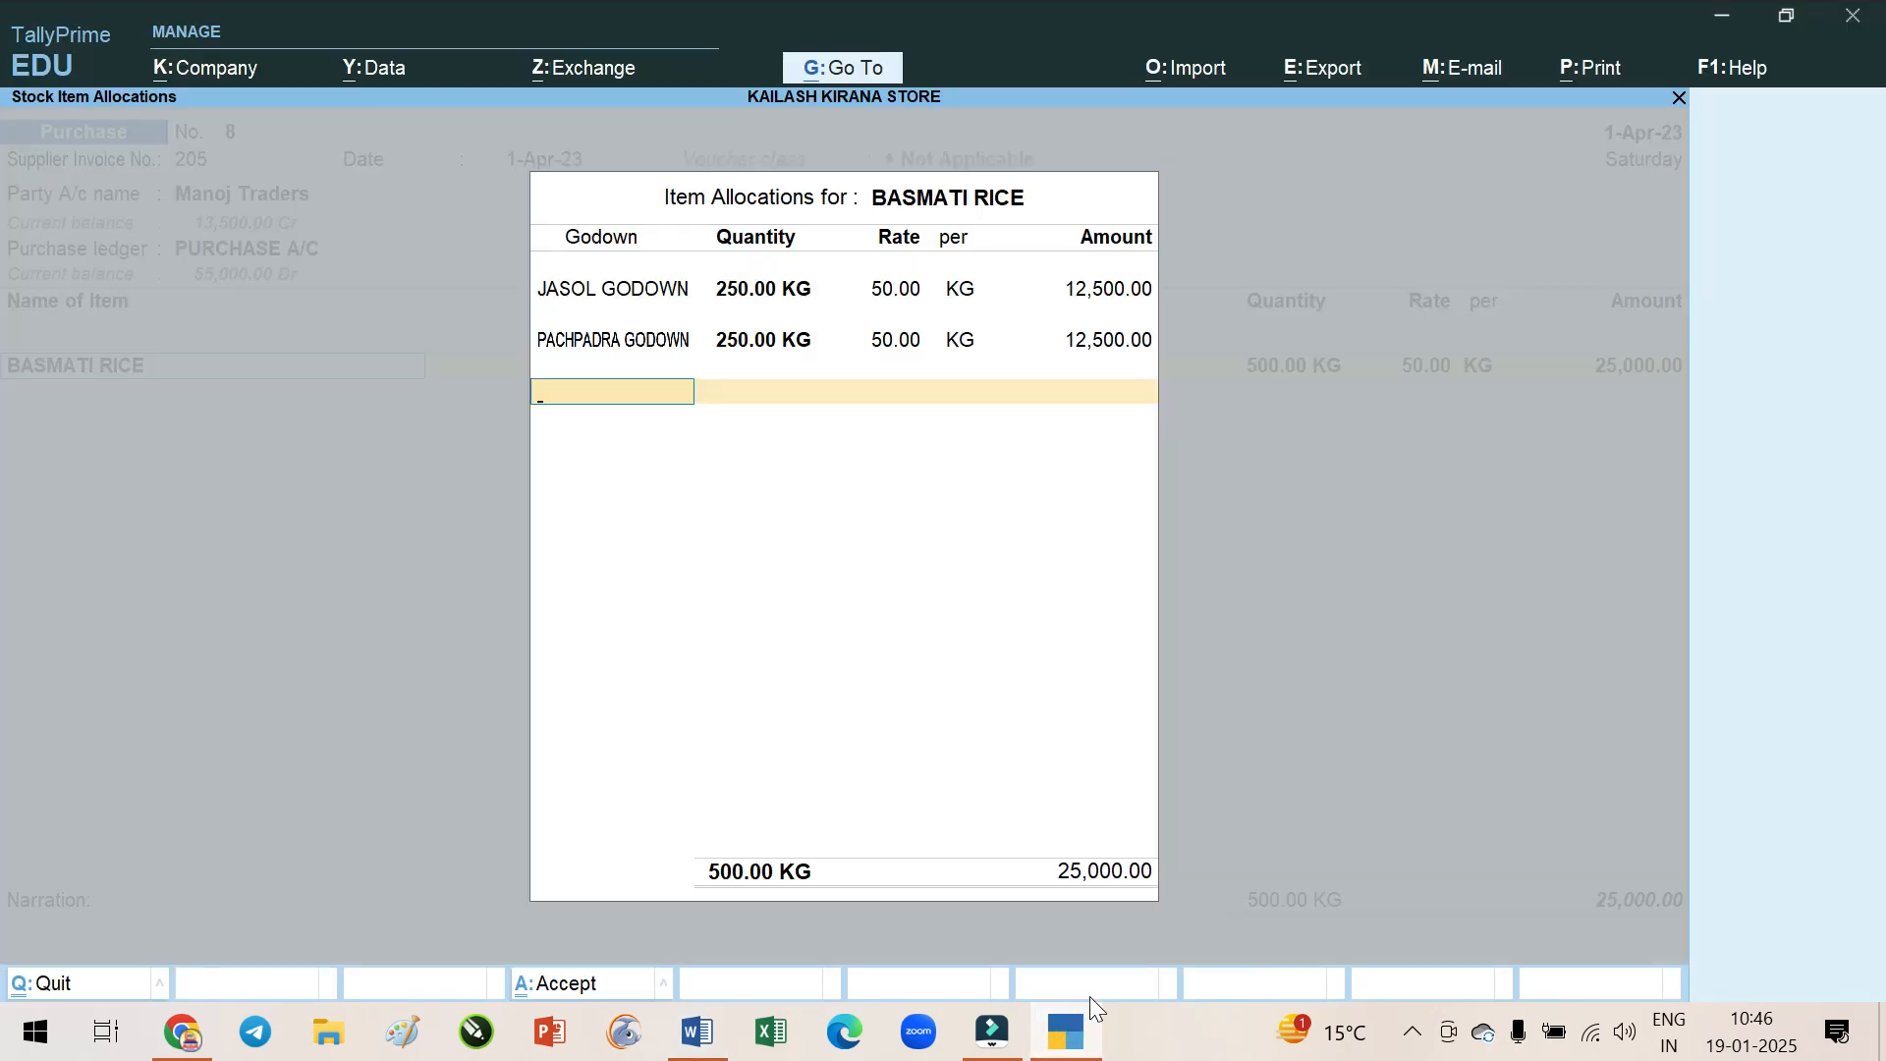
pyautogui.press('Return')
pyautogui.press('Return')
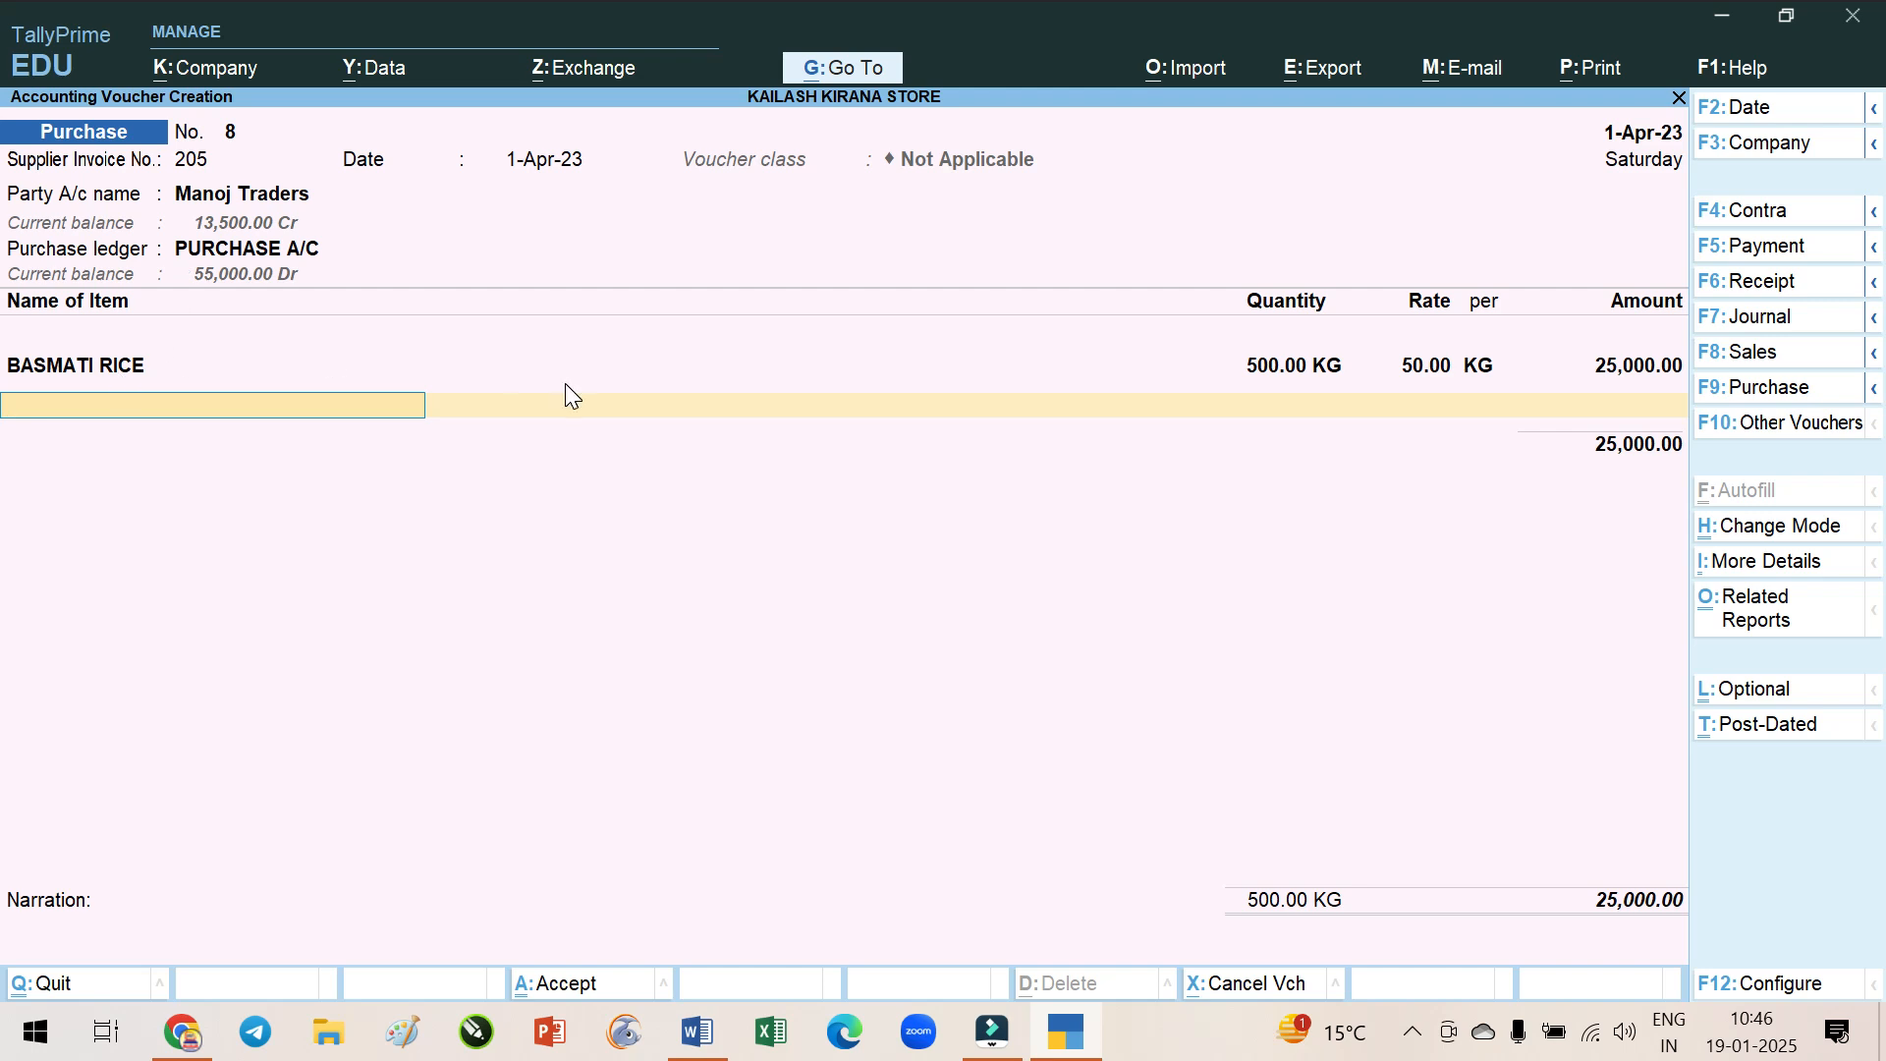
# Check the SOYABEAN OIL quantity, rate and godown rows in the Word notes and add SOYABEAN OIL as the second voucher item
pyautogui.hotkey('alt', 'Tab')
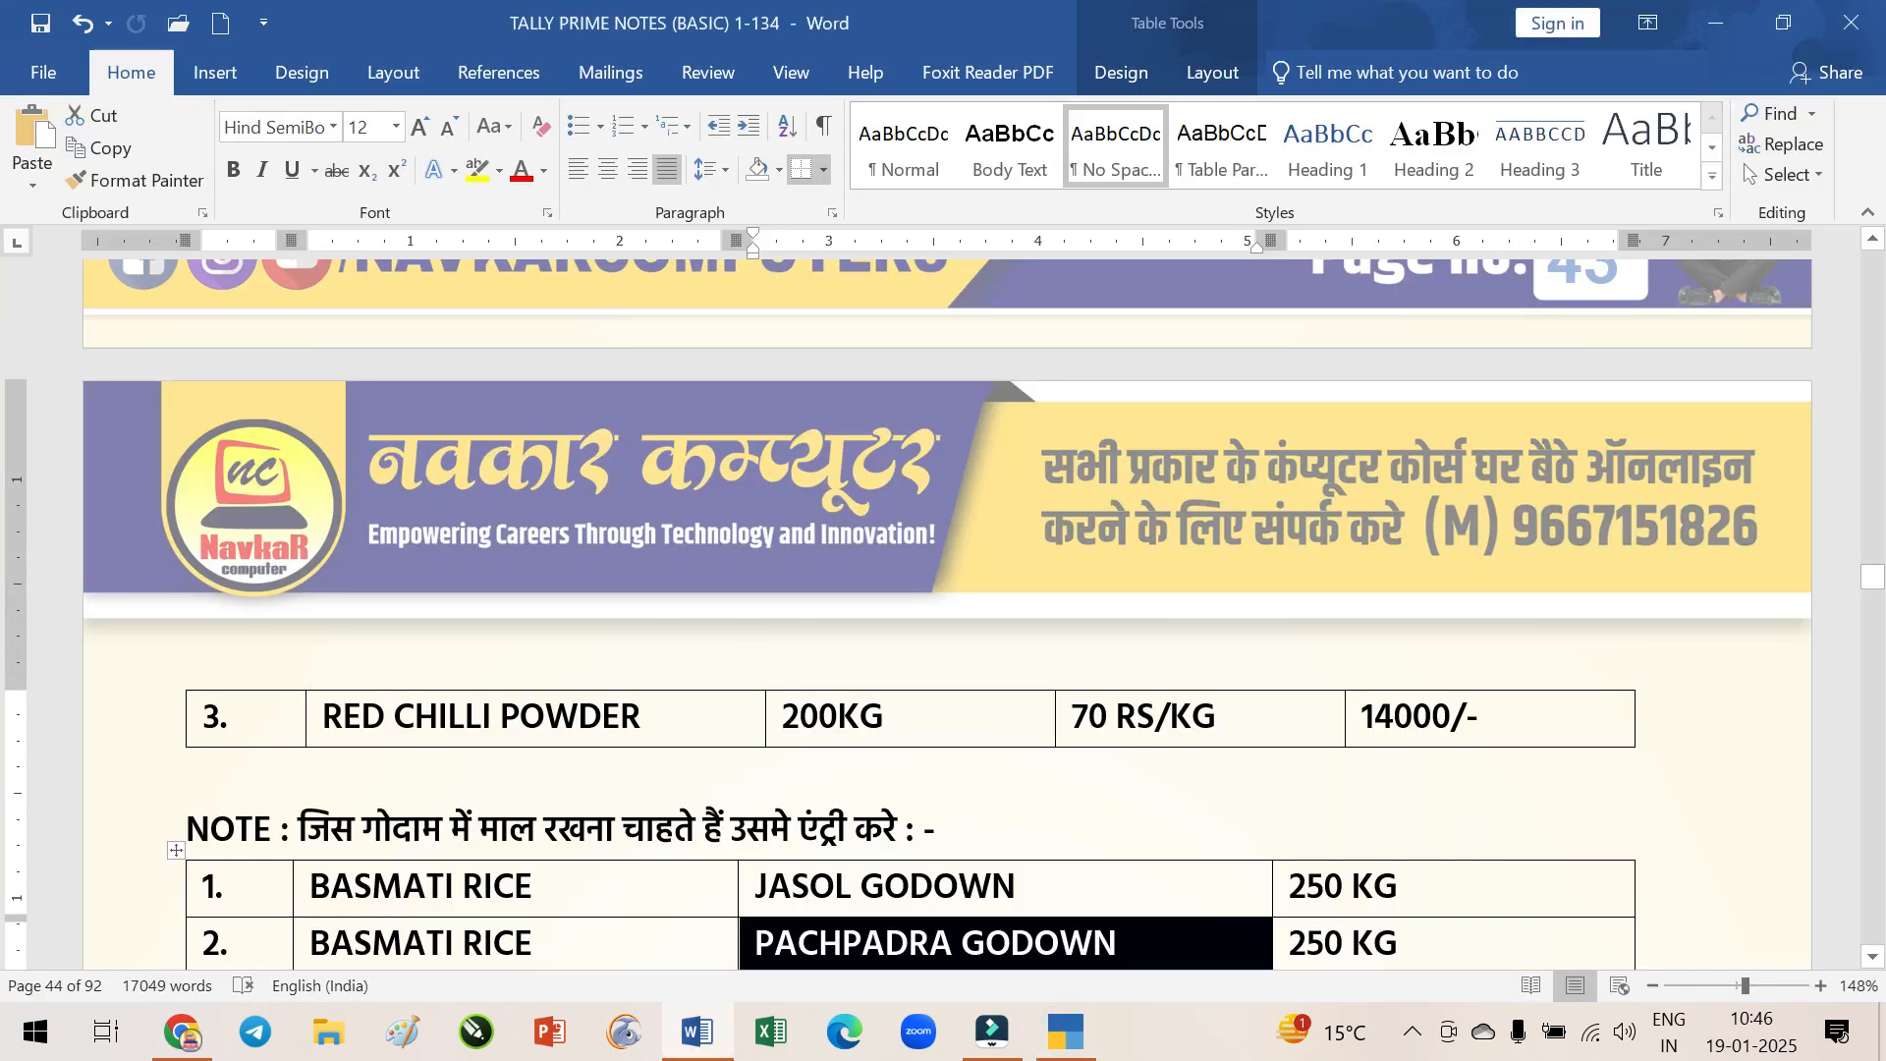
pyautogui.scroll(2, 719, 741)
pyautogui.scroll(3, 719, 747)
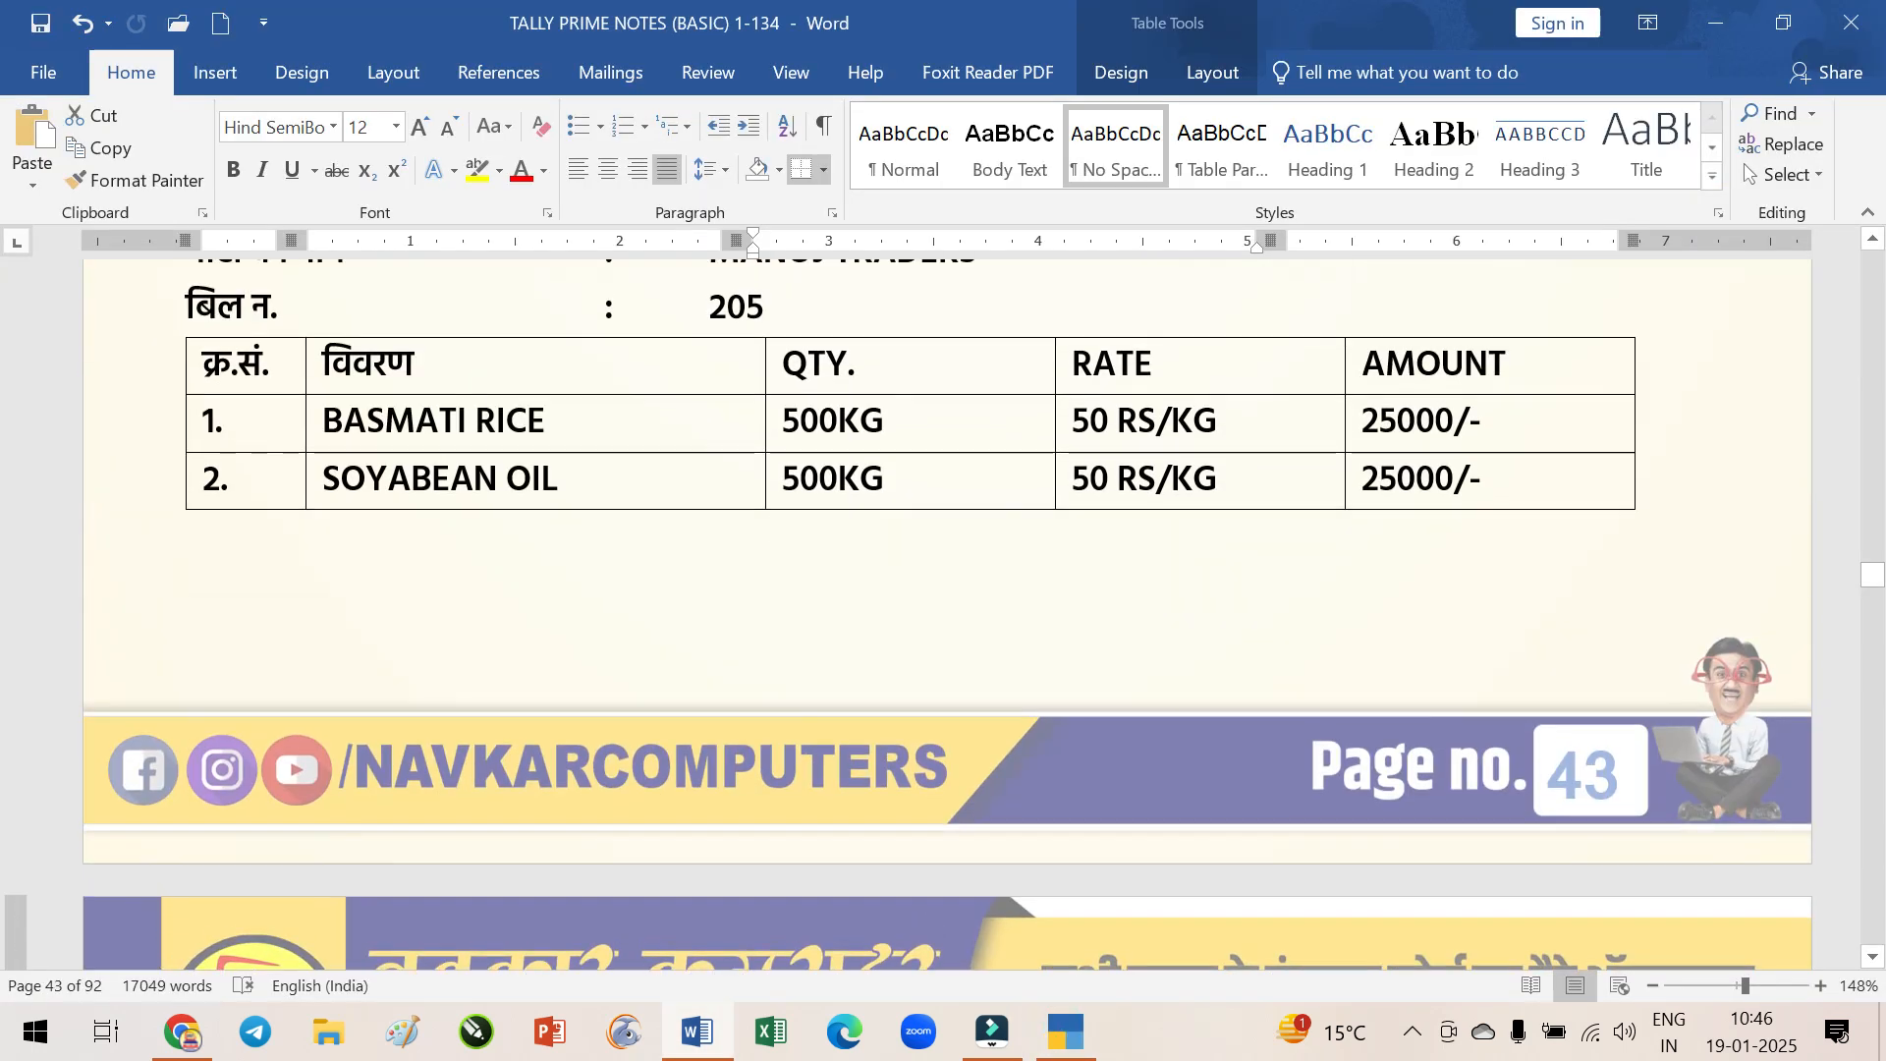
pyautogui.scroll(-10, 961, 503)
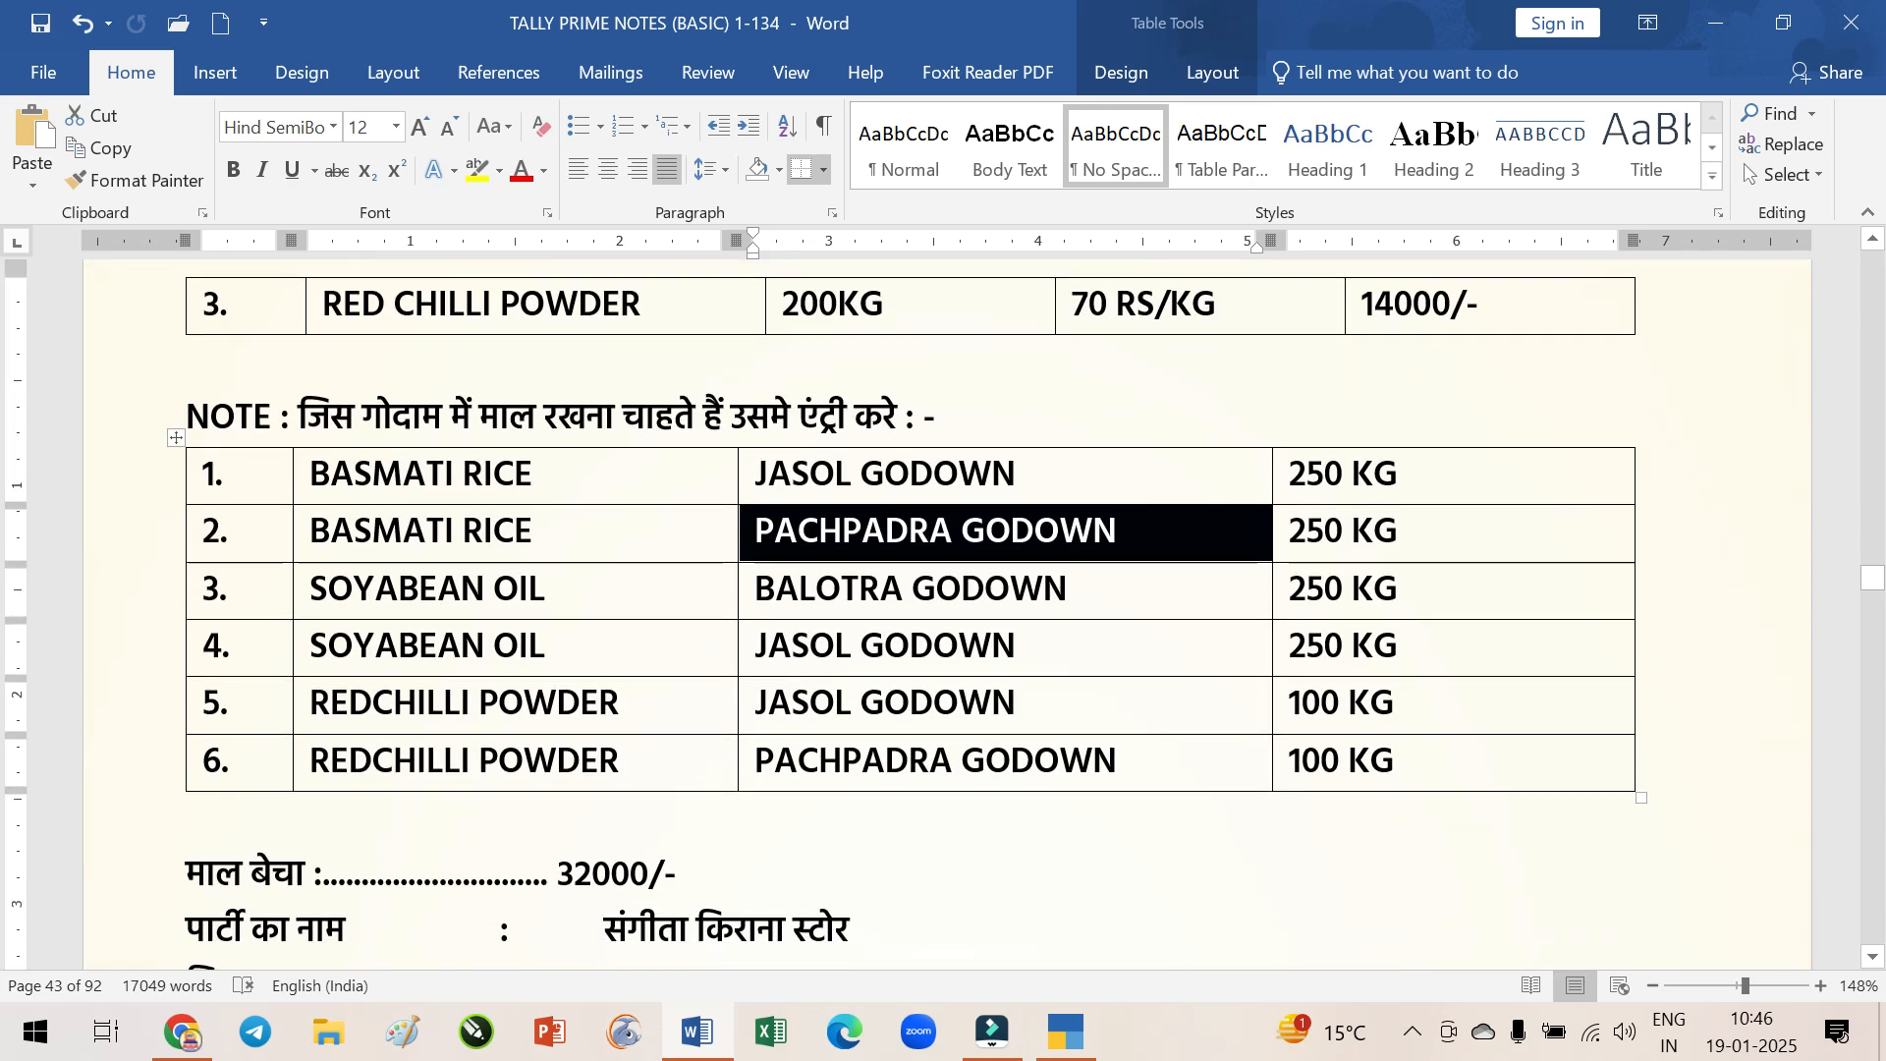
pyautogui.moveTo(226, 590); pyautogui.dragTo(1425, 649)
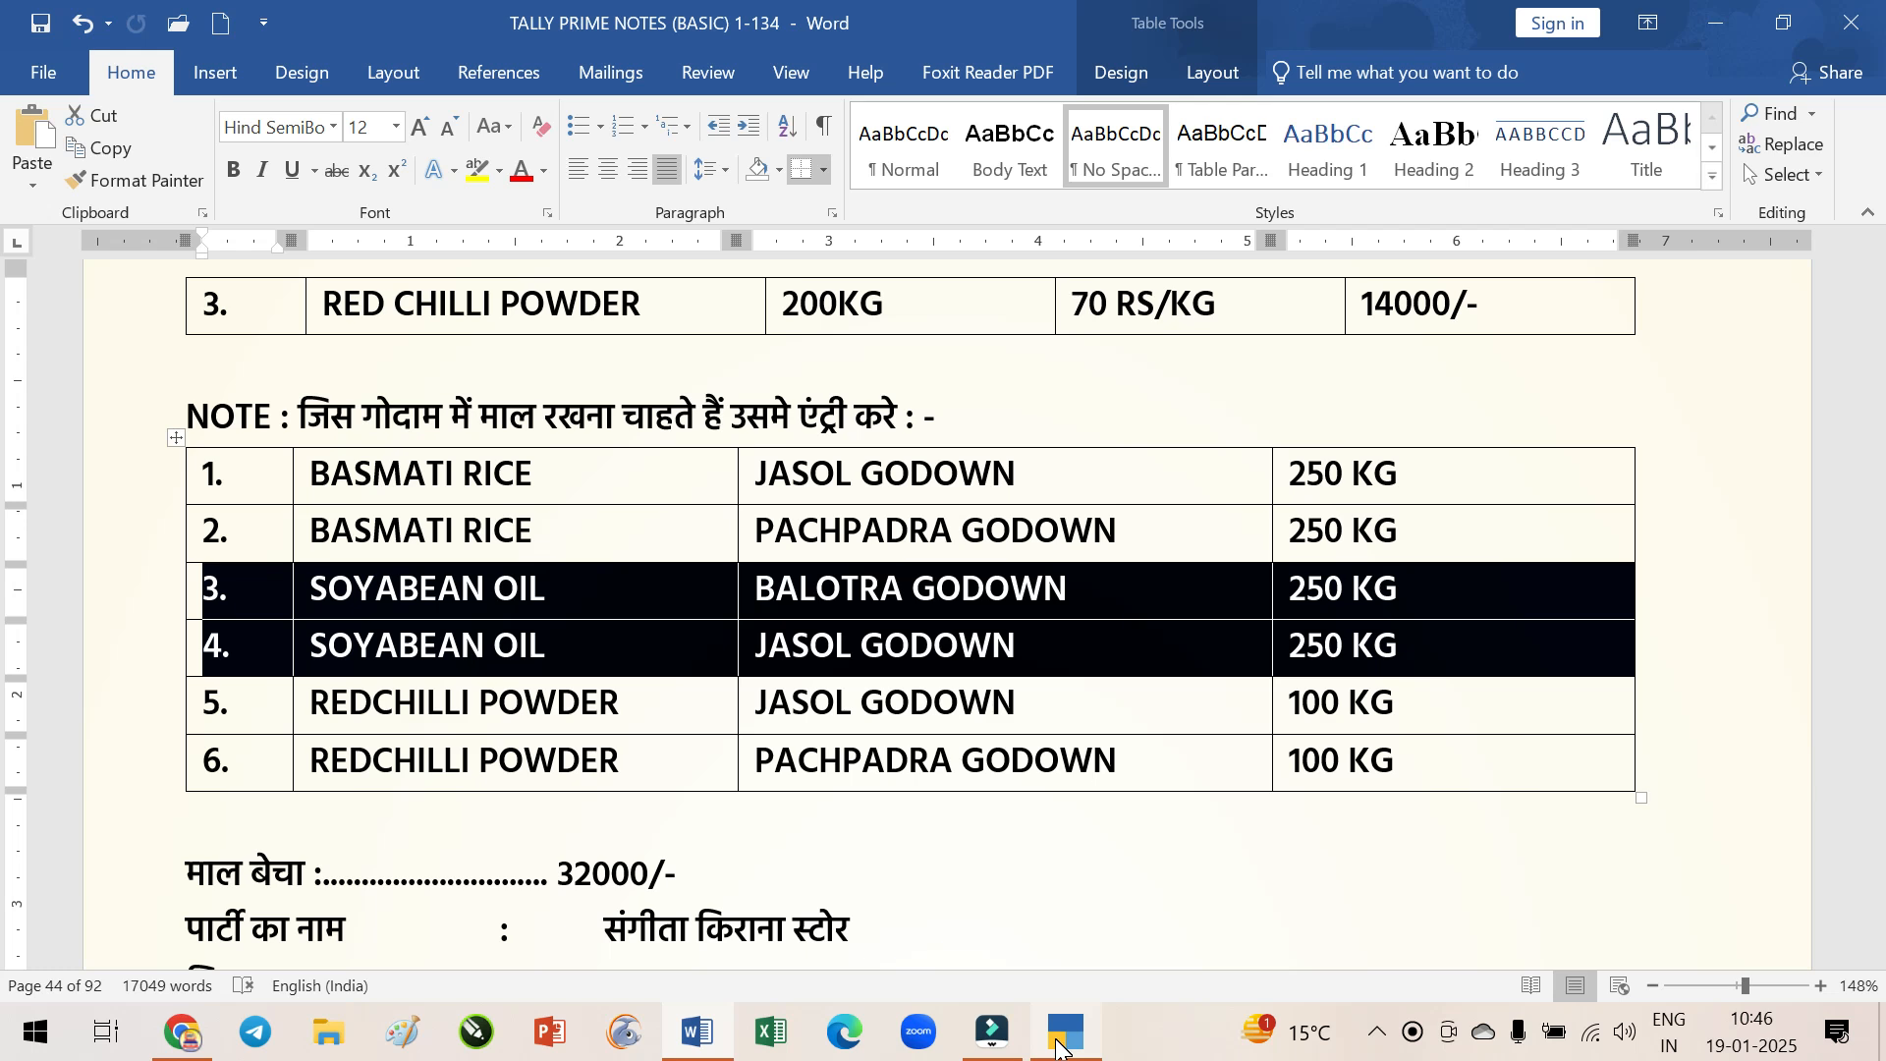
pyautogui.click(1061, 1044)
pyautogui.write('SO')
pyautogui.press('Return')
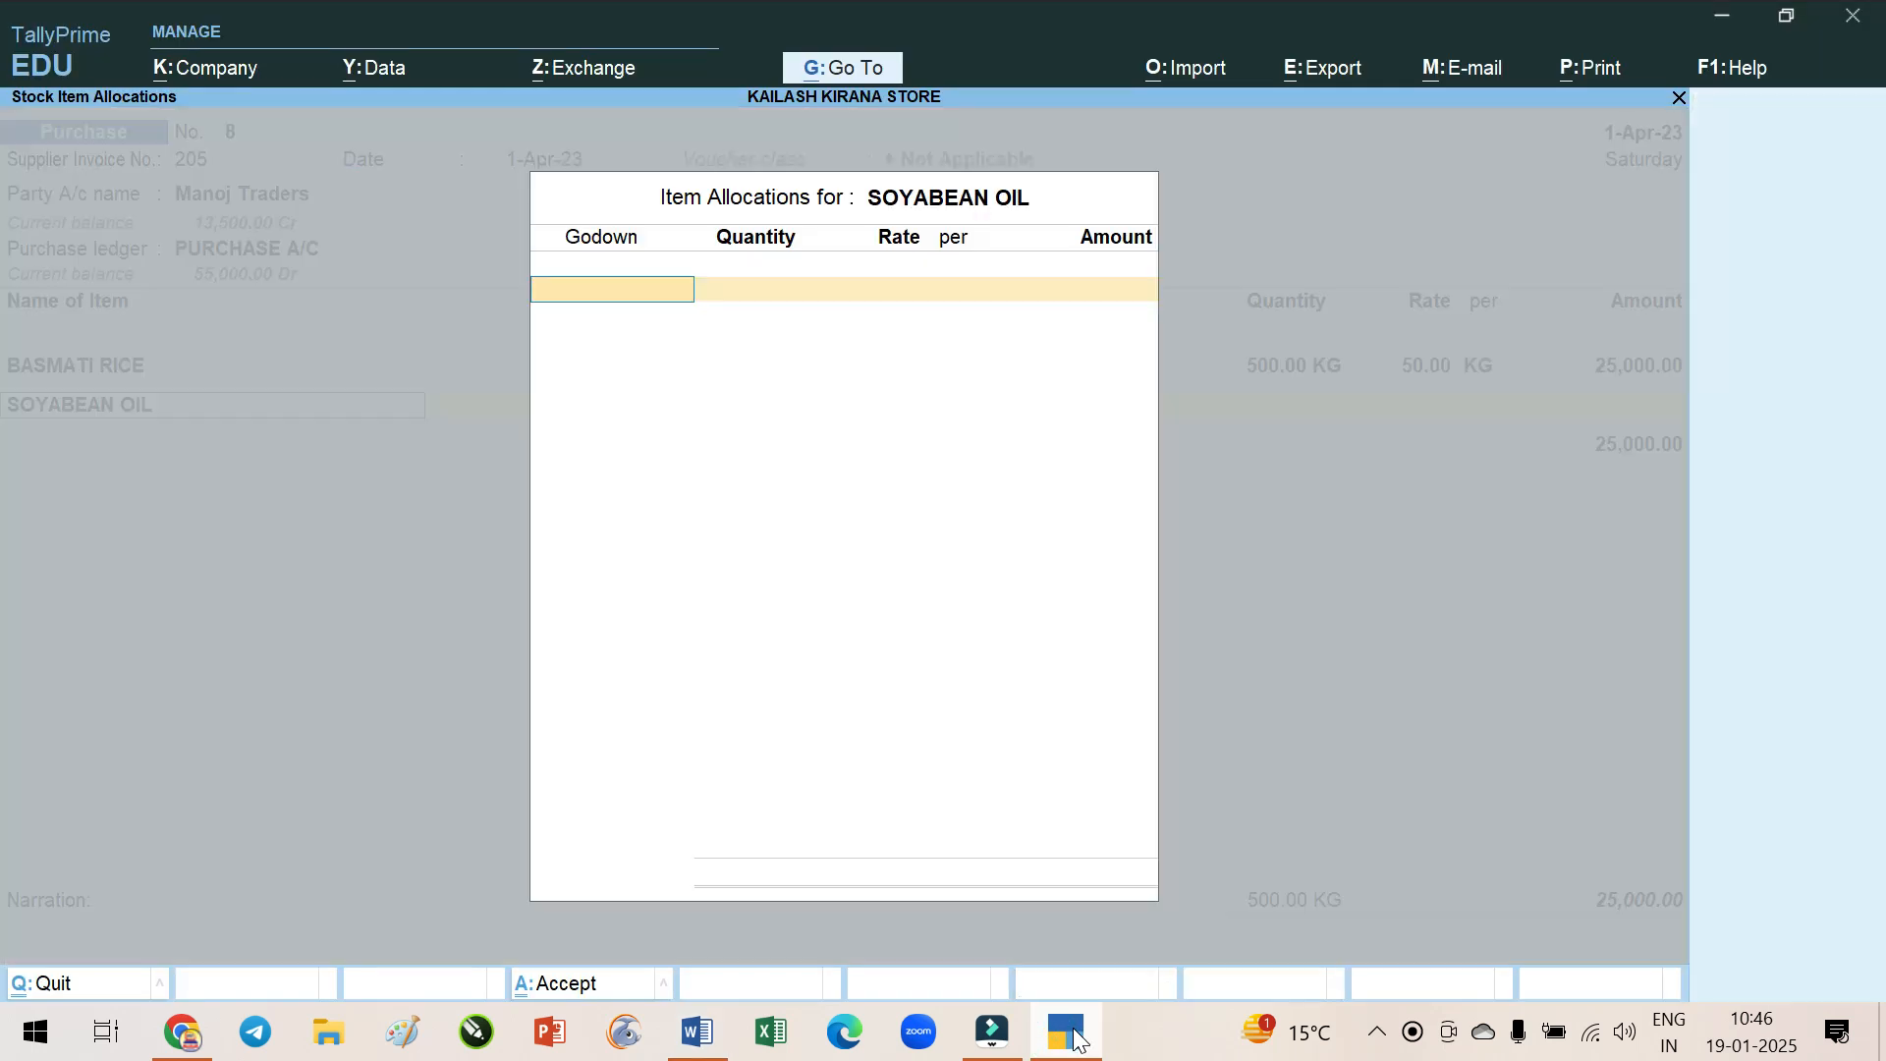
# Check the Word notes and allocate 250 LTR of SOYABEAN OIL to BALOTRA GODOWN at rate 50
pyautogui.click(1077, 1038)
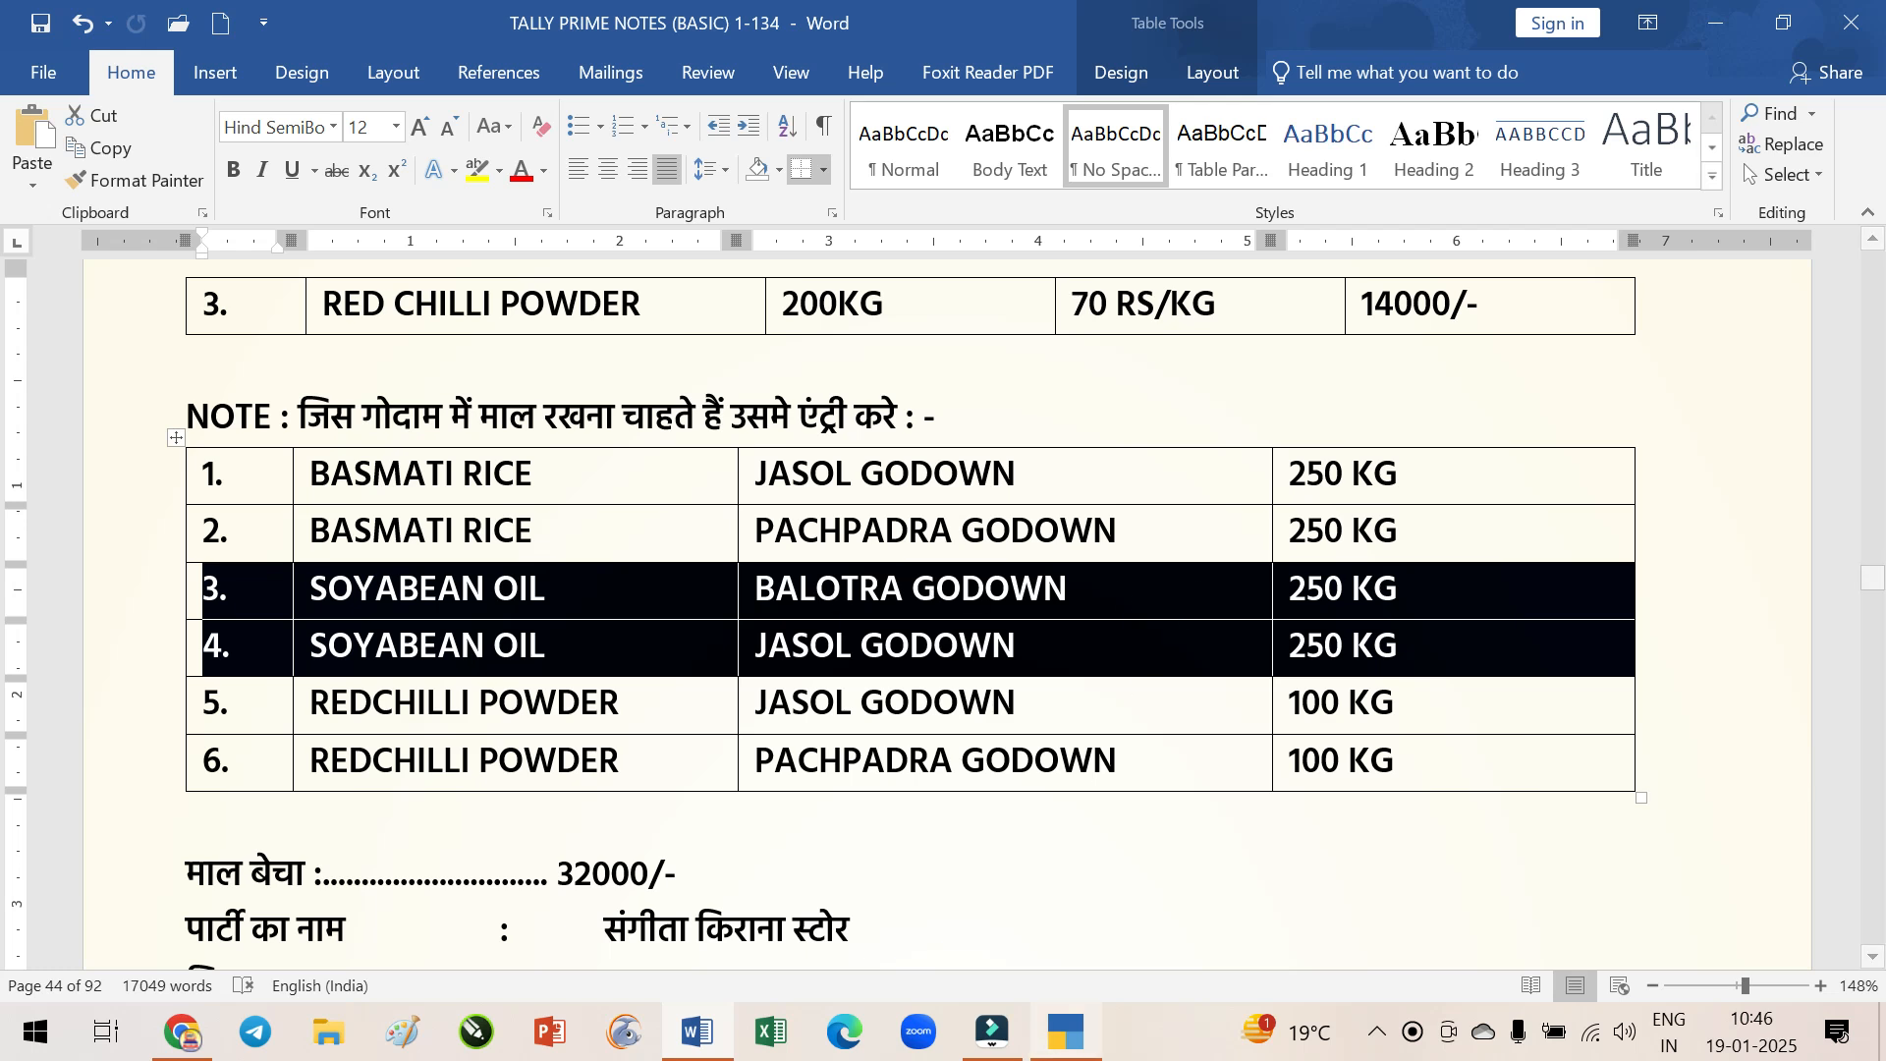
pyautogui.click(1063, 1039)
pyautogui.write('BA')
pyautogui.press('Return')
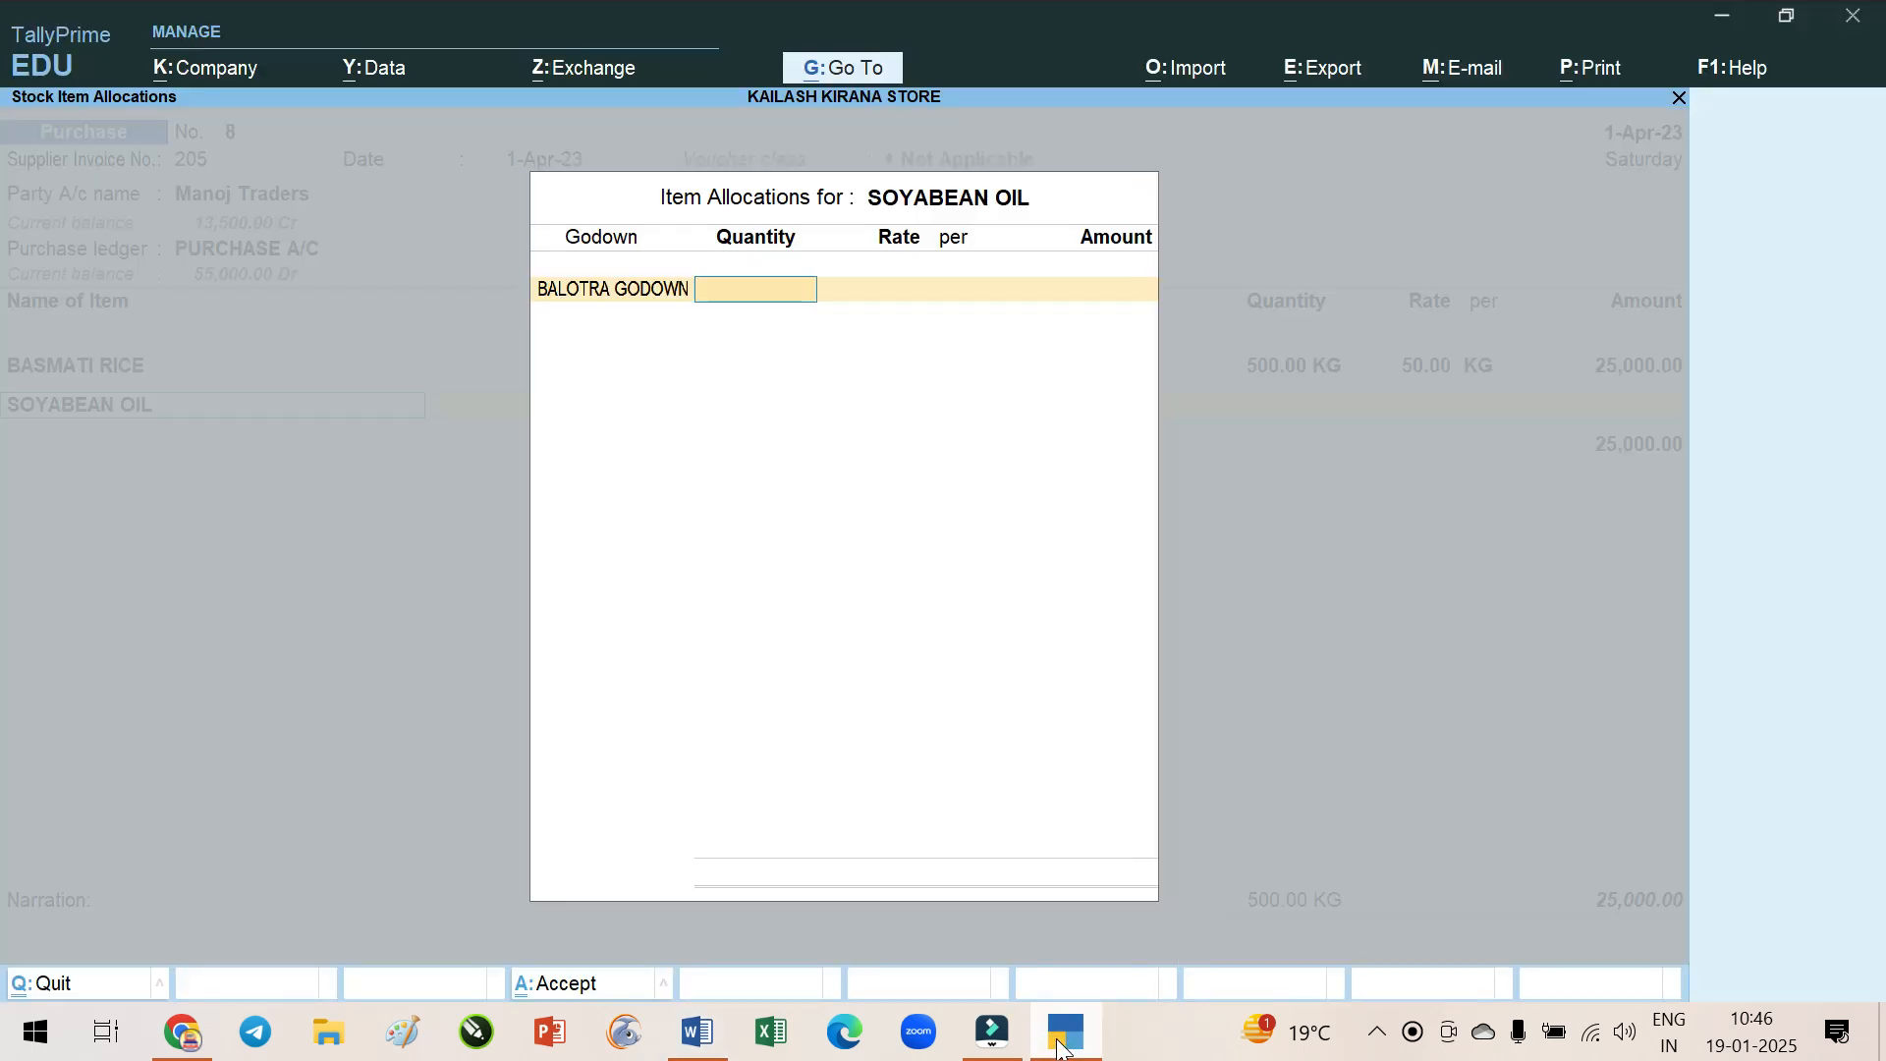
pyautogui.write('250')
pyautogui.press('Return')
pyautogui.write('50')
pyautogui.press('Return')
pyautogui.press('Return')
pyautogui.press('Return')
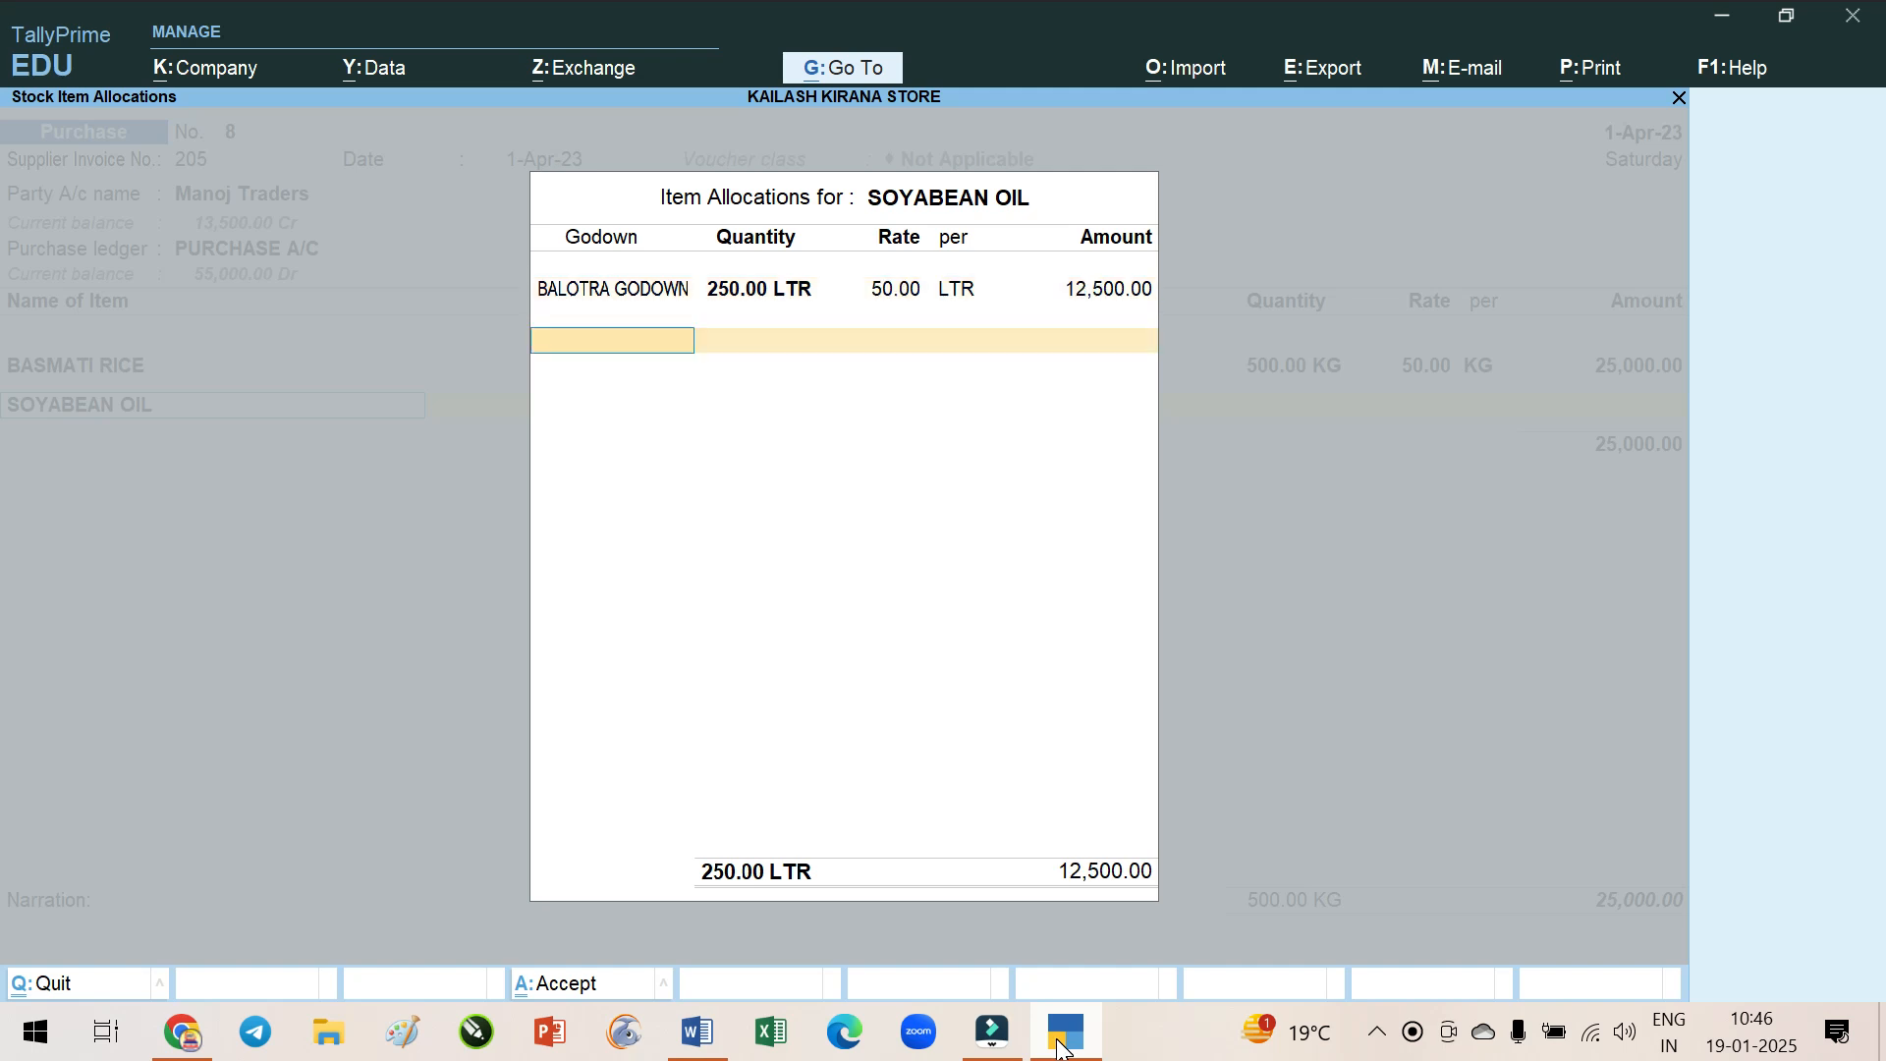
# Recheck the Word notes, allocate 250 LTR of SOYABEAN OIL to JASOL GODOWN at rate 50 and accept the item line
pyautogui.click(1059, 1049)
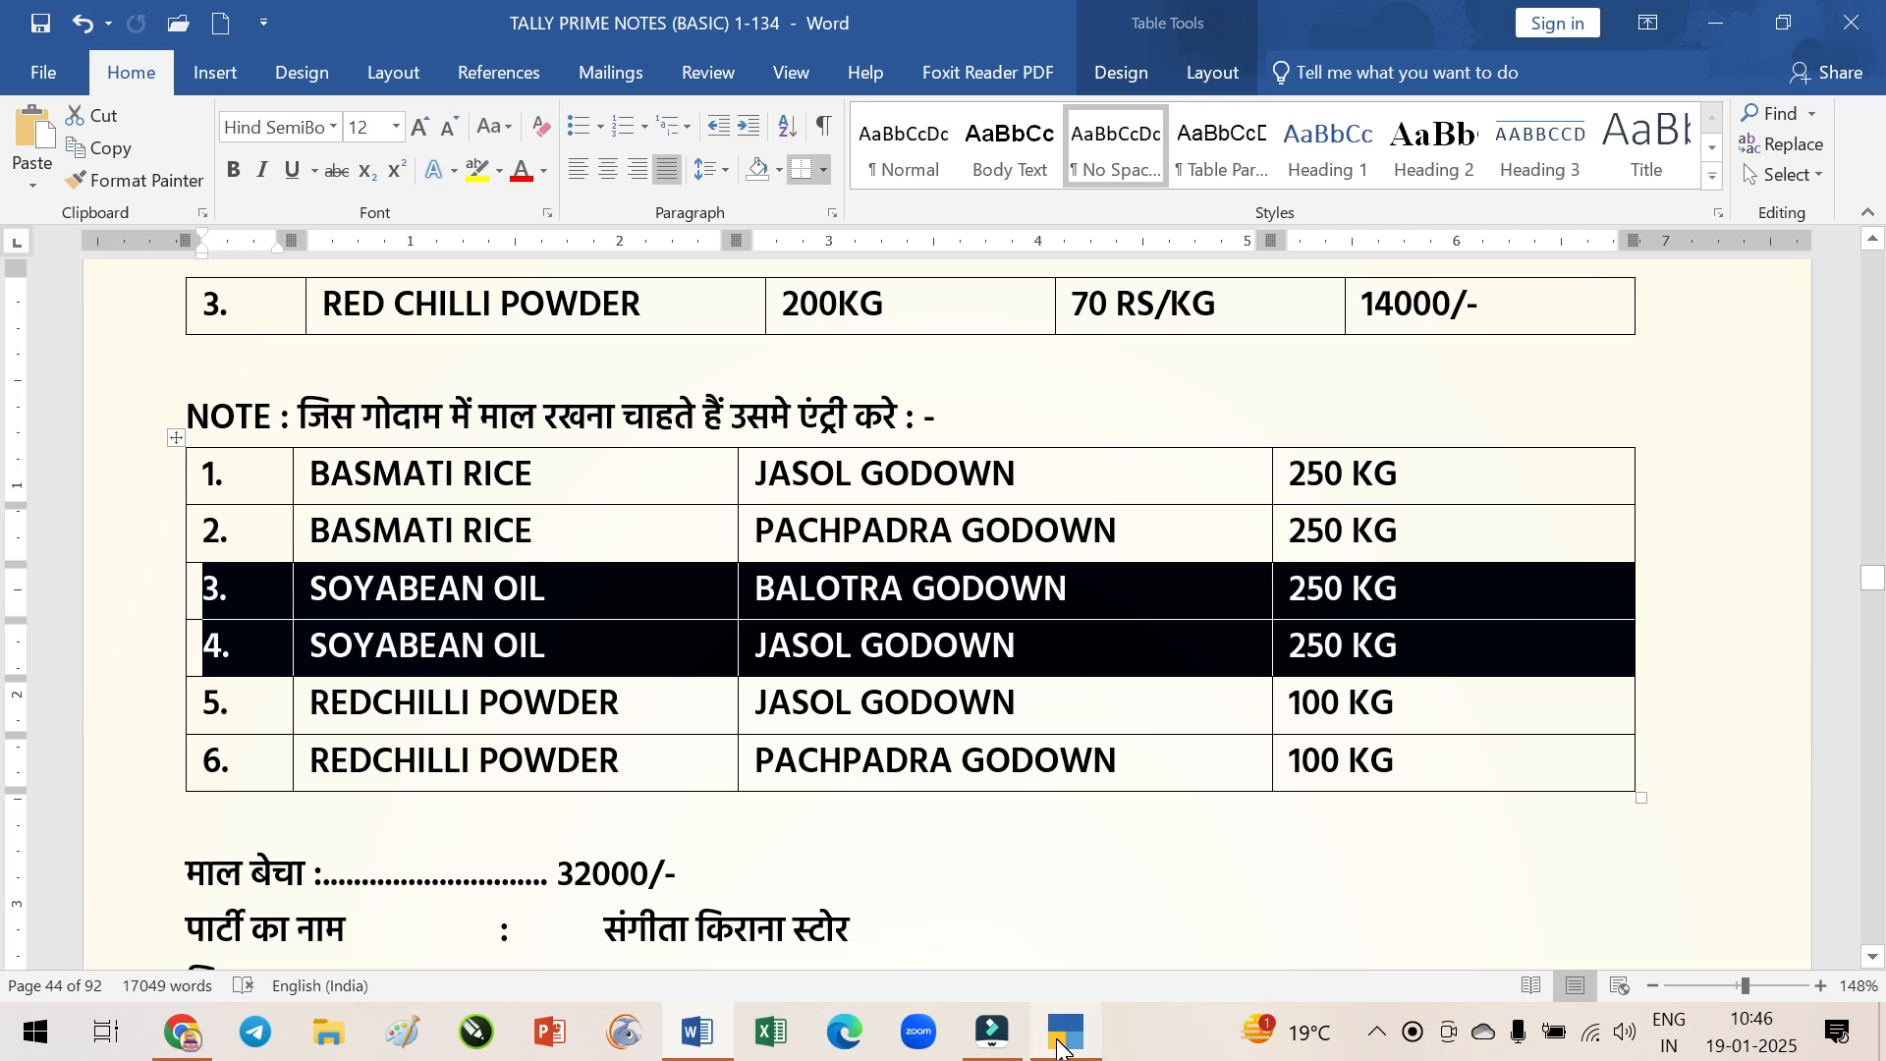
pyautogui.click(1059, 1050)
pyautogui.write('ja')
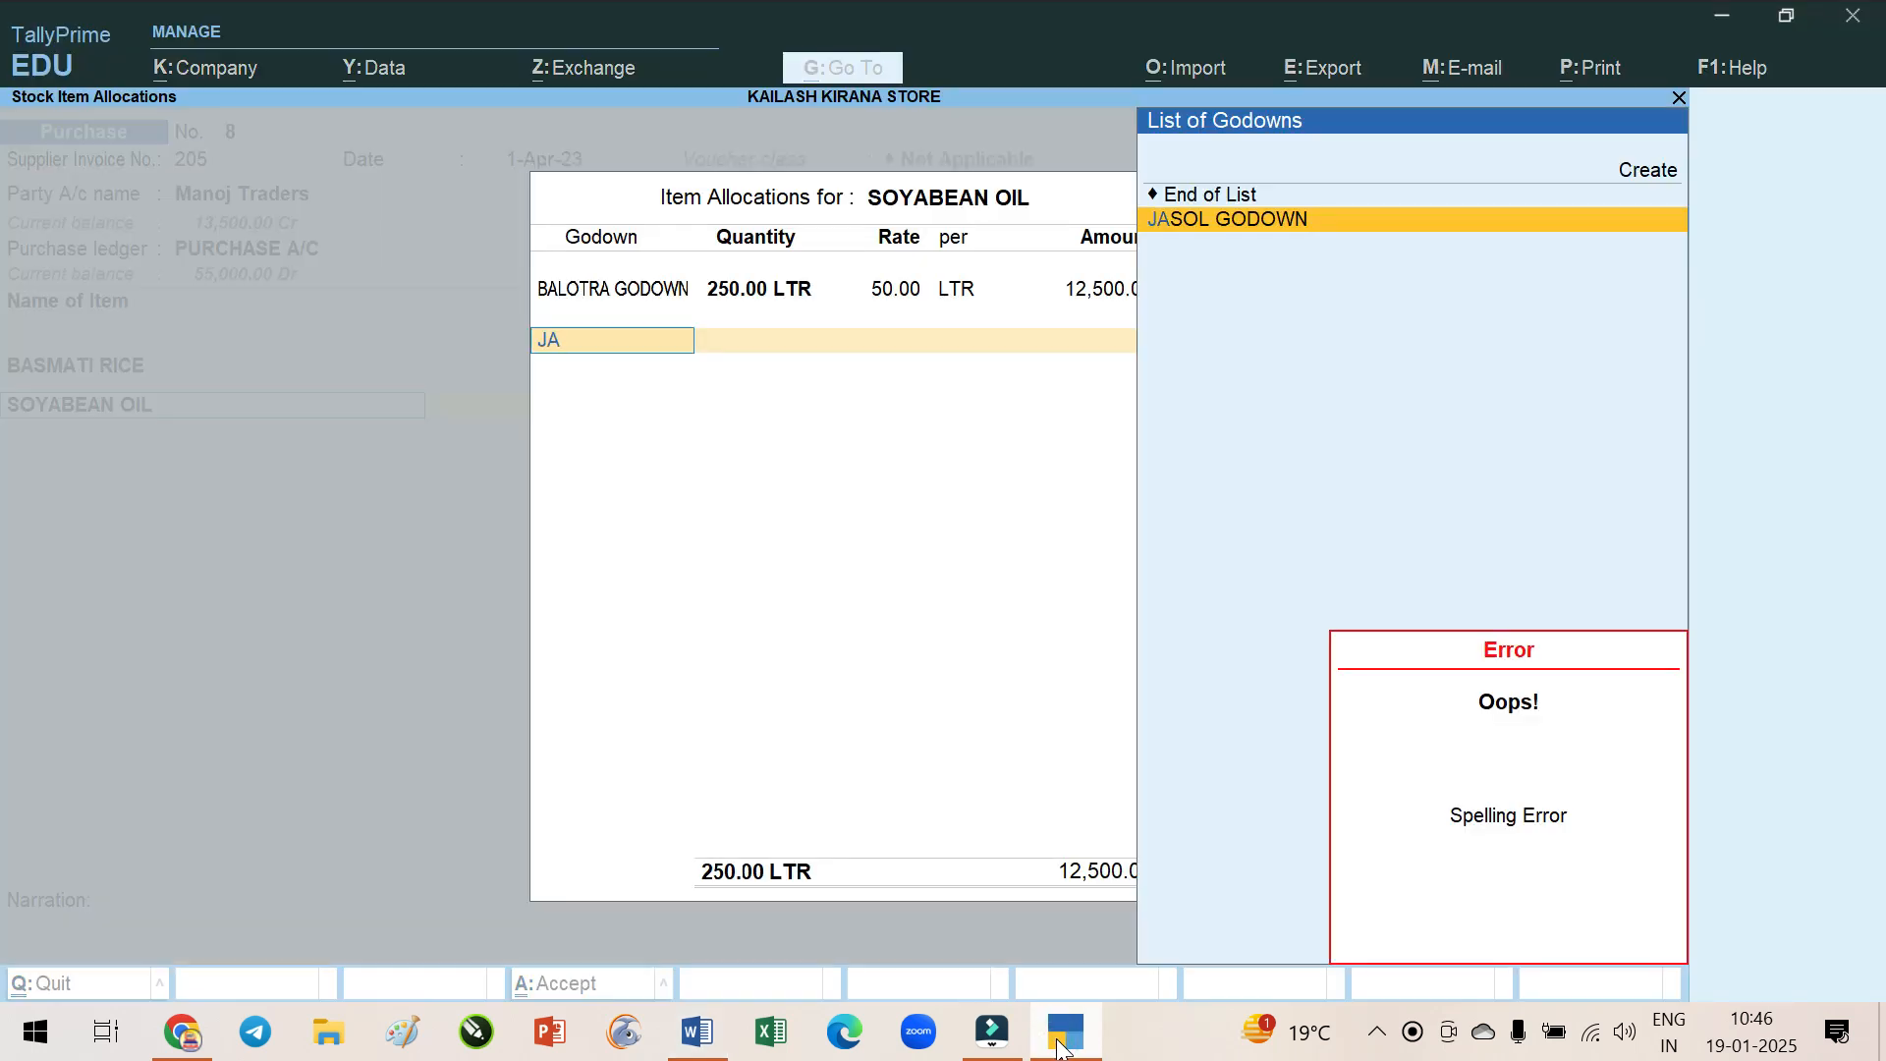
pyautogui.press('Return')
pyautogui.write('25,0')
pyautogui.press('Return')
pyautogui.press('Return')
pyautogui.press('Return')
pyautogui.press('Return')
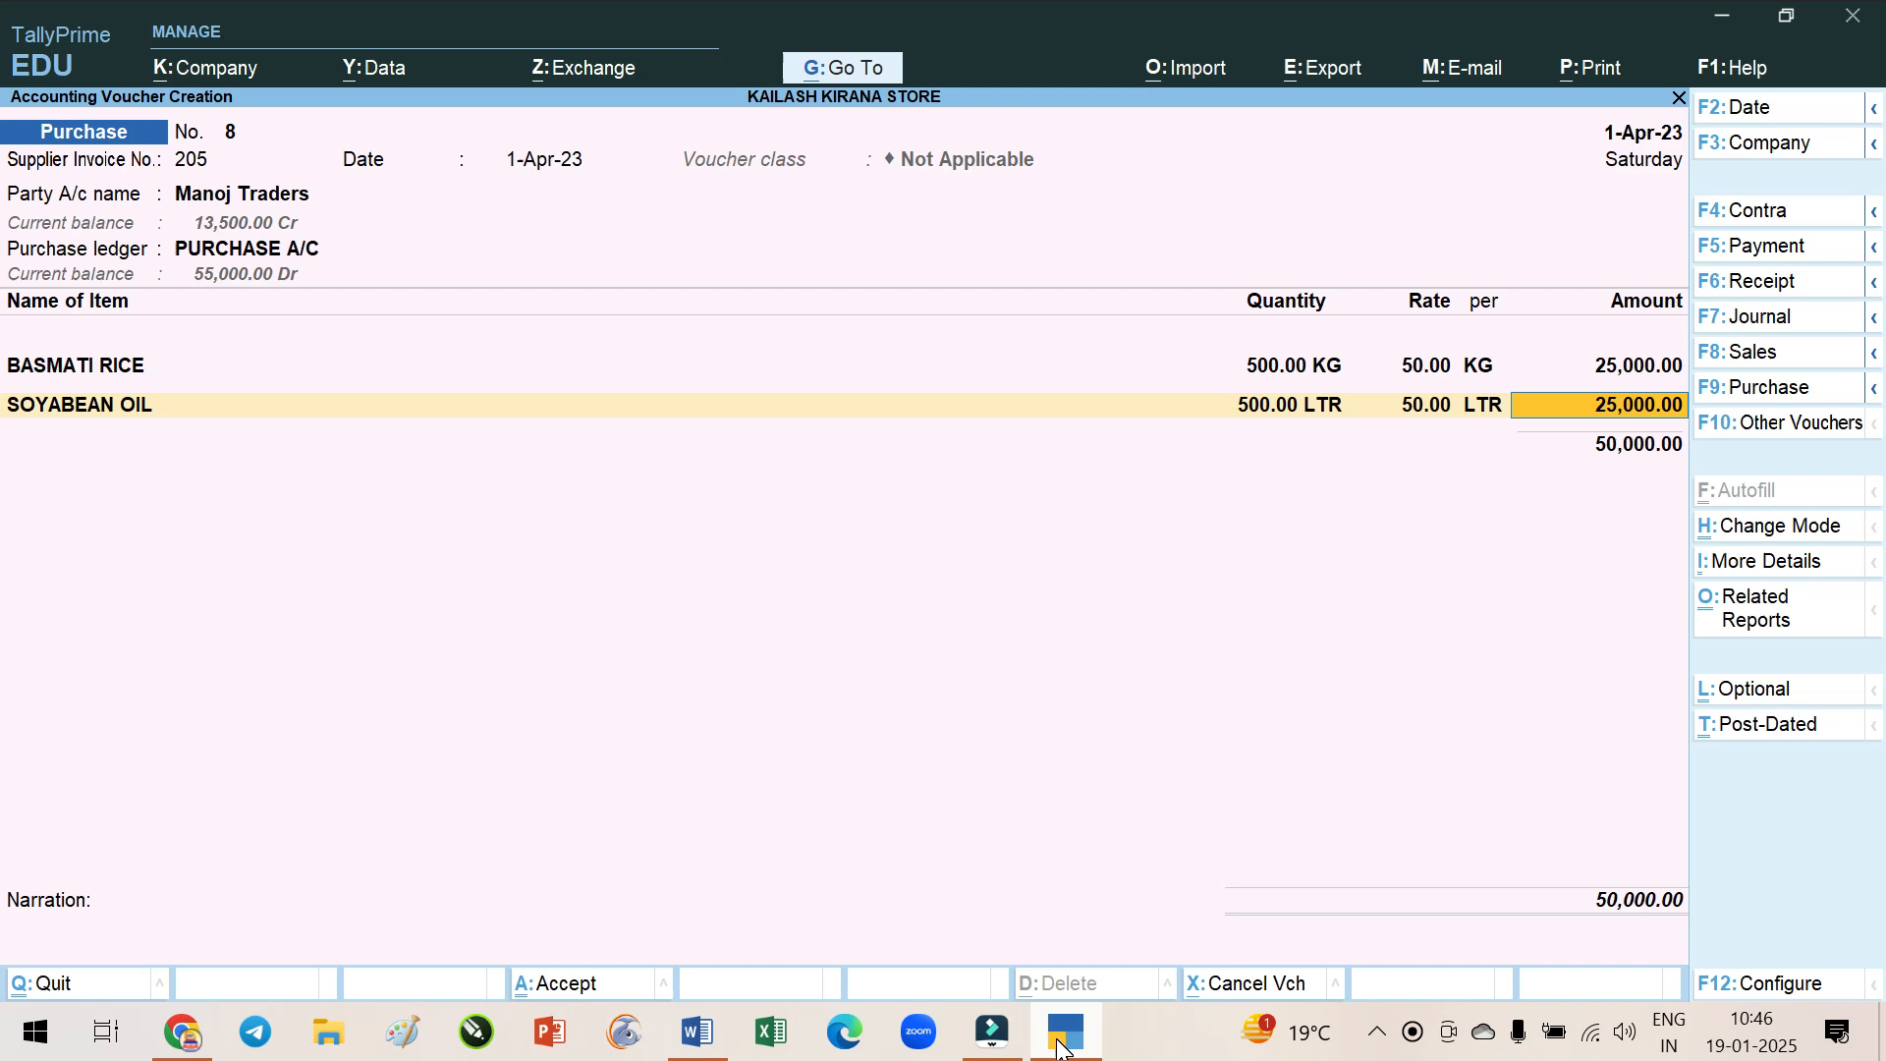
pyautogui.press('Return')
# Check the RED CHILLI POWDER quantity, rate and godown rows in the Word notes and add RED CHILI POWDER as the third voucher item
pyautogui.click(1061, 1045)
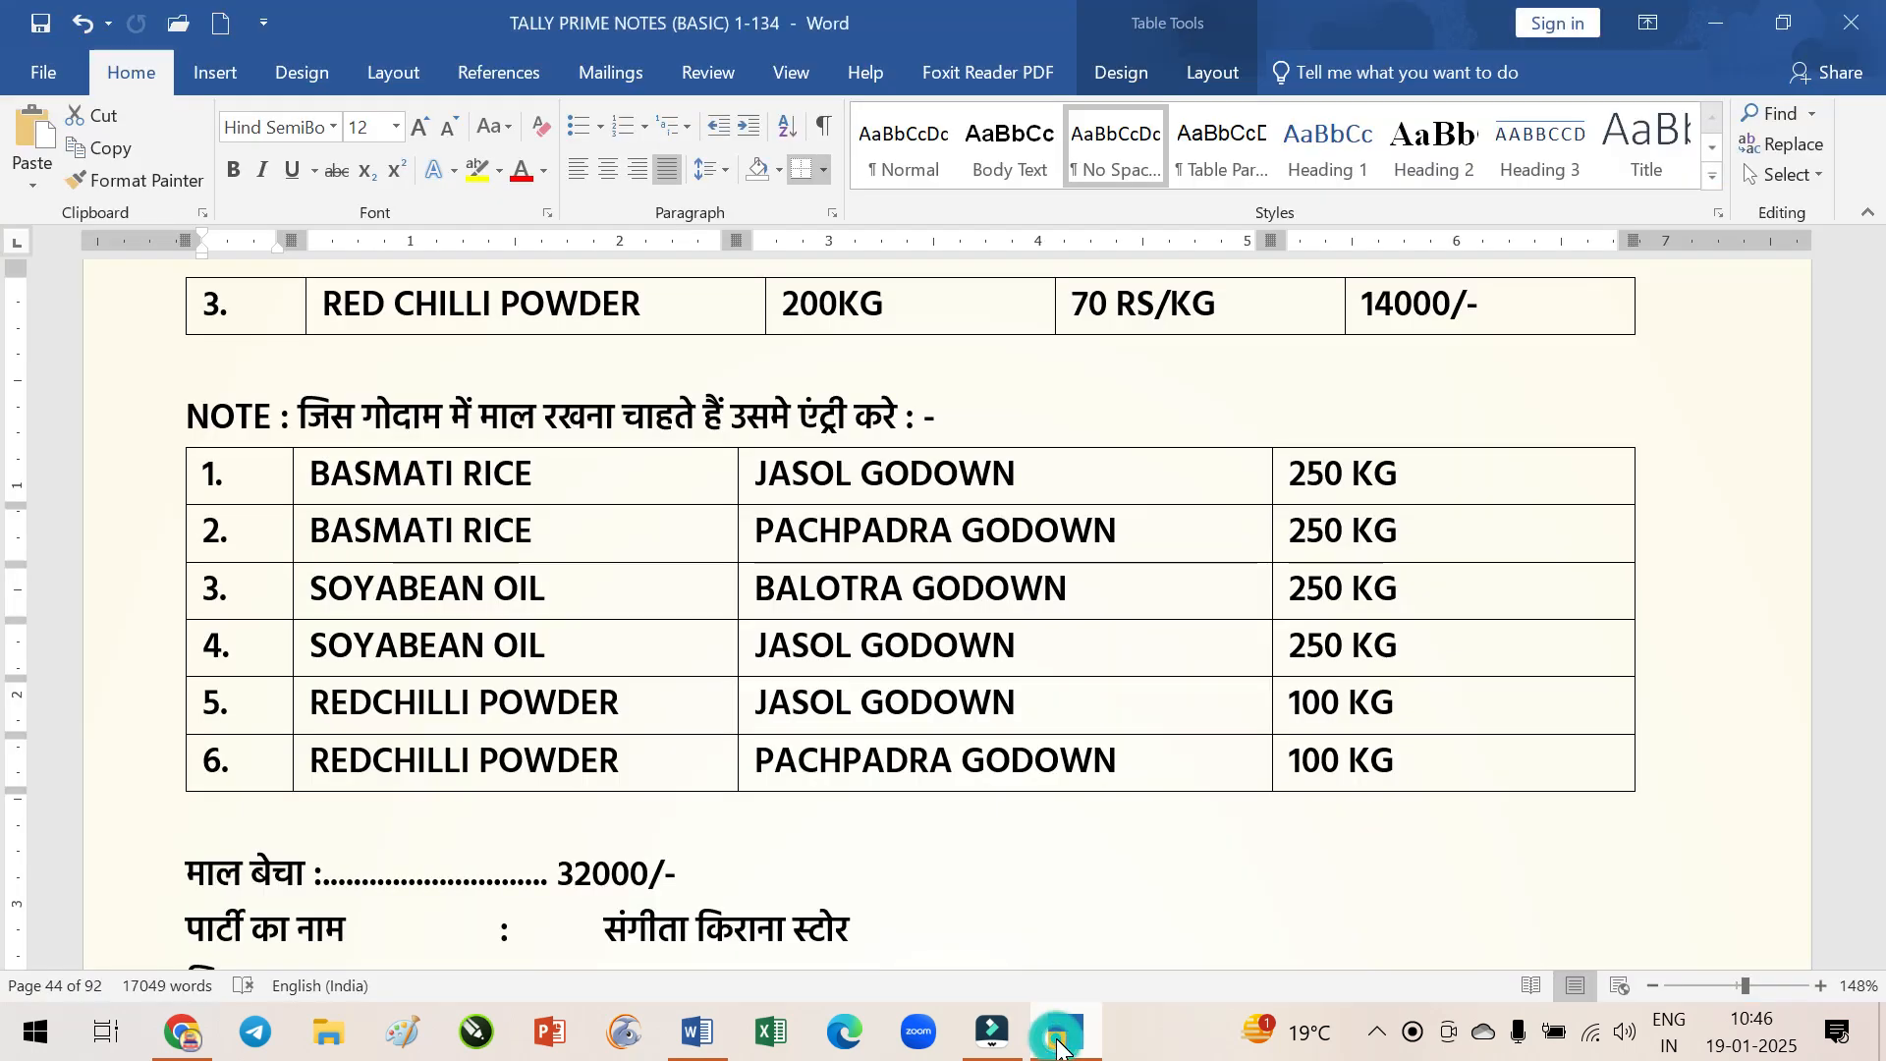
pyautogui.scroll(1, 905, 614)
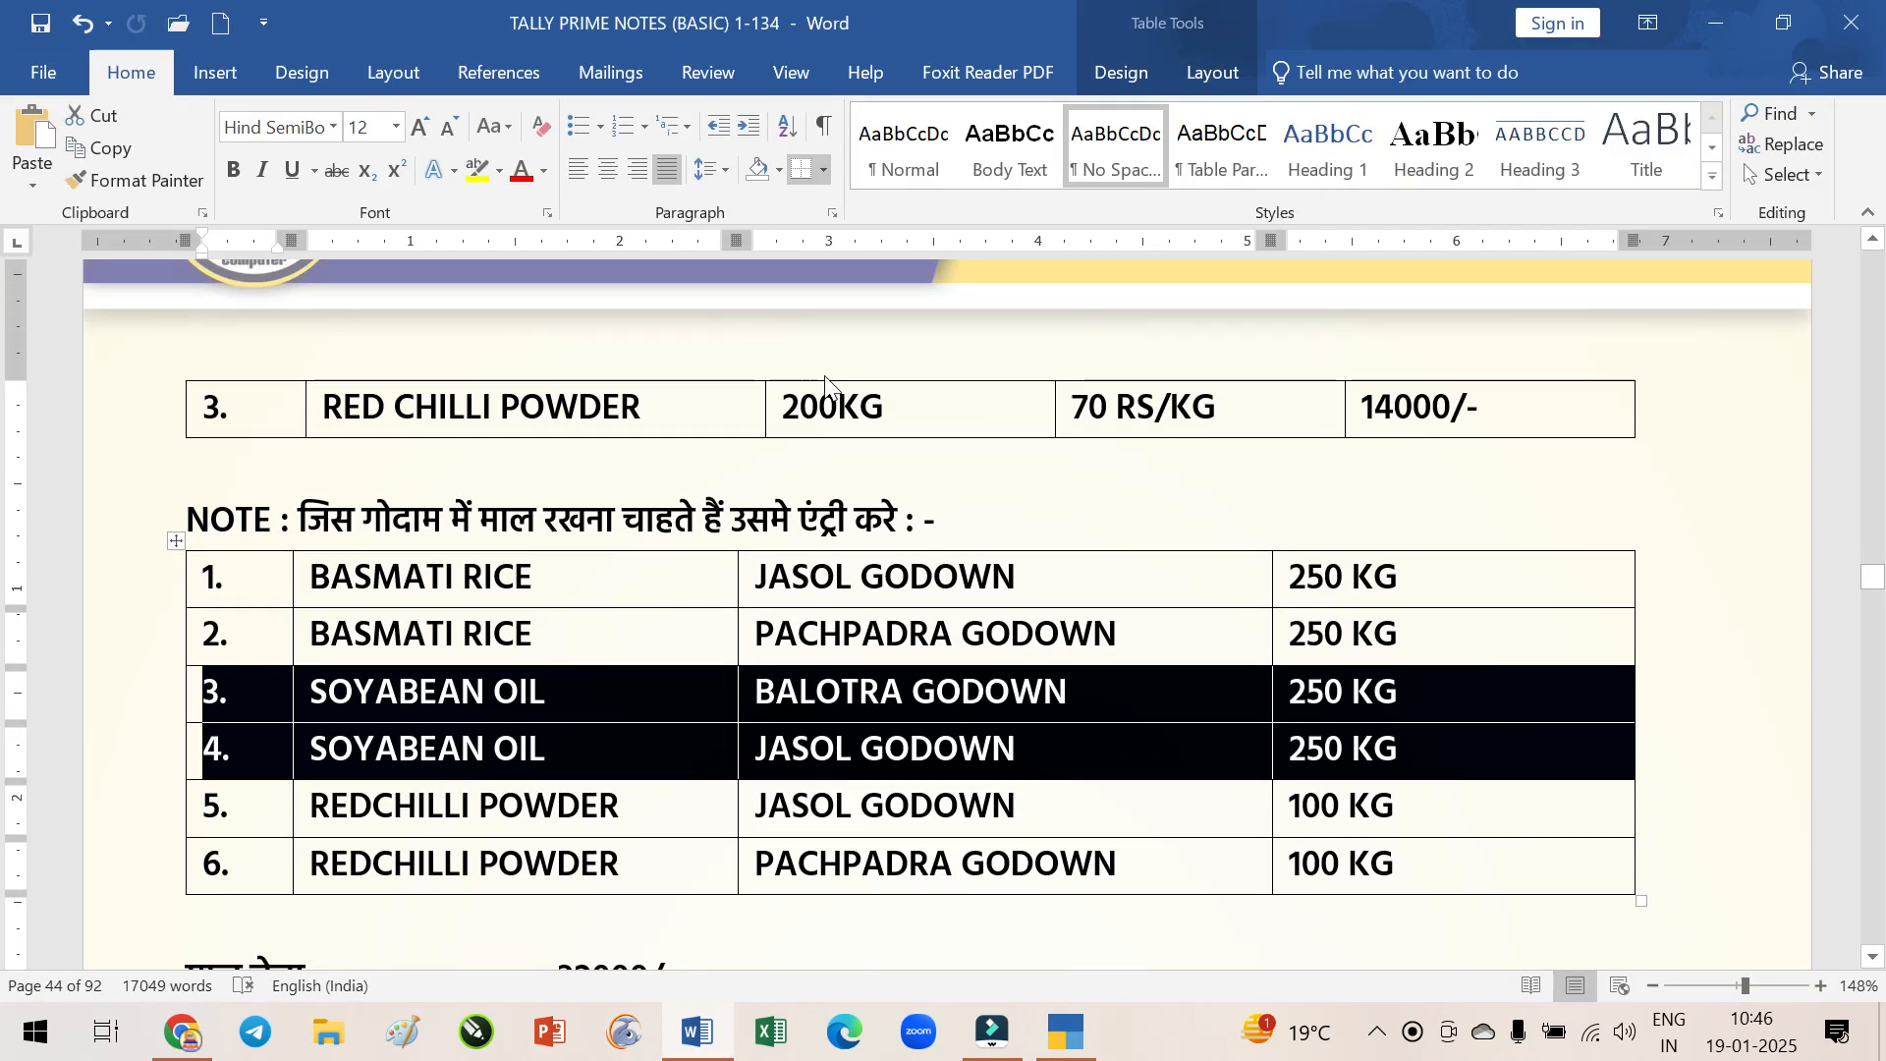
pyautogui.moveTo(782, 409); pyautogui.dragTo(1474, 408)
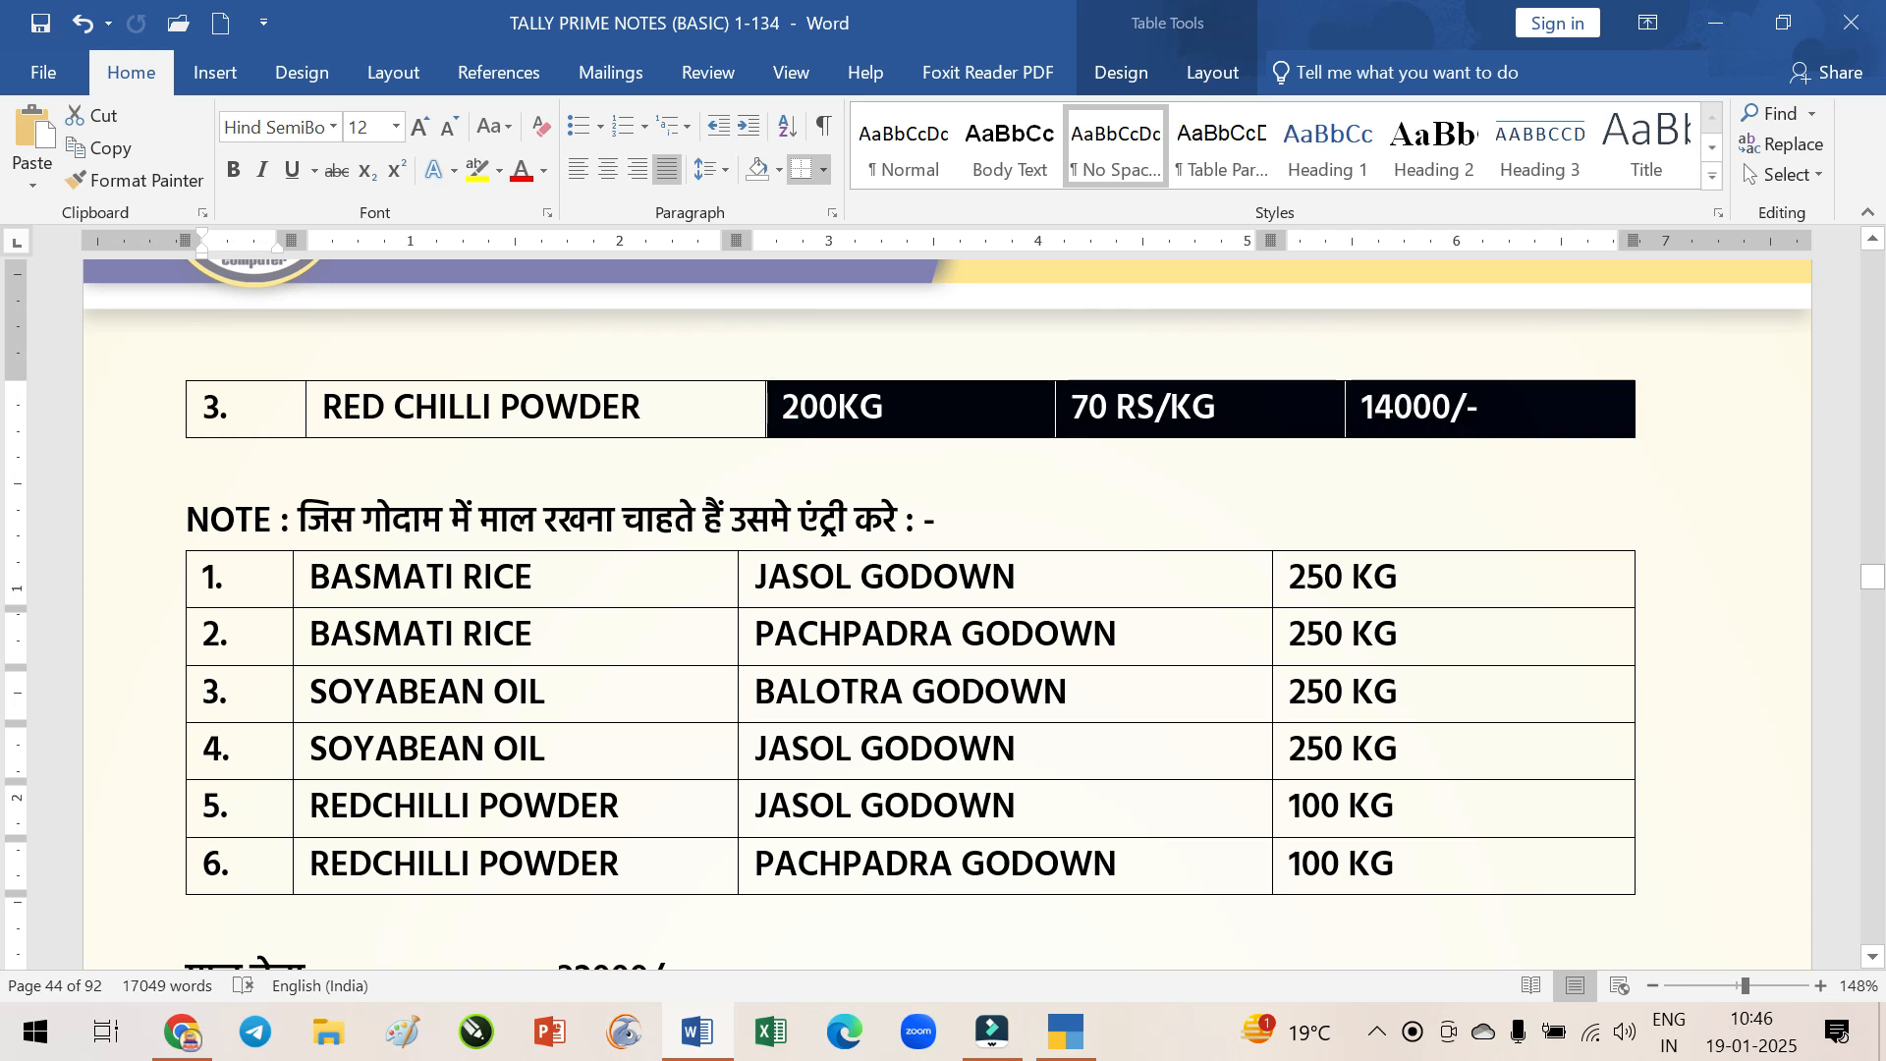
pyautogui.moveTo(771, 807); pyautogui.dragTo(1415, 870)
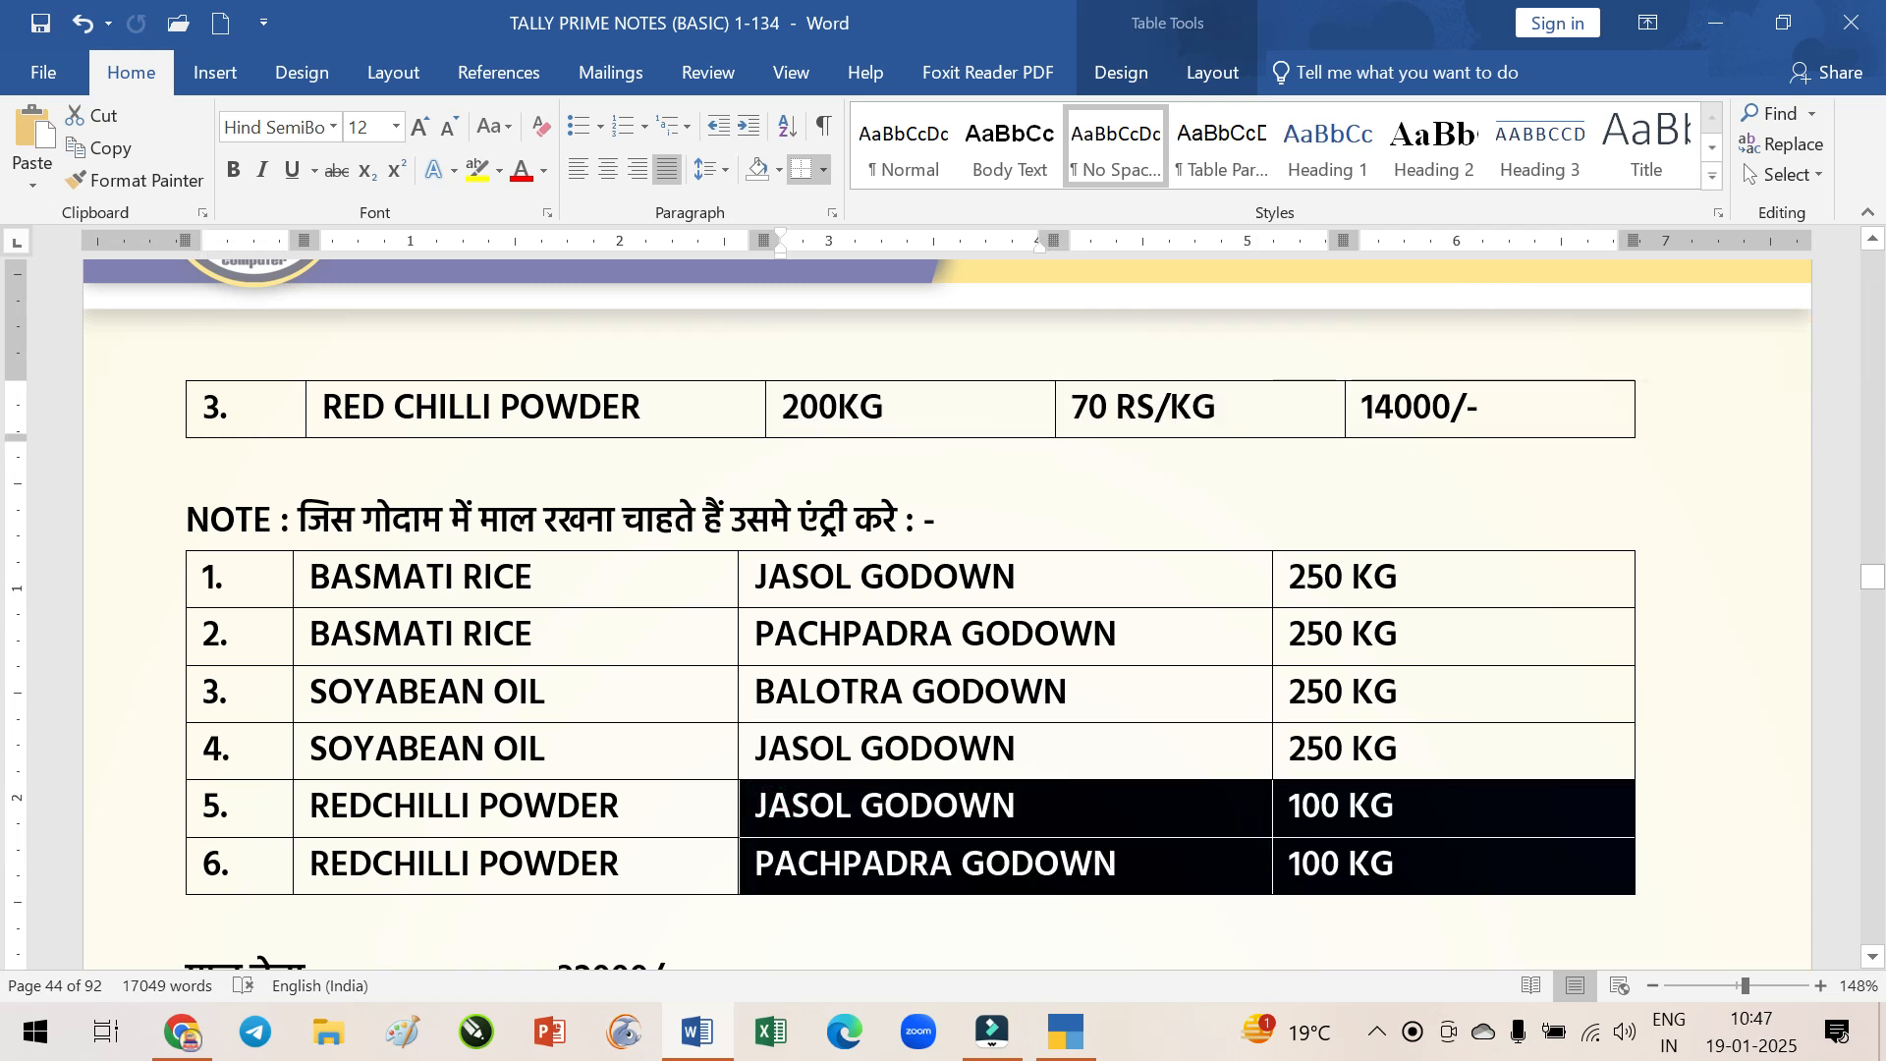
pyautogui.click(1071, 1044)
pyautogui.write('D')
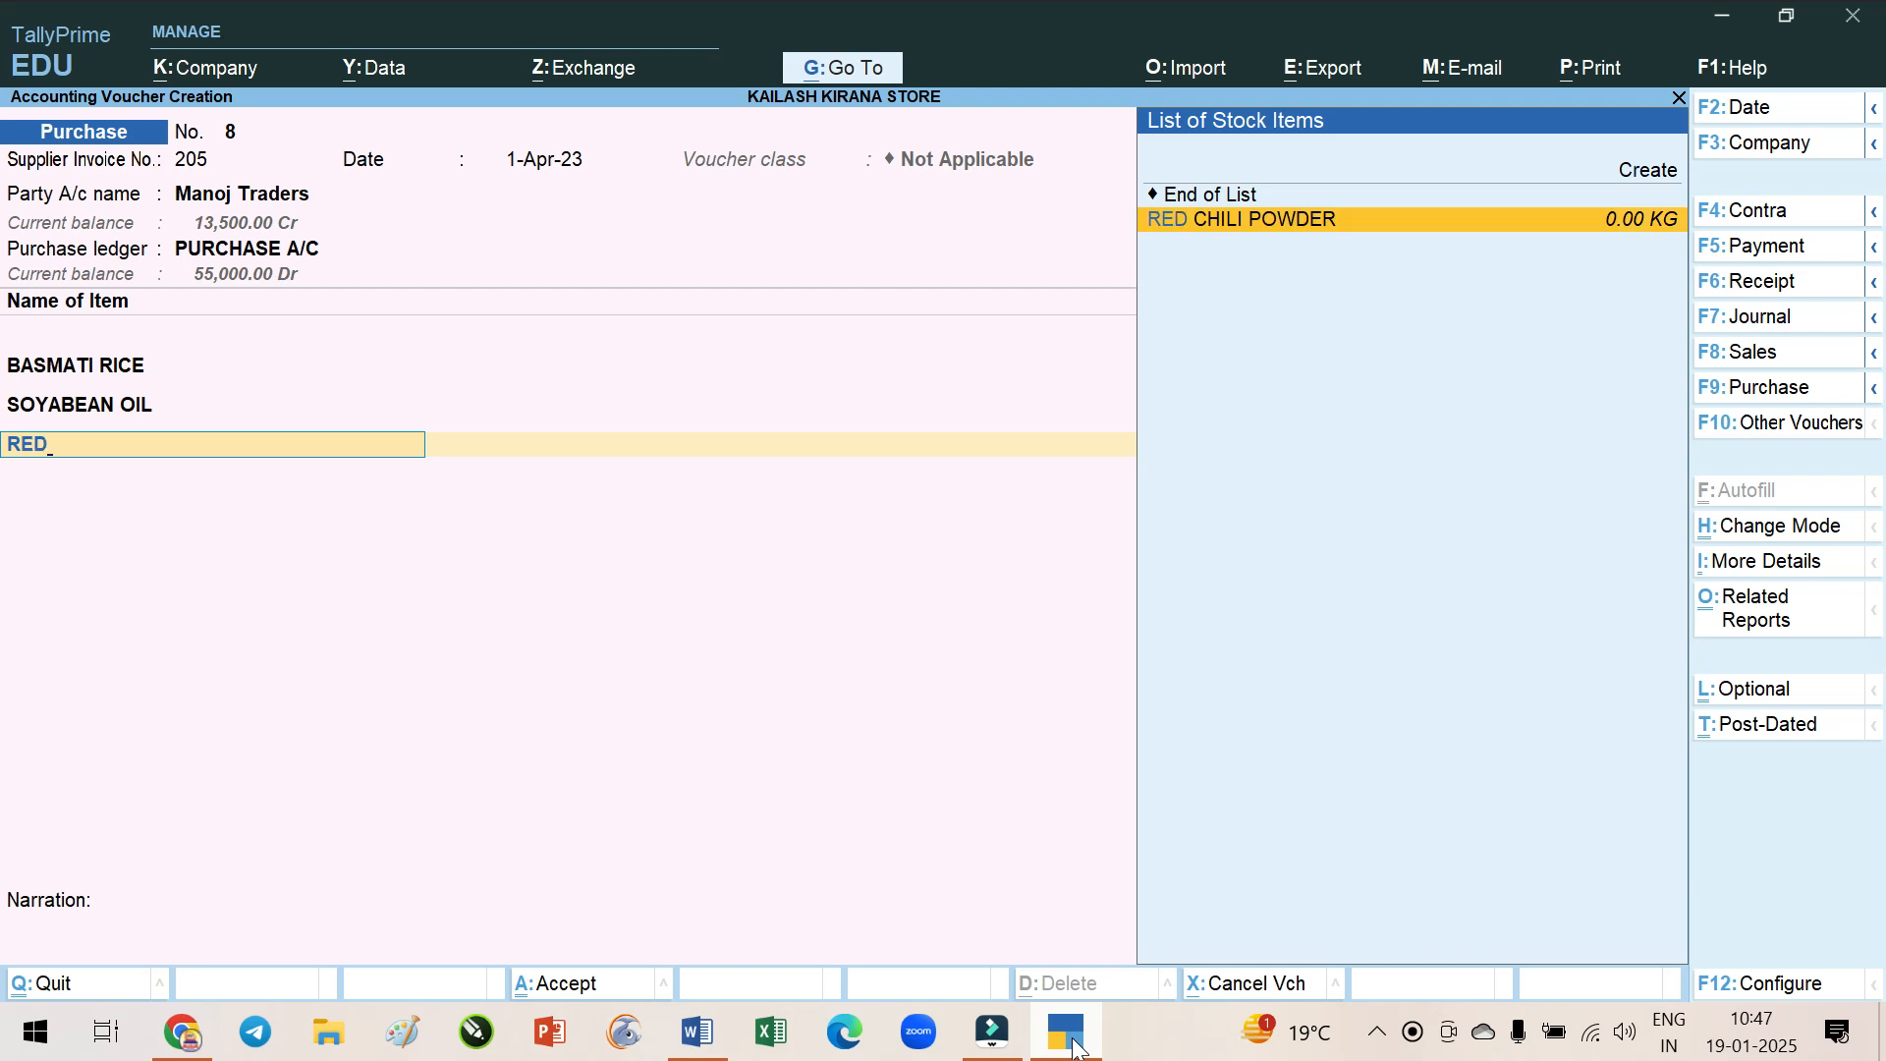
pyautogui.press('Return')
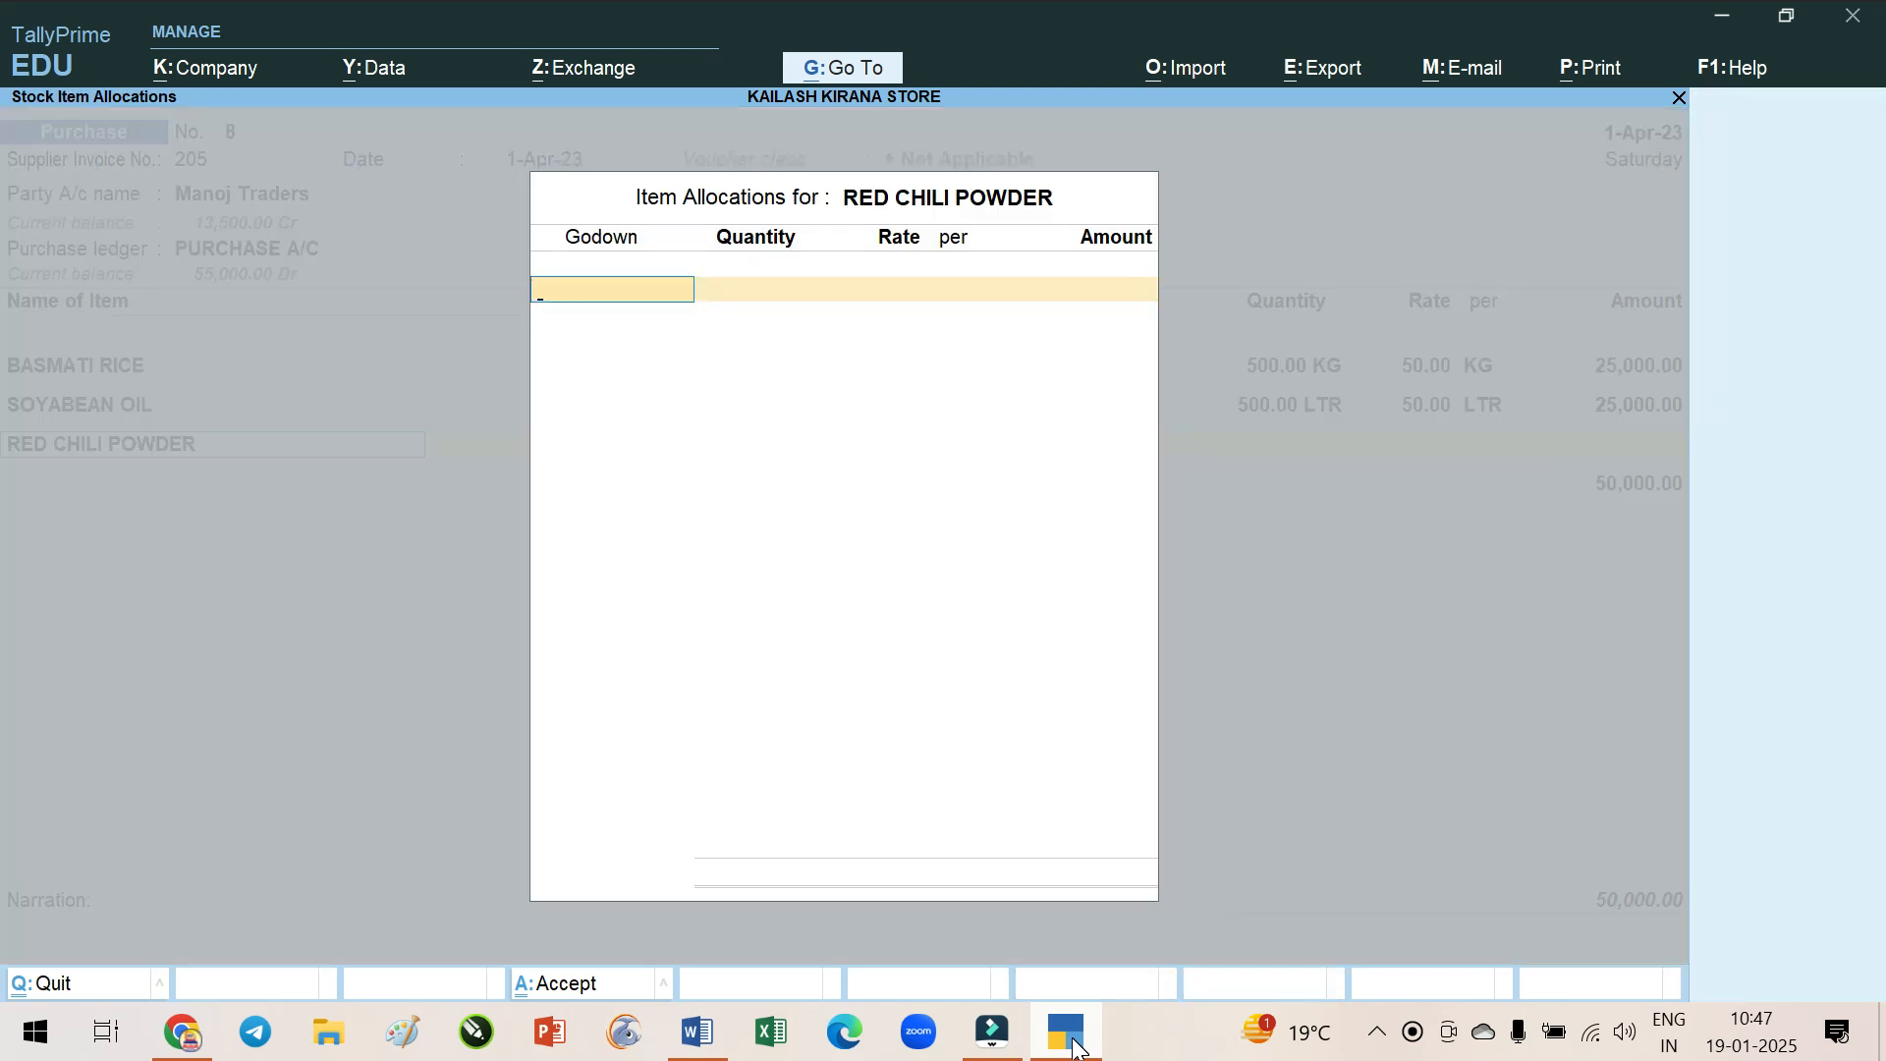
# Recheck the Word notes and allocate 100 KG of RED CHILI POWDER to JASOL GODOWN at rate 70
pyautogui.click(1074, 1046)
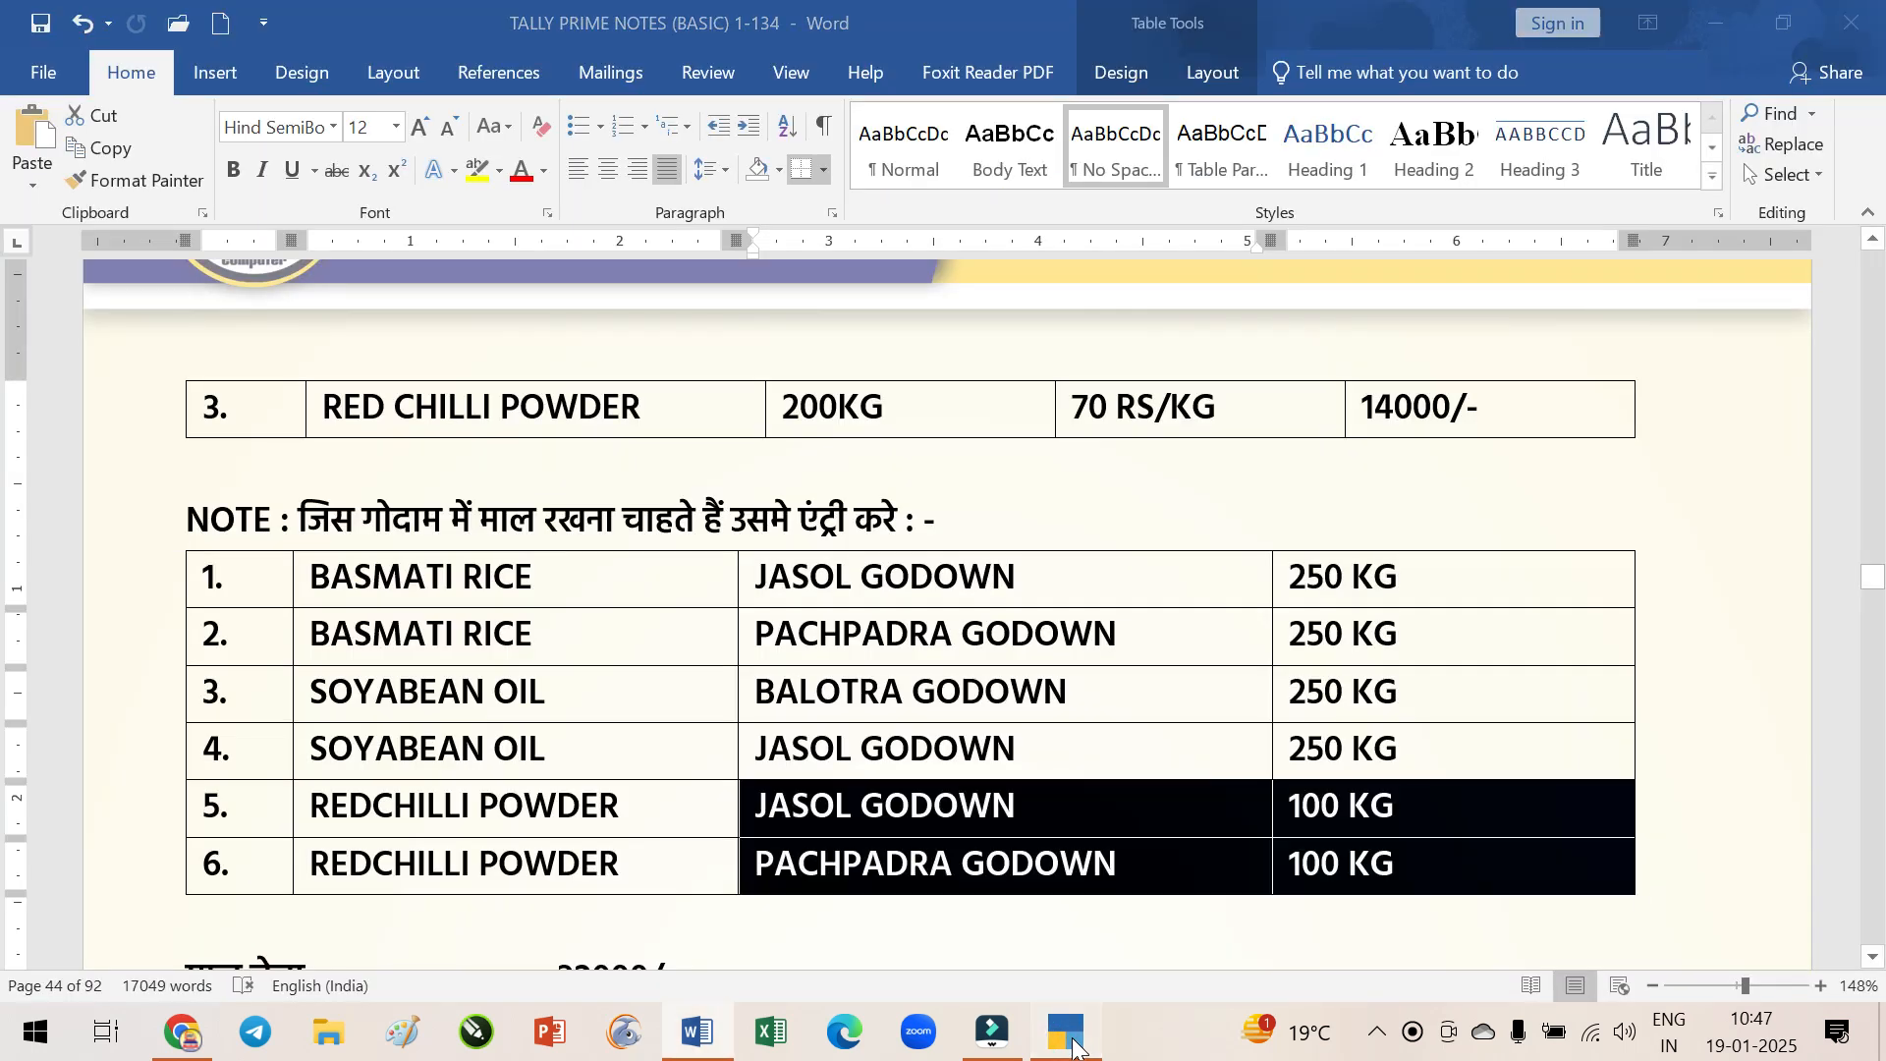
pyautogui.click(1074, 1046)
pyautogui.write('JA')
pyautogui.press('Return')
pyautogui.write('100')
pyautogui.press('Return')
pyautogui.press('Return')
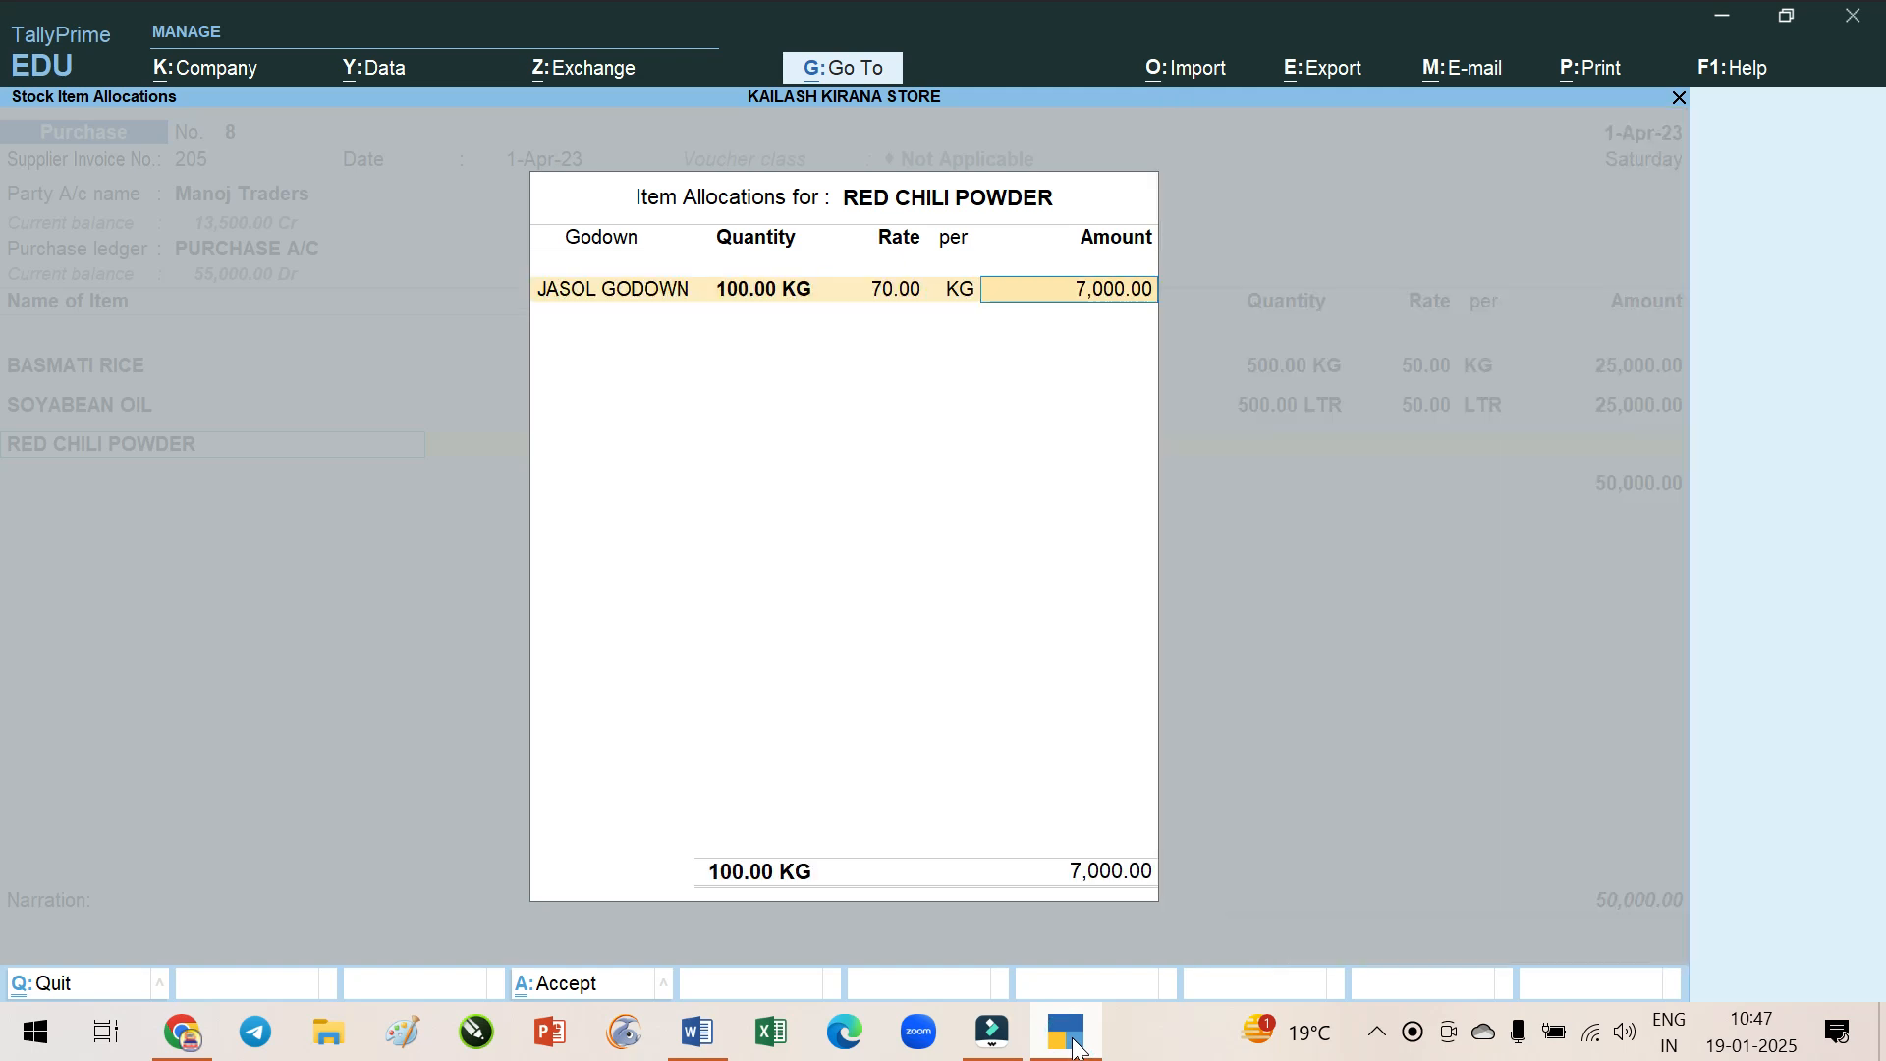
# Allocate 100 KG of RED CHILI POWDER to PACHPADRA GODOWN at rate 70 and accept the item line
pyautogui.press('Return')
pyautogui.write('PA')
pyautogui.press('Return')
pyautogui.write('14,00')
pyautogui.press('Return')
pyautogui.press('Return')
pyautogui.press('Return')
pyautogui.press('Return')
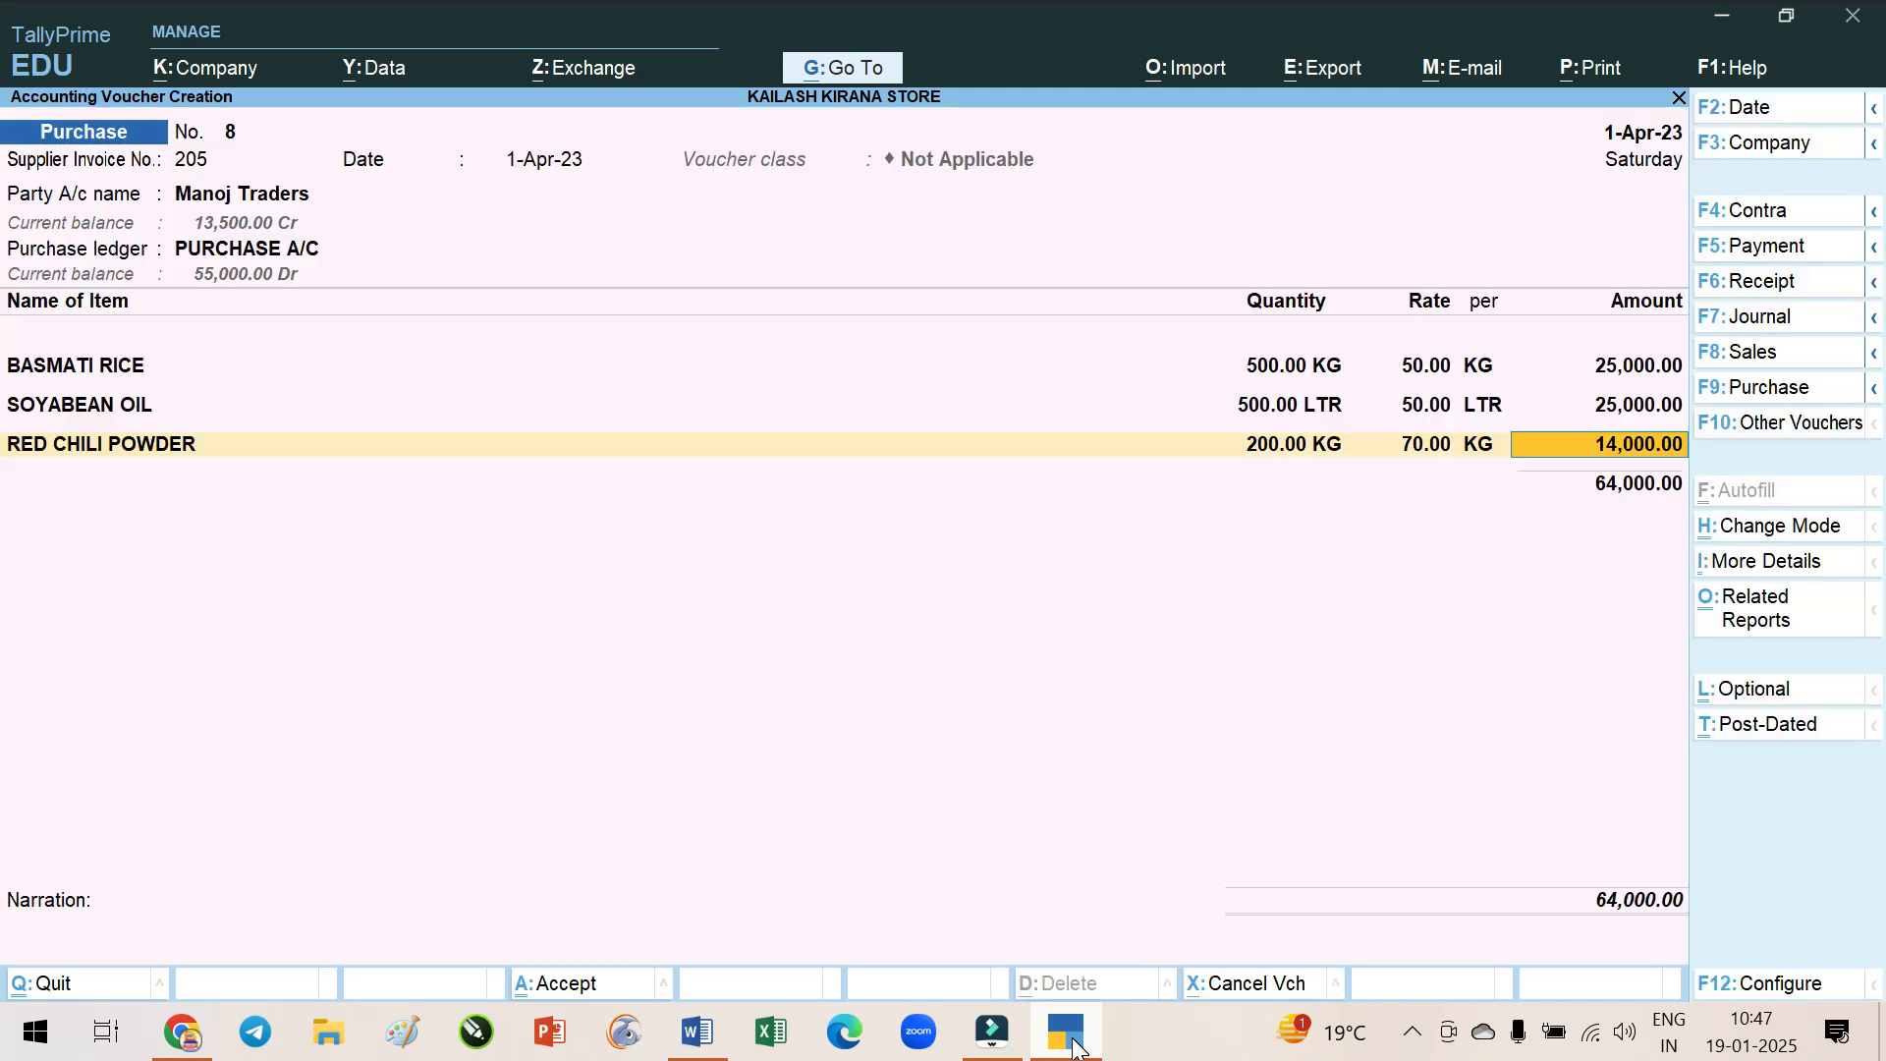
pyautogui.press('Return')
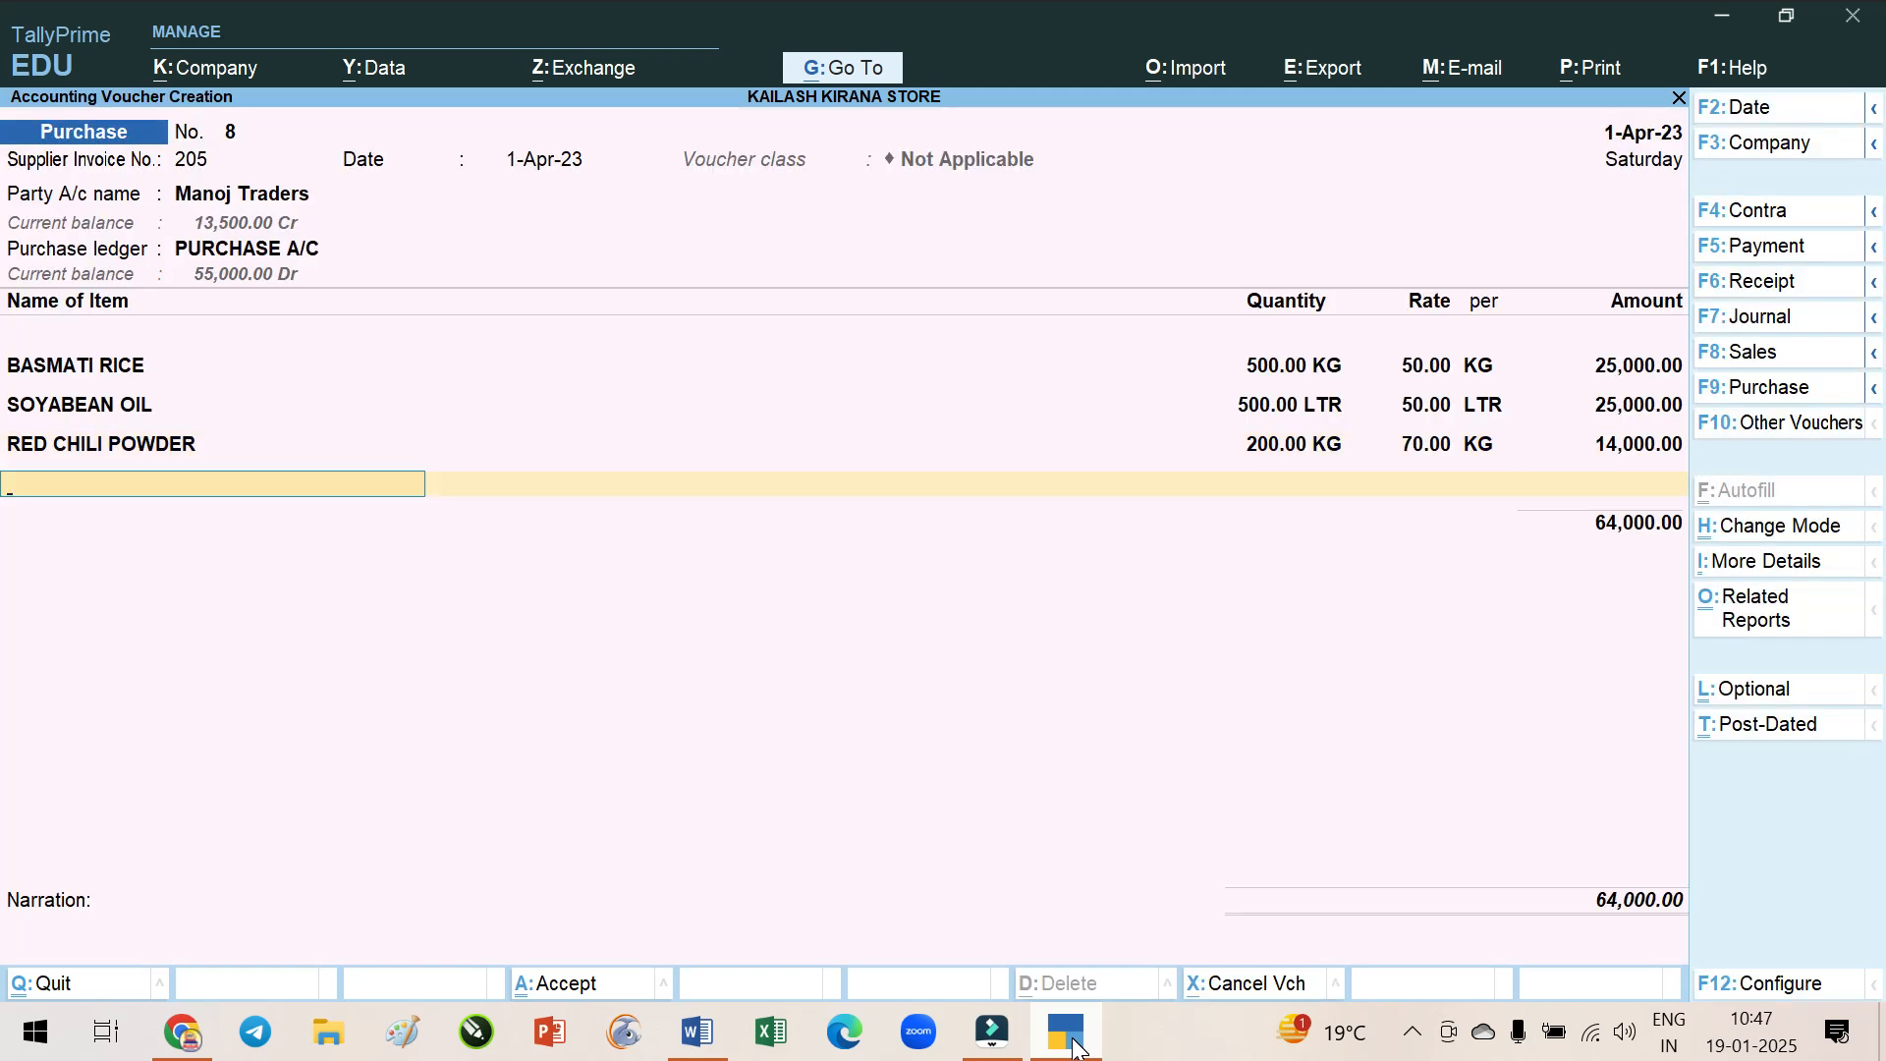
pyautogui.press('Return')
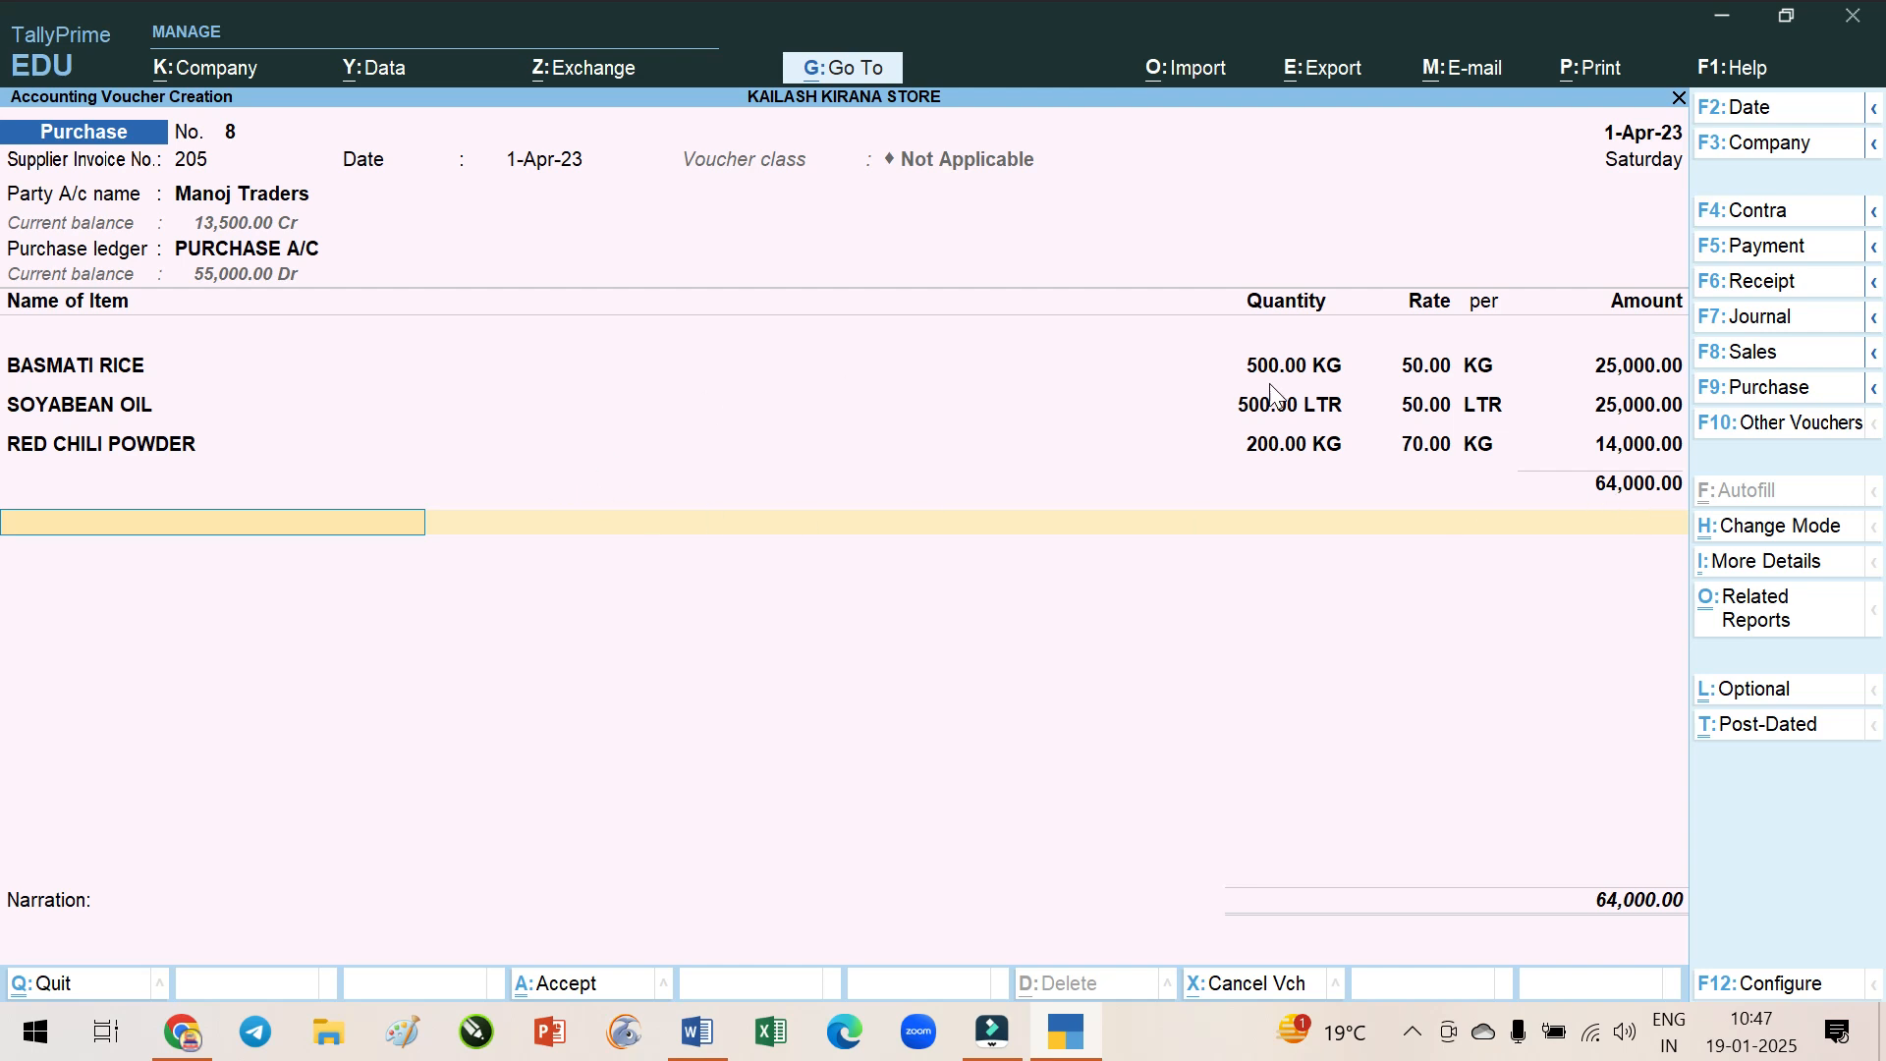
# Compare the purchase voucher's total and item amounts with the Manoj Traders bill in the Word notes
pyautogui.click(1053, 1024)
pyautogui.scroll(4, 1098, 607)
pyautogui.scroll(10, 1098, 607)
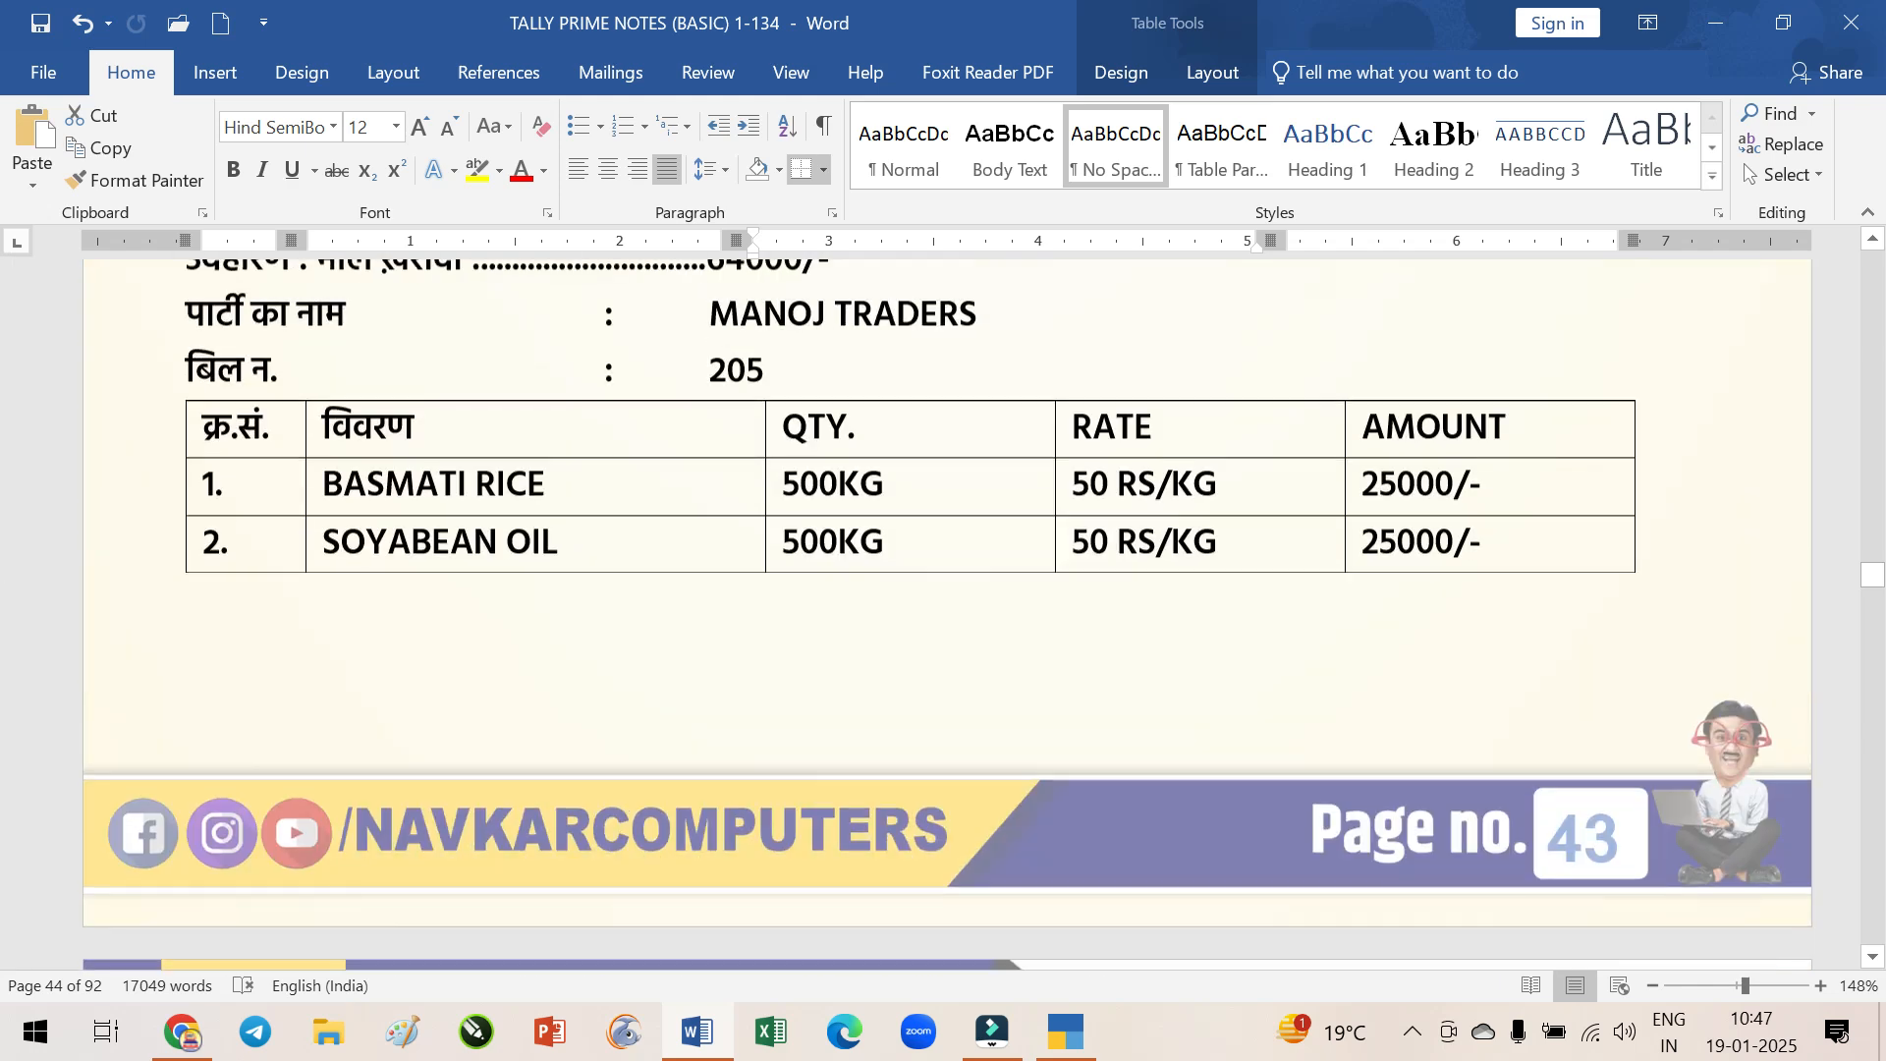
pyautogui.moveTo(707, 709); pyautogui.dragTo(817, 709)
pyautogui.scroll(-4, 767, 763)
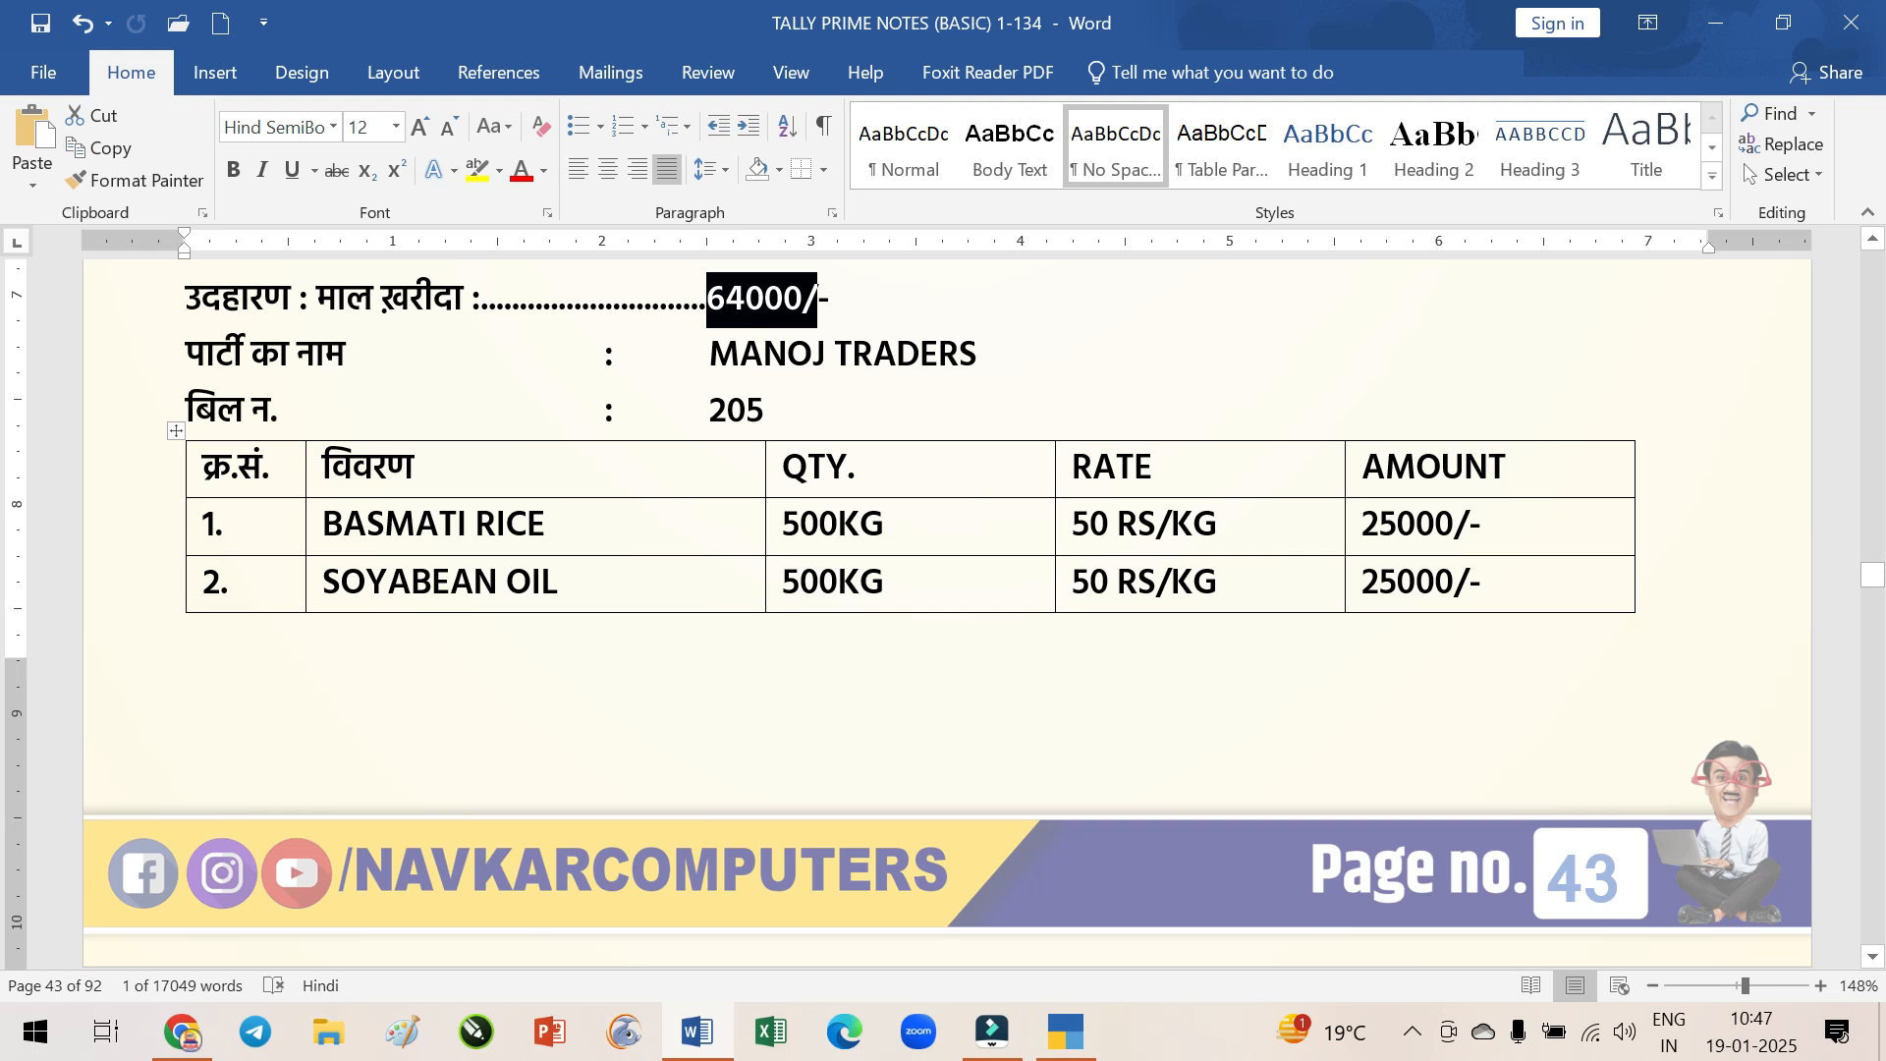
pyautogui.scroll(-5, 1263, 619)
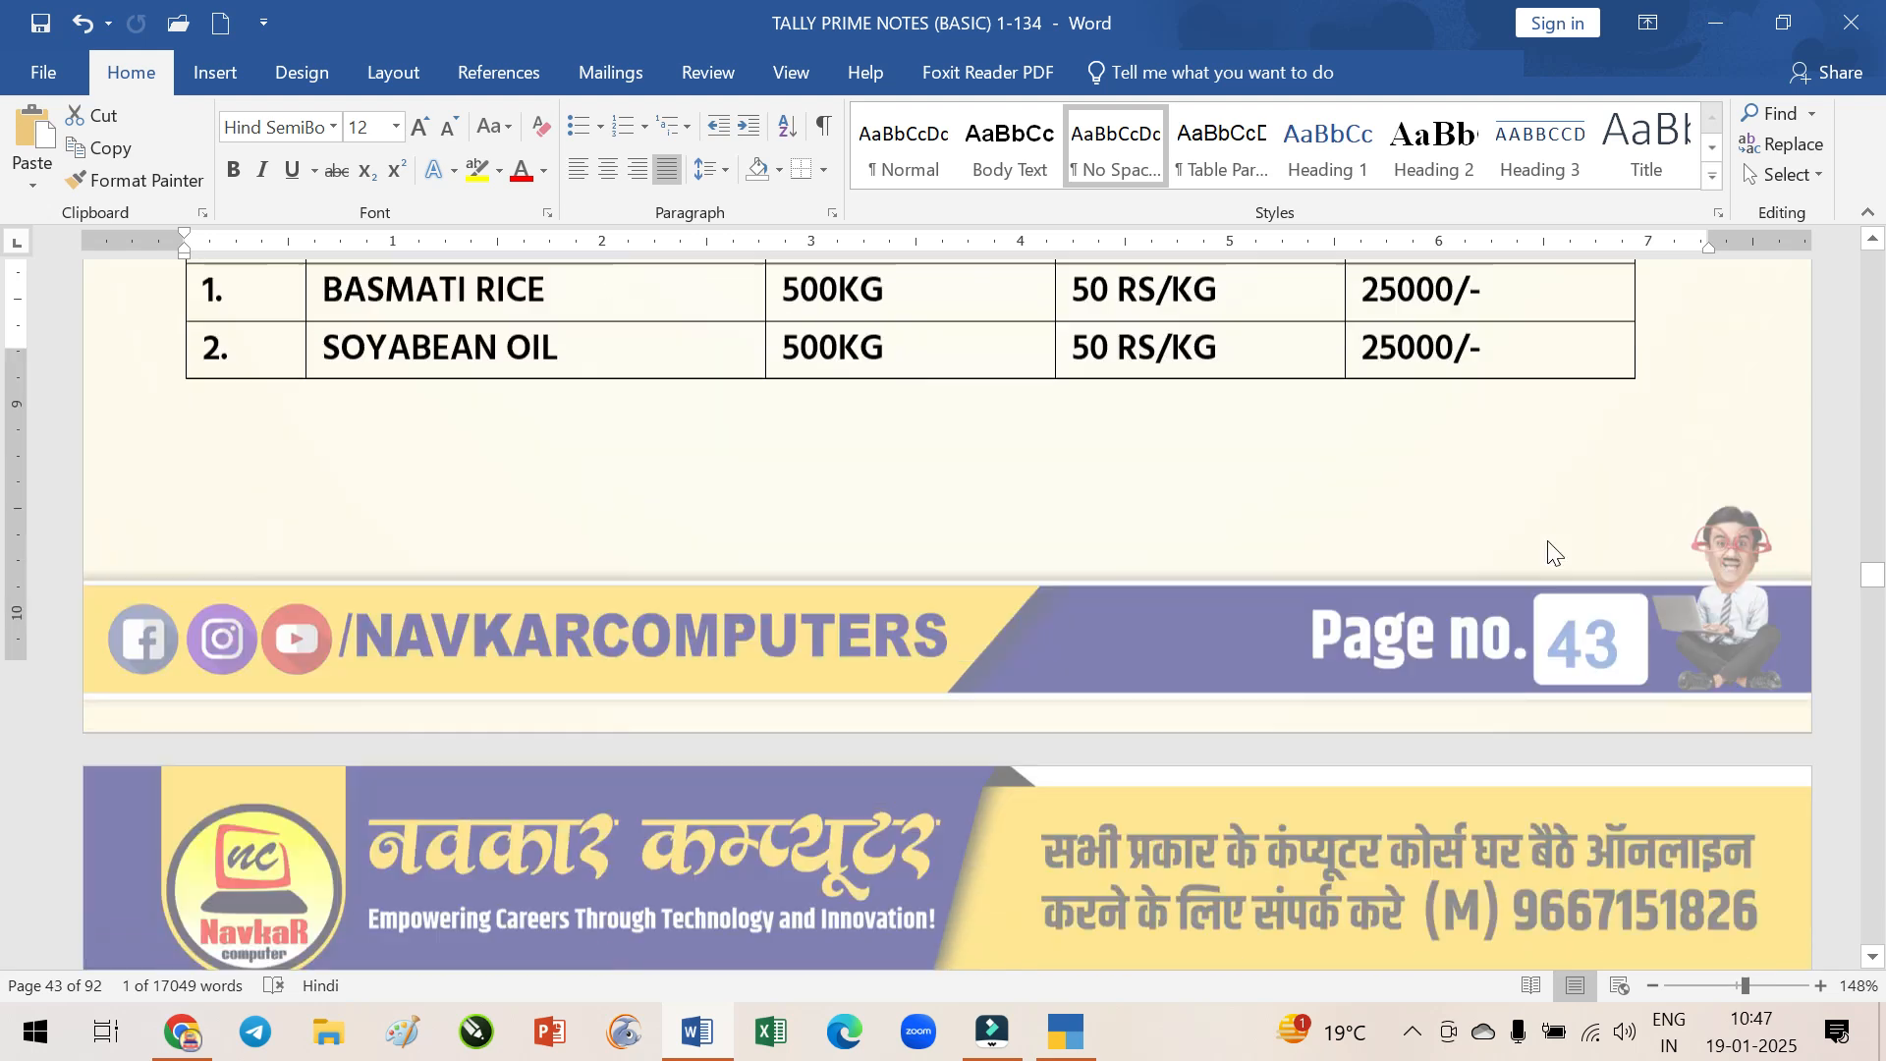
pyautogui.scroll(-1, 1359, 615)
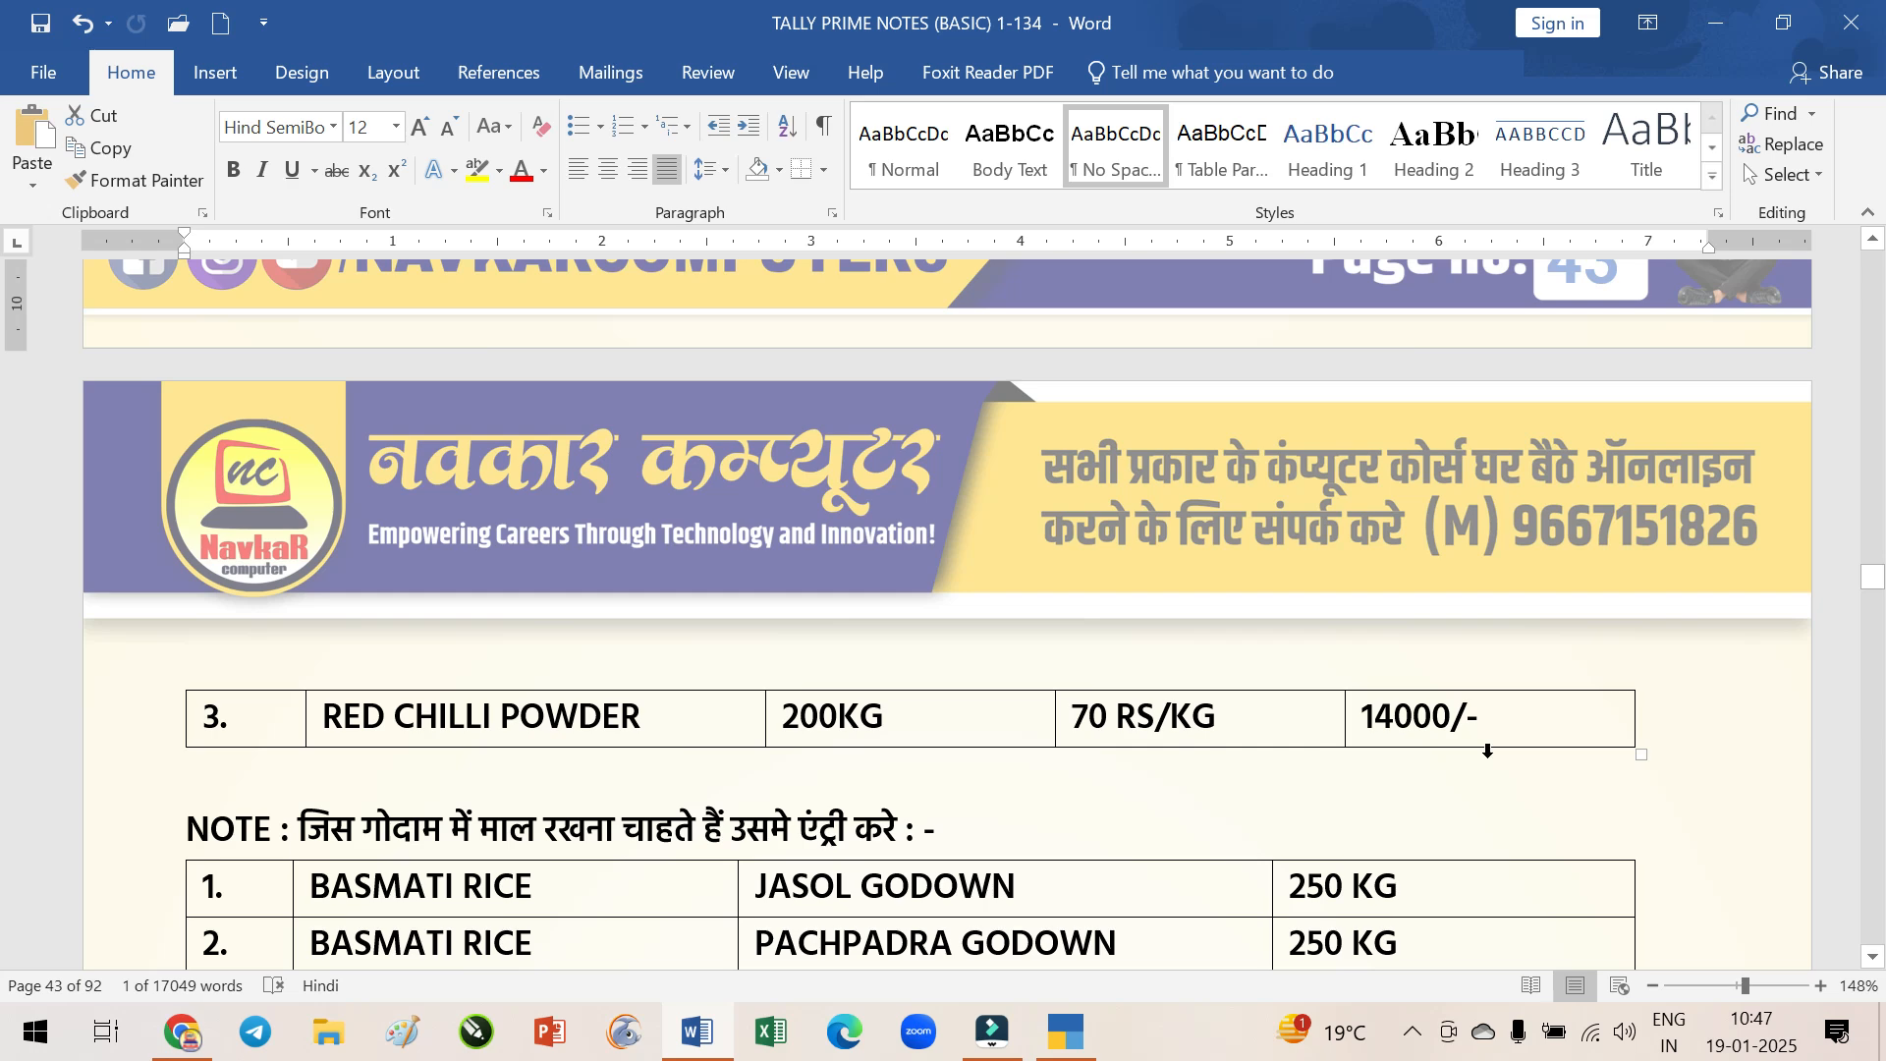
pyautogui.scroll(-5, 1359, 615)
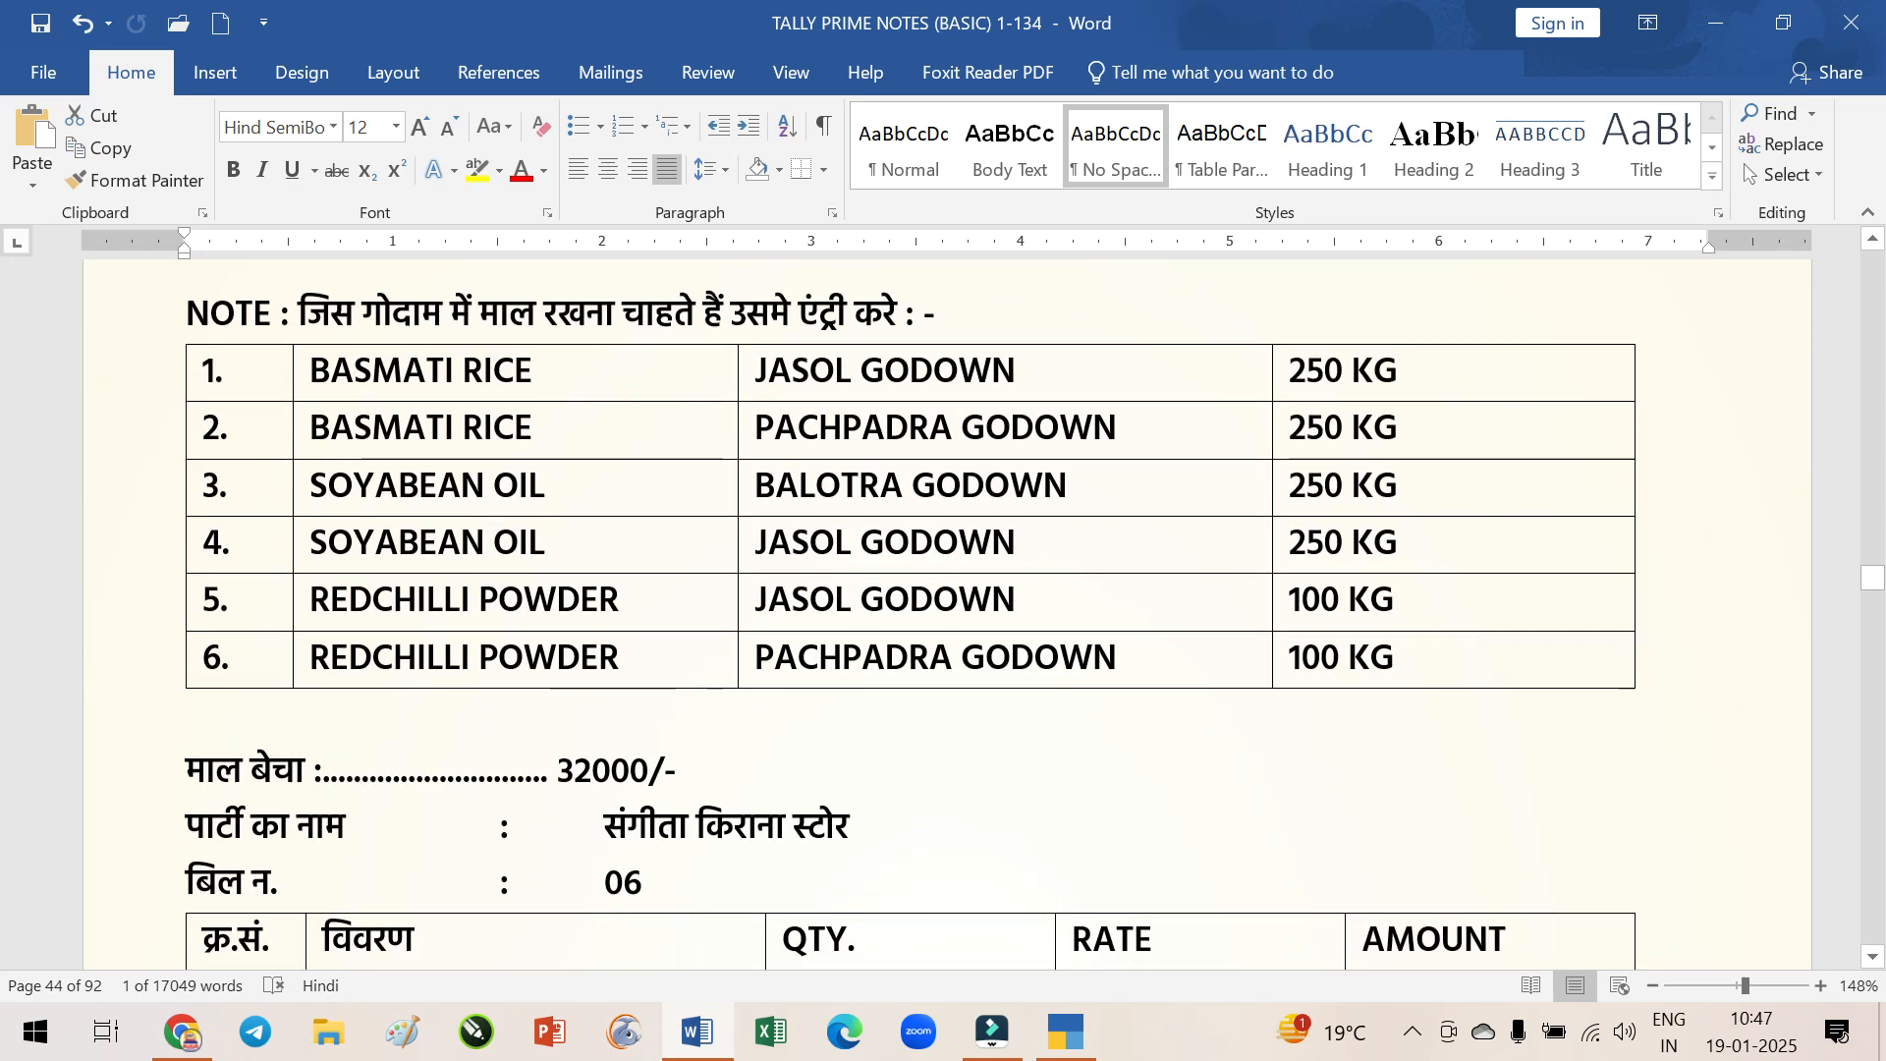
pyautogui.click(1094, 1053)
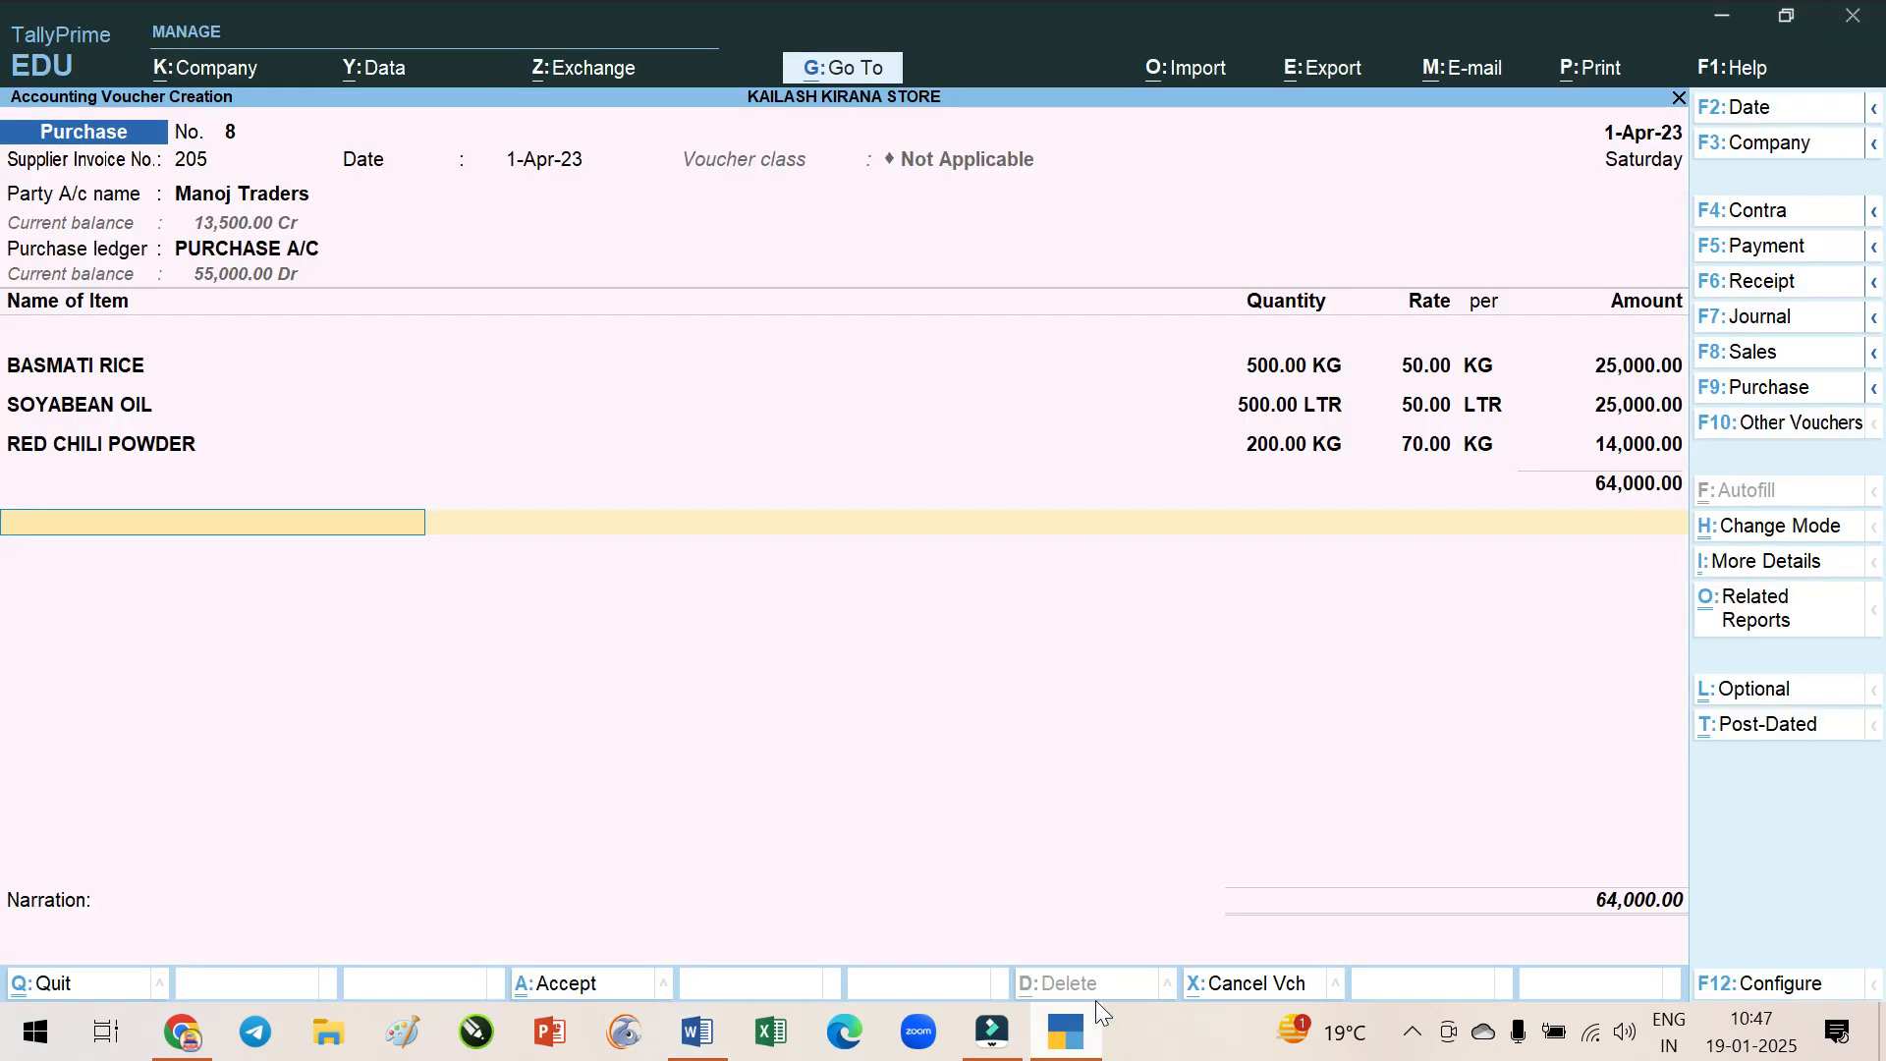
# End the item list, leave the narration blank and save the Manoj Traders purchase voucher
pyautogui.press('Return')
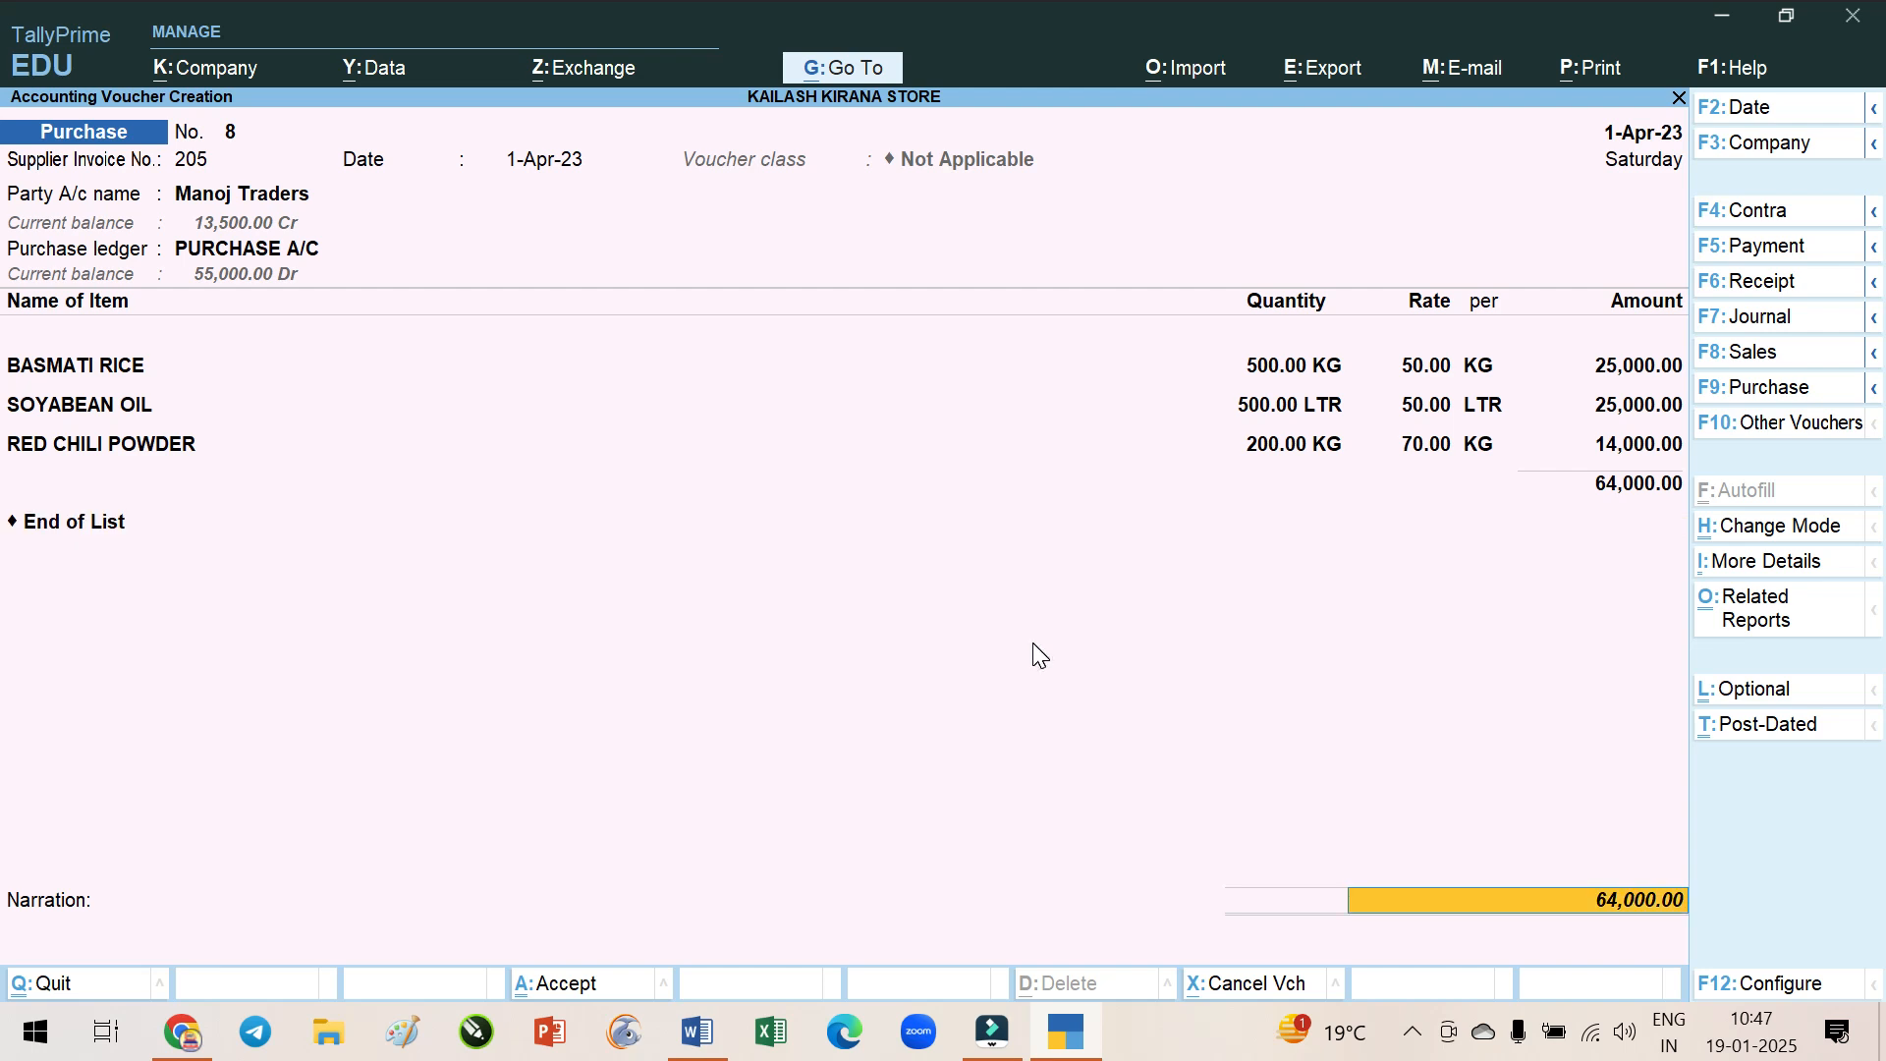
pyautogui.press('Return')
pyautogui.press('Return')
pyautogui.press('Return')
pyautogui.press('Return')
pyautogui.press('Return')
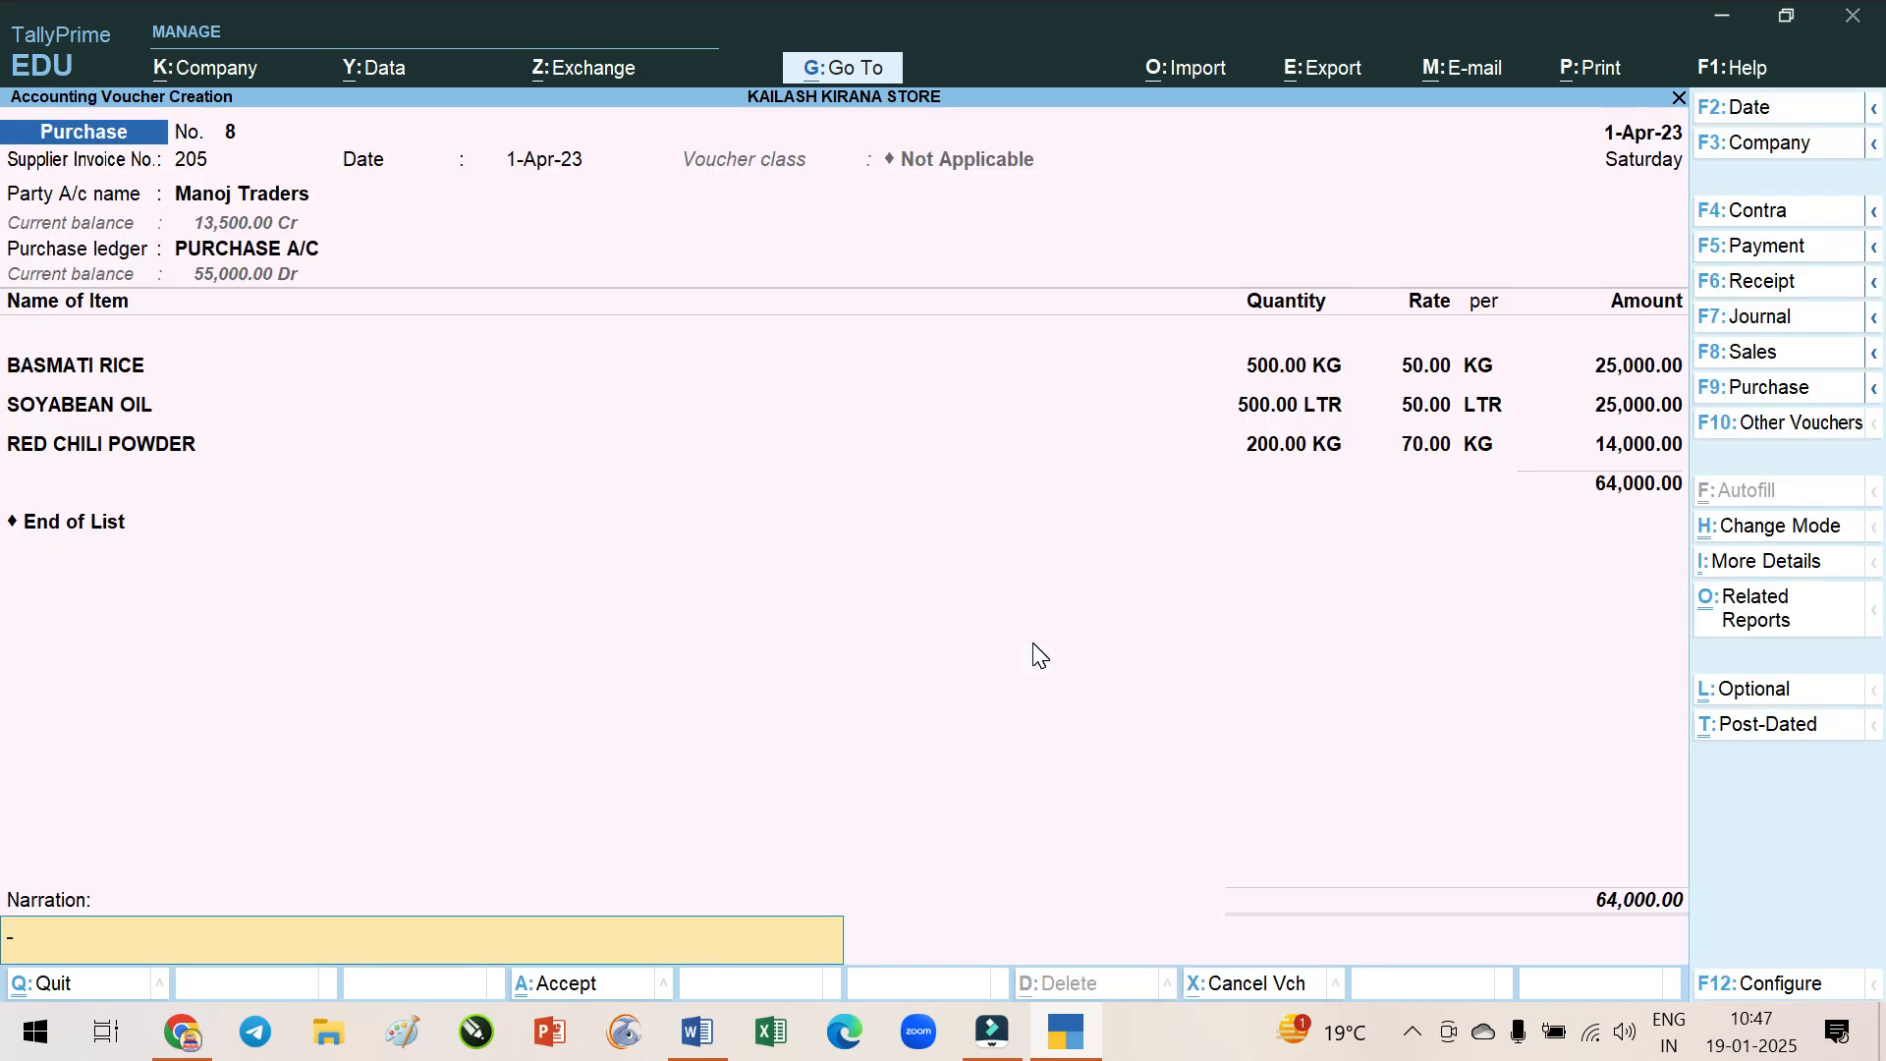
pyautogui.press('Return')
pyautogui.press('Return')
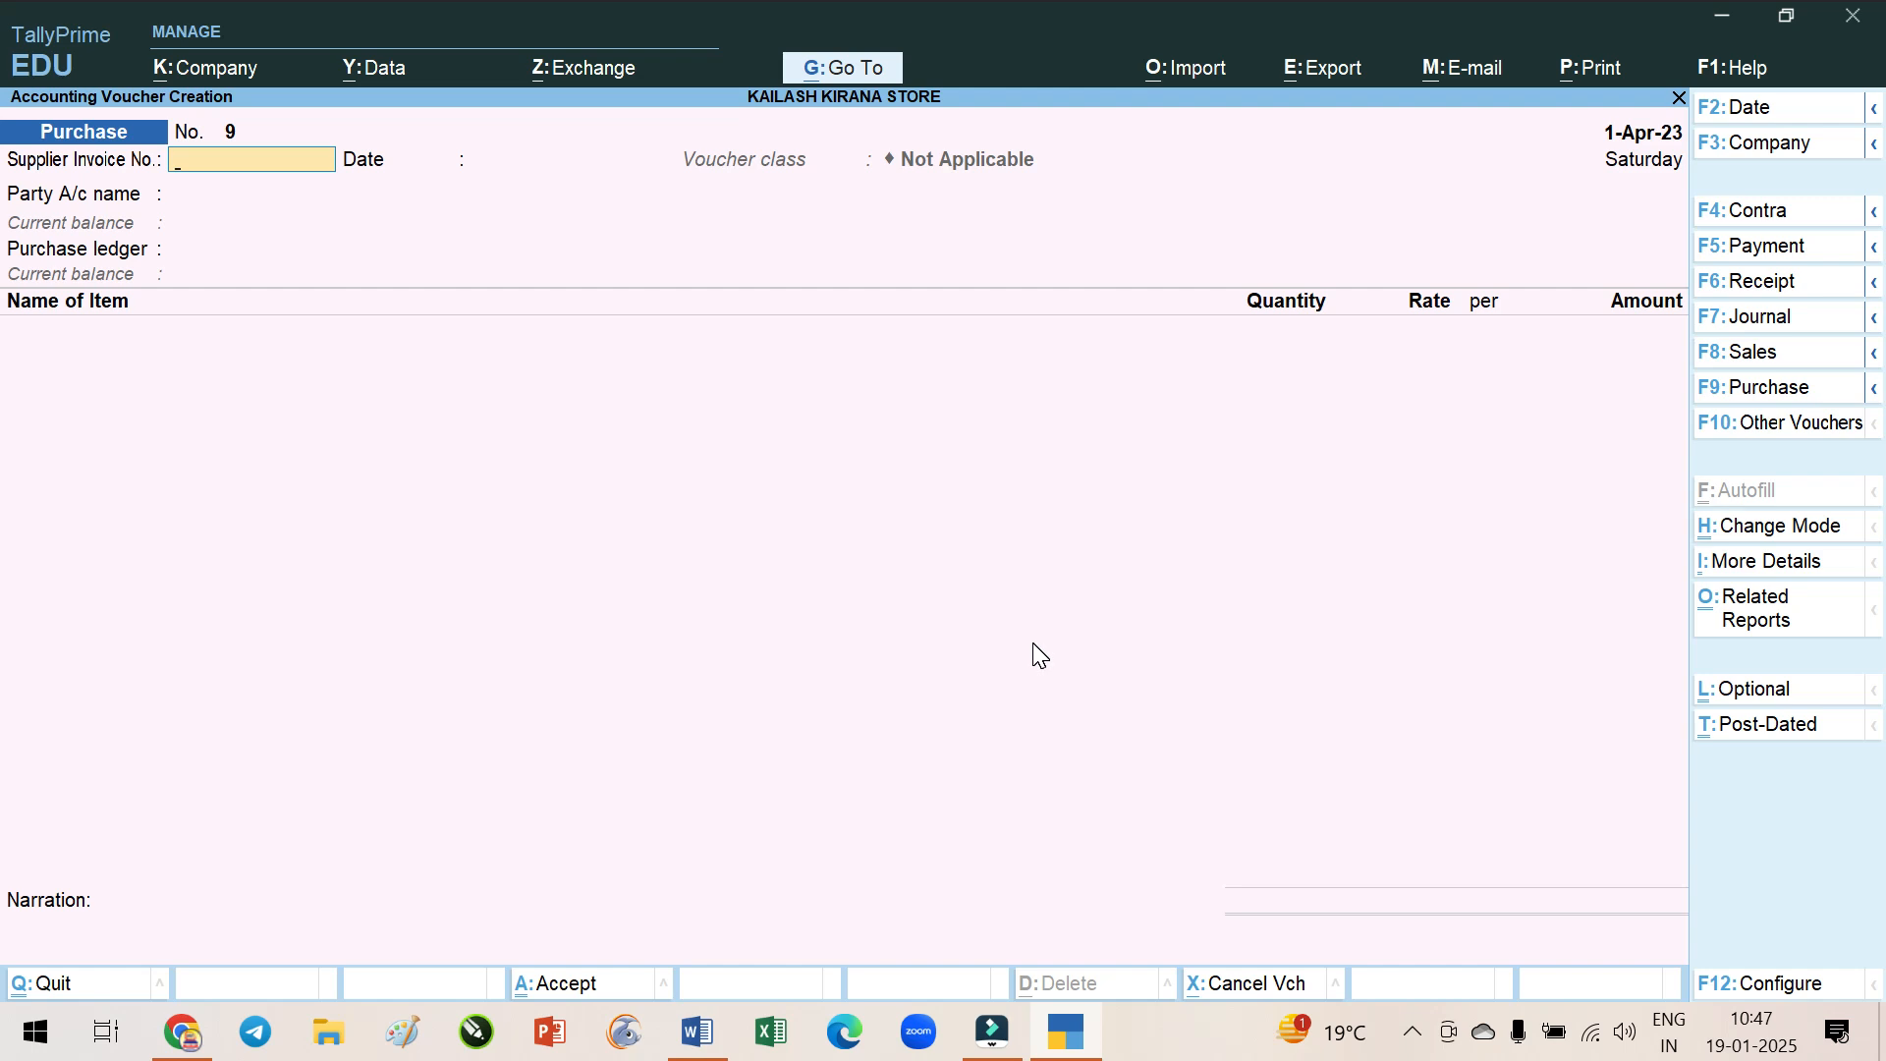
# Check the party name of the sales bill in the Word notes and switch the TallyPrime entry to a Sales voucher
pyautogui.click(1078, 1039)
pyautogui.scroll(-3, 724, 673)
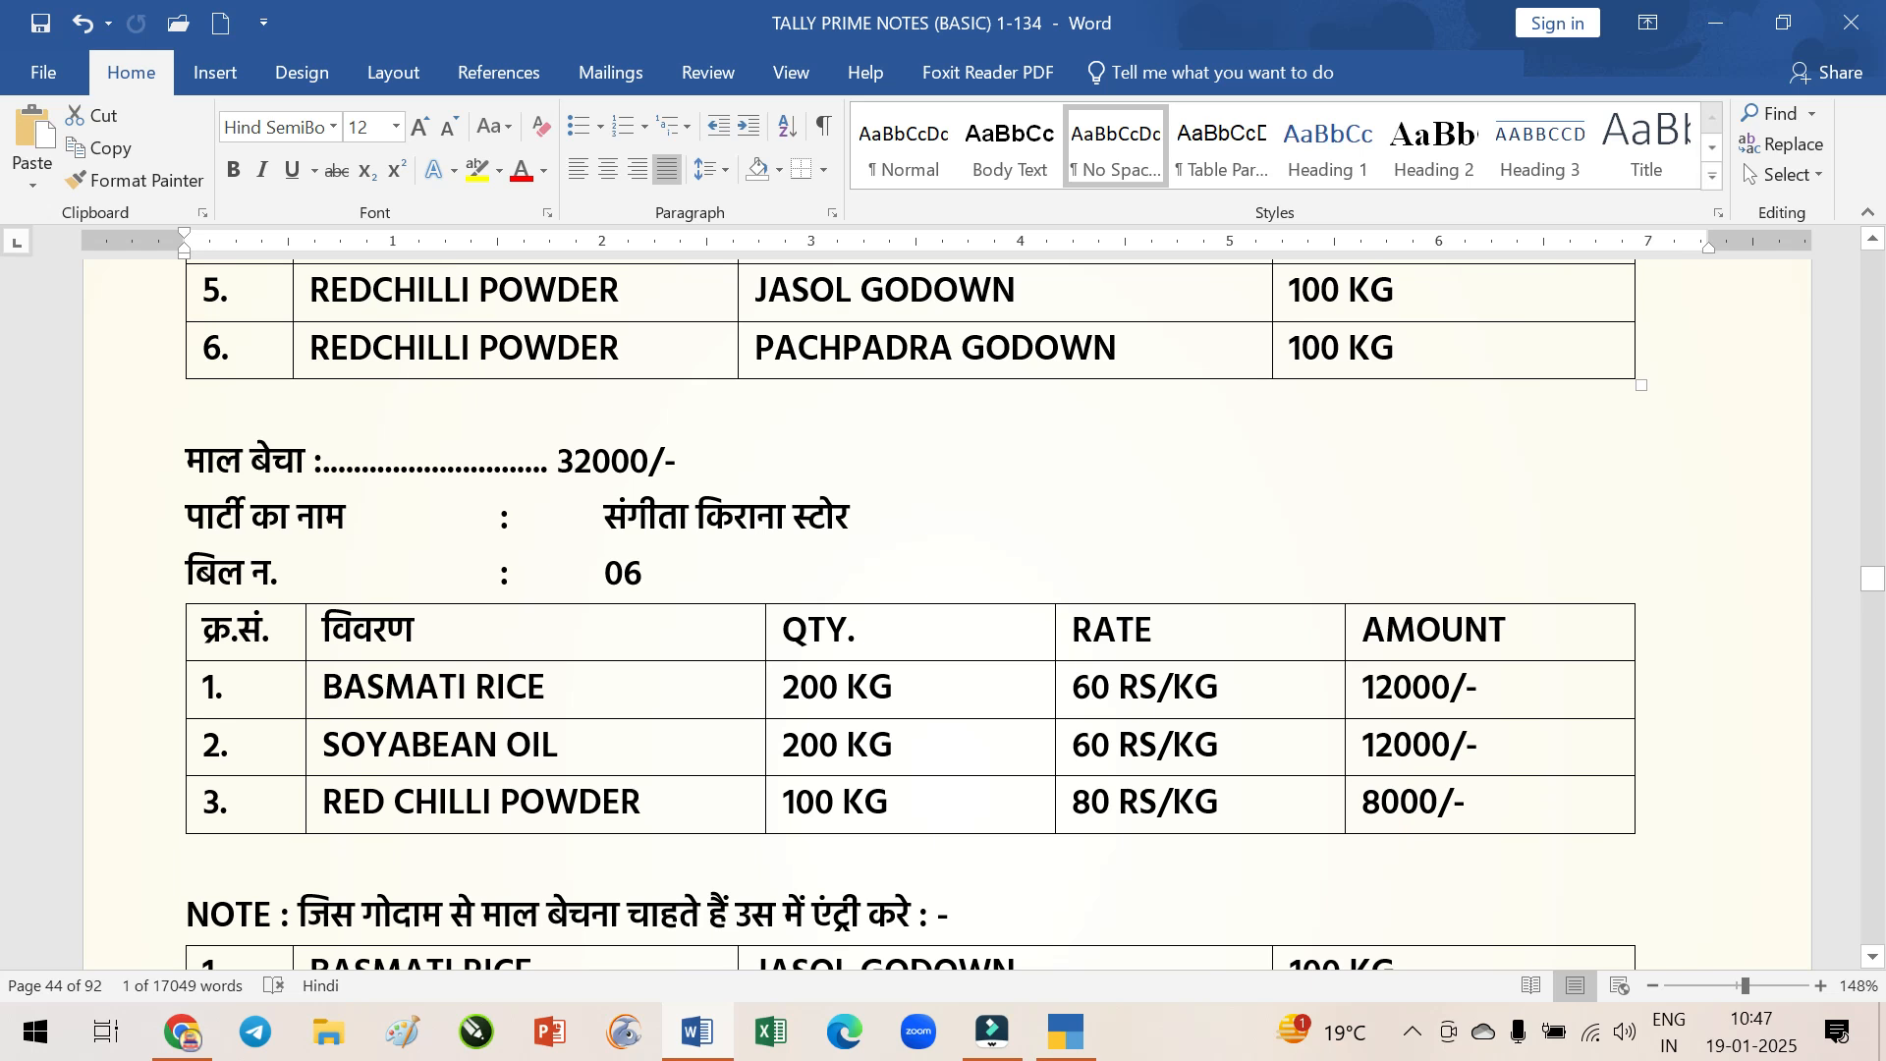
pyautogui.moveTo(603, 516); pyautogui.dragTo(870, 538)
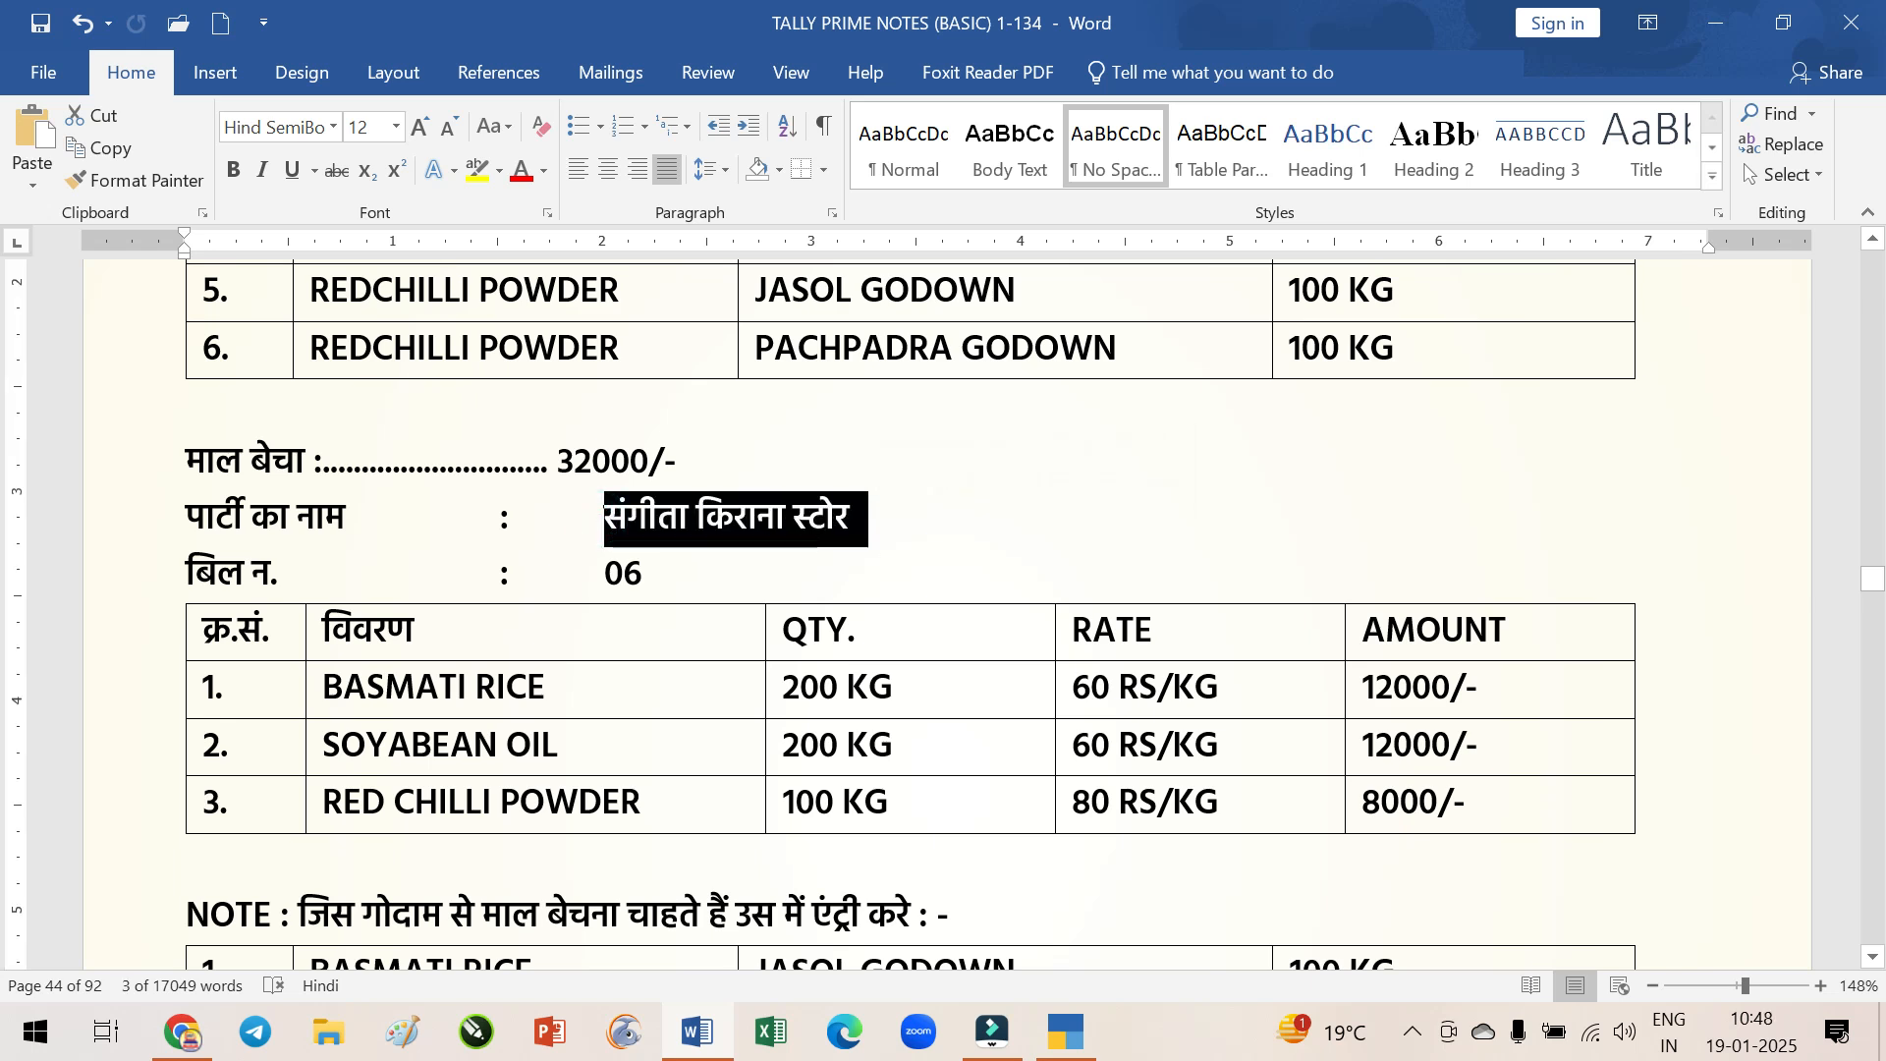
pyautogui.click(644, 526)
pyautogui.moveTo(603, 516); pyautogui.dragTo(847, 521)
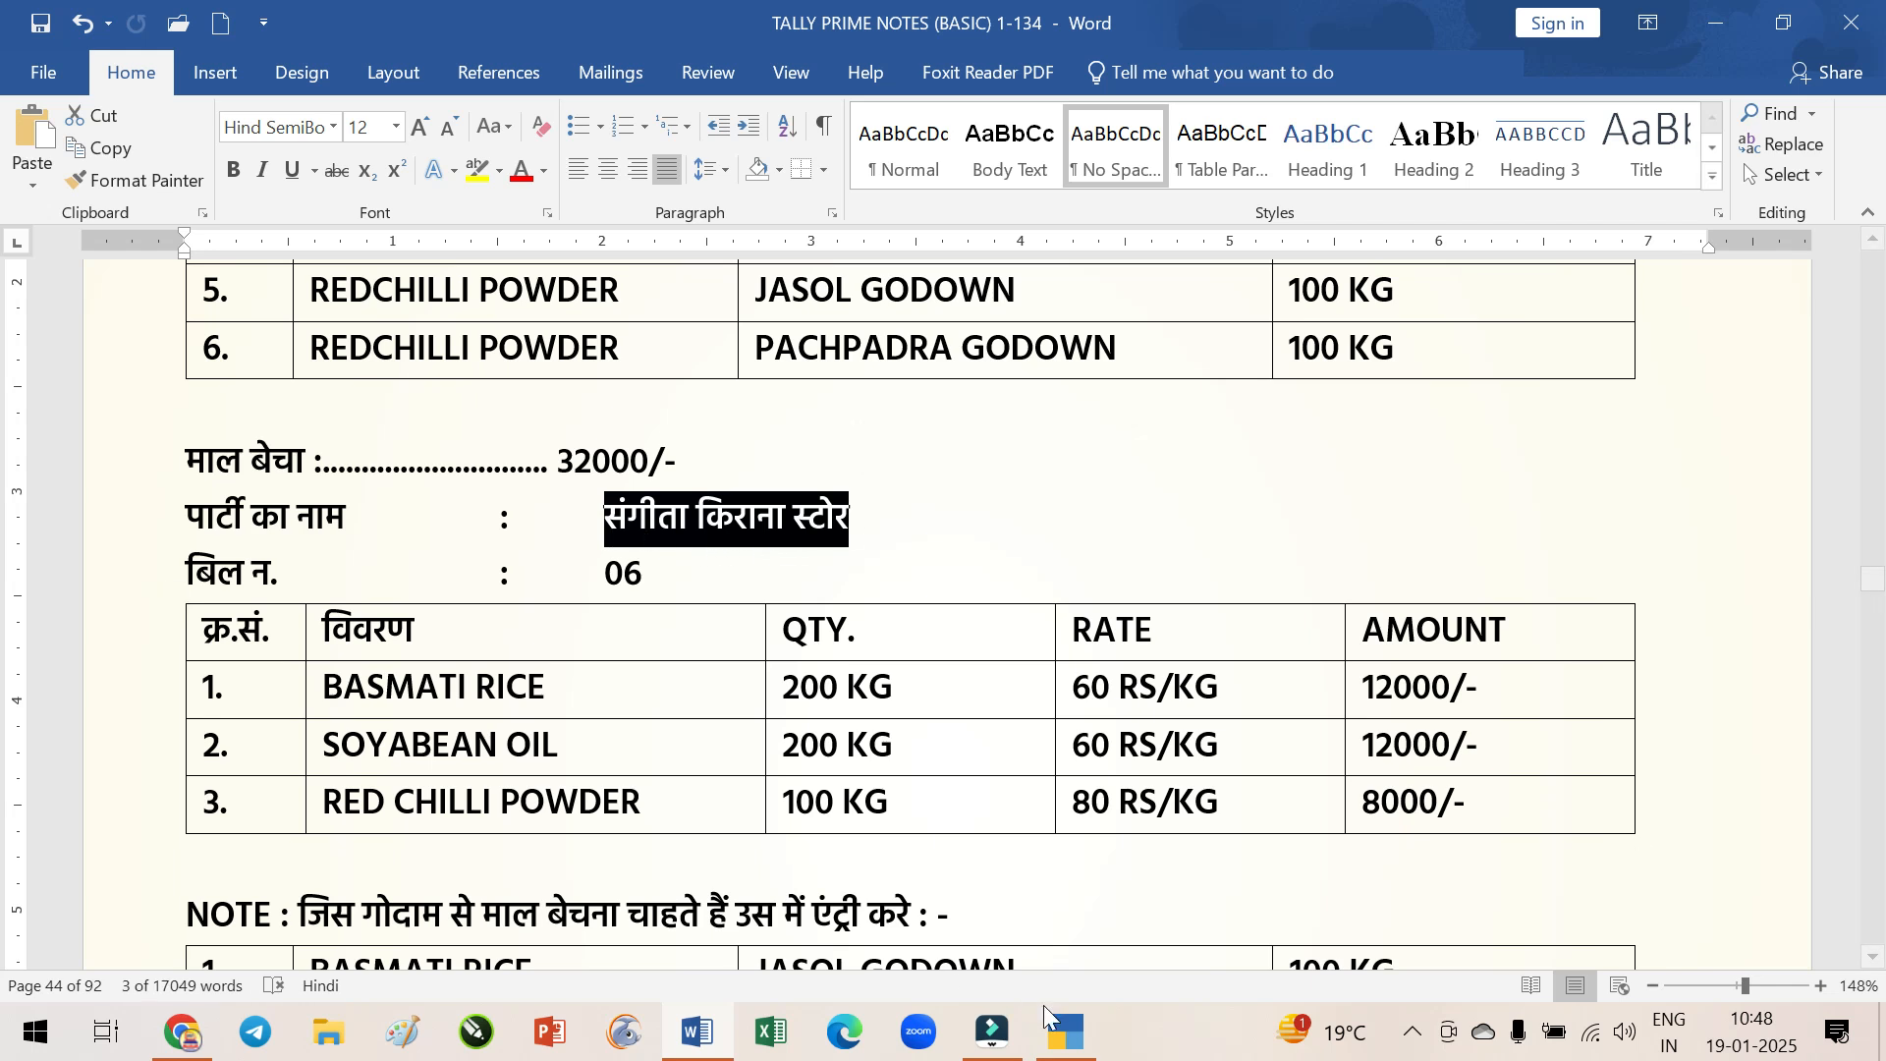
pyautogui.click(1056, 1029)
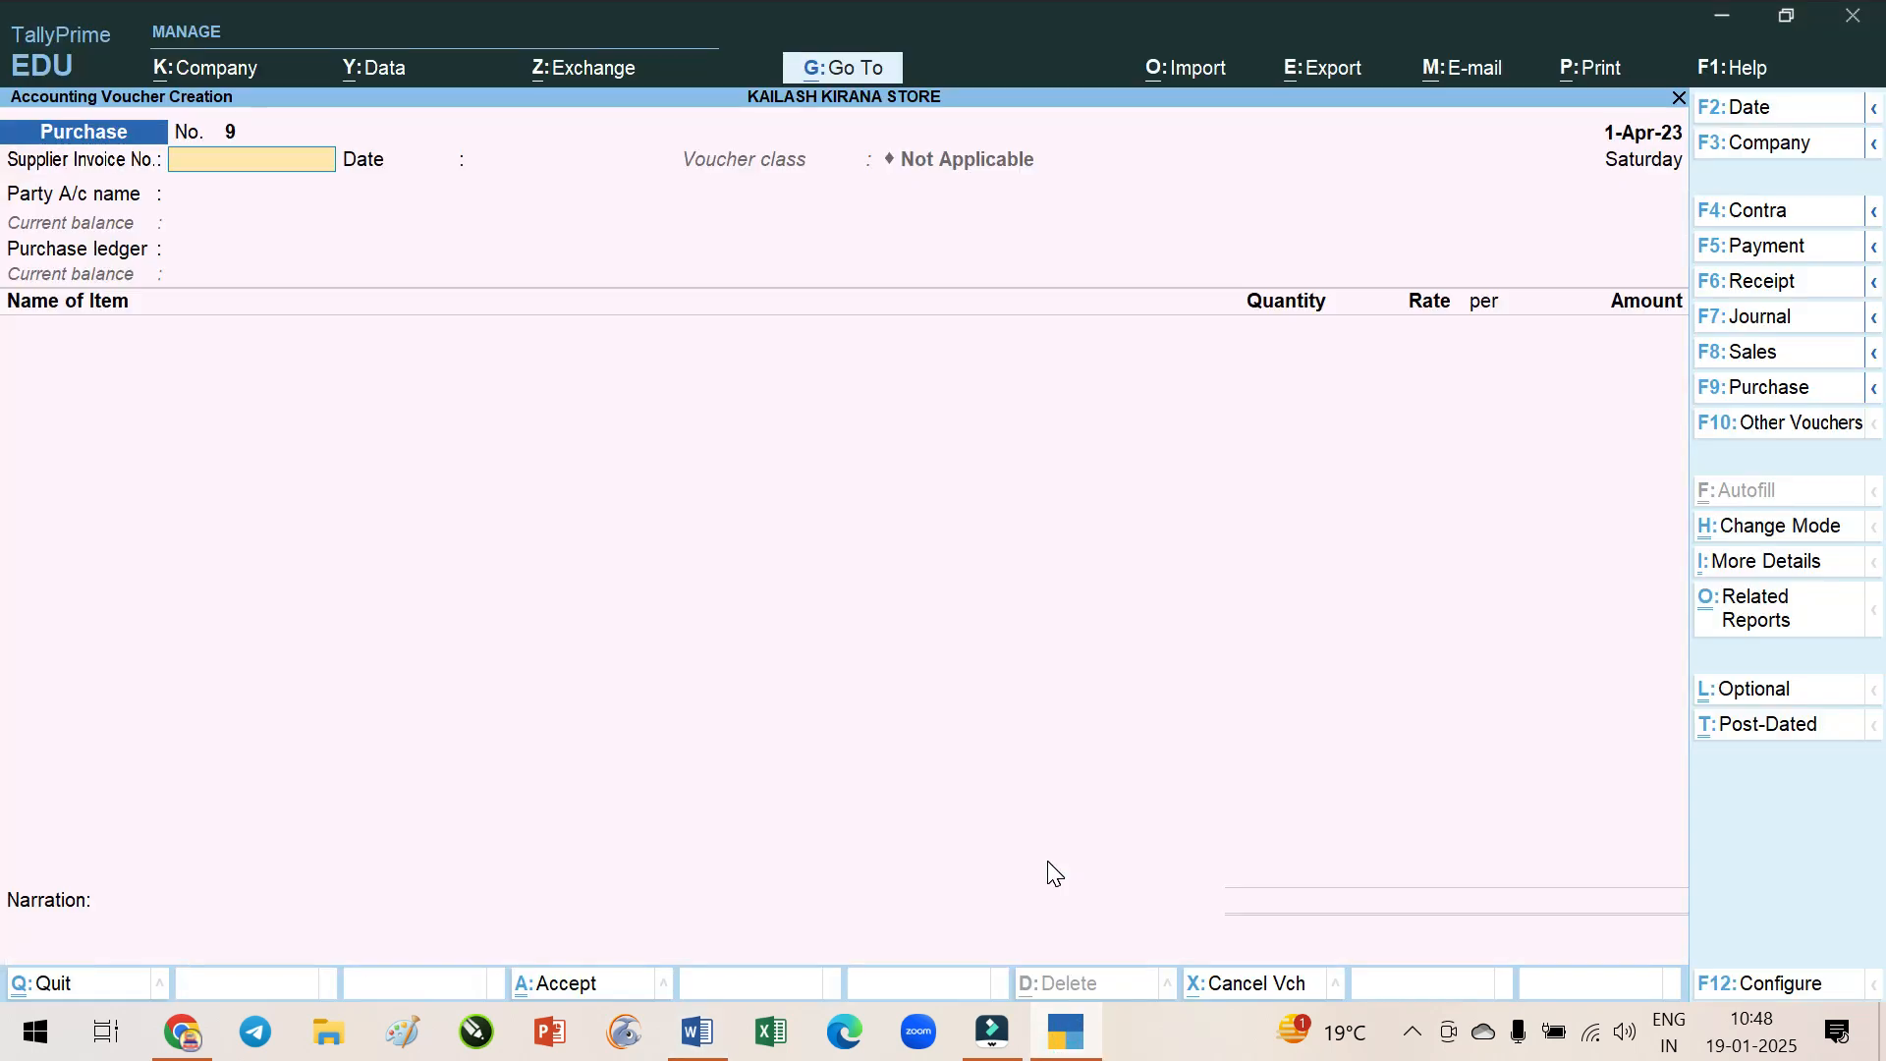
pyautogui.press('F8')
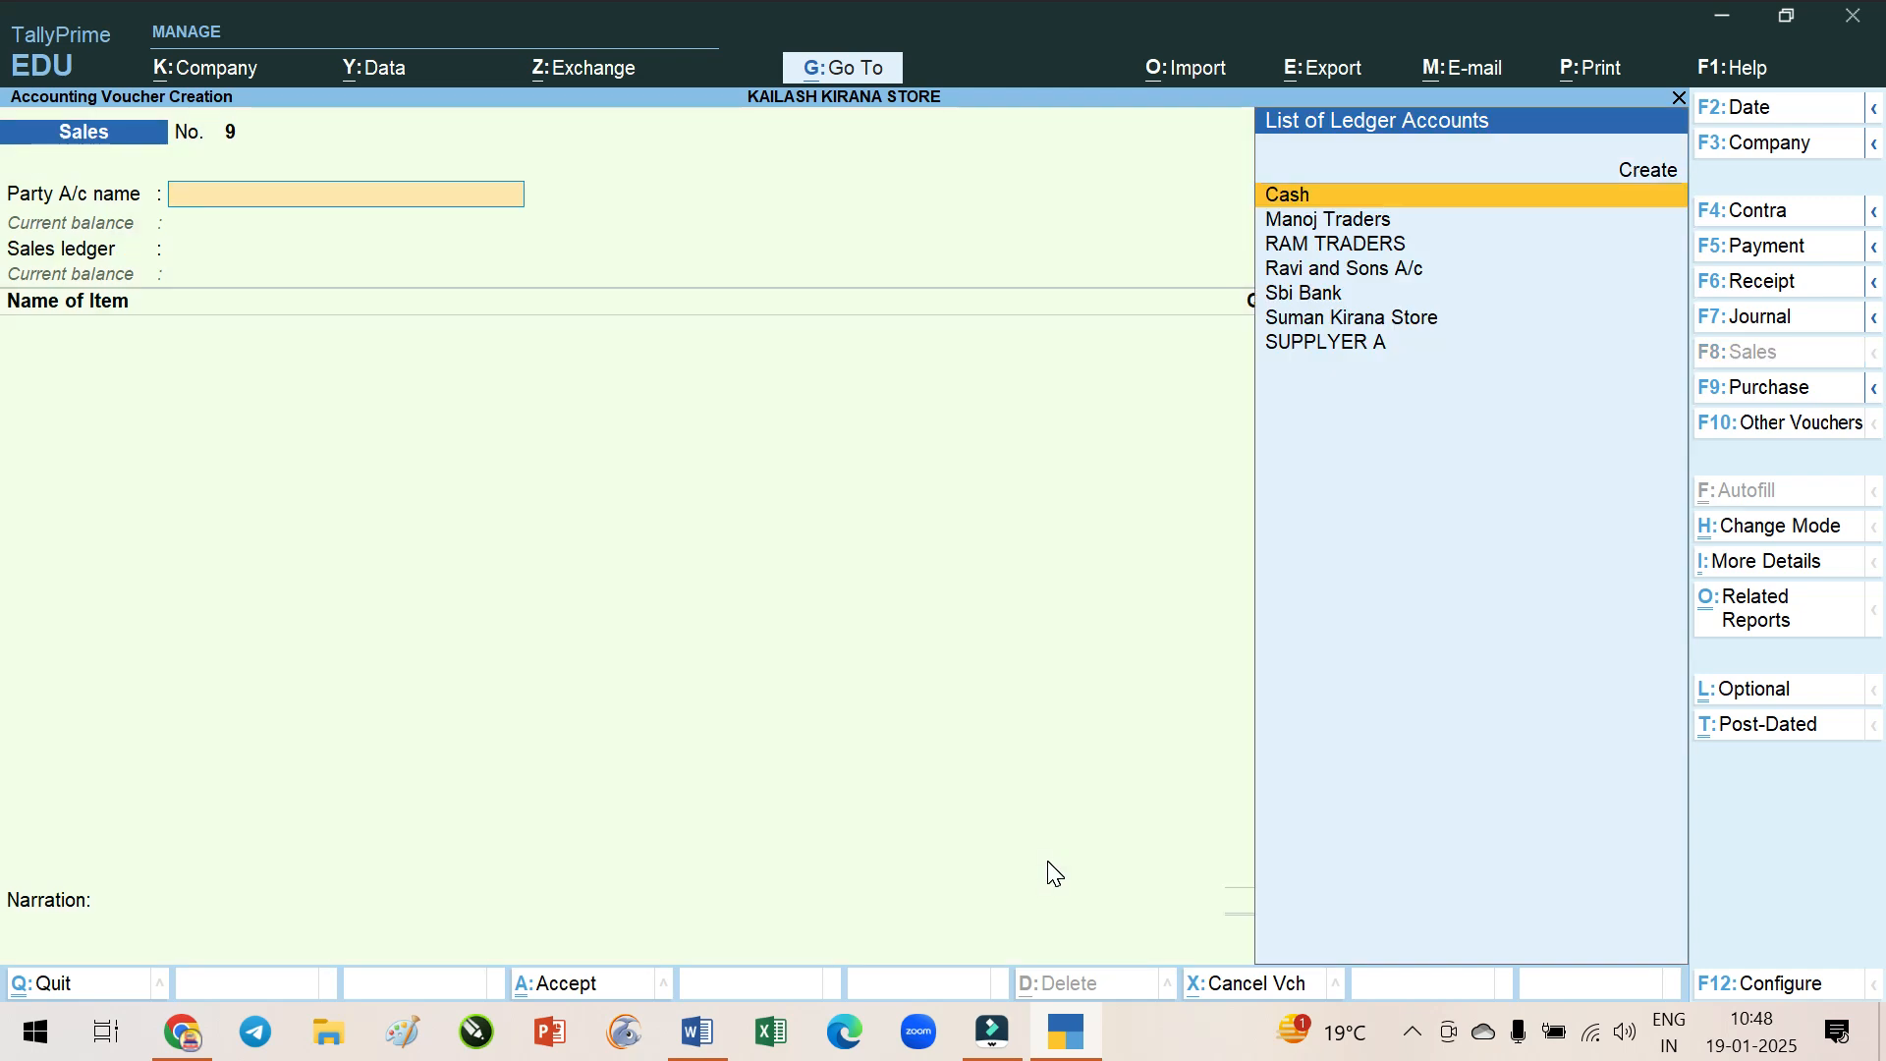
# Look through the party ledger accounts for the sales bill's customer, Sangita Kirana Store
pyautogui.press('Down')
pyautogui.press('Down')
pyautogui.press('Down')
pyautogui.press('Down')
pyautogui.press('Down')
pyautogui.press('Down')
pyautogui.press('Up')
pyautogui.press('Up')
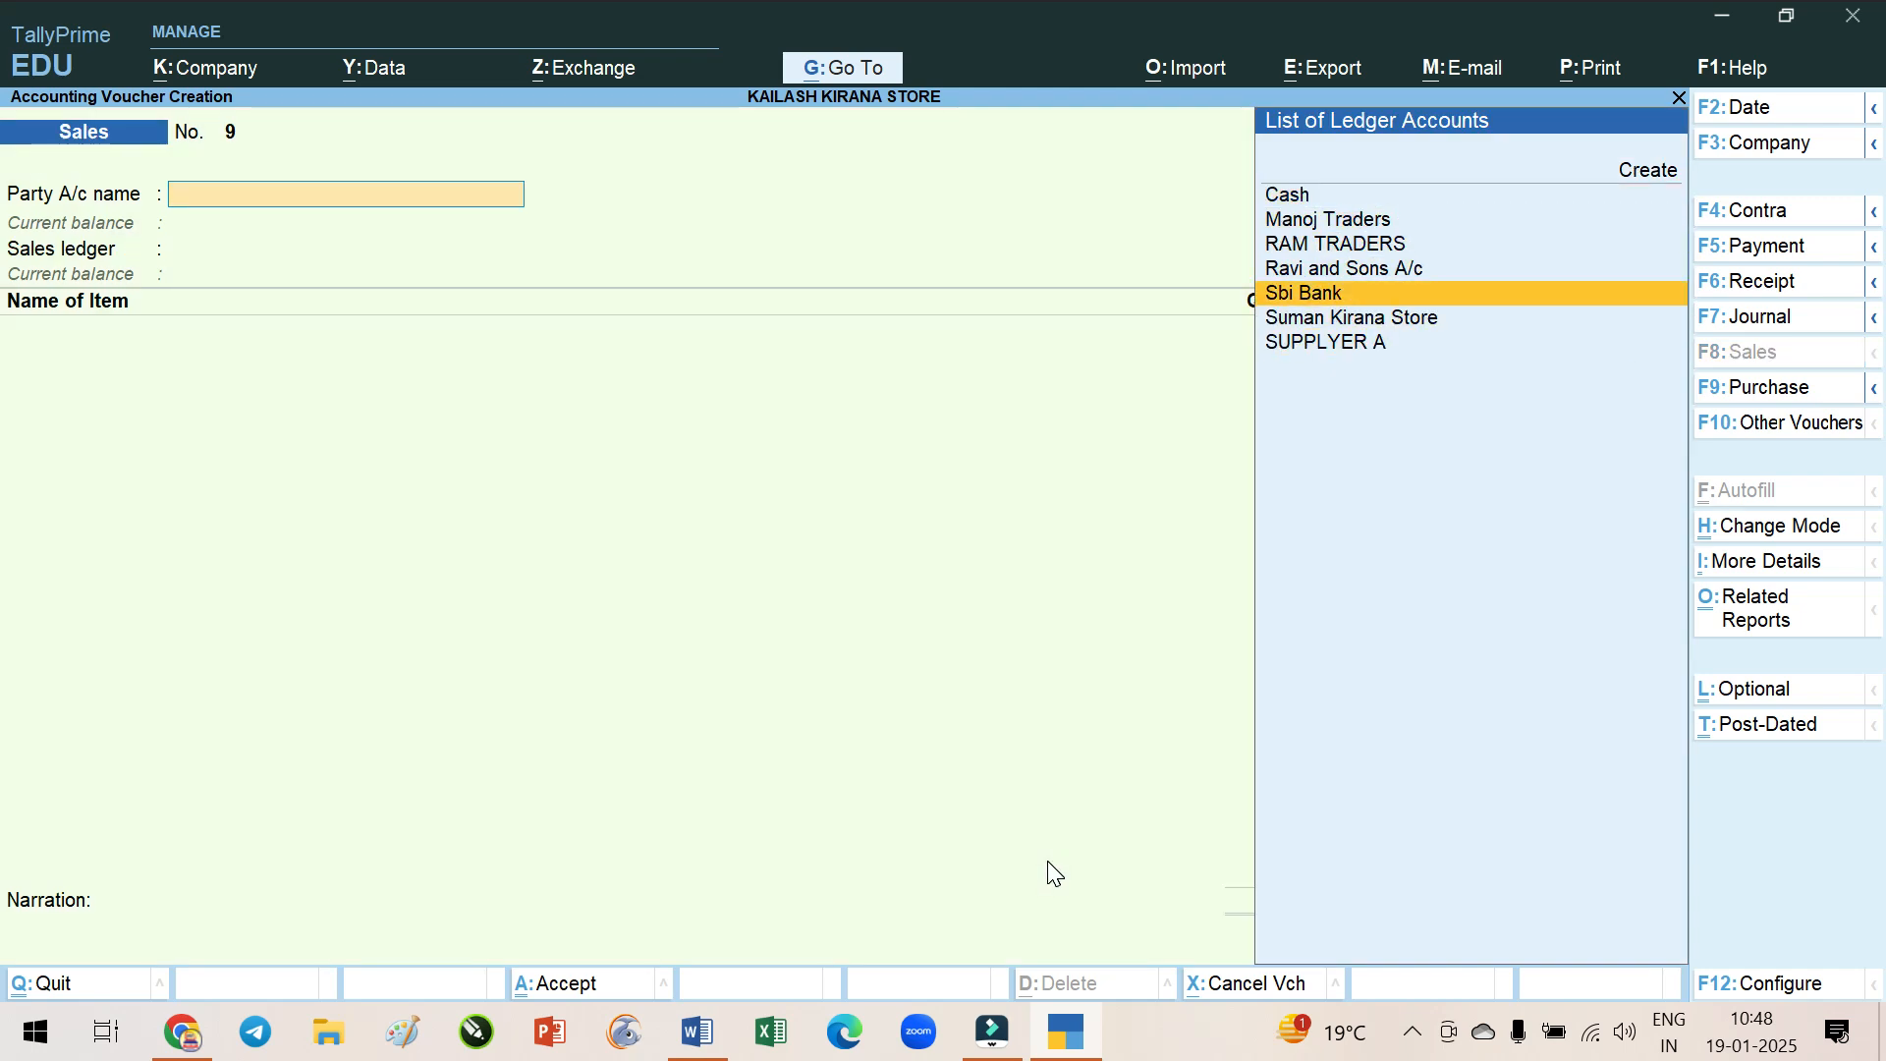
pyautogui.press('Up')
pyautogui.press('Up')
pyautogui.press('Up')
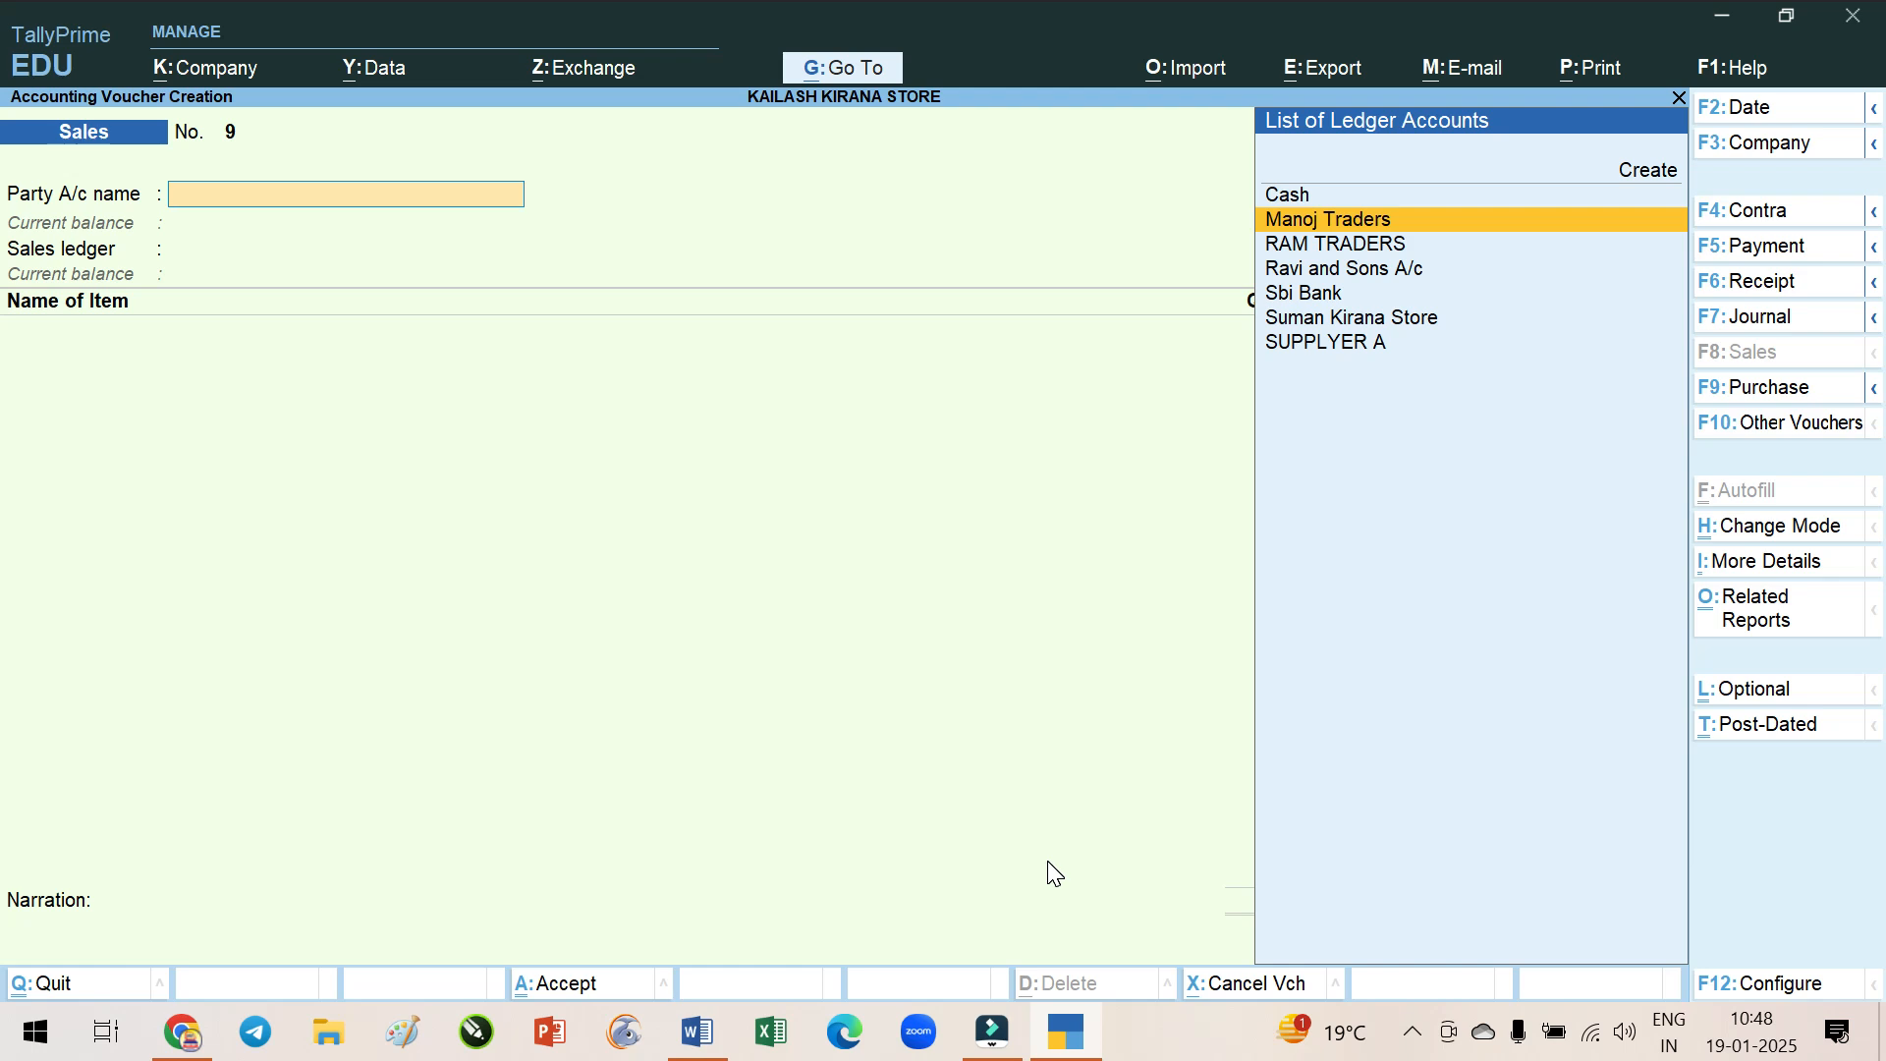
pyautogui.press('Up')
pyautogui.press('Up')
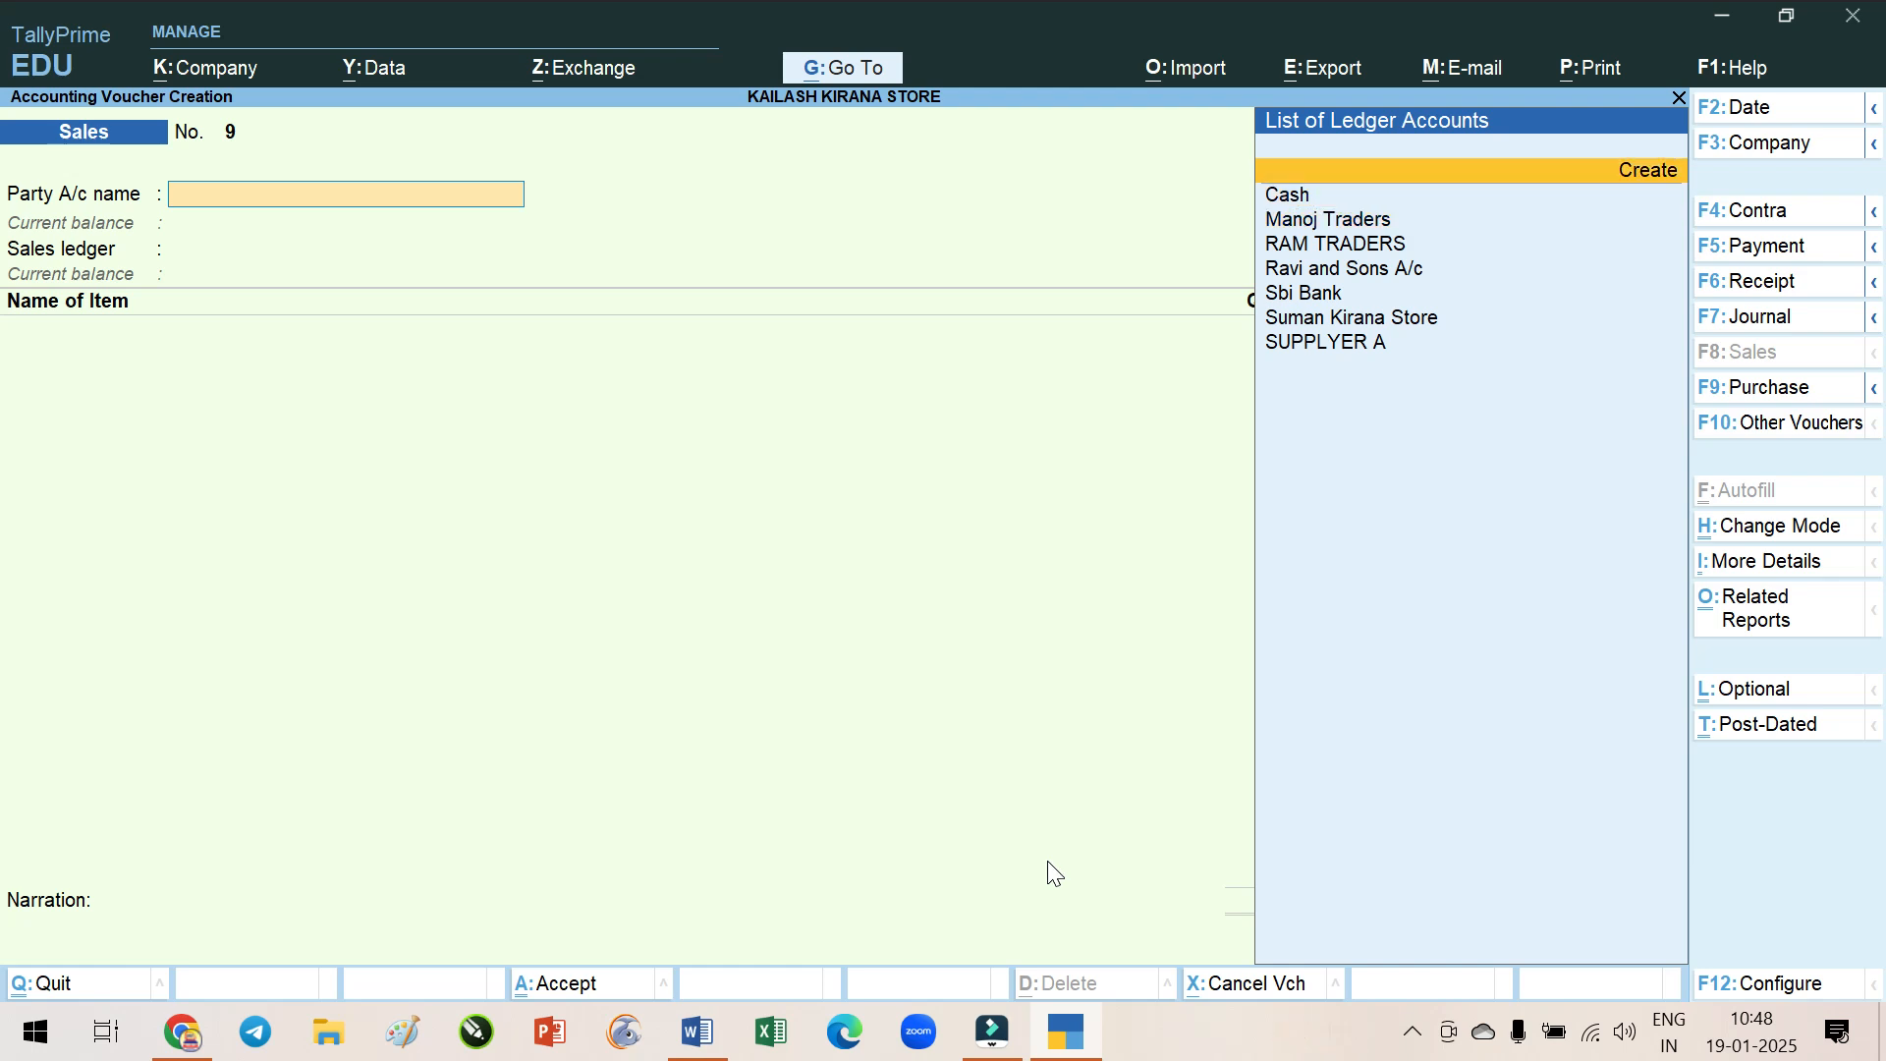
# Start a new party ledger named SANGITA KIRANA STORE with the alias SKS
pyautogui.click(1633, 173)
pyautogui.write('SANGITA KIRANA STORE')
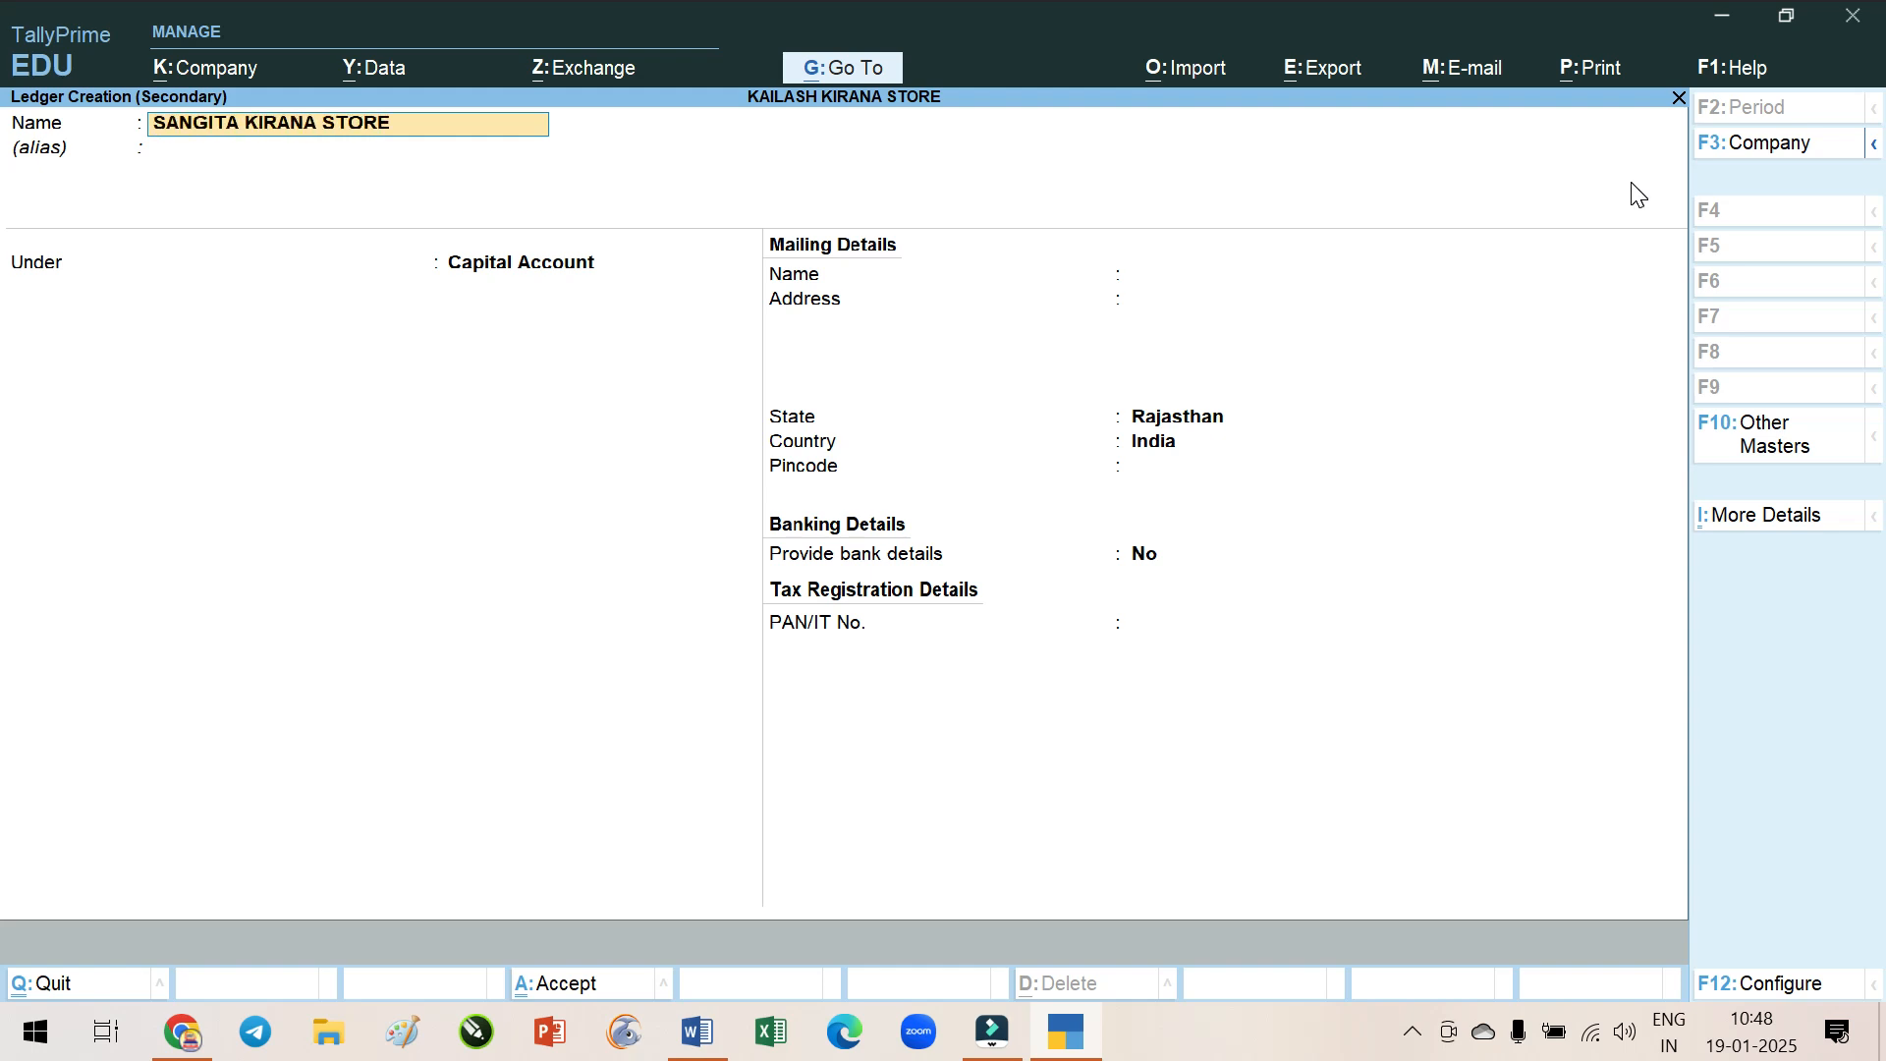
pyautogui.press('Return')
pyautogui.press('Return')
pyautogui.press('BackSpace')
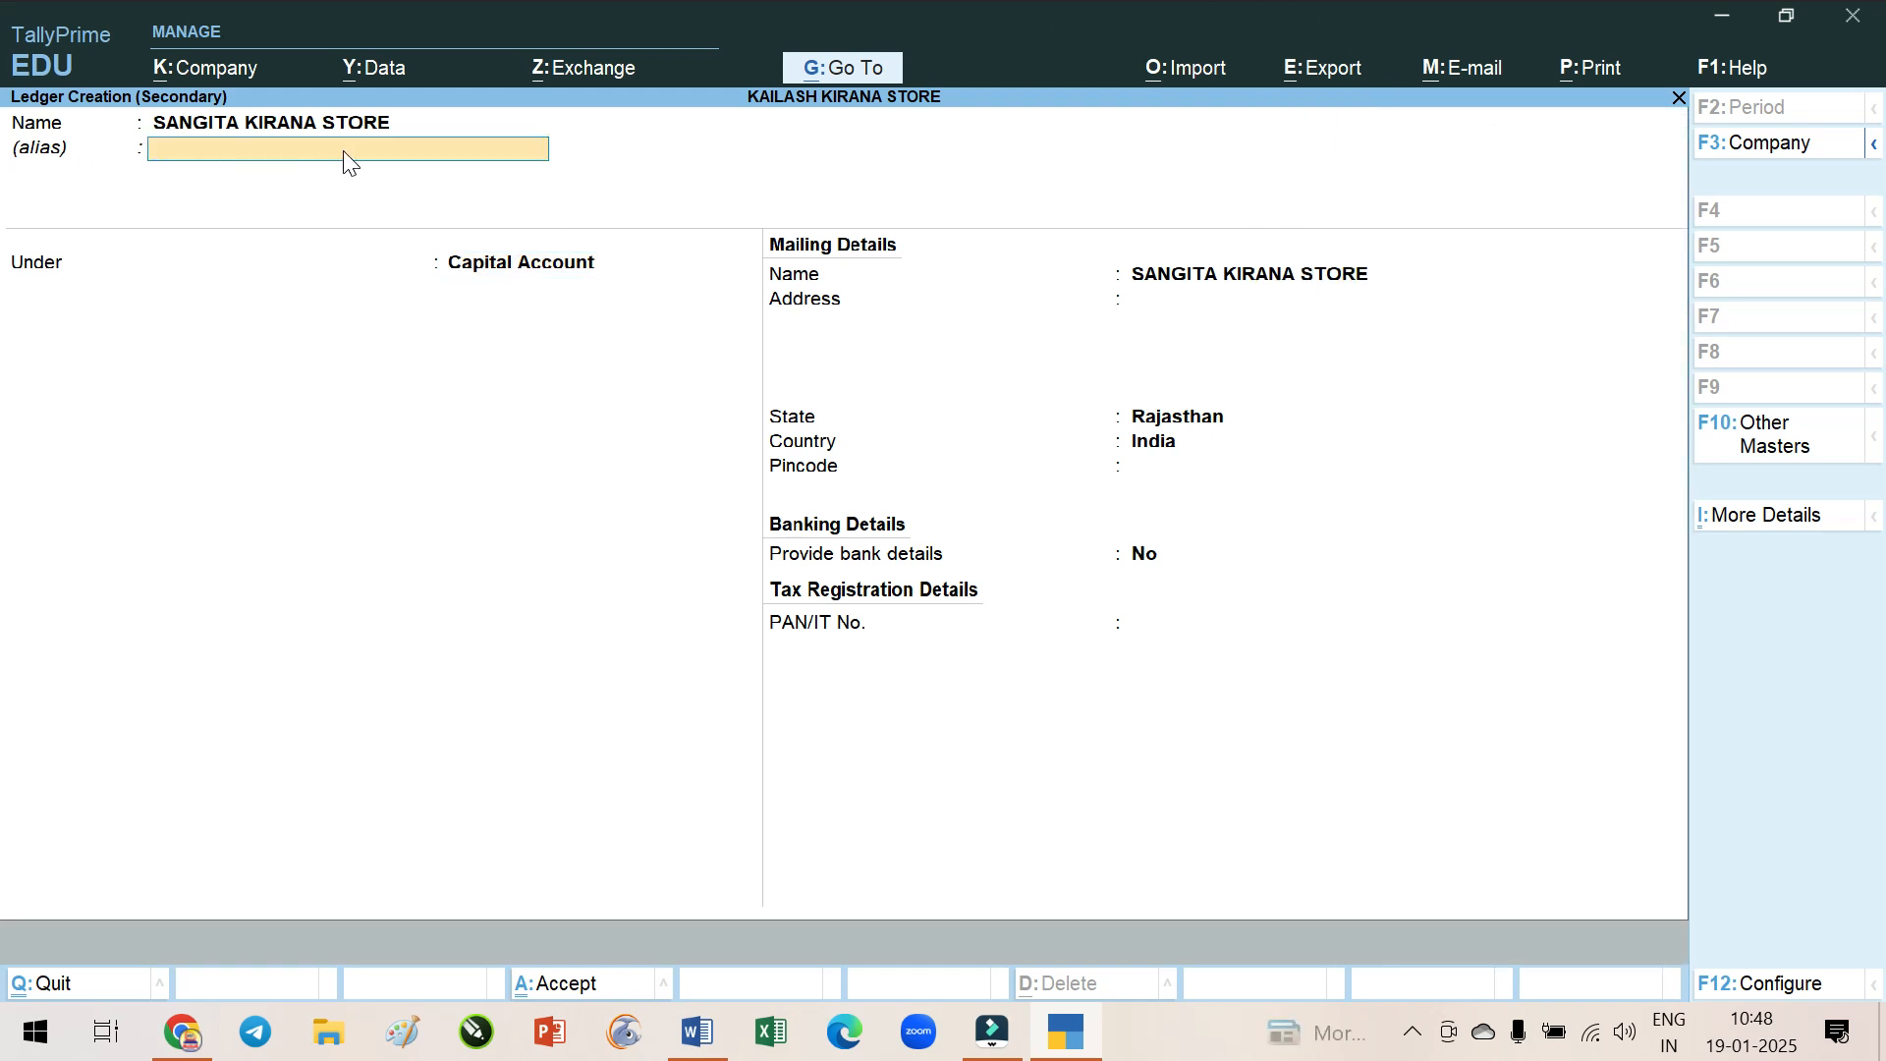
pyautogui.write('SKS')
pyautogui.press('Return')
pyautogui.press('Return')
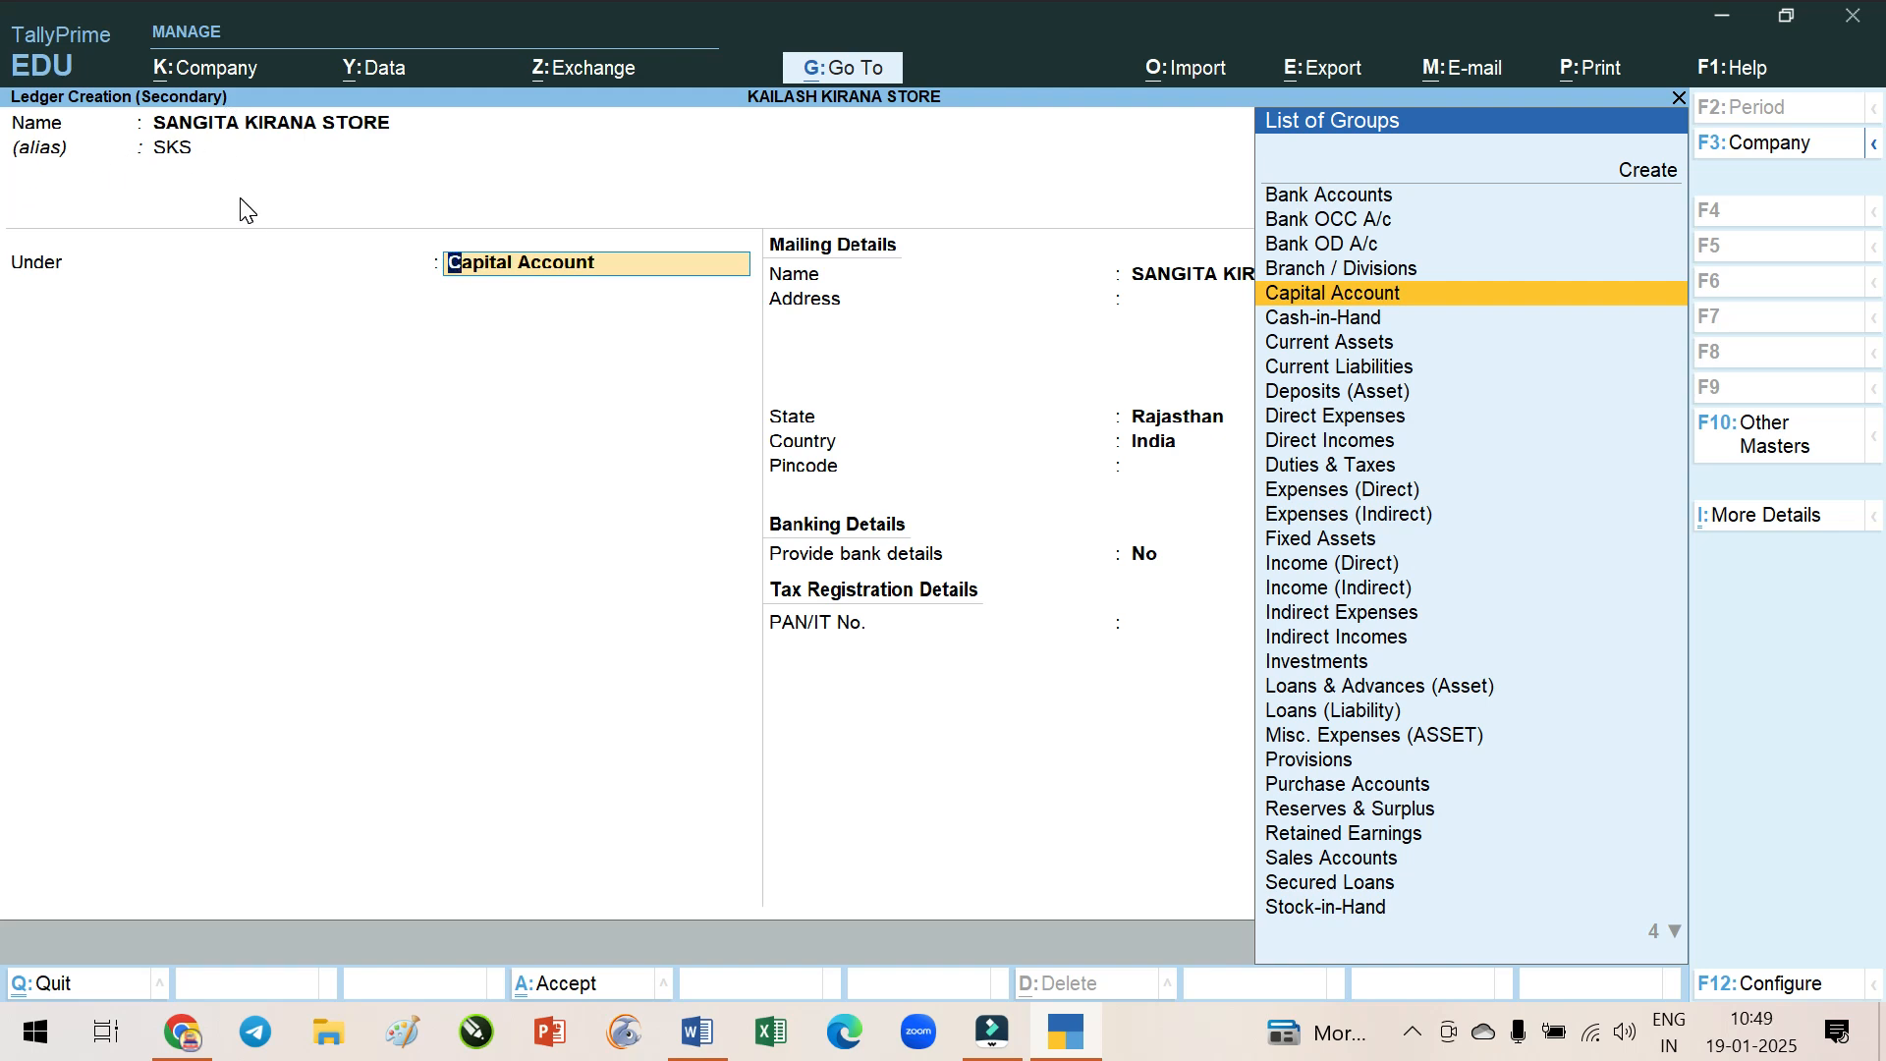
# Group the SANGITA KIRANA STORE ledger under Sundry Debtors with bill-by-bill balances and a default credit period of 30 Days
pyautogui.write('SUN')
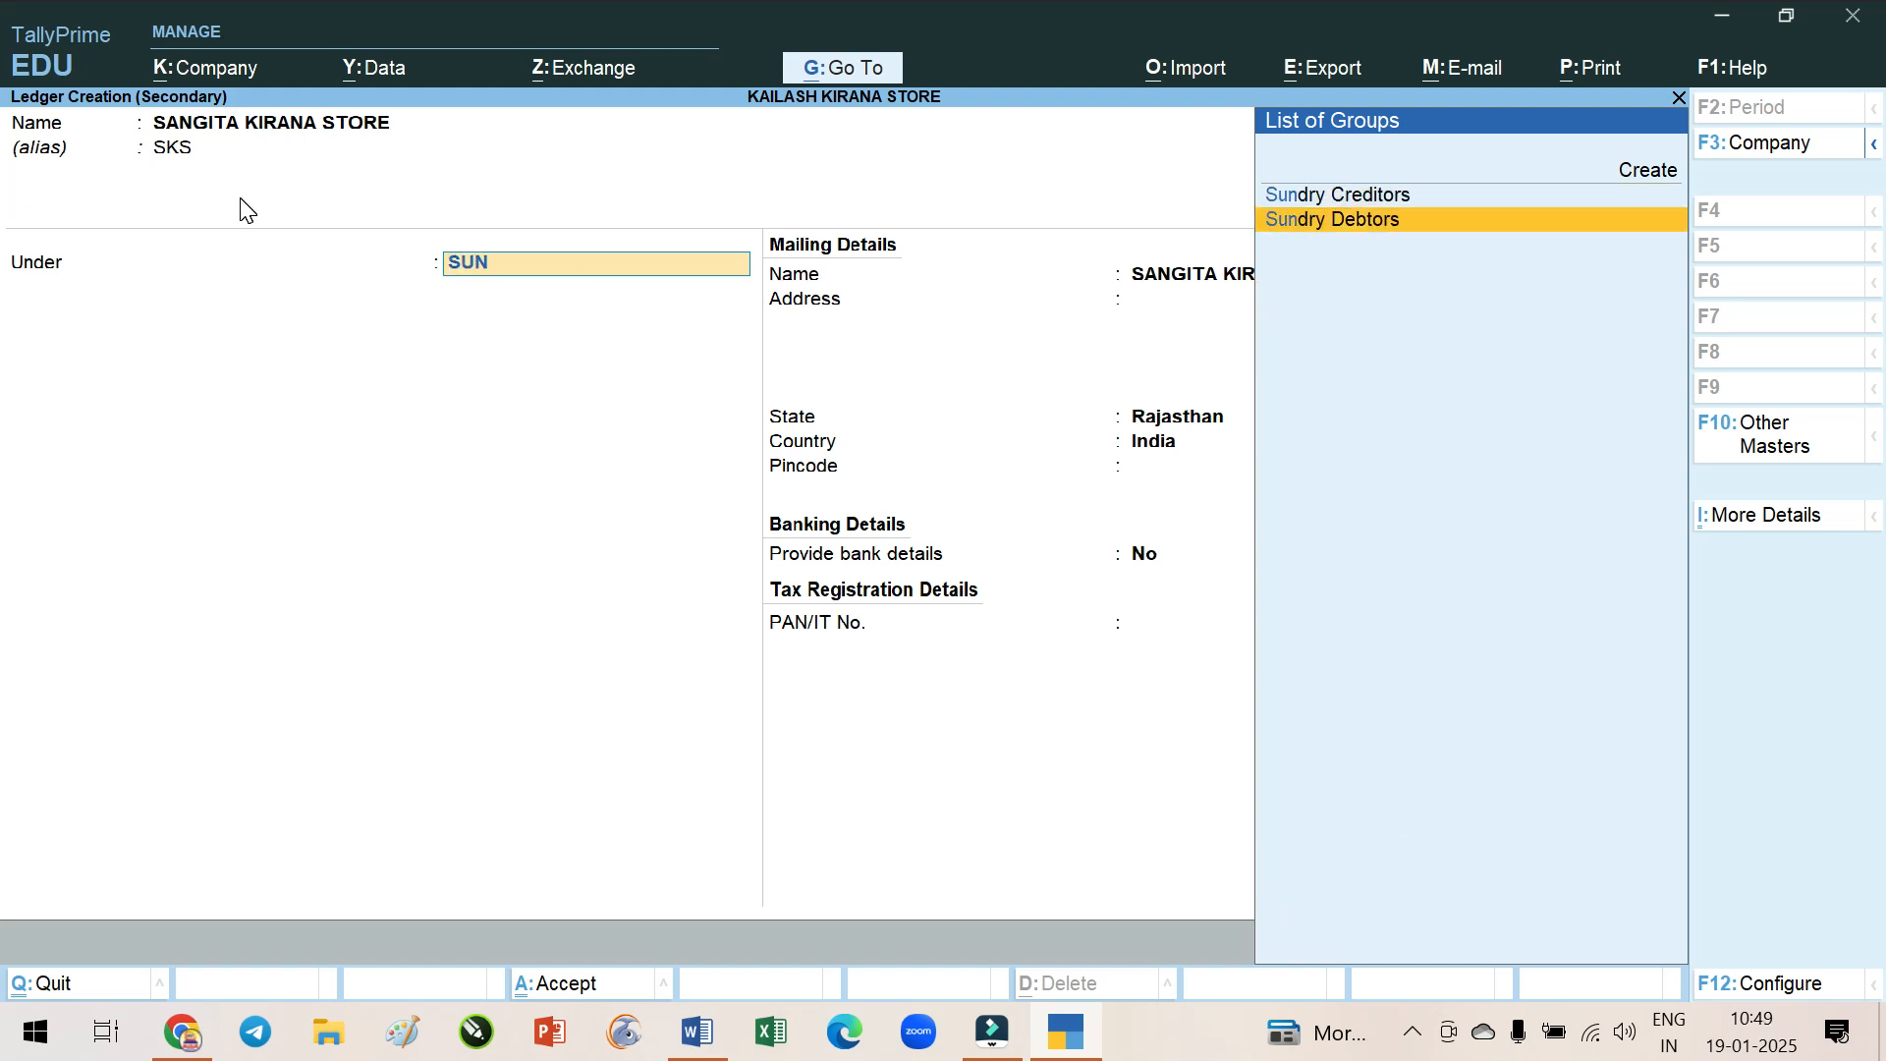
pyautogui.press('Return')
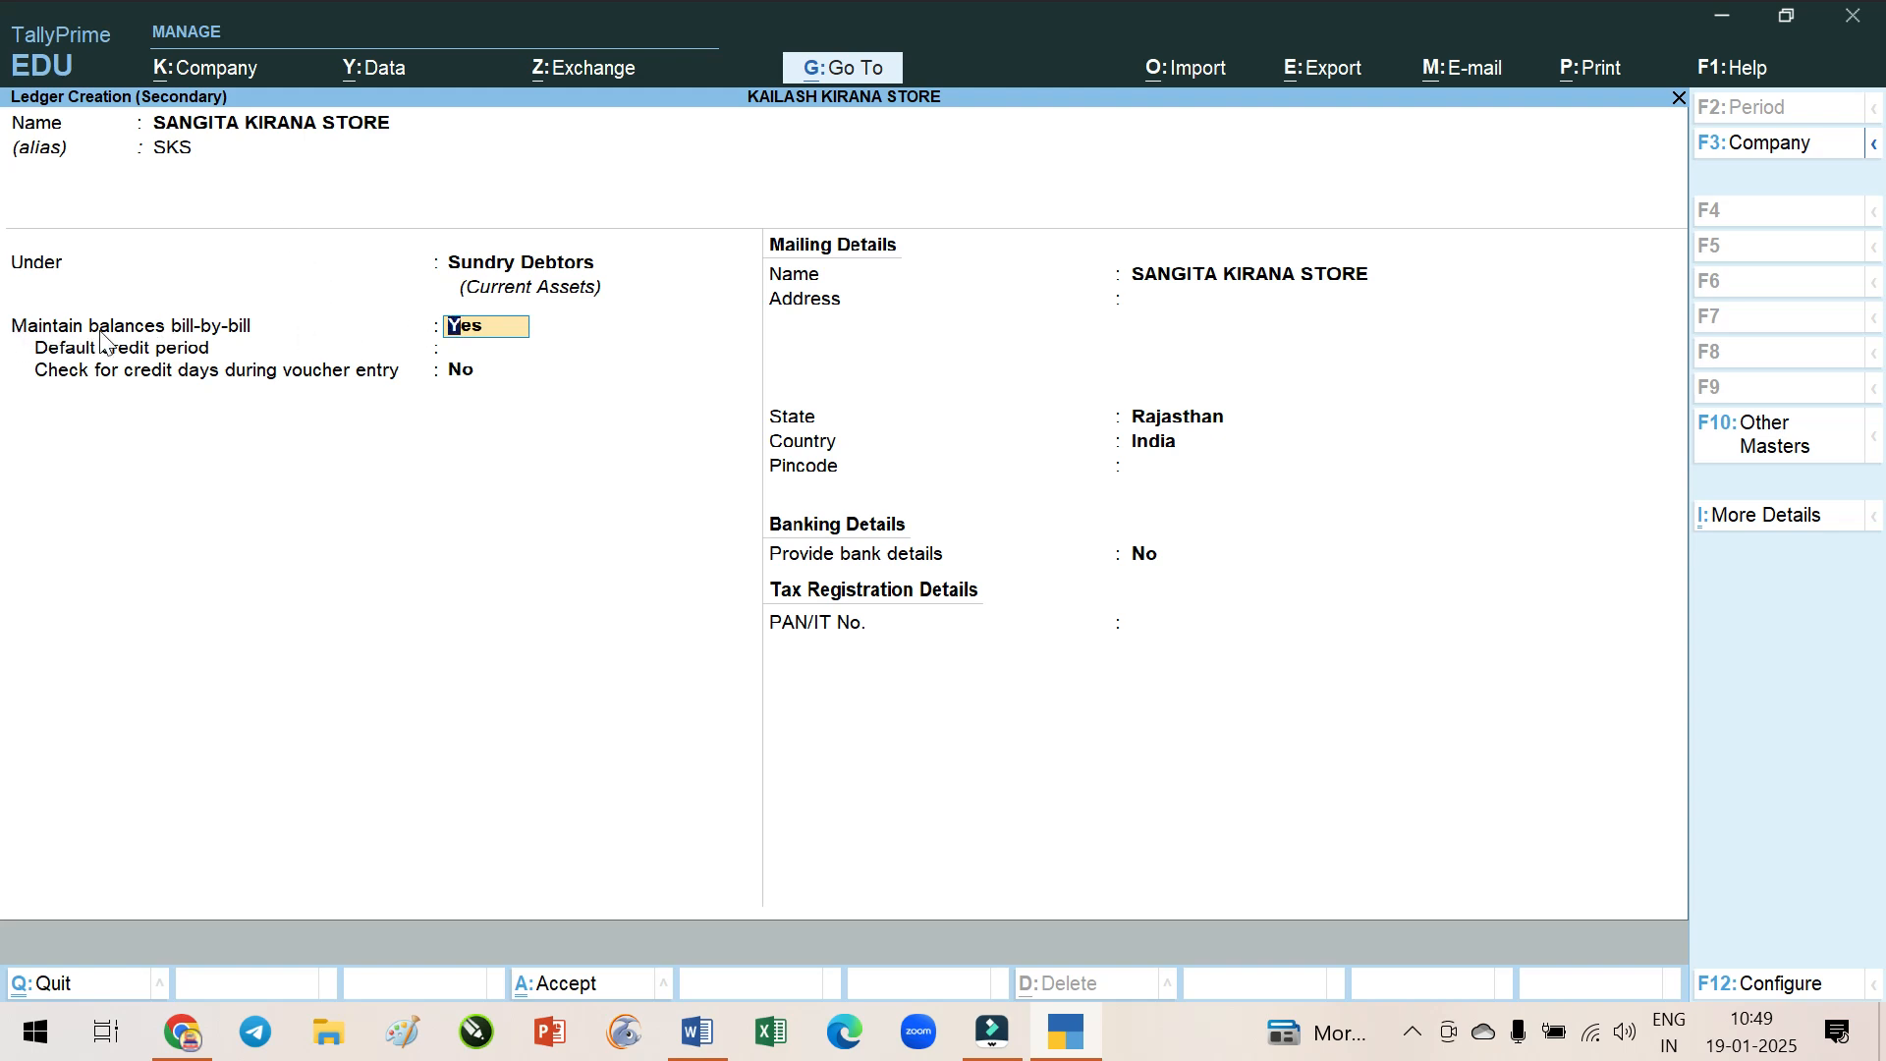
pyautogui.click(513, 347)
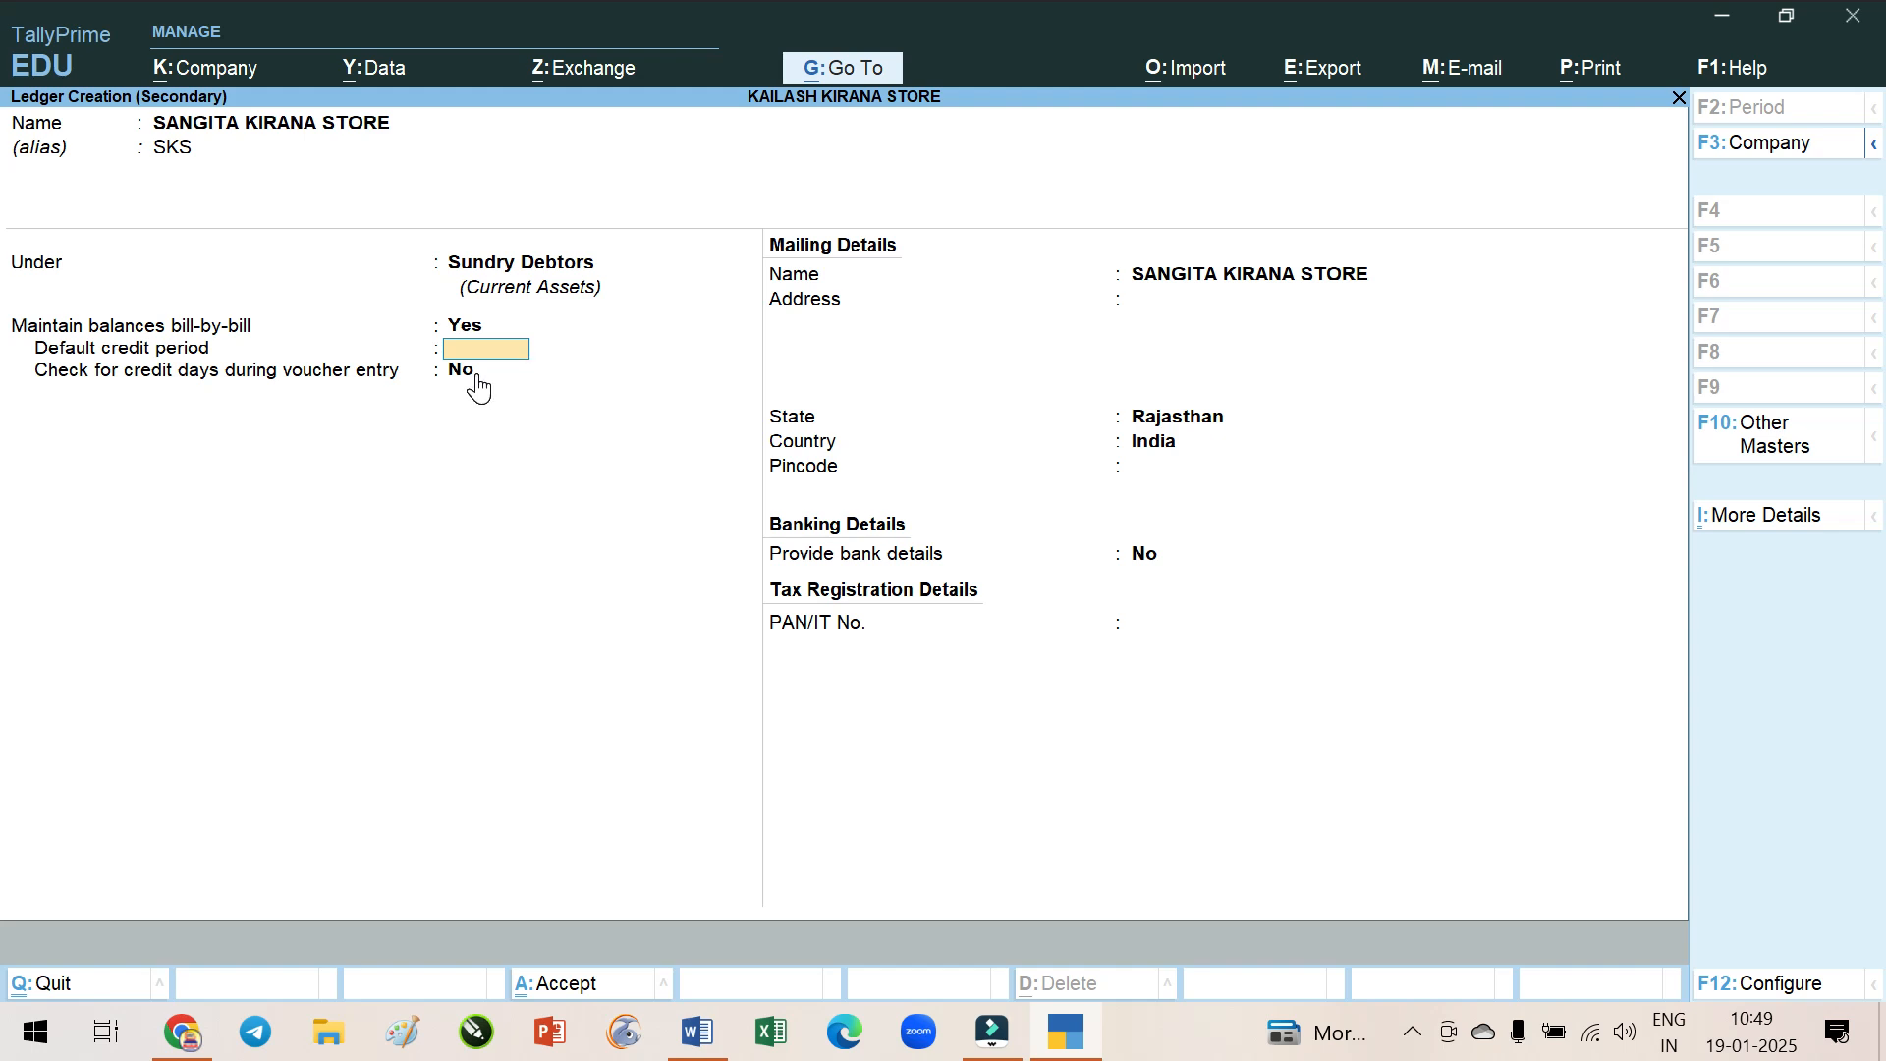
pyautogui.write('0 Days')
pyautogui.press('Return')
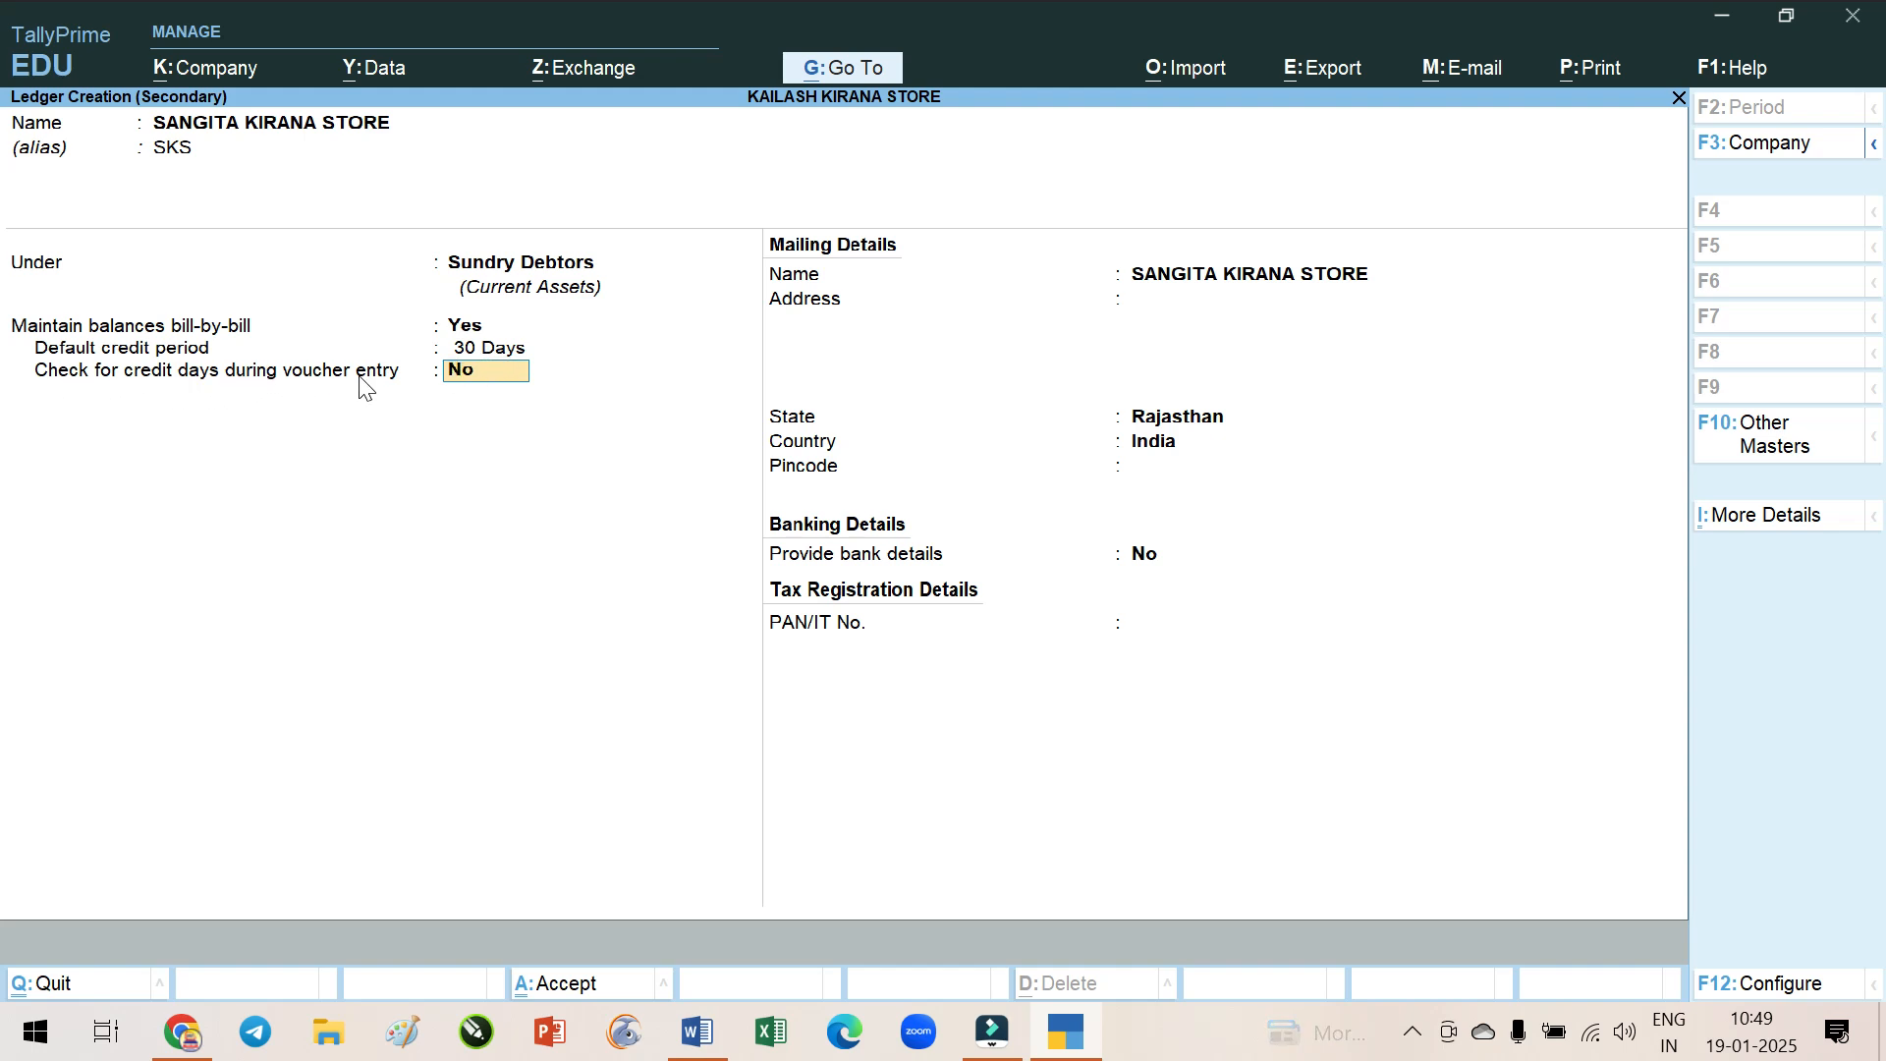
# Turn on the credit days check during voucher entry for the SANGITA KIRANA STORE ledger and save the ledger
pyautogui.write('Y')
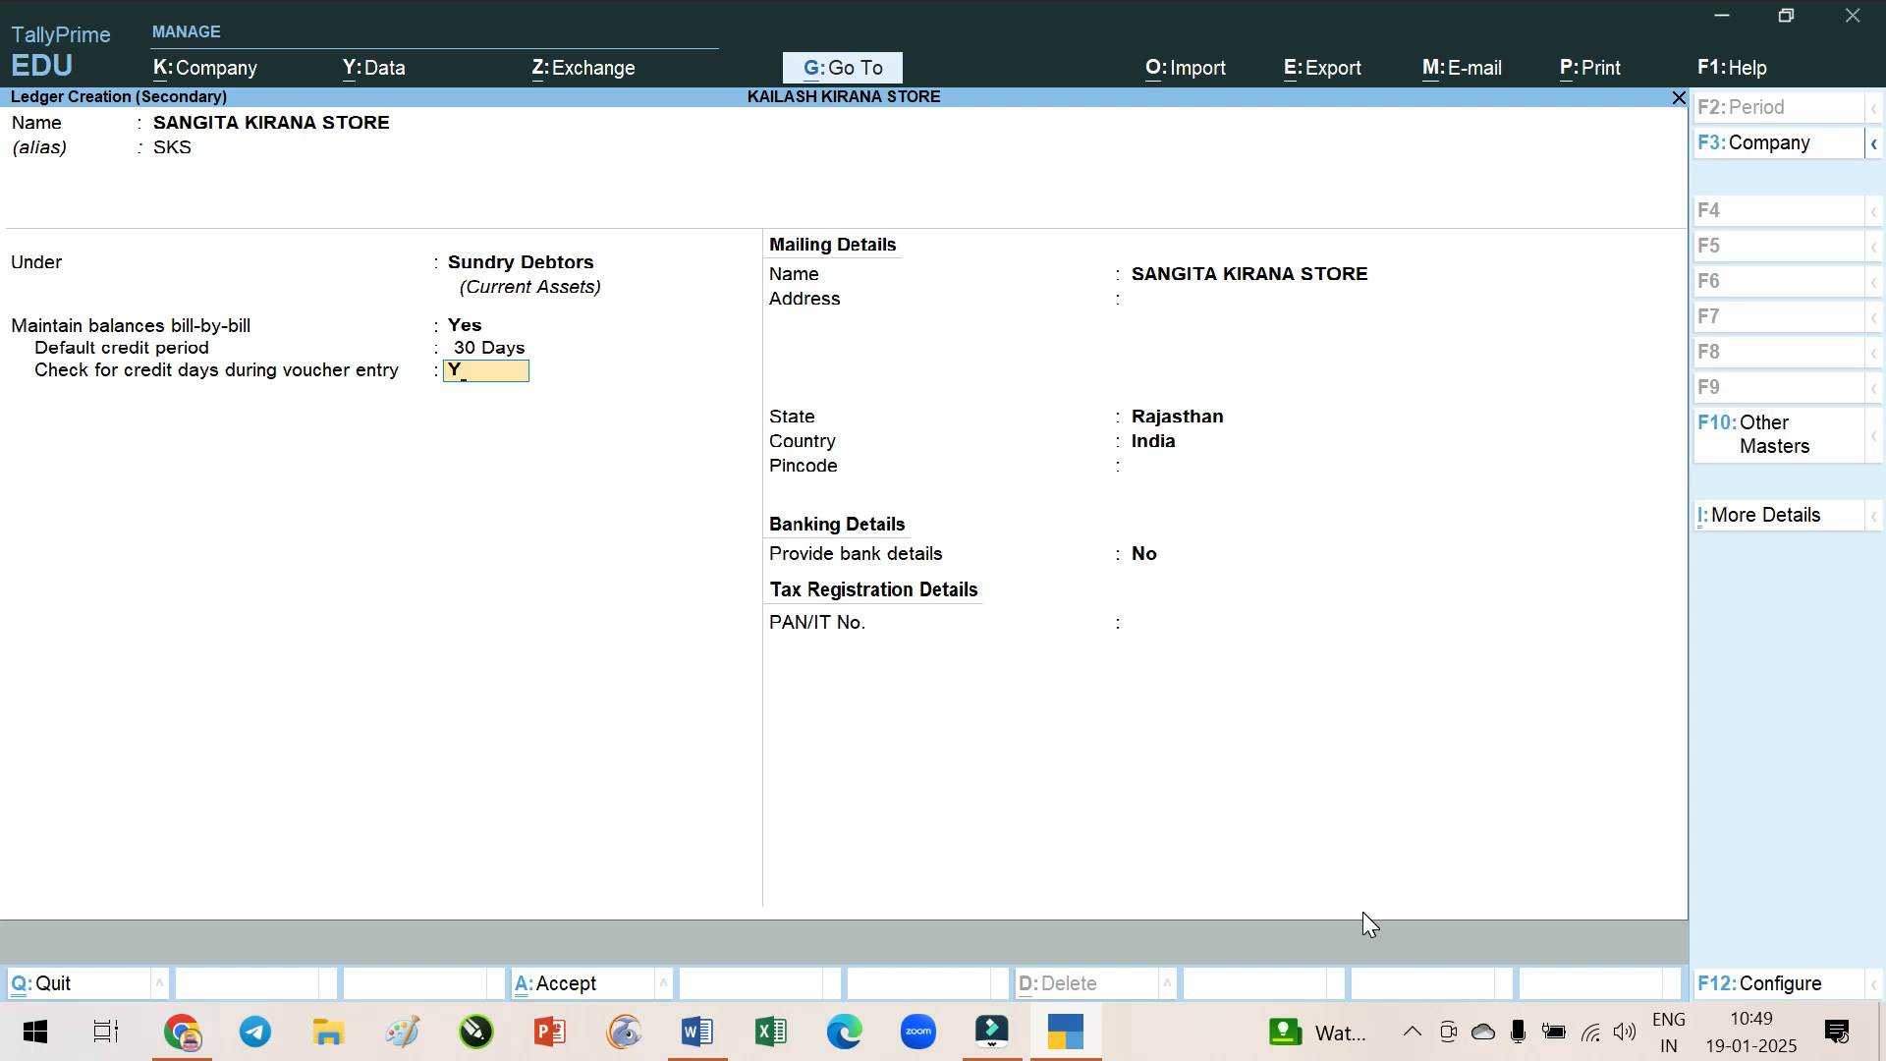
pyautogui.press('Return')
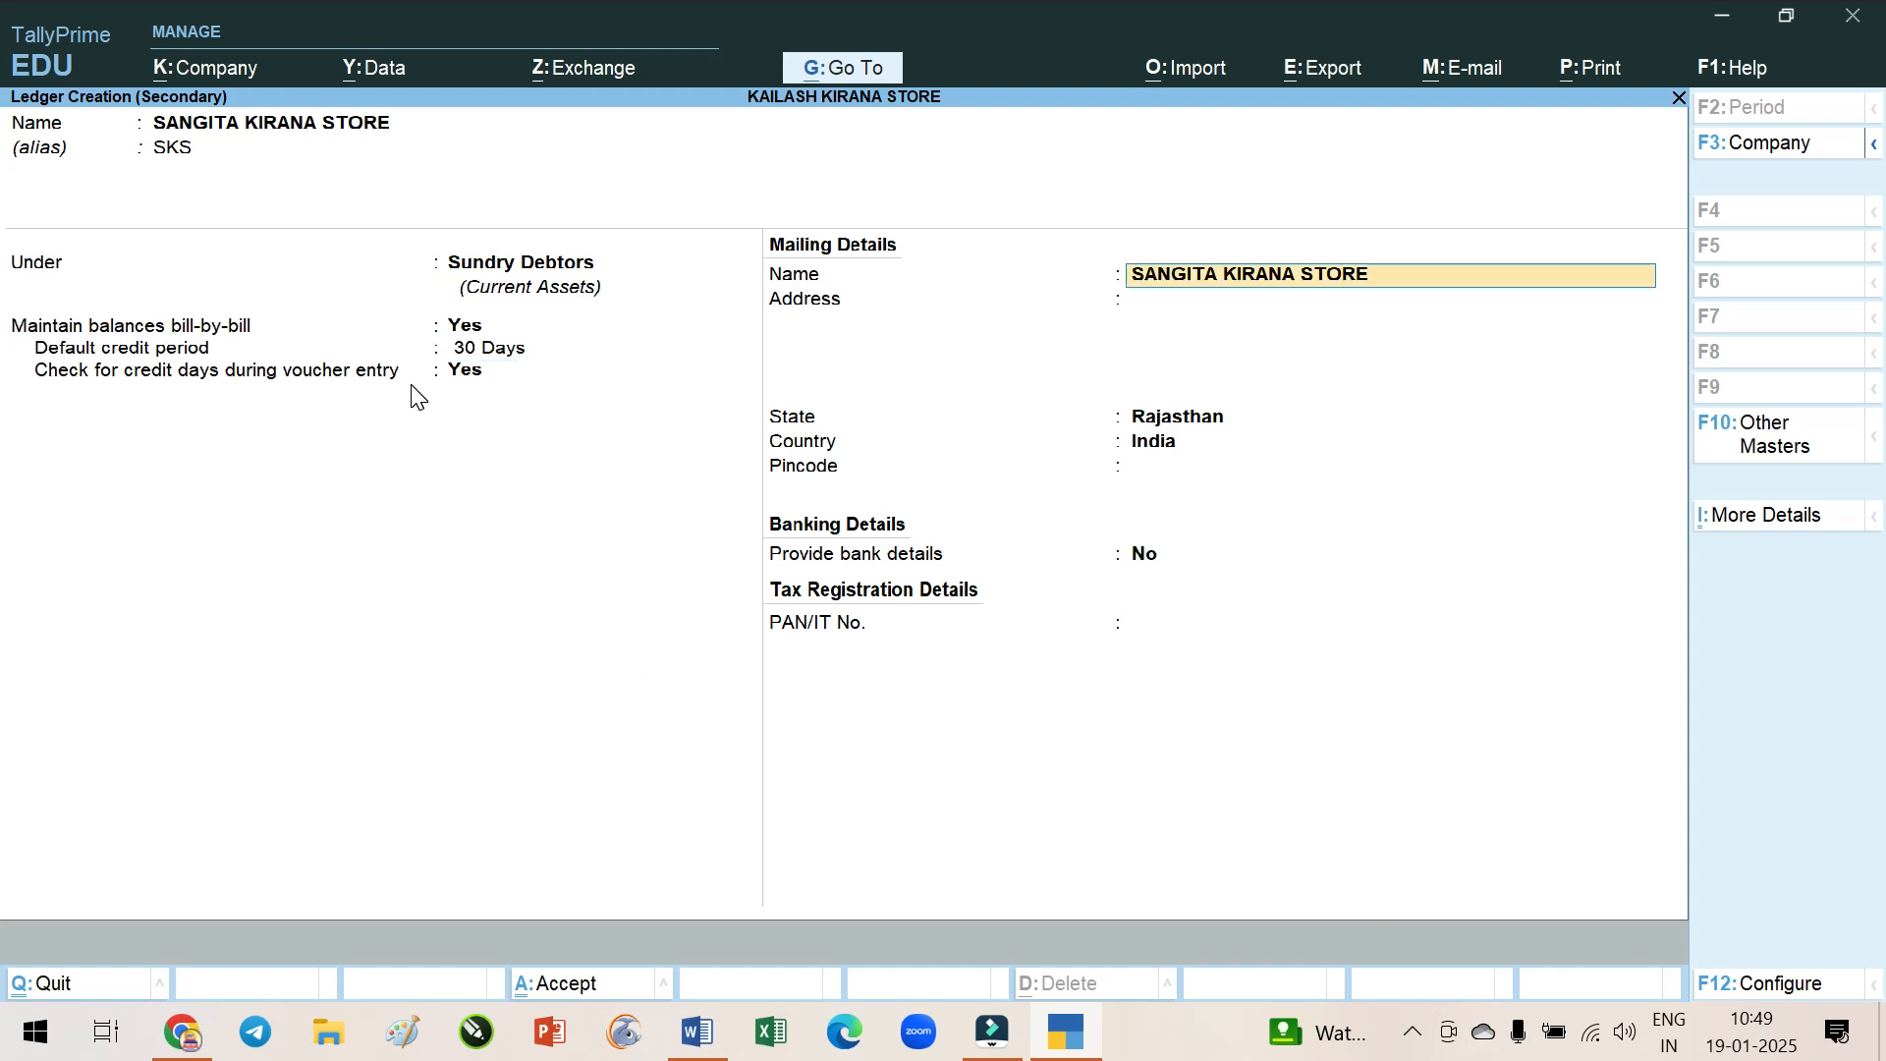
pyautogui.press('Return')
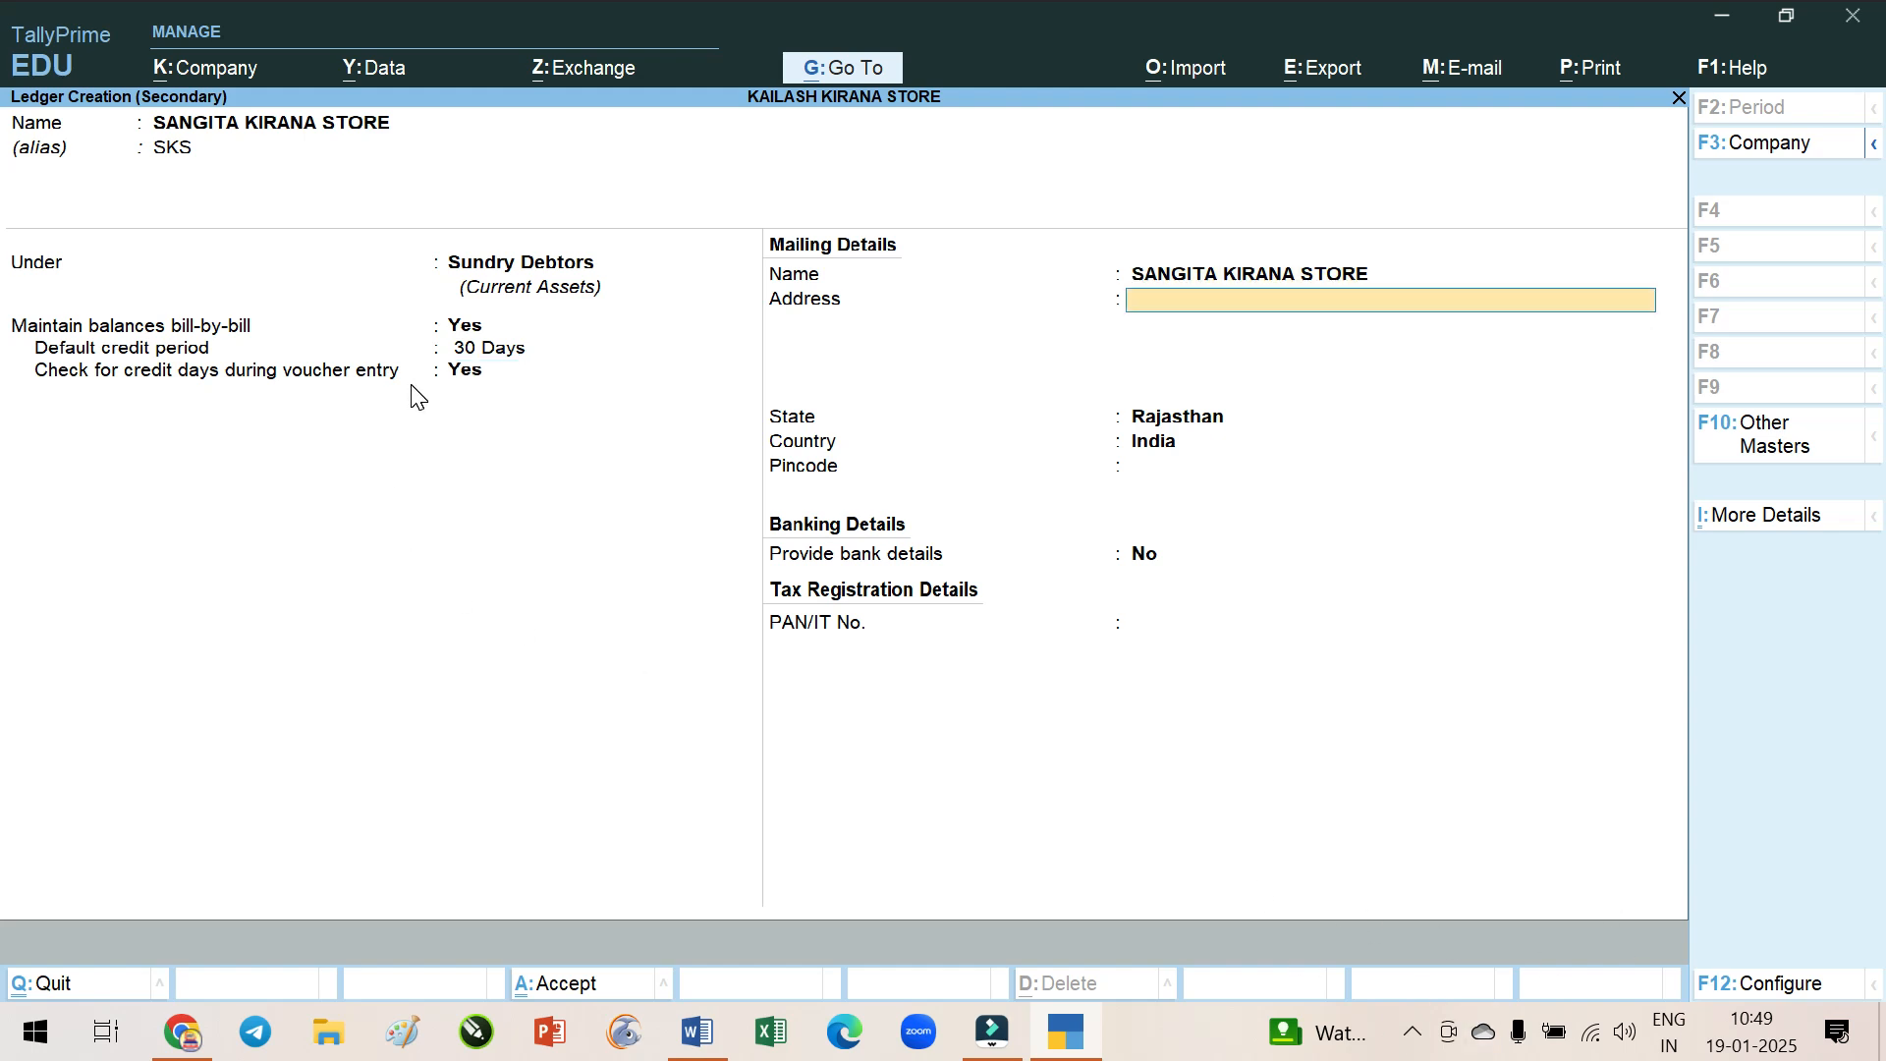
pyautogui.press('Return')
pyautogui.press('Return')
pyautogui.press('Return')
pyautogui.press('Return')
pyautogui.press('Return')
pyautogui.press('Return')
pyautogui.press('Return')
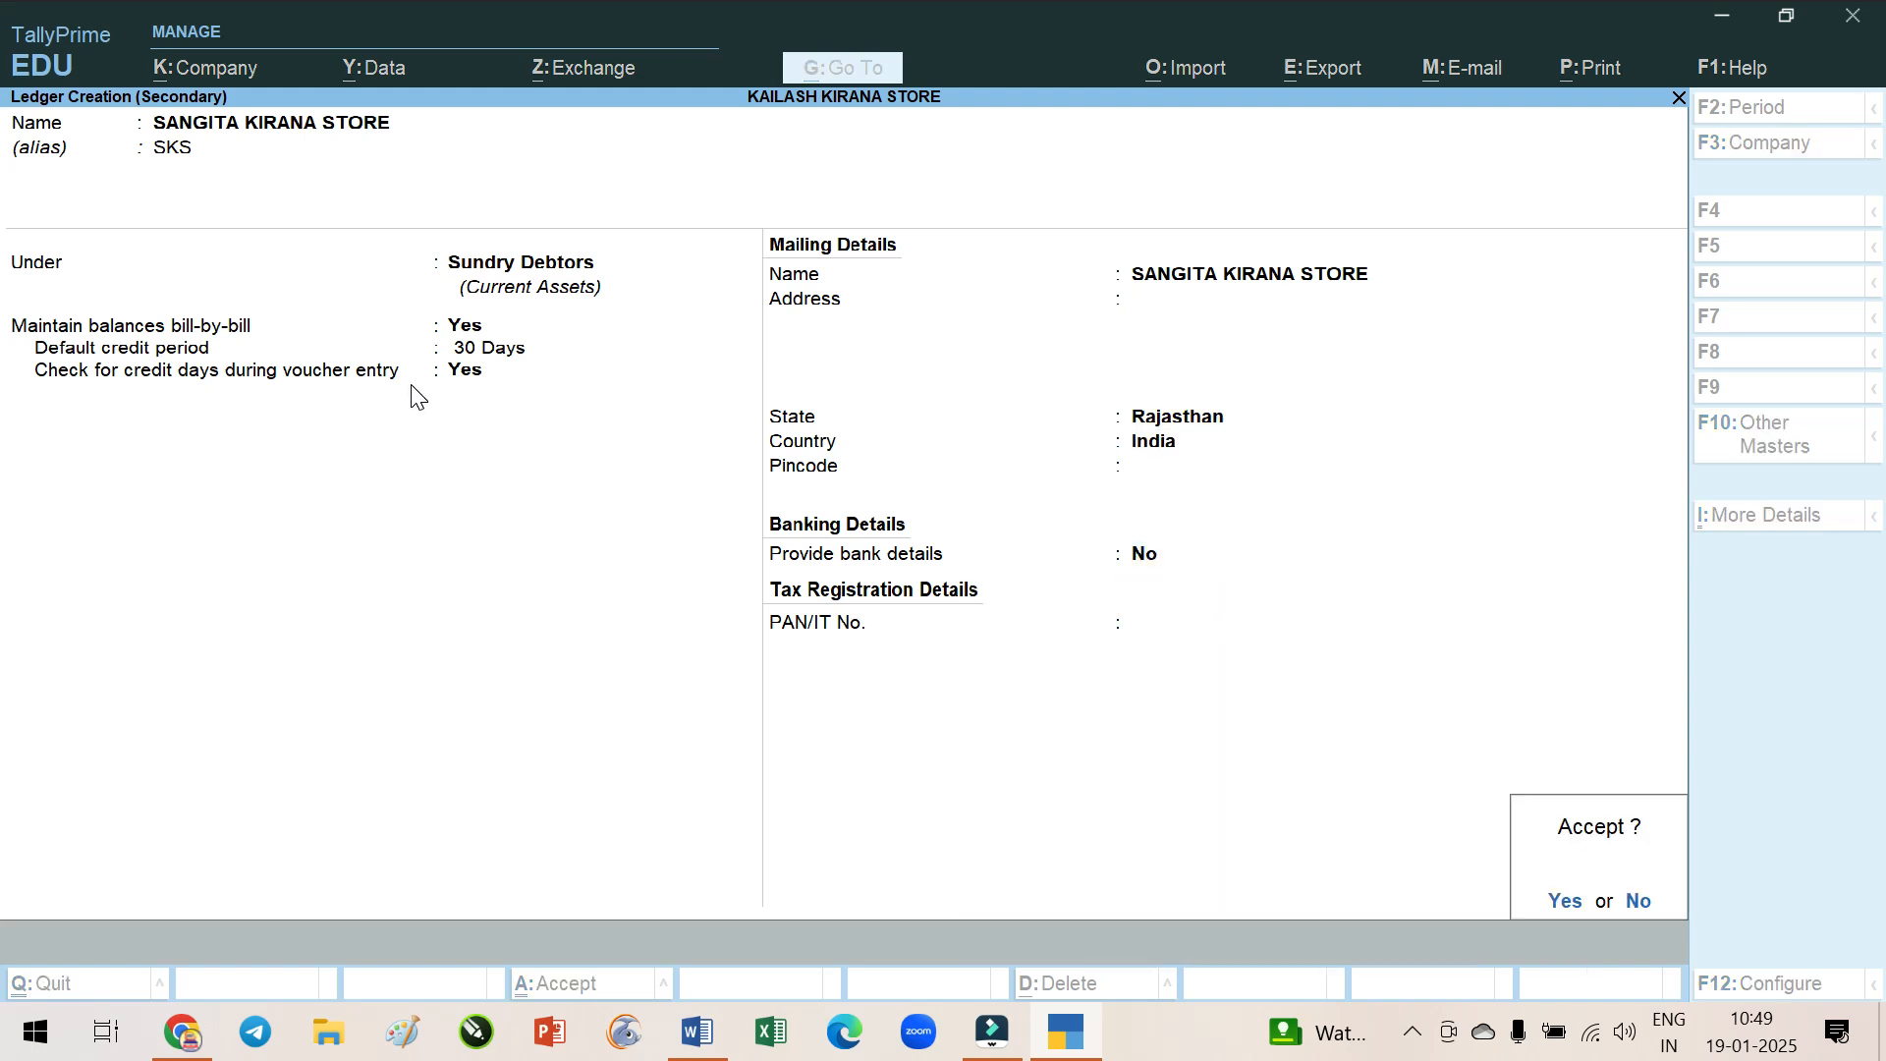
pyautogui.press('Return')
# Accept the default party details for SANGITA KIRANA STORE and set SALES A/C as the voucher's sales ledger
pyautogui.press('Return')
pyautogui.press('Return')
pyautogui.press('Return')
pyautogui.press('Return')
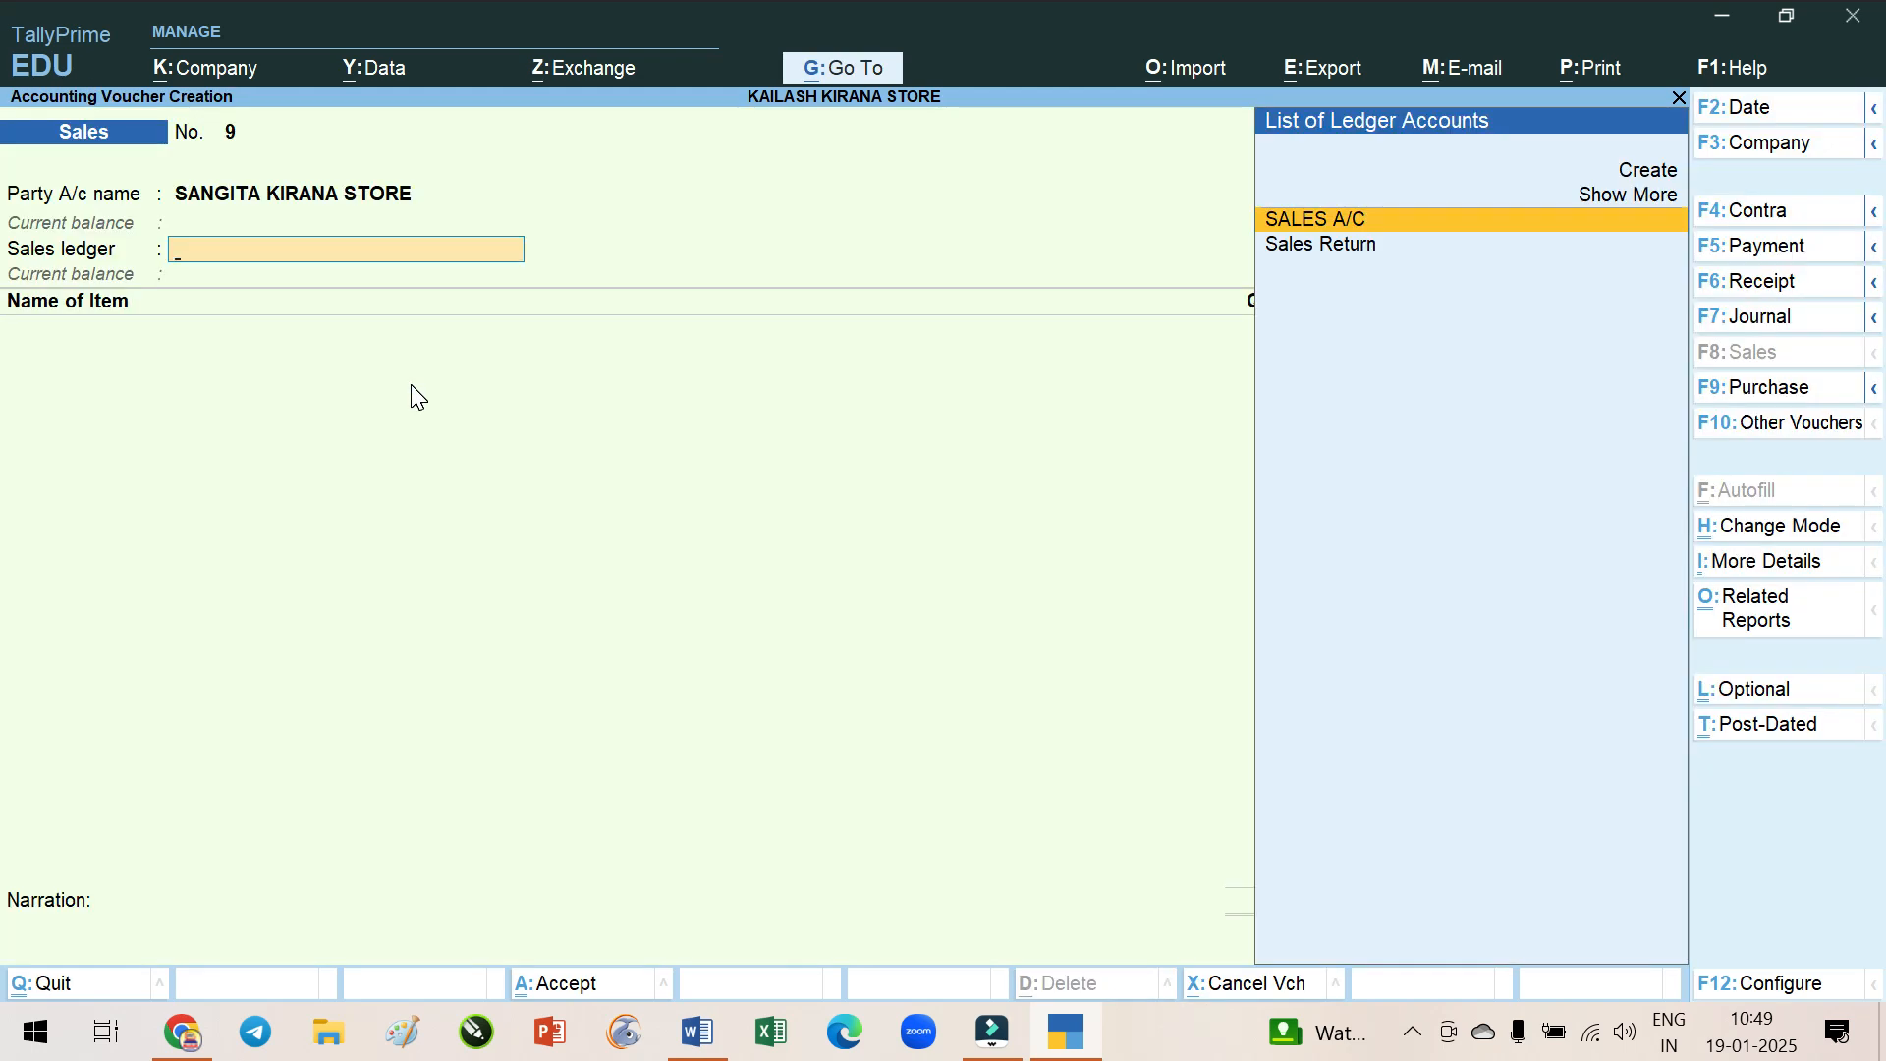
pyautogui.press('Return')
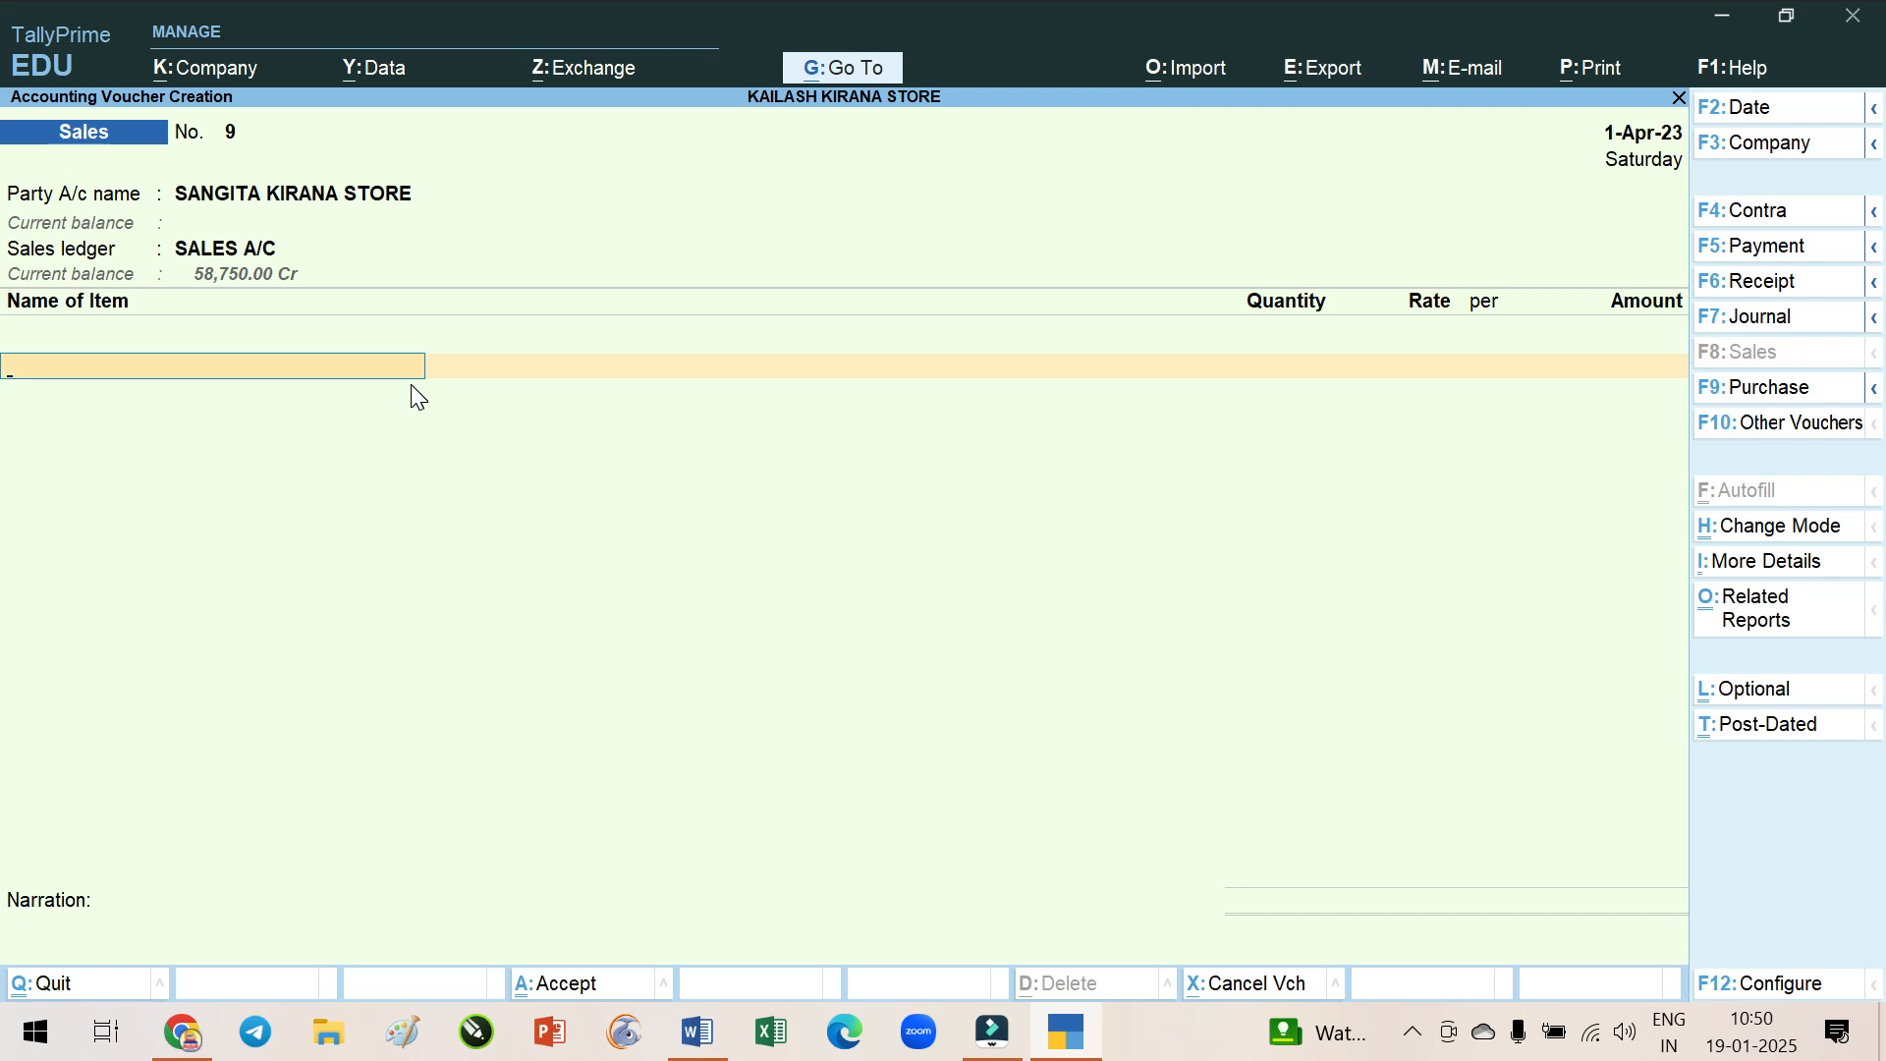
# Switch to the Word notes and check the sales bill's items and the godowns listed for BASMATI RICE
pyautogui.click(1061, 1033)
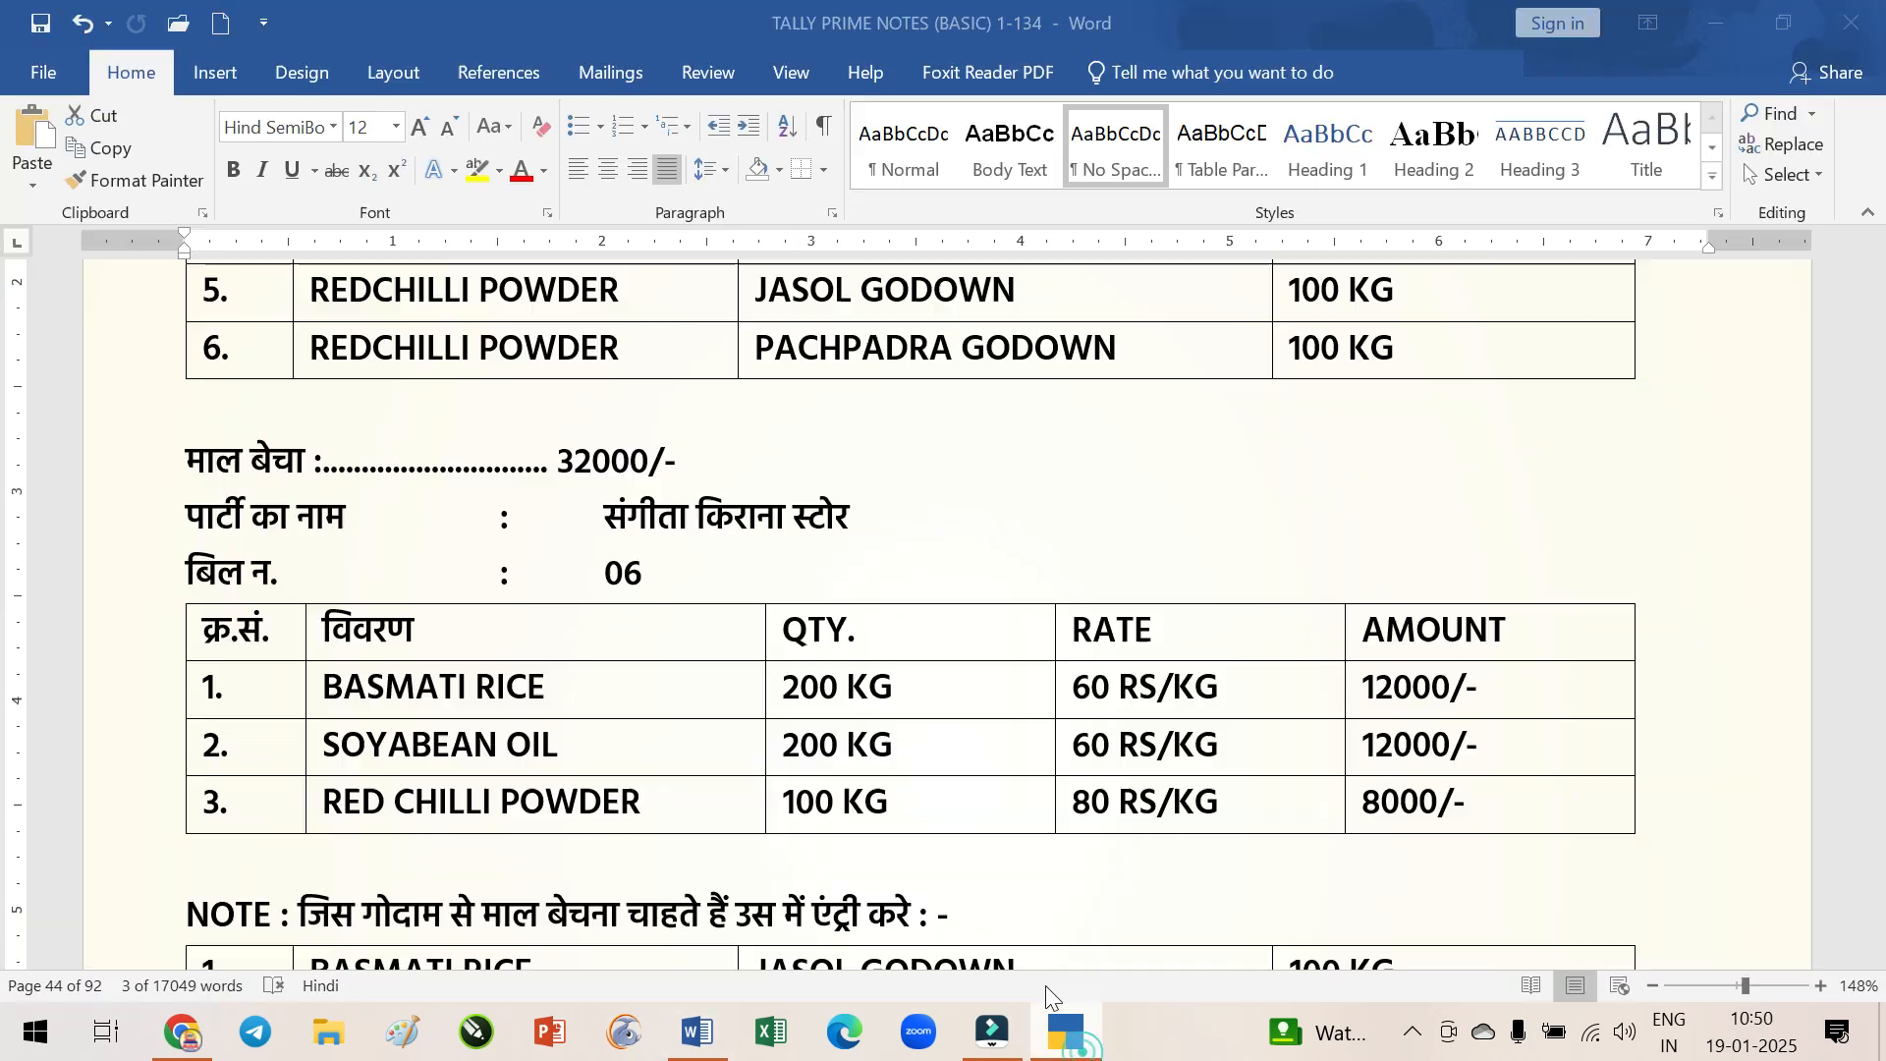
pyautogui.scroll(-5, 610, 451)
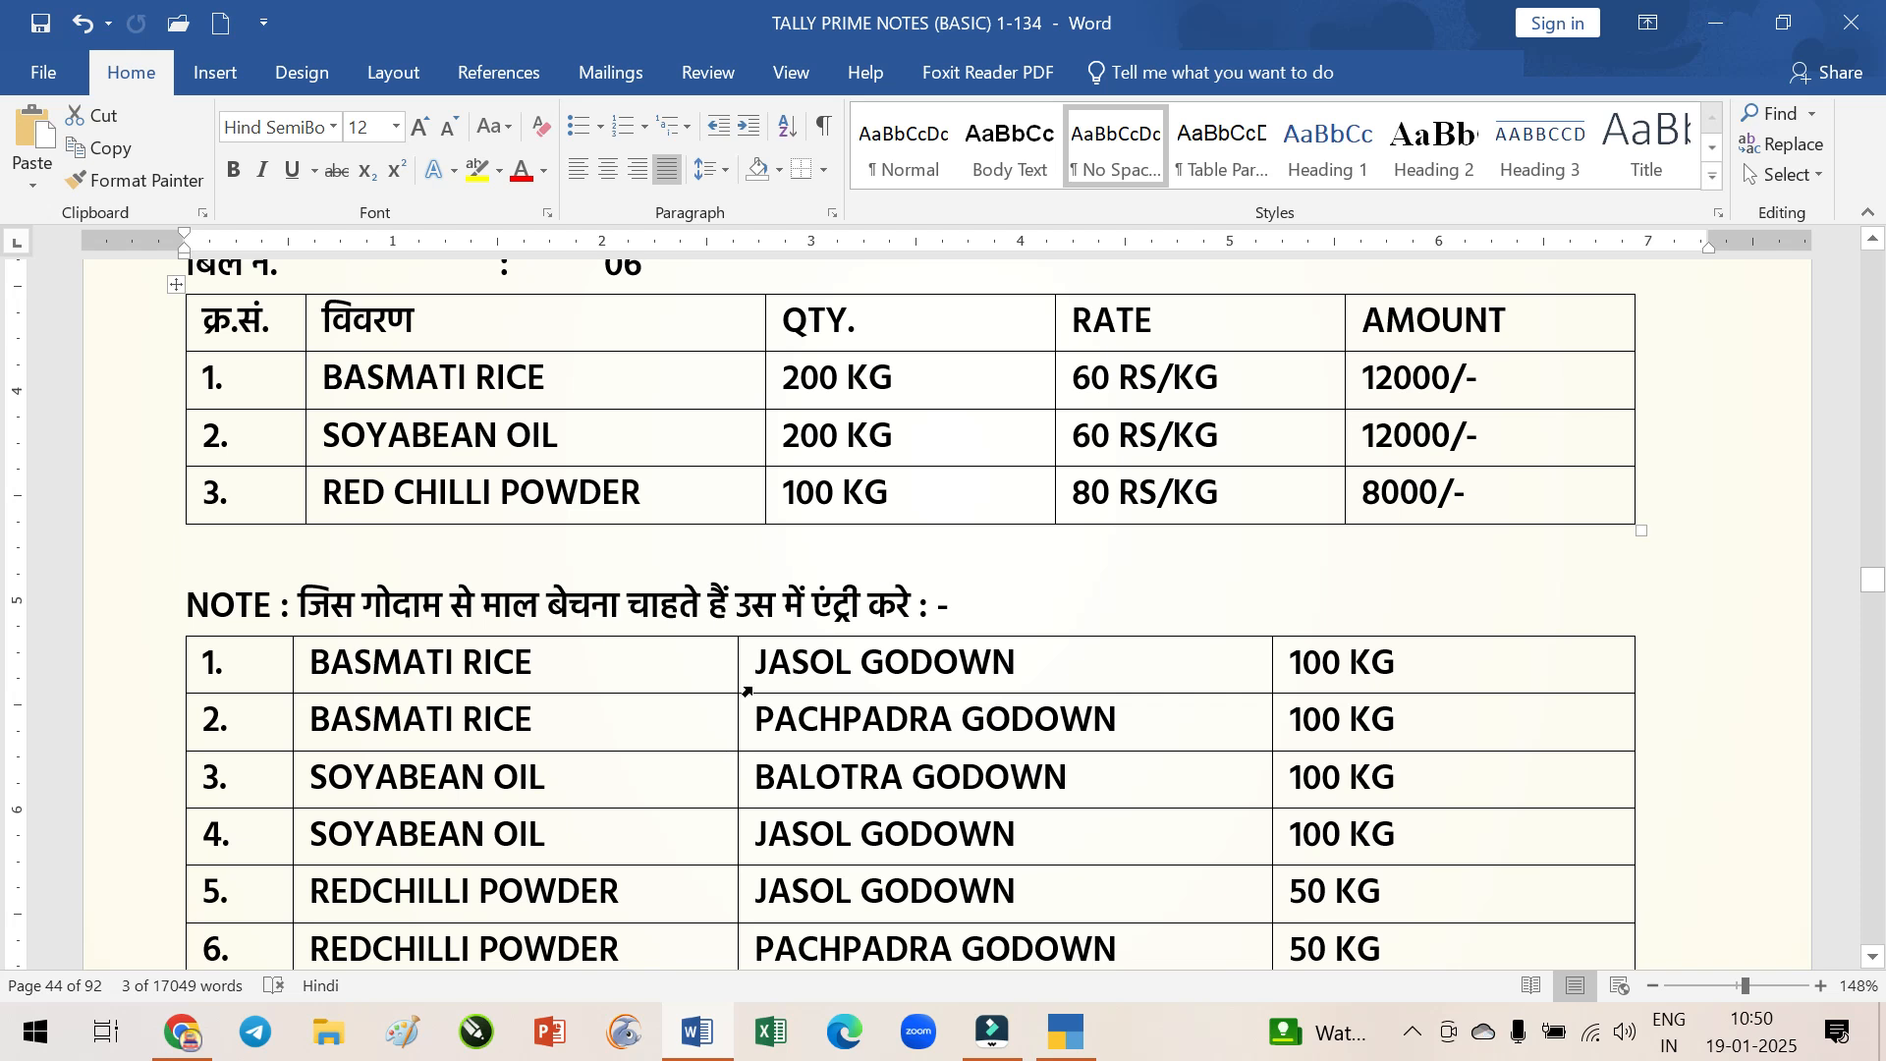
pyautogui.moveTo(746, 690)
pyautogui.mouseDown()
pyautogui.moveTo(763, 657)
pyautogui.moveTo(766, 712)
pyautogui.mouseUp()
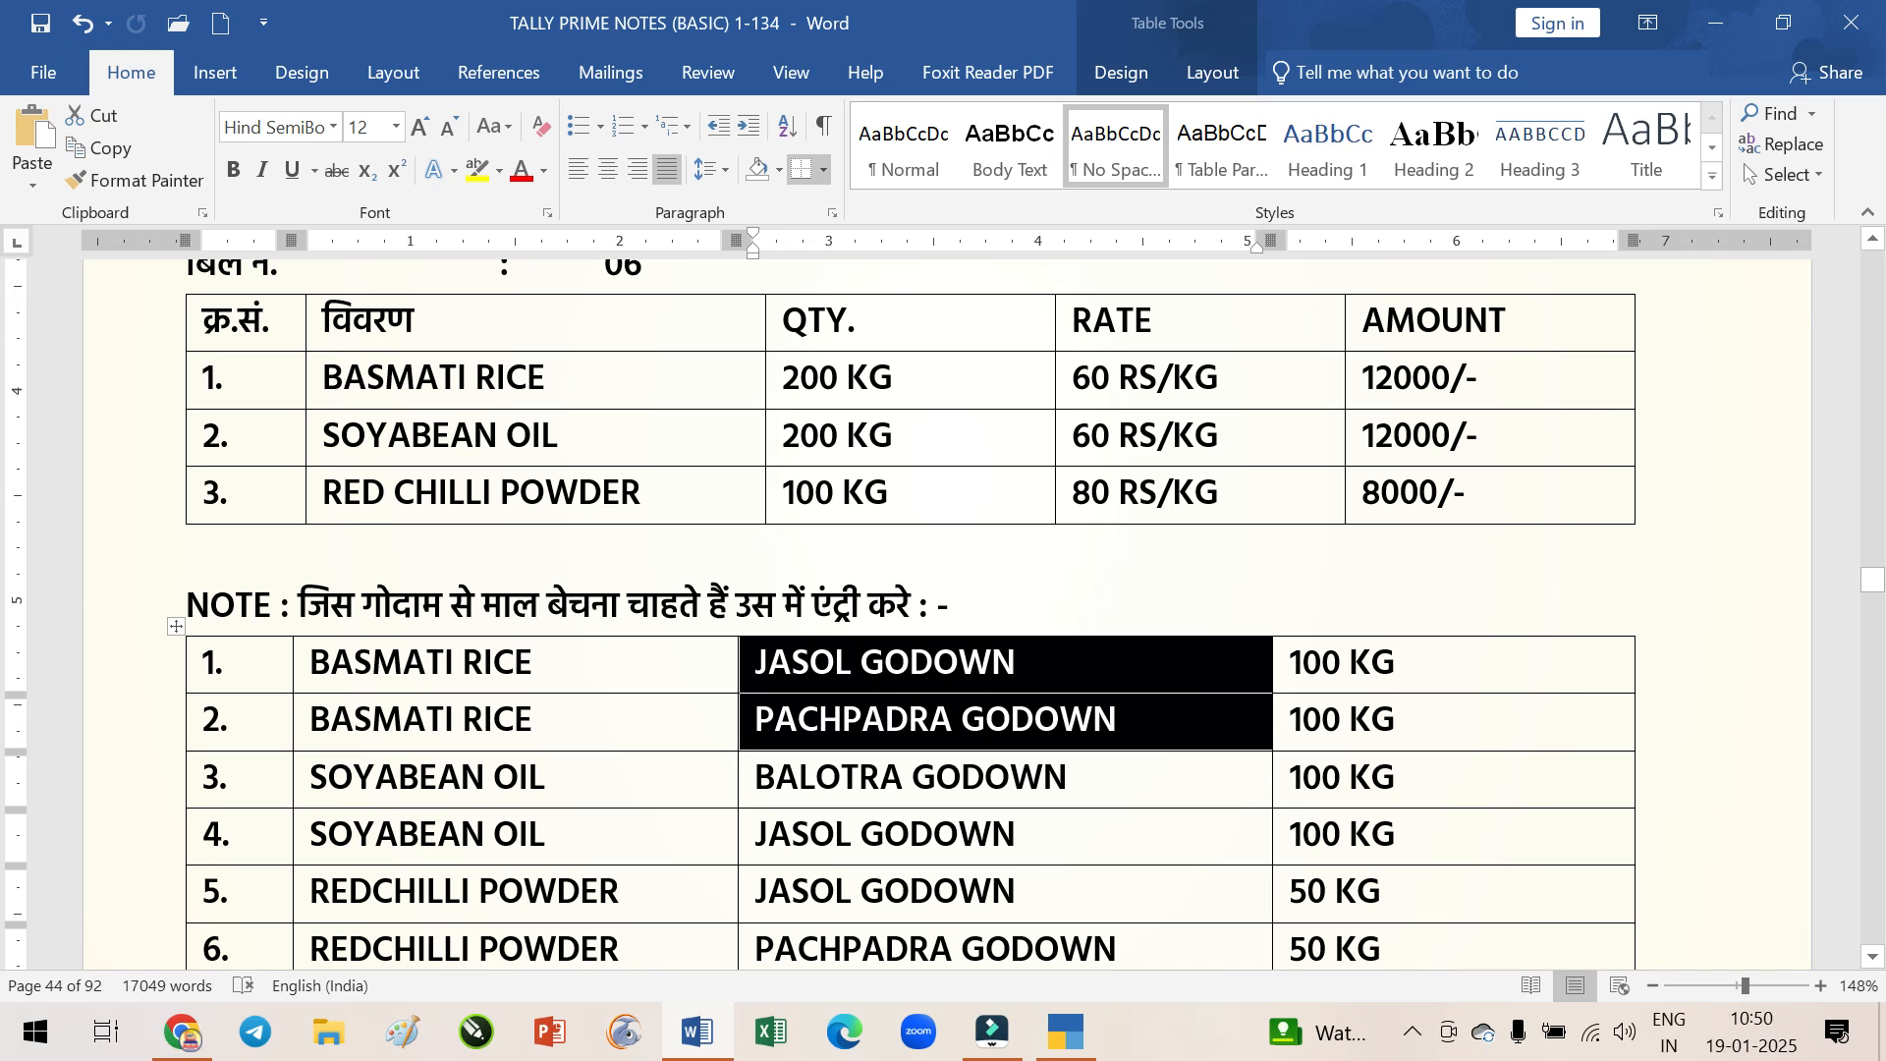
# Return to TallyPrime, add BASMATI RICE to the sales voucher and look through its godown-wise stock
pyautogui.click(1078, 1035)
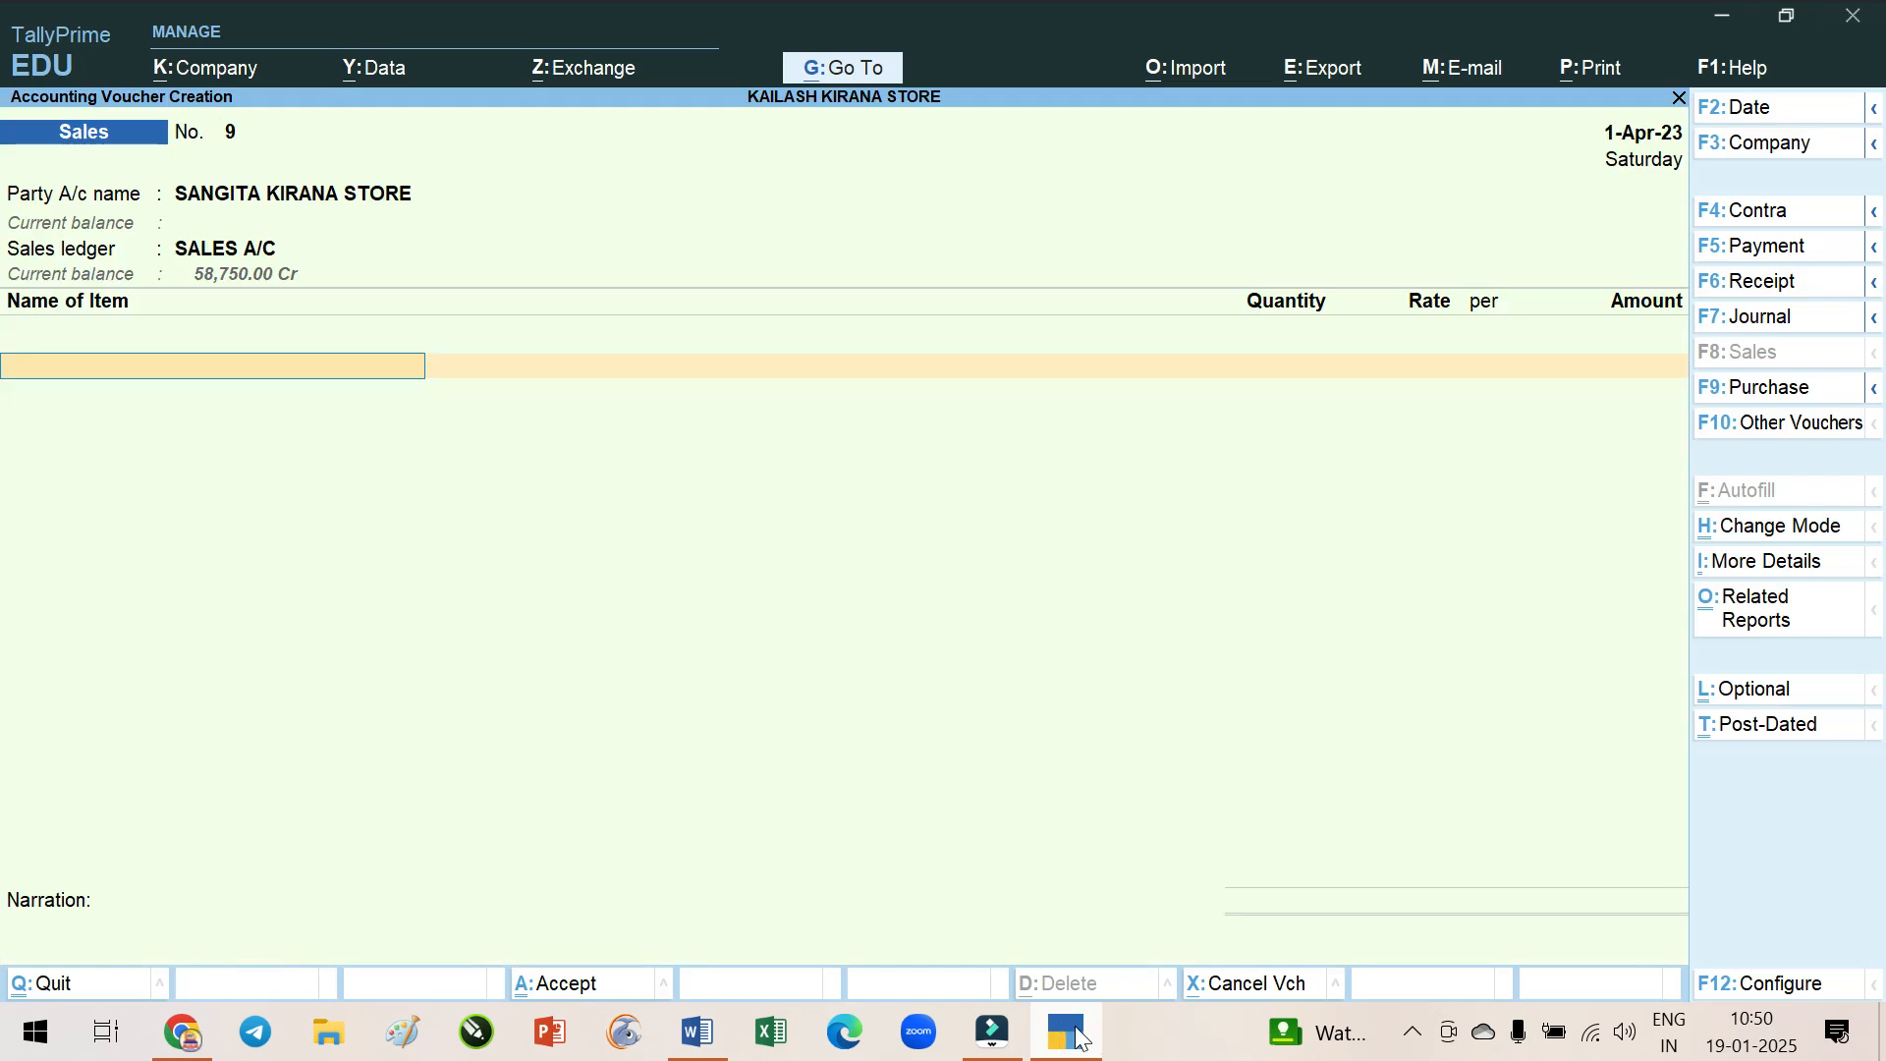
pyautogui.write('BAS')
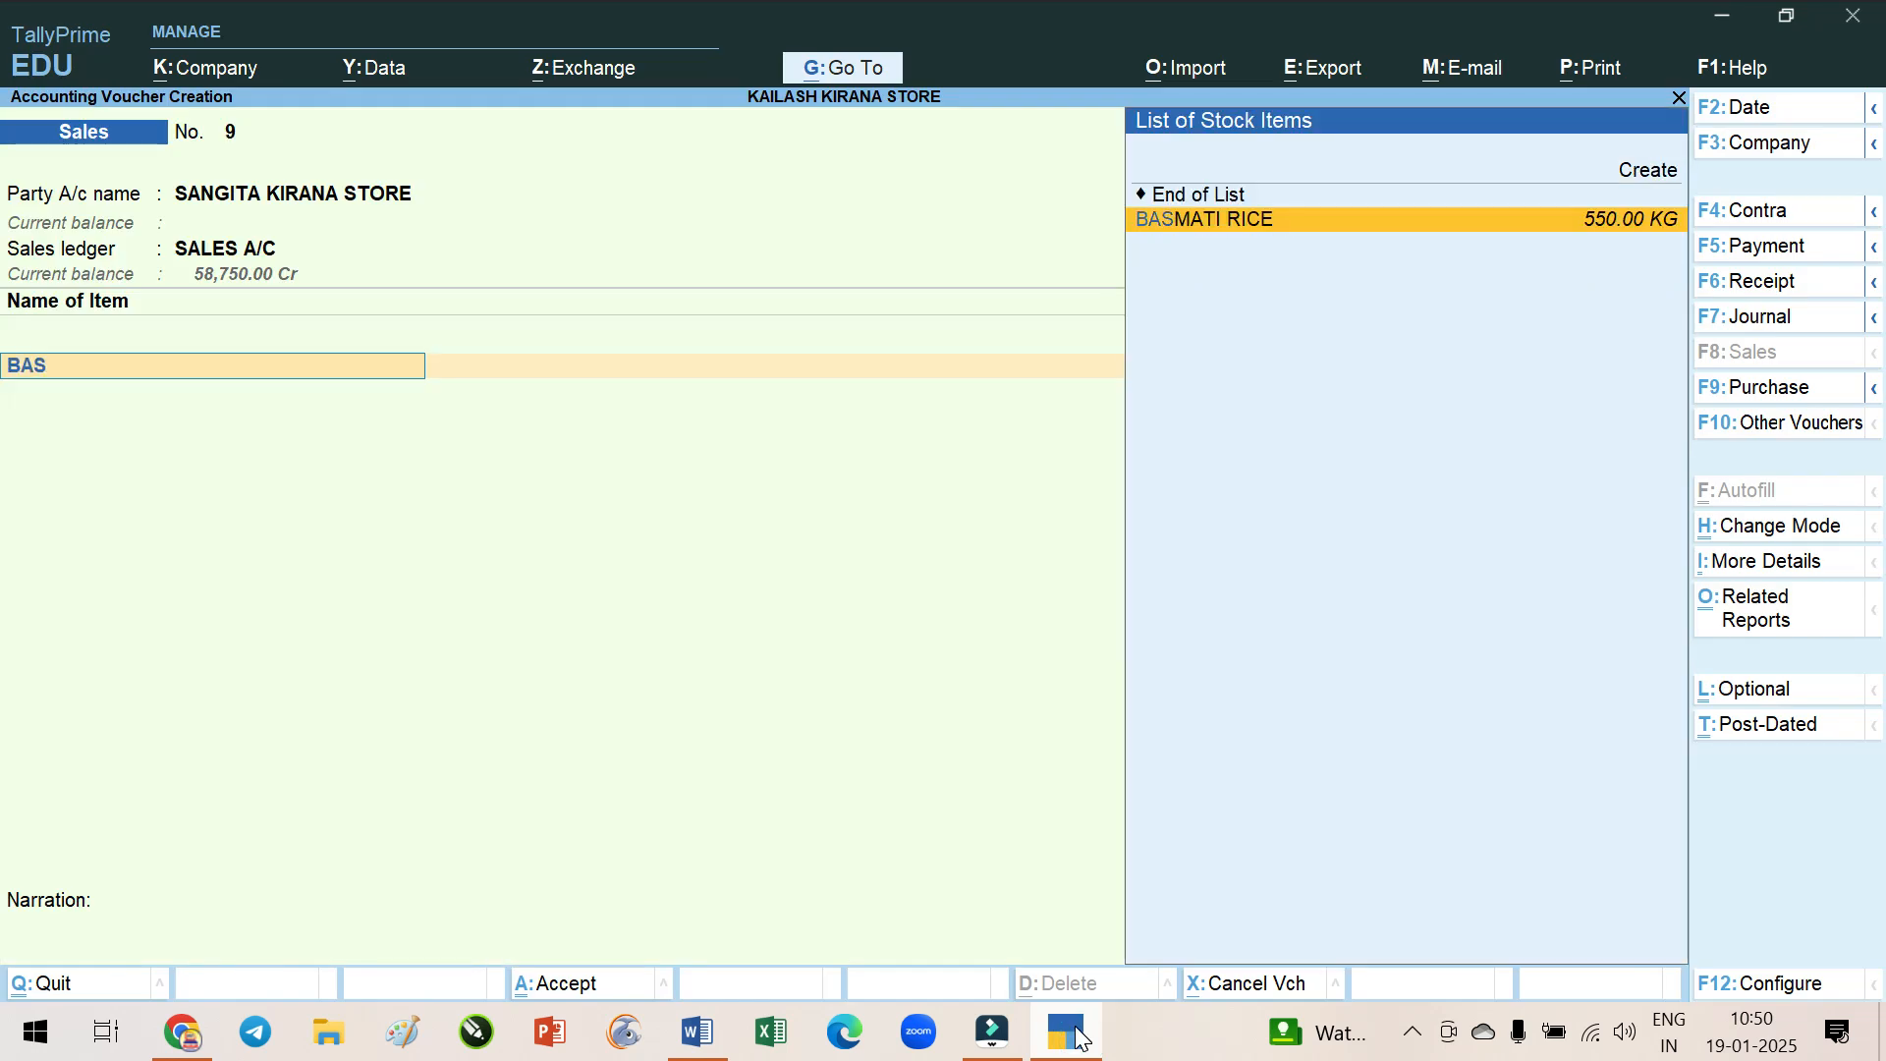
pyautogui.press('Return')
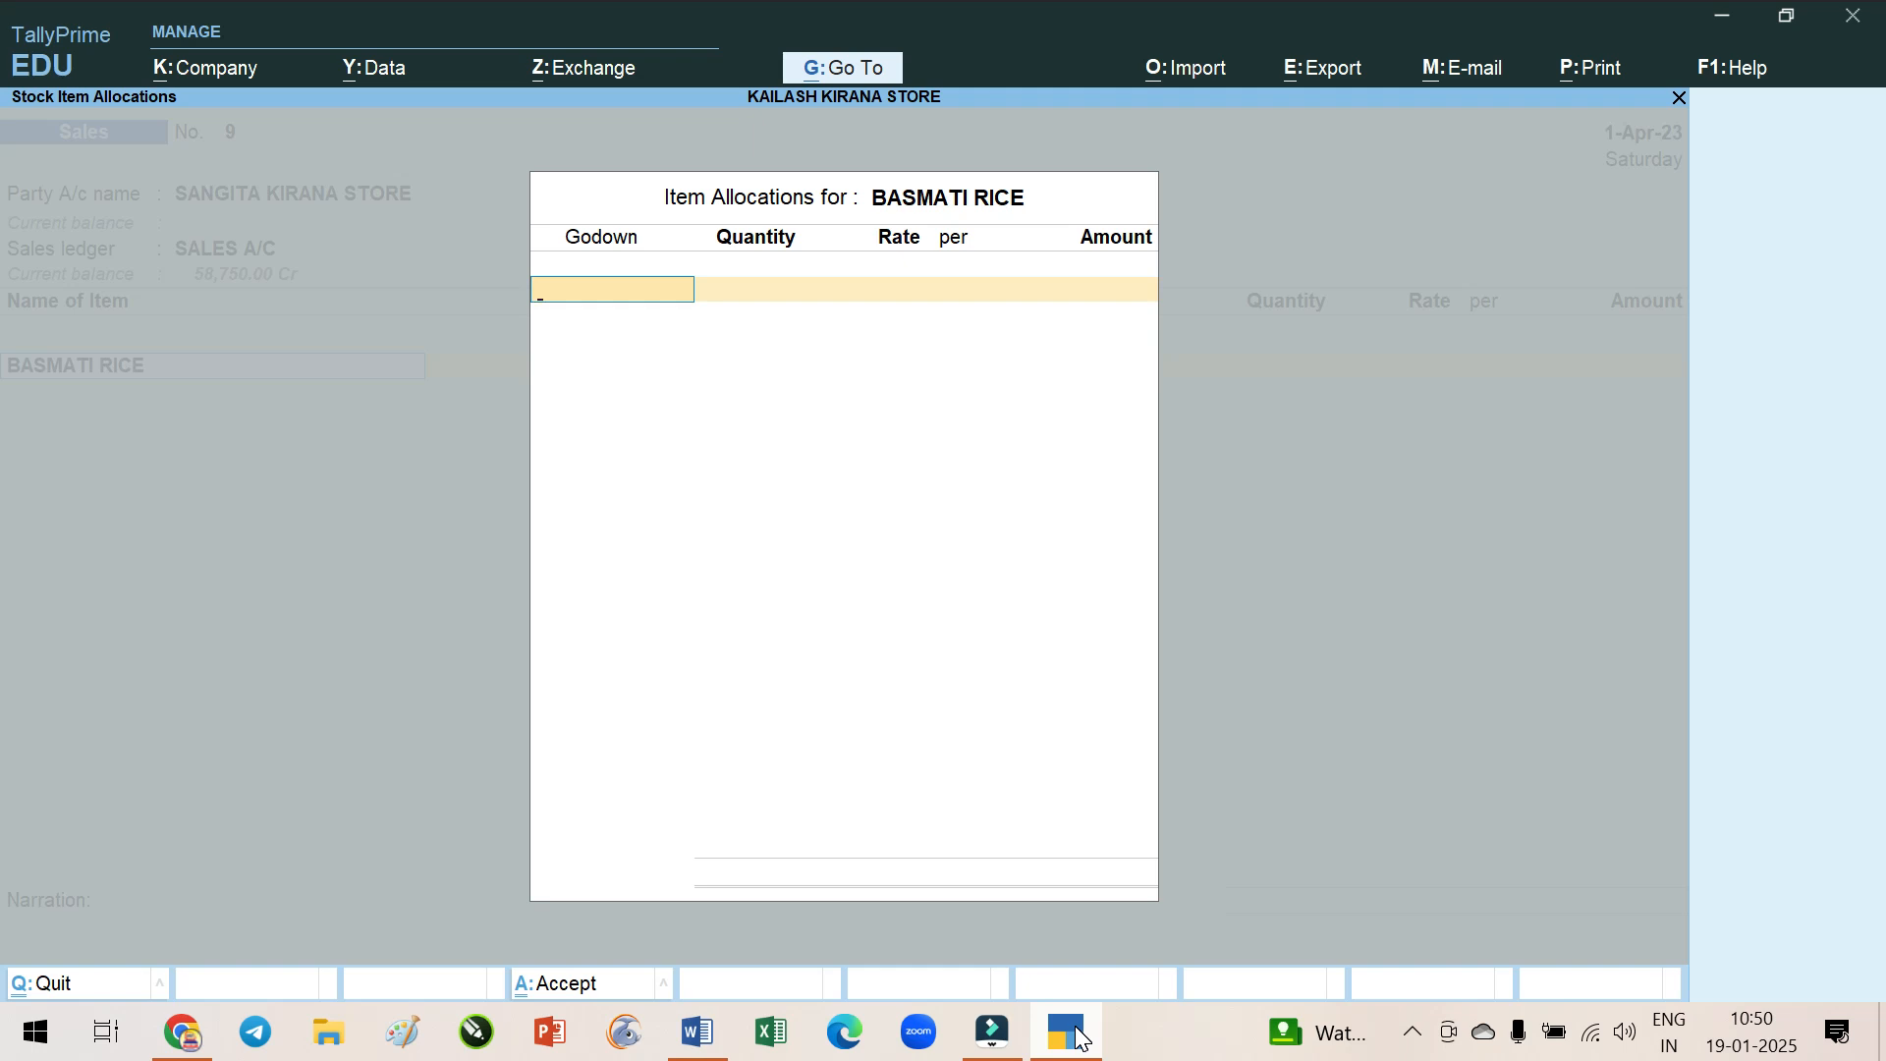
pyautogui.press('space')
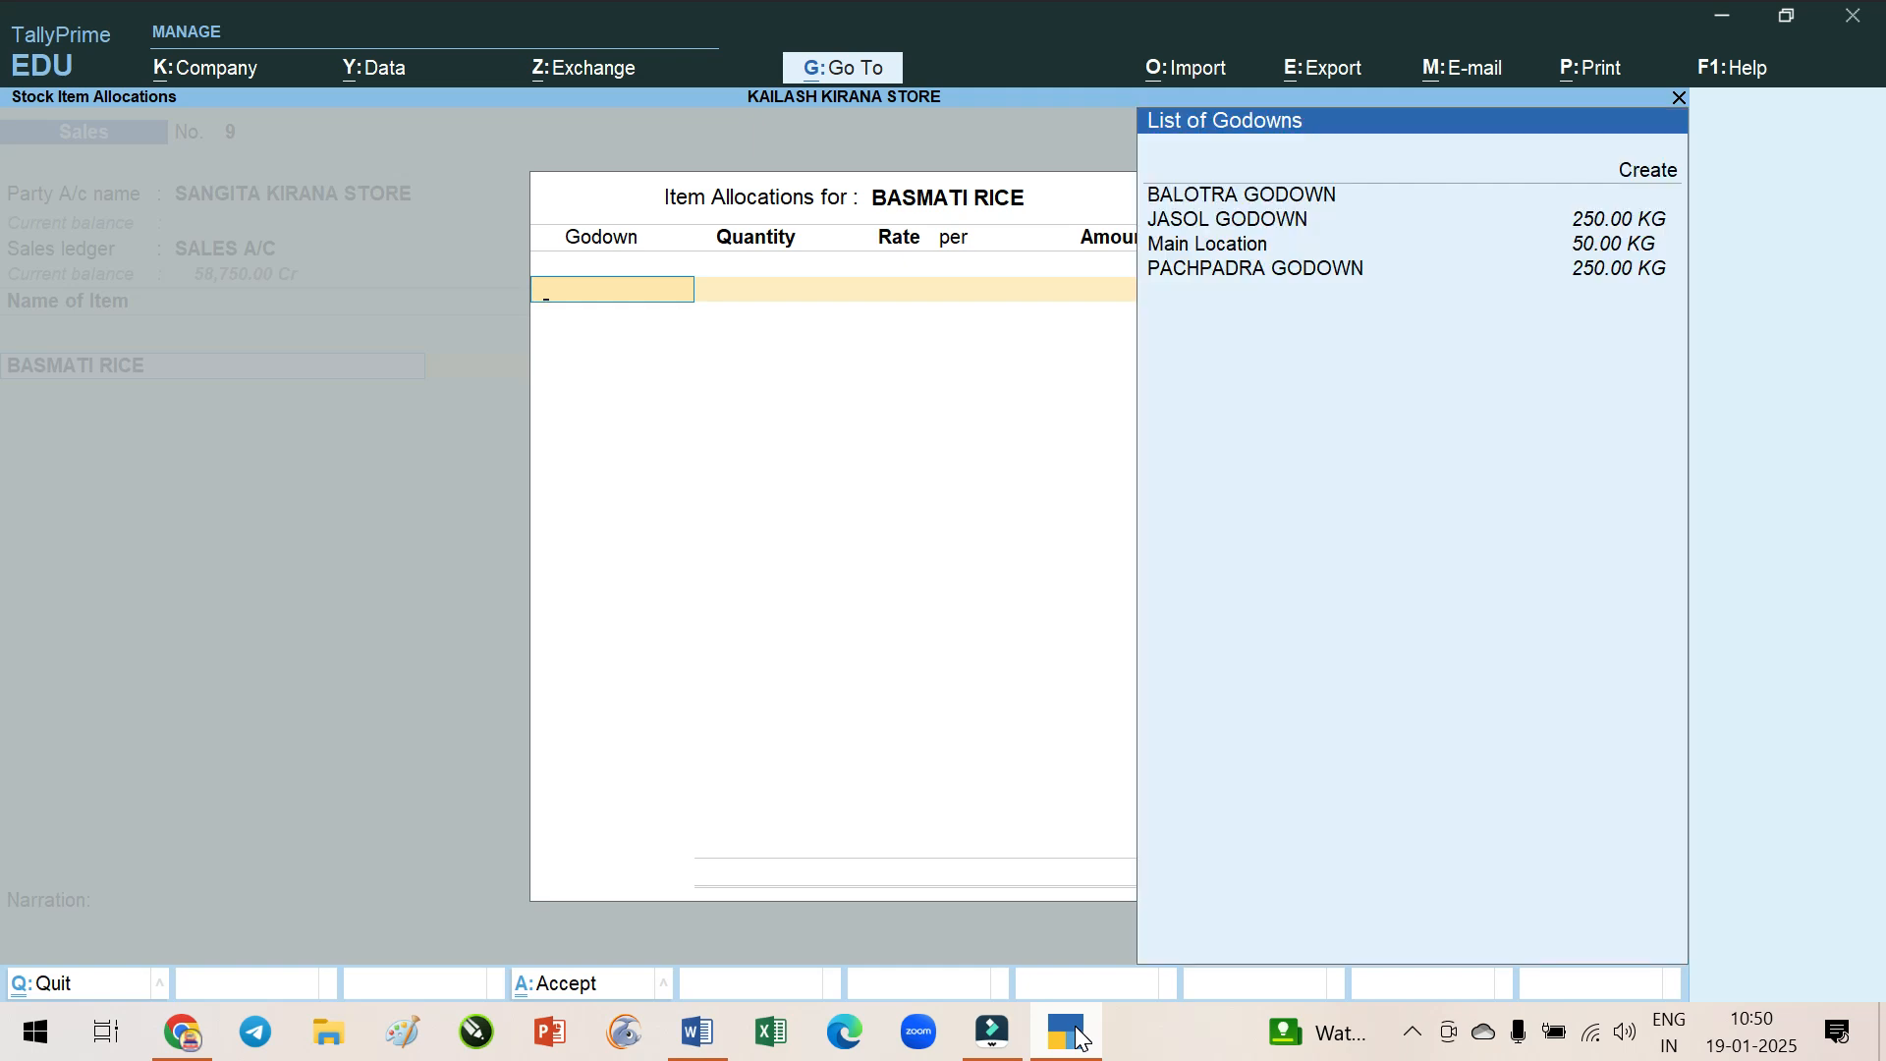
pyautogui.press('Down')
pyautogui.press('Down')
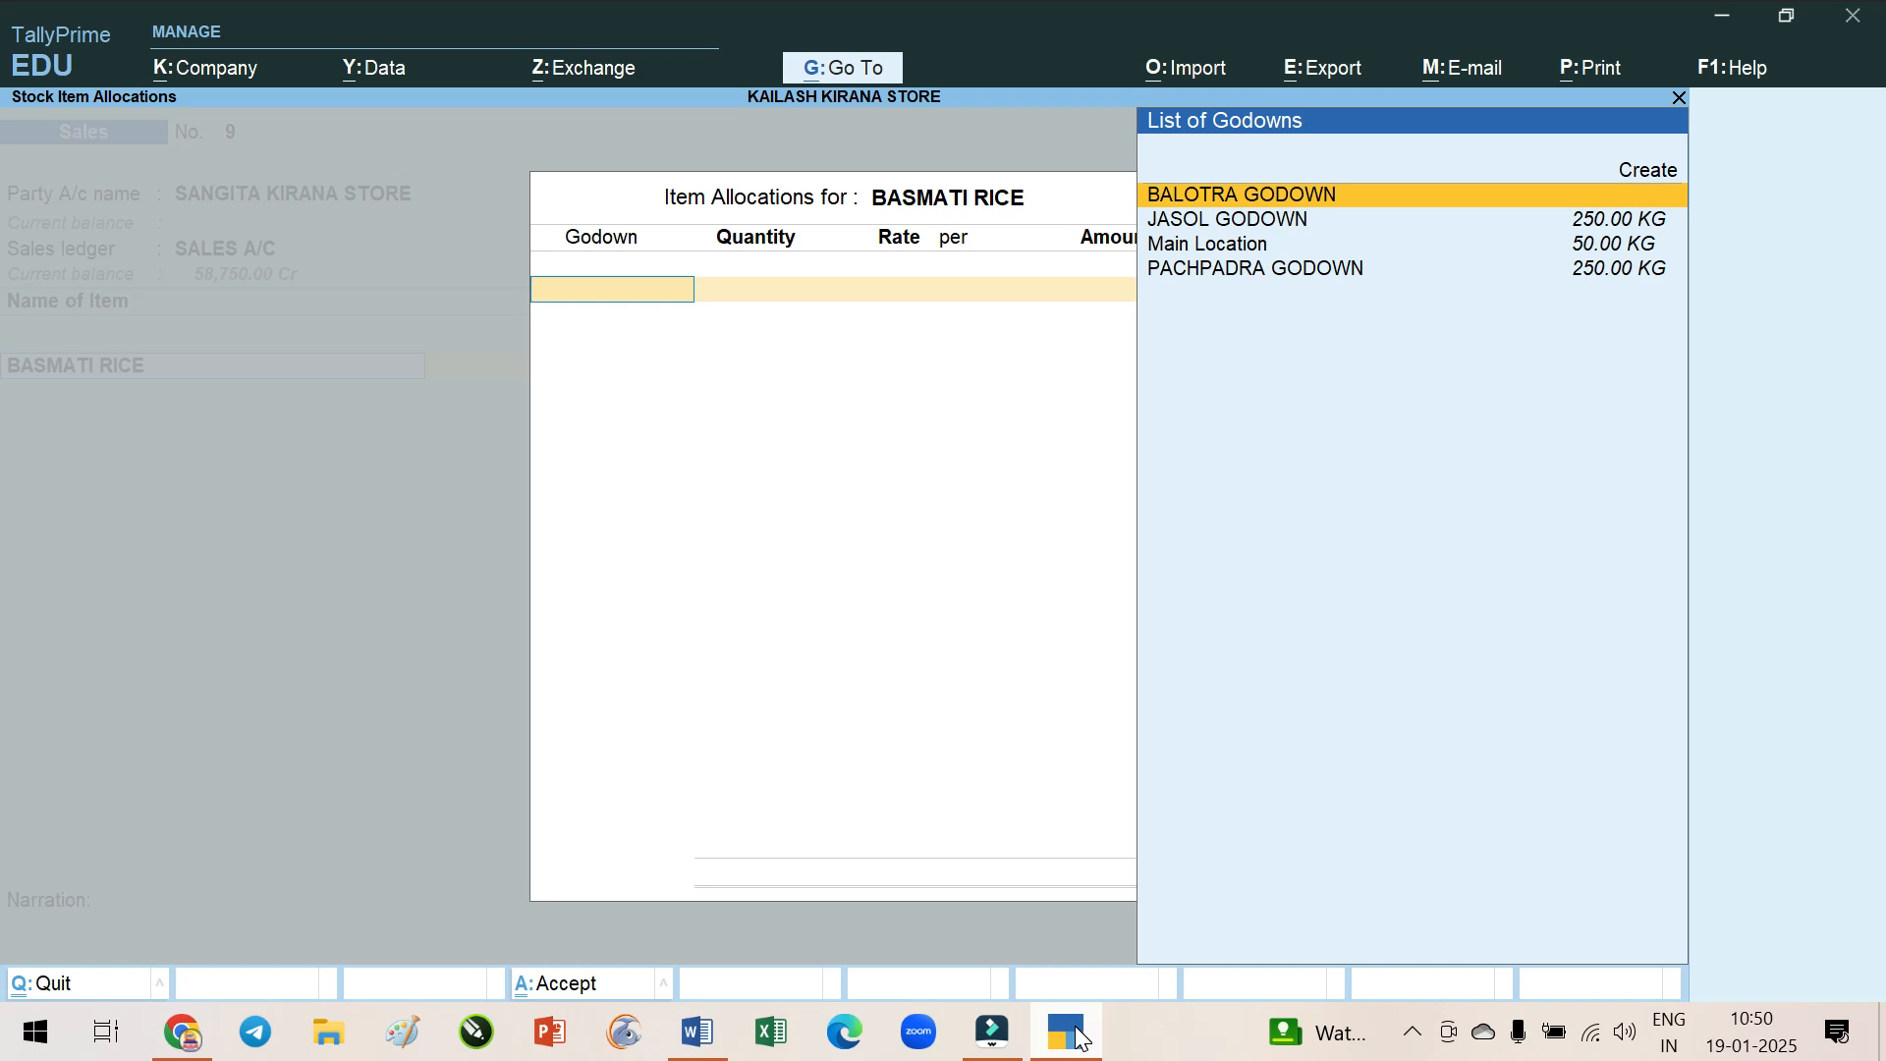
pyautogui.press('Down')
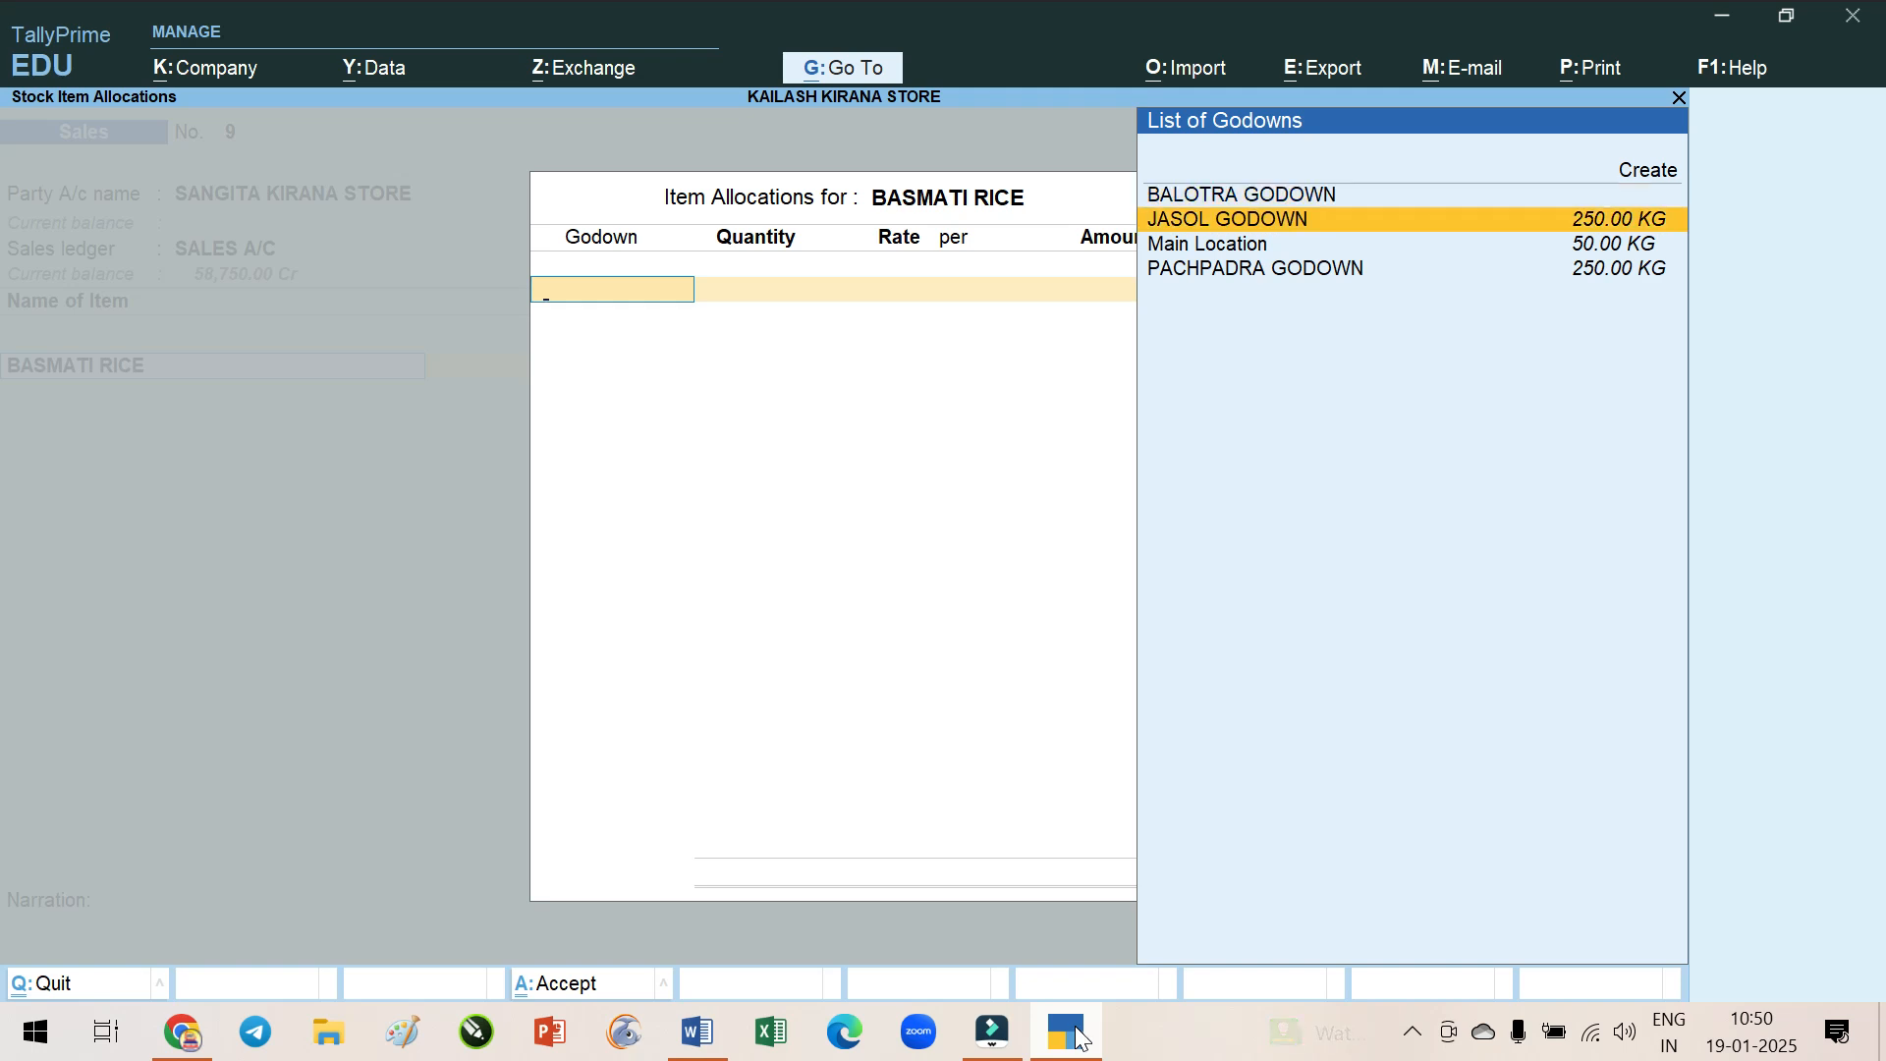
pyautogui.press('Down')
pyautogui.press('Down')
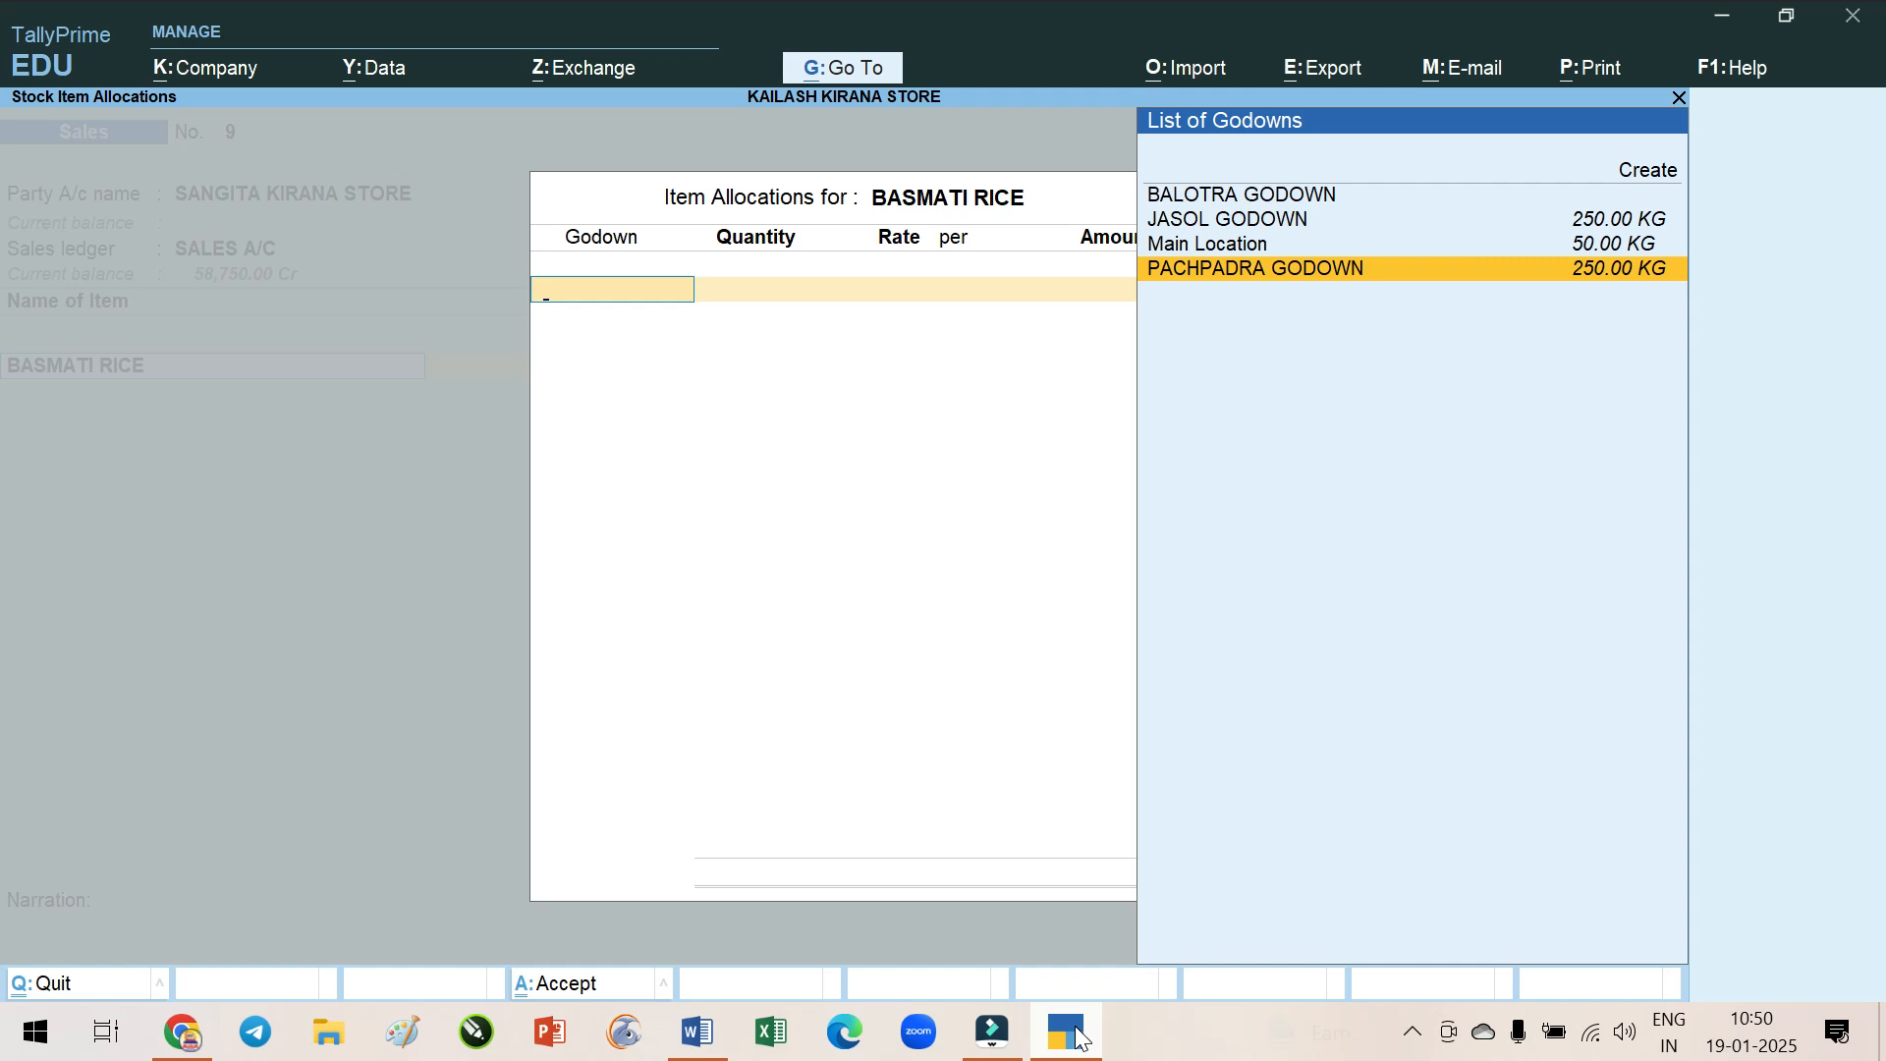
# Recheck the godowns in the Word notes, then allocate 100 KG of BASMATI RICE from JASOL GODOWN at a rate of 60
pyautogui.click(1079, 1038)
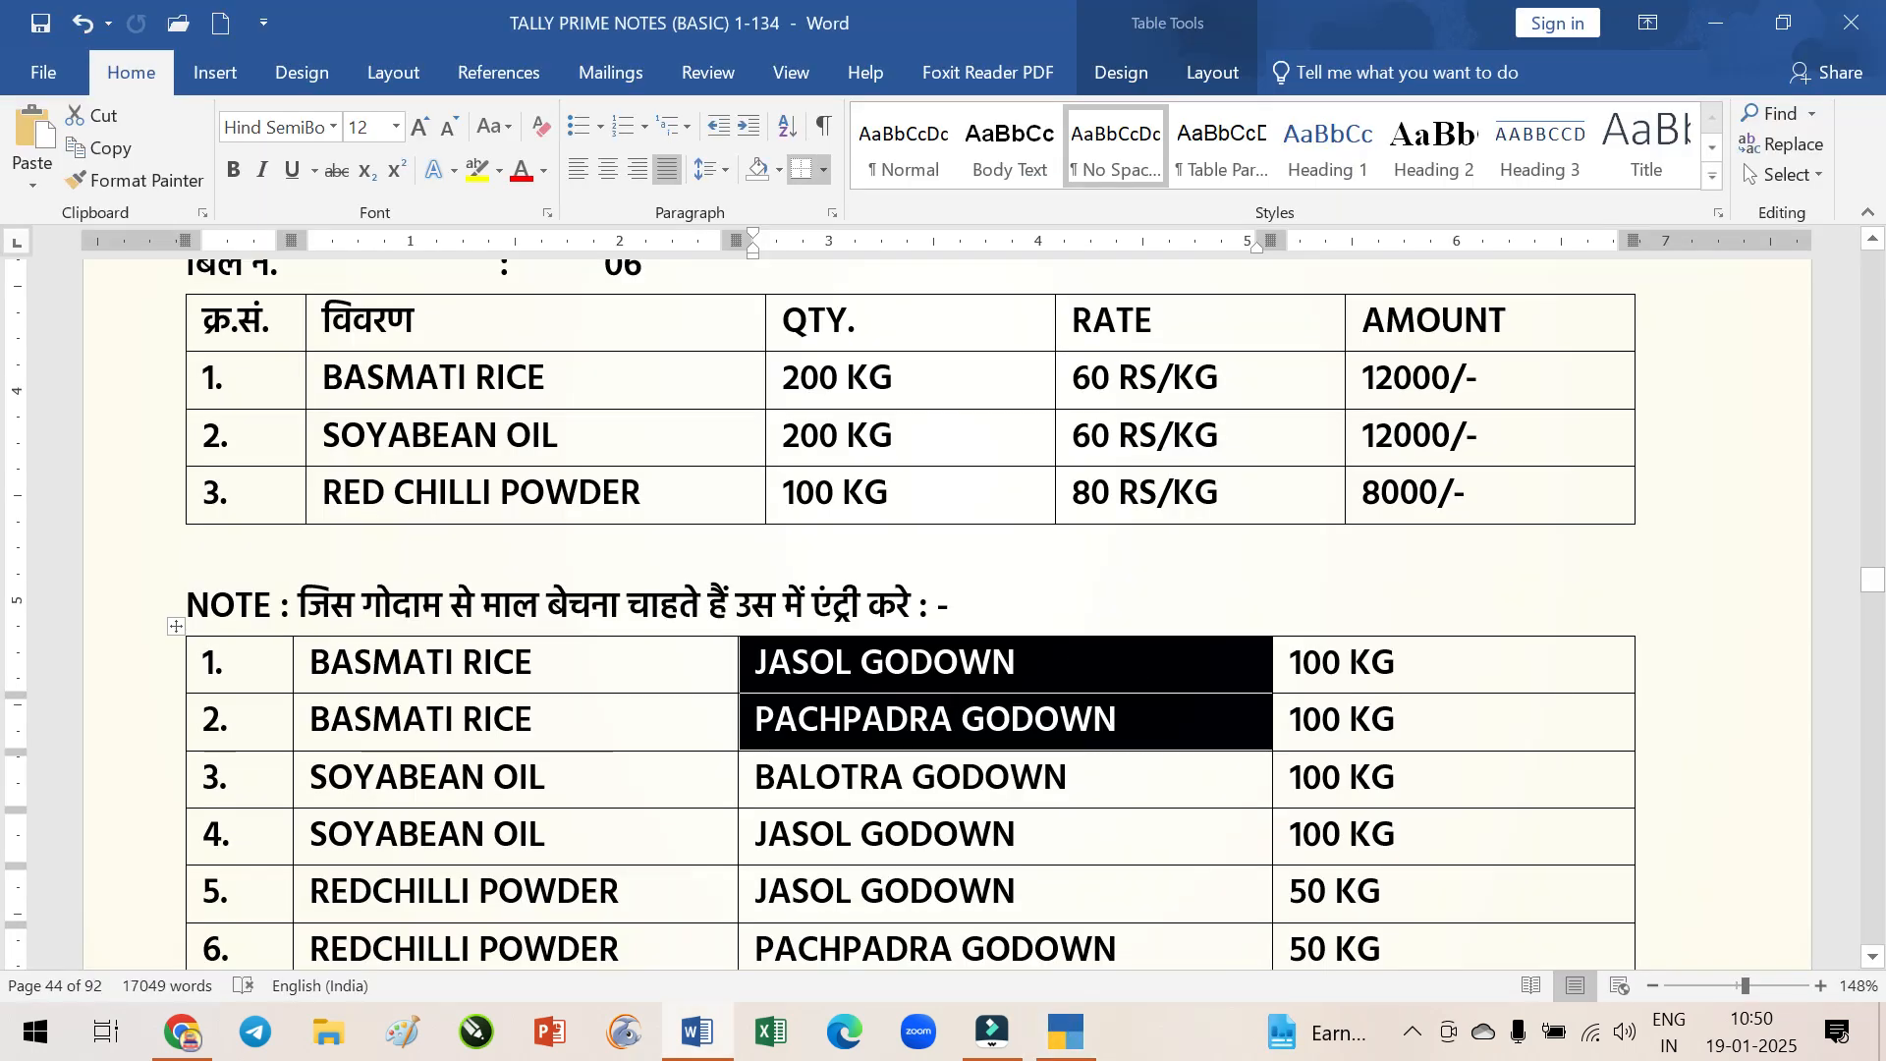
pyautogui.click(1049, 1049)
pyautogui.press('Up')
pyautogui.press('Up')
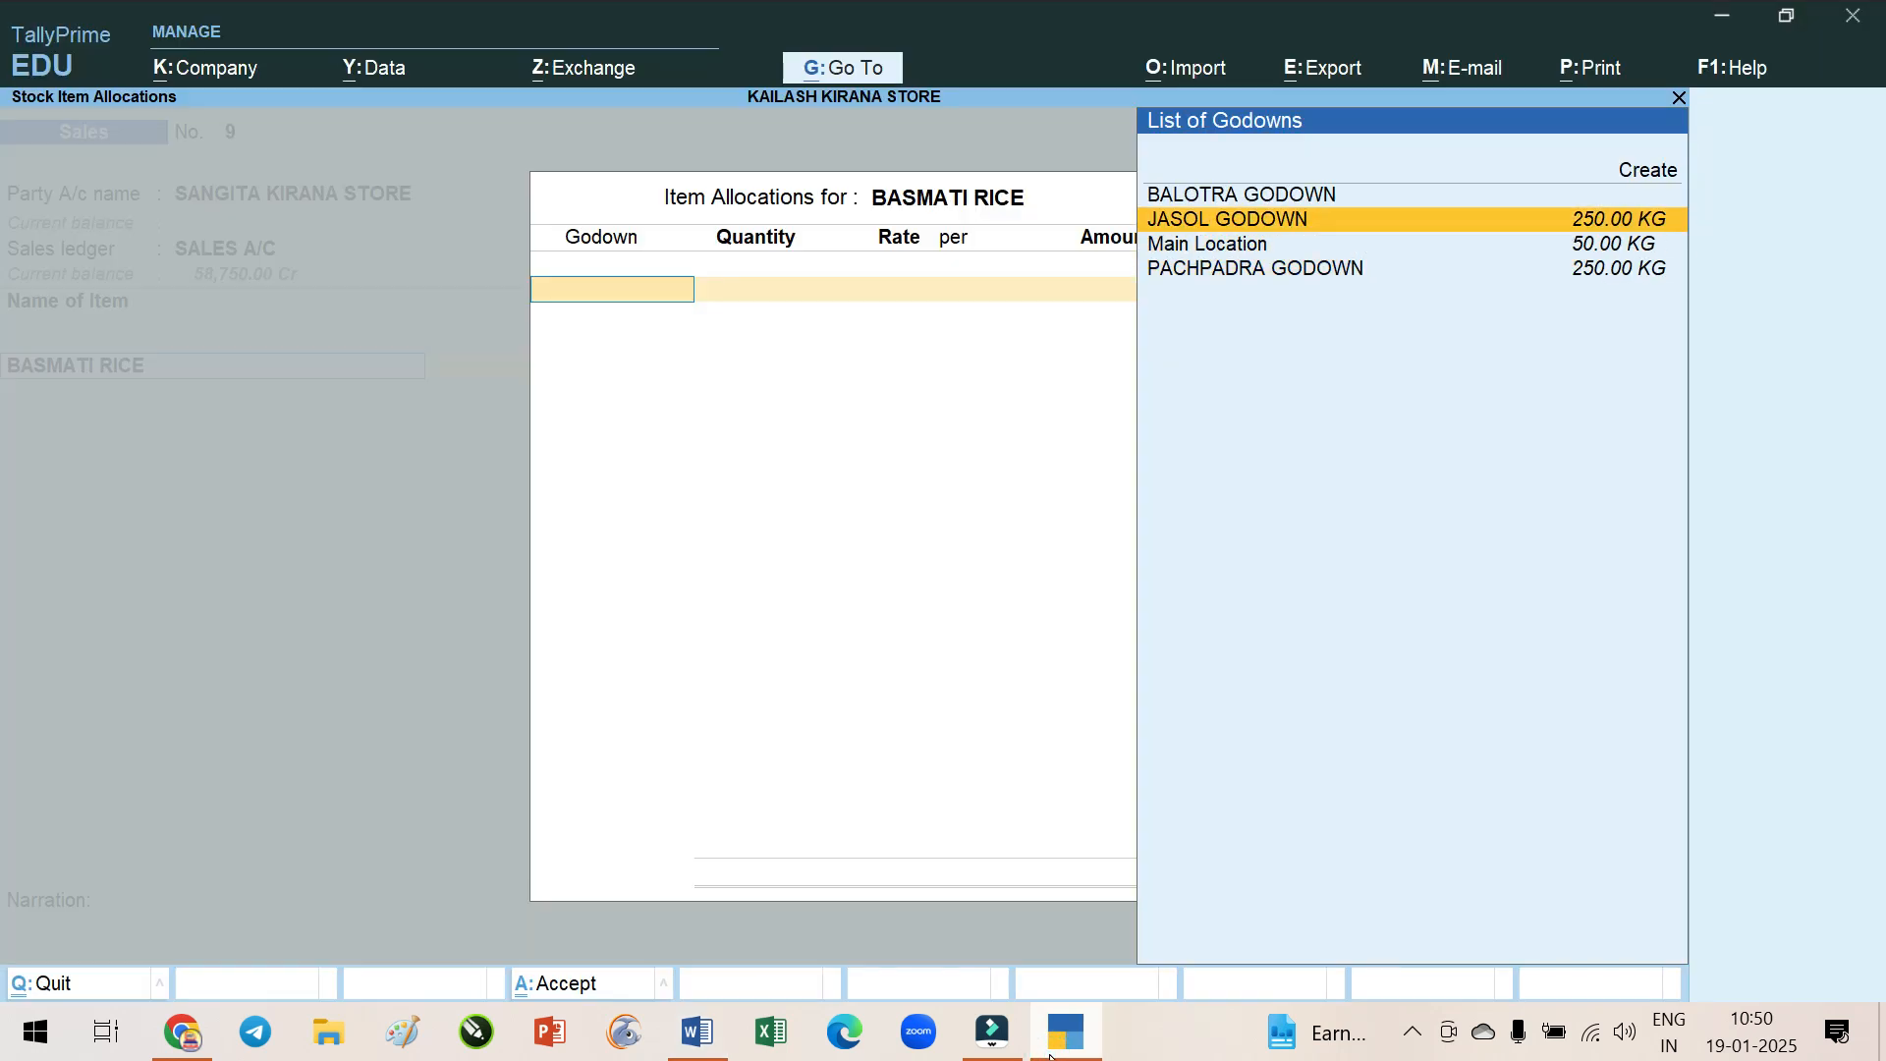
pyautogui.press('Return')
pyautogui.write('100')
pyautogui.press('Return')
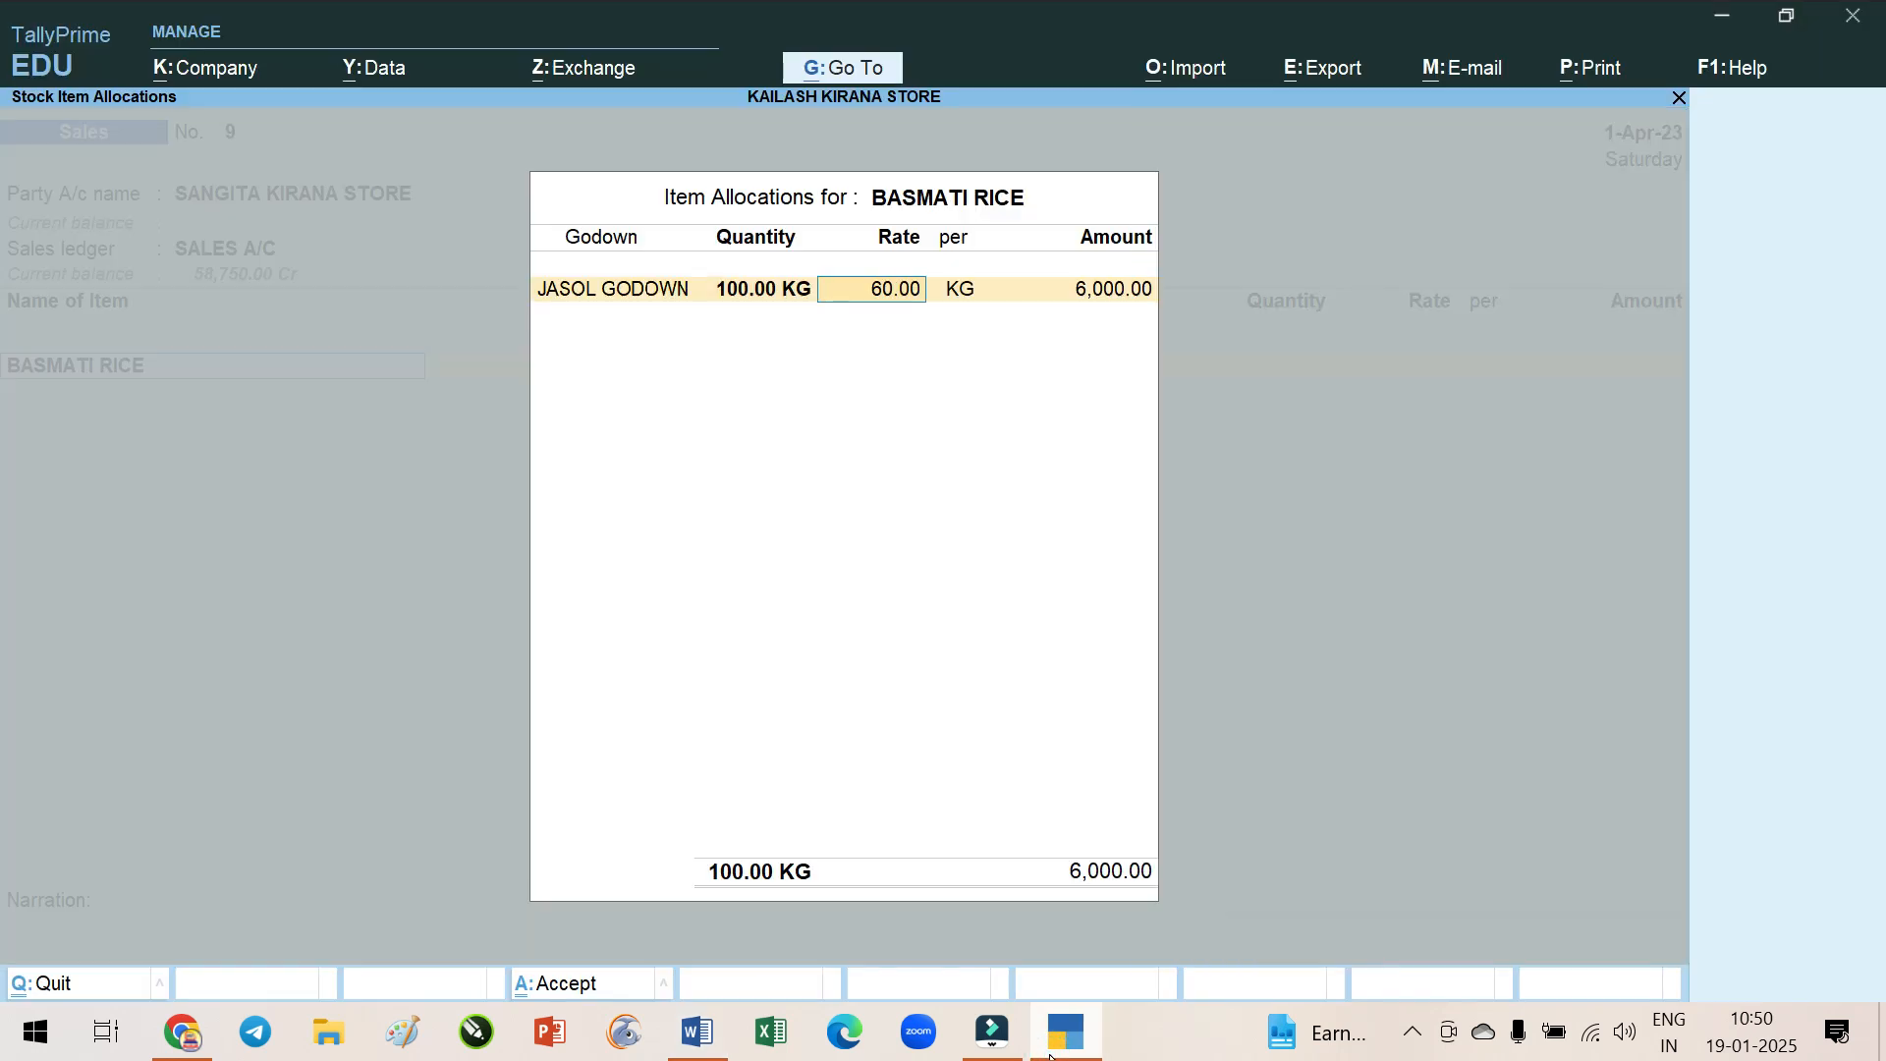
pyautogui.press('Return')
pyautogui.press('Return')
pyautogui.press('Return')
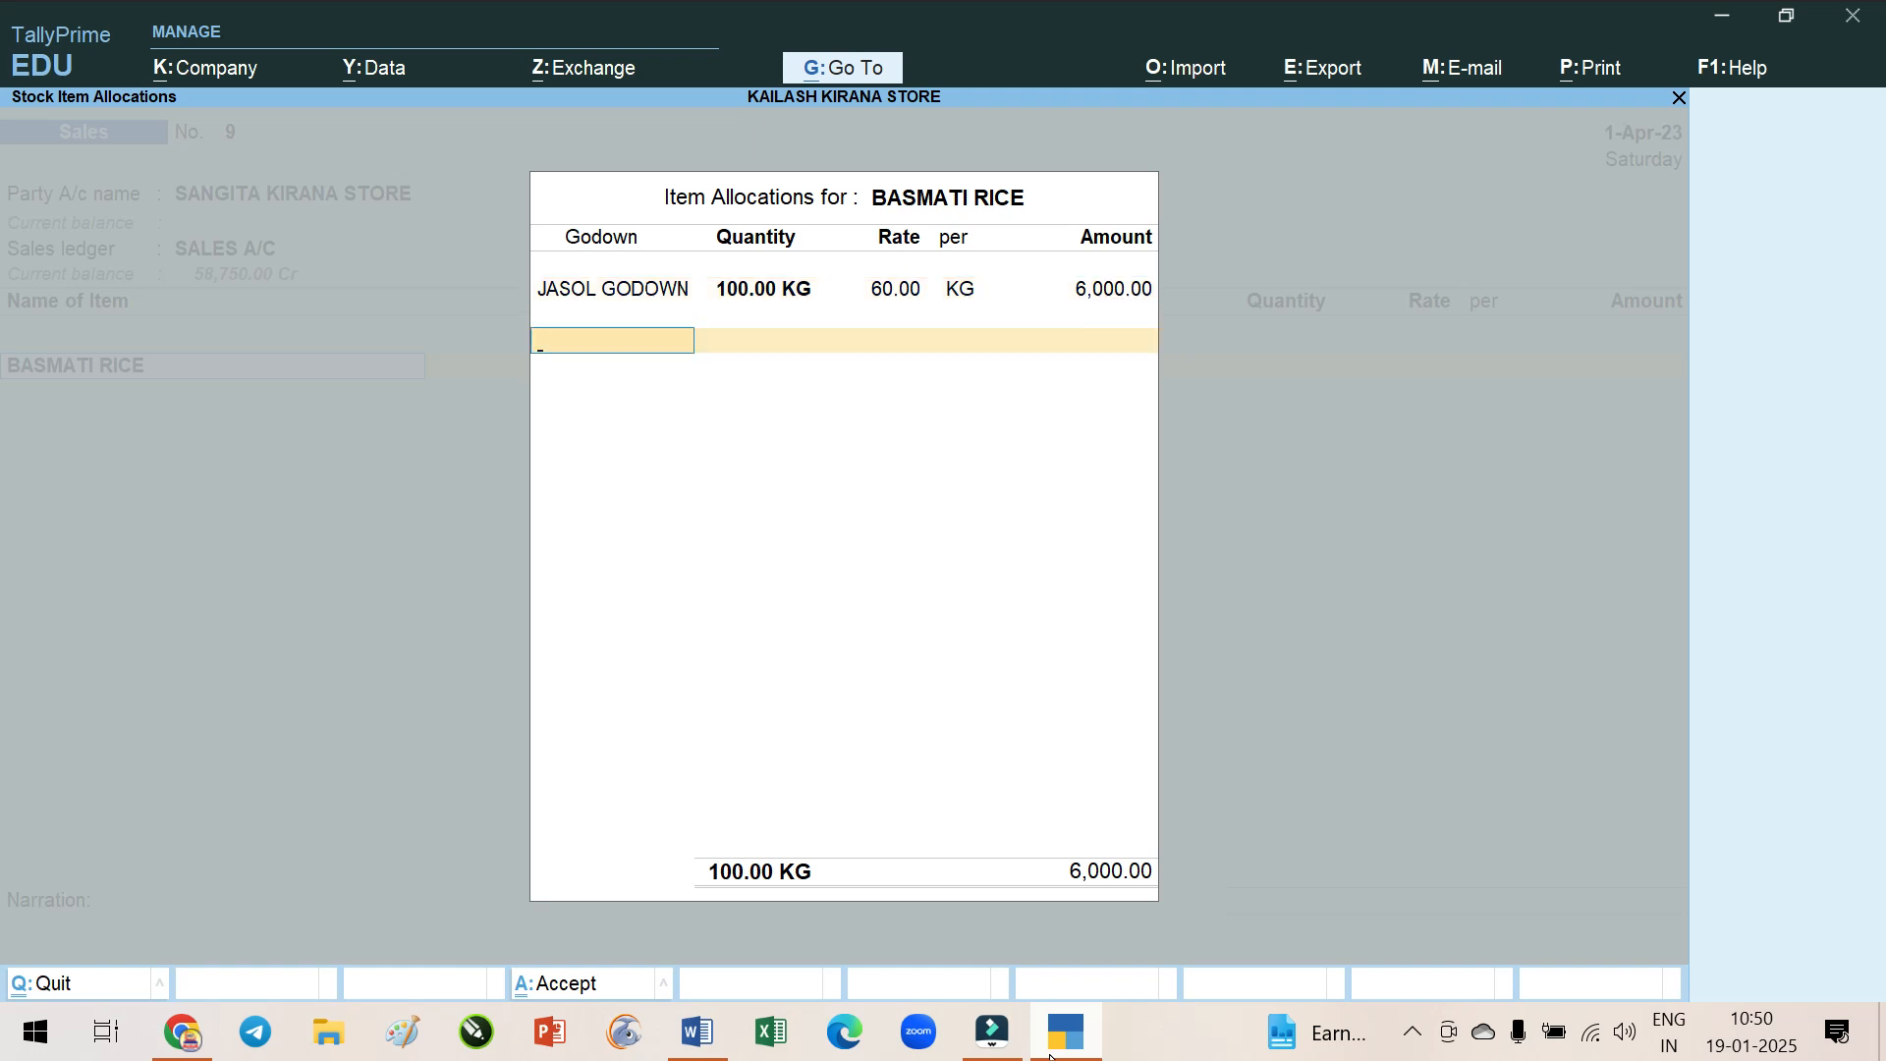
# Allocate another 100 KG of BASMATI RICE from PACHPADRA GODOWN at a rate of 60 and finish the item's allocations
pyautogui.write('pa')
pyautogui.press('Return')
pyautogui.write('100')
pyautogui.press('Return')
pyautogui.press('Return')
pyautogui.press('Return')
pyautogui.press('Return')
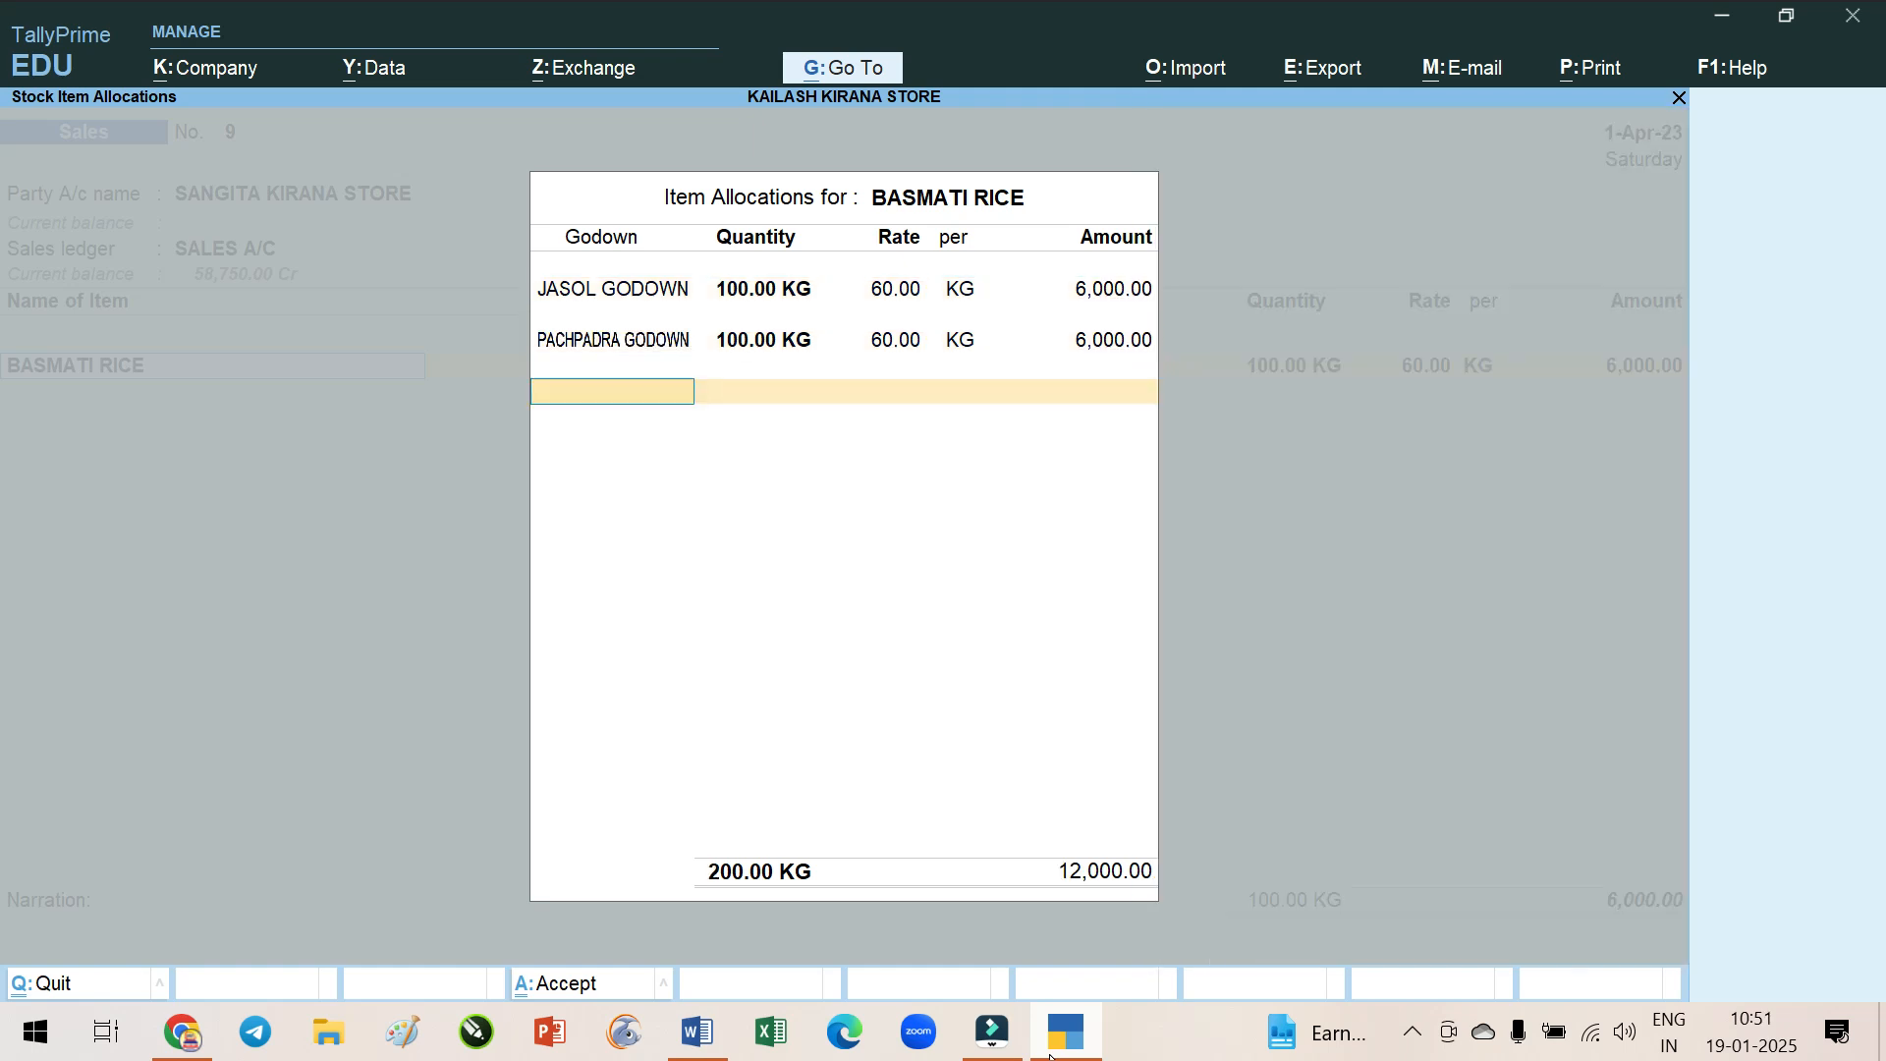
pyautogui.press('Return')
pyautogui.press('Return')
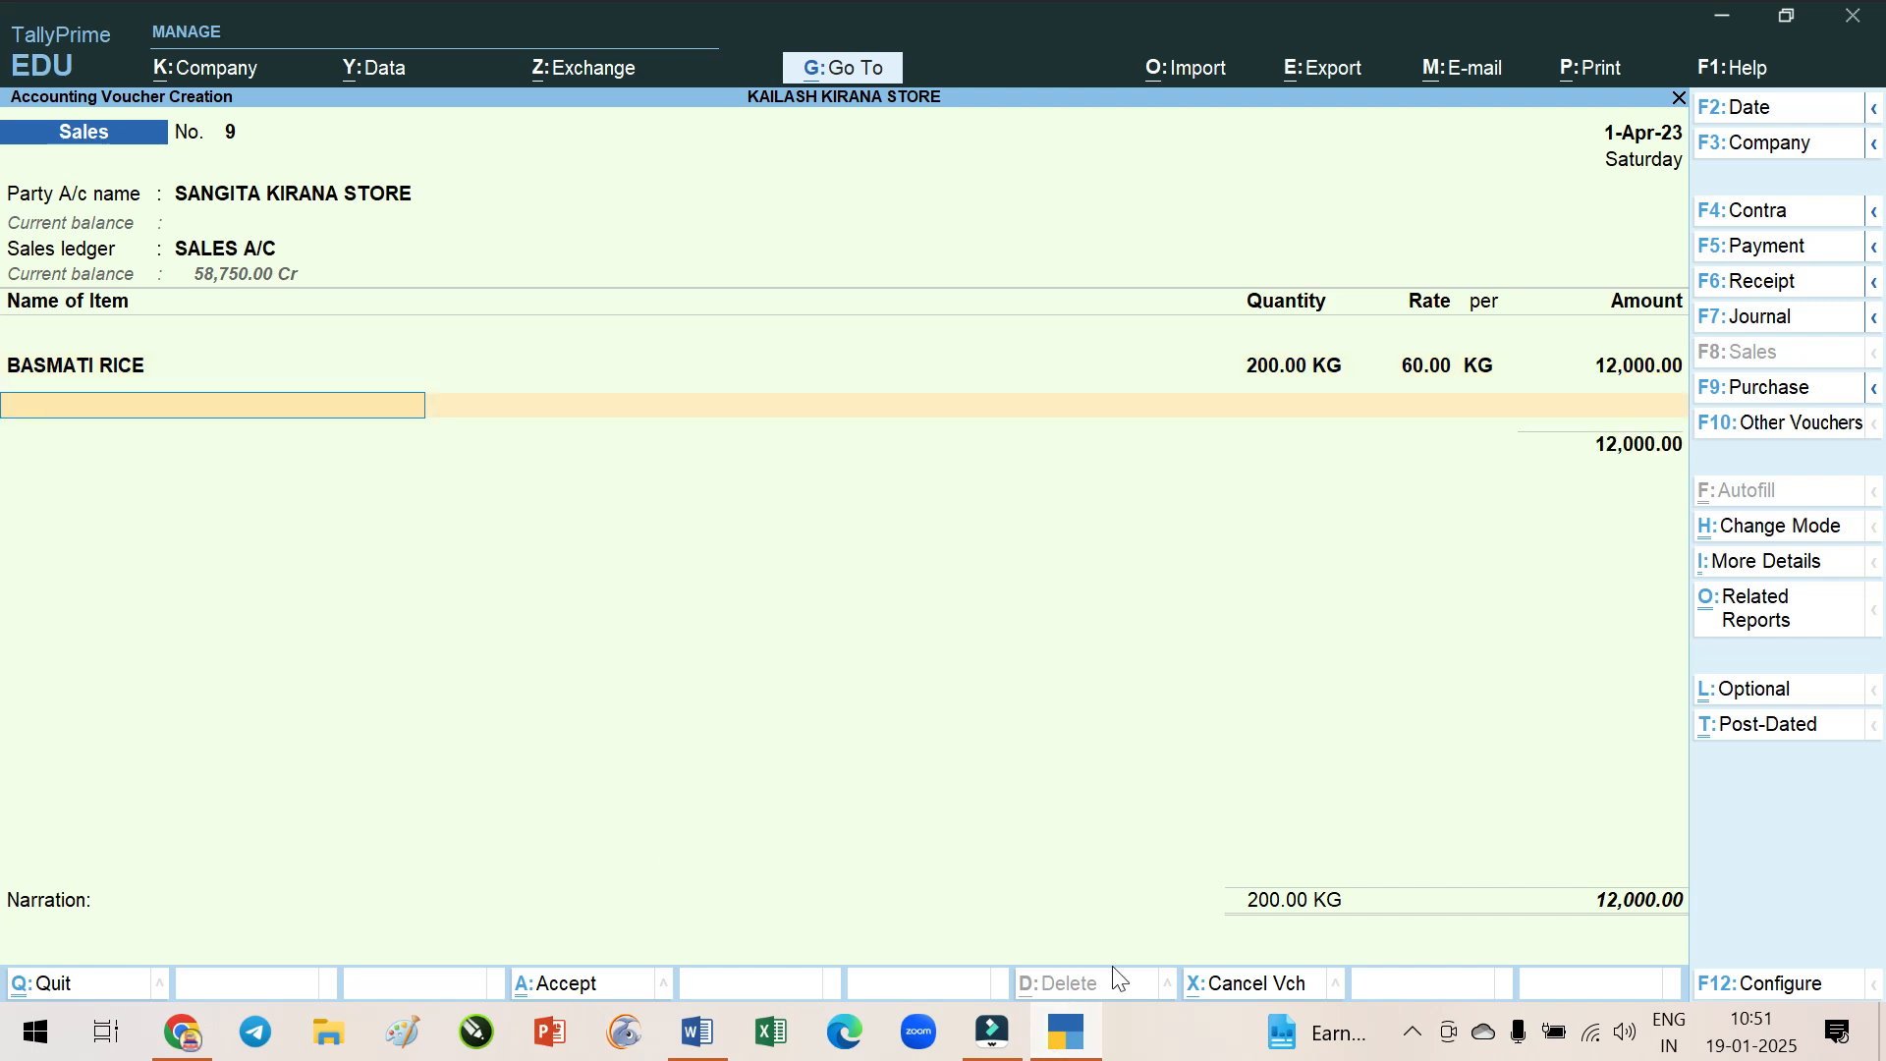
# Switch to the Word notes and check the SOYABEAN OIL quantity, rate and godown split
pyautogui.click(1062, 1047)
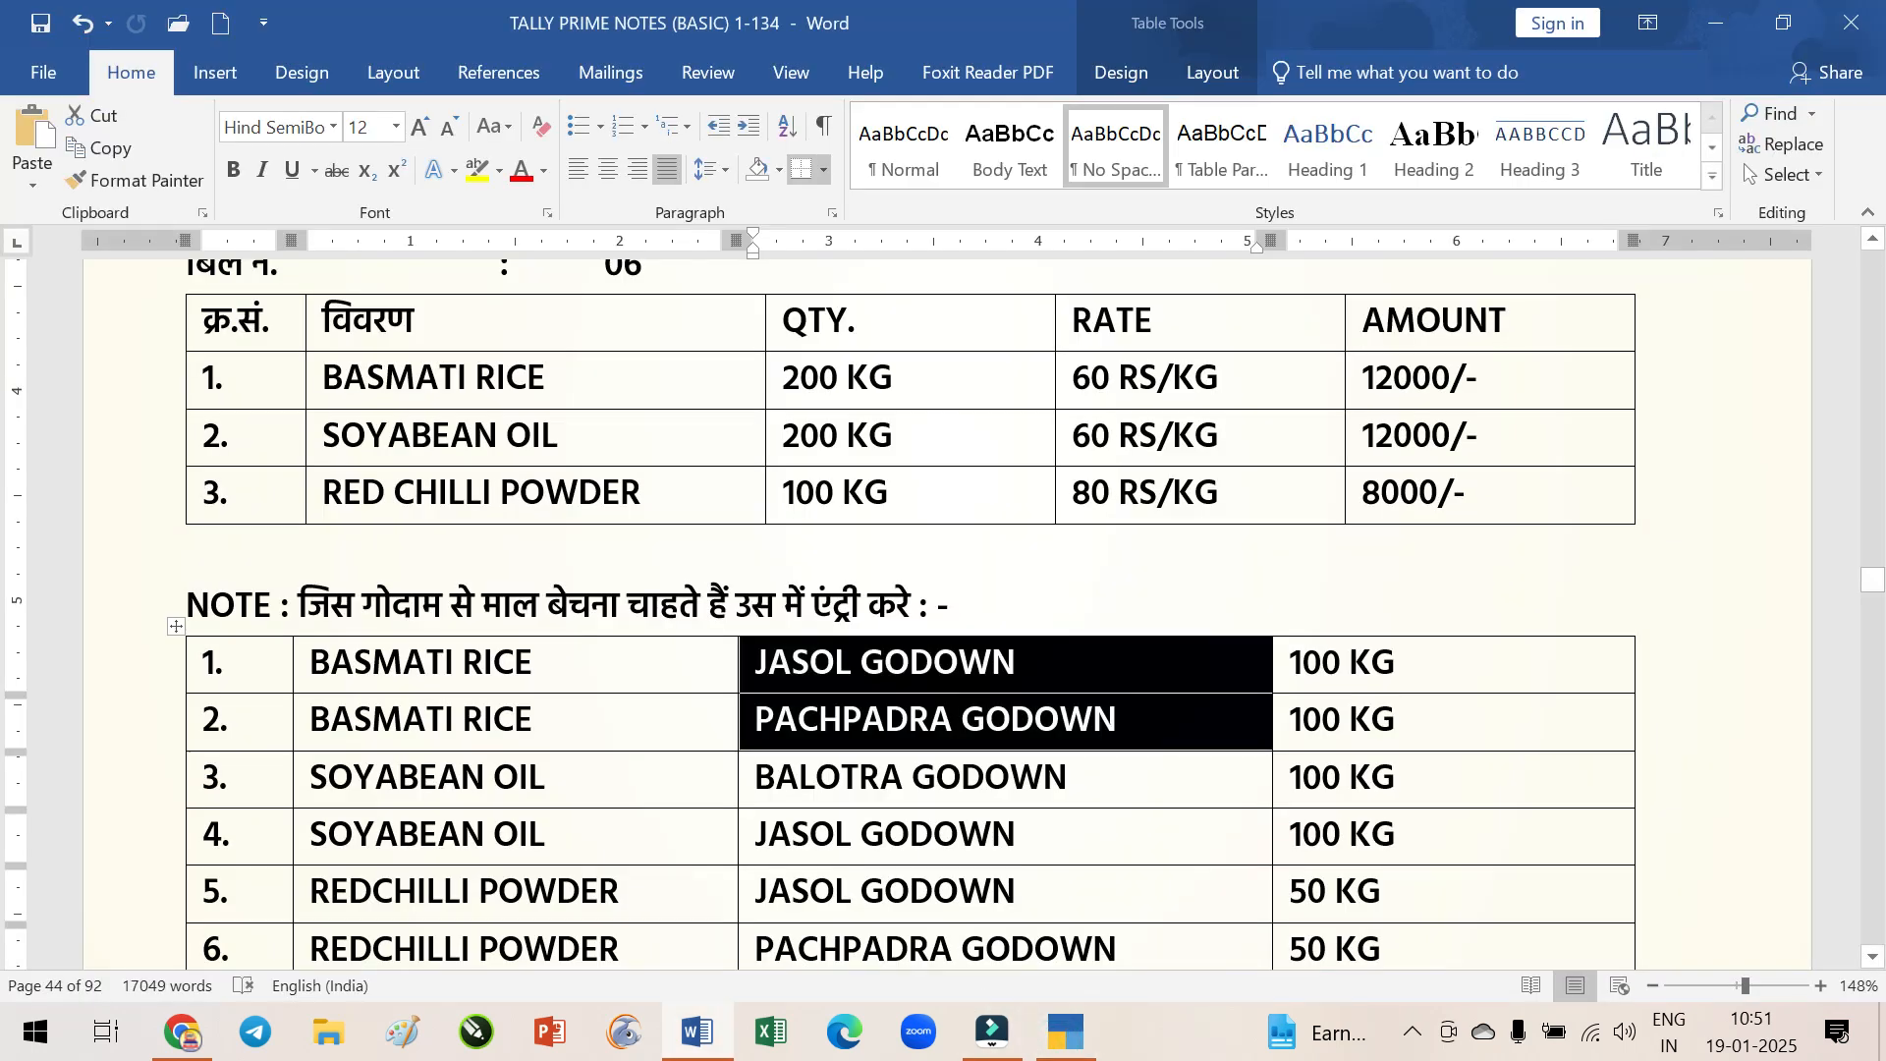
pyautogui.moveTo(535, 433); pyautogui.dragTo(1424, 435)
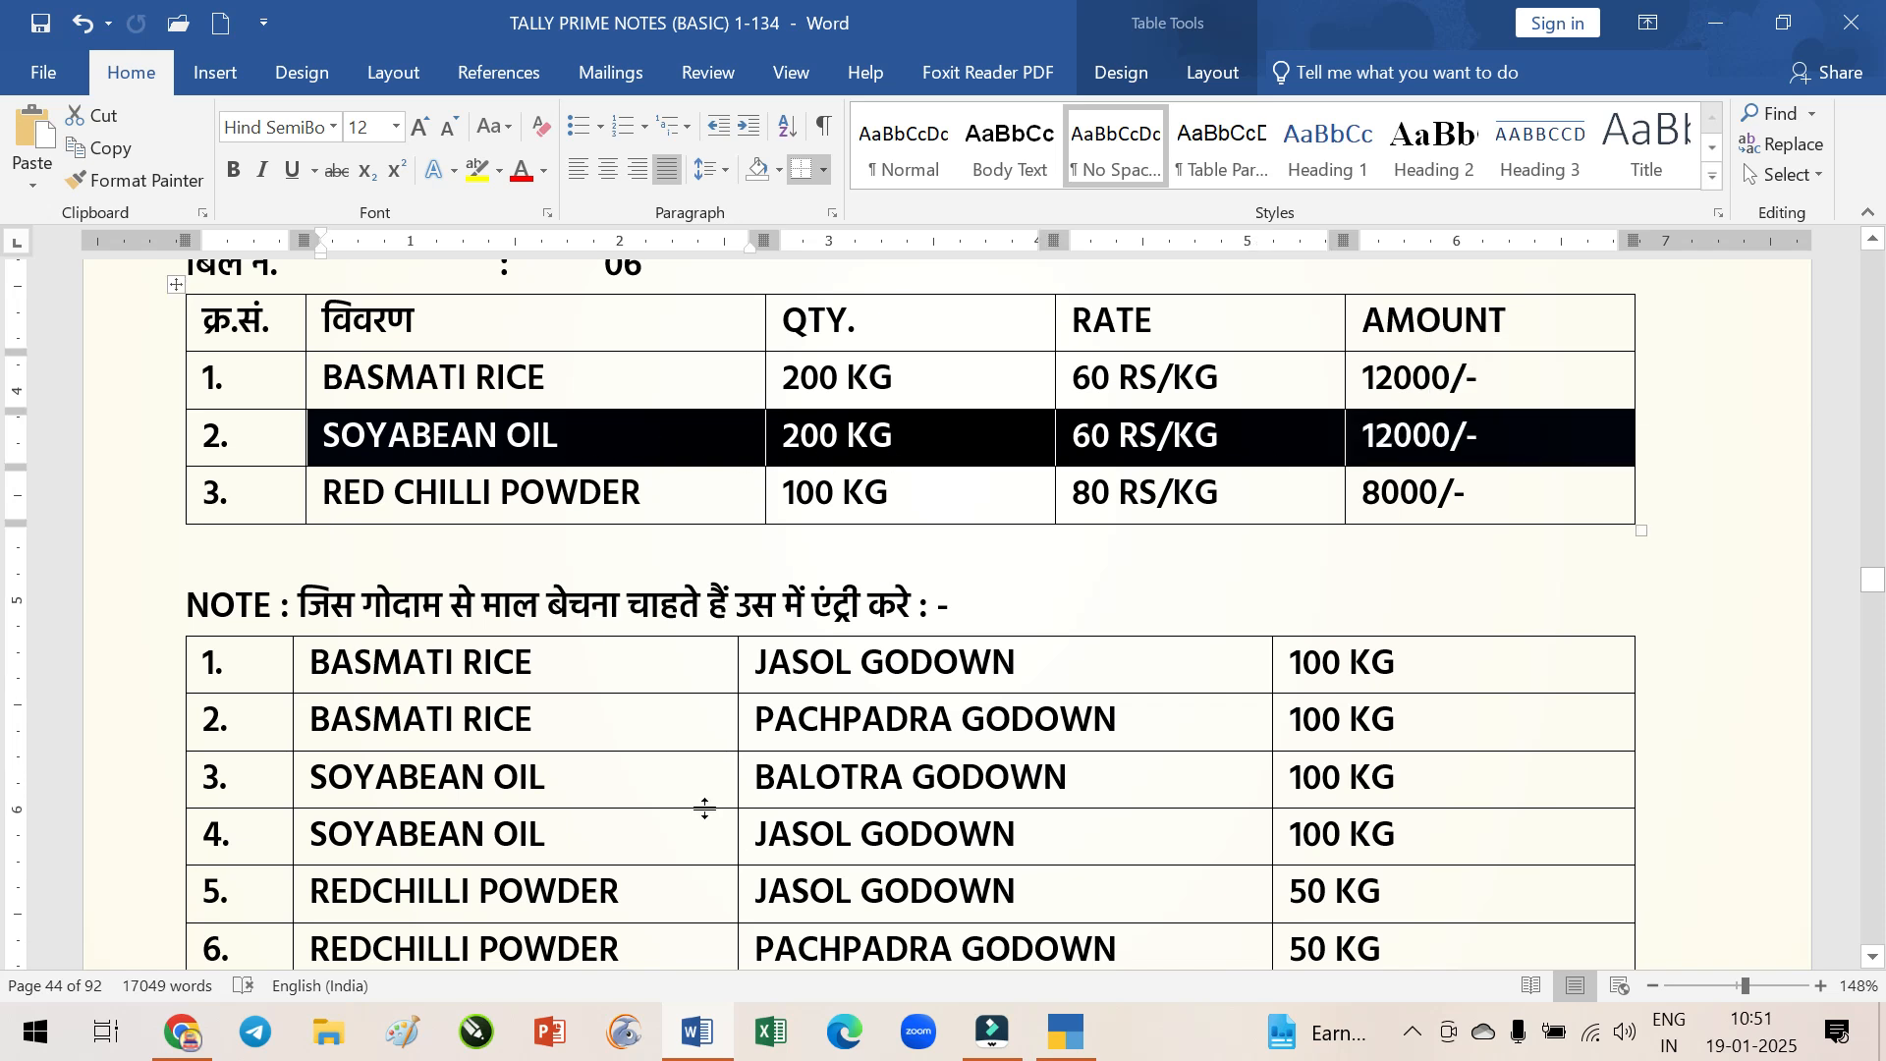
pyautogui.moveTo(735, 790); pyautogui.dragTo(1376, 835)
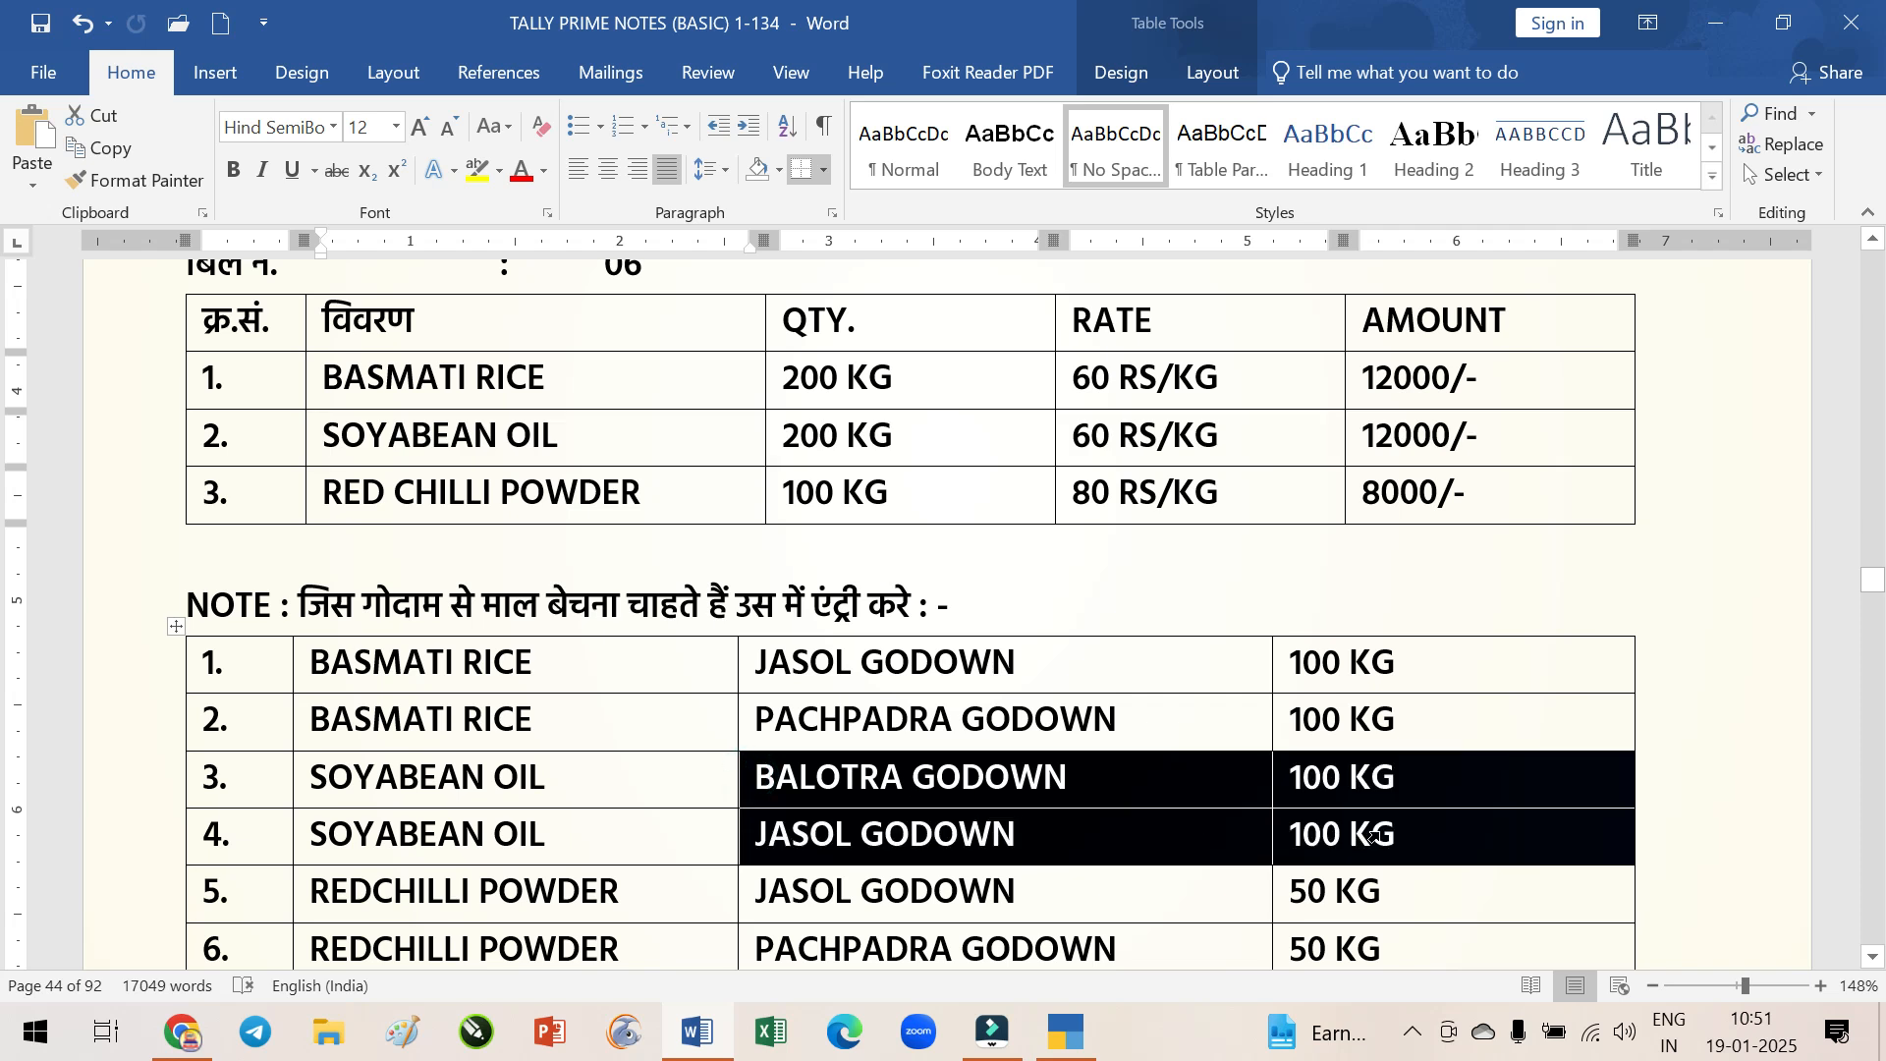
# Return to TallyPrime, add SOYABEAN OIL to the sales voucher and allocate 100 LTR from BALOTRA GODOWN at a rate of 60
pyautogui.click(1067, 1044)
pyautogui.write('so')
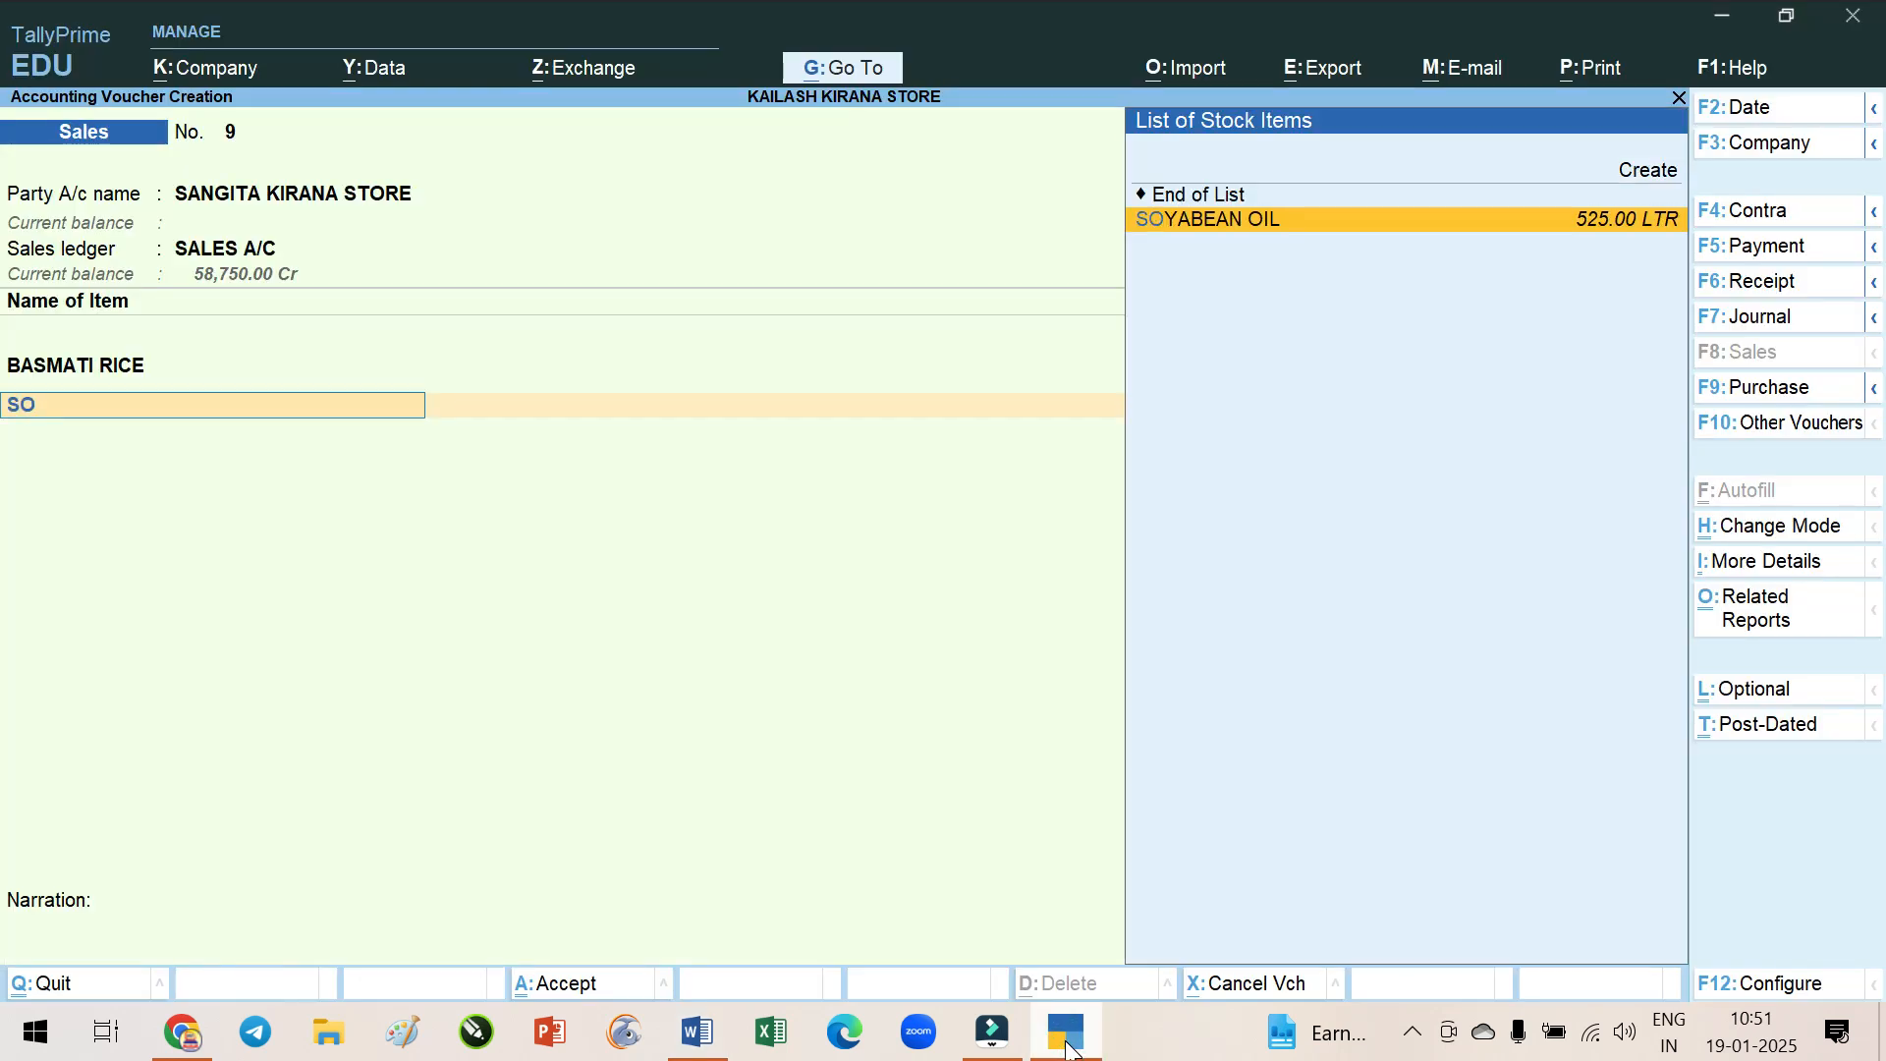
pyautogui.press('Return')
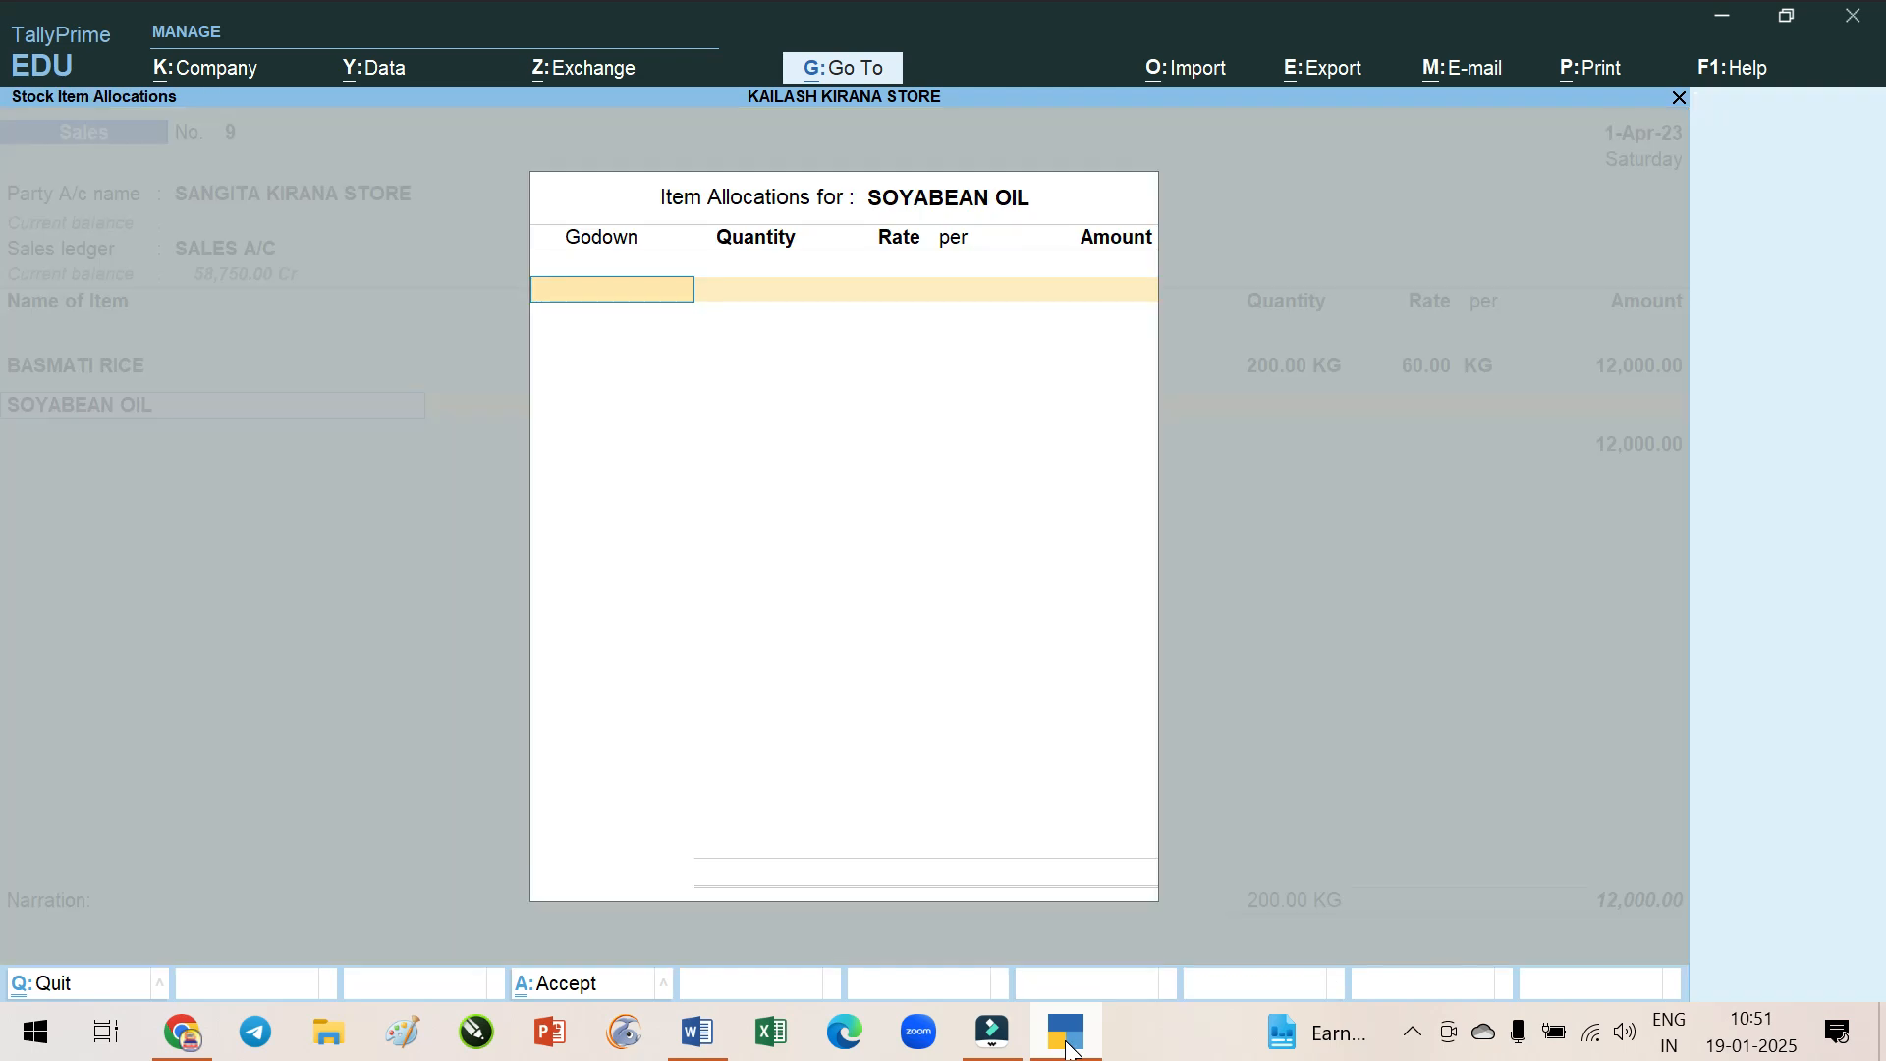
pyautogui.write('b')
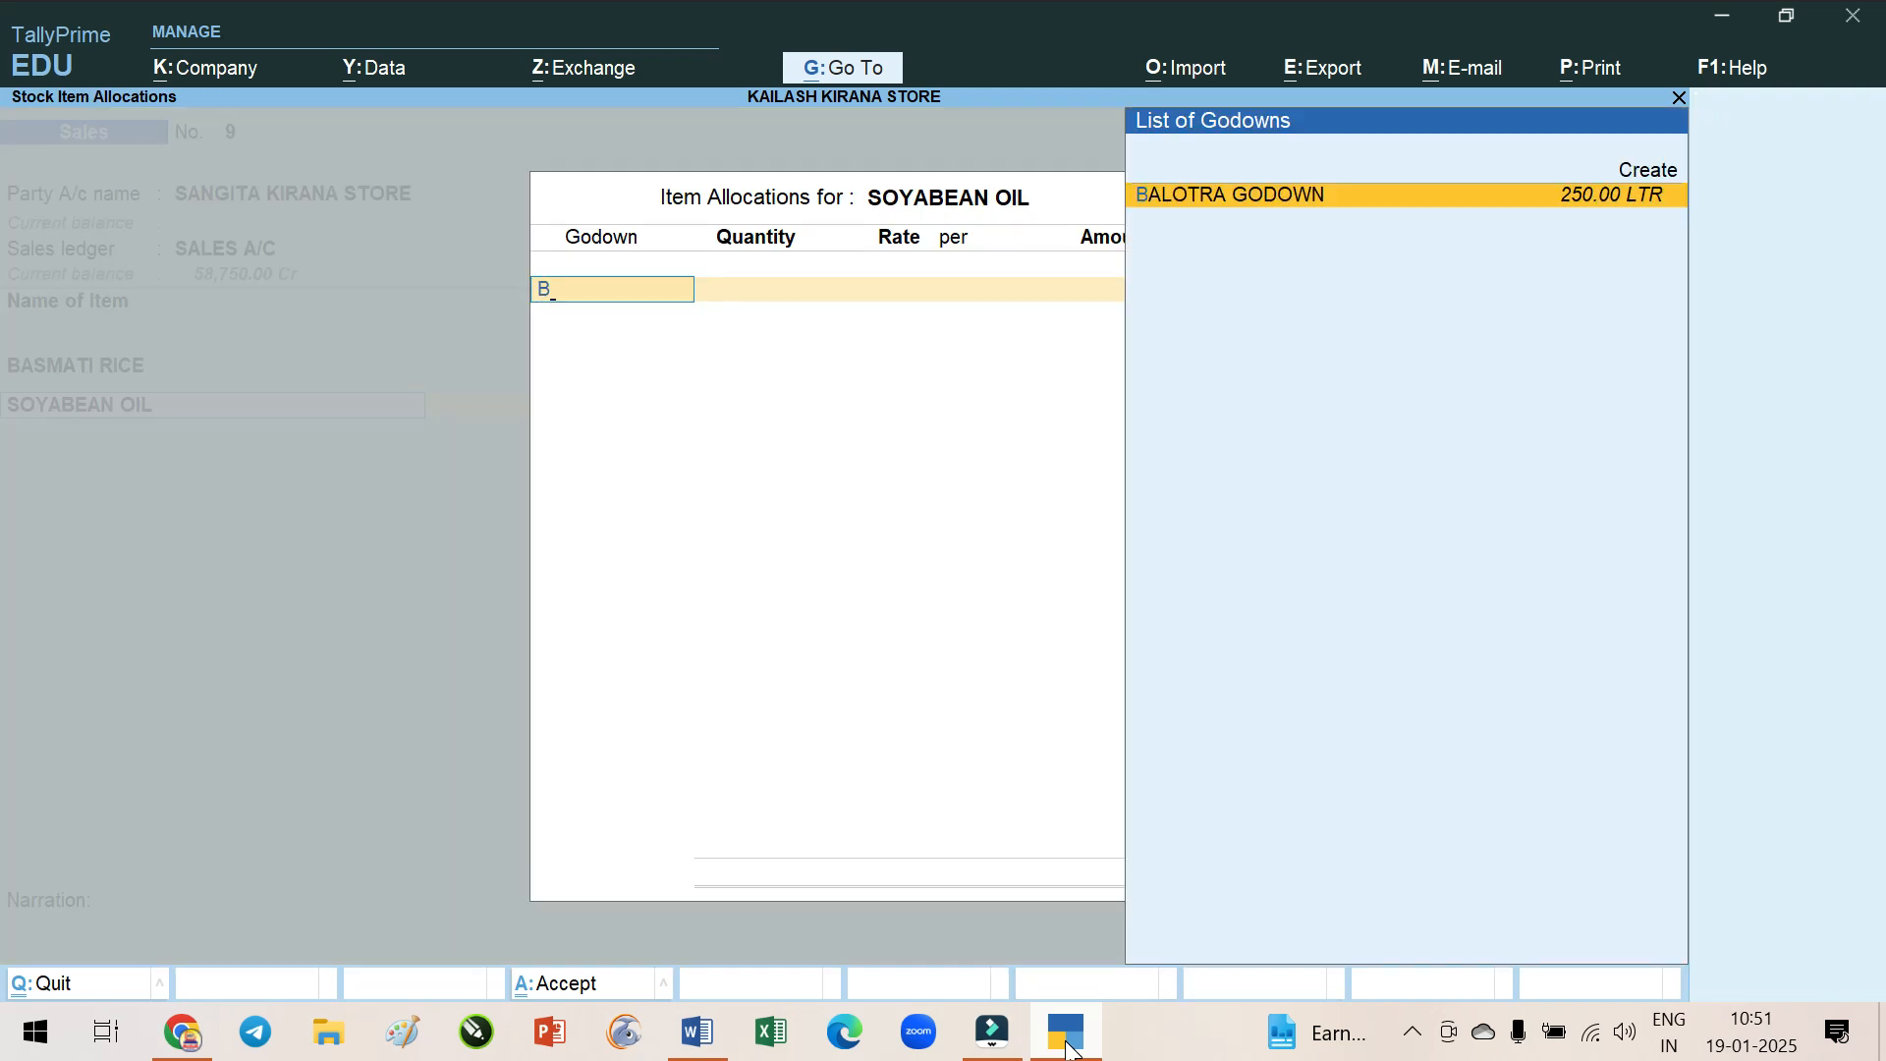
pyautogui.press('BackSpace')
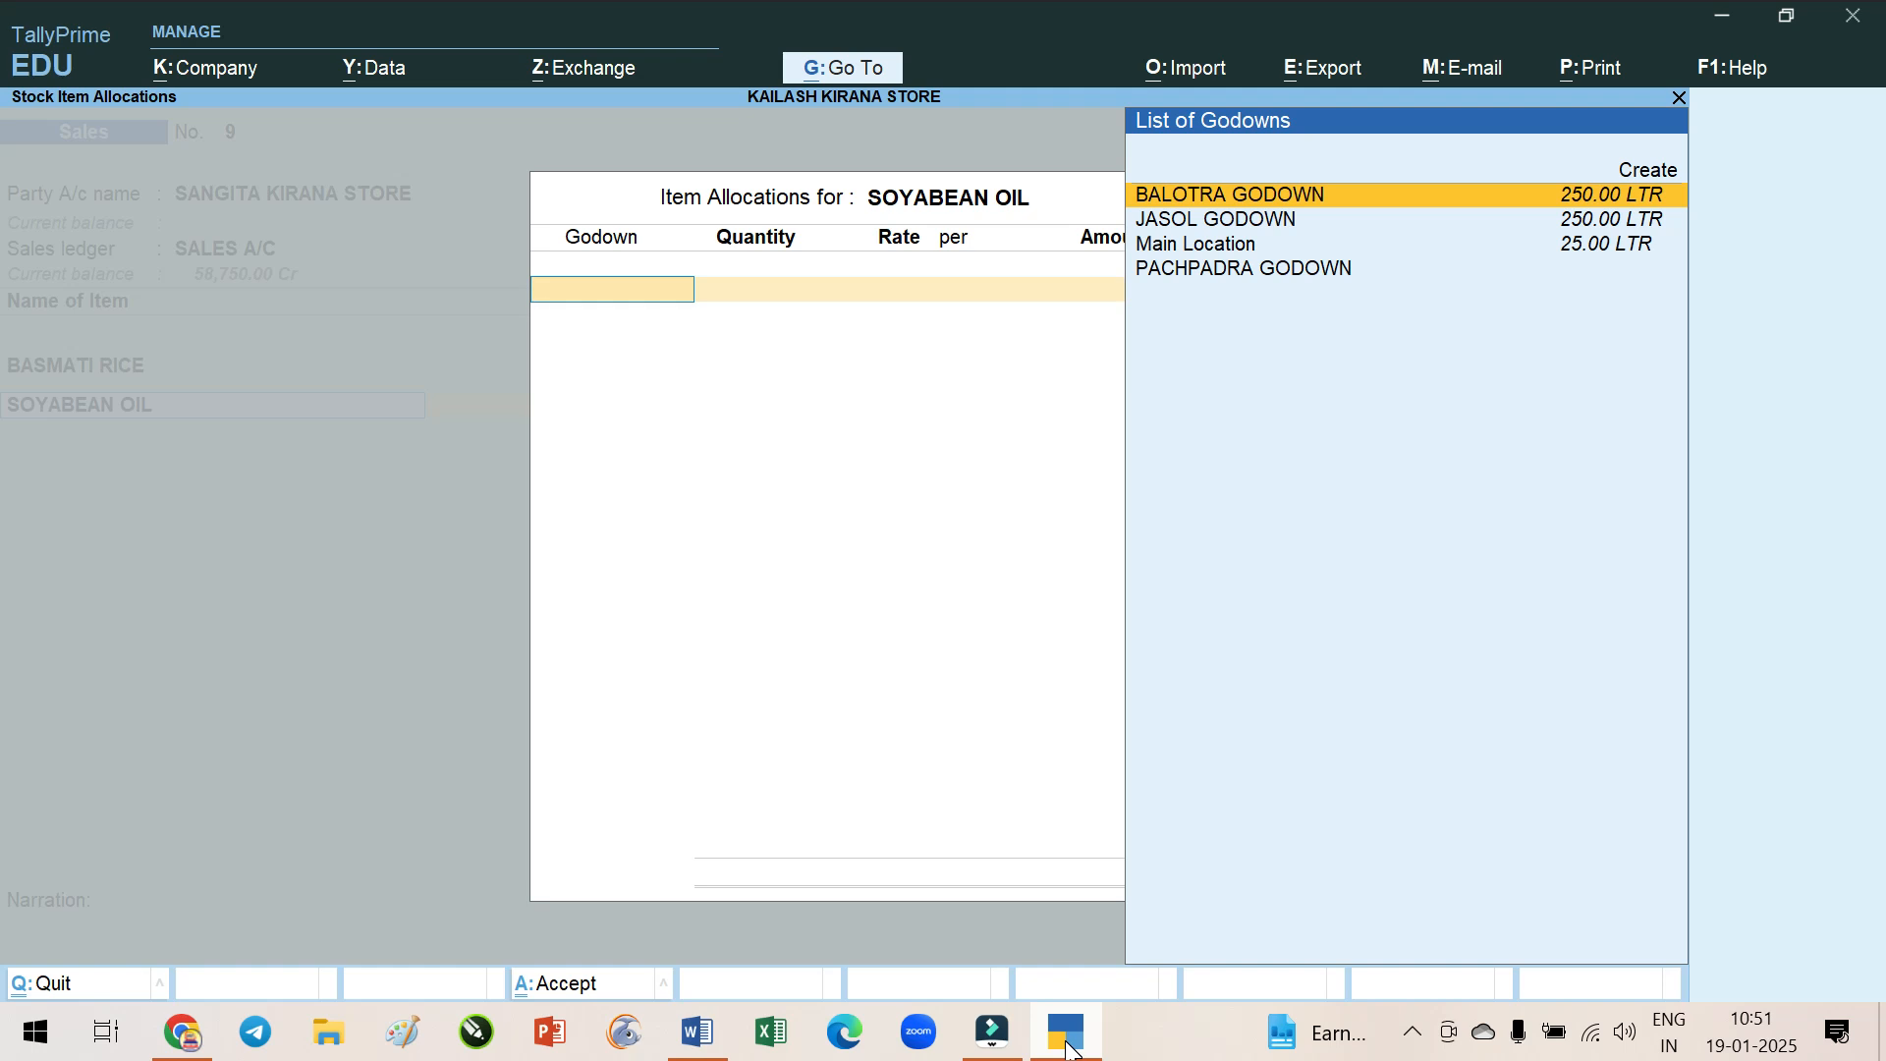
pyautogui.press('Return')
pyautogui.write('100')
pyautogui.press('Return')
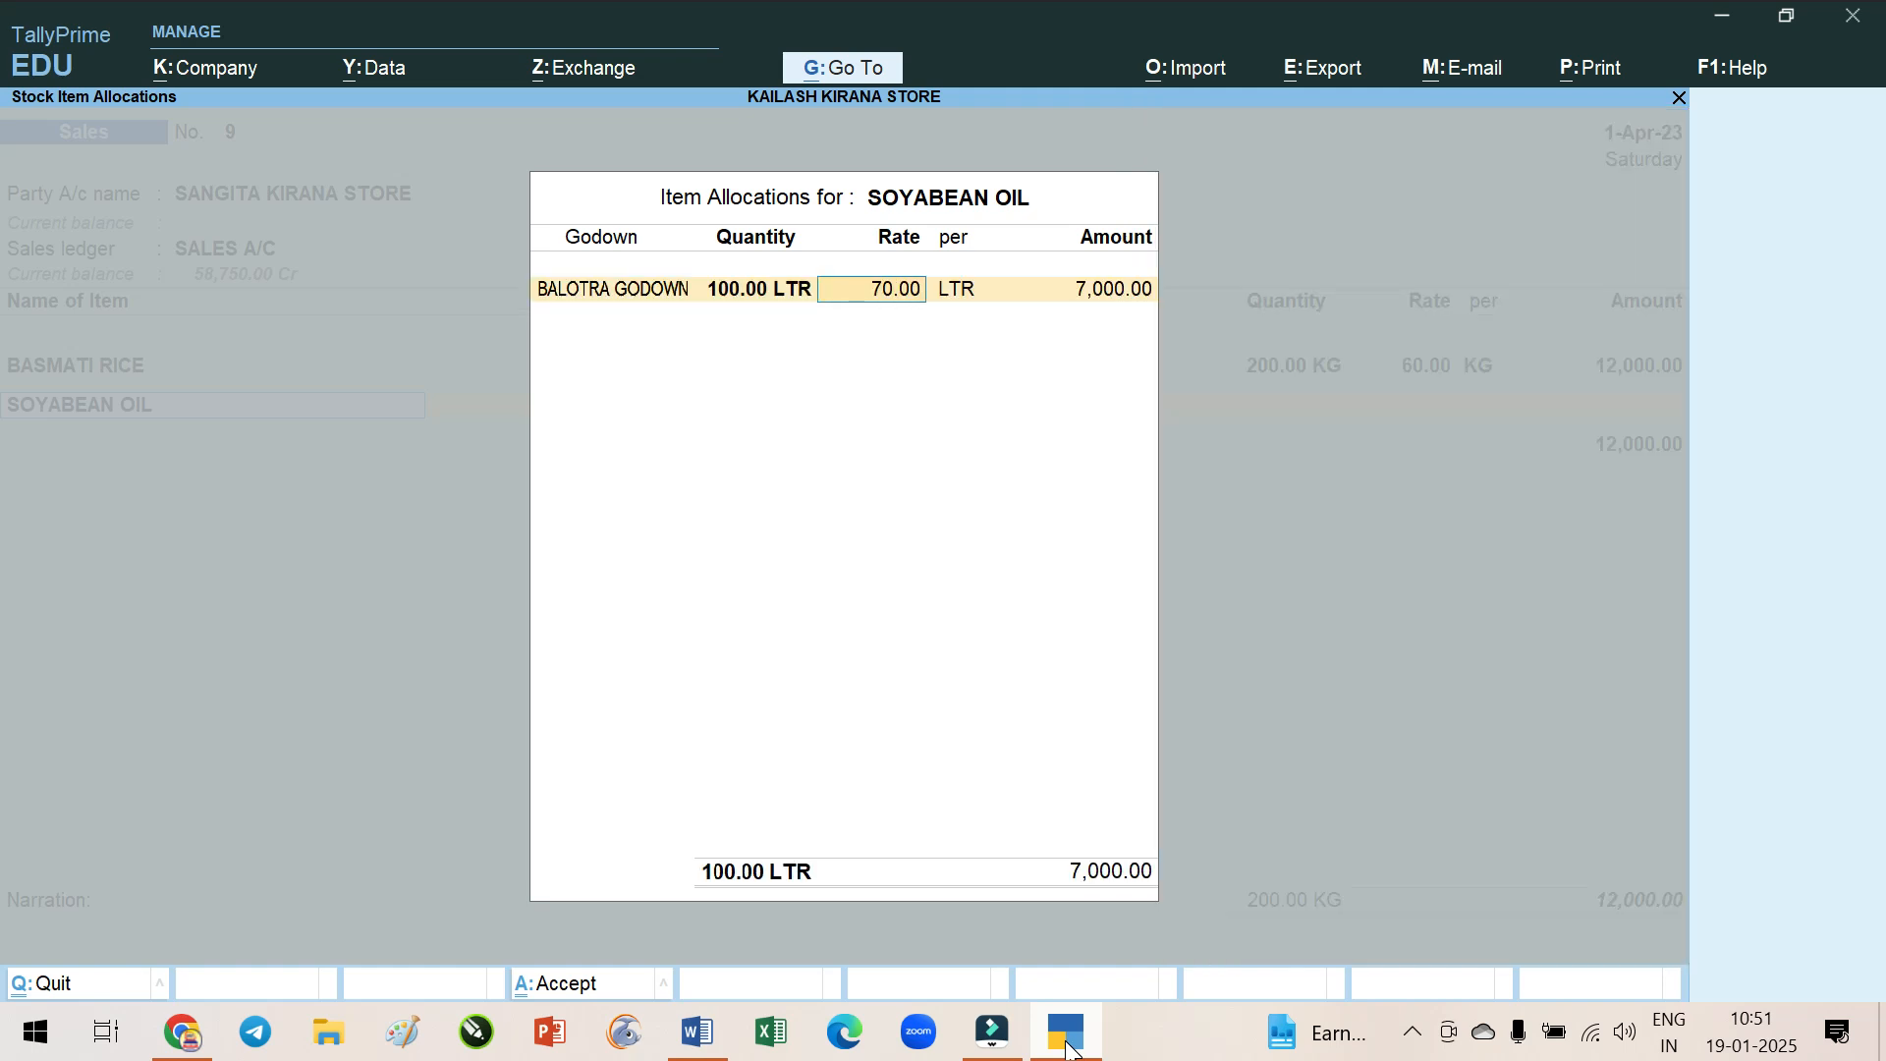
pyautogui.write('60')
pyautogui.press('Return')
pyautogui.press('Return')
pyautogui.press('Return')
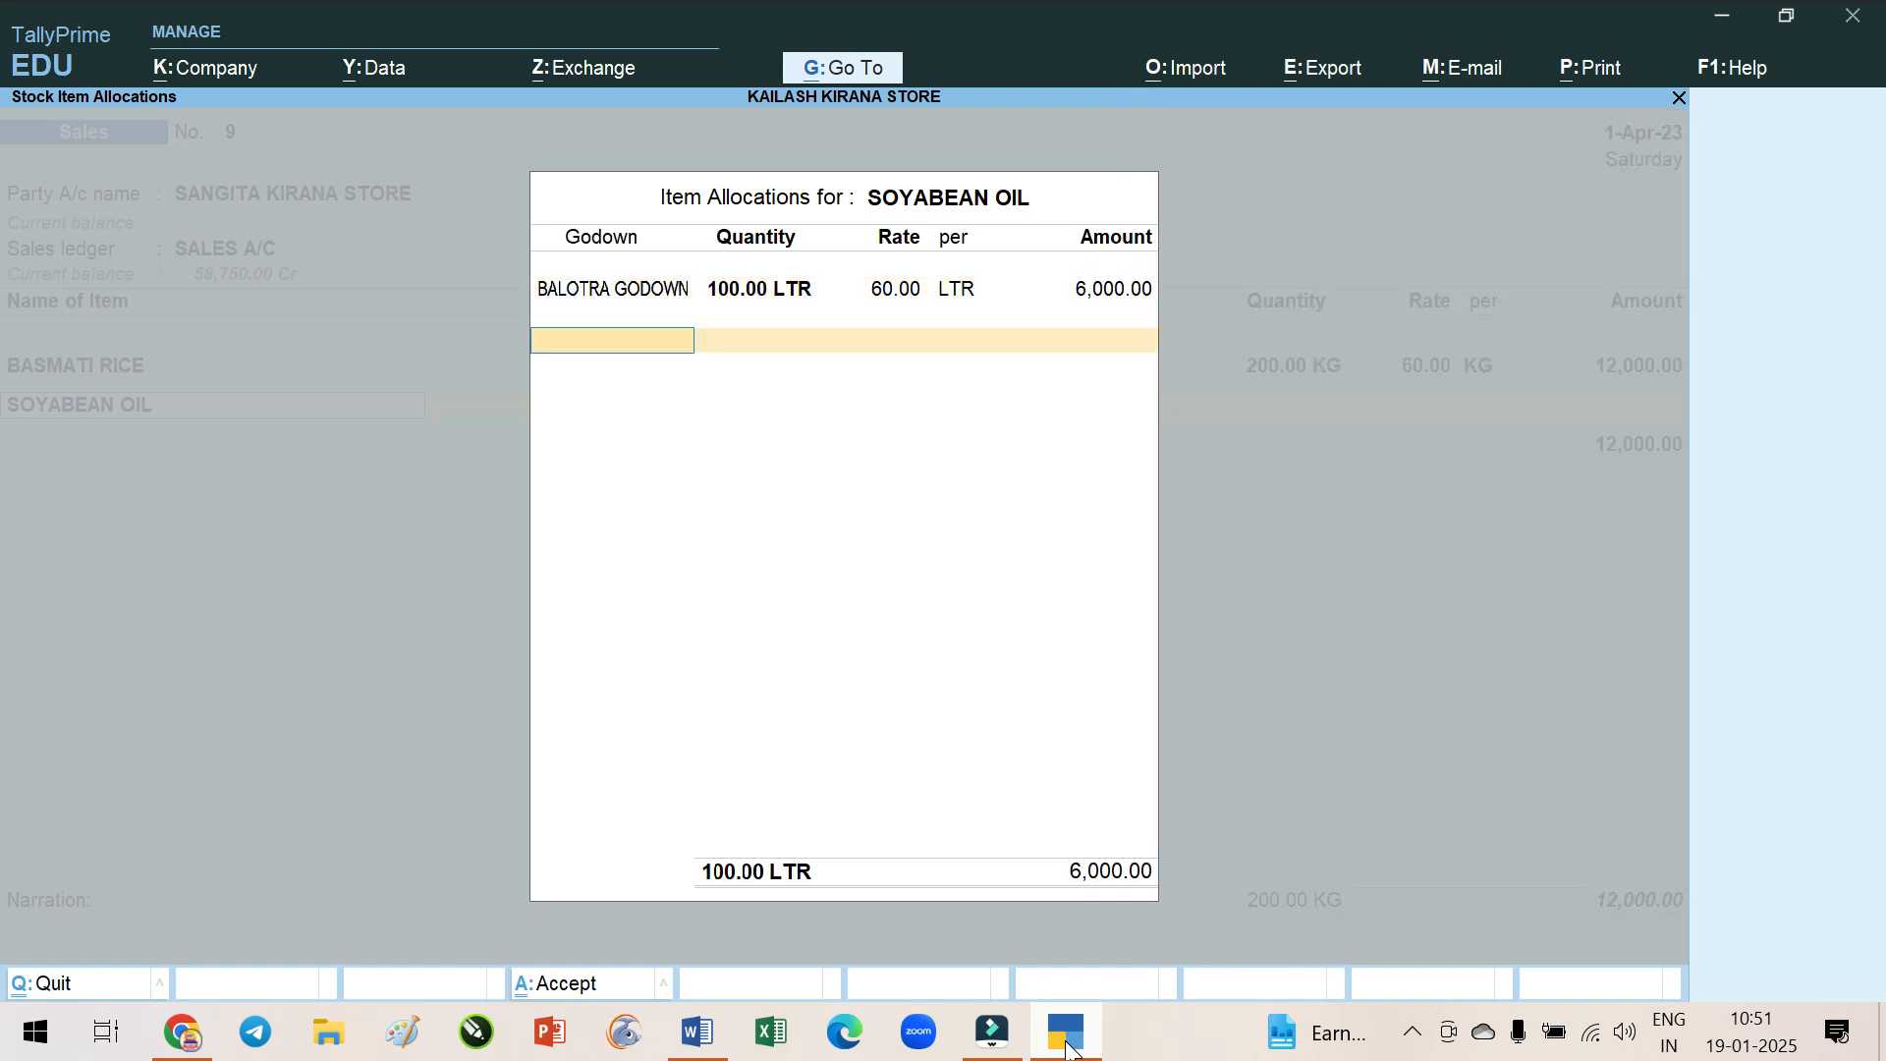
# Allocate another 100 LTR of SOYABEAN OIL from JASOL GODOWN at 60, recheck the Word notes and finish the item's allocations
pyautogui.write('ja')
pyautogui.press('Return')
pyautogui.write('100')
pyautogui.press('Return')
pyautogui.press('Return')
pyautogui.press('Return')
pyautogui.press('Return')
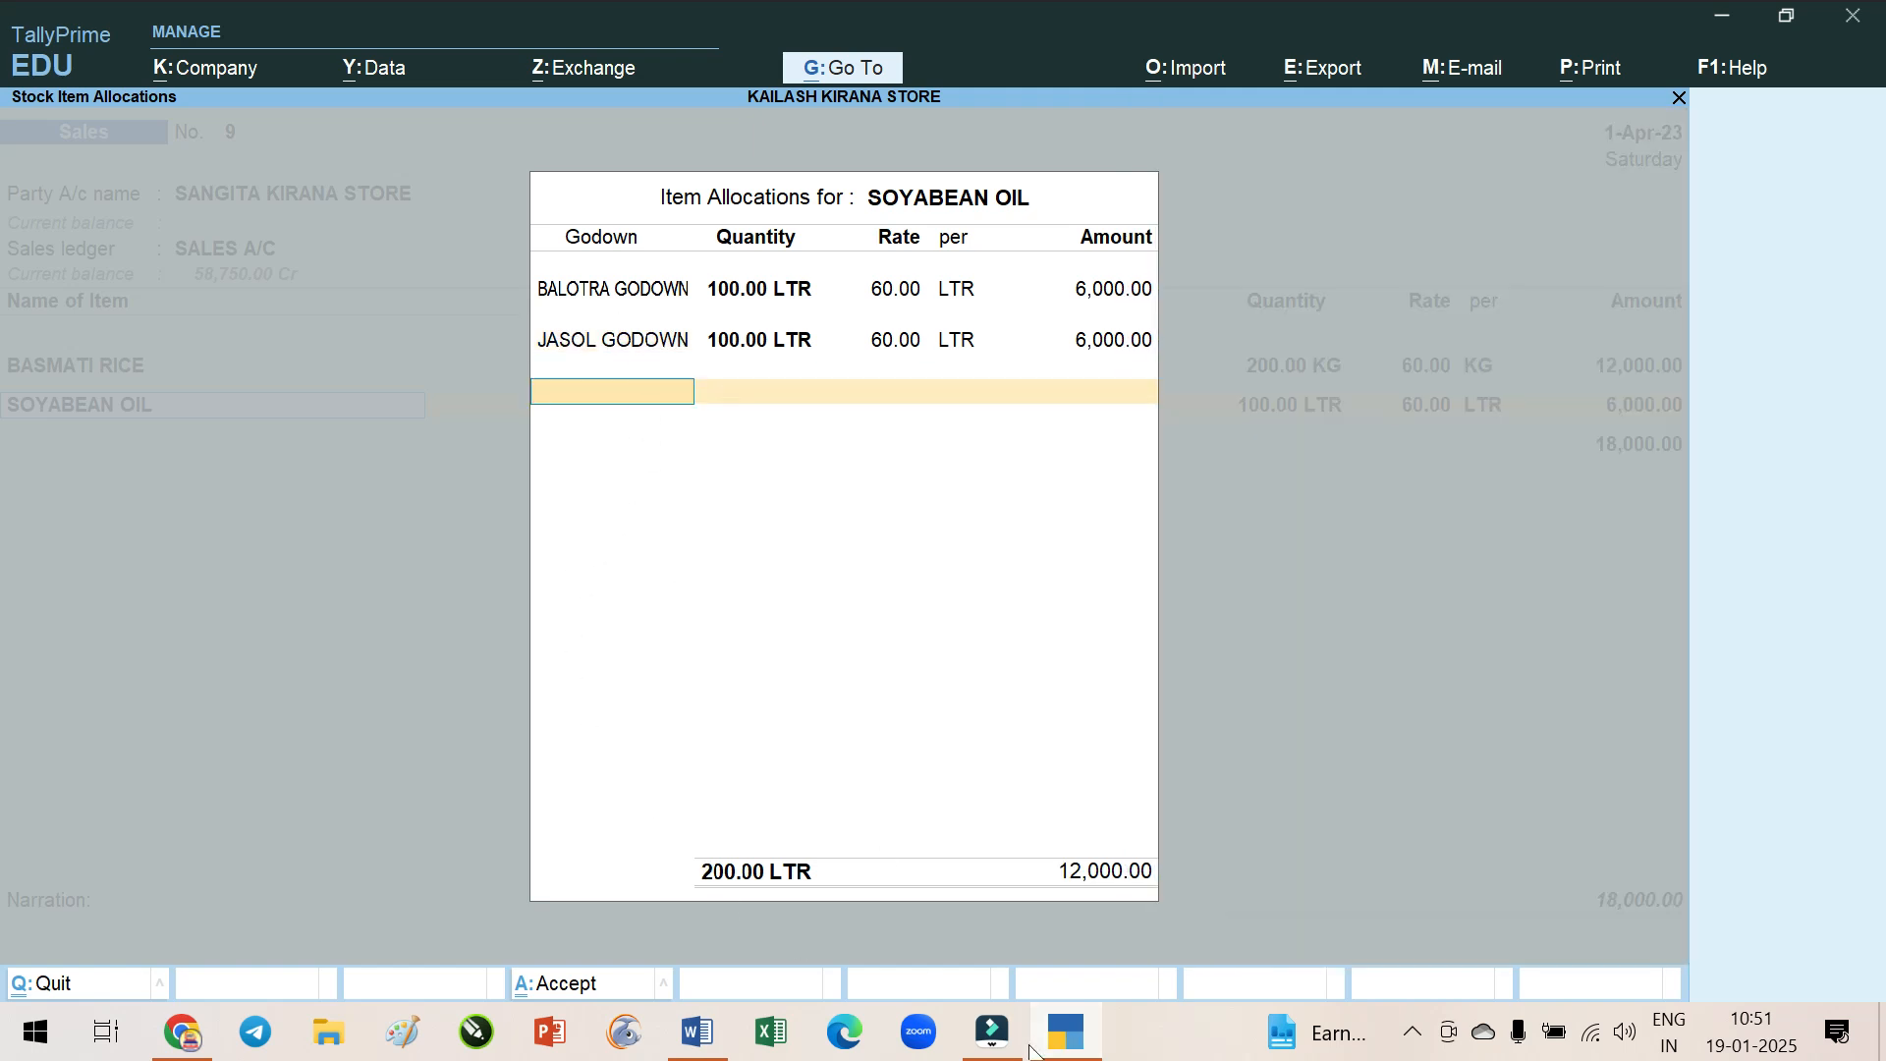
pyautogui.click(1091, 1047)
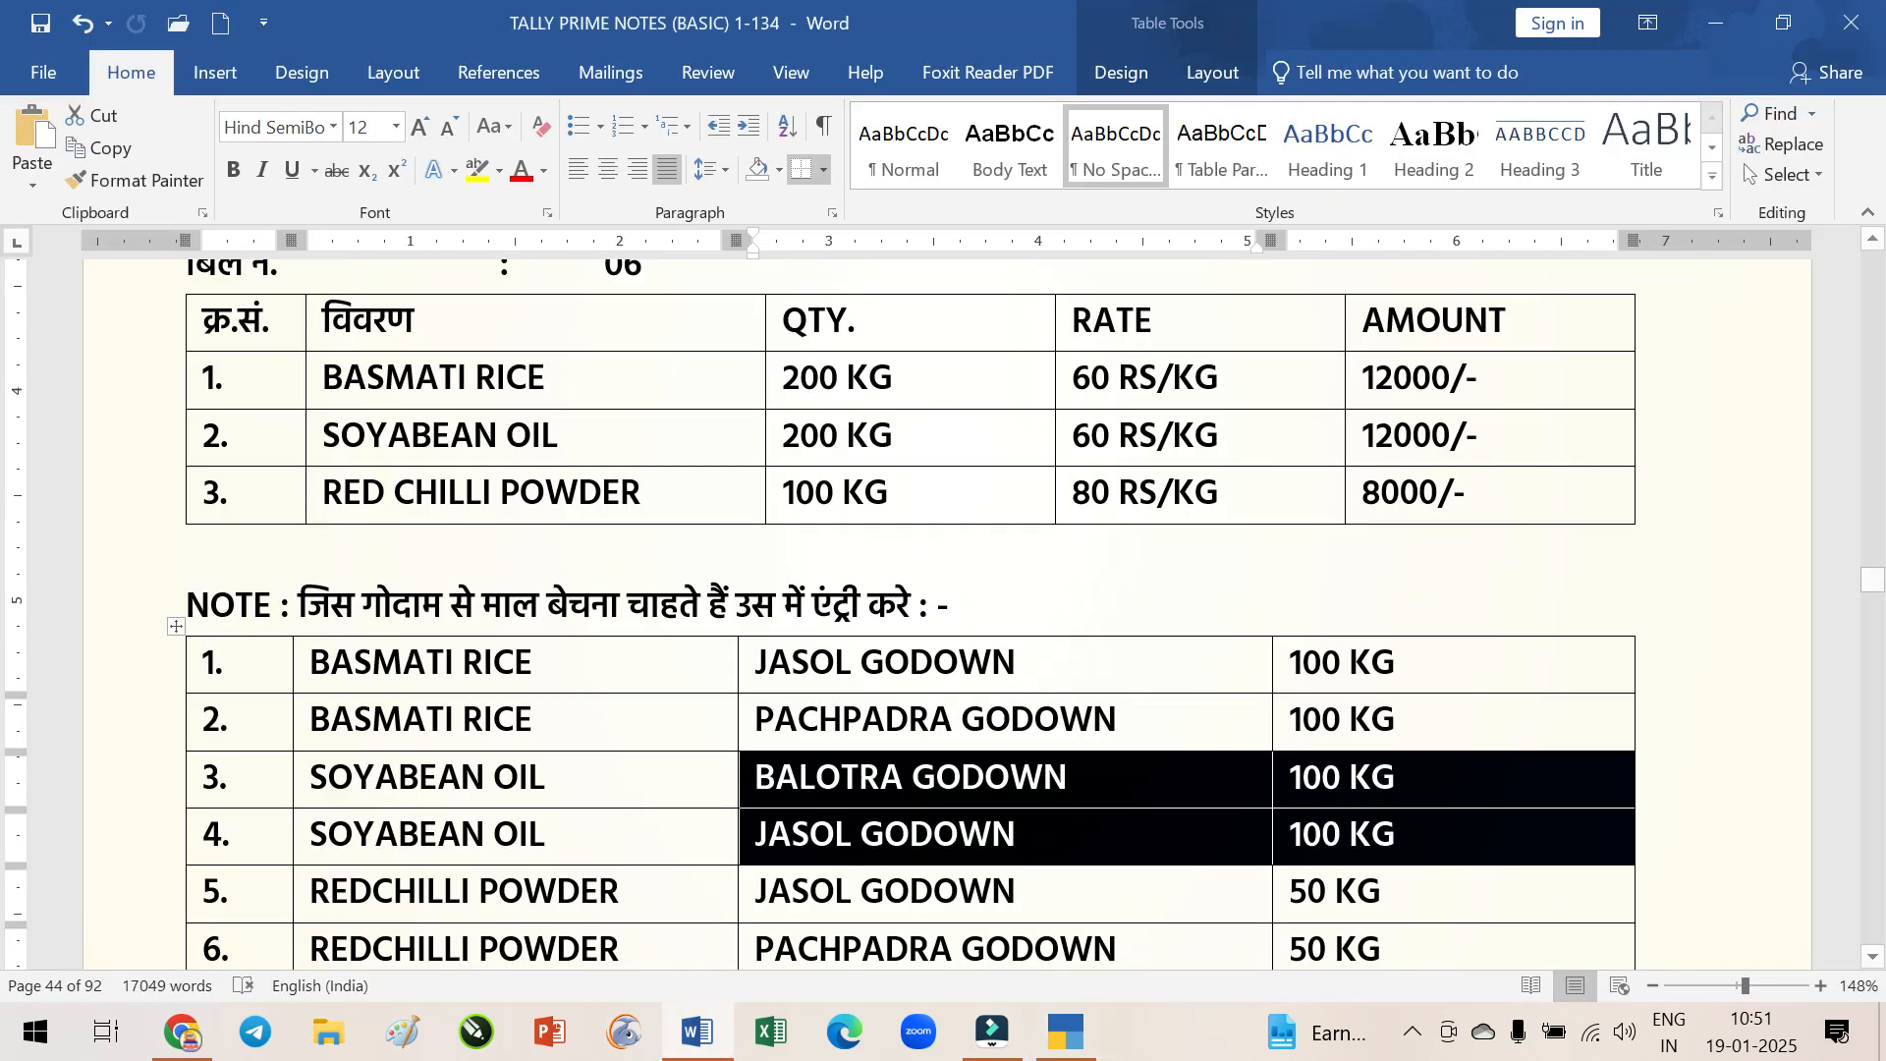
pyautogui.click(1071, 1049)
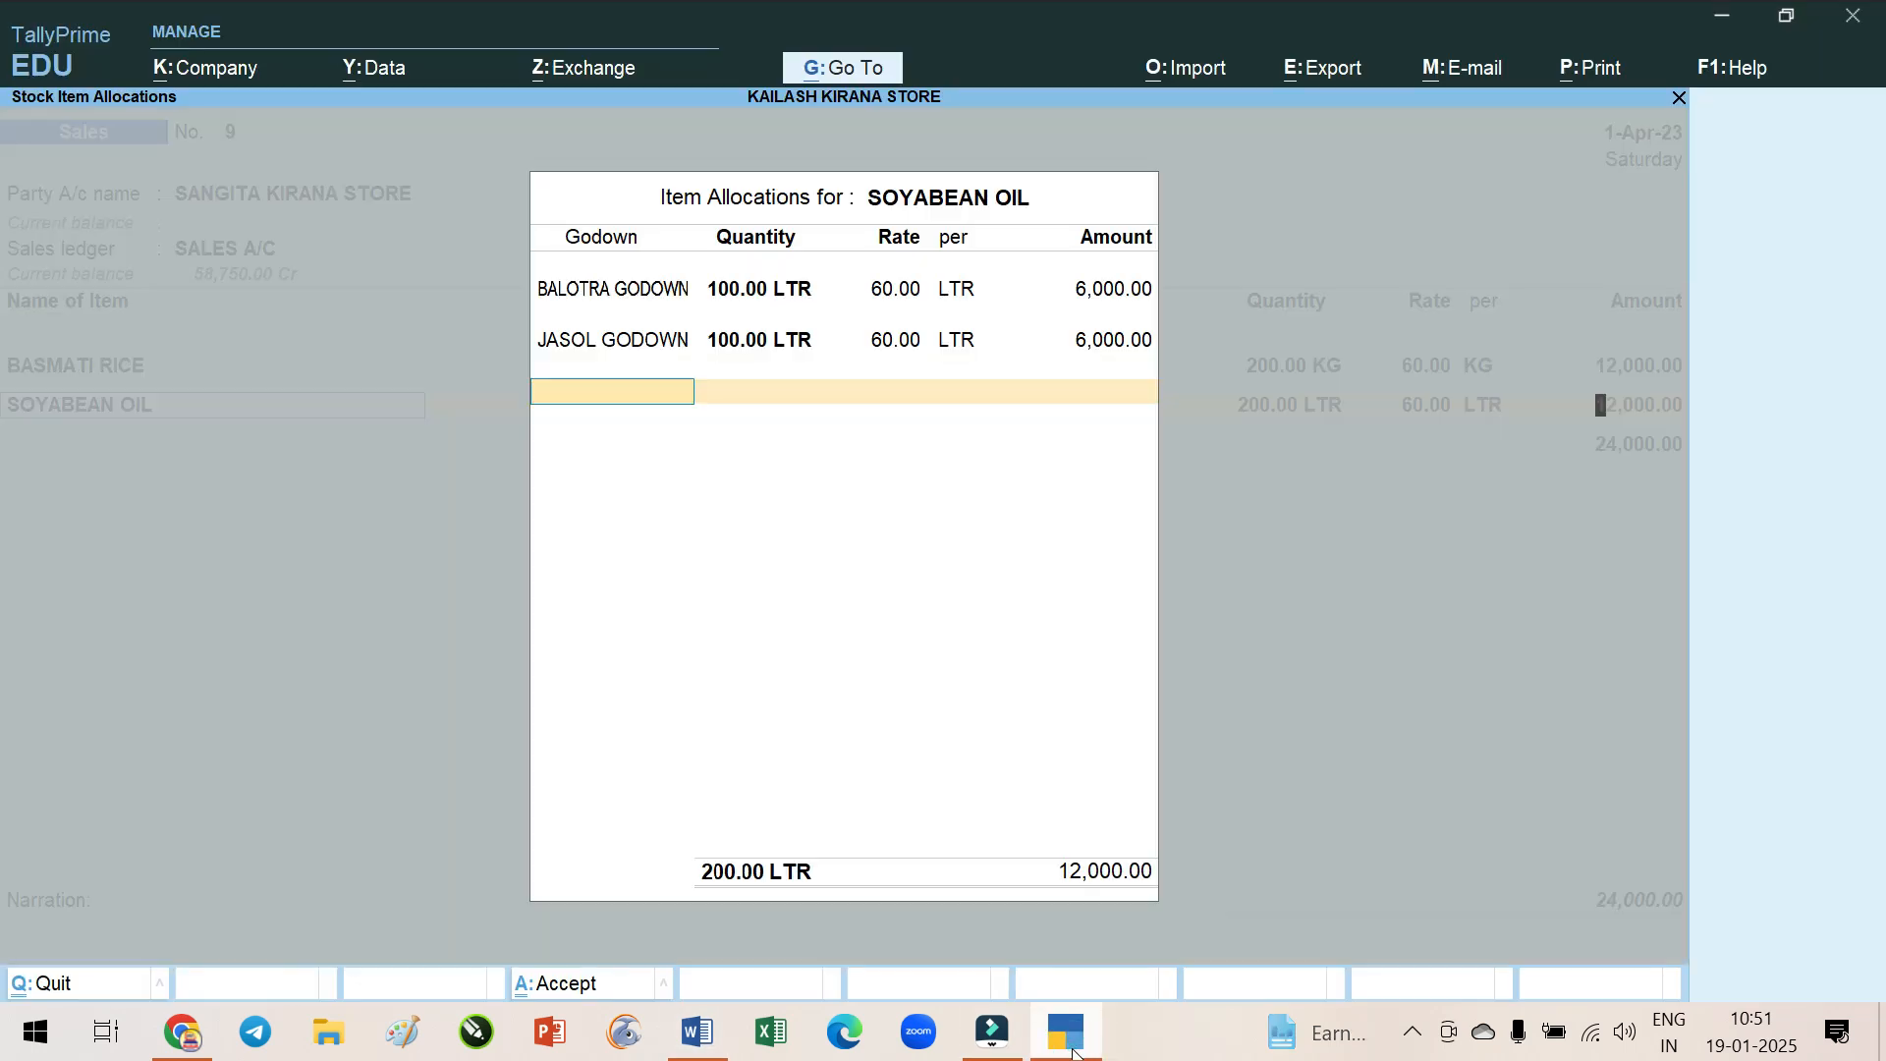
pyautogui.press('Return')
pyautogui.press('Return')
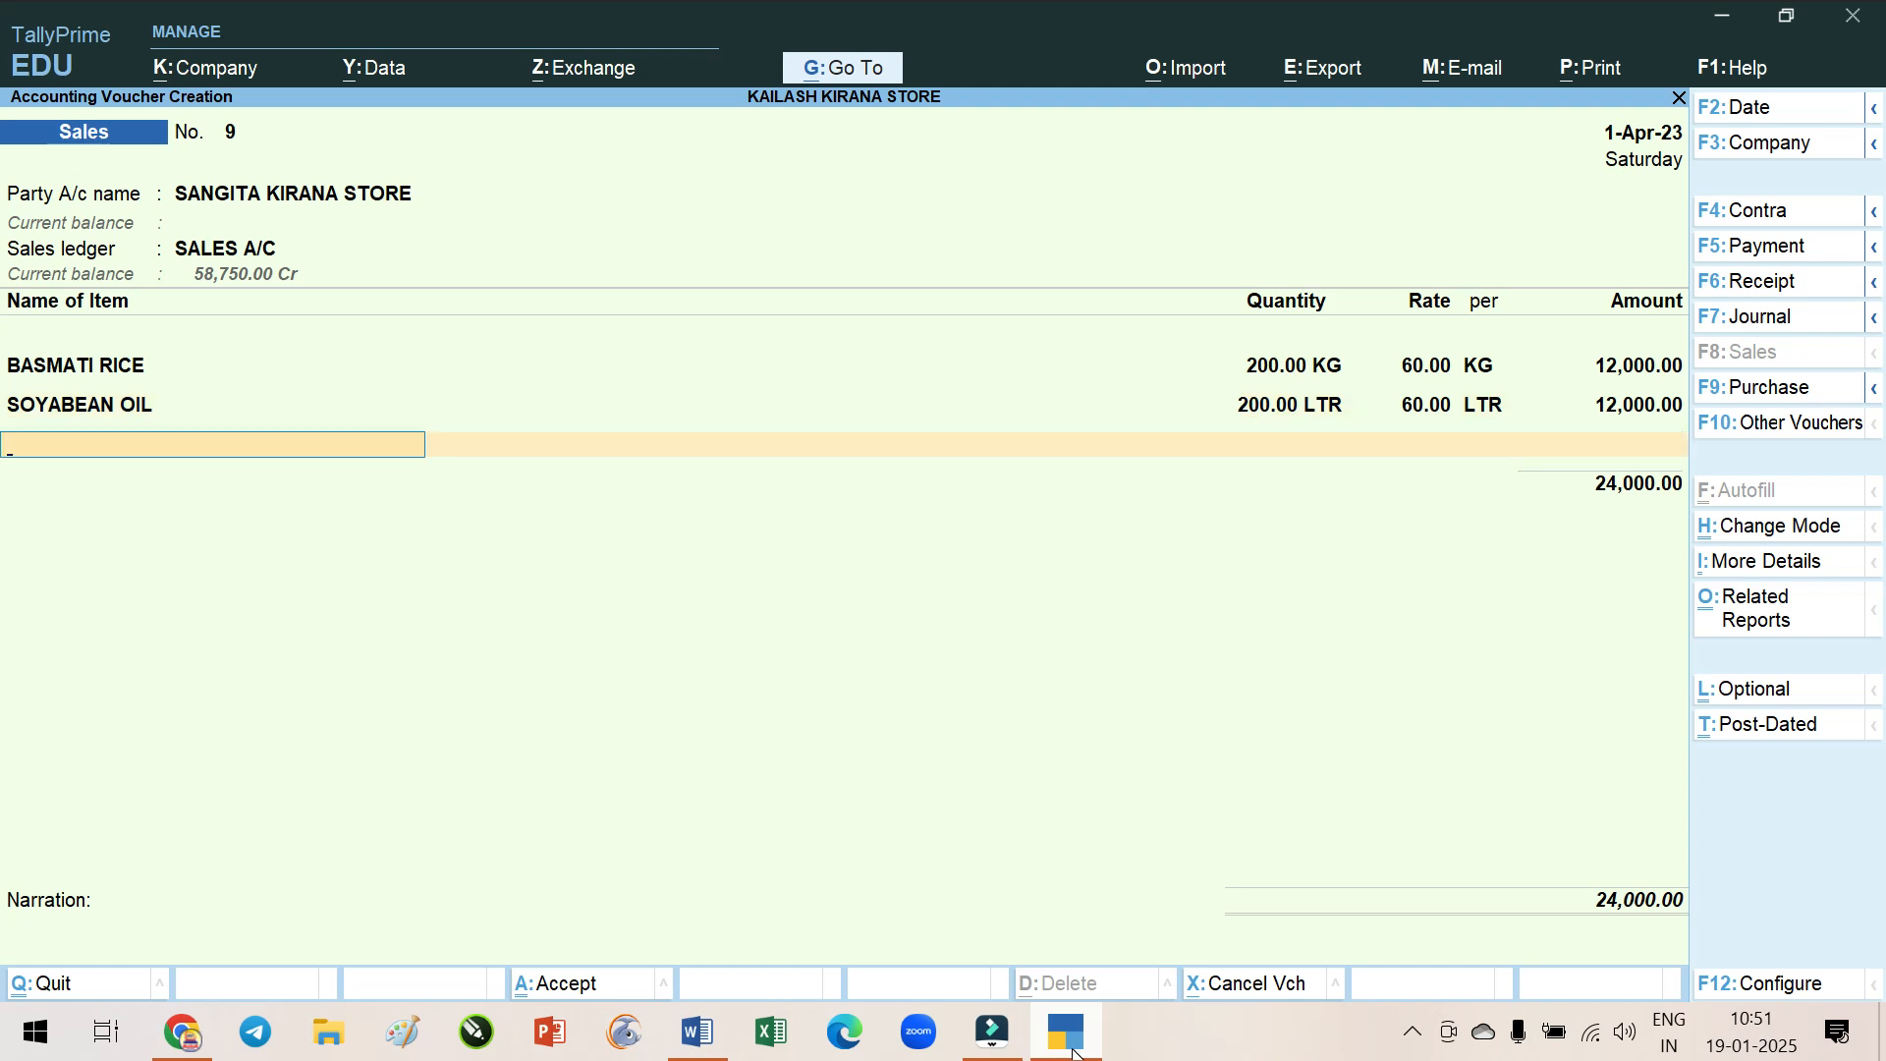
# Switch to the Word notes and check the RED CHILLI POWDER quantity, rate and godown split
pyautogui.click(1070, 1049)
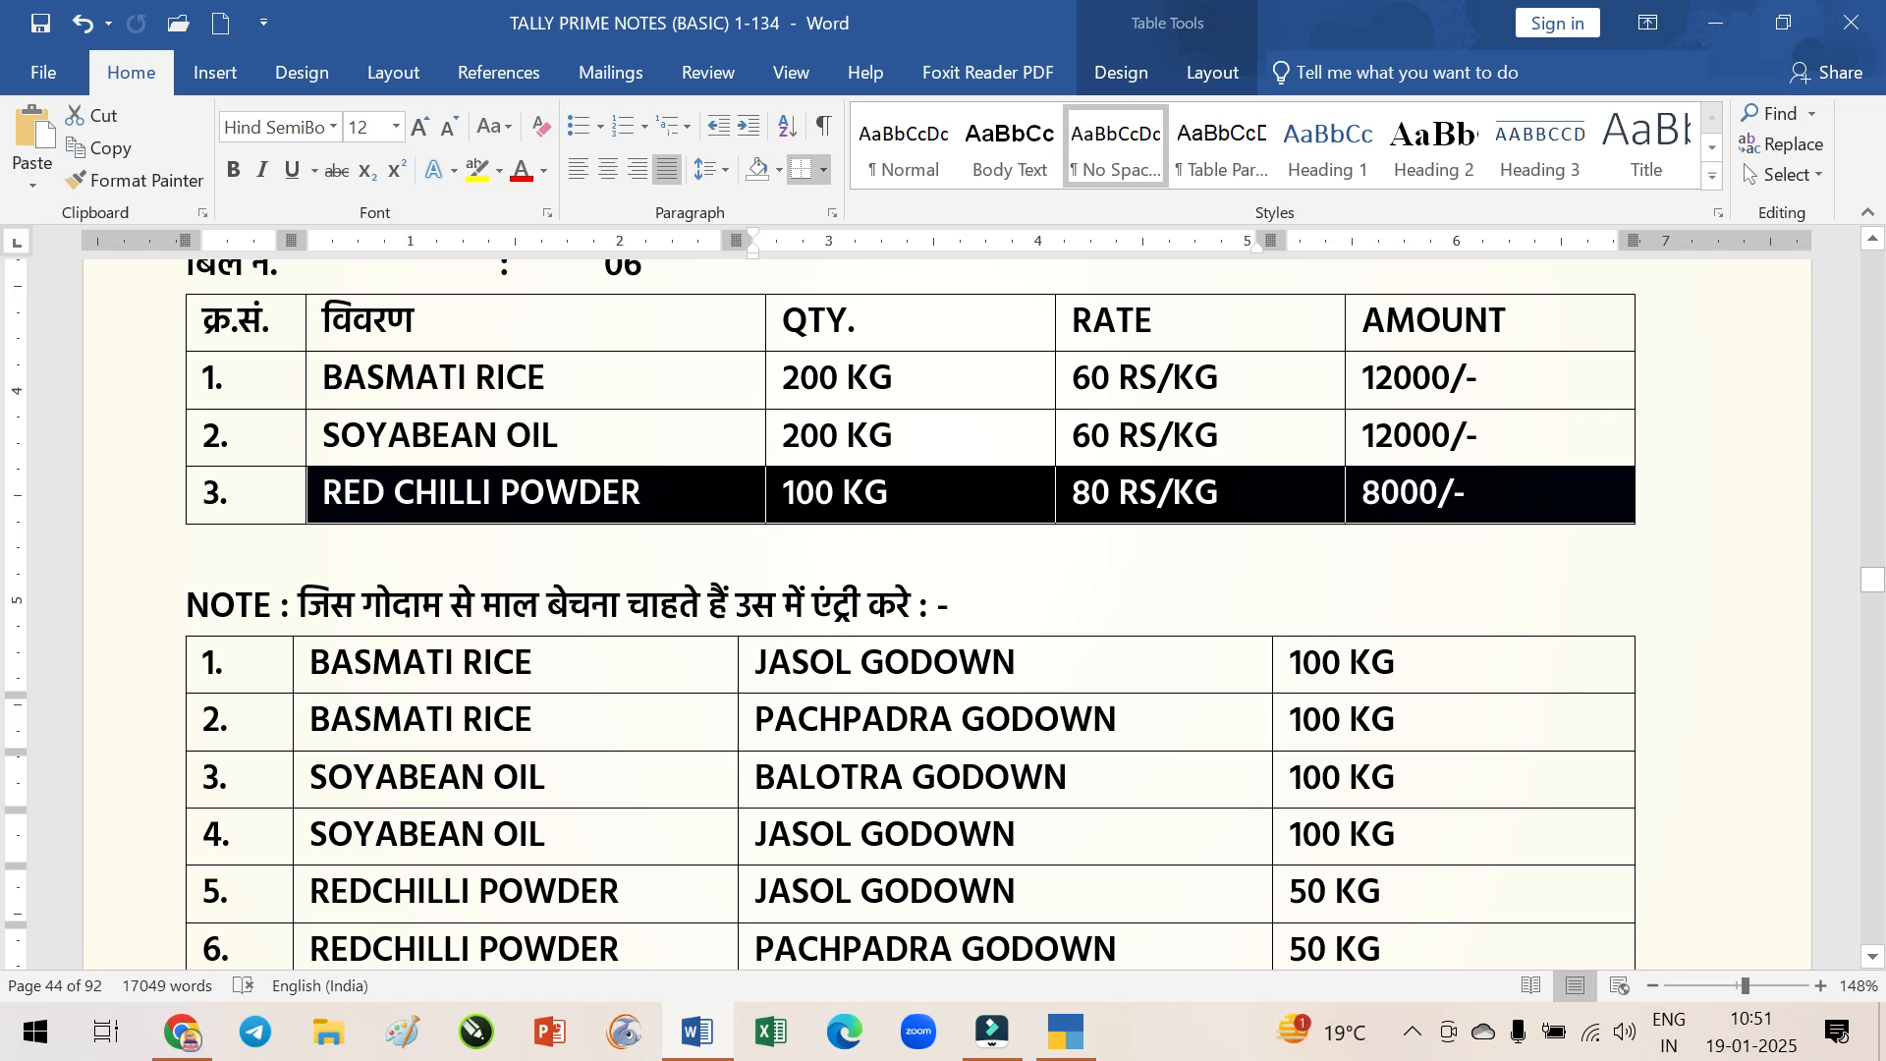
pyautogui.scroll(-1, 786, 776)
pyautogui.moveTo(778, 788); pyautogui.dragTo(1454, 847)
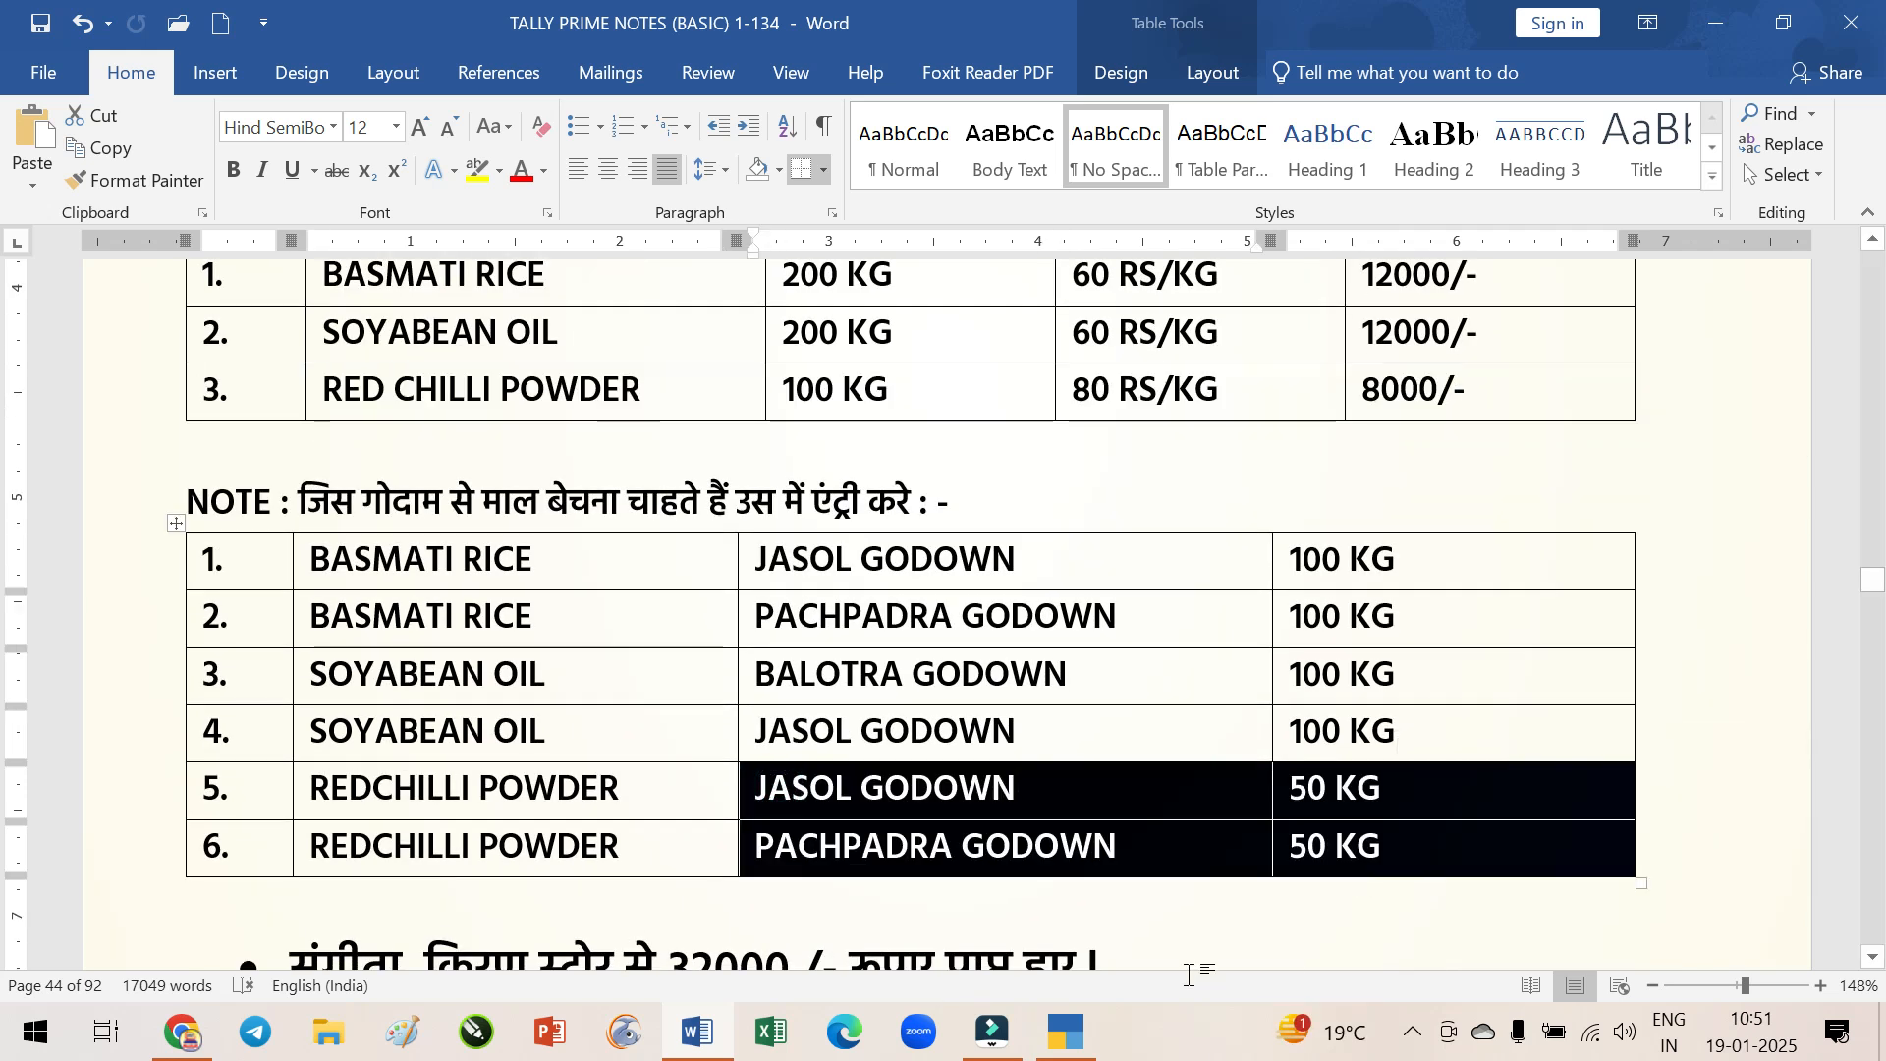
# Return to TallyPrime, add RED CHILI POWDER to the sales voucher and allocate 50 KG from JASOL GODOWN at a rate of 70
pyautogui.click(1049, 1041)
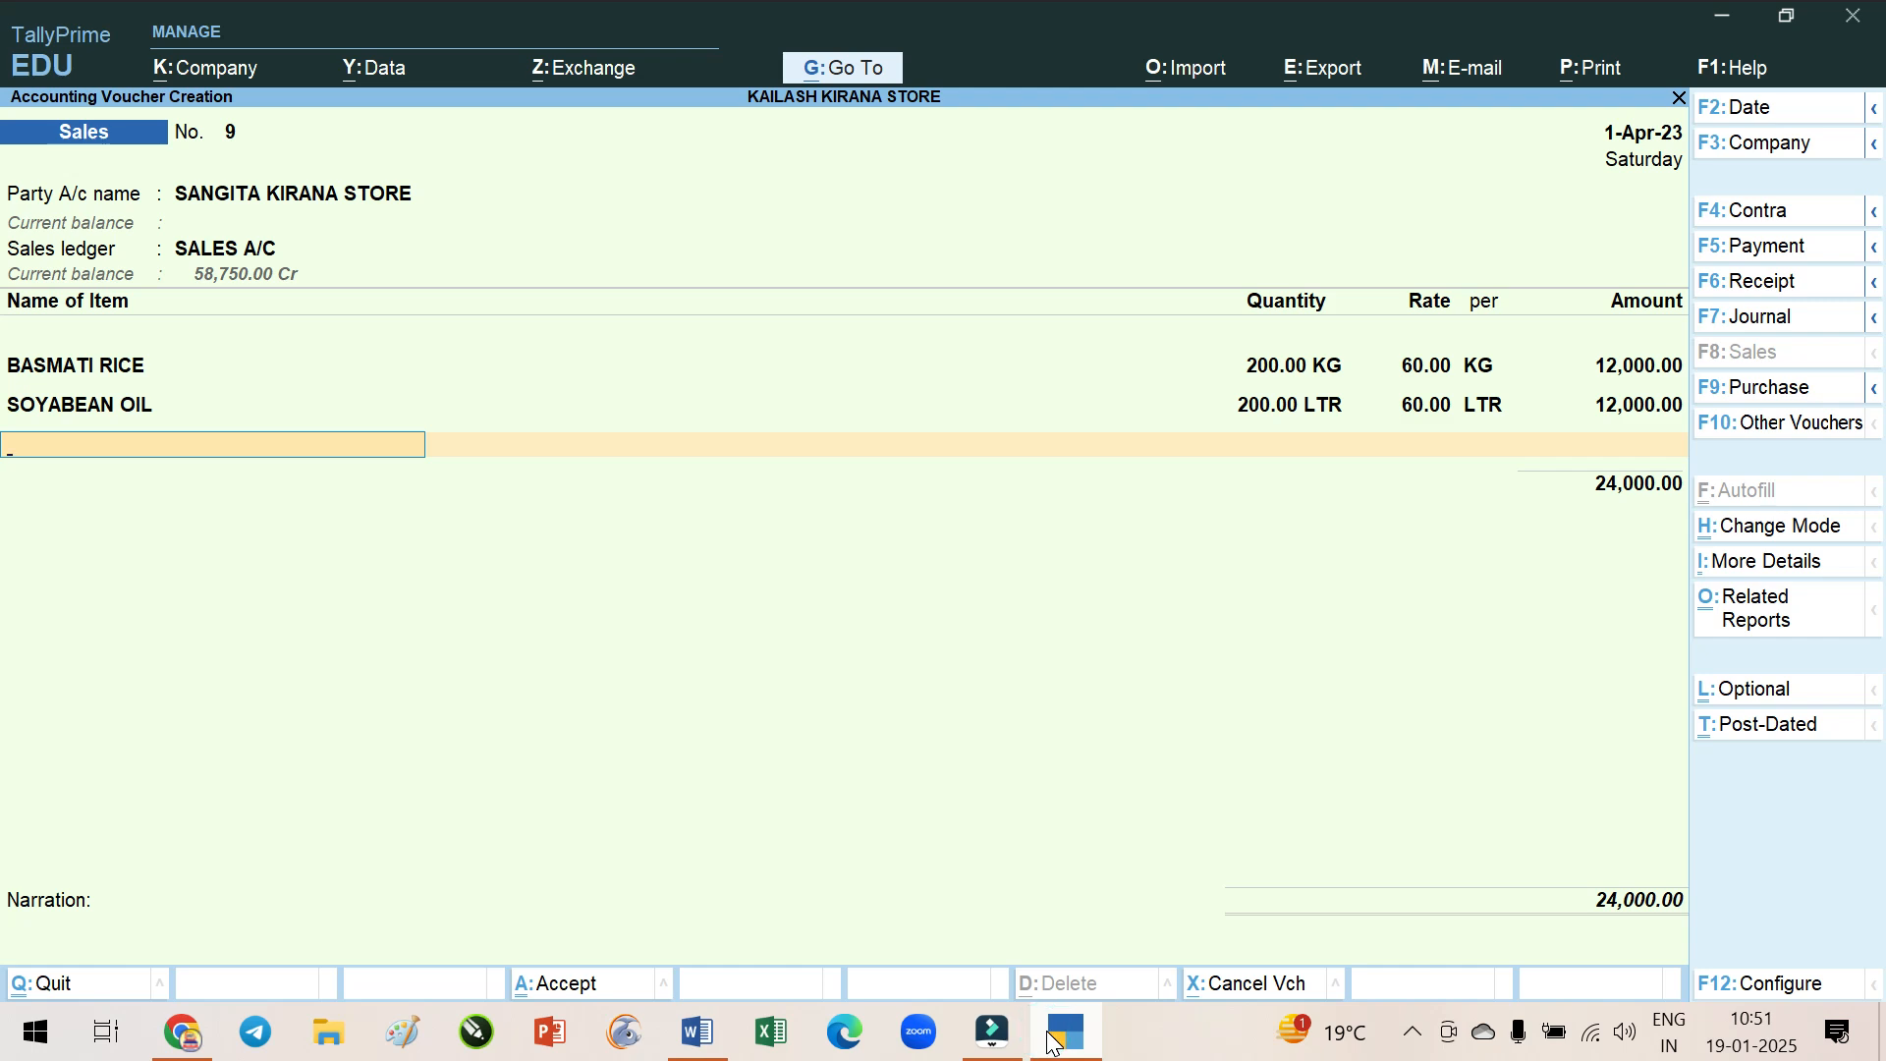
pyautogui.write('RE')
pyautogui.press('Return')
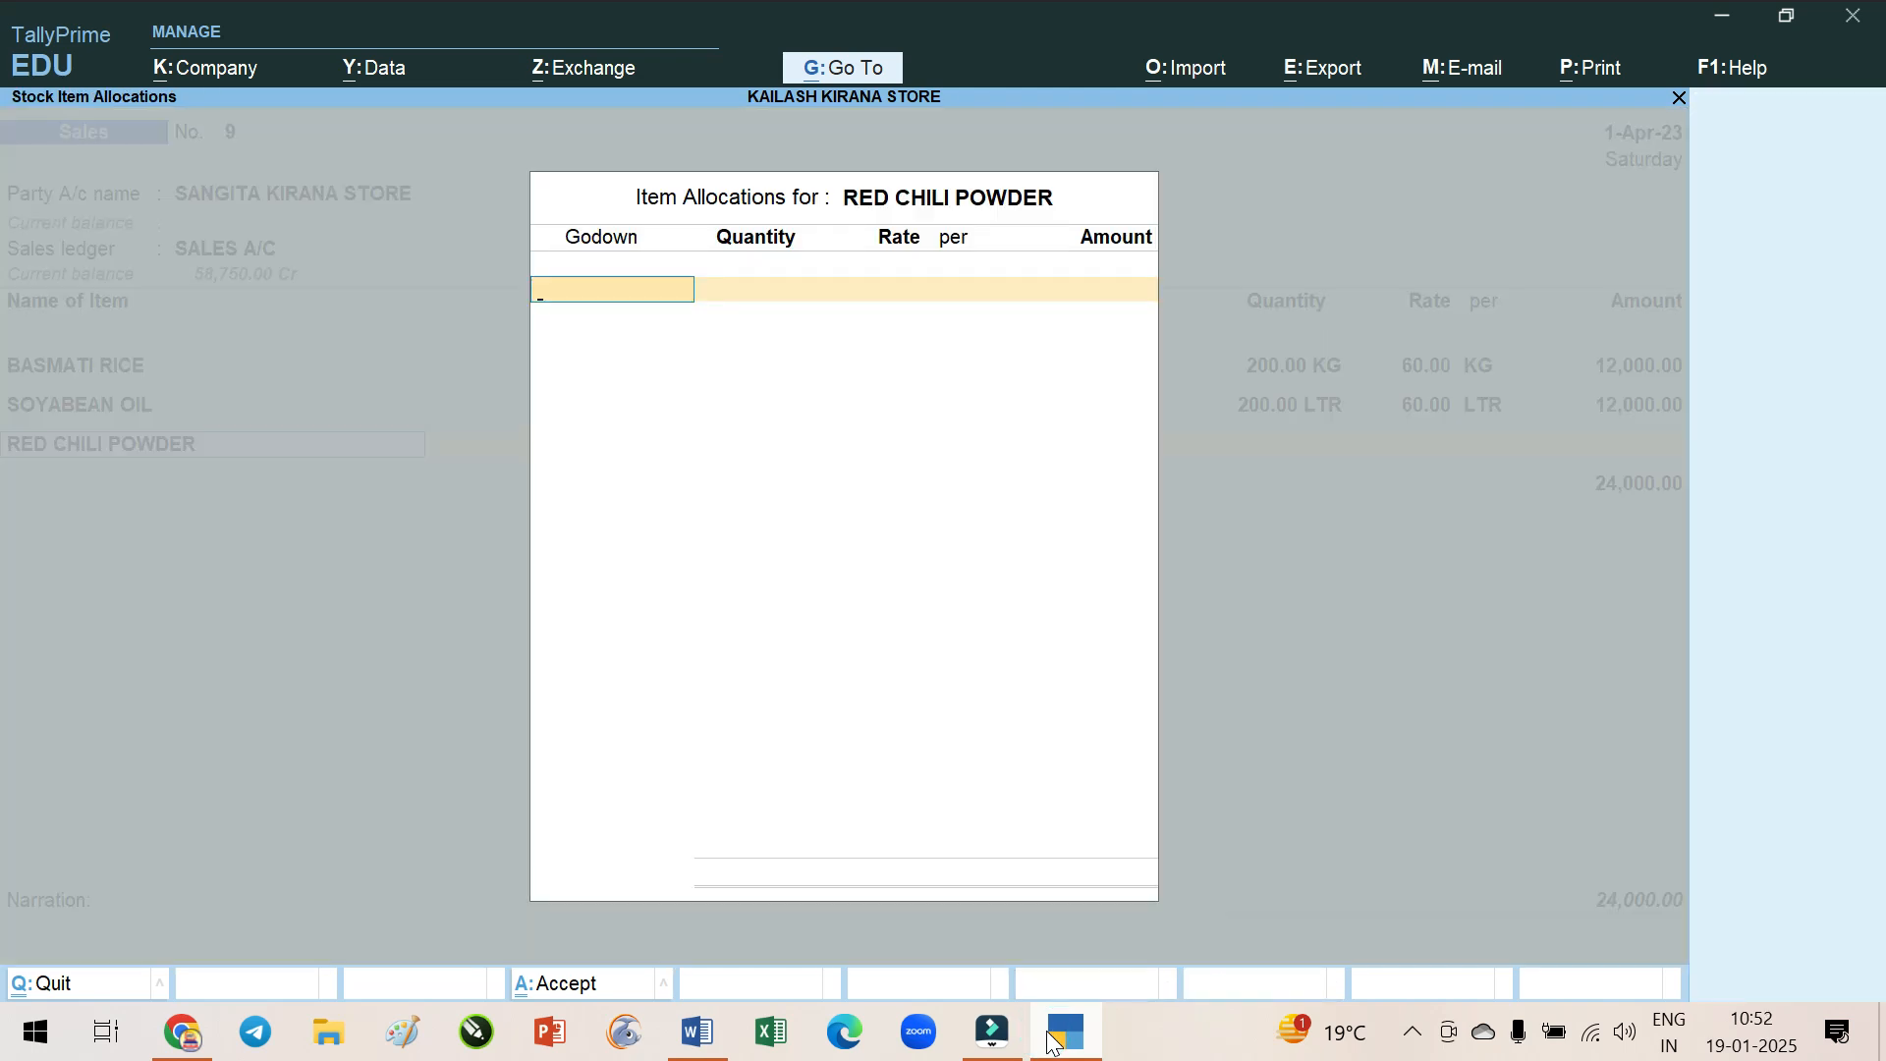
pyautogui.write('J')
pyautogui.press('Return')
pyautogui.write('50')
pyautogui.press('Return')
pyautogui.write('70')
pyautogui.press('Return')
pyautogui.press('Return')
pyautogui.press('Return')
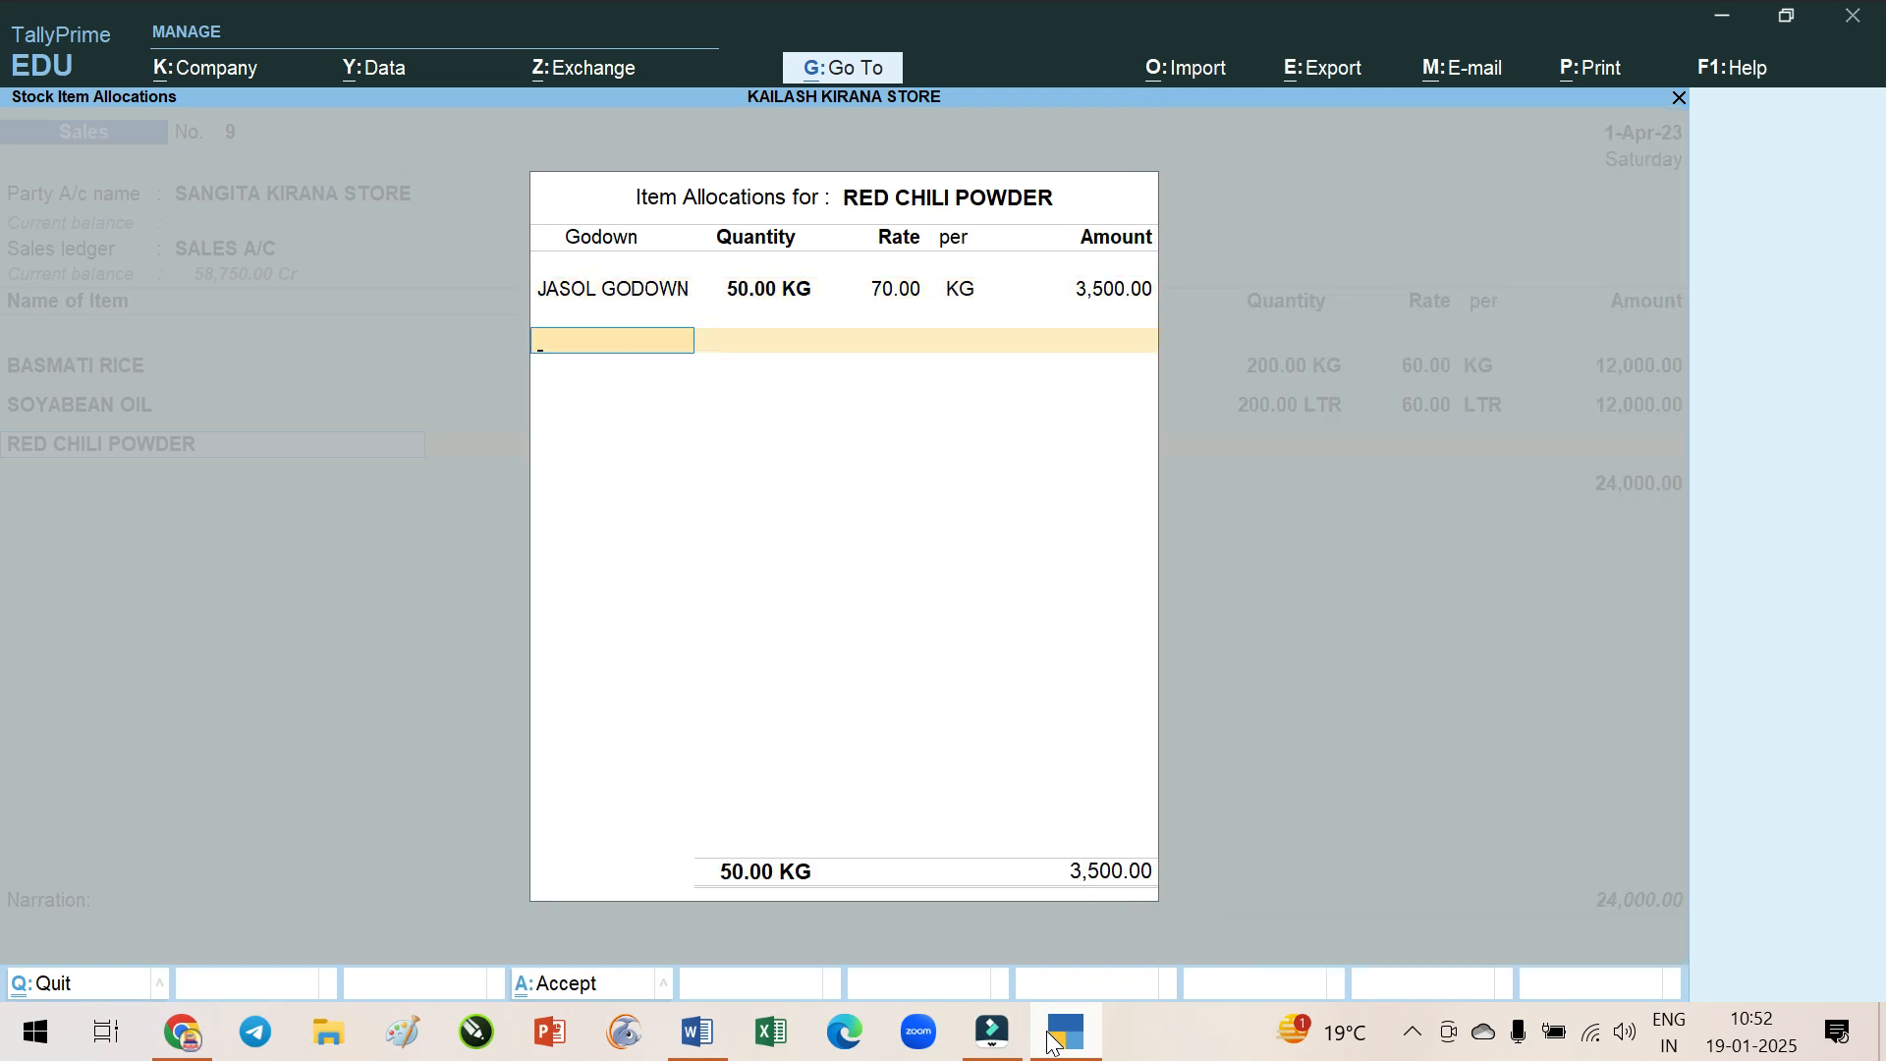
# Allocate another 50 KG of RED CHILI POWDER from PACHPADRA GODOWN at 70, recheck the Word notes and finish the item's allocations
pyautogui.write('pa')
pyautogui.press('Return')
pyautogui.write('50')
pyautogui.press('Return')
pyautogui.press('Return')
pyautogui.press('Return')
pyautogui.press('Return')
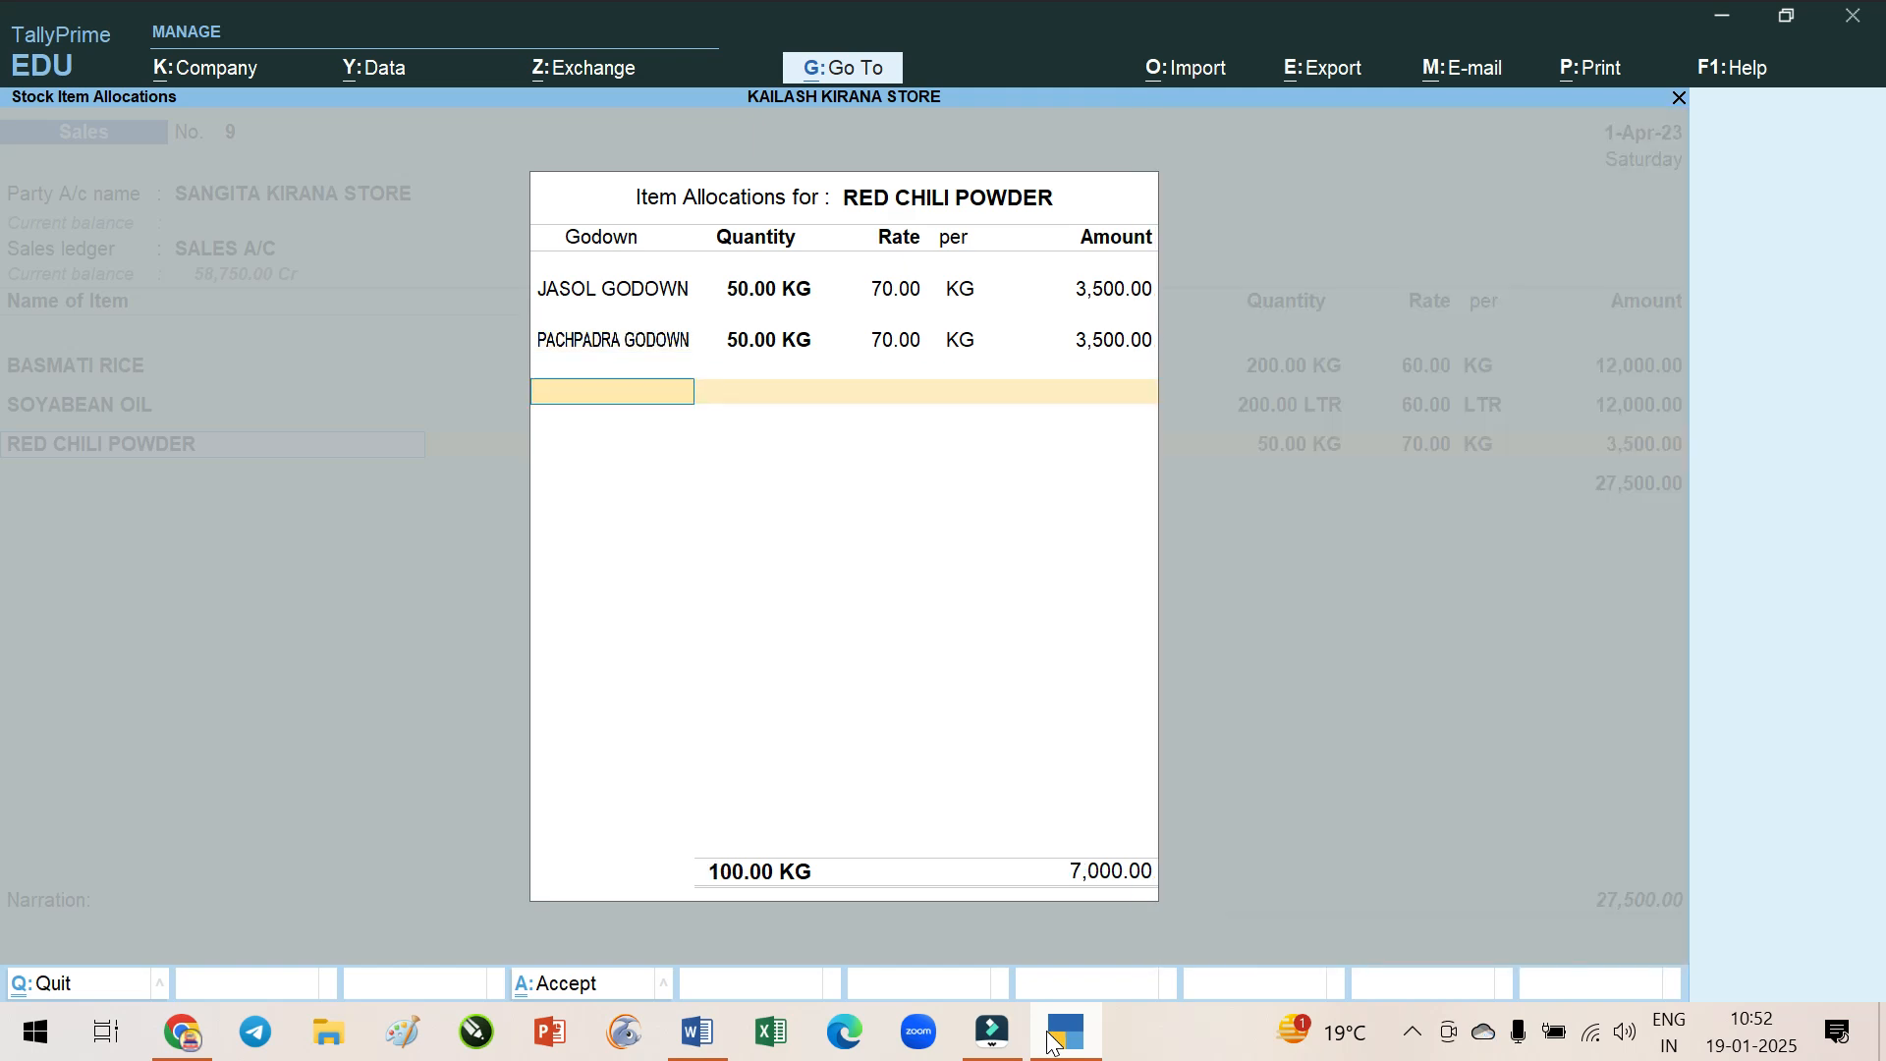
pyautogui.hotkey('alt', 'Tab')
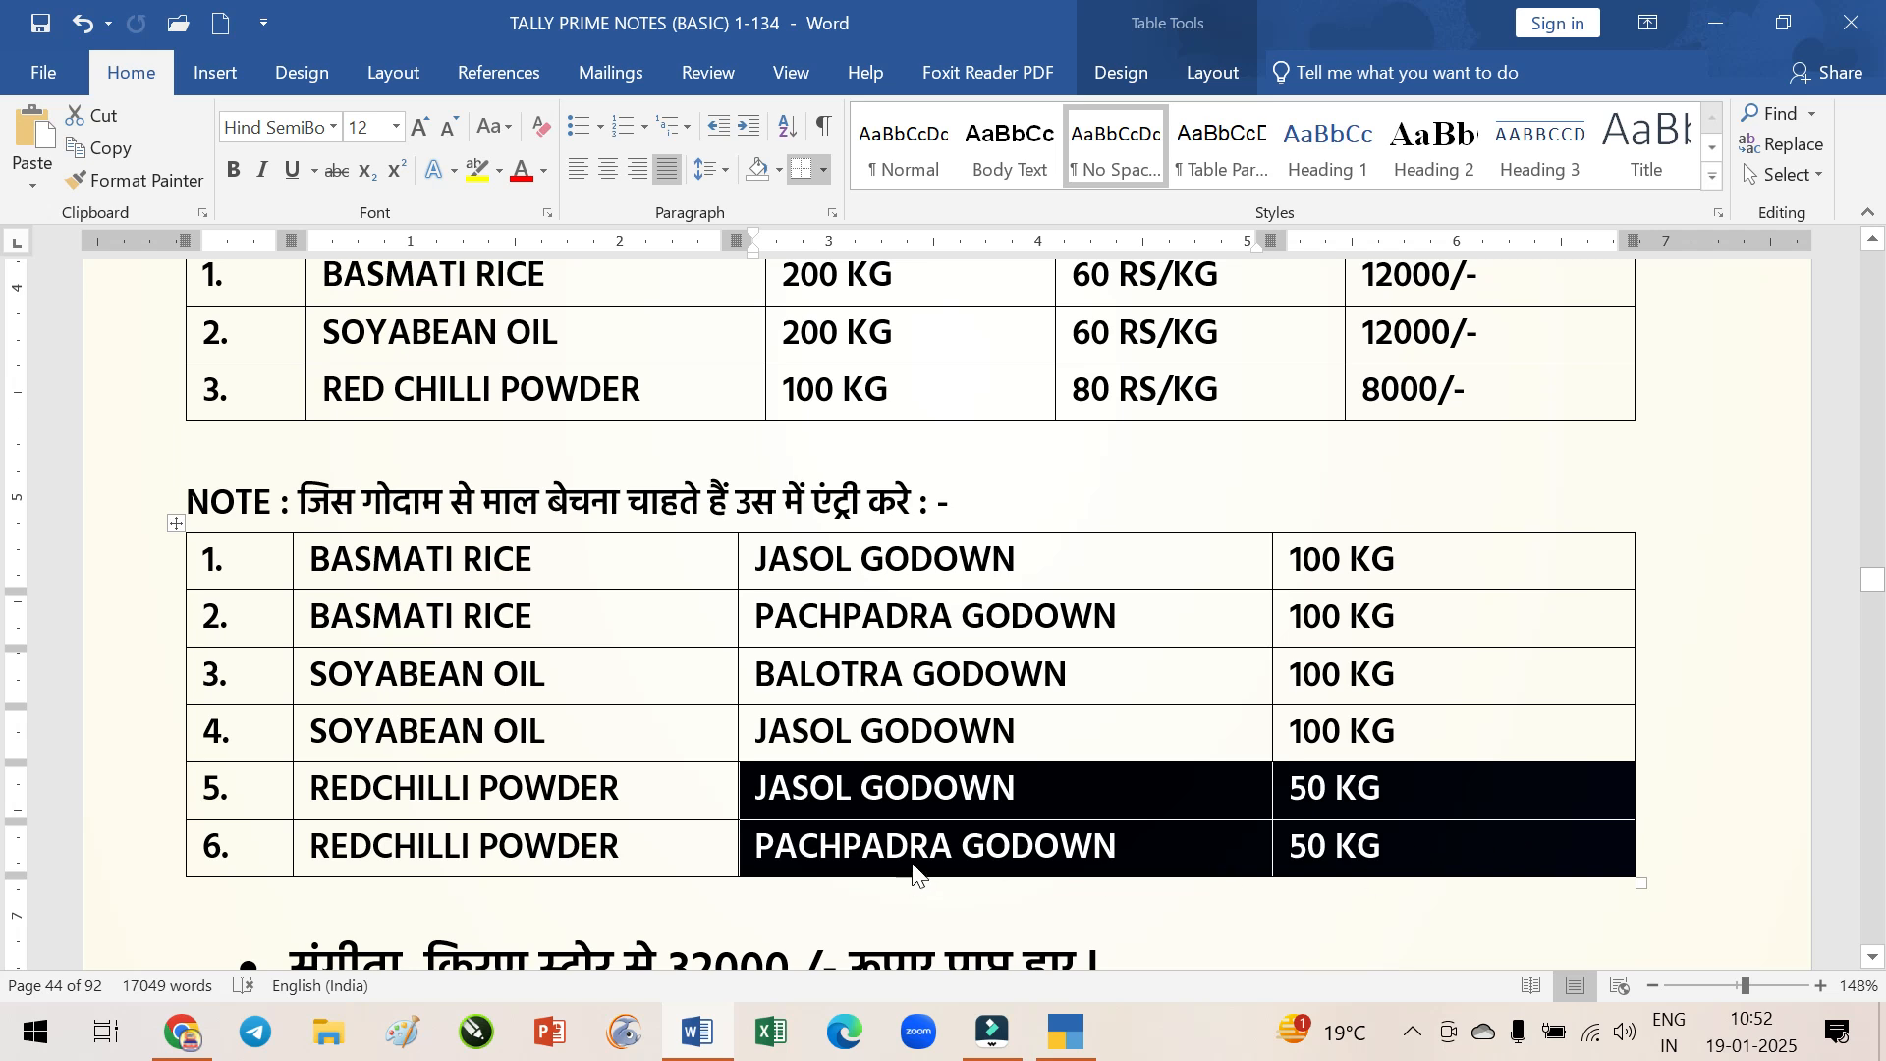
pyautogui.click(1080, 1044)
pyautogui.press('Return')
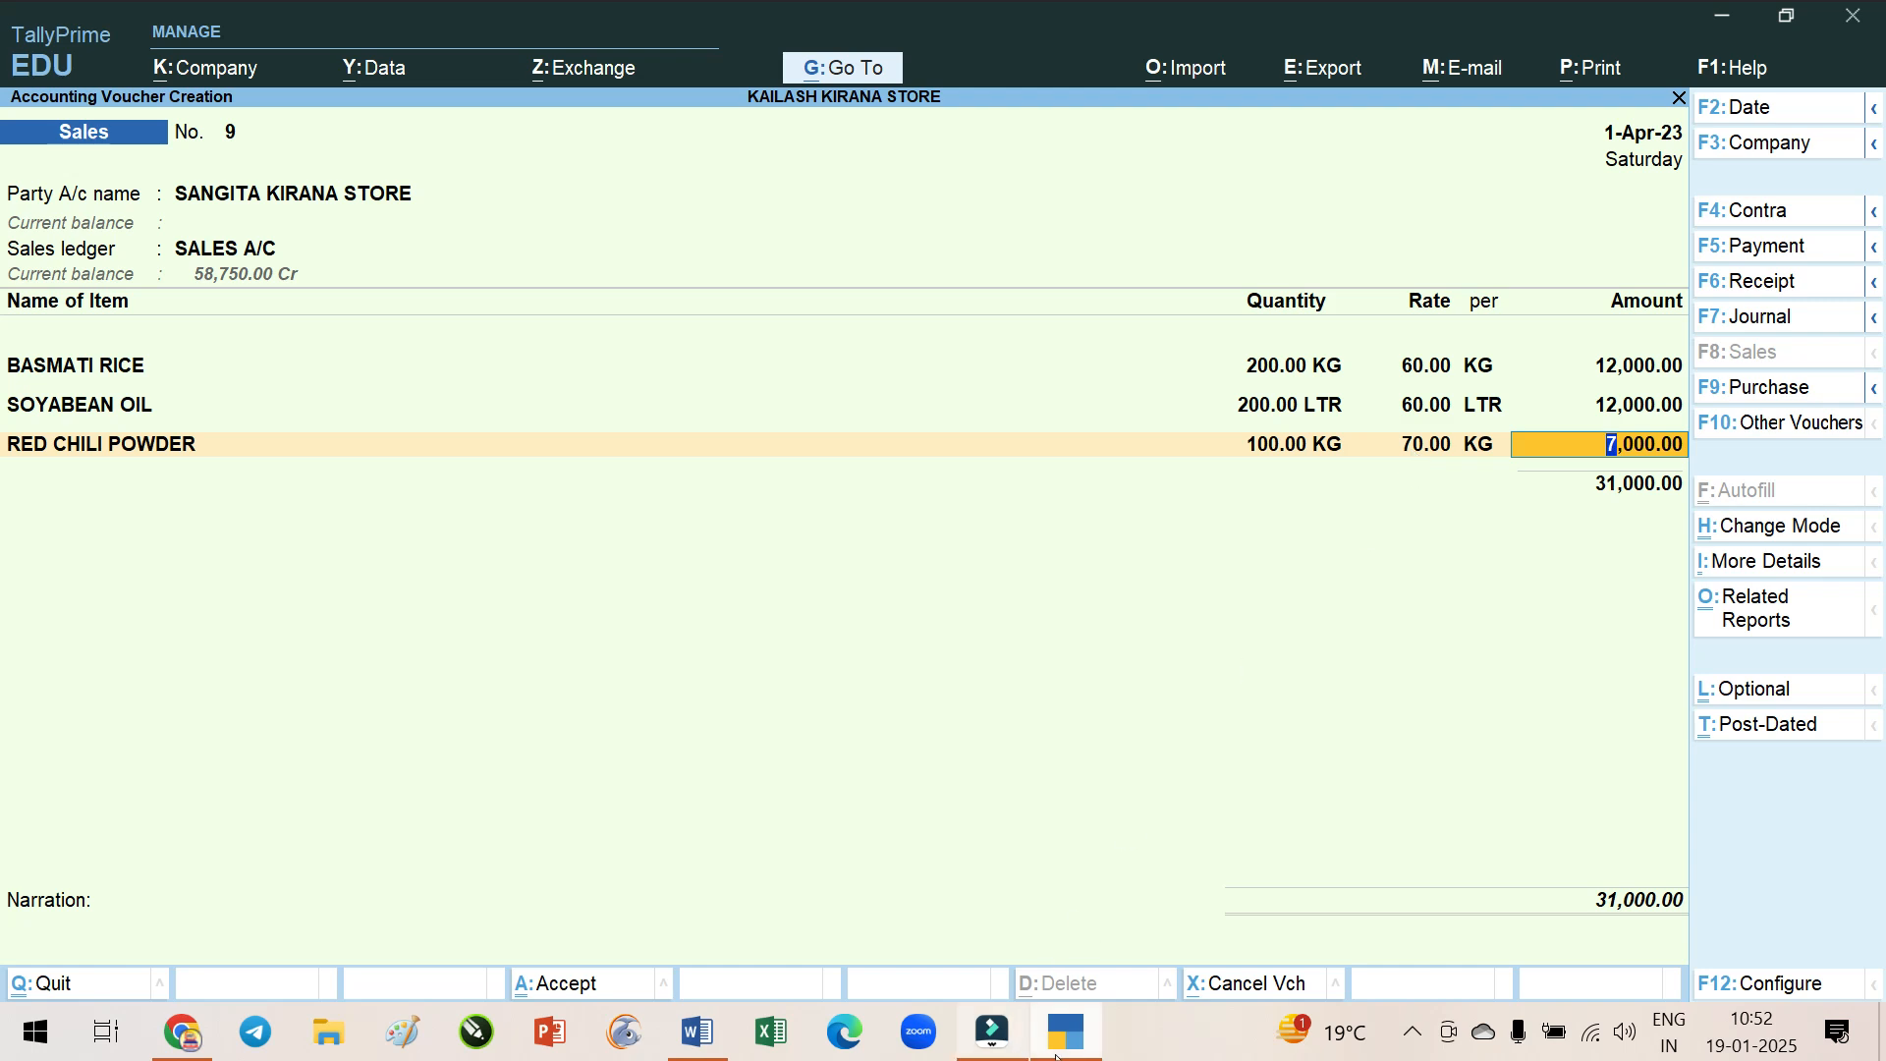
# Check the RED CHILLI POWDER rate in the Word notes and return to TallyPrime
pyautogui.click(1011, 1026)
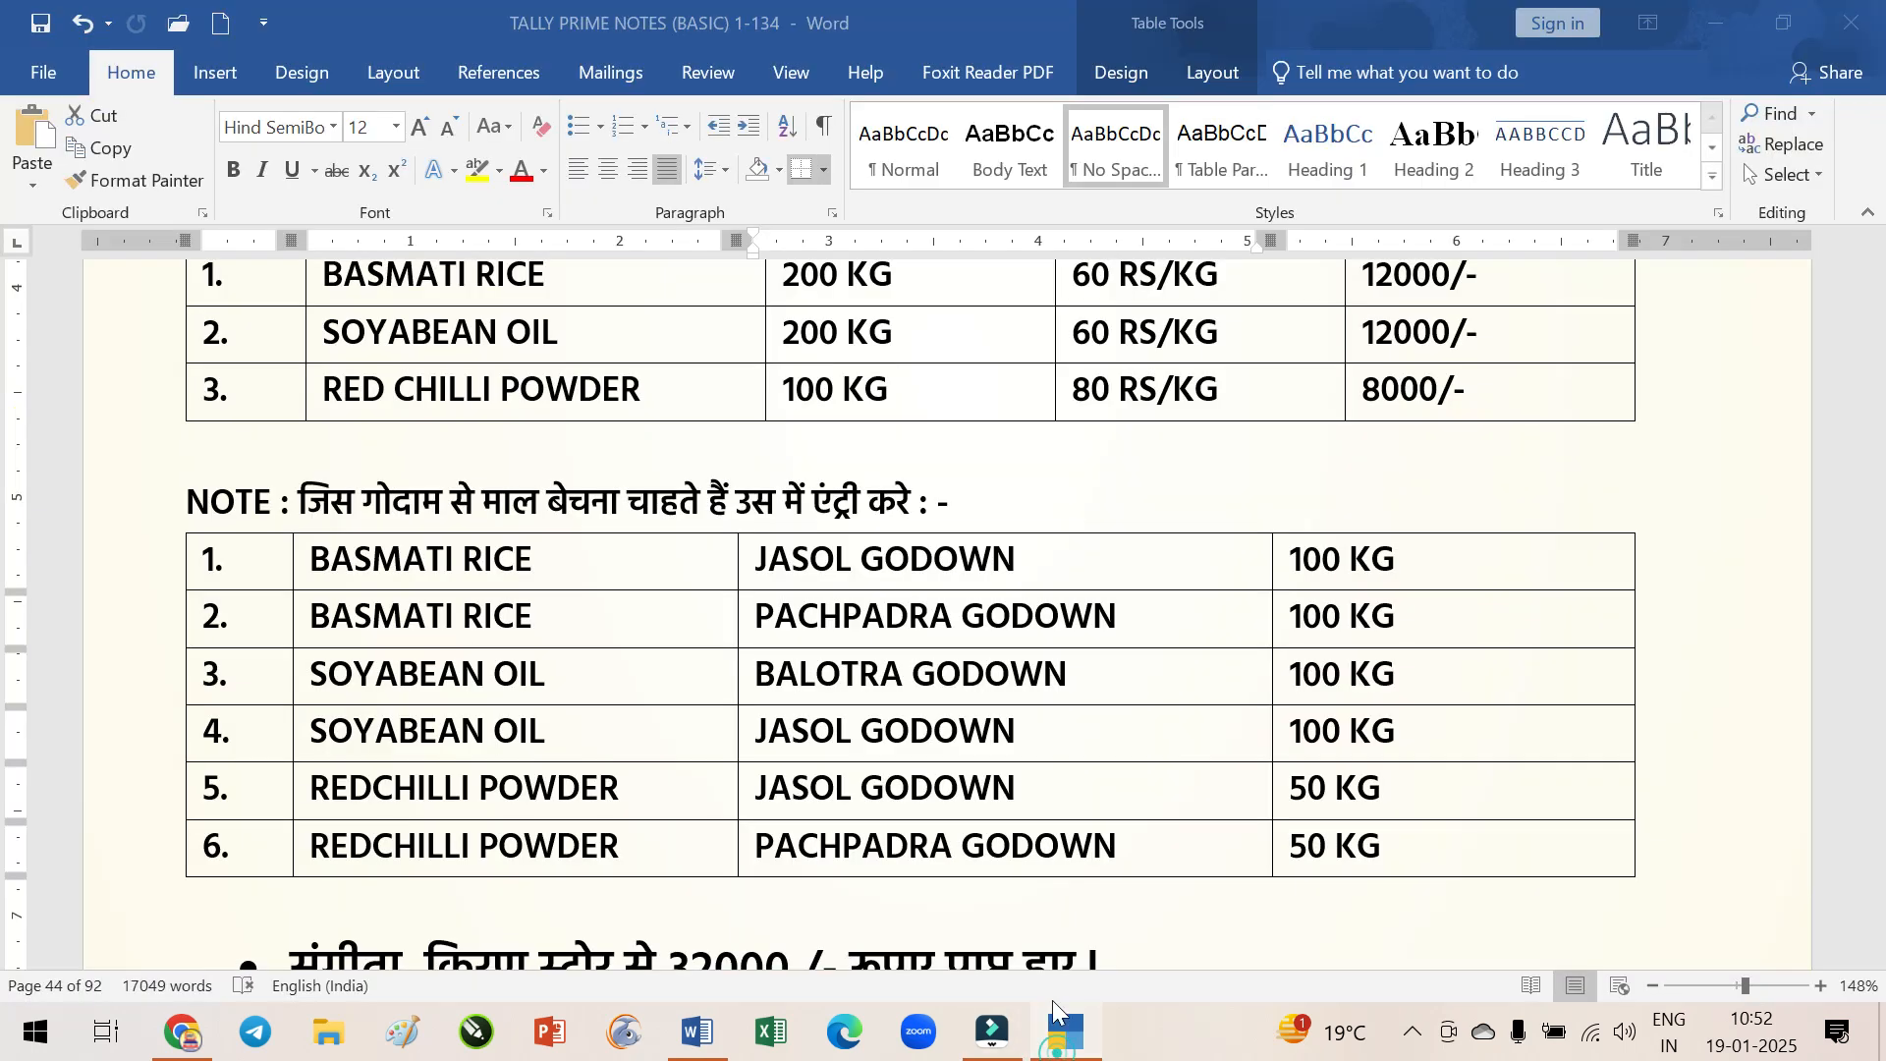
pyautogui.click(1066, 393)
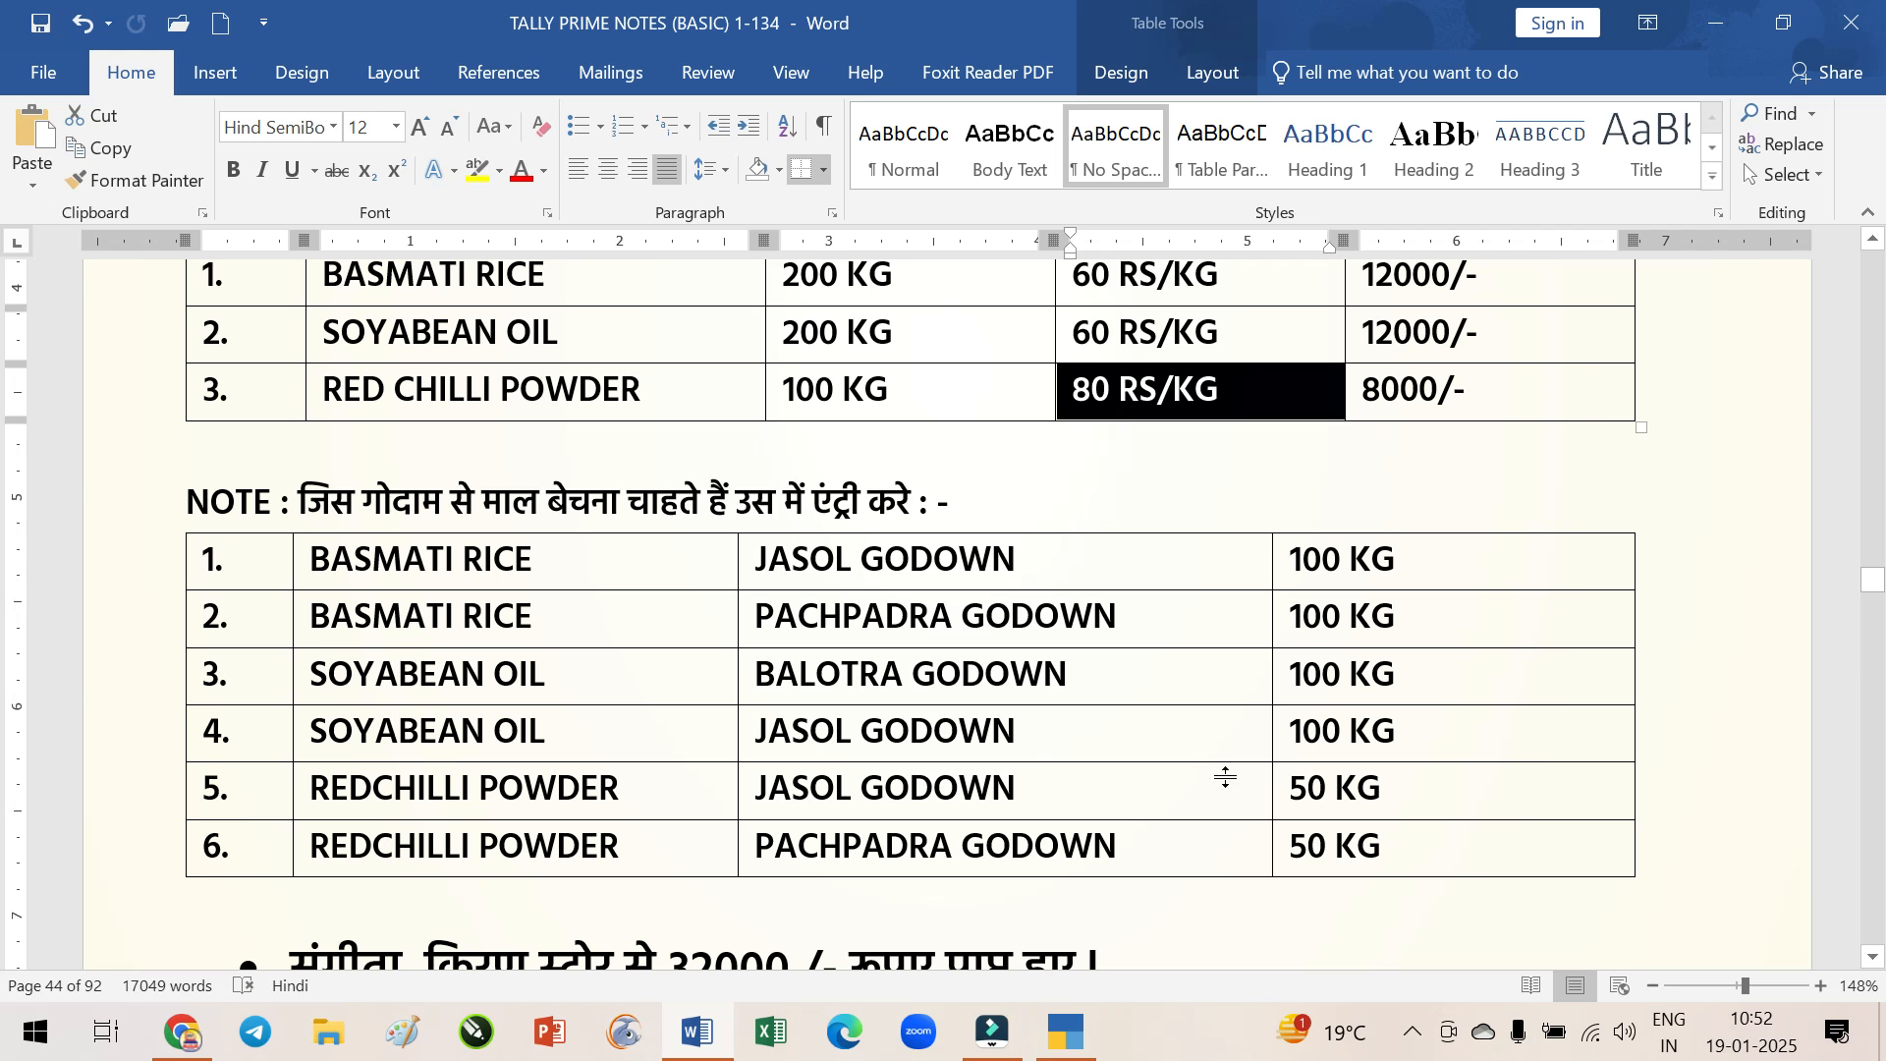
pyautogui.click(1066, 1032)
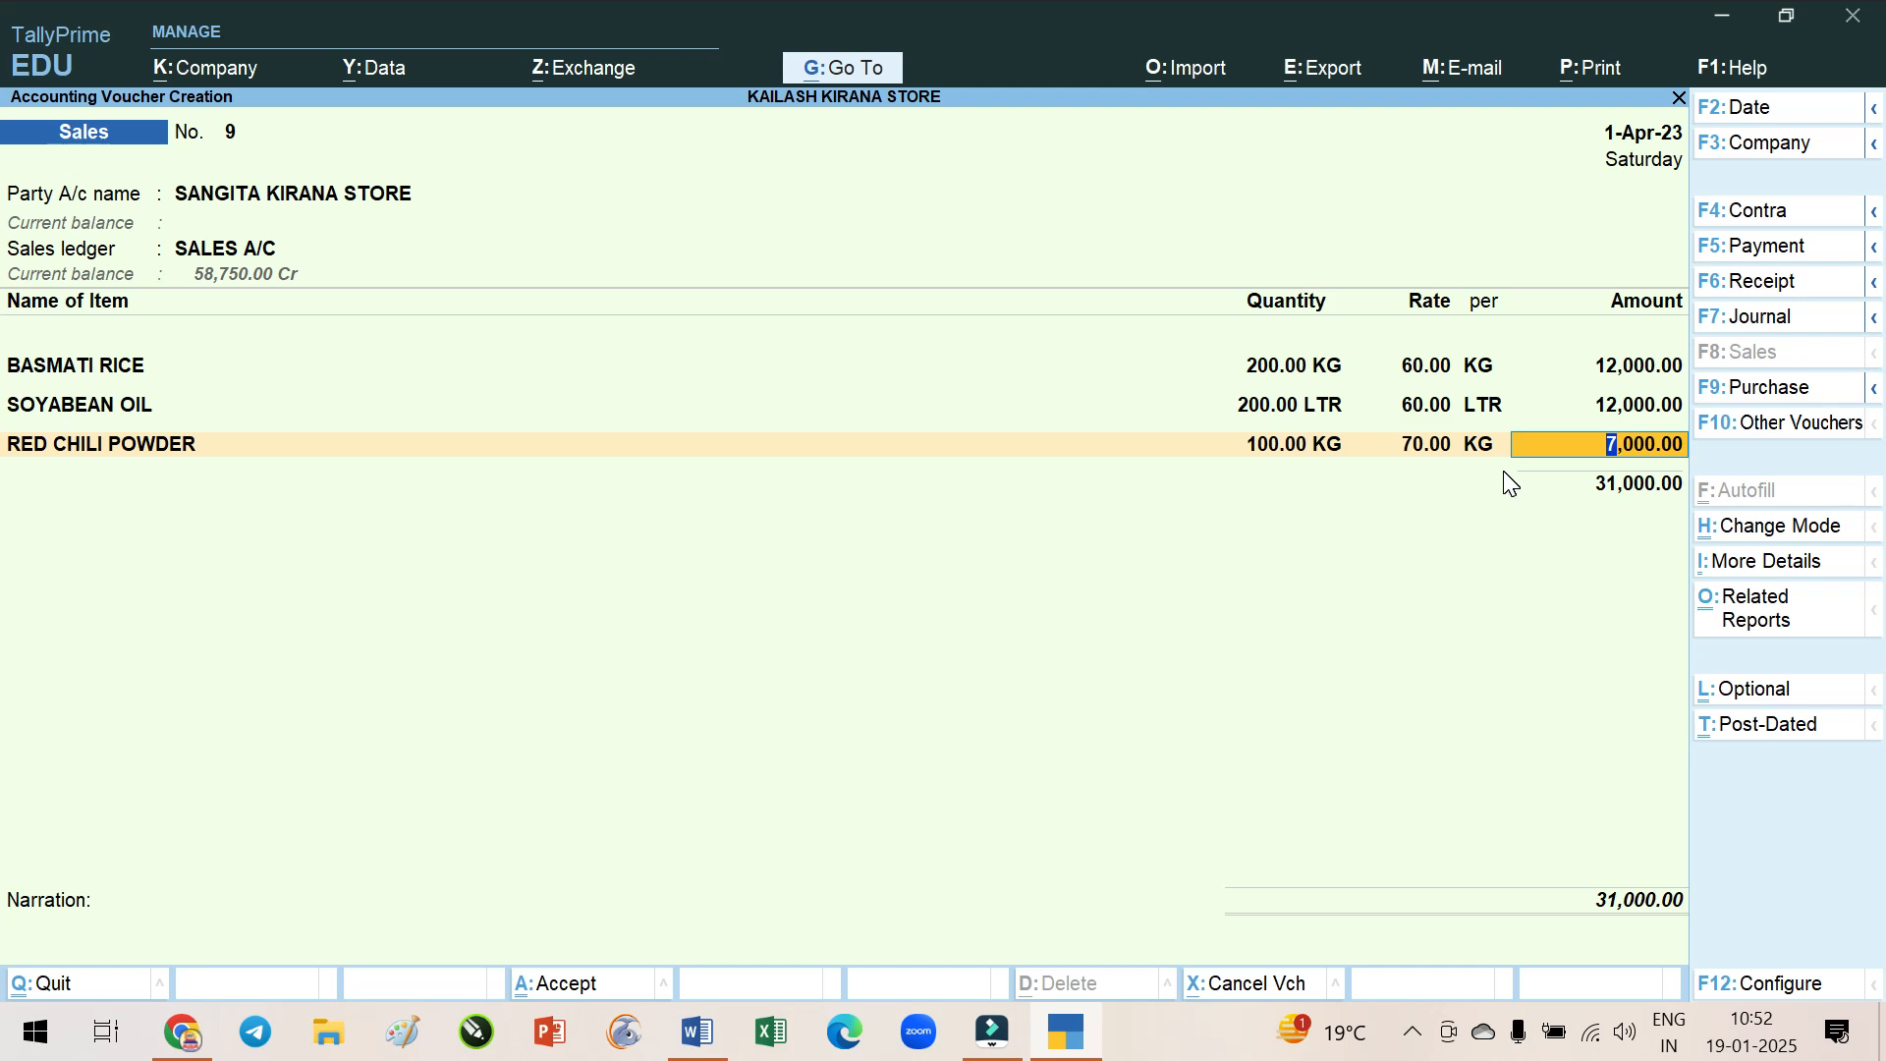
# Reopen the RED CHILI POWDER allocations and set the rate to 80 for both JASOL GODOWN and PACHPADRA GODOWN
pyautogui.press('BackSpace')
pyautogui.press('Return')
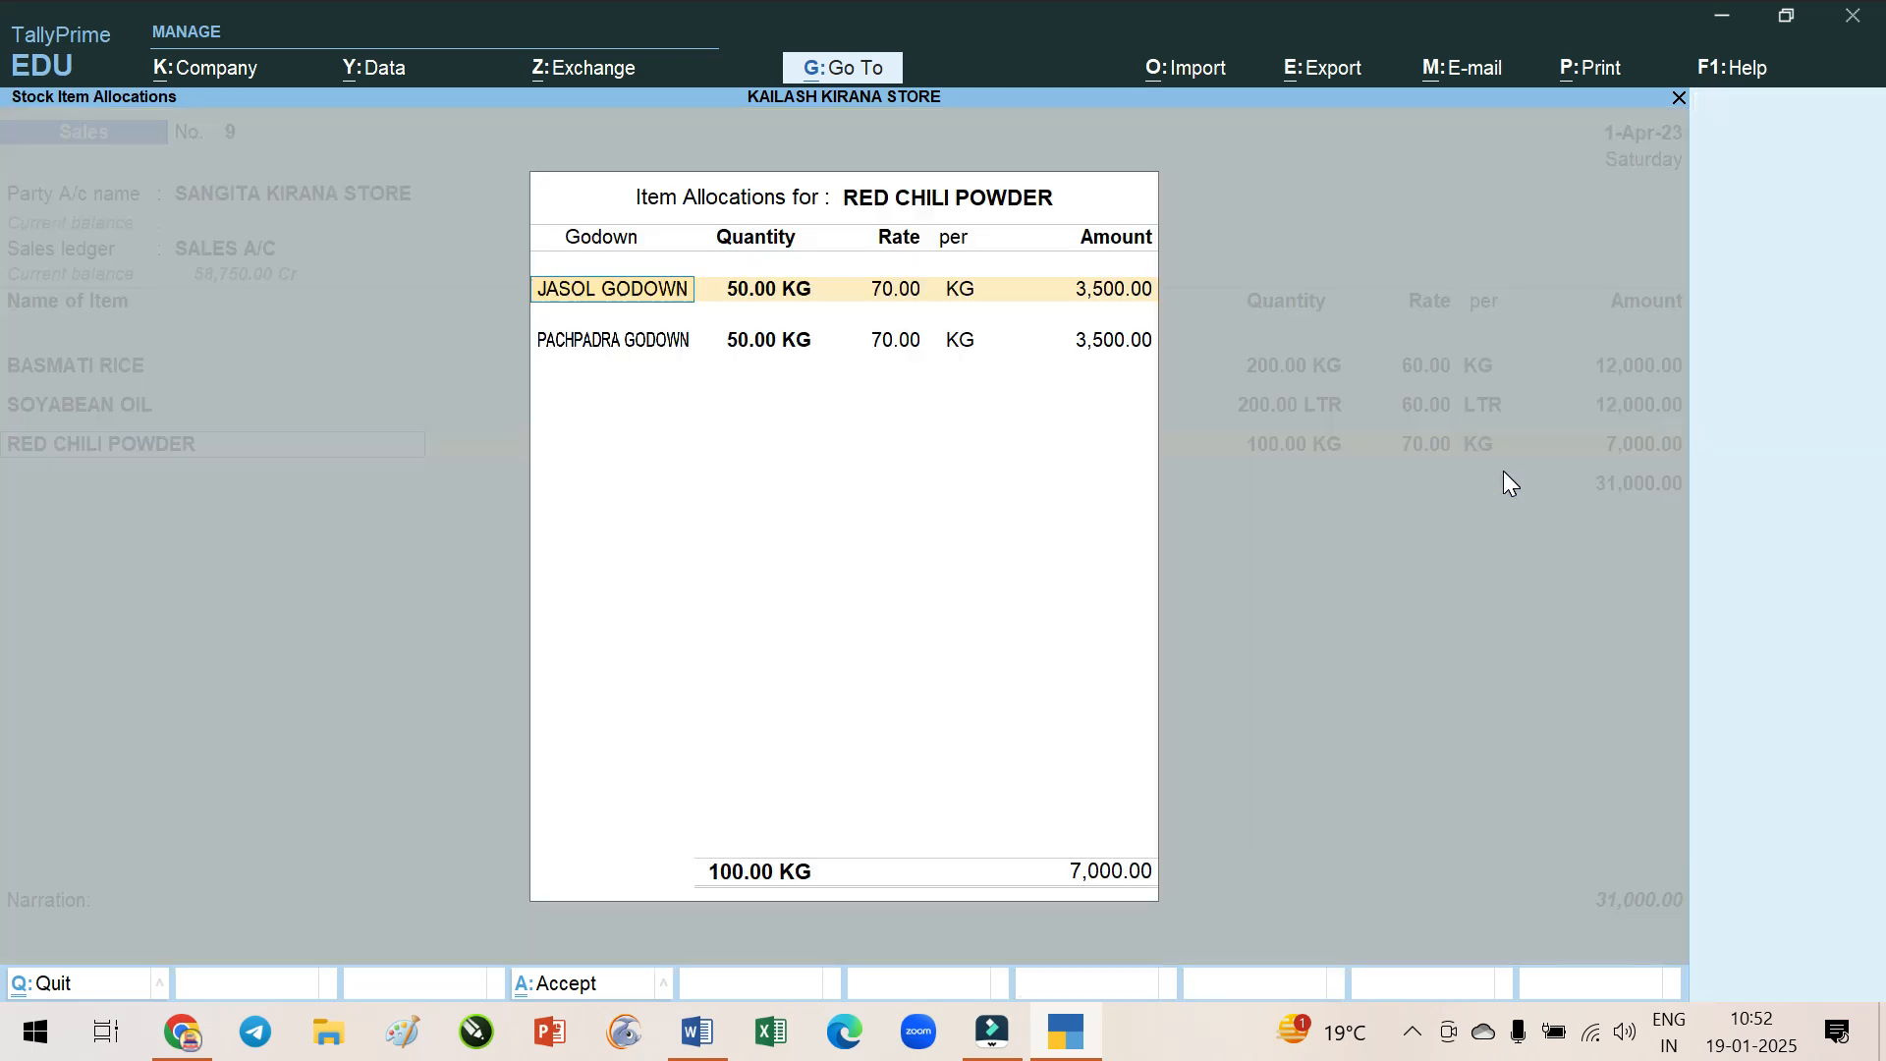
pyautogui.press('Return')
pyautogui.press('Return')
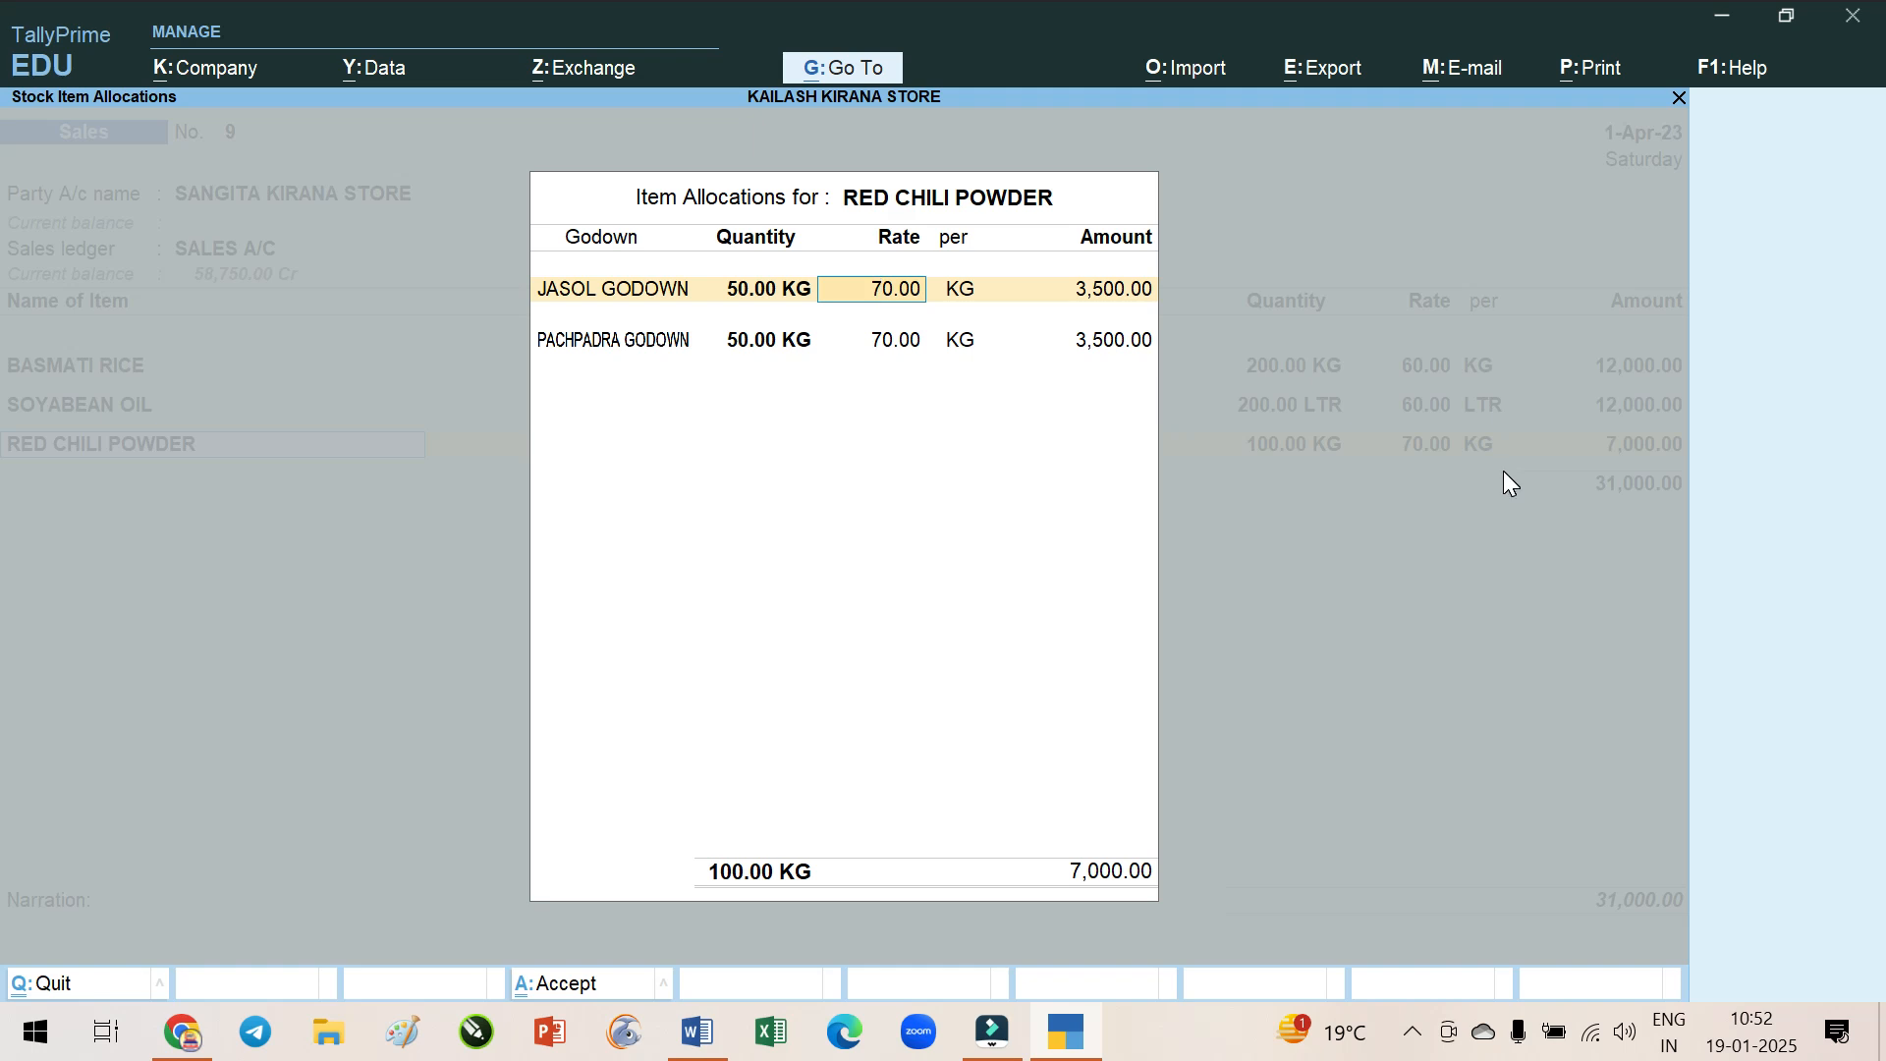
pyautogui.write('80')
pyautogui.press('Return')
pyautogui.press('Return')
pyautogui.press('Return')
pyautogui.press('Return')
pyautogui.press('Return')
pyautogui.press('Return')
pyautogui.press('Return')
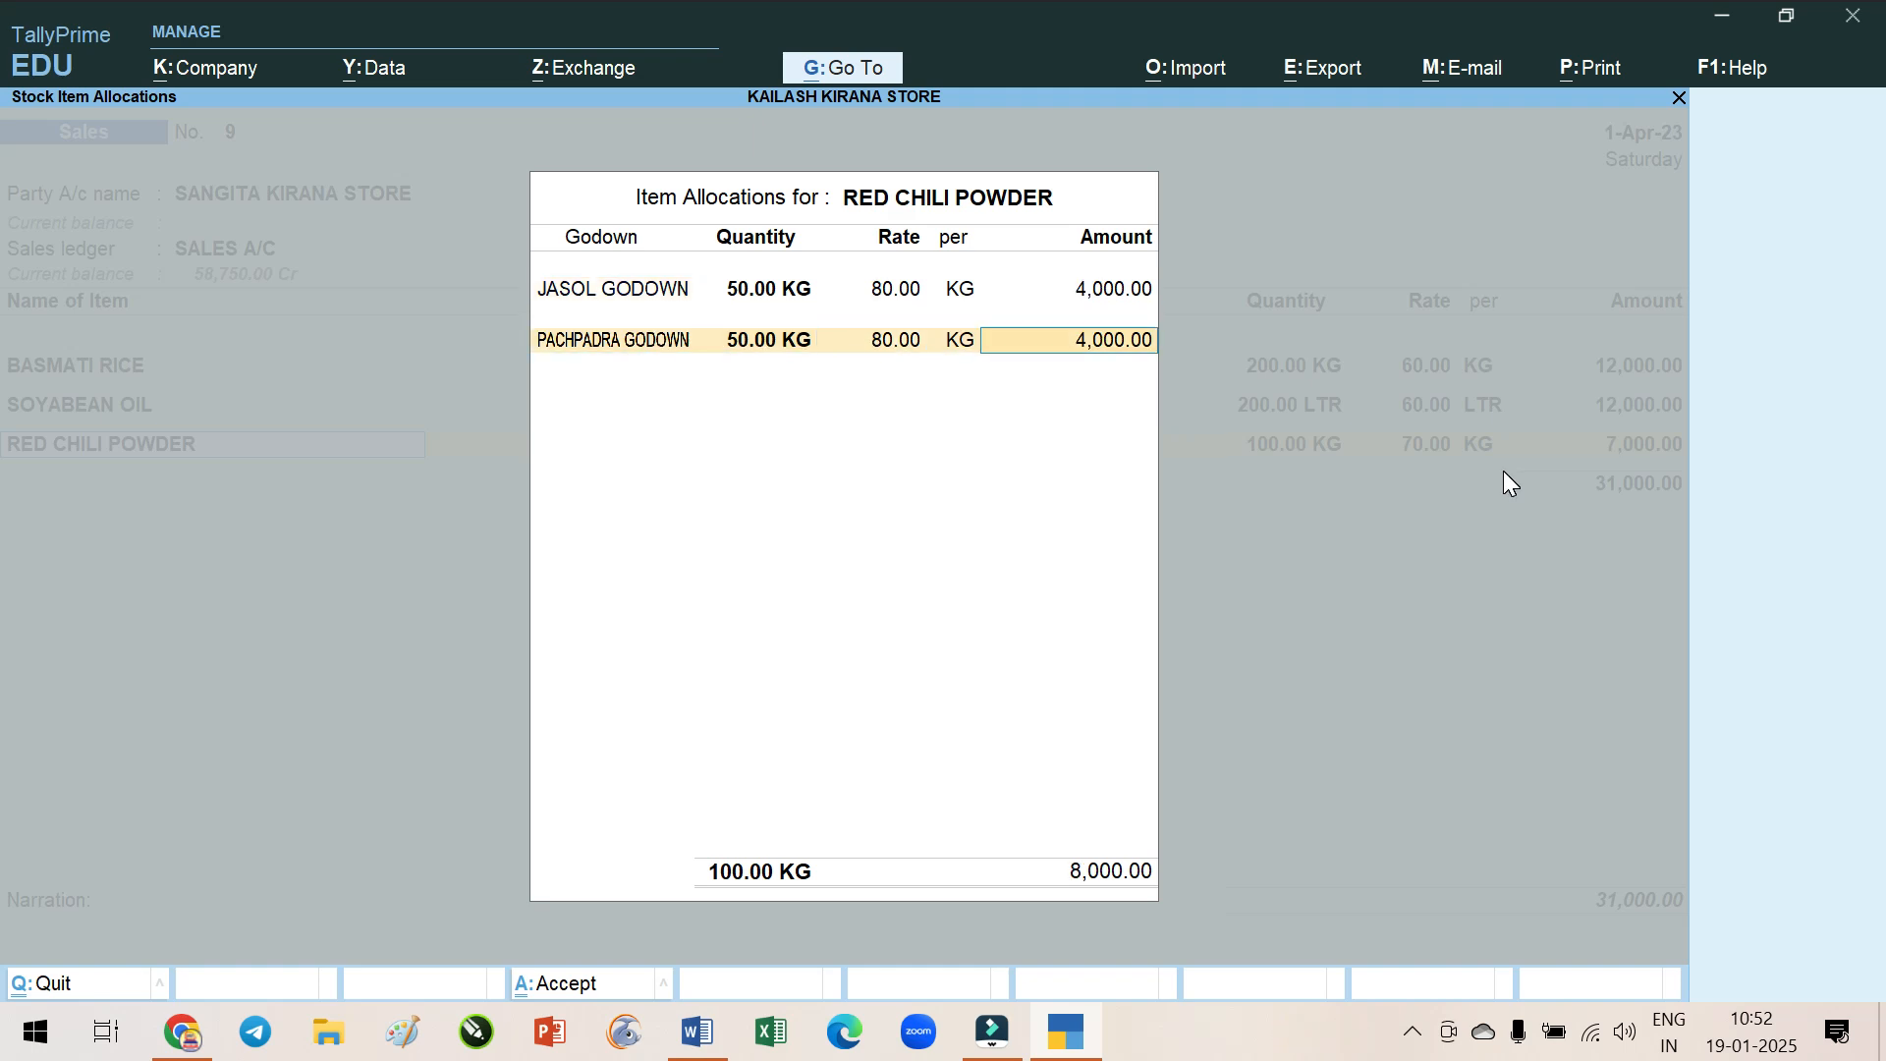
pyautogui.press('Return')
pyautogui.press('Return')
pyautogui.press('Return')
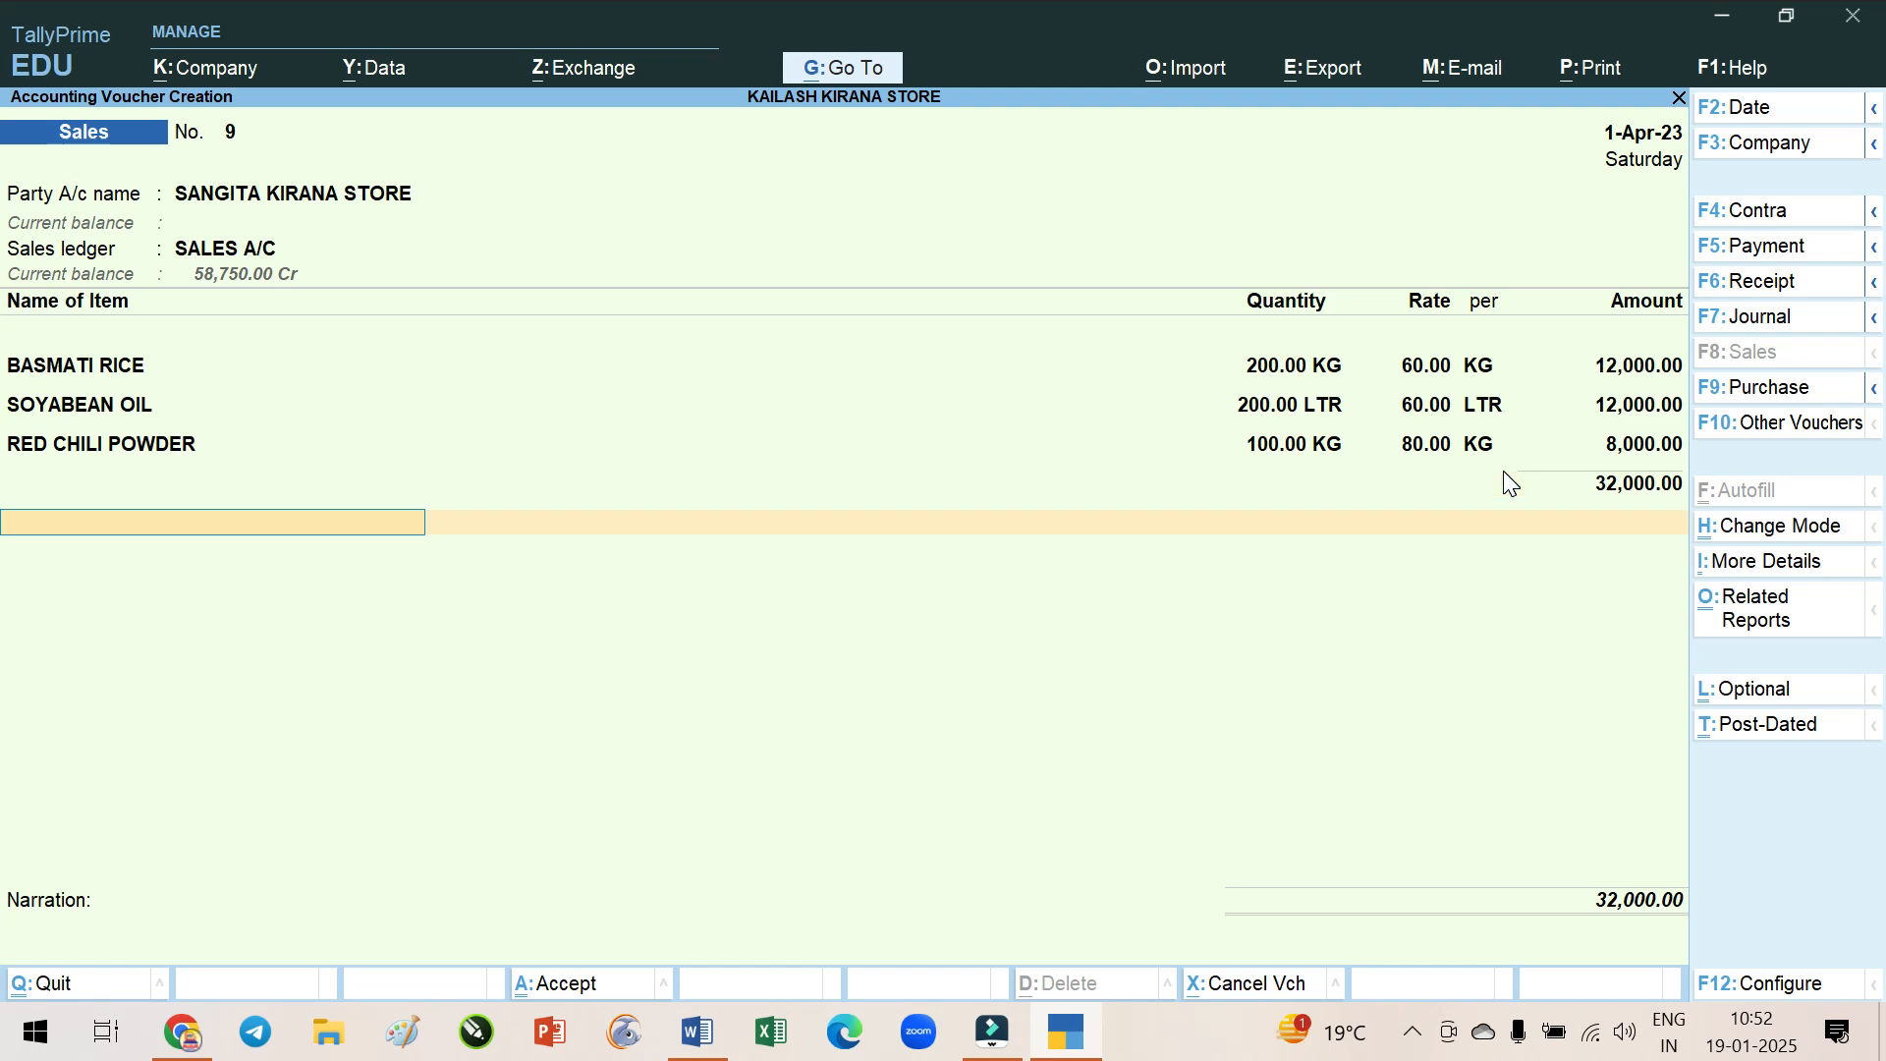
# End the item list and accept the bill-wise details as New Ref 9 with 30 days' credit for 32,000.00 Dr
pyautogui.press('Return')
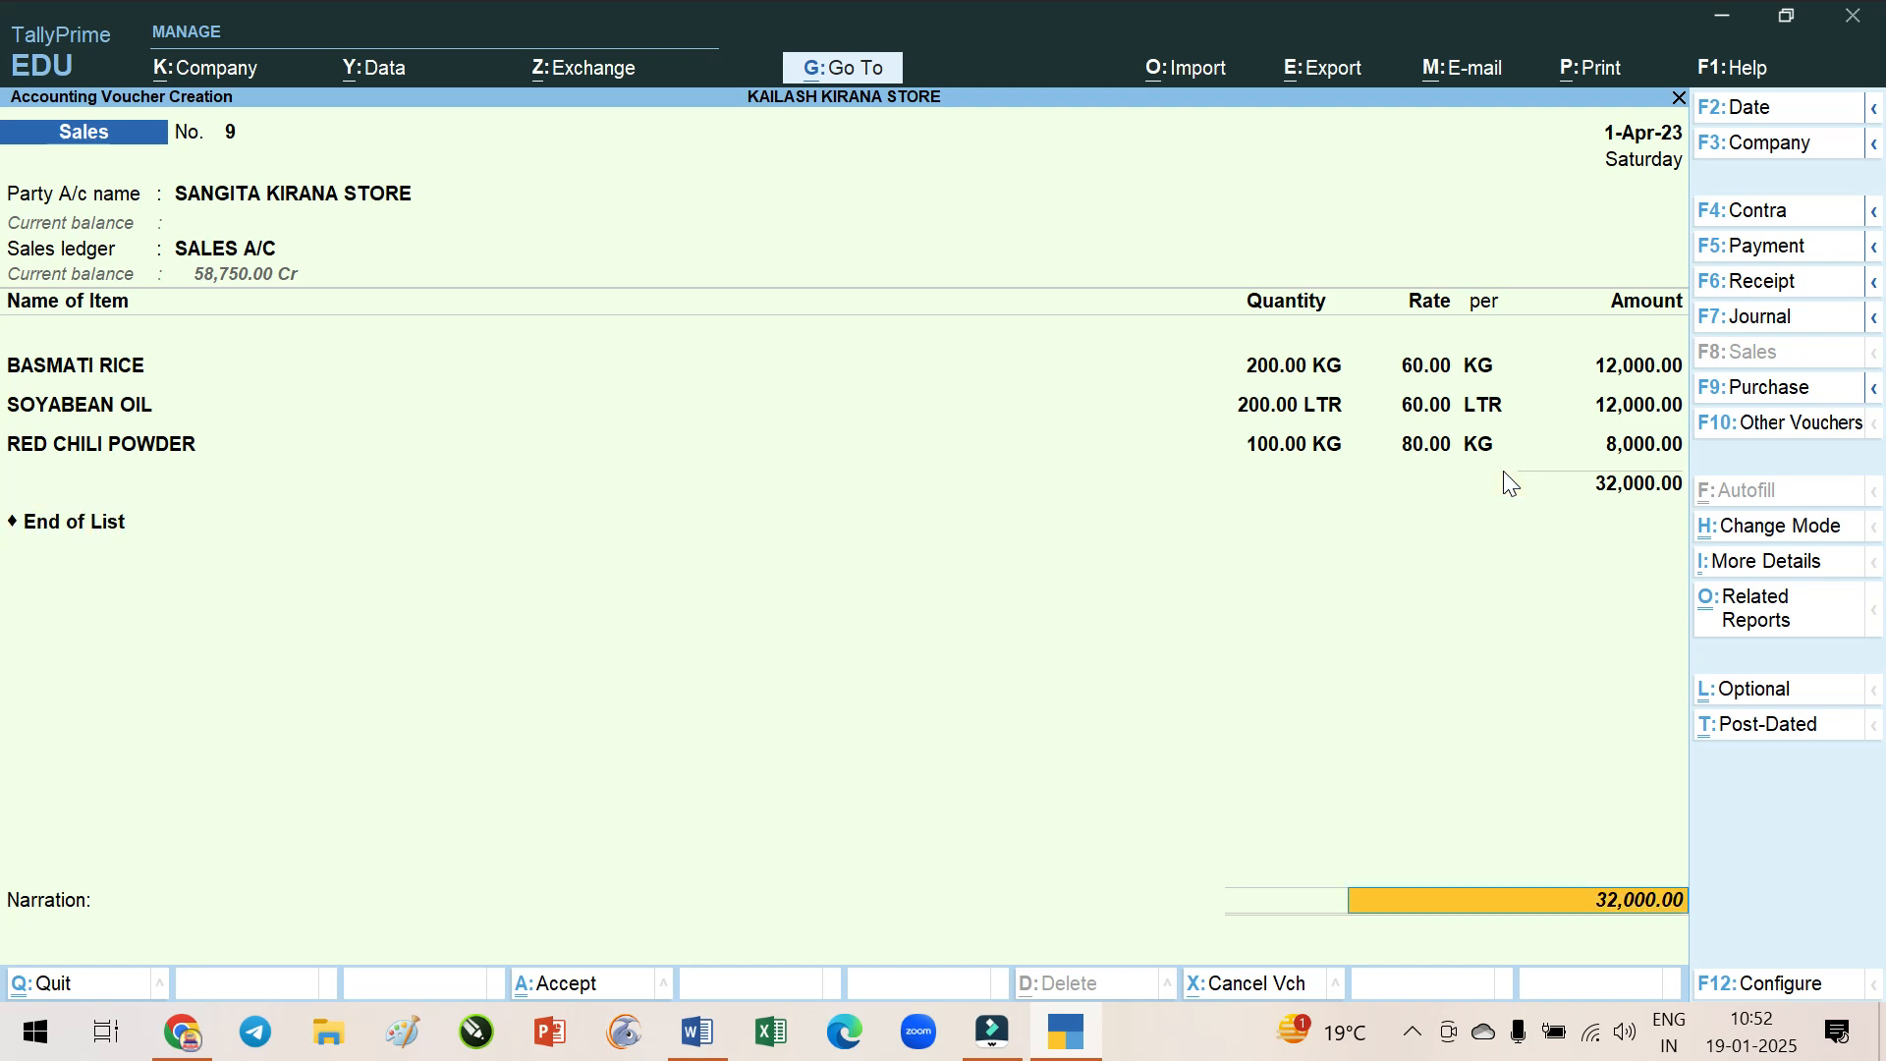
pyautogui.press('Return')
pyautogui.press('Return')
pyautogui.press('Return')
pyautogui.press('Return')
pyautogui.press('Return')
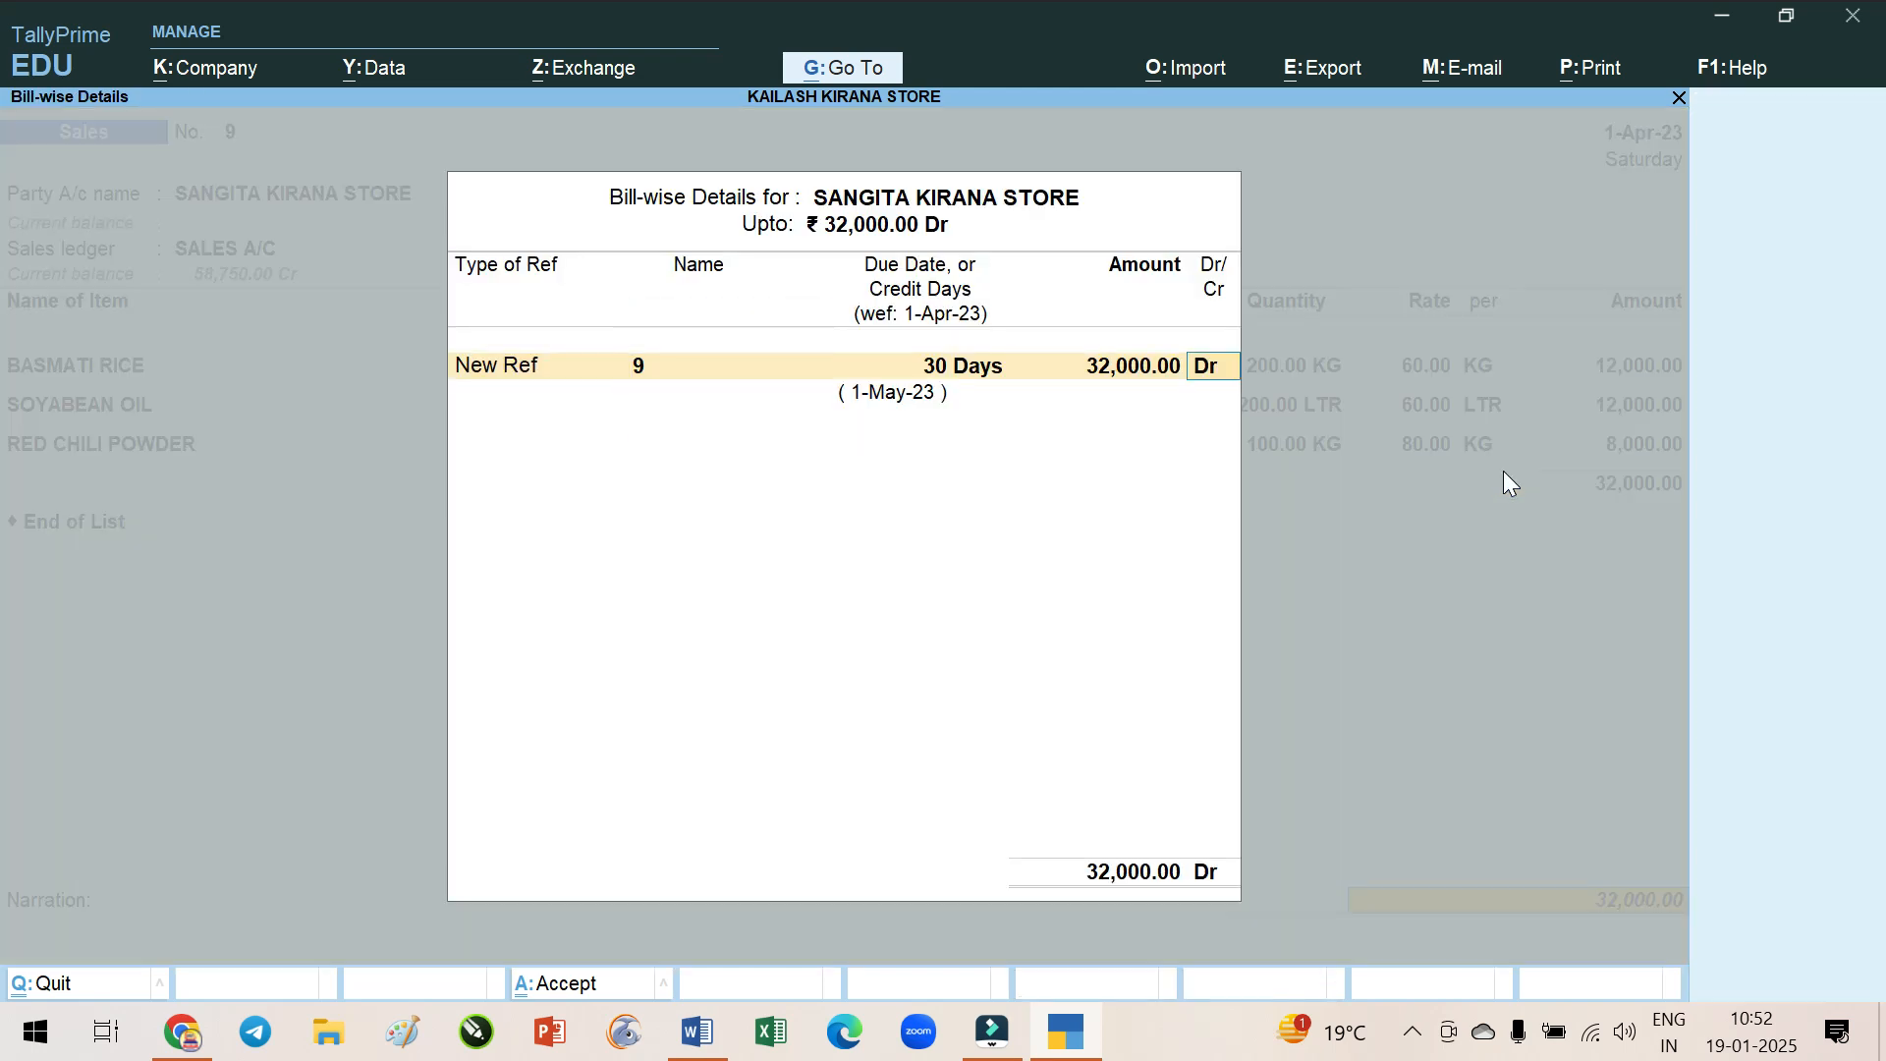
pyautogui.press('Return')
pyautogui.press('Return')
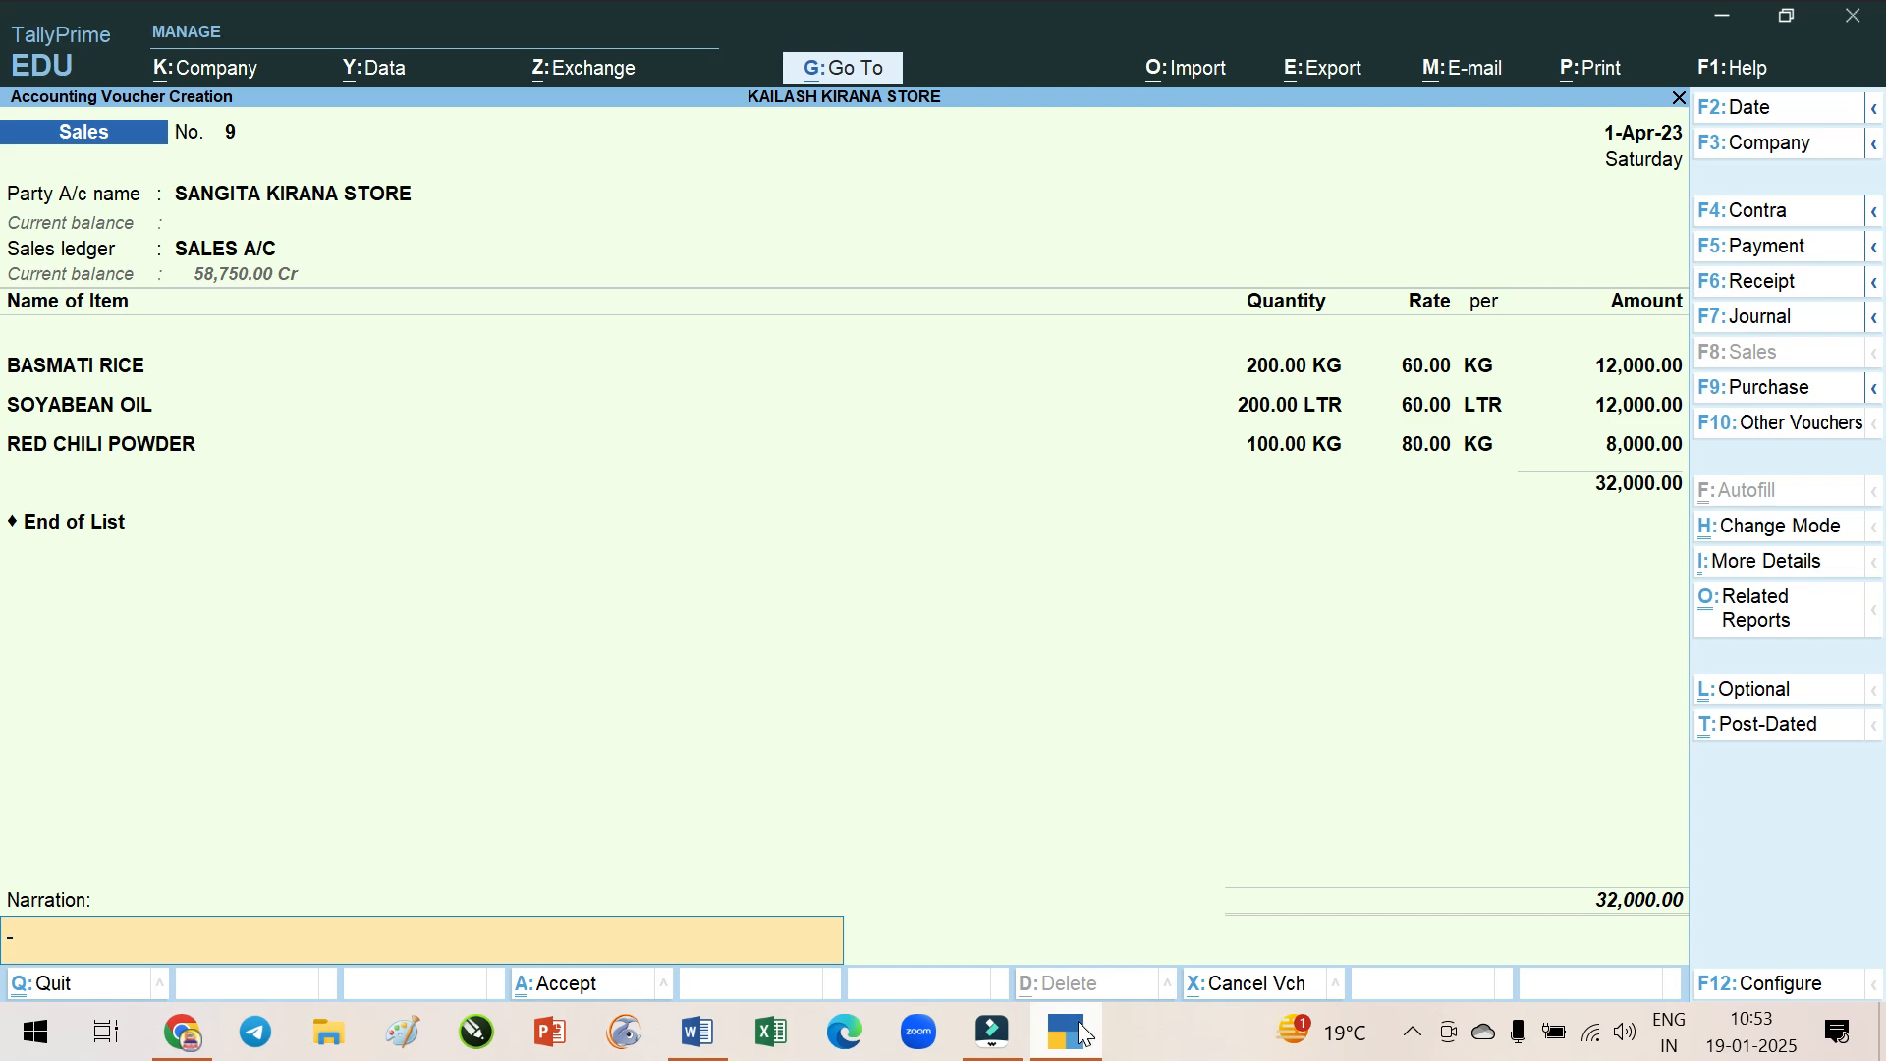
# Switch to the Word notes and check the sale total and the entries that follow the godown table
pyautogui.hotkey('alt', 'Tab')
pyautogui.scroll(3, 1056, 674)
pyautogui.scroll(3, 1056, 674)
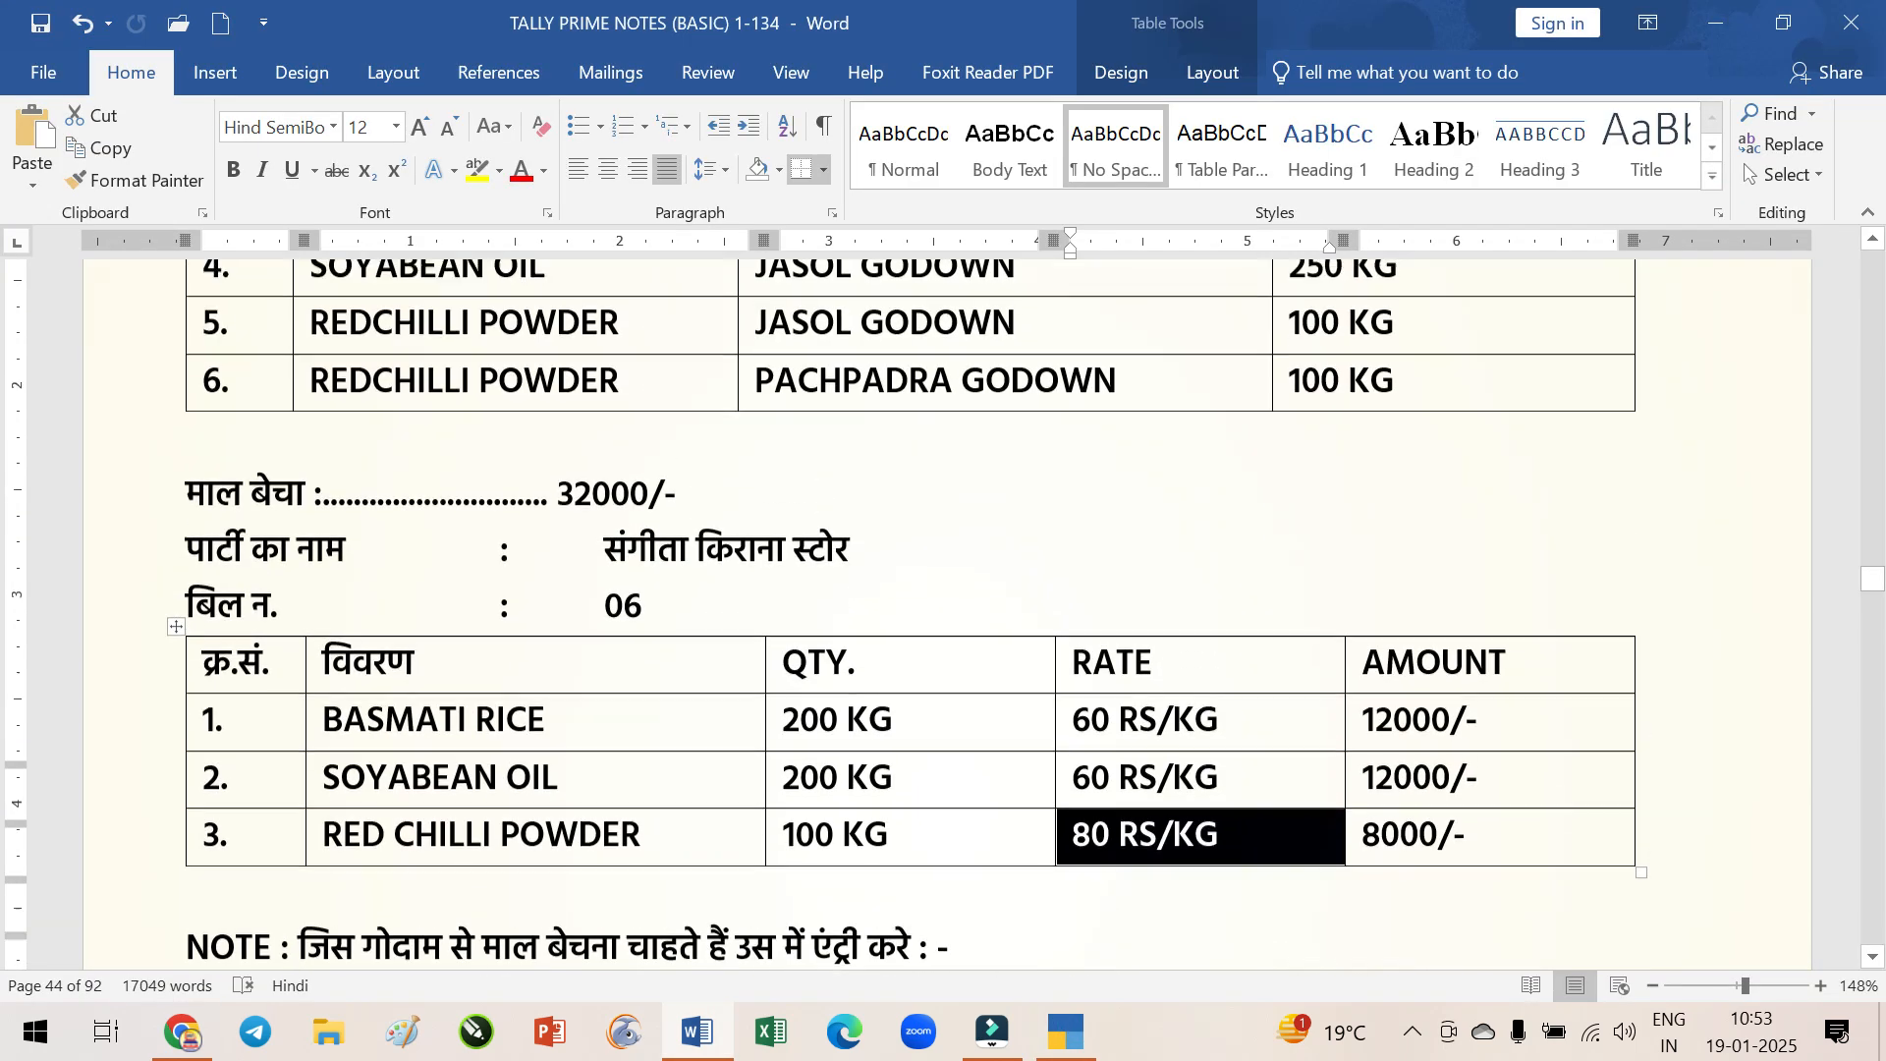
pyautogui.click(559, 568)
pyautogui.hotkey('shift', 'End')
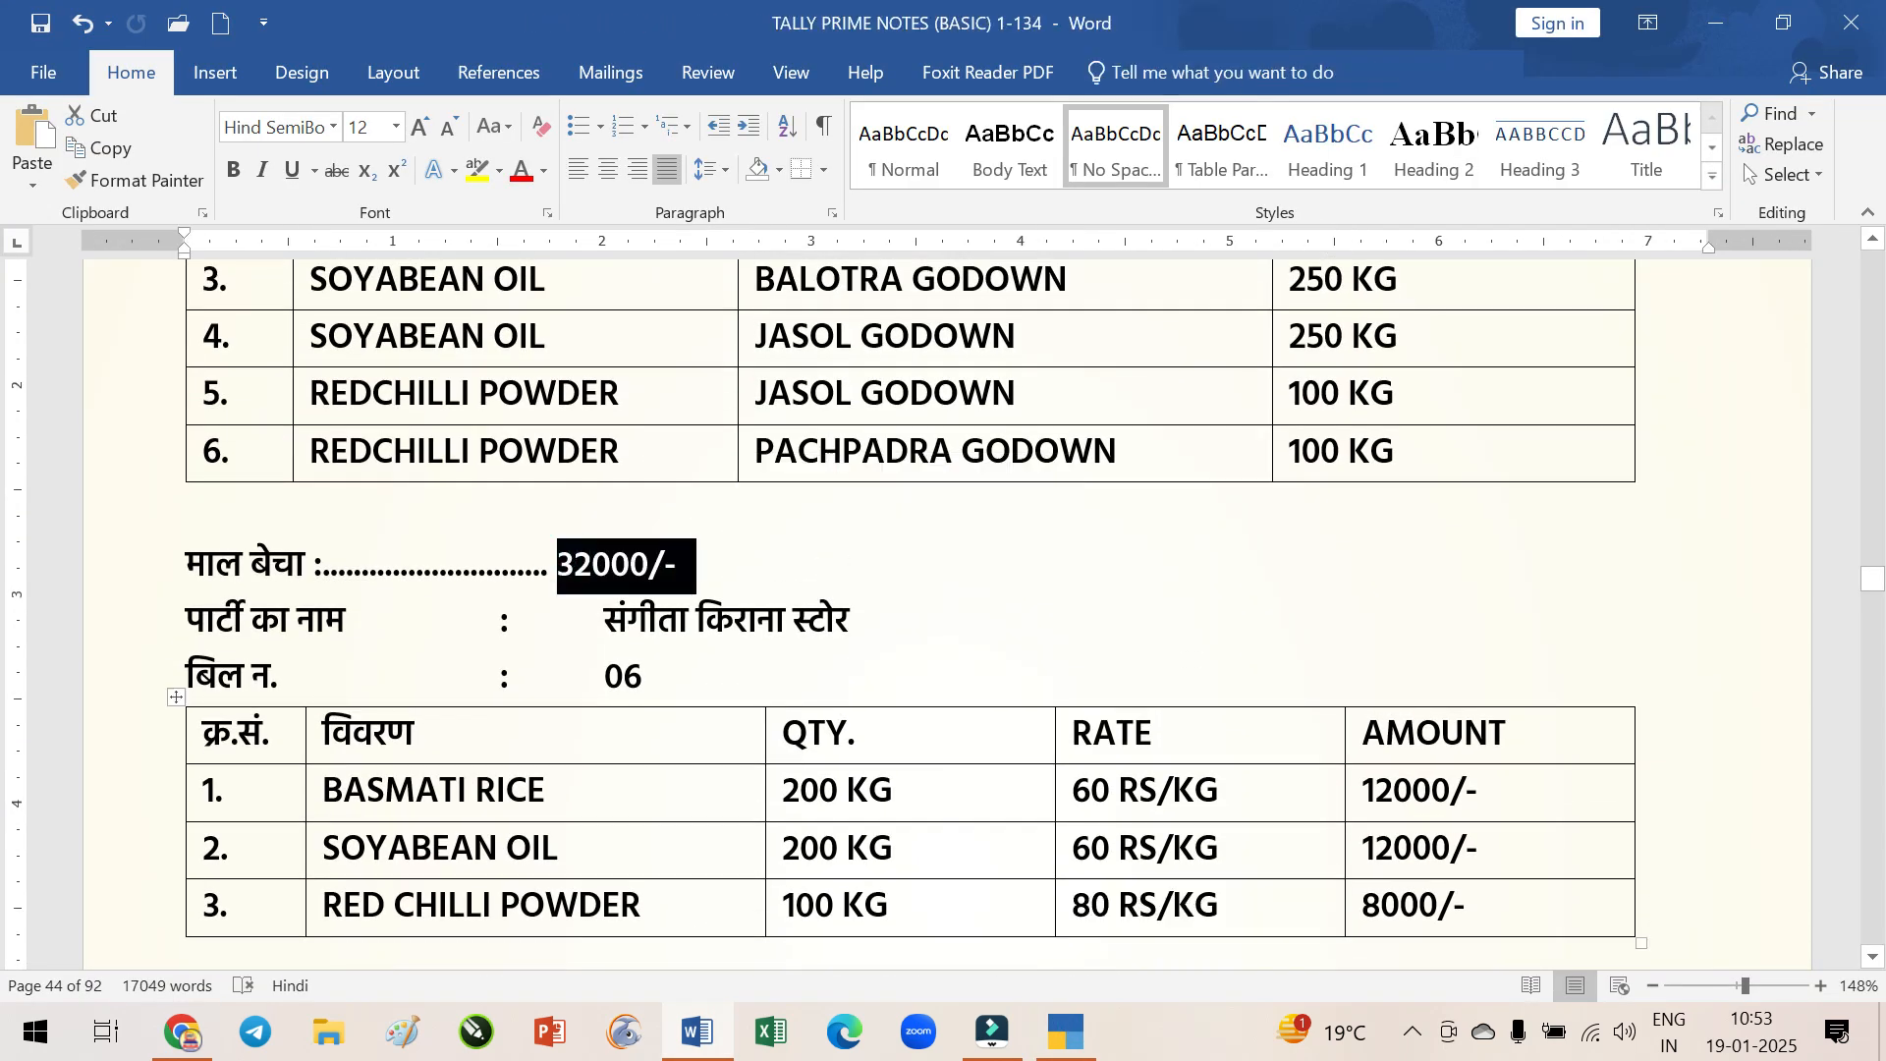
pyautogui.scroll(-10, 914, 609)
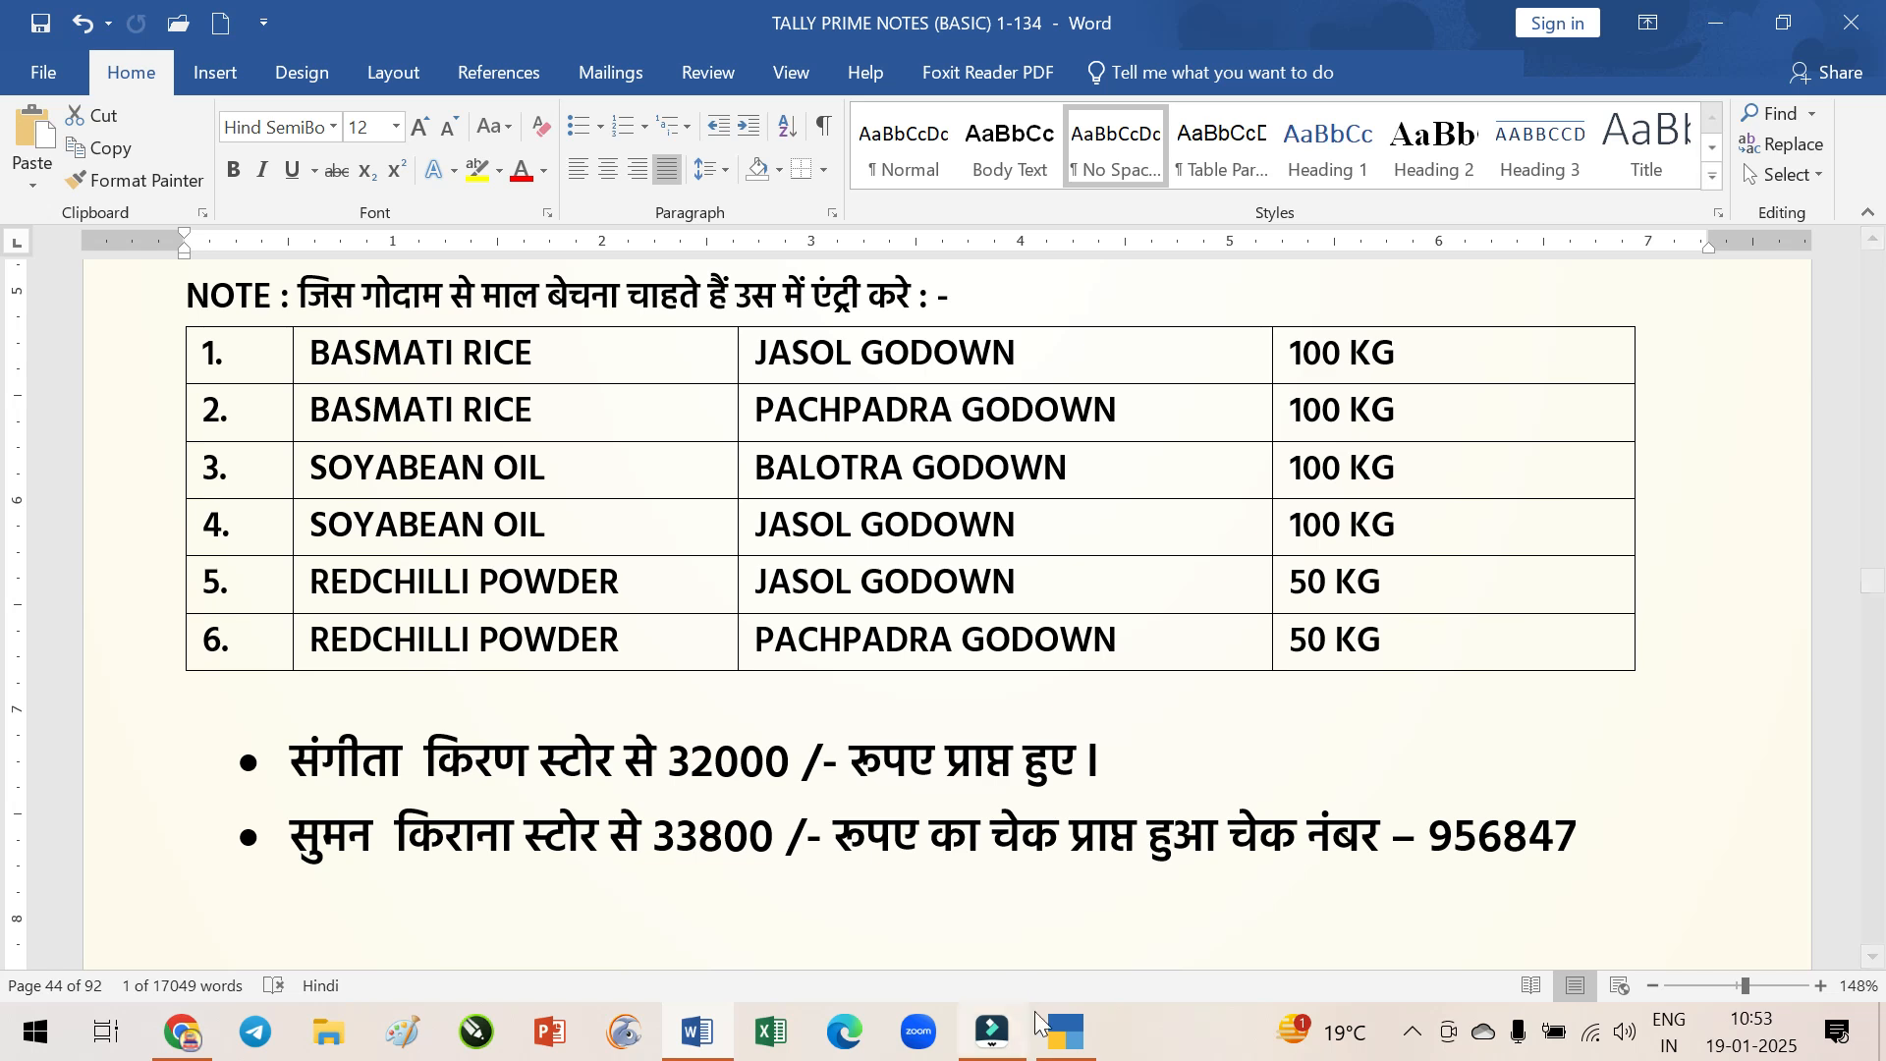
# Return to TallyPrime and save the Sangita Kirana Store sales voucher with a blank narration
pyautogui.click(1068, 1032)
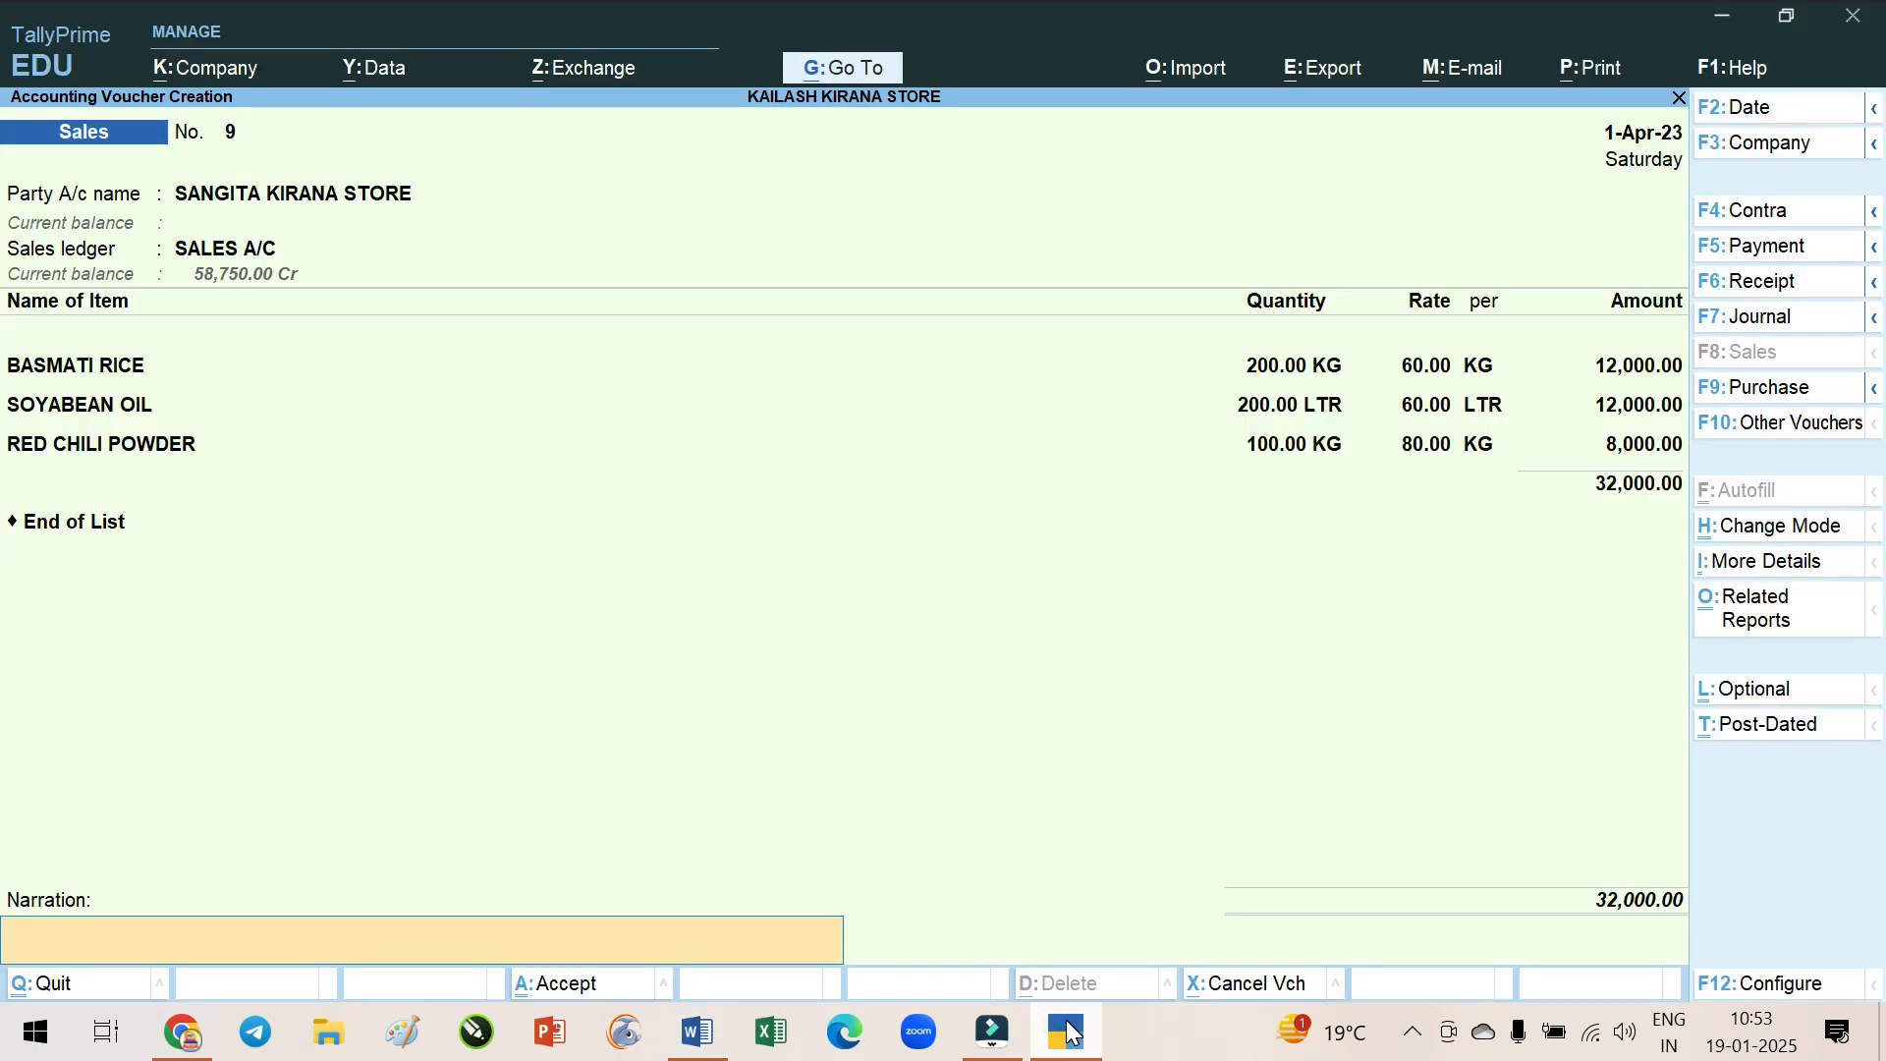
pyautogui.press('Return')
pyautogui.press('Return')
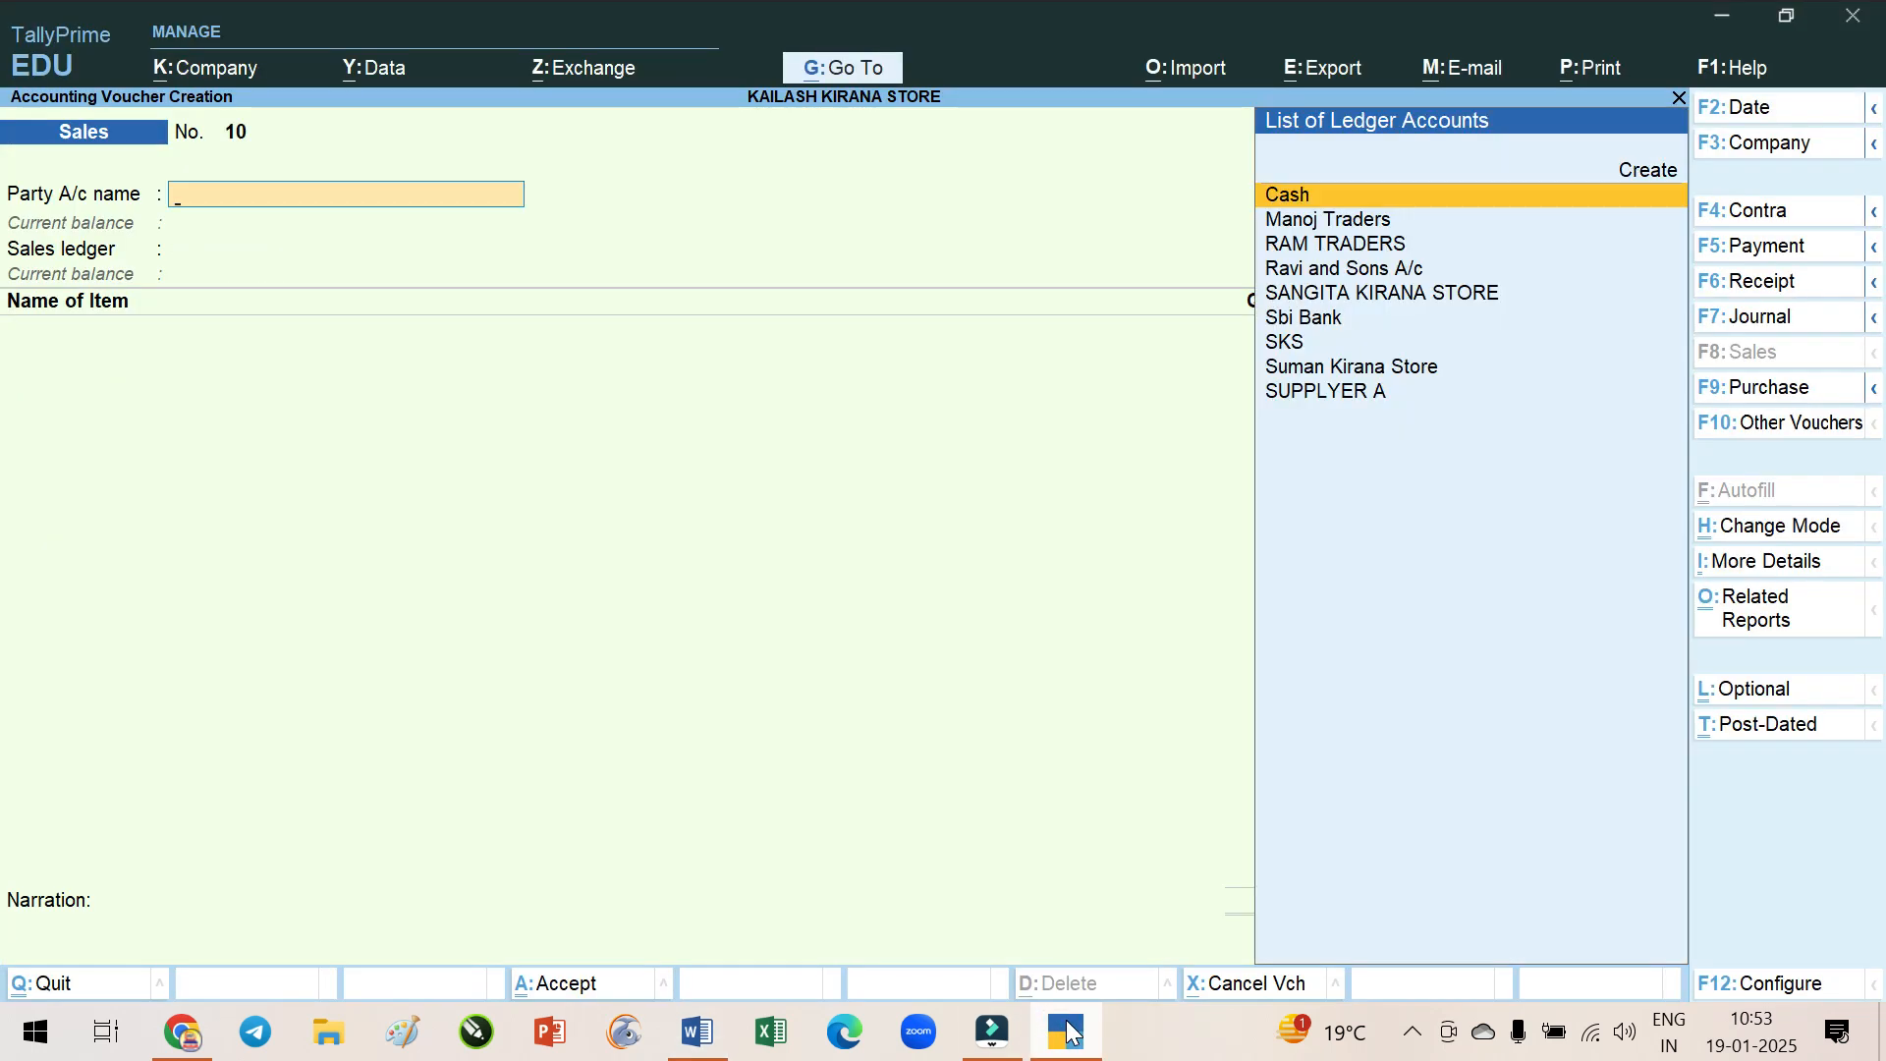
# Switch to the Word notes and examine the receipt entries for Sangita Kirana Store and Suman Kirana Store
pyautogui.click(1068, 1031)
pyautogui.scroll(-2, 905, 530)
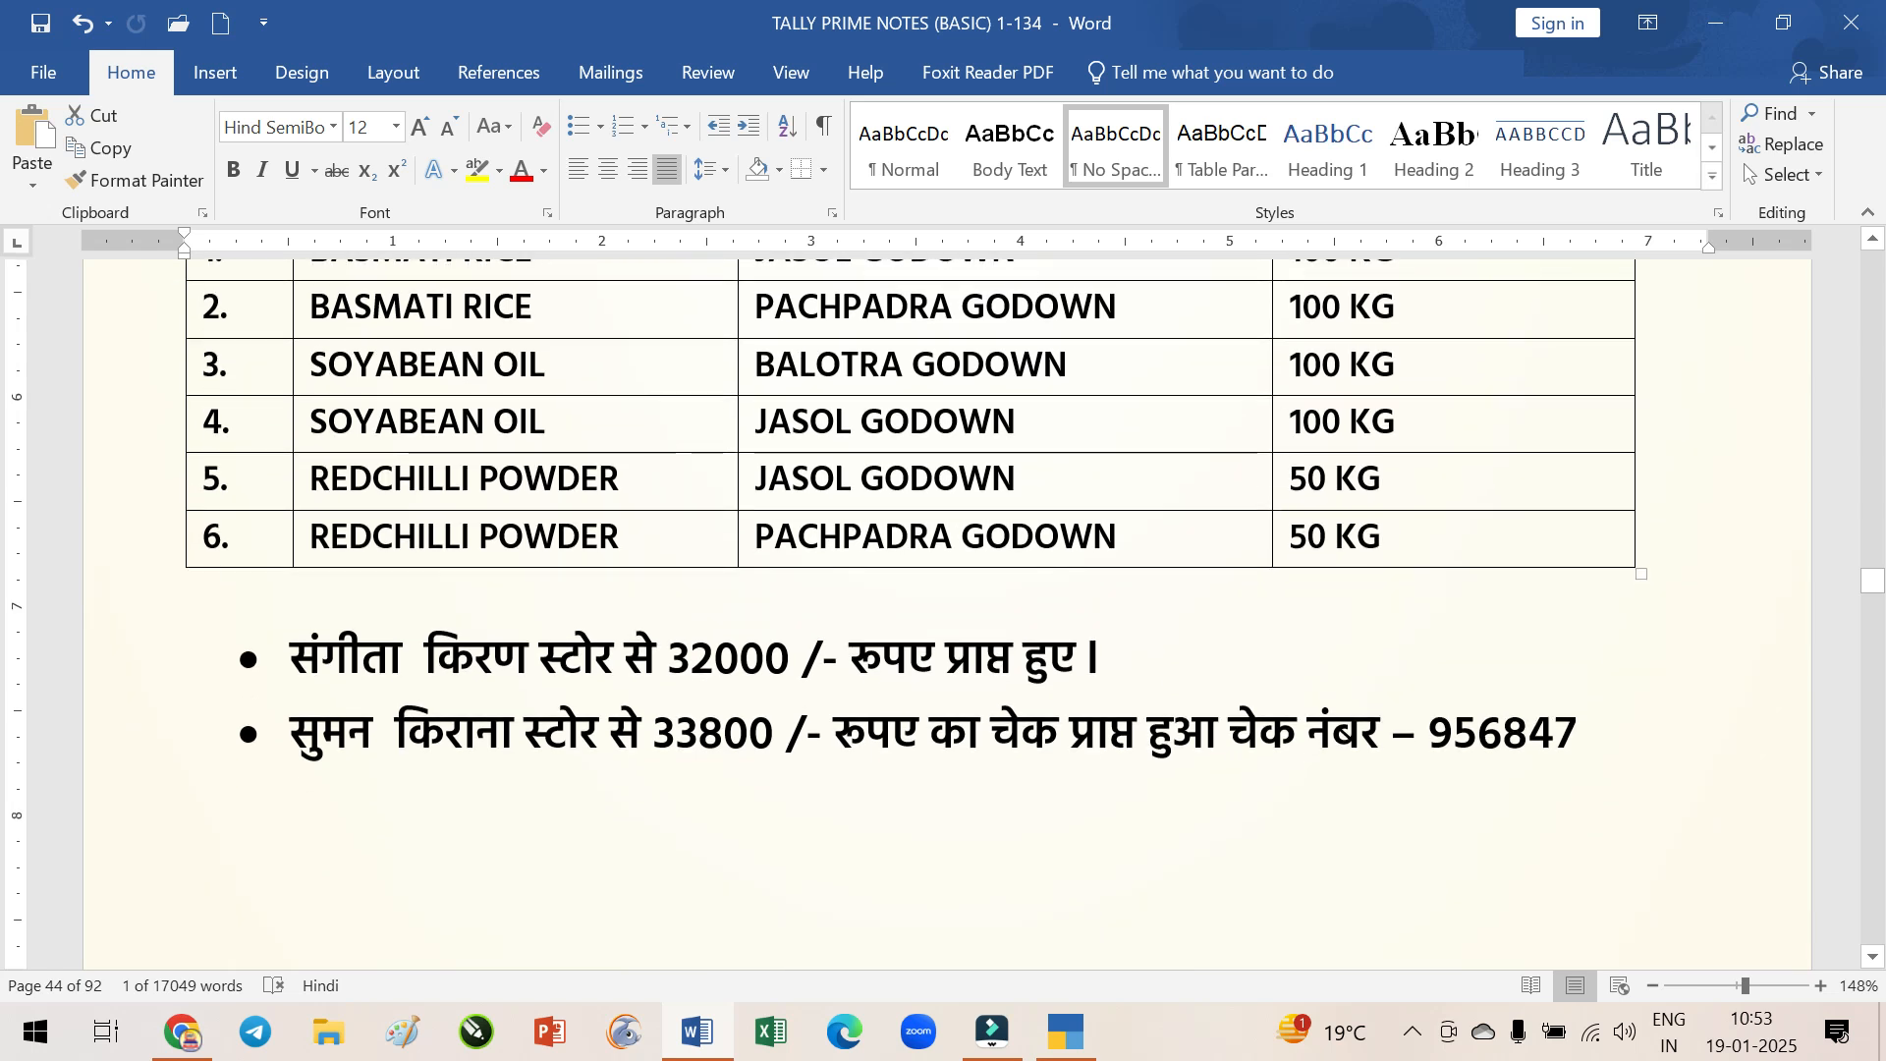
pyautogui.moveTo(294, 658); pyautogui.dragTo(1137, 660)
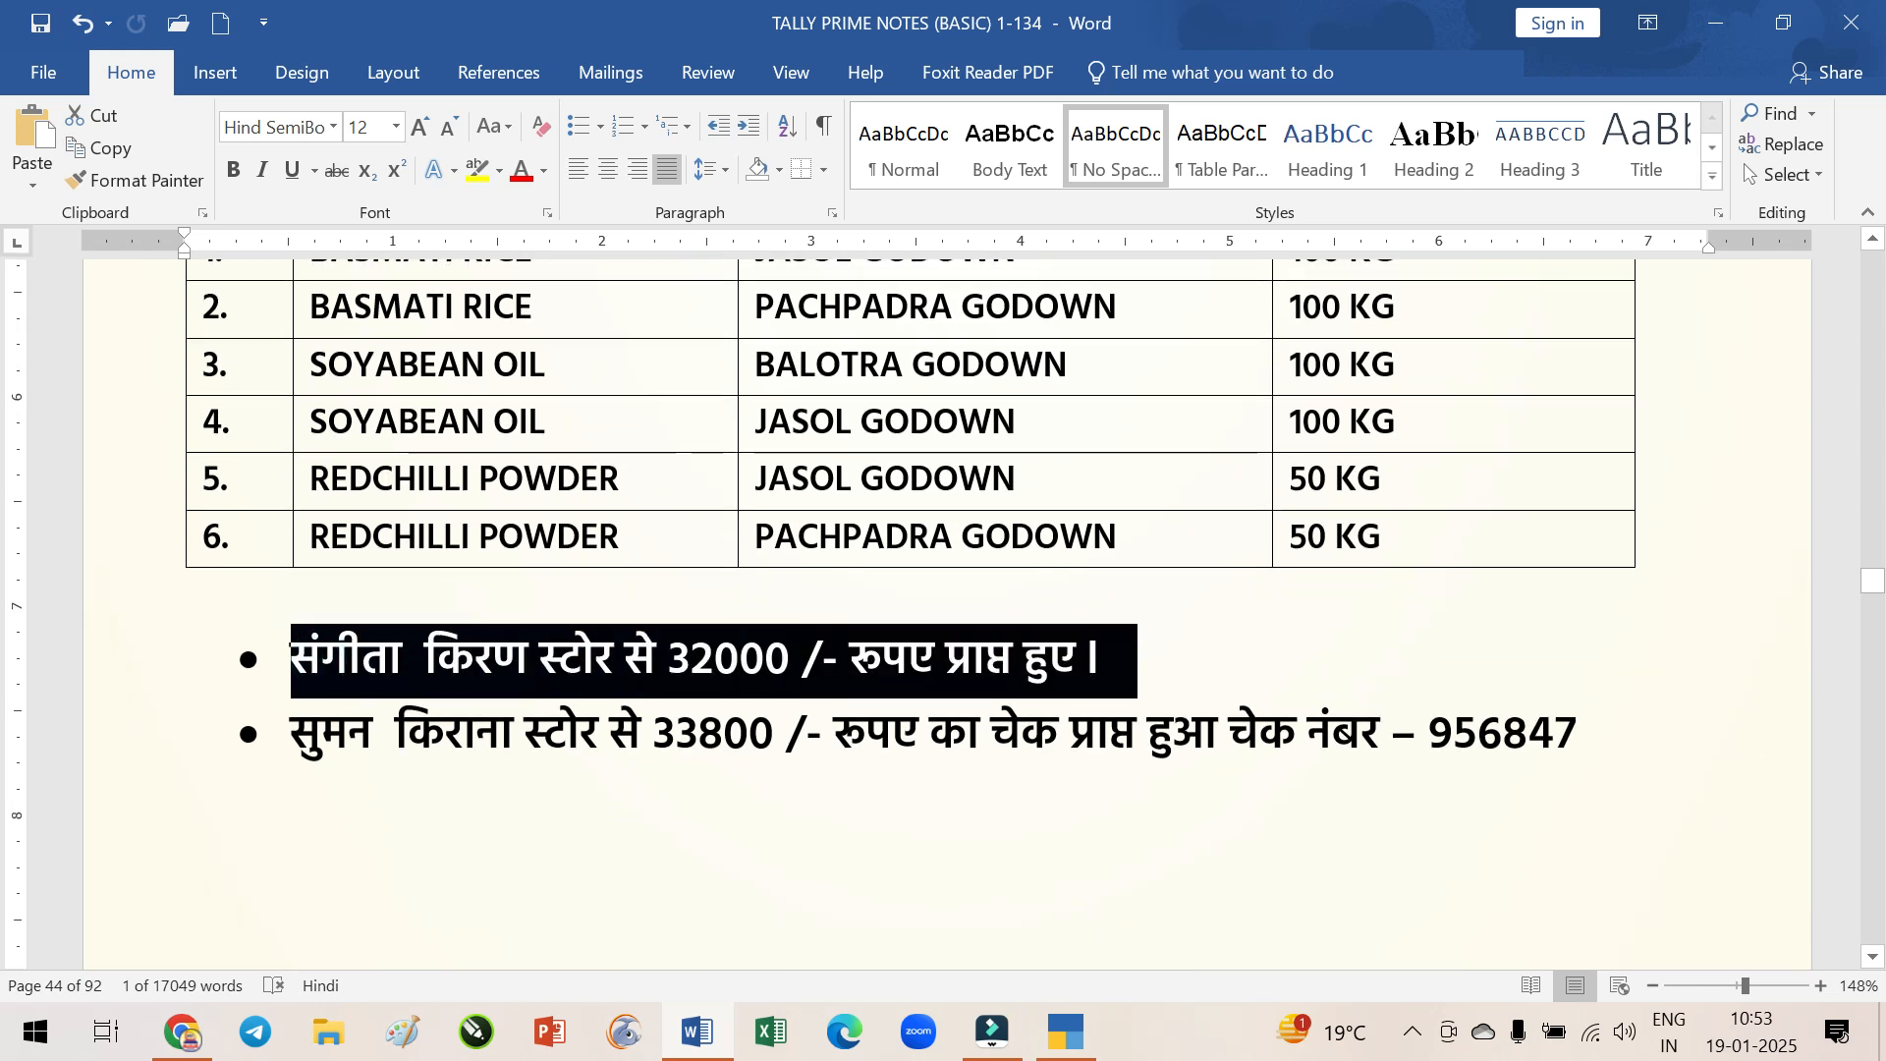
pyautogui.moveTo(293, 734); pyautogui.dragTo(1567, 738)
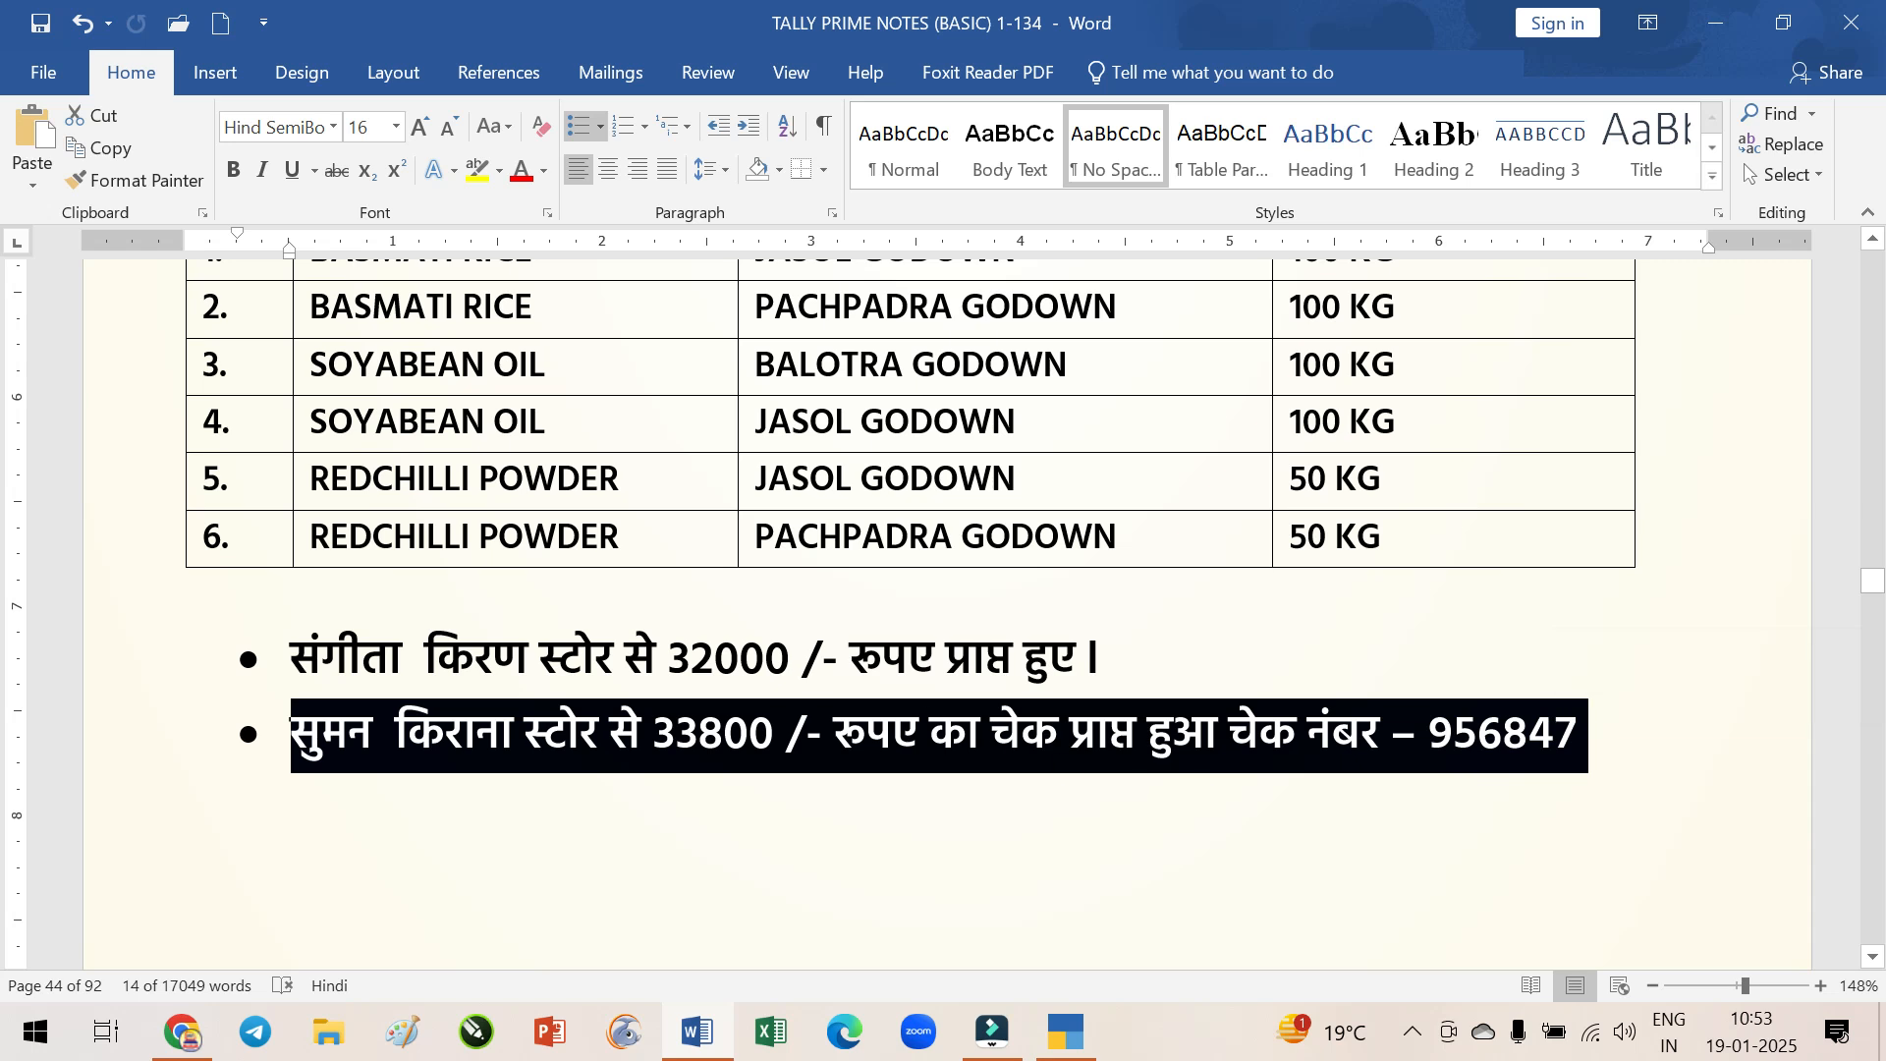
# Examine the two customer receipt transactions below the godown table and the bill details above them in the notes
pyautogui.moveTo(909, 654); pyautogui.dragTo(1061, 656)
pyautogui.moveTo(1136, 739); pyautogui.dragTo(1259, 738)
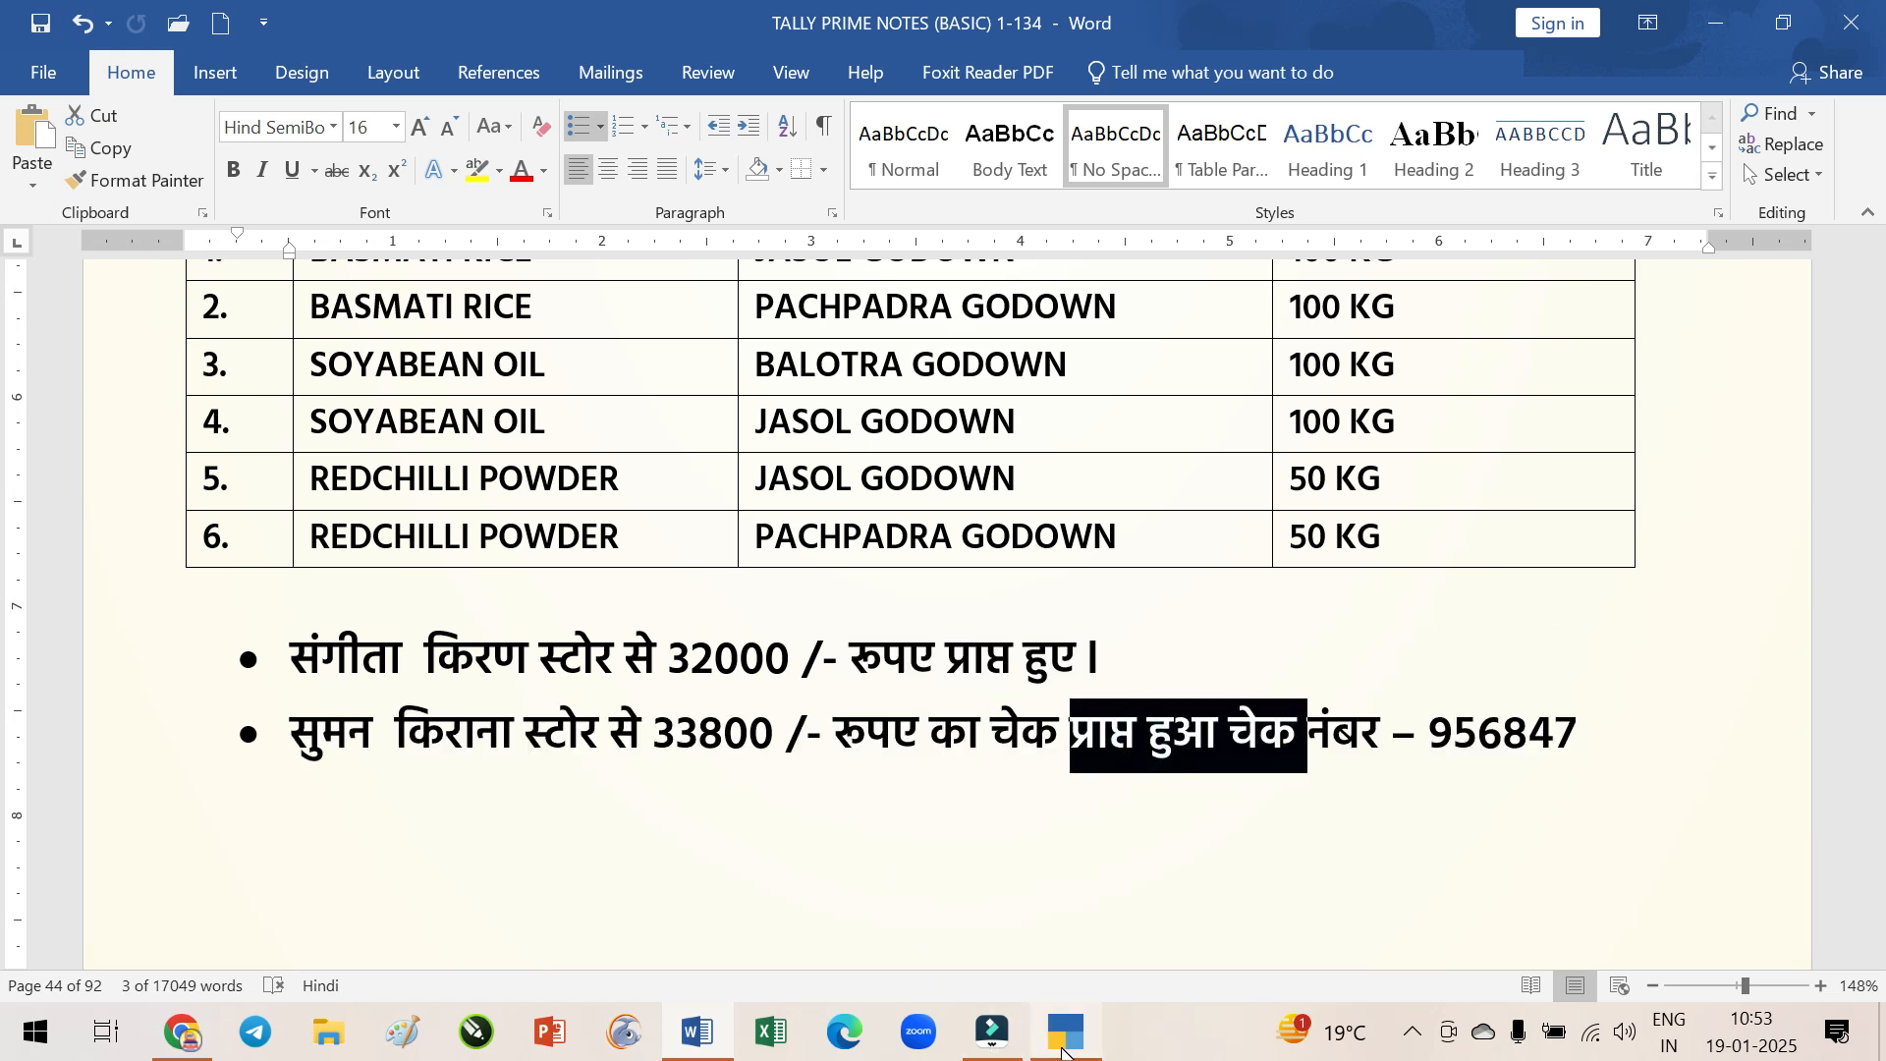
pyautogui.moveTo(1080, 1044)
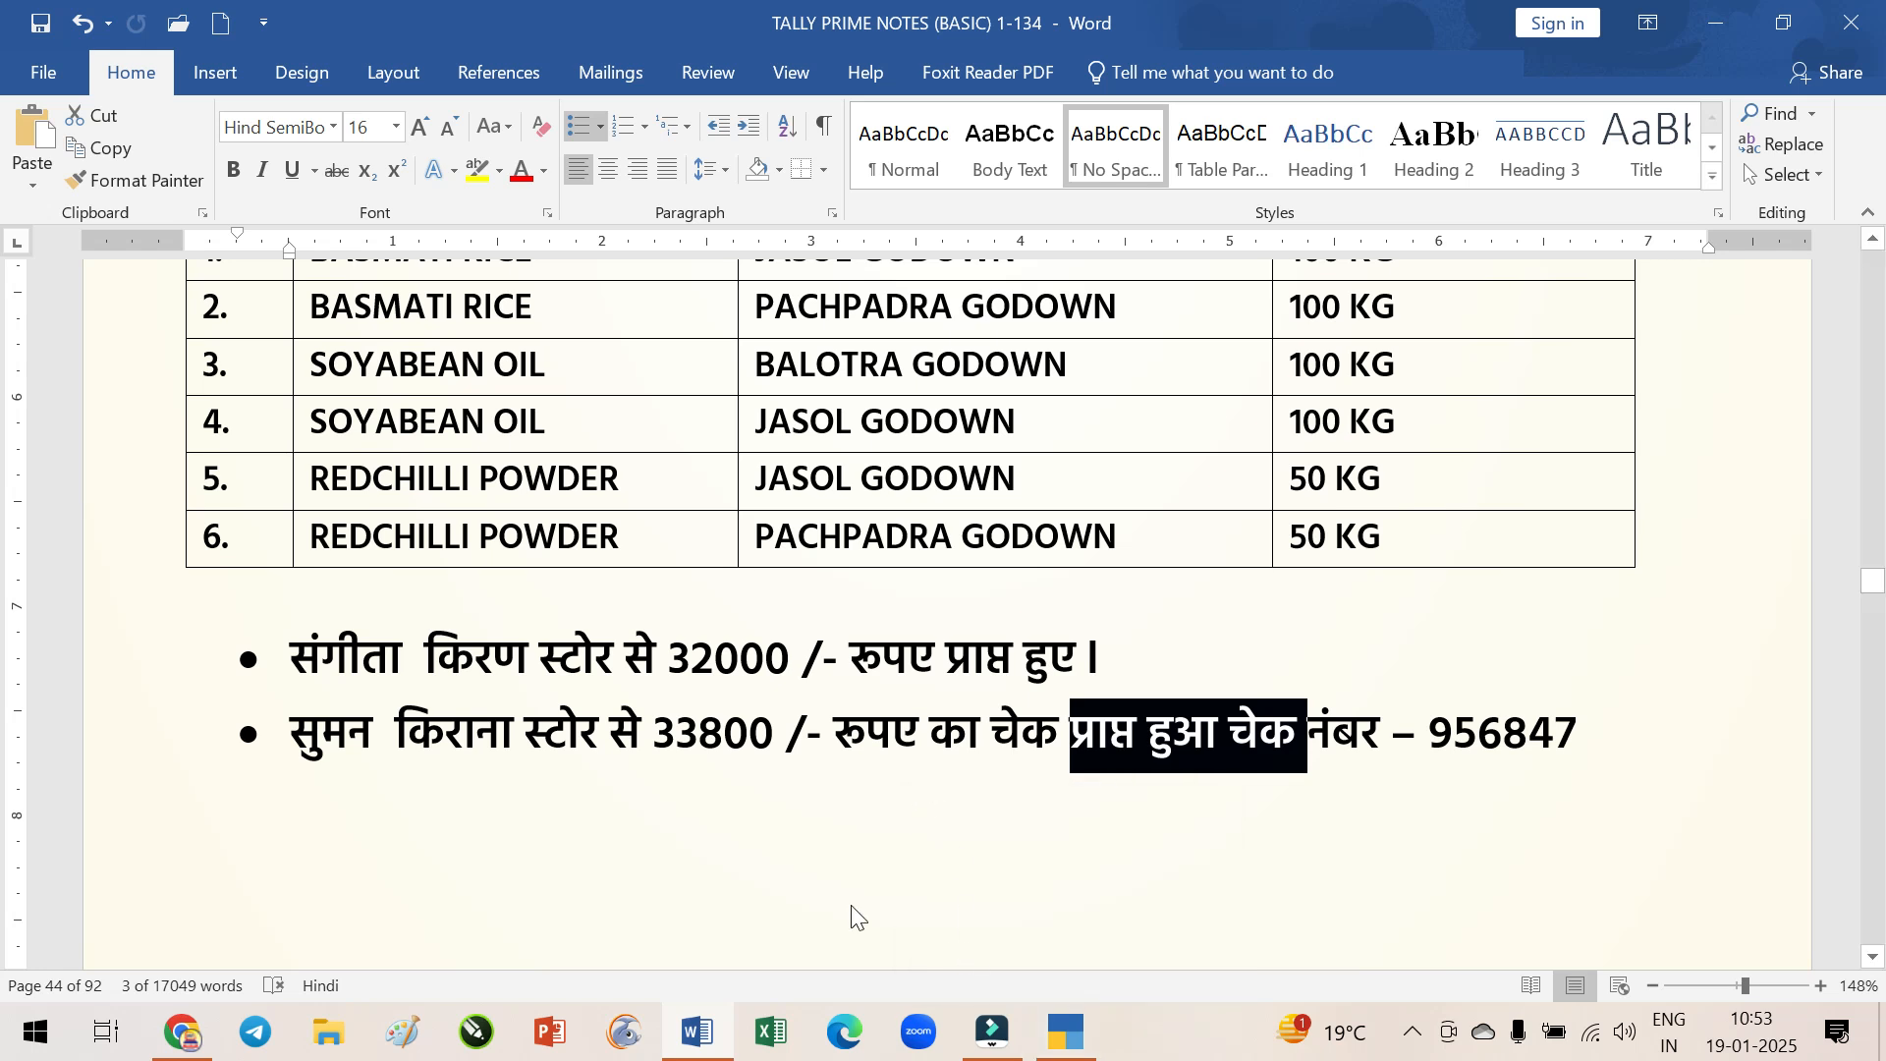
pyautogui.moveTo(290, 658); pyautogui.dragTo(847, 658)
pyautogui.scroll(3, 846, 668)
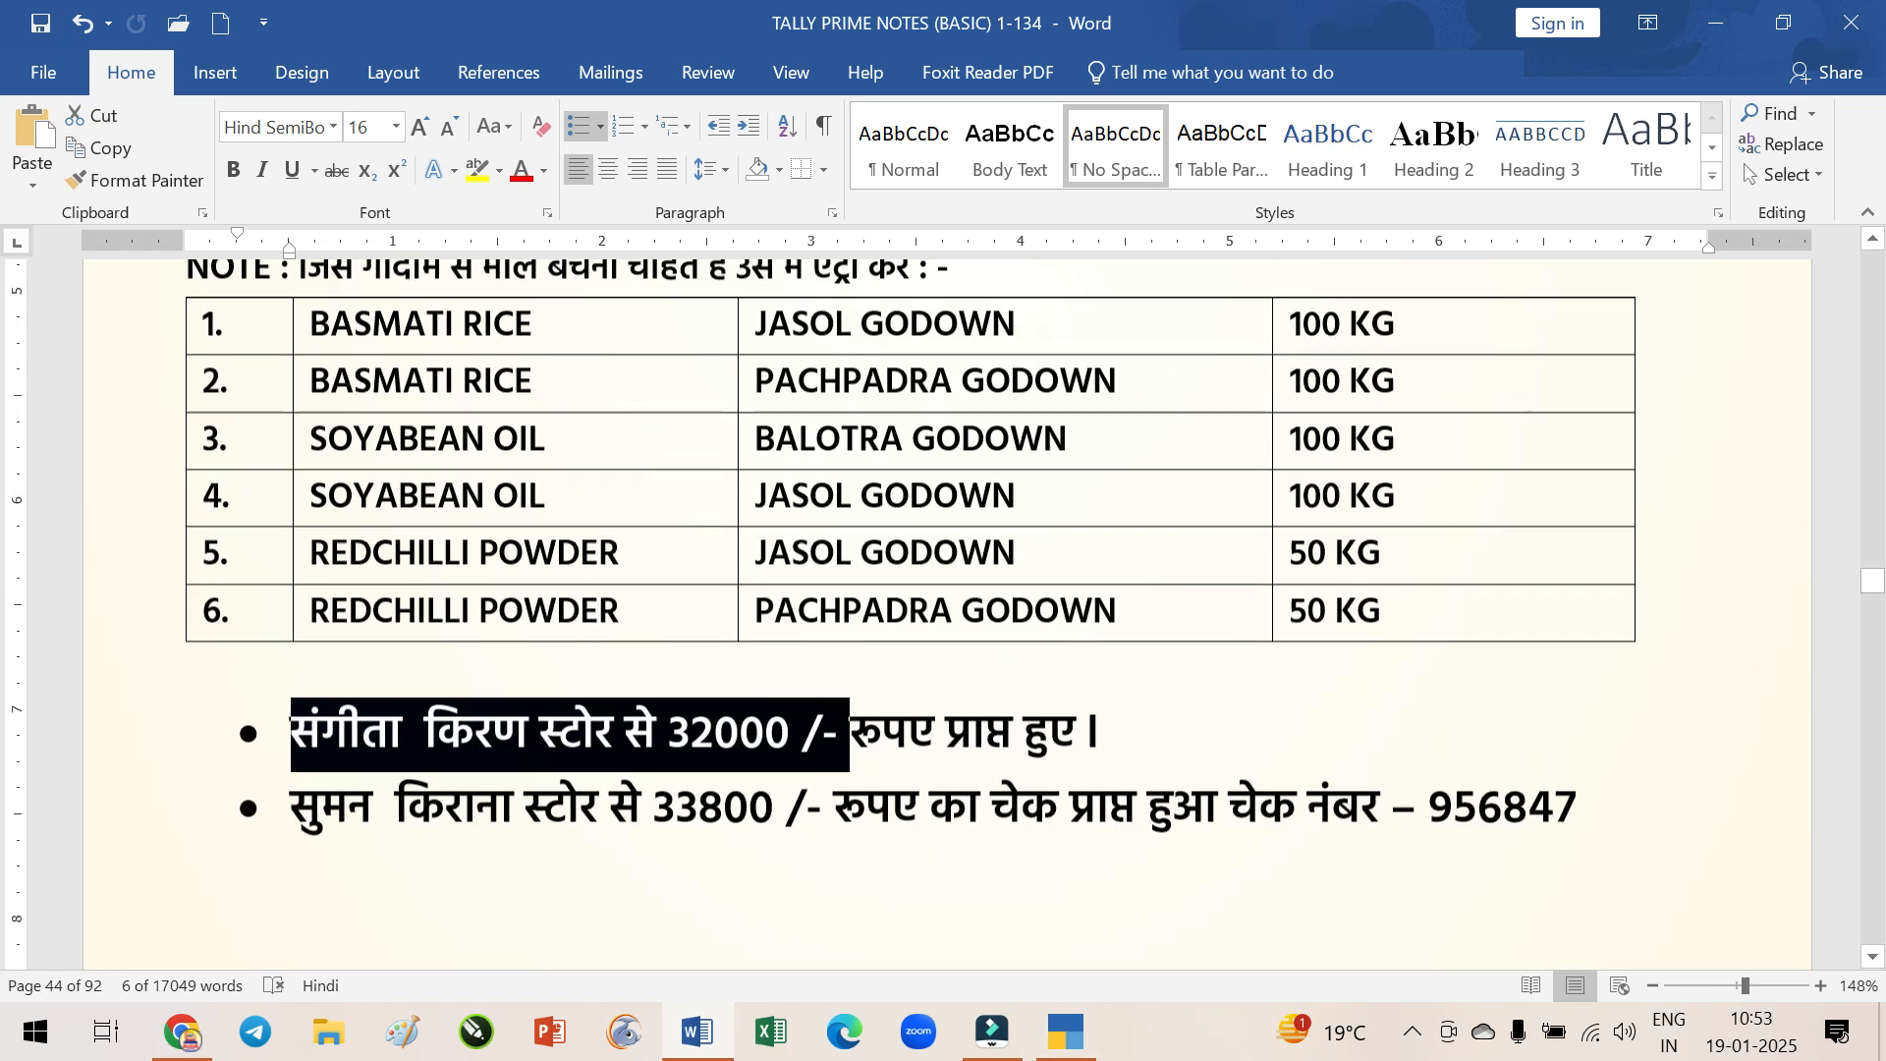
pyautogui.scroll(2, 1141, 688)
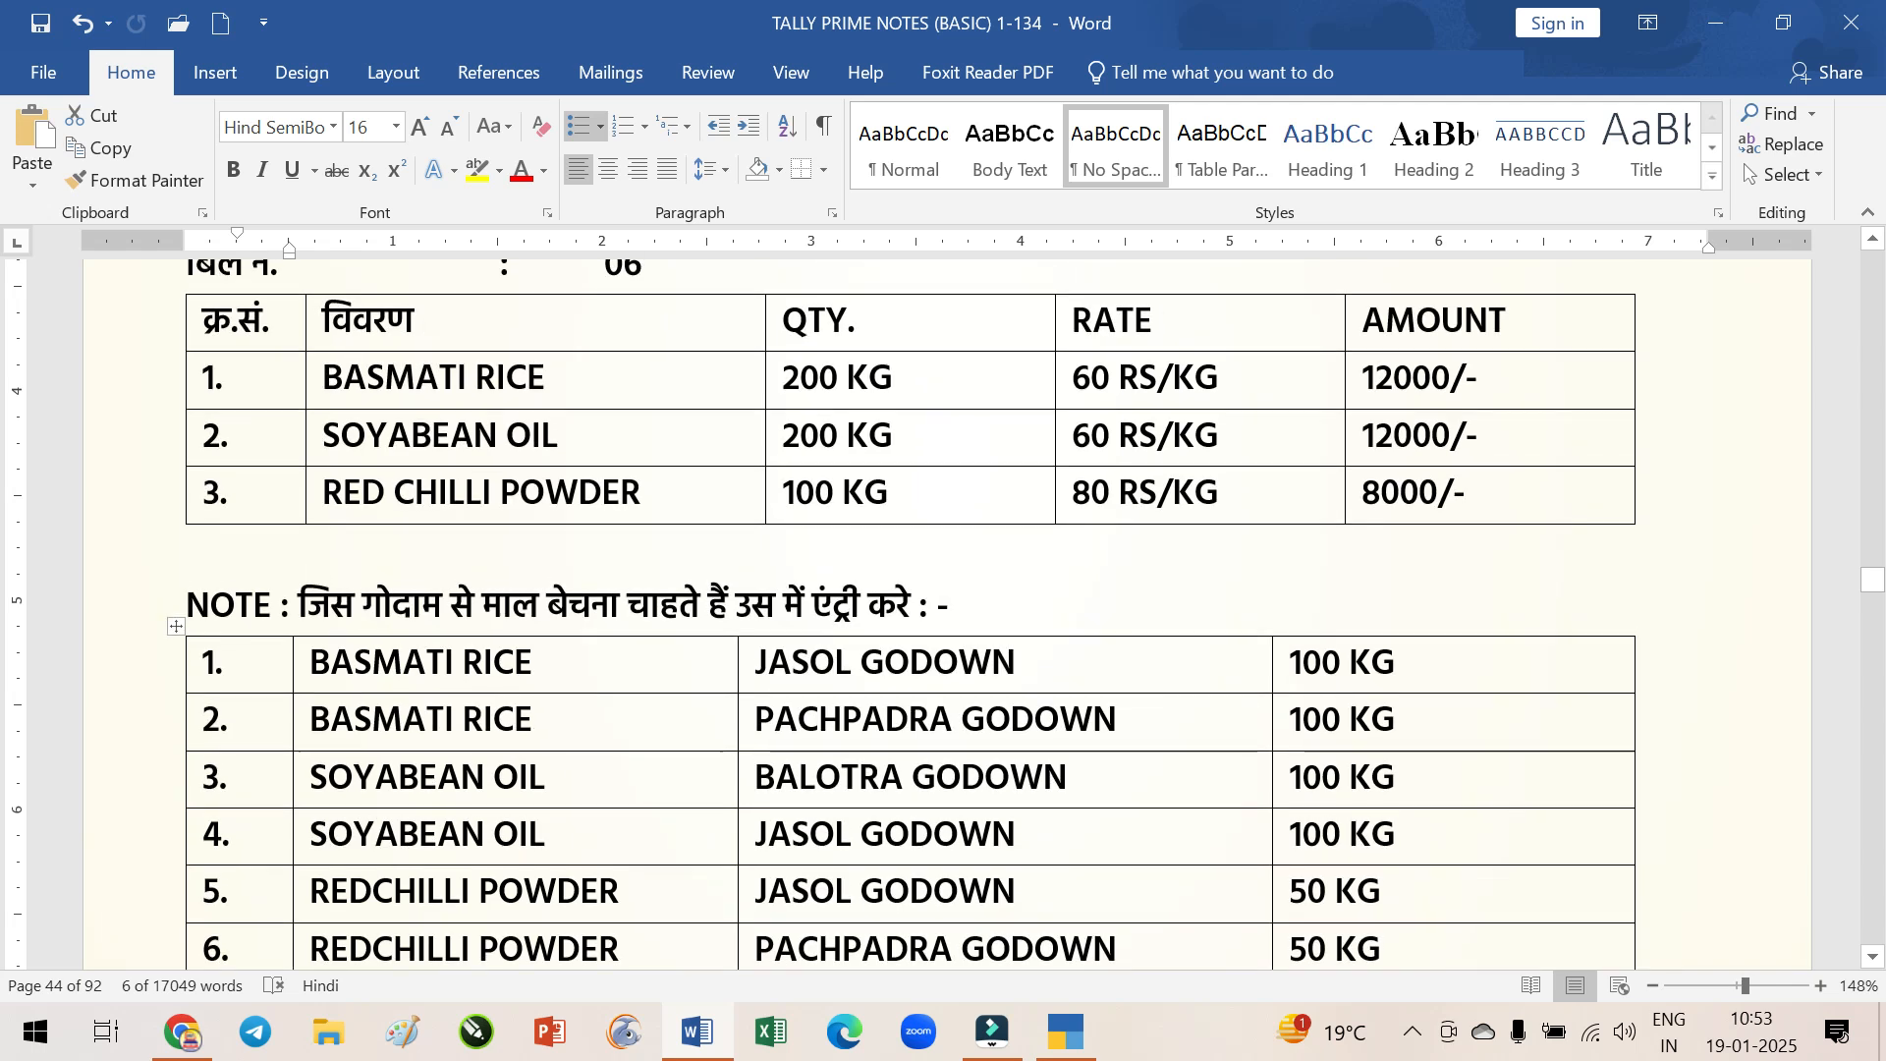
pyautogui.scroll(-3, 1140, 823)
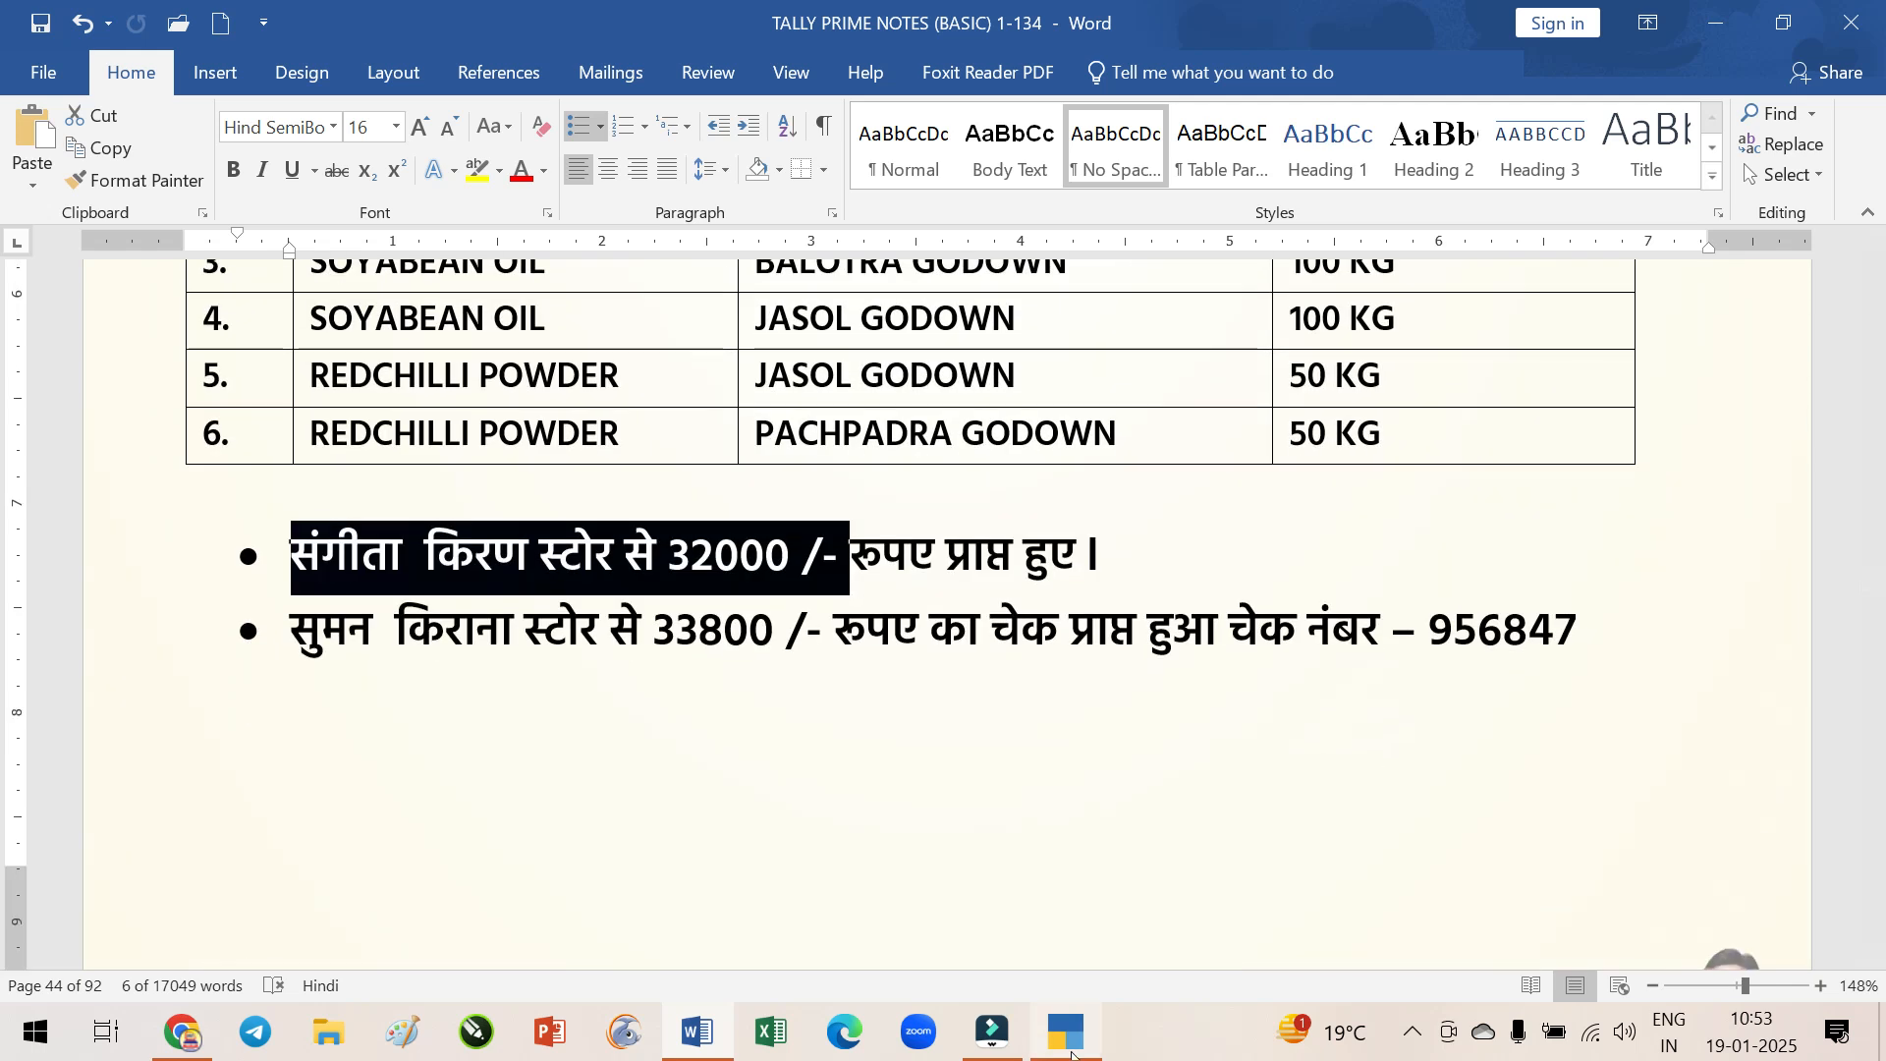
# Switch to TallyPrime, start a Receipt voucher and credit SANGITA KIRANA STORE with 32,000
pyautogui.click(1066, 1031)
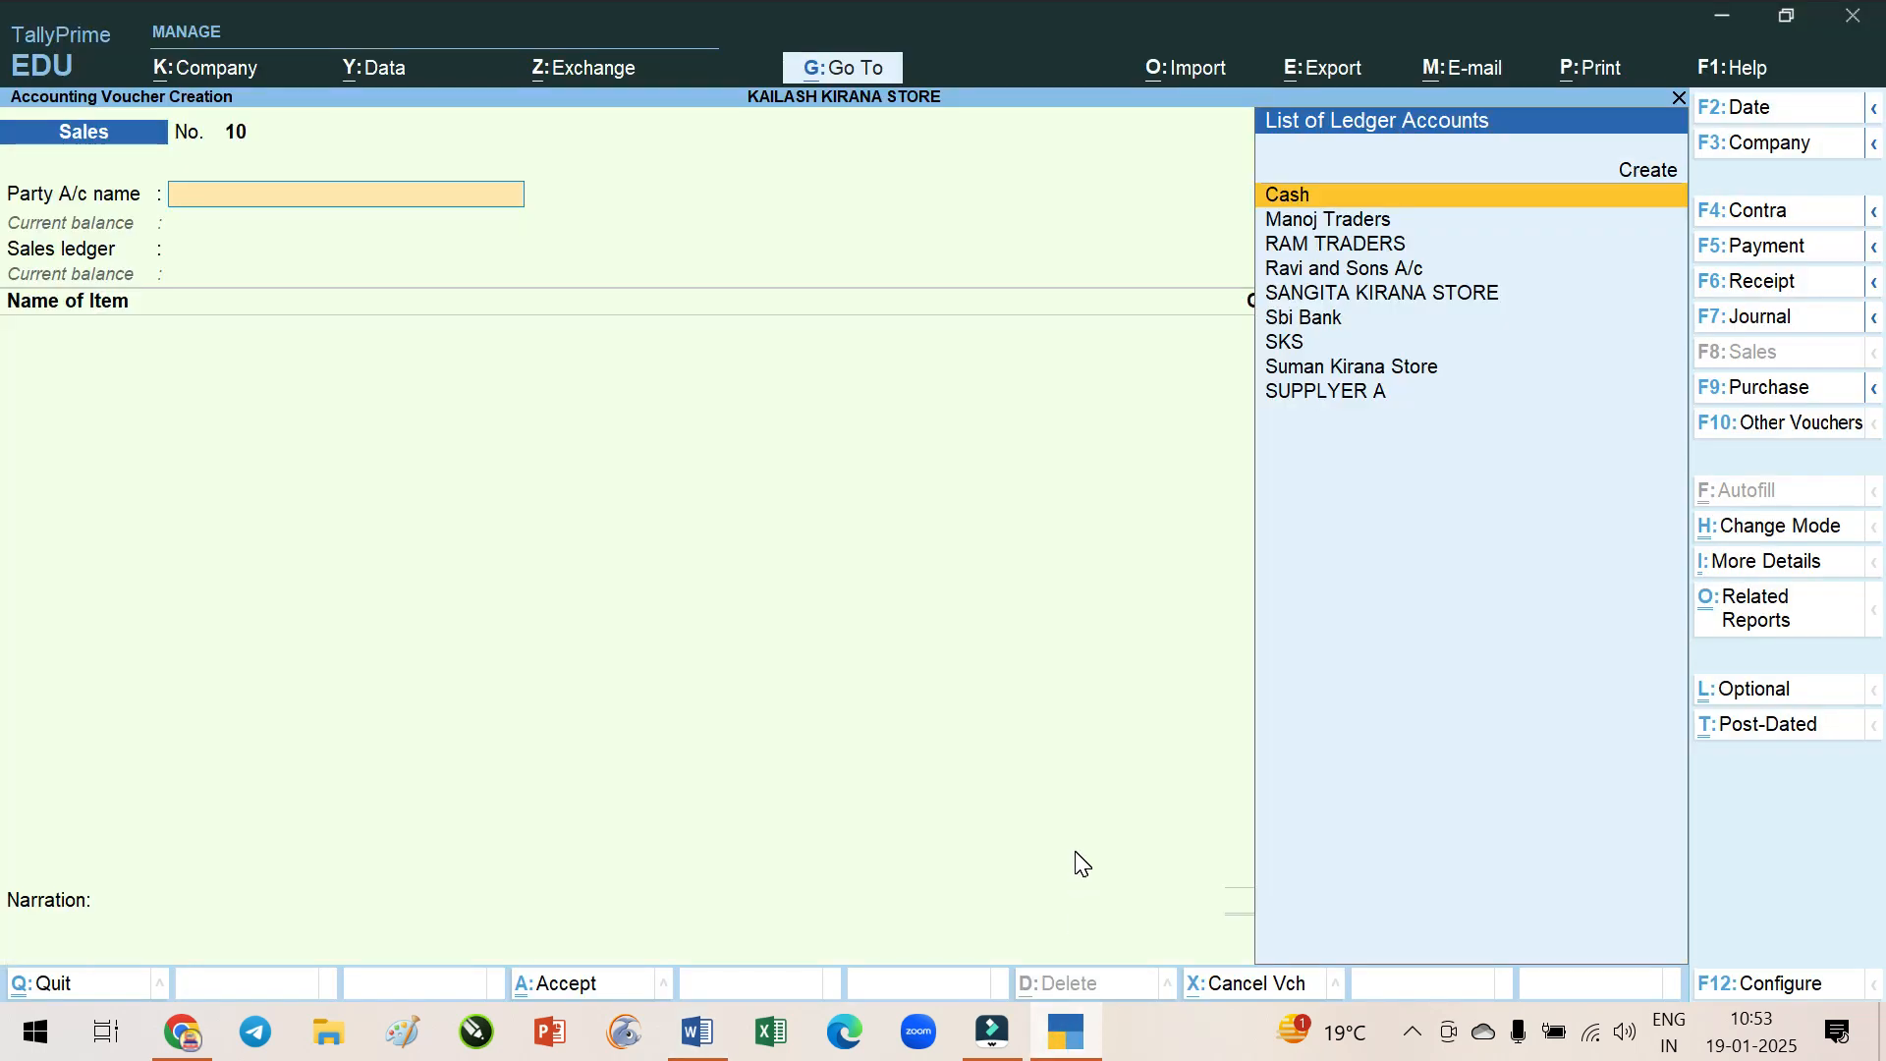
pyautogui.press('F6')
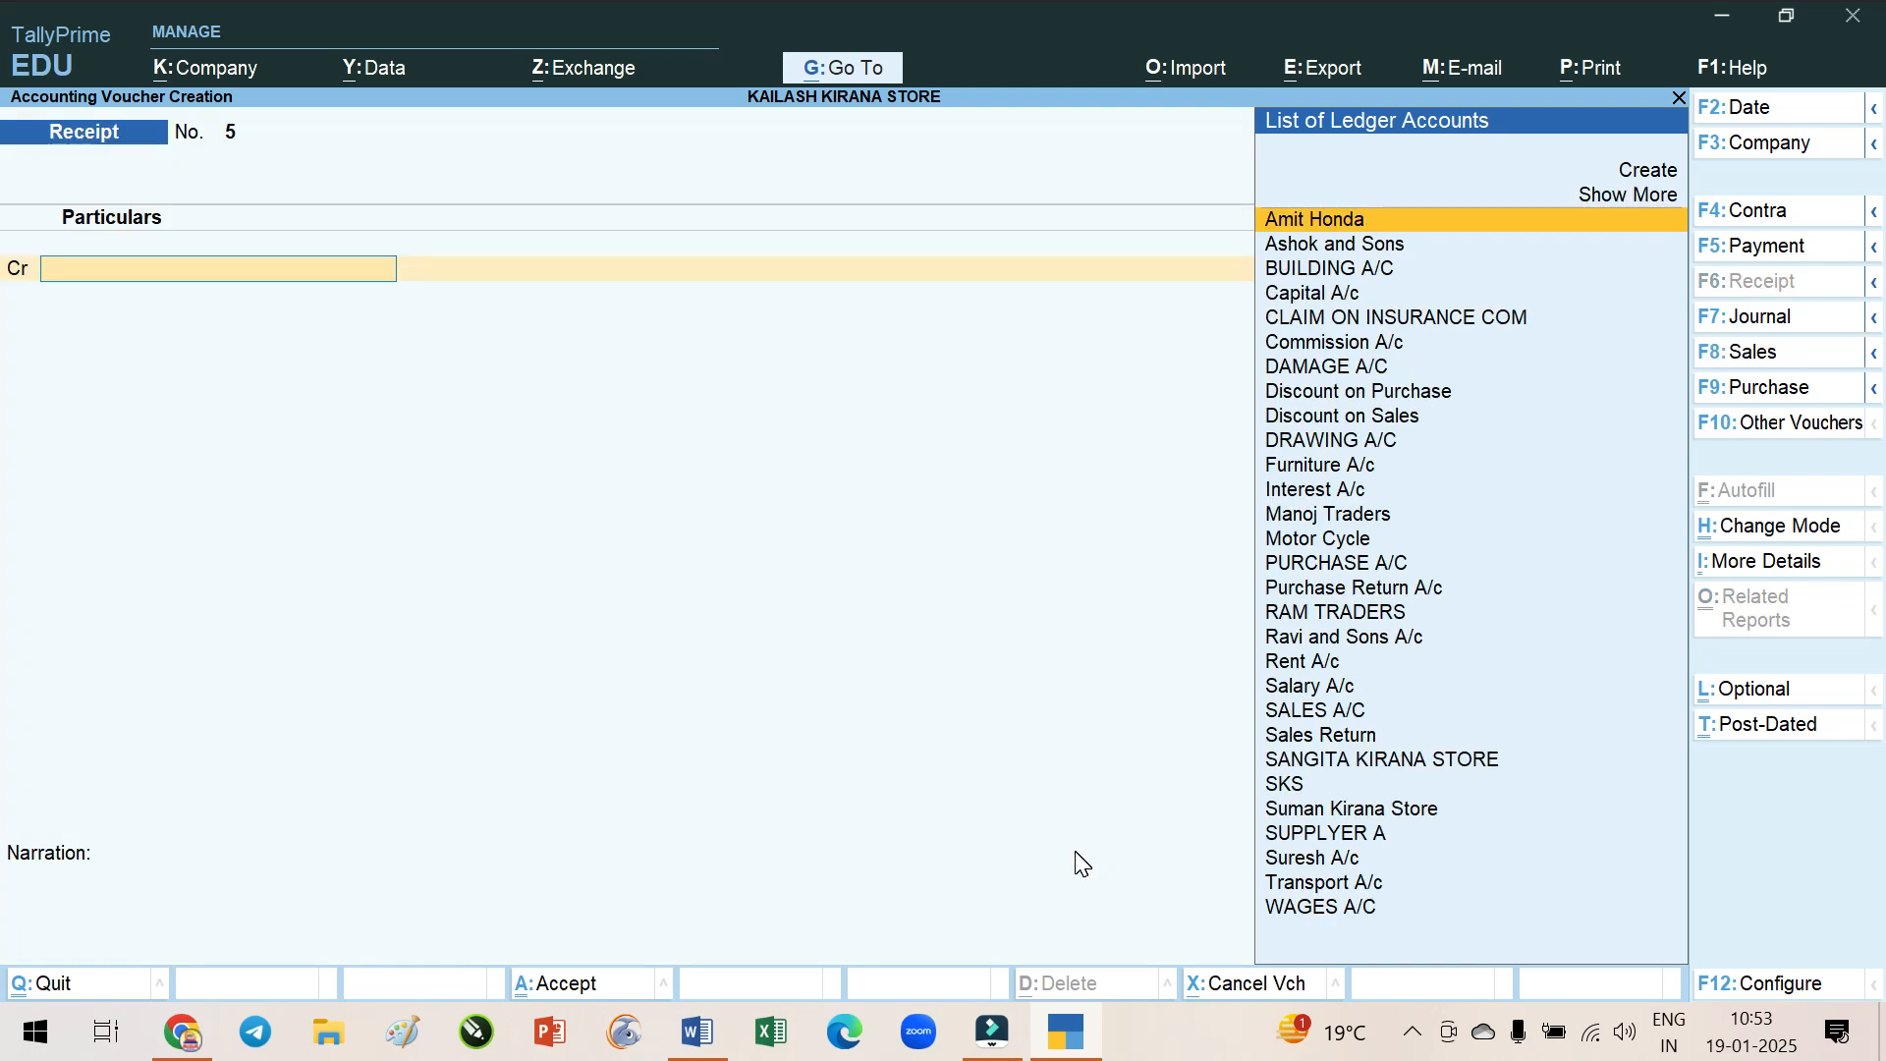
pyautogui.write('SAN')
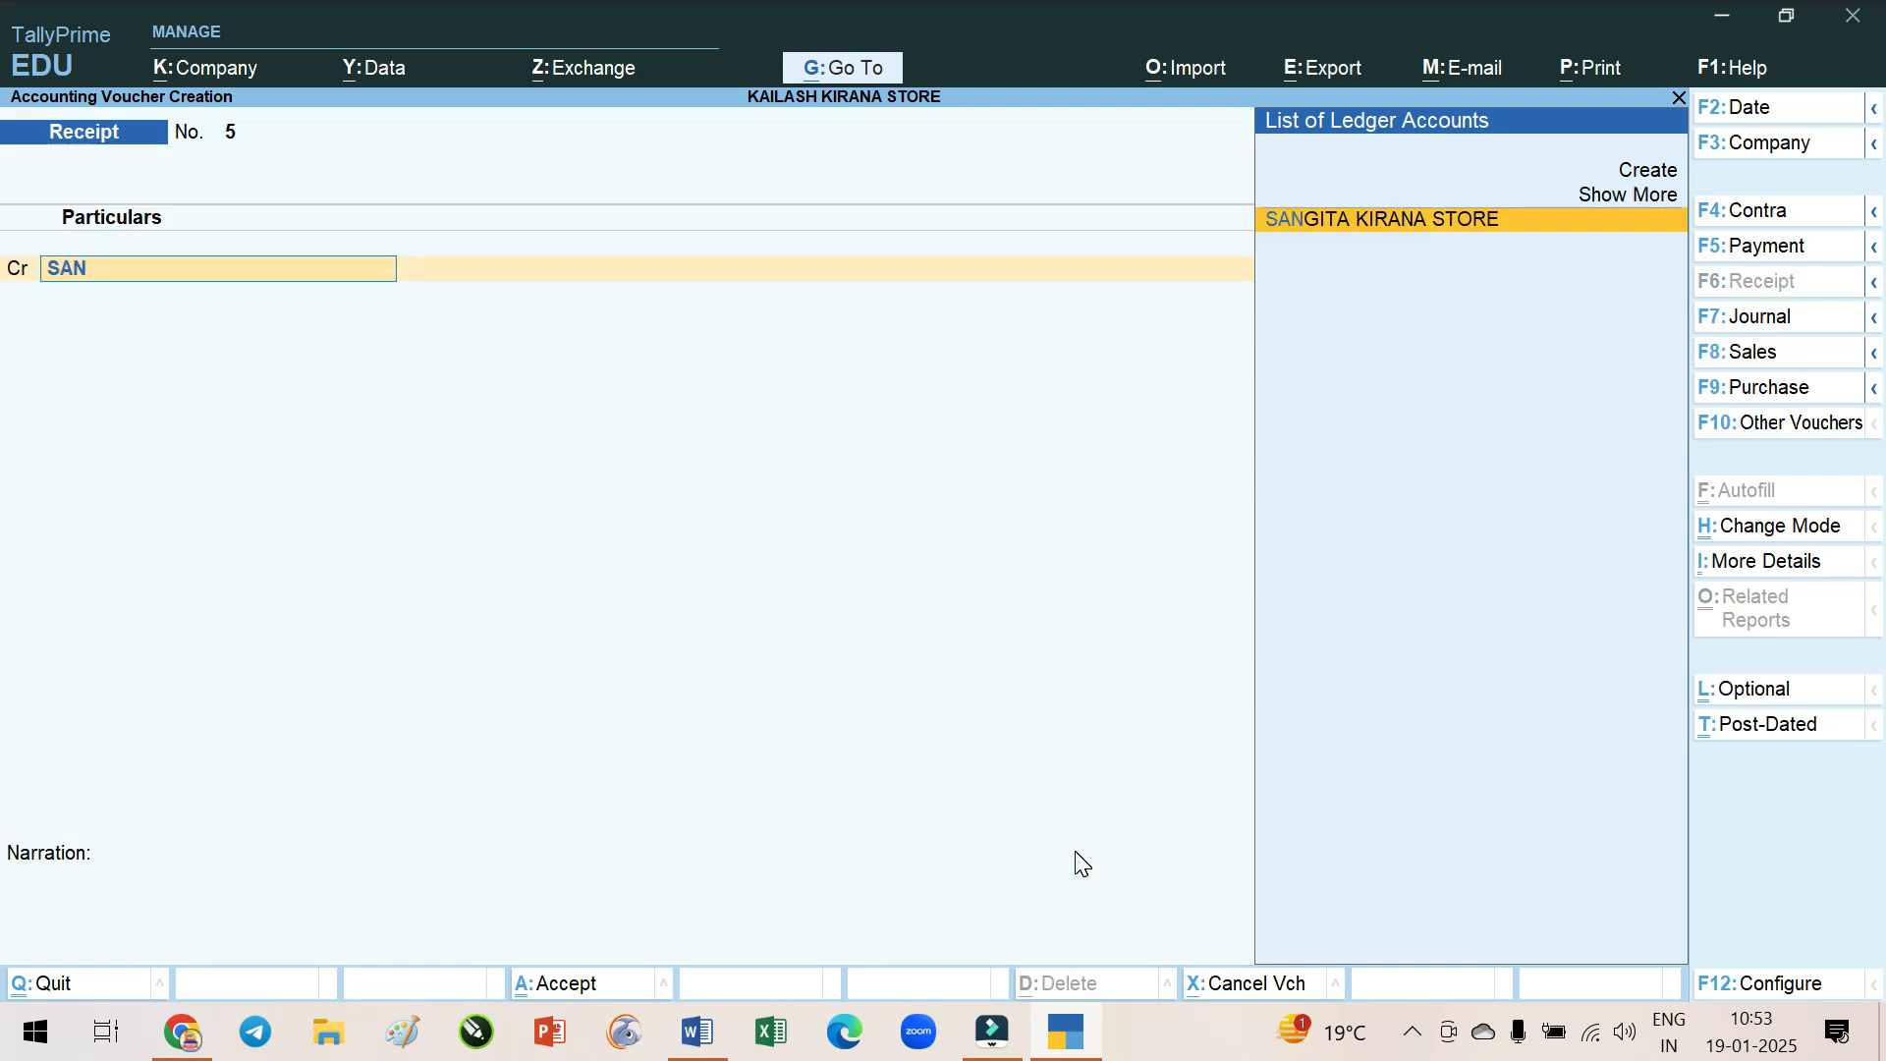
pyautogui.hotkey('alt', 'Tab')
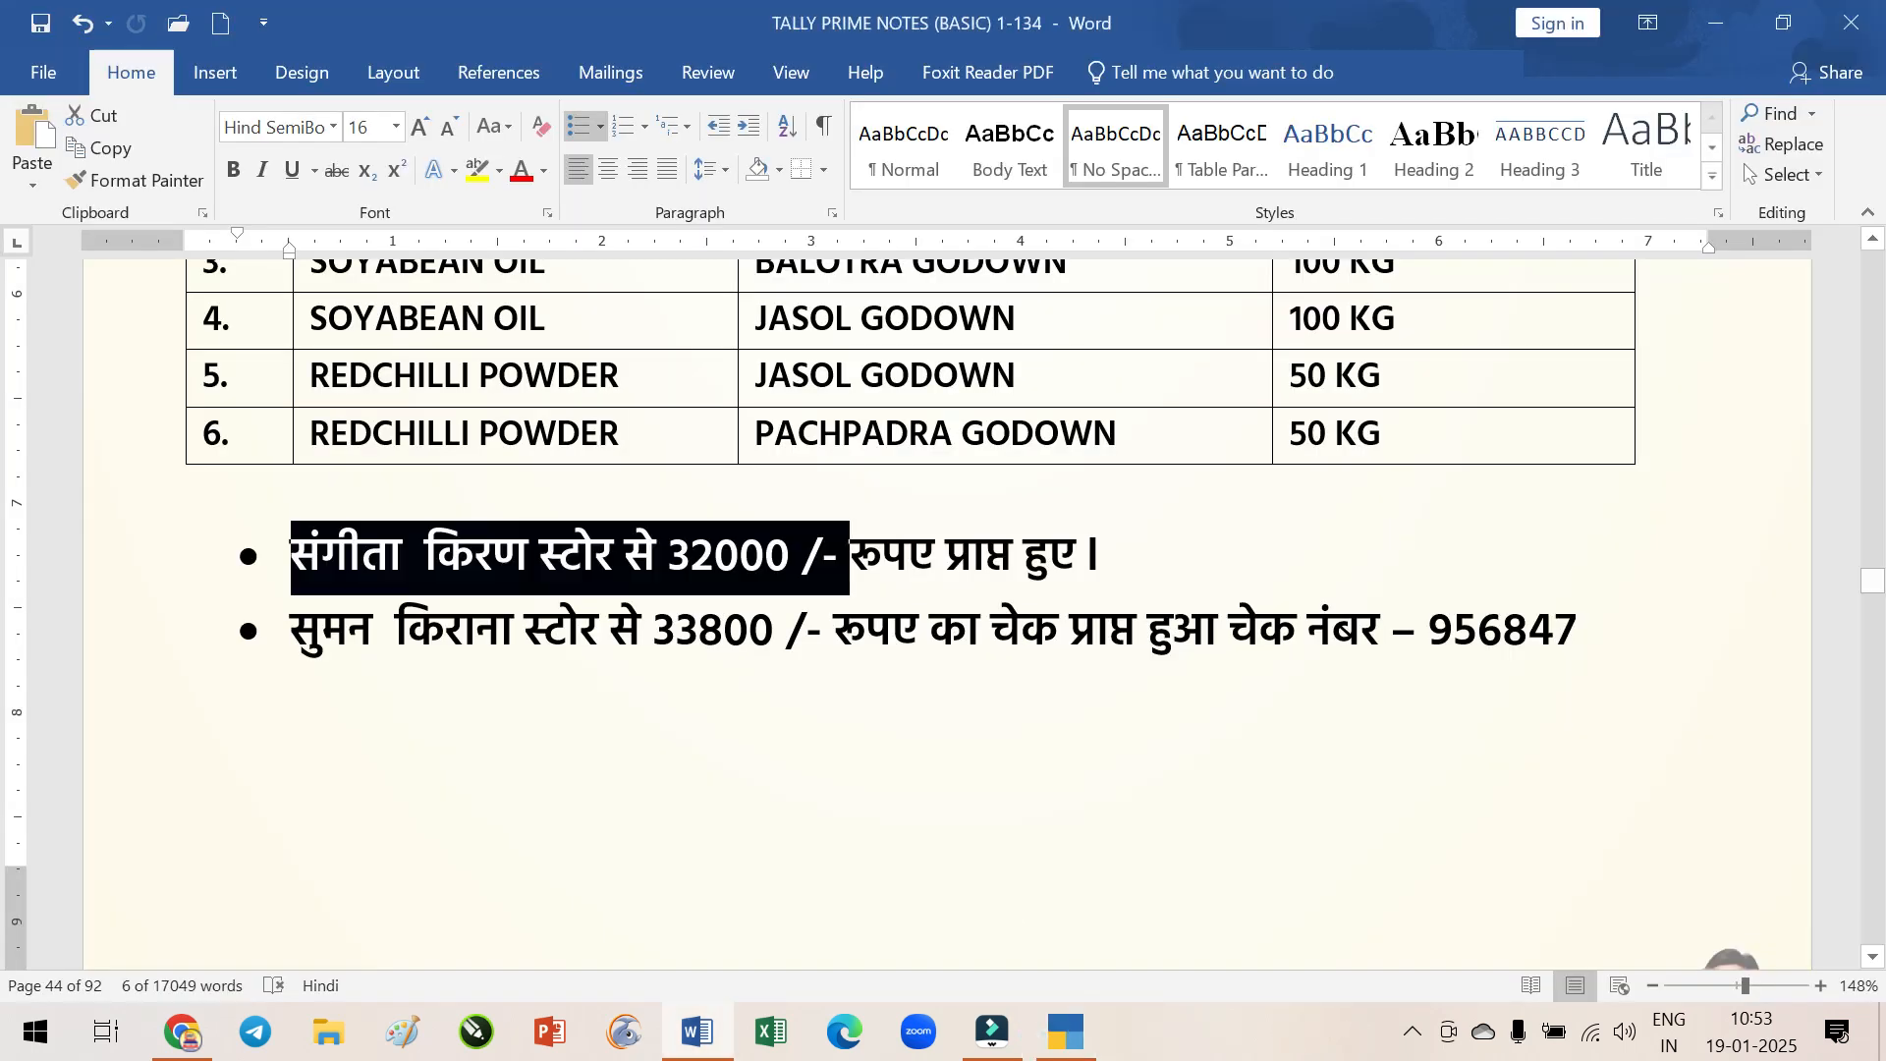
pyautogui.click(1064, 1049)
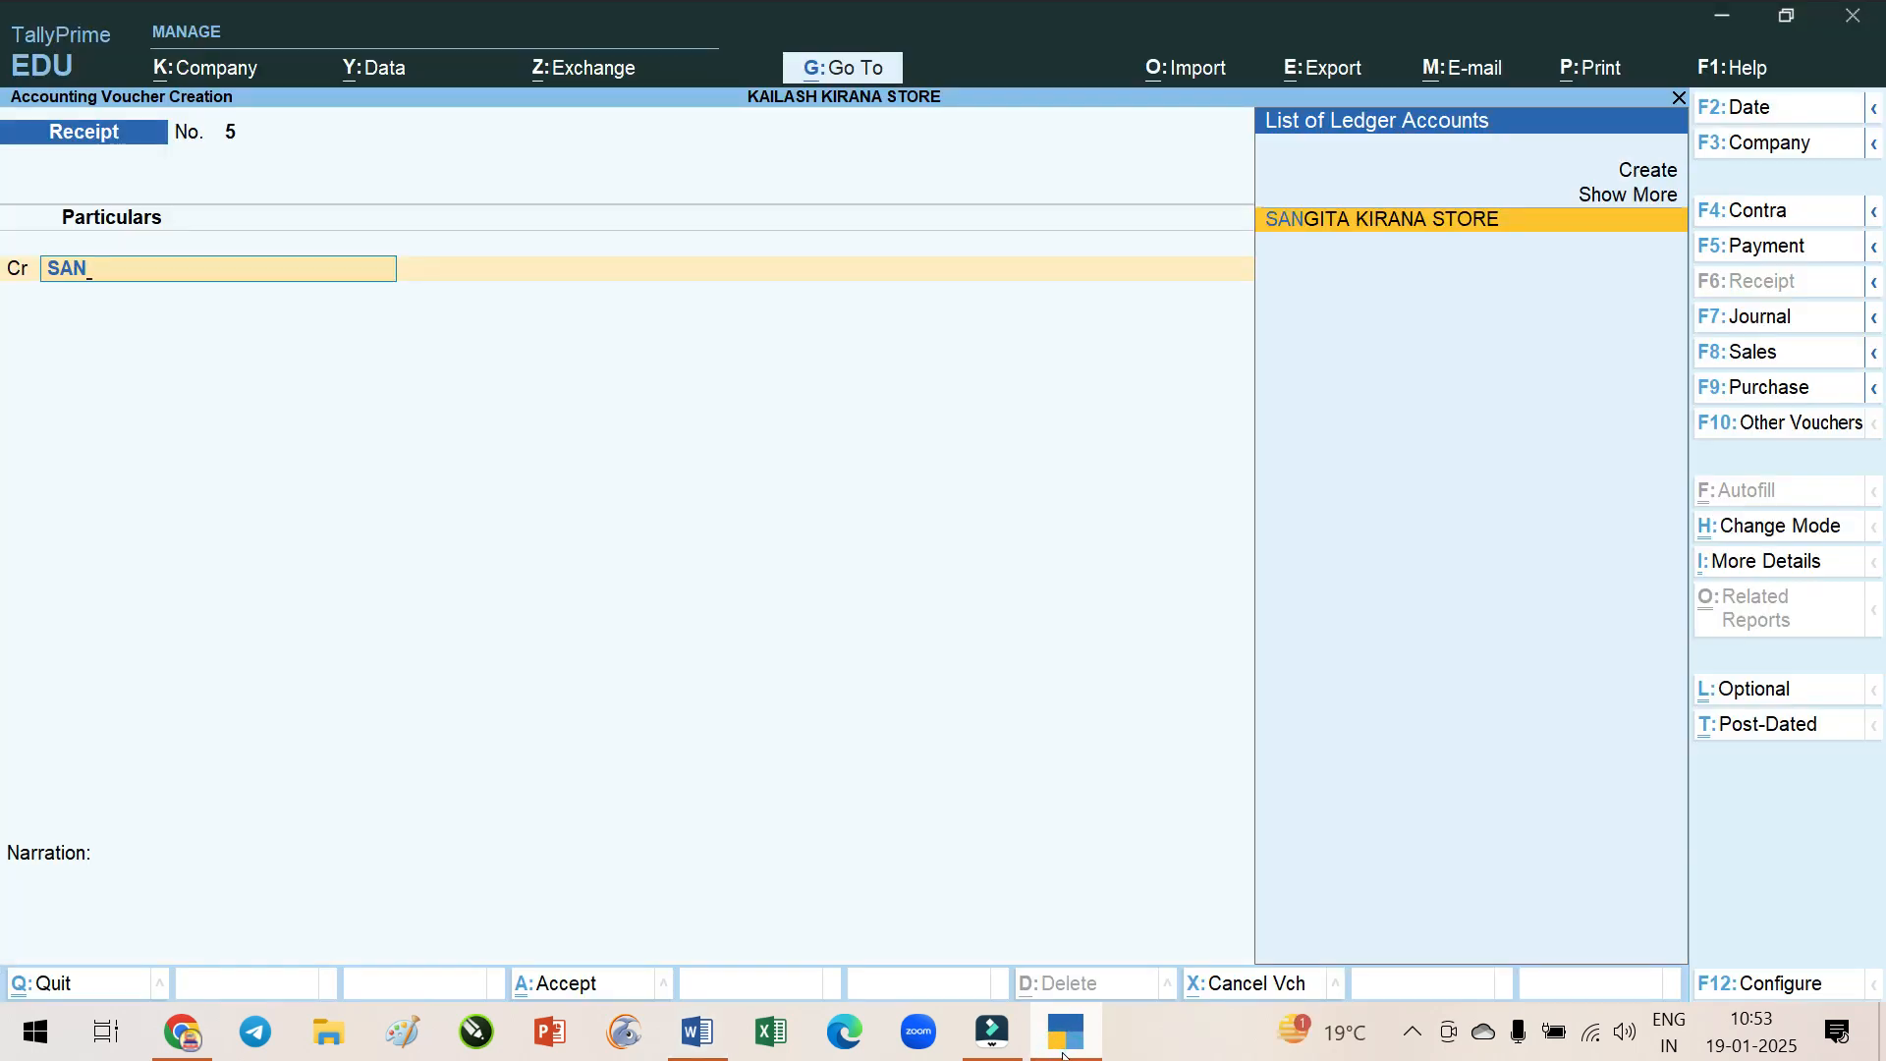
pyautogui.press('Return')
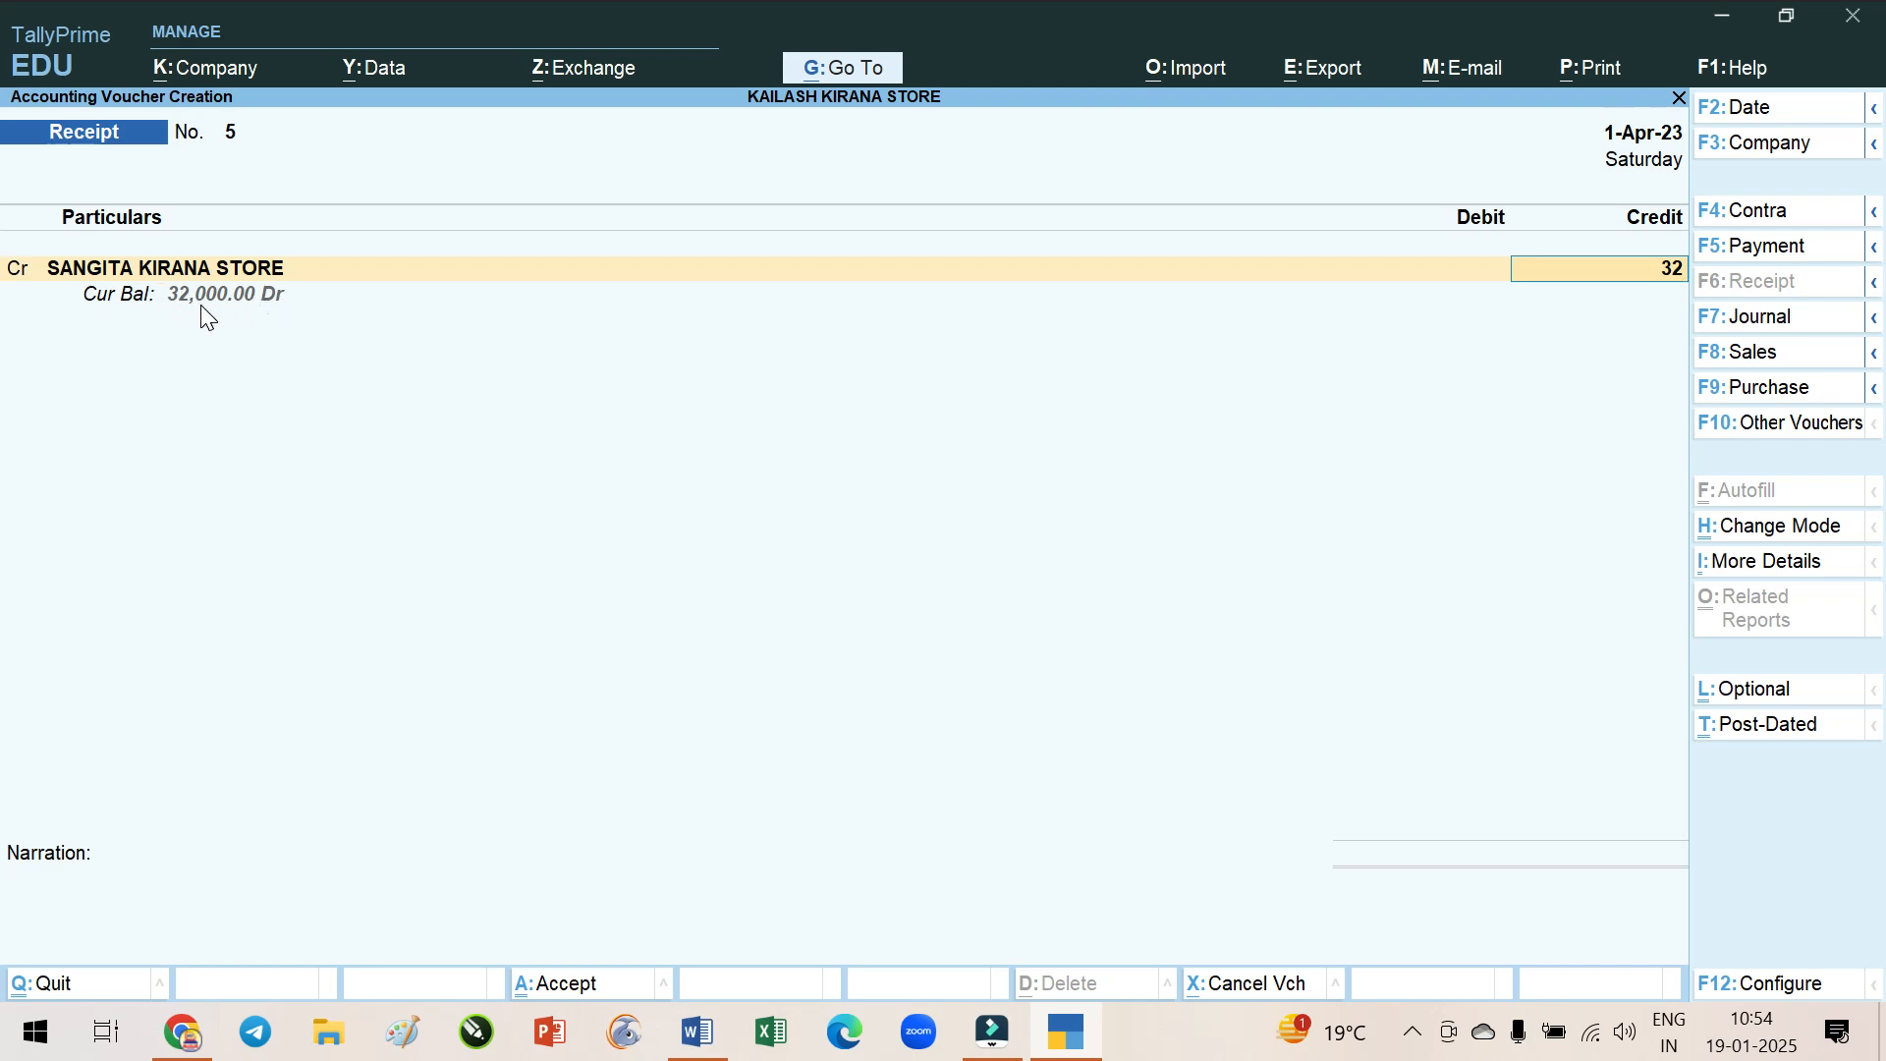
pyautogui.write('000')
pyautogui.press('Return')
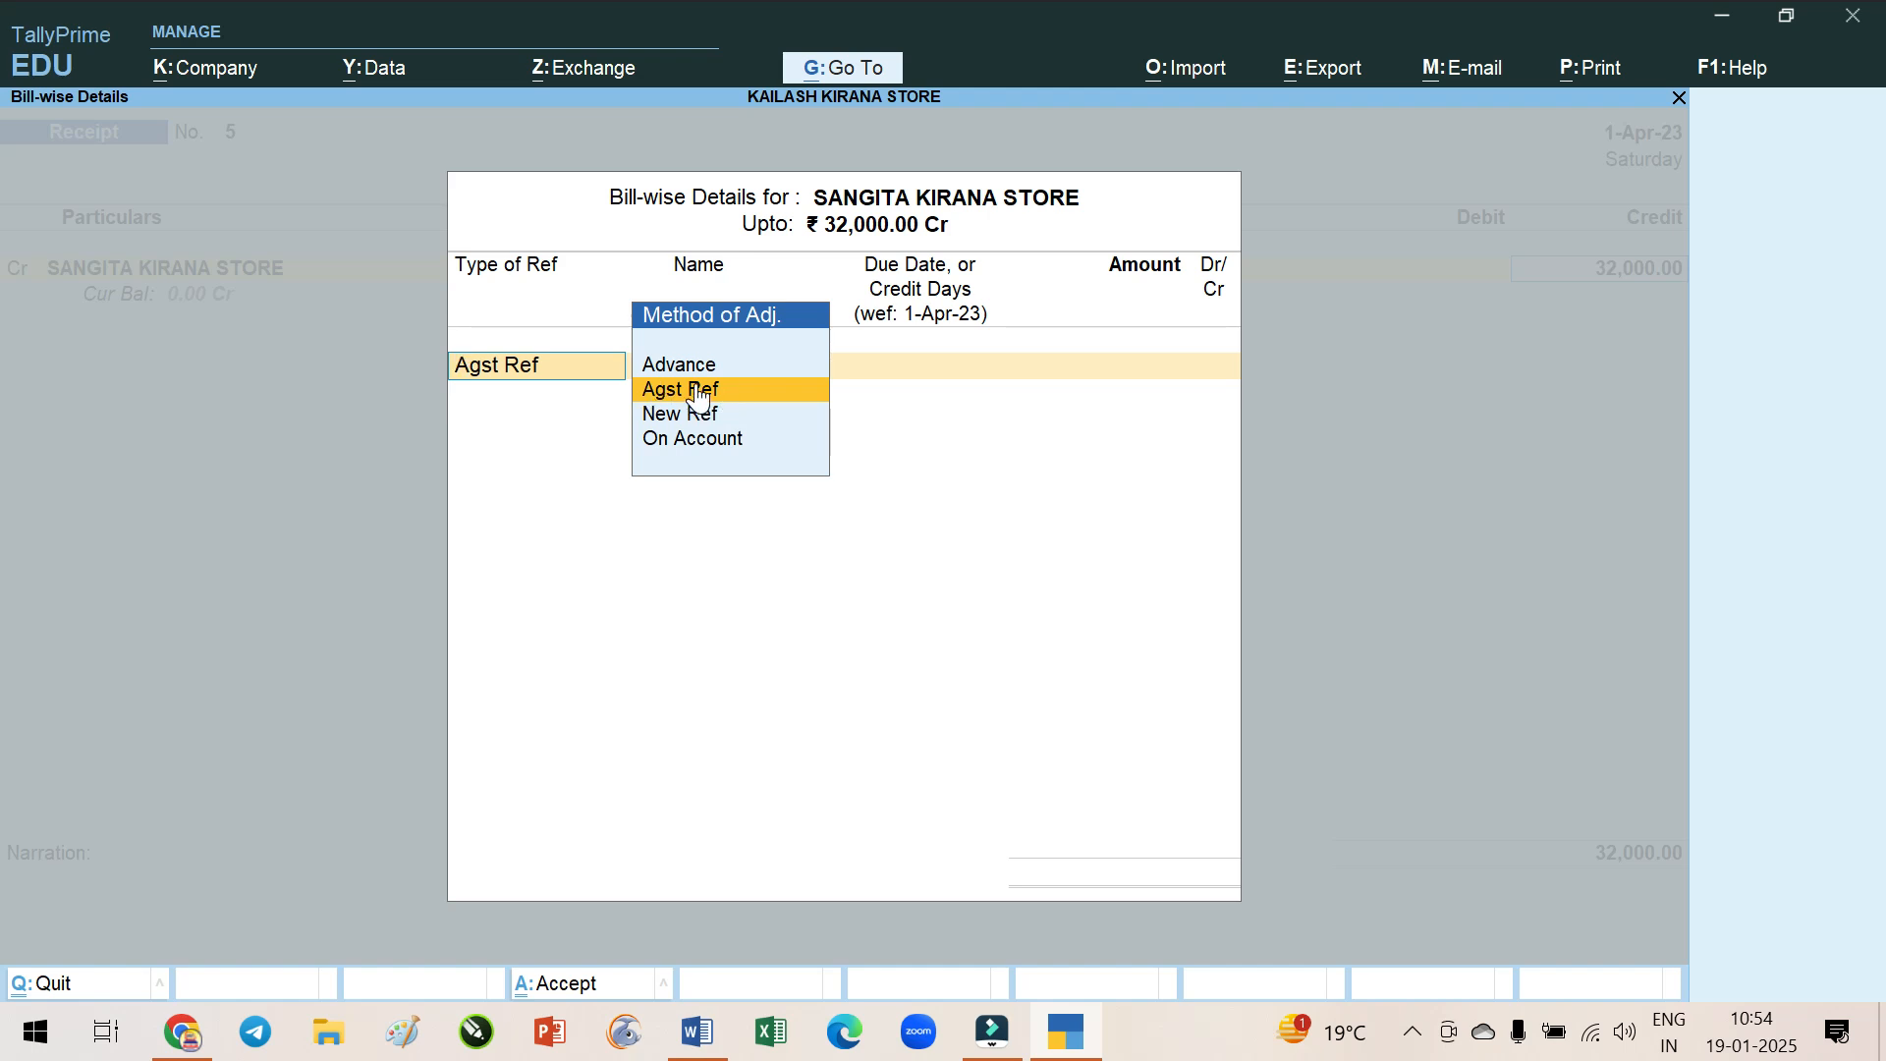
# Allocate the 32,000 receipt to SANGITA KIRANA STORE's pending bill 9 using Agst Ref
pyautogui.click(698, 391)
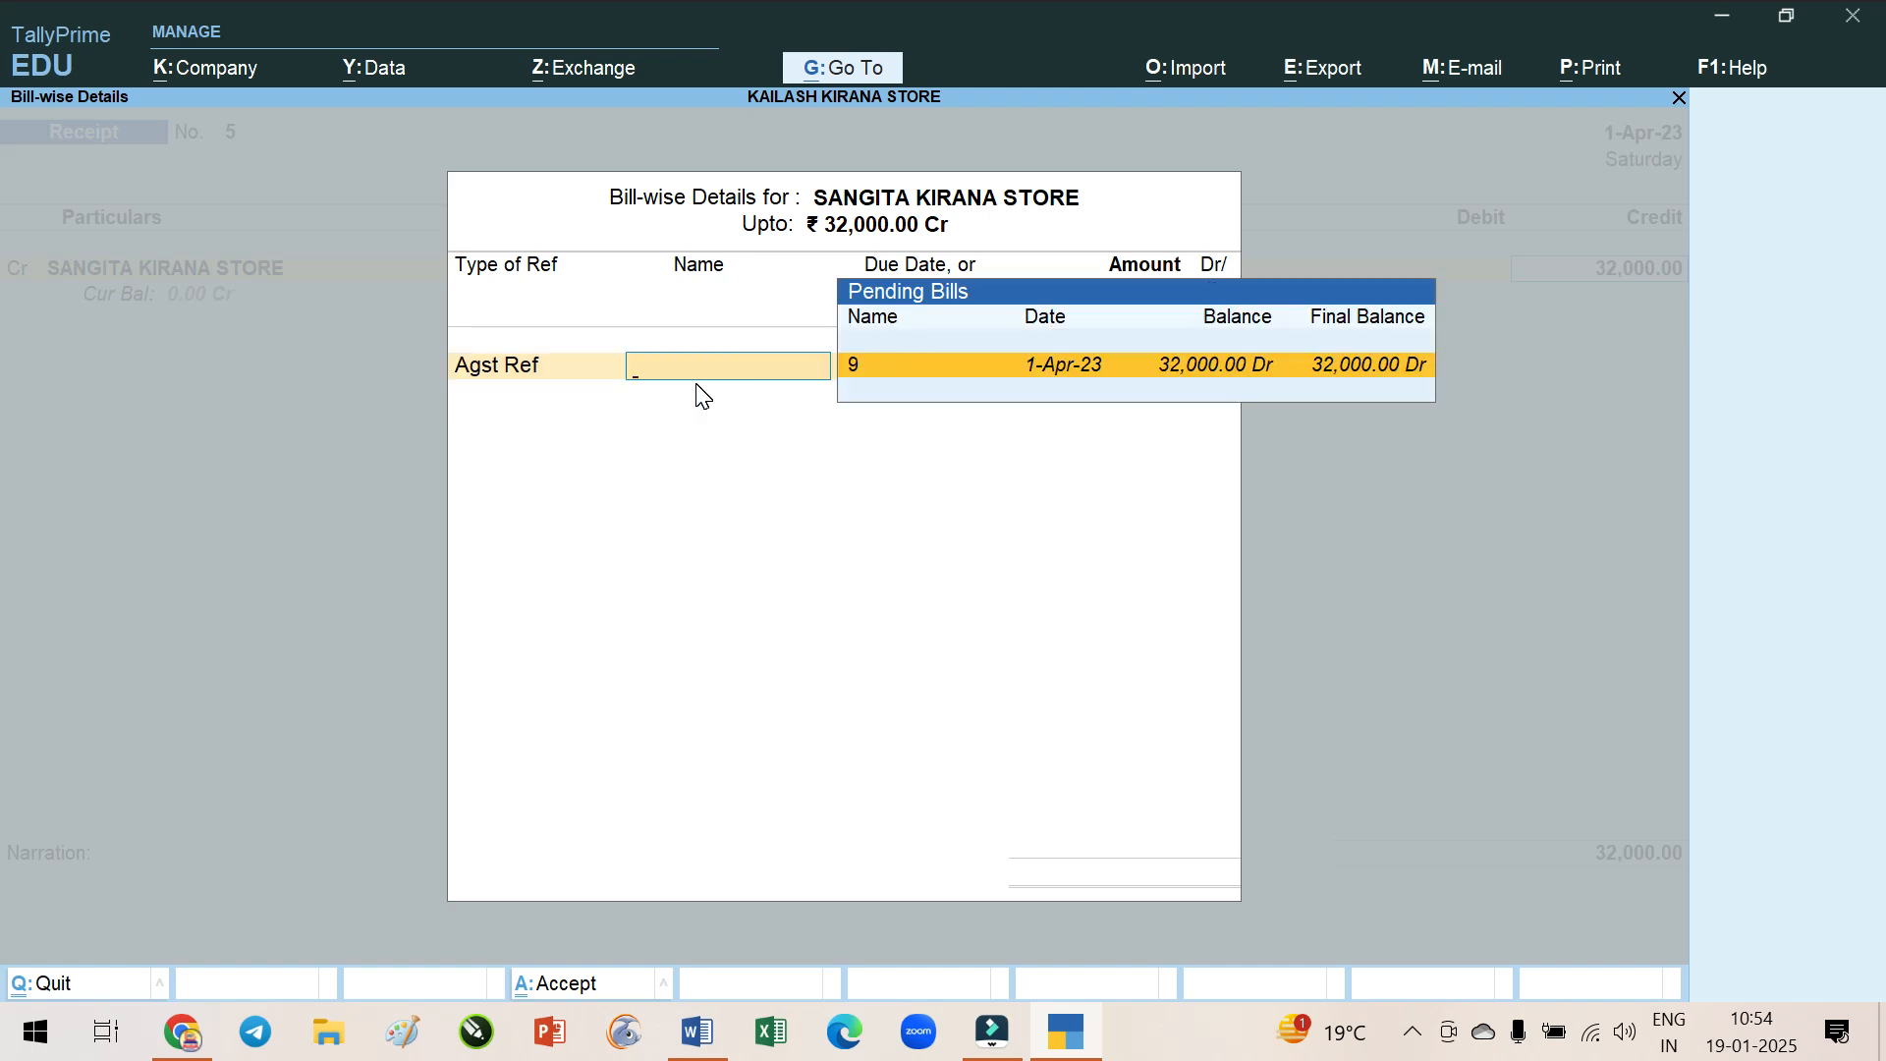
pyautogui.click(854, 365)
pyautogui.press('Return')
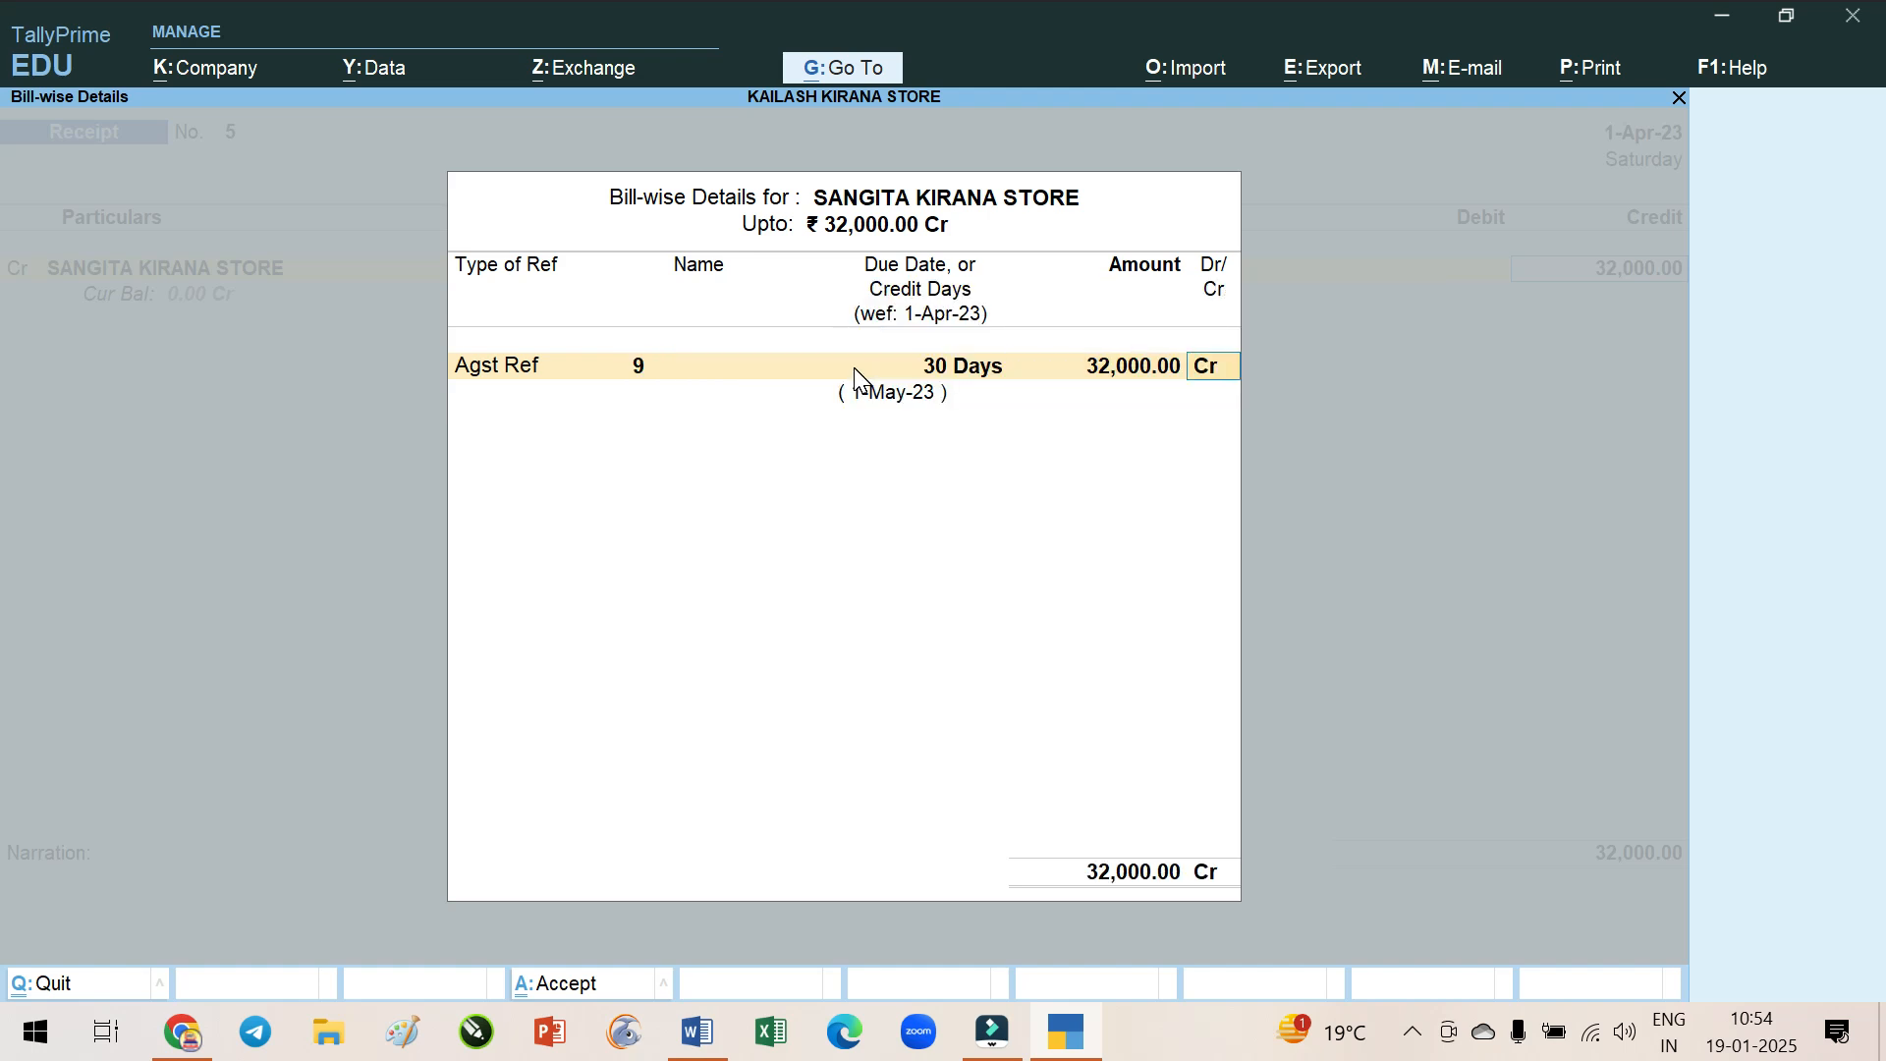
pyautogui.press('Return')
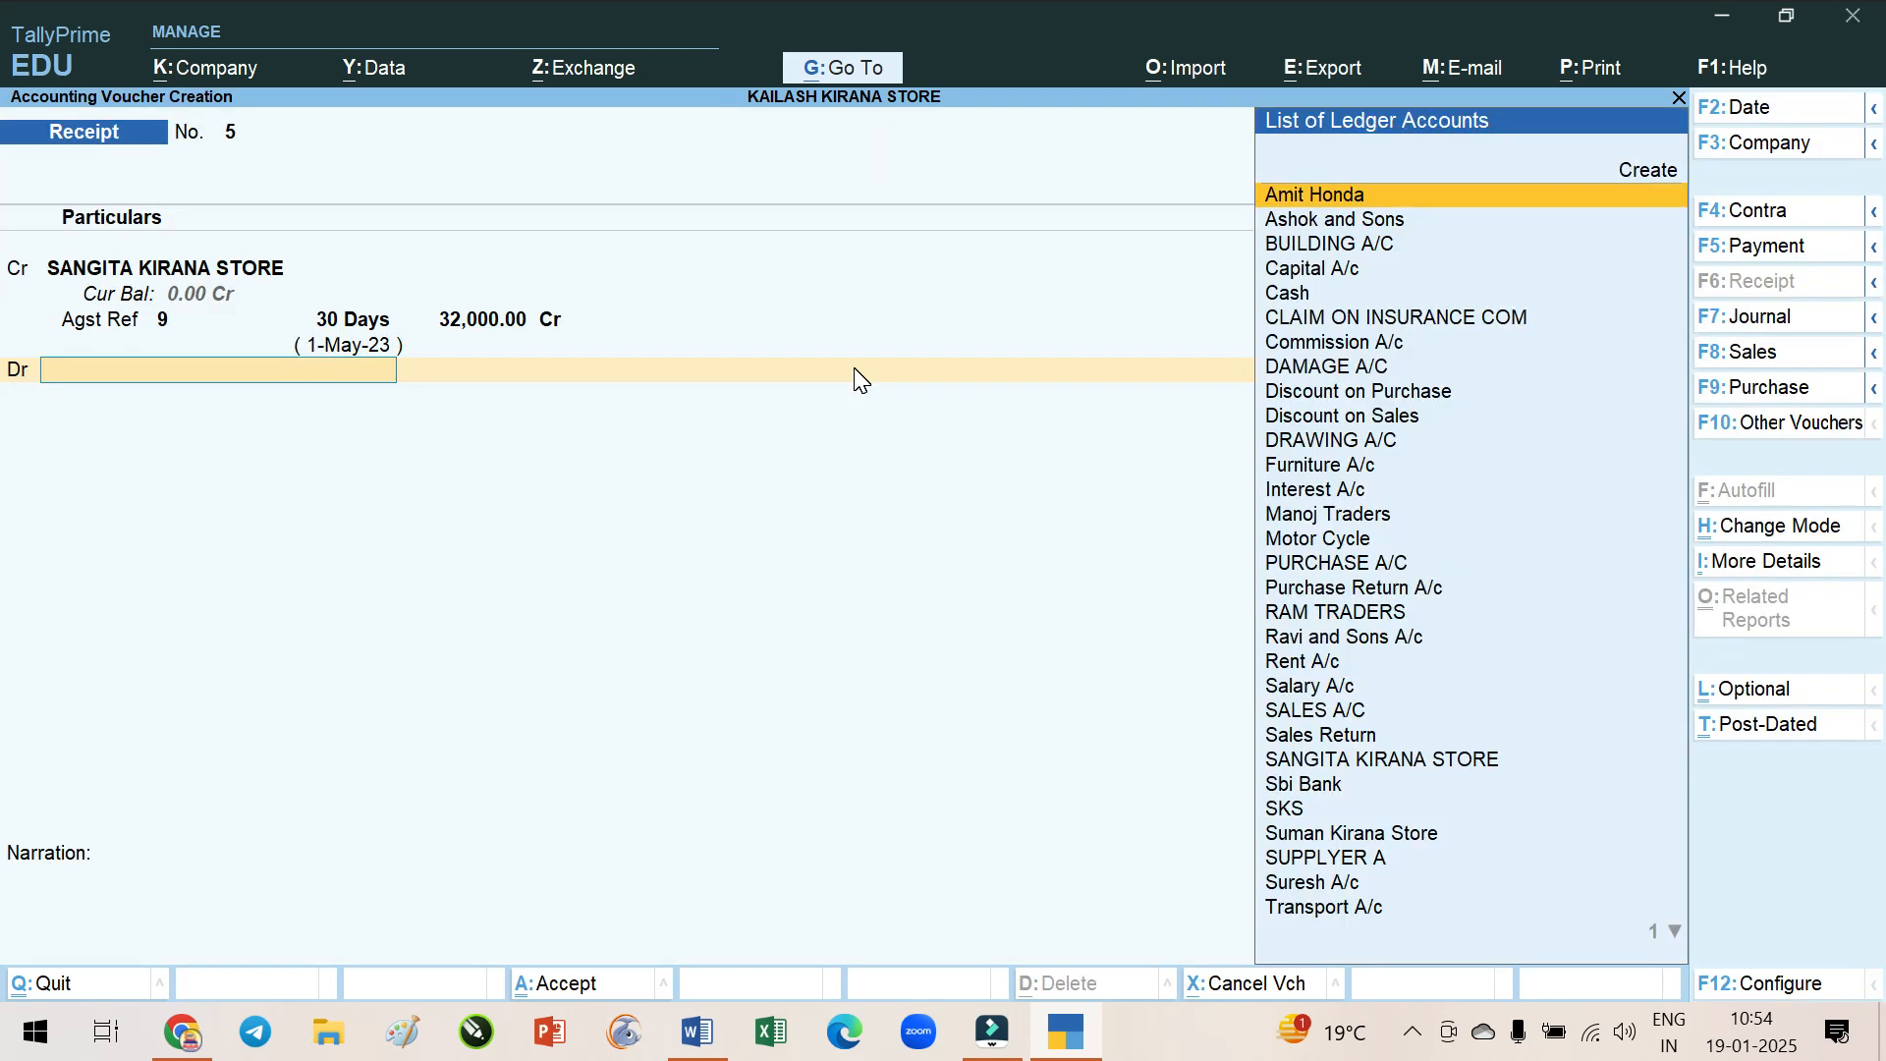
# Debit Cash for 32,000, checking the payment mode in the Word notes, and save the receipt voucher
pyautogui.write('CAS')
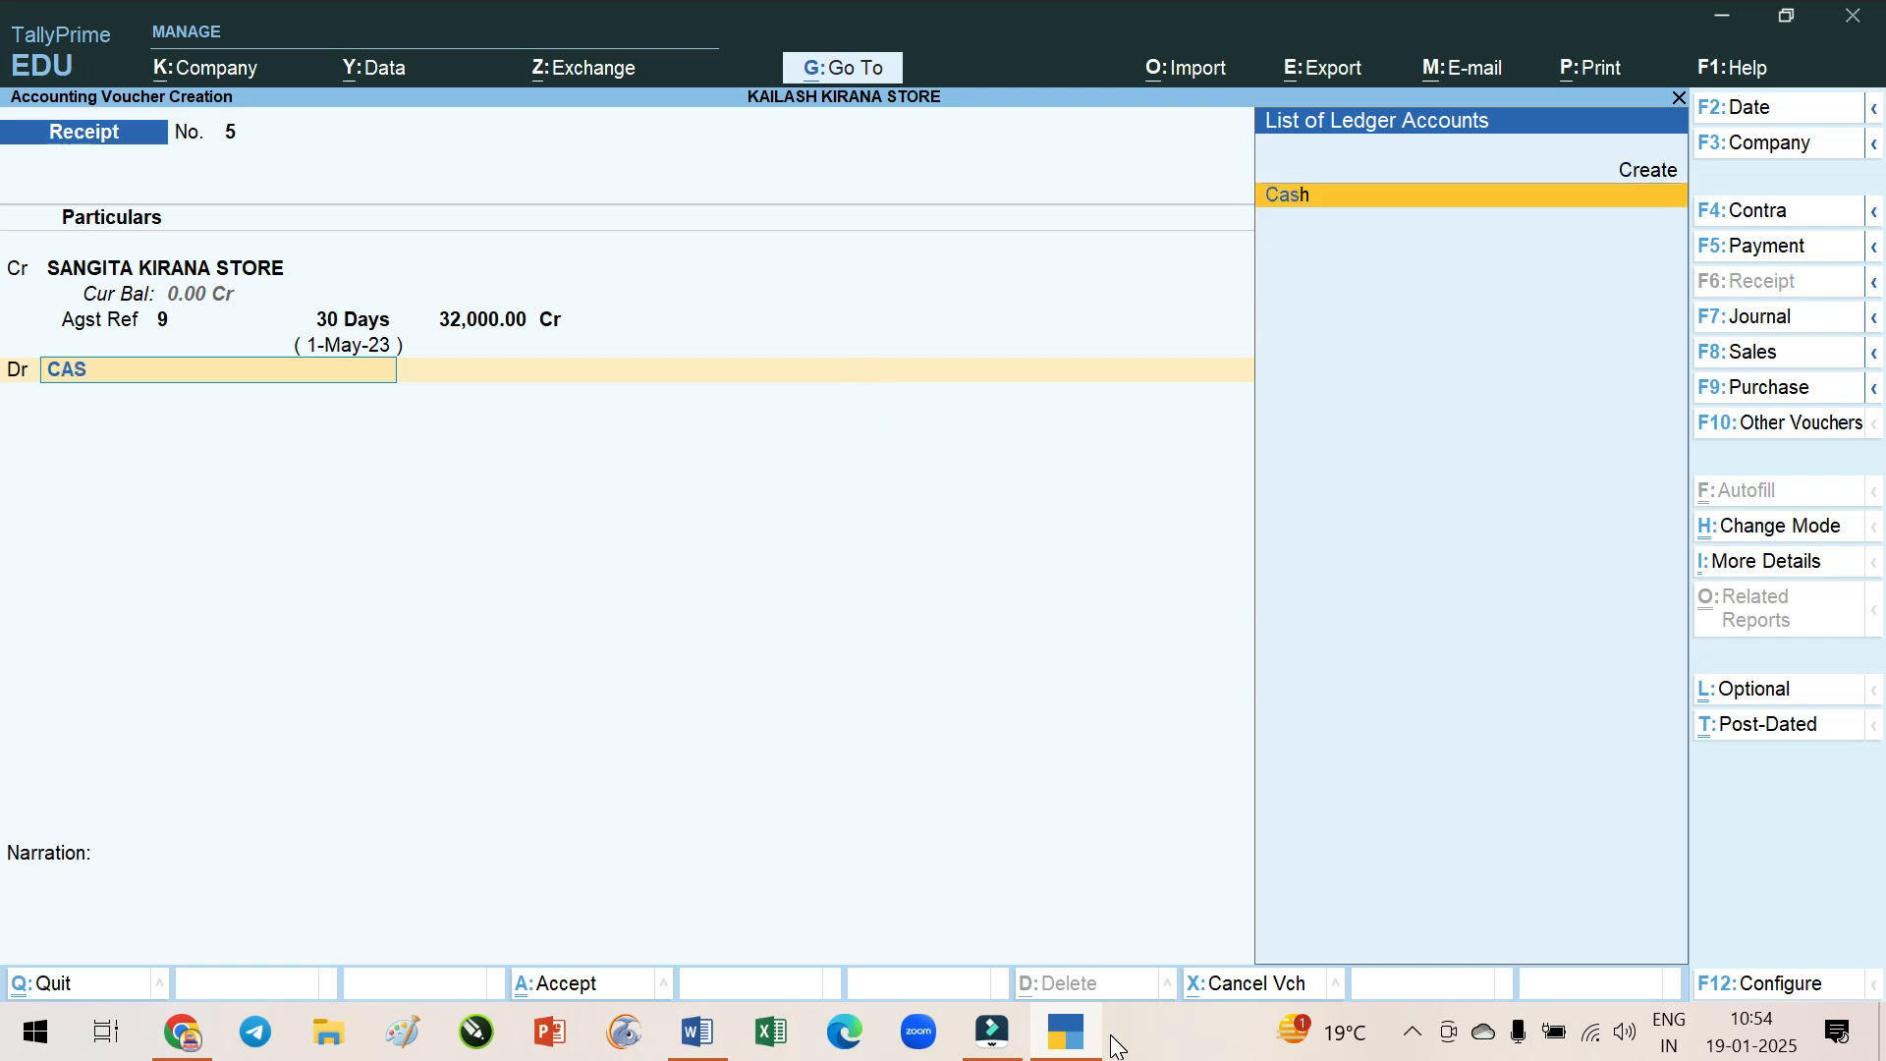
pyautogui.hotkey('alt', 'Tab')
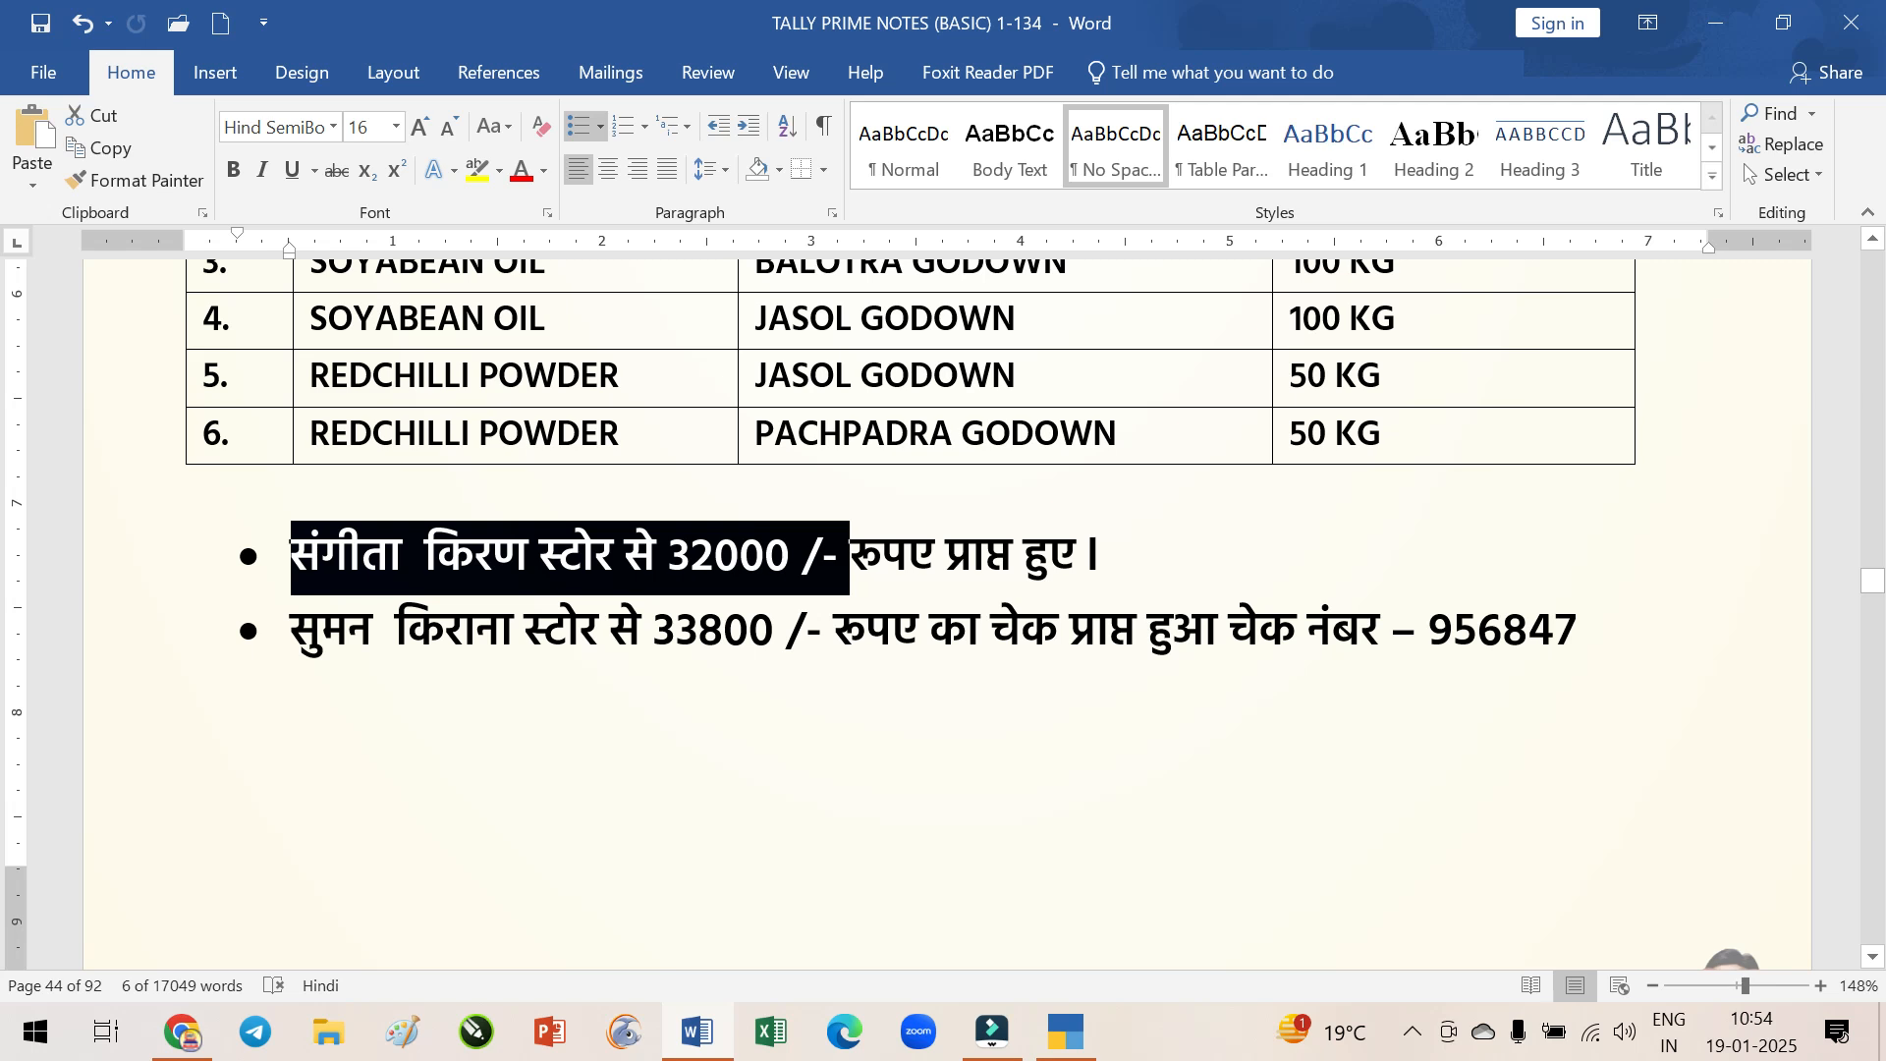
pyautogui.moveTo(1216, 629); pyautogui.dragTo(1582, 629)
pyautogui.click(840, 555)
pyautogui.hotkey('alt', 'Tab')
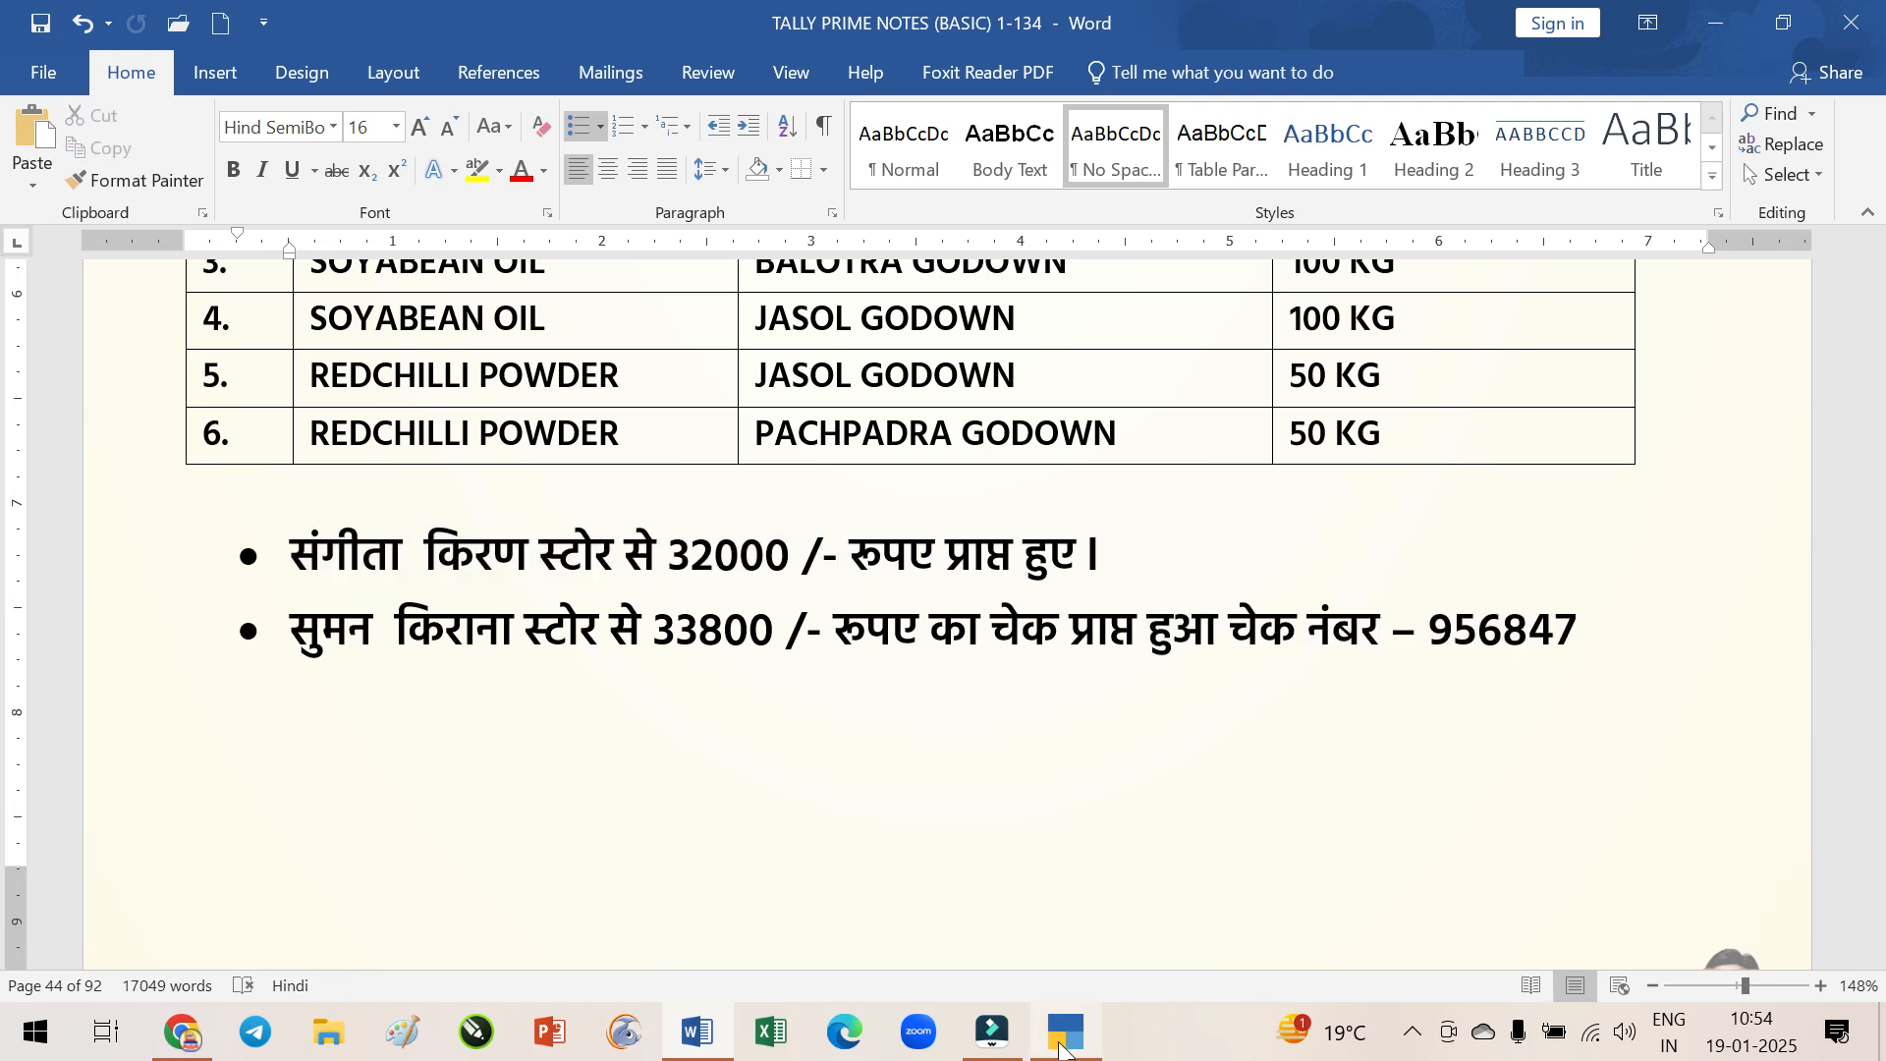
pyautogui.press('Return')
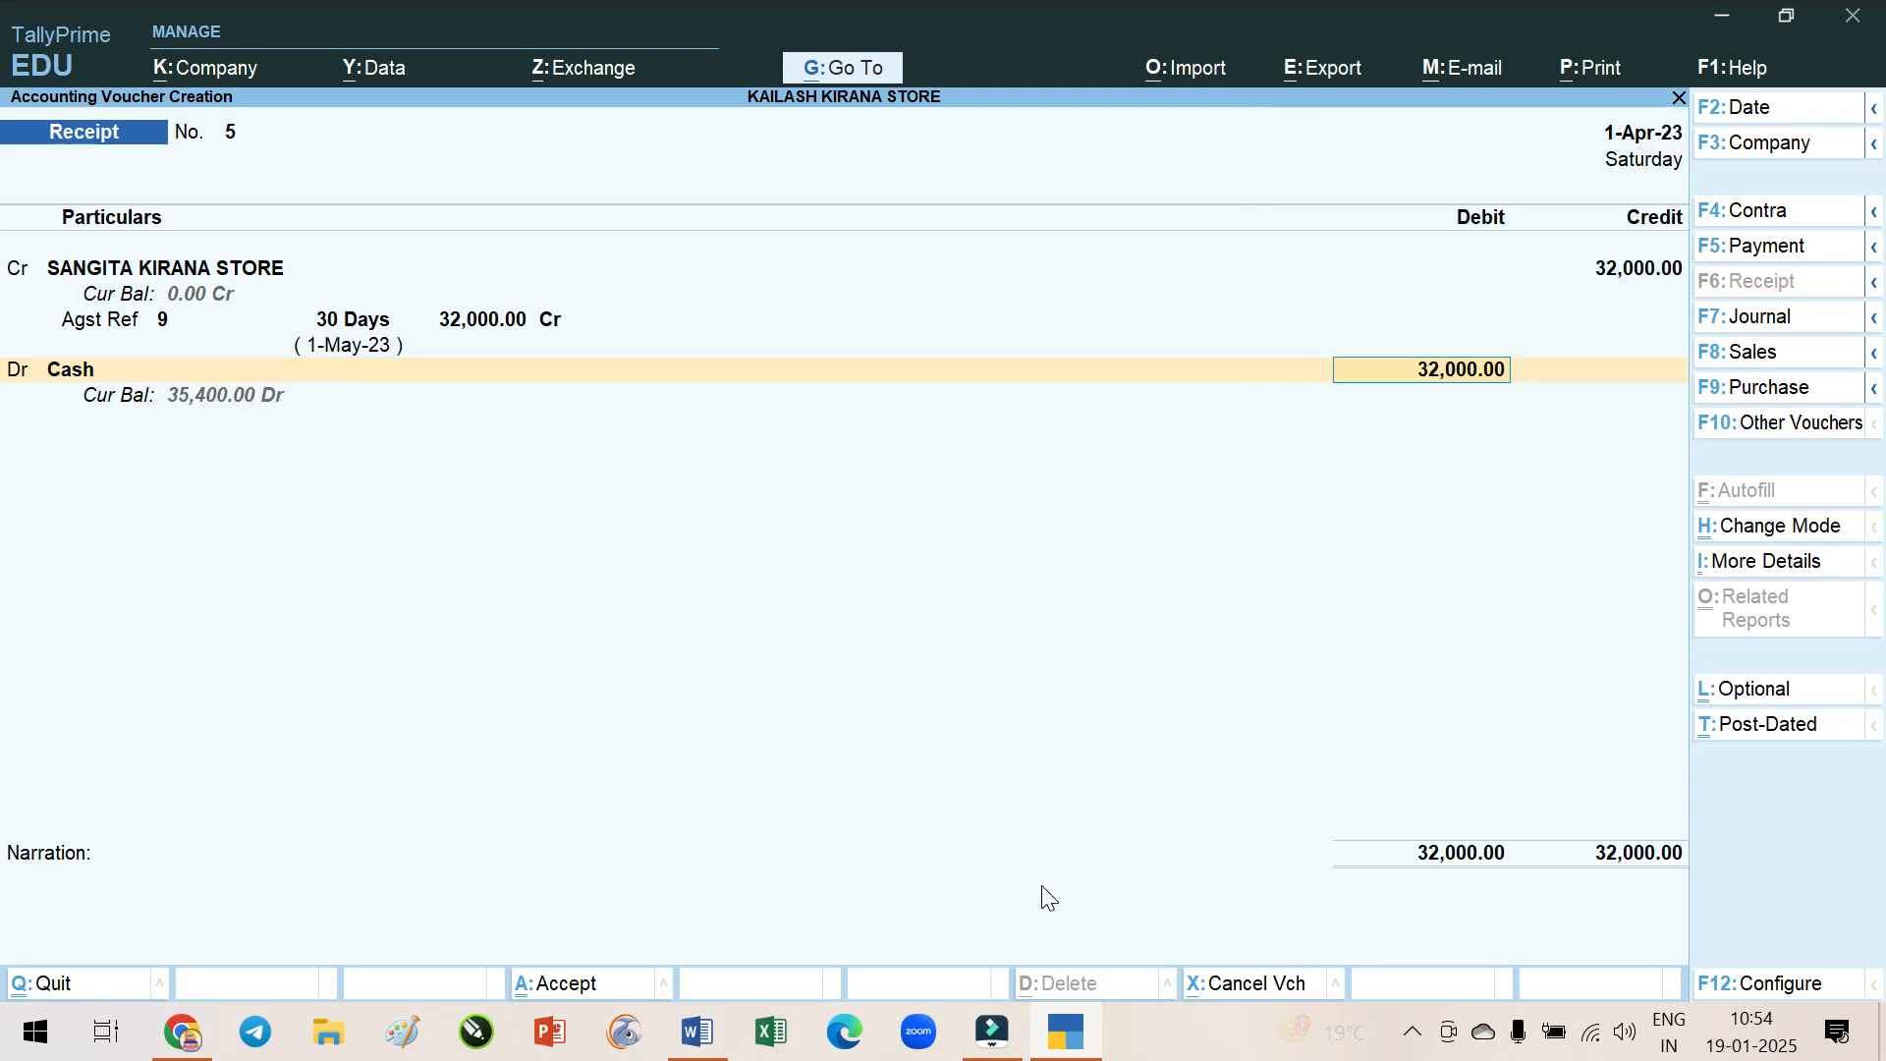
pyautogui.press('Return')
pyautogui.press('Return')
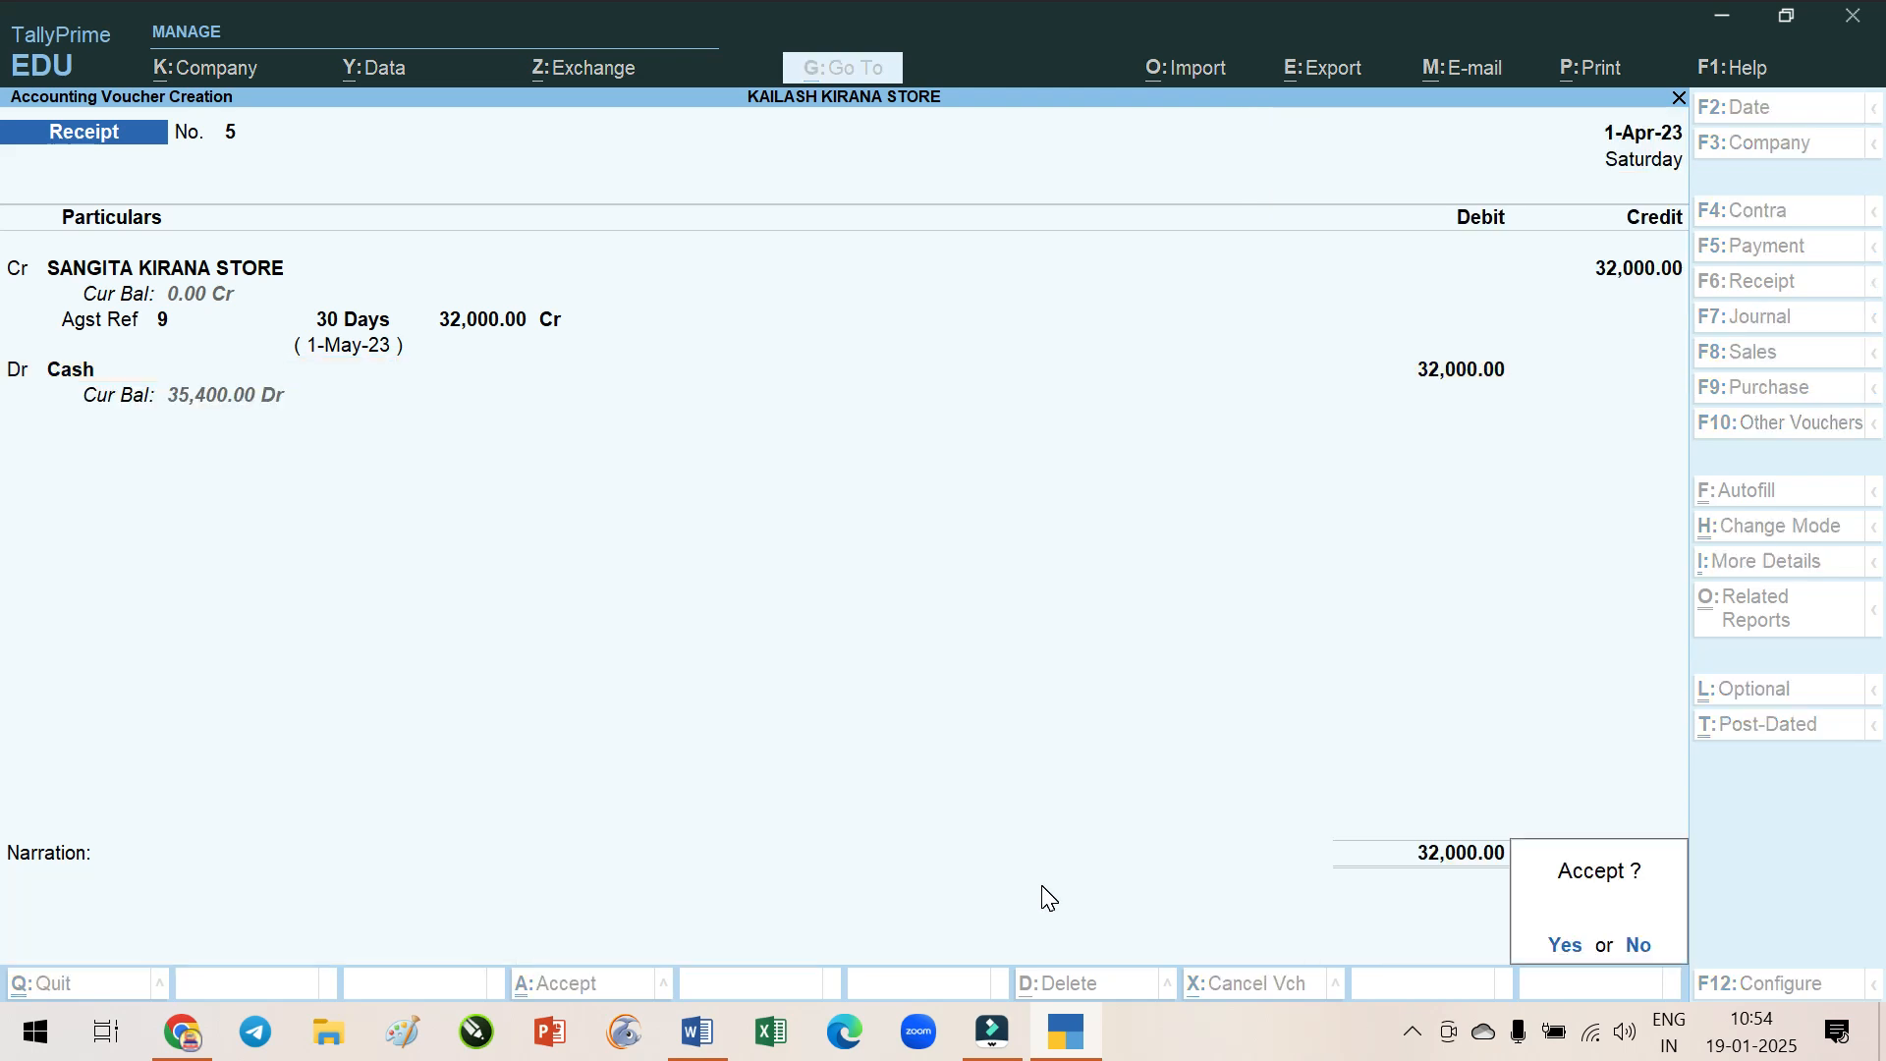
pyautogui.press('Return')
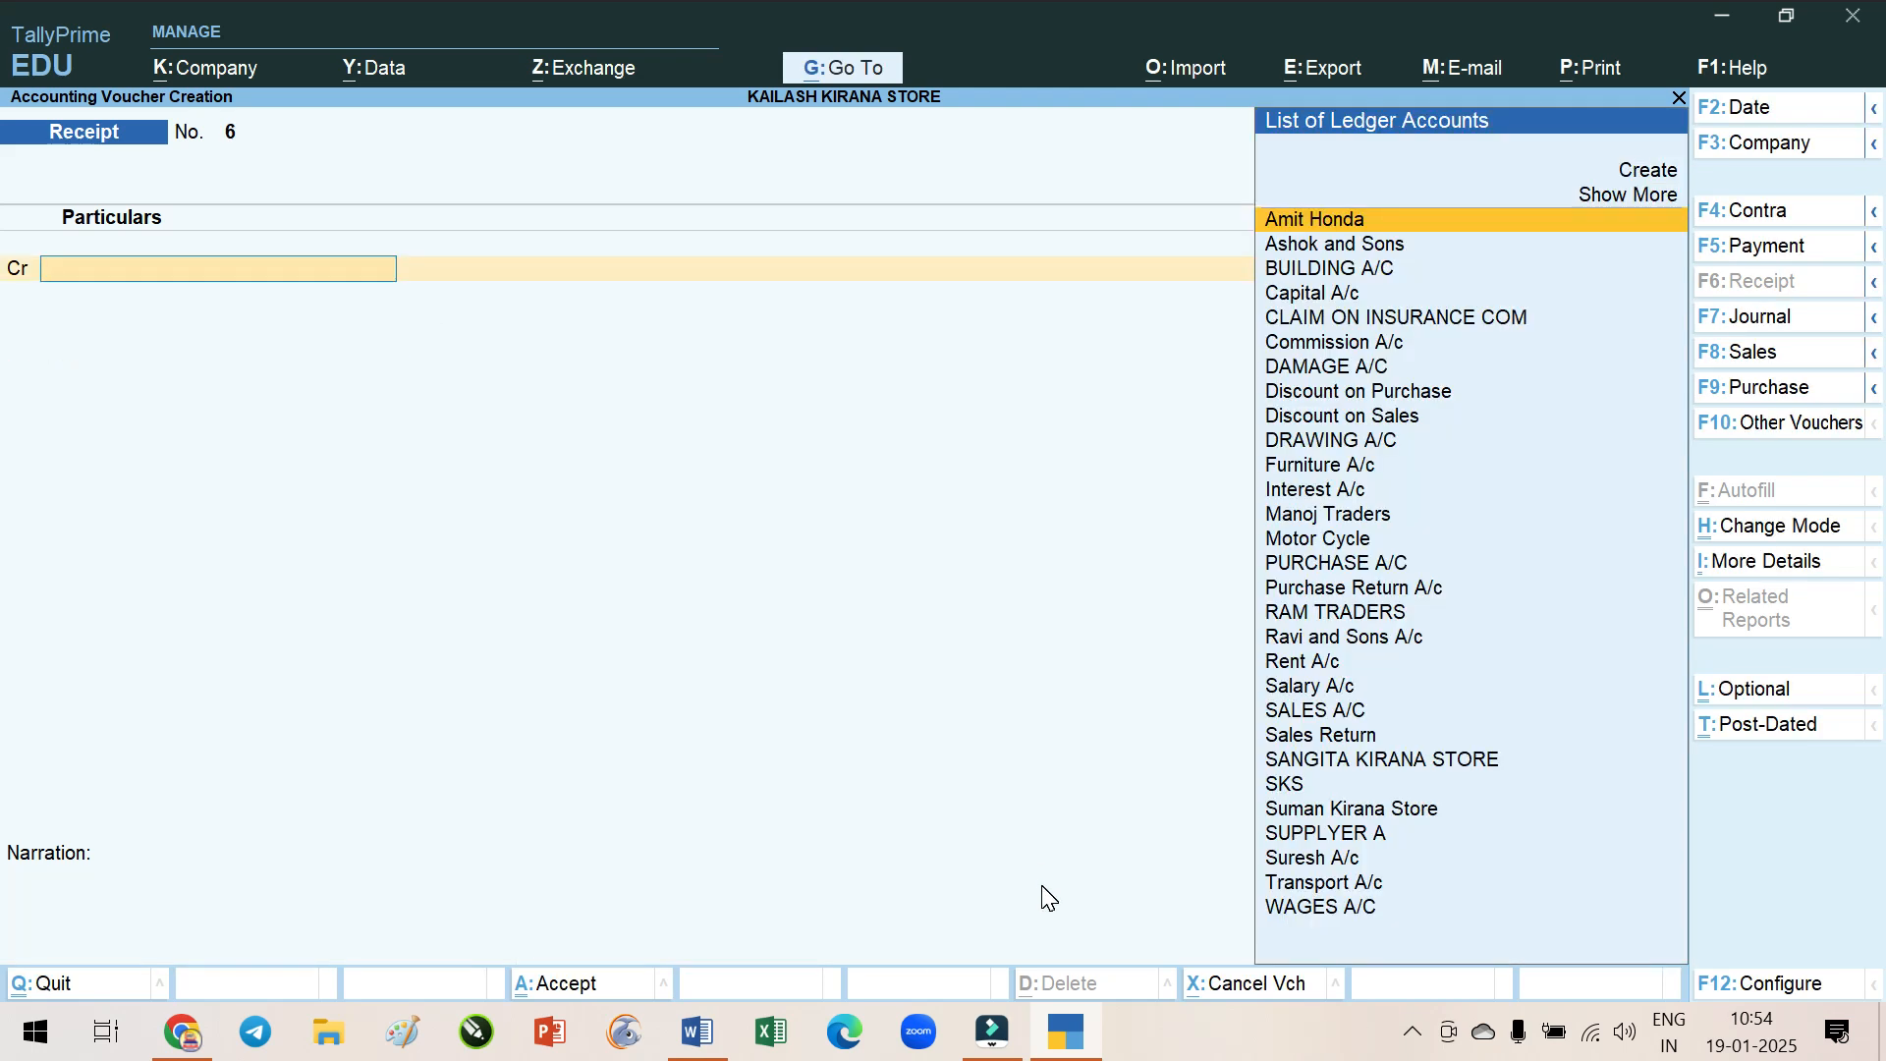
# Check the second transaction in the Word notes and credit Suman Kirana Store with 33,800 in the new TallyPrime receipt
pyautogui.hotkey('alt', 'Tab')
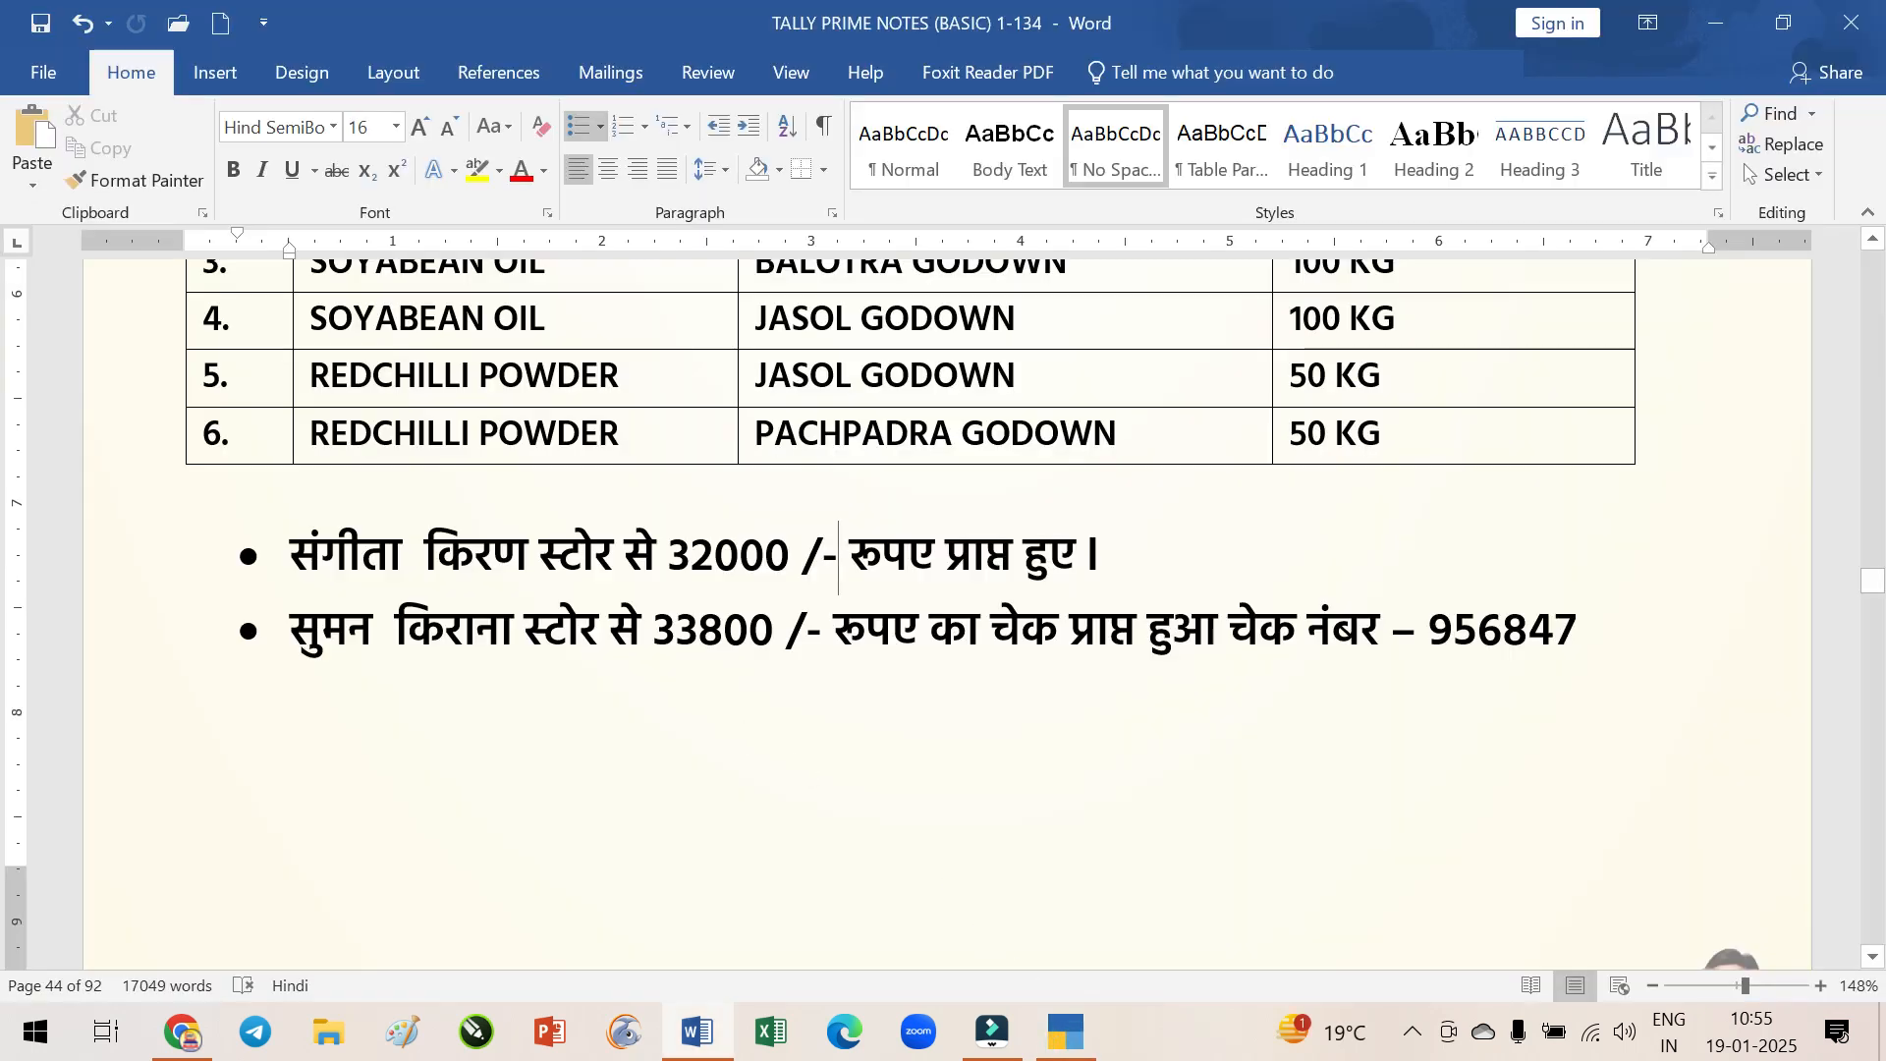
pyautogui.moveTo(291, 631); pyautogui.dragTo(1588, 634)
pyautogui.click(1064, 1036)
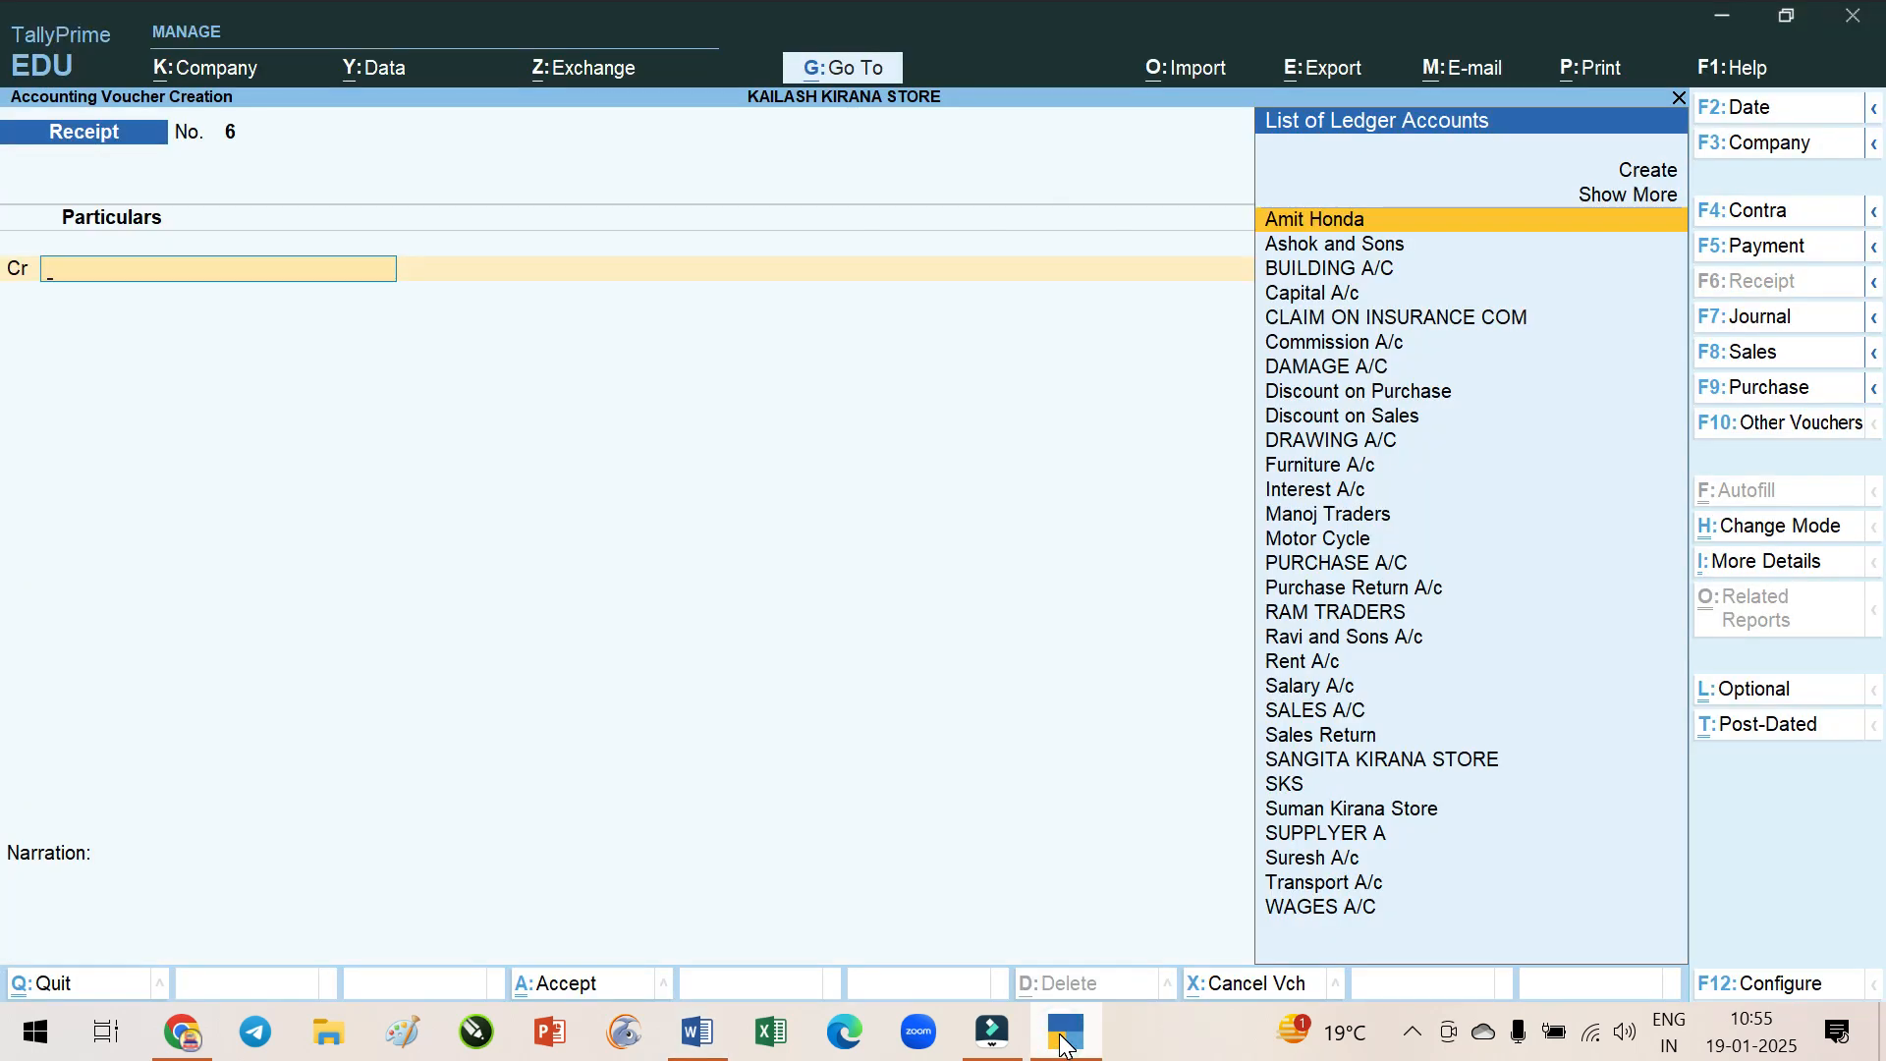
pyautogui.write('SUM')
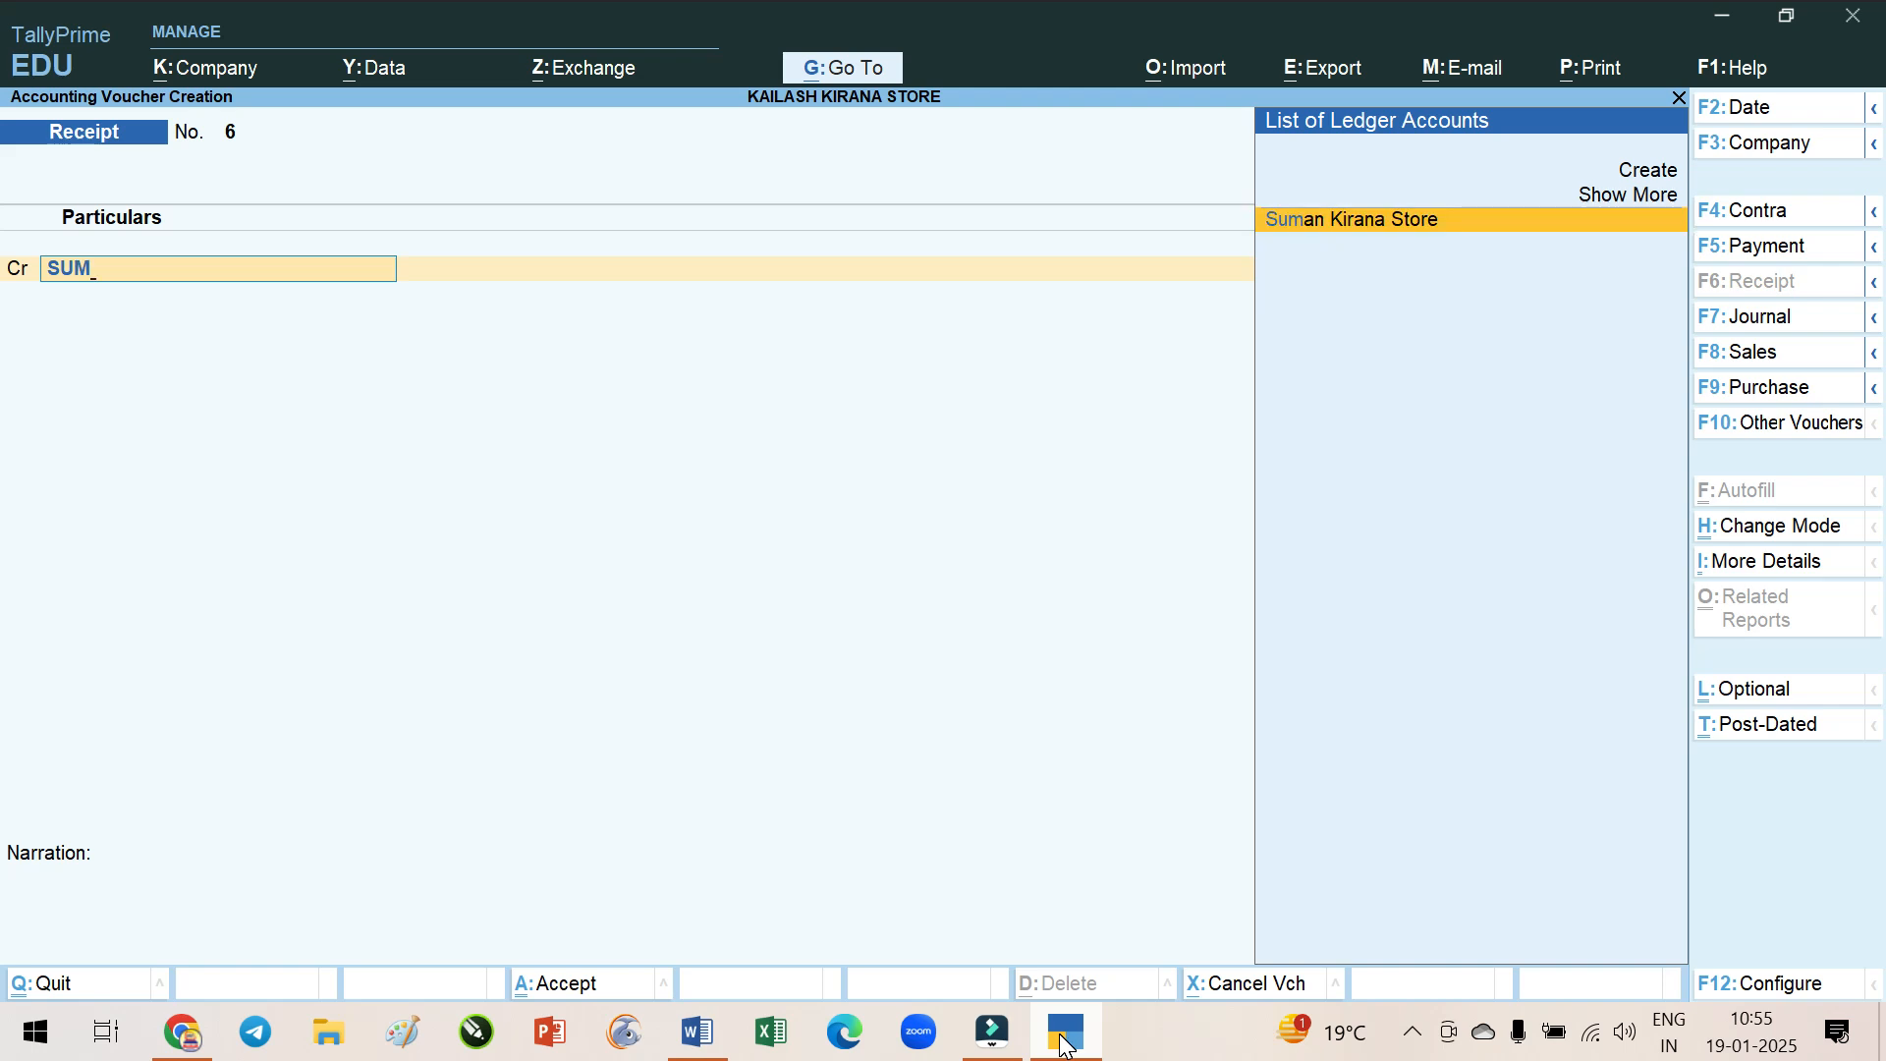
pyautogui.press('Return')
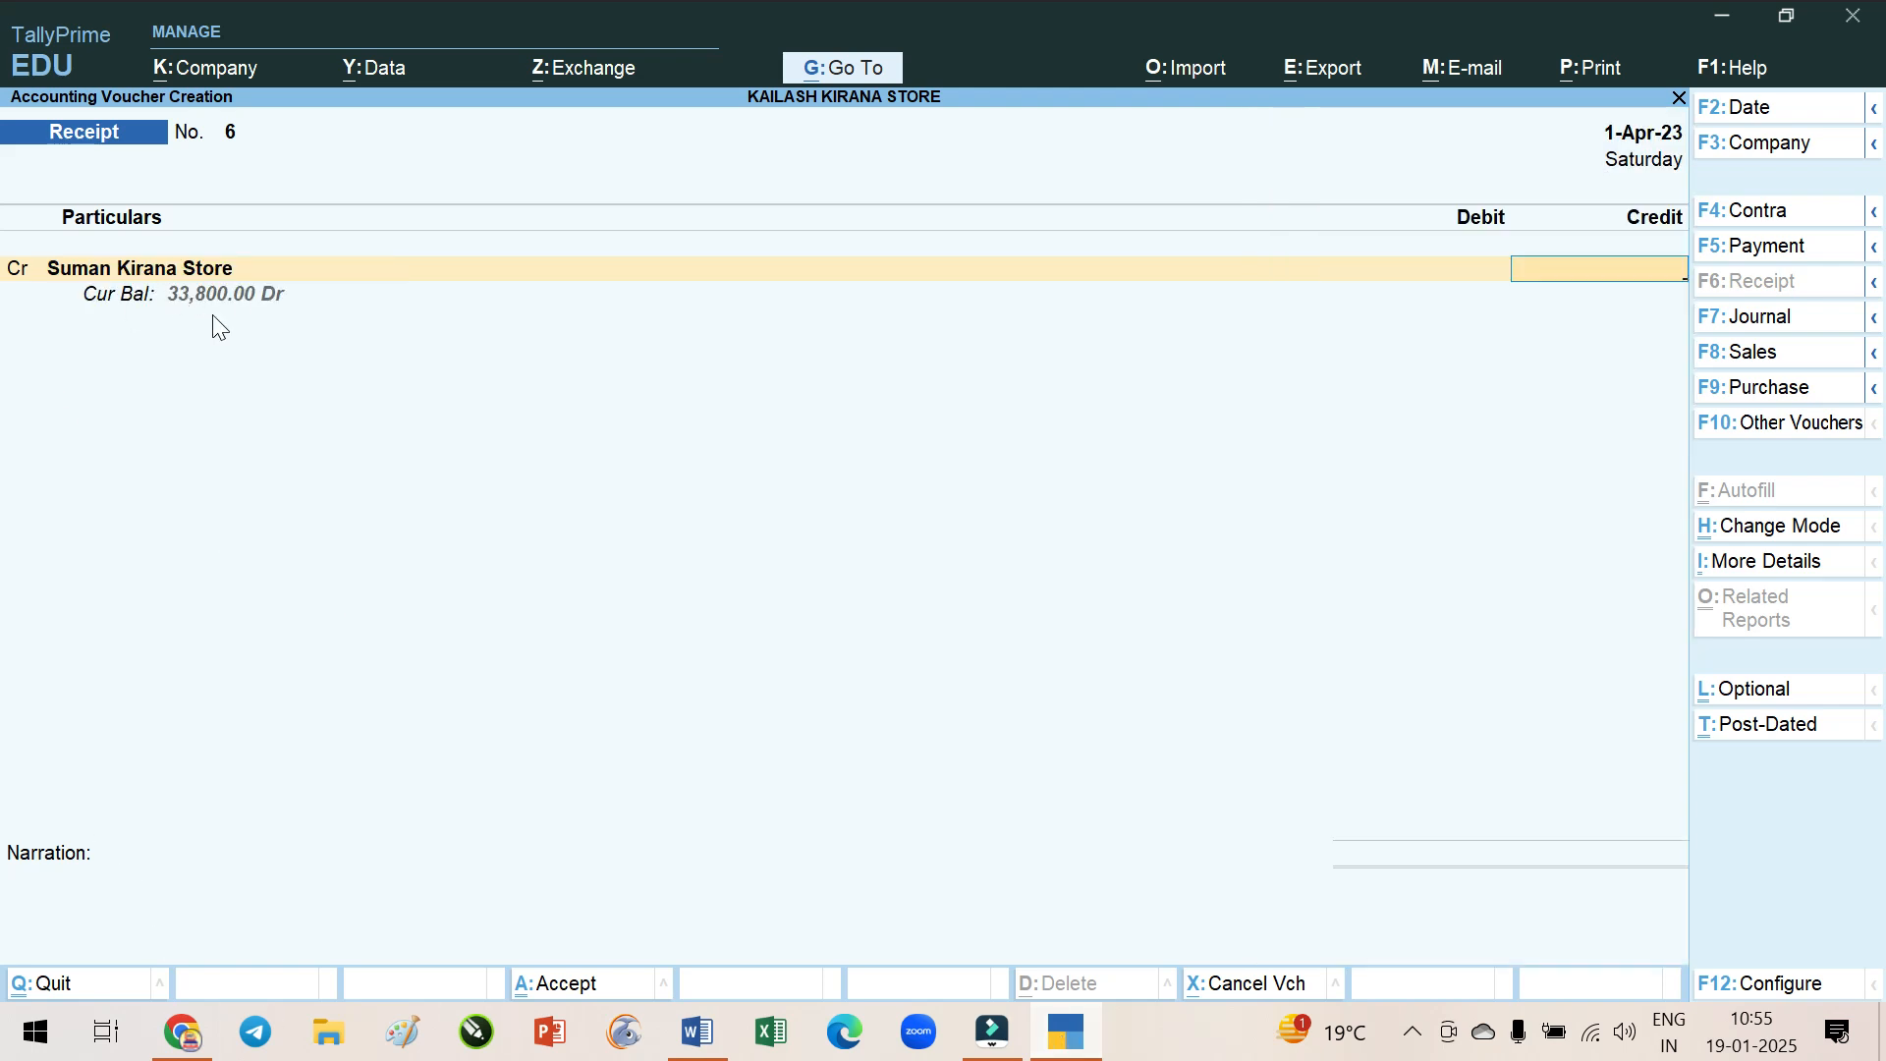
pyautogui.write('33,')
pyautogui.write('800')
pyautogui.press('Return')
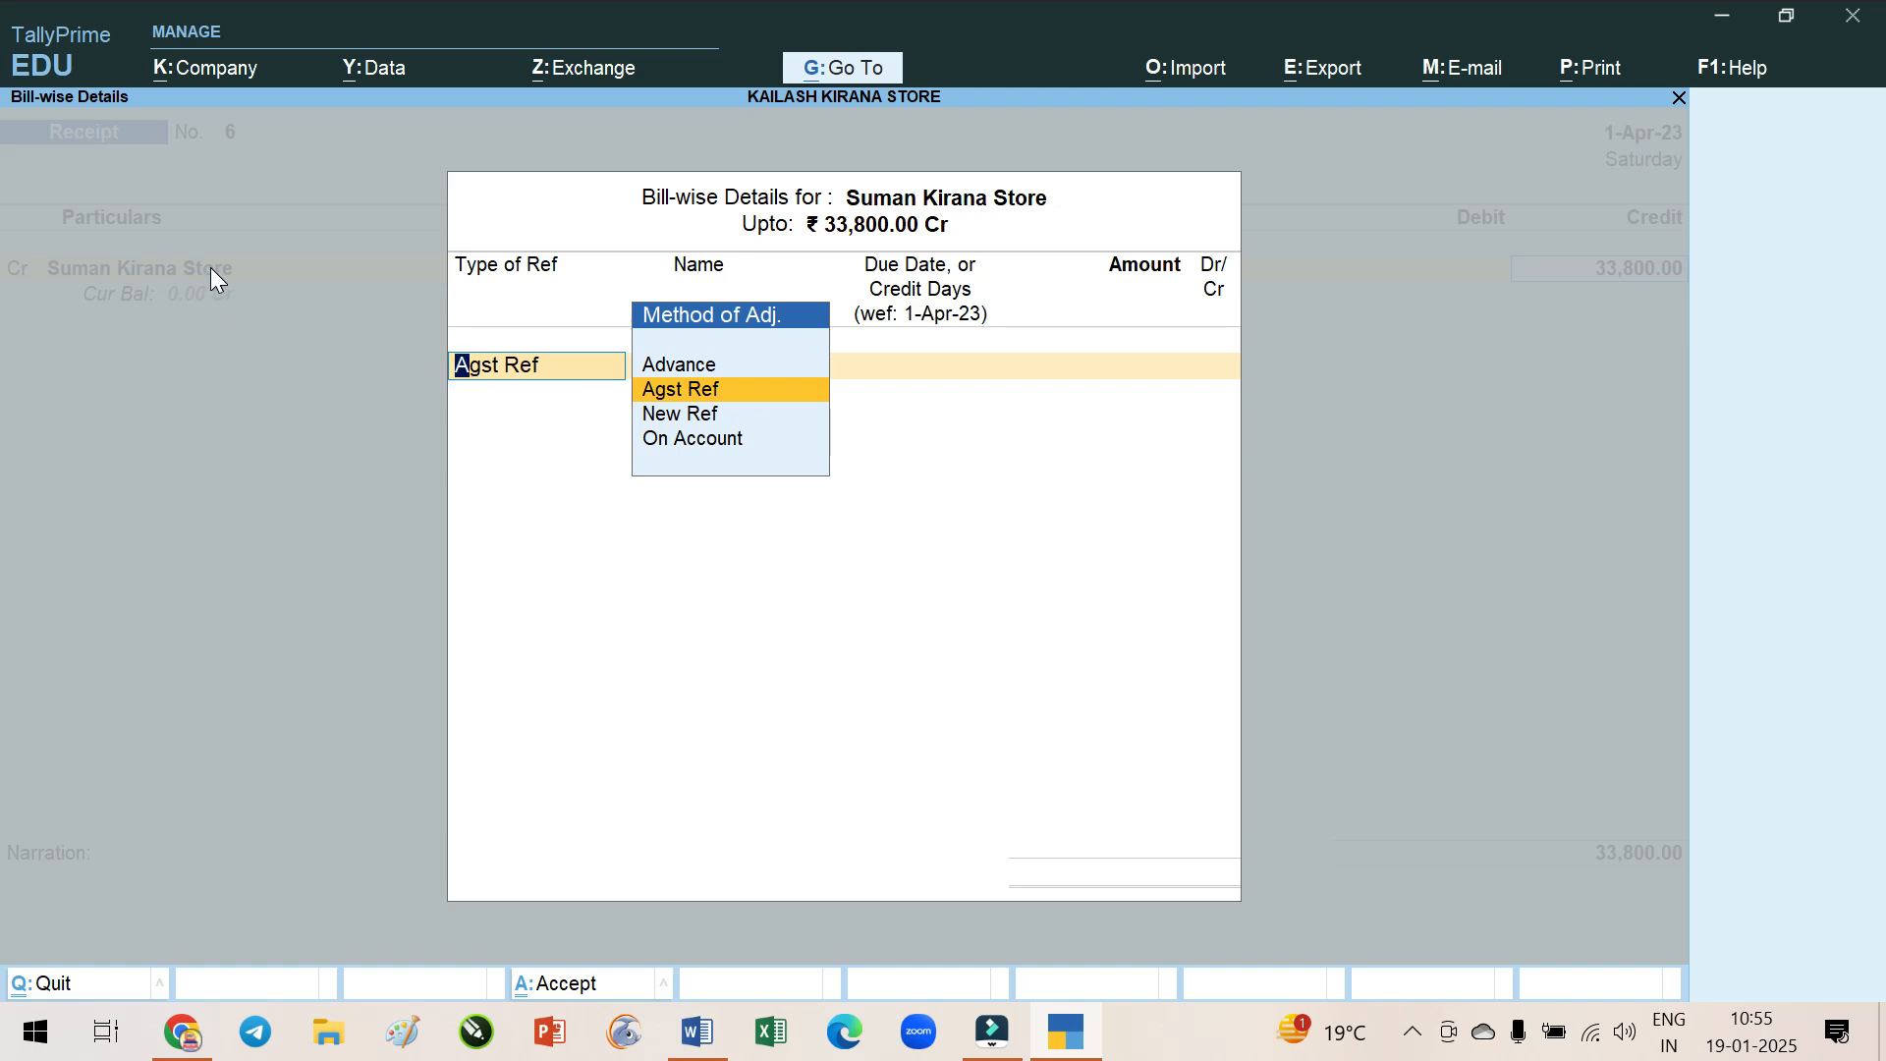
# Allocate the receipt against Suman Kirana Store's pending bills 6 for 26,400 and 7 for 7,400 using Agst Ref
pyautogui.press('Return')
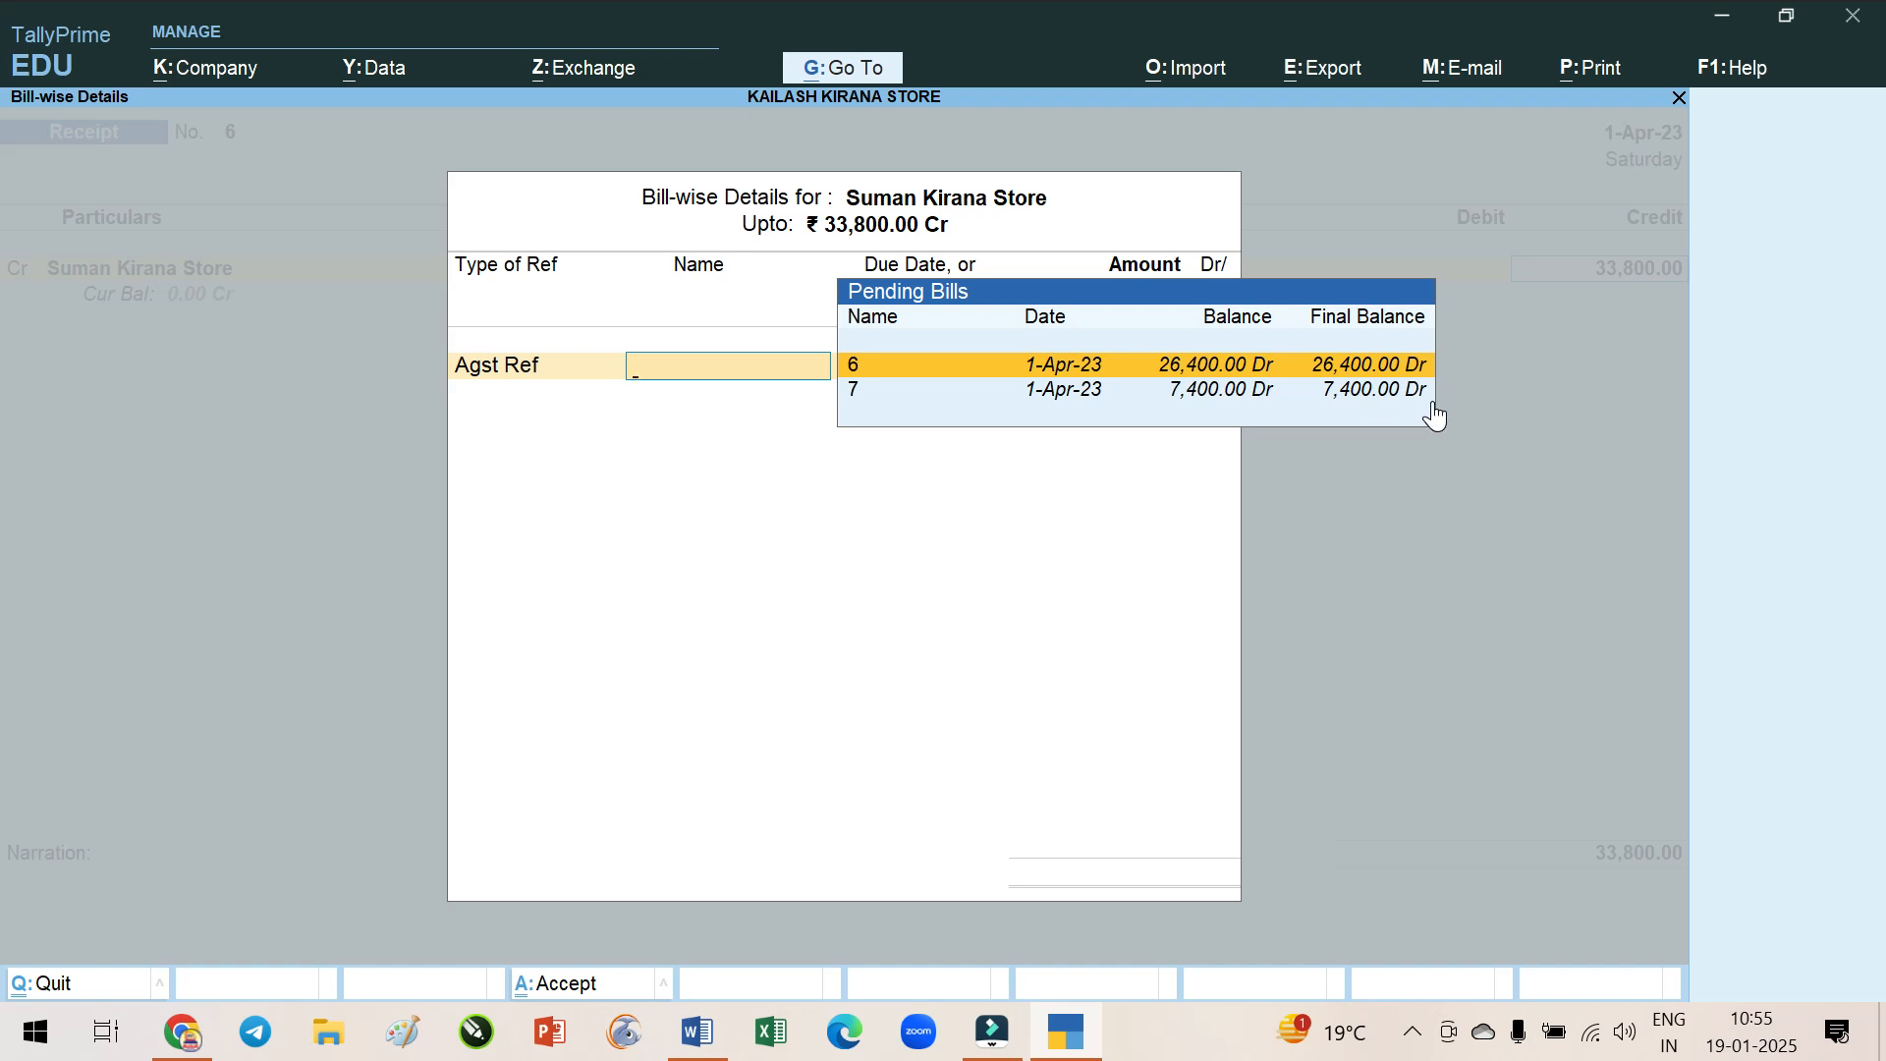
pyautogui.press('Return')
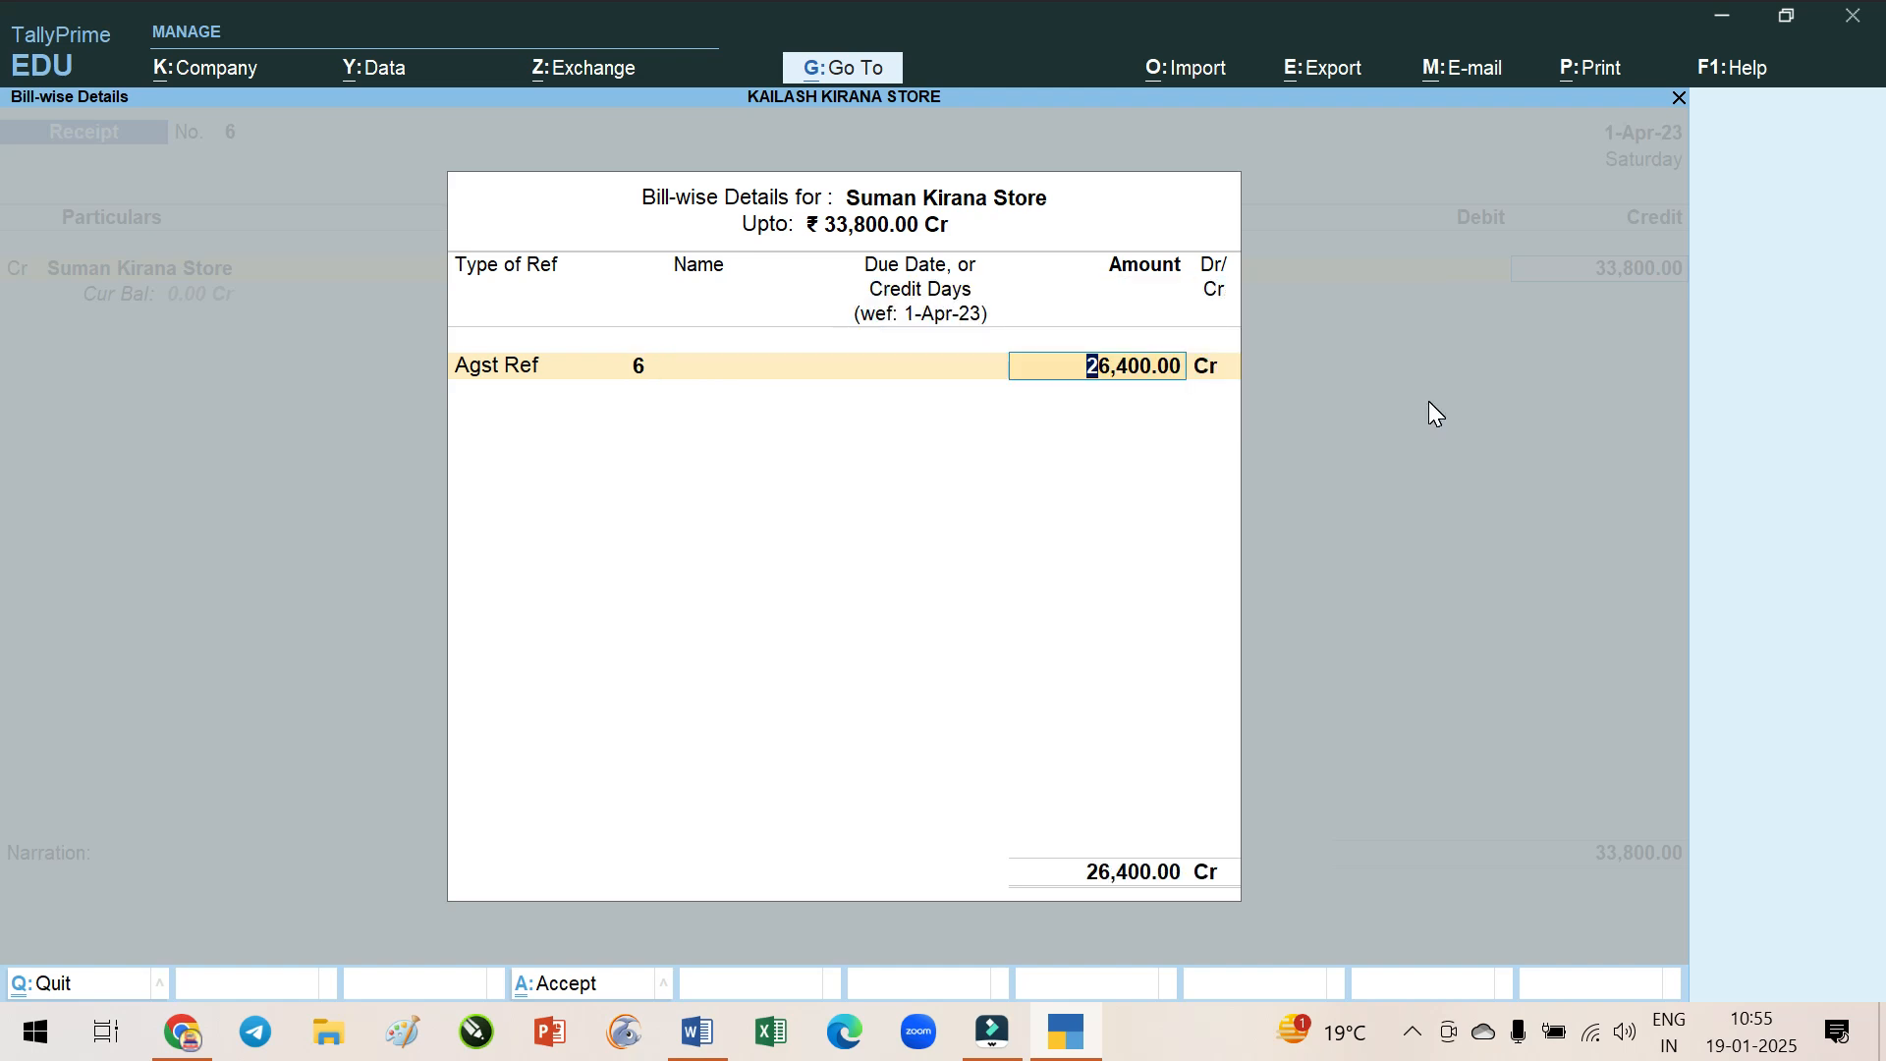
pyautogui.press('Return')
pyautogui.press('Return')
pyautogui.press('Return')
pyautogui.press('Return')
pyautogui.press('Return')
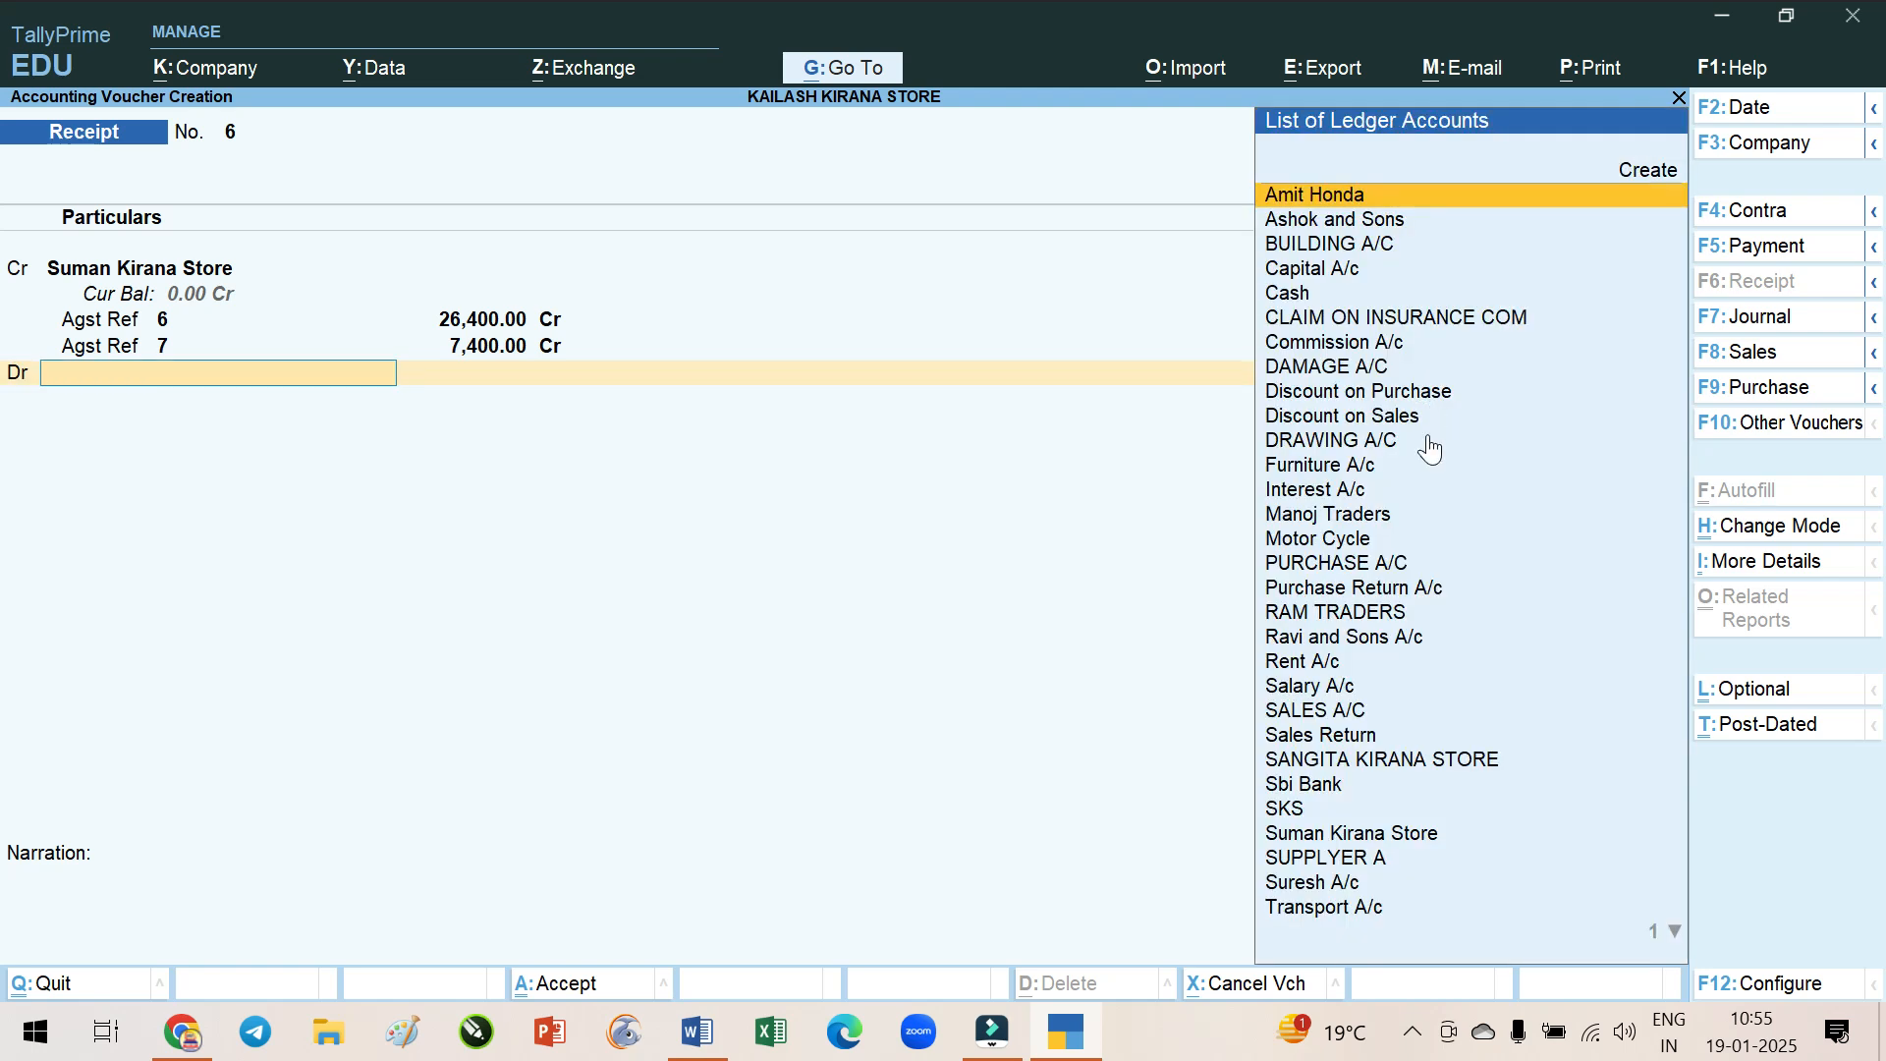
# Check the cheque details in the Word notes, then debit Sbi Bank for 33,800 in TallyPrime with Cheque/DD as the transaction type
pyautogui.click(1066, 1029)
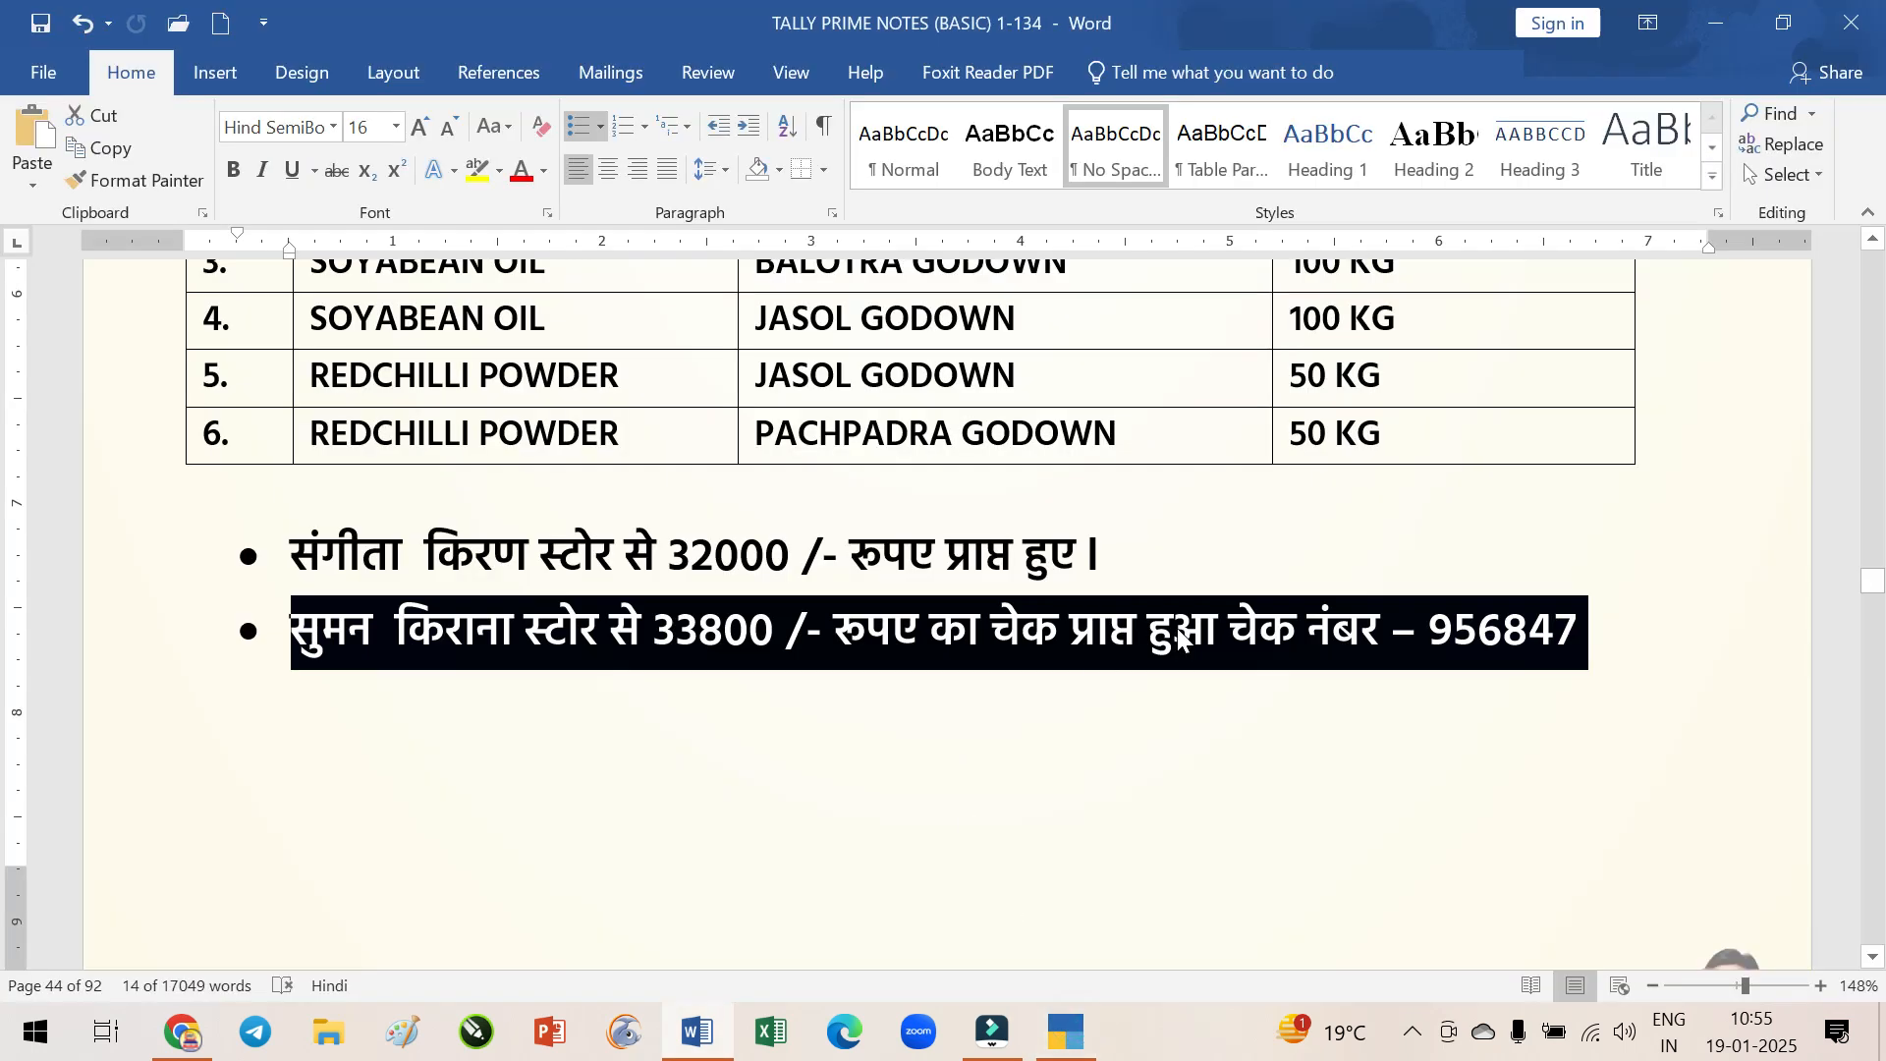
pyautogui.click(1228, 629)
pyautogui.moveTo(1228, 629); pyautogui.dragTo(1569, 626)
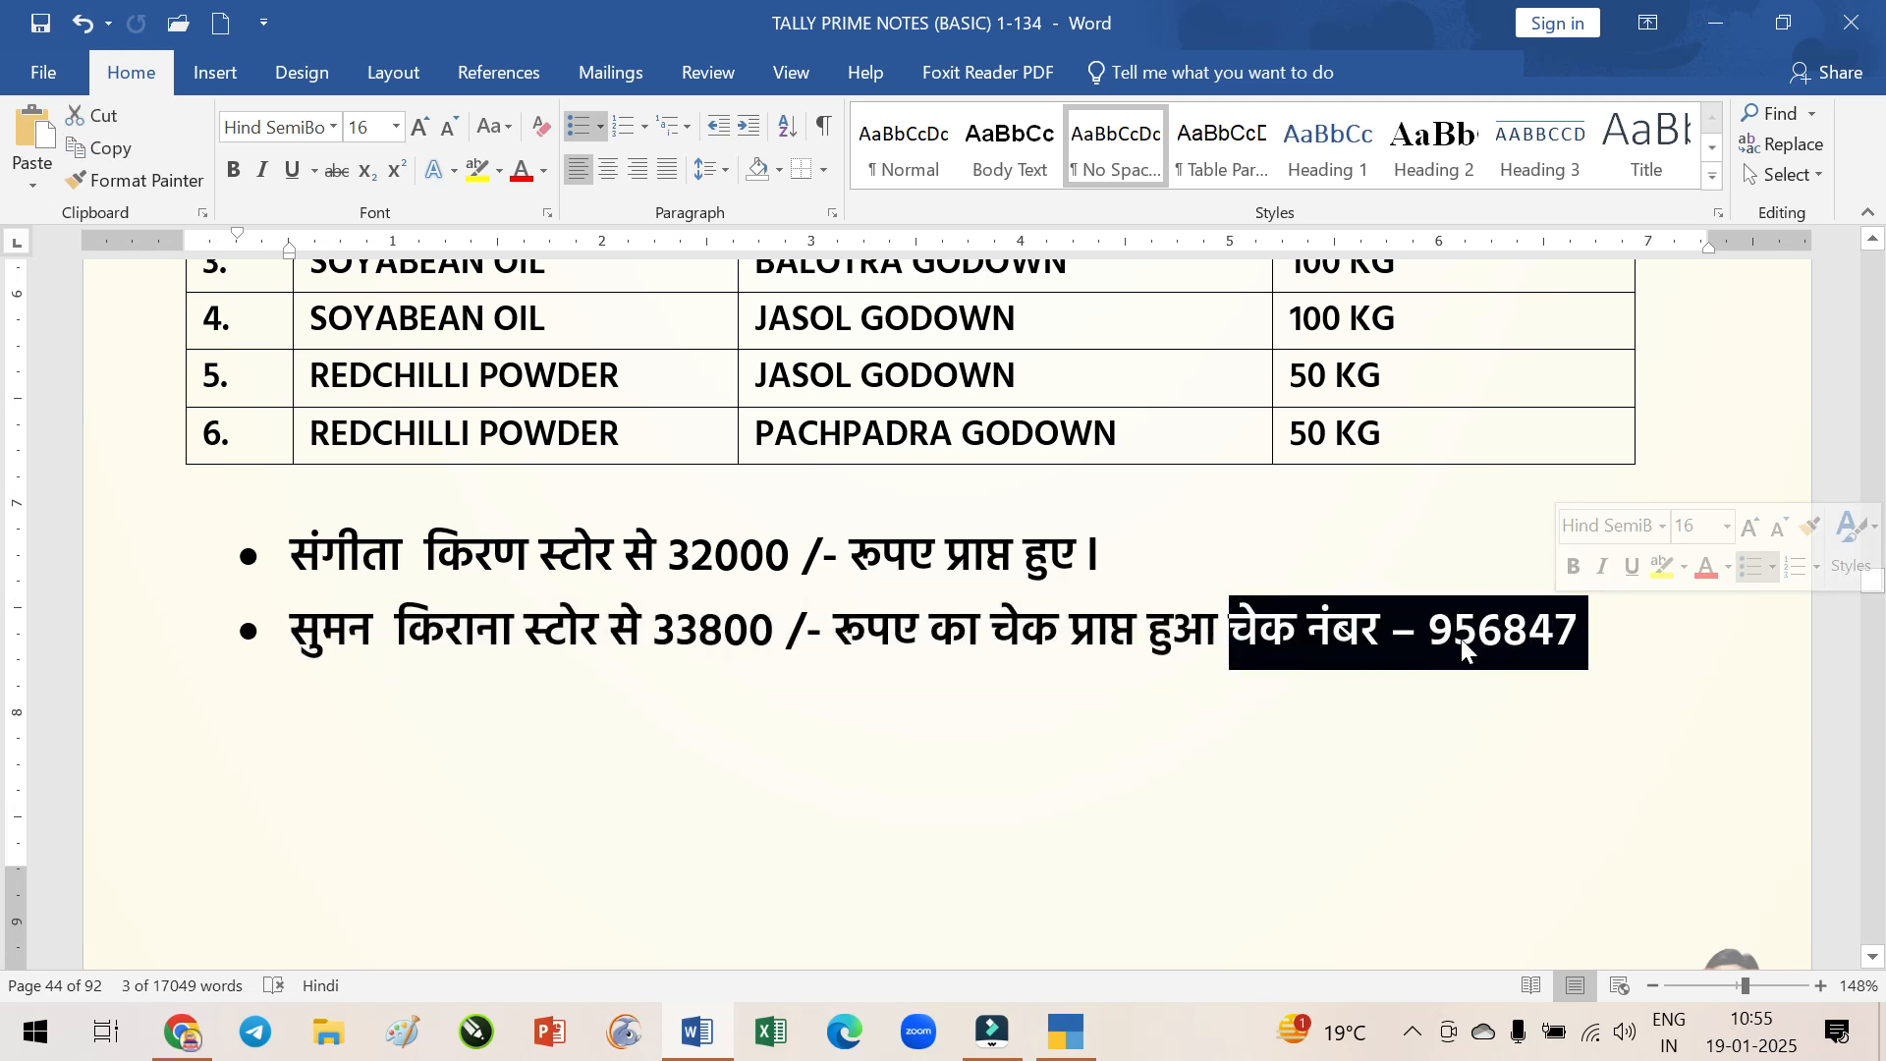
pyautogui.click(1059, 1039)
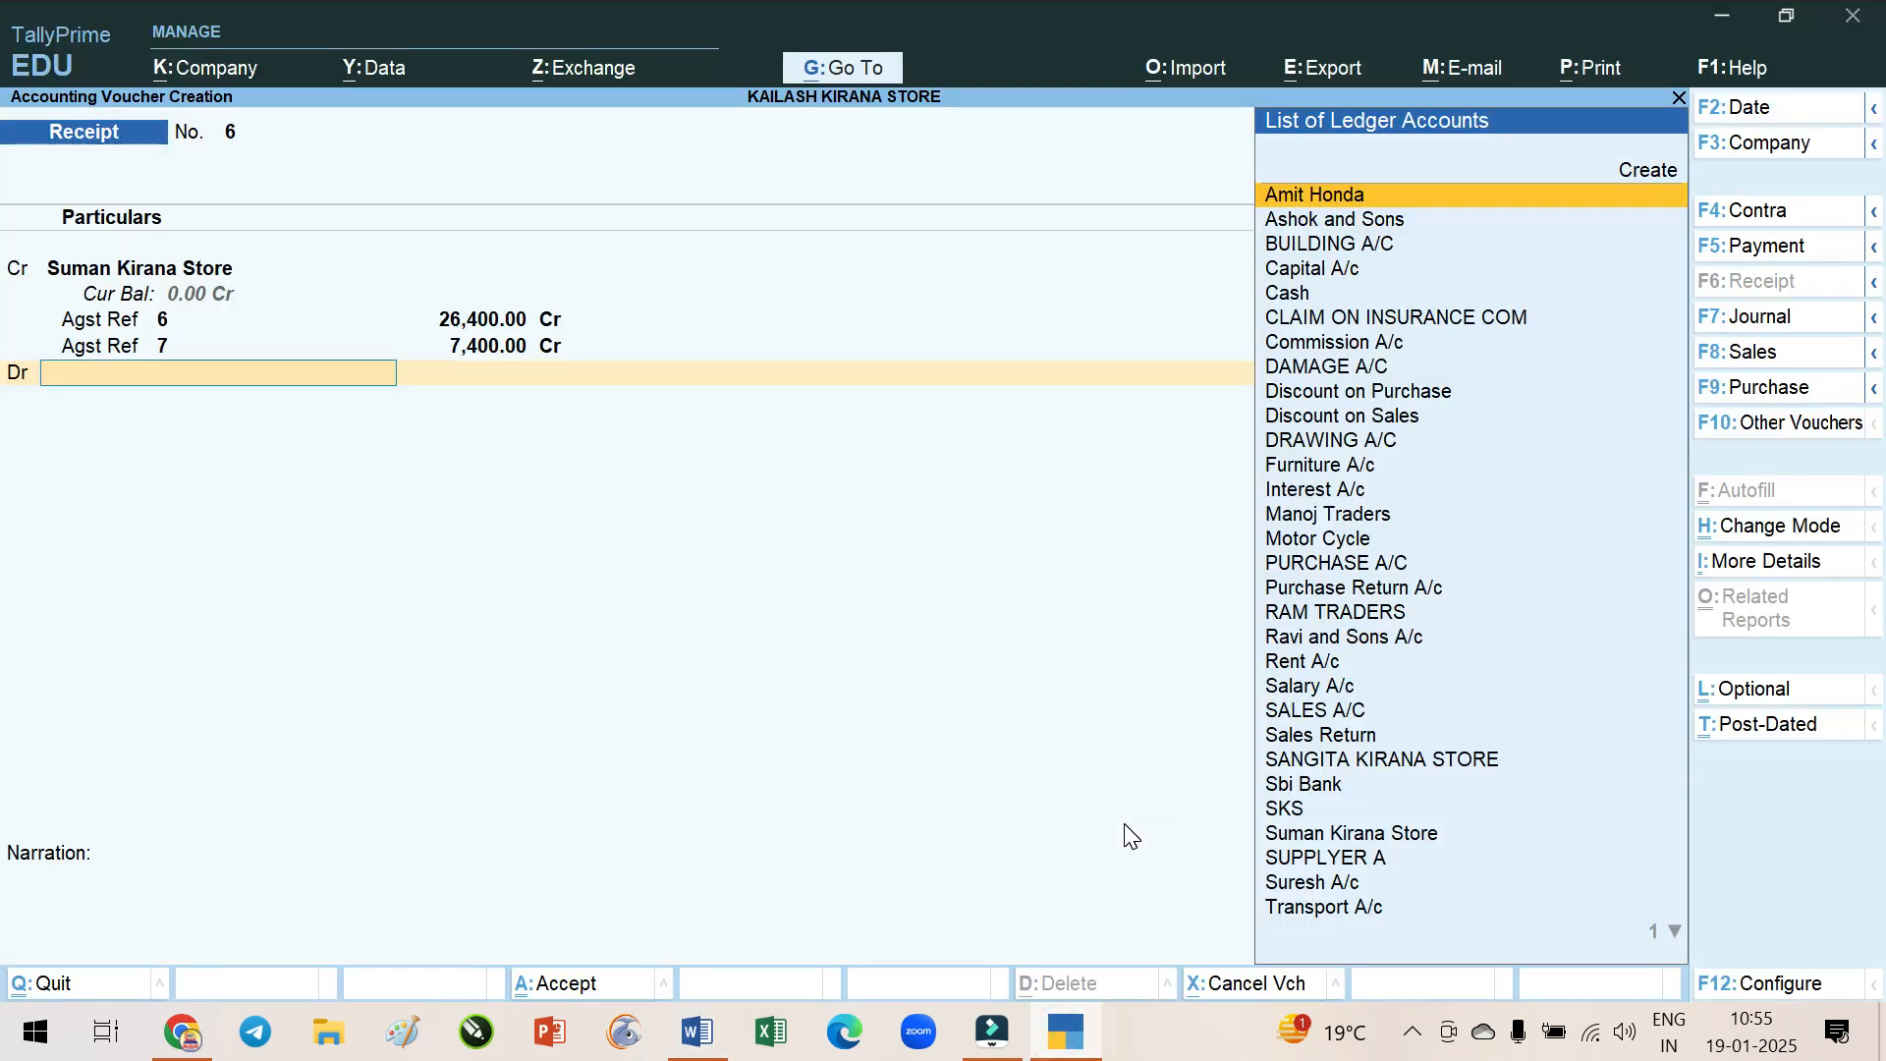
pyautogui.write('SBI')
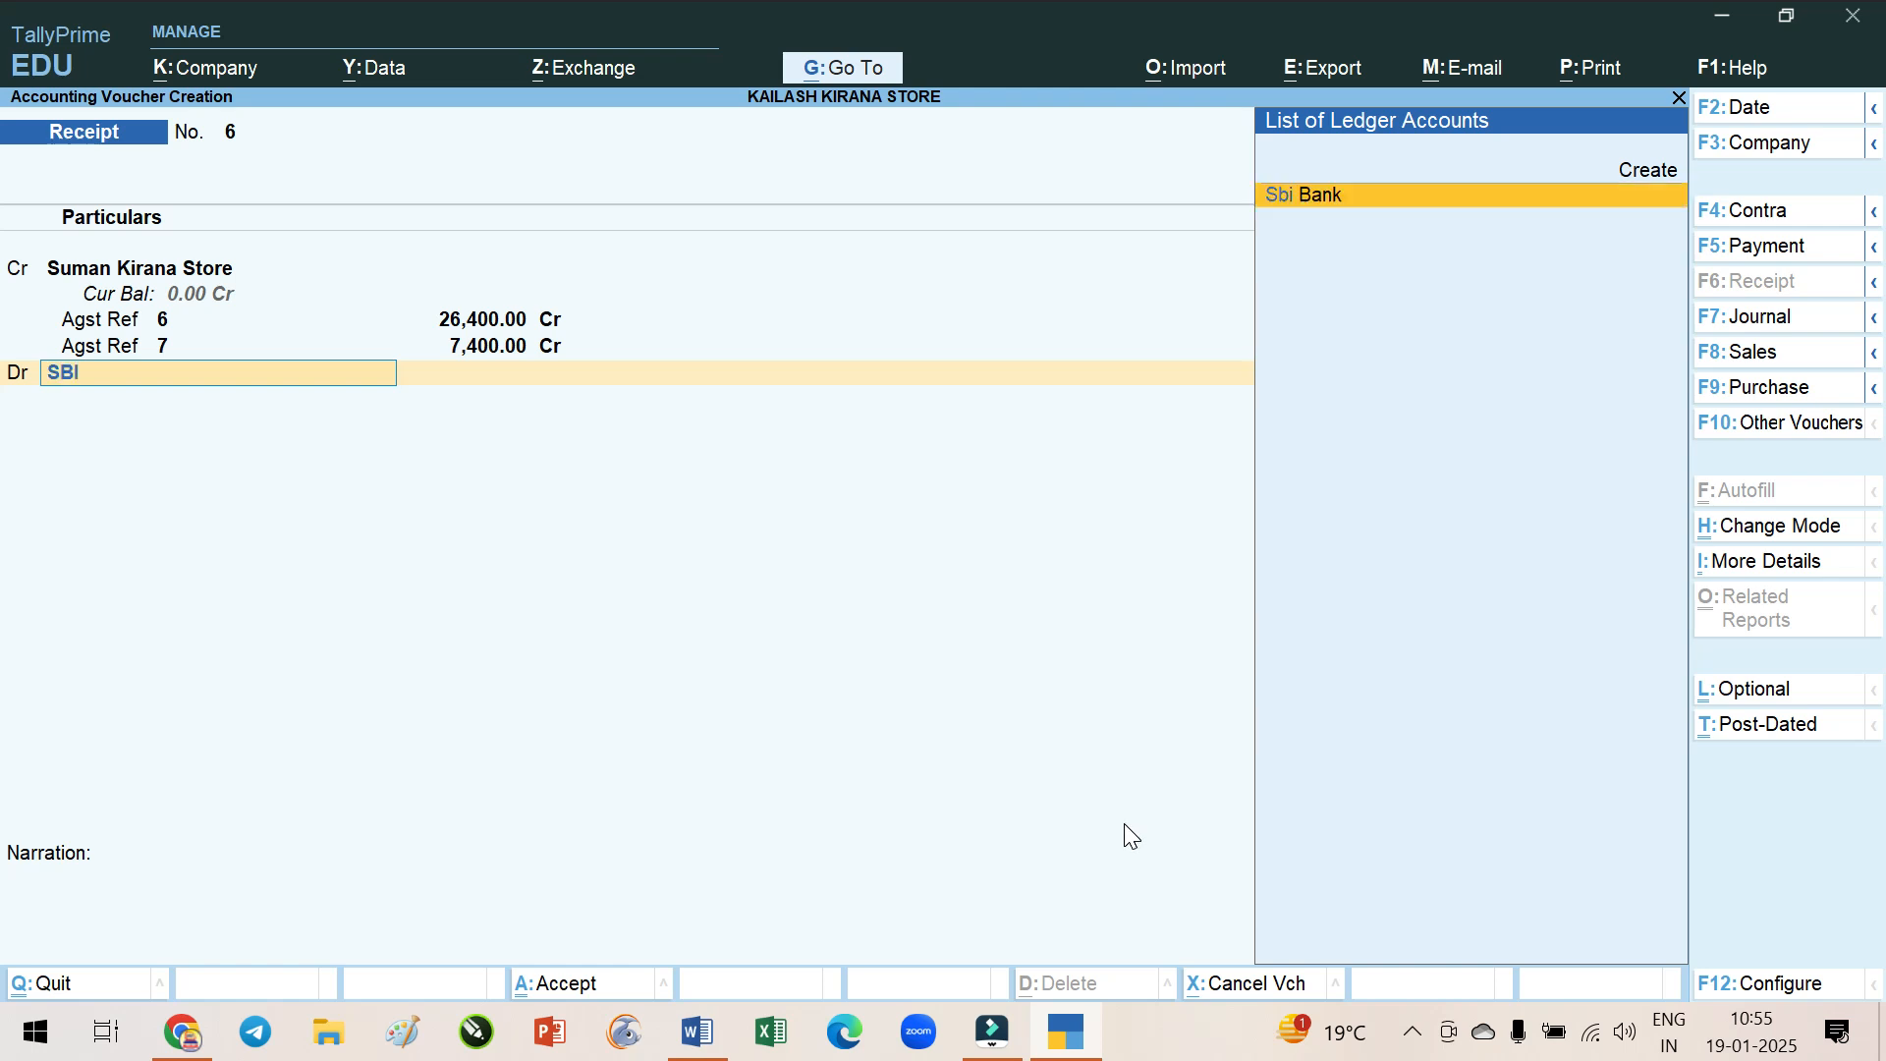
pyautogui.press('Return')
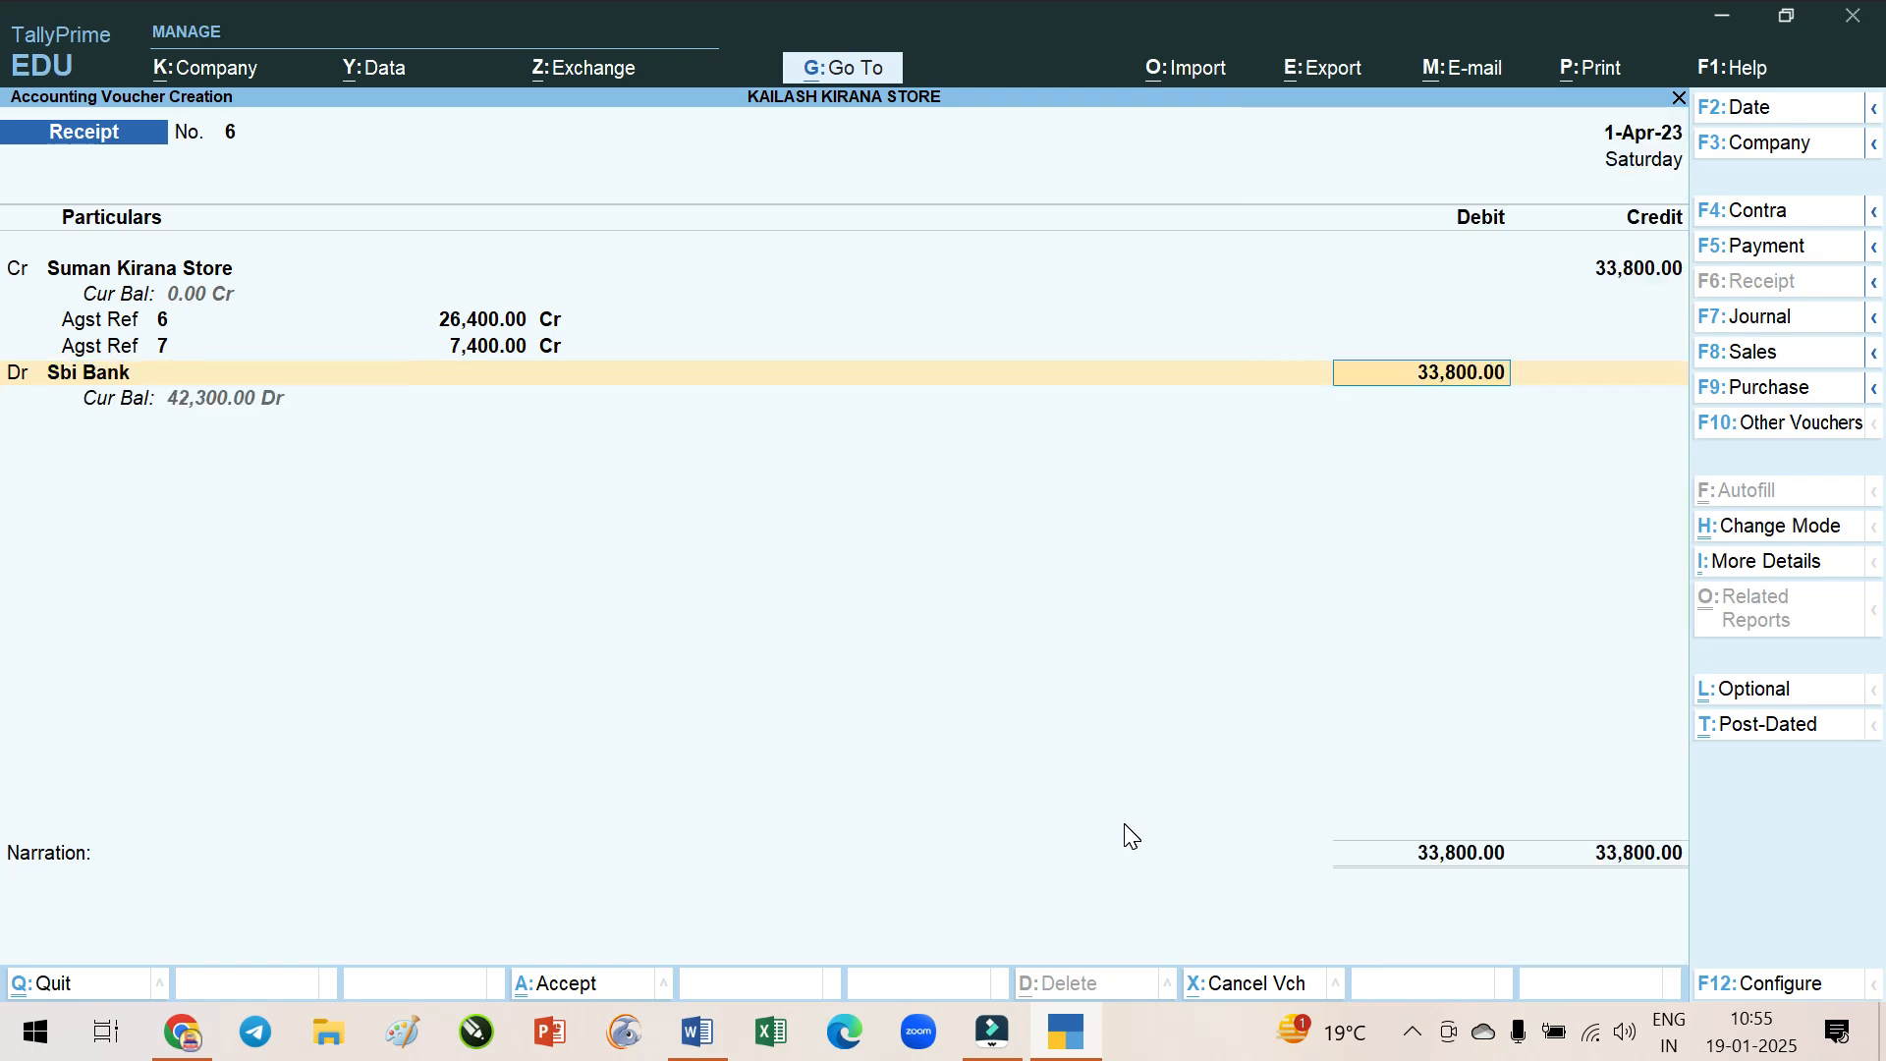
pyautogui.press('Return')
pyautogui.press('Return')
pyautogui.press('Return')
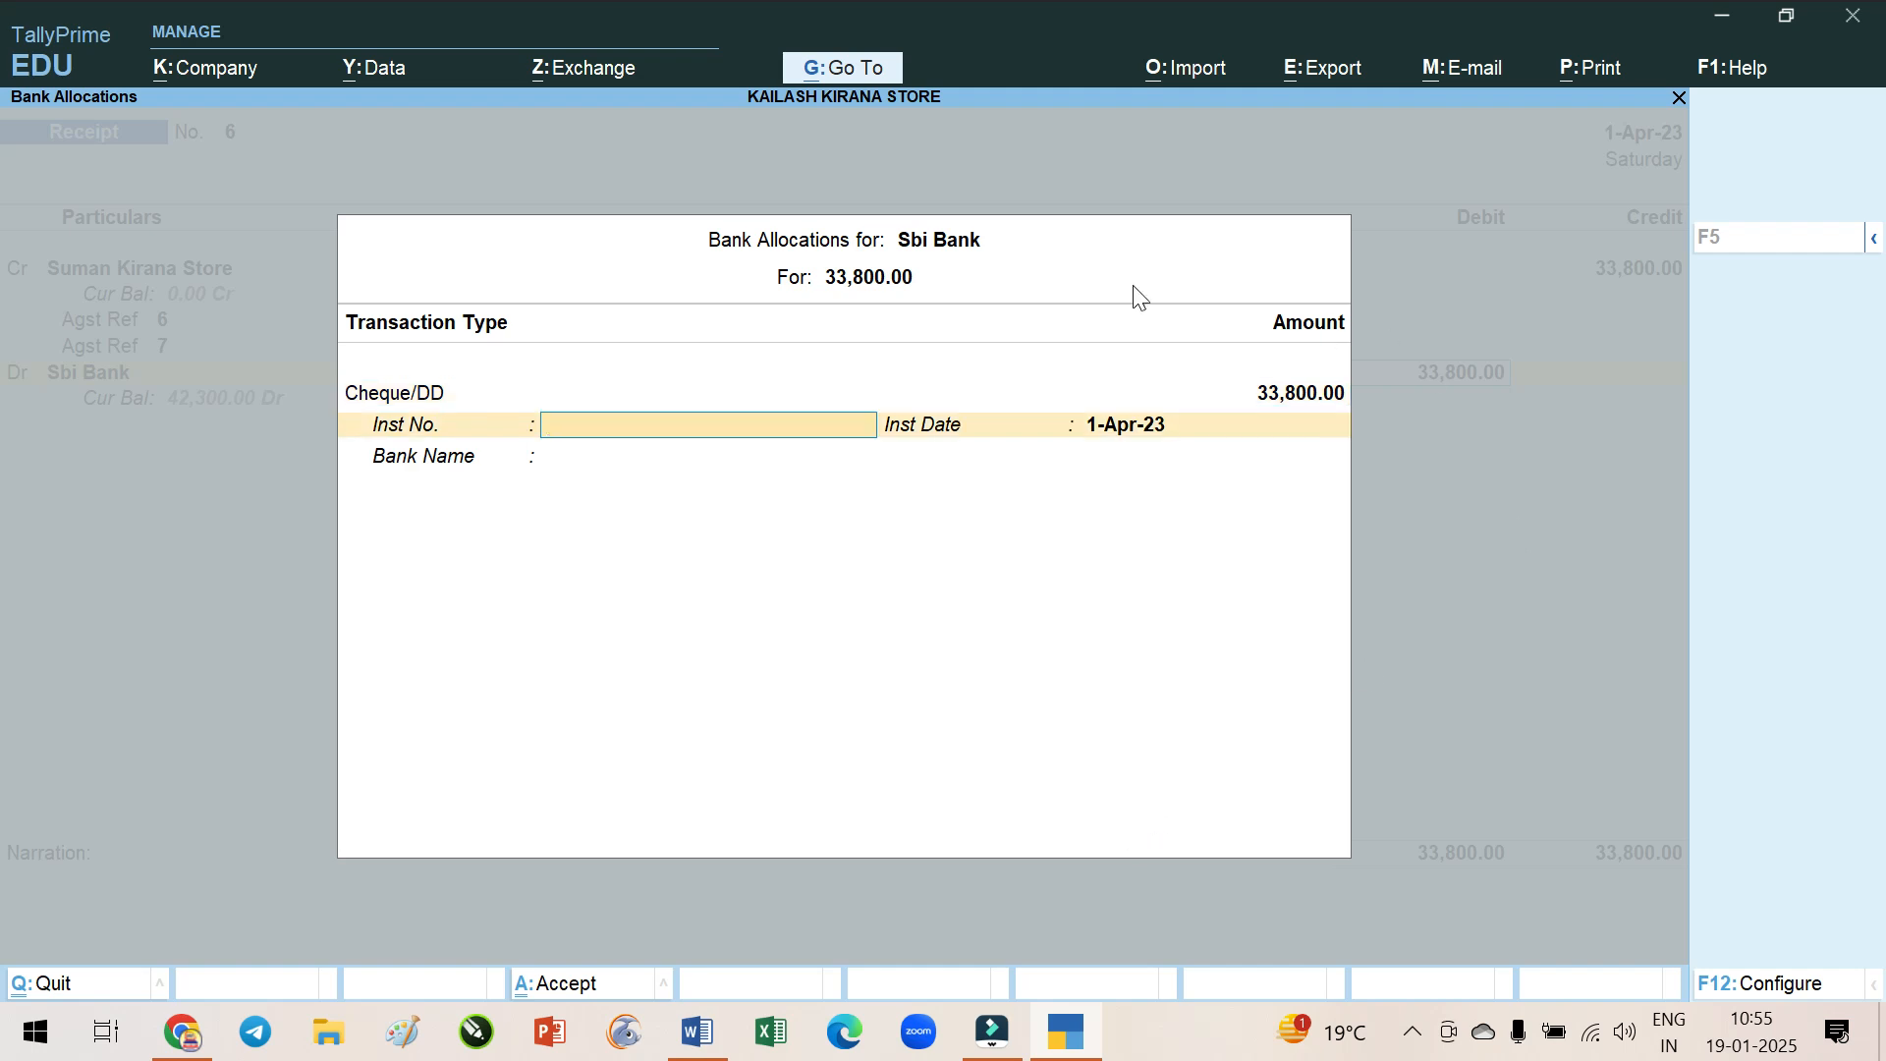
# Check the cheque number in the Word notes, enter 956847 as the Sbi Bank instrument number in TallyPrime, and save the receipt voucher
pyautogui.click(1083, 1045)
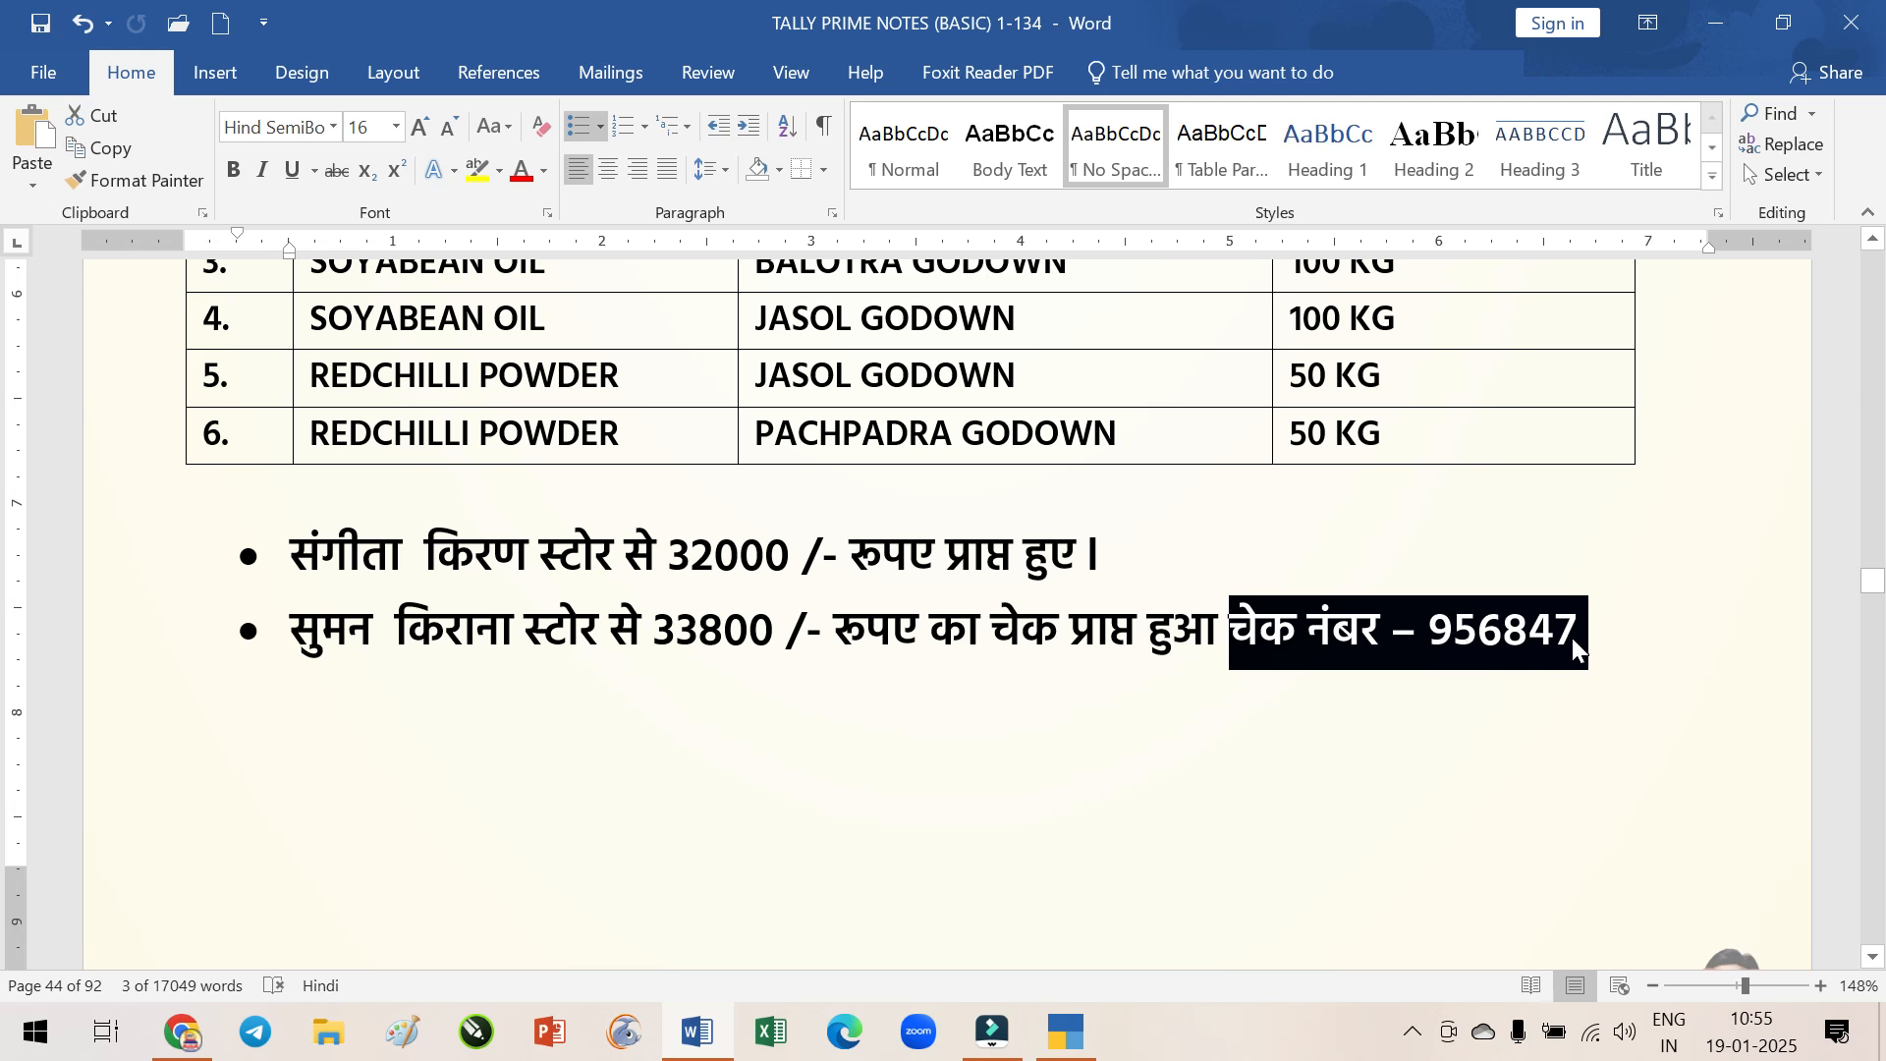
pyautogui.click(1066, 1032)
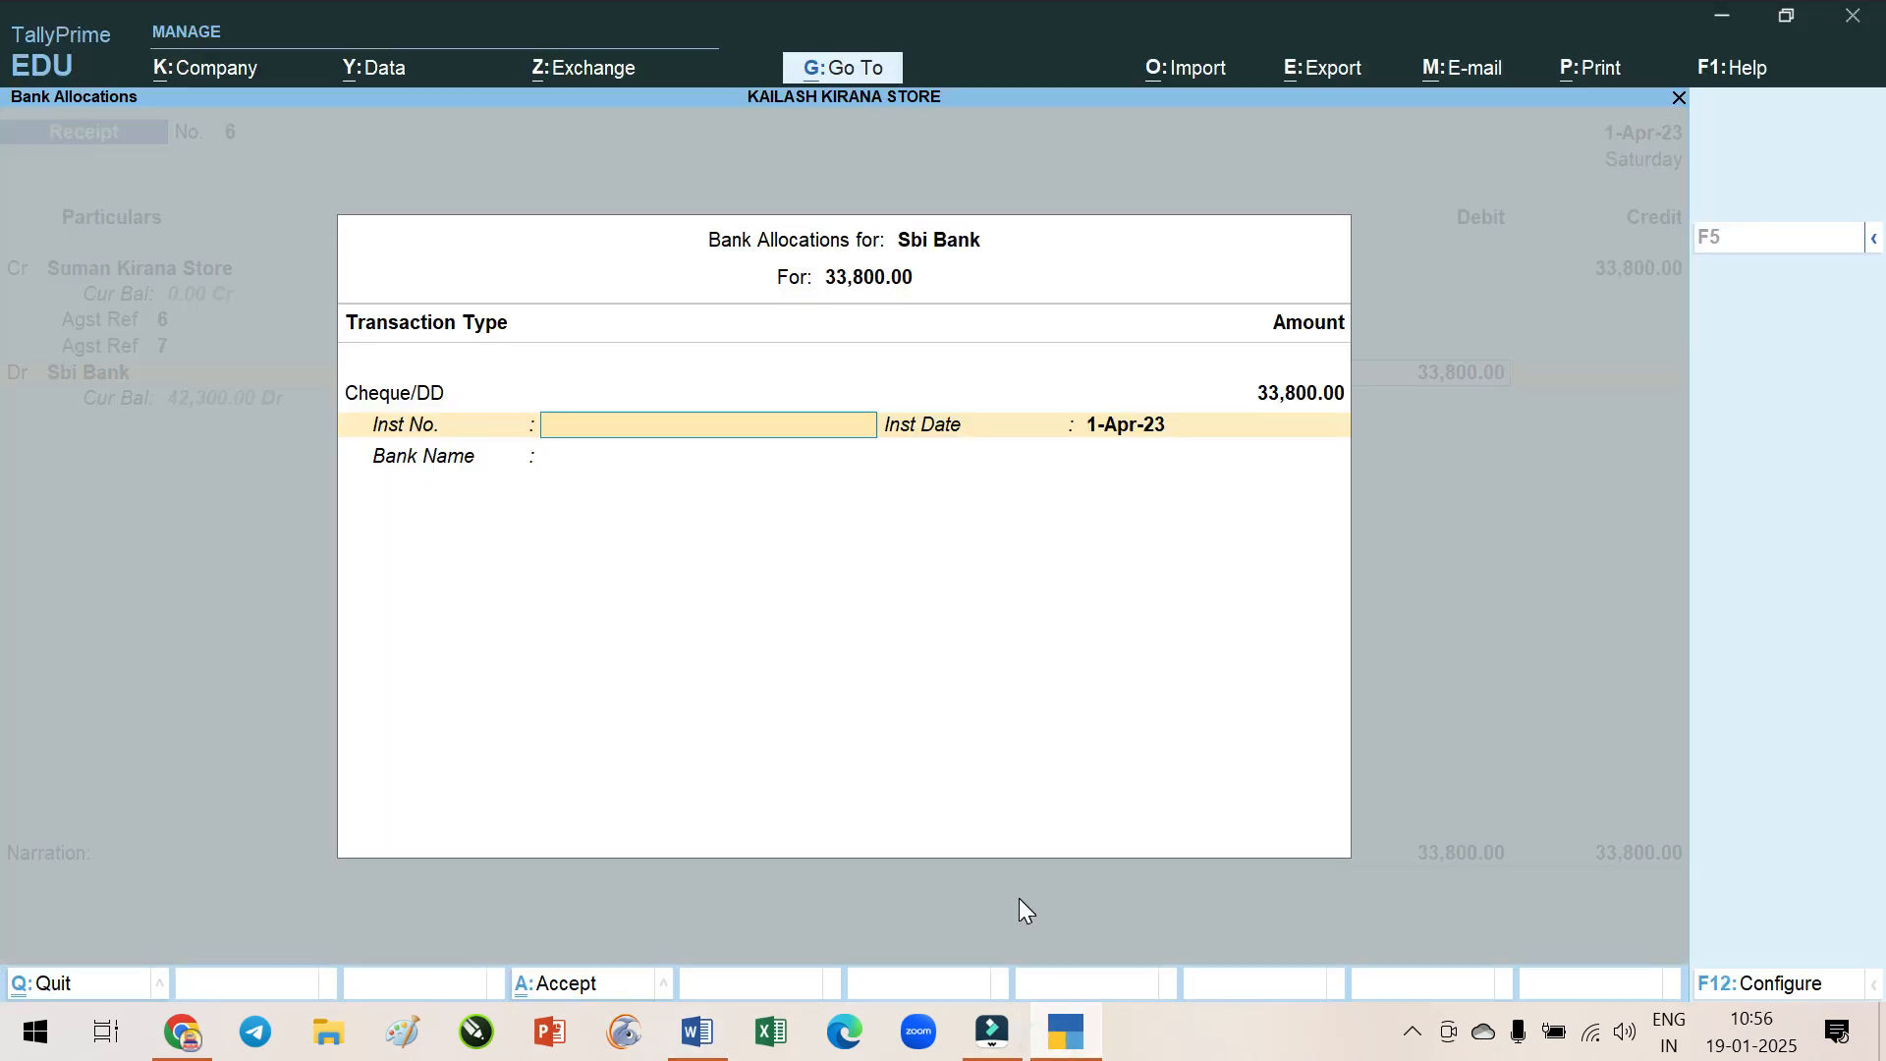
pyautogui.press('BackSpace')
pyautogui.write('956847')
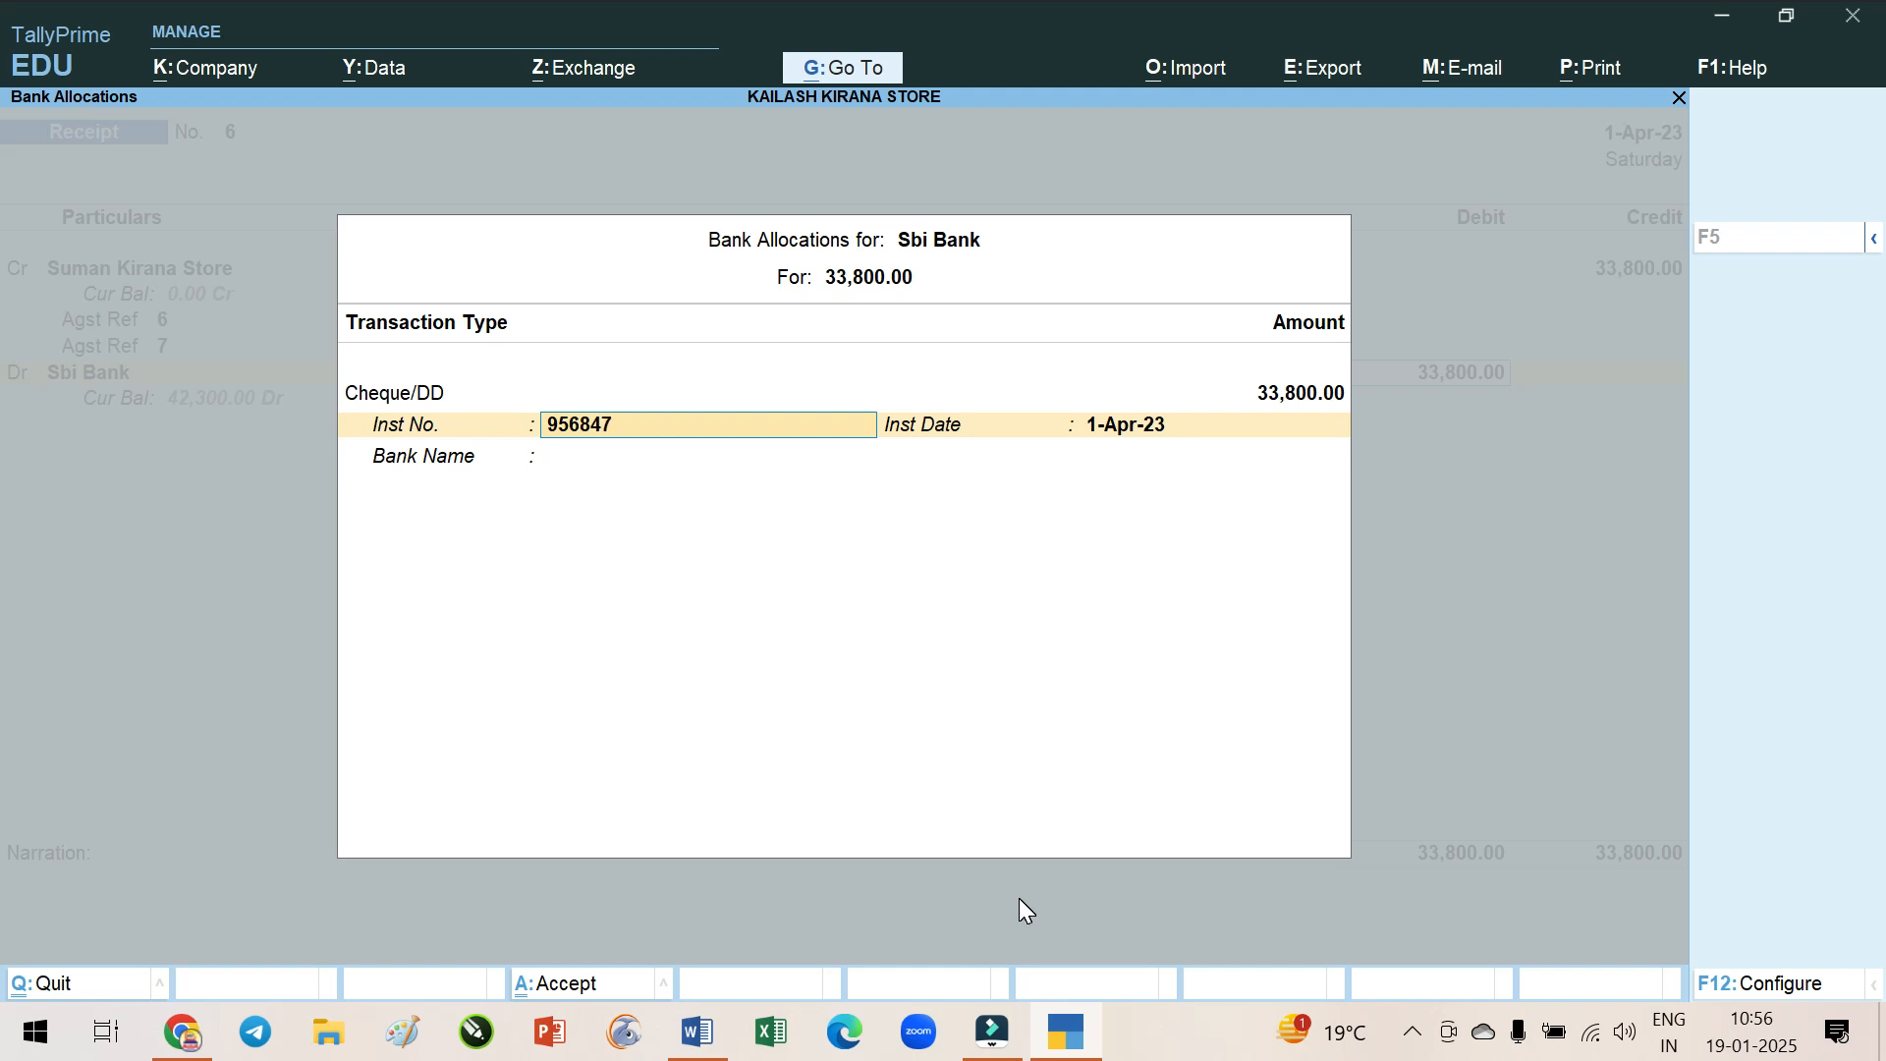
pyautogui.press('Return')
pyautogui.press('Return')
pyautogui.press('Return')
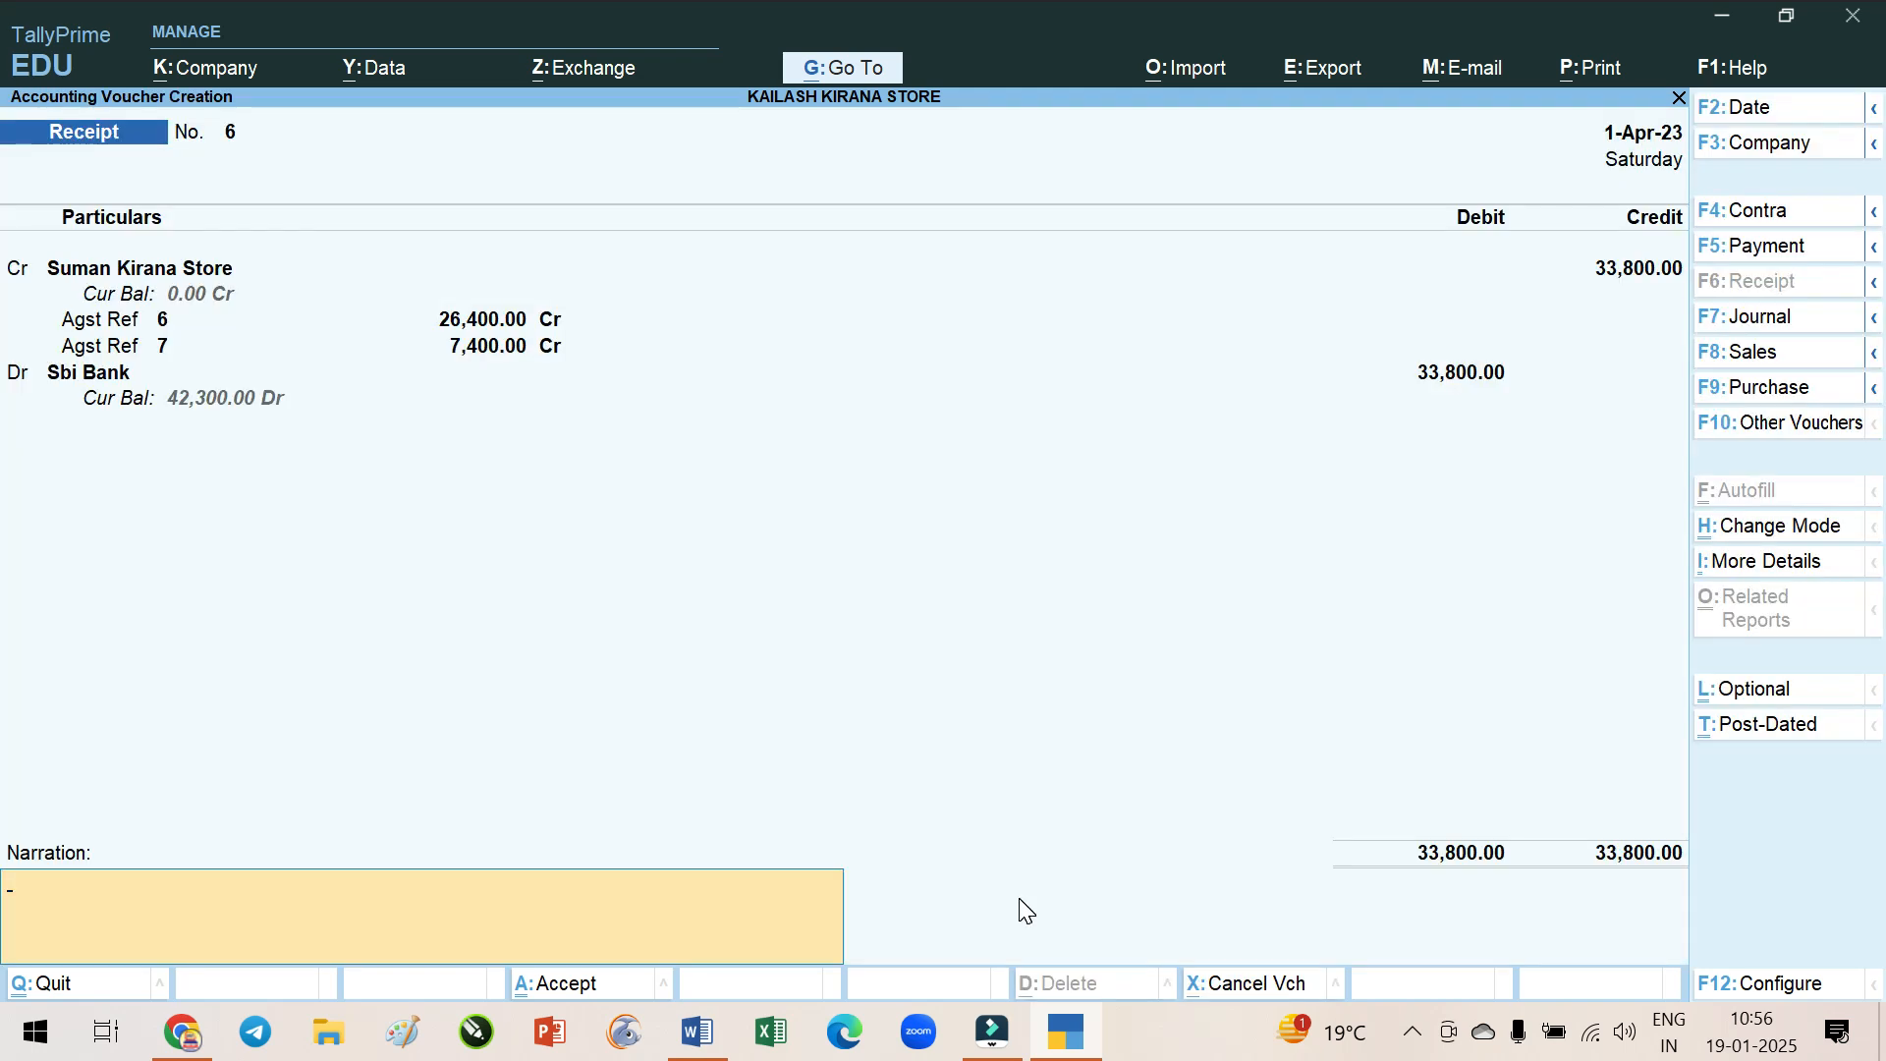
pyautogui.press('Return')
pyautogui.press('Return')
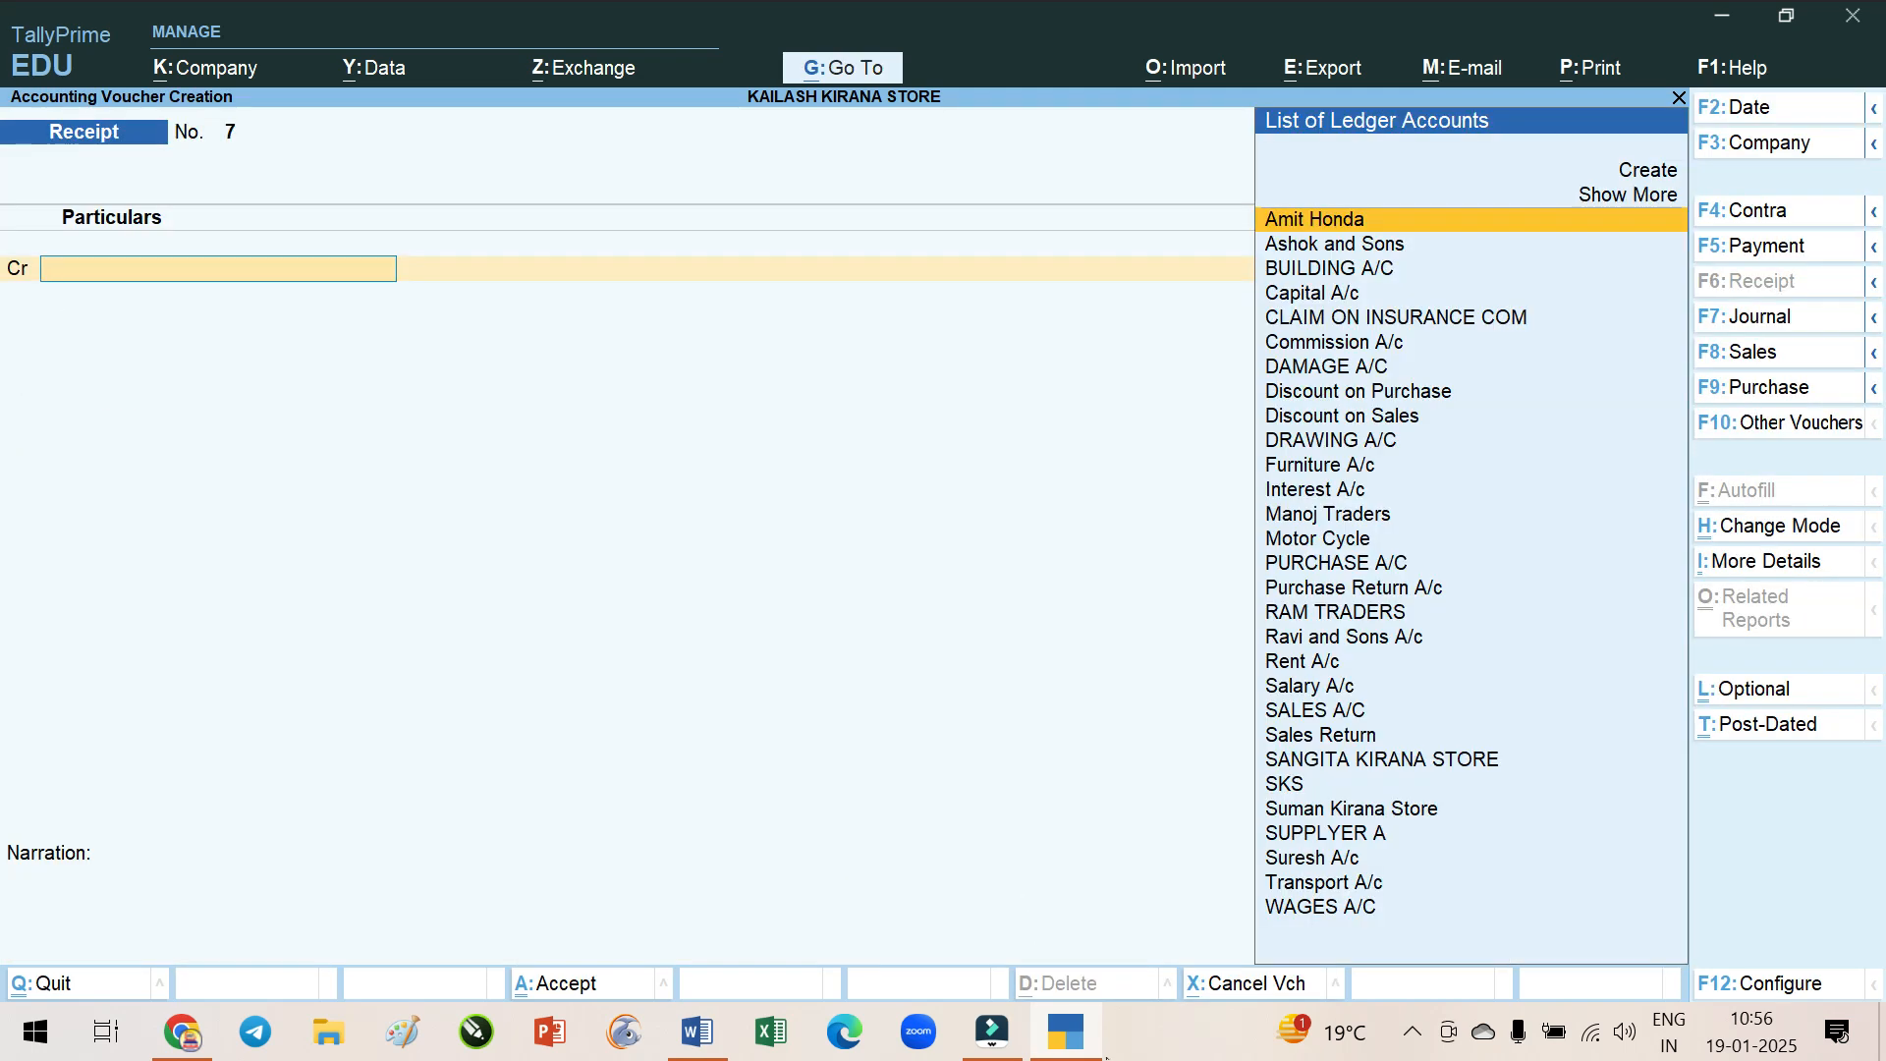
# In the Word notes, delete the old step instructions under the heading about viewing godown status
pyautogui.click(1081, 1043)
pyautogui.scroll(-3, 1001, 678)
pyautogui.scroll(-7, 996, 678)
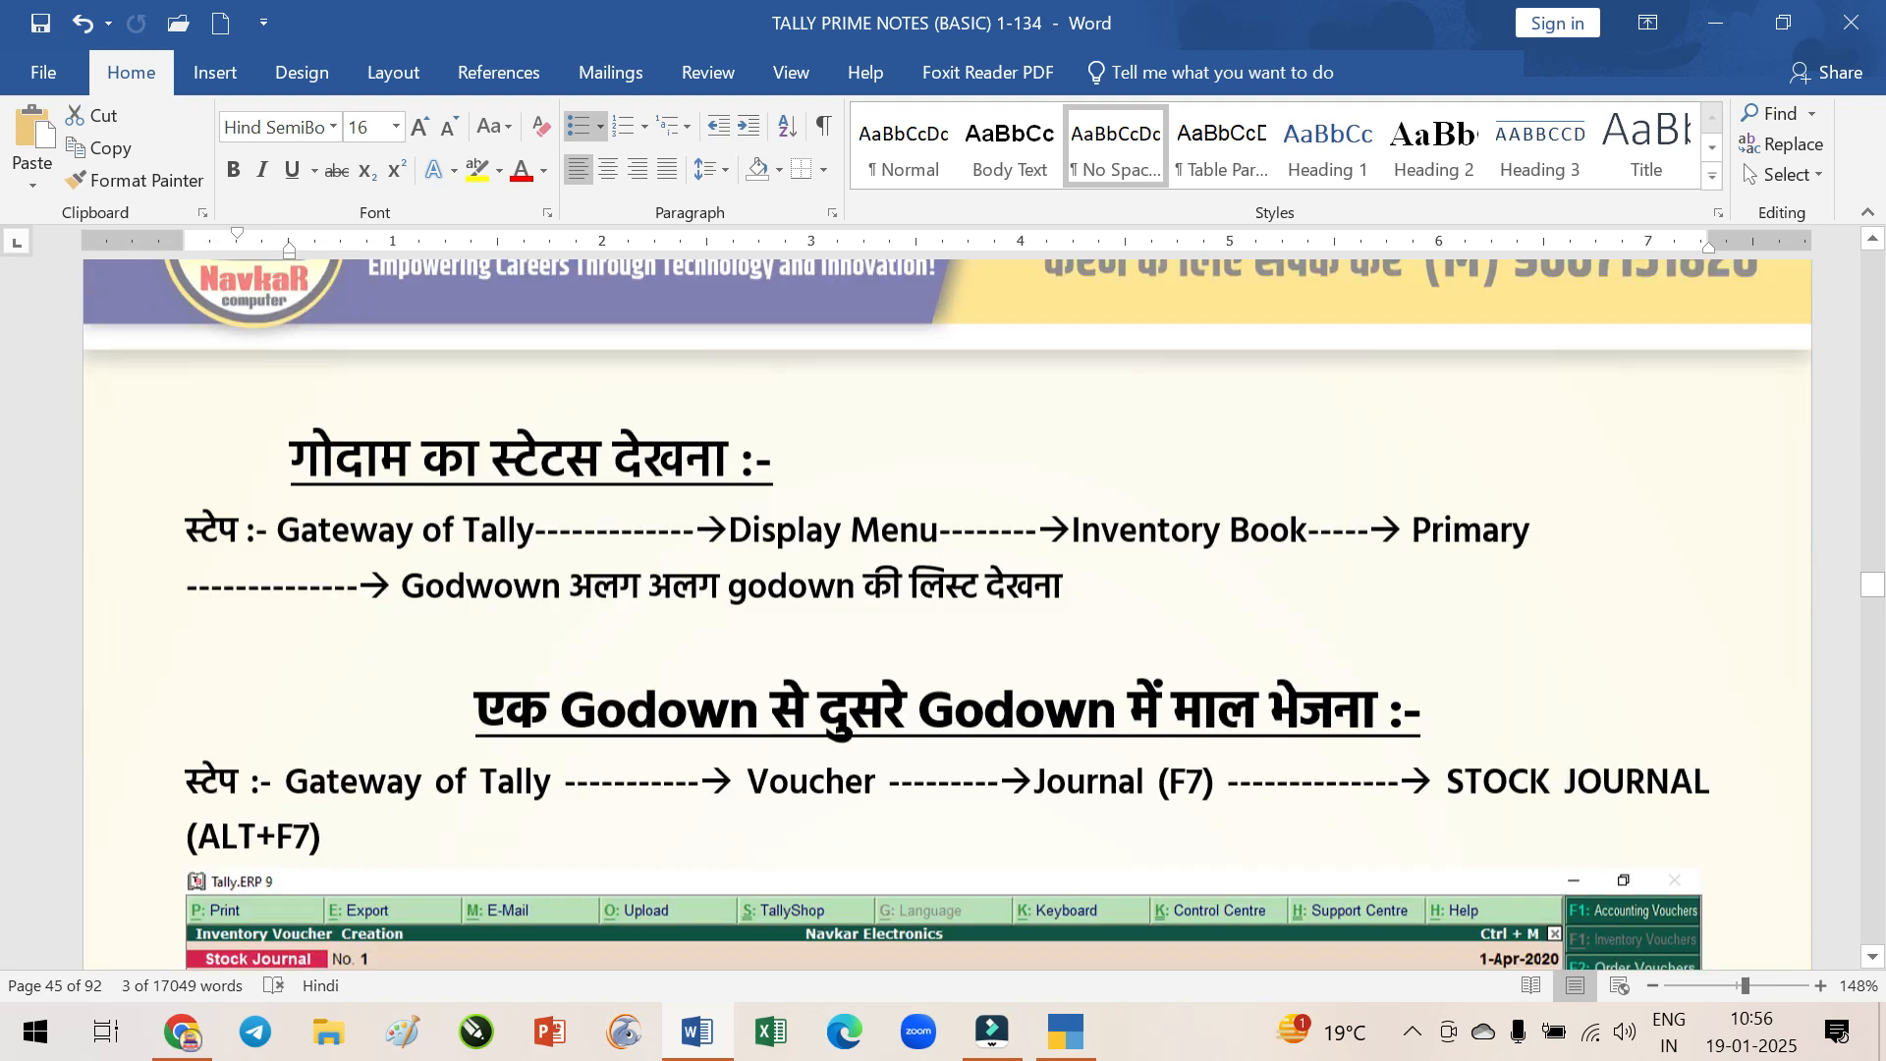
pyautogui.scroll(-1, 947, 614)
pyautogui.moveTo(291, 417); pyautogui.dragTo(737, 432)
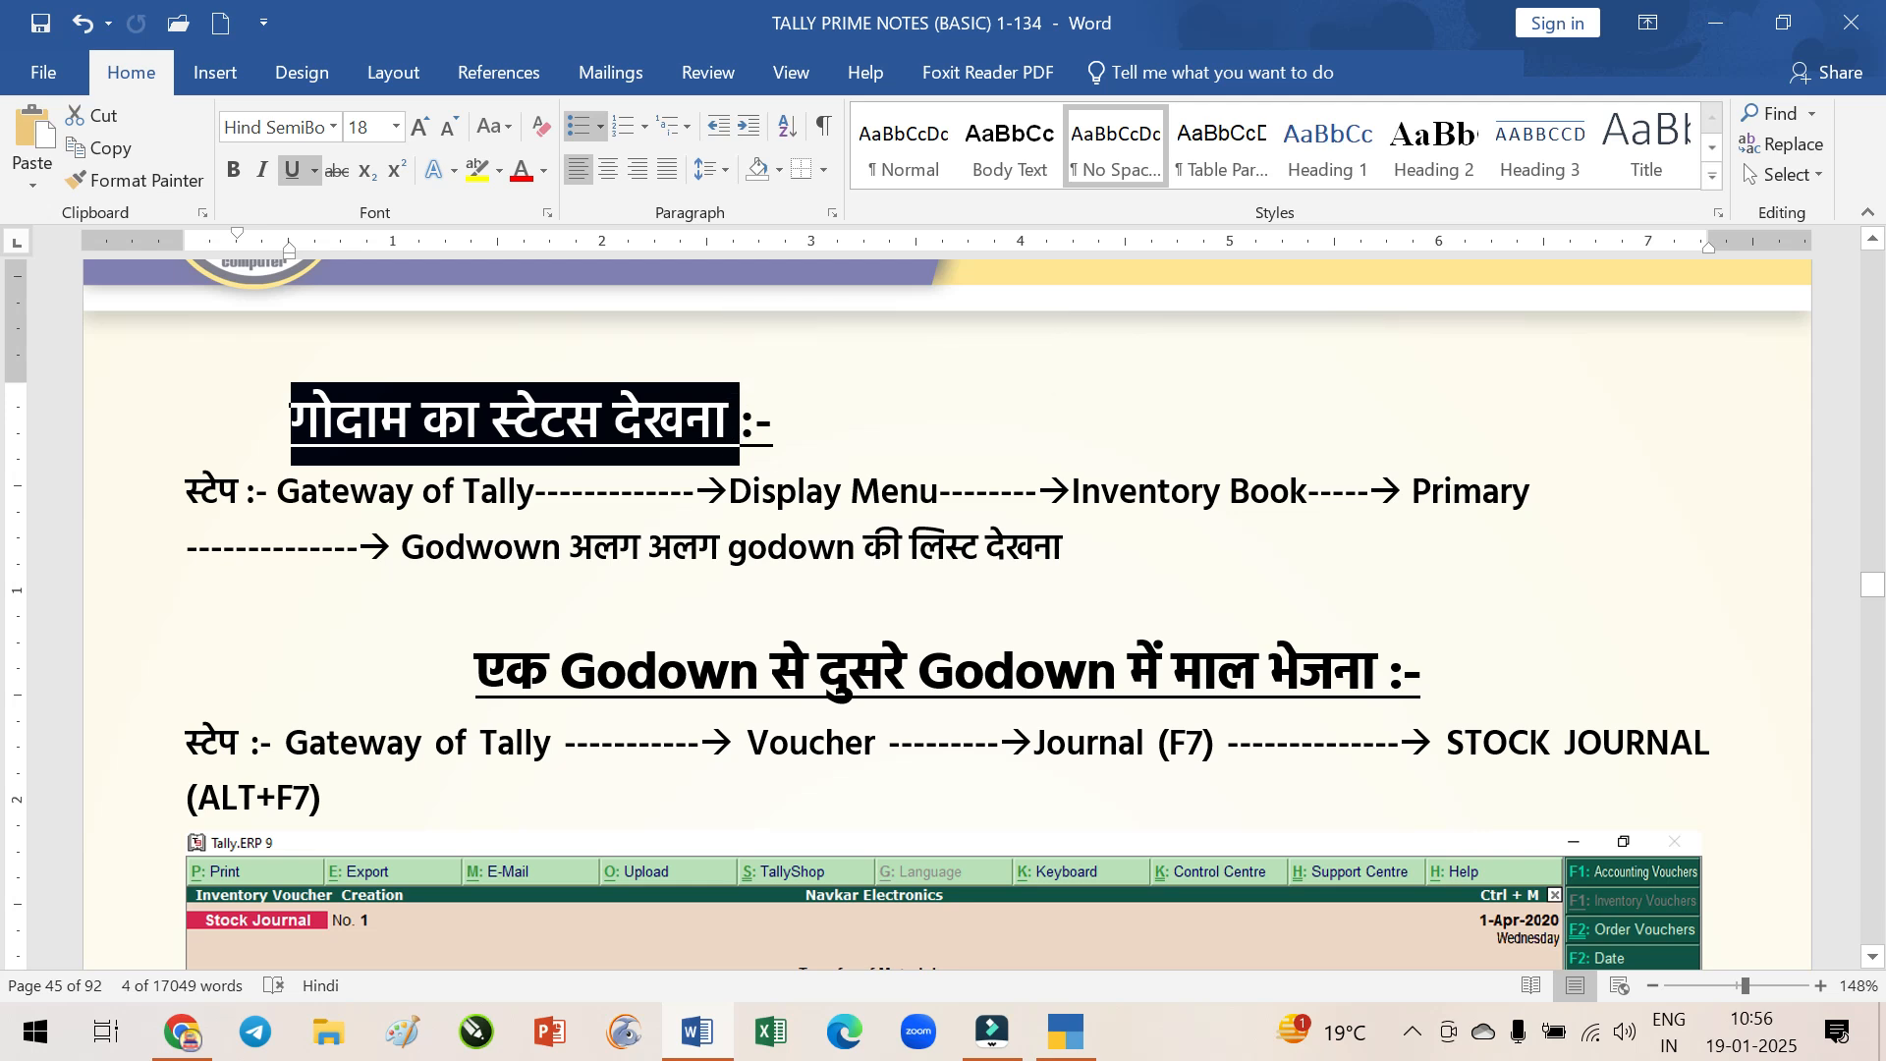
pyautogui.moveTo(1086, 550); pyautogui.dragTo(275, 525)
pyautogui.press('Delete')
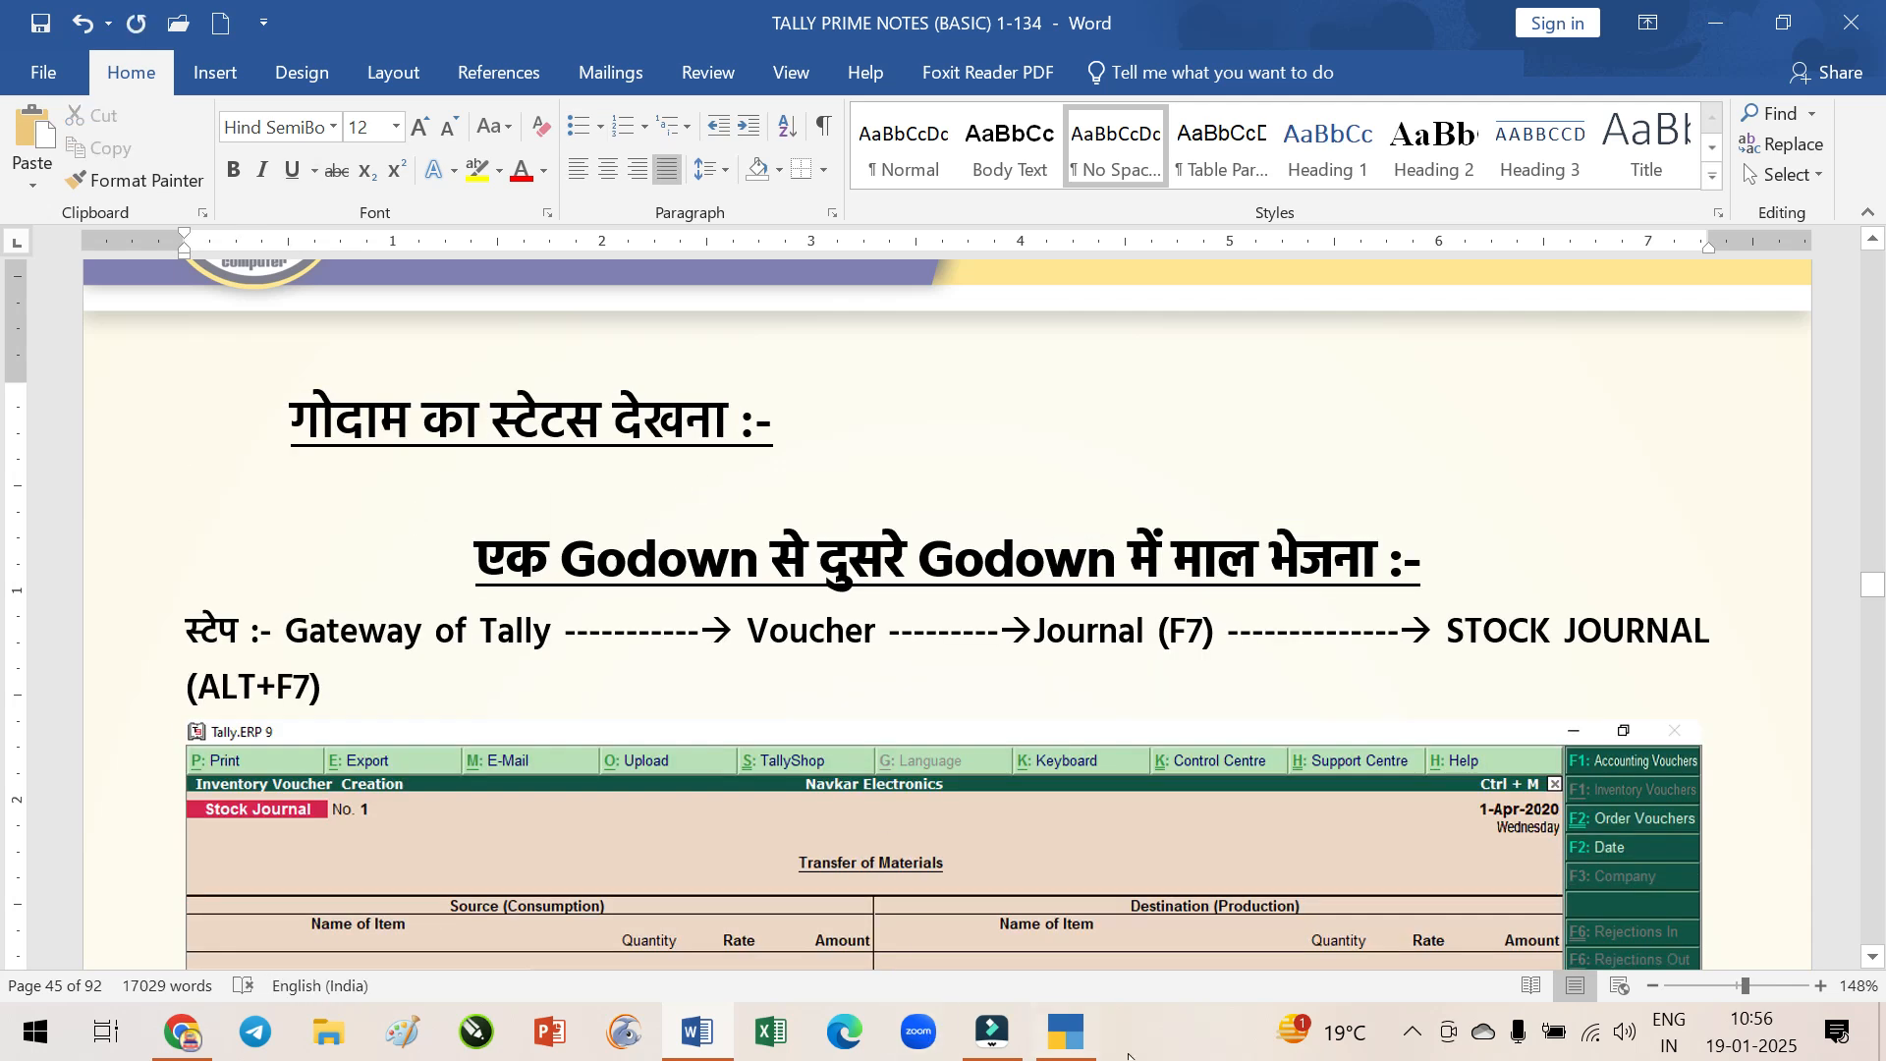
# Switch to TallyPrime and leave the empty receipt voucher to return to the Gateway of Tally
pyautogui.click(1080, 1038)
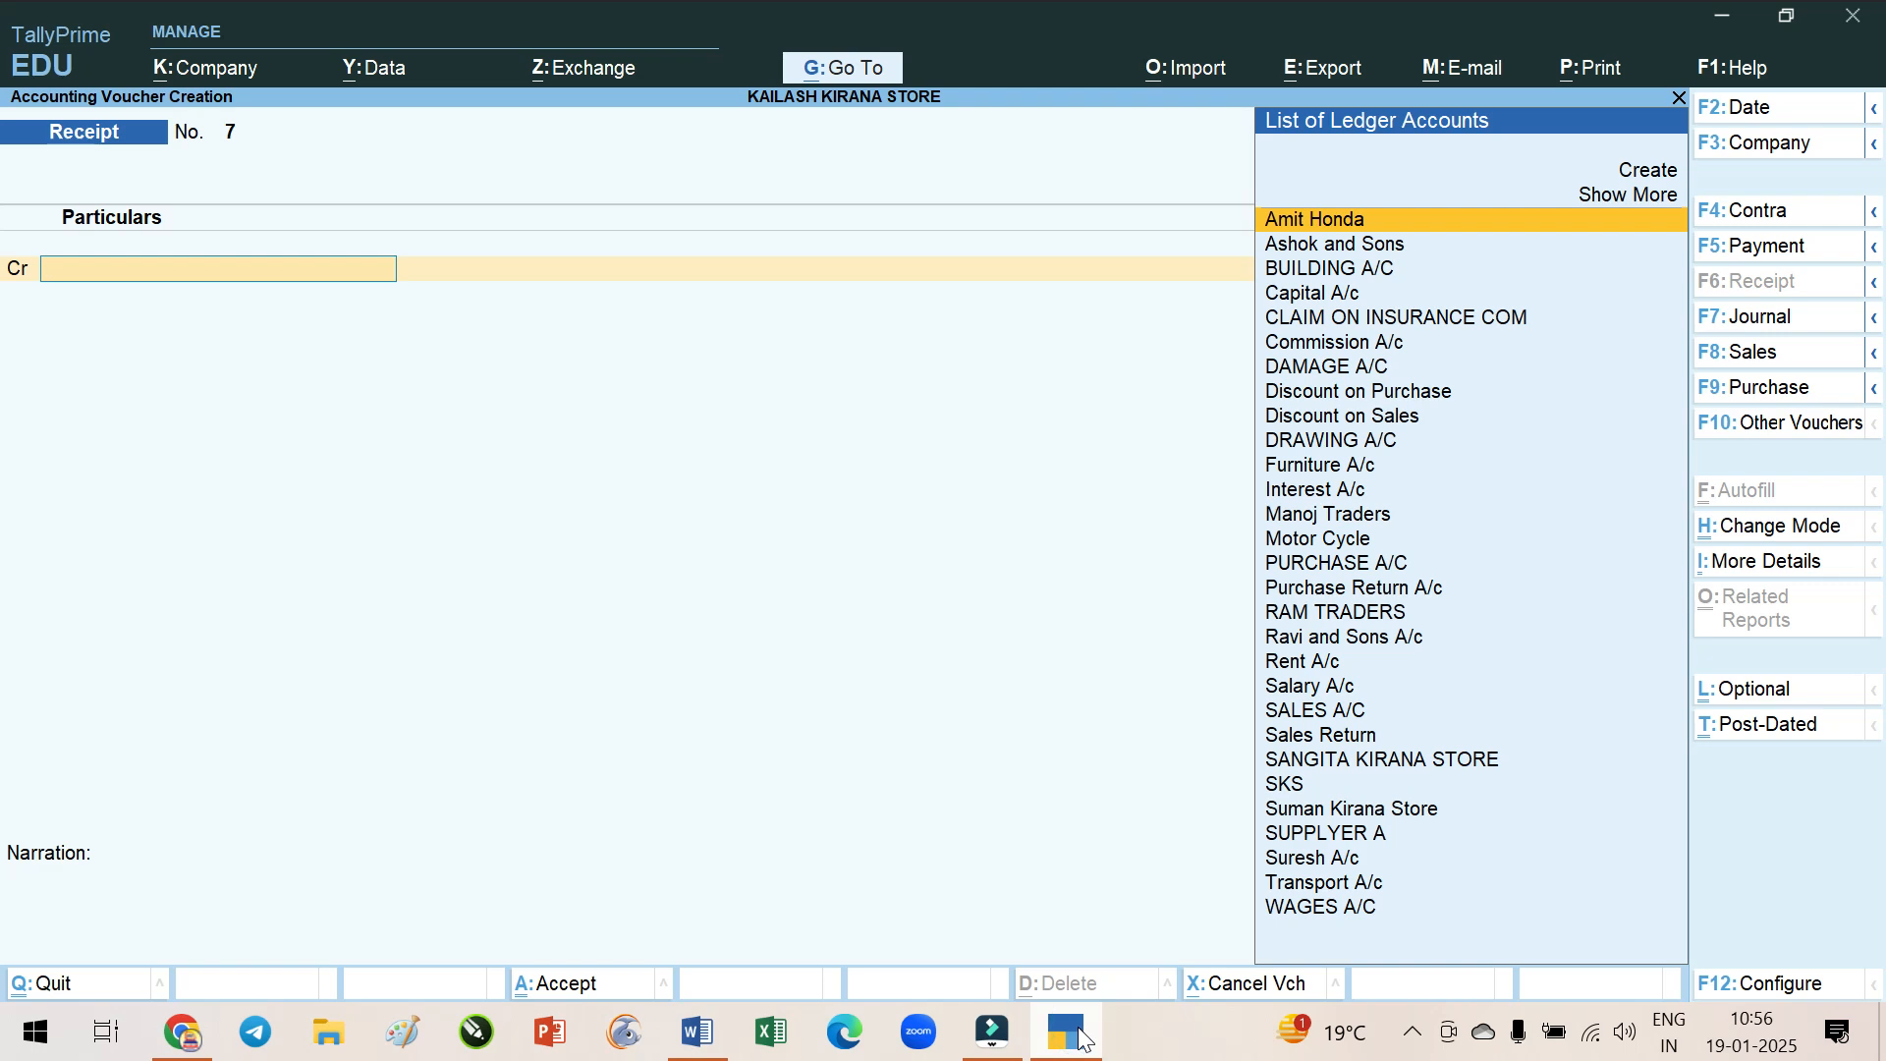
pyautogui.press('Escape')
pyautogui.press('Return')
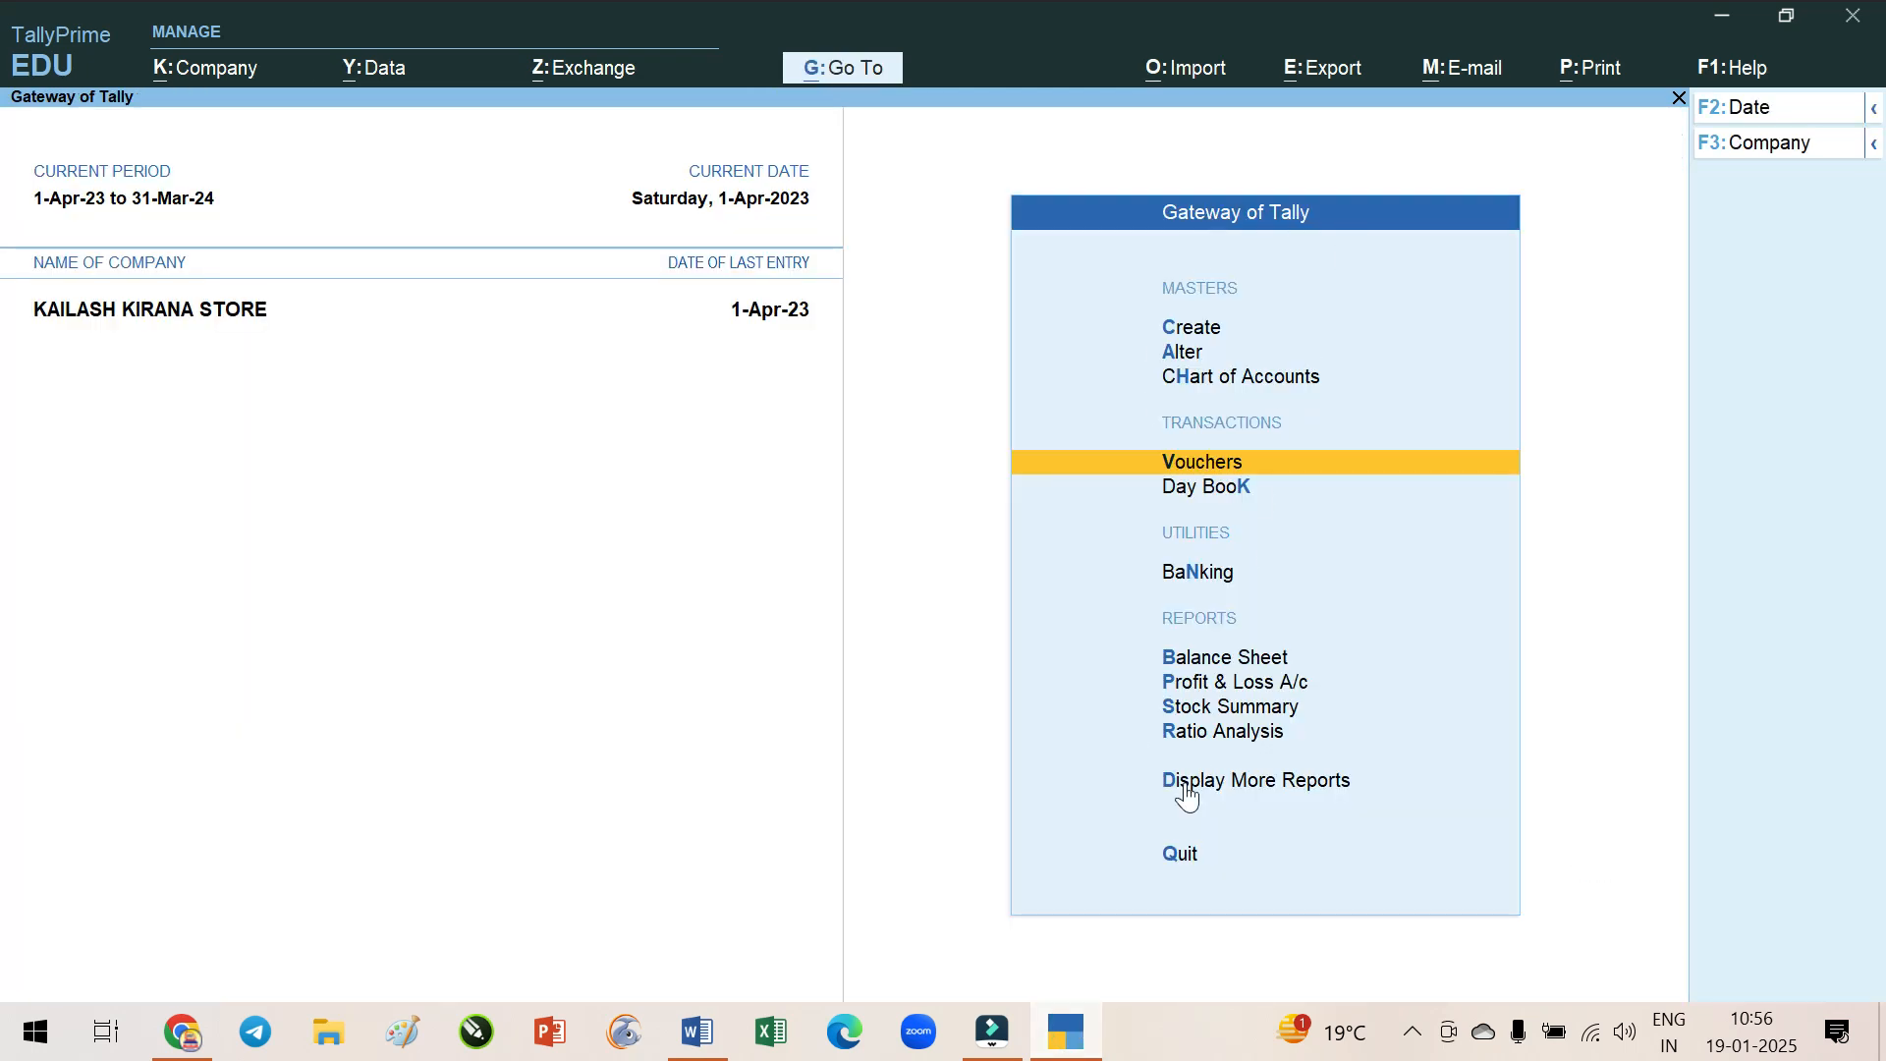
# Under the godown status heading in the Word notes, write "STEP – GATEWAY OF TALLY >> DISPLAY REPORT >>"
pyautogui.click(1081, 1044)
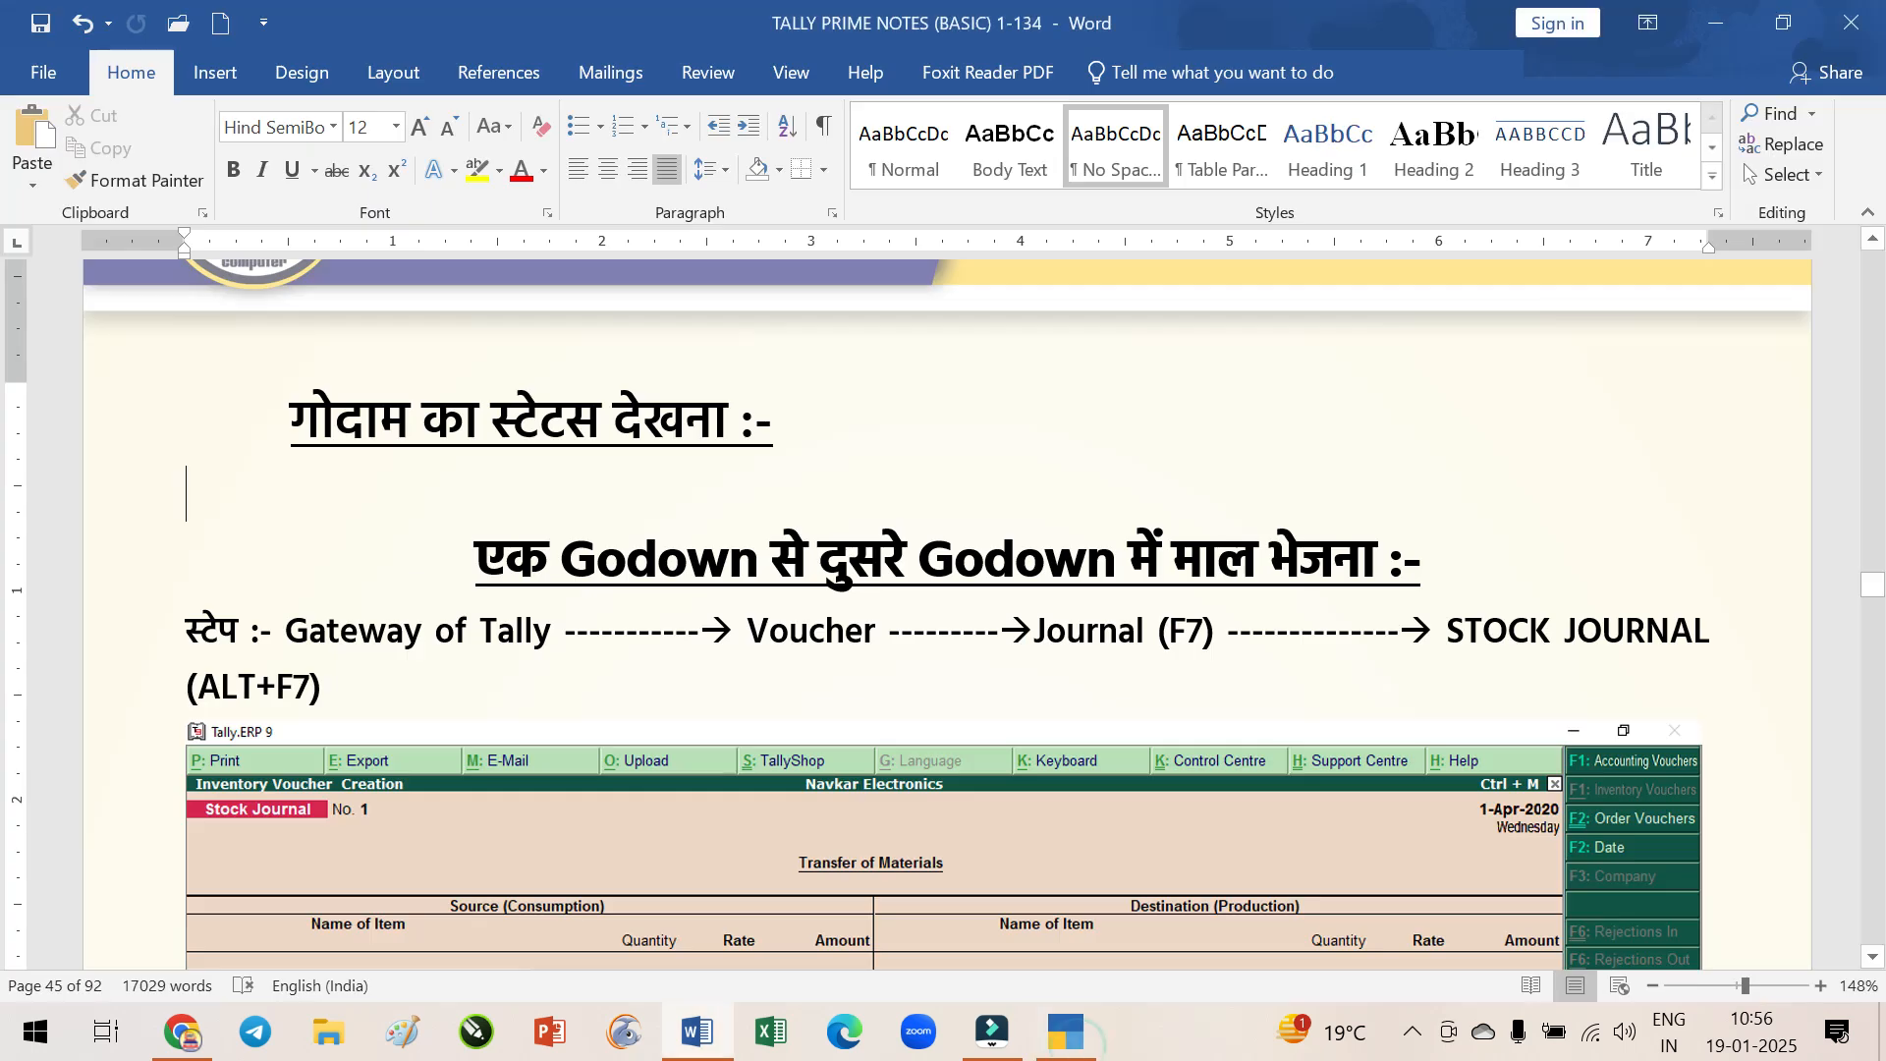
pyautogui.write('STE')
pyautogui.write('P - ')
pyautogui.write('GATEWAY ')
pyautogui.write('OFF')
pyautogui.press('BackSpace')
pyautogui.write('TALLY')
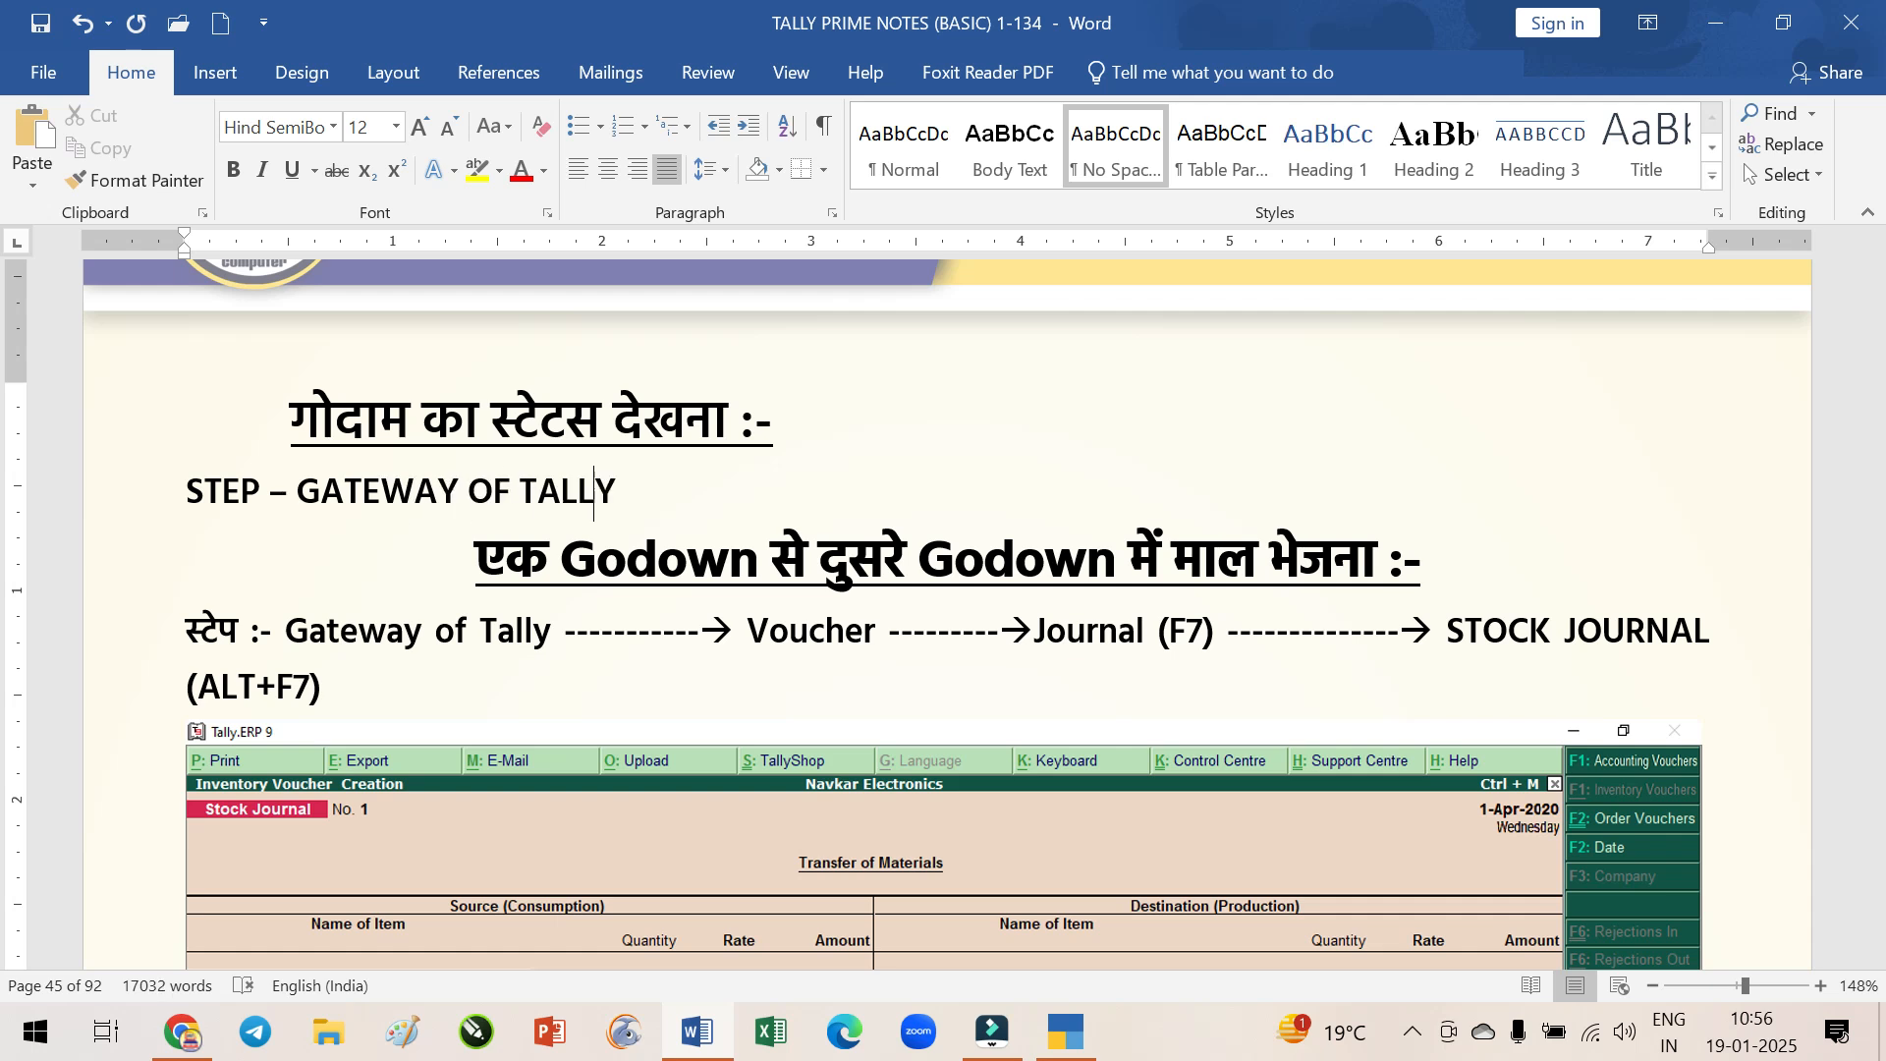
pyautogui.write(' >> DISPLAY RE')
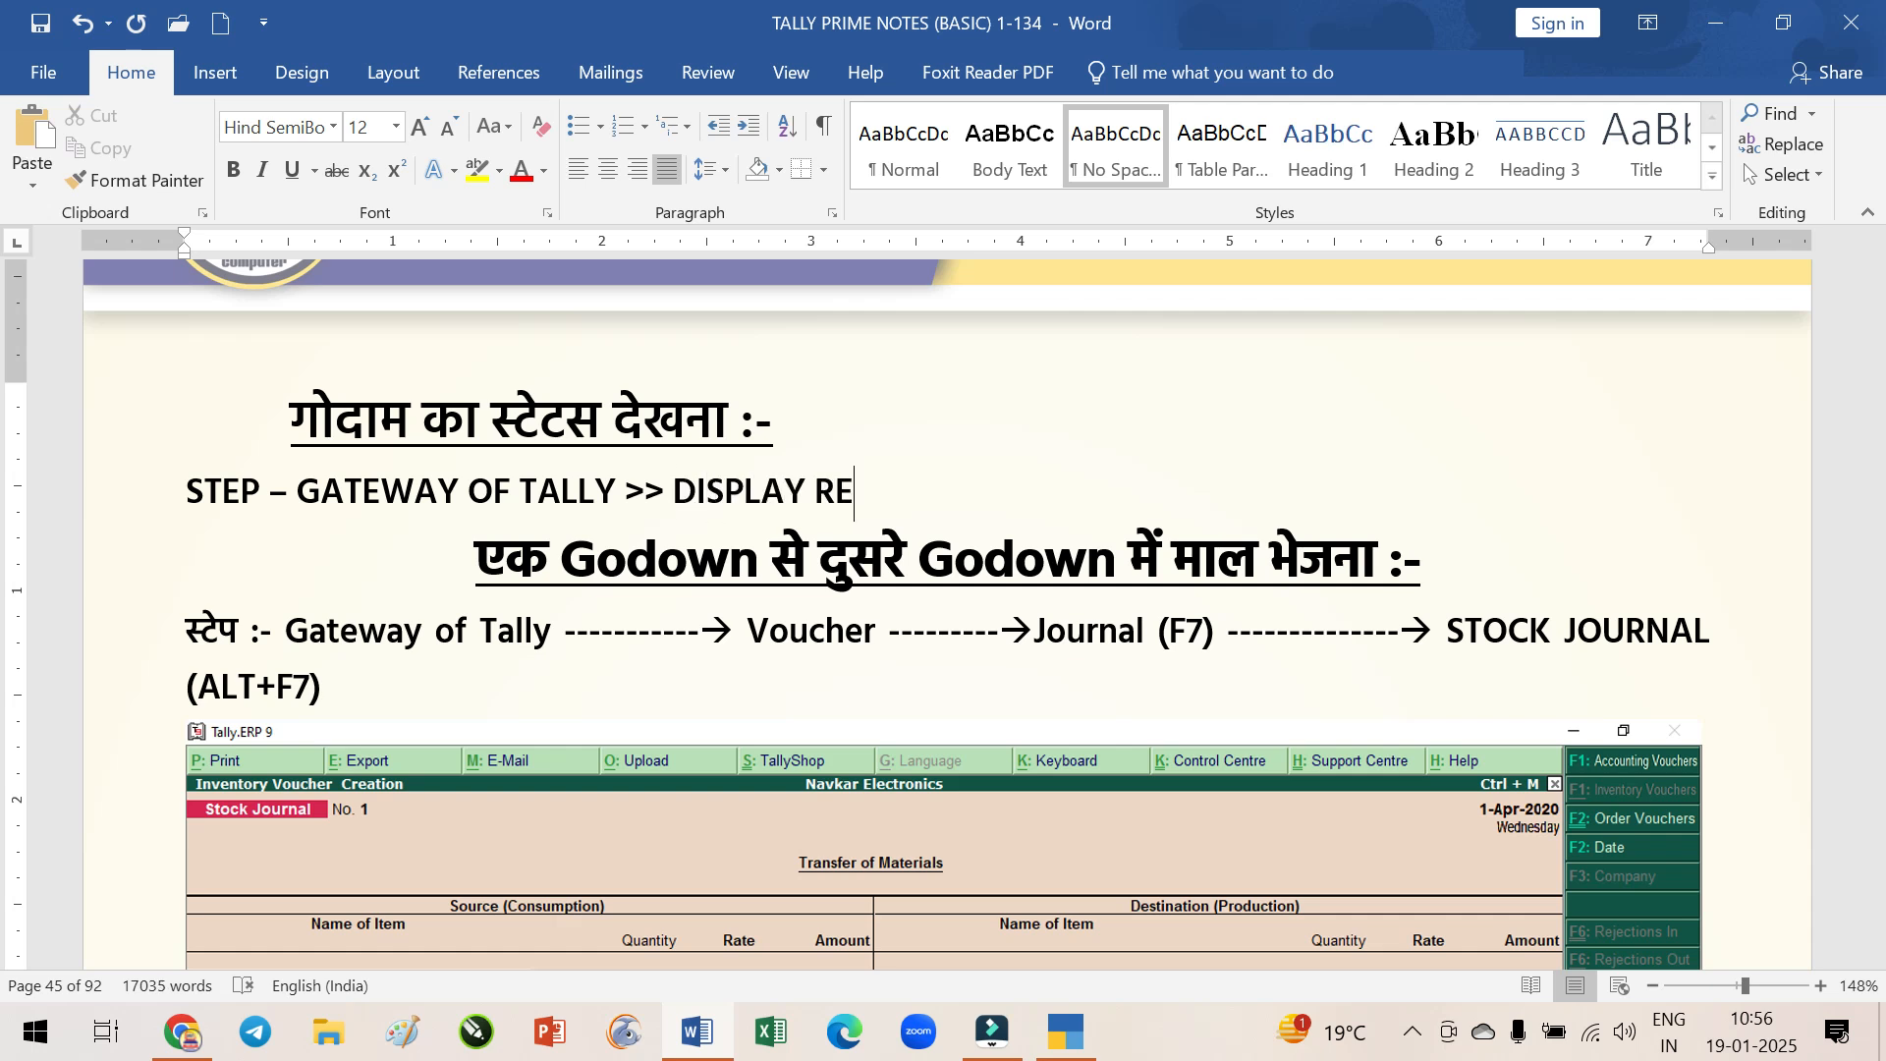
pyautogui.write('PORT >>')
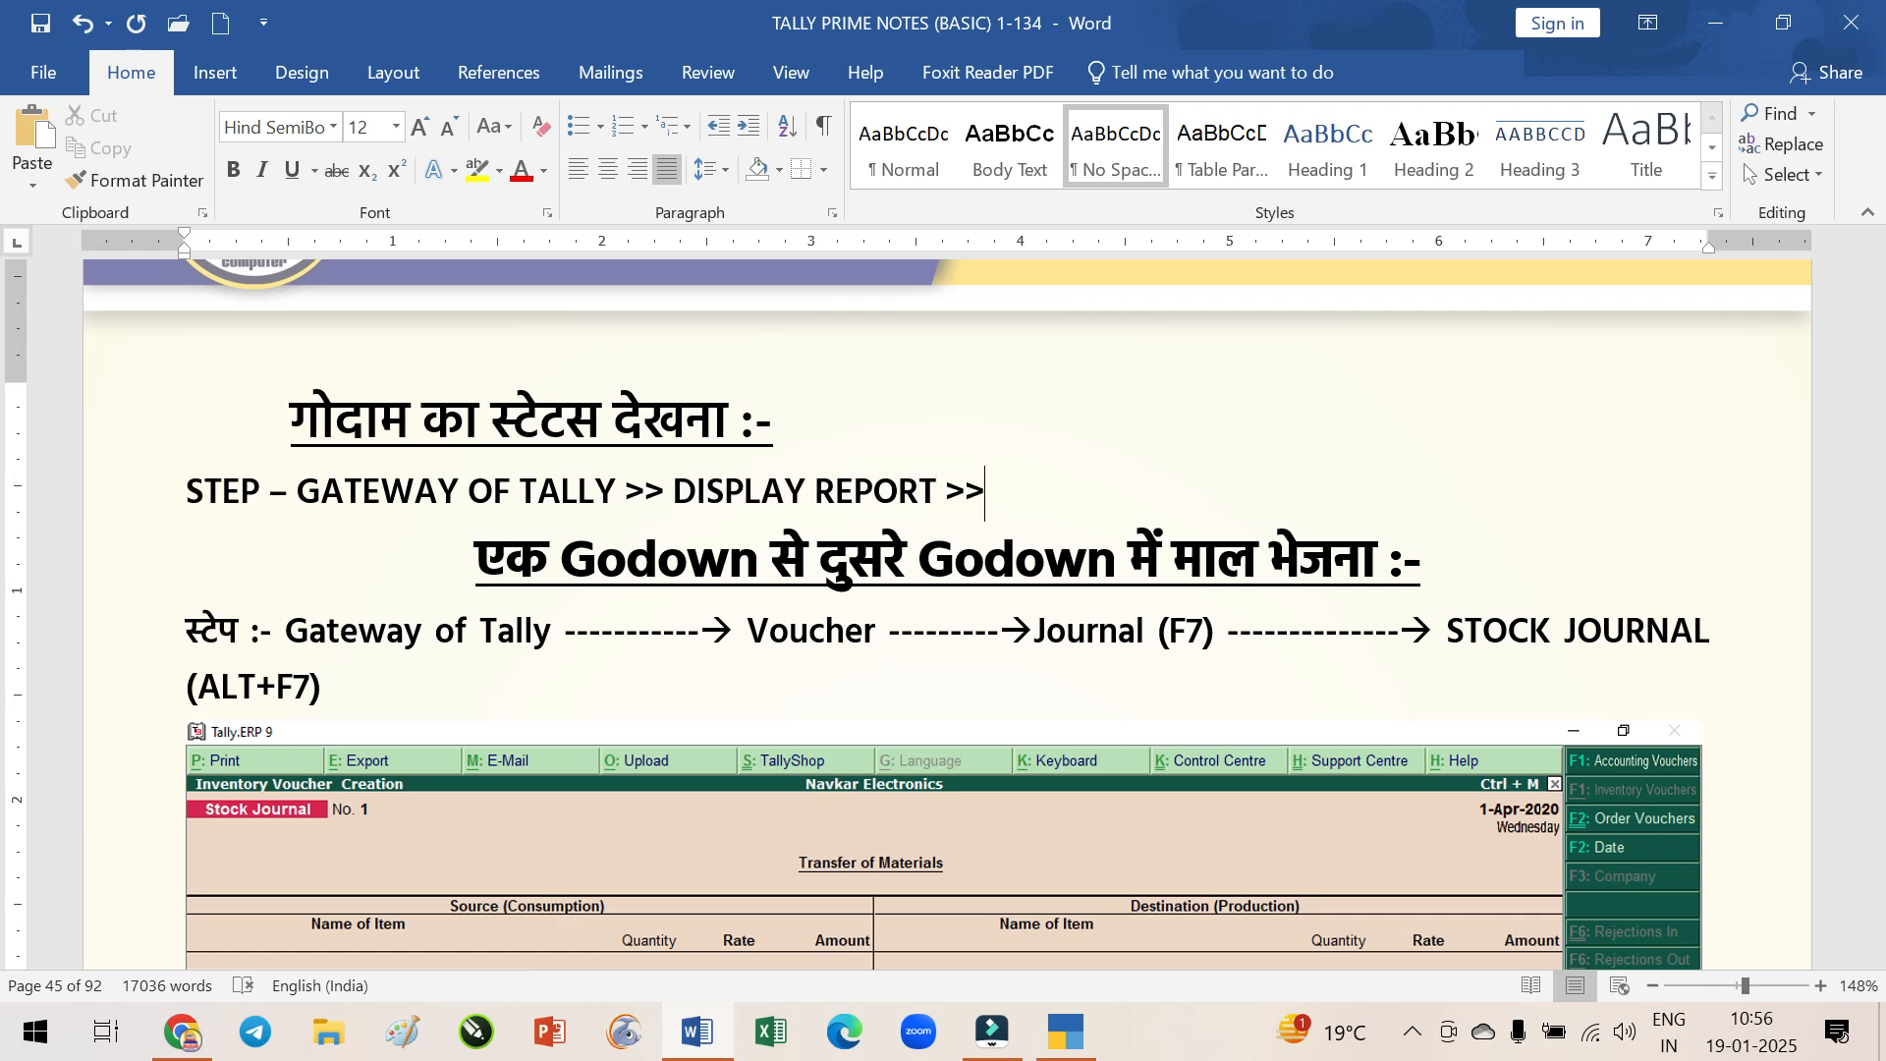
# Open Display More Reports in TallyPrime and append "INVENTORY BOOK >> GODOWN/LOCATION" to the step line in the Word notes
pyautogui.click(1084, 1021)
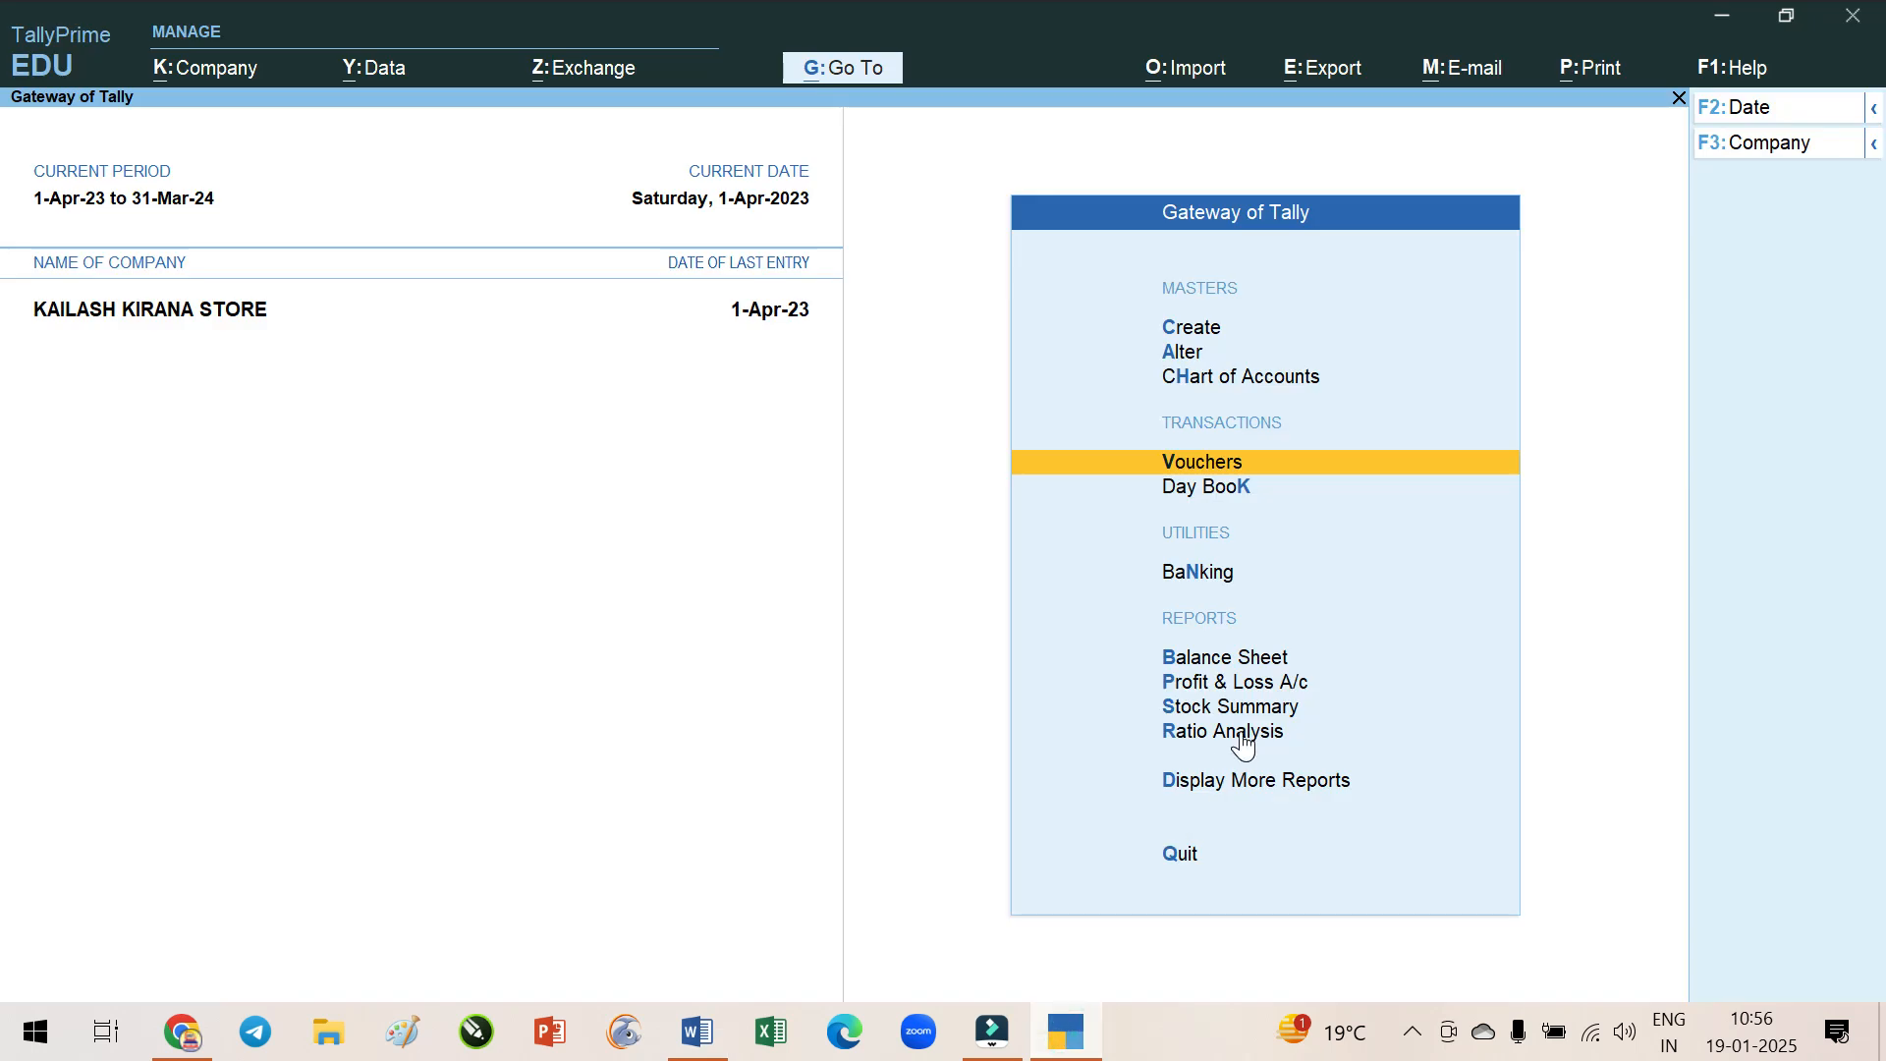
pyautogui.click(1303, 790)
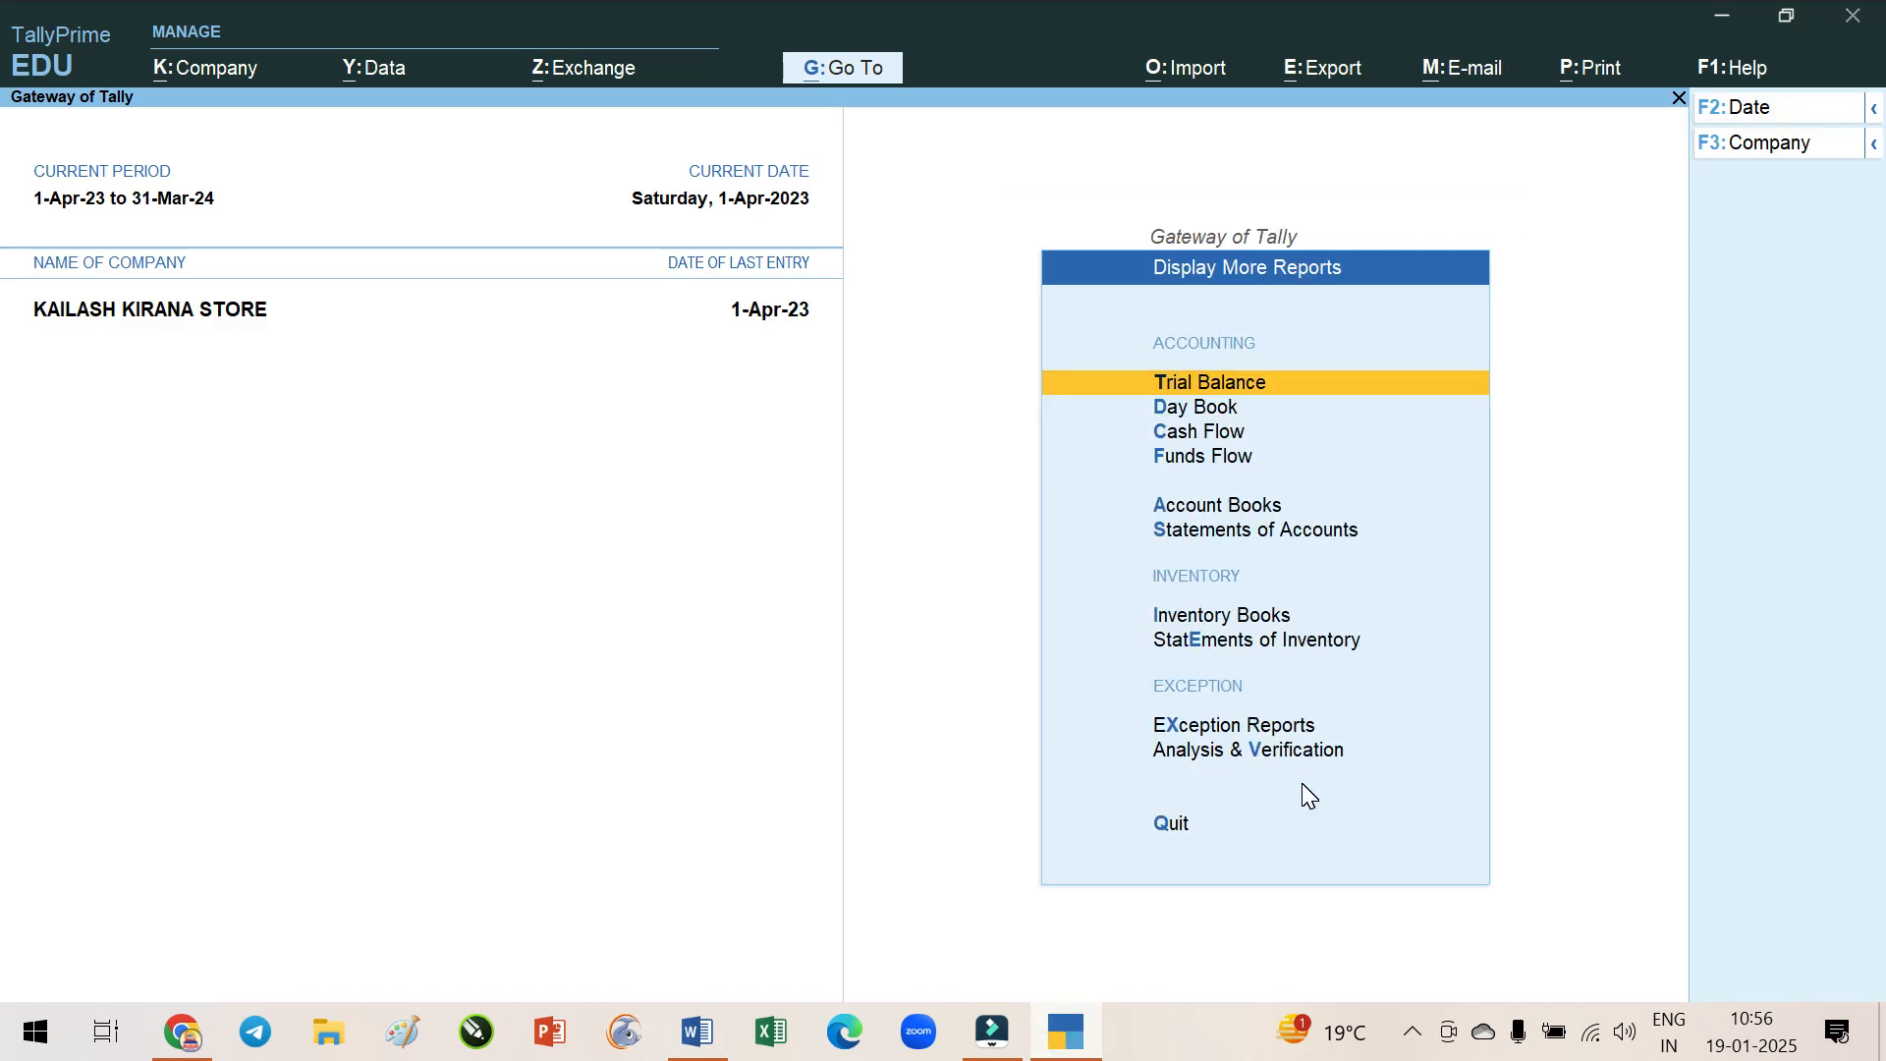
pyautogui.click(1071, 1036)
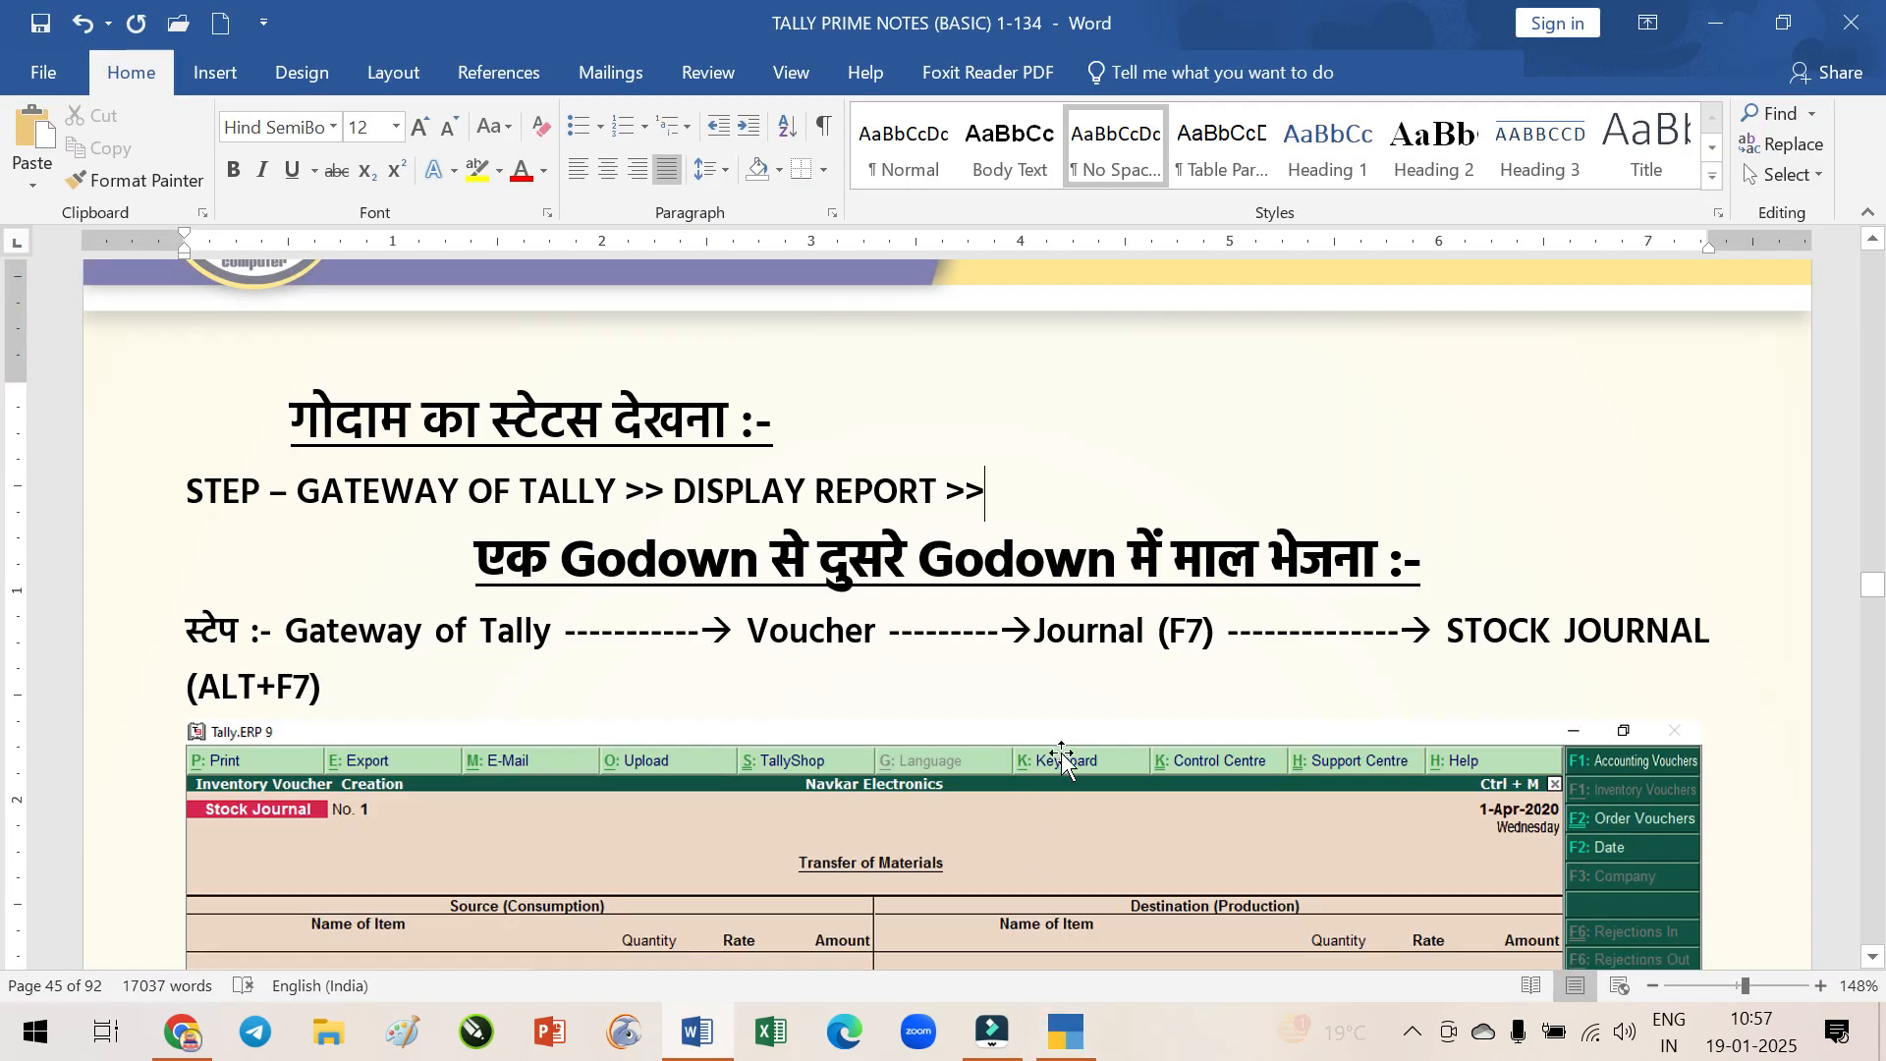
pyautogui.write('IN')
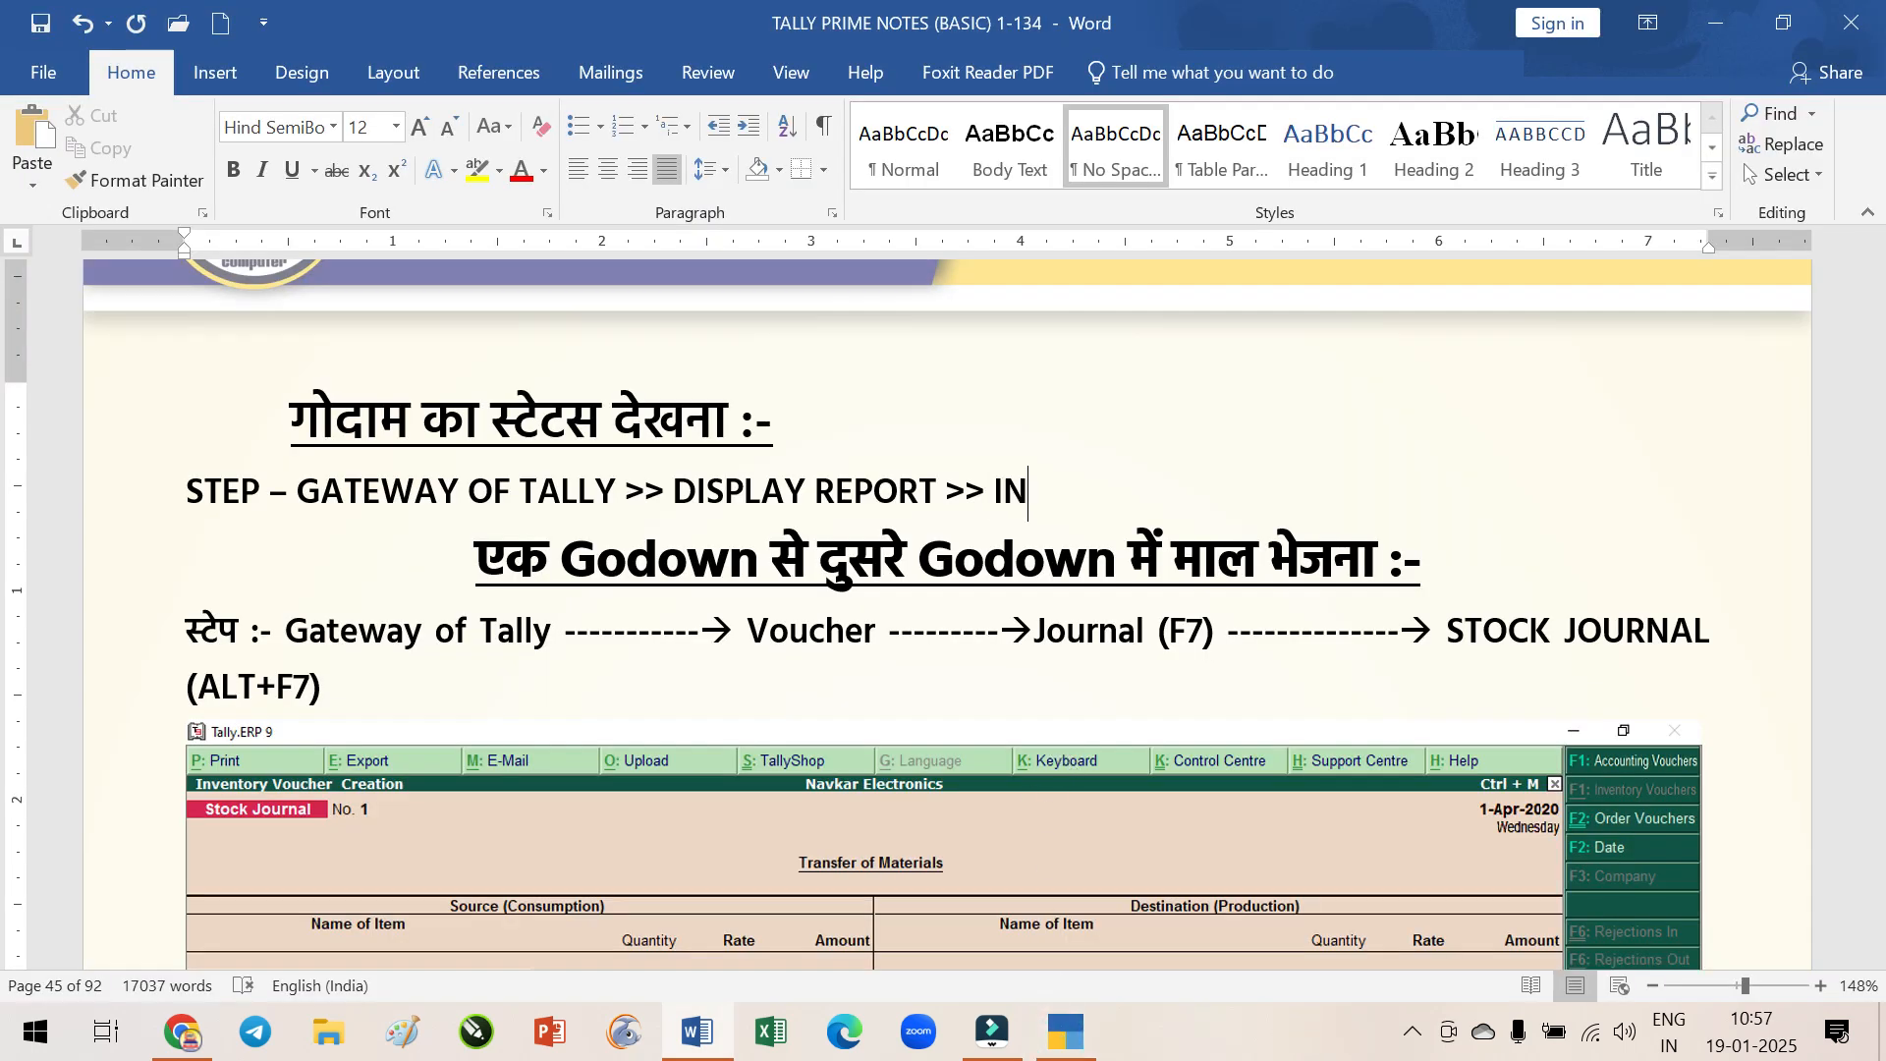
pyautogui.write('VE')
pyautogui.press('BackSpace')
pyautogui.write('NTOR')
pyautogui.press('BackSpace')
pyautogui.write('ORY BOOK >>')
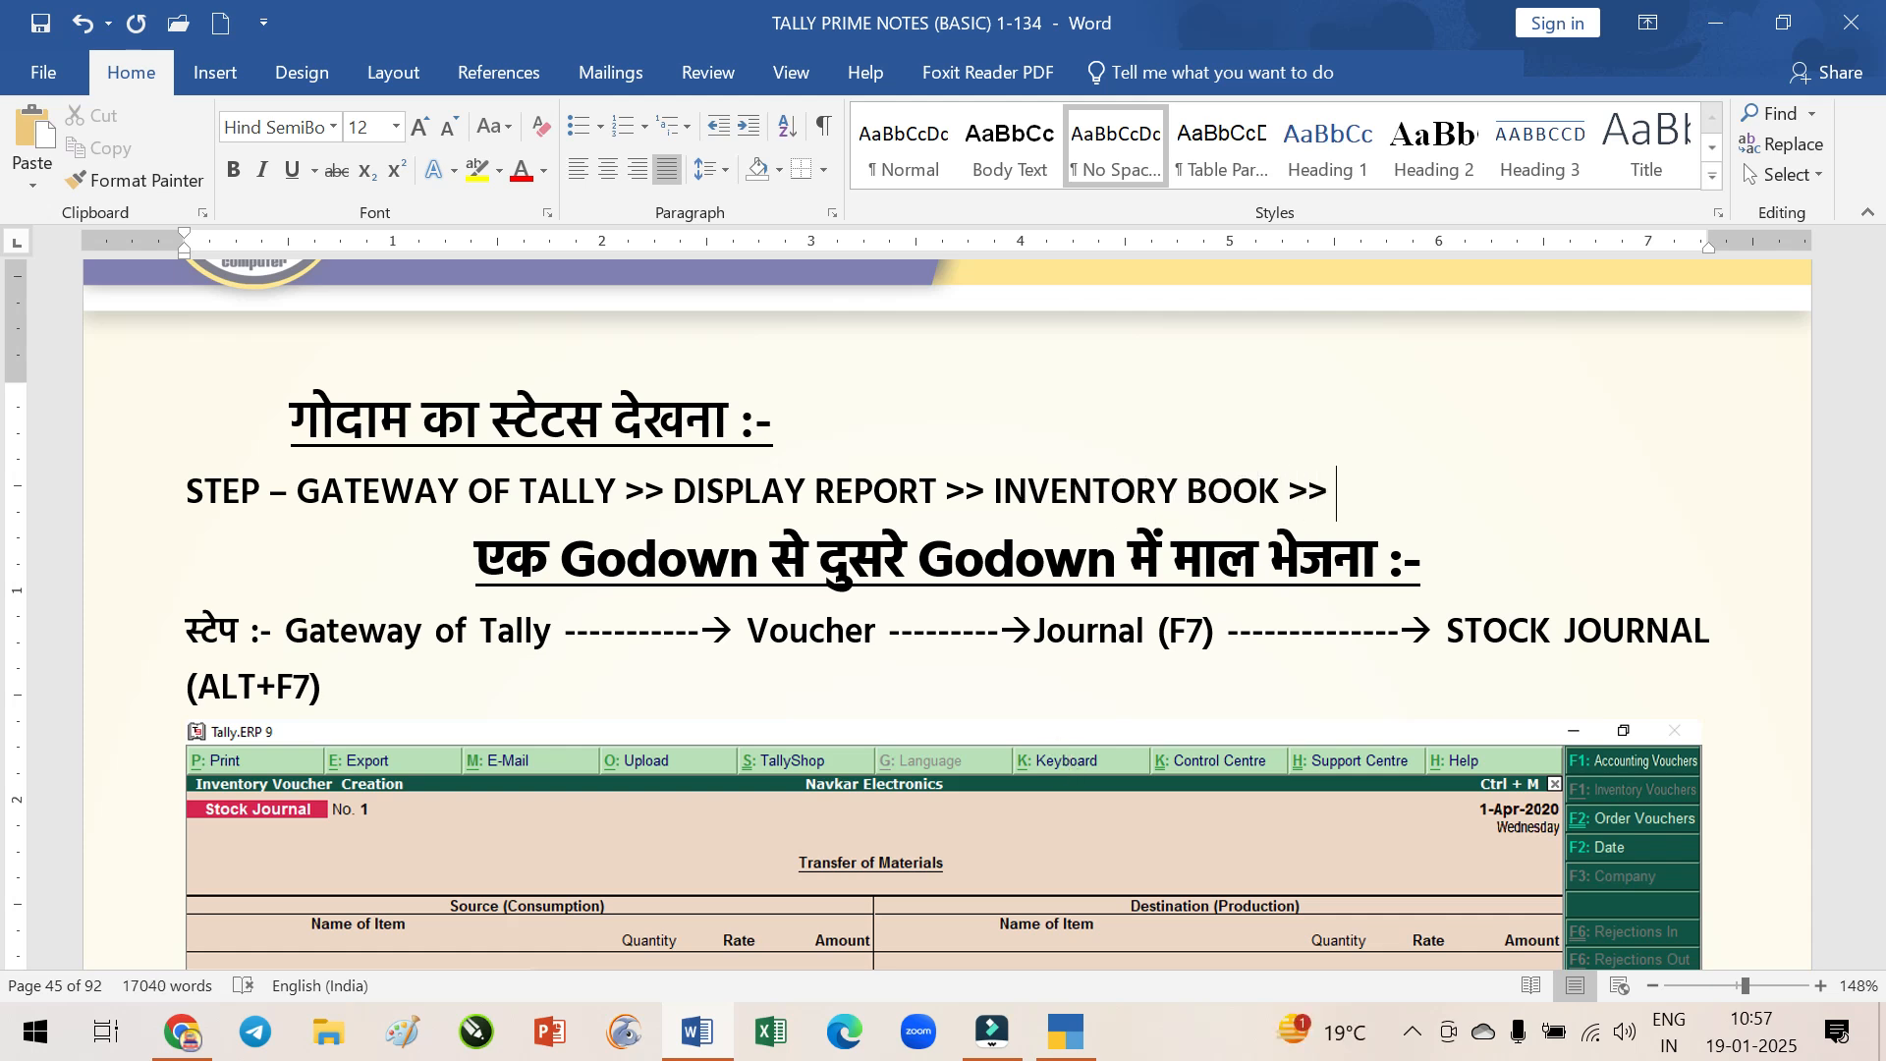
pyautogui.write(' GODOWN')
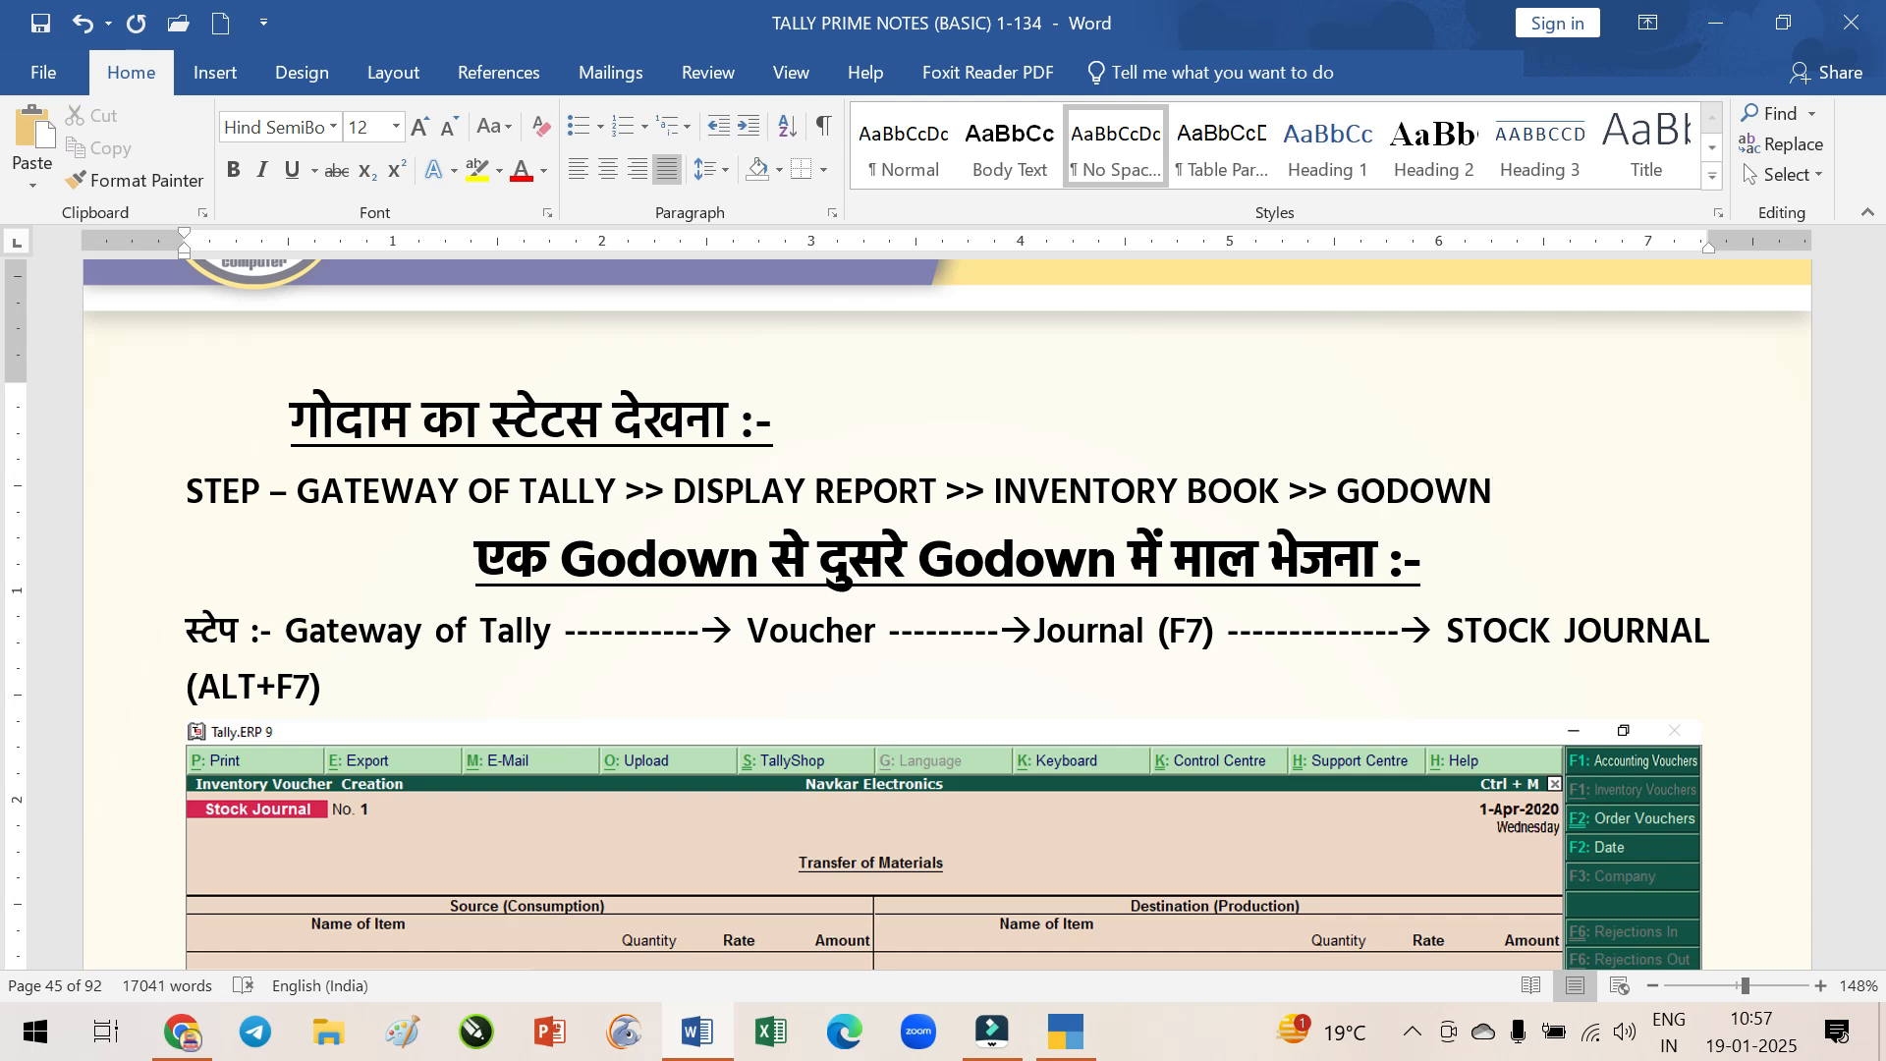
pyautogui.write('/LOCATION')
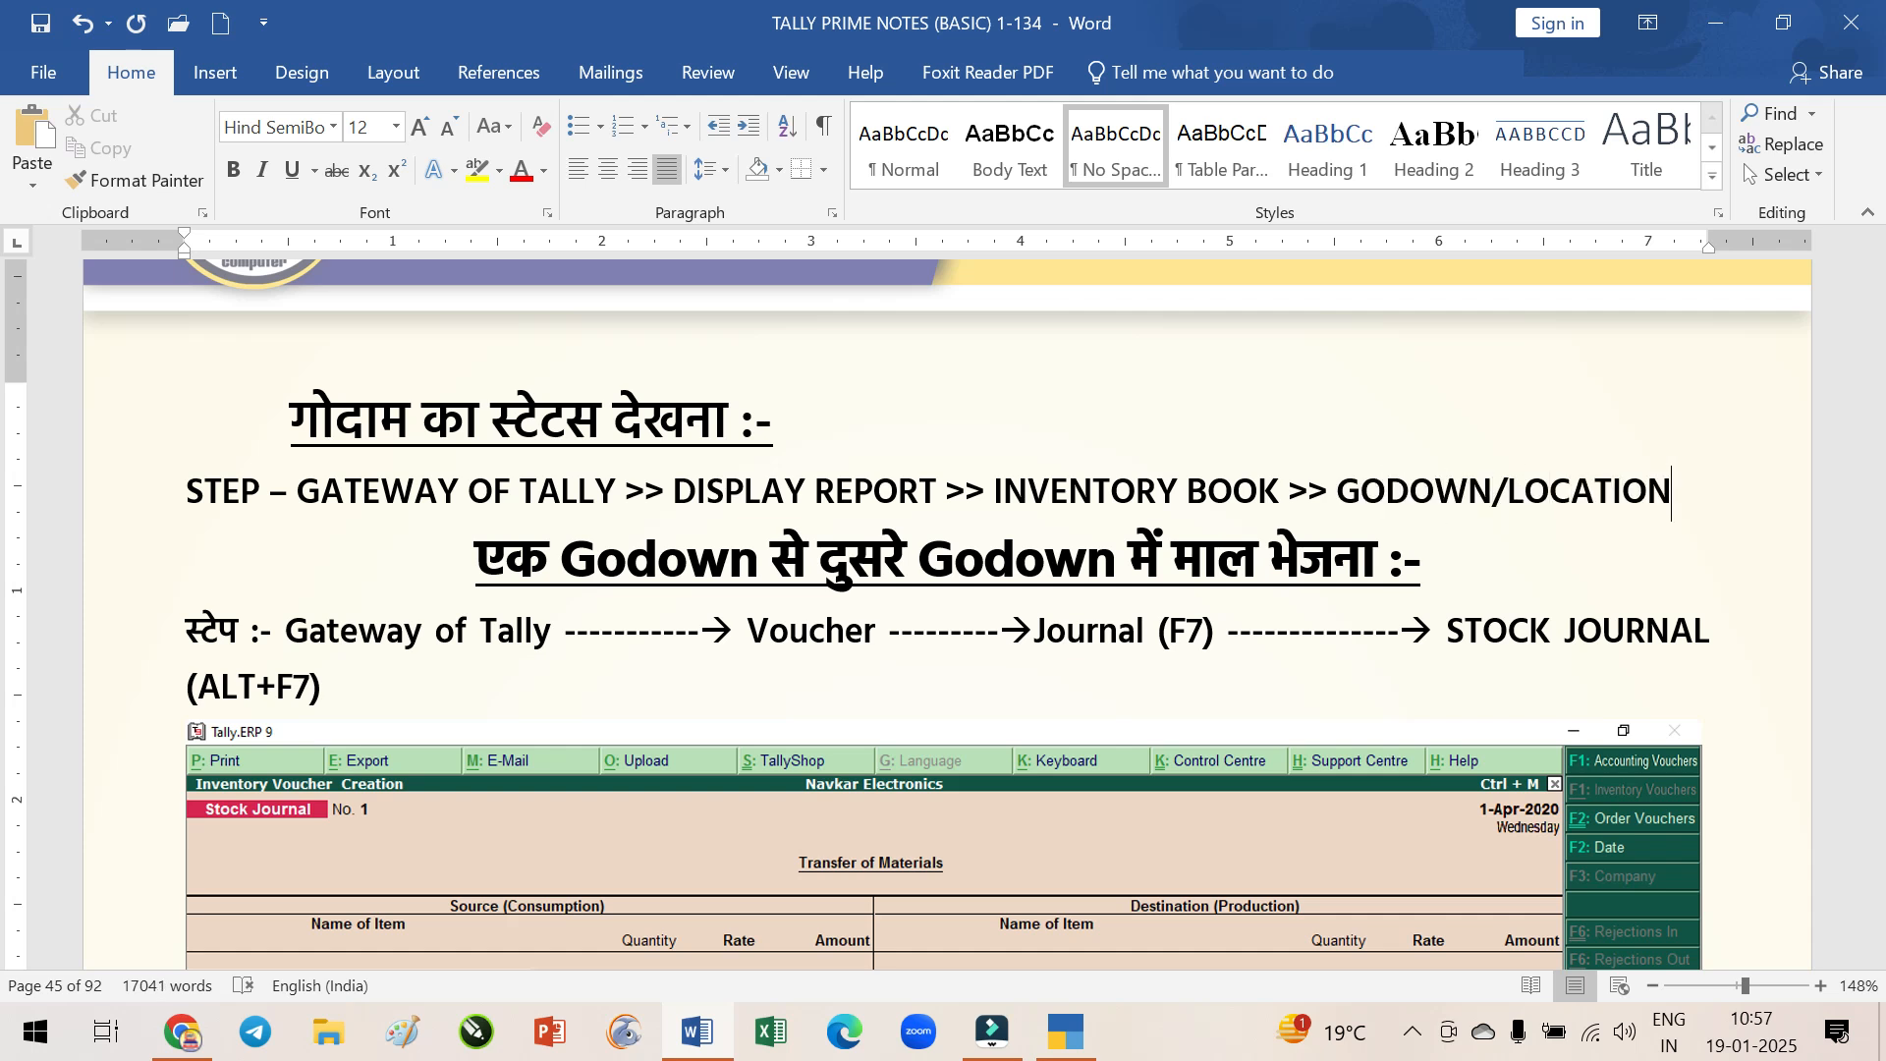
# In TallyPrime, open the Godowns summary from Inventory Books up to the choice of godown
pyautogui.click(1065, 1032)
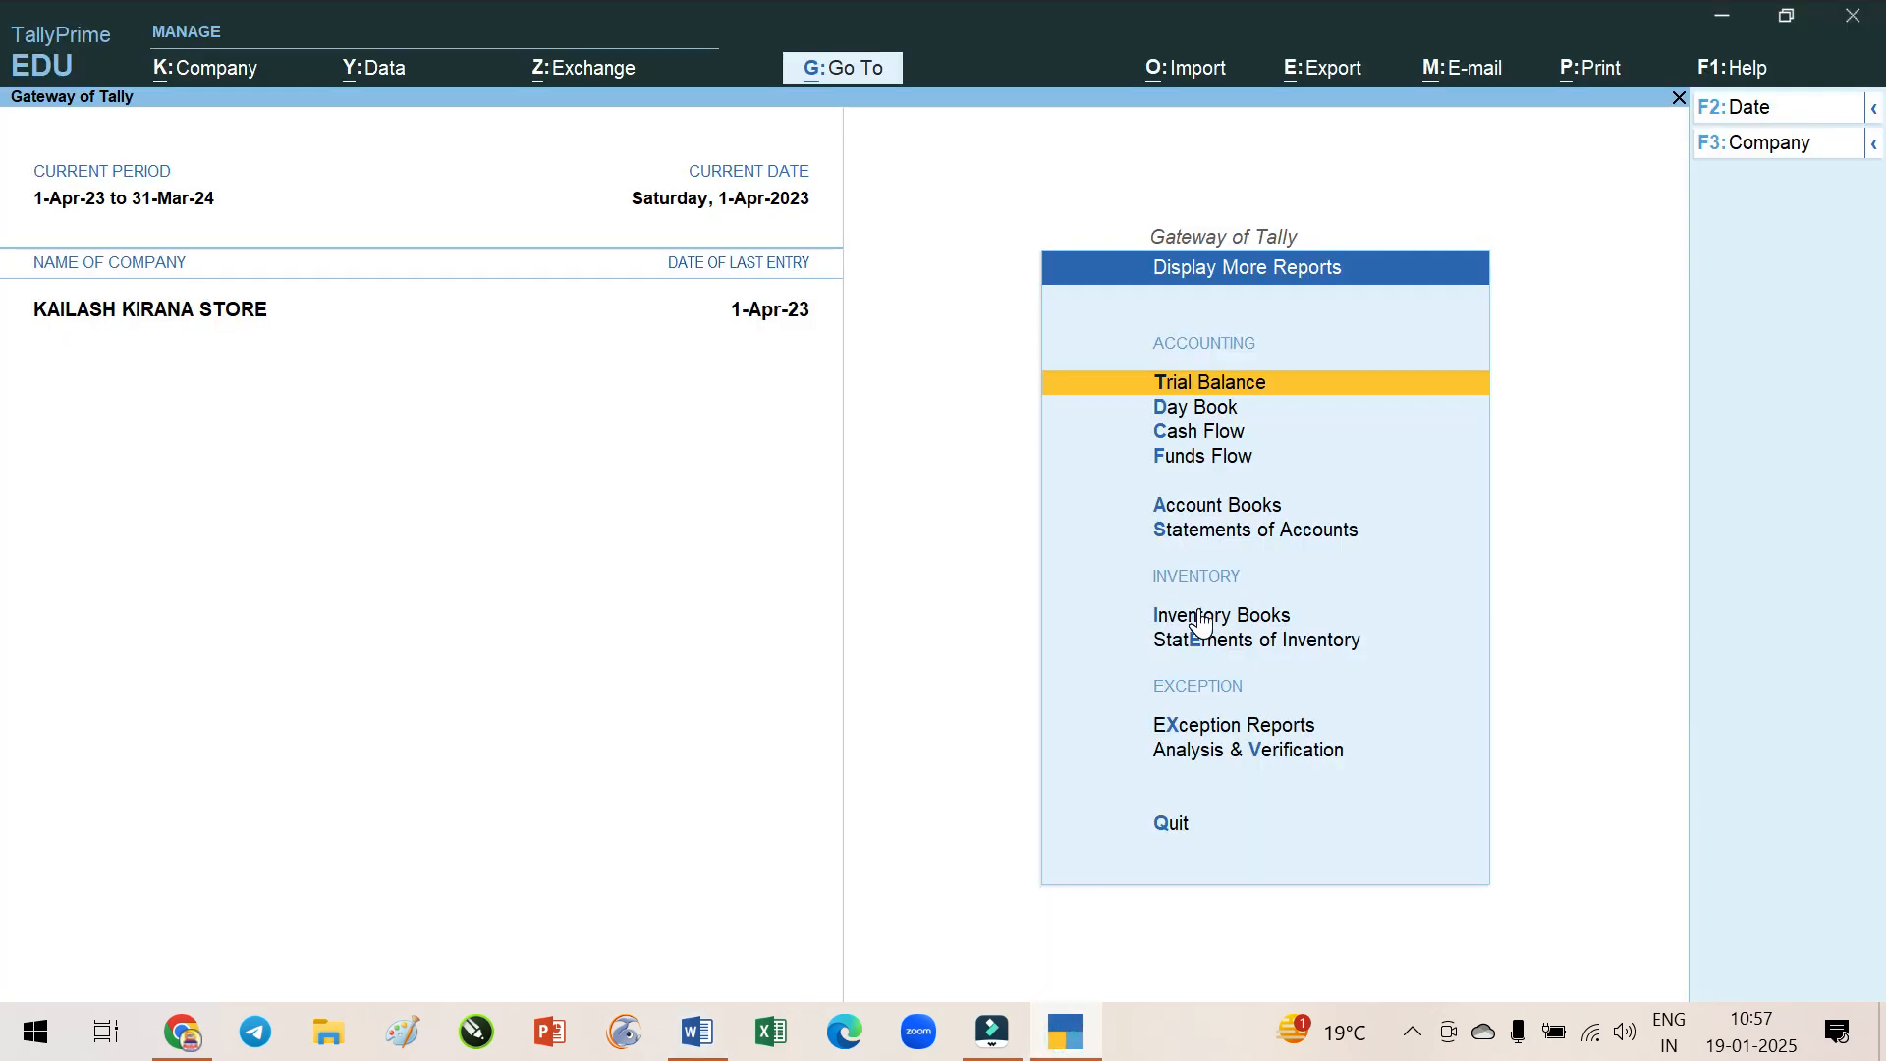
pyautogui.click(1200, 621)
pyautogui.press('Down')
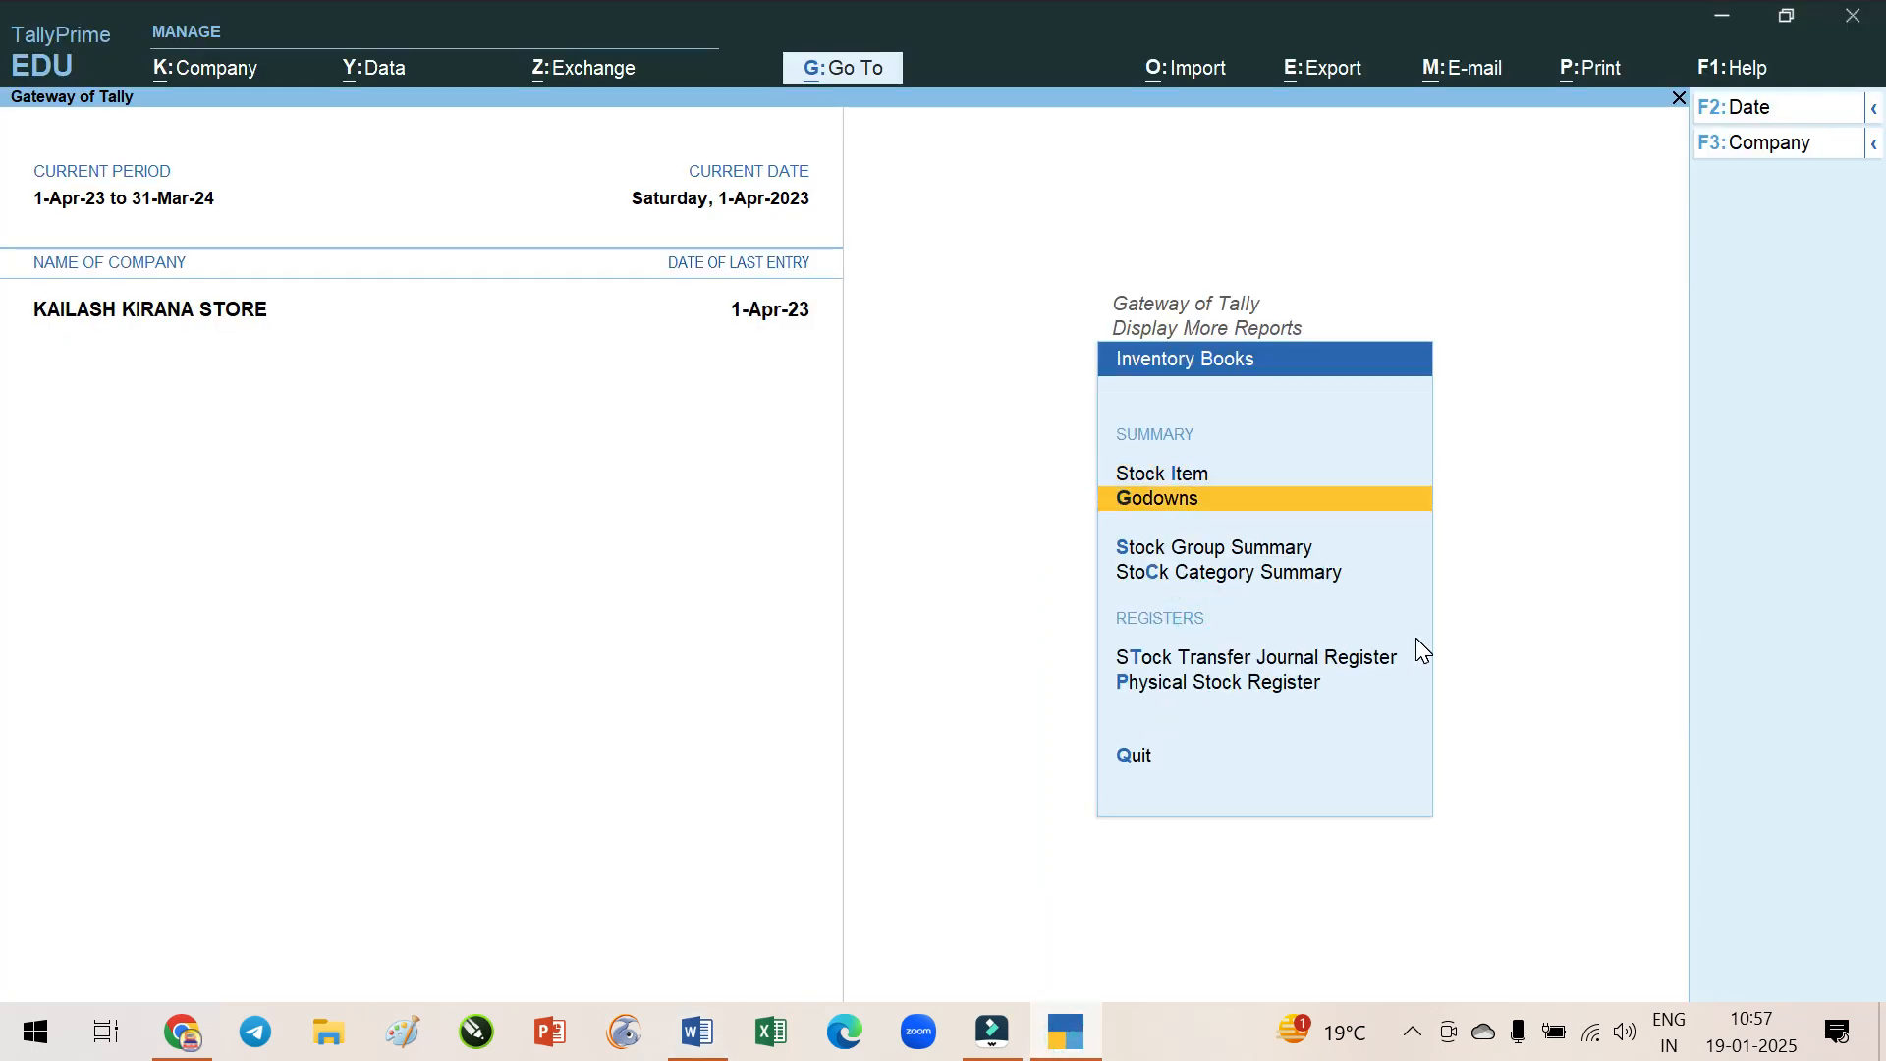
pyautogui.press('Return')
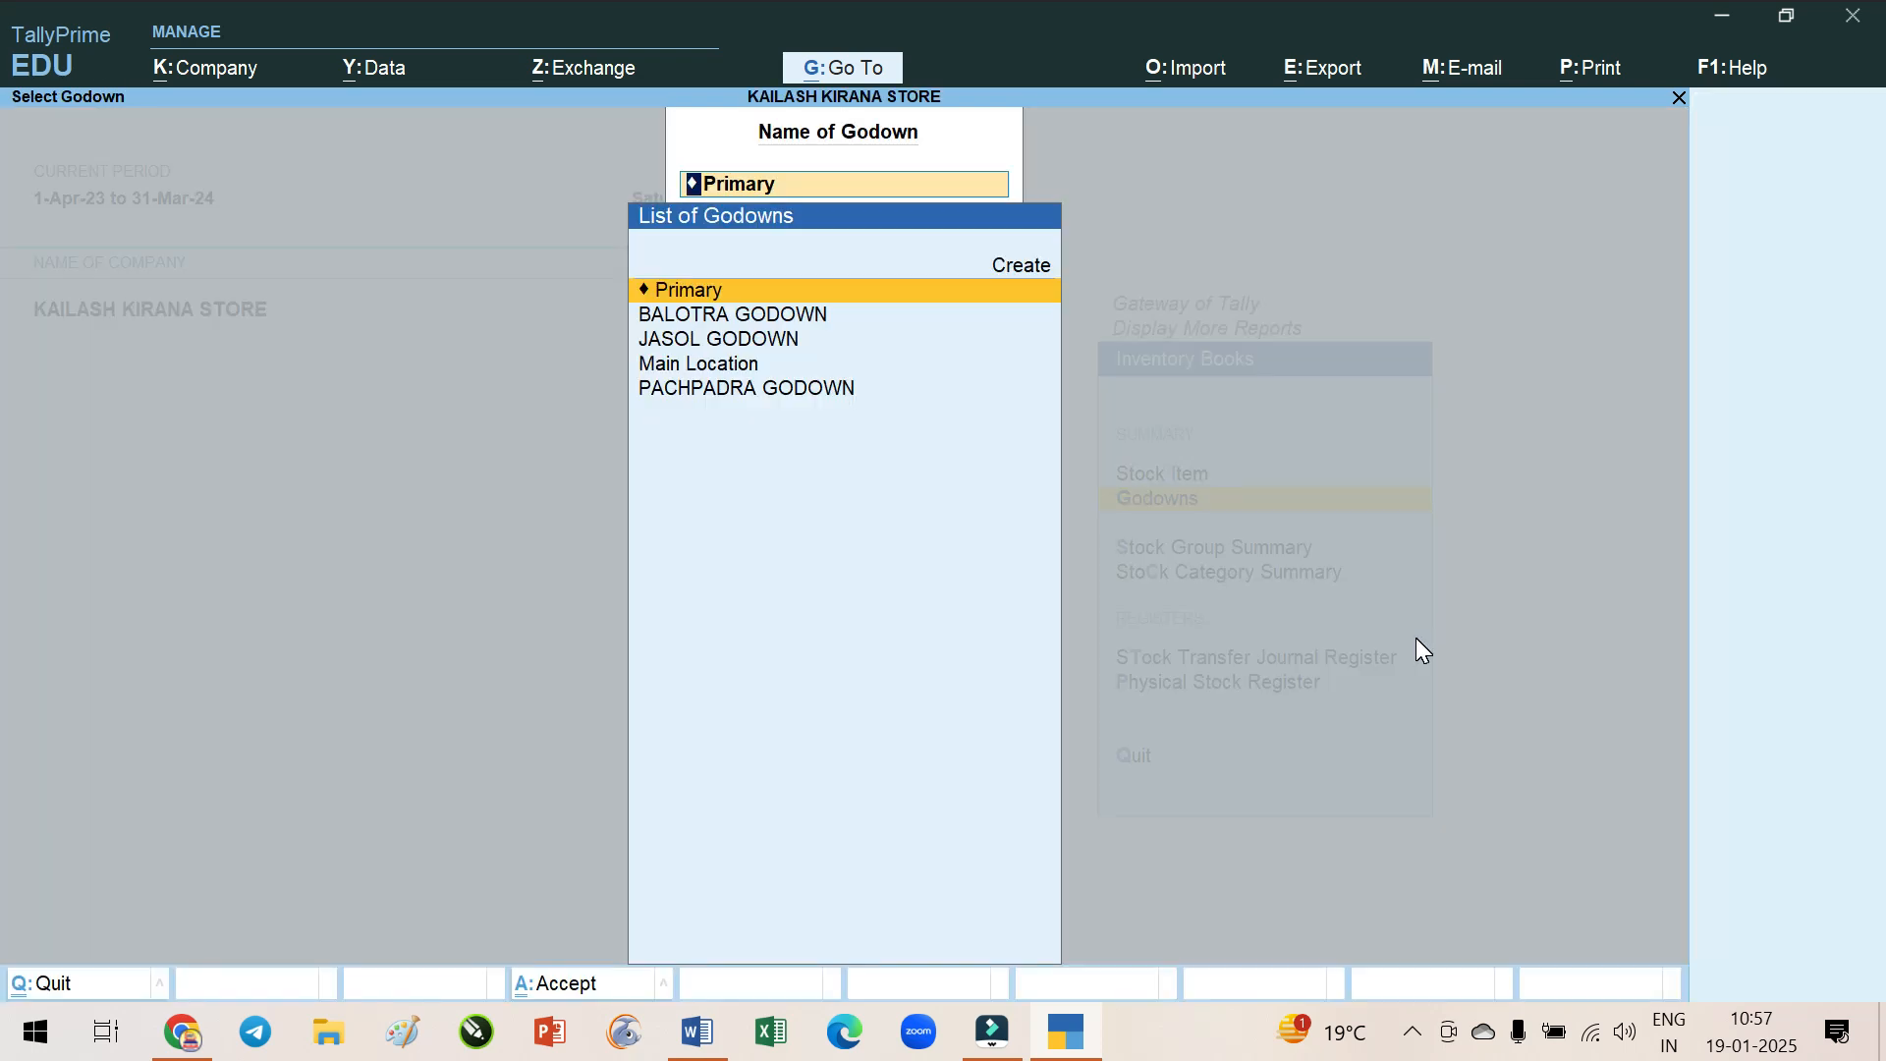
# Examine the godowns offered for the summary, ending with Primary highlighted
pyautogui.press('Down')
pyautogui.press('Down')
pyautogui.press('Down')
pyautogui.press('Down')
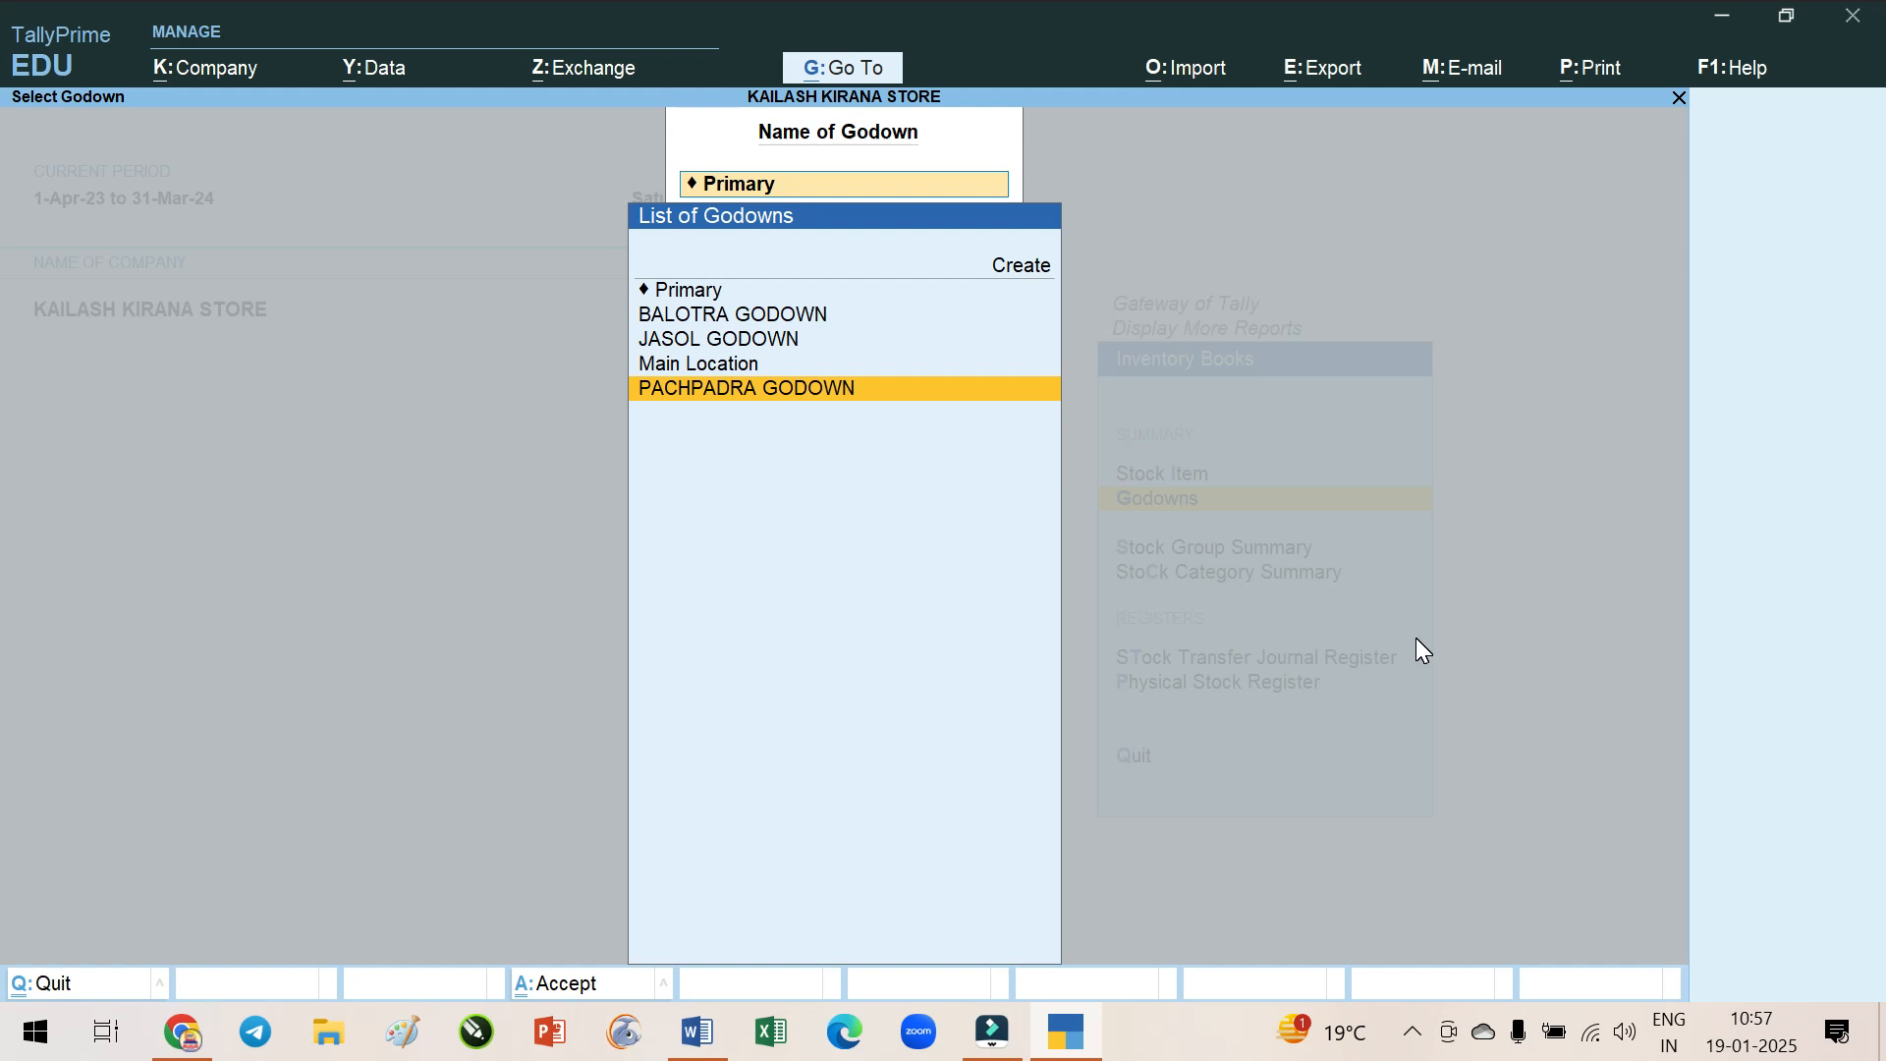
pyautogui.press('Up')
pyautogui.press('Up')
pyautogui.press('Up')
pyautogui.press('Up')
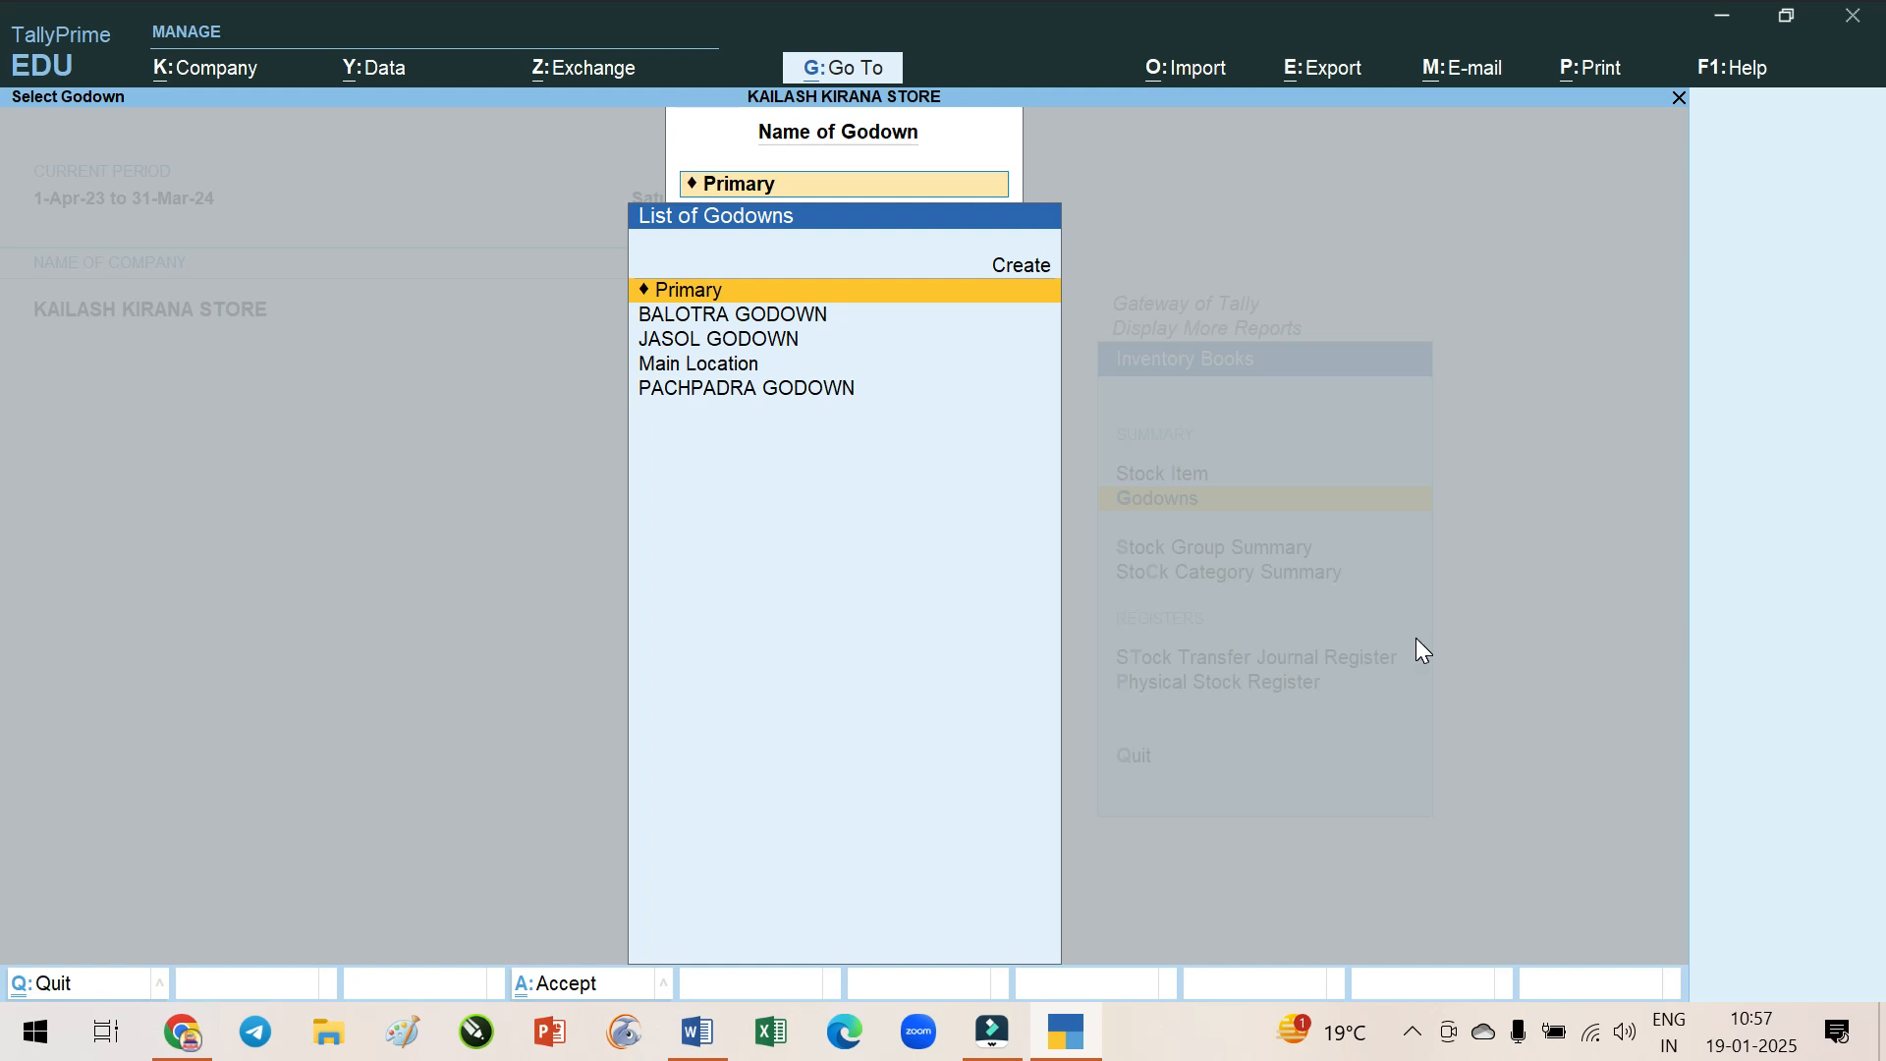
pyautogui.press('Down')
pyautogui.press('Down')
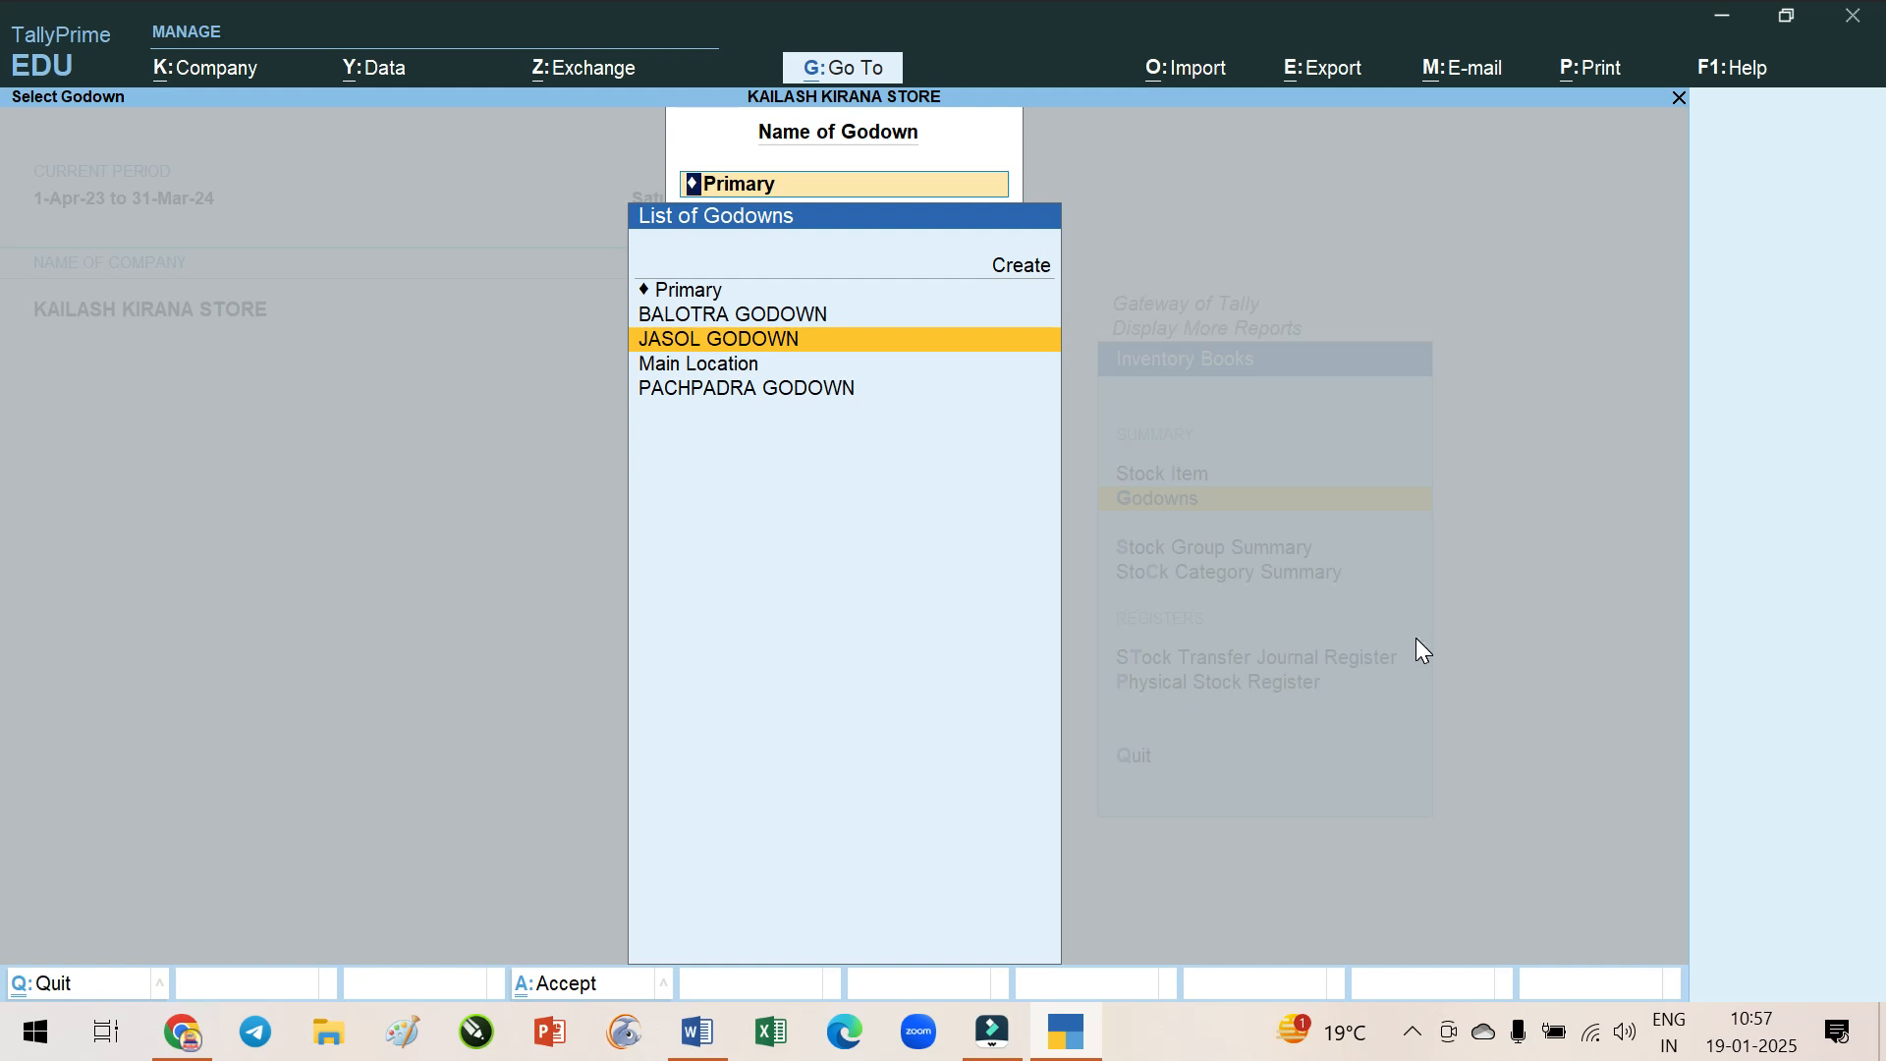
pyautogui.press('Up')
pyautogui.press('Up')
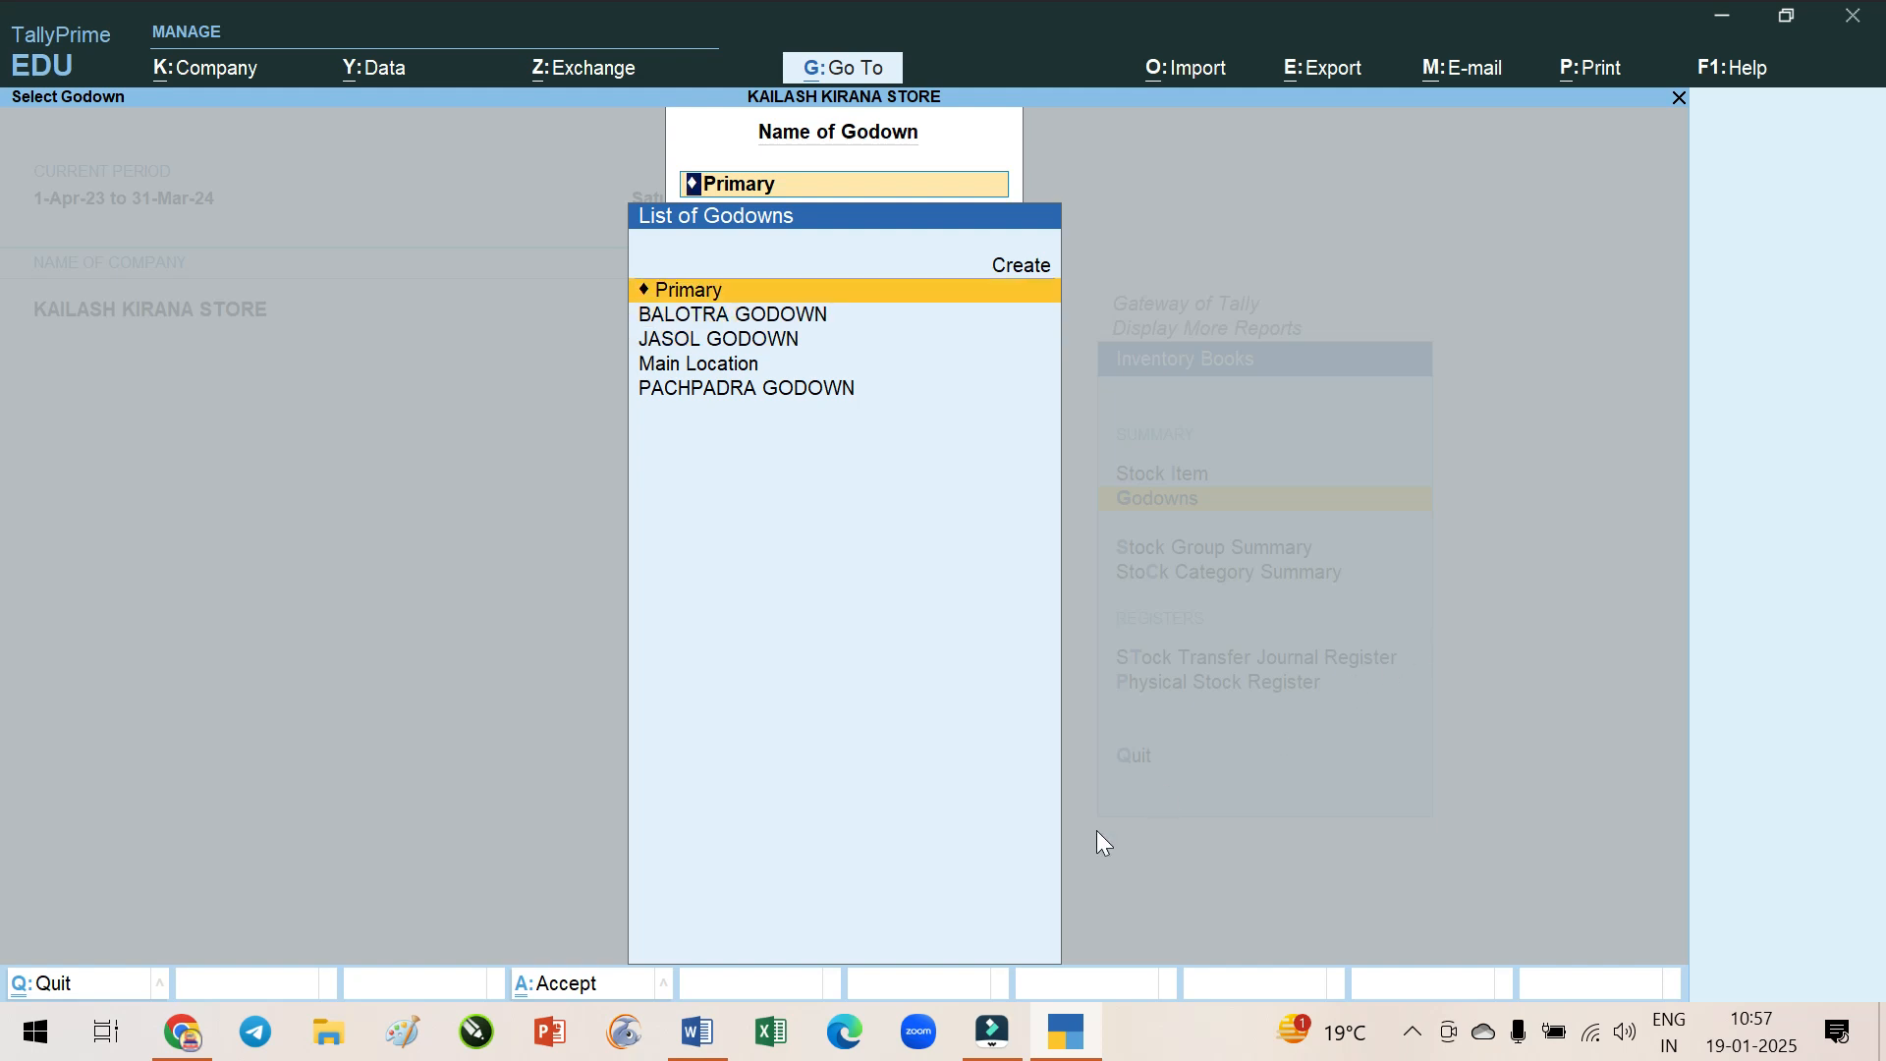
# Append ">> PRIMARY > ALL GODOWN" to the godown status step line in the Word notes
pyautogui.hotkey('alt', 'Tab')
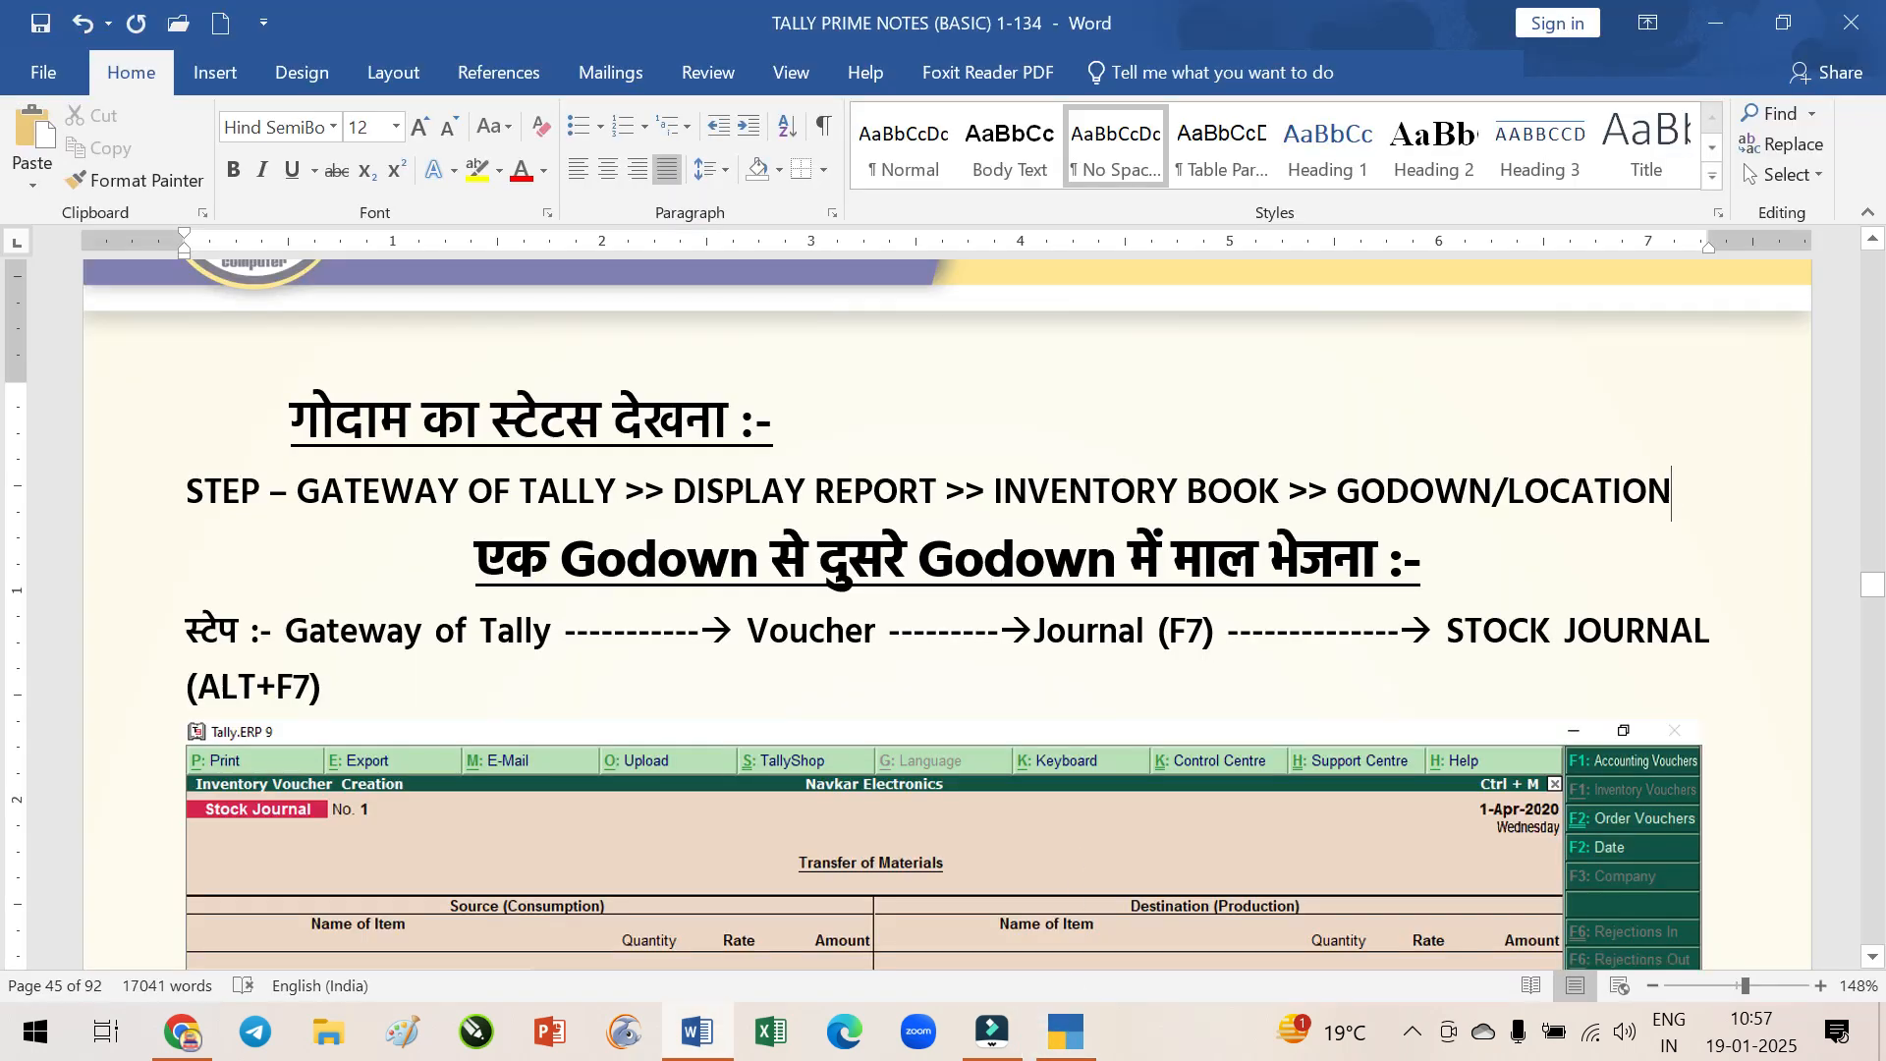
pyautogui.write('>> O')
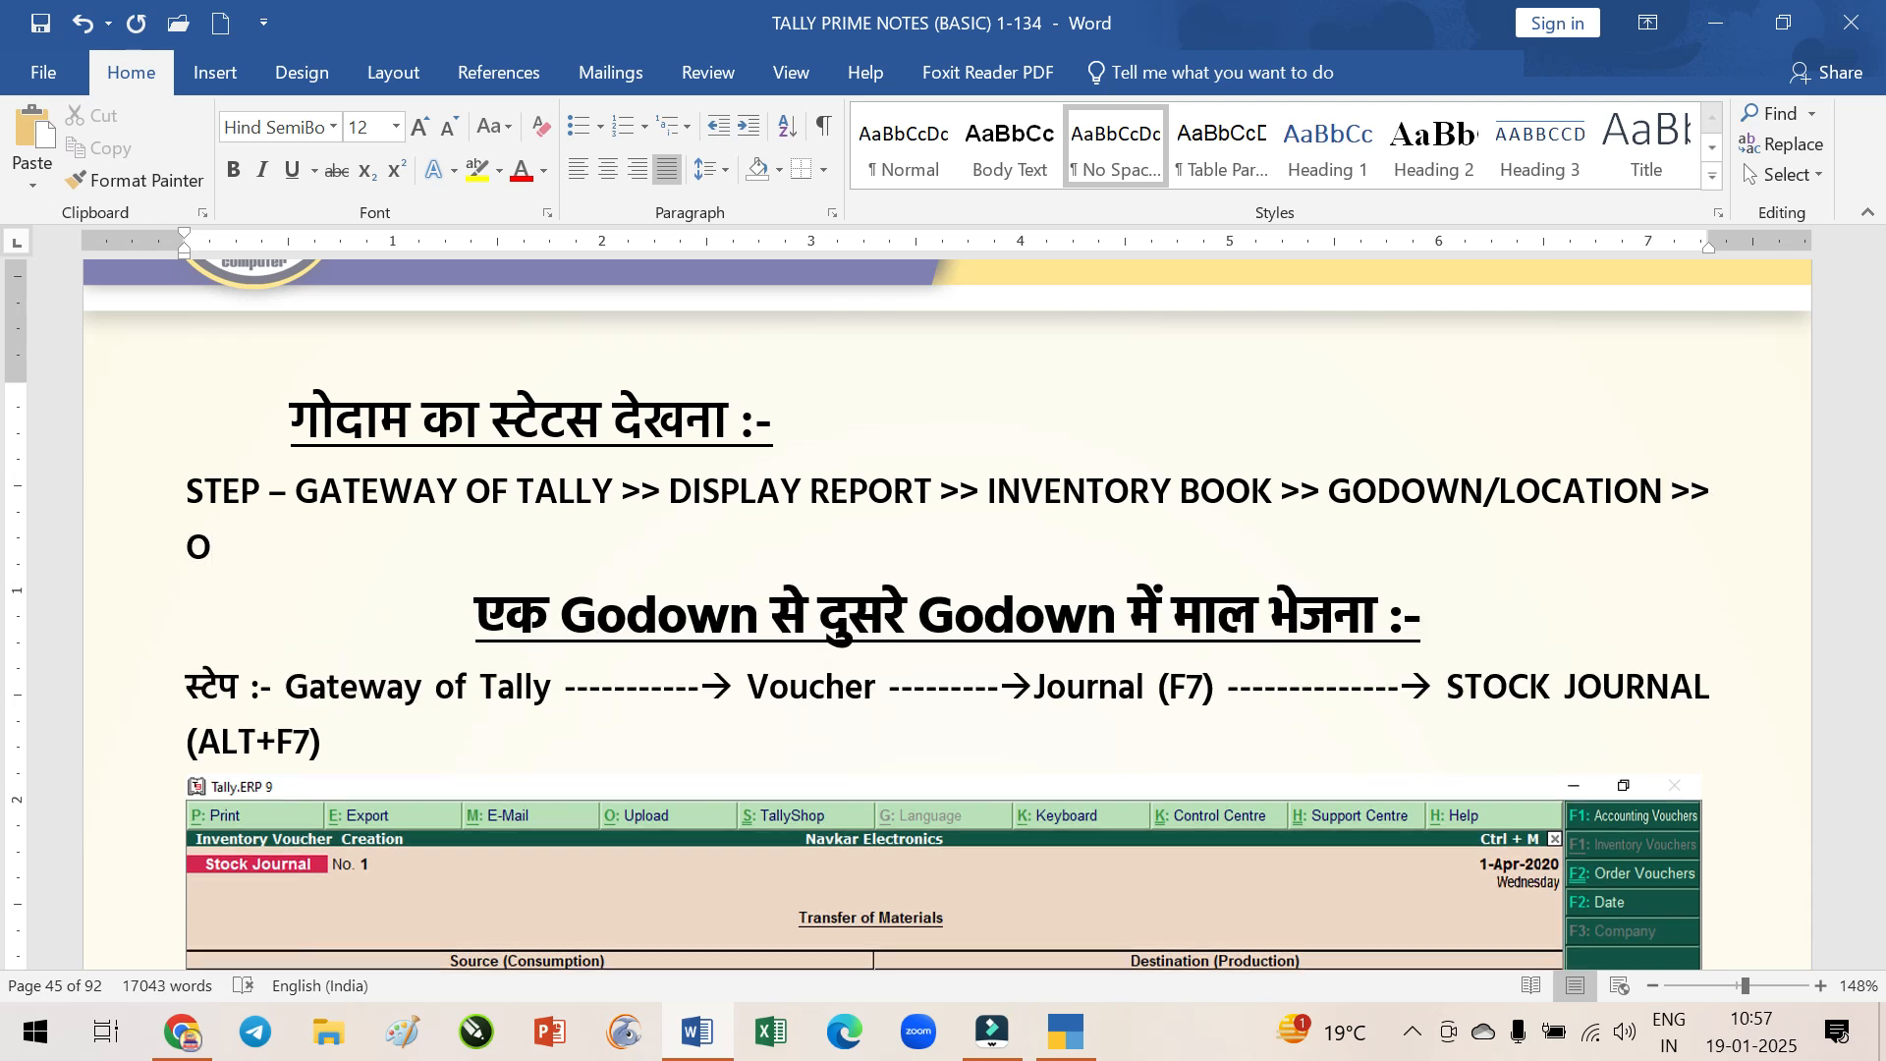
pyautogui.press('BackSpace')
pyautogui.write('PRIMARY')
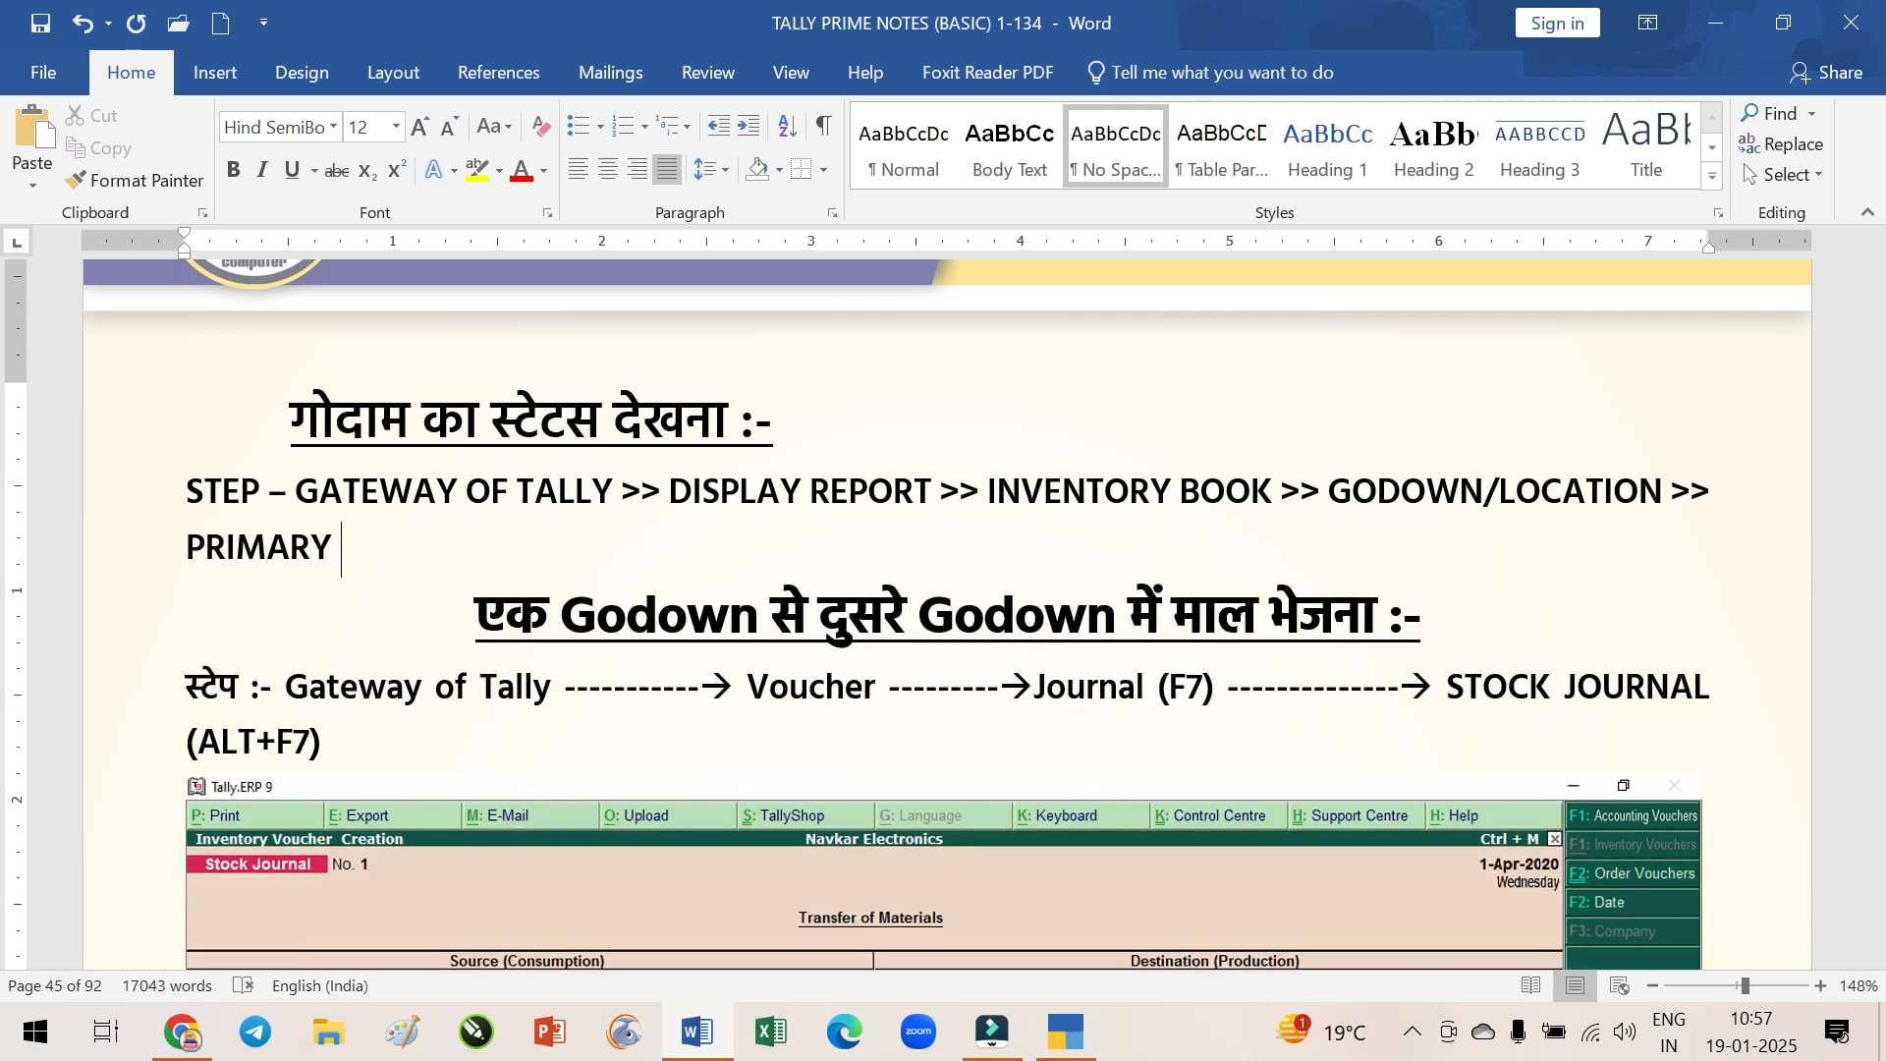
pyautogui.write(' > ALL GODOWN')
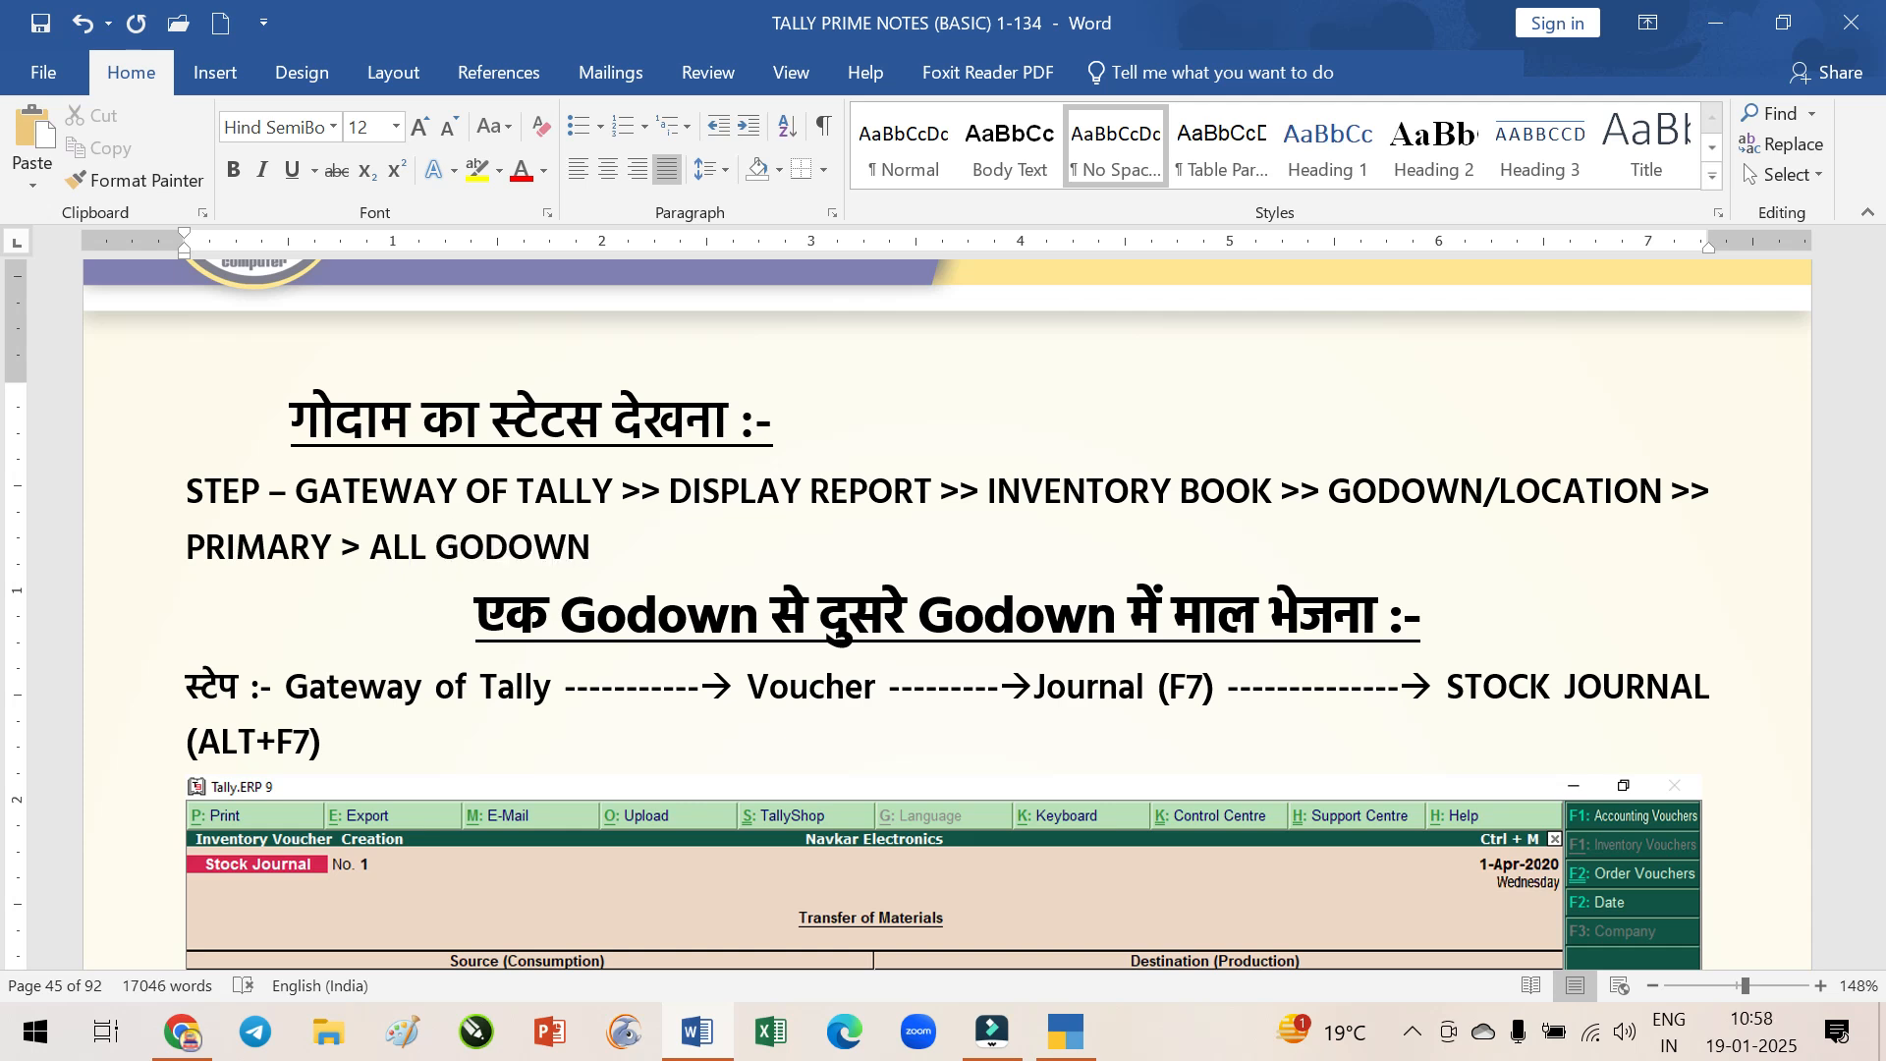
# Display the Godown Summary for Primary in TallyPrime and highlight the JASOL GODOWN row
pyautogui.click(1066, 1036)
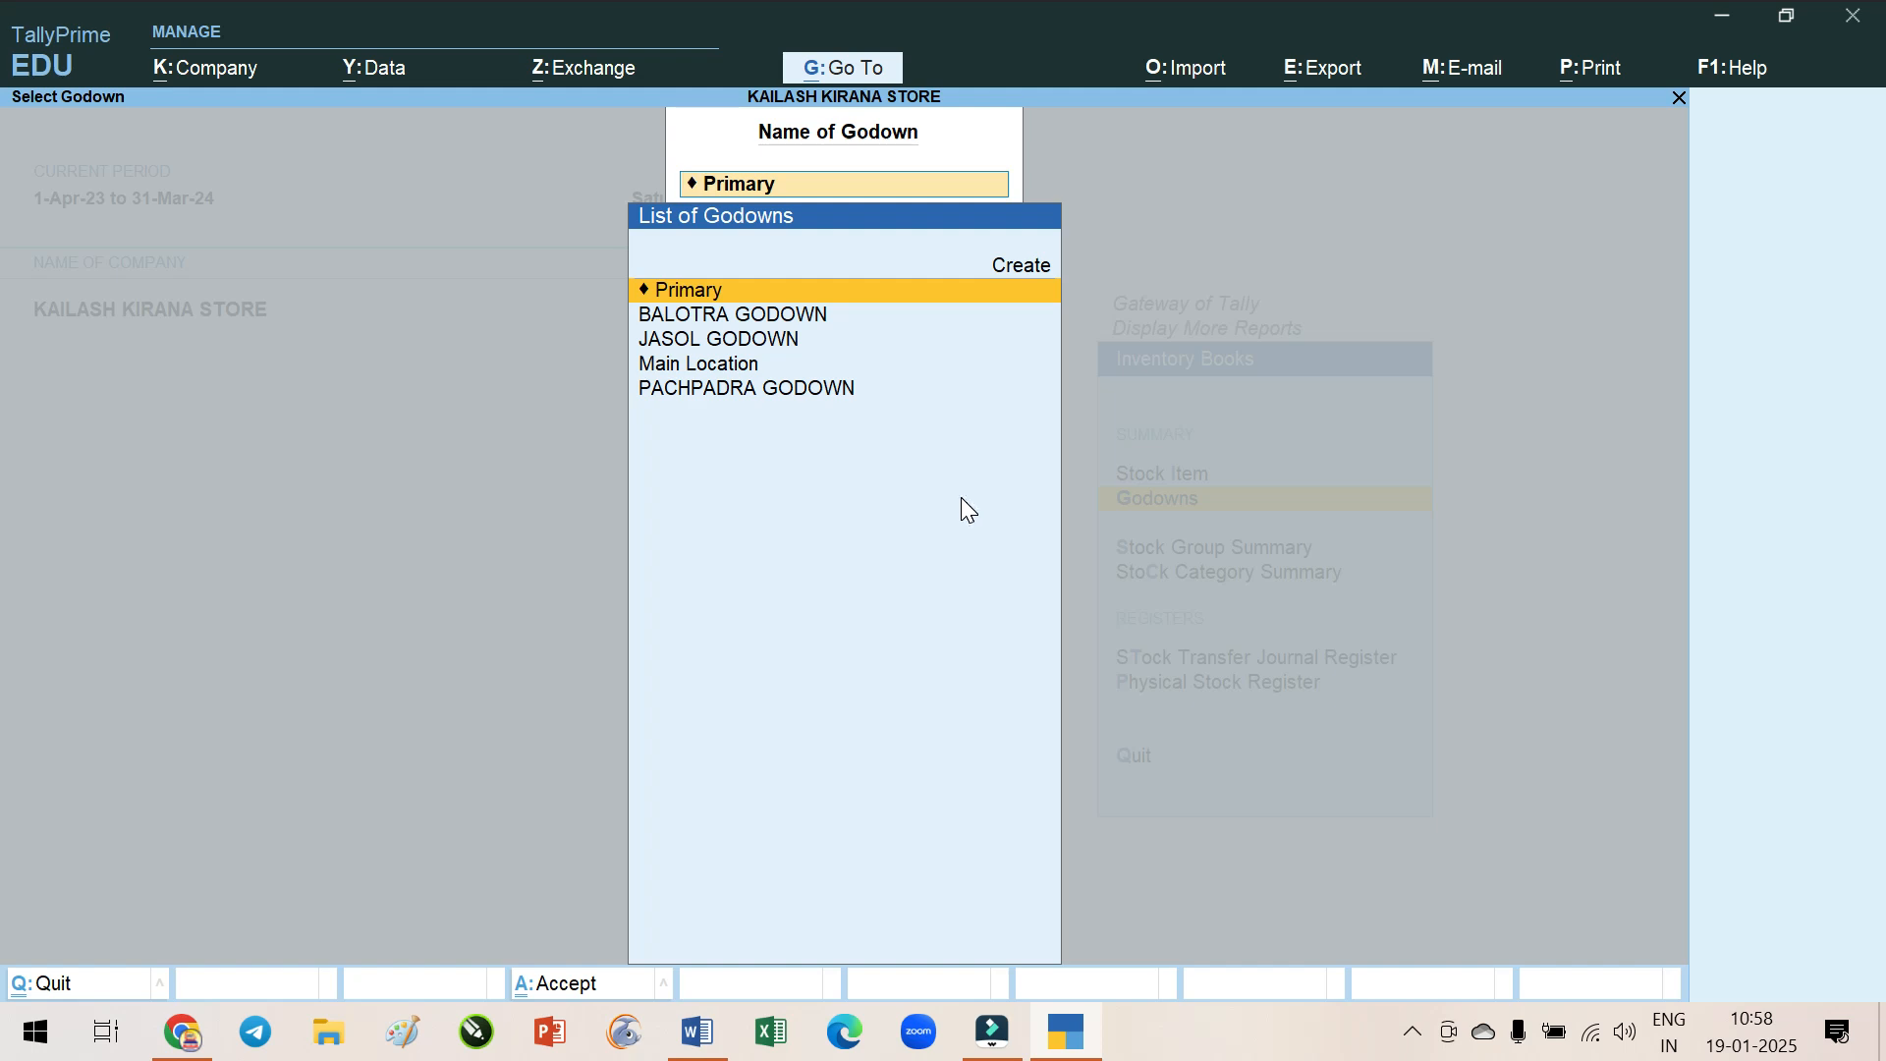
pyautogui.press('Return')
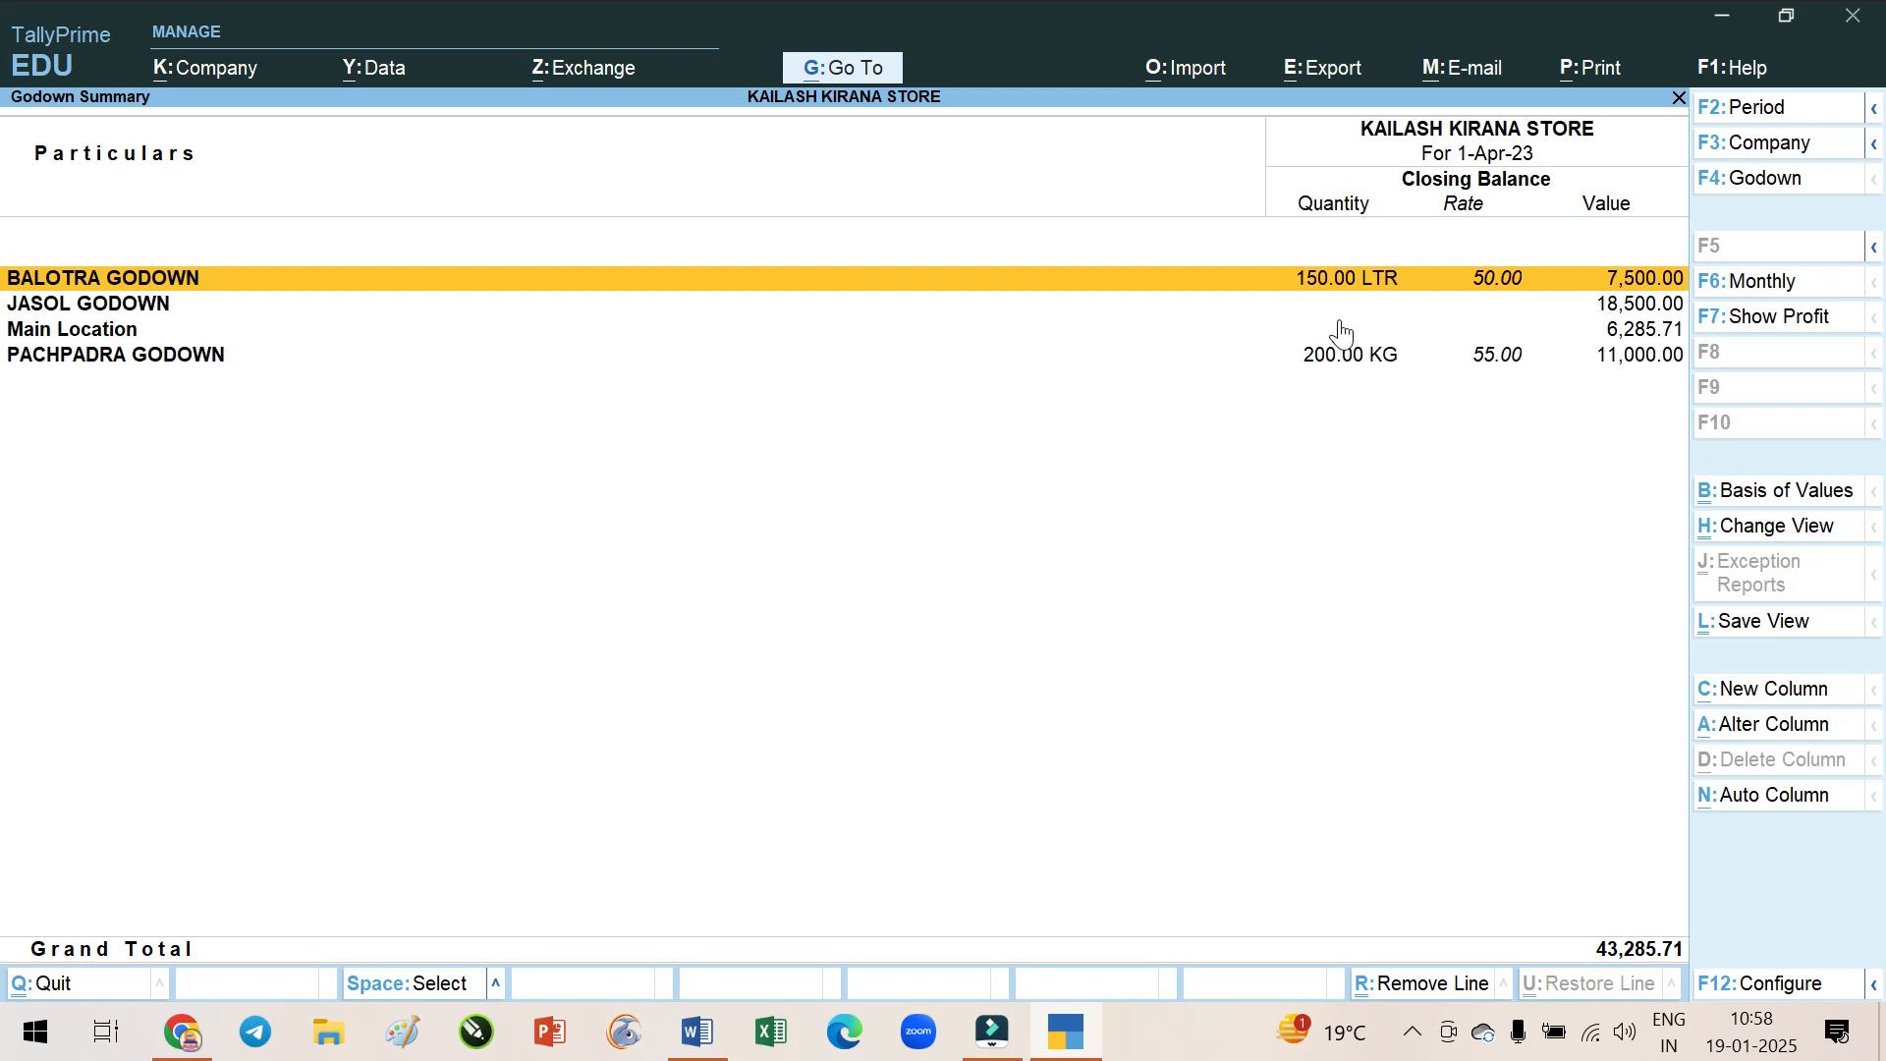
pyautogui.click(1636, 307)
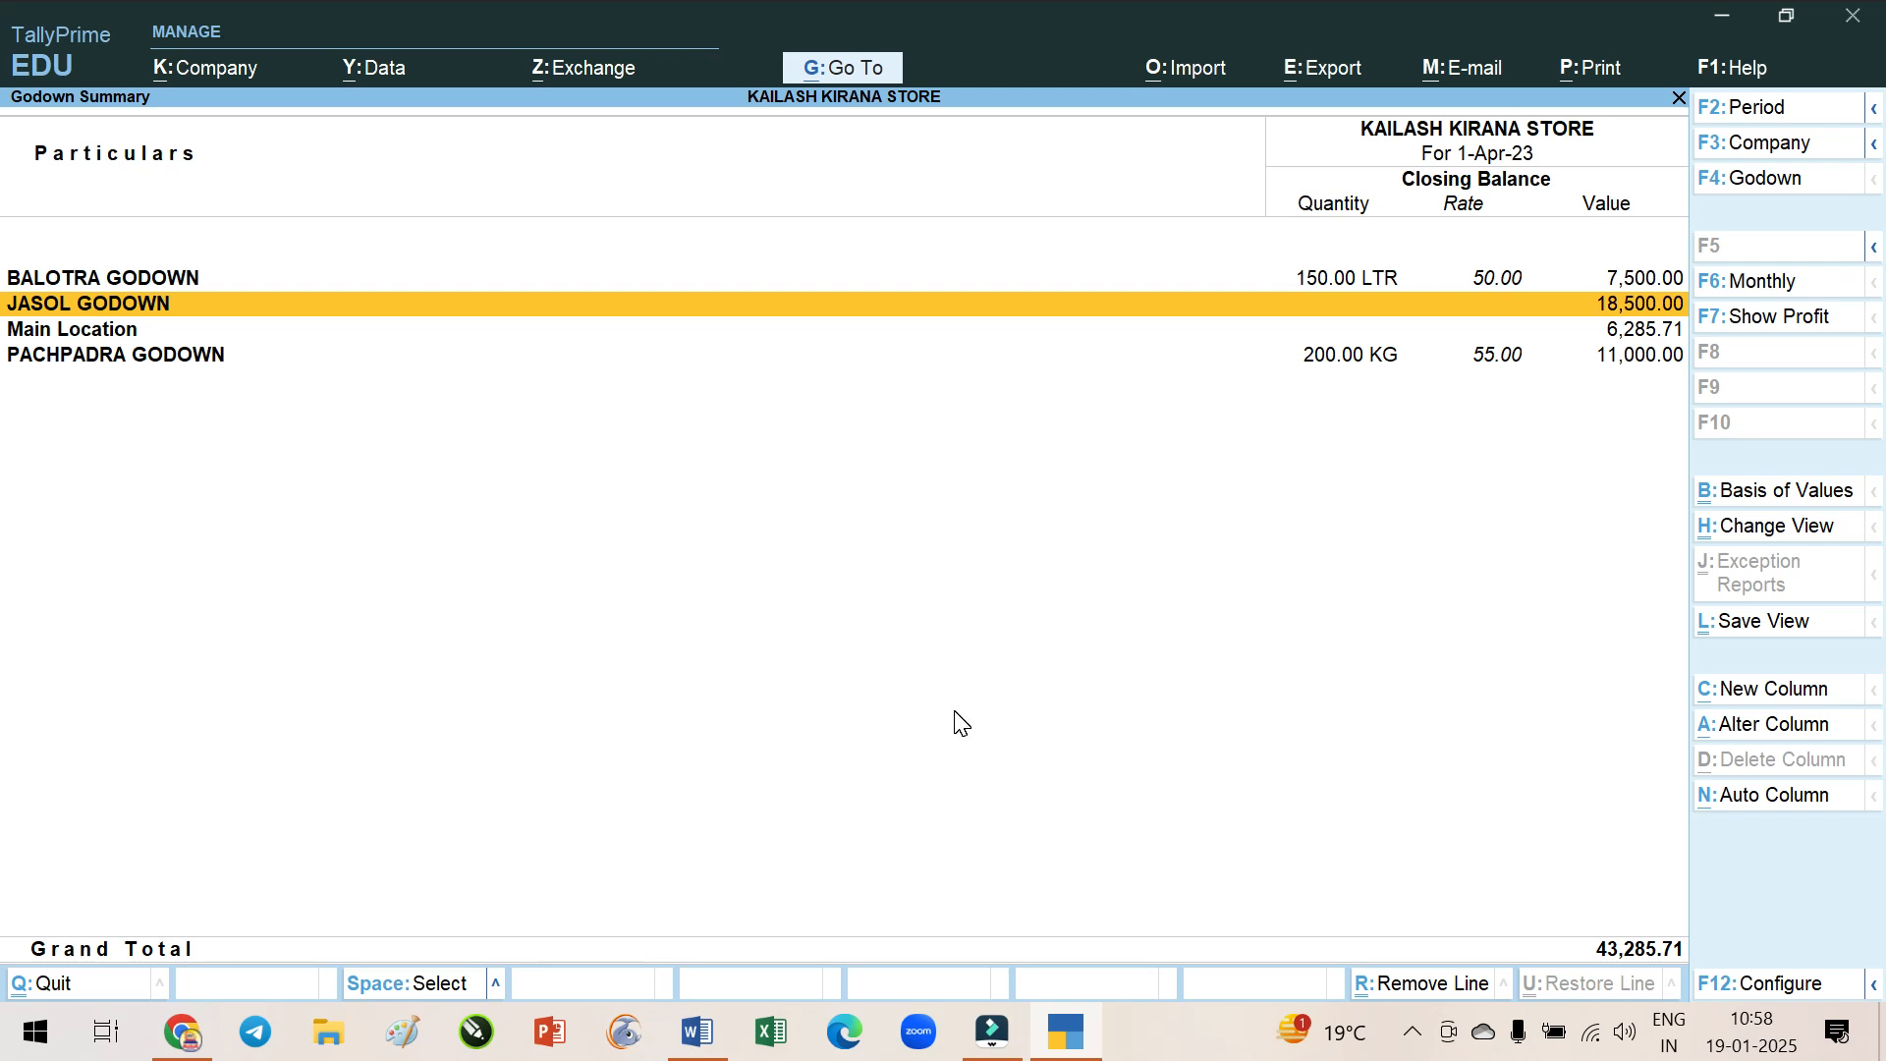
# Switch to the Word notes and paste the Godown Summary screenshot on a new line below the "PRIMARY > ALL GODOWN" text
pyautogui.click(1043, 1011)
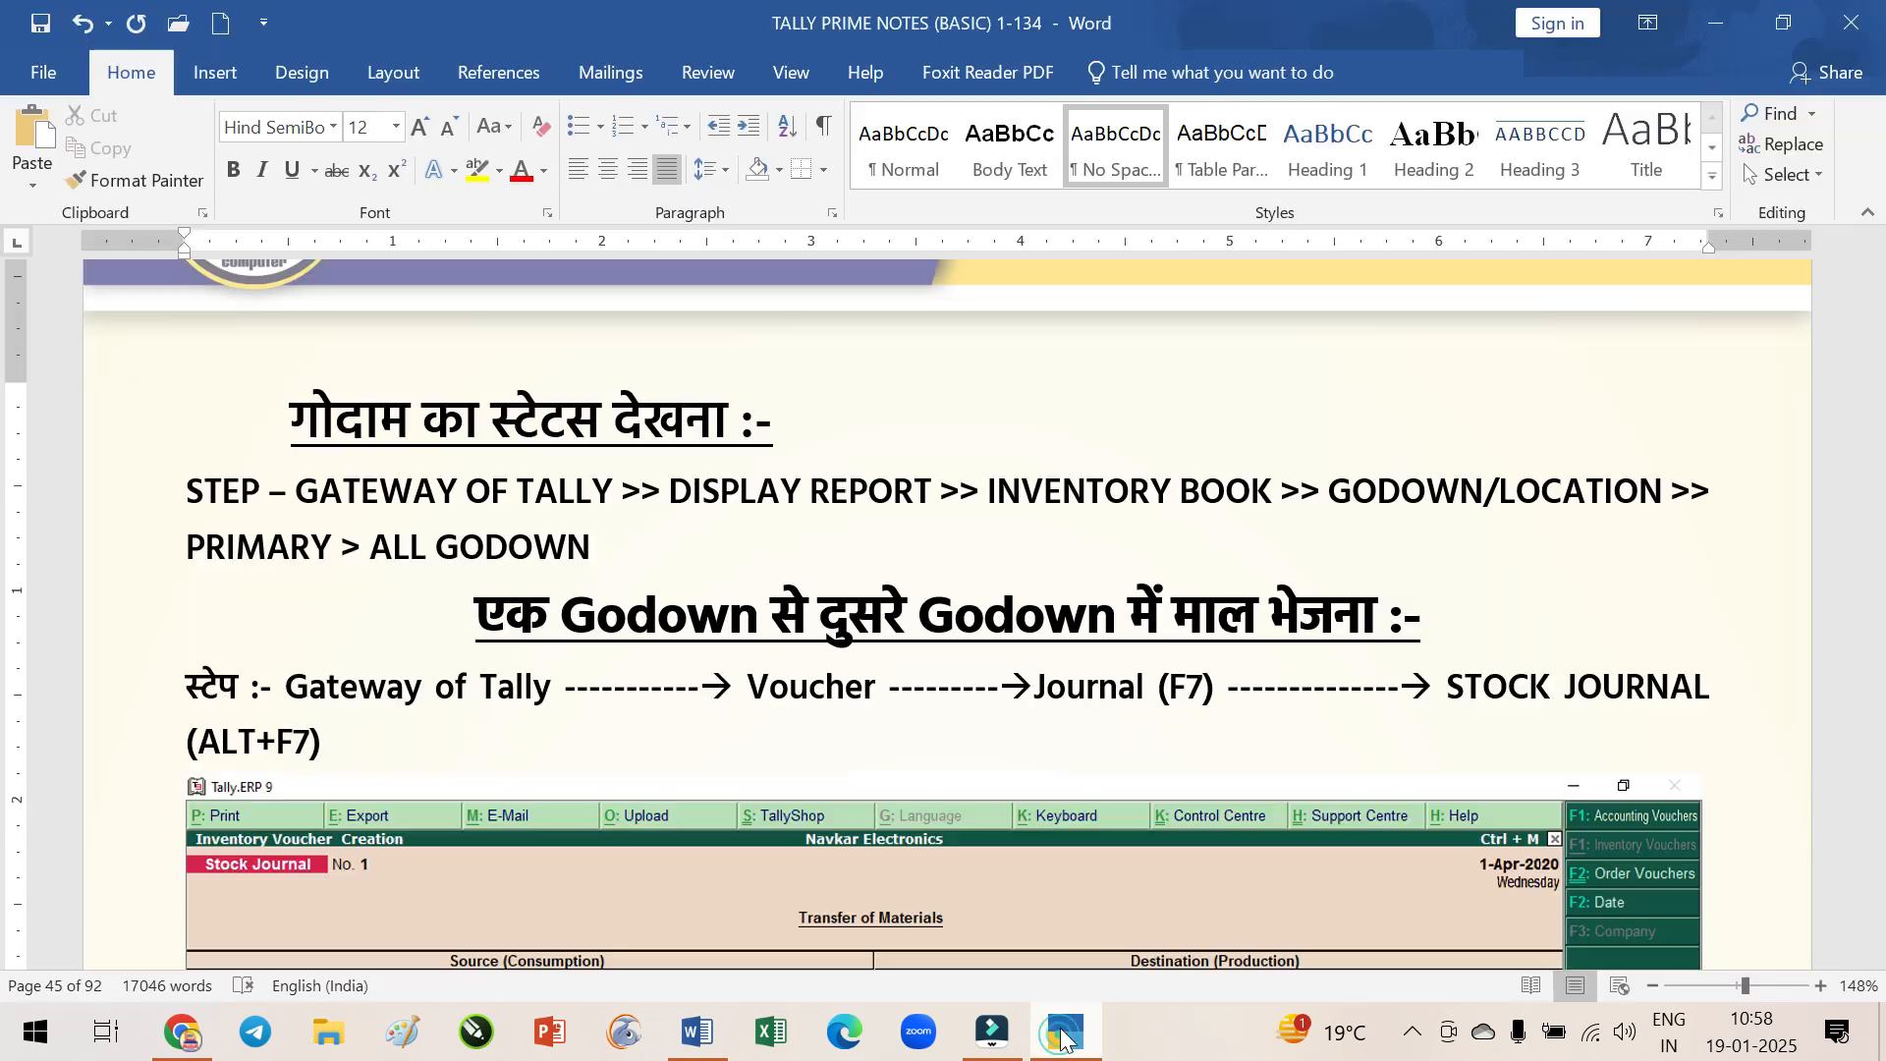
pyautogui.press('Return')
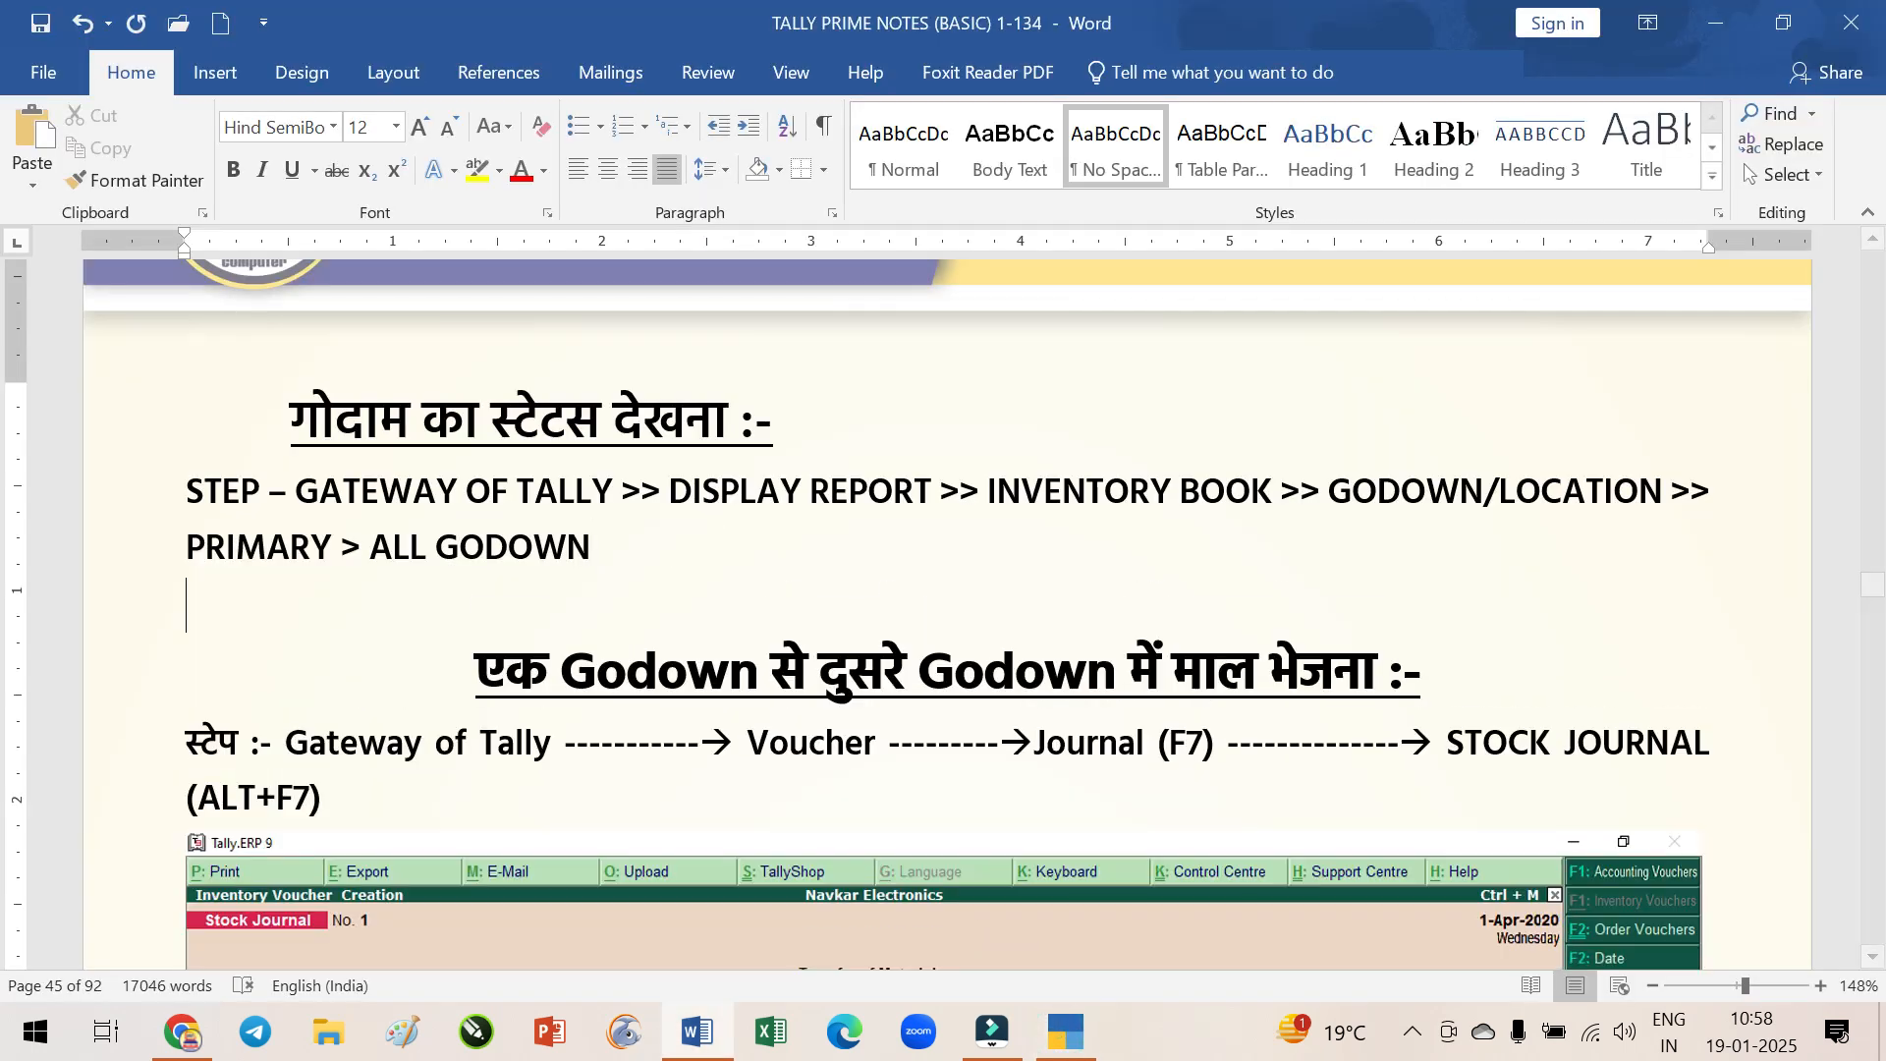
pyautogui.hotkey('ctrl', 'v')
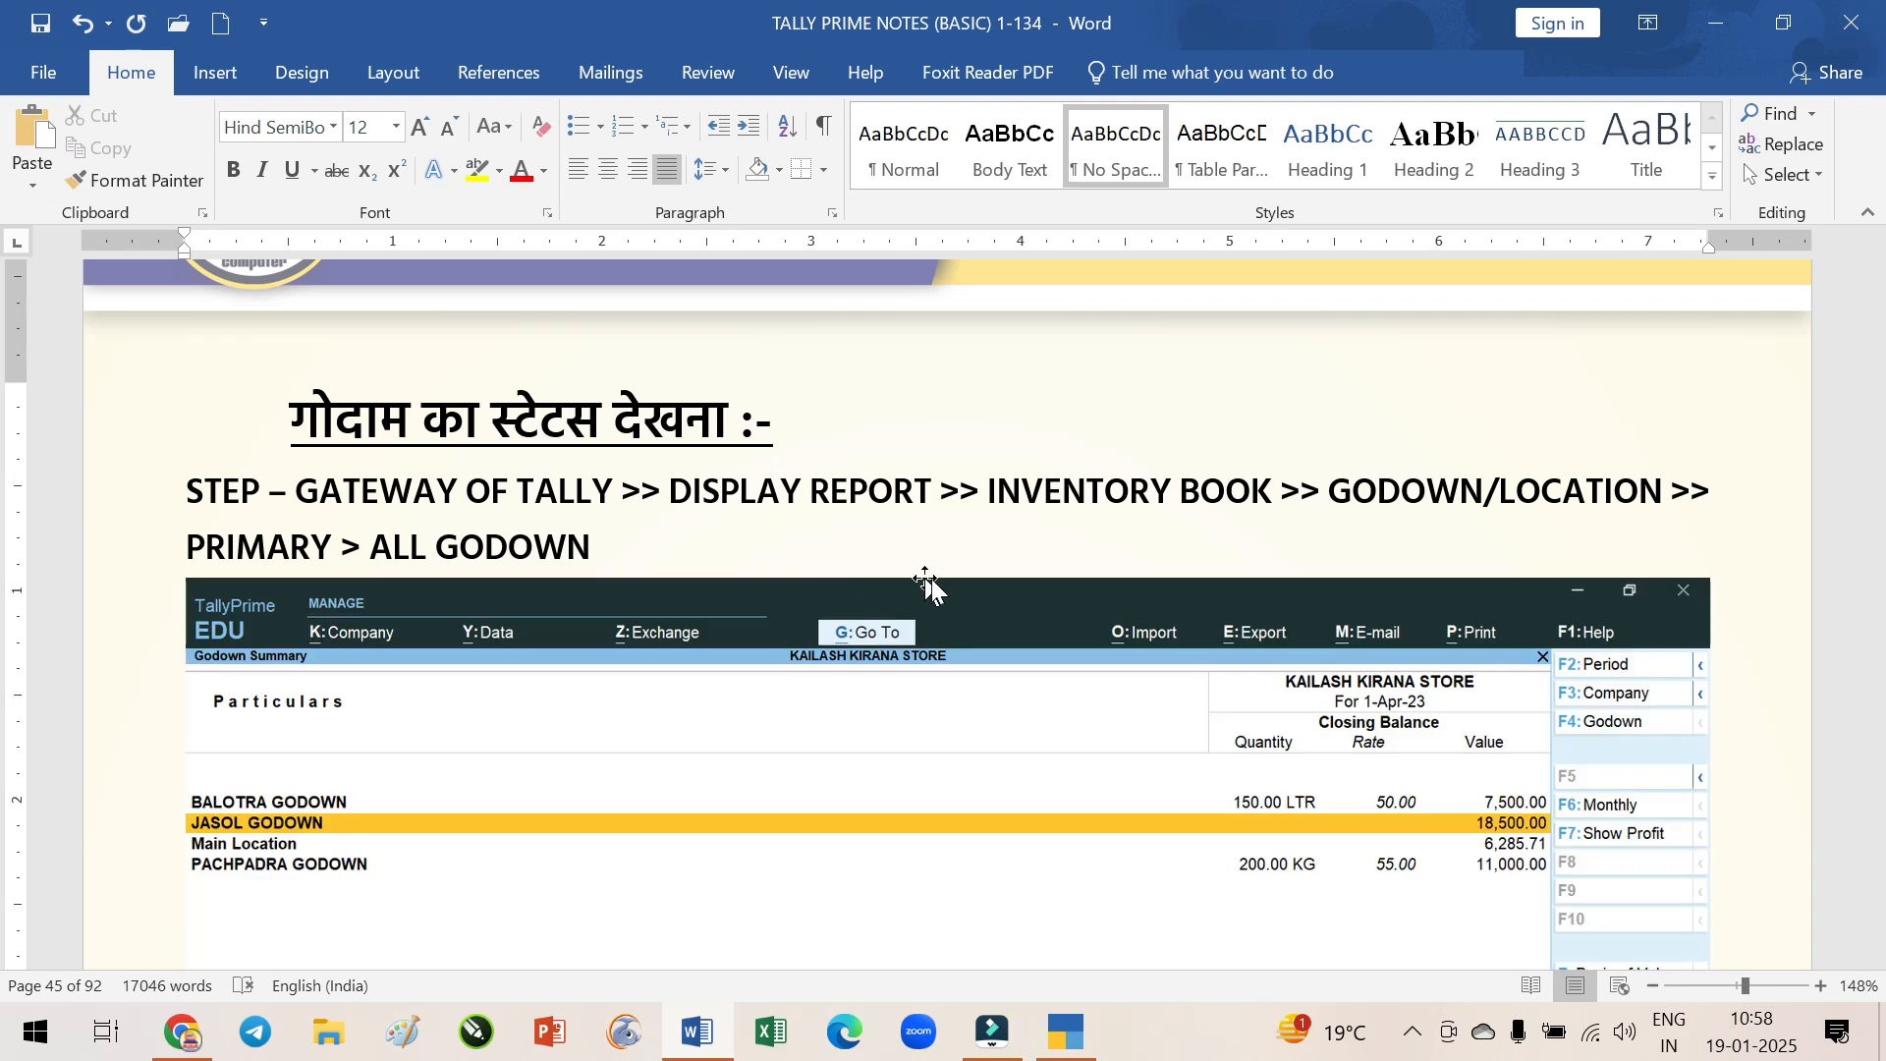
pyautogui.scroll(3, 1038, 715)
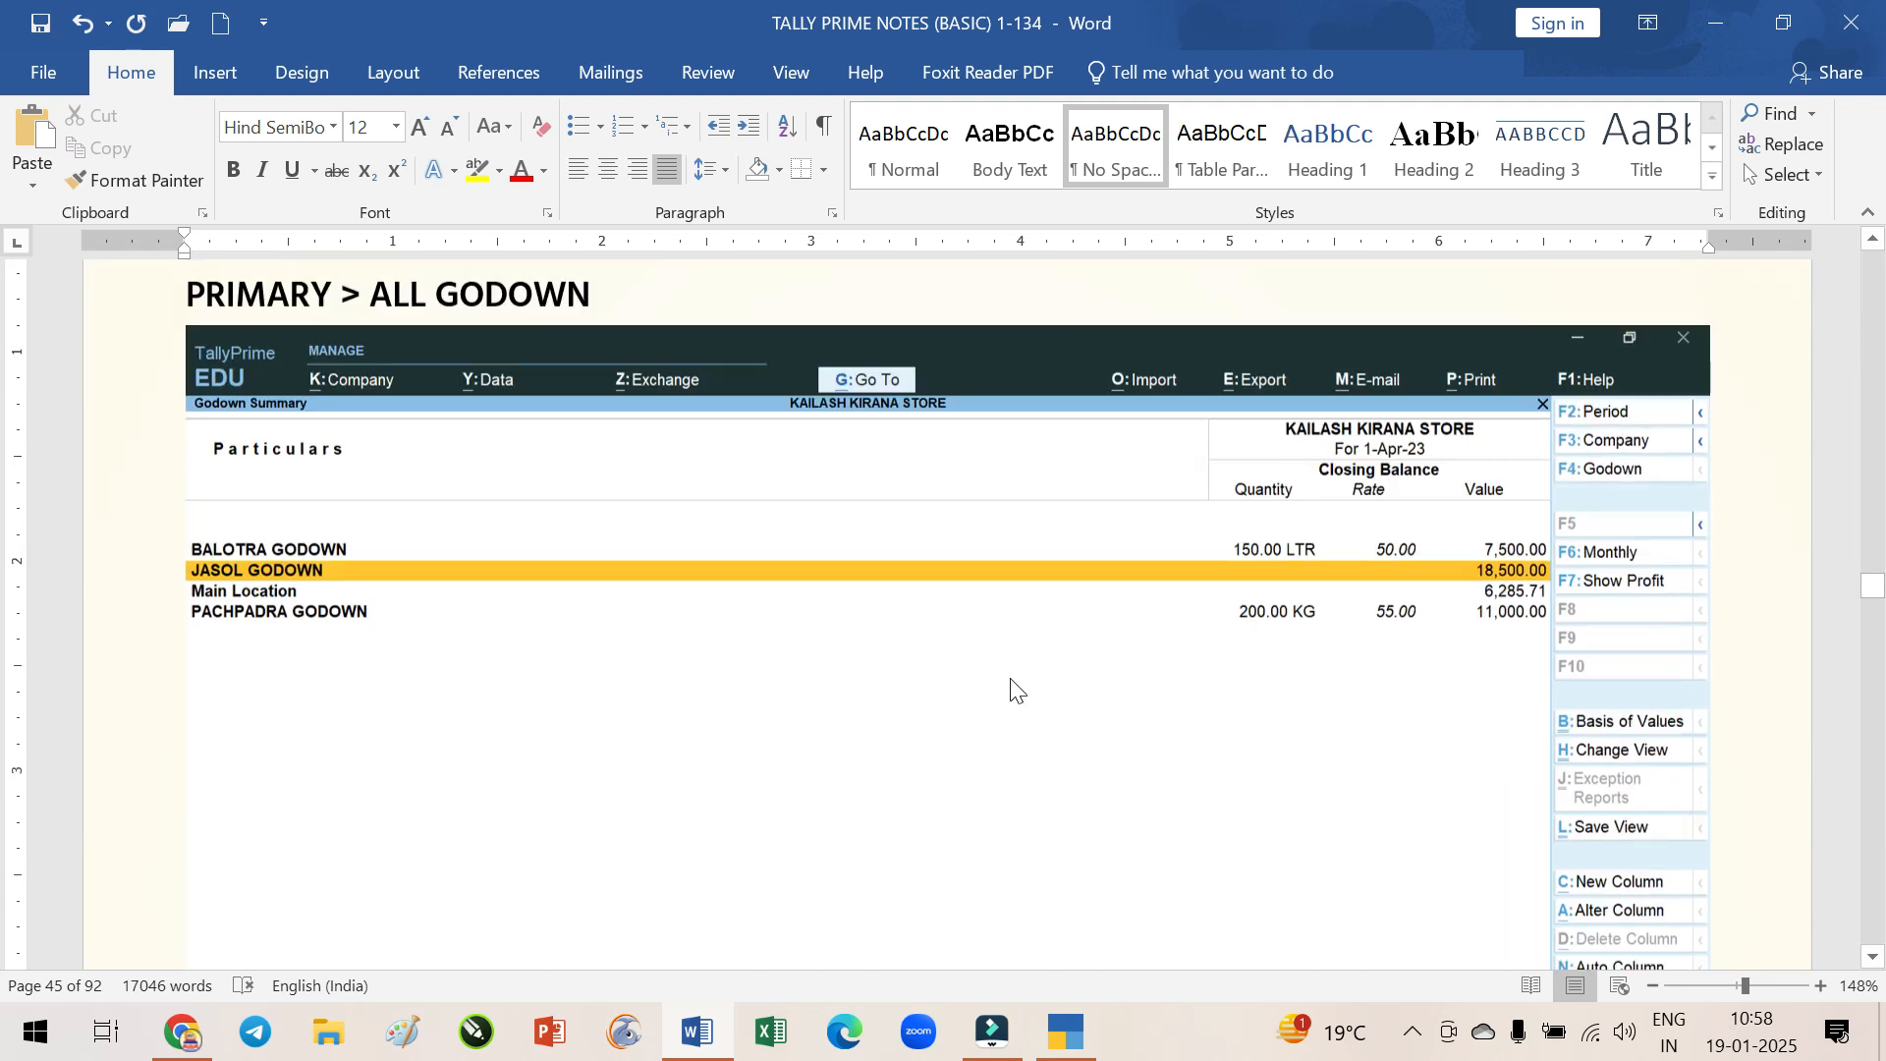
# Set the pasted Godown Summary picture's text wrapping to Square and check its placement on the page
pyautogui.click(1009, 686)
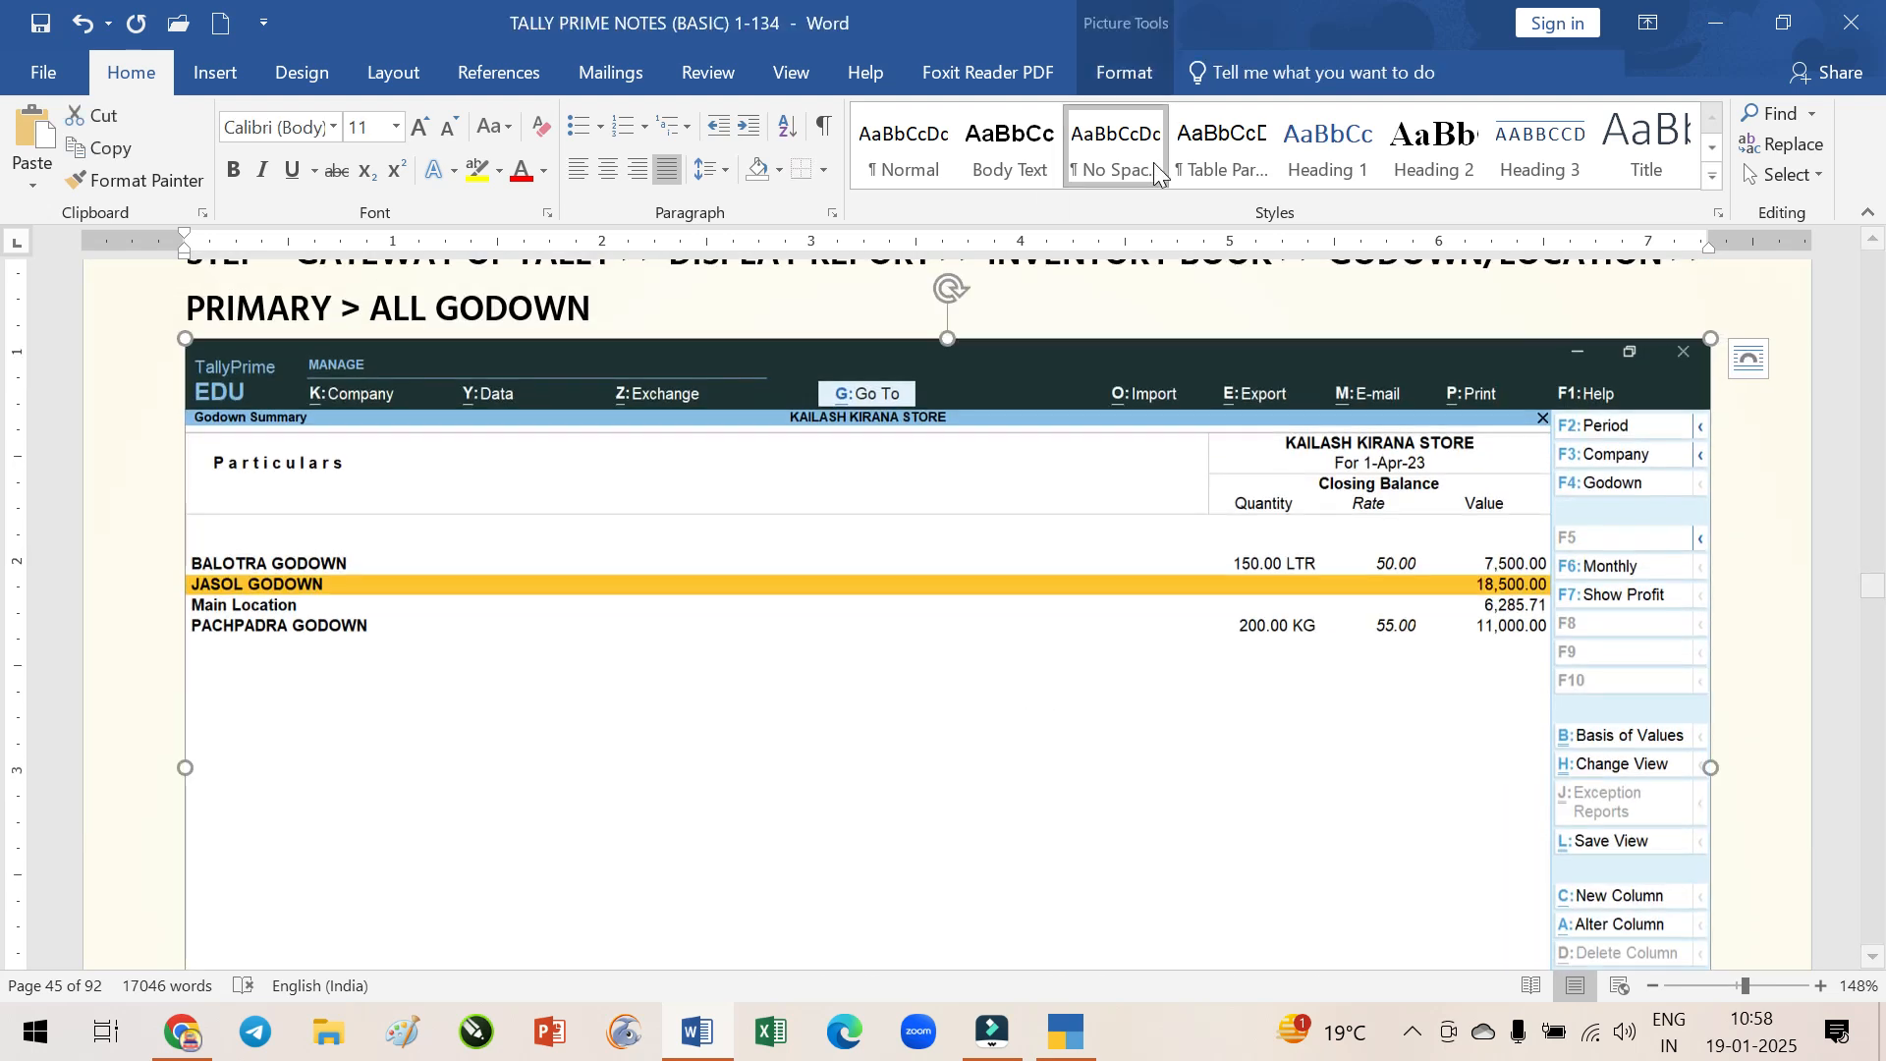
pyautogui.click(1147, 67)
pyautogui.click(1267, 144)
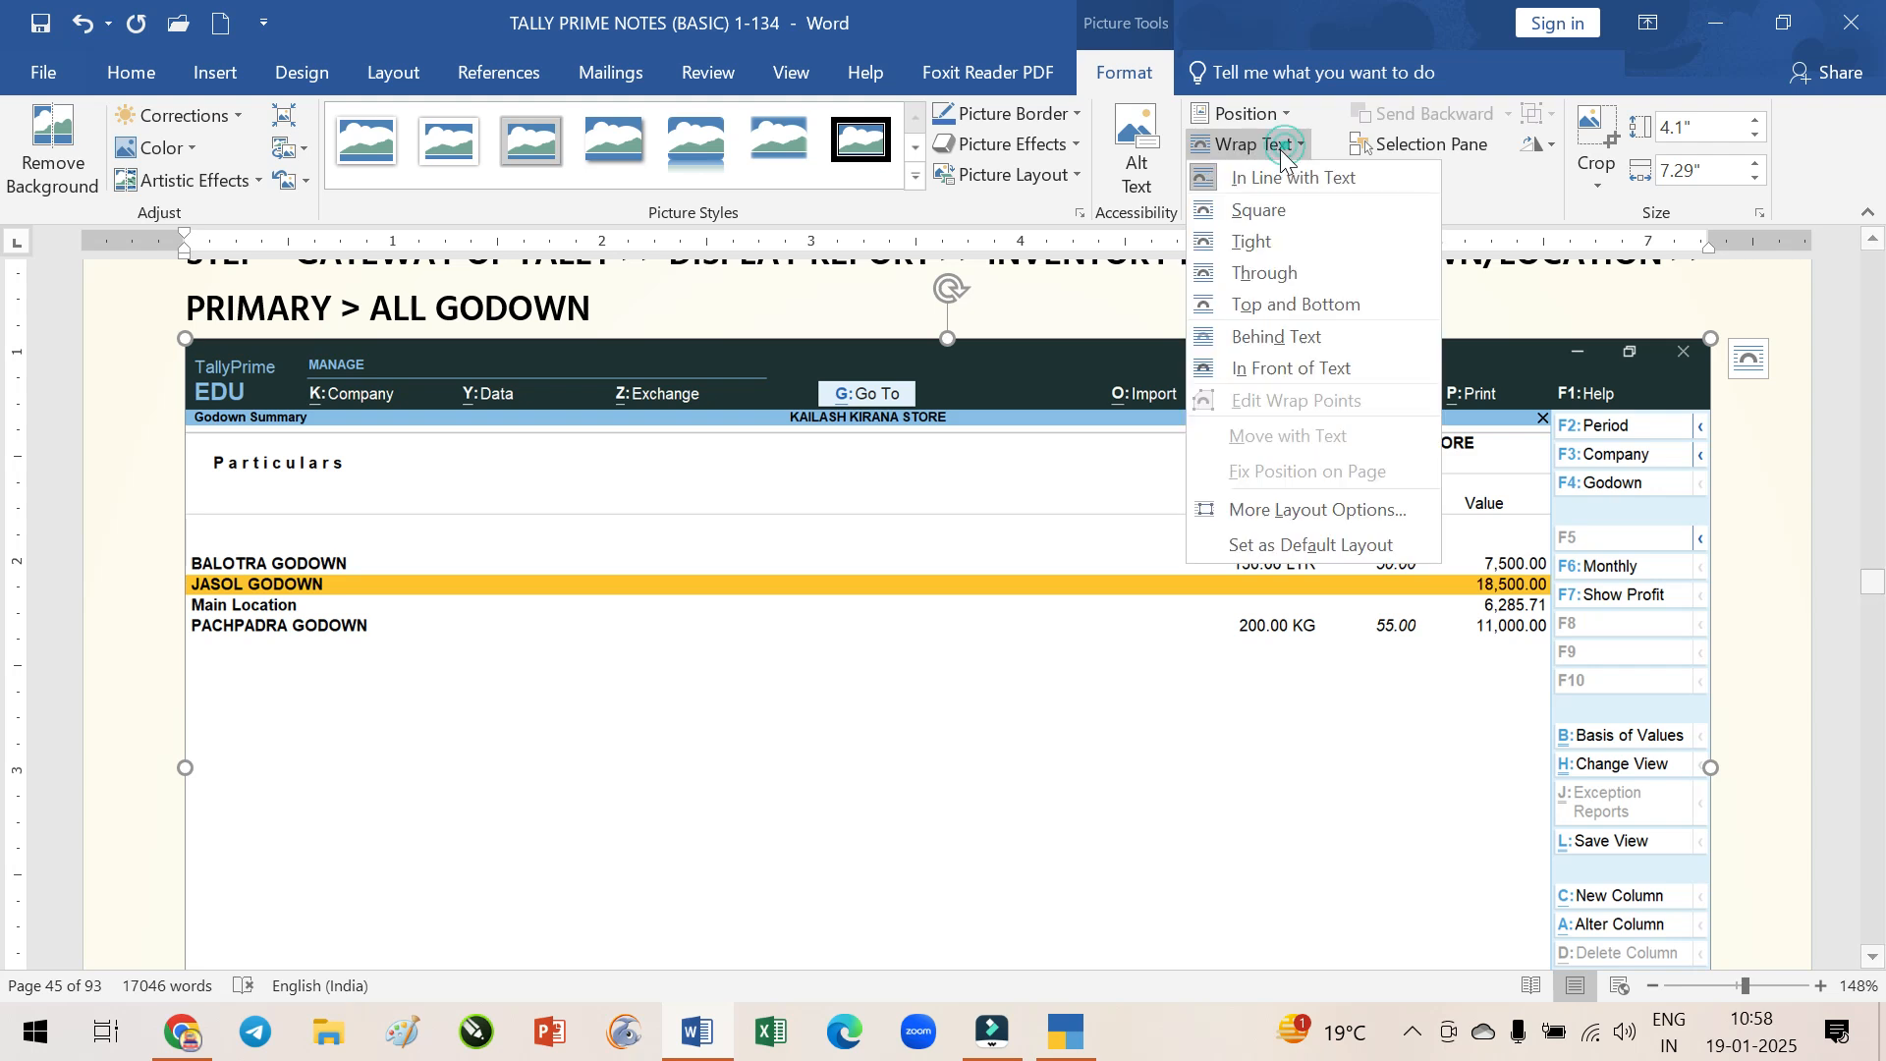
pyautogui.click(1242, 213)
pyautogui.click(934, 657)
pyautogui.scroll(1, 917, 632)
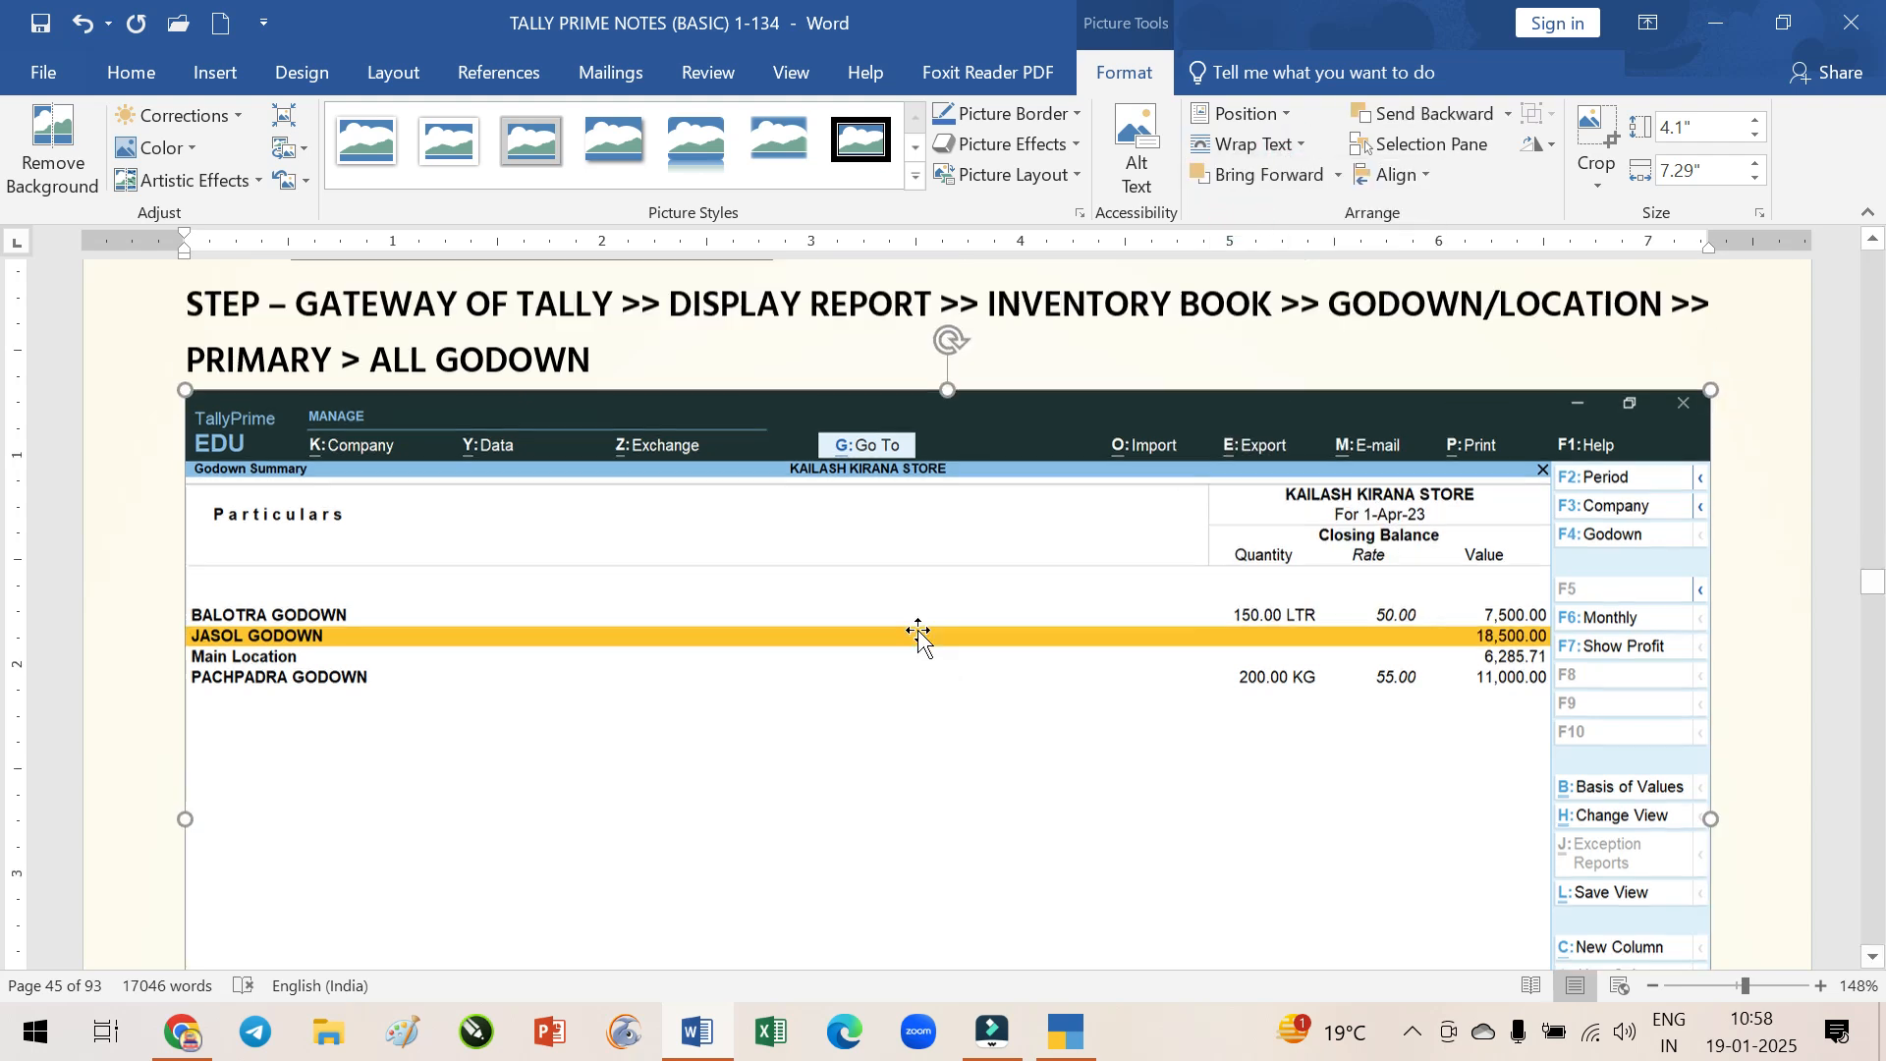
pyautogui.scroll(-2, 918, 634)
pyautogui.scroll(-2, 918, 633)
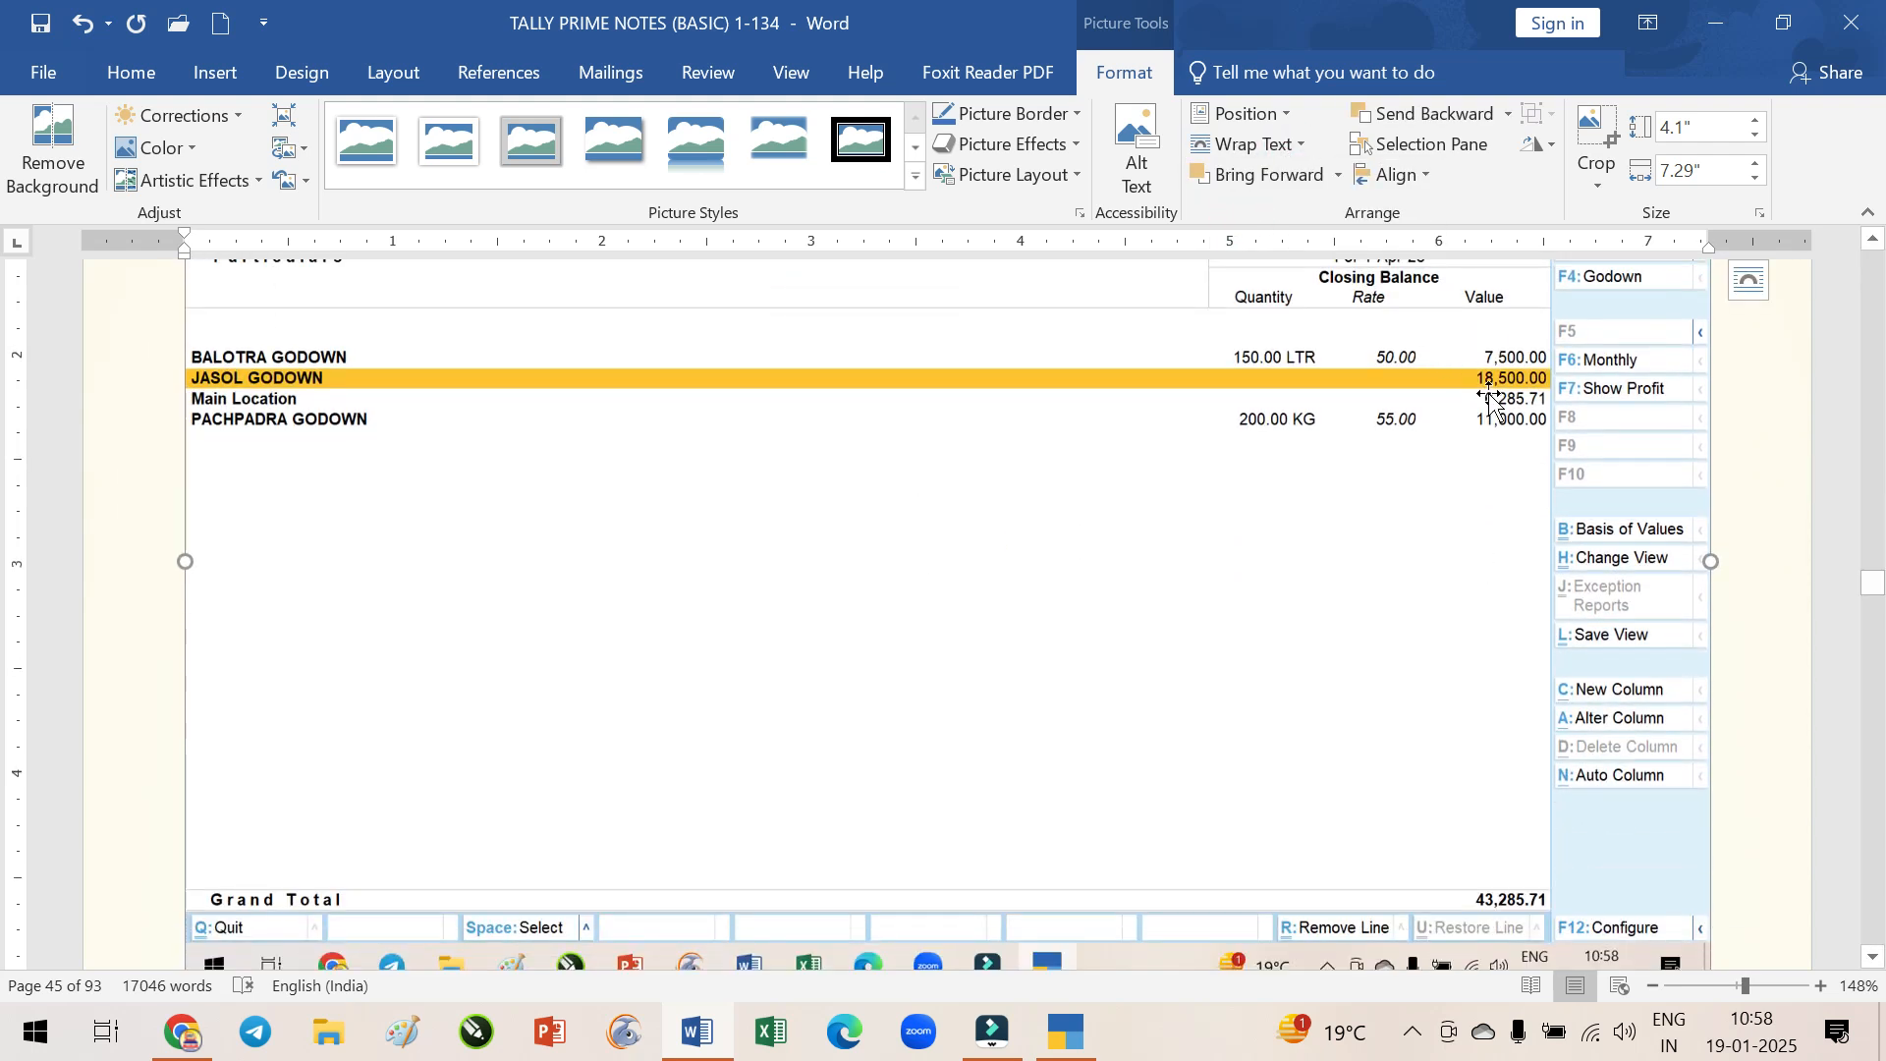
pyautogui.scroll(2, 1495, 550)
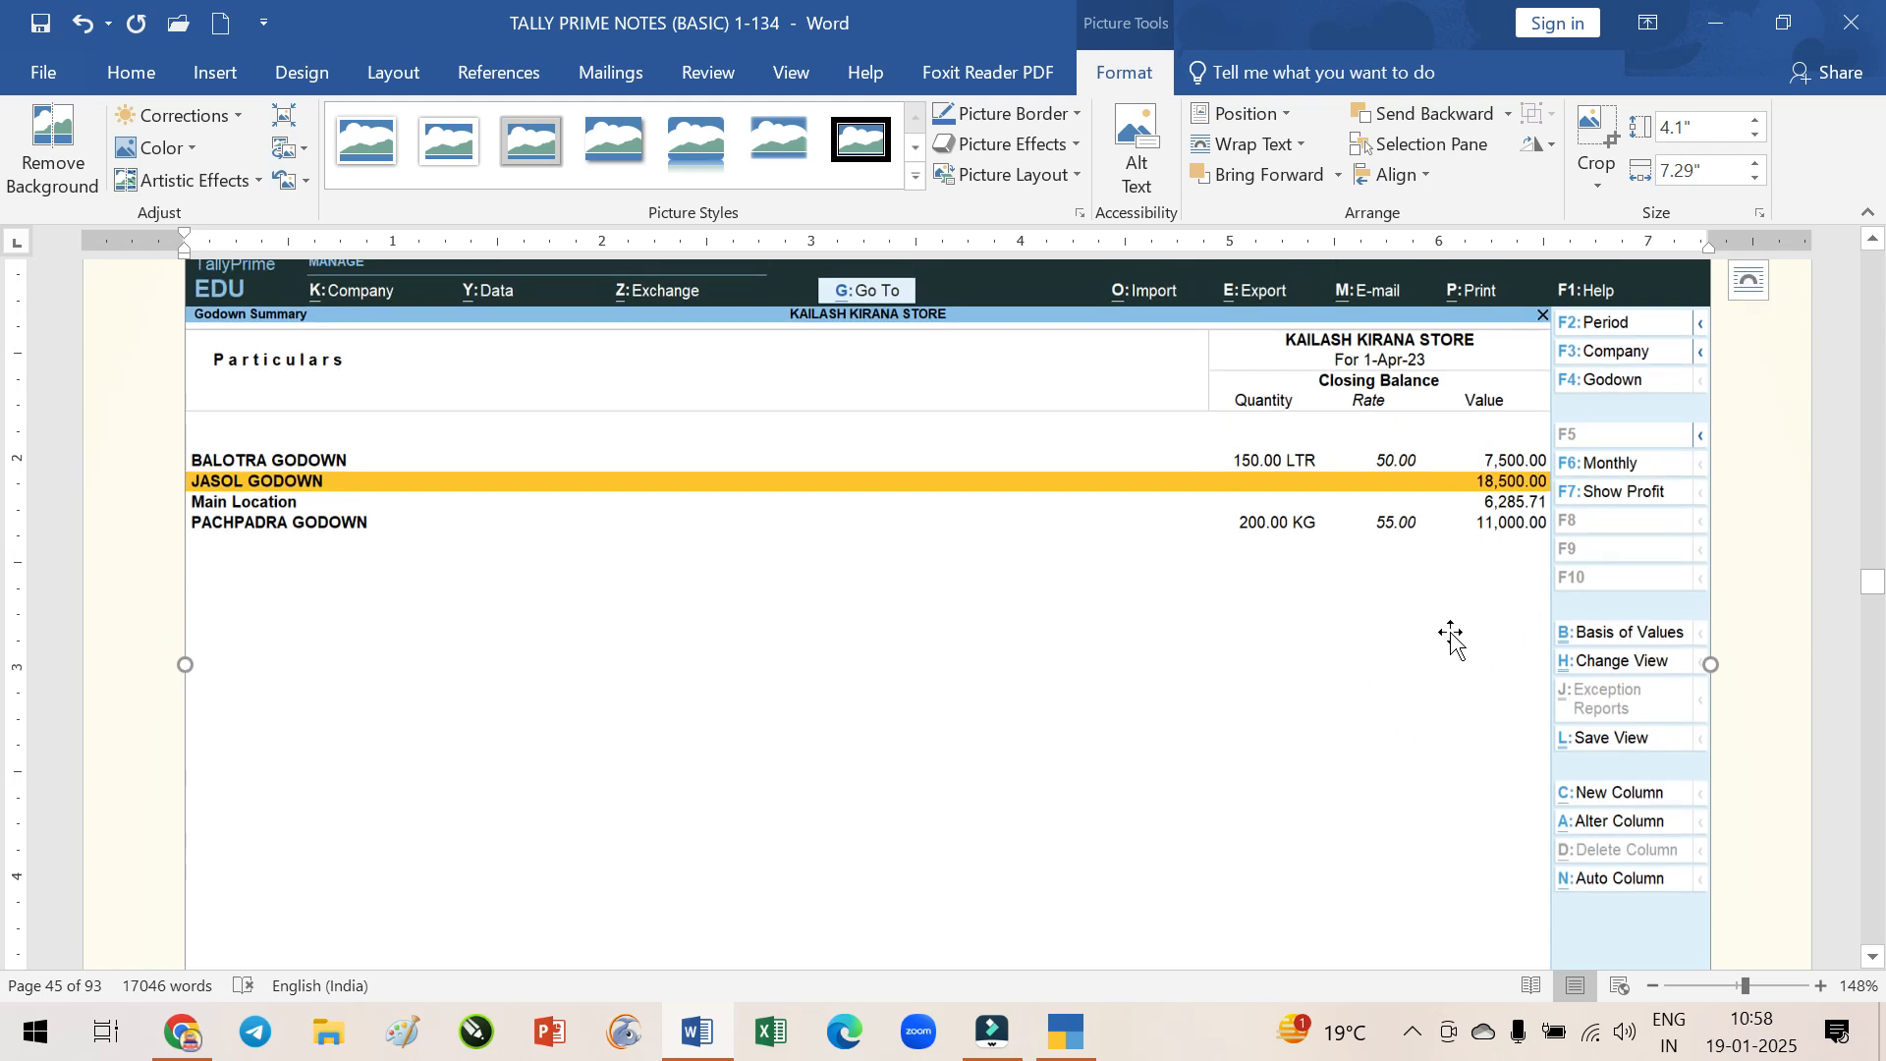
pyautogui.scroll(3, 1385, 530)
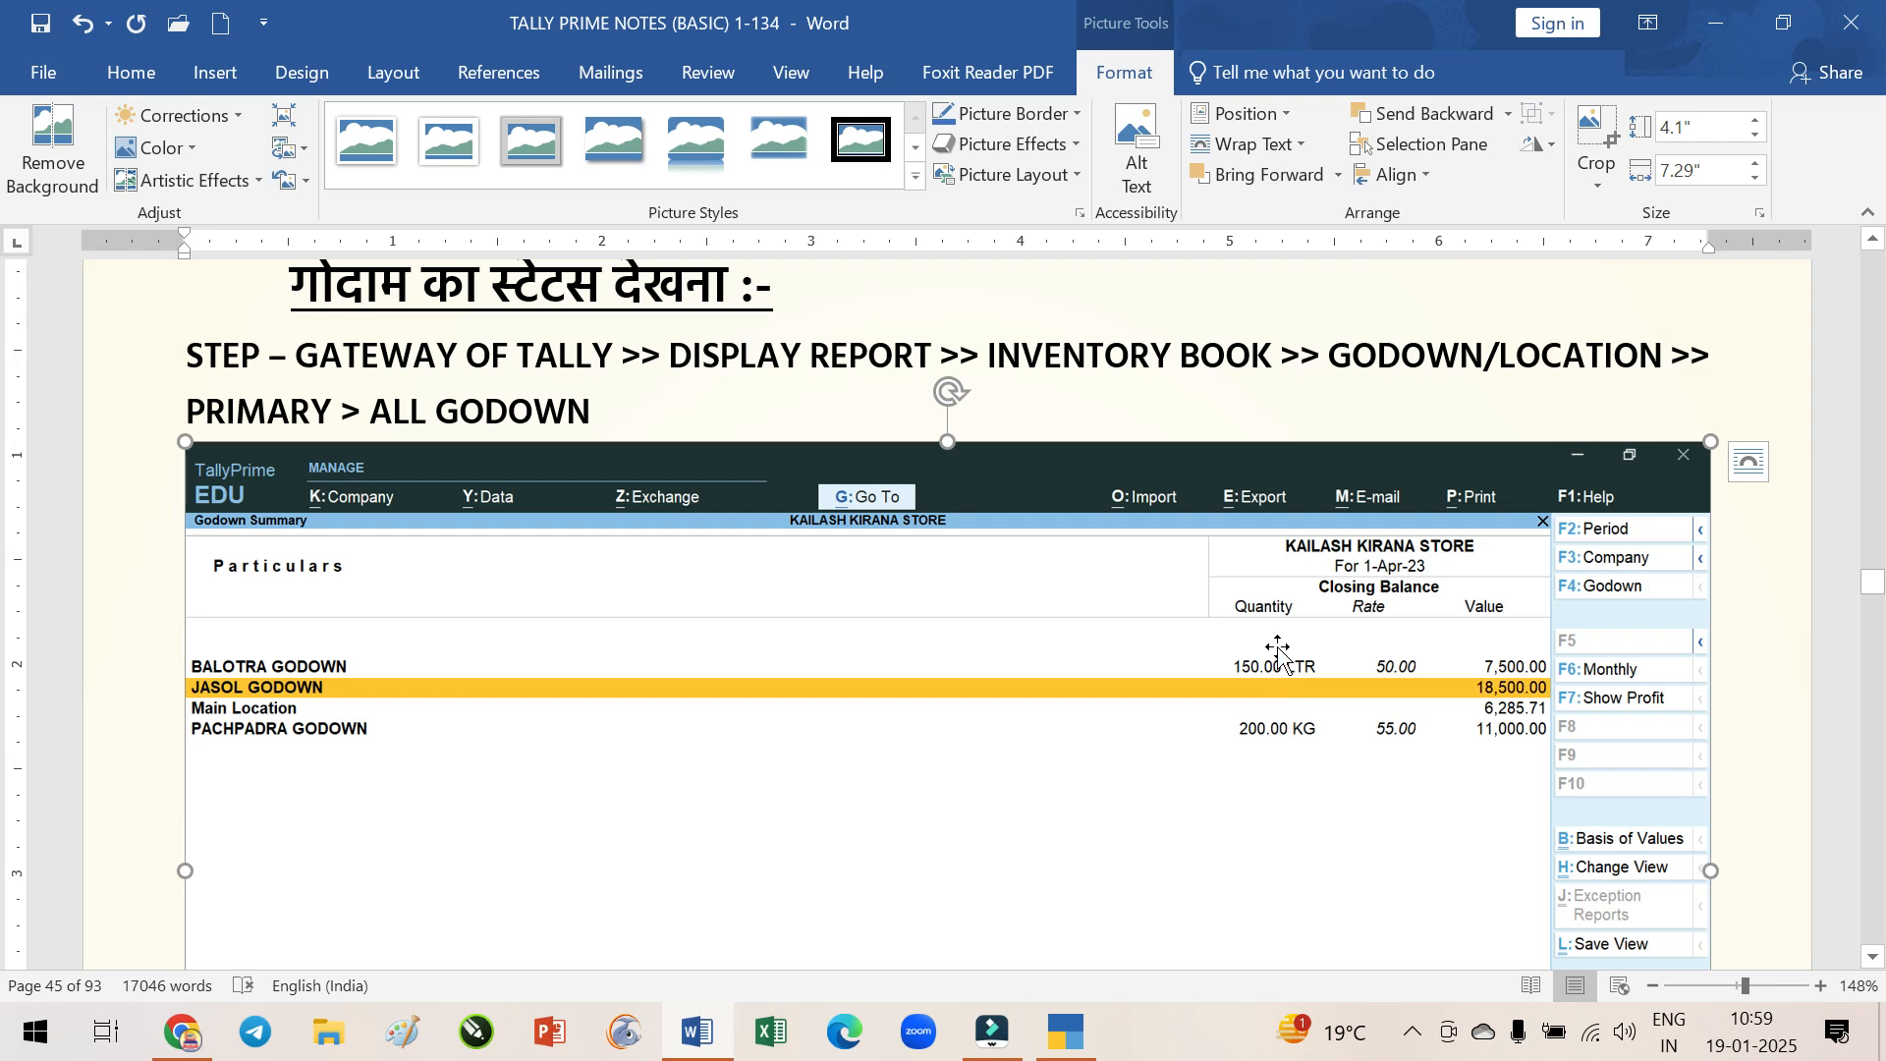
# In TallyPrime, drill down from JASOL GODOWN through its OIL stock group to the monthly summary of SOYABEAN OIL
pyautogui.click(1069, 1027)
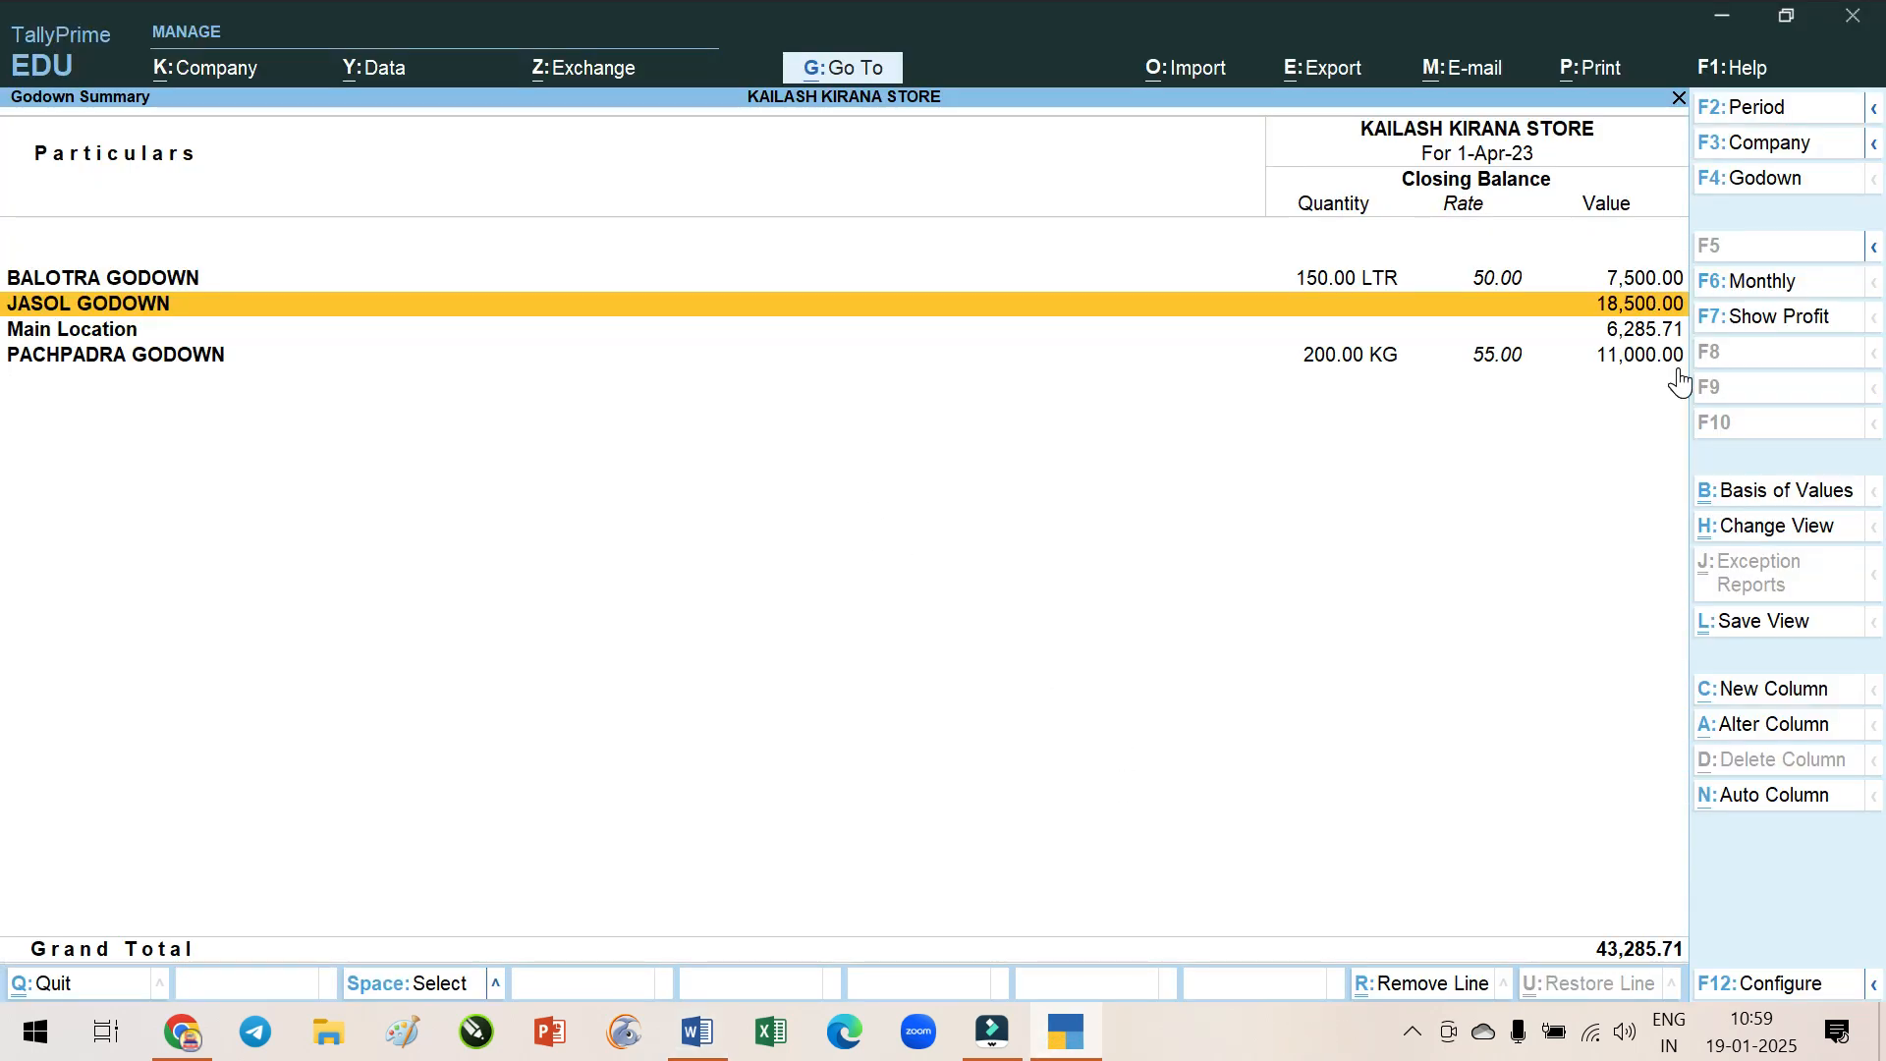
pyautogui.press('Return')
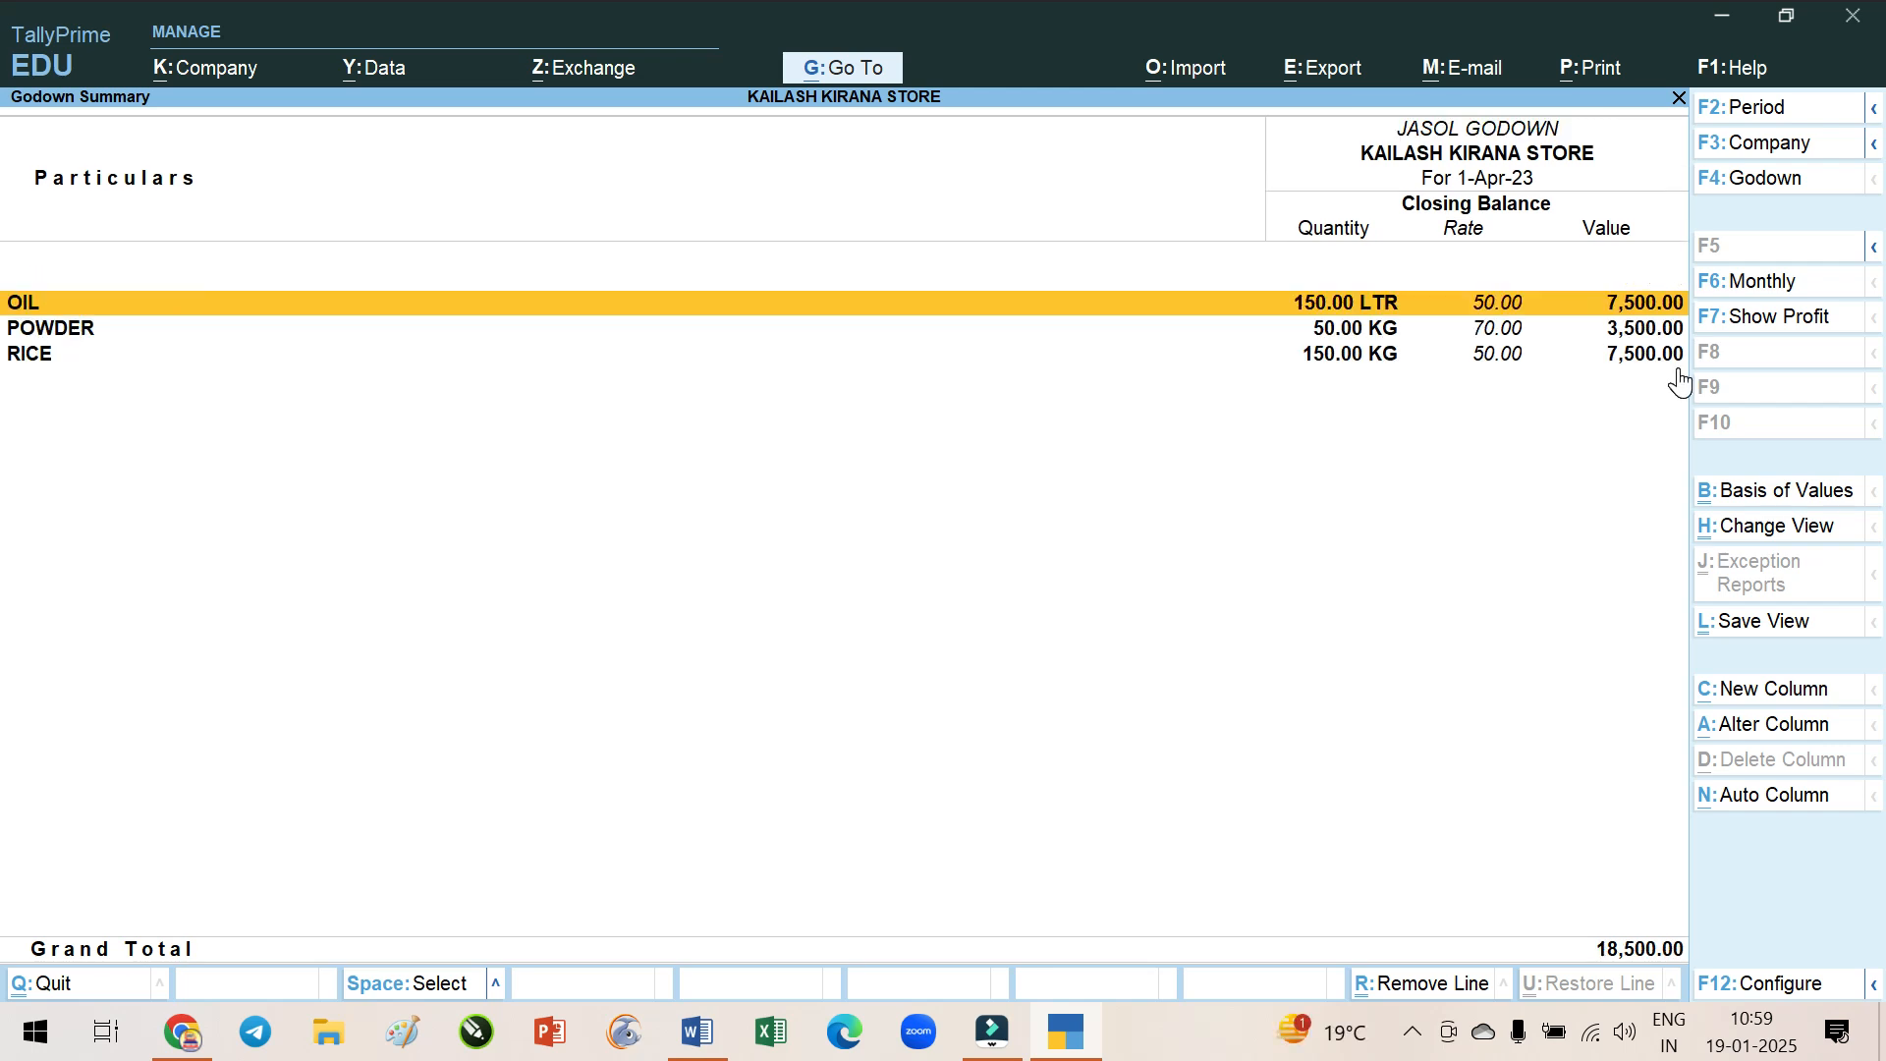
pyautogui.press('Down')
pyautogui.press('Down')
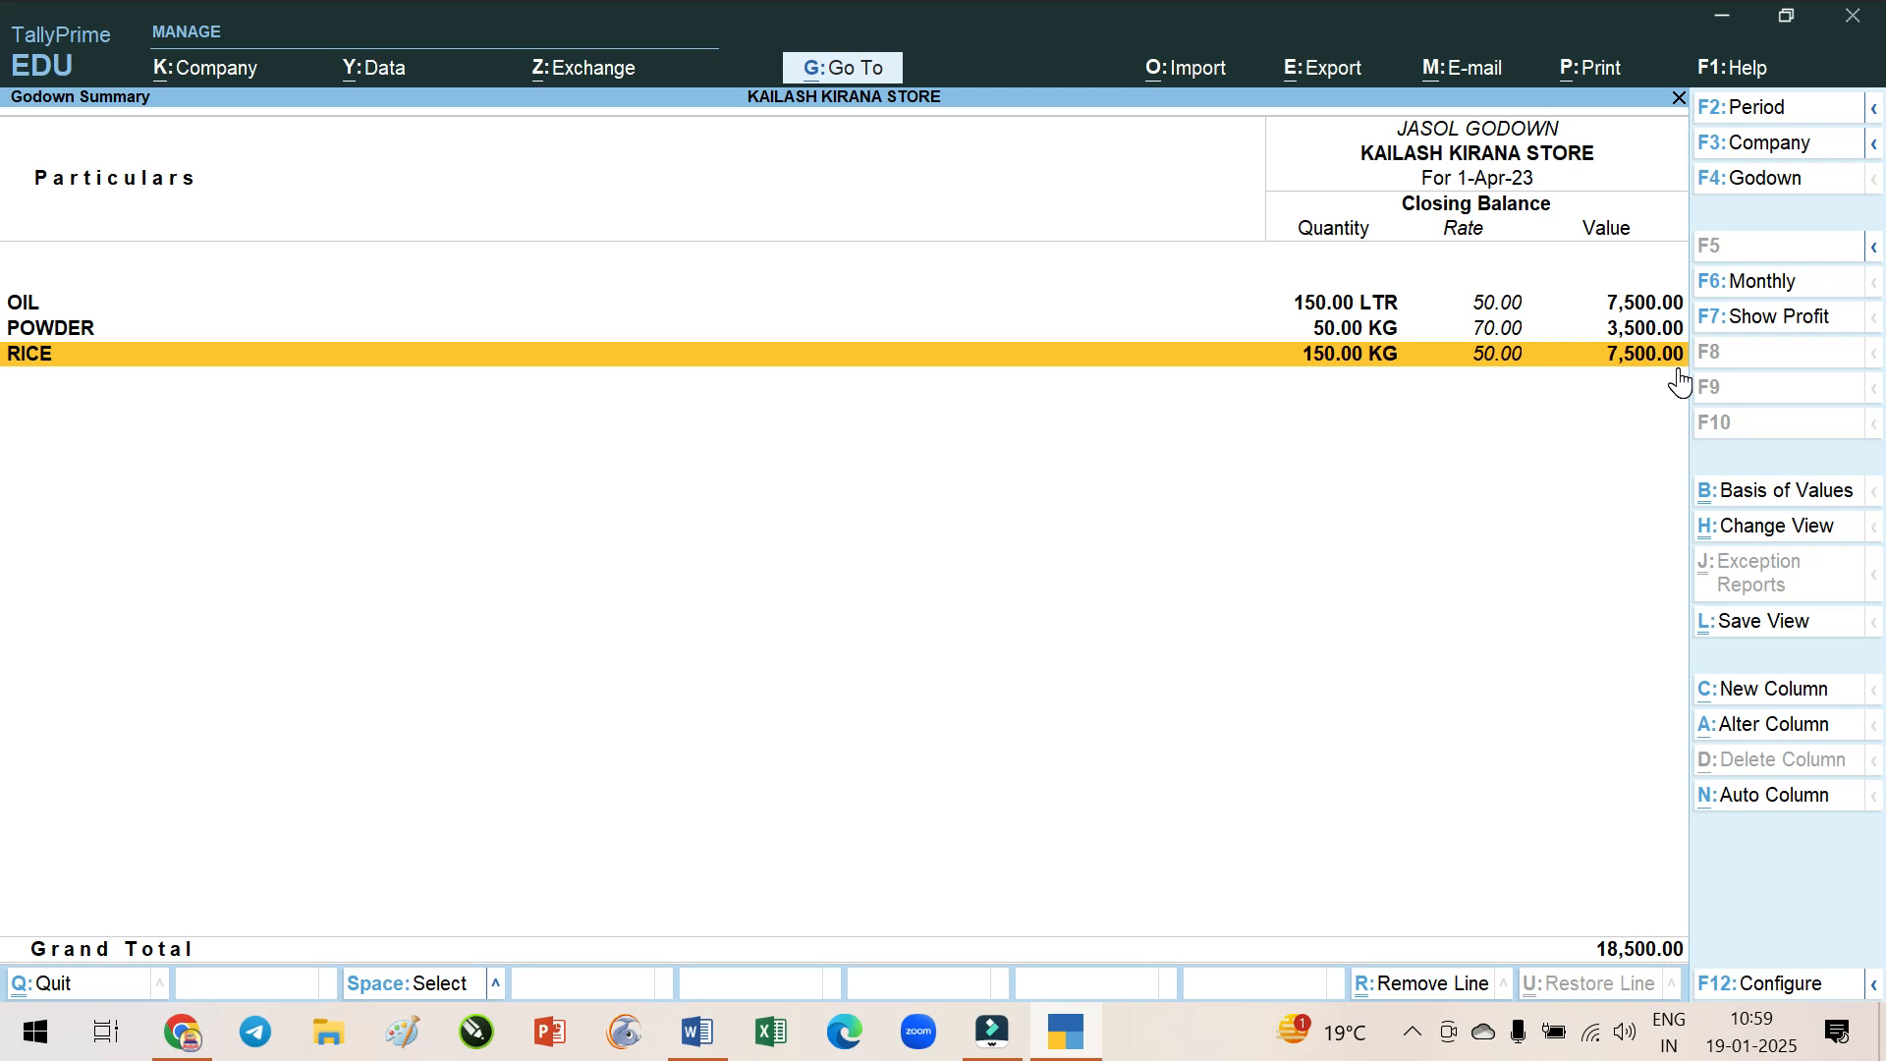
pyautogui.press('Up')
pyautogui.press('Up')
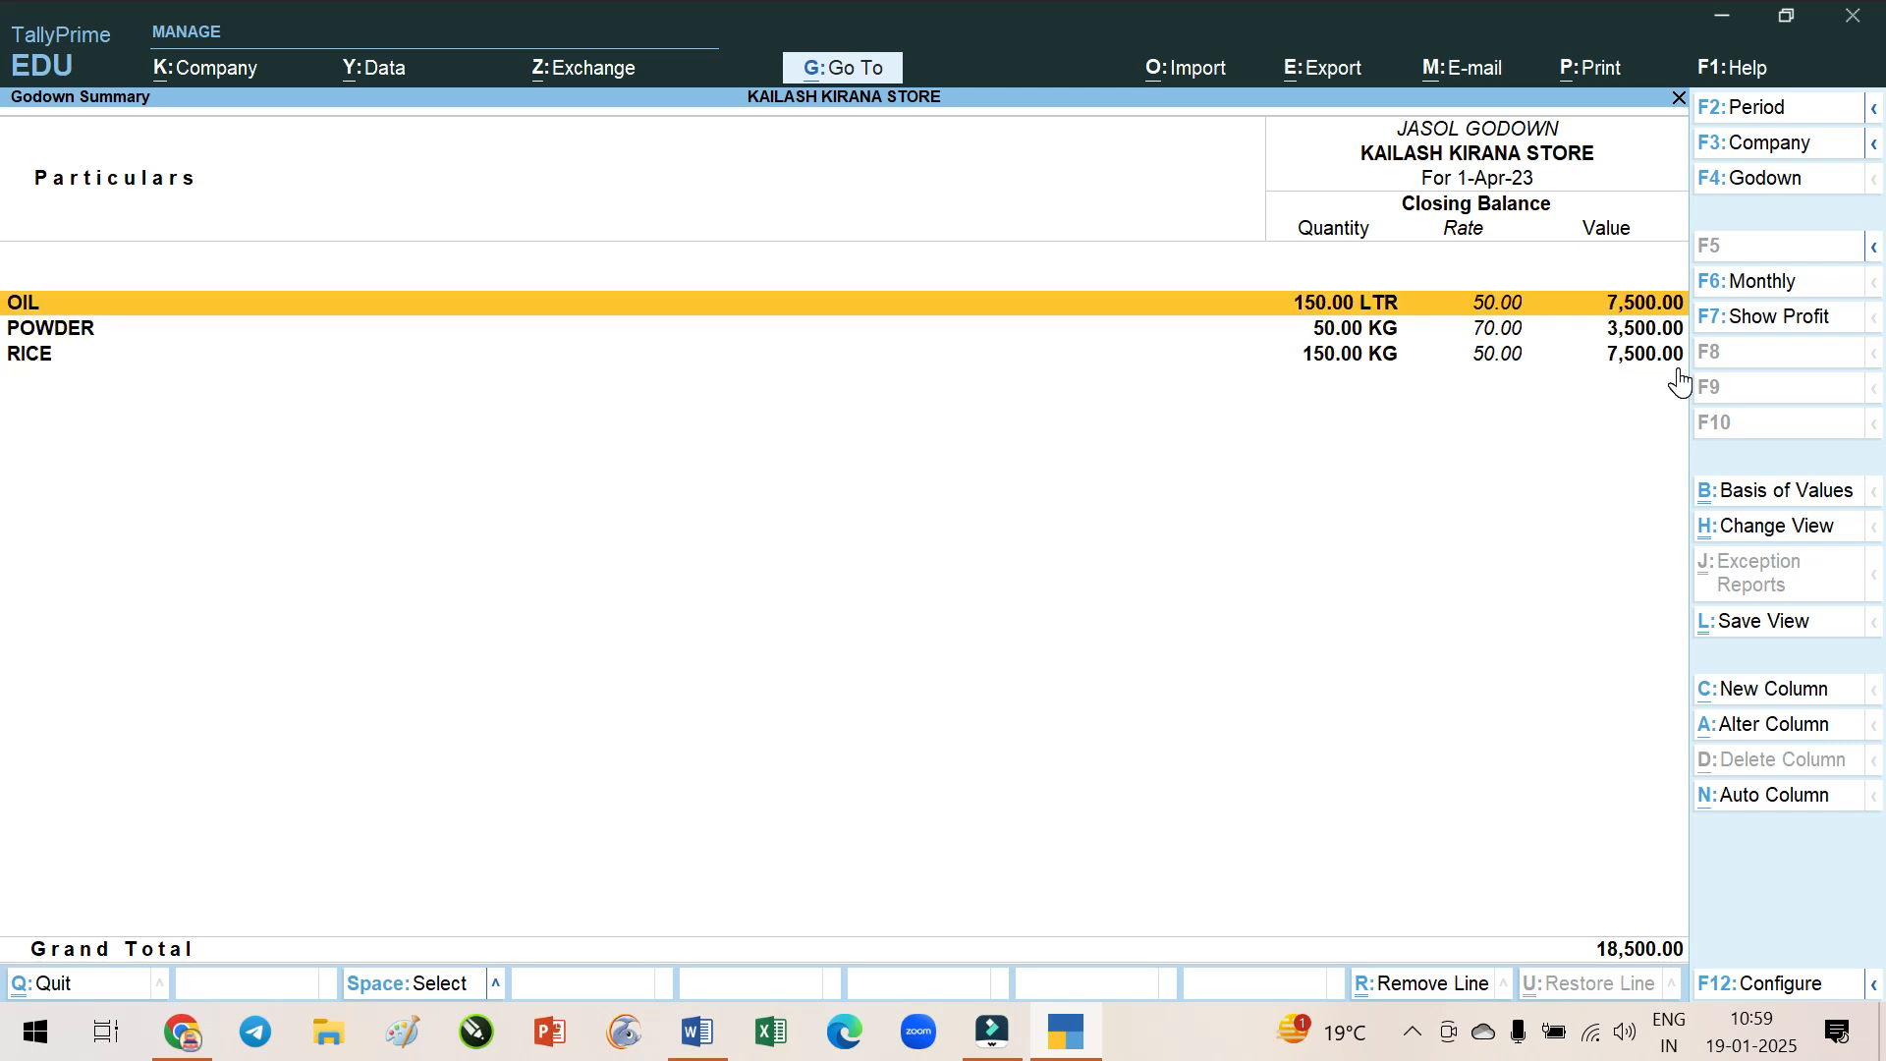
pyautogui.press('Return')
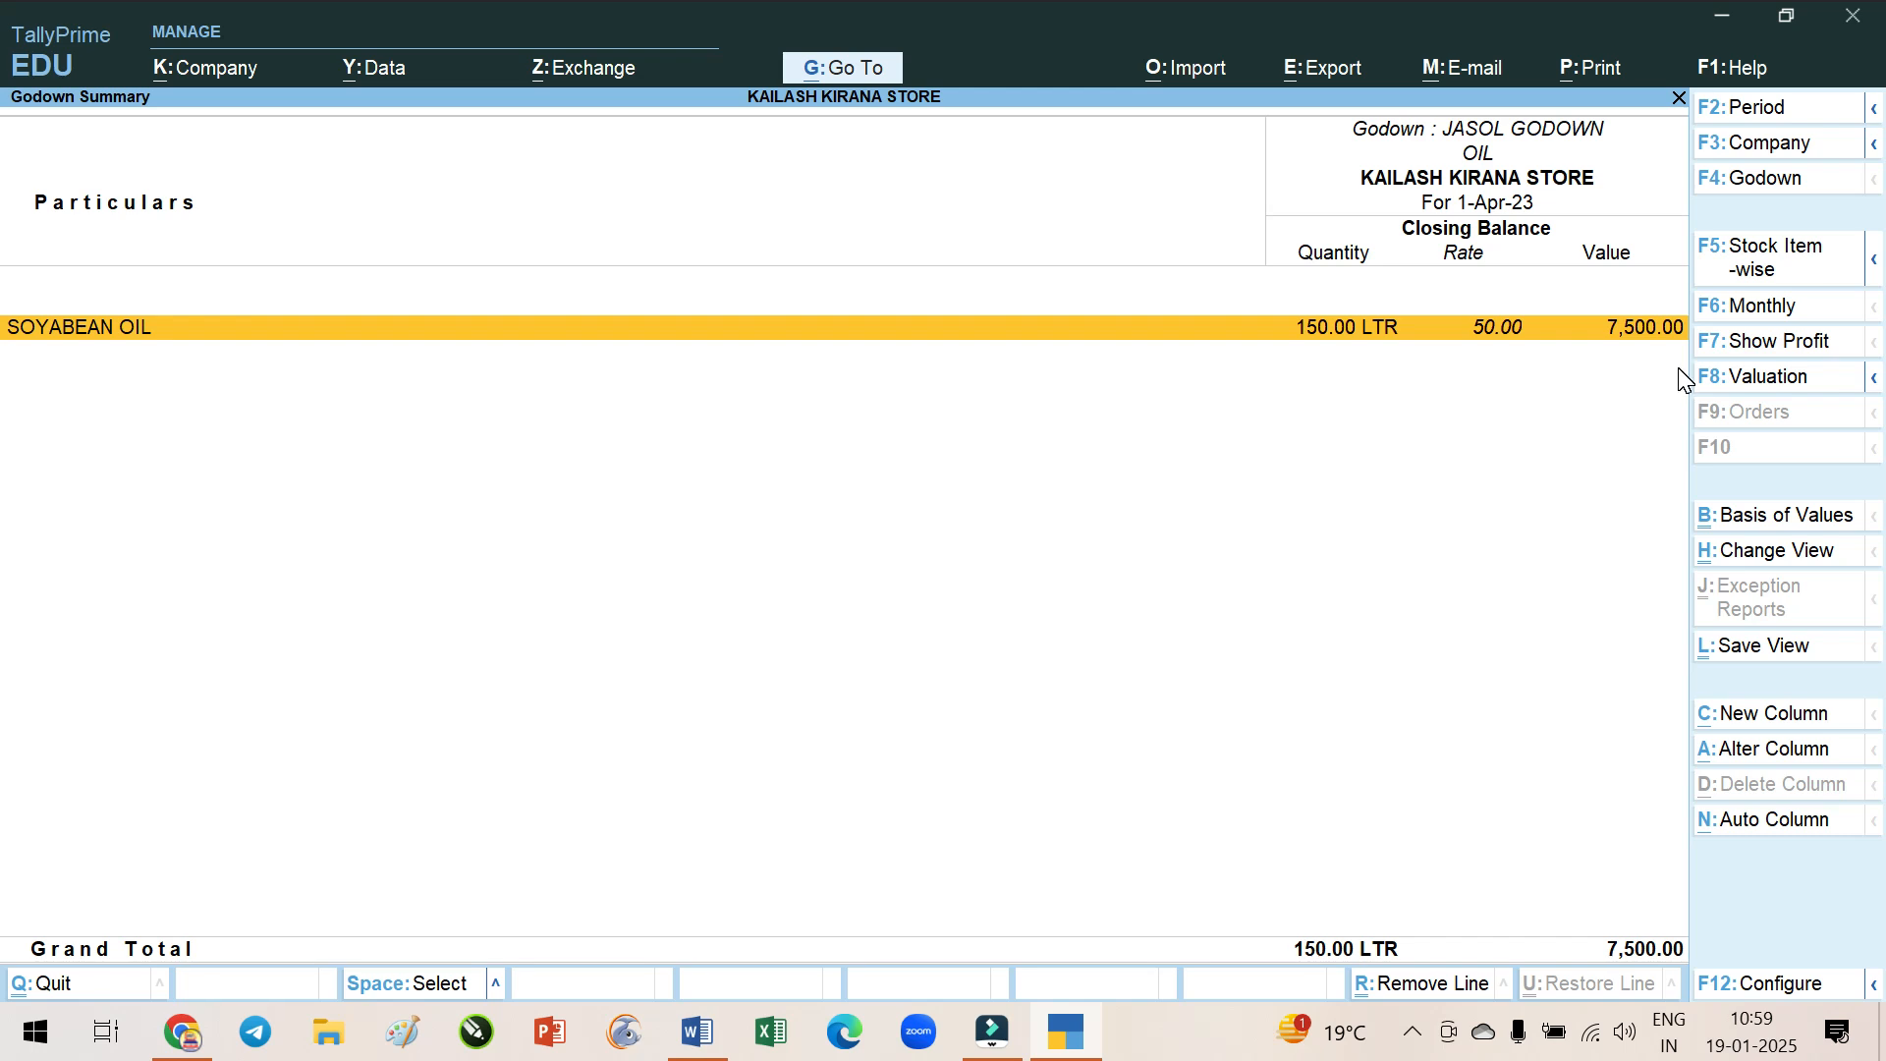
pyautogui.press('Return')
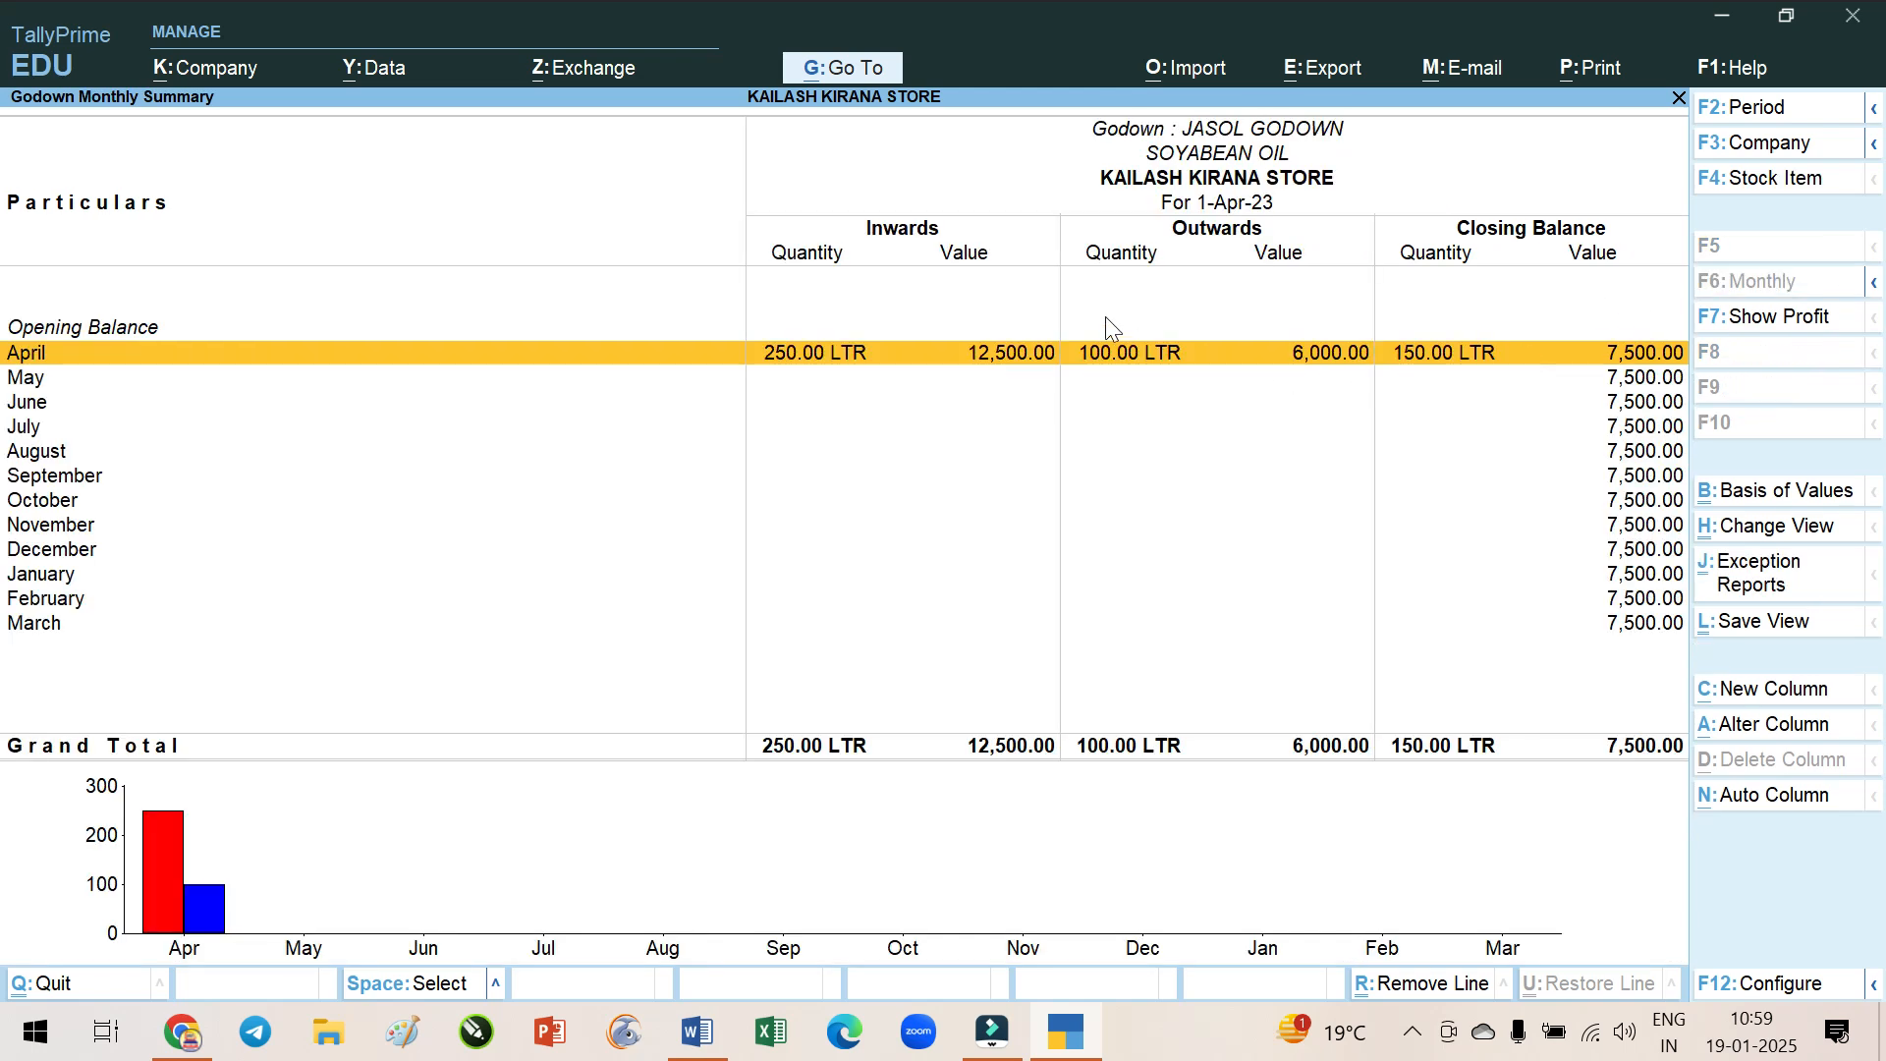
# Close the godown reports and return to the Gateway of Tally
pyautogui.press('Escape')
pyautogui.press('Escape')
pyautogui.press('Escape')
pyautogui.press('Escape')
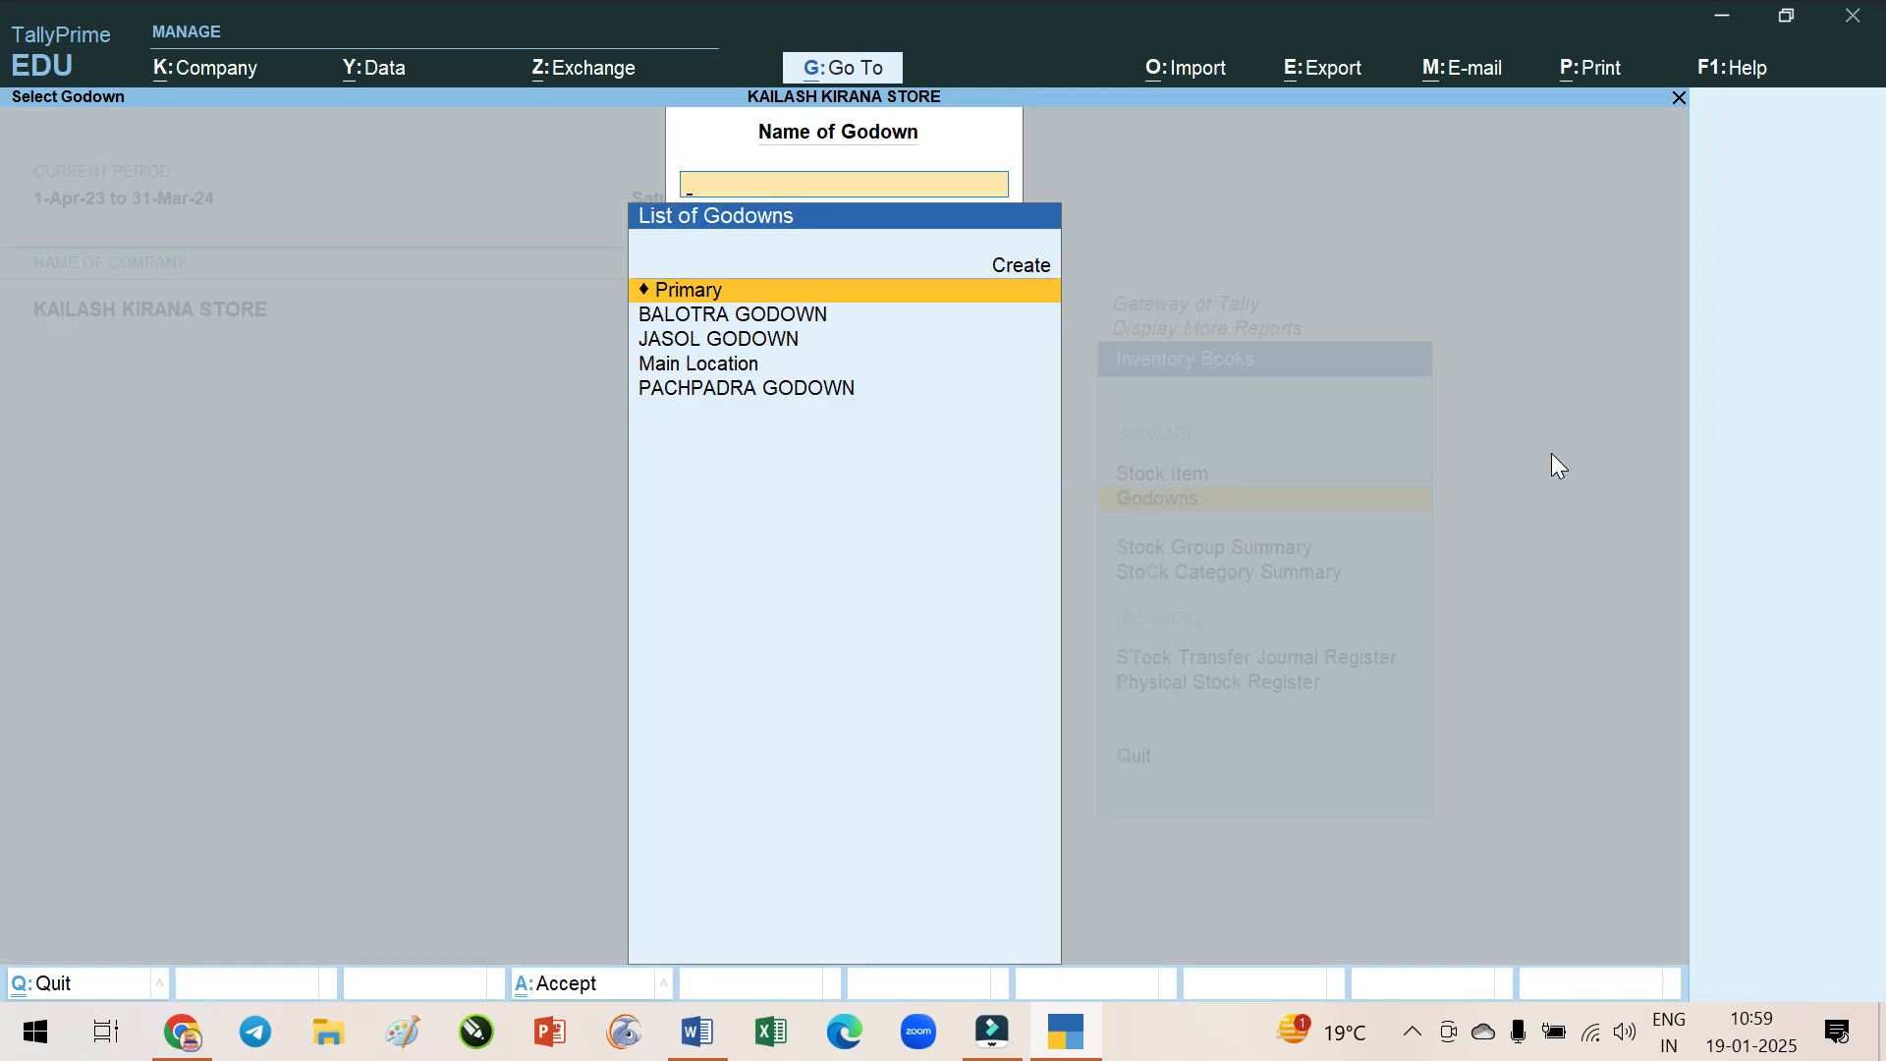
pyautogui.press('Escape')
pyautogui.press('Escape')
pyautogui.press('Escape')
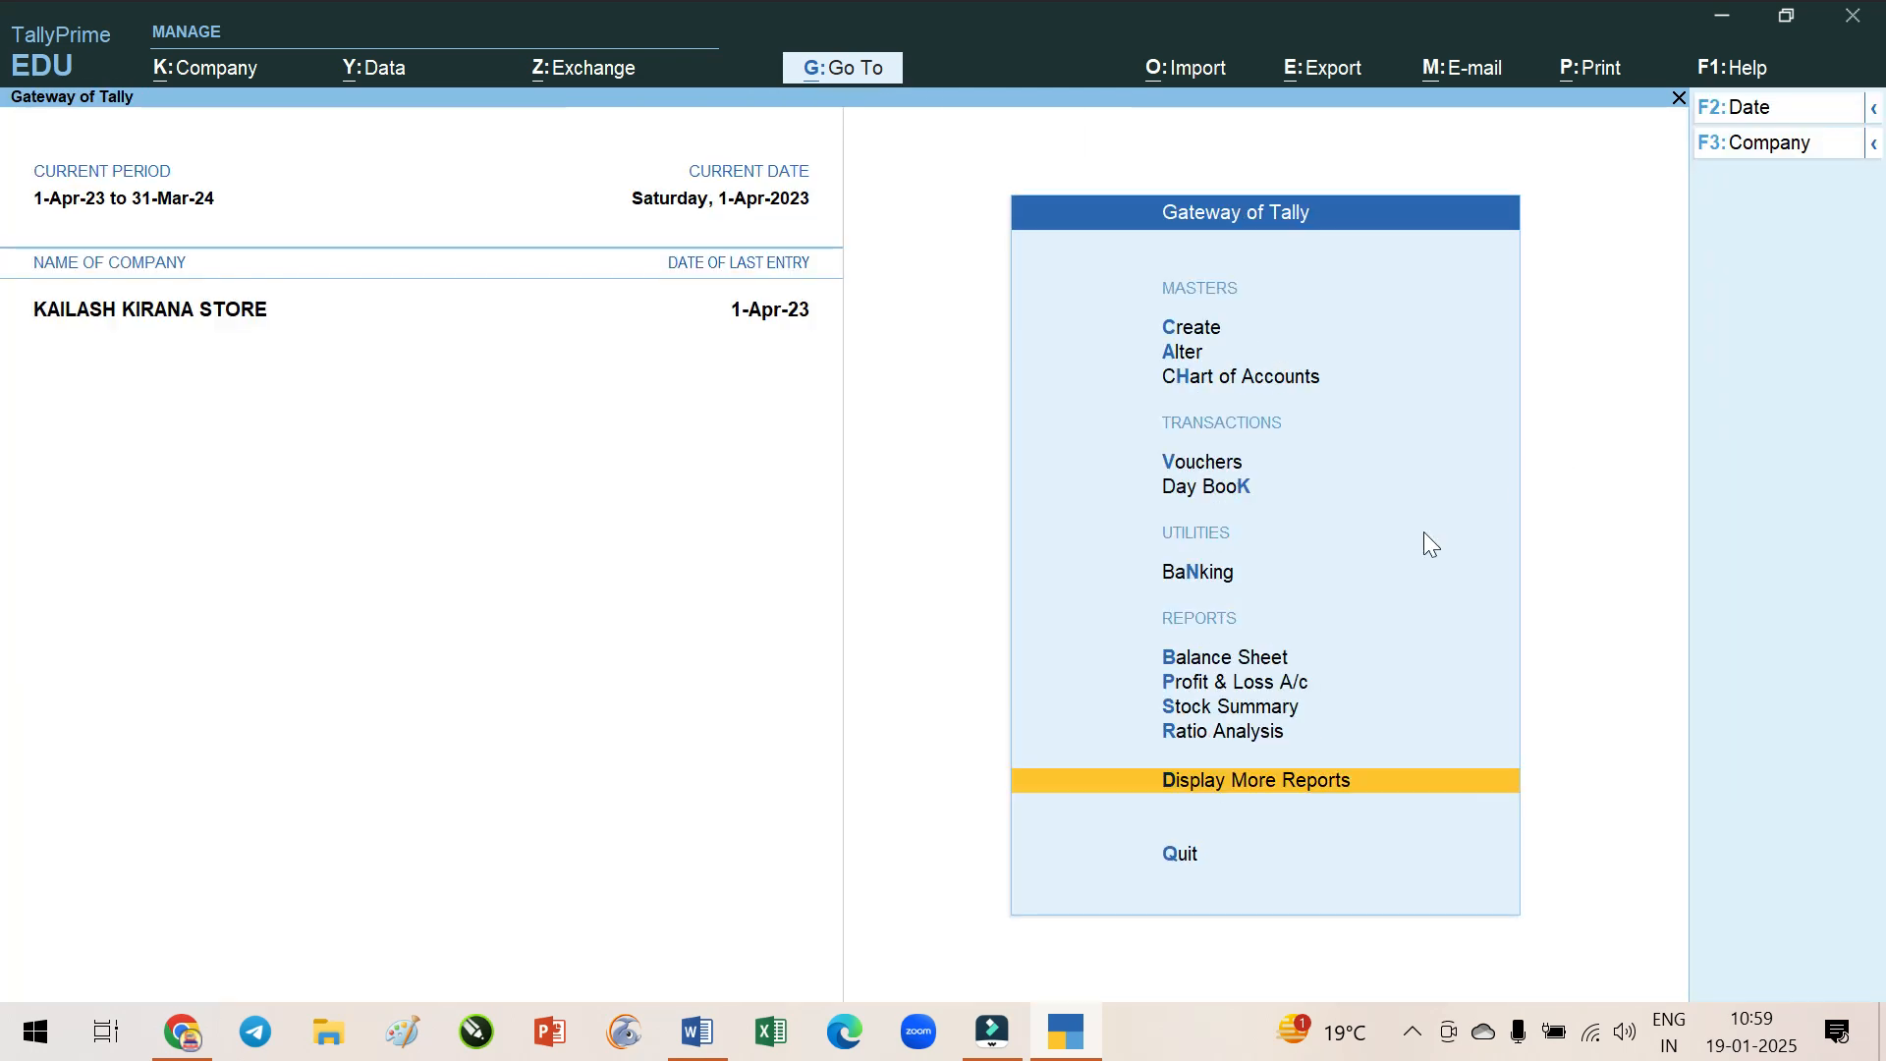
pyautogui.press('Escape')
pyautogui.press('Escape')
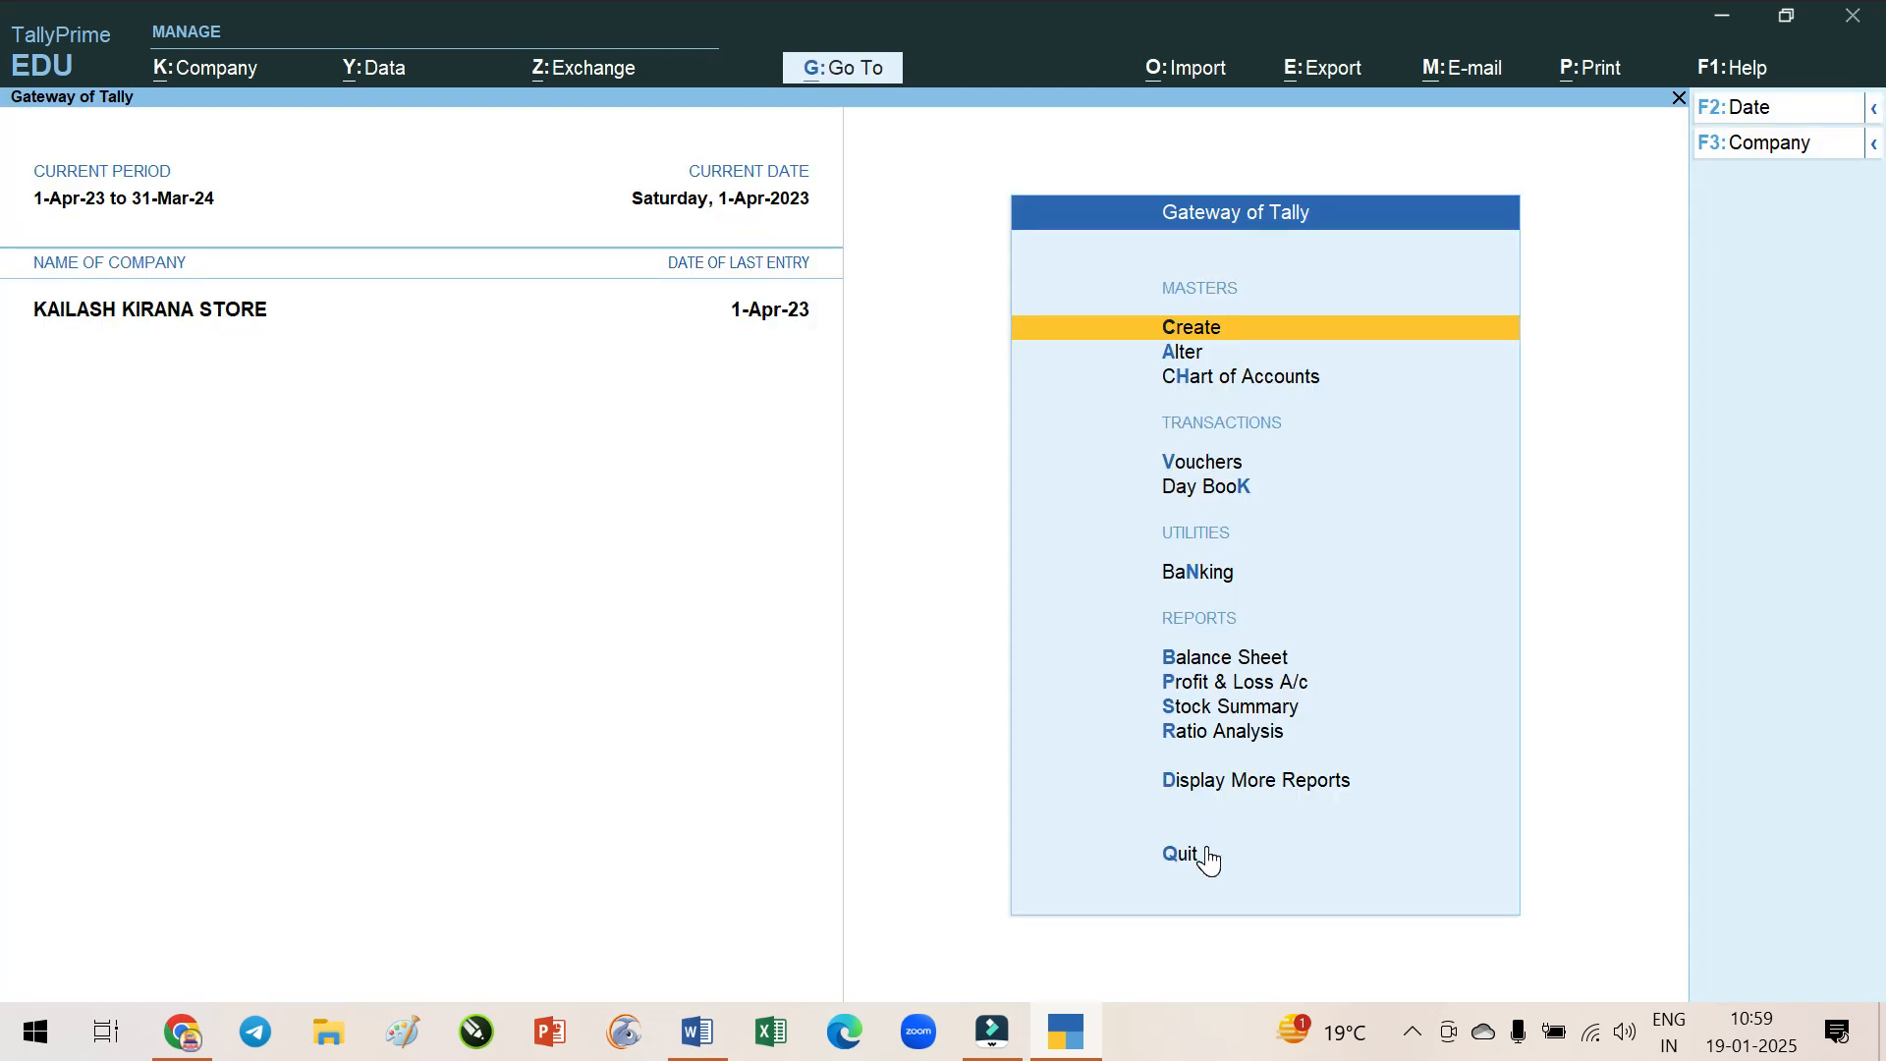
# Open Display More Reports from the Gateway of Tally
pyautogui.press('Down')
pyautogui.press('Down')
pyautogui.press('Down')
pyautogui.press('Down')
pyautogui.press('Down')
pyautogui.press('Down')
pyautogui.press('Down')
pyautogui.press('Down')
pyautogui.press('Down')
pyautogui.press('Down')
pyautogui.press('Down')
pyautogui.press('Up')
pyautogui.press('Up')
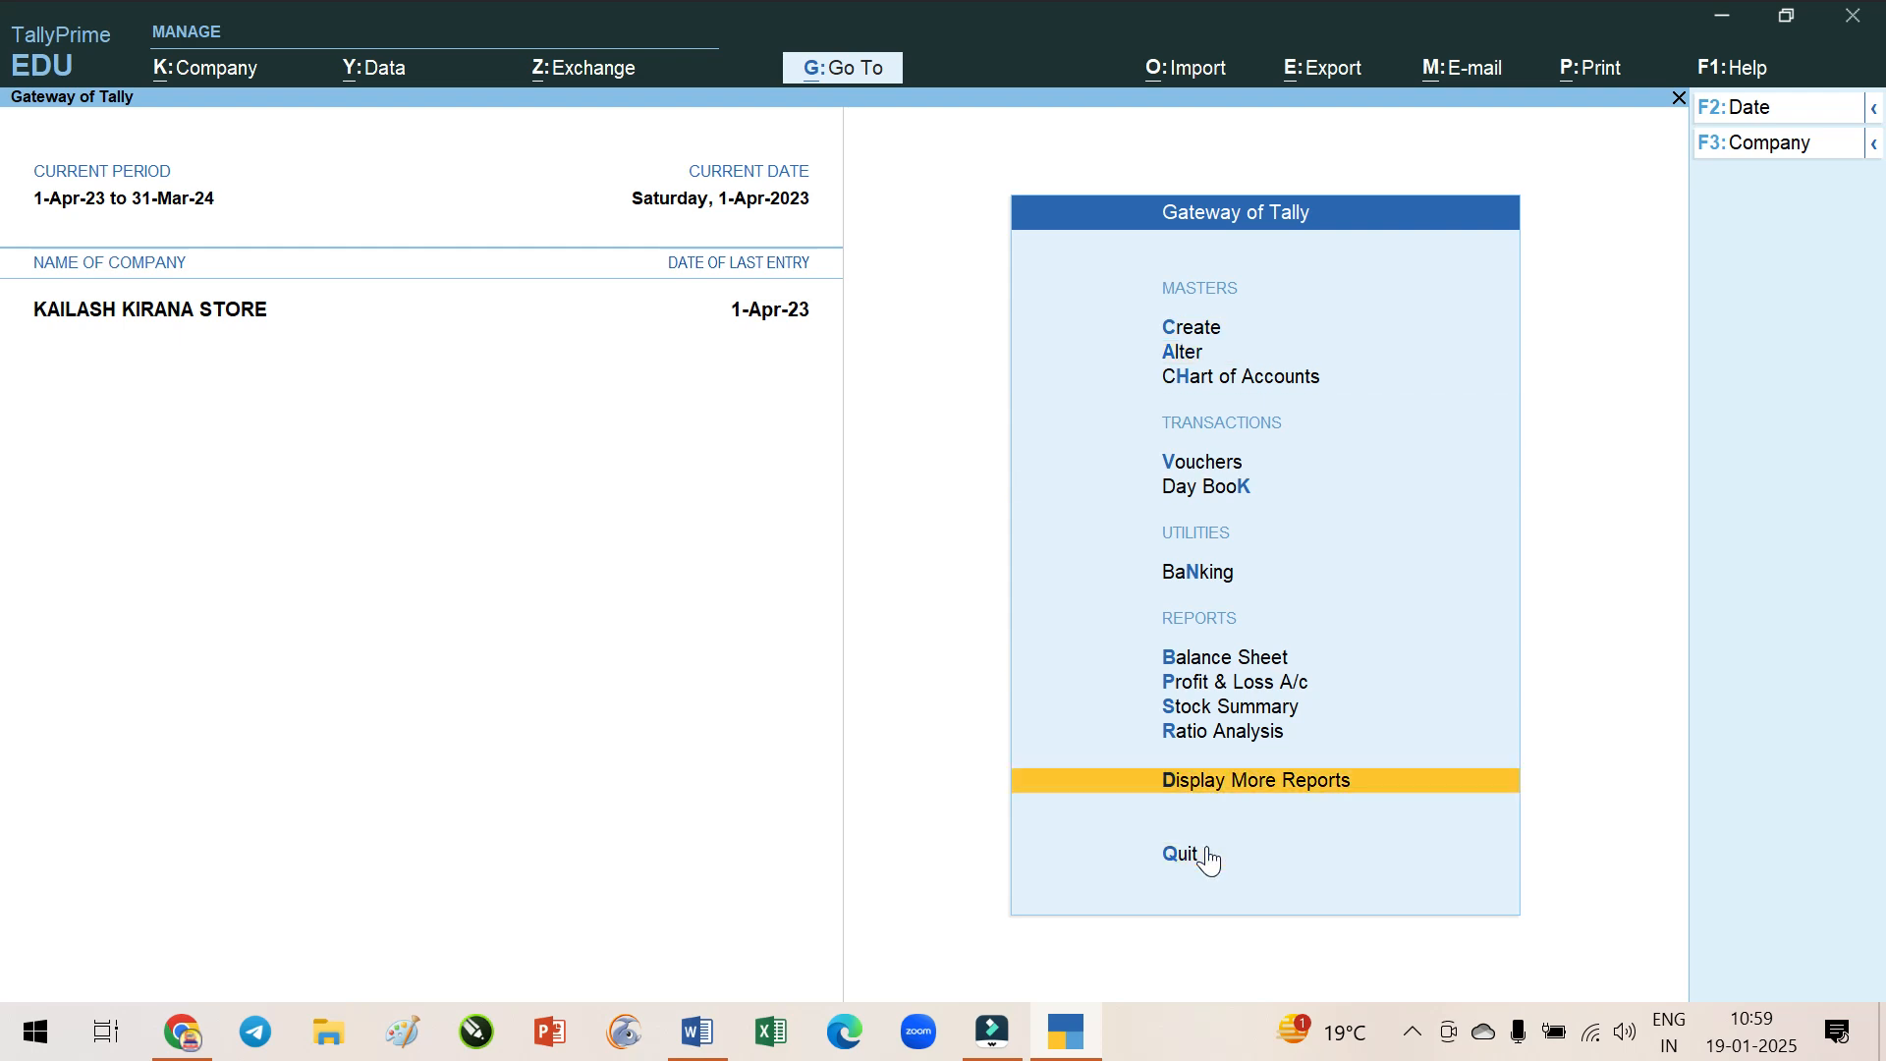
pyautogui.press('Down')
pyautogui.press('Return')
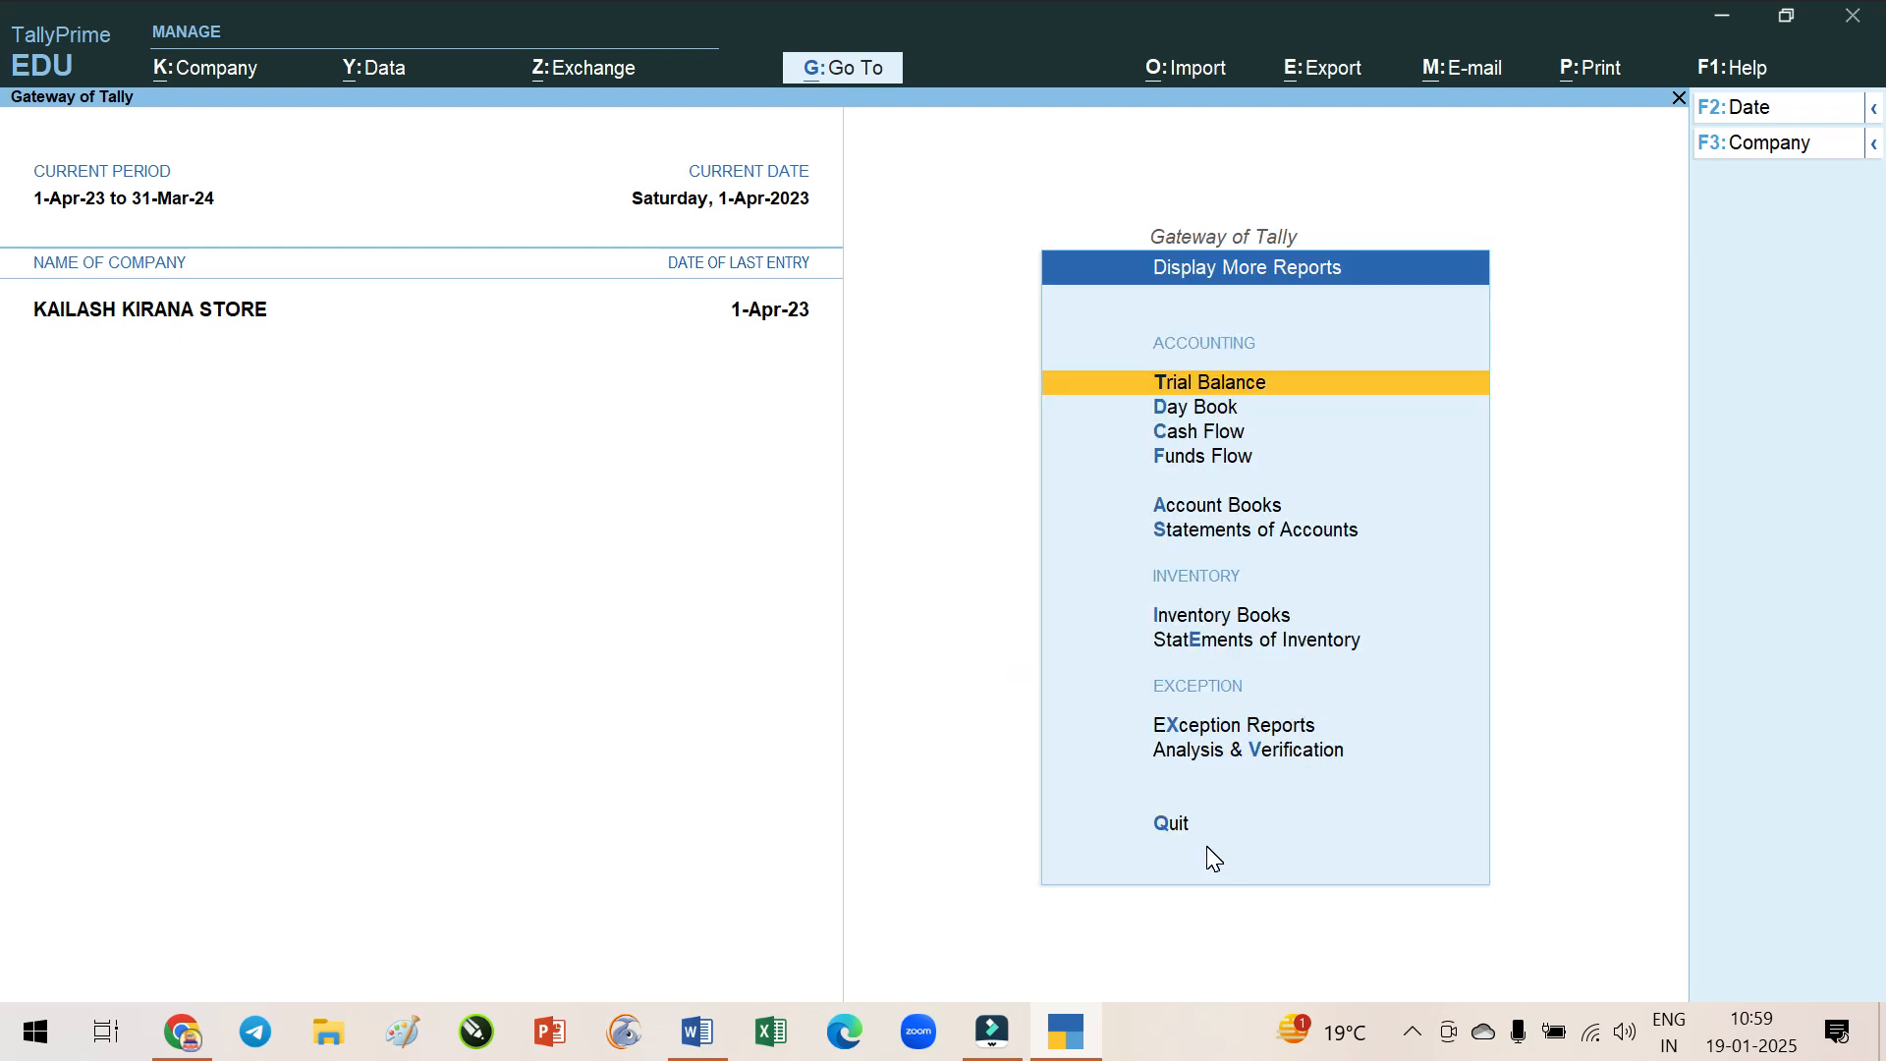
# Open the Godowns summary from Inventory Books up to the choice of godown
pyautogui.press('Down')
pyautogui.press('Down')
pyautogui.press('Down')
pyautogui.press('Down')
pyautogui.press('Down')
pyautogui.press('Down')
pyautogui.press('Return')
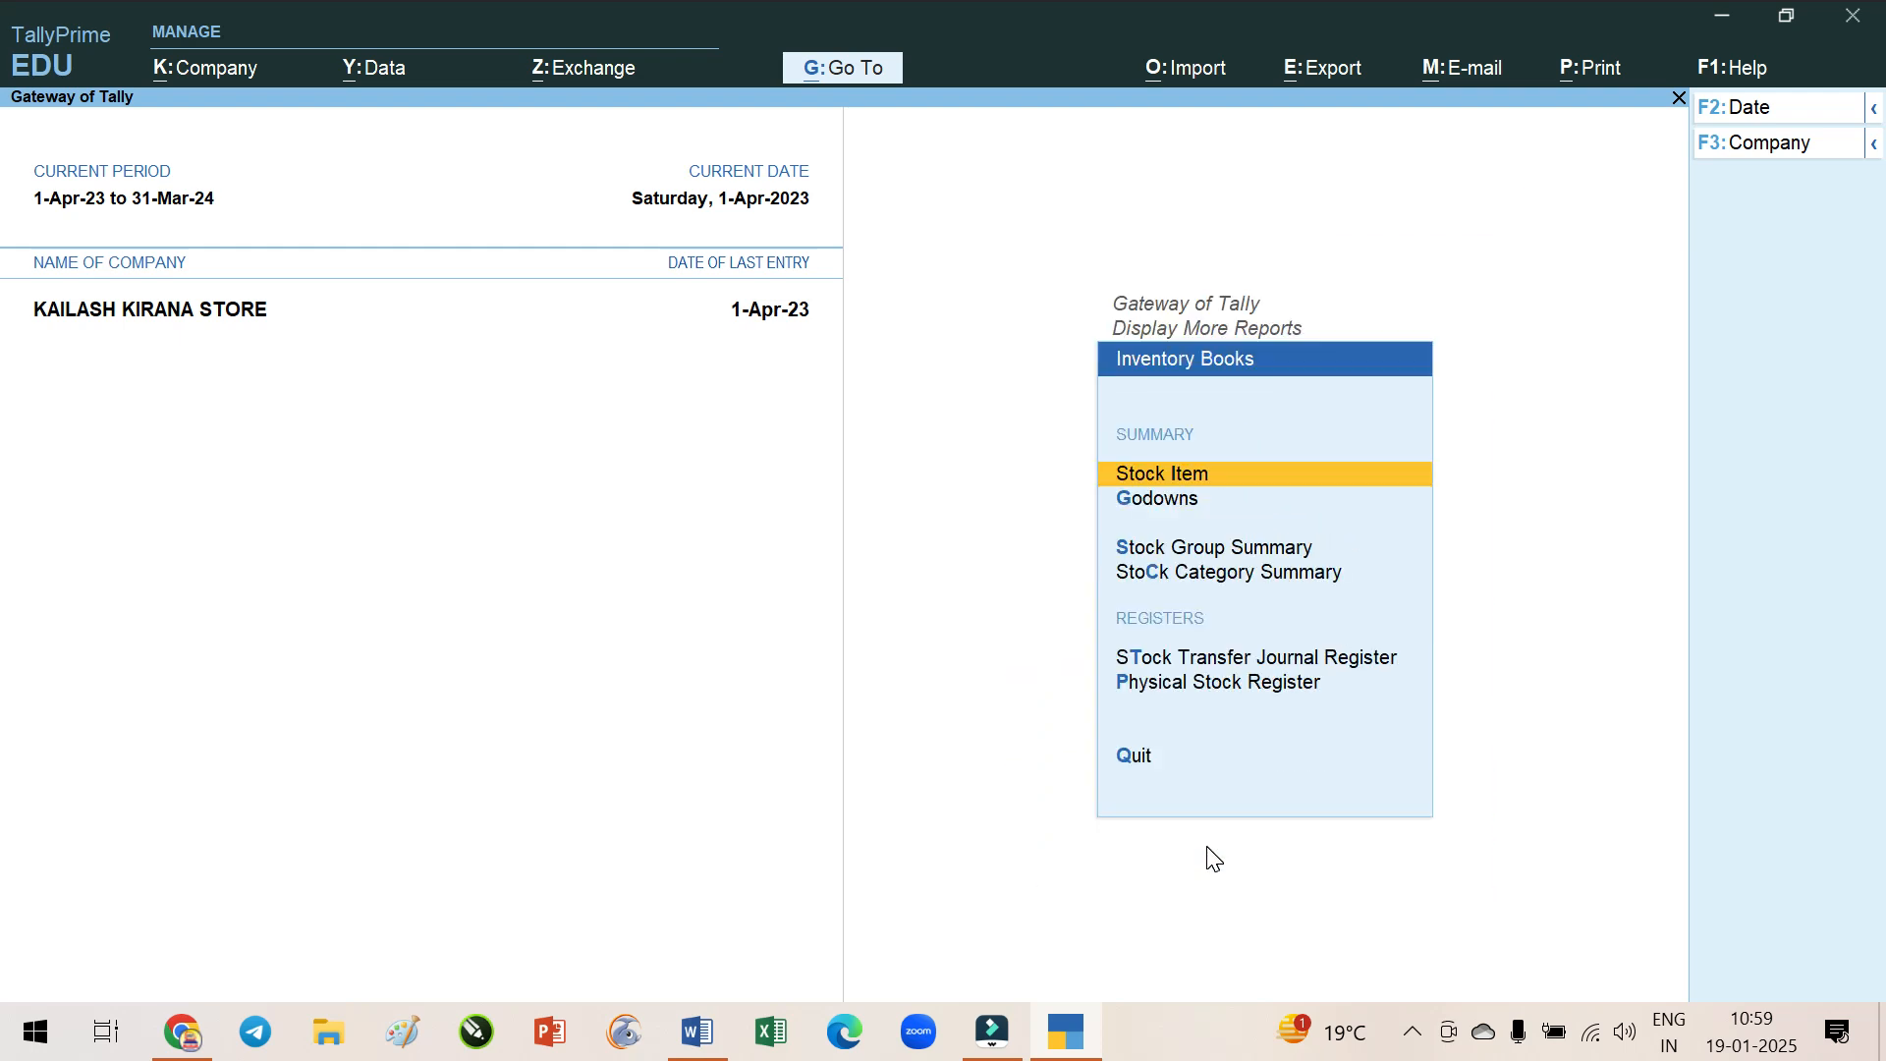
pyautogui.press('Down')
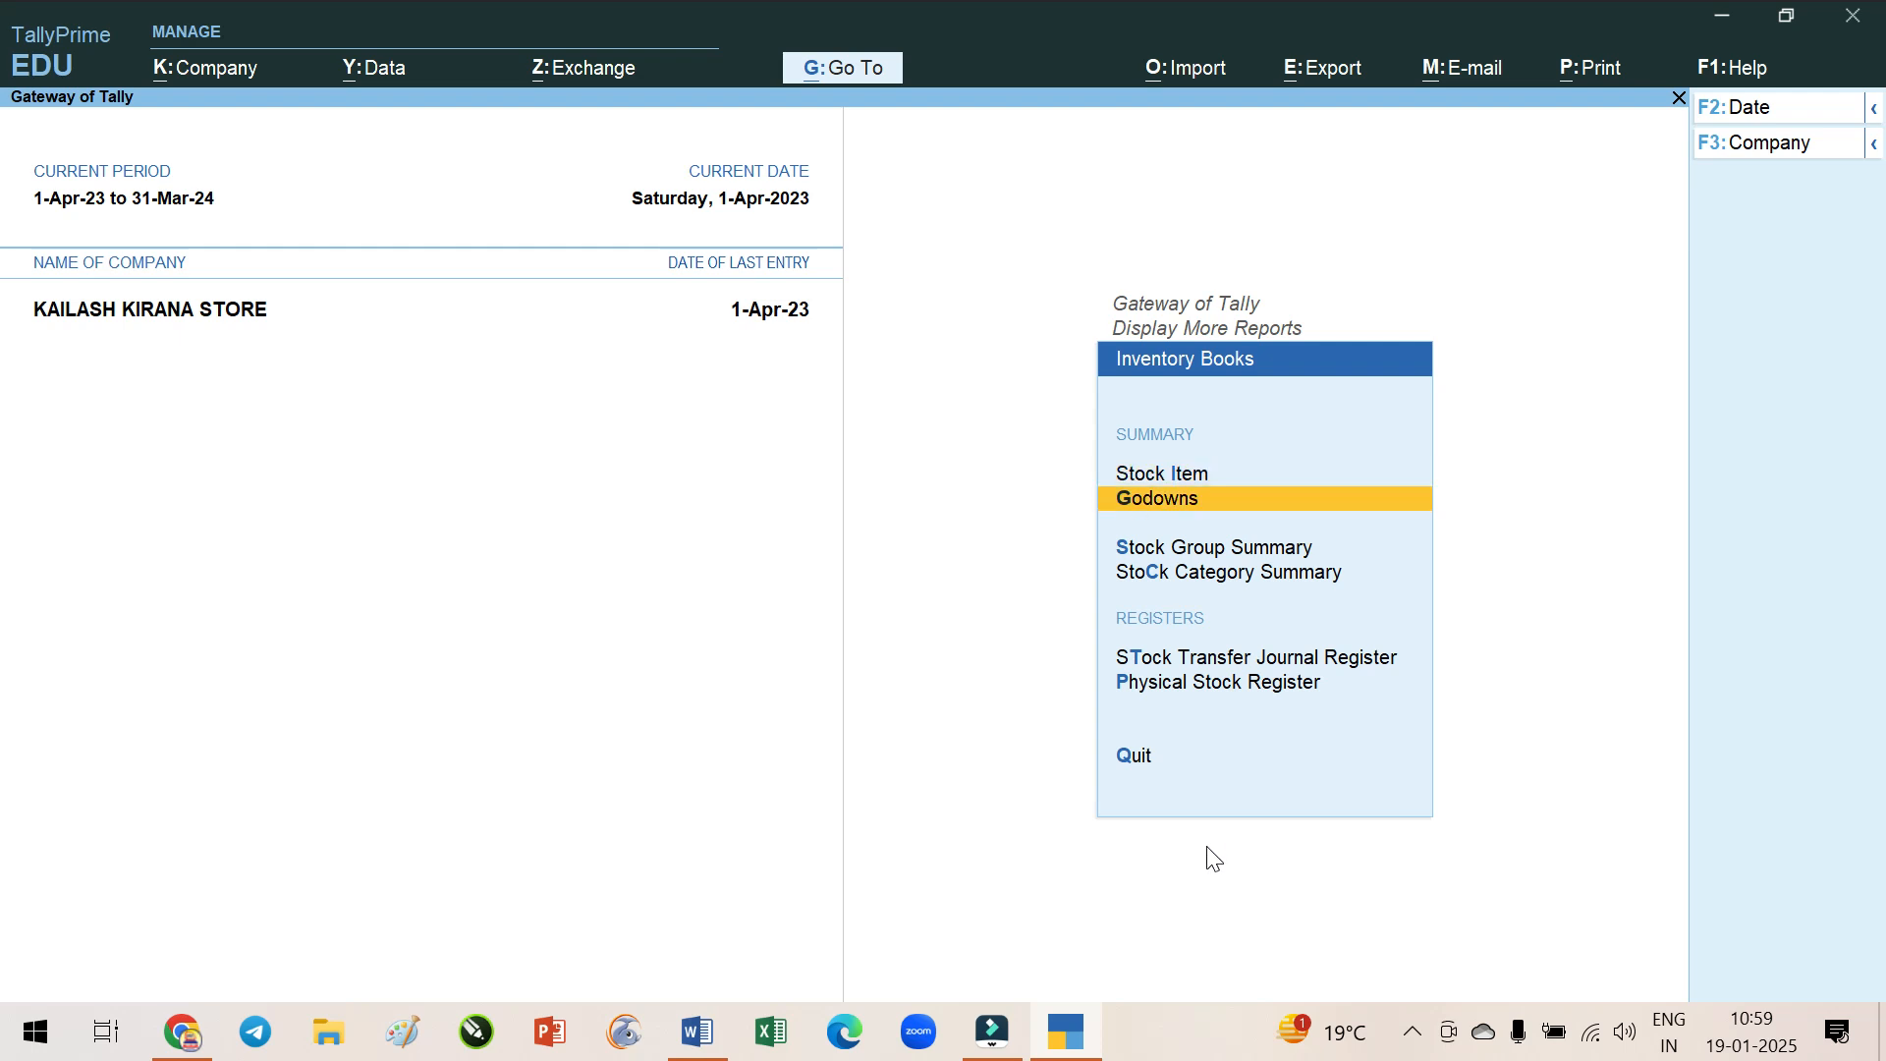
pyautogui.press('Return')
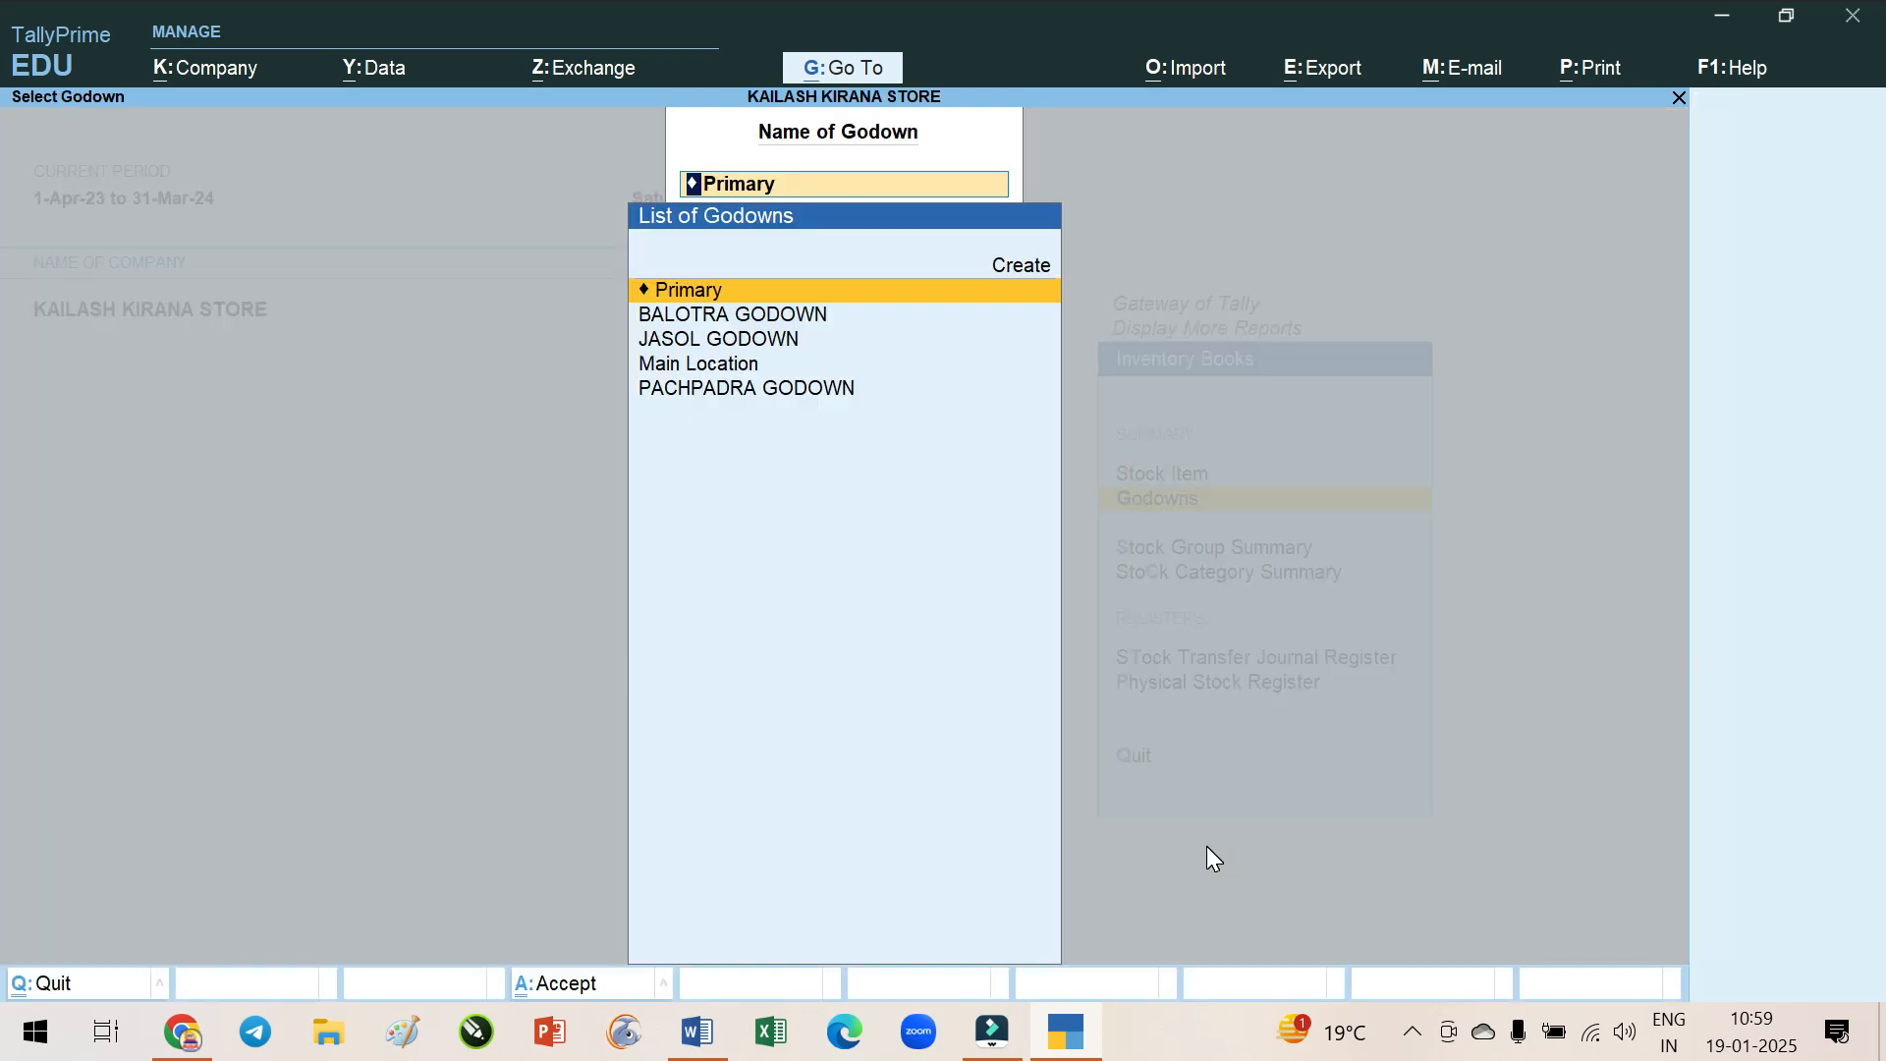
# Display the Godown Summary for JASOL GODOWN, look through its stock groups and open RICE
pyautogui.press('Down')
pyautogui.press('Down')
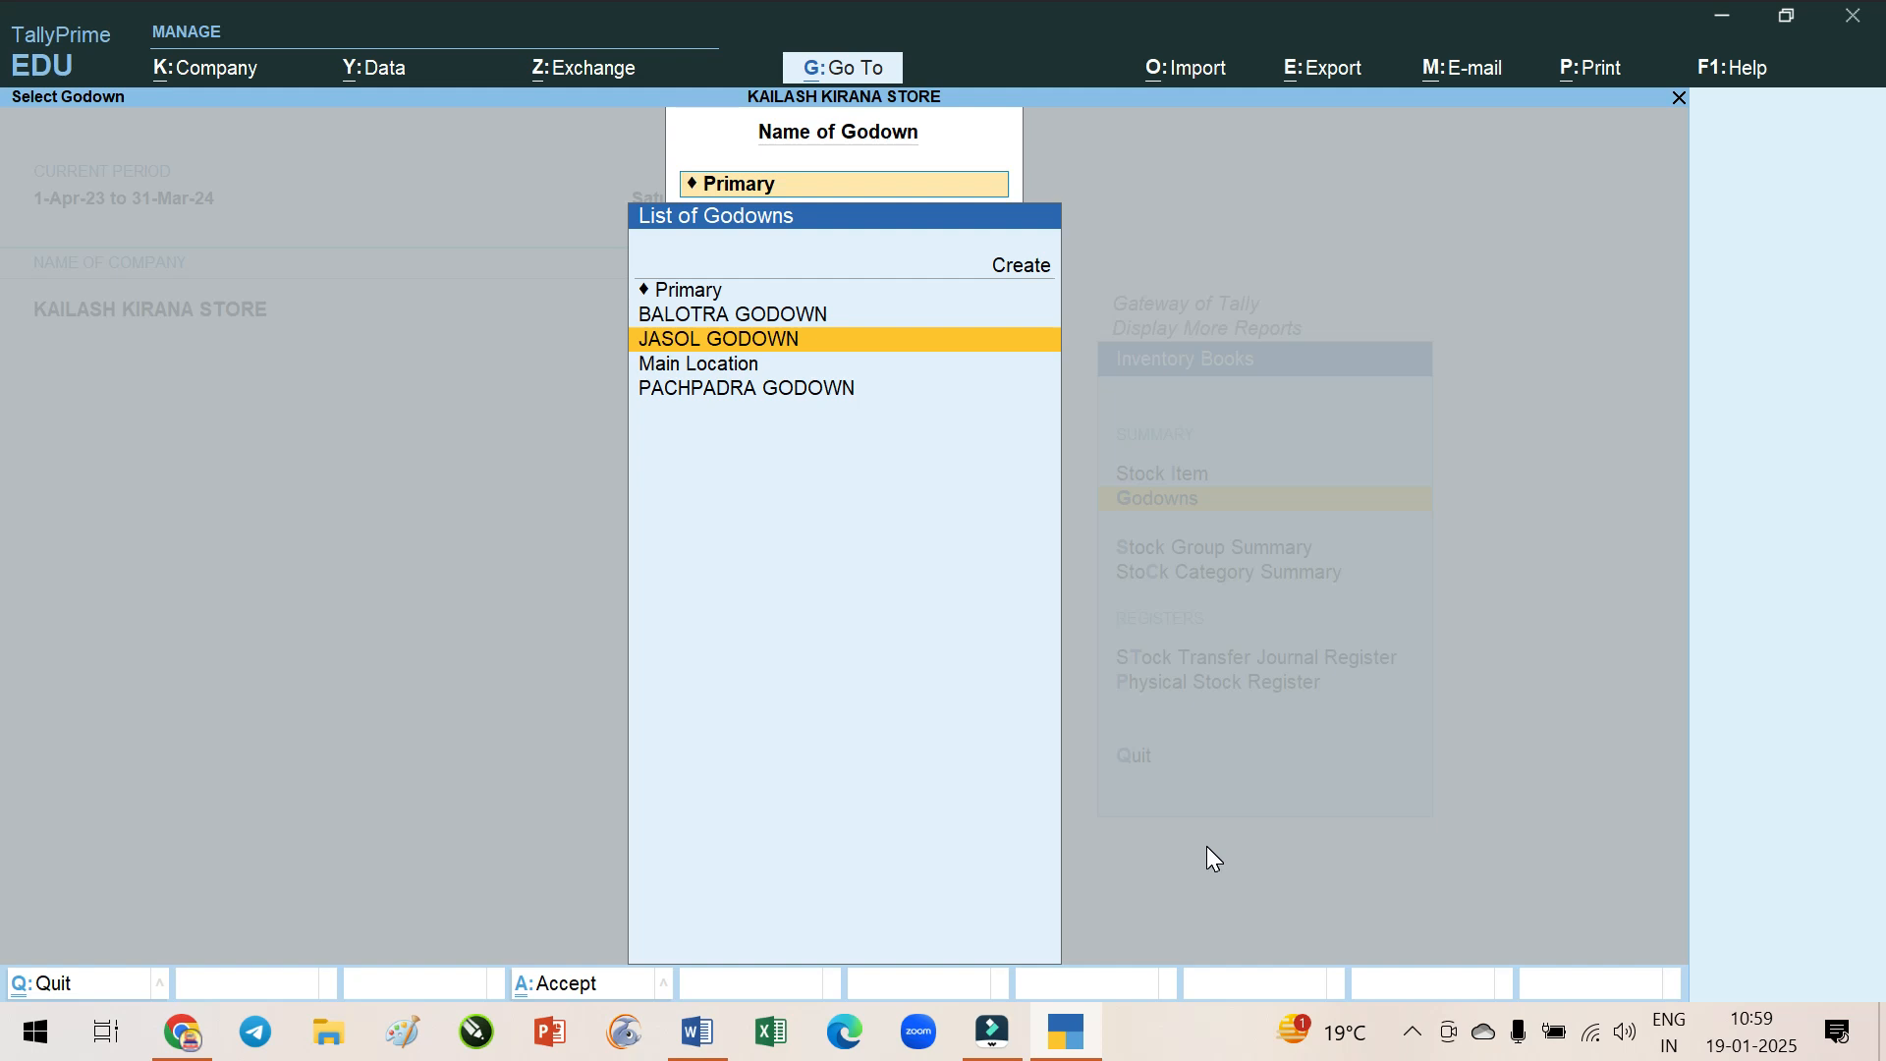
pyautogui.press('Return')
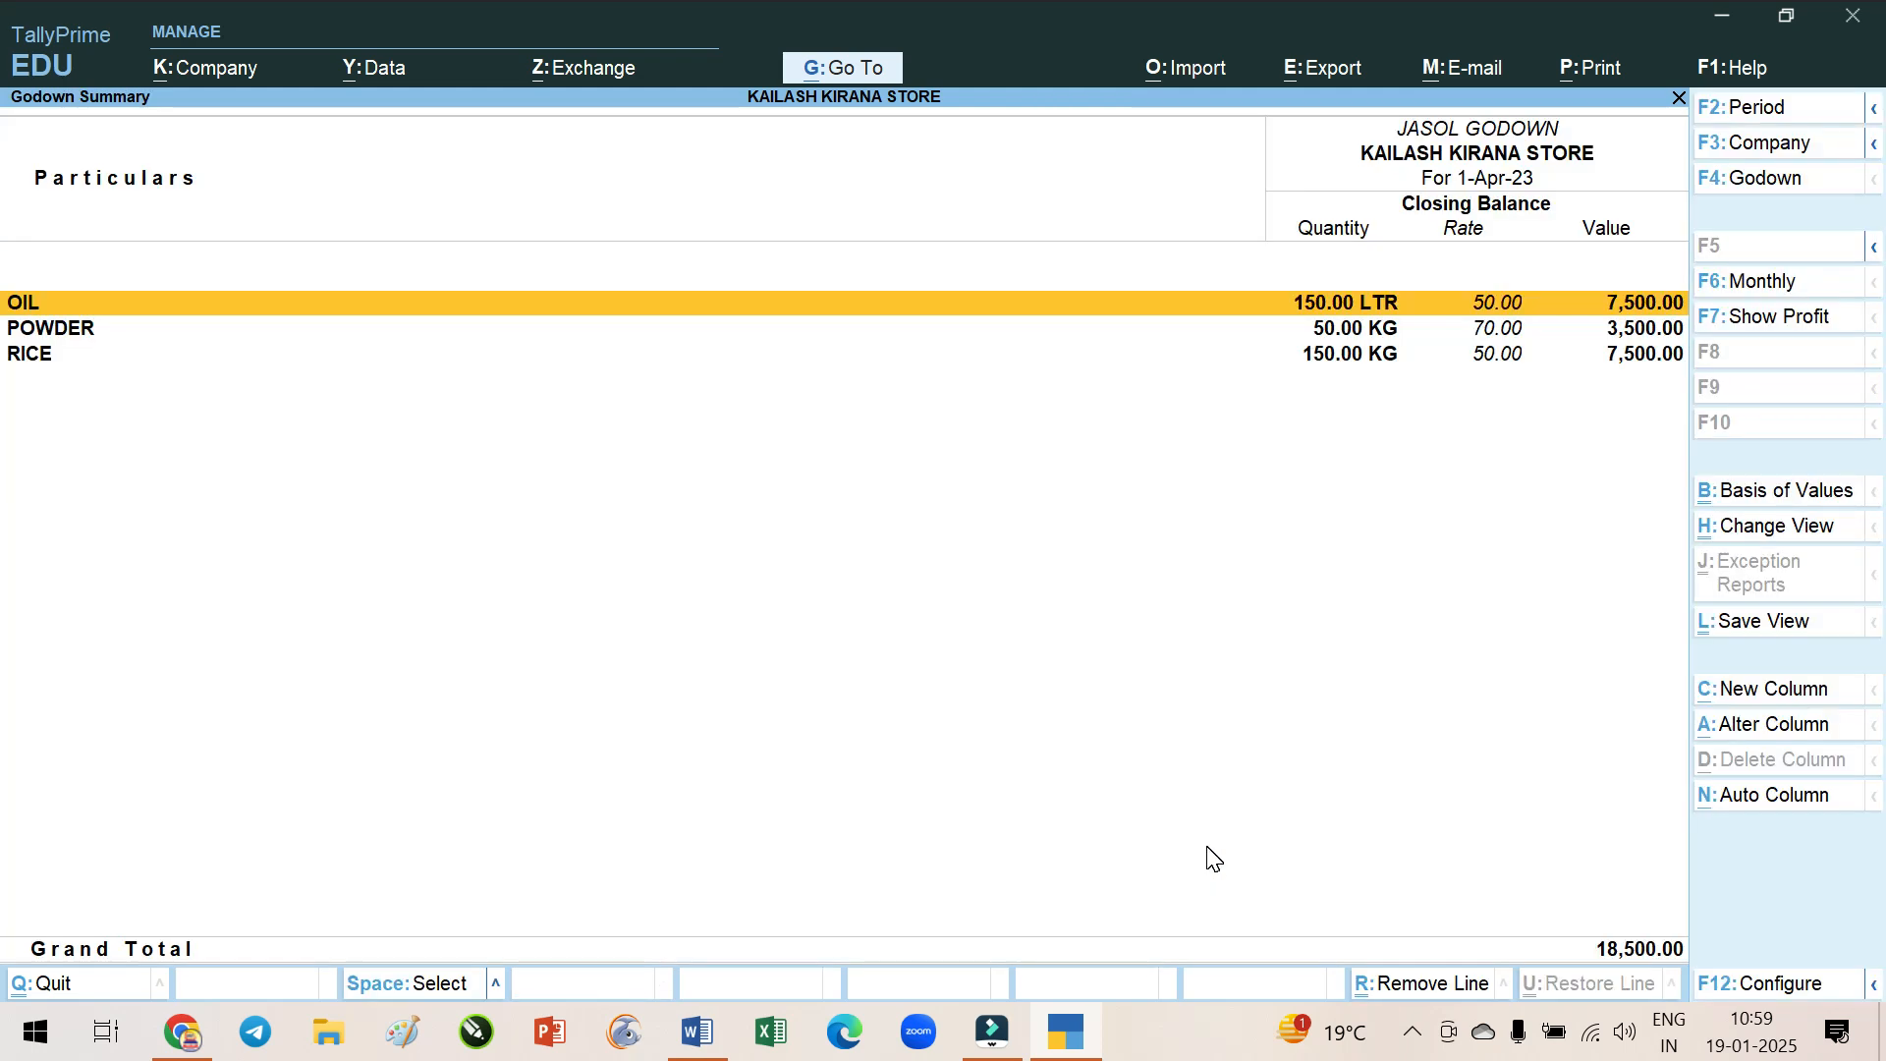
pyautogui.press('Down')
pyautogui.press('Down')
pyautogui.press('Up')
pyautogui.press('Up')
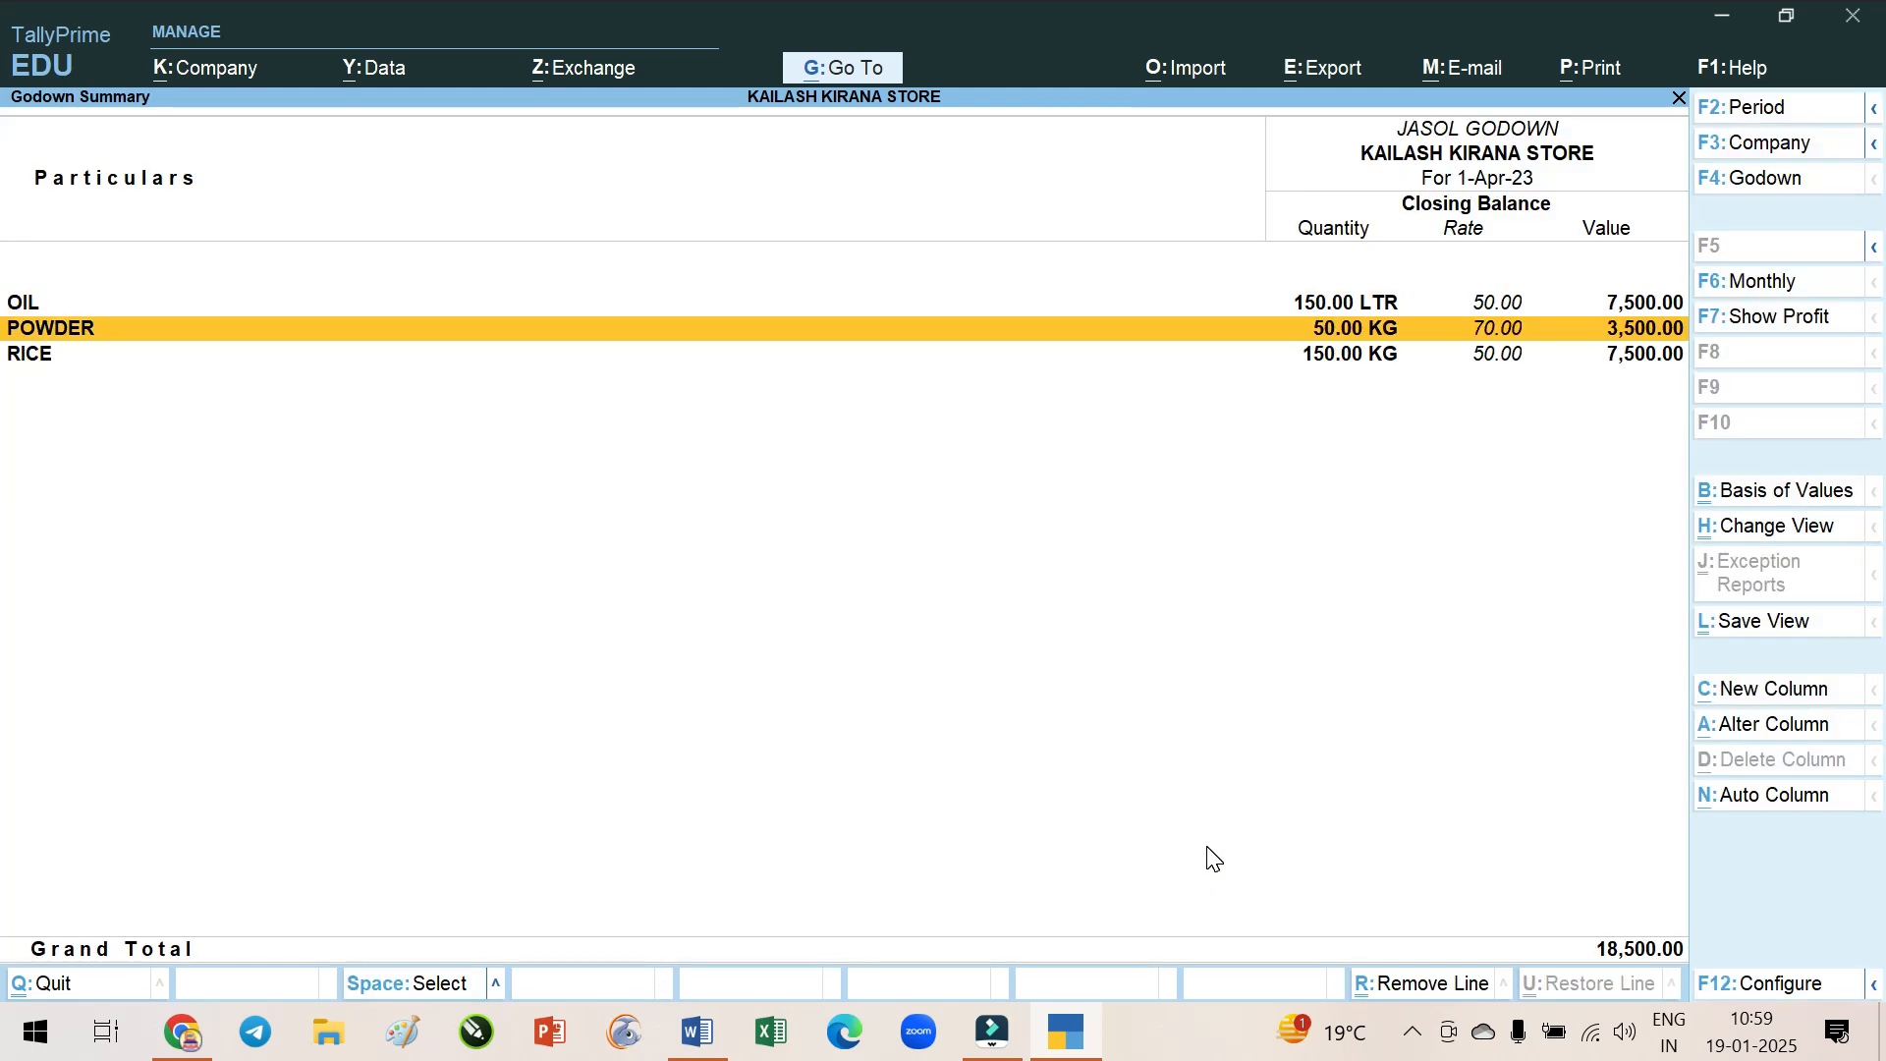
pyautogui.press('Down')
pyautogui.press('Down')
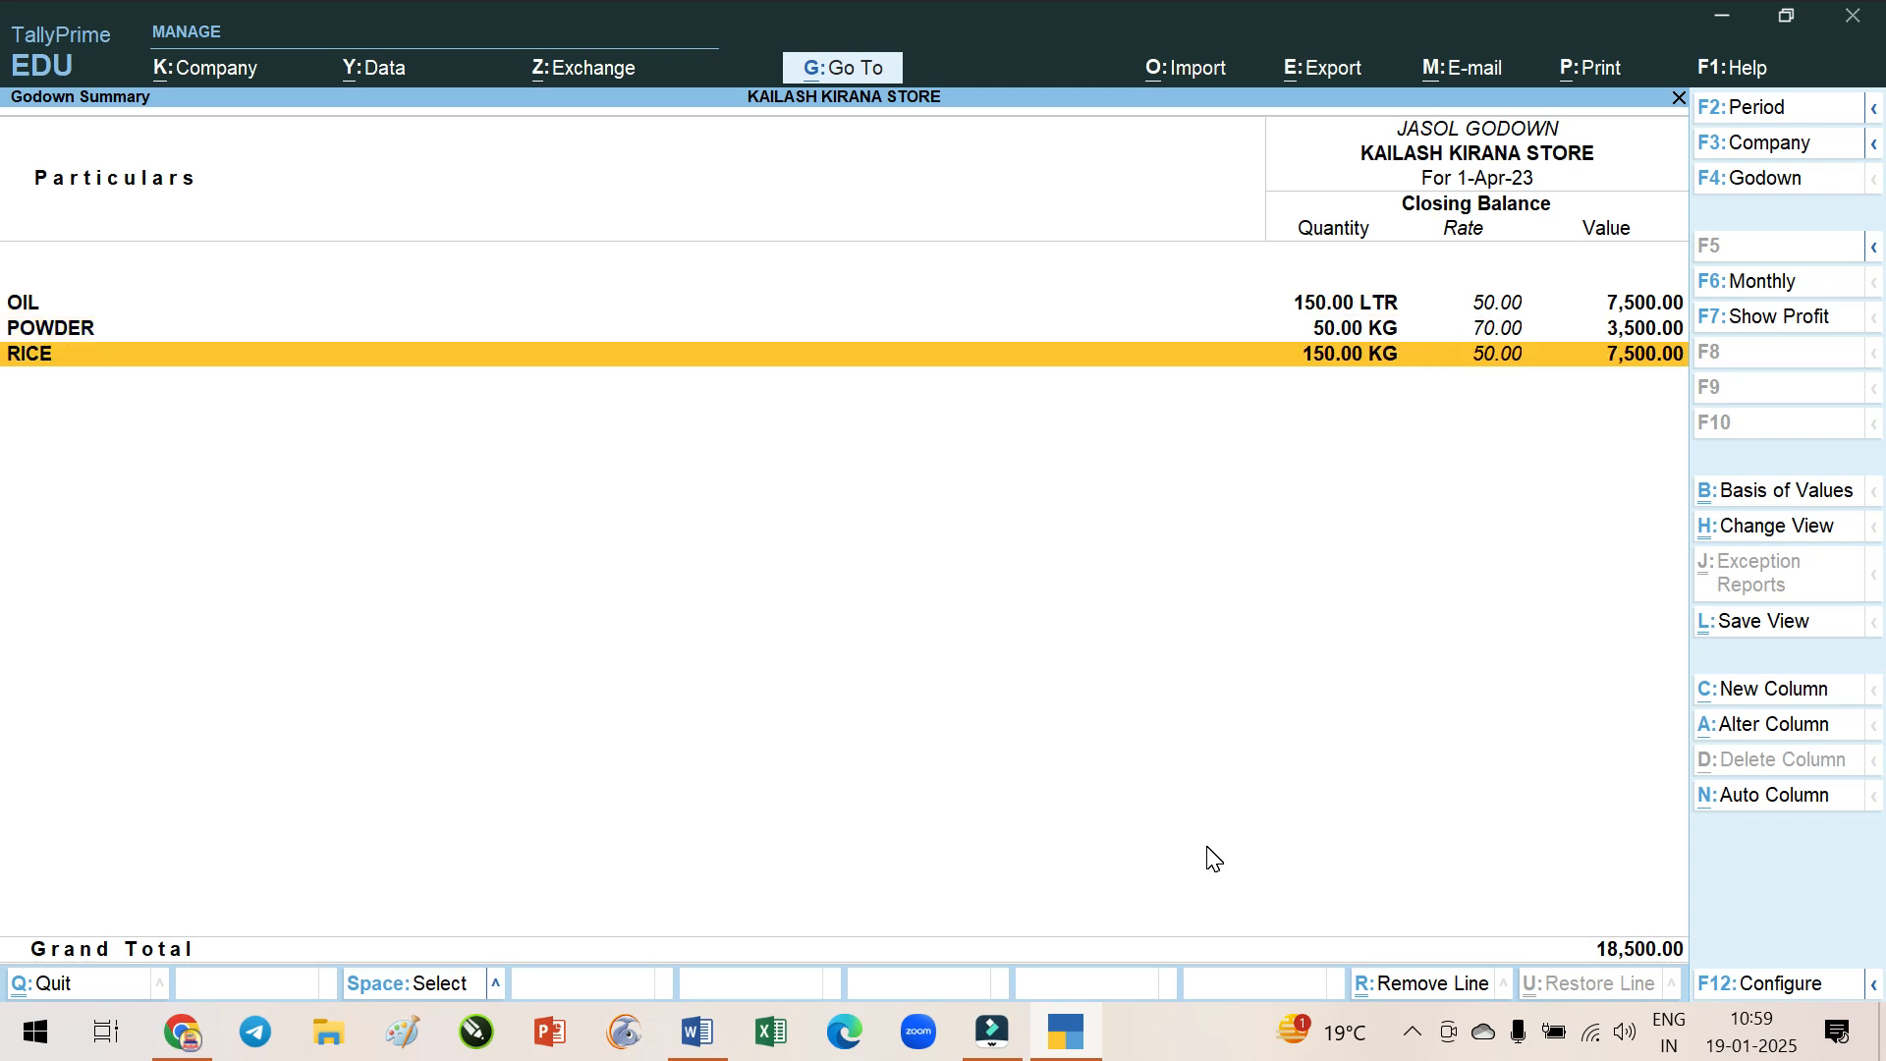
pyautogui.press('Return')
# Leave the JASOL GODOWN summary, clear the godown name and go back to the Gateway of Tally
pyautogui.press('Escape')
pyautogui.press('Escape')
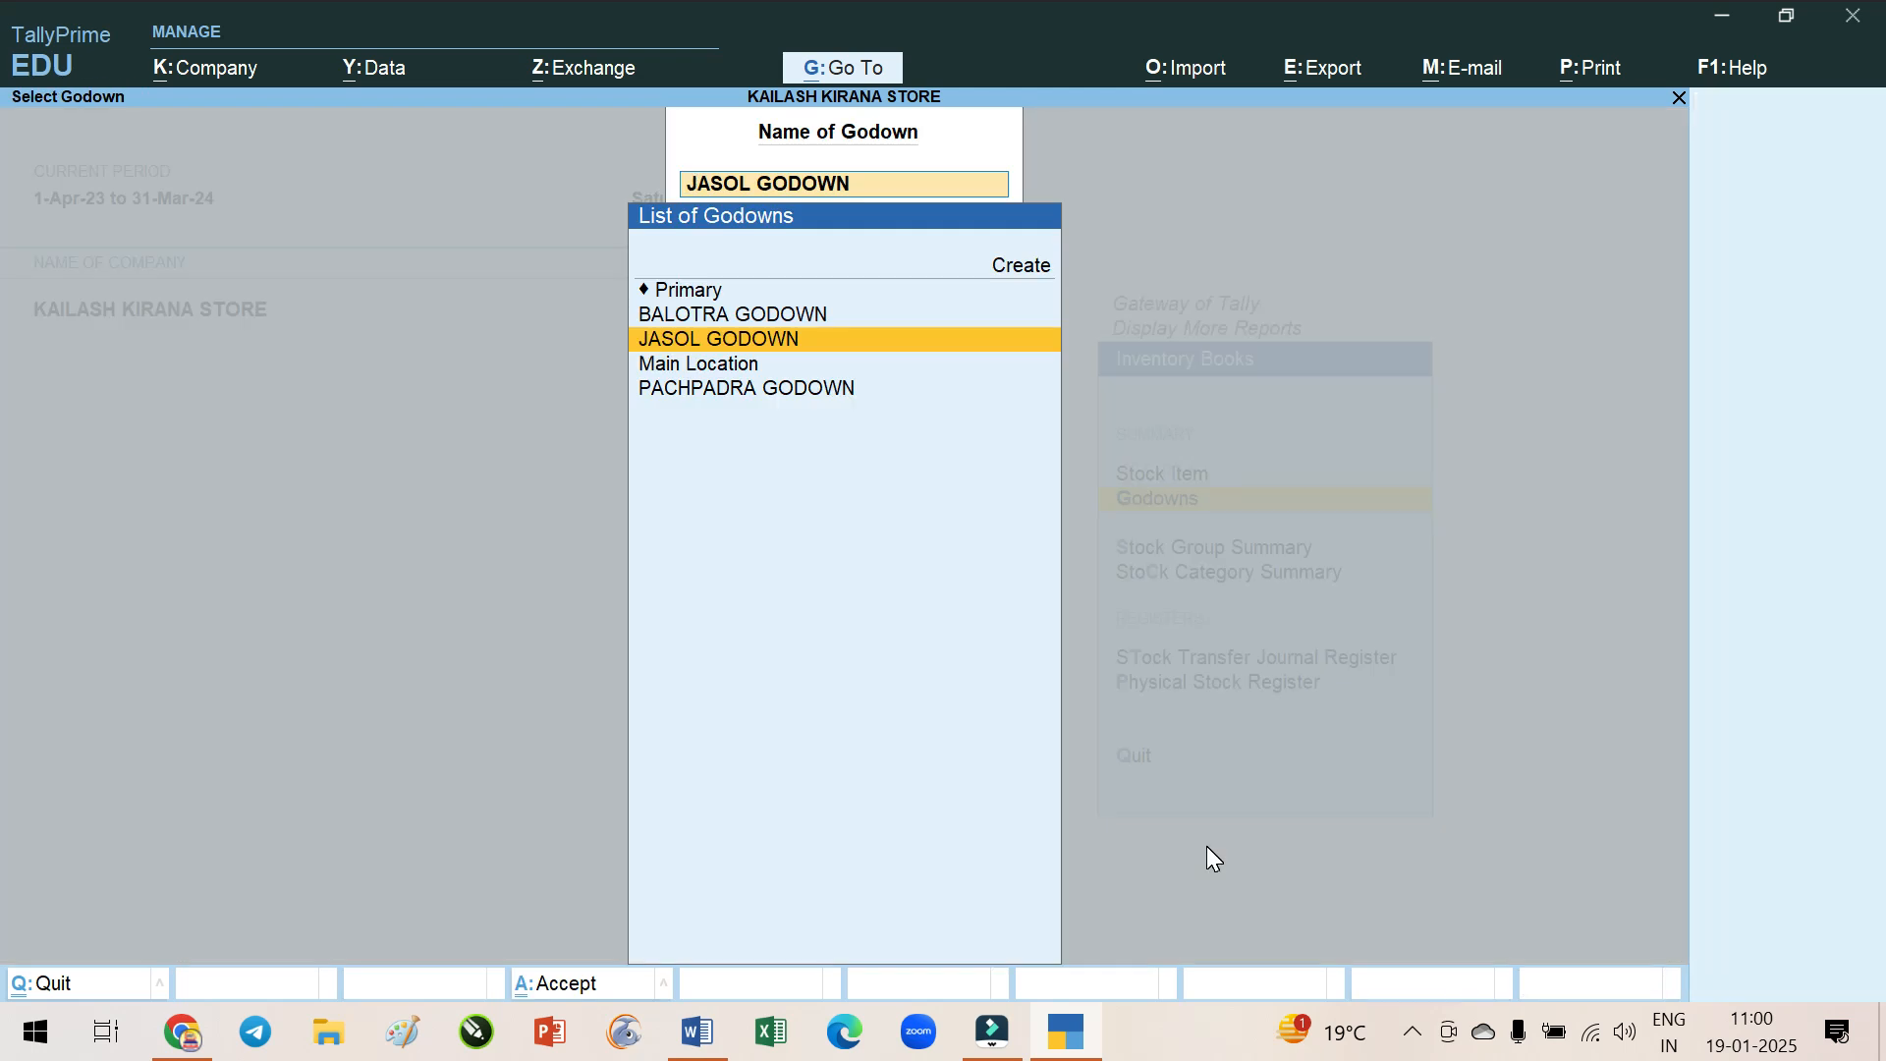
pyautogui.press('BackSpace')
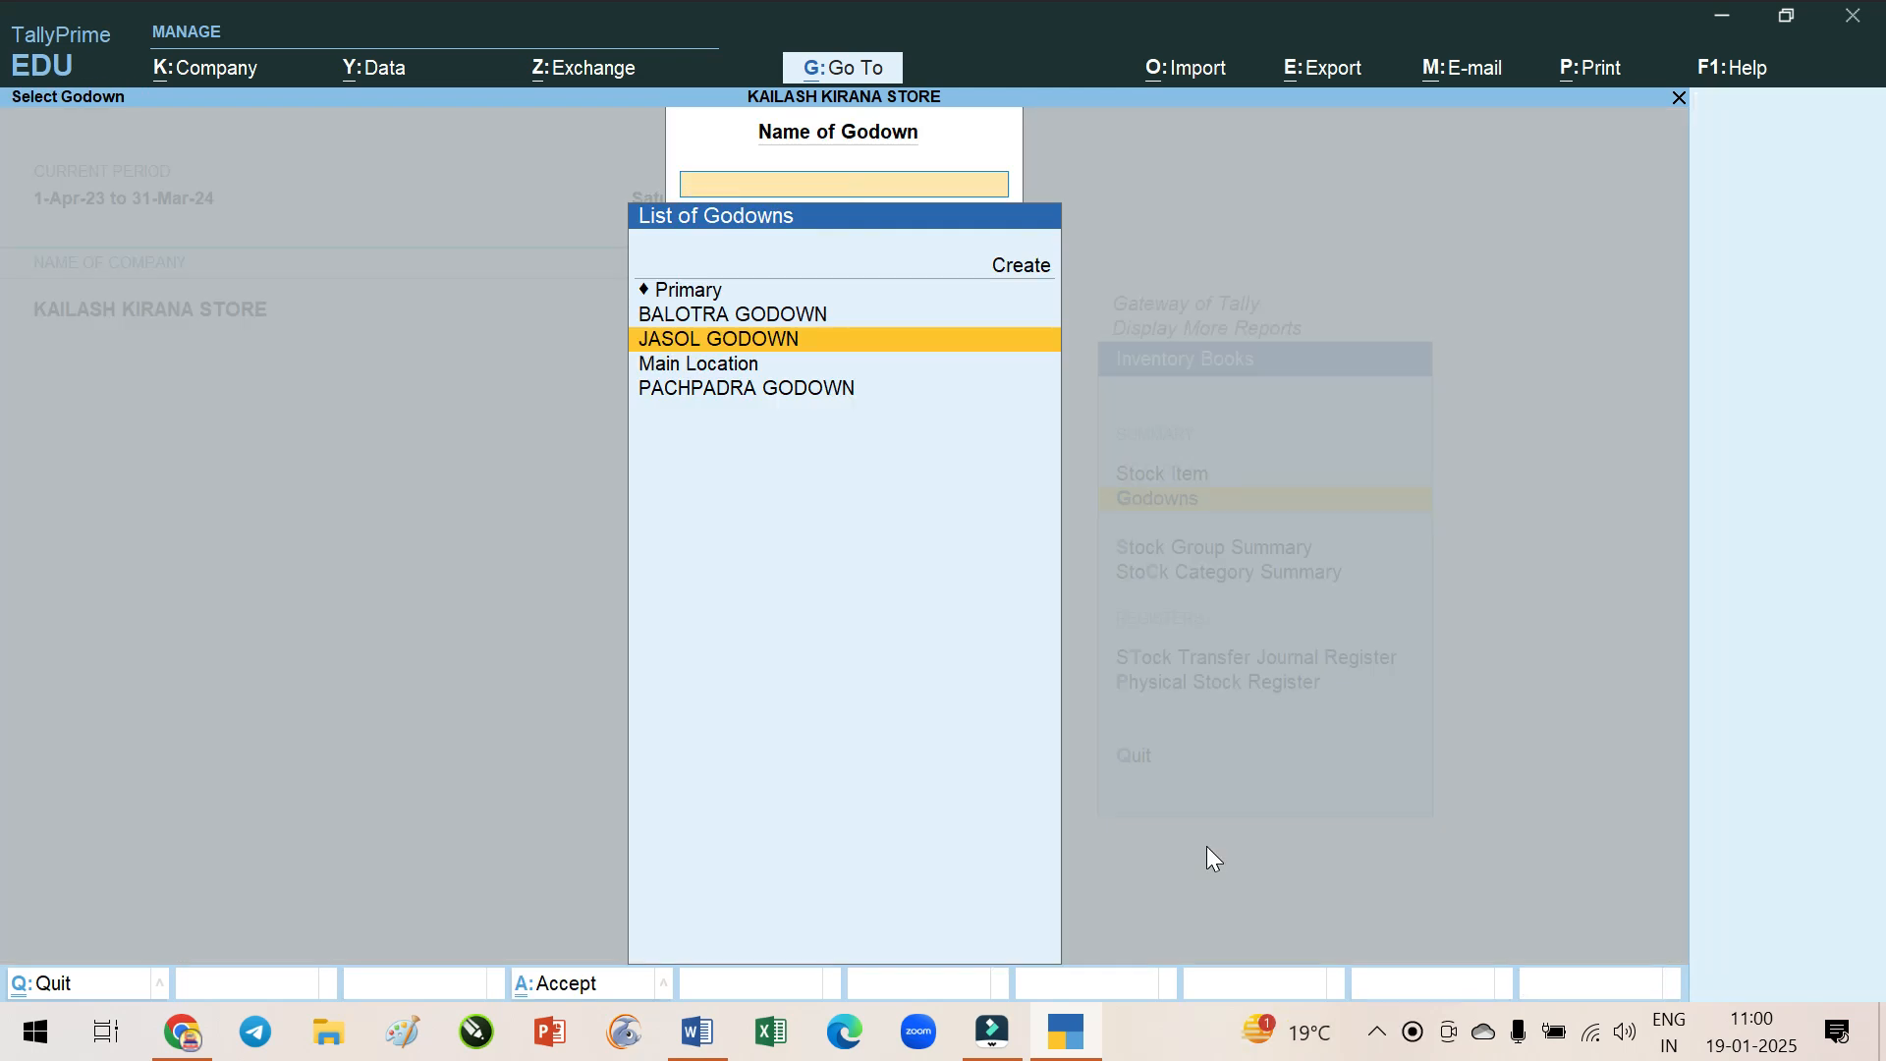
pyautogui.press('Escape')
pyautogui.press('Escape')
pyautogui.press('Escape')
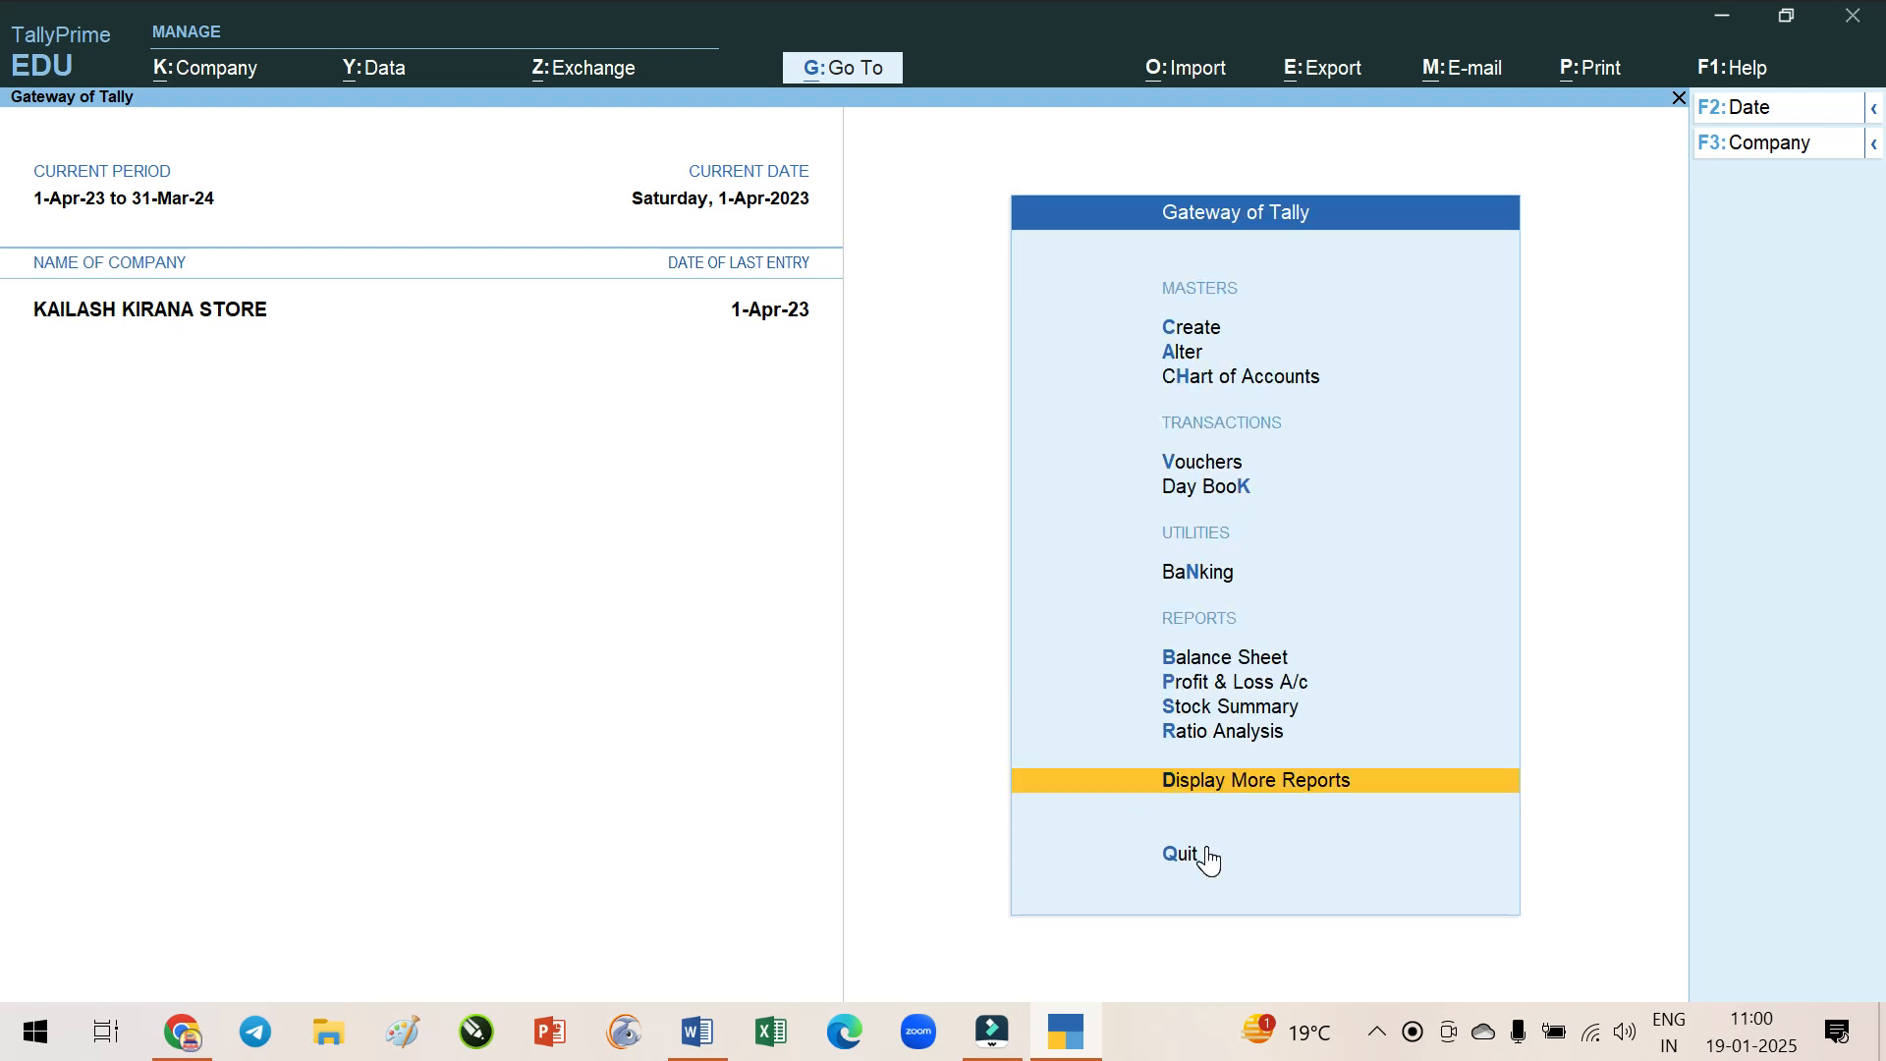
pyautogui.press('Escape')
pyautogui.press('Escape')
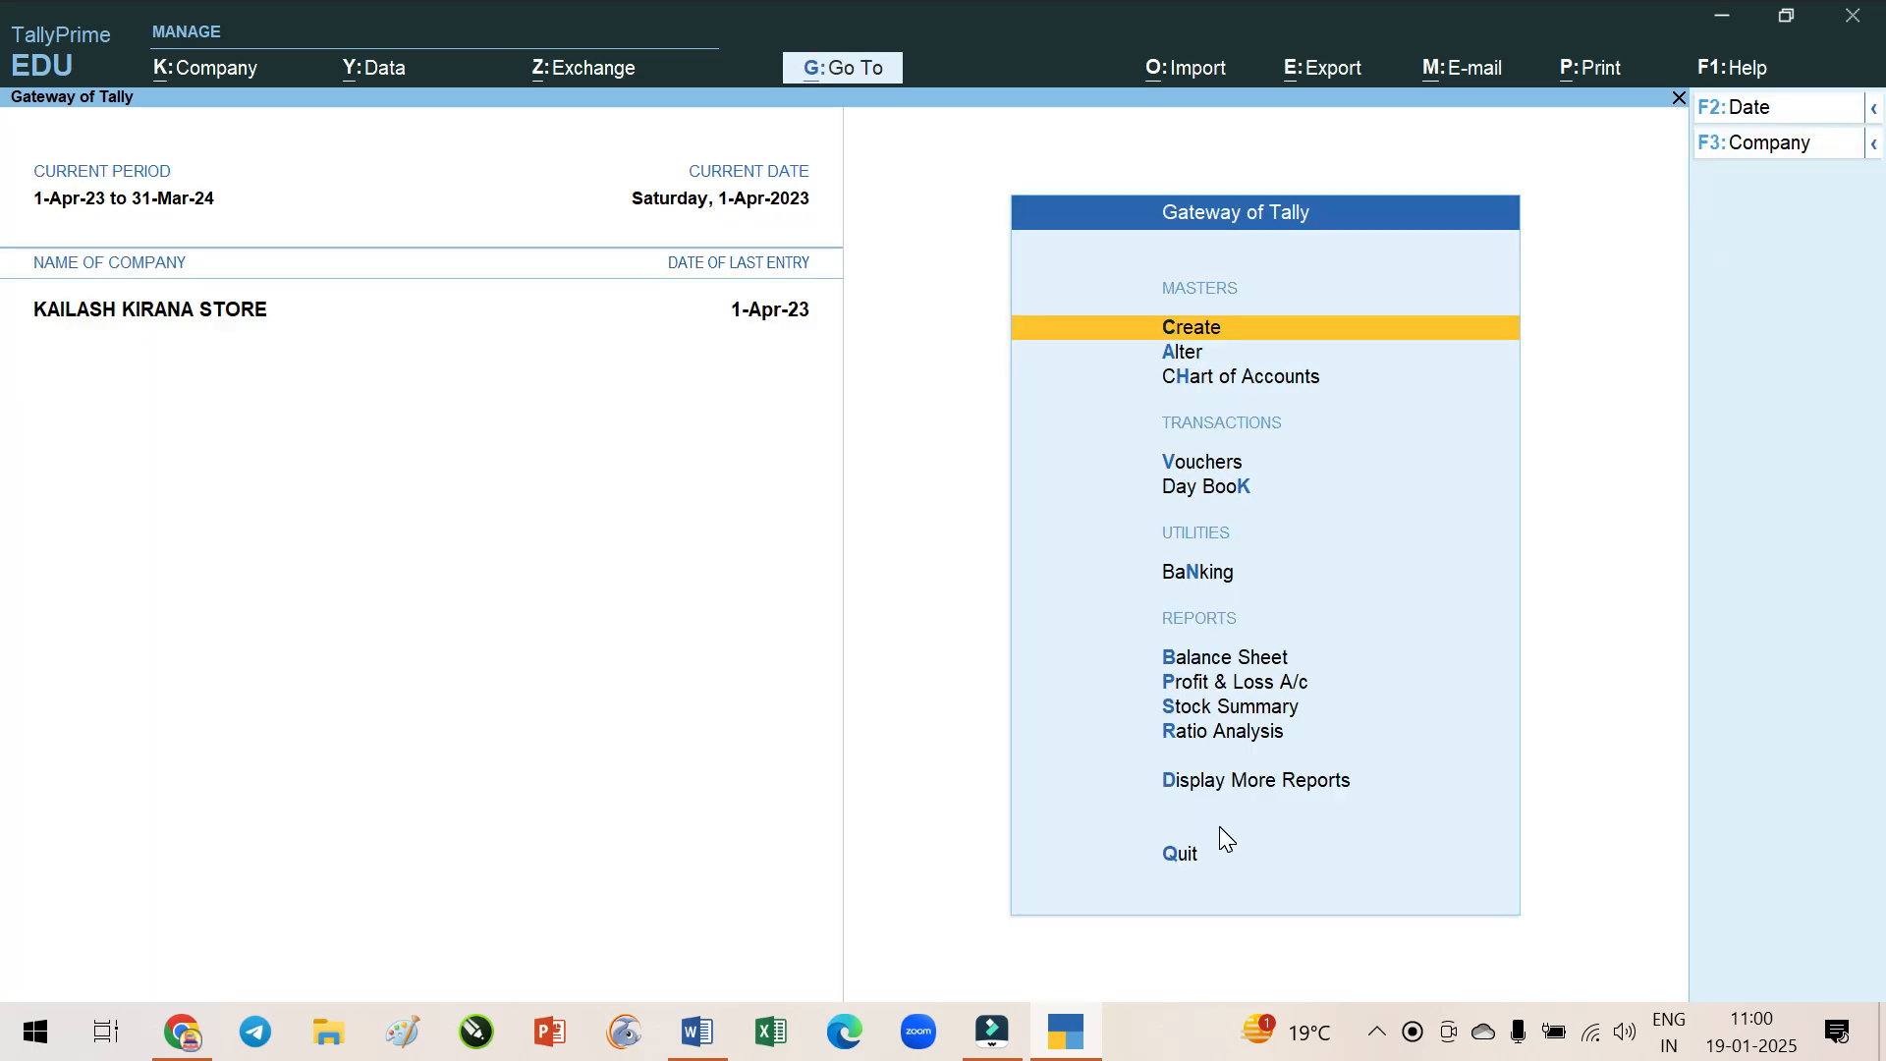
# Switch to the Word notes and go to the step line for sending goods from one godown to another
pyautogui.hotkey('alt', 'Tab')
pyautogui.scroll(-6, 1086, 657)
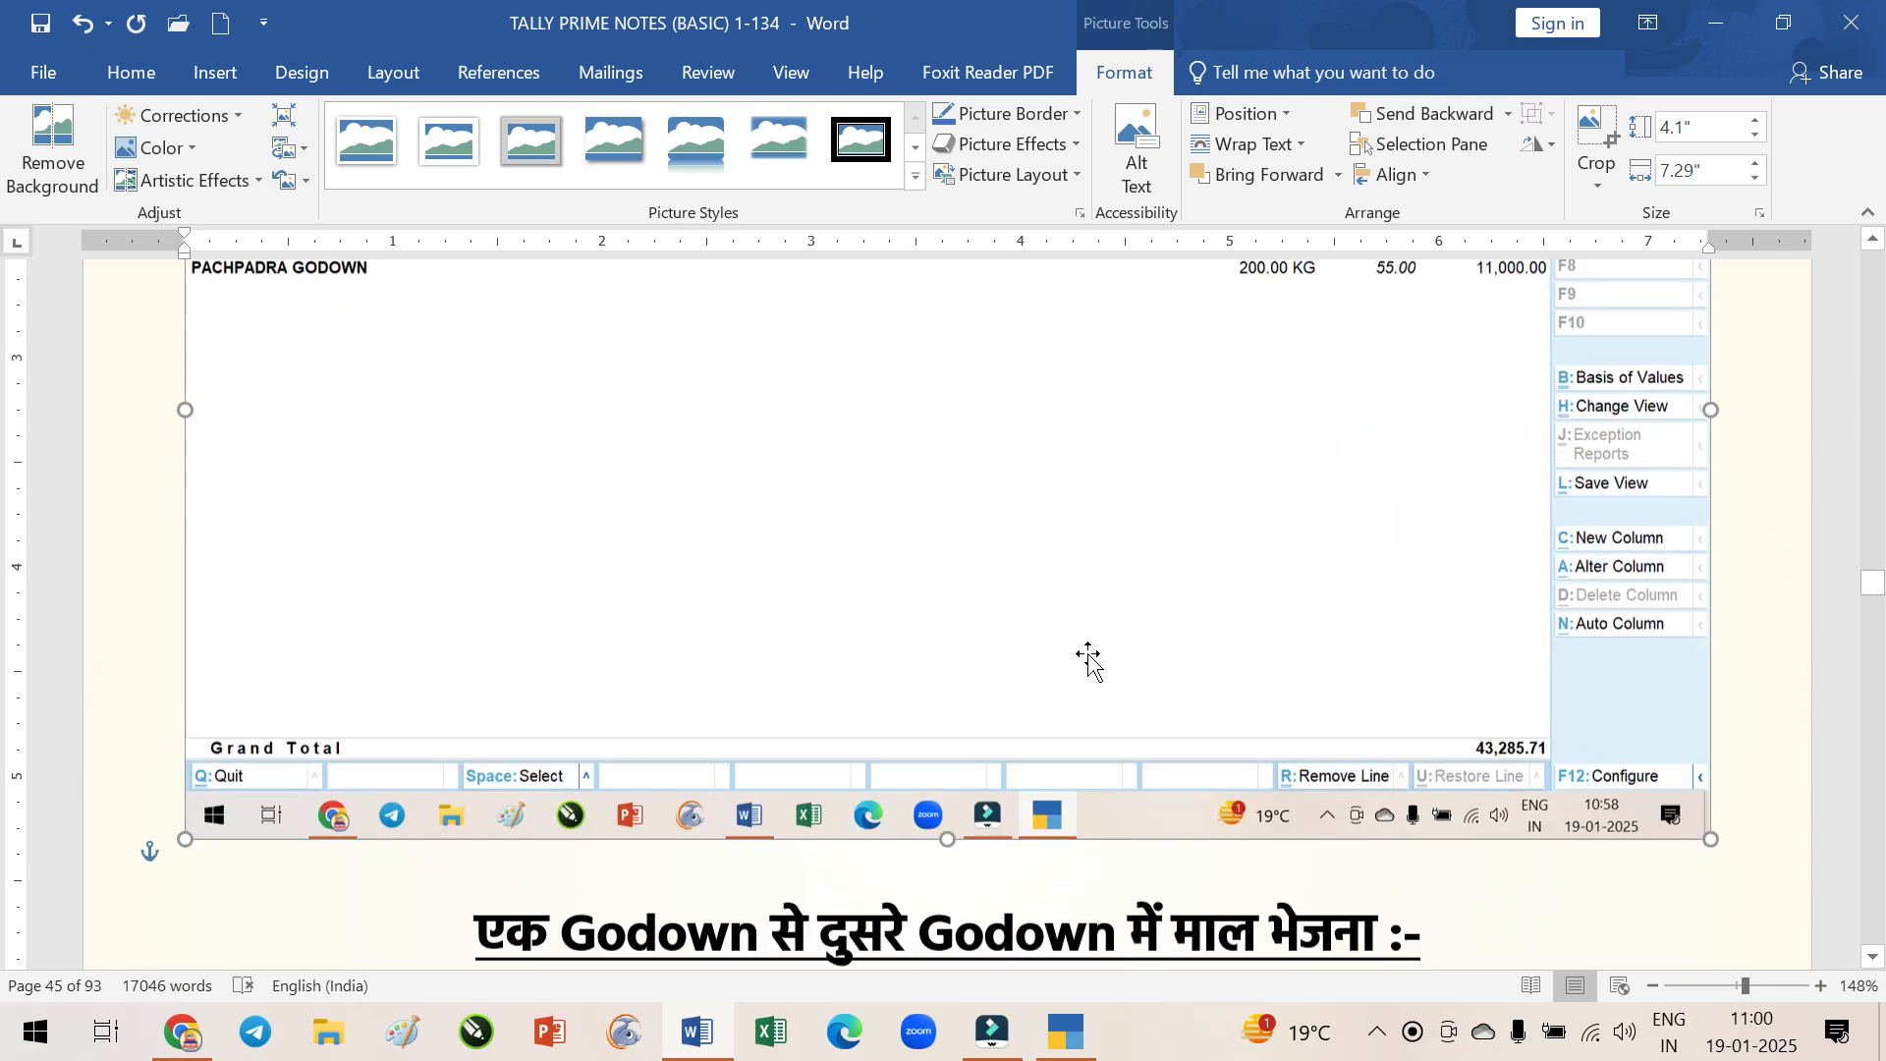
pyautogui.scroll(-3, 1088, 663)
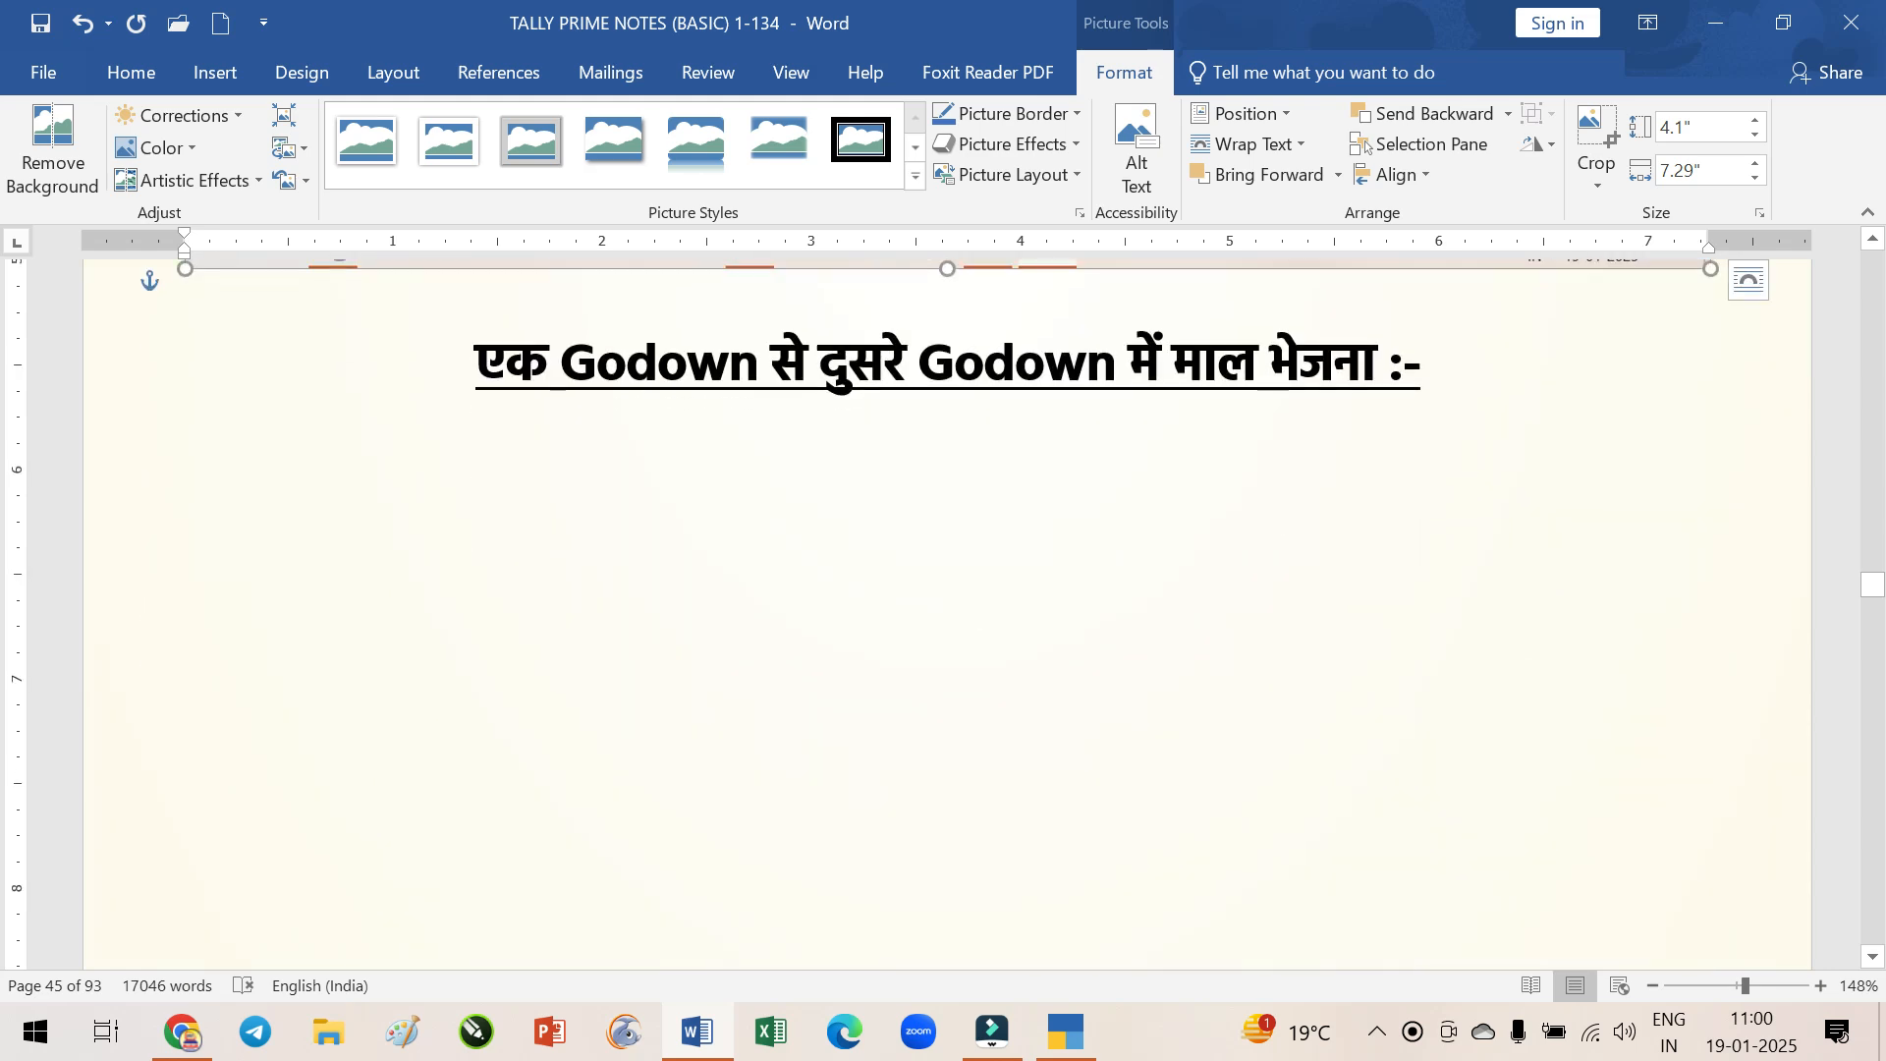
pyautogui.click(1481, 366)
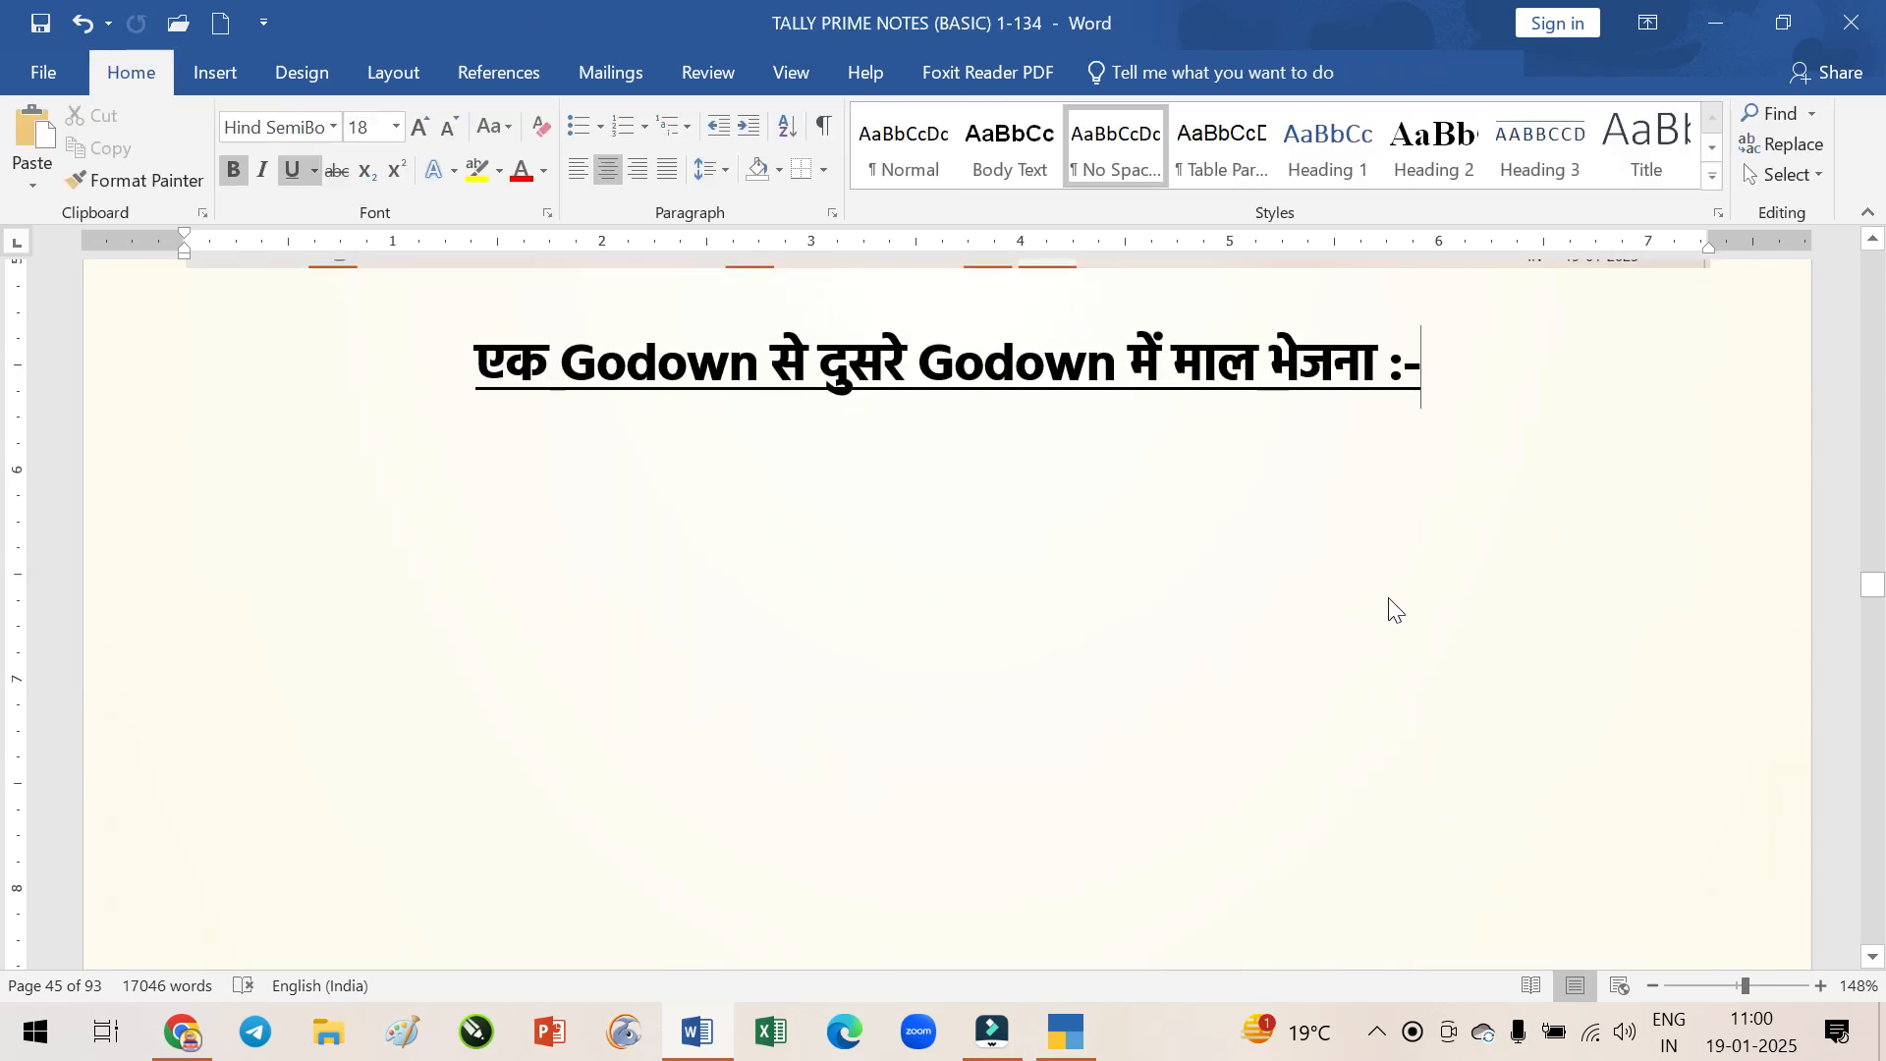
pyautogui.scroll(-7, 1359, 665)
pyautogui.scroll(-5, 1359, 661)
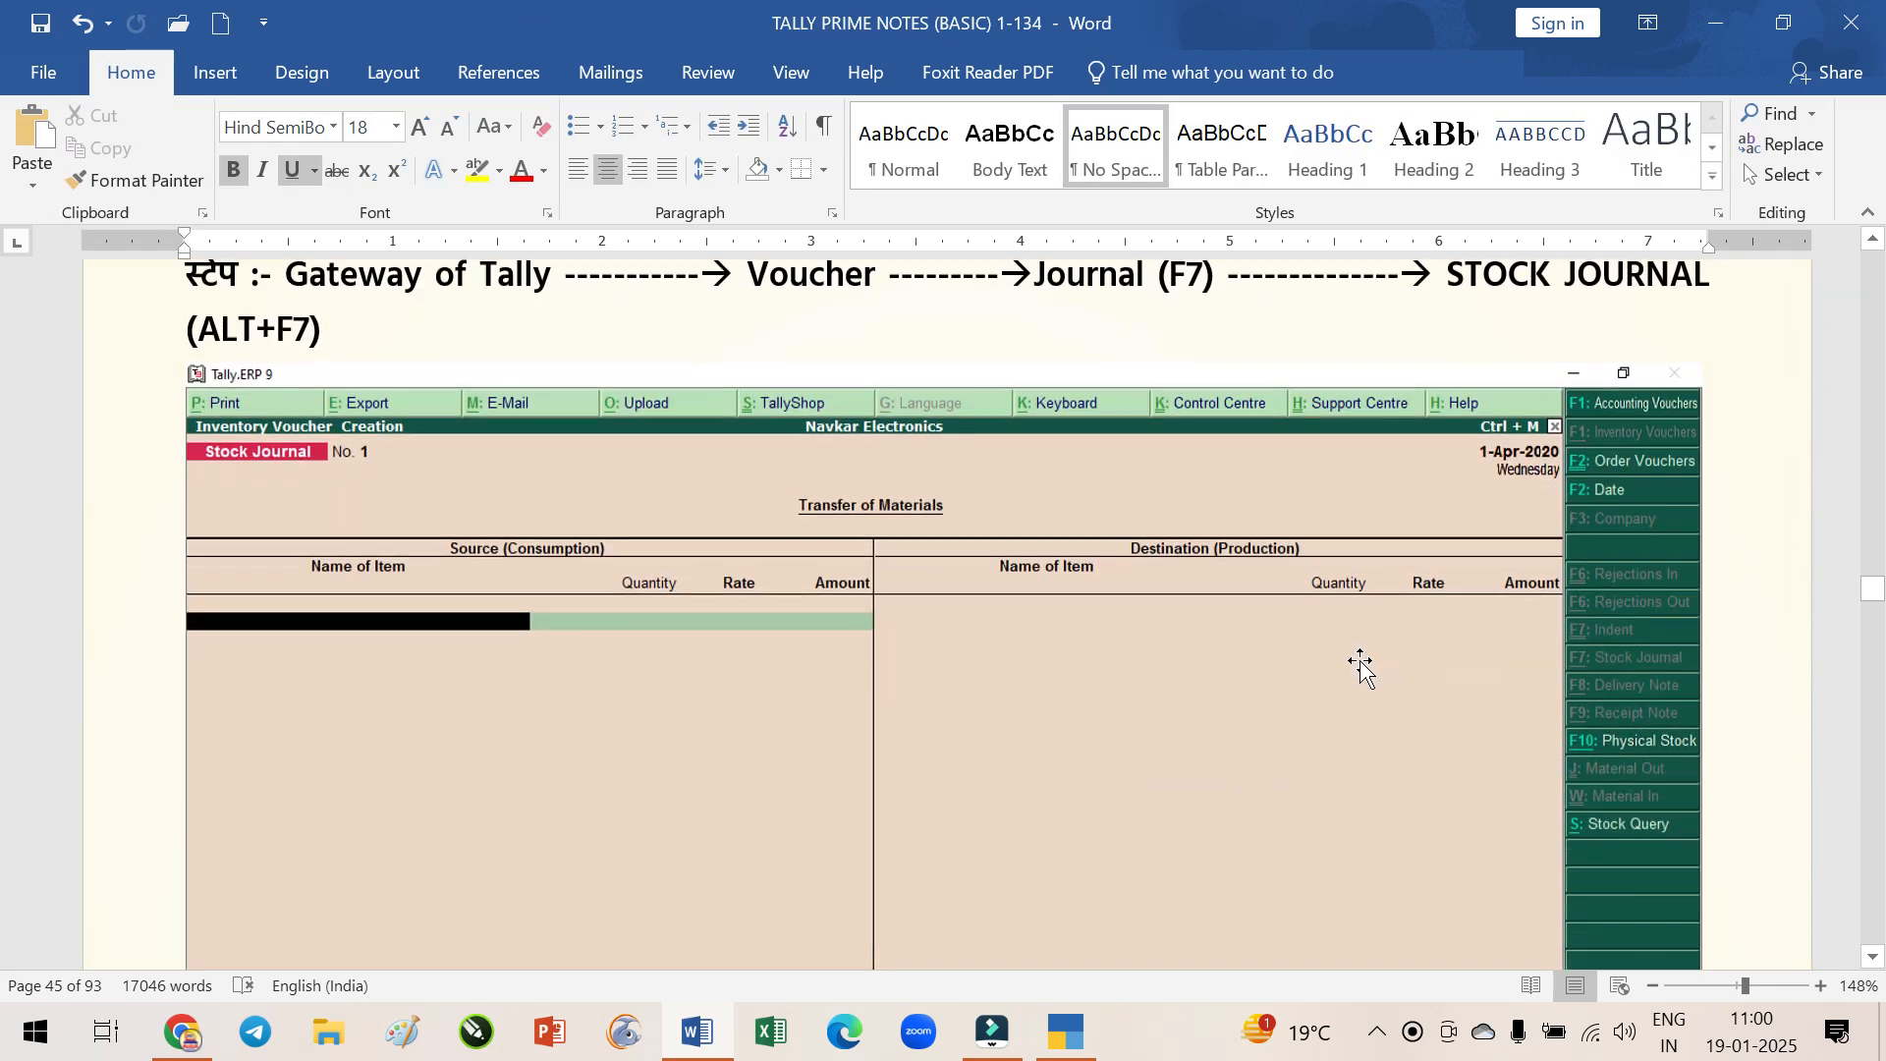
pyautogui.scroll(3, 1359, 661)
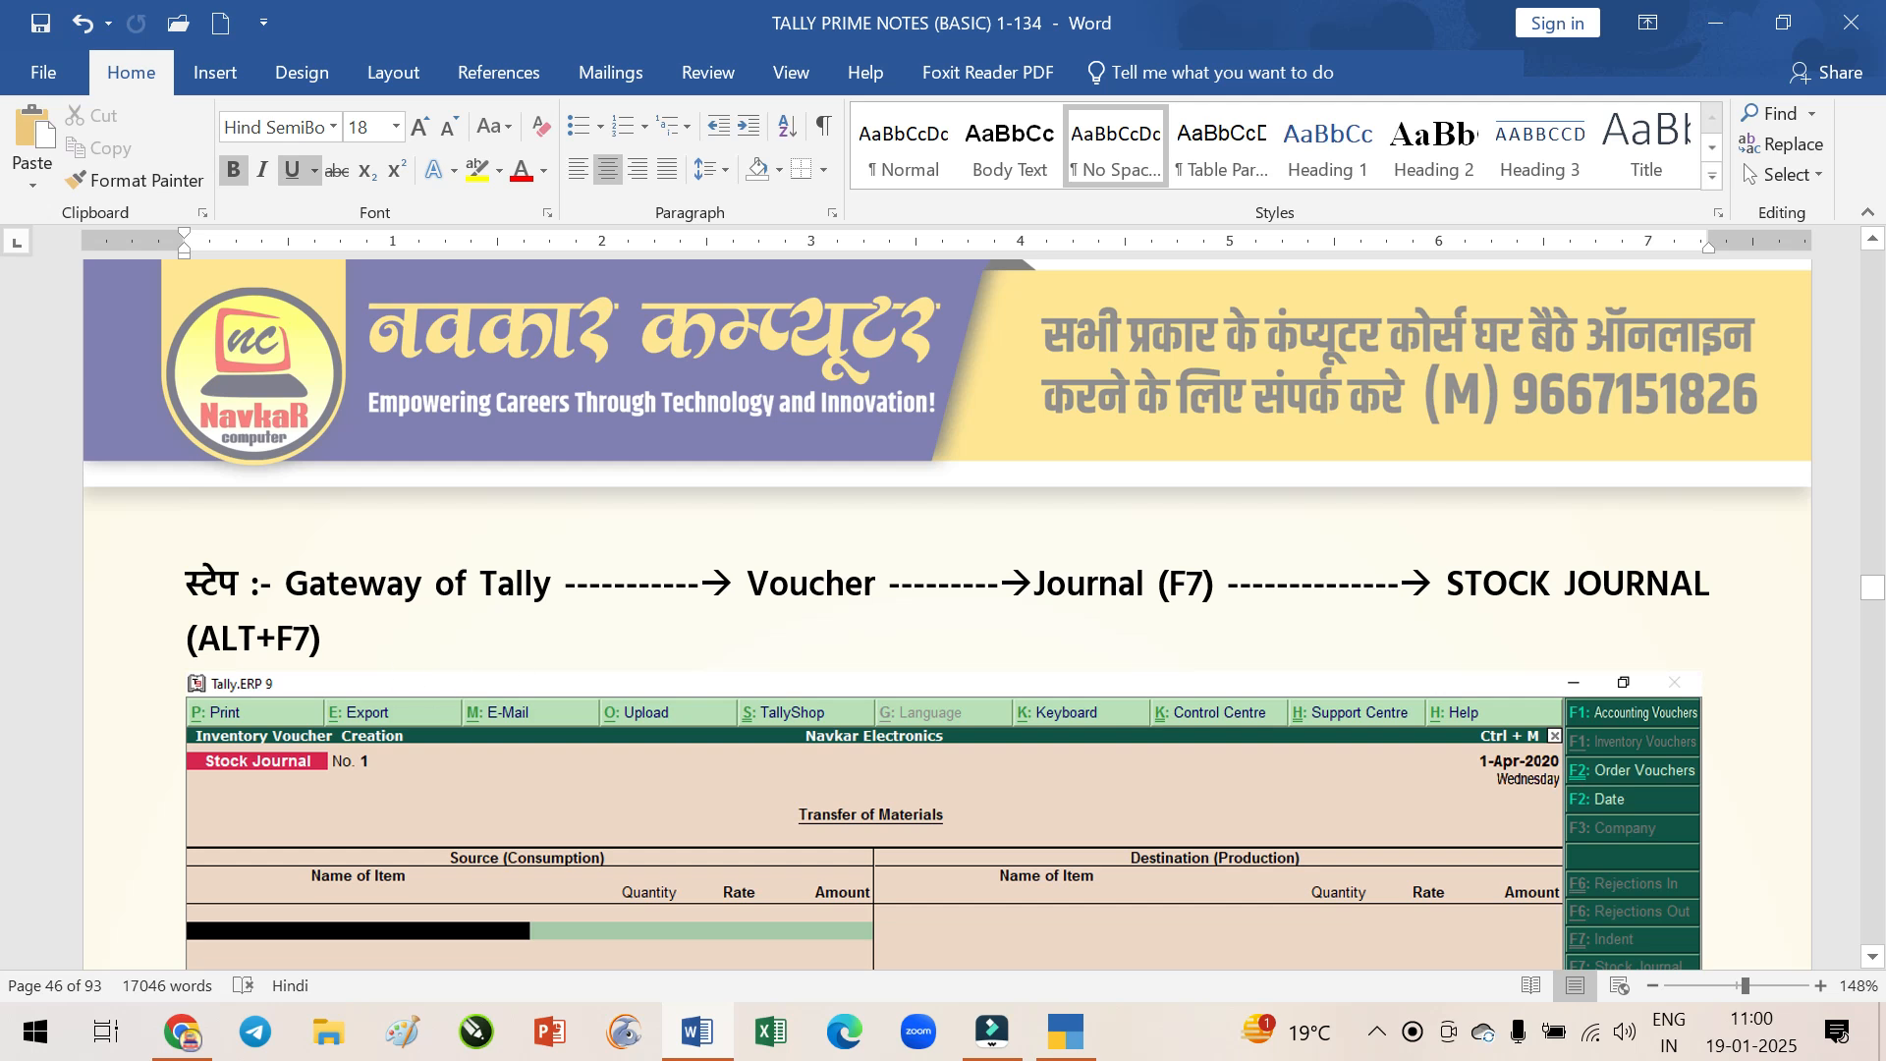
pyautogui.tripleClick(358, 640)
pyautogui.click(352, 669)
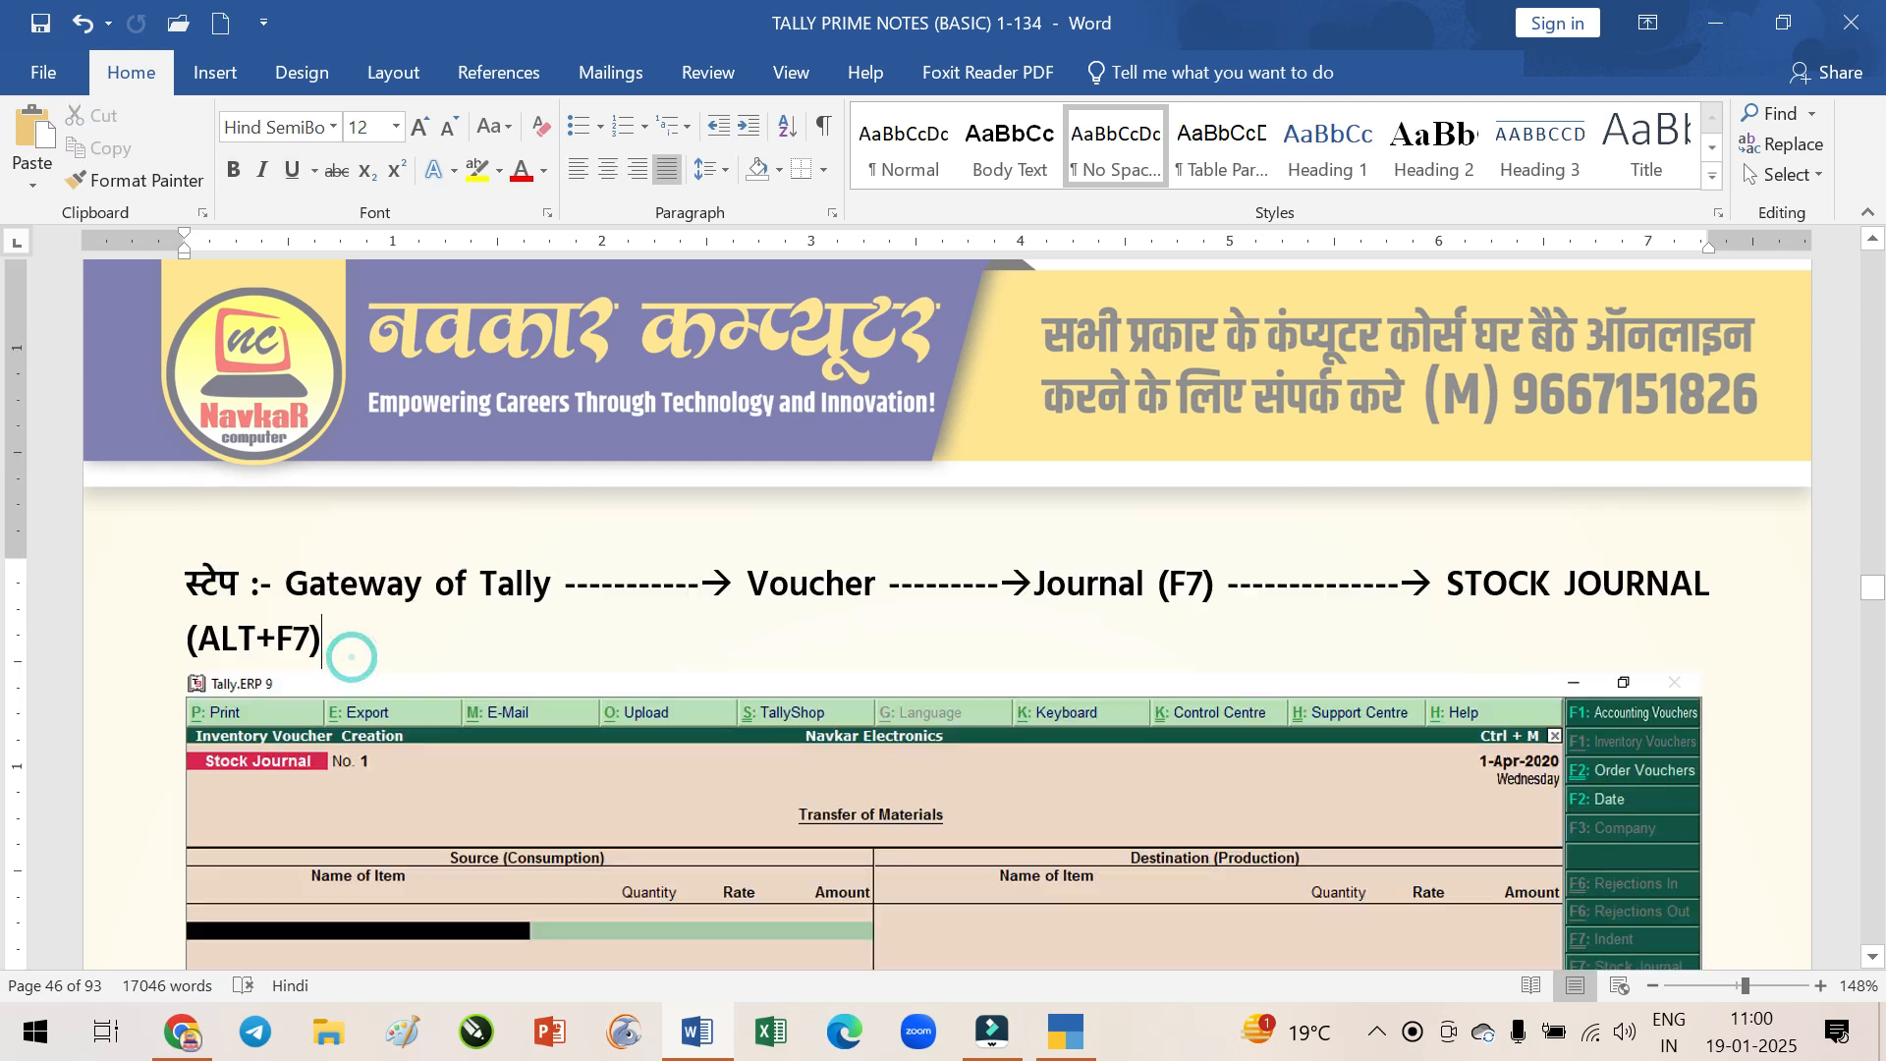
pyautogui.press('BackSpace')
pyautogui.press('BackSpace')
pyautogui.press('BackSpace')
pyautogui.press('BackSpace')
pyautogui.press('BackSpace')
pyautogui.press('BackSpace')
pyautogui.press('BackSpace')
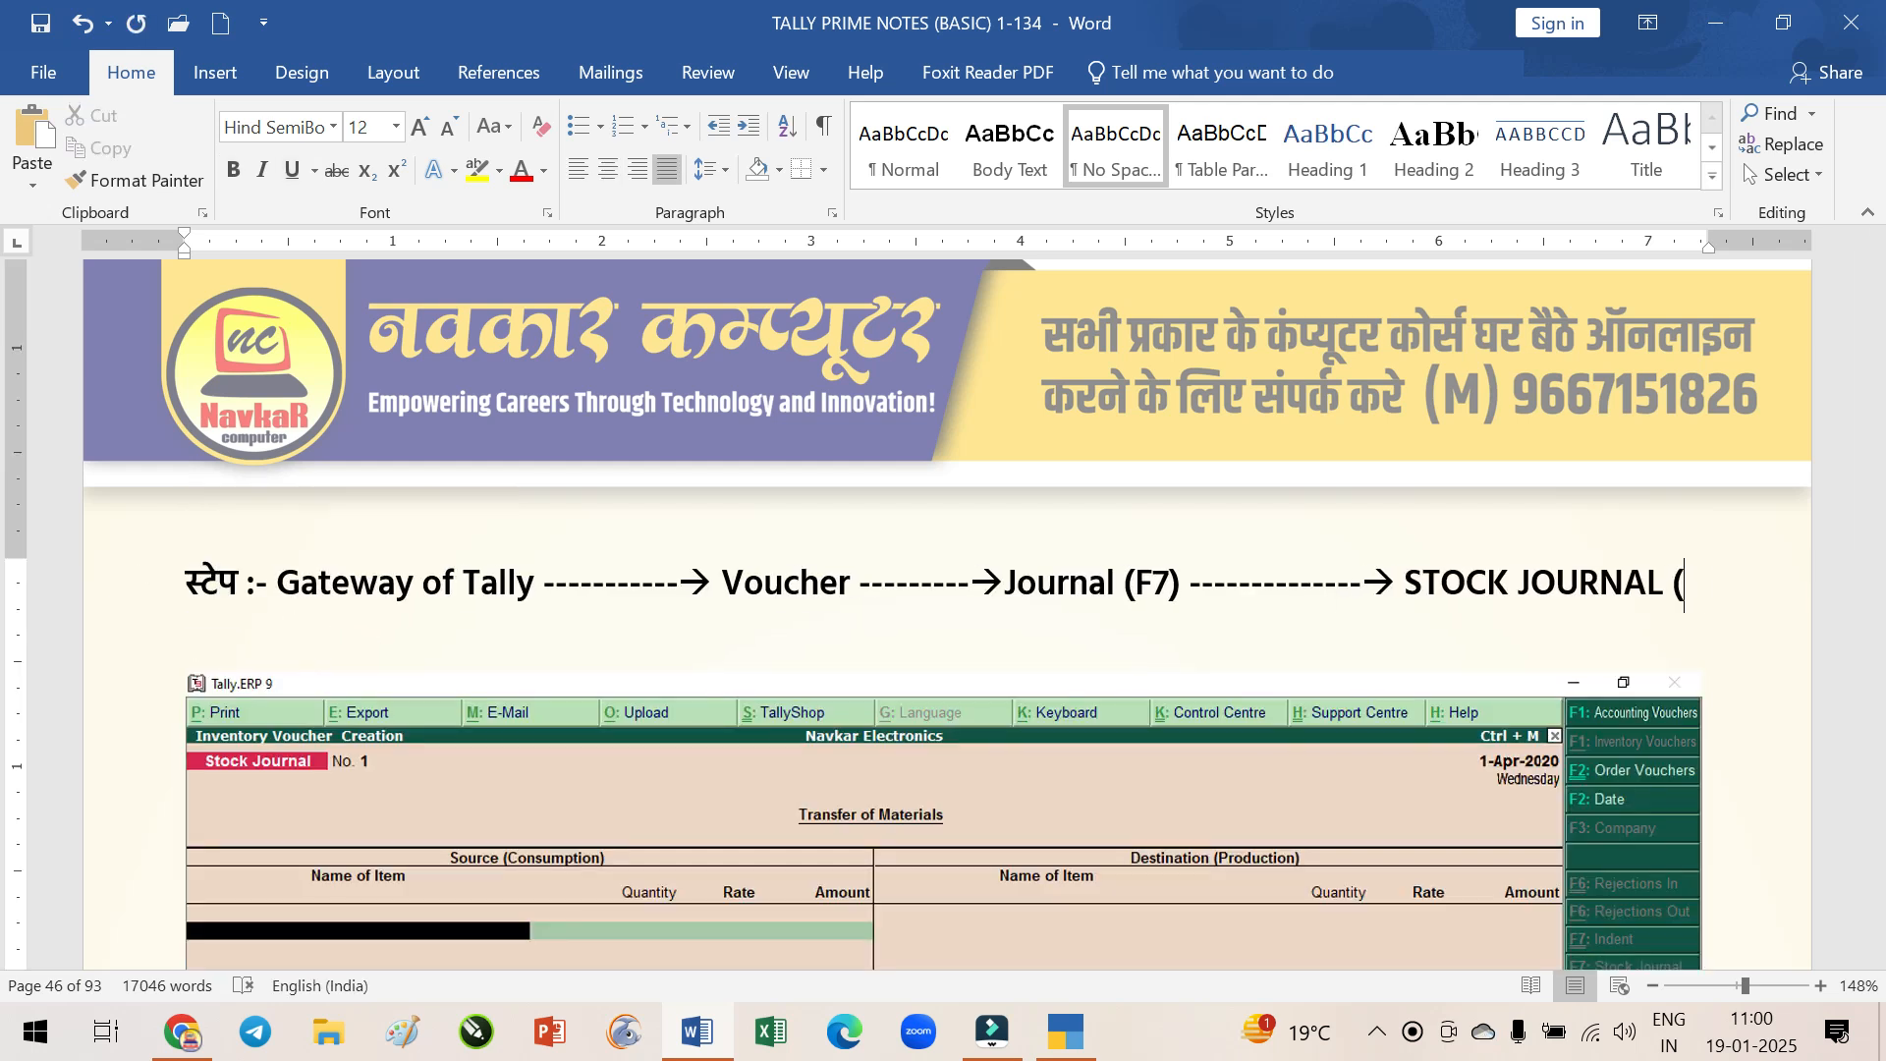
pyautogui.press('BackSpace')
pyautogui.press('BackSpace')
pyautogui.press('BackSpace')
pyautogui.press('BackSpace')
pyautogui.press('BackSpace')
pyautogui.press('BackSpace')
pyautogui.press('BackSpace')
pyautogui.press('BackSpace')
pyautogui.press('BackSpace')
pyautogui.press('BackSpace')
pyautogui.press('BackSpace')
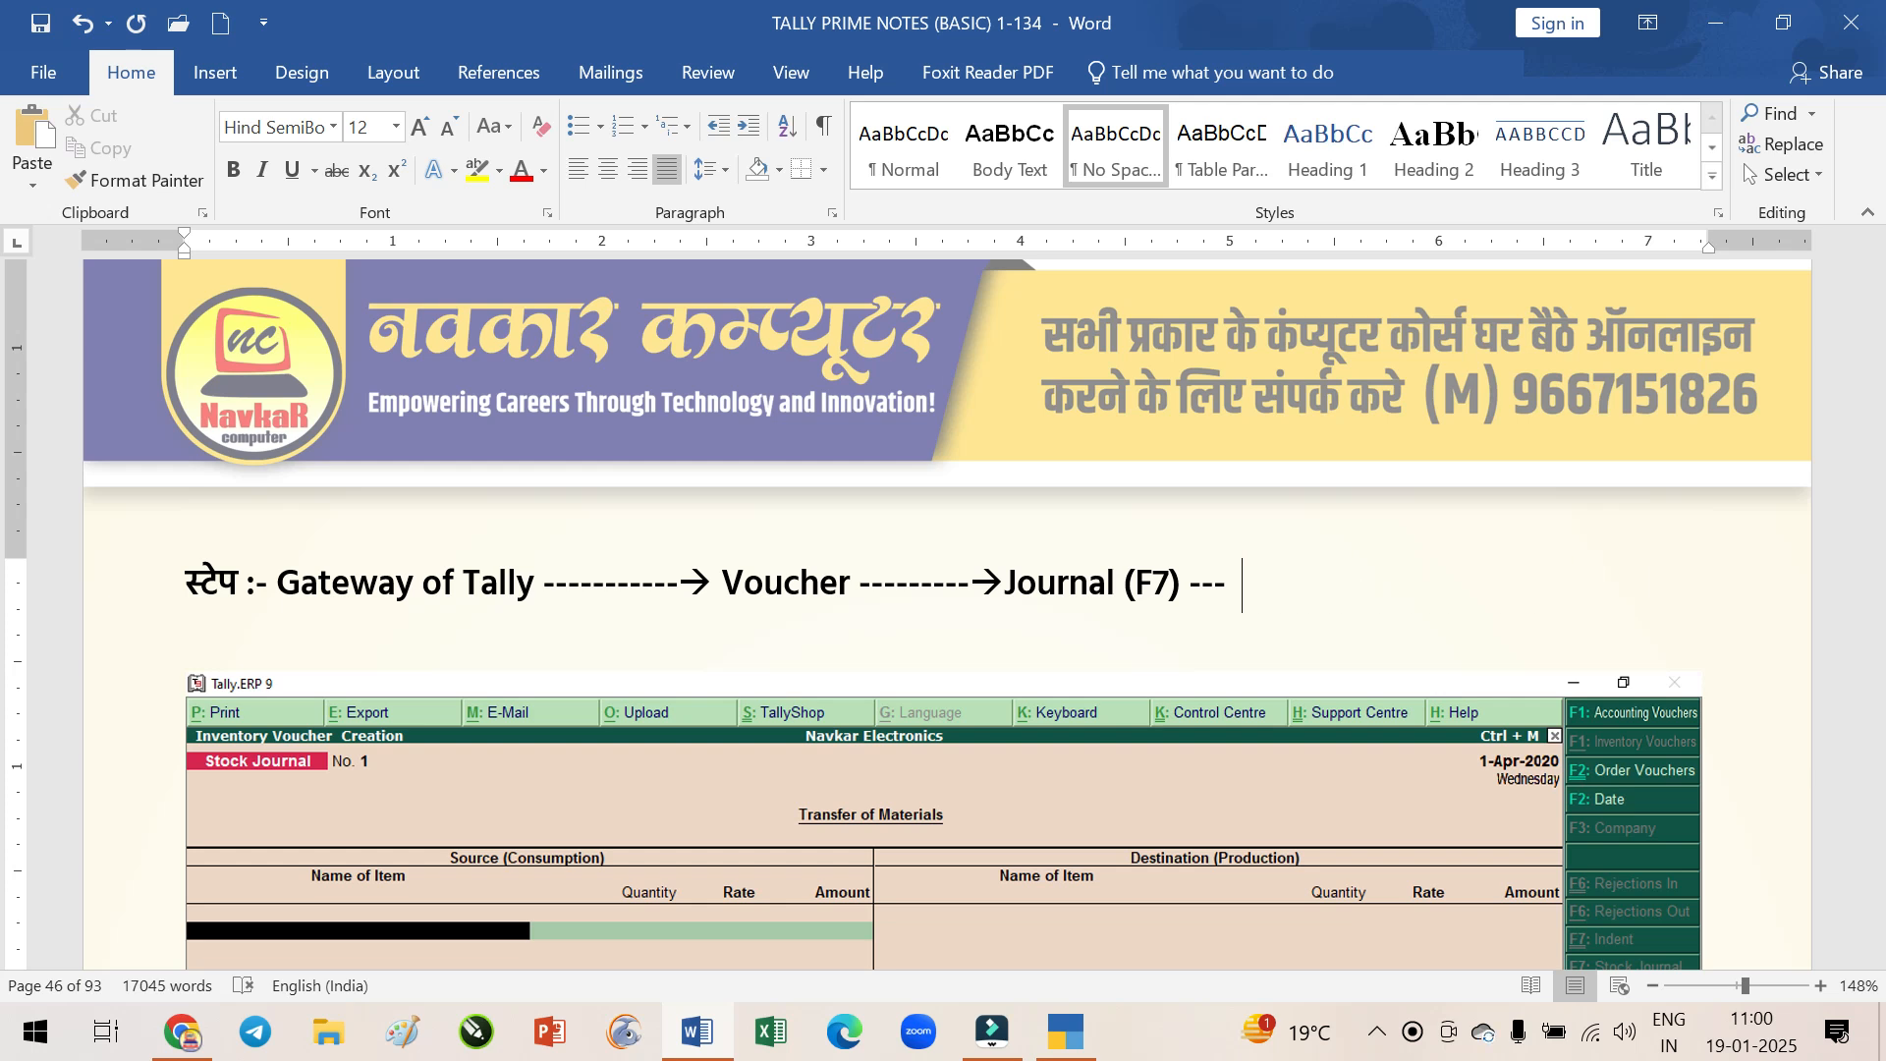
pyautogui.press('BackSpace')
pyautogui.press('BackSpace')
pyautogui.press('BackSpace')
pyautogui.press('BackSpace')
pyautogui.press('BackSpace')
pyautogui.press('BackSpace')
pyautogui.press('BackSpace')
pyautogui.press('BackSpace')
pyautogui.press('BackSpace')
pyautogui.press('BackSpace')
pyautogui.press('BackSpace')
pyautogui.press('BackSpace')
pyautogui.press('BackSpace')
pyautogui.press('BackSpace')
pyautogui.press('BackSpace')
pyautogui.press('BackSpace')
pyautogui.press('BackSpace')
pyautogui.press('BackSpace')
pyautogui.press('BackSpace')
pyautogui.press('BackSpace')
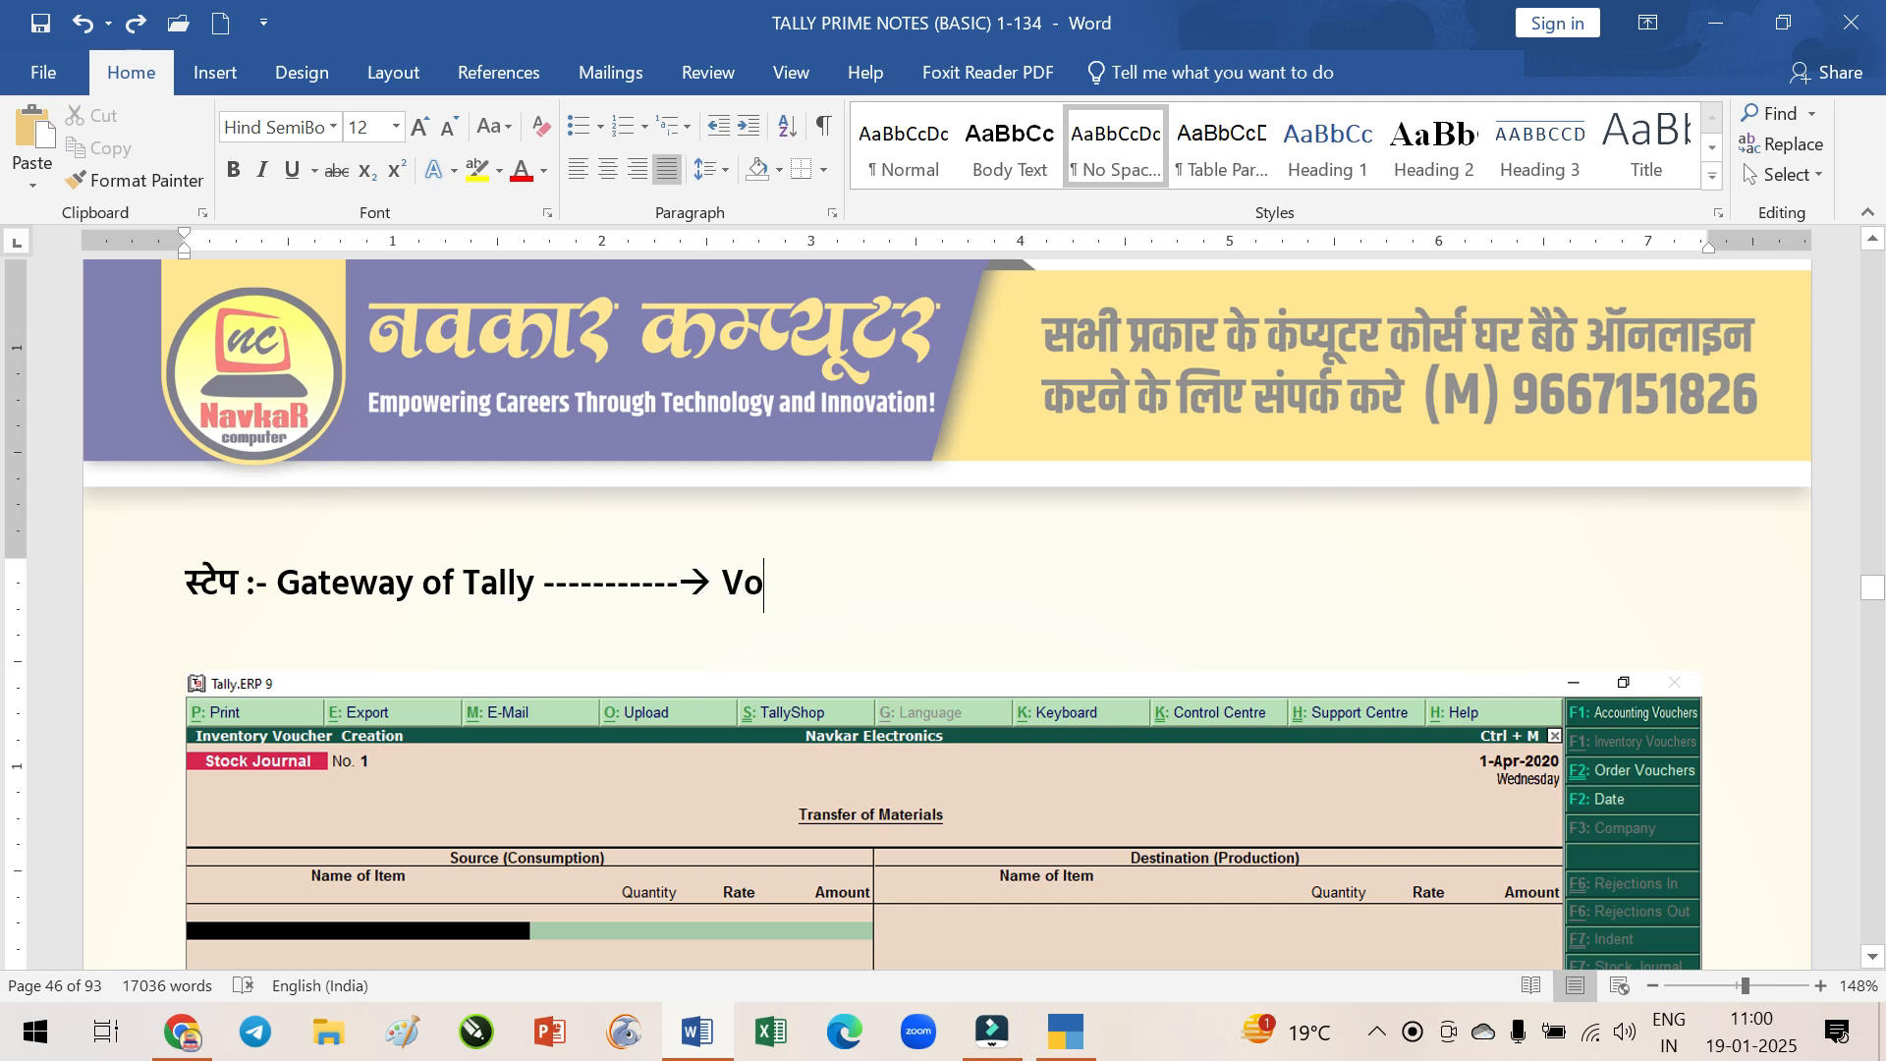
pyautogui.write('ou')
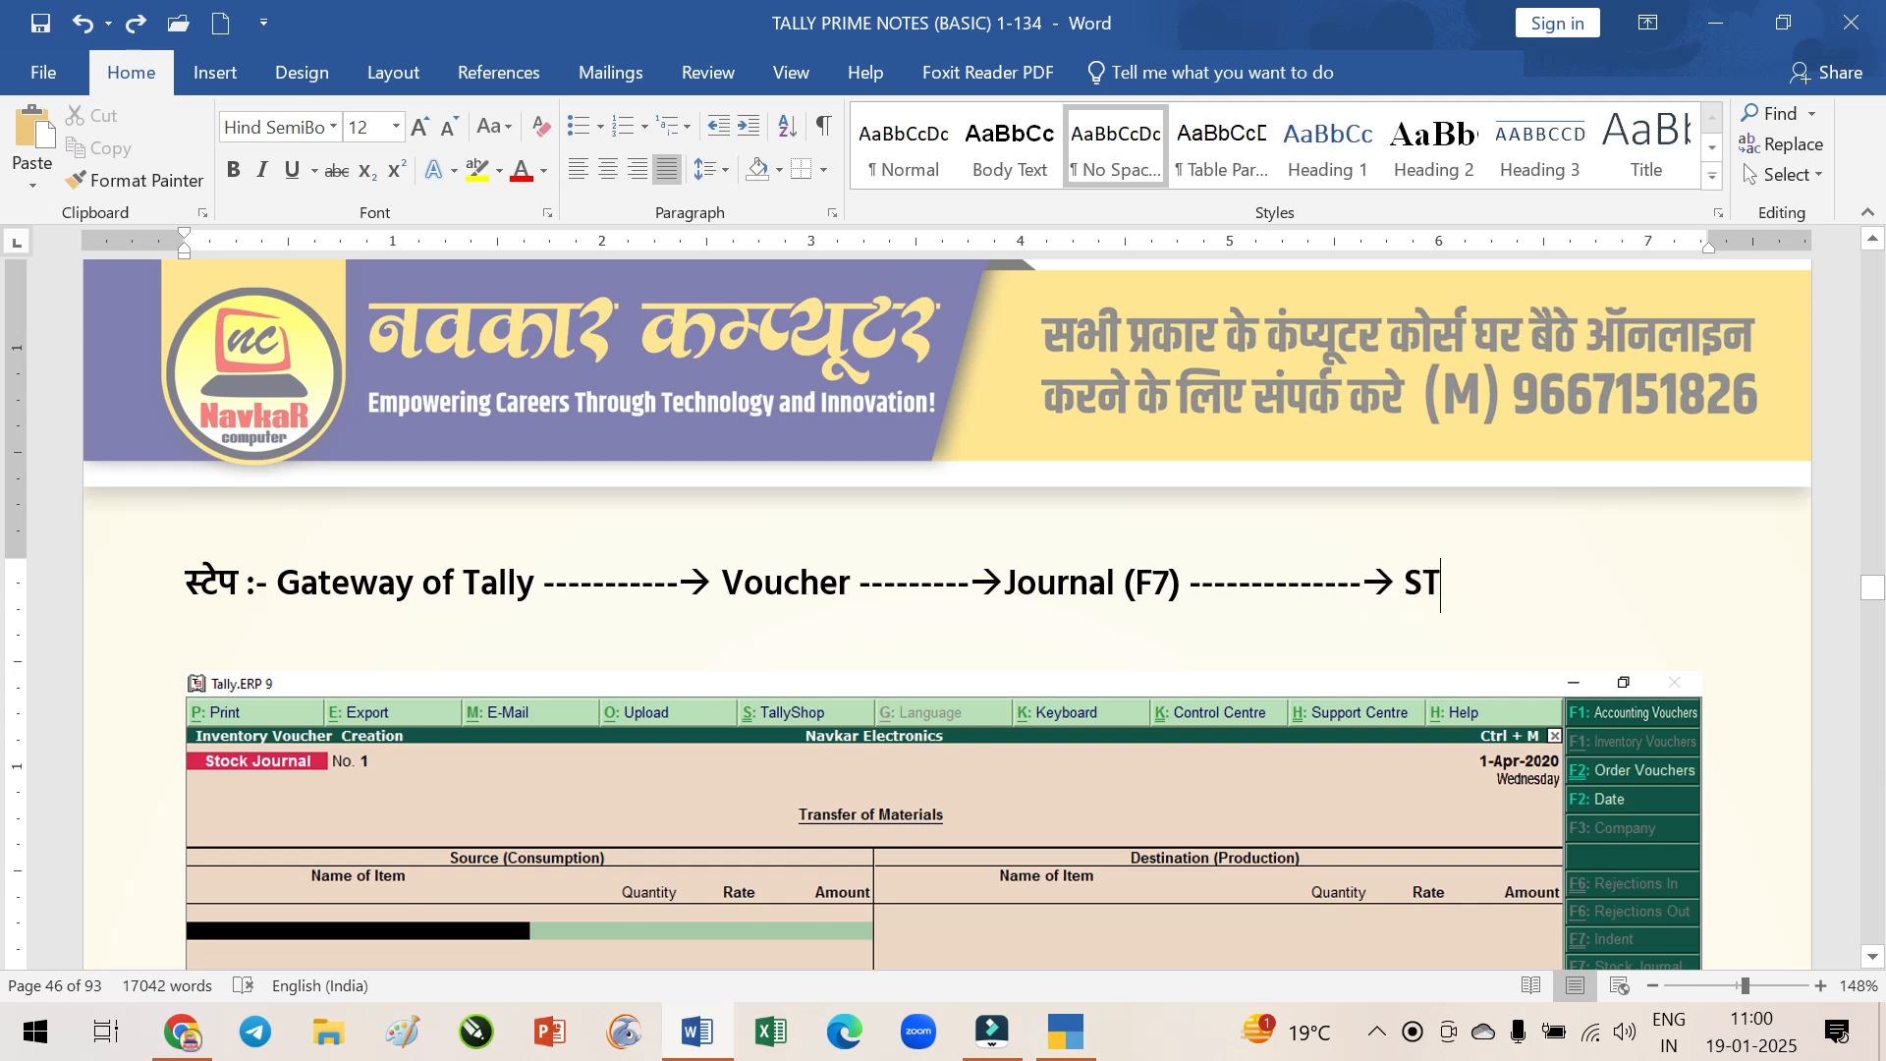
pyautogui.write('RNAL (ALT+F7')
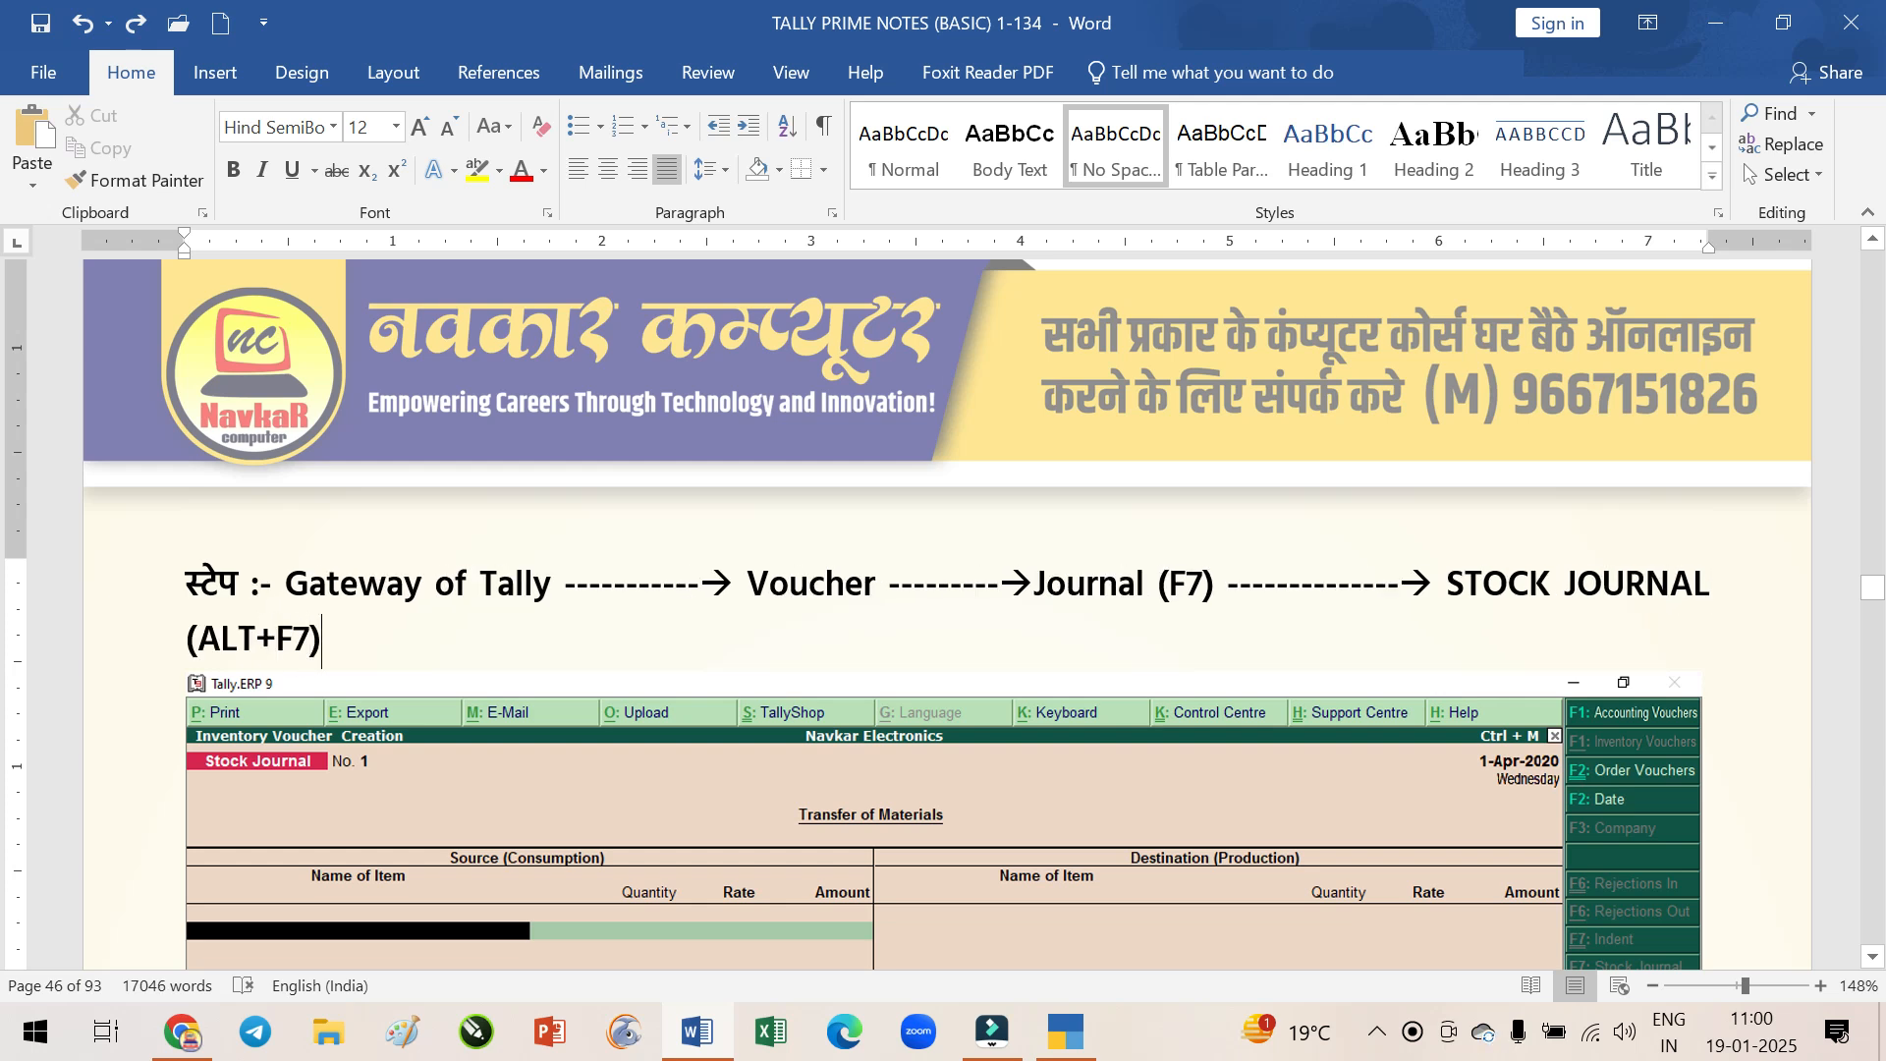
# Look over the godown pages around the stock journal step line and save the notes document
pyautogui.scroll(10, 334, 621)
pyautogui.click(334, 619)
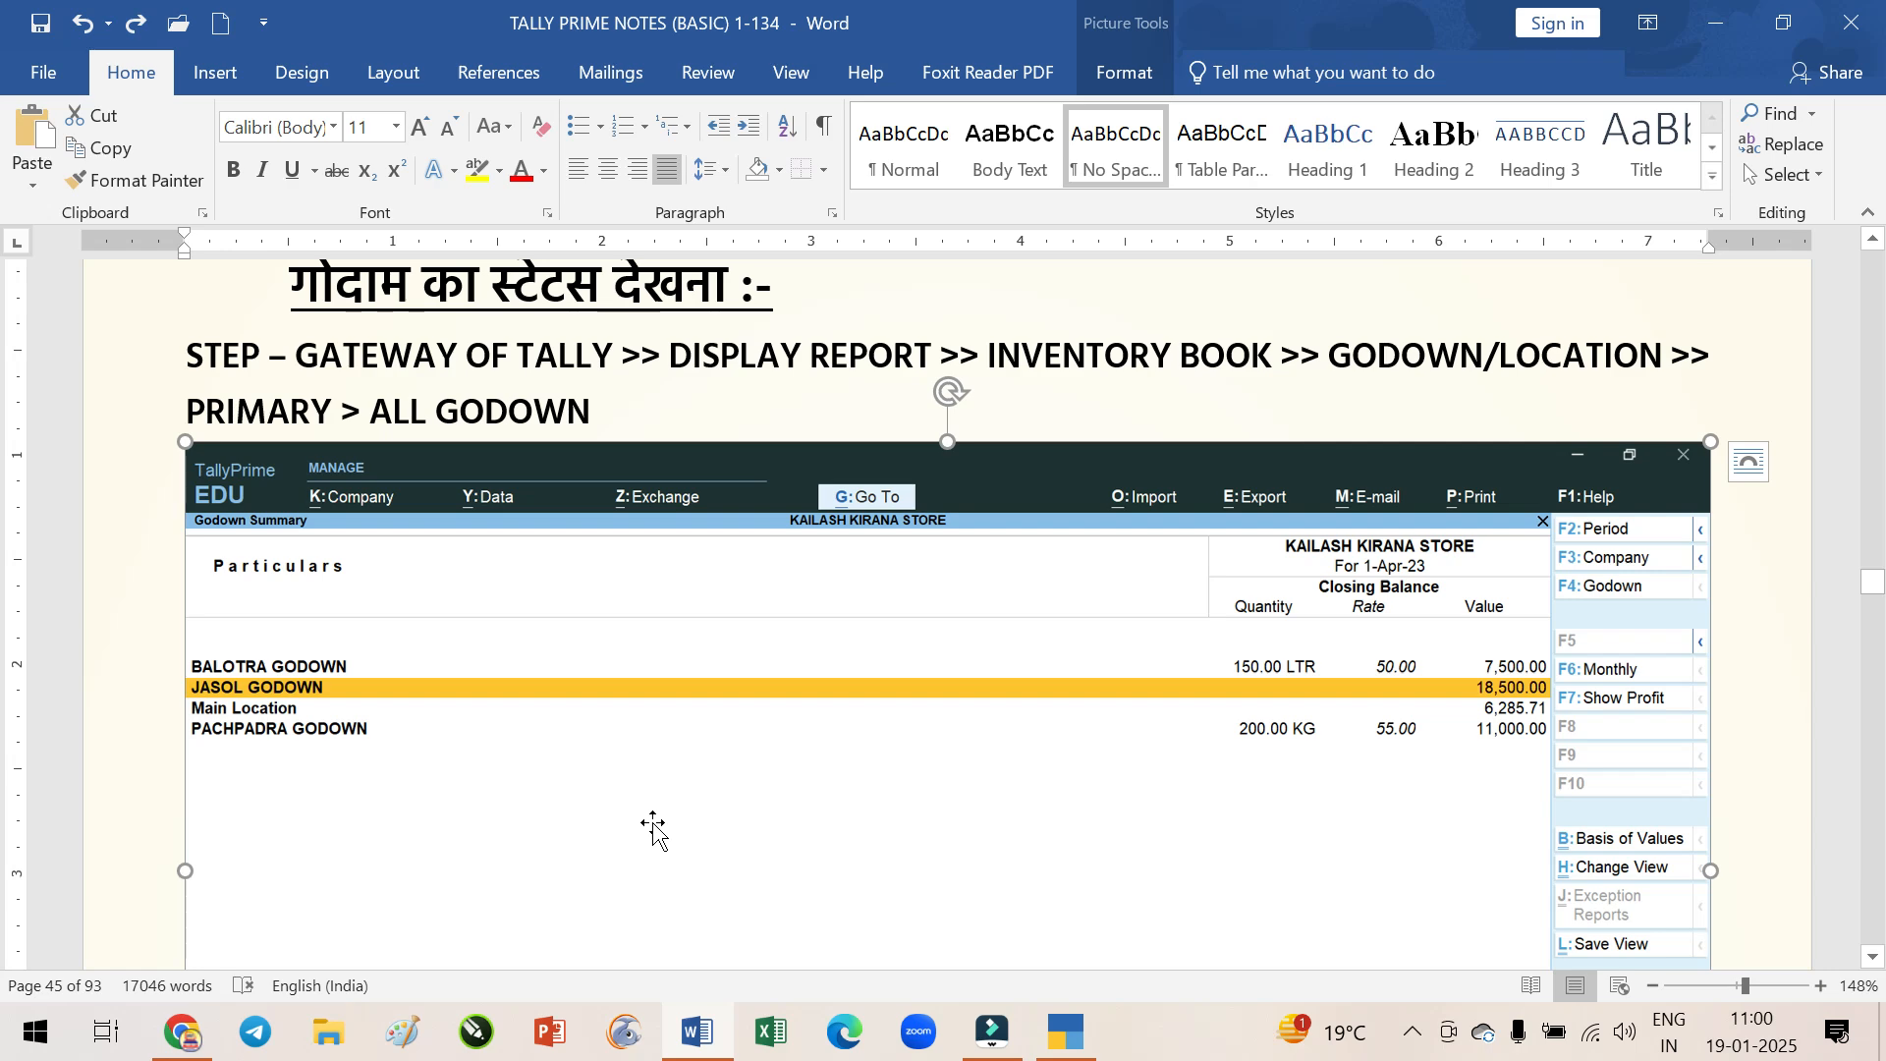
pyautogui.scroll(-3, 653, 829)
pyautogui.scroll(-5, 652, 818)
pyautogui.scroll(-5, 653, 817)
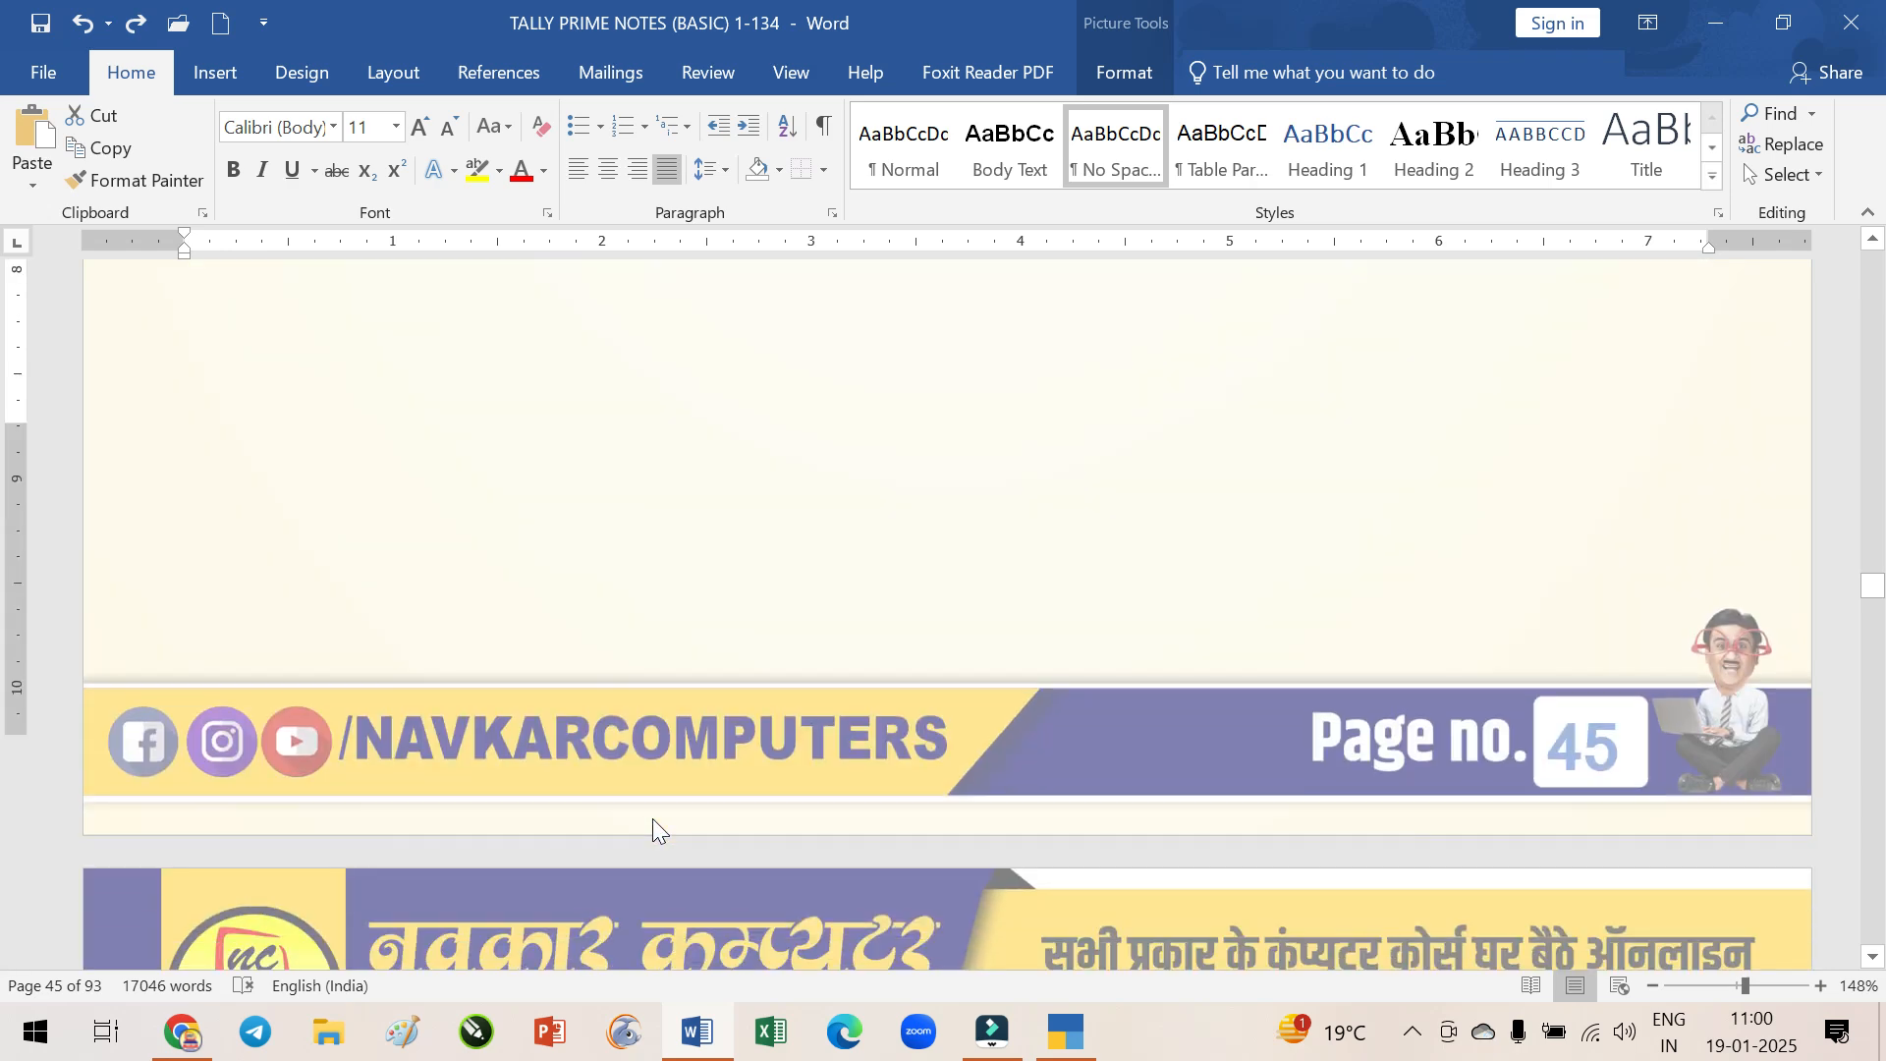
pyautogui.scroll(2, 653, 822)
pyautogui.click(413, 743)
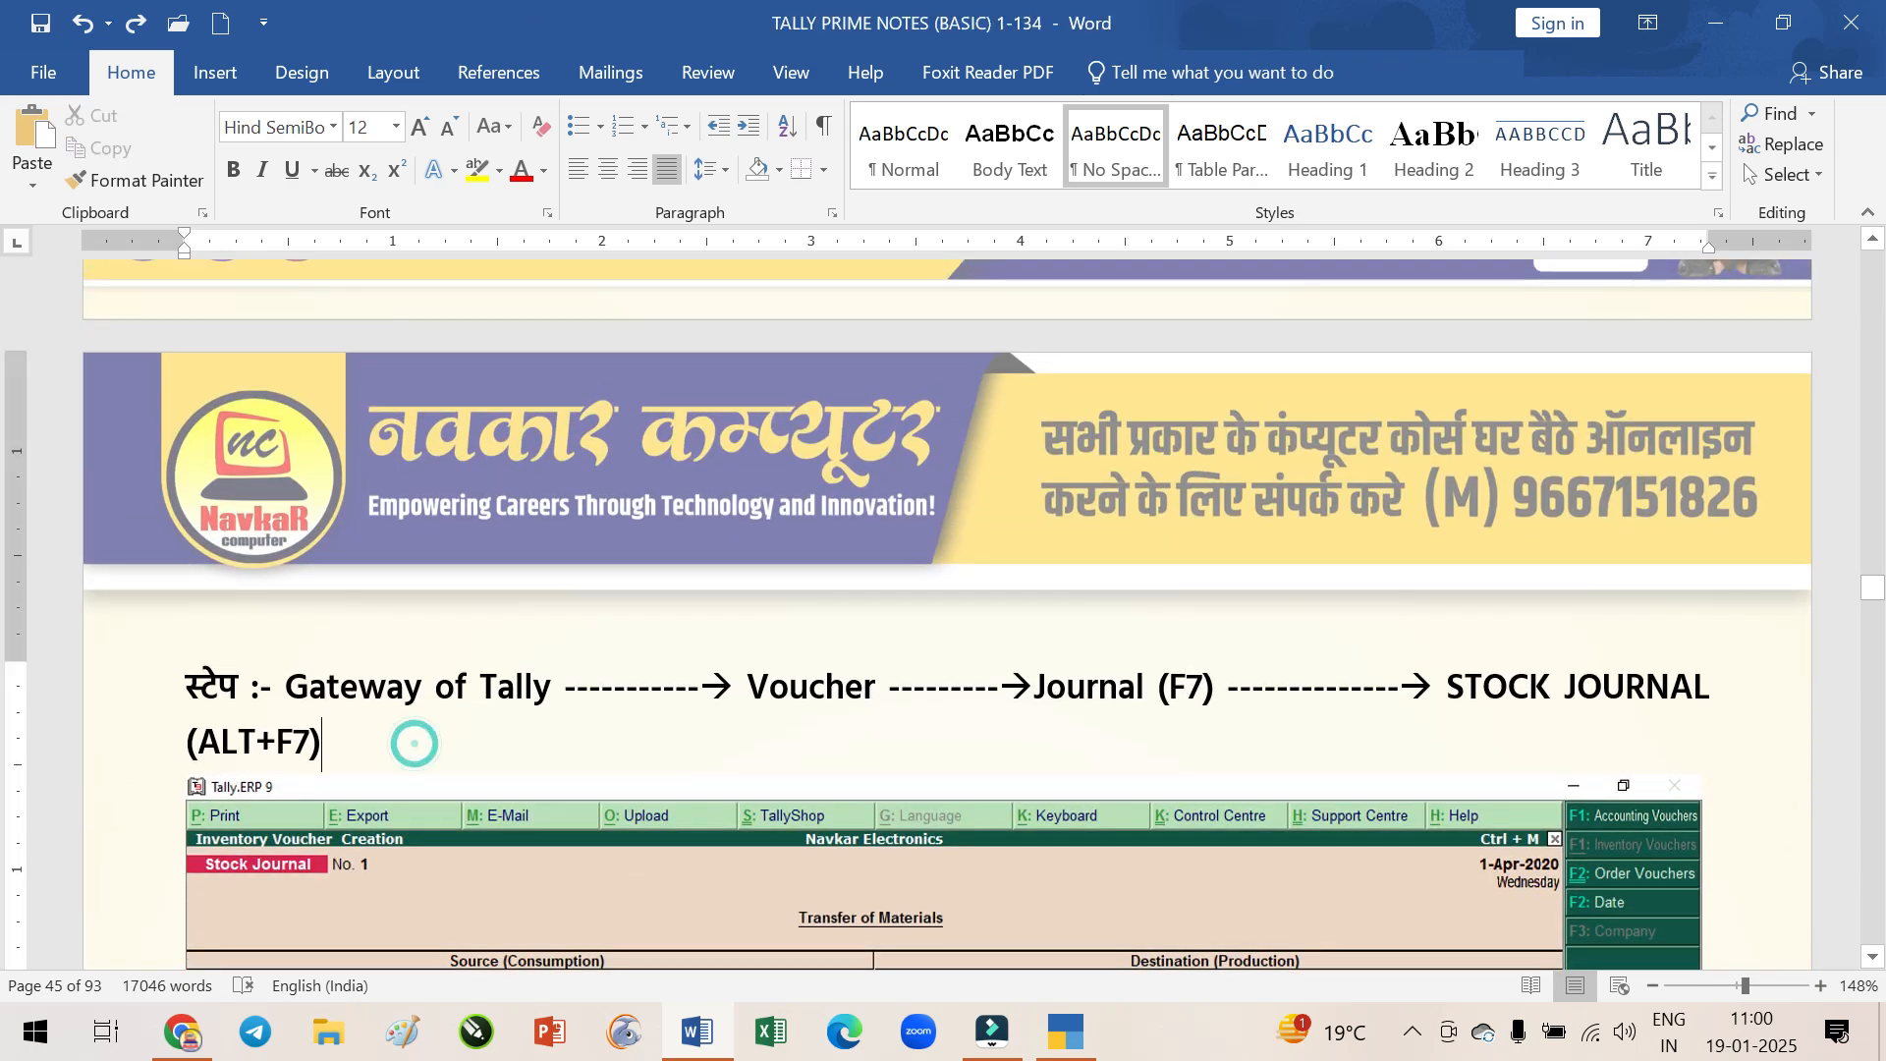
pyautogui.hotkey('ctrl', 's')
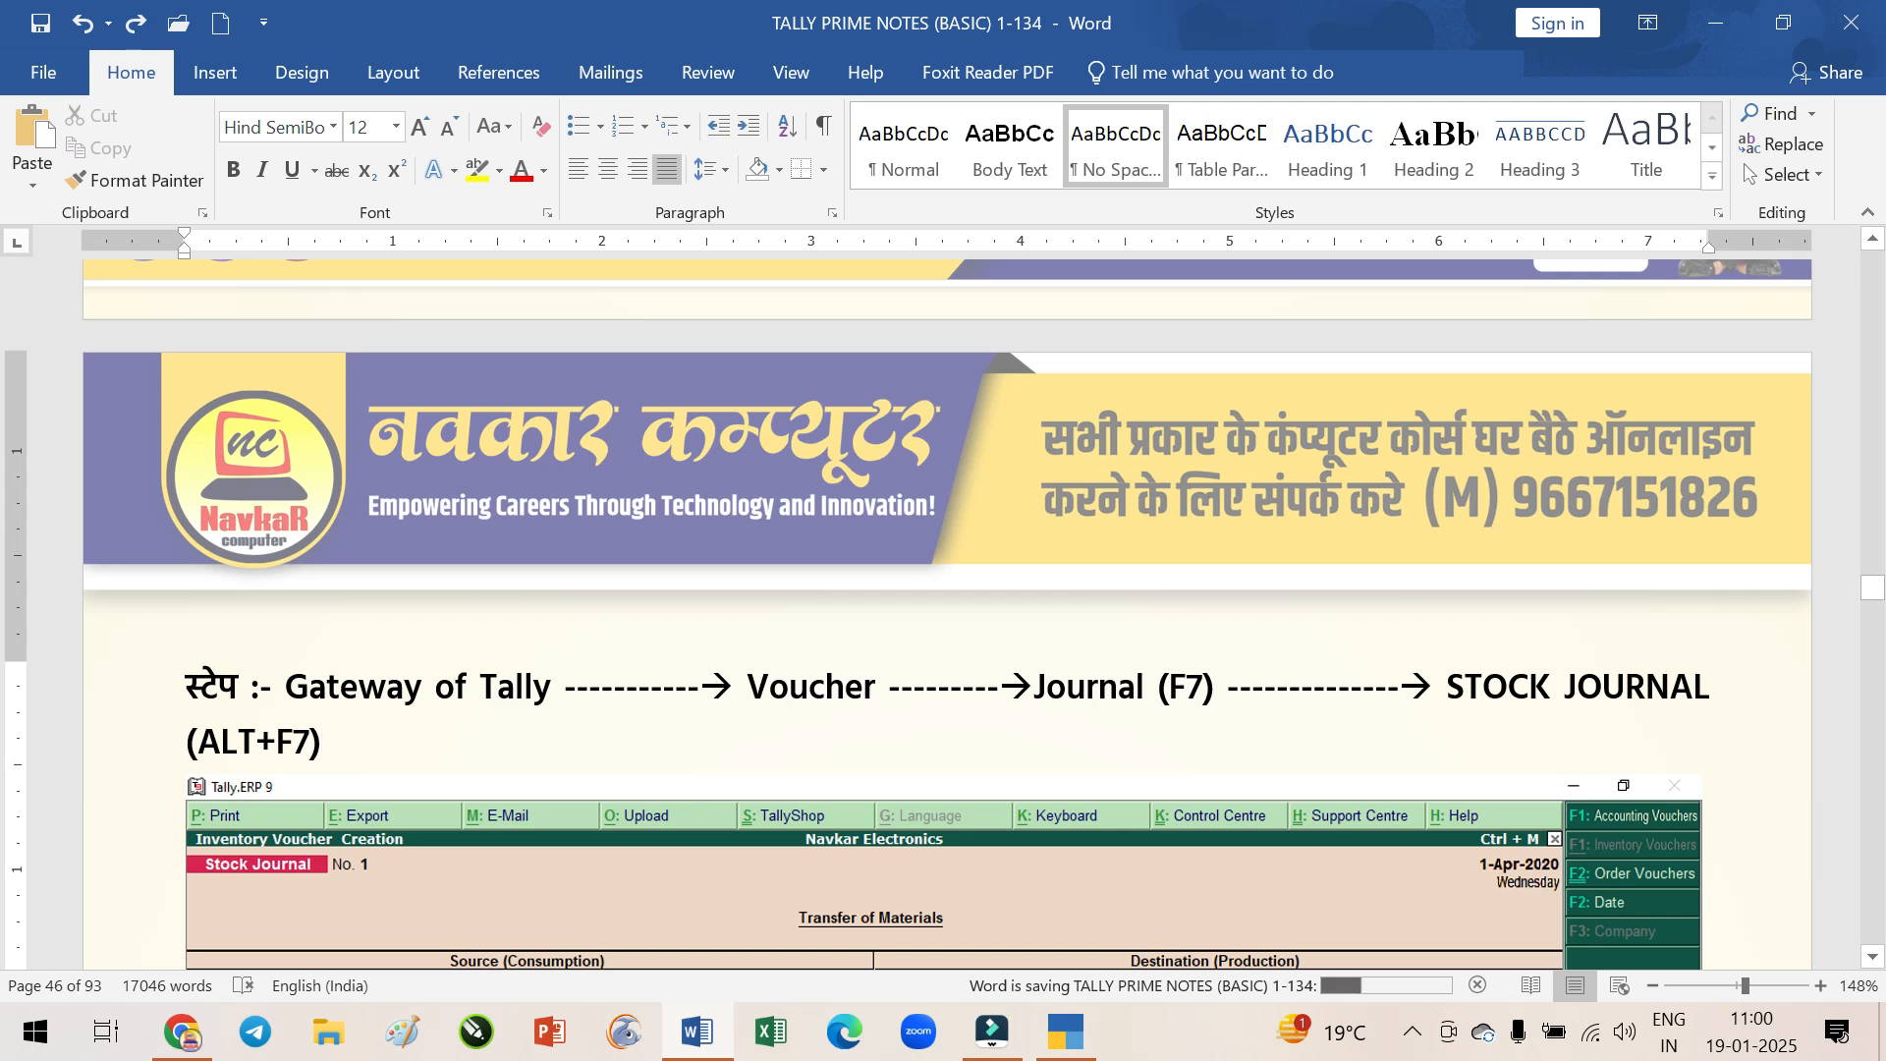
# Shrink the old Stock Journal screenshot above the item table to about 3.27" high and 5.82" wide
pyautogui.scroll(-8, 825, 871)
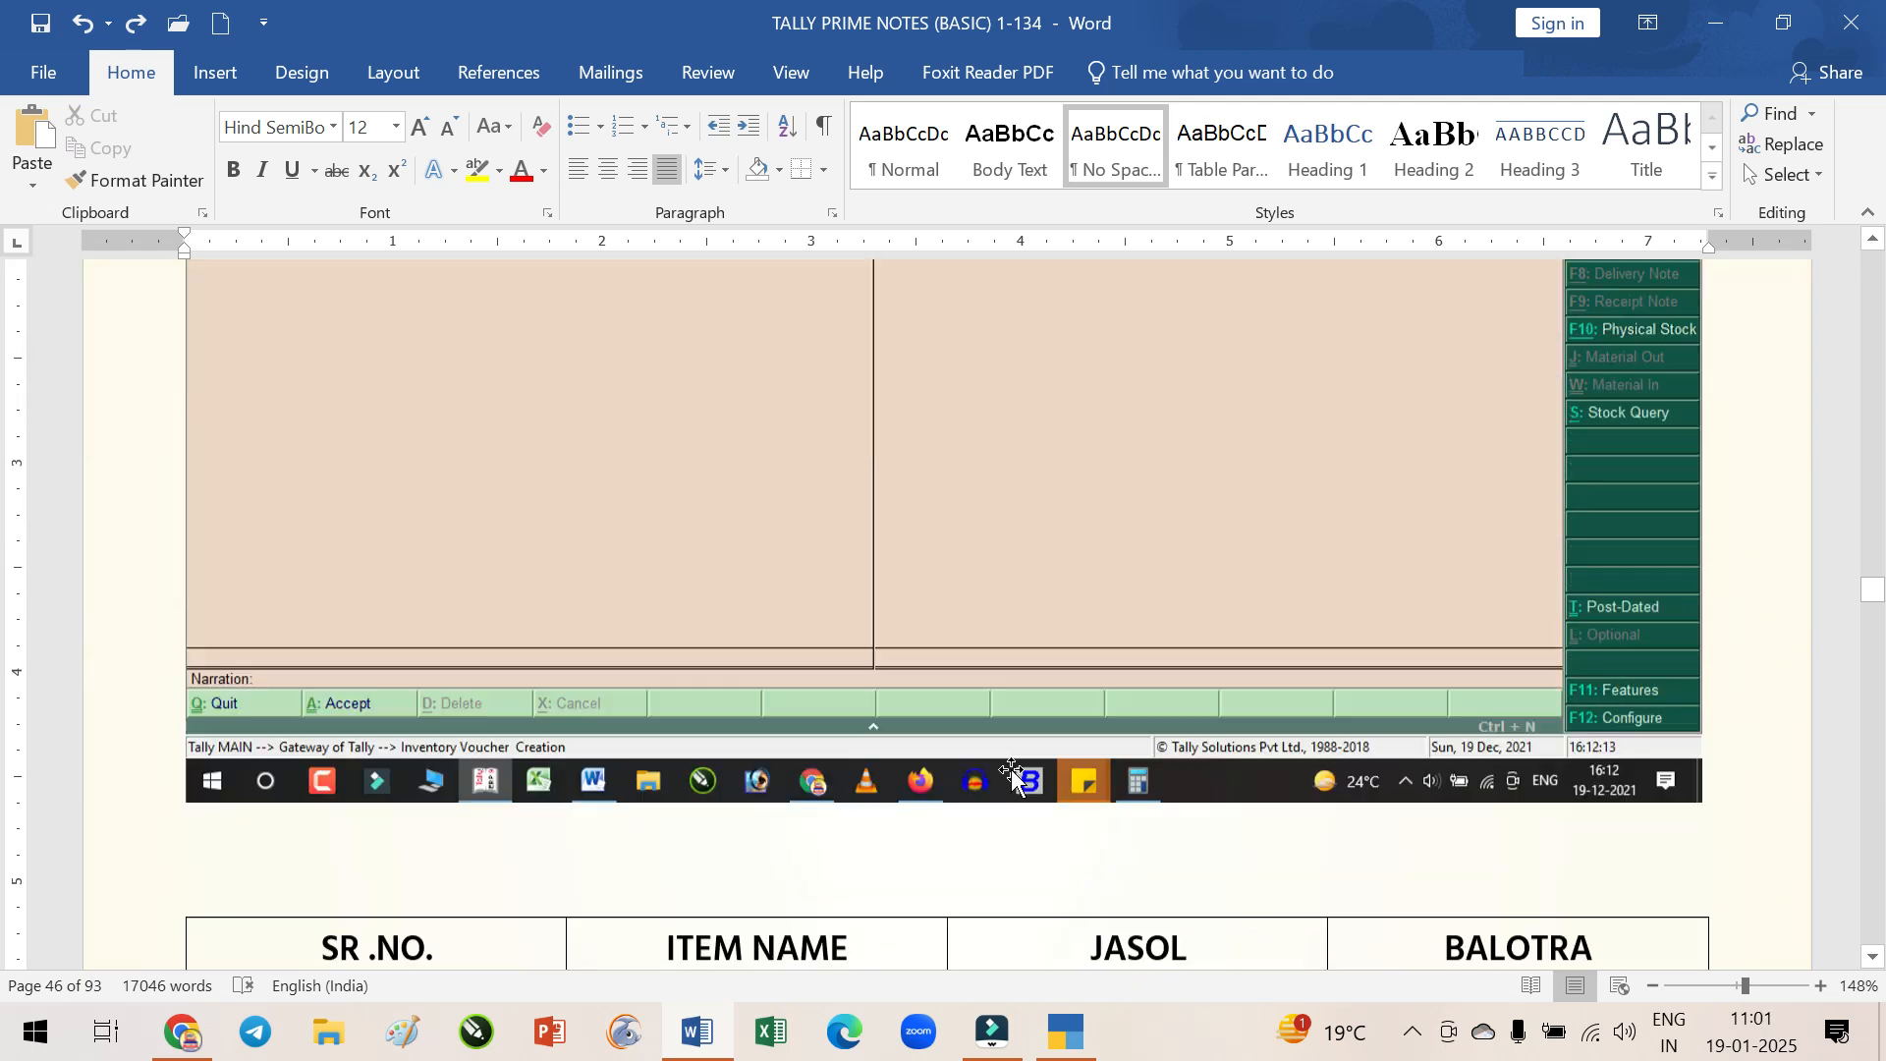
pyautogui.scroll(-2, 1011, 768)
pyautogui.click(1146, 535)
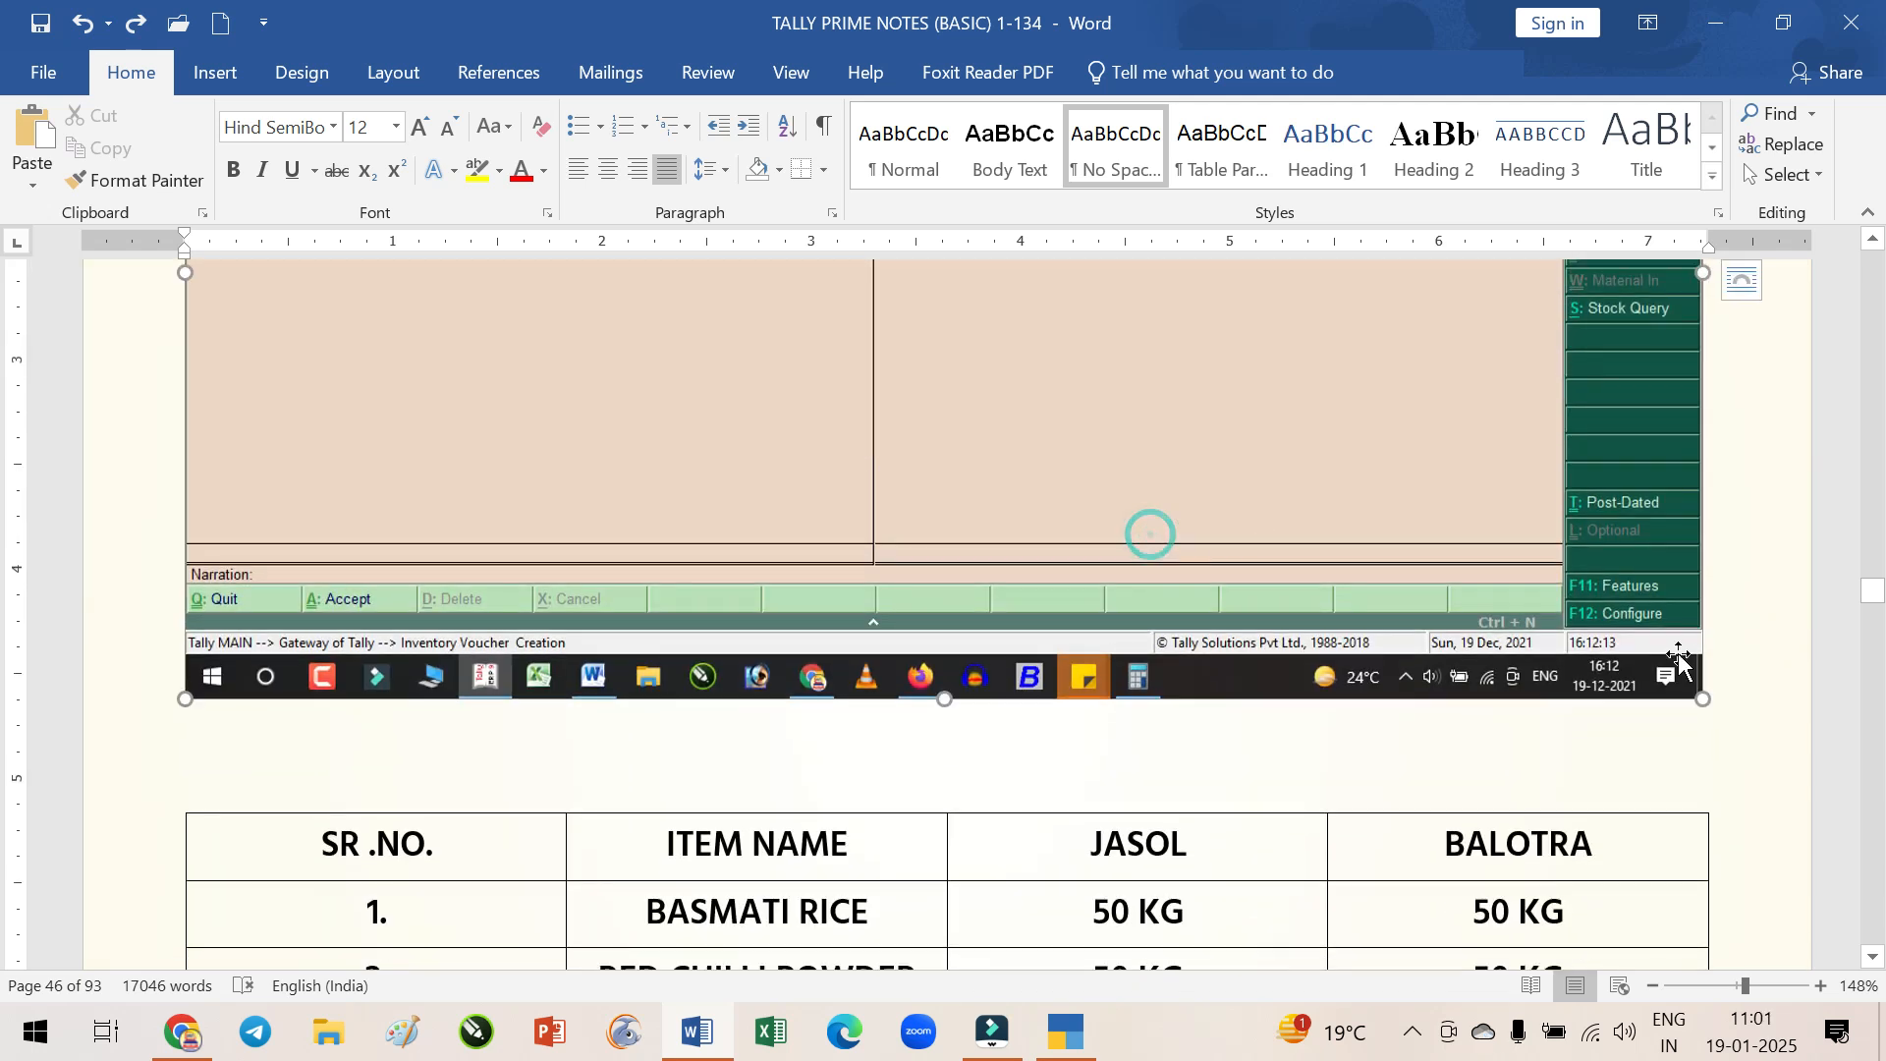
pyautogui.moveTo(1702, 699); pyautogui.dragTo(1400, 541)
# Shrink the Godown Summary screenshot to about 3.4" high and 6.05" wide
pyautogui.scroll(20, 1411, 854)
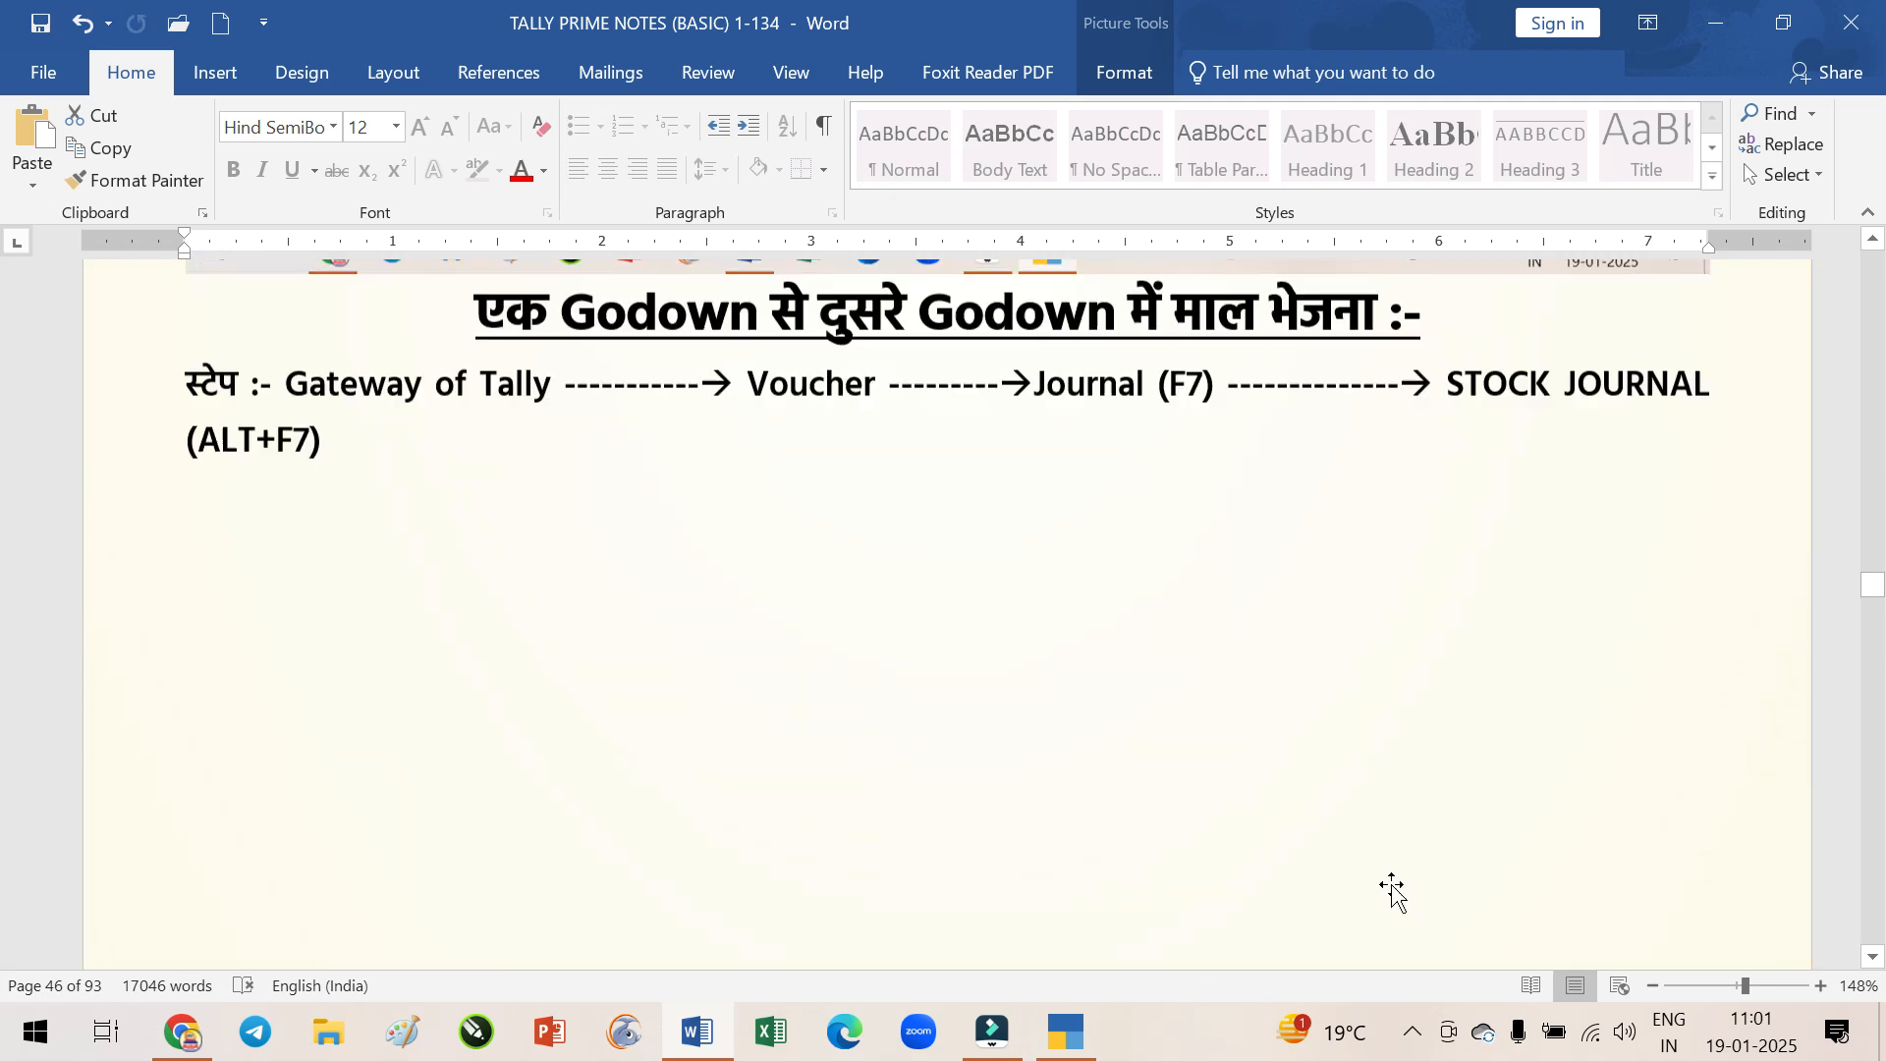
pyautogui.click(1378, 784)
pyautogui.scroll(-8, 1530, 830)
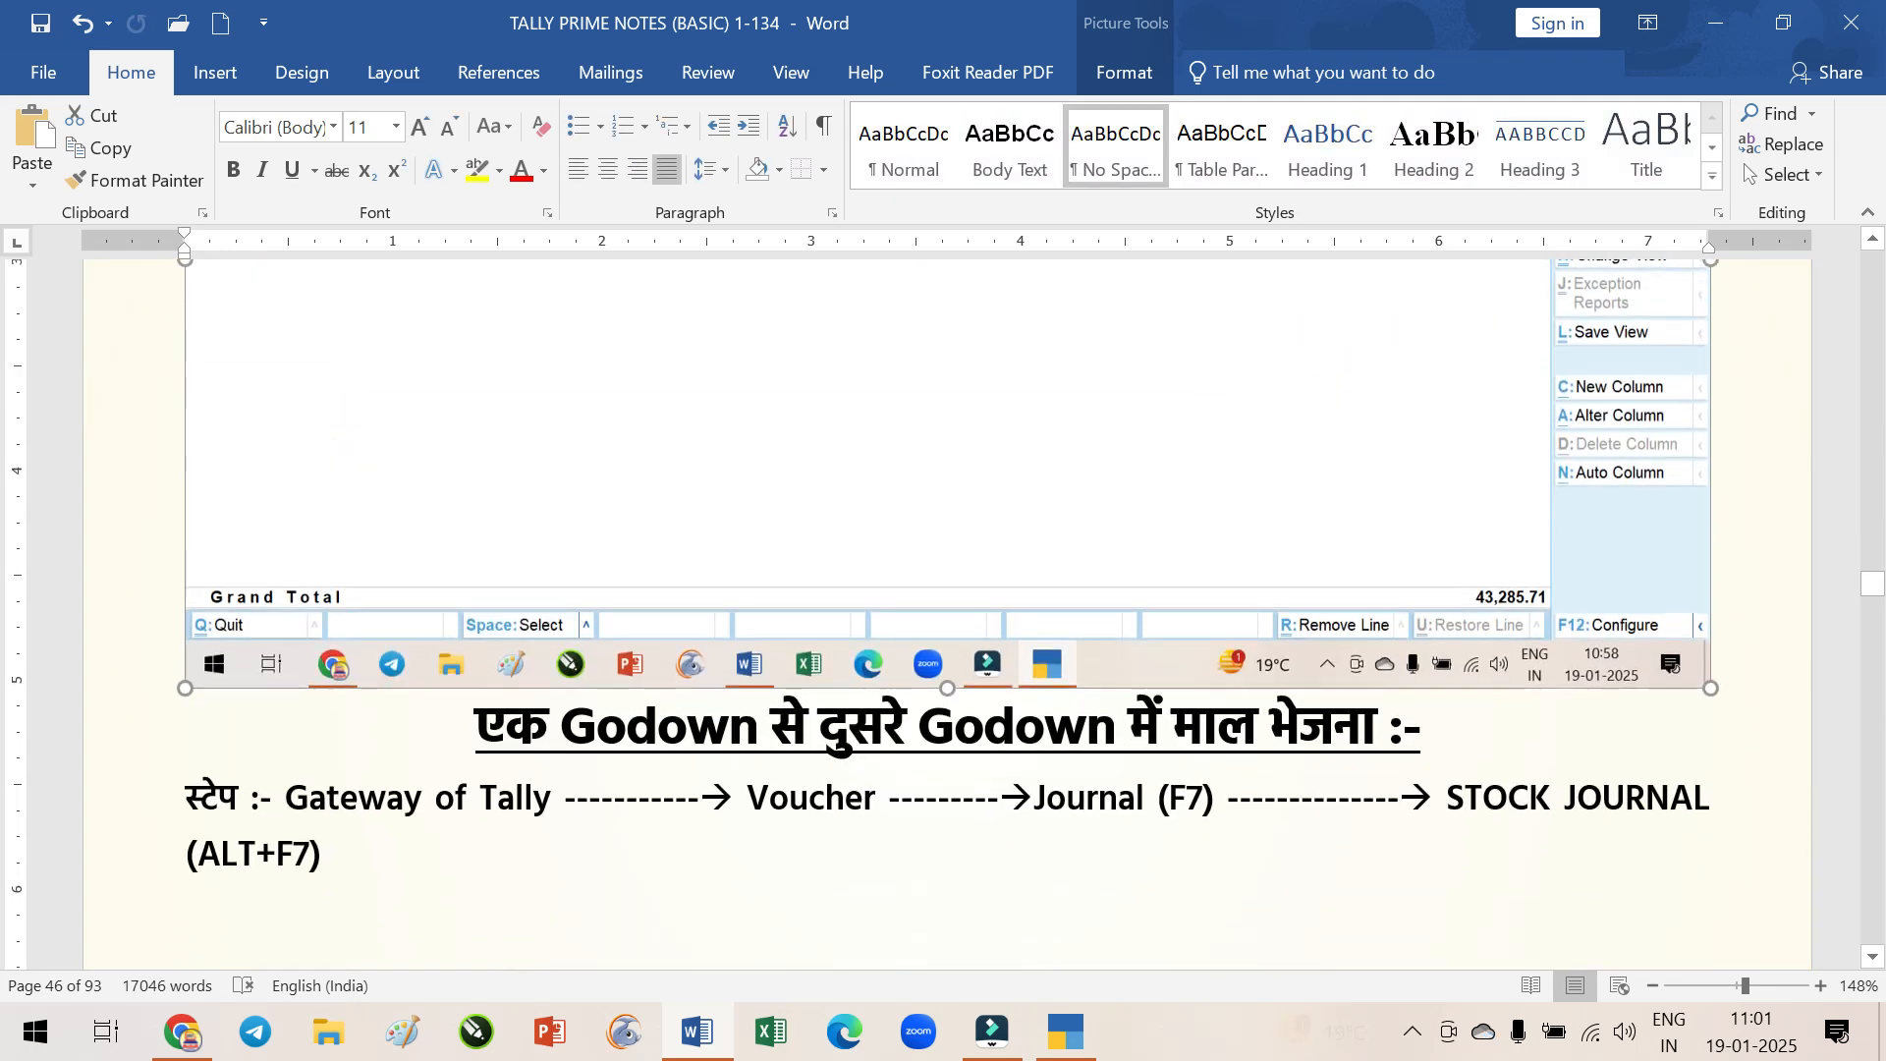
pyautogui.moveTo(1711, 684); pyautogui.dragTo(1381, 538)
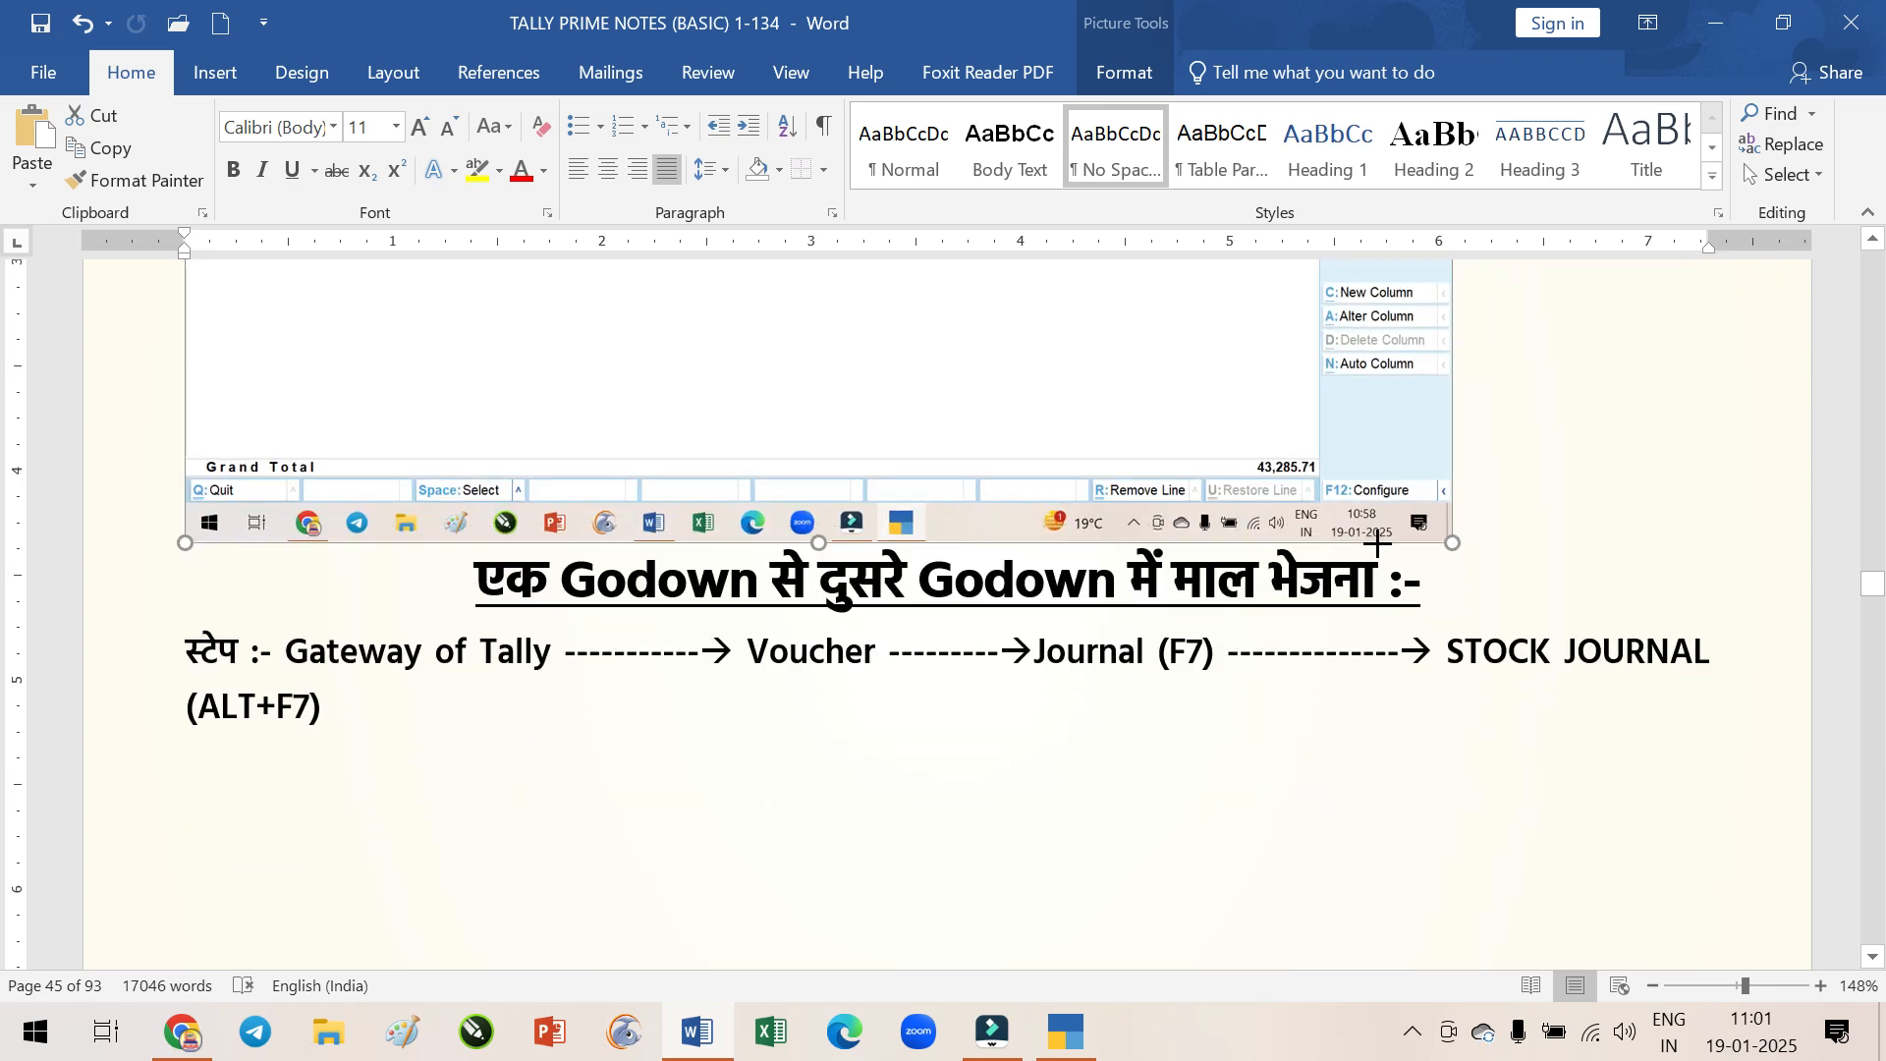
pyautogui.scroll(15, 1395, 781)
pyautogui.scroll(-12, 1389, 779)
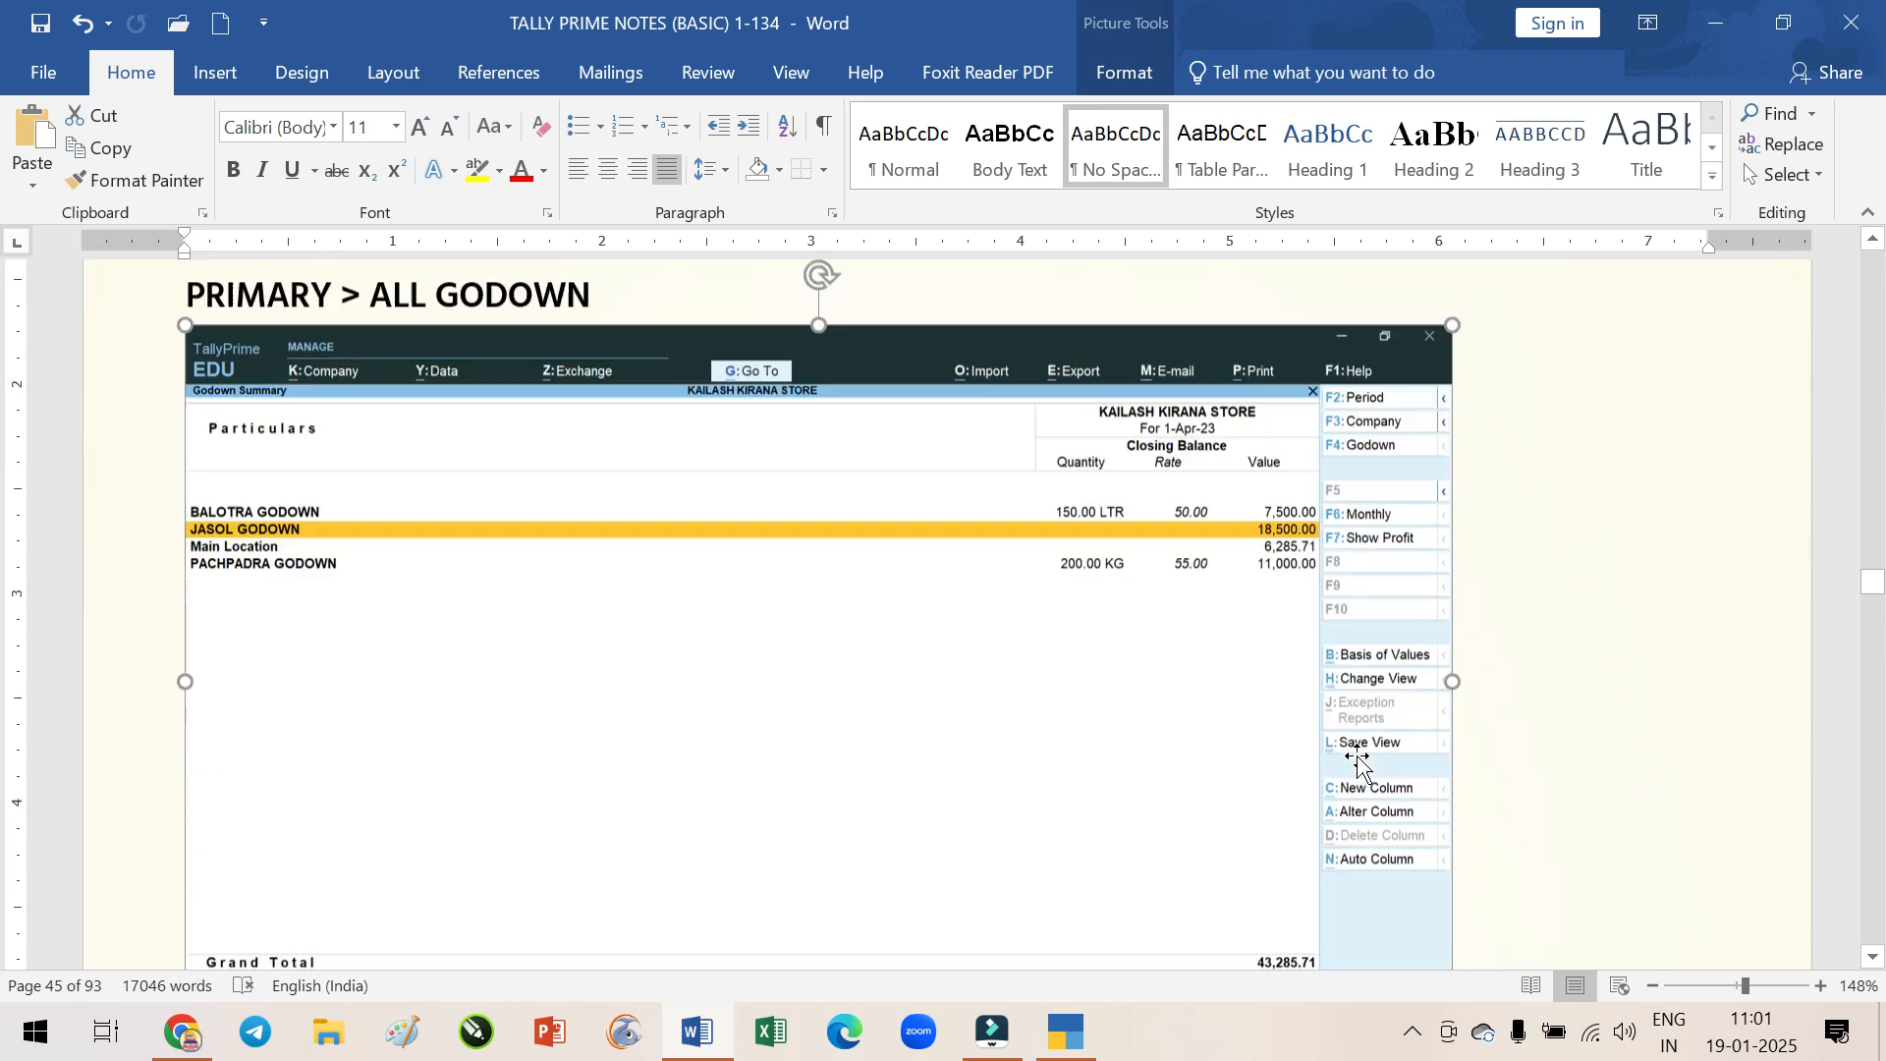
pyautogui.scroll(4, 1355, 759)
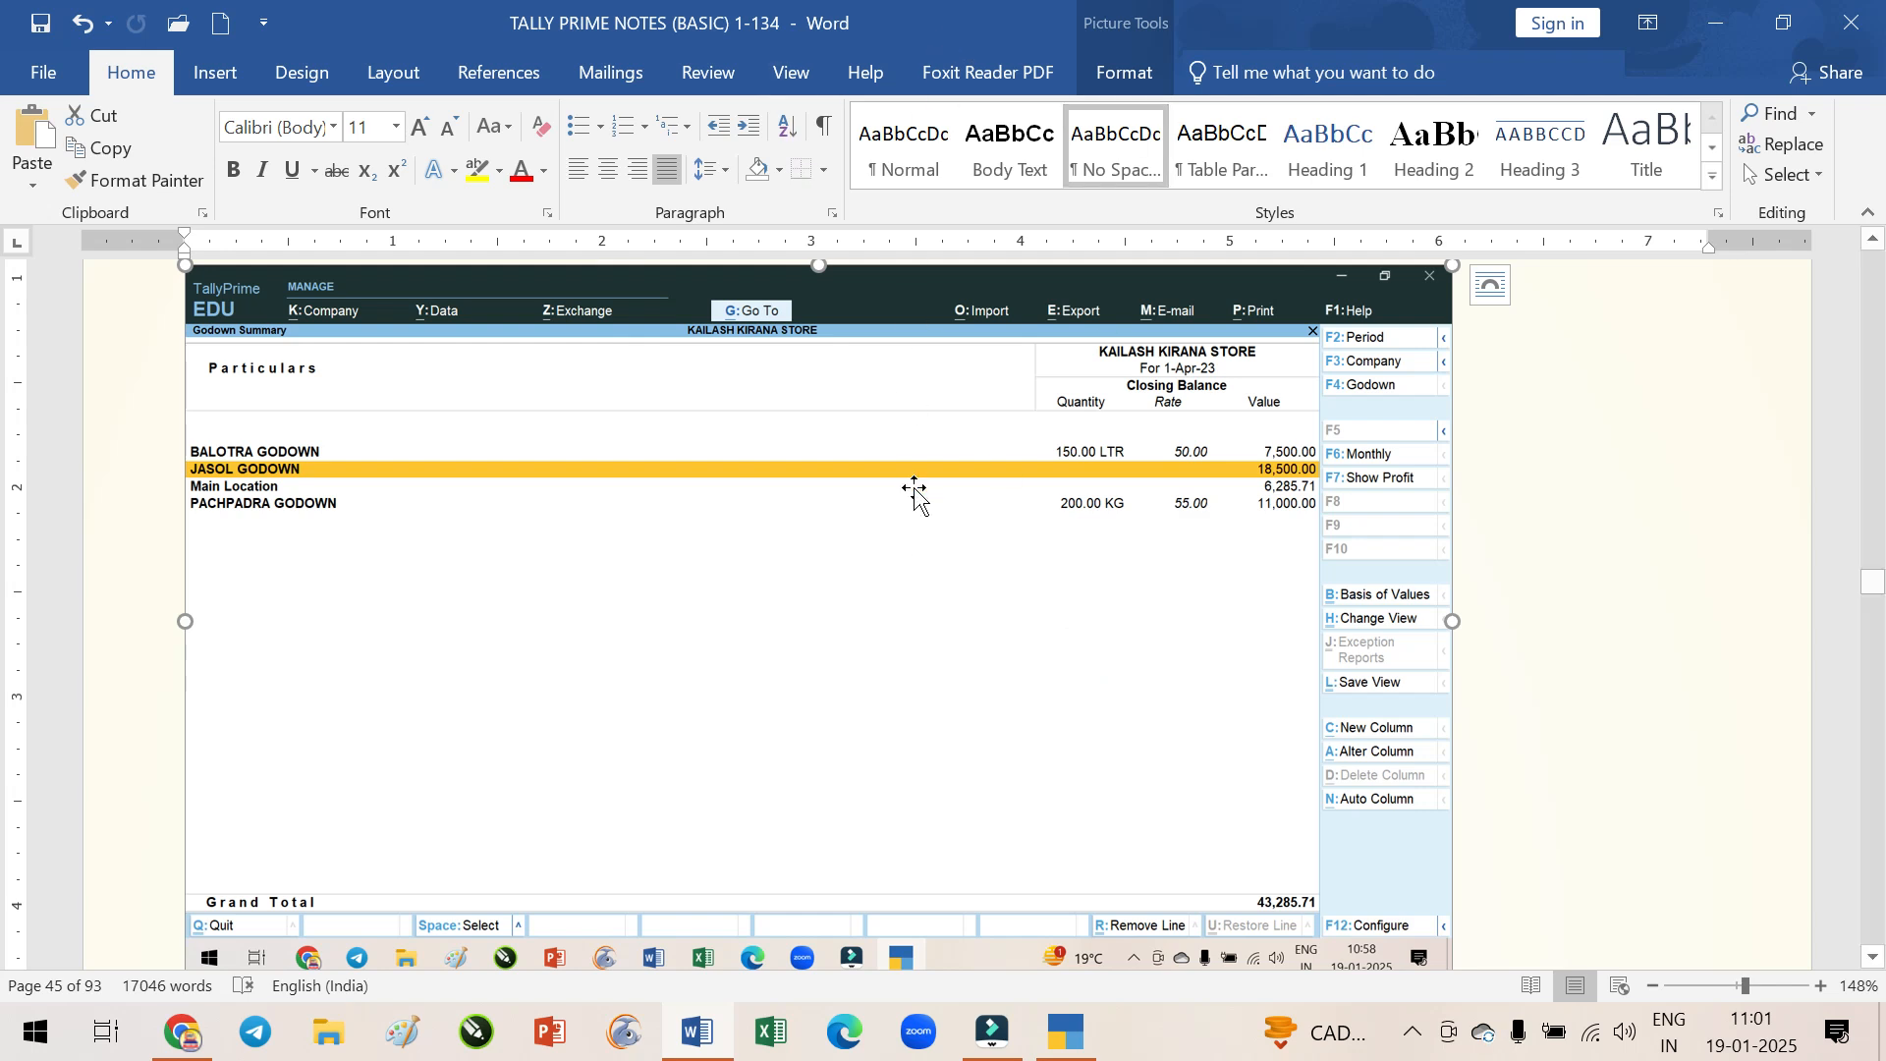
# Crop the empty lower part off the Godown Summary screenshot and enlarge it to about 1.68" high and 7.39" wide
pyautogui.click(1135, 73)
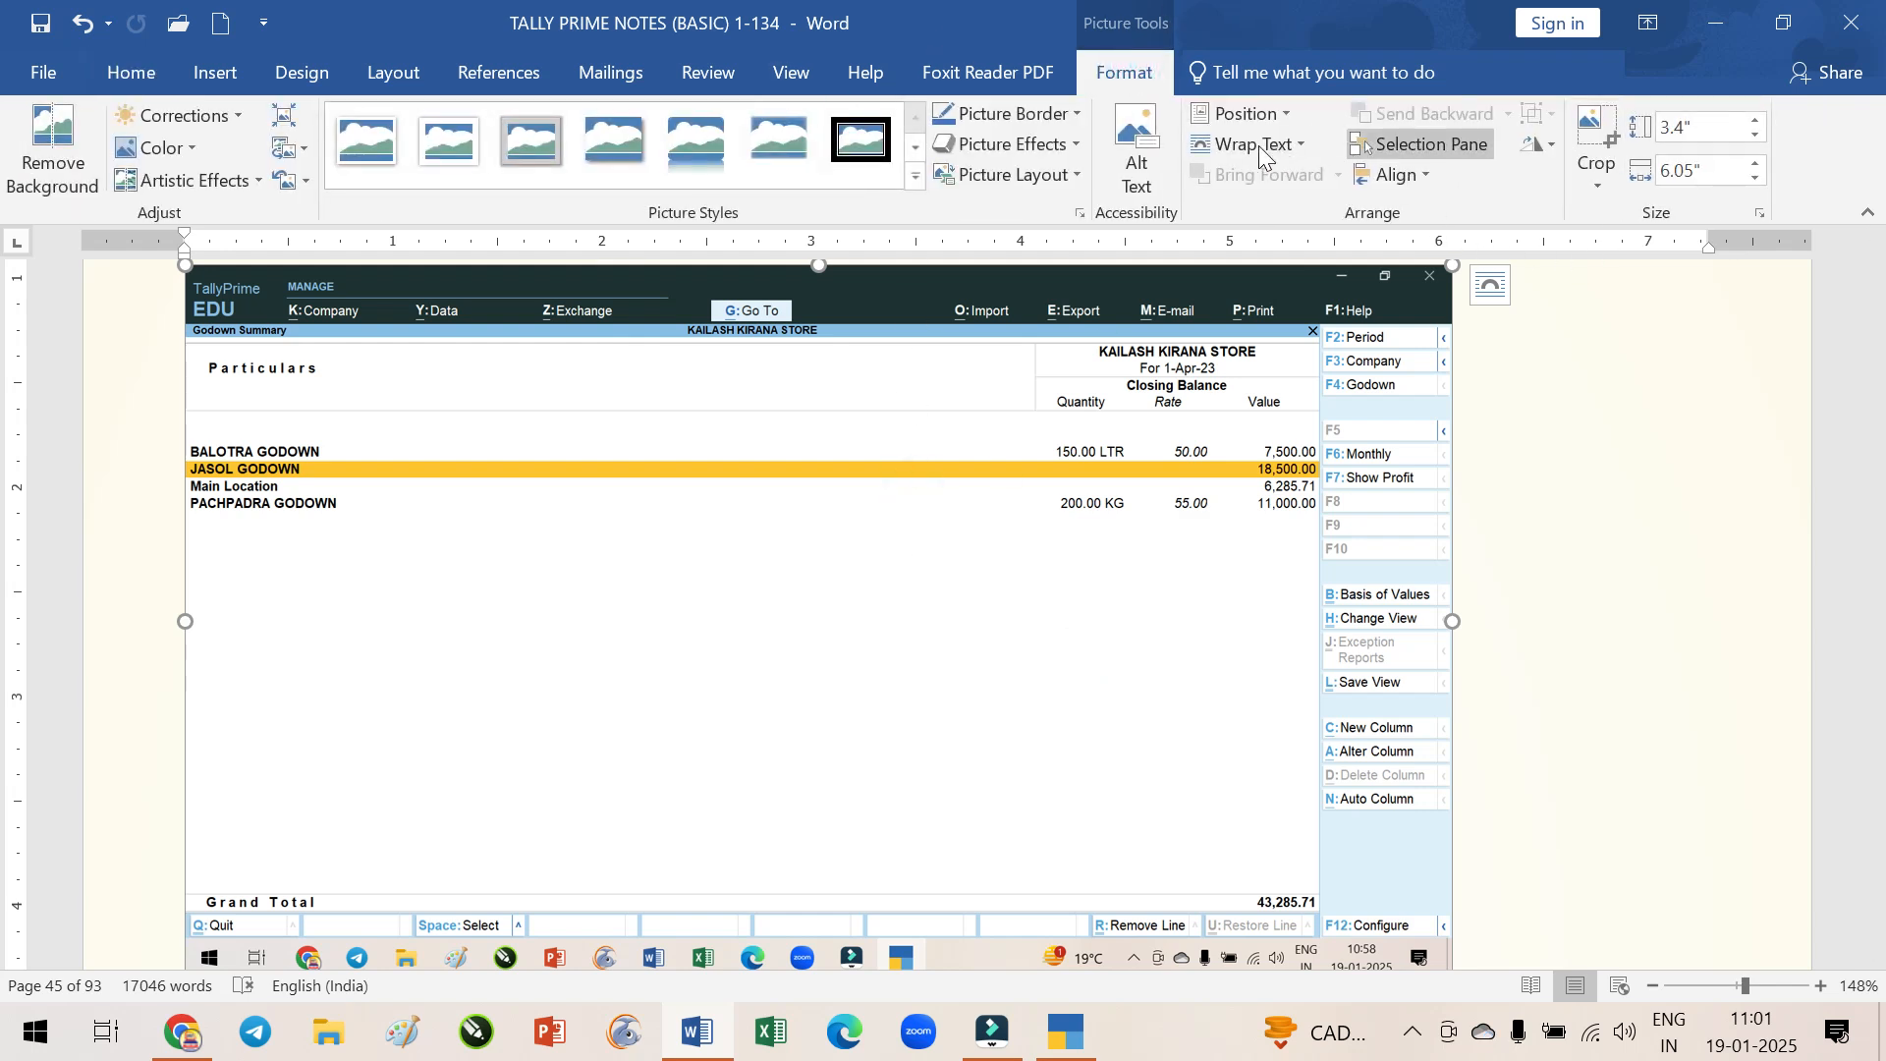
pyautogui.click(1597, 143)
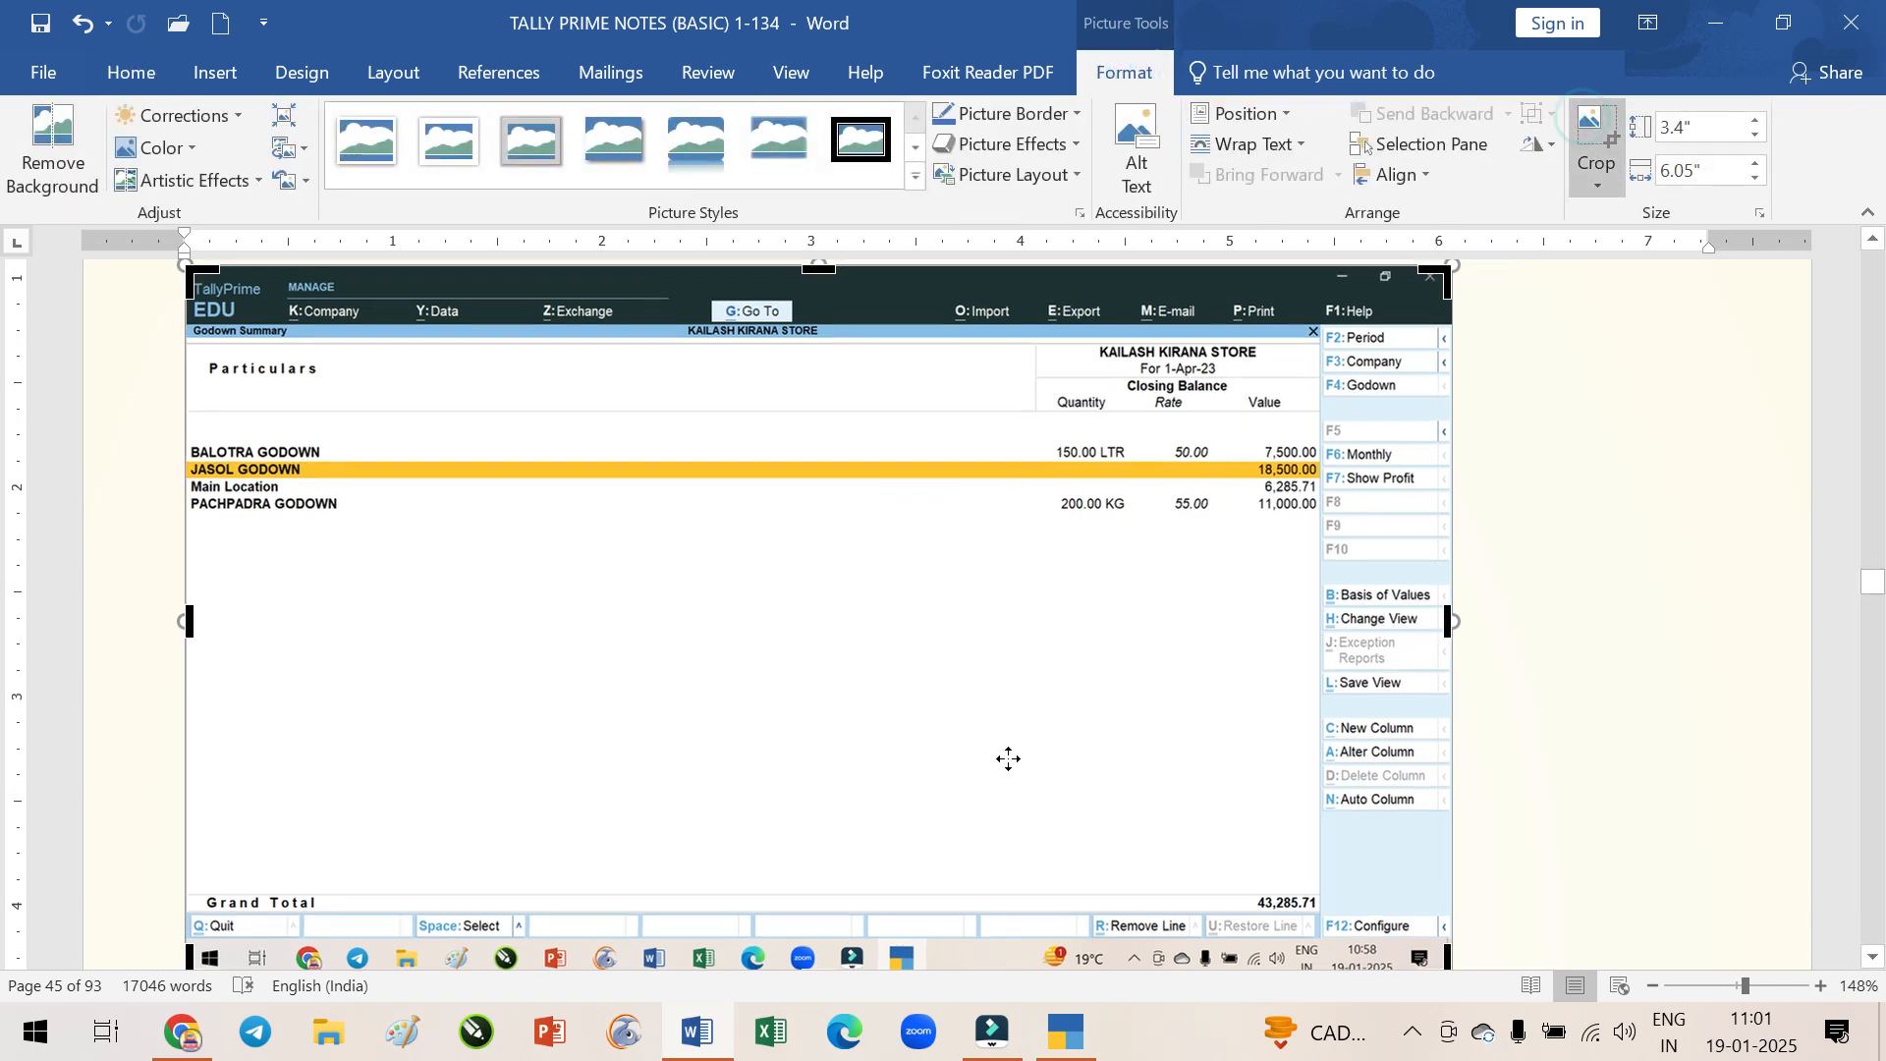
pyautogui.scroll(-2, 927, 787)
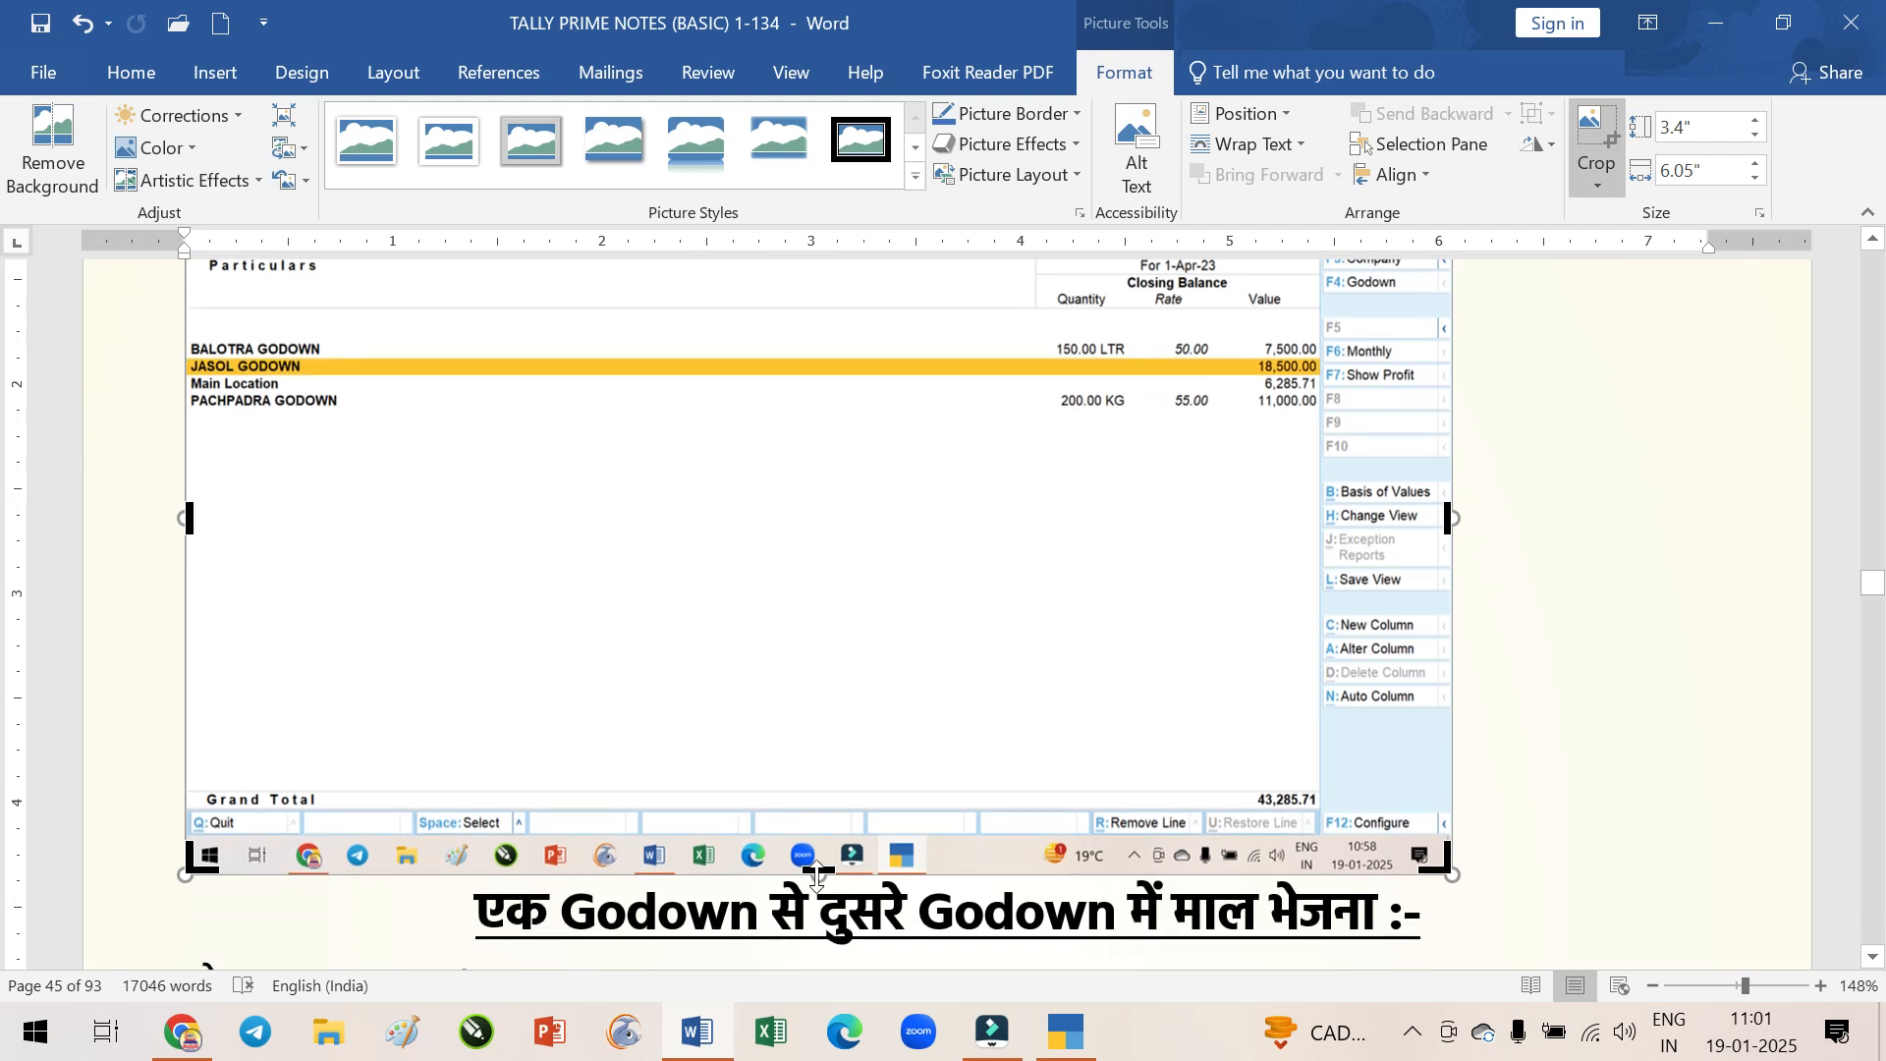
pyautogui.moveTo(825, 866); pyautogui.dragTo(926, 446)
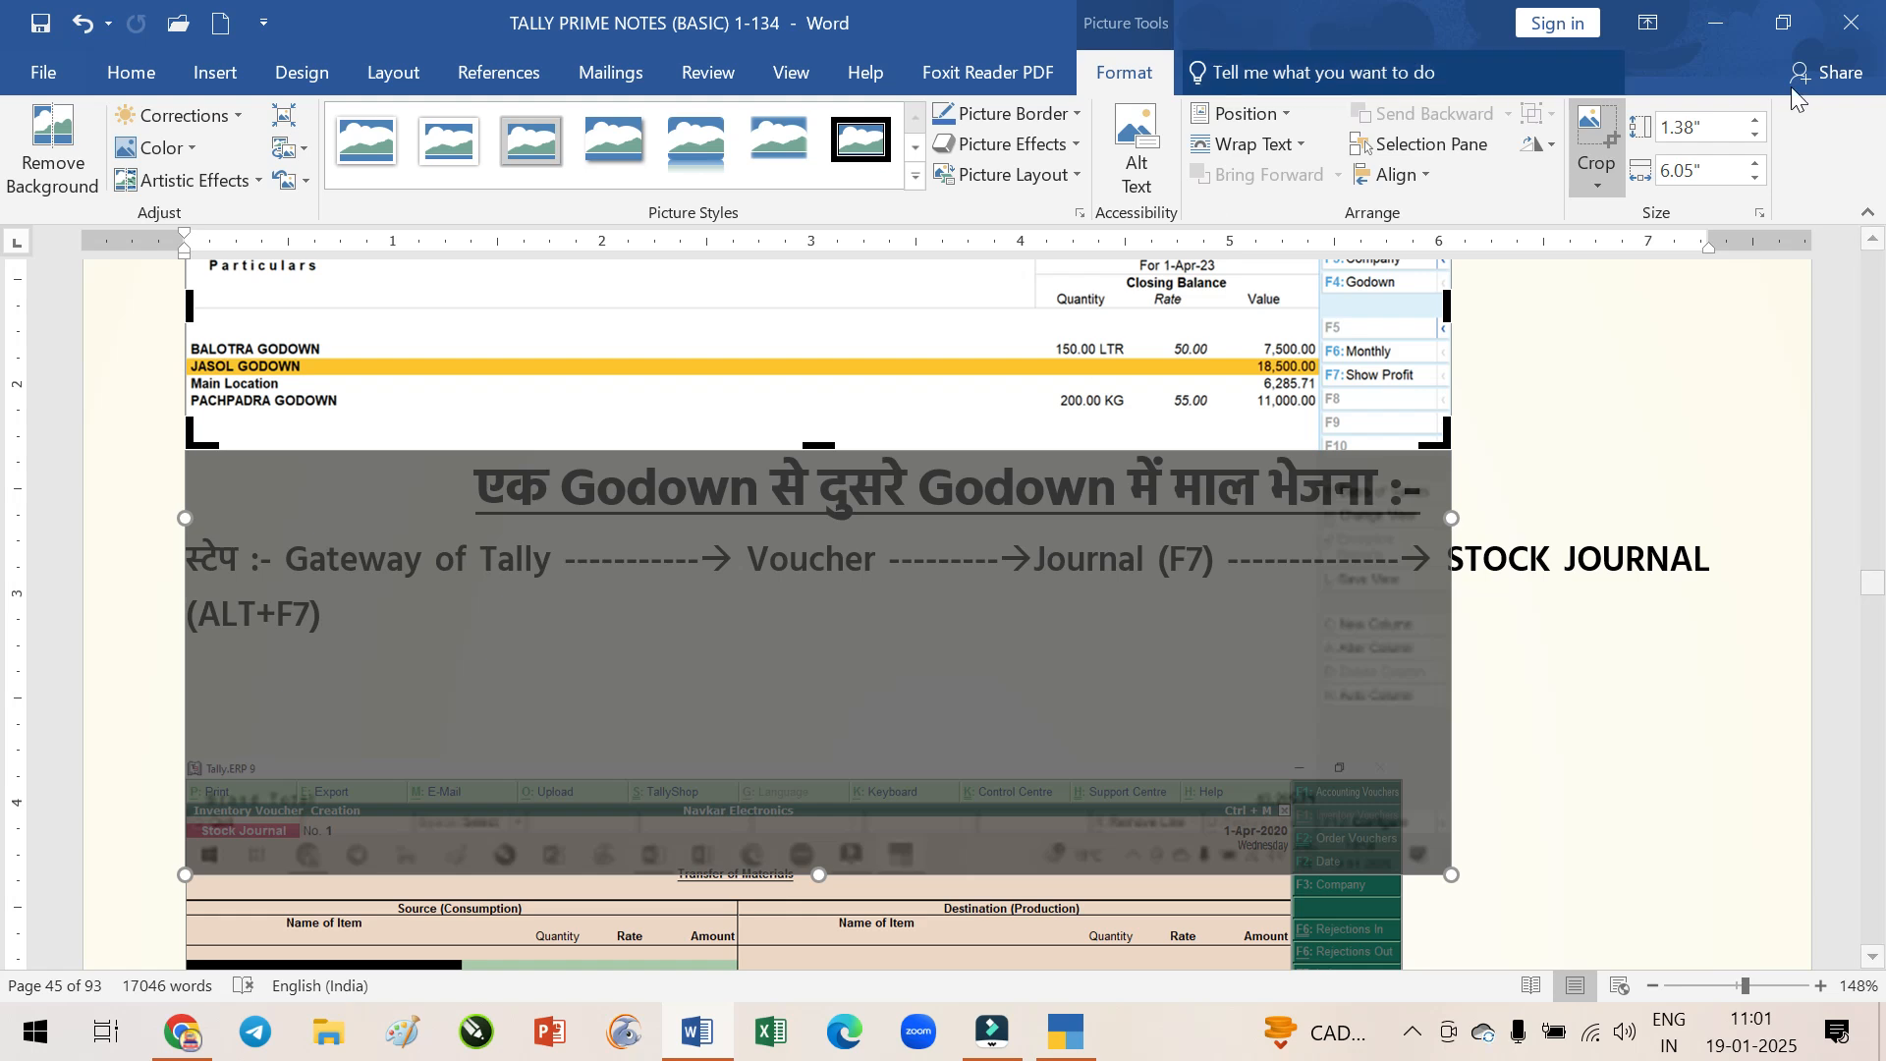
pyautogui.click(1594, 138)
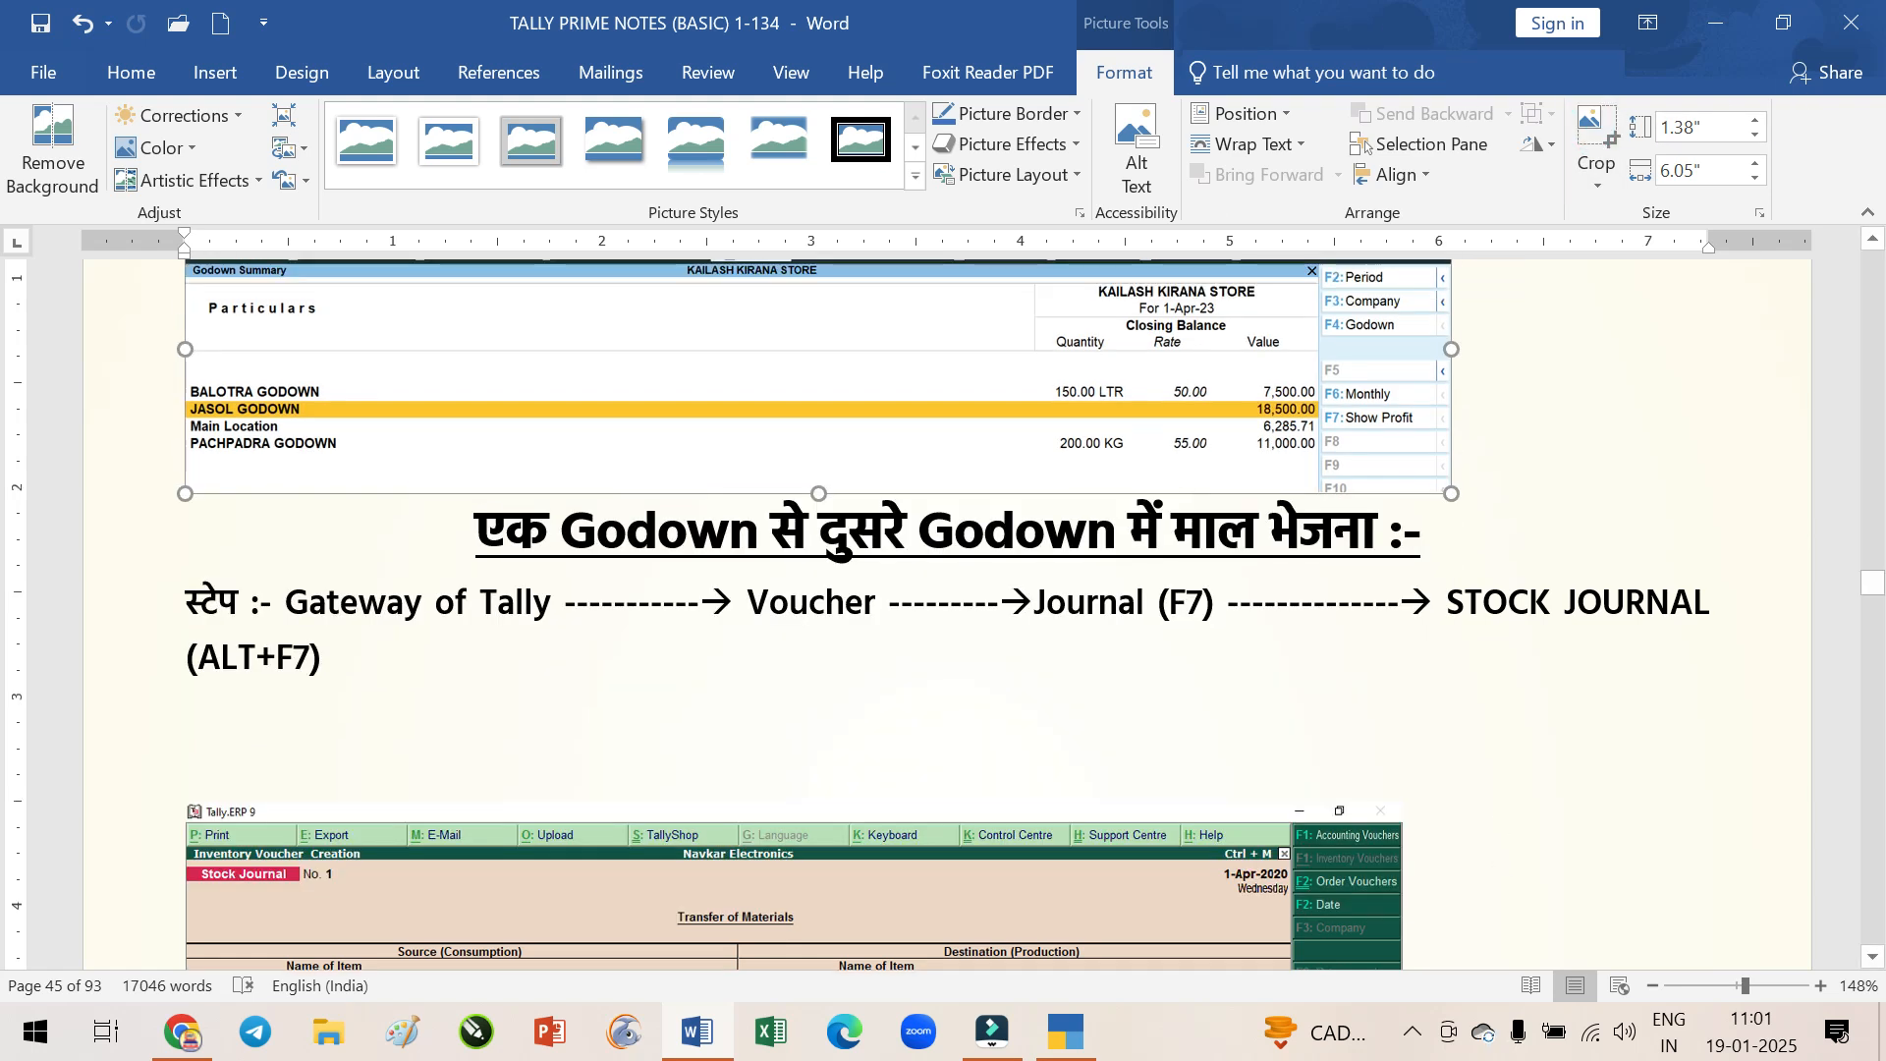
pyautogui.scroll(4, 943, 609)
pyautogui.moveTo(1451, 656); pyautogui.dragTo(1672, 720)
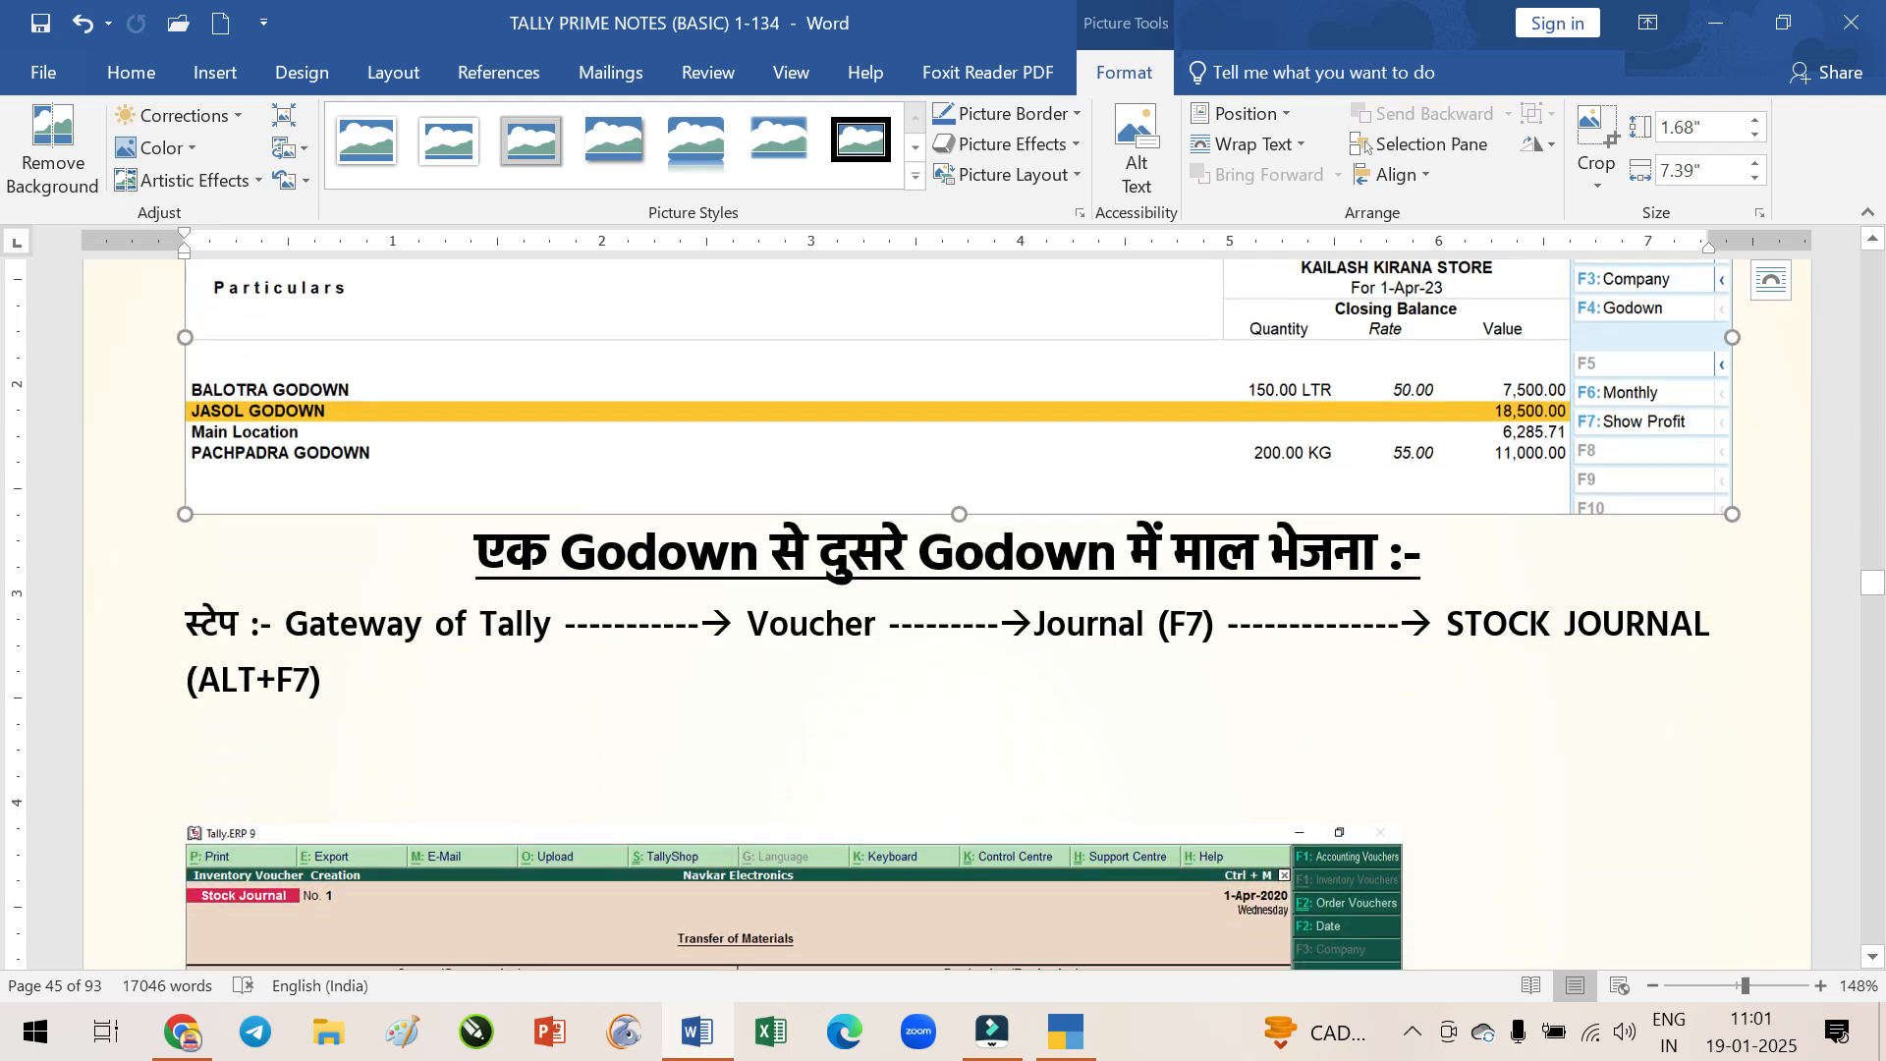
# Move the Stock Journal screenshot up by about 0.5" towards the step line
pyautogui.scroll(-3, 413, 770)
pyautogui.click(475, 665)
pyautogui.moveTo(570, 694); pyautogui.dragTo(569, 591)
pyautogui.scroll(-1, 1003, 543)
pyautogui.scroll(-3, 1003, 543)
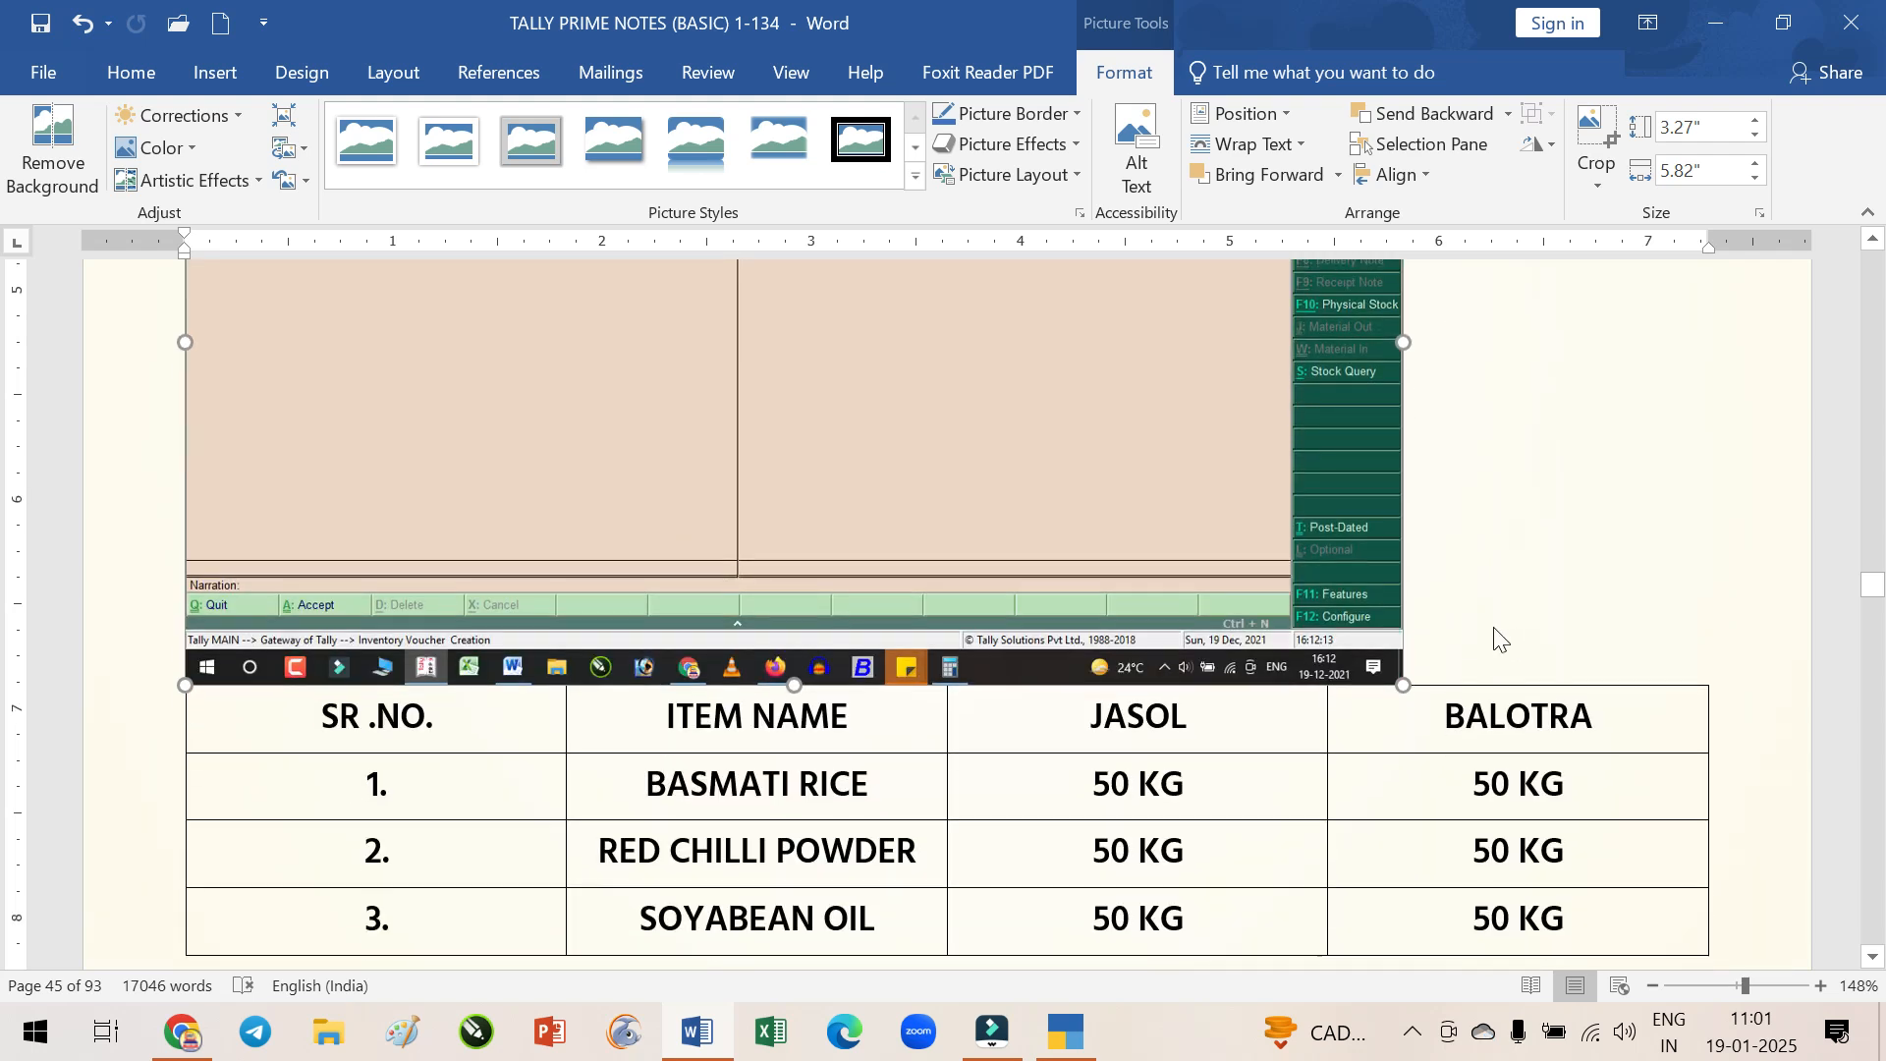
# Remove the blank page between the godown item table and the CALCULATER heading
pyautogui.scroll(-4, 1445, 678)
pyautogui.scroll(-6, 1445, 678)
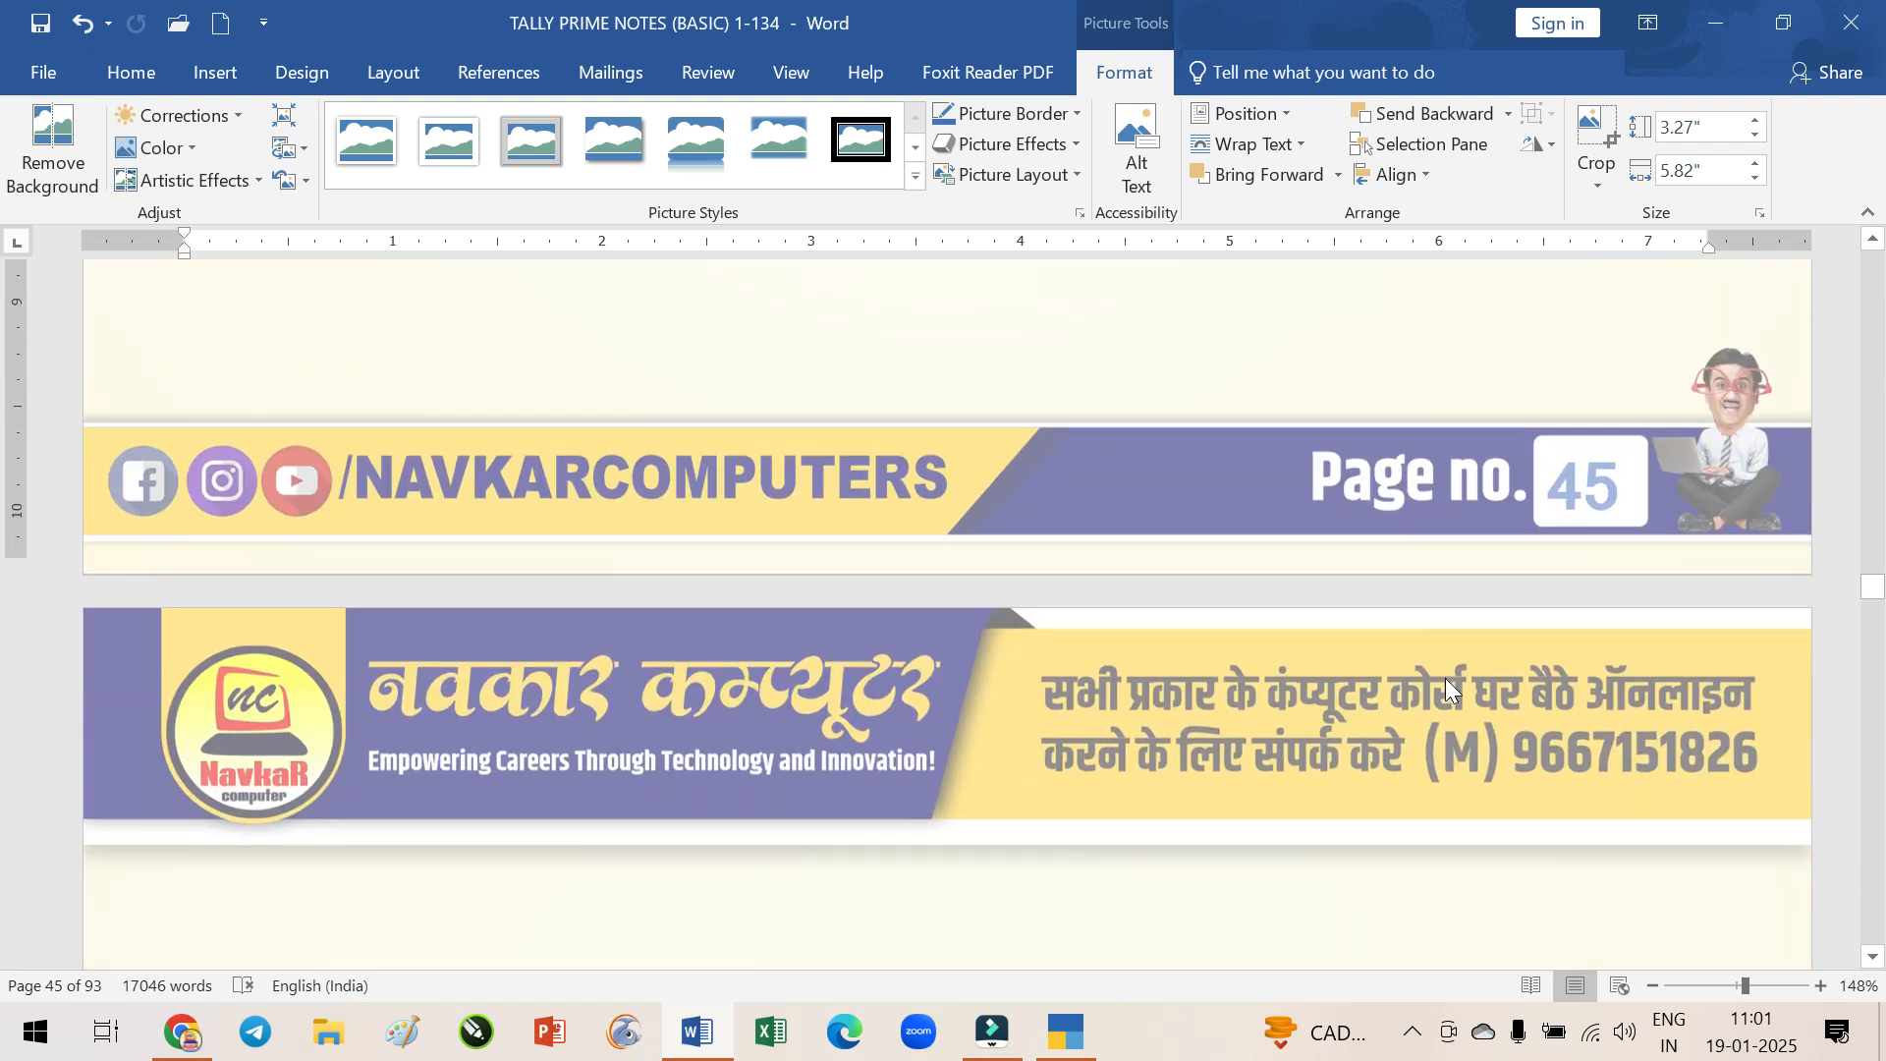
pyautogui.scroll(4, 1043, 636)
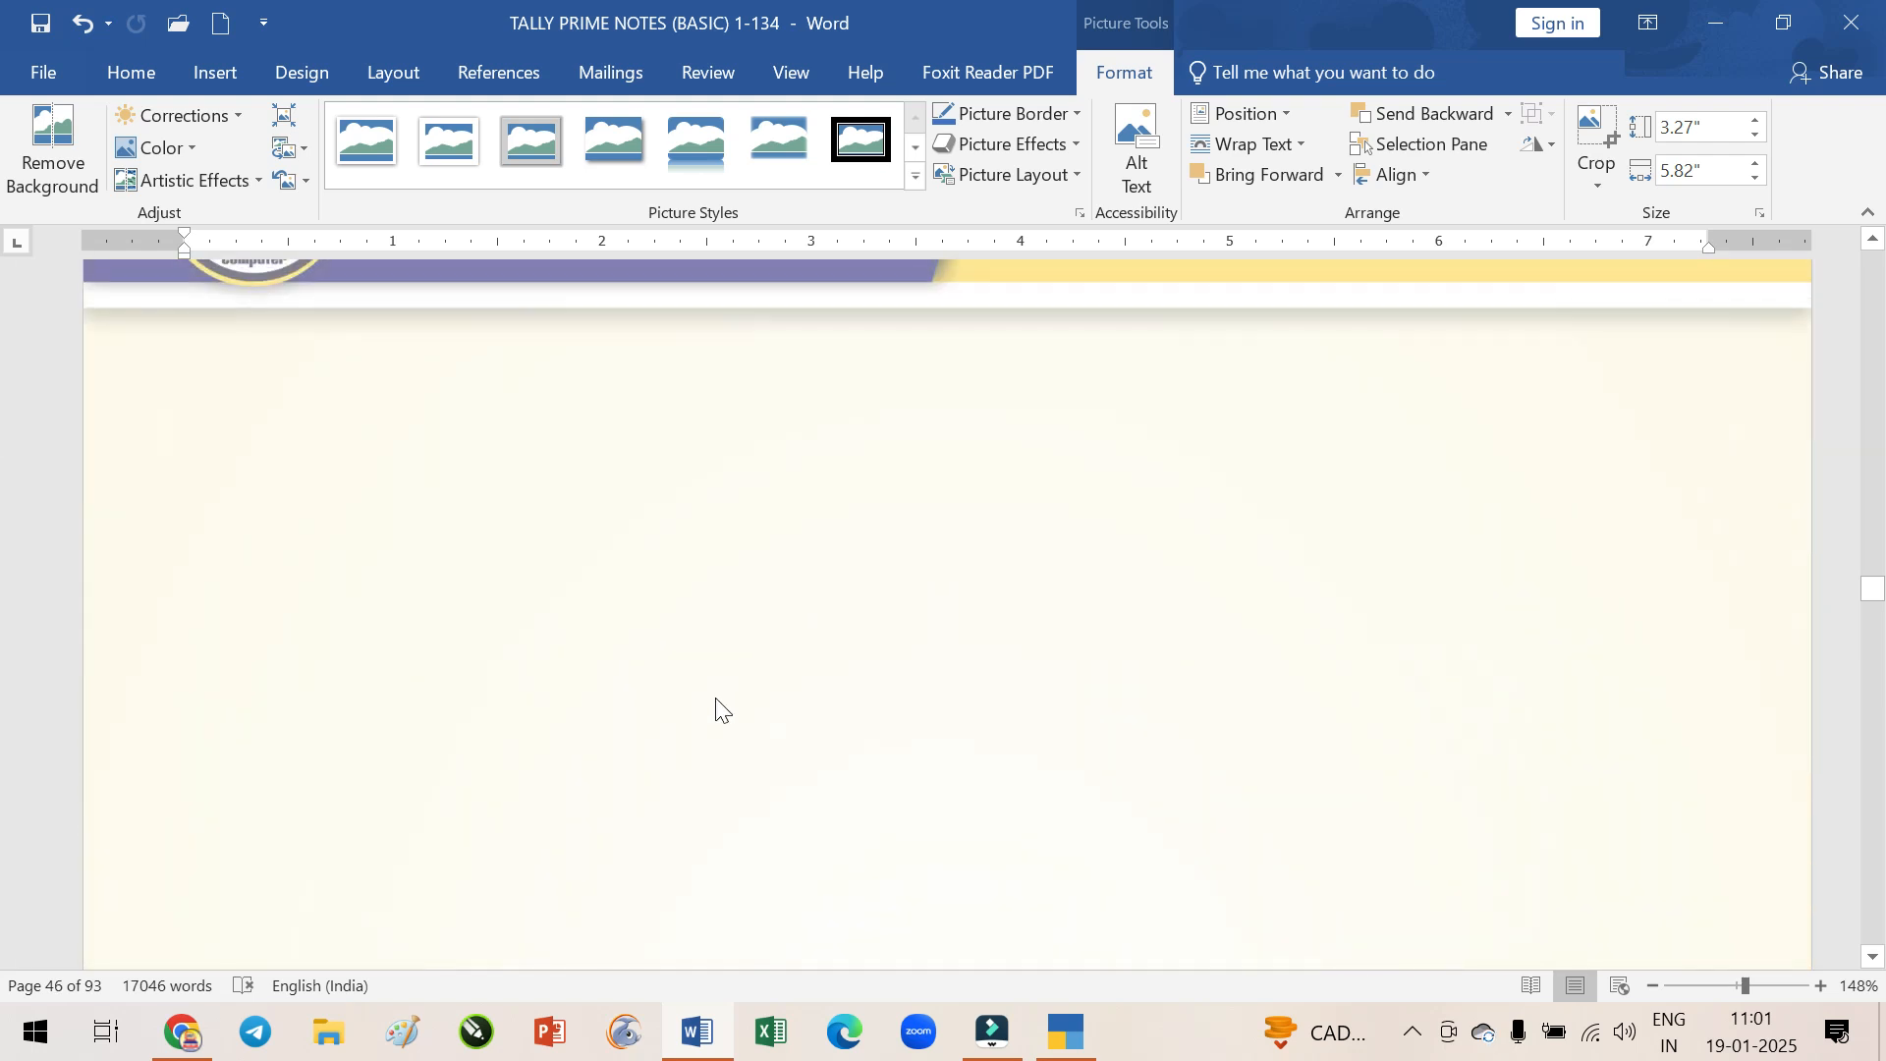
pyautogui.click(371, 858)
pyautogui.hotkey('ctrl', 'z')
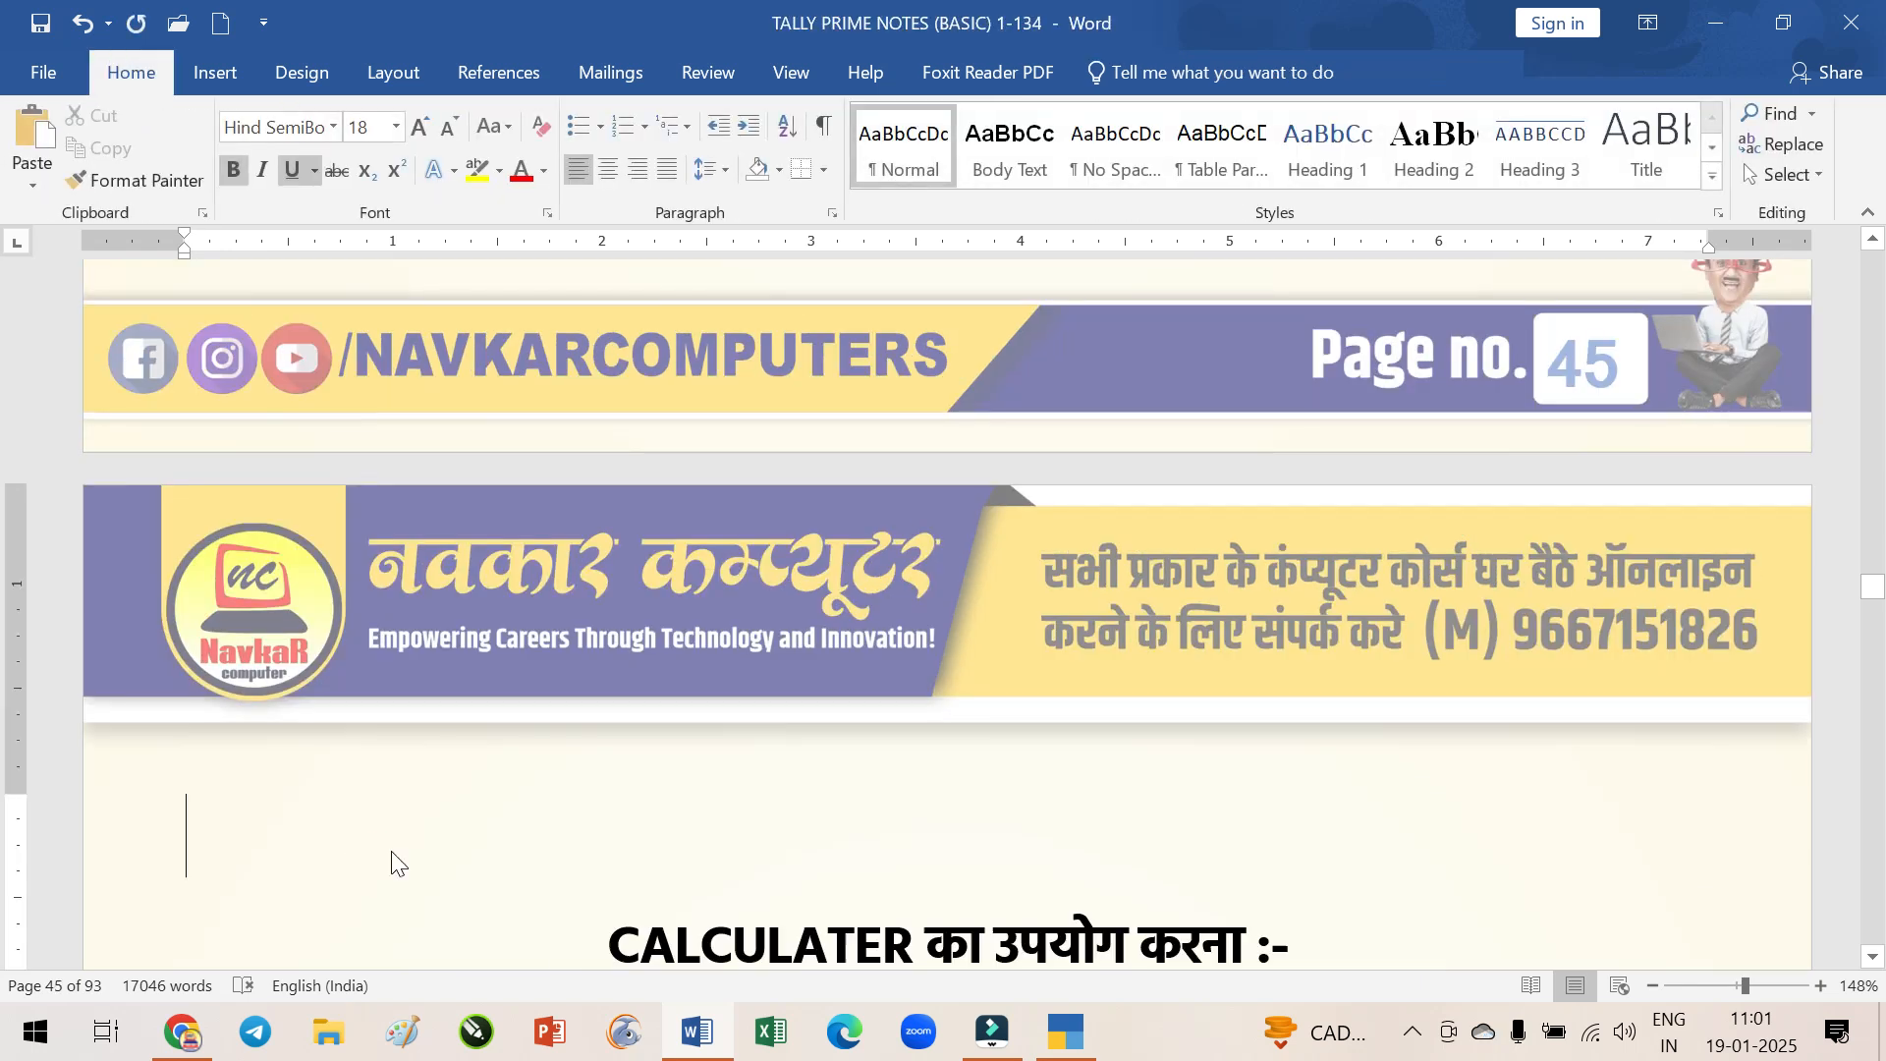
pyautogui.press('Delete')
pyautogui.scroll(10, 992, 781)
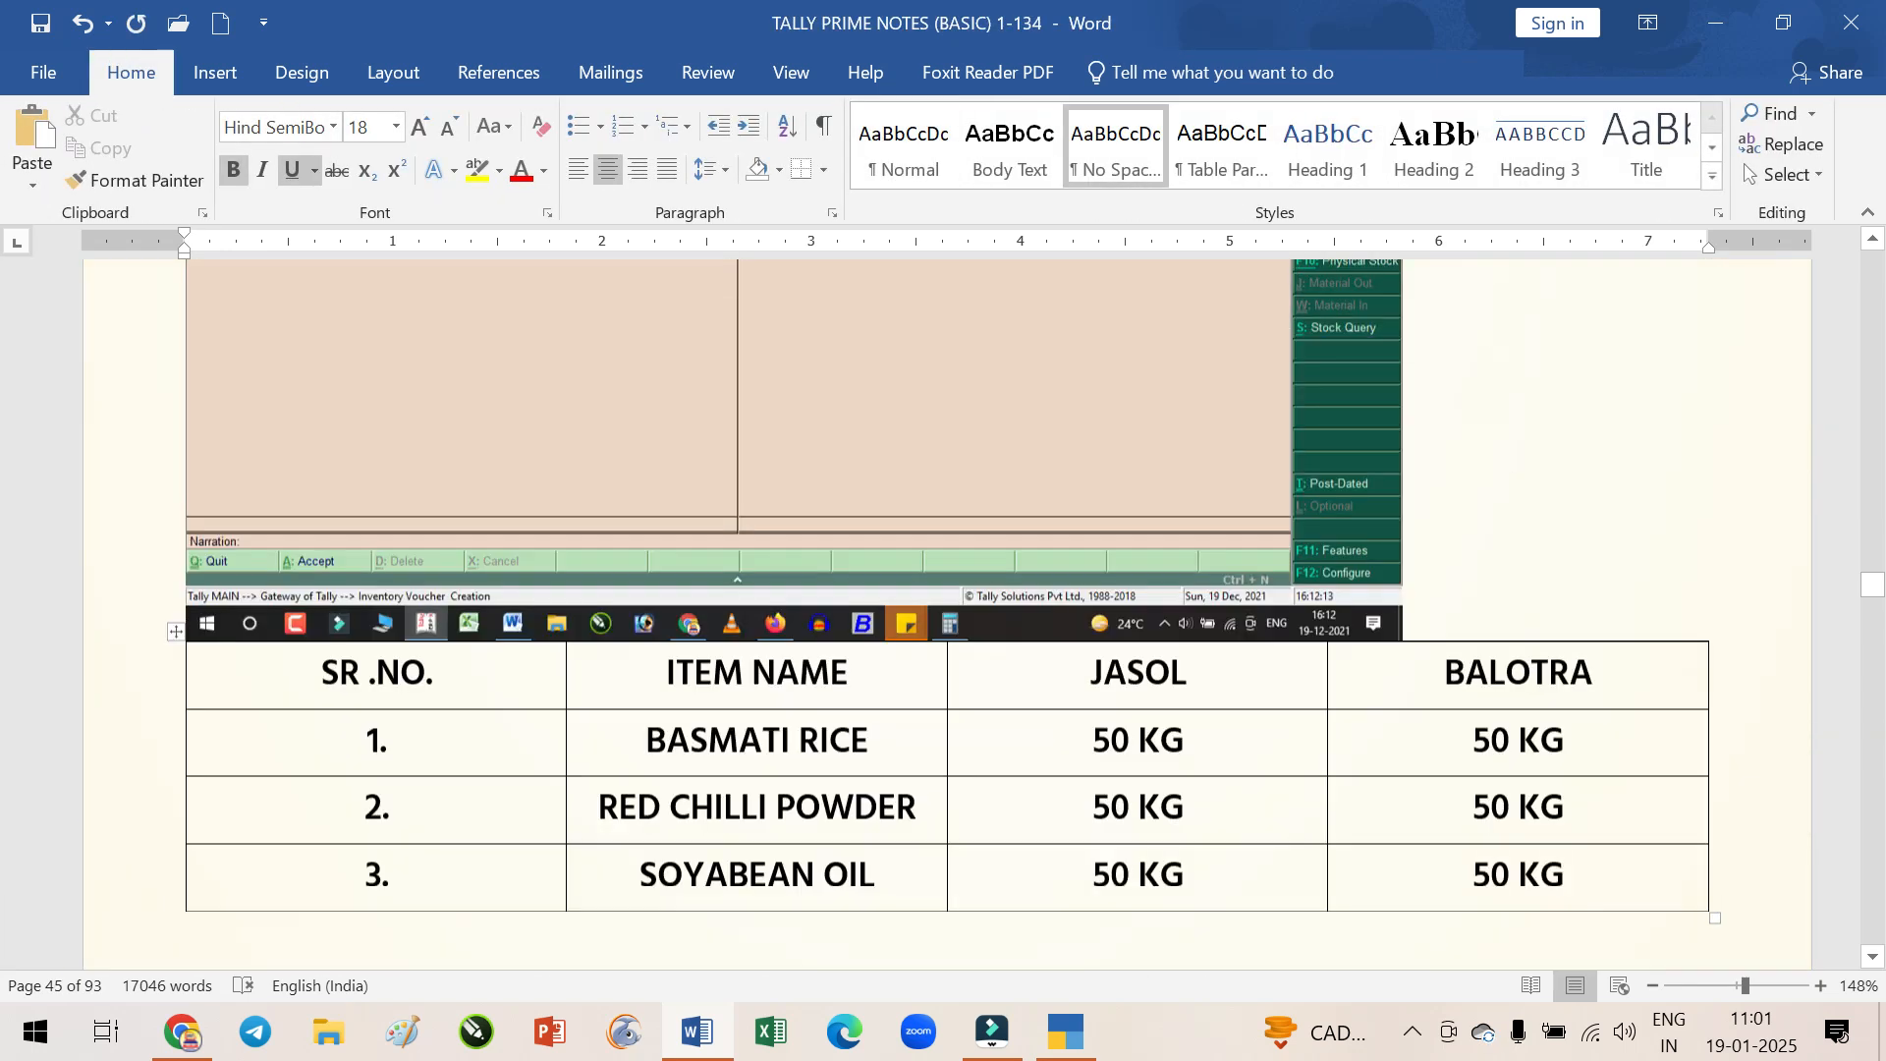
# Enlarge the Stock Journal screenshot to about 6.7" wide and shift it right by about 0.3" above the item table
pyautogui.scroll(2, 1120, 593)
pyautogui.click(1120, 593)
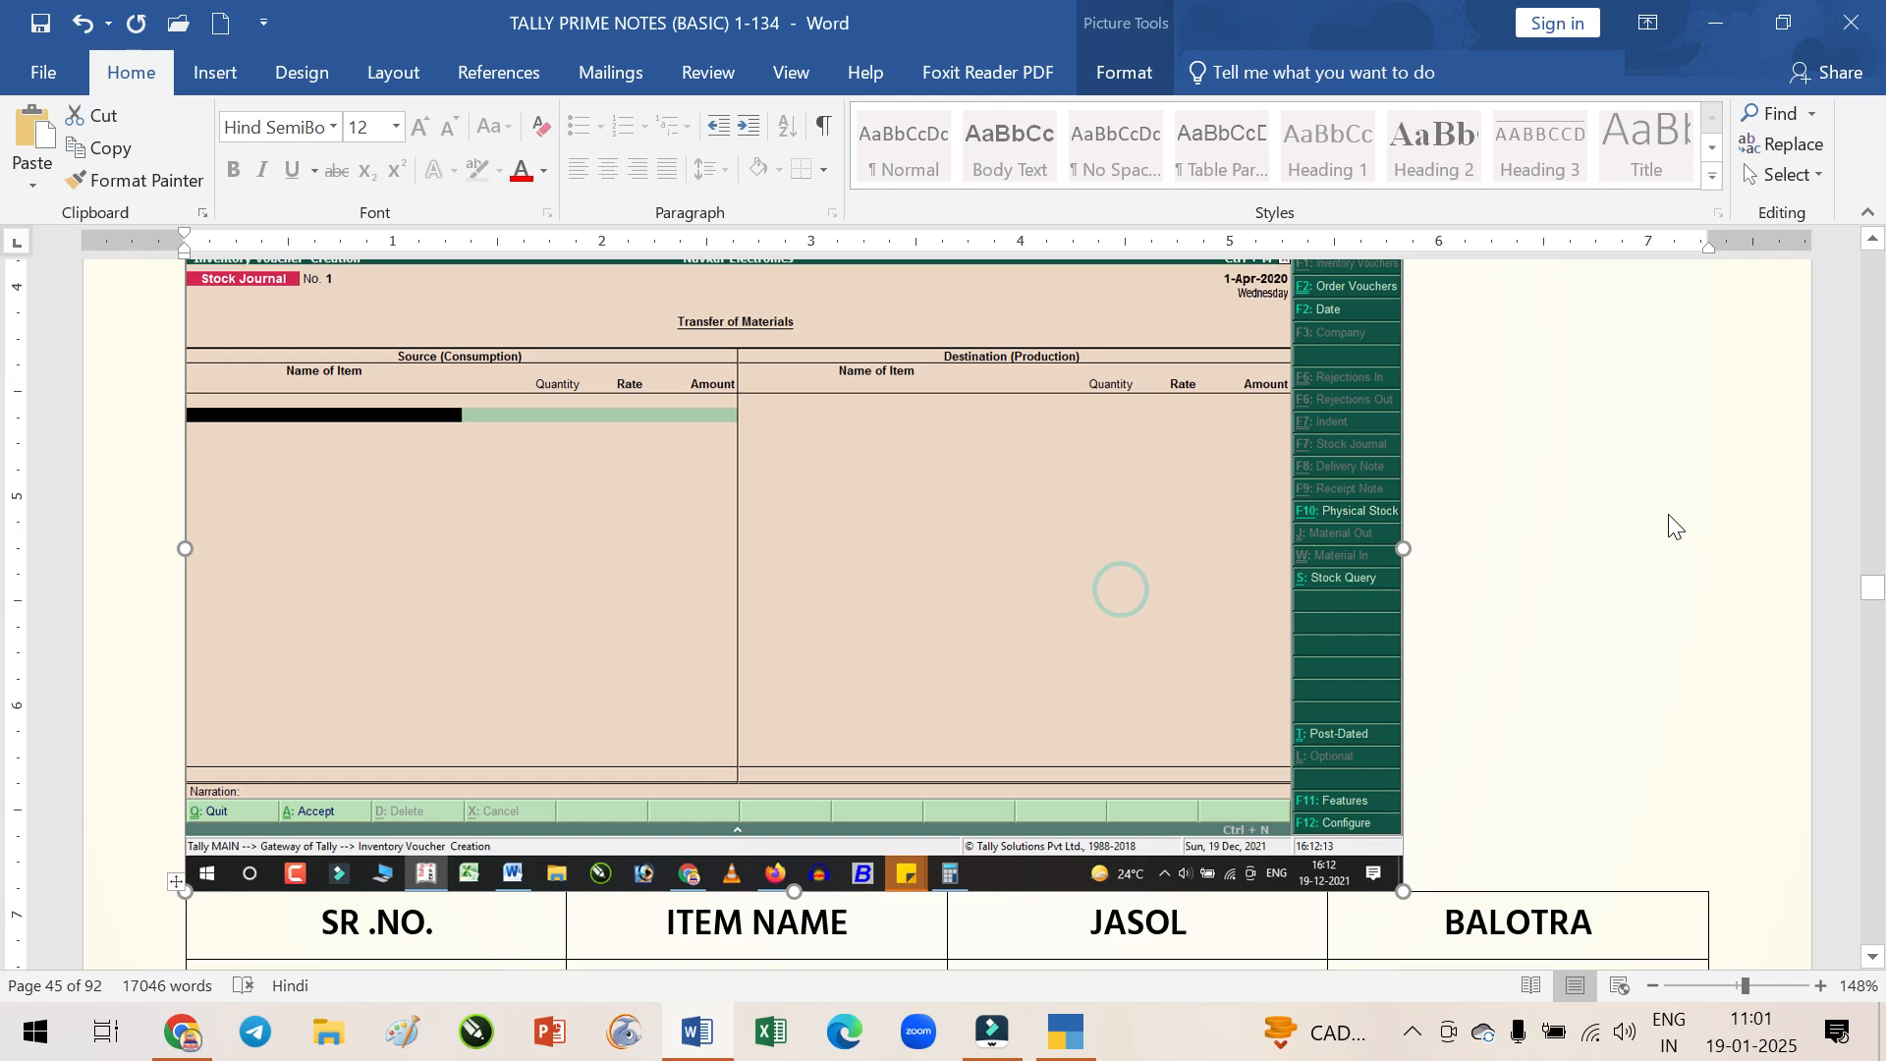
pyautogui.scroll(-4, 1120, 593)
pyautogui.scroll(-2, 1372, 450)
pyautogui.scroll(1, 1372, 450)
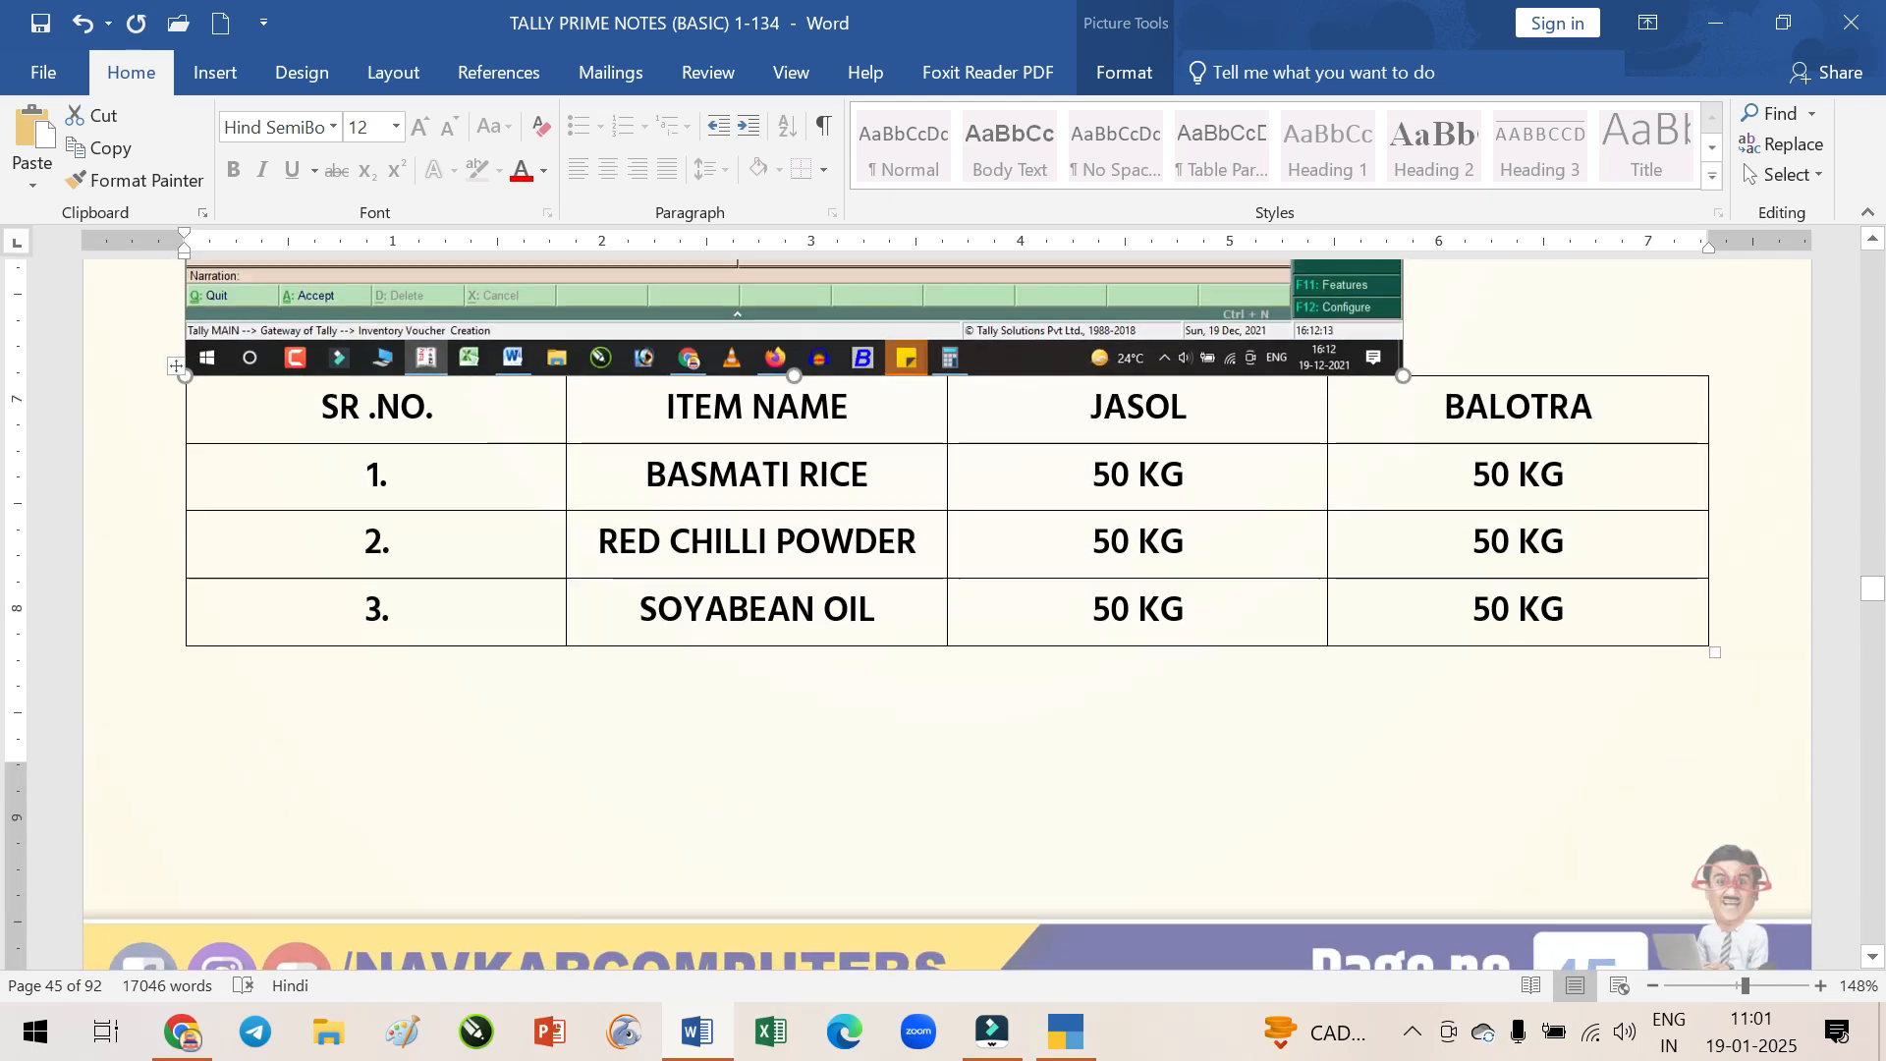
pyautogui.moveTo(1413, 389); pyautogui.dragTo(1560, 479)
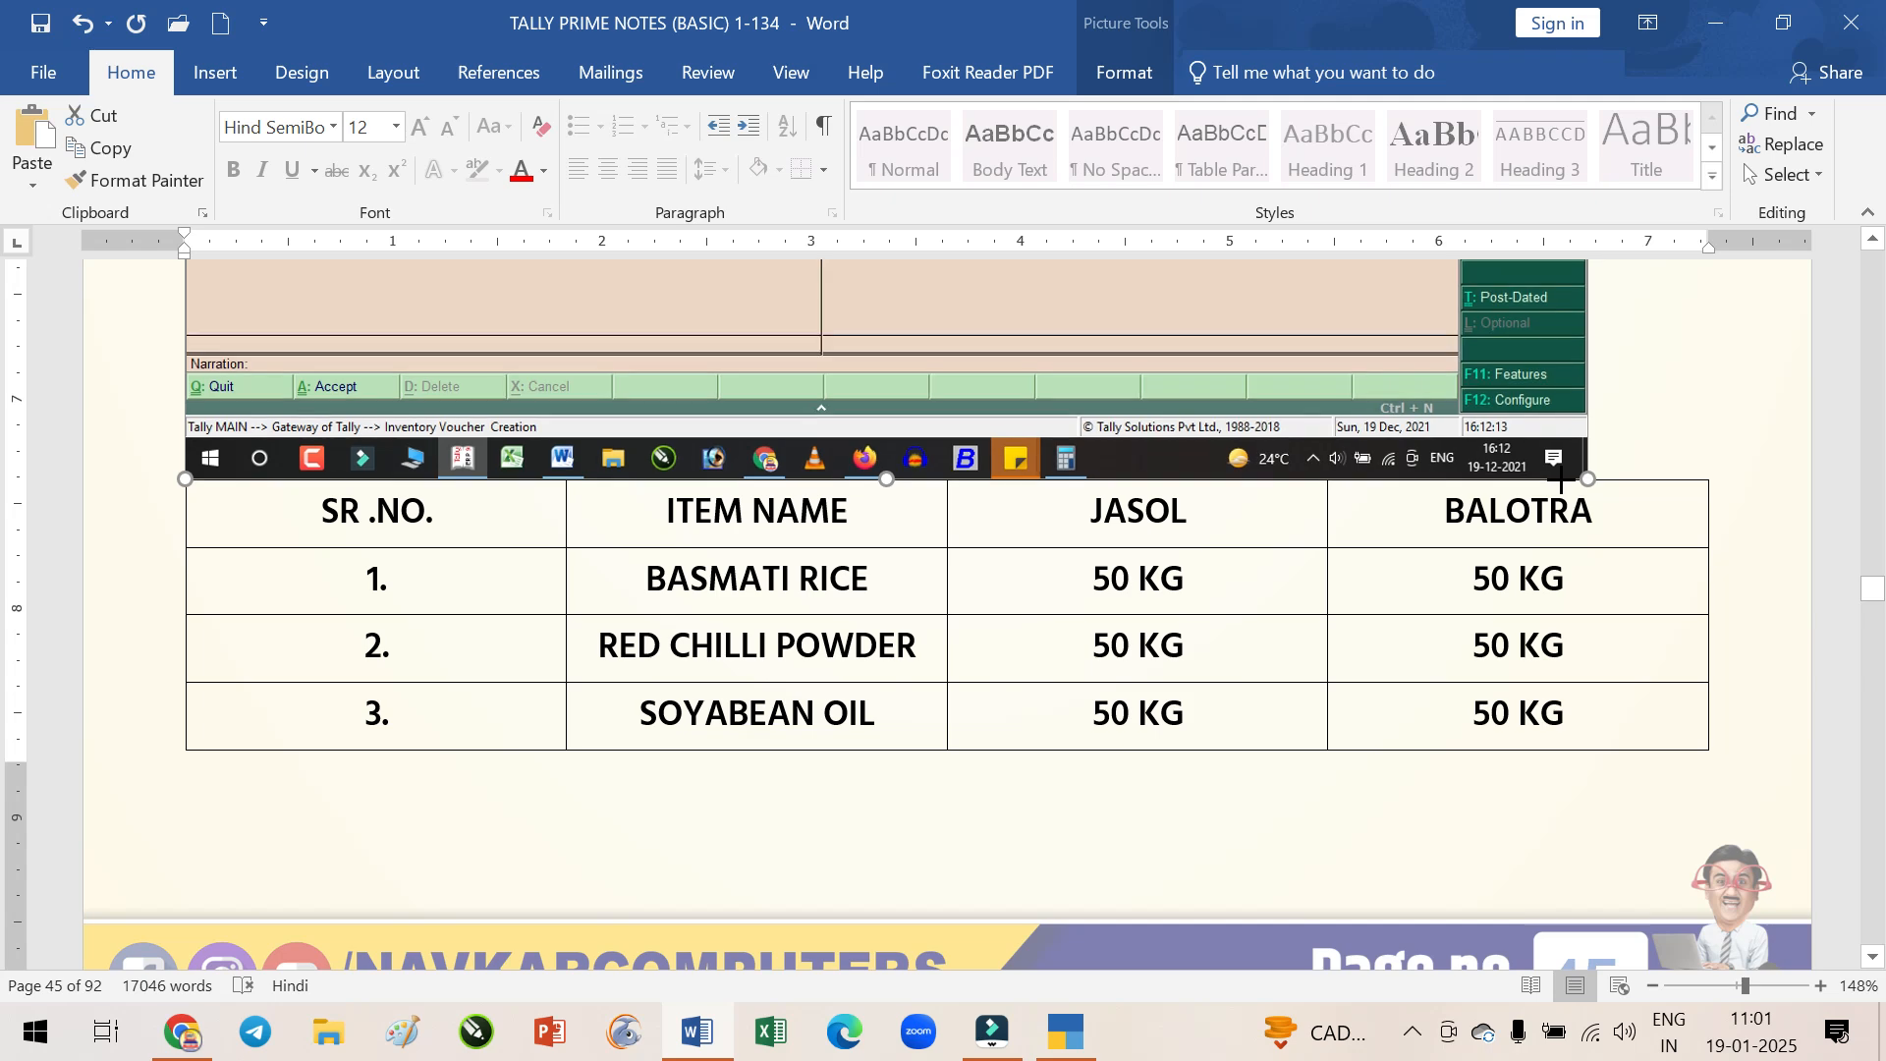
pyautogui.scroll(6, 1567, 547)
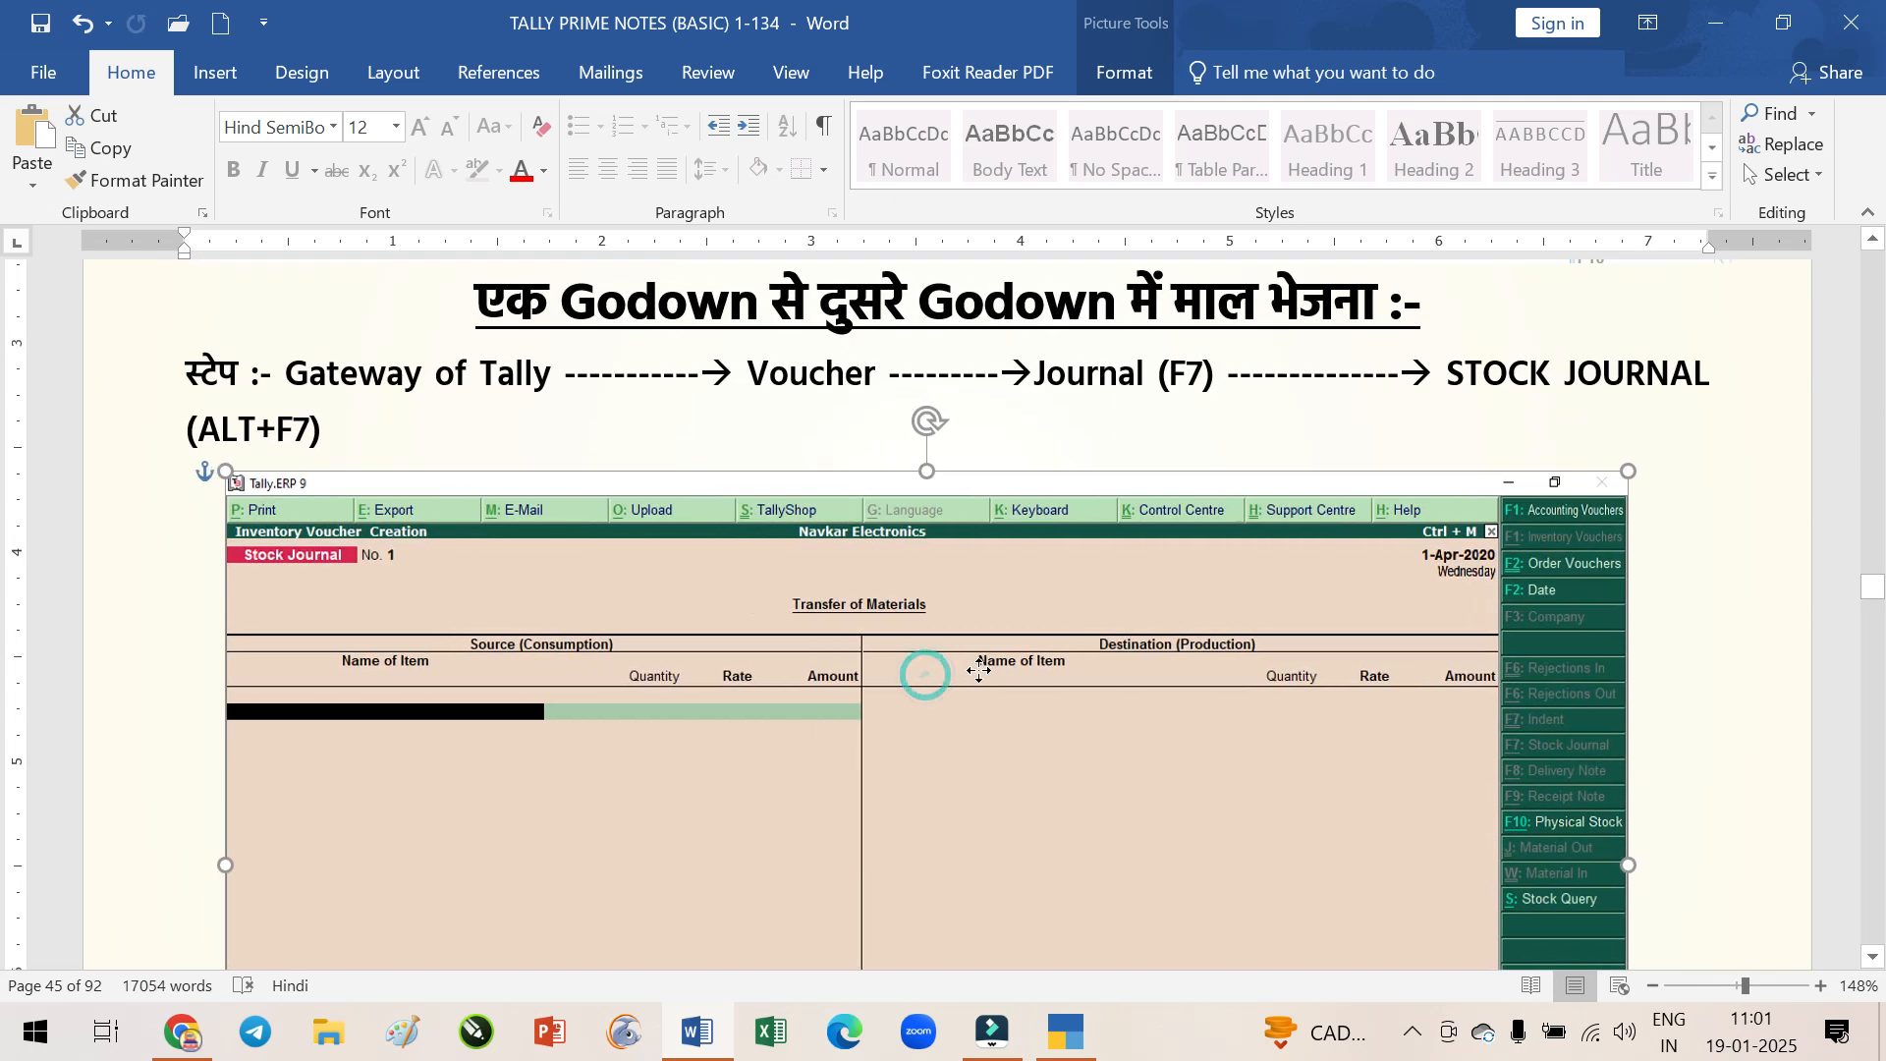
pyautogui.scroll(-10, 1032, 562)
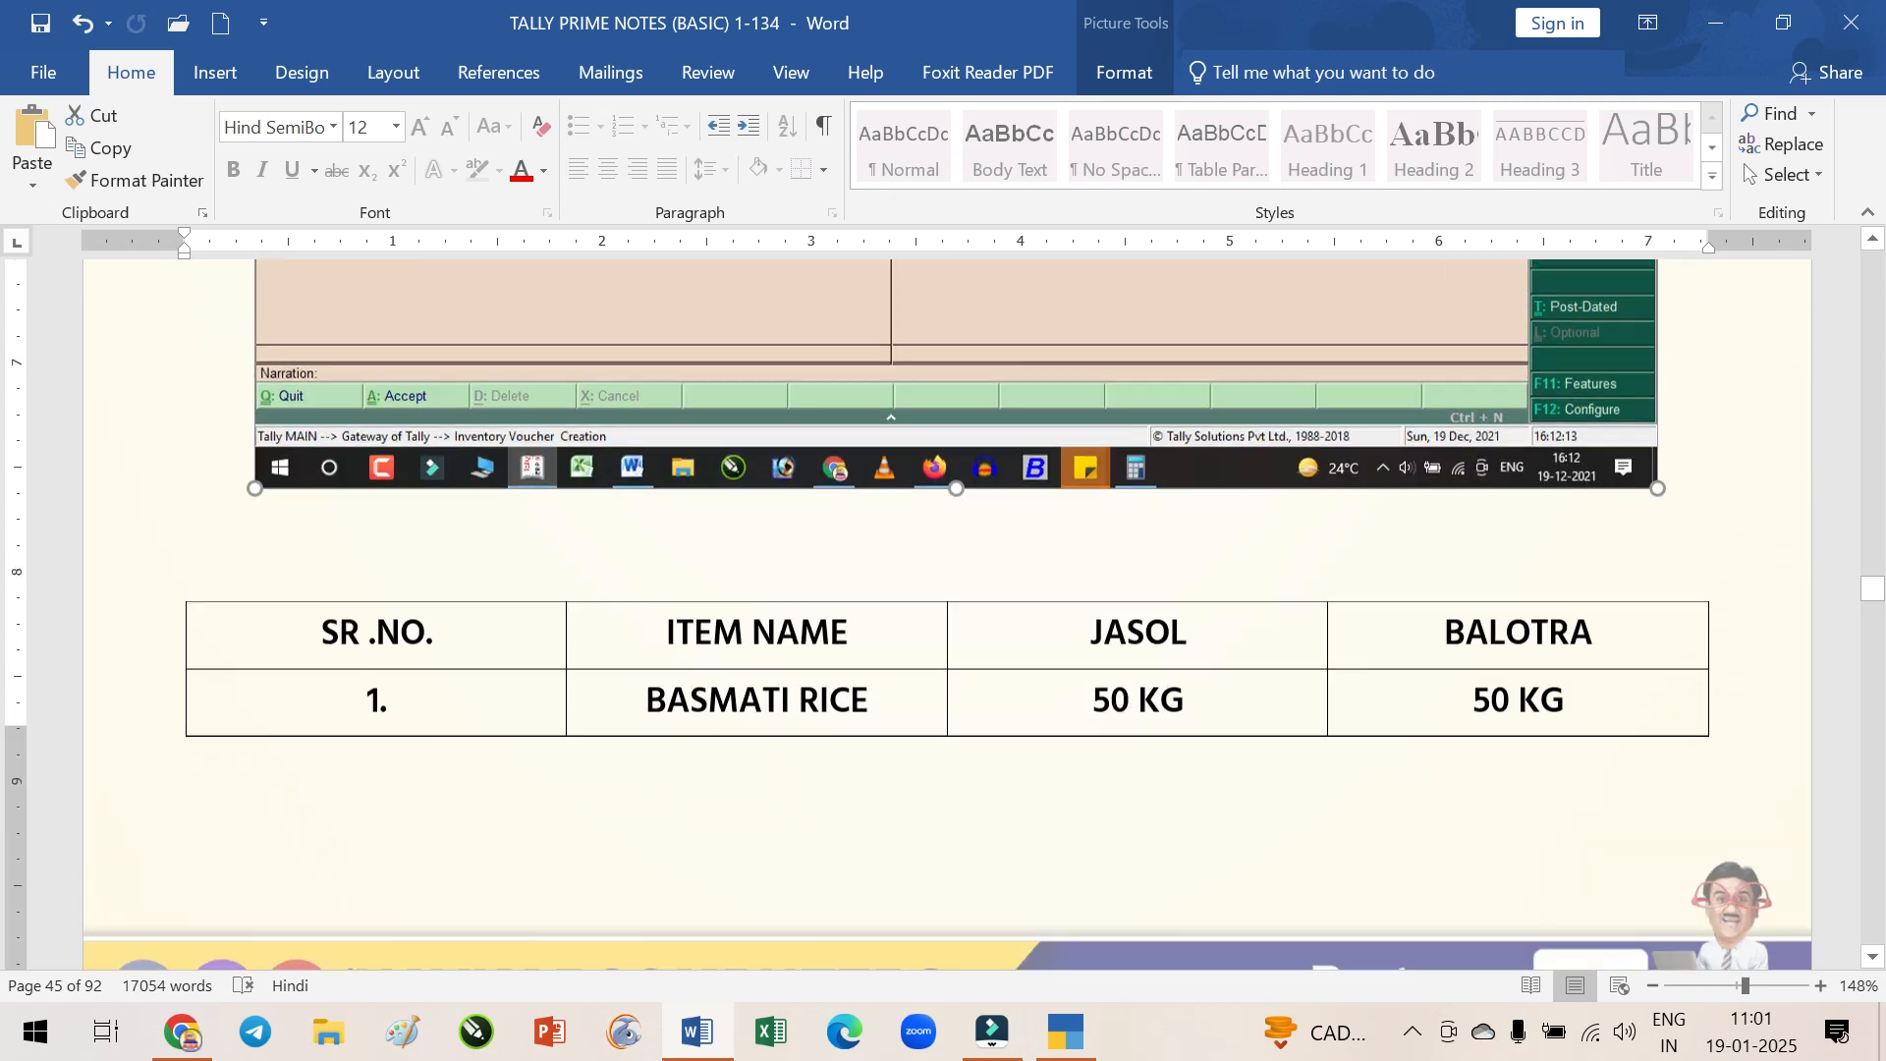
pyautogui.scroll(10, 1032, 565)
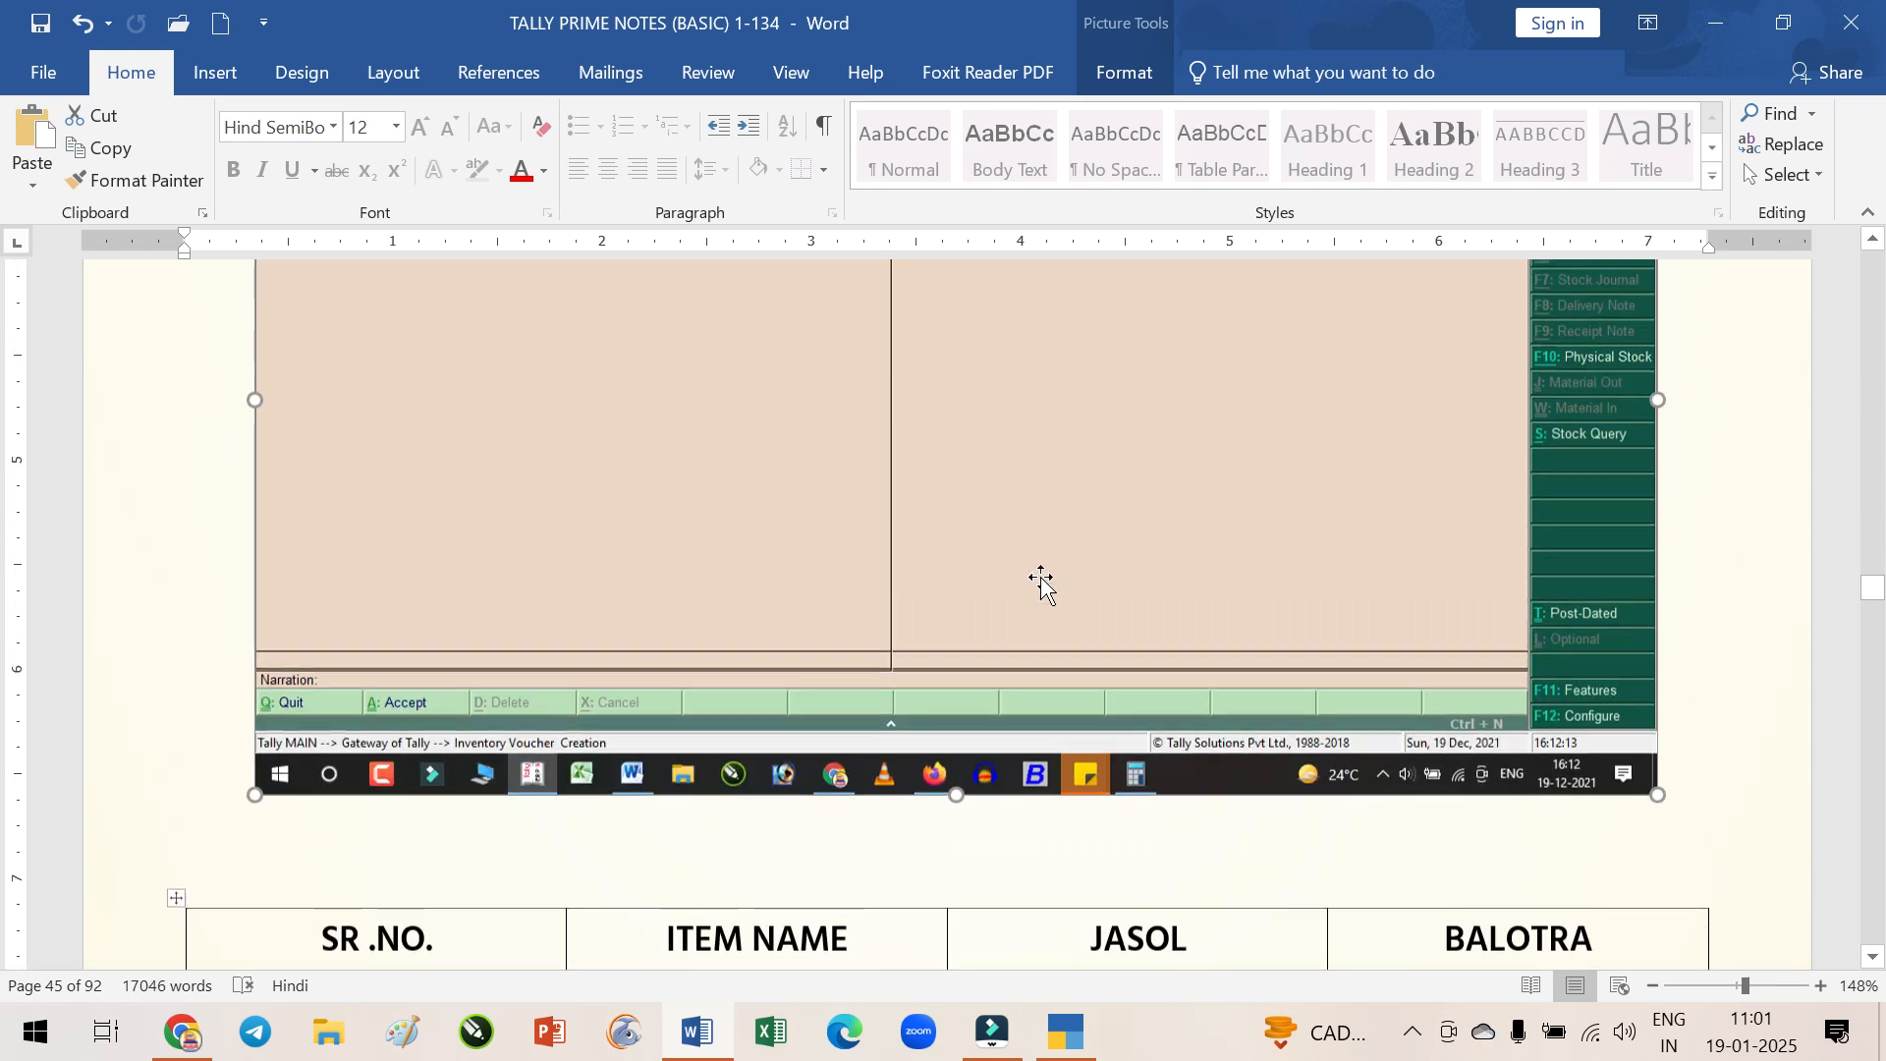
pyautogui.scroll(2, 1010, 545)
# Try to move the Stock Journal screenshot about 0.4" further right and slightly higher, and undo that move
pyautogui.moveTo(955, 643); pyautogui.dragTo(1030, 597)
pyautogui.scroll(-12, 1015, 606)
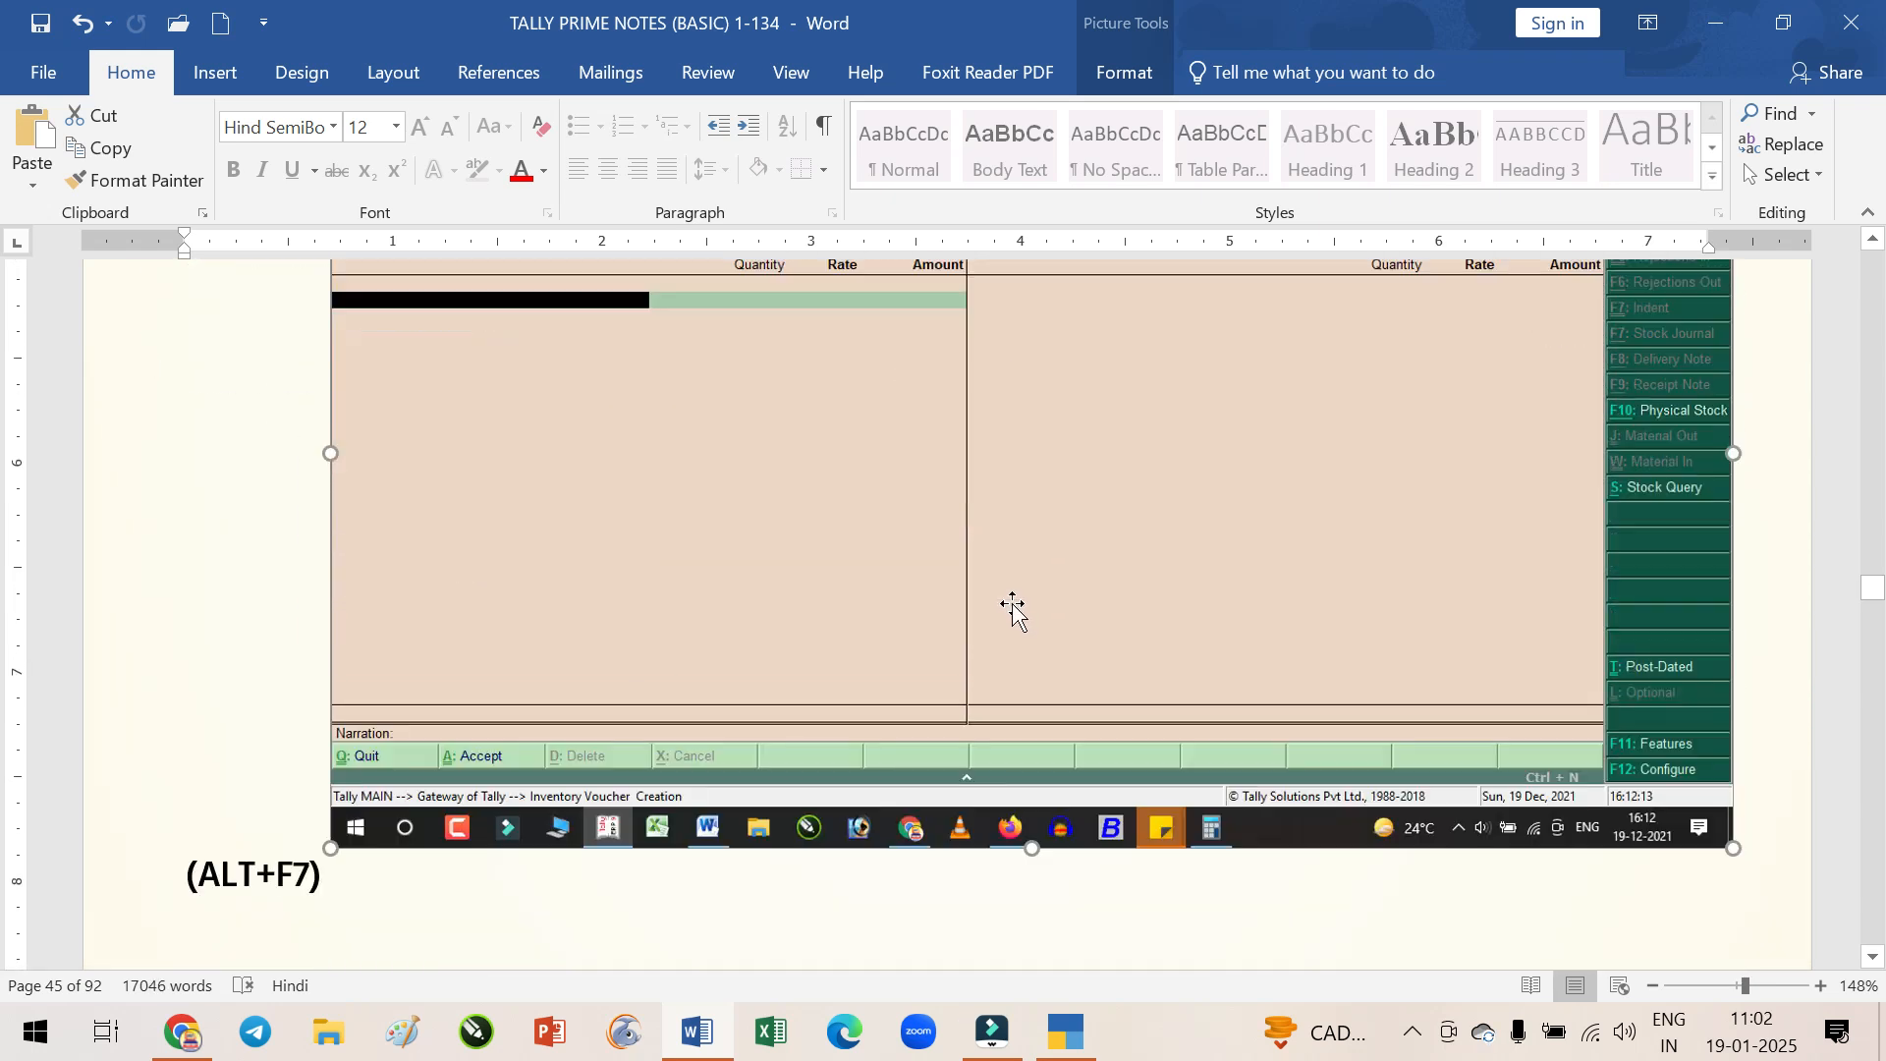
pyautogui.scroll(10, 1015, 609)
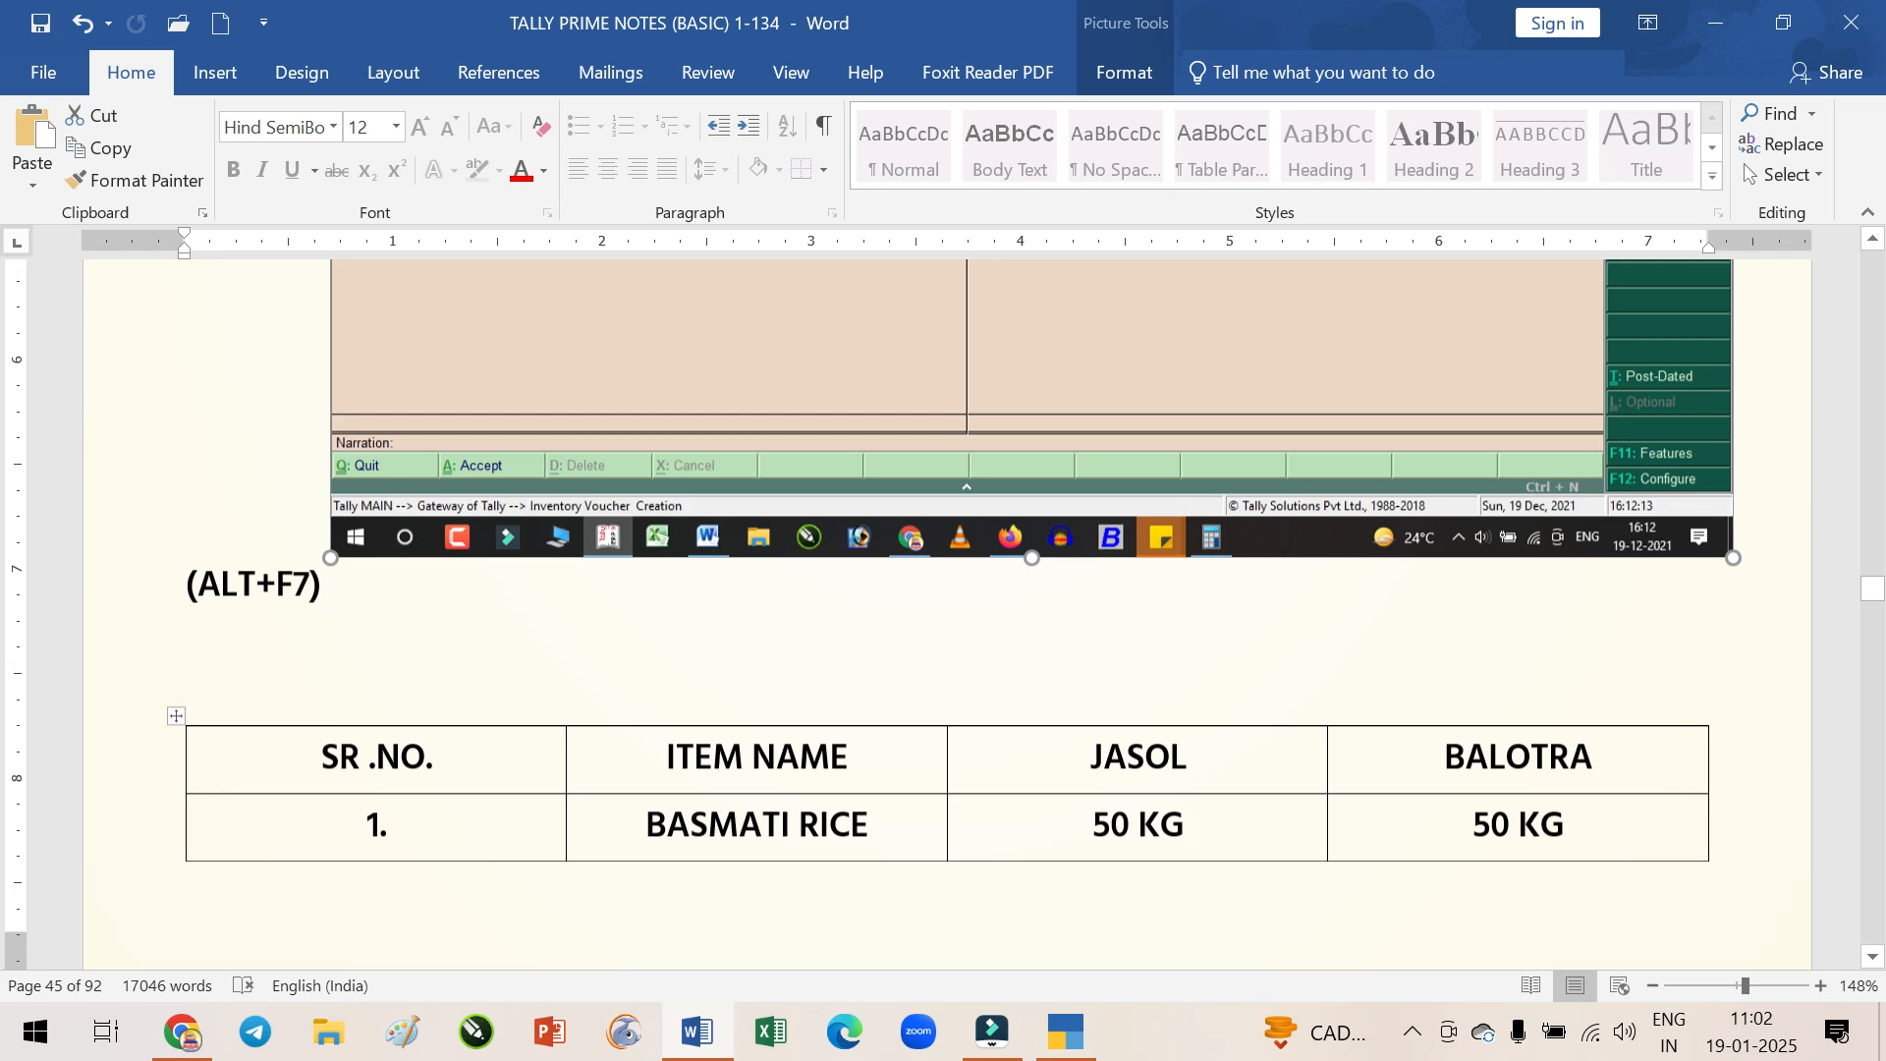
pyautogui.scroll(-4, 1015, 609)
pyautogui.scroll(-12, 1012, 603)
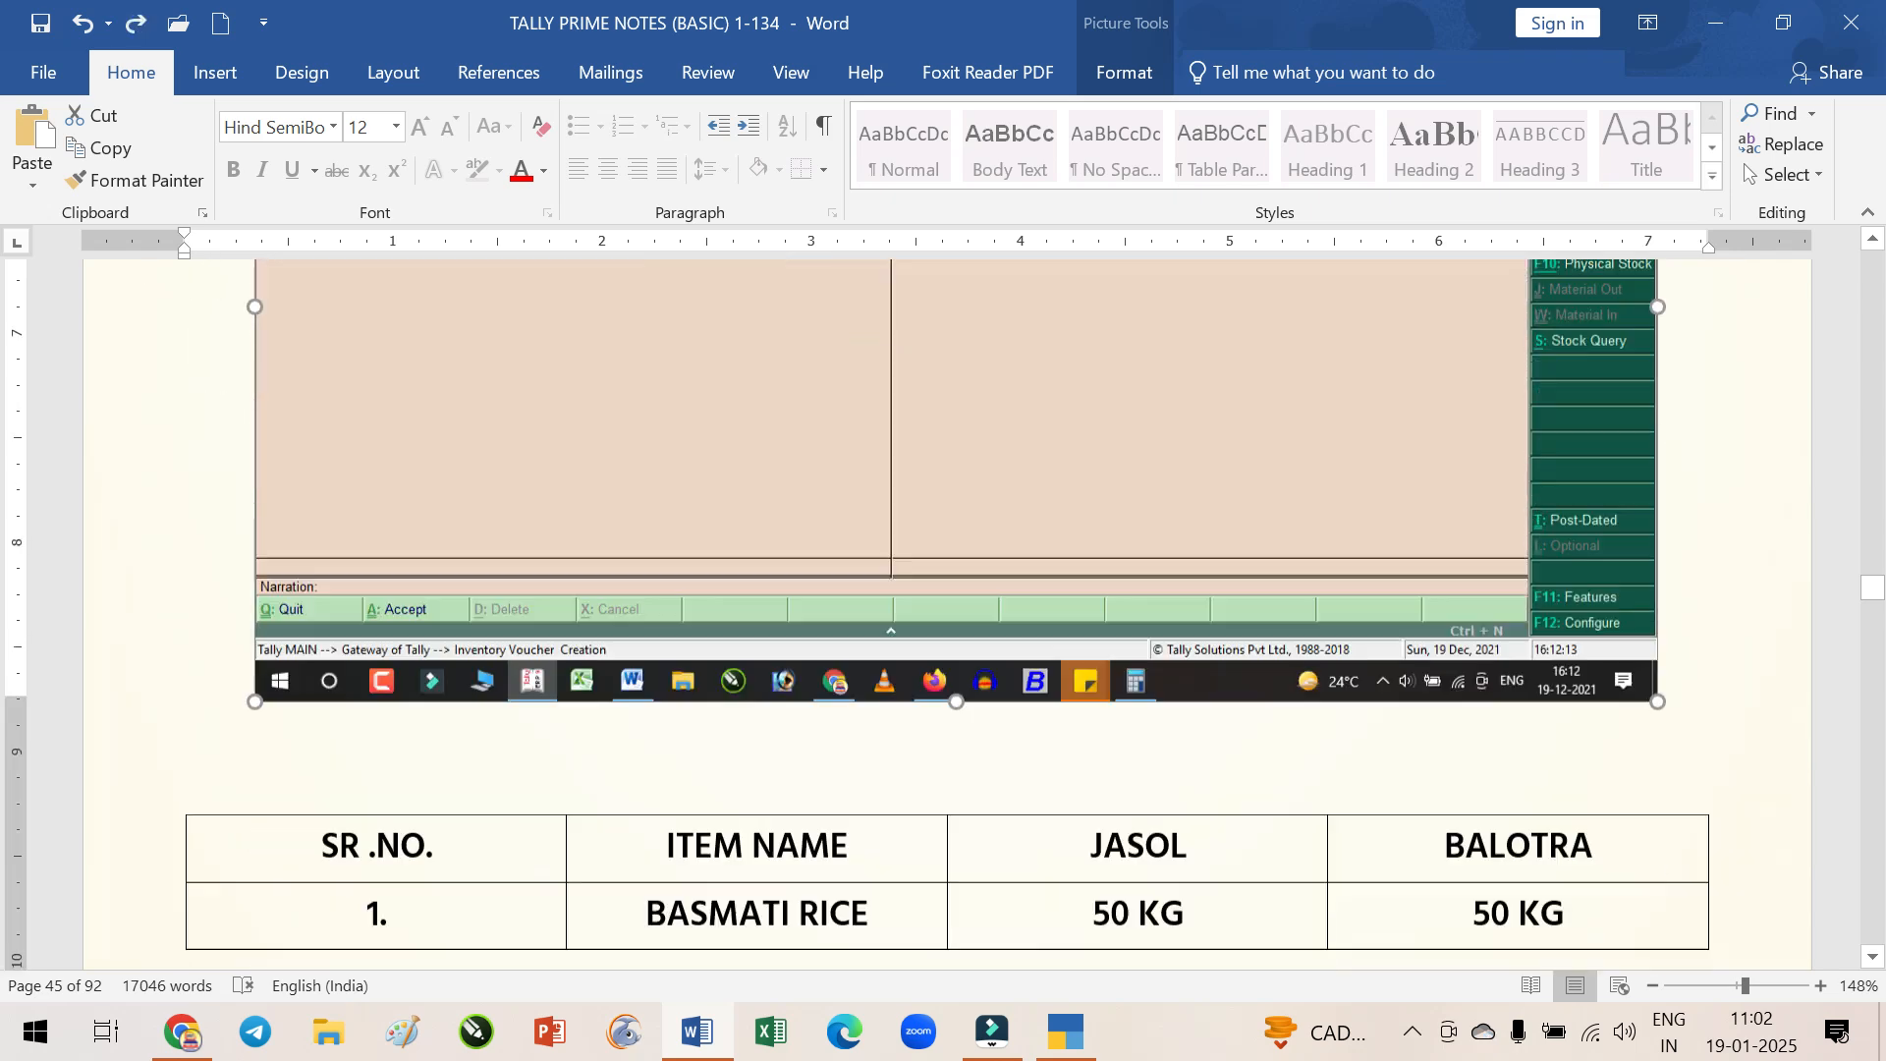
# Check the page layout from the godown status section to the CALCULATER section and save the notes
pyautogui.scroll(-8, 1012, 603)
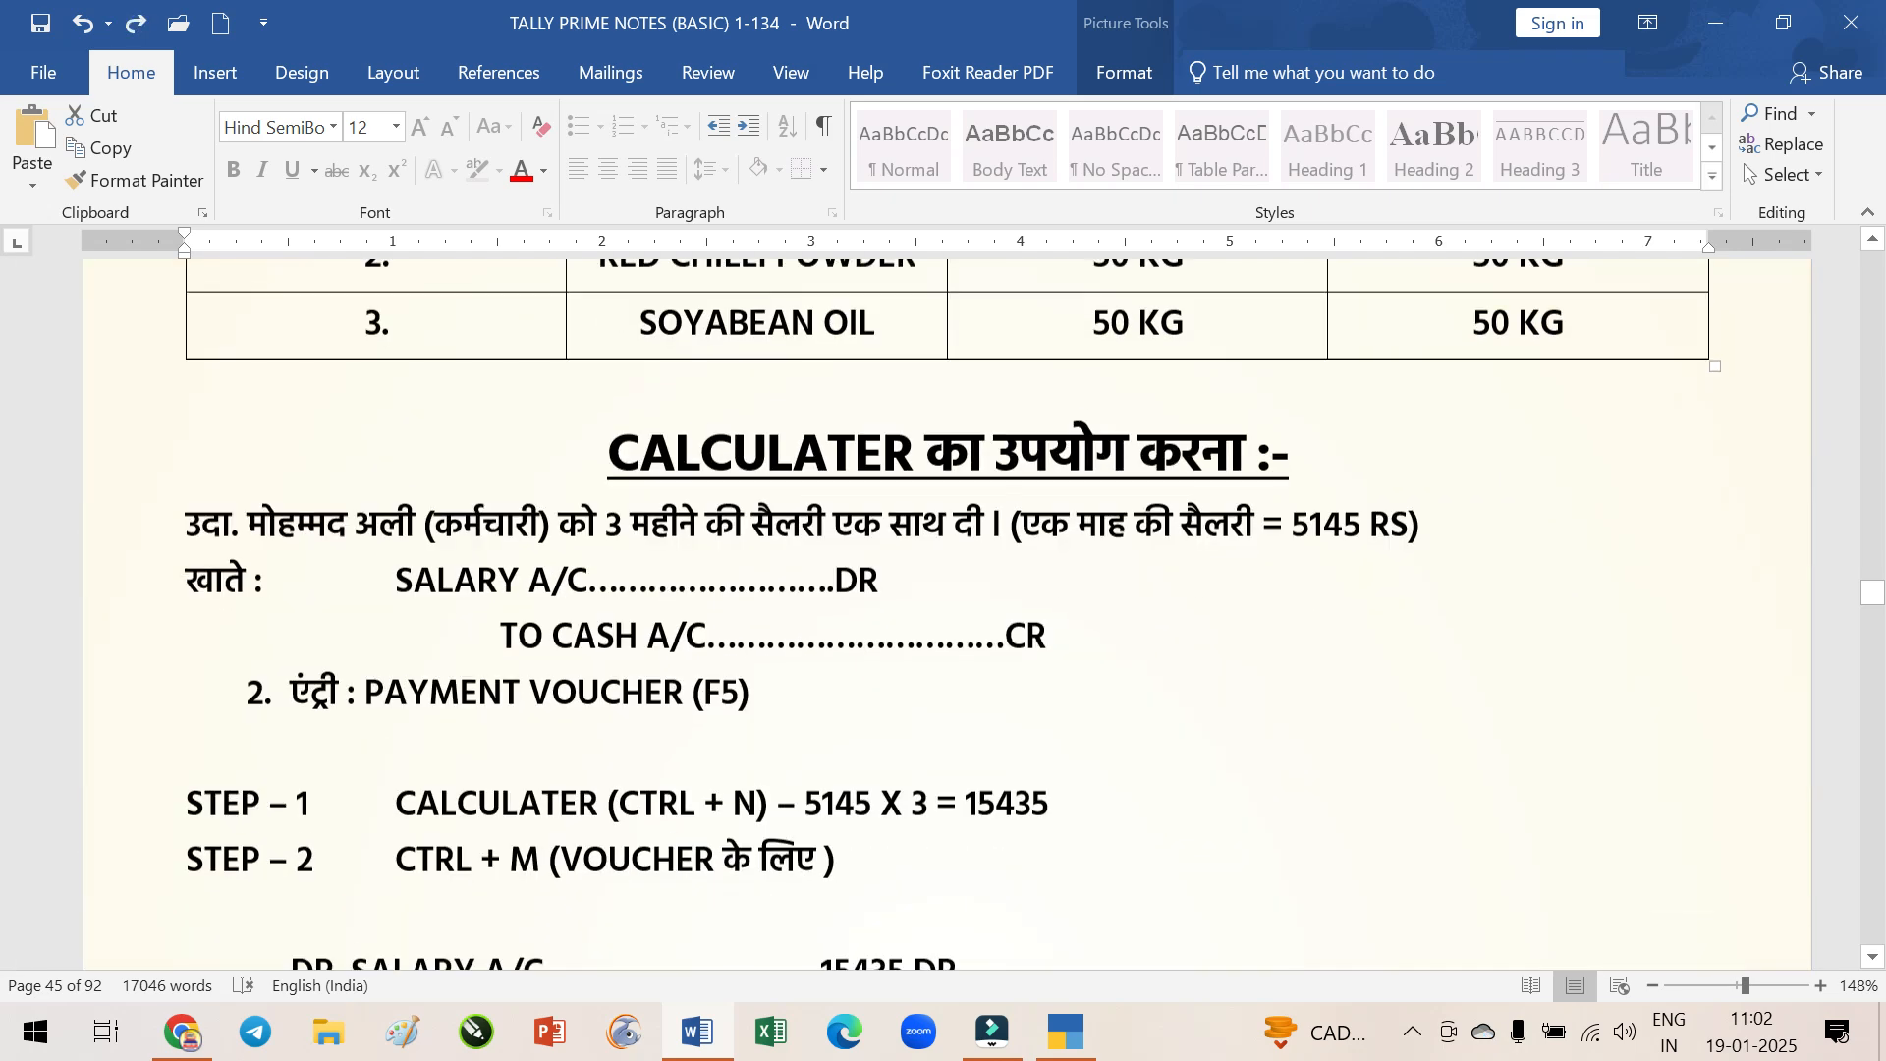
pyautogui.scroll(14, 992, 692)
pyautogui.scroll(10, 992, 692)
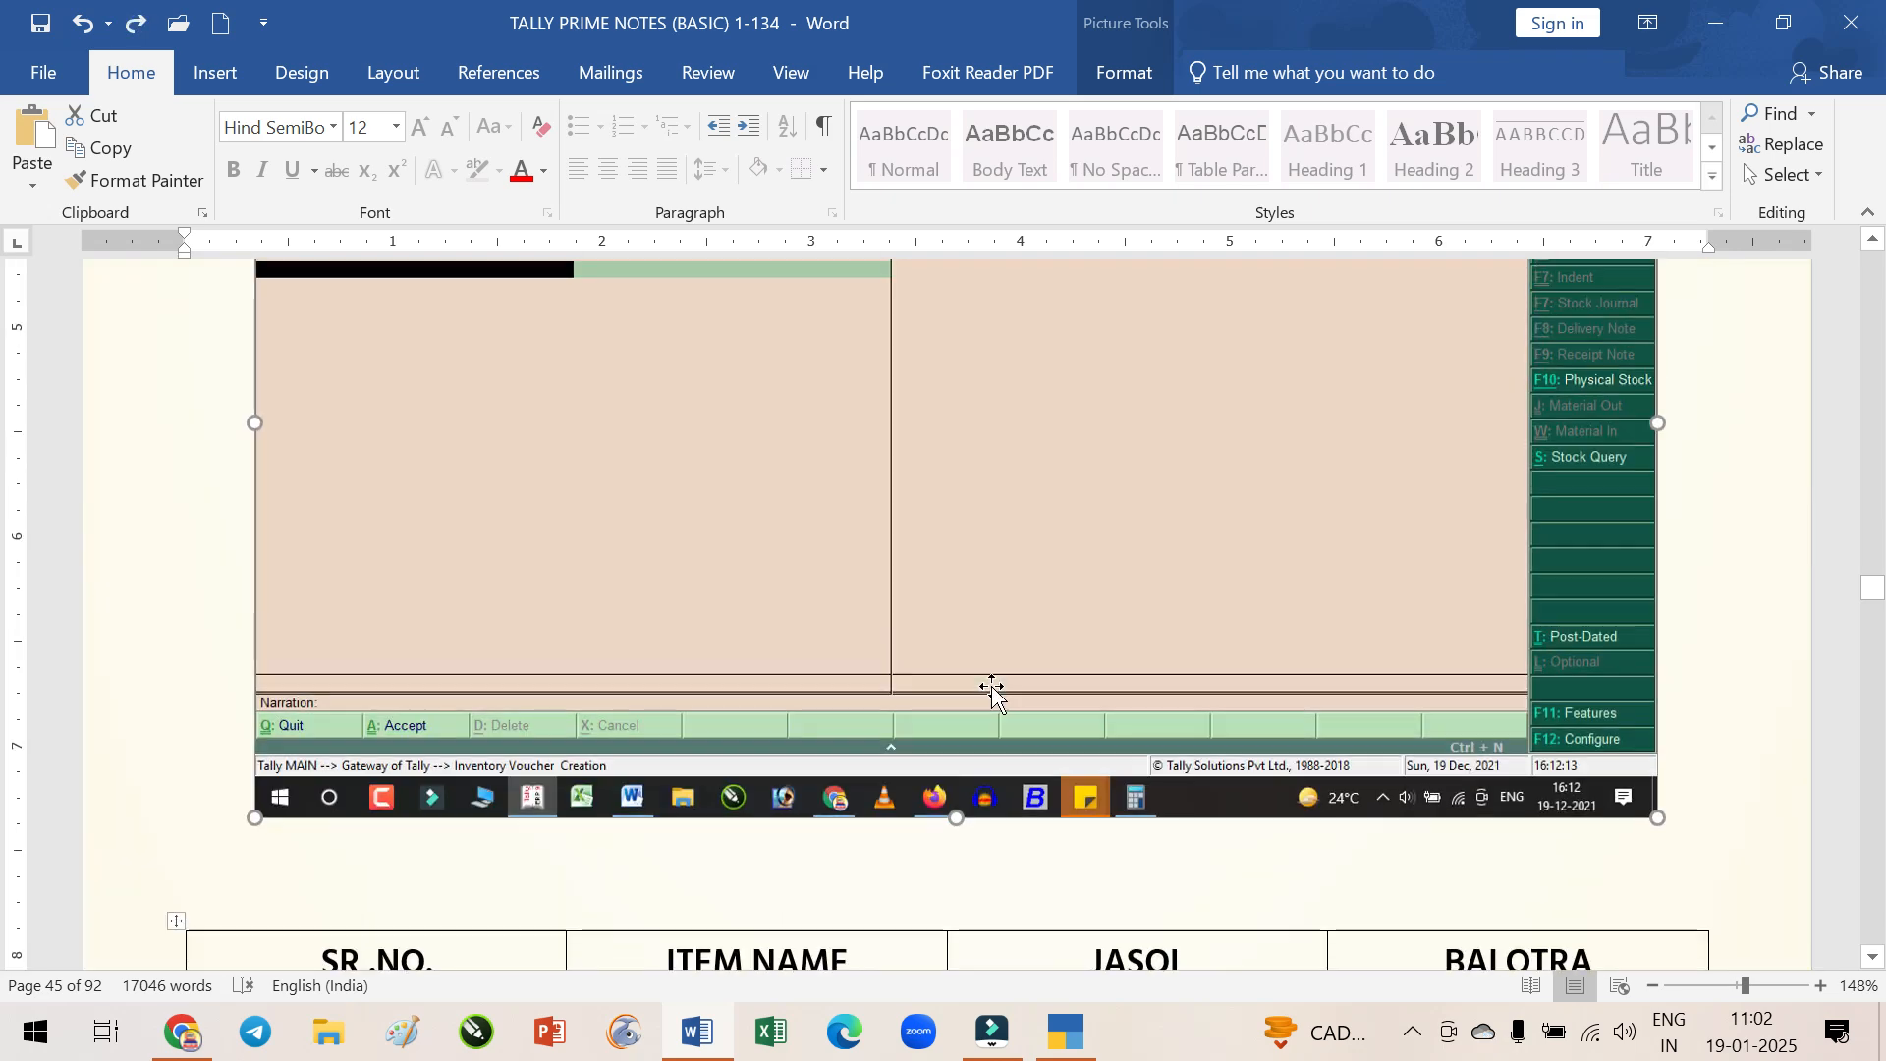
pyautogui.scroll(4, 992, 685)
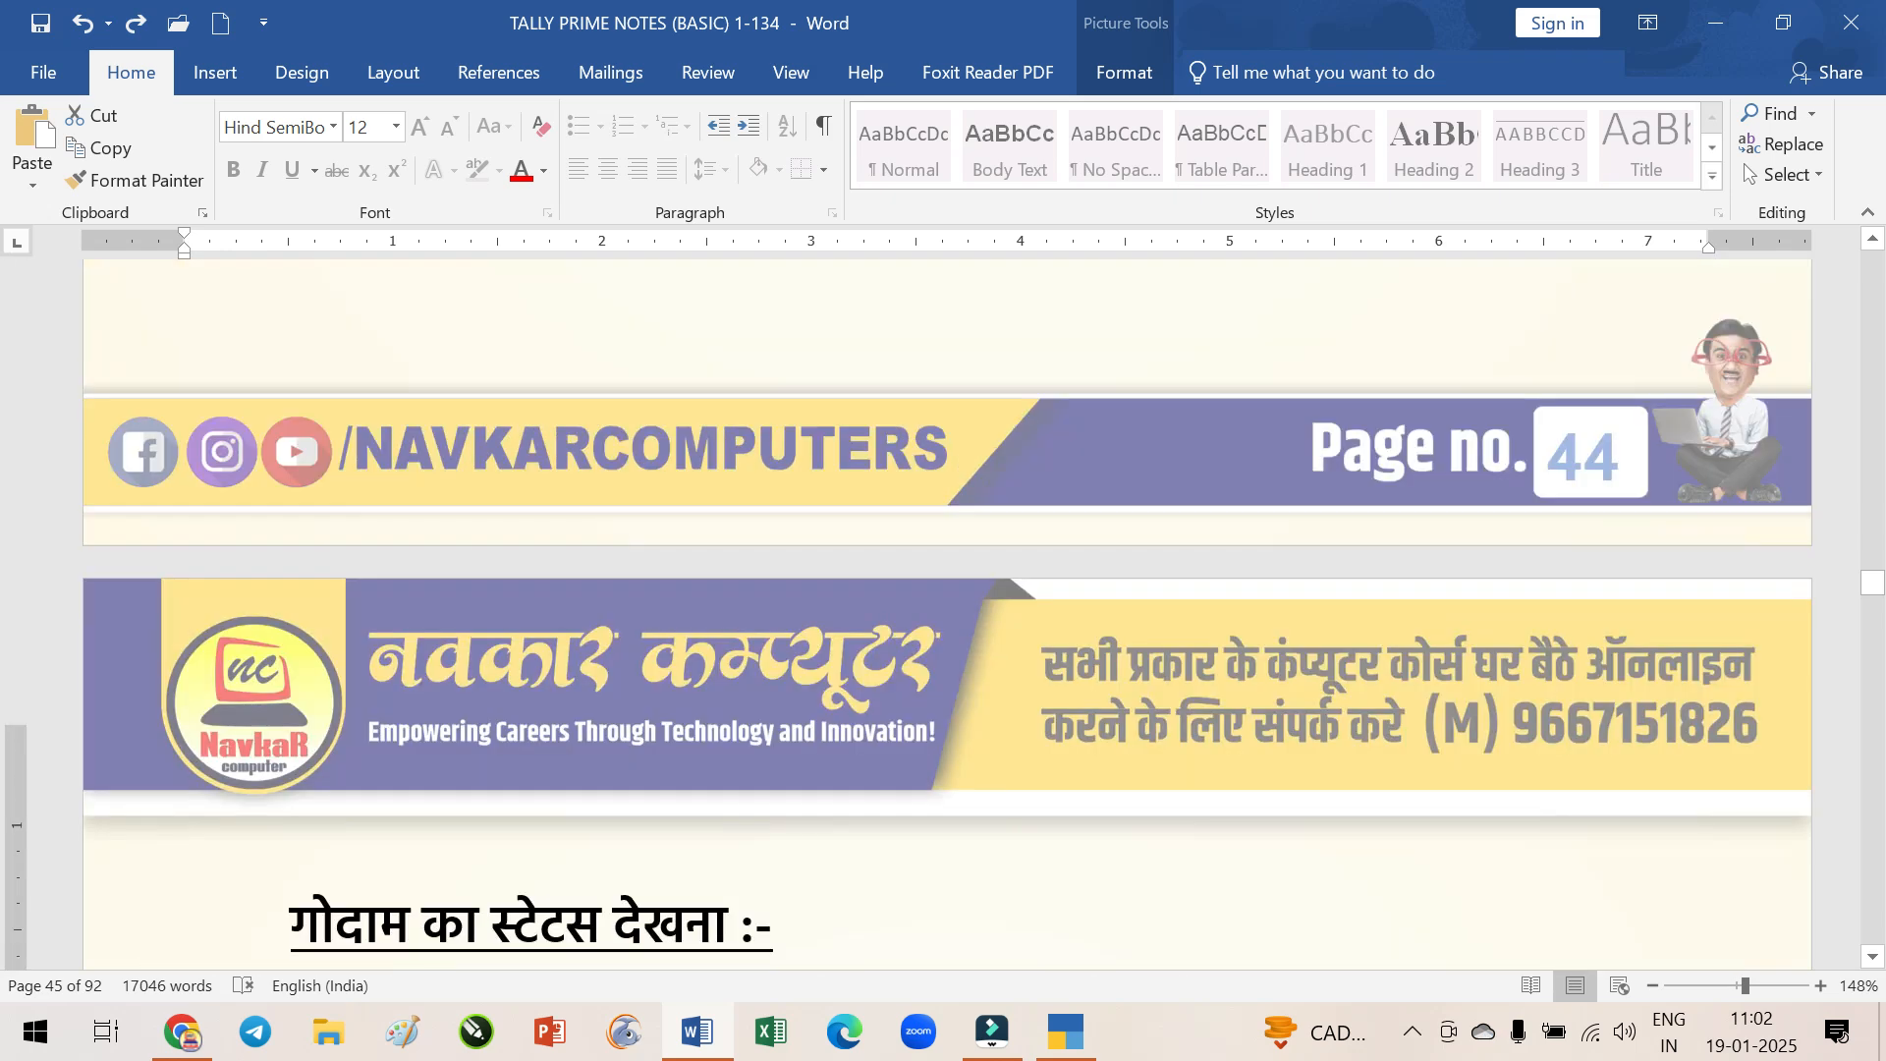
pyautogui.scroll(-7, 992, 686)
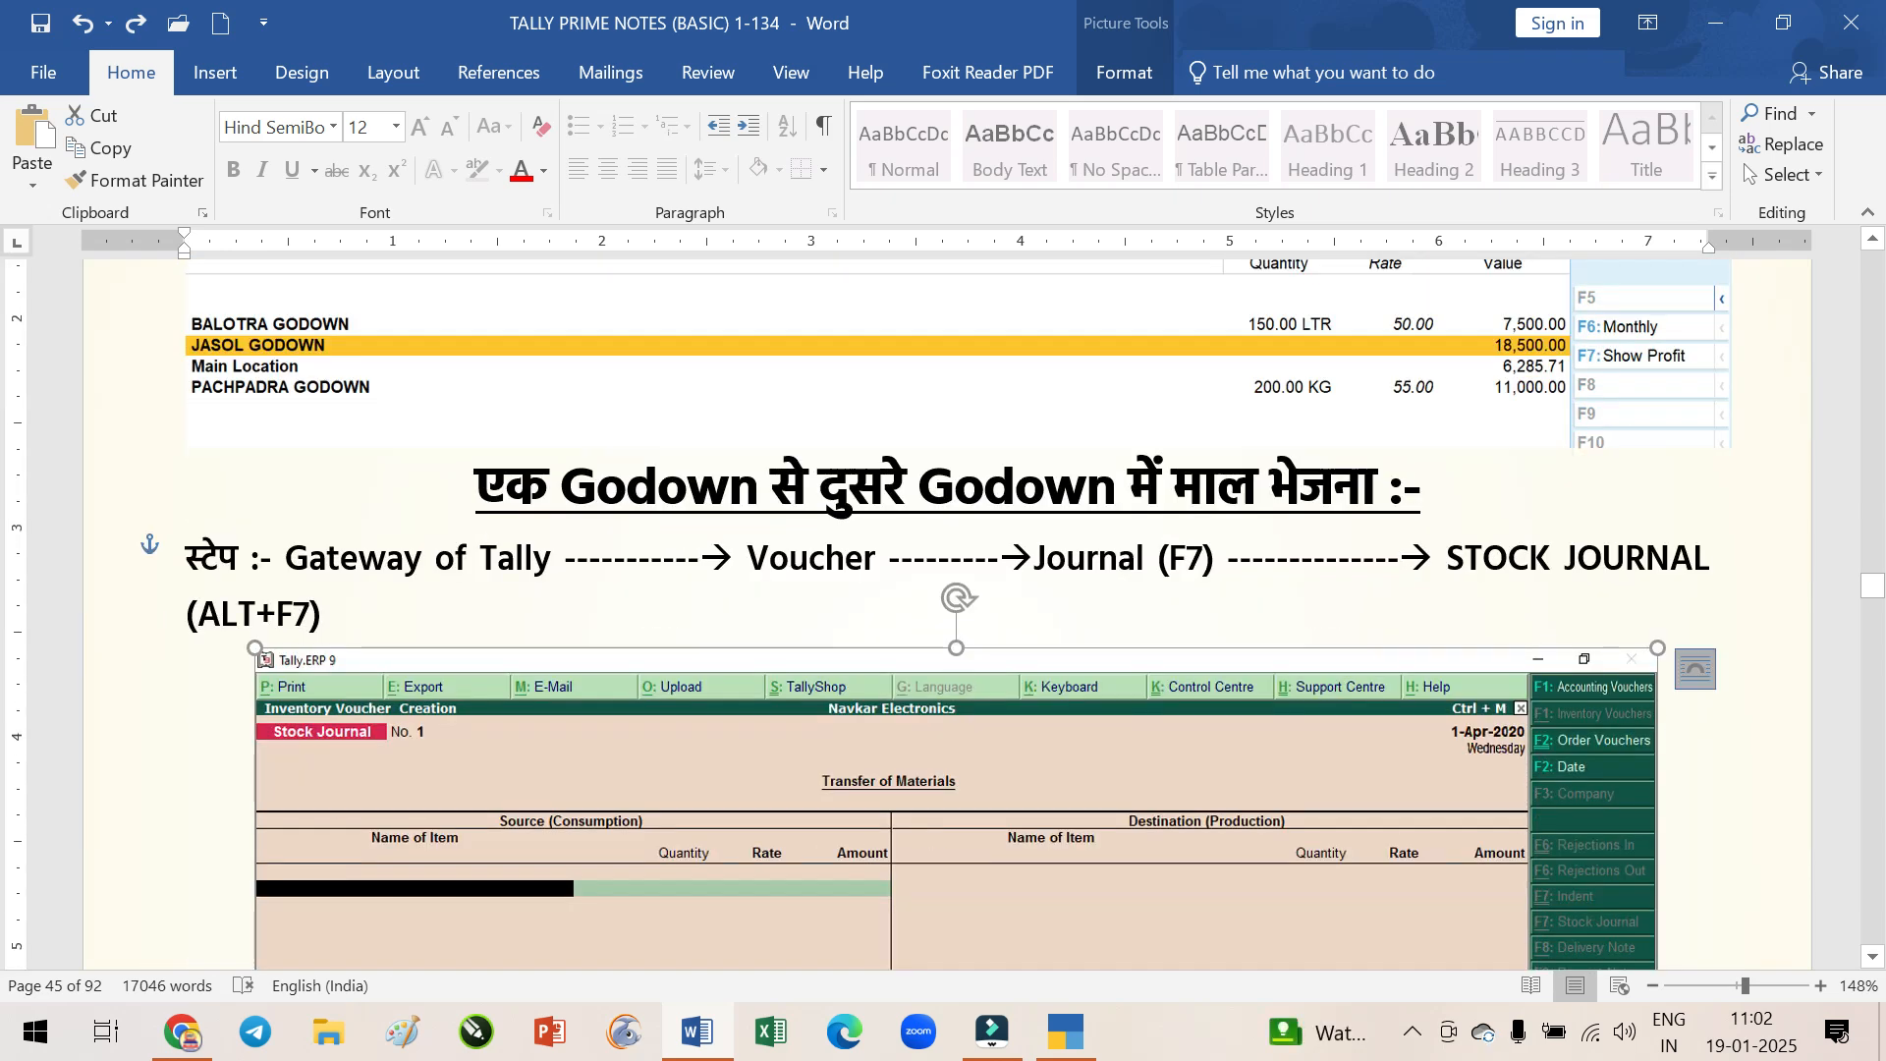
pyautogui.hotkey('ctrl', 's')
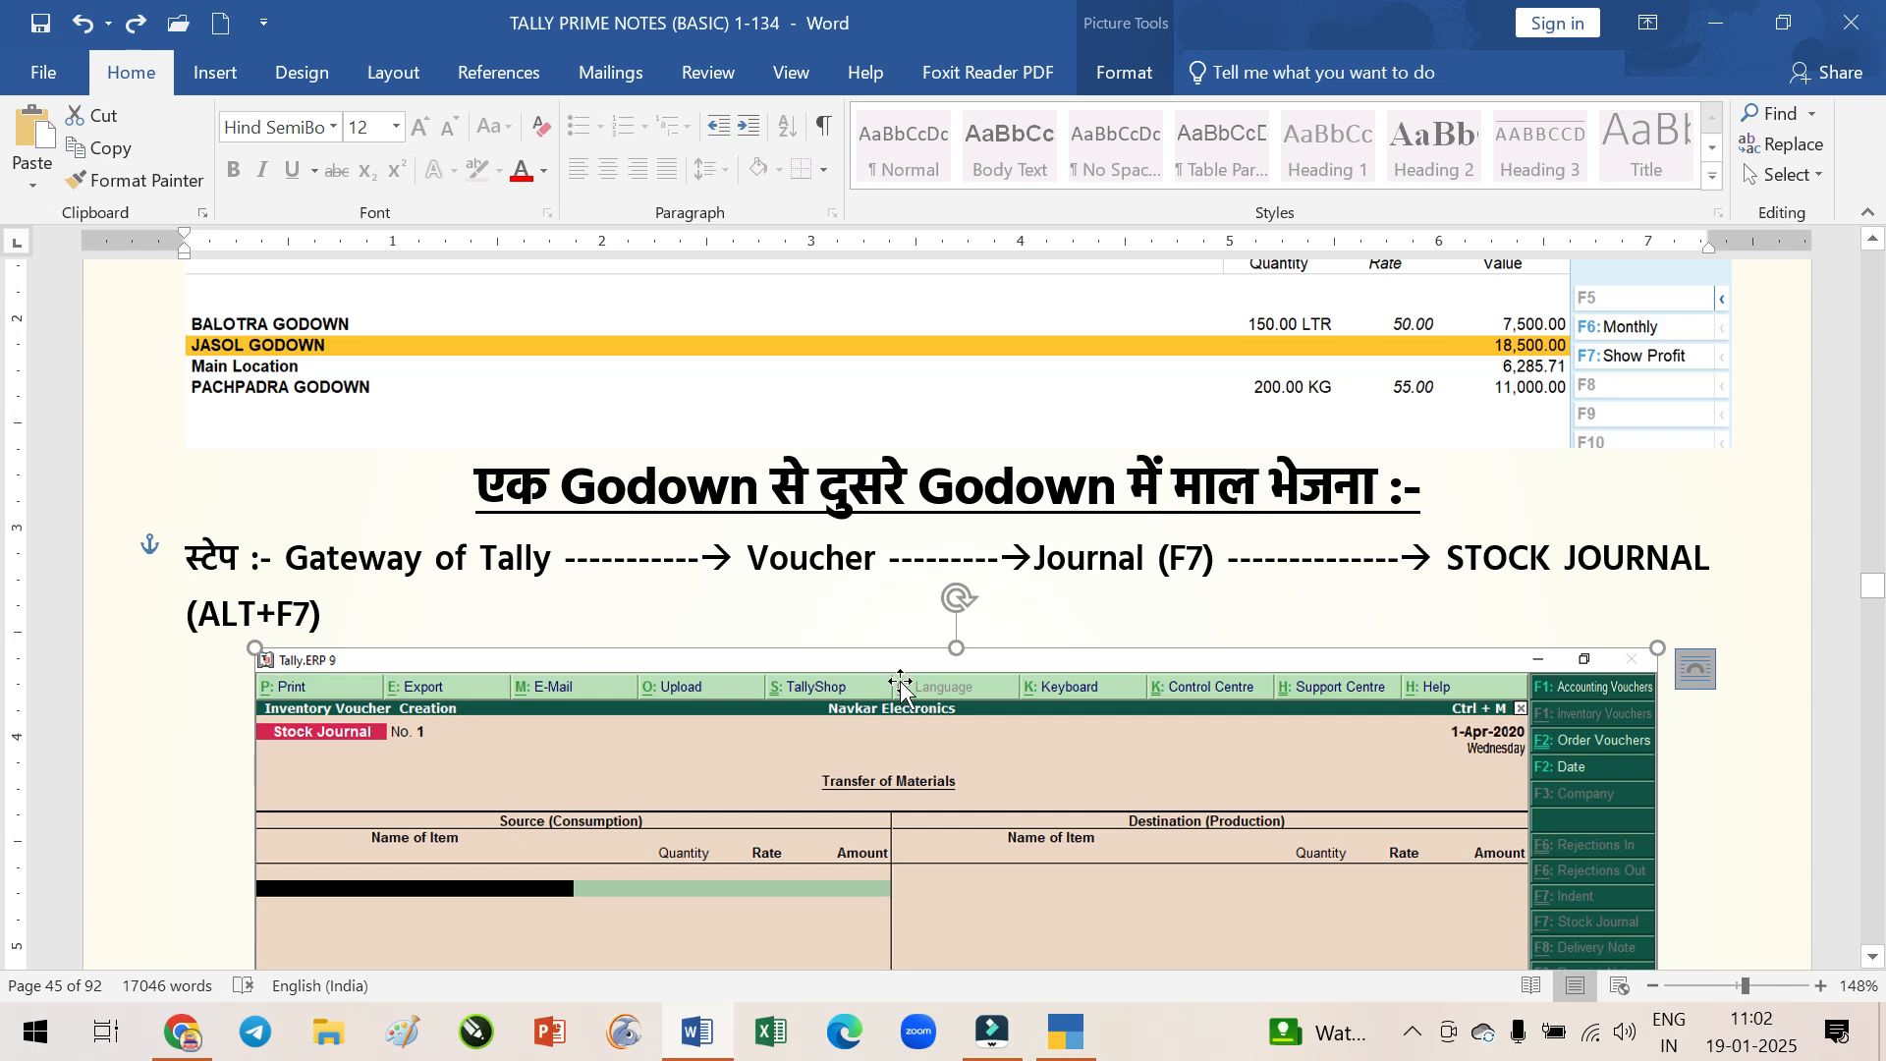
# Shrink the Stock Journal screenshot to about 3.4" high and 6.1" wide
pyautogui.scroll(-5, 901, 685)
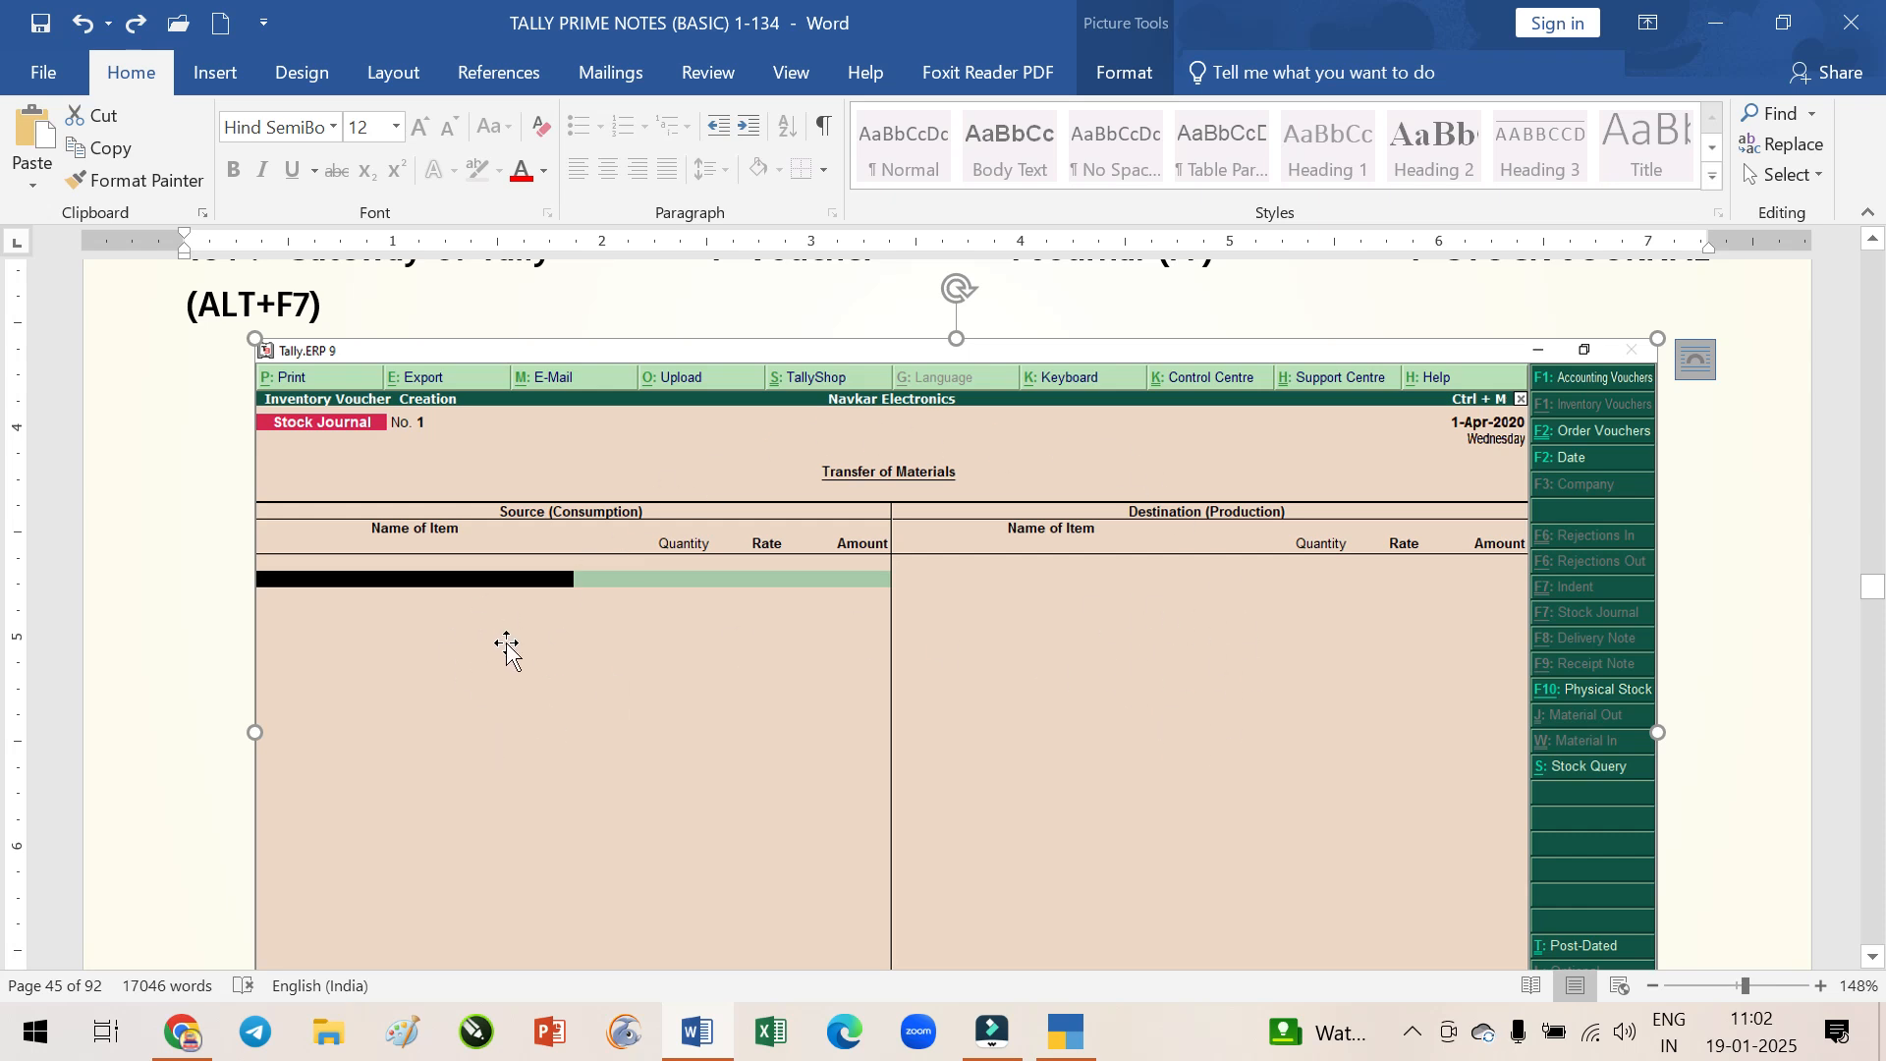
pyautogui.scroll(-10, 1218, 746)
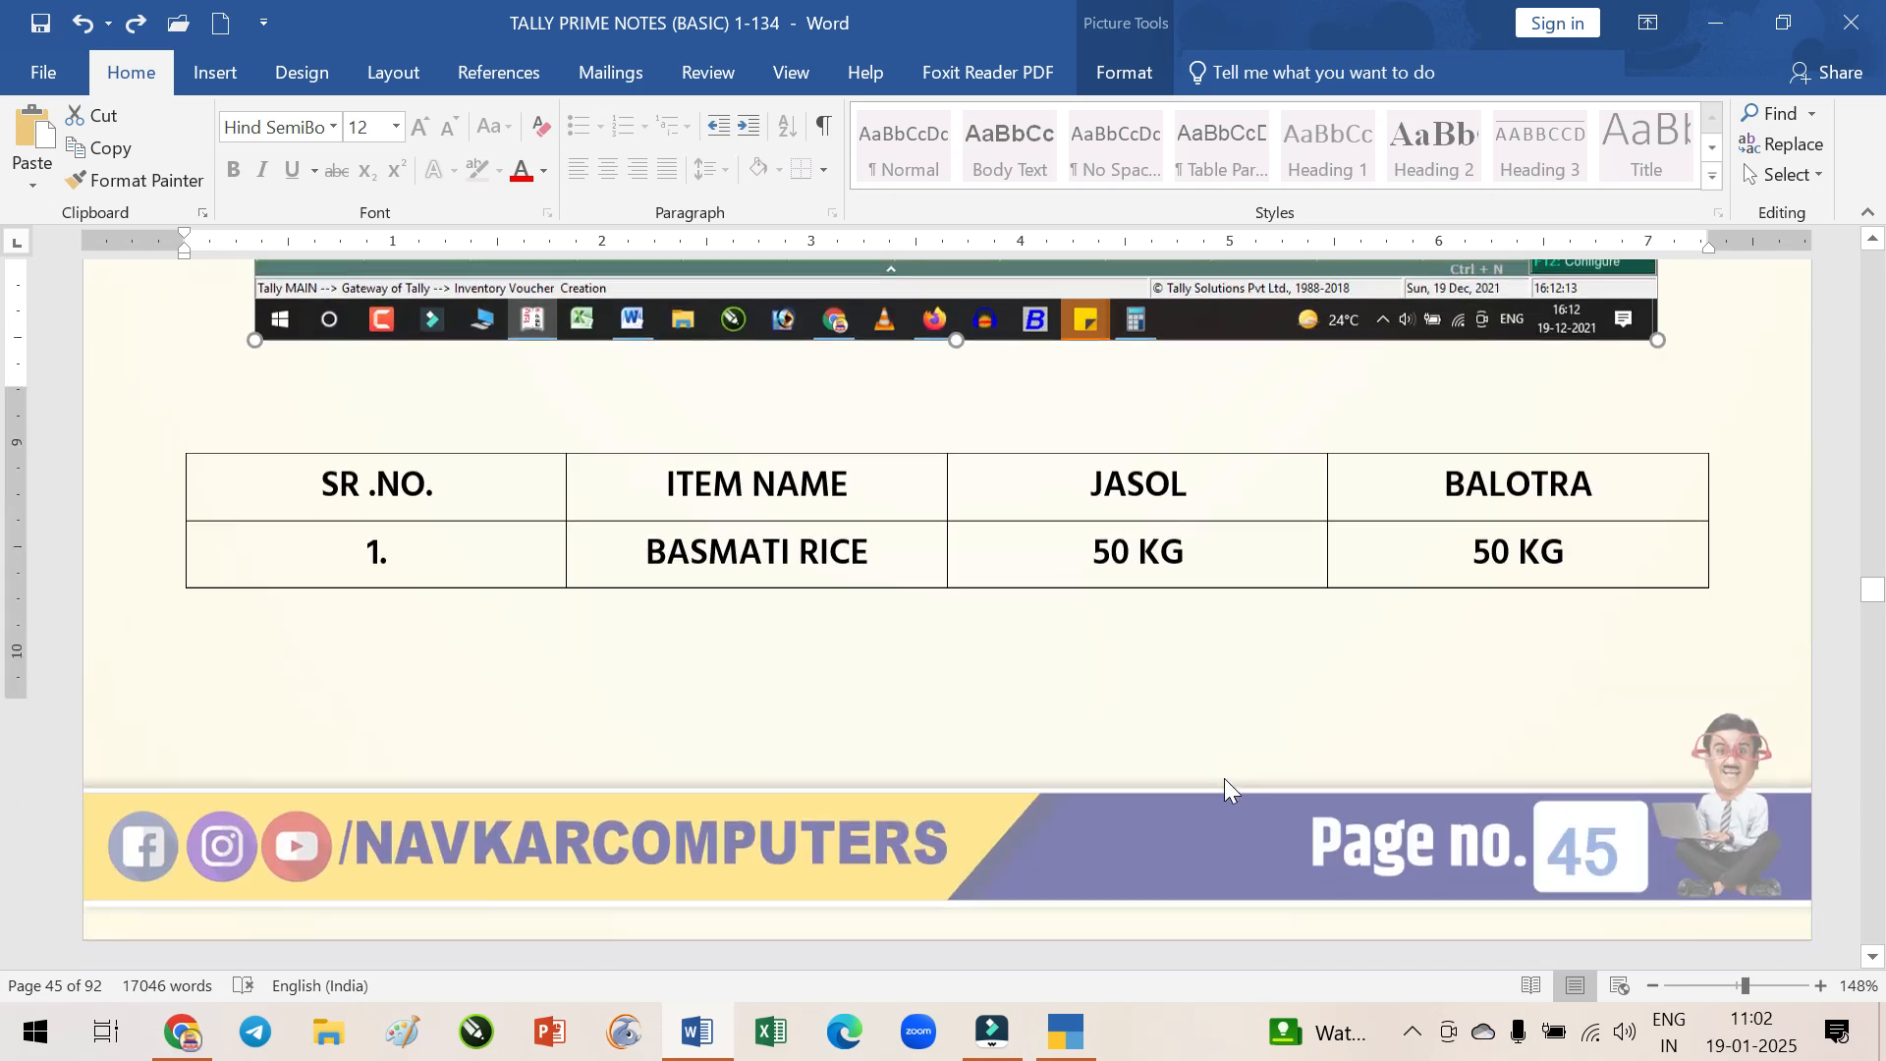
pyautogui.scroll(-8, 1224, 778)
pyautogui.scroll(5, 1223, 778)
pyautogui.scroll(5, 1224, 778)
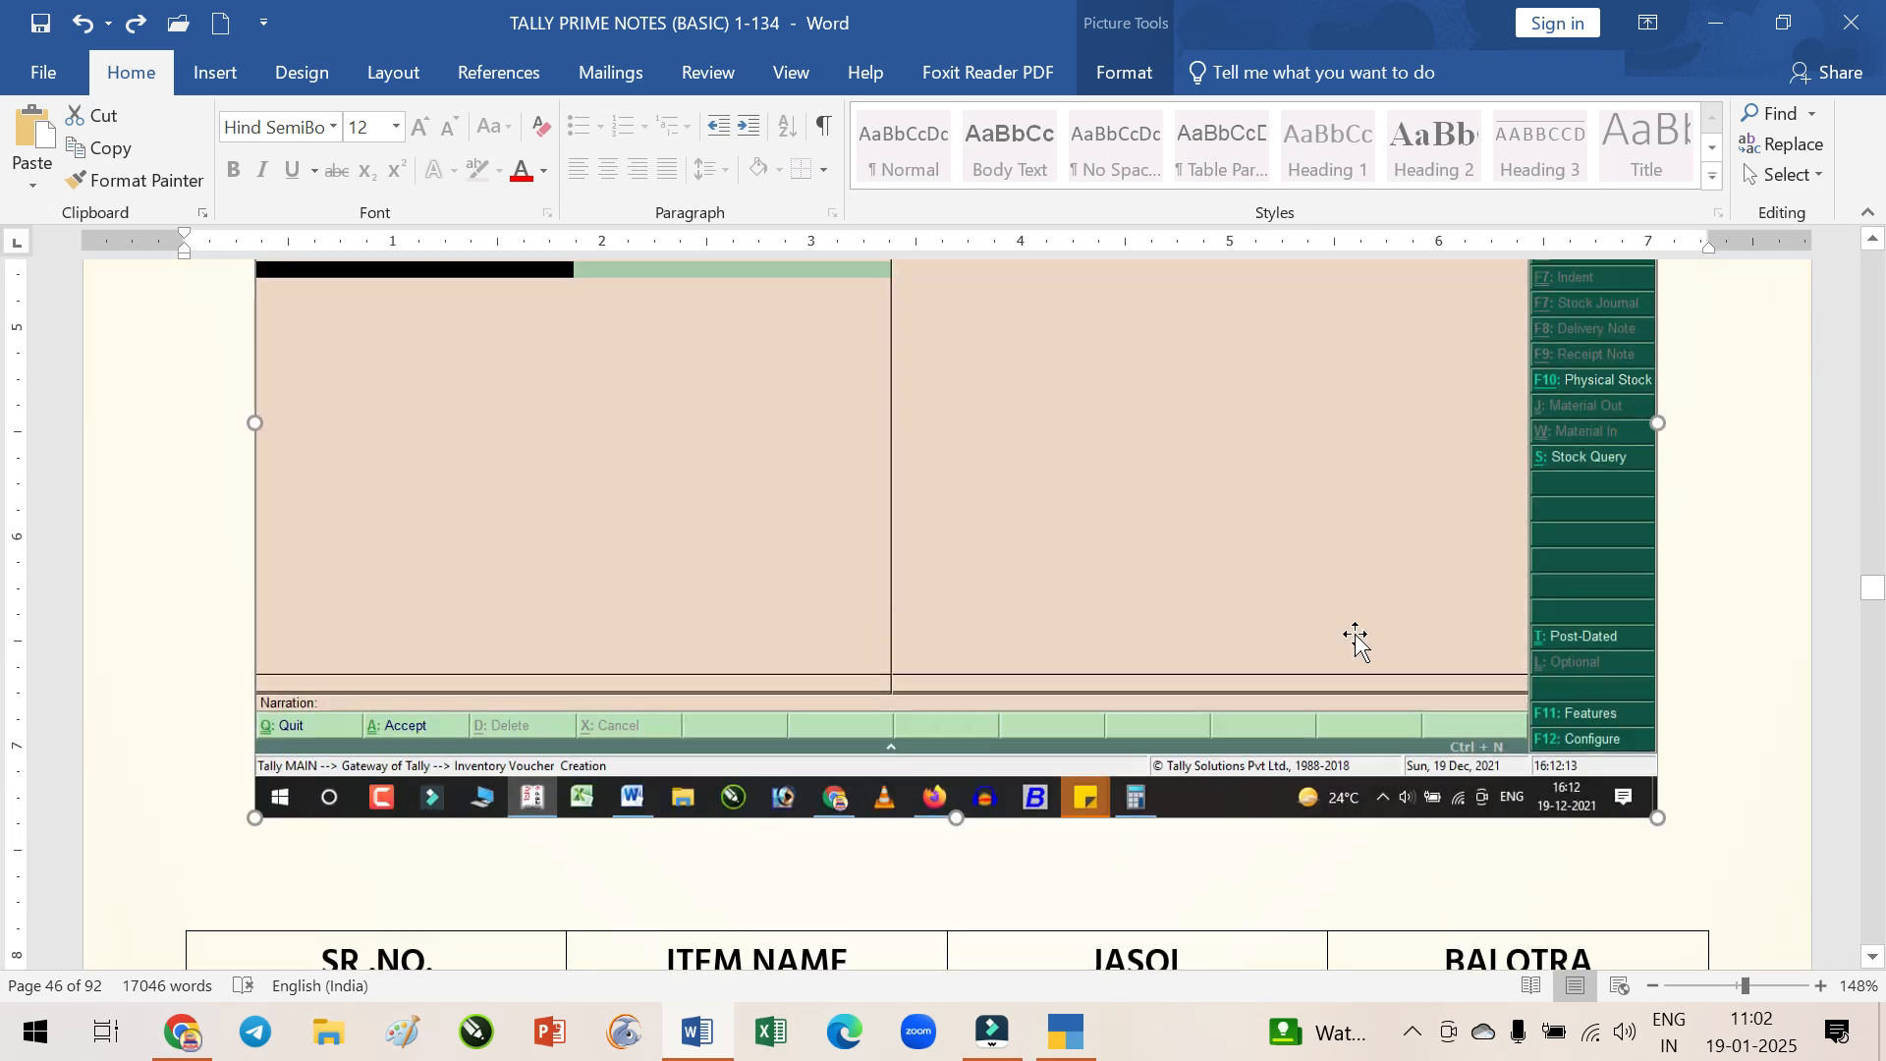
pyautogui.moveTo(1654, 816); pyautogui.dragTo(1535, 720)
pyautogui.scroll(5, 1129, 490)
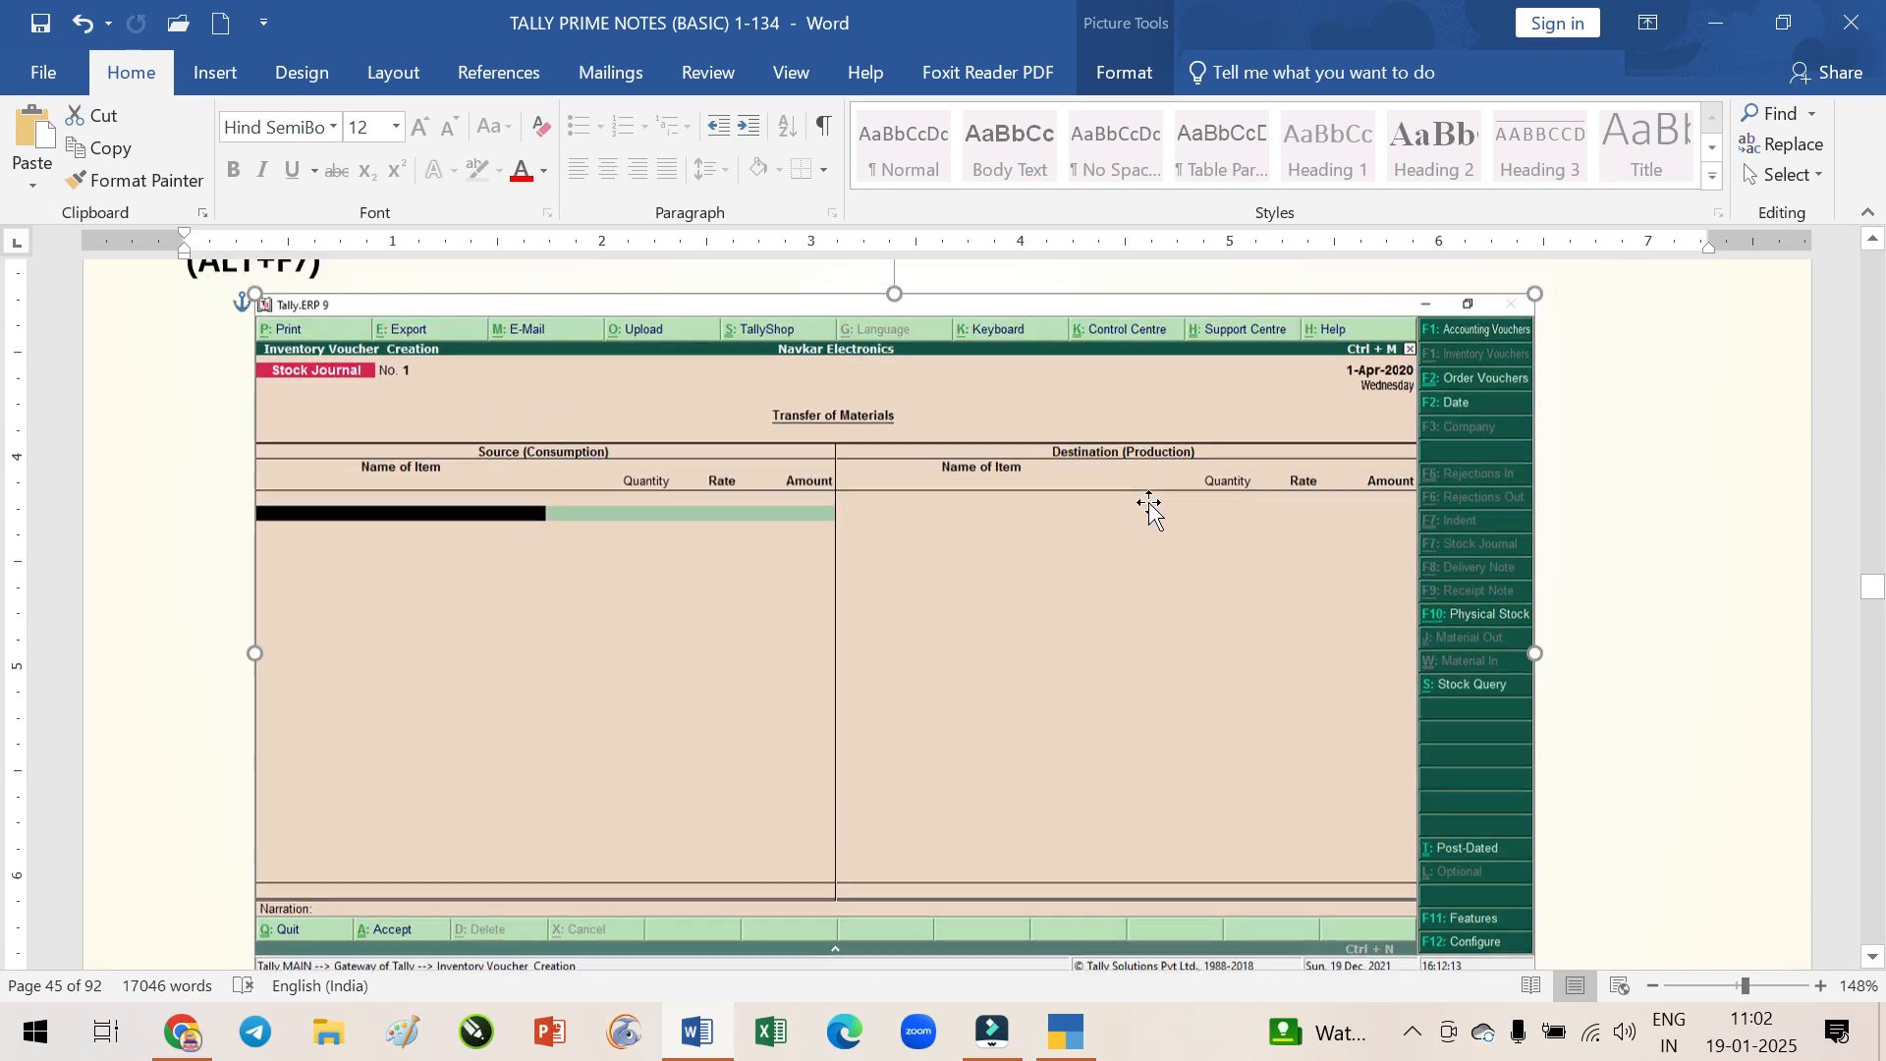
# Move the Stock Journal screenshot right by about 0.15" so it sits roughly centred above the item table
pyautogui.click(851, 660)
pyautogui.moveTo(936, 650); pyautogui.dragTo(883, 656)
pyautogui.scroll(-10, 1045, 652)
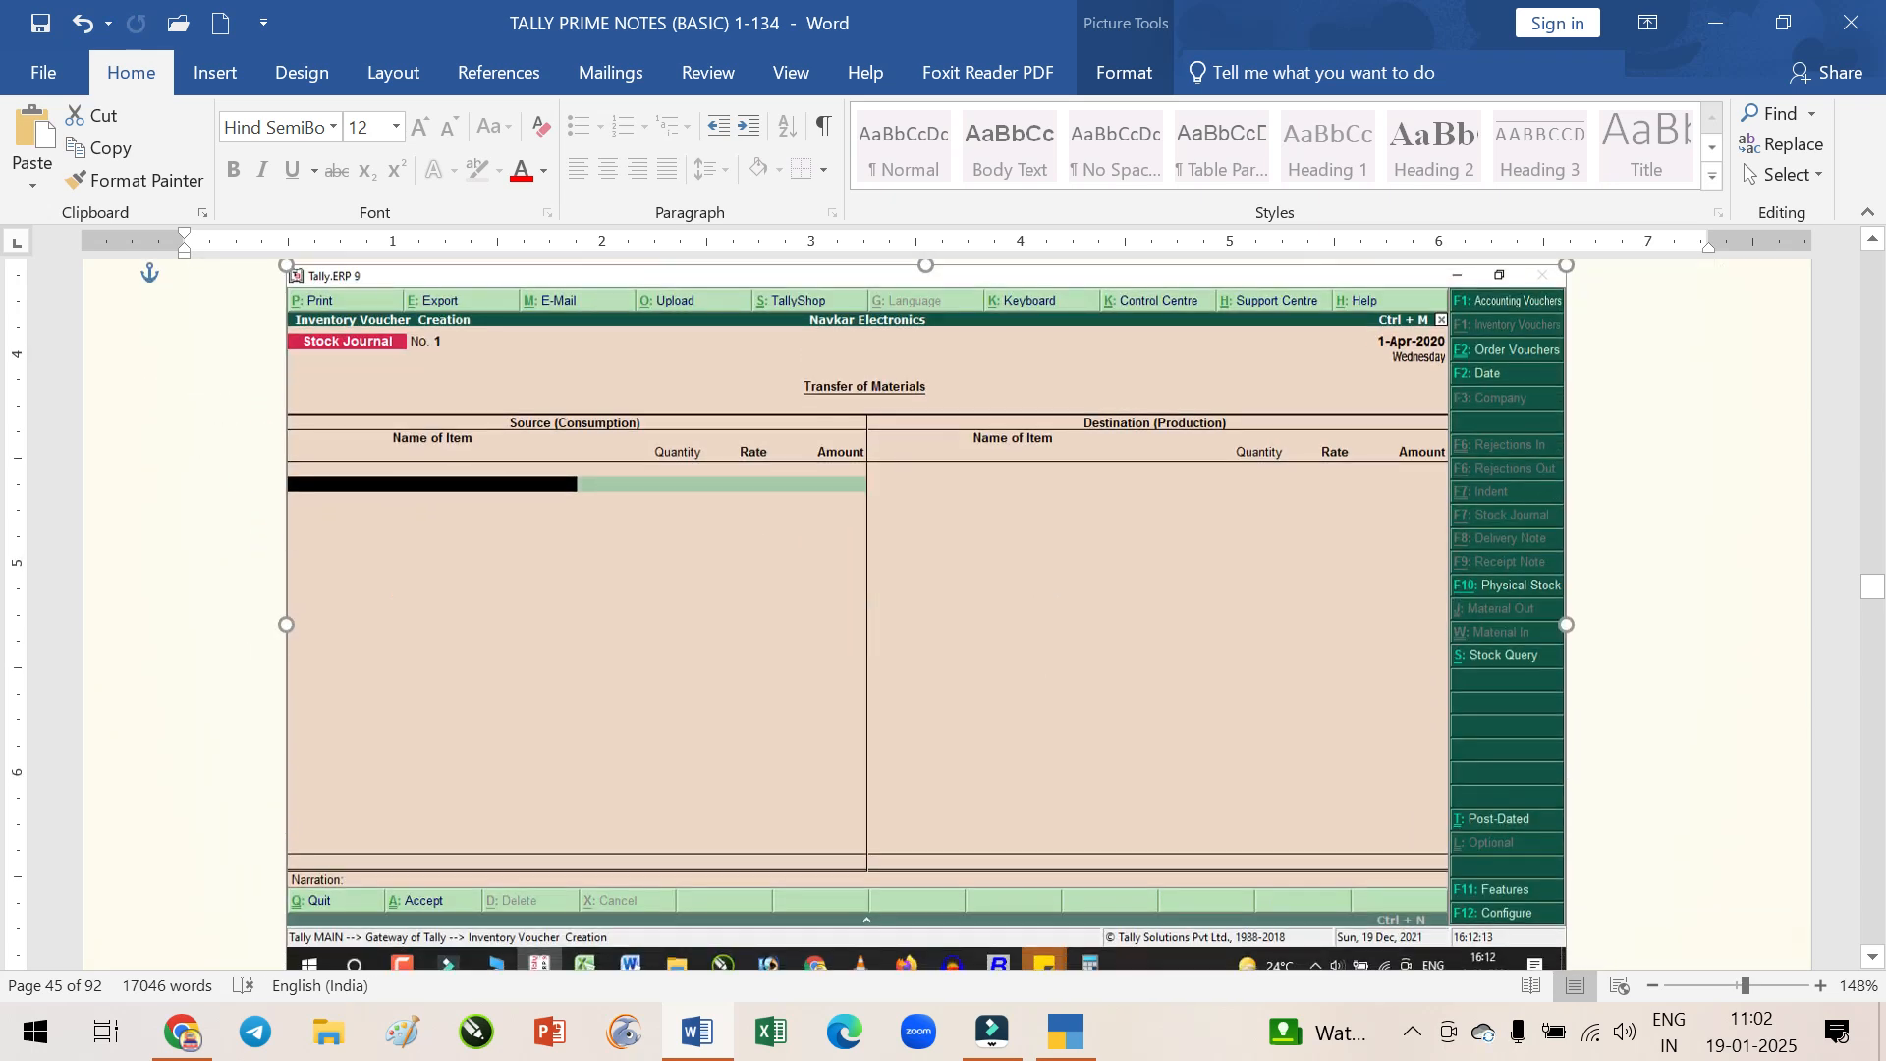
pyautogui.scroll(1, 1045, 655)
pyautogui.scroll(-3, 1045, 655)
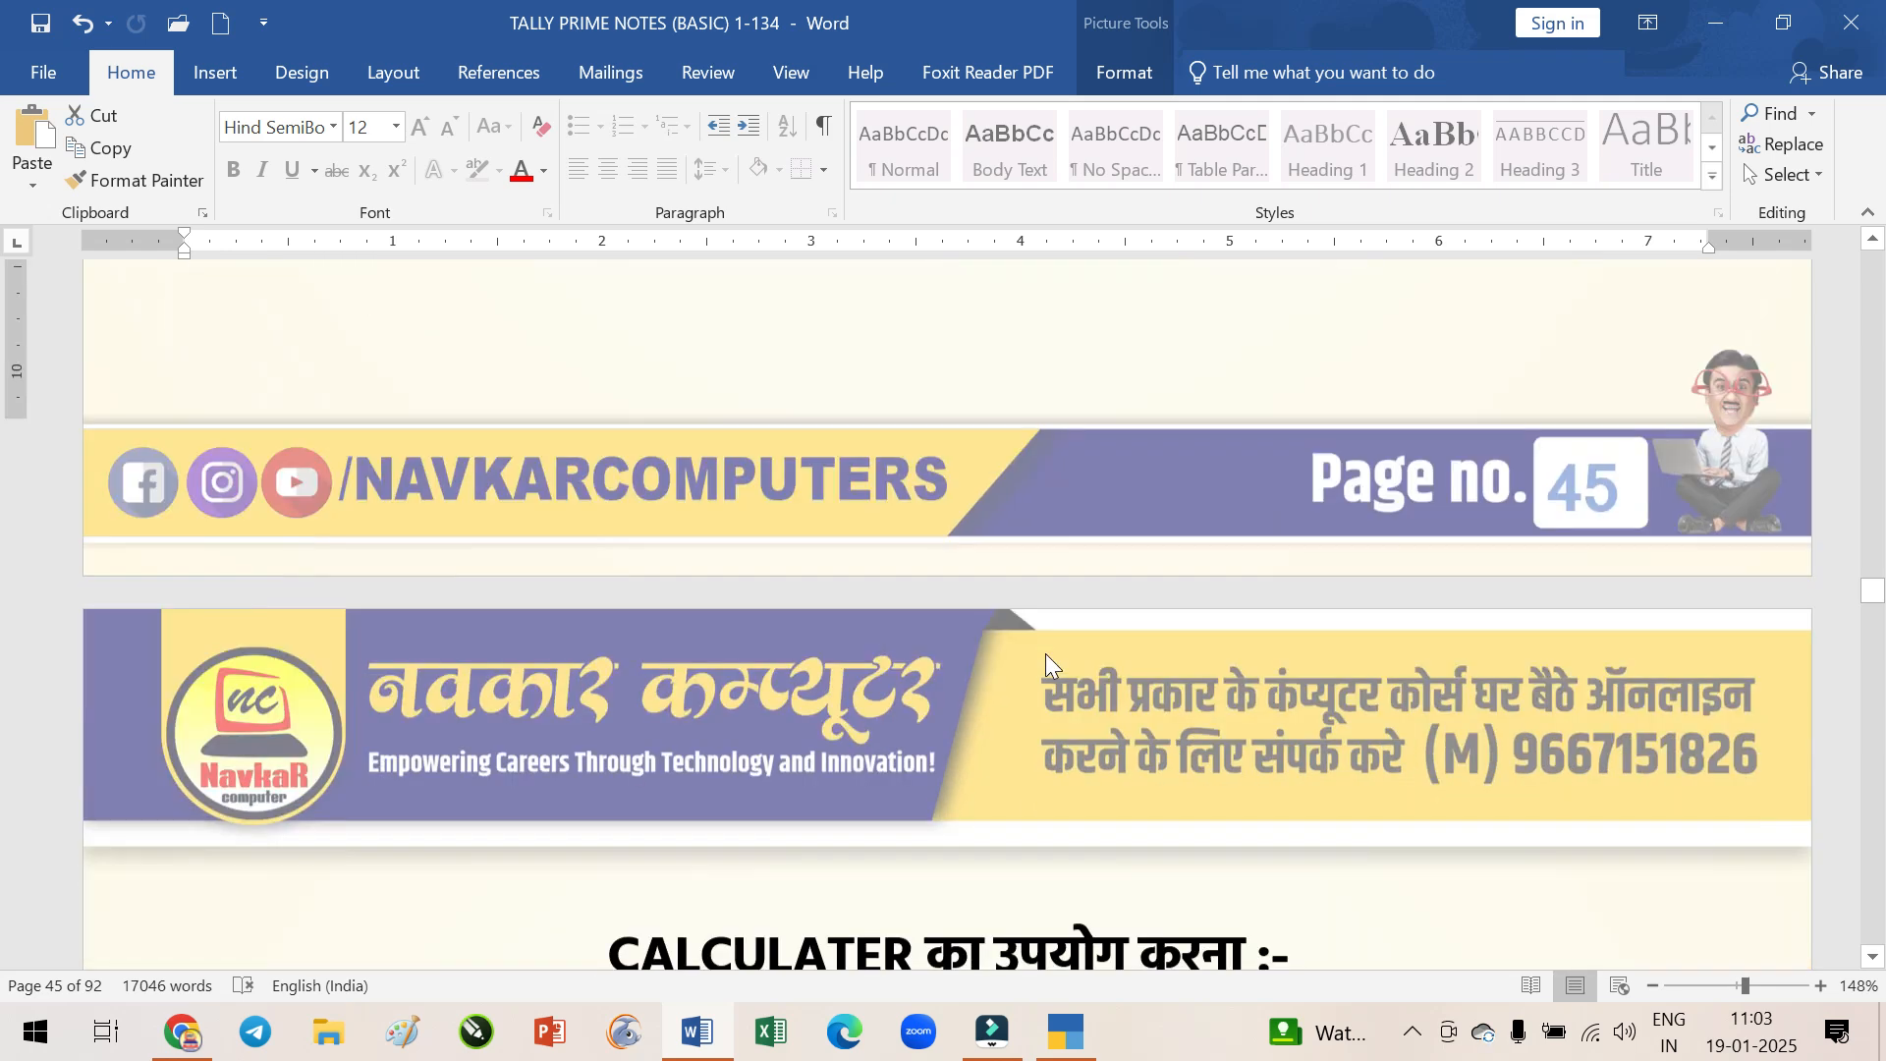
pyautogui.scroll(6, 1046, 655)
pyautogui.scroll(1, 1024, 709)
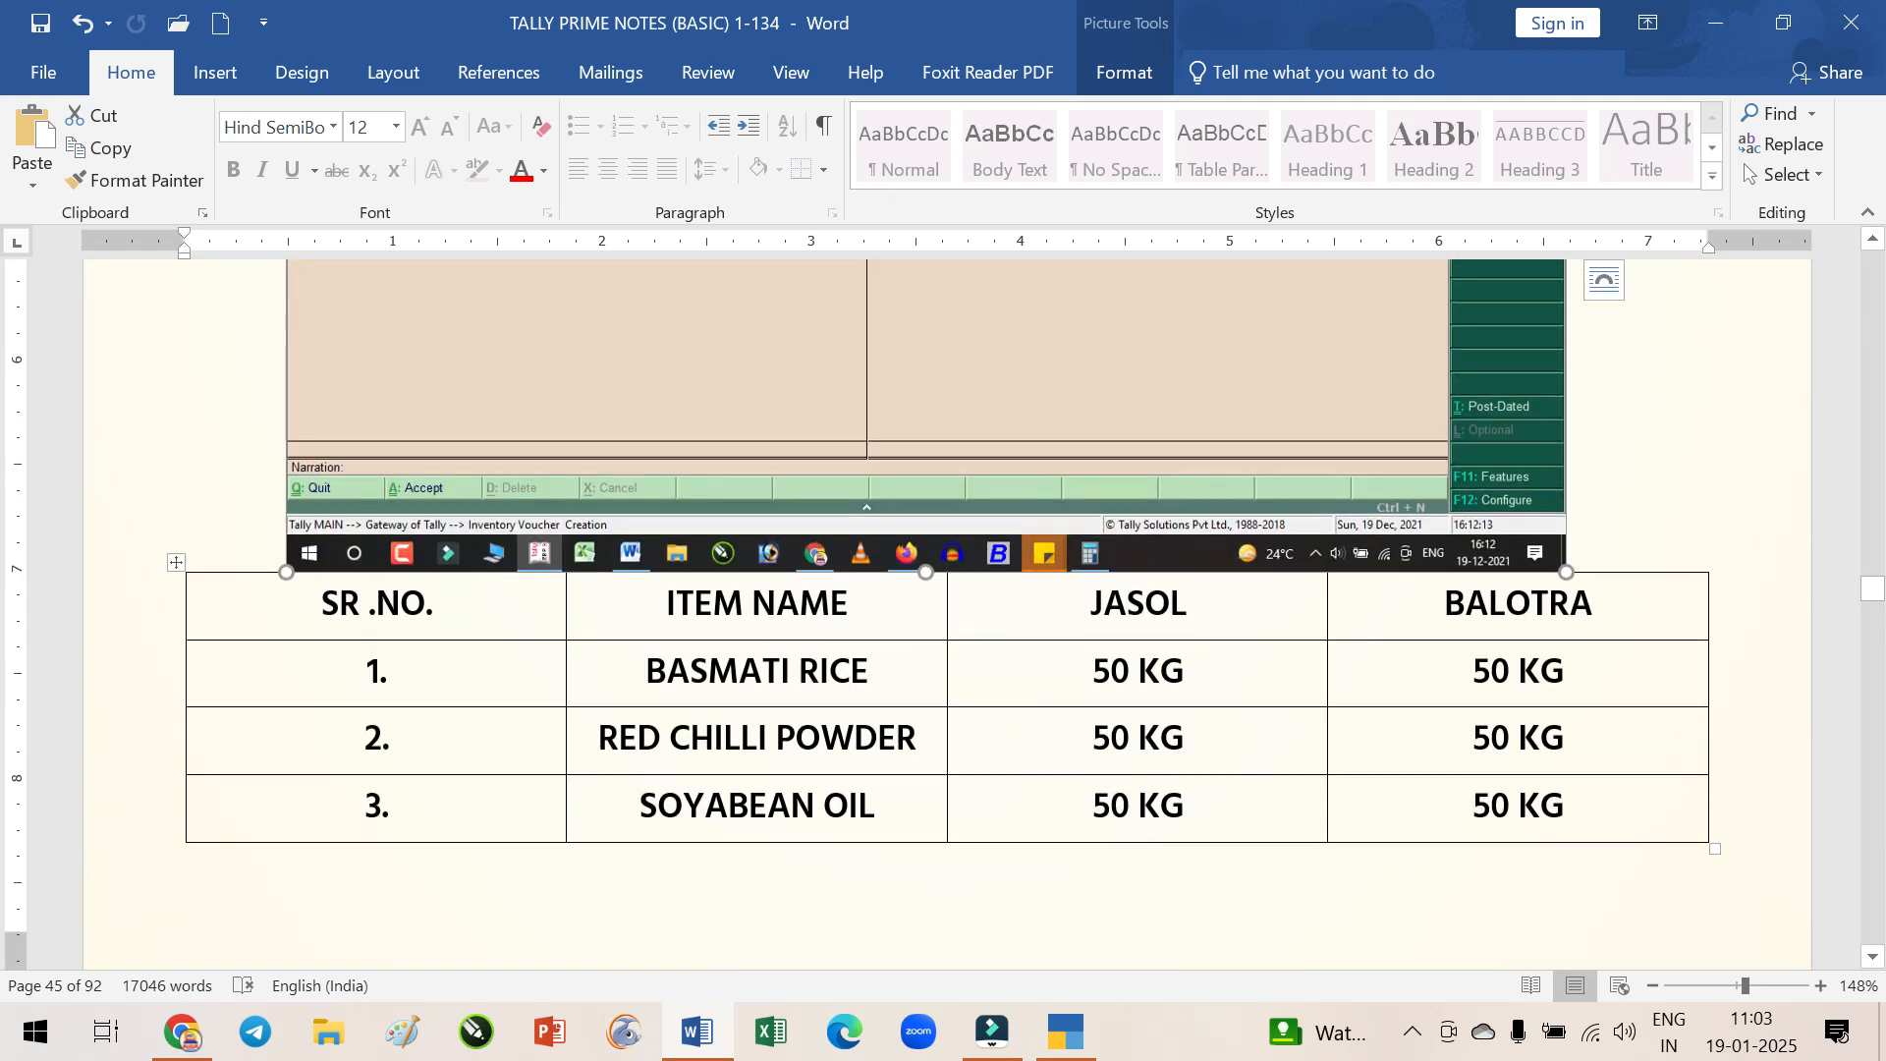
# Review the item names and JASOL quantity in the godown transfer table, and save the notes
pyautogui.moveTo(633, 671); pyautogui.dragTo(787, 671)
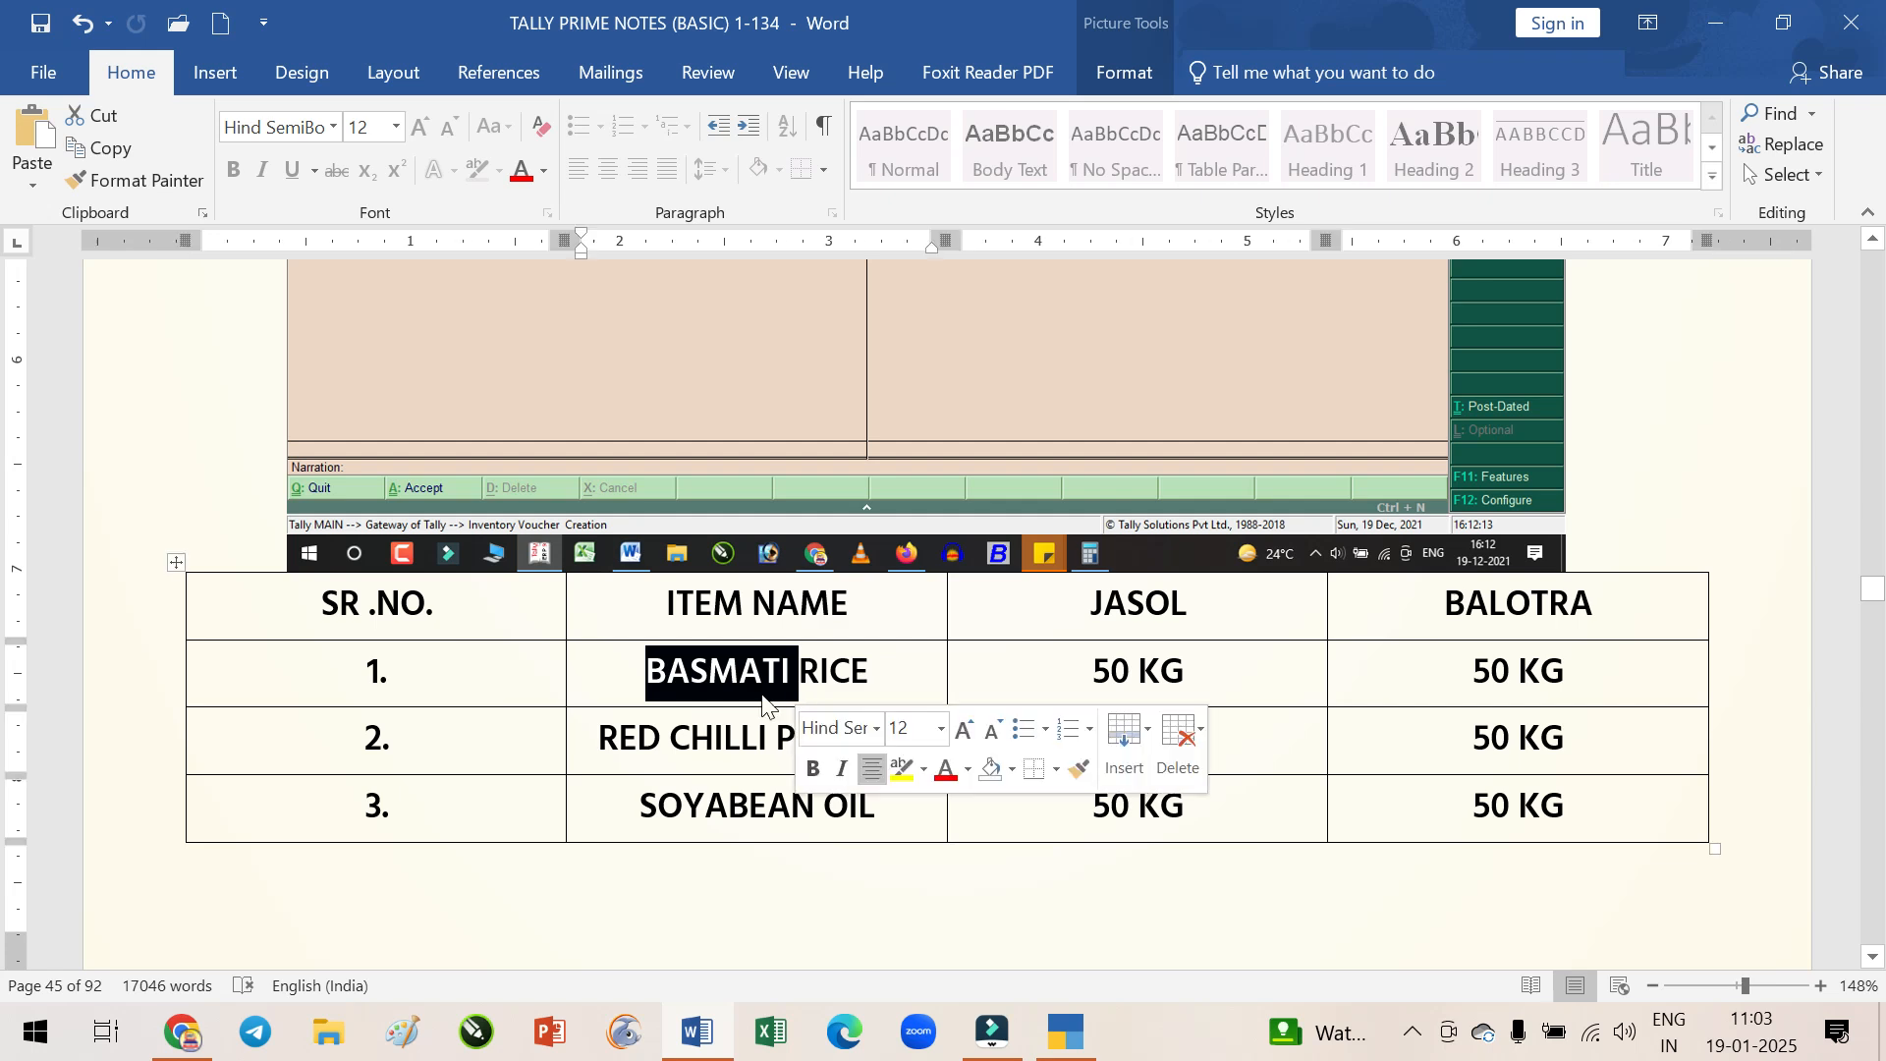
pyautogui.moveTo(715, 732); pyautogui.dragTo(776, 737)
pyautogui.moveTo(704, 805); pyautogui.dragTo(766, 806)
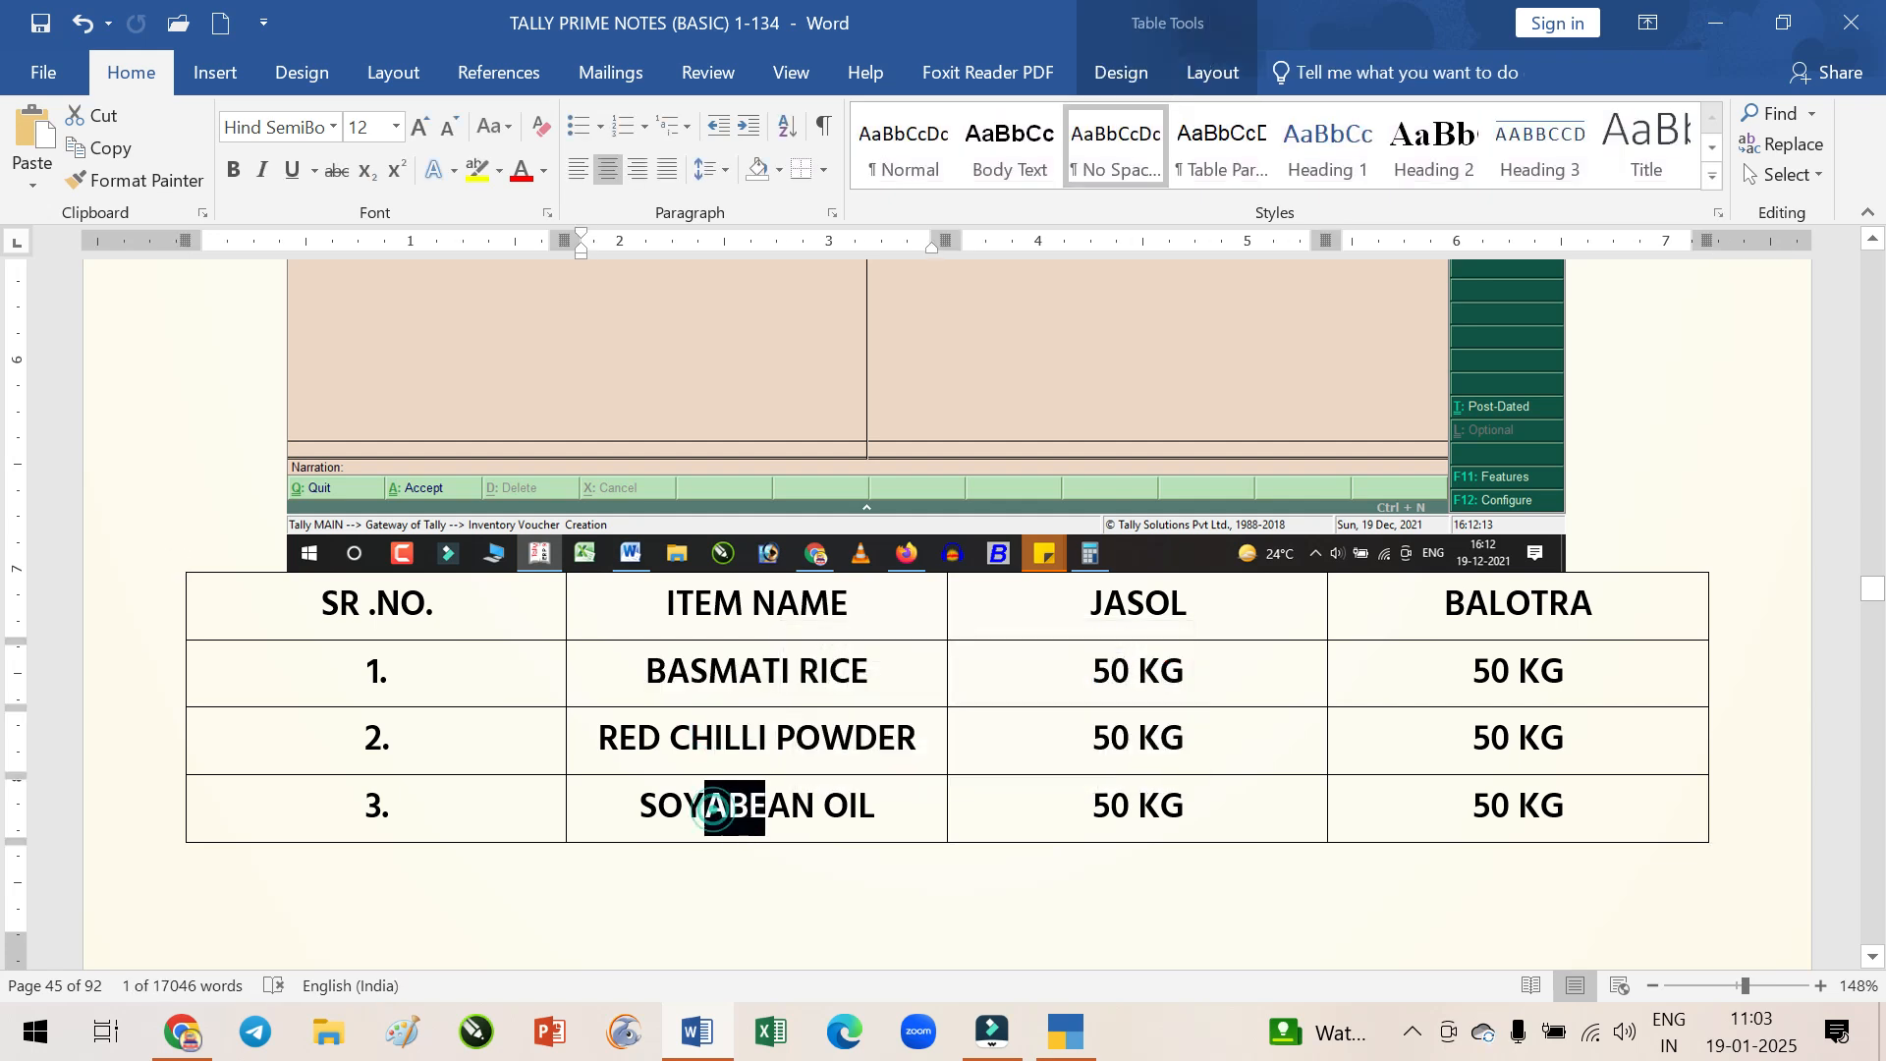
pyautogui.click(1159, 671)
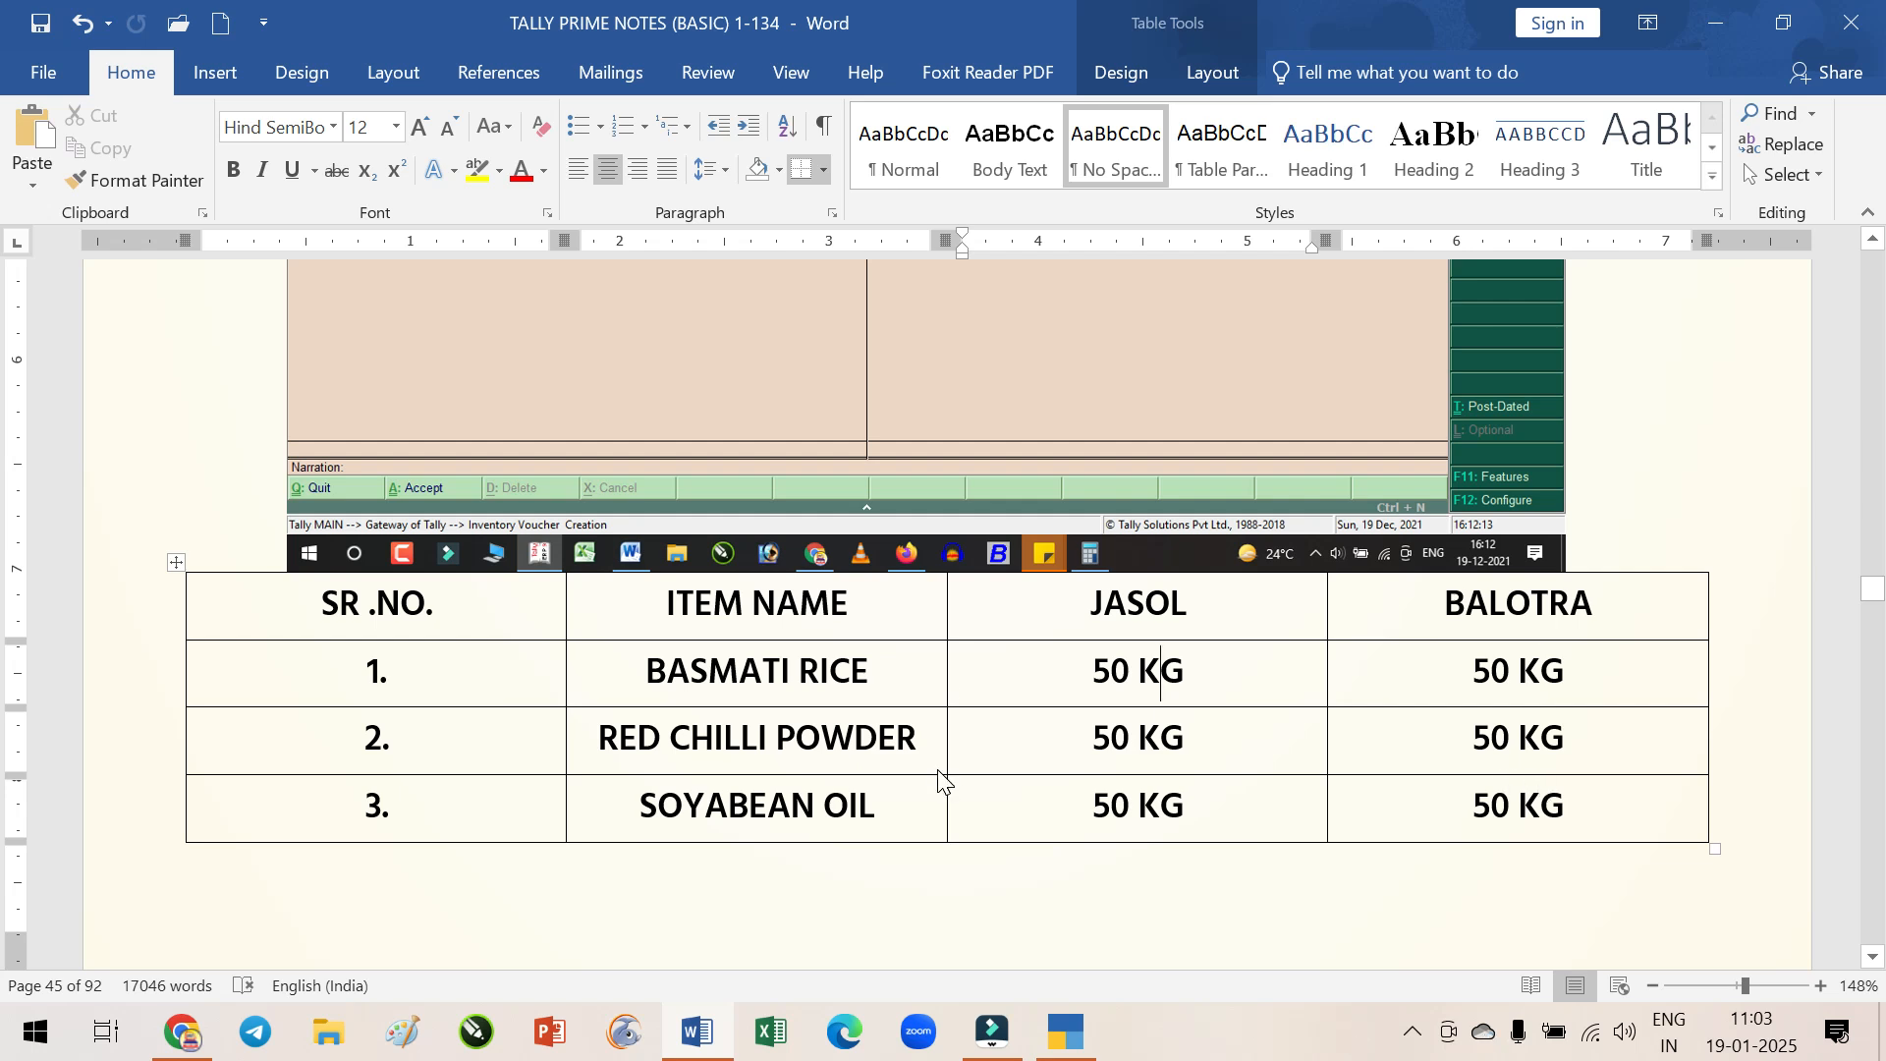
pyautogui.scroll(3, 941, 781)
pyautogui.scroll(-2, 937, 769)
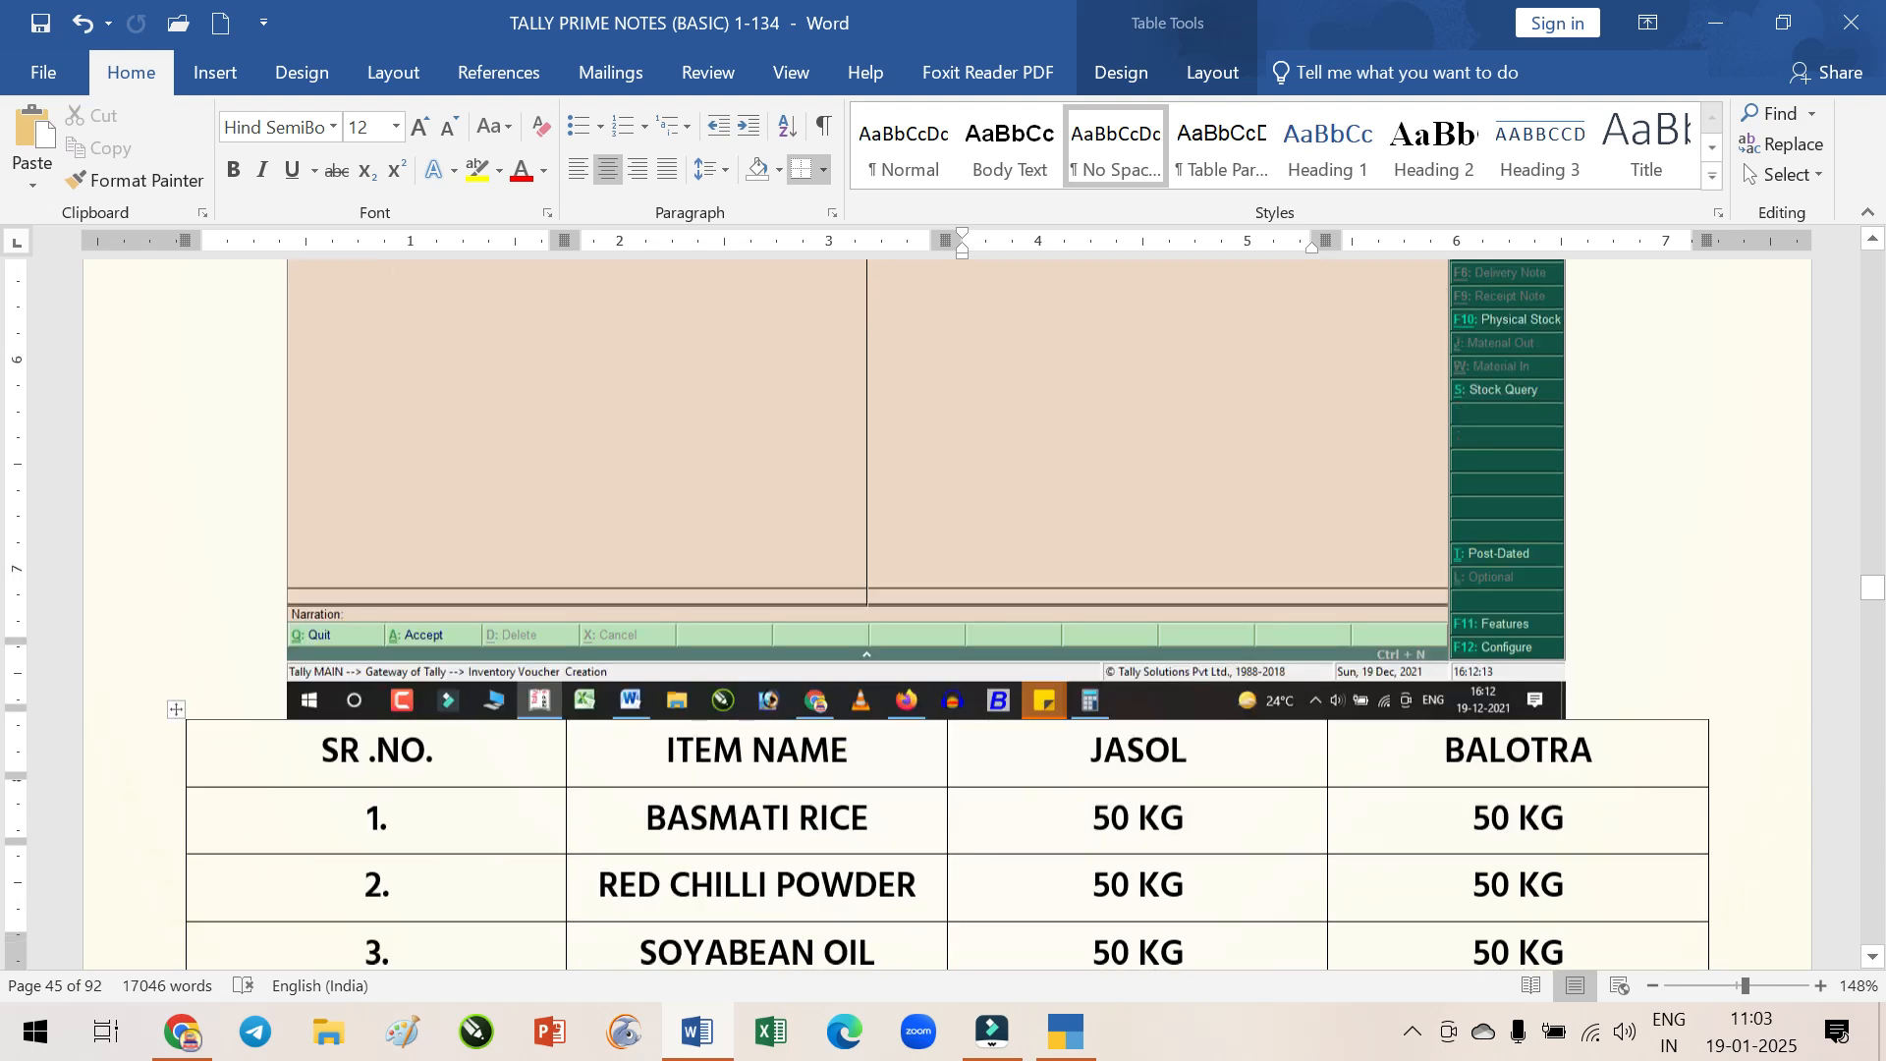
pyautogui.scroll(-2, 937, 769)
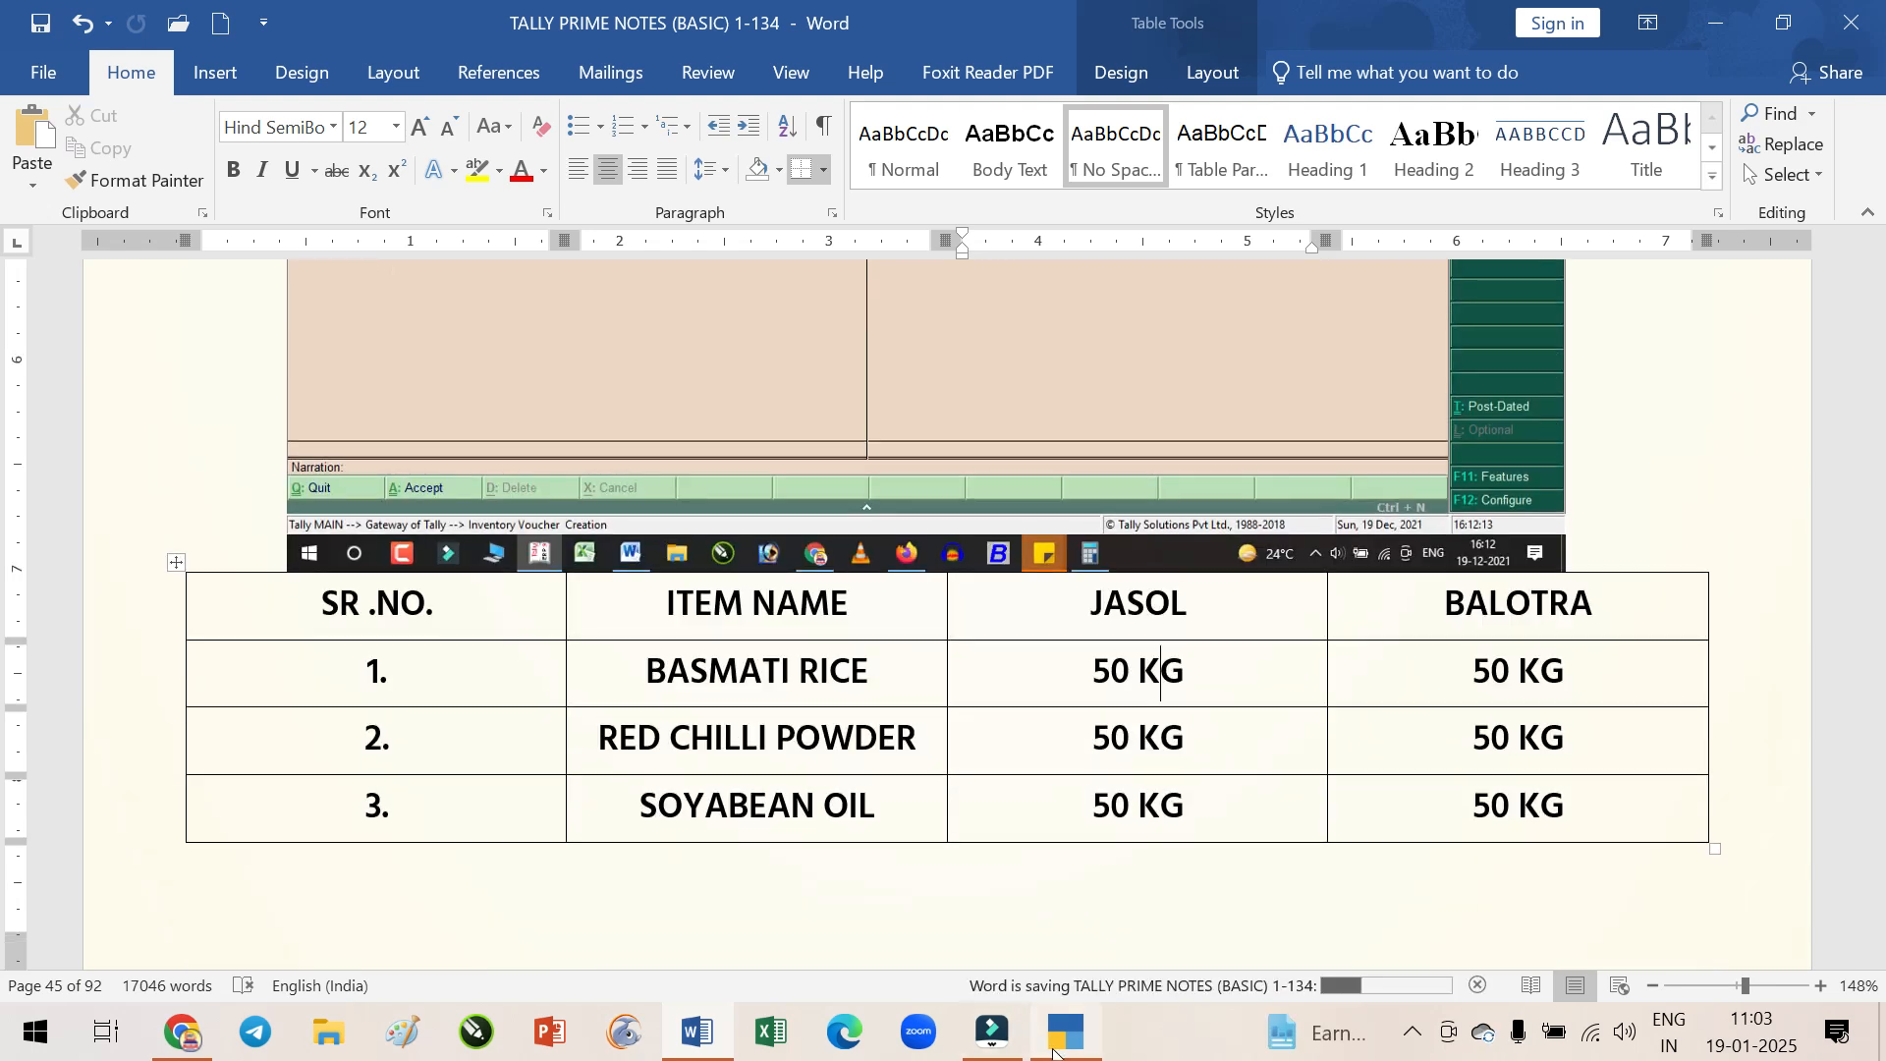
# Switch to TallyPrime and open a new Stock Journal voucher for KAILASH KIRANA STORE
pyautogui.click(1053, 1051)
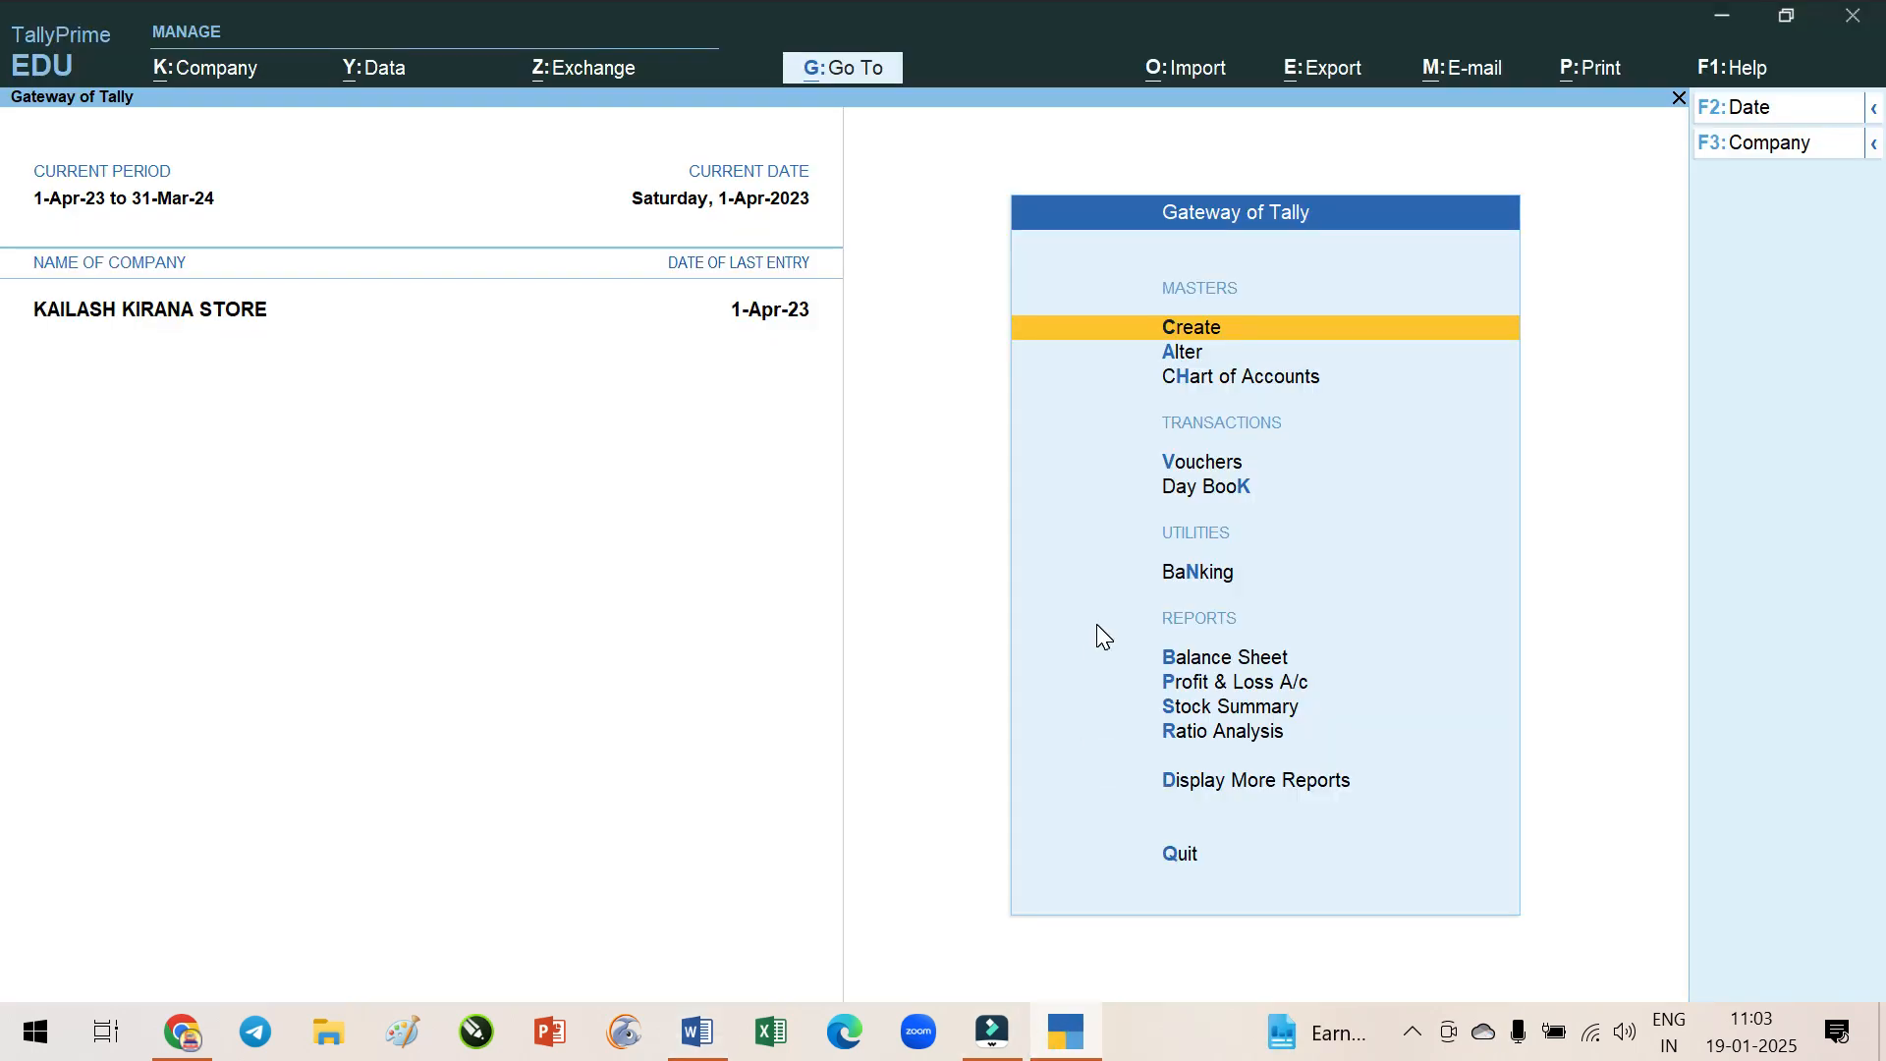
pyautogui.press('Down')
pyautogui.press('Down')
pyautogui.press('Down')
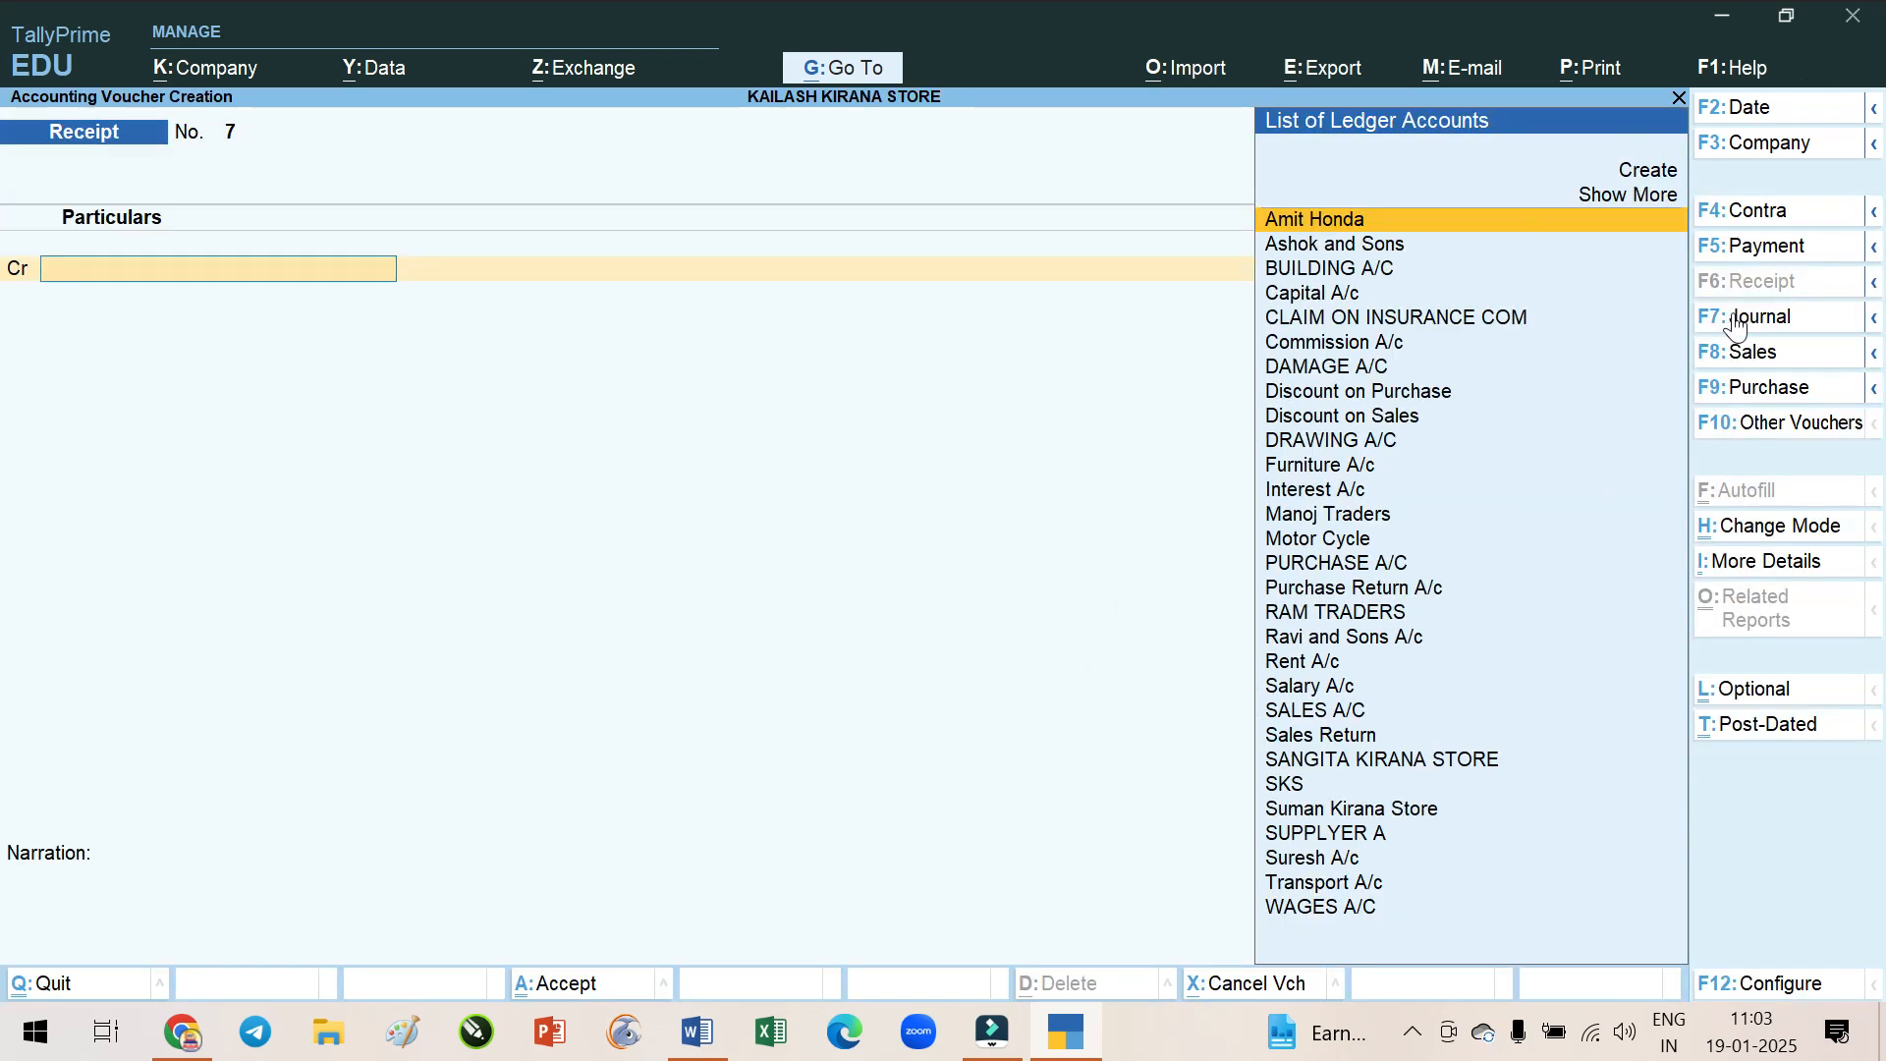
pyautogui.click(1874, 321)
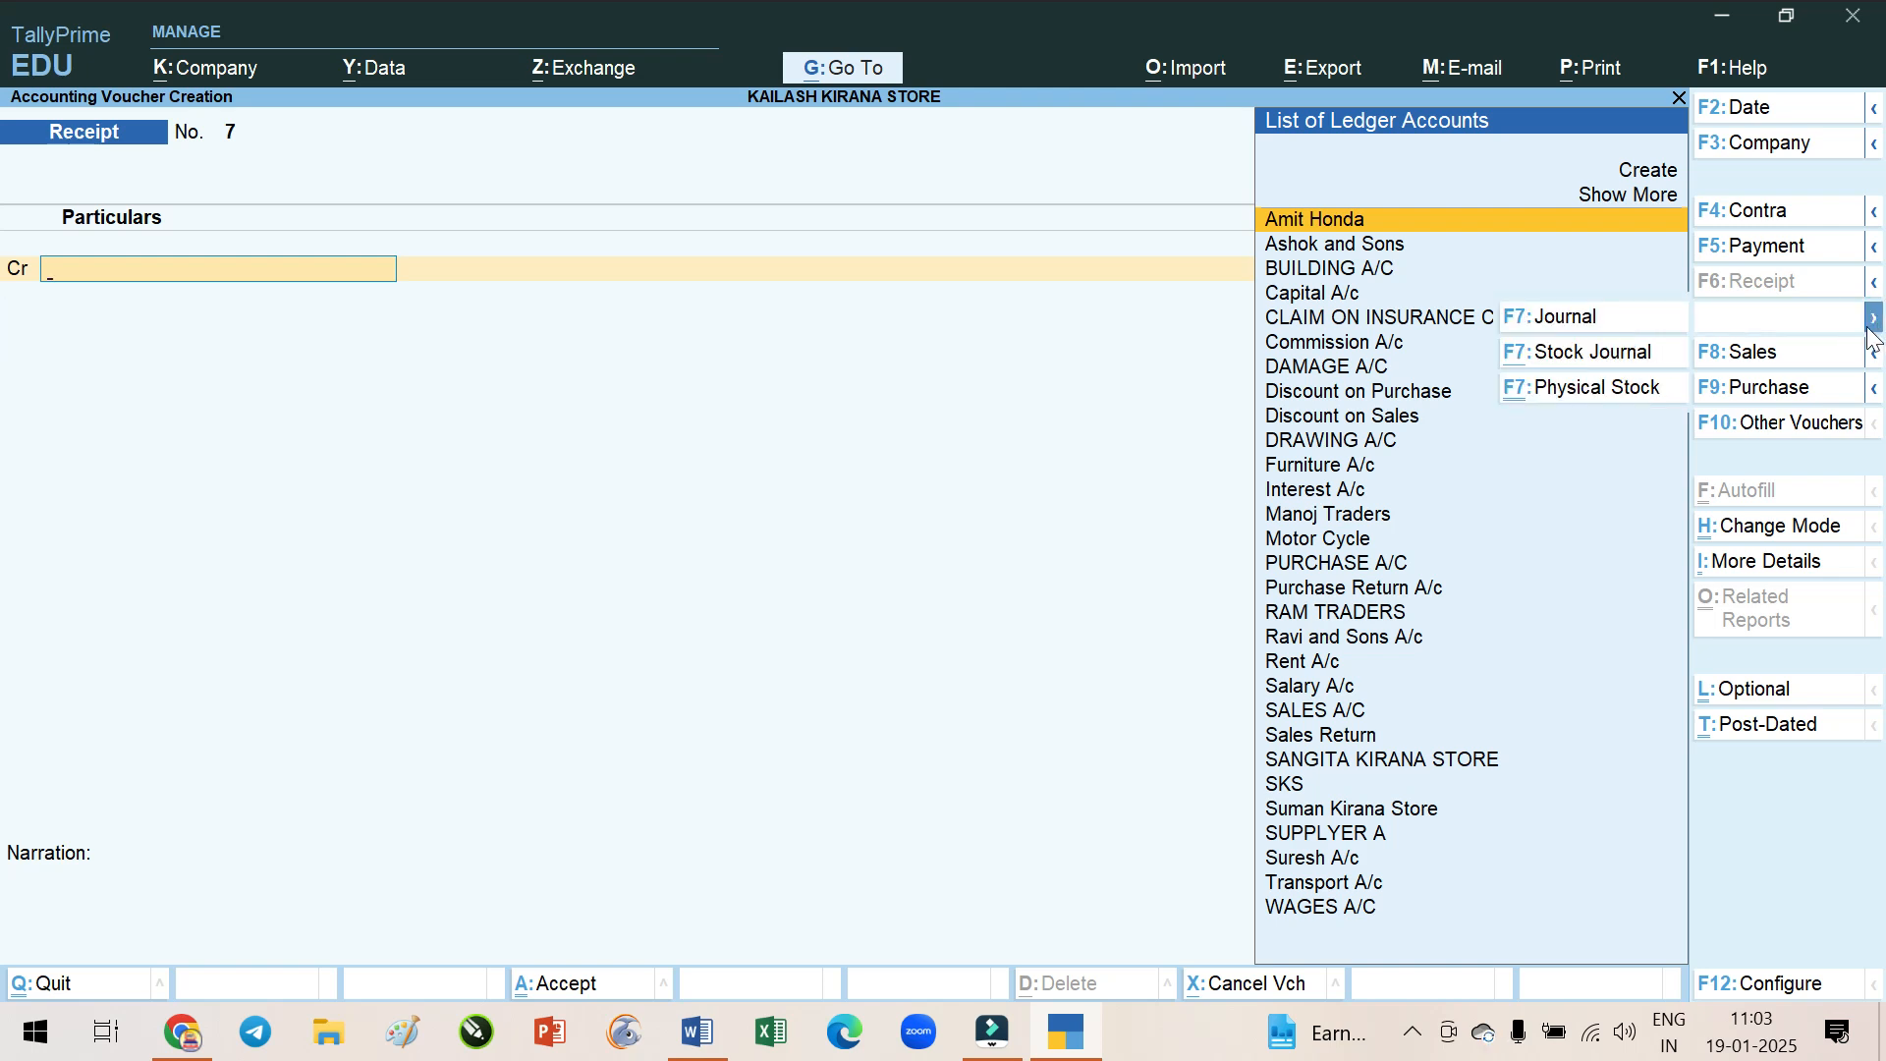
pyautogui.click(1542, 353)
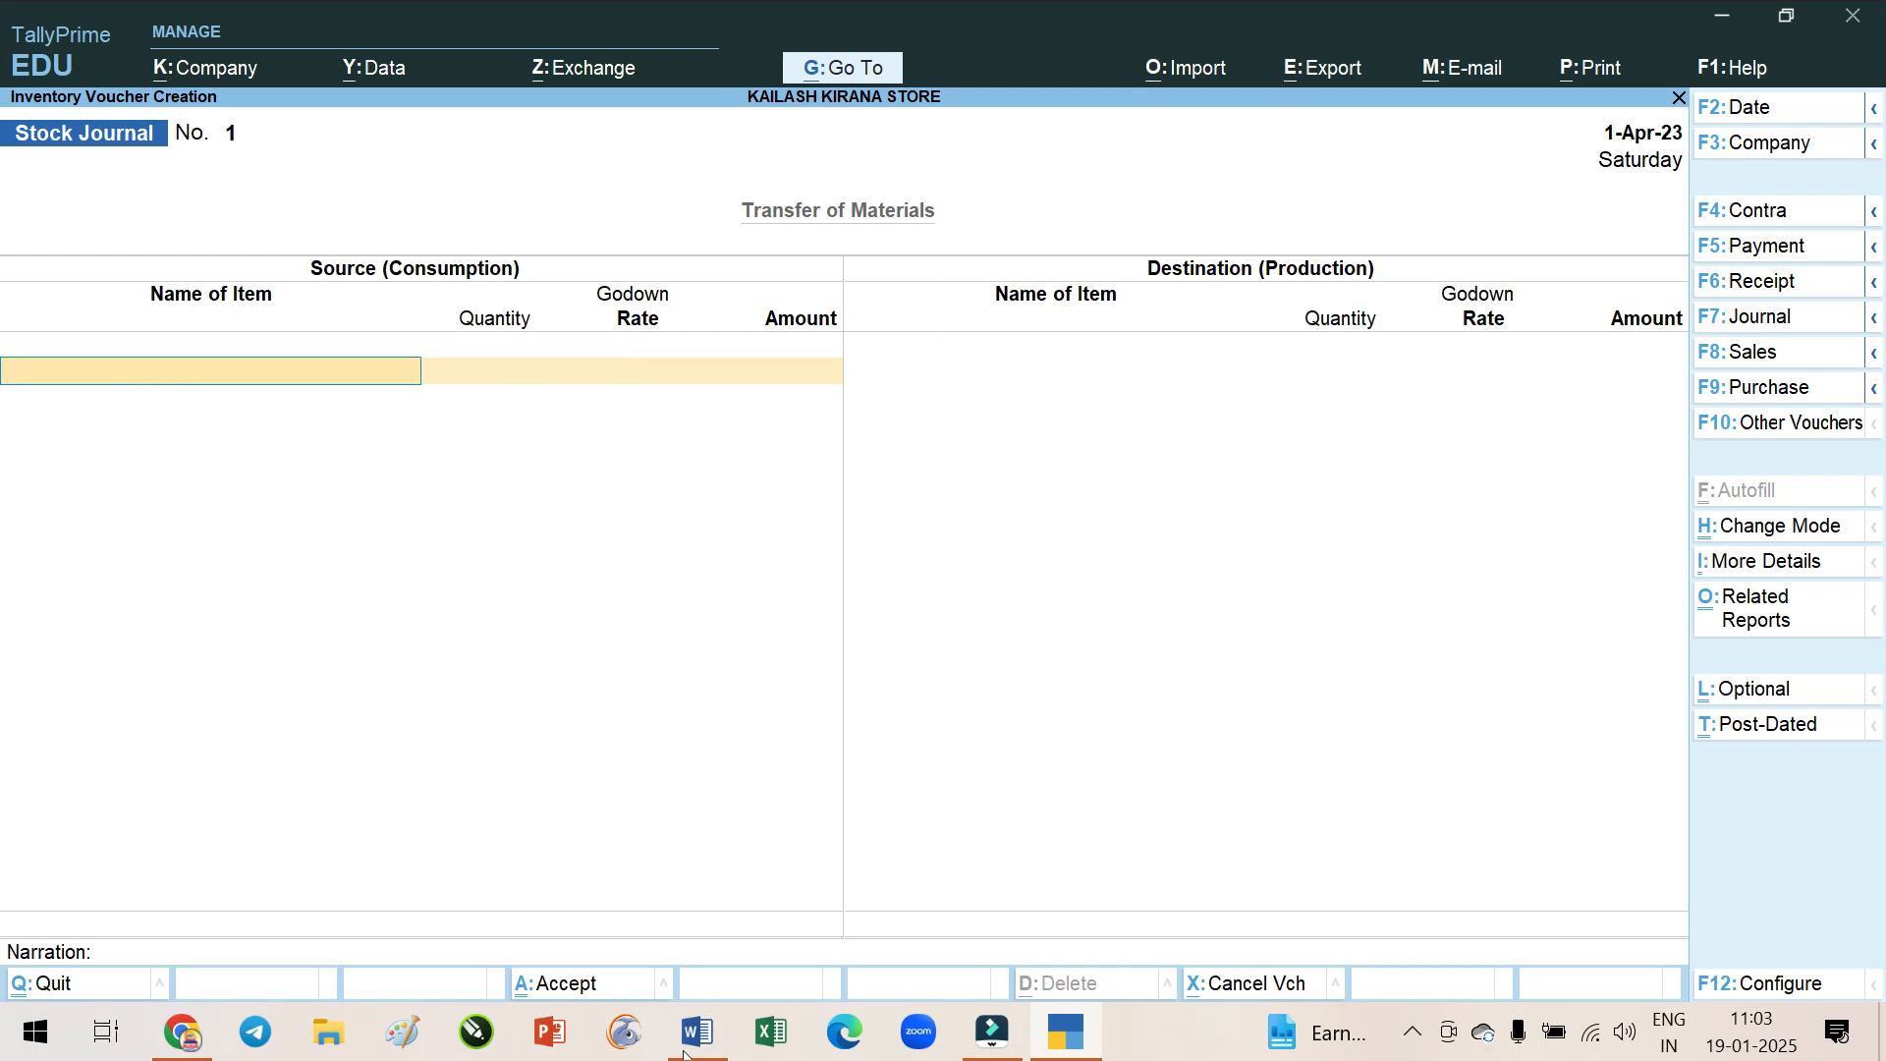
# Look up the first transfer item in the Word notes and choose BASMATI RICE as the Stock Journal's source item
pyautogui.click(1078, 1041)
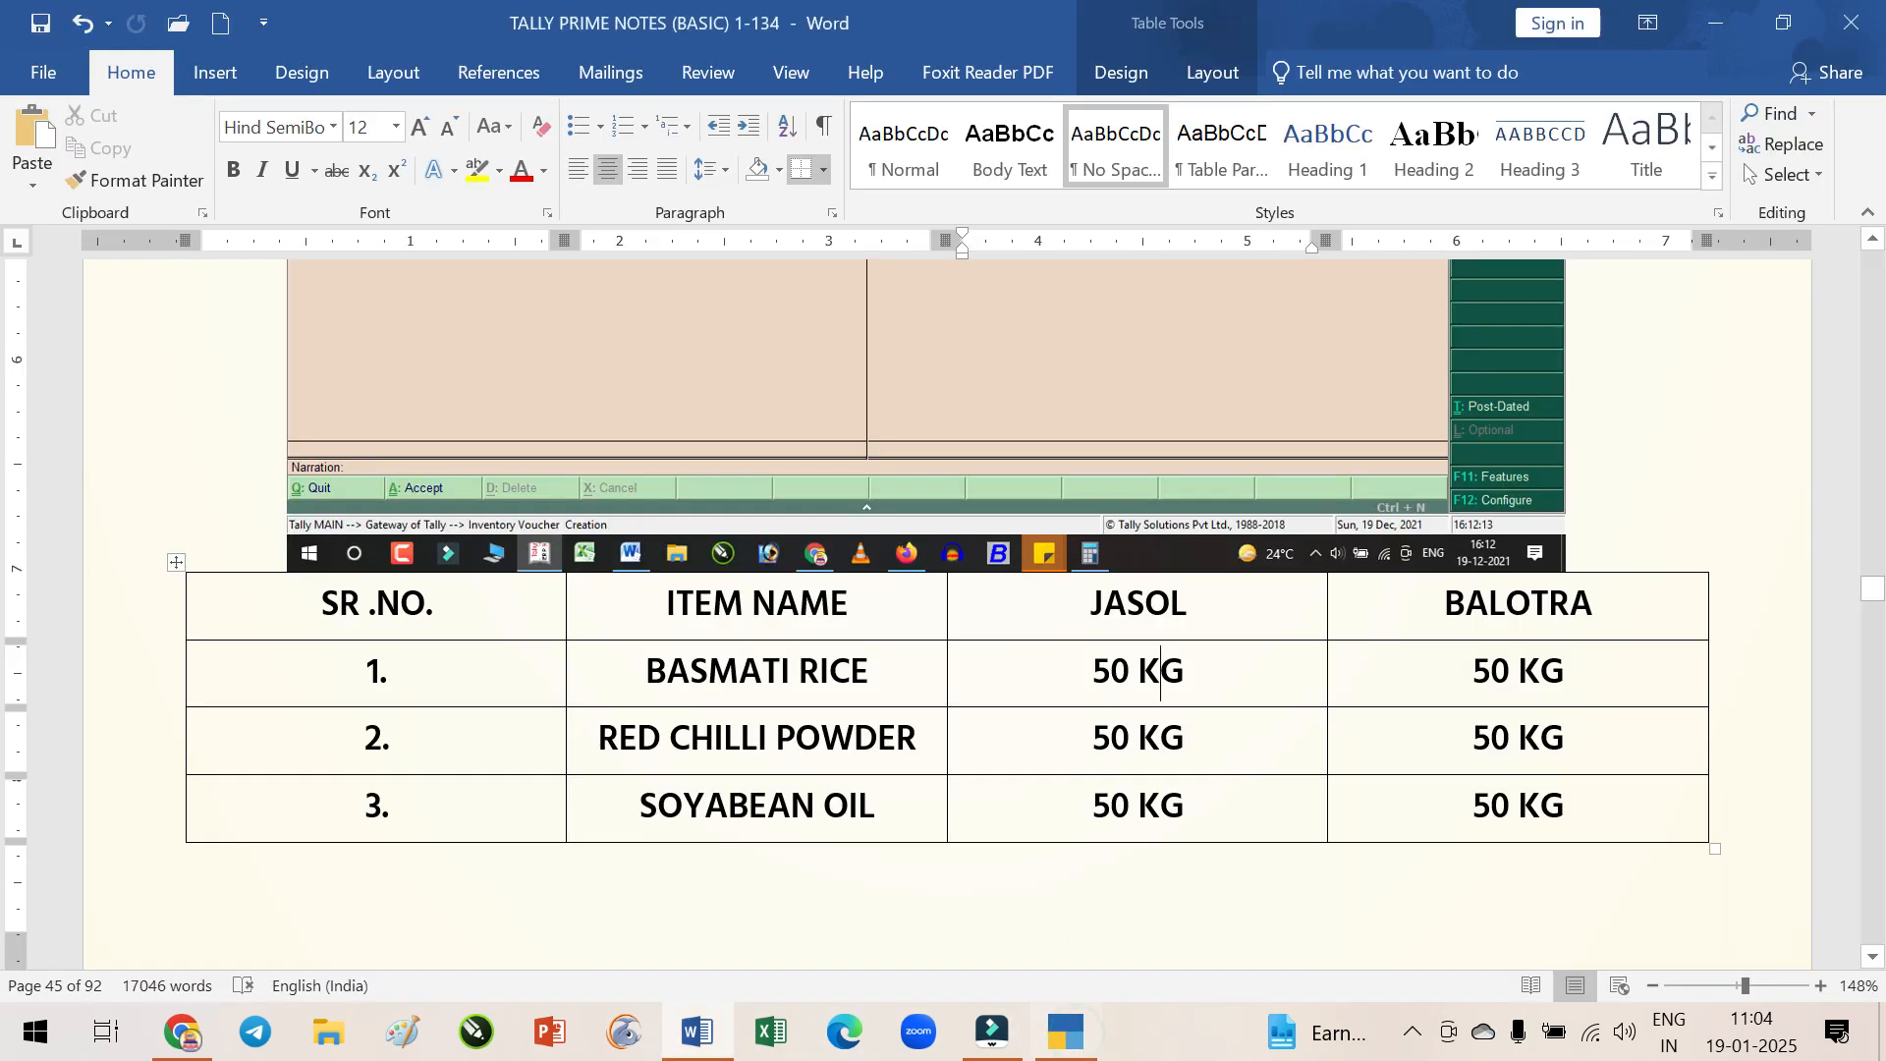
pyautogui.moveTo(645, 671); pyautogui.dragTo(868, 673)
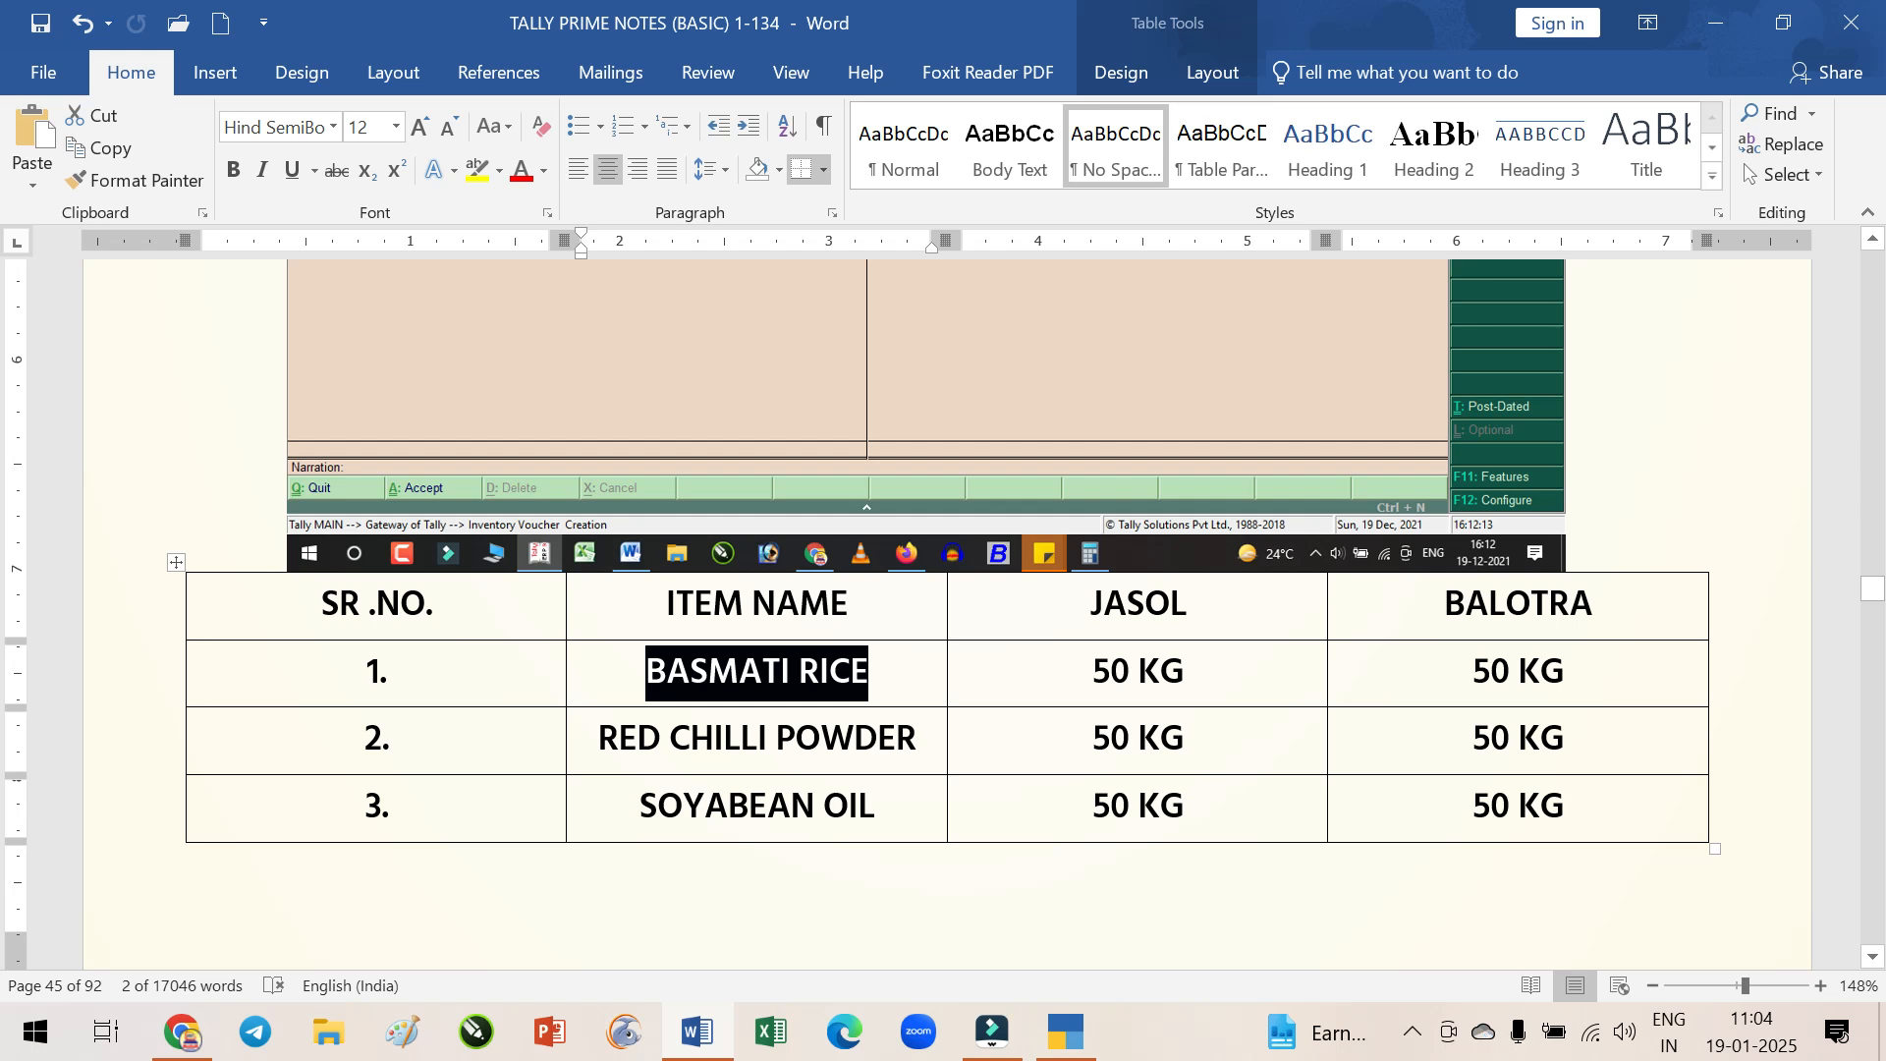
pyautogui.click(1066, 1032)
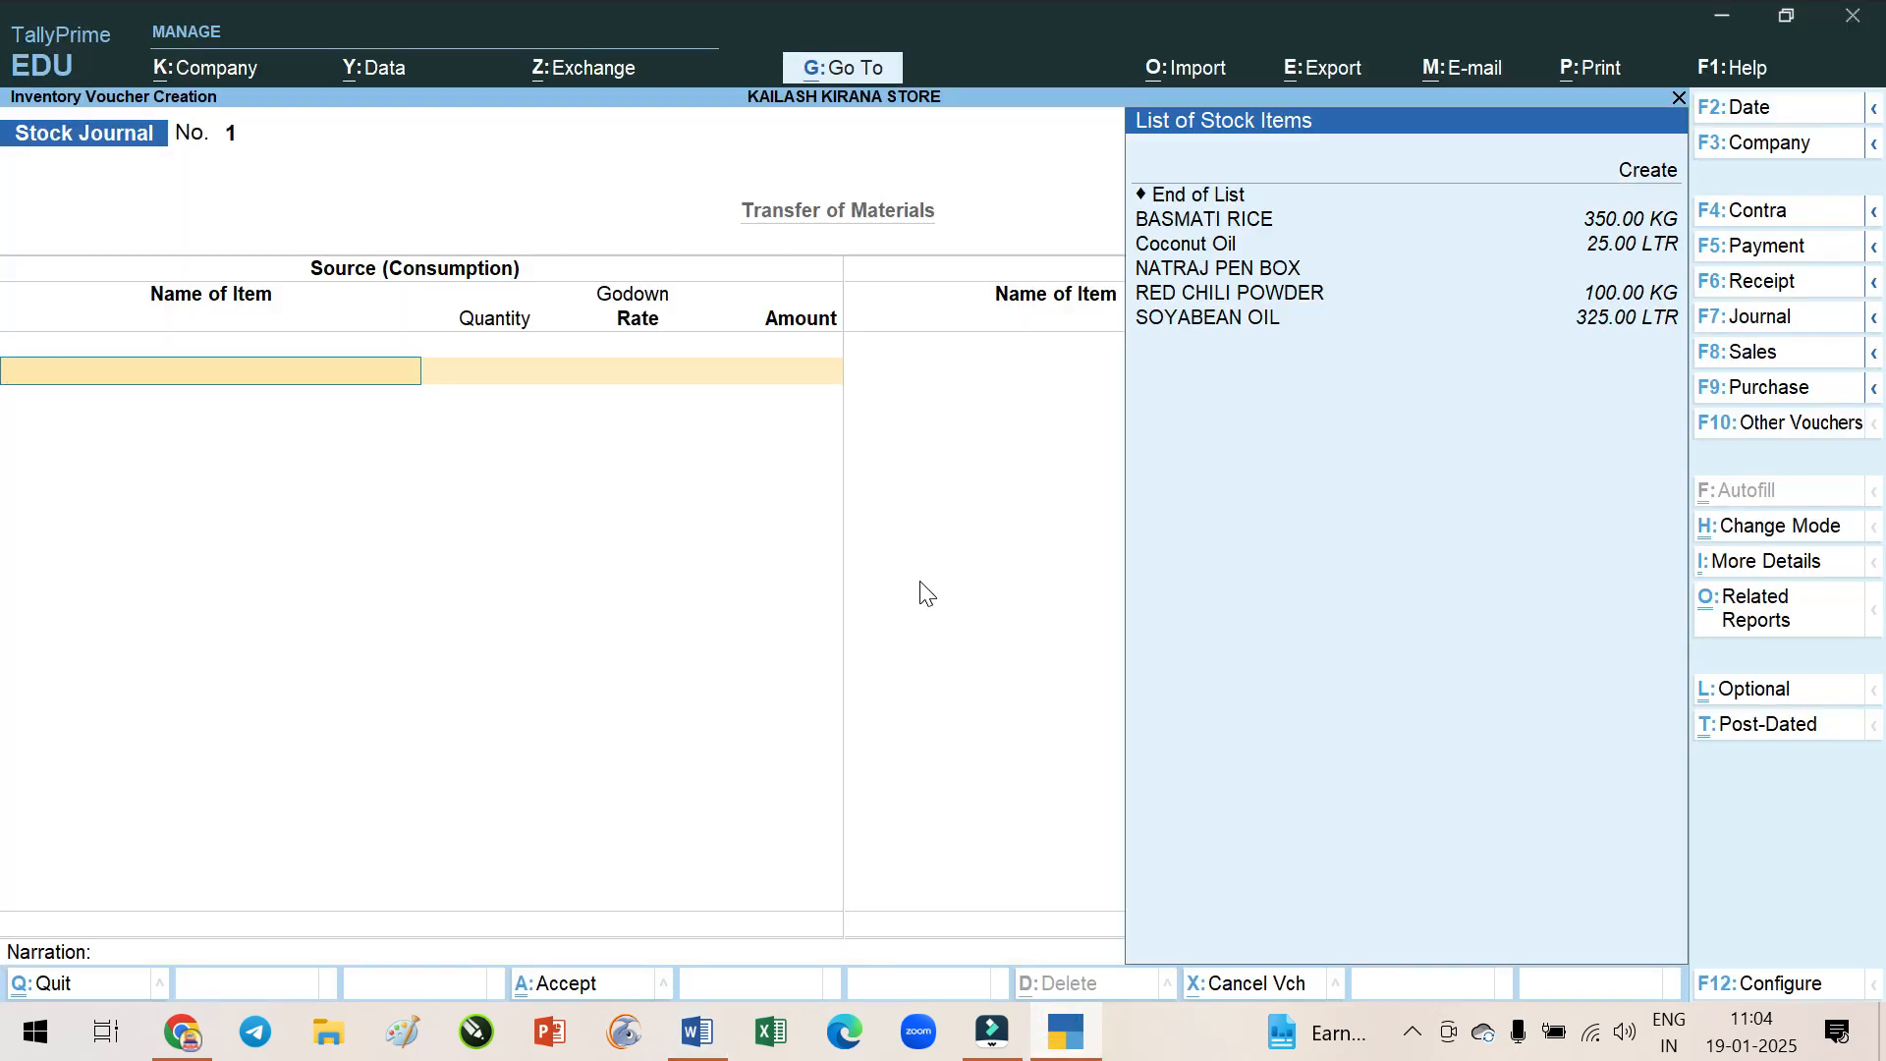
pyautogui.press('Down')
pyautogui.press('Down')
pyautogui.press('Down')
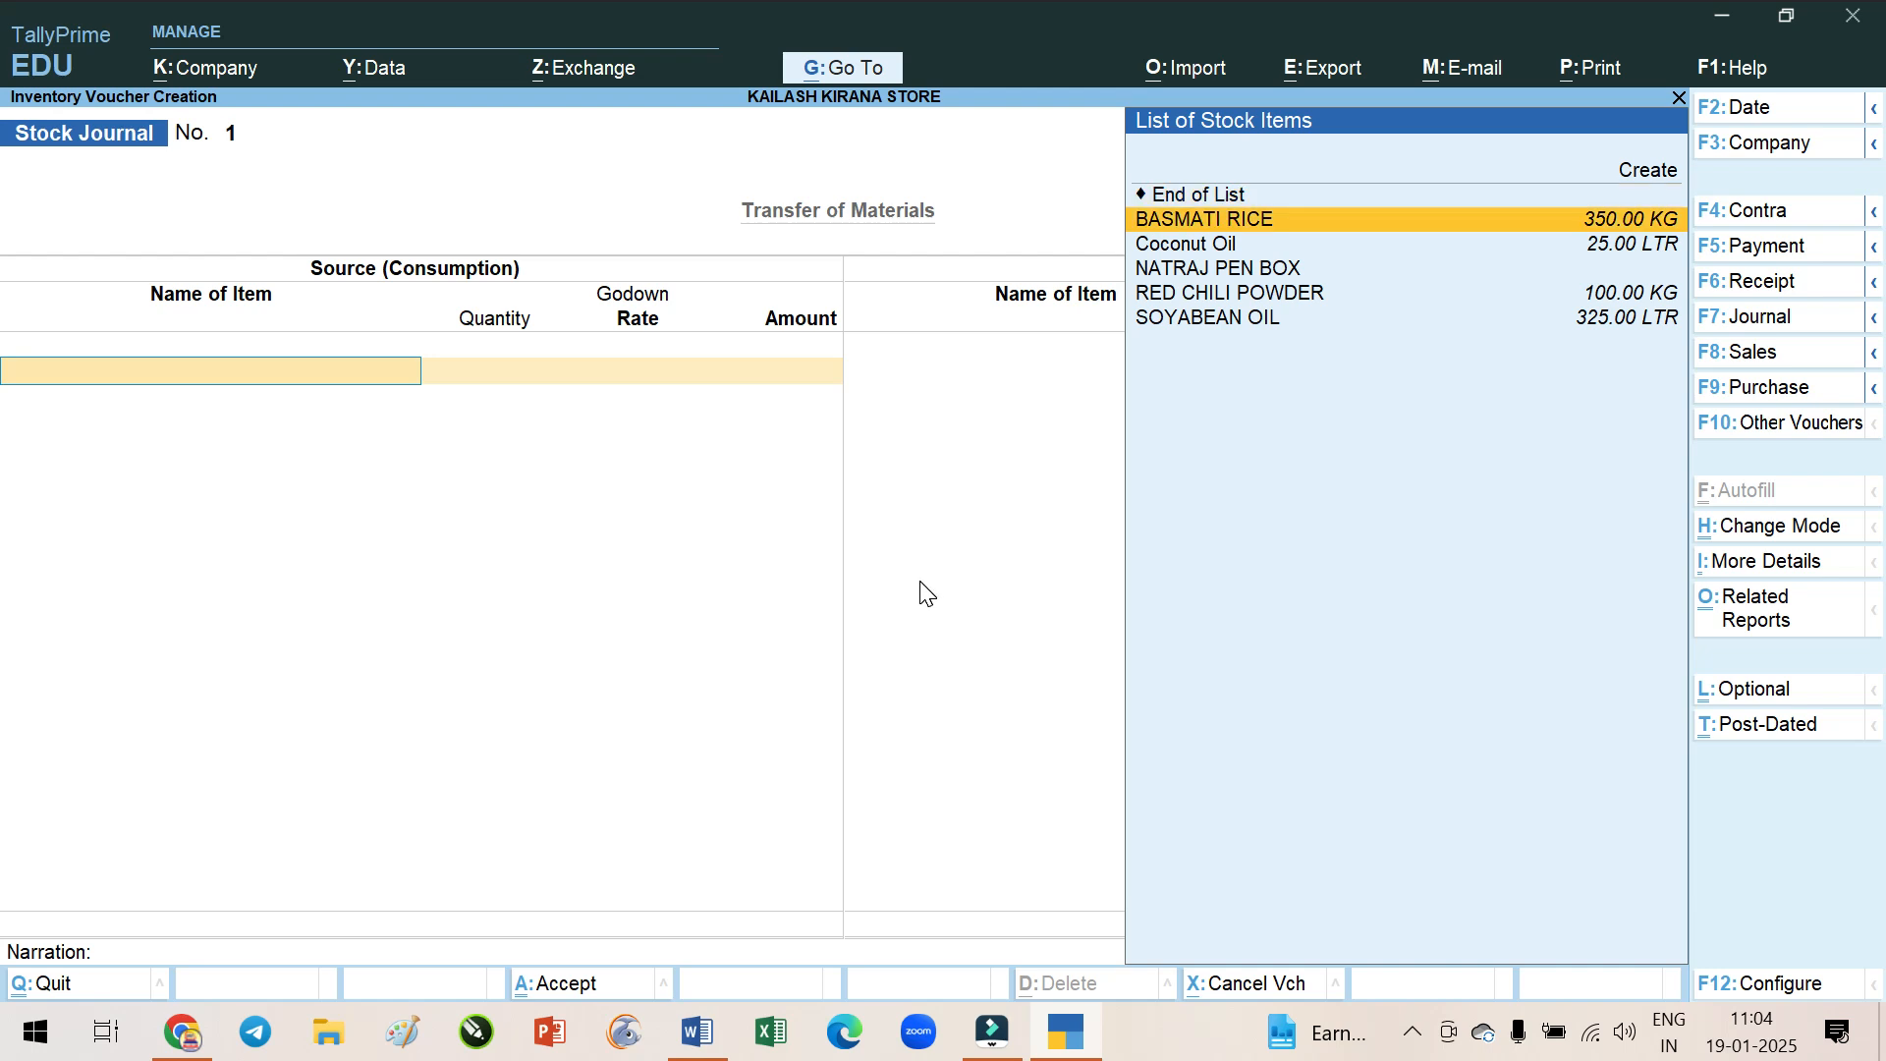
pyautogui.press('Return')
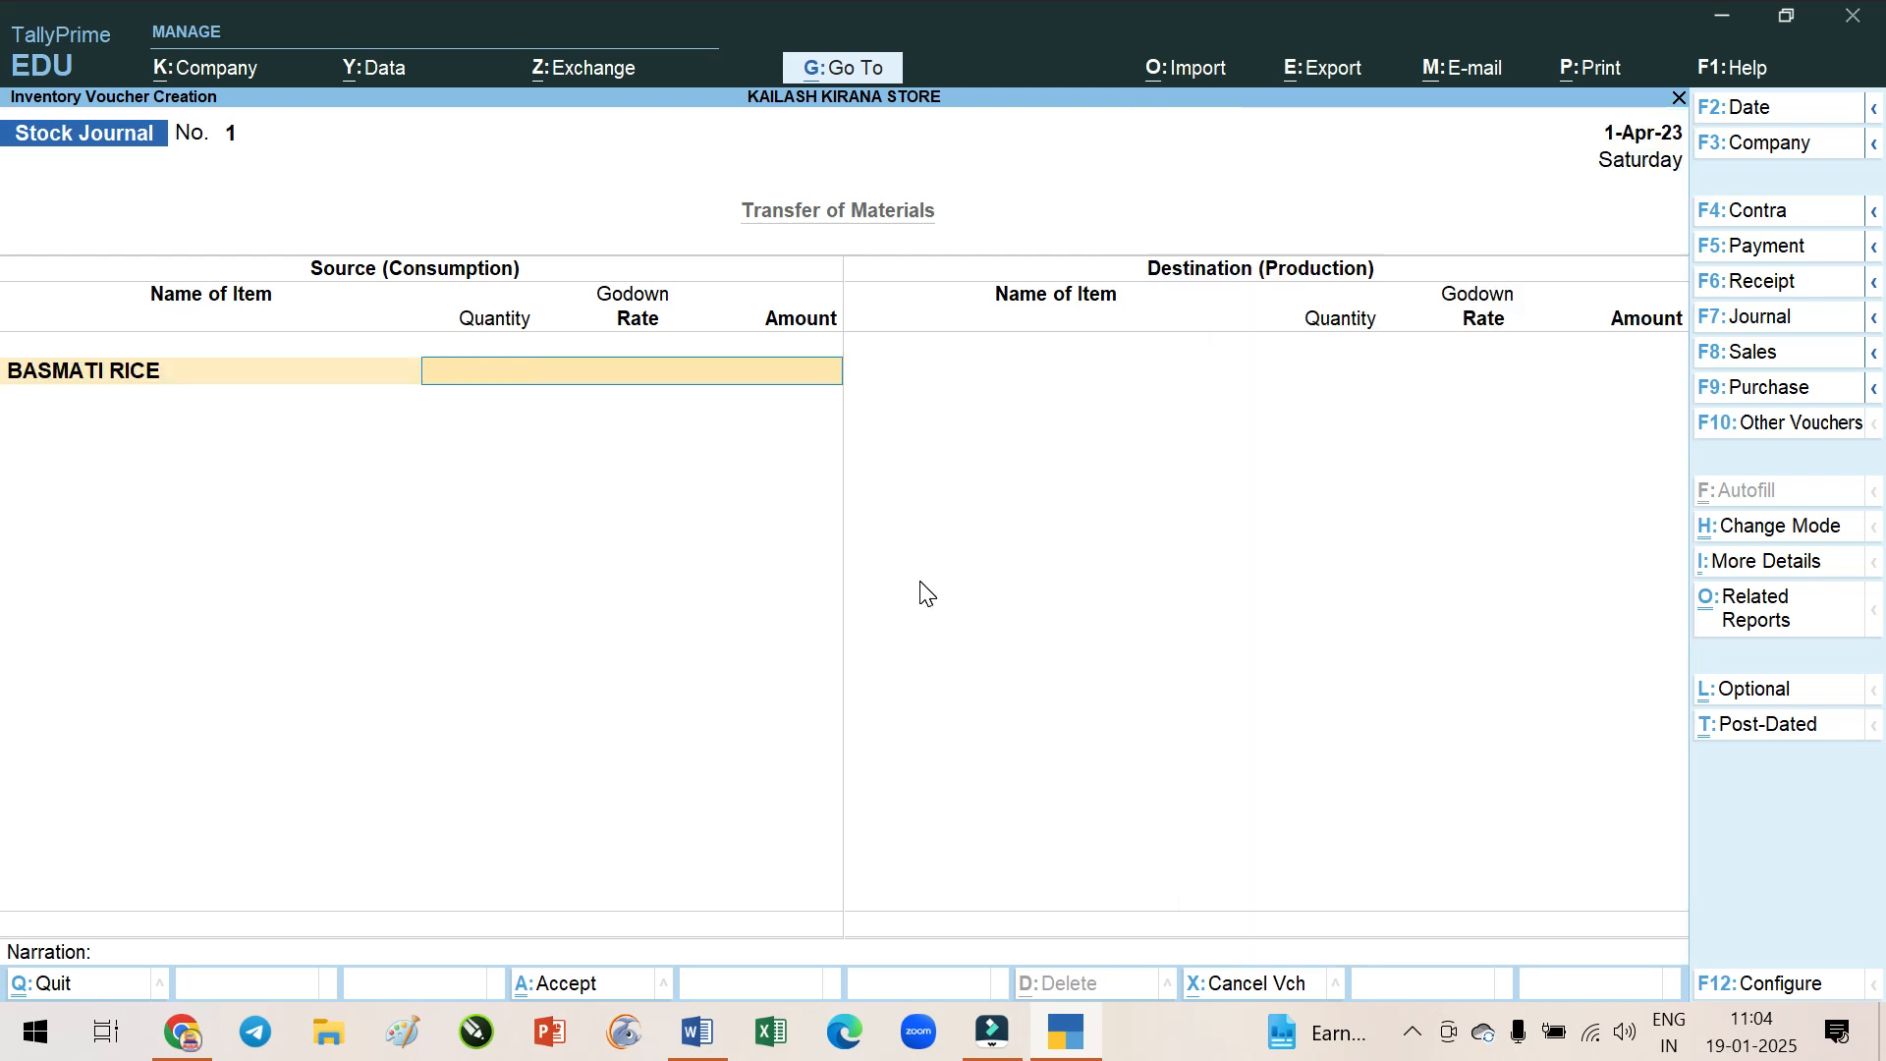
# Take the source BASMATI RICE from JASOL GODOWN with a quantity of 50 KG, keeping the suggested rate
pyautogui.press('Down')
pyautogui.press('Down')
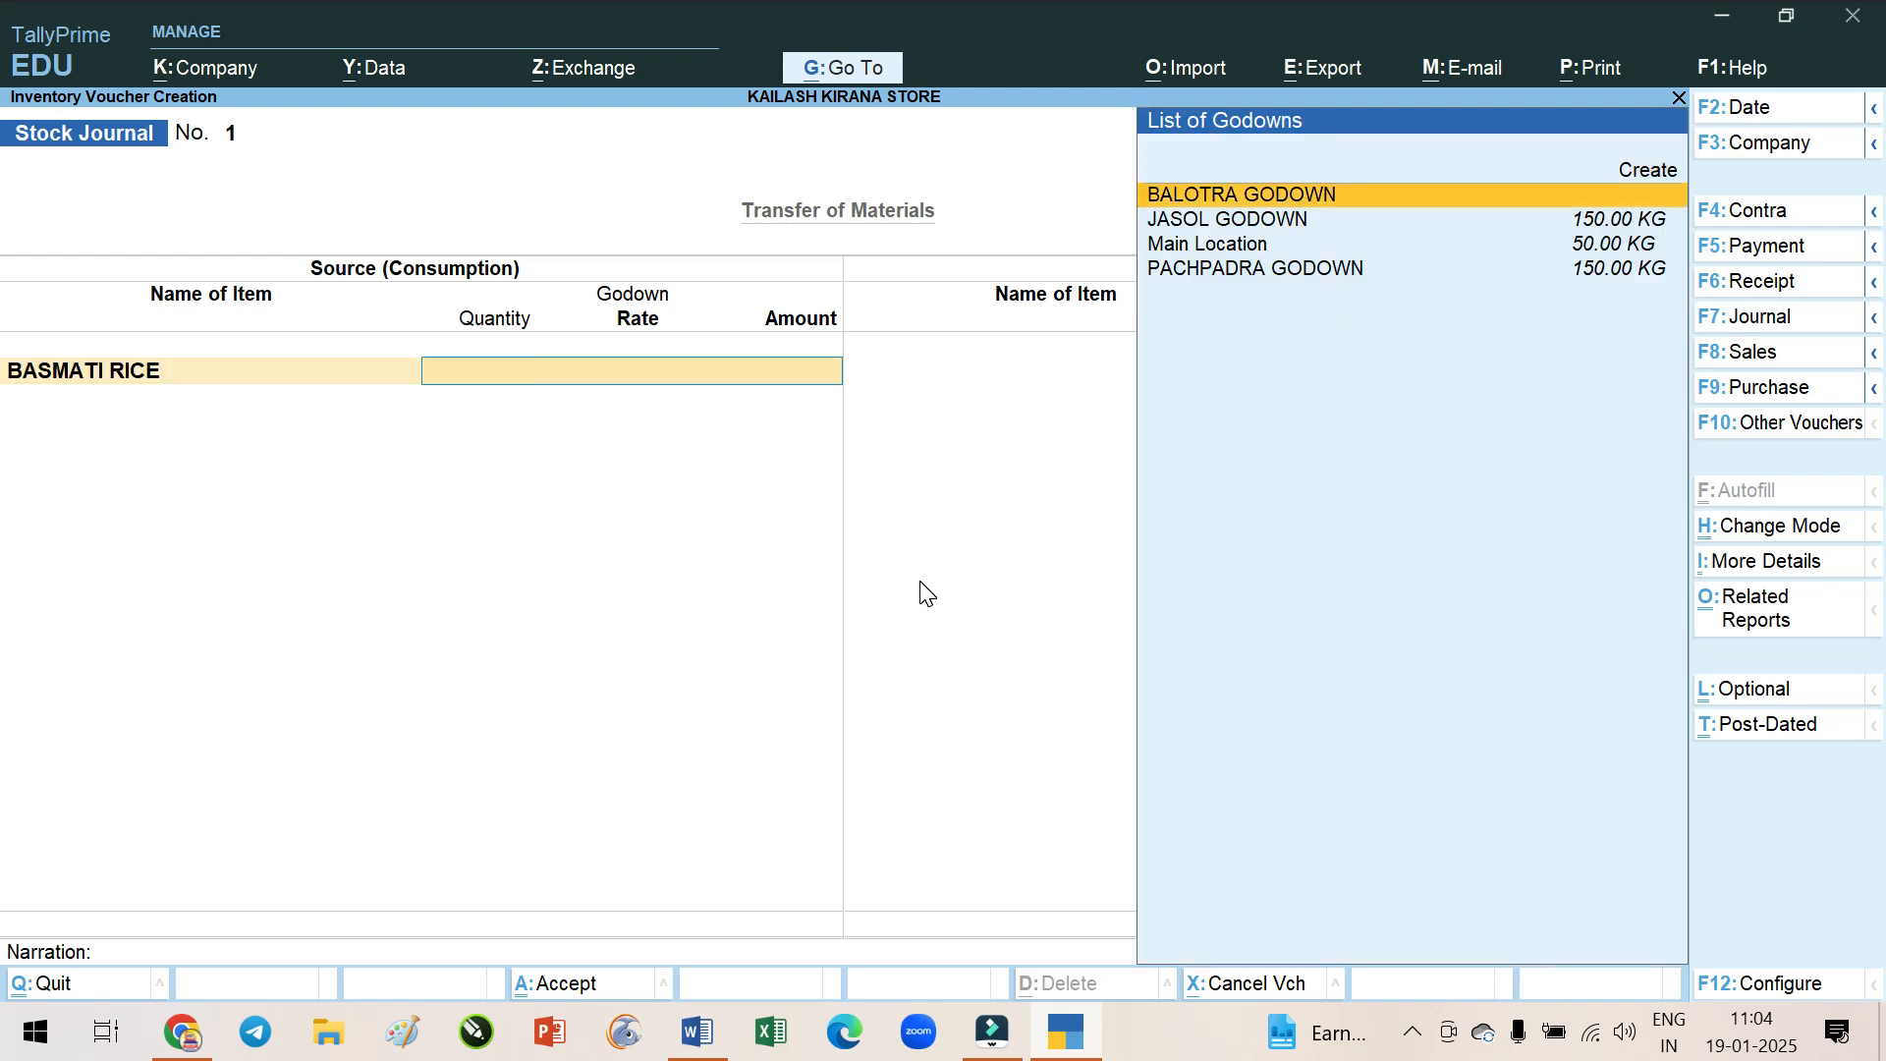
pyautogui.press('Down')
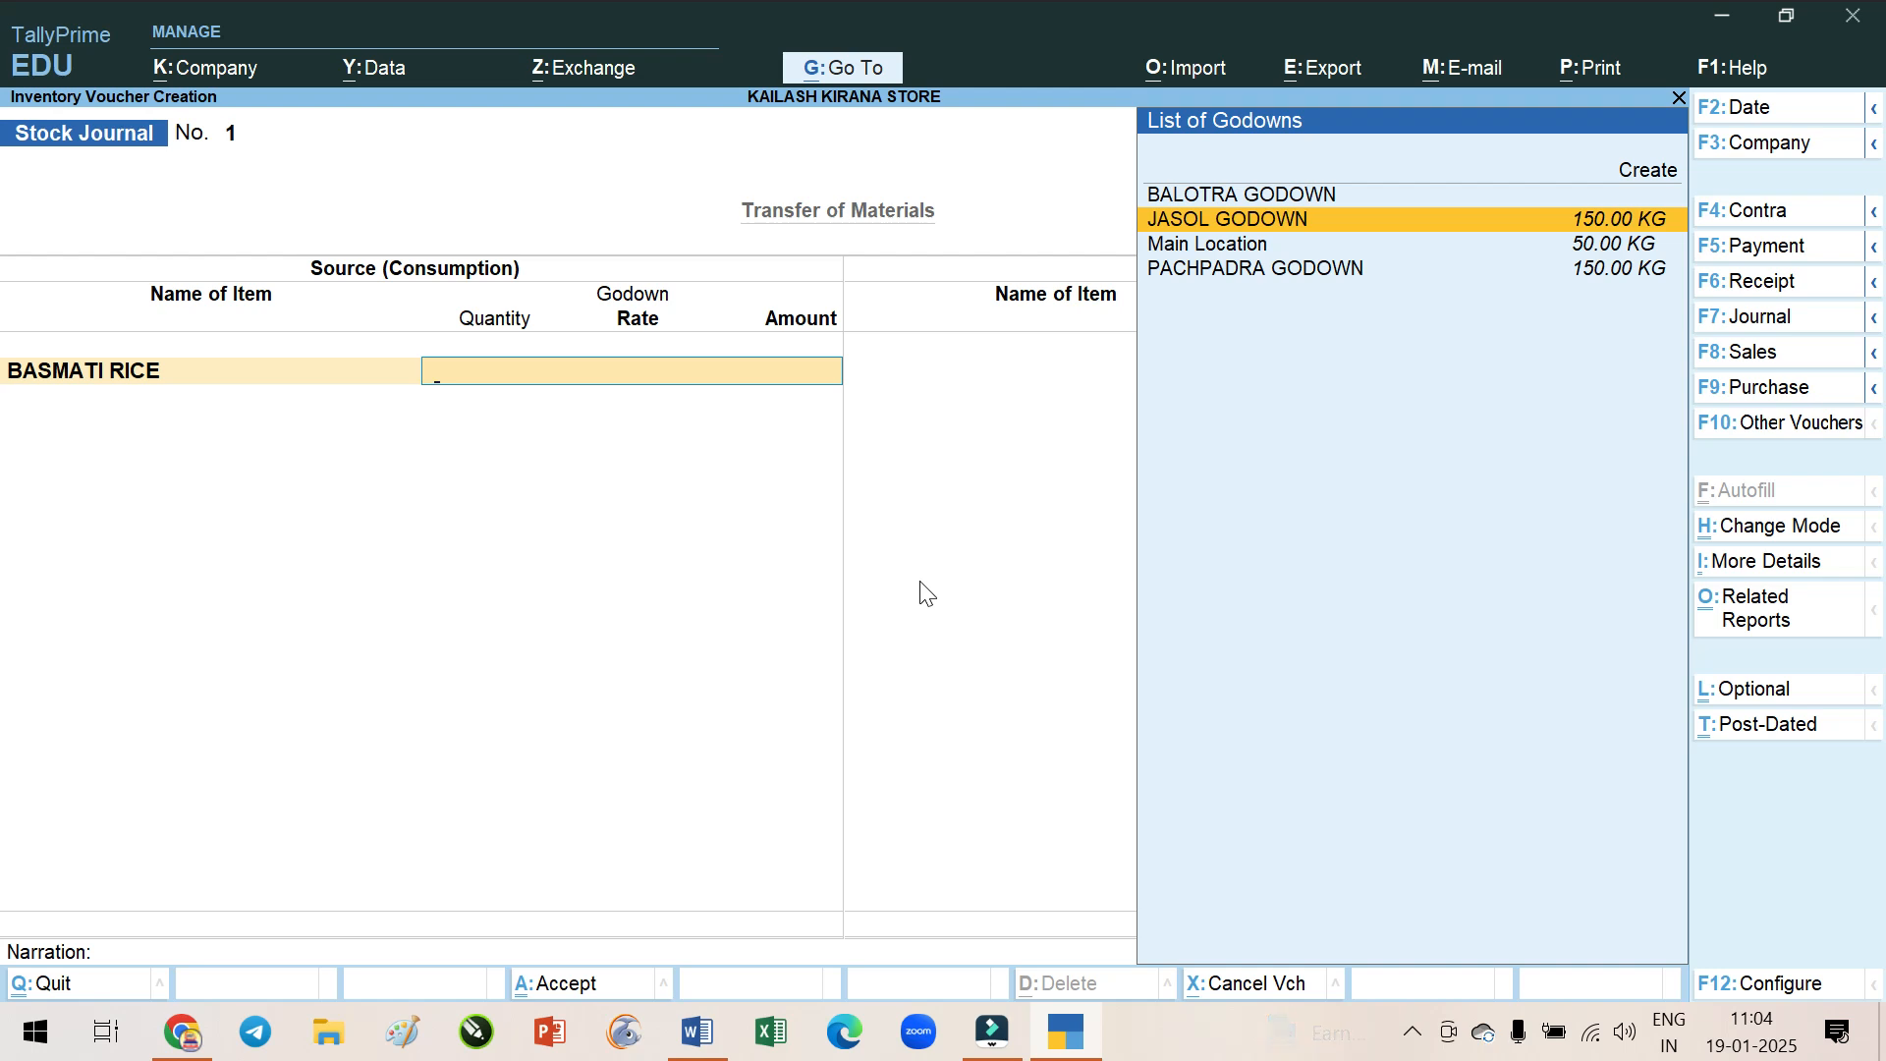
pyautogui.press('Return')
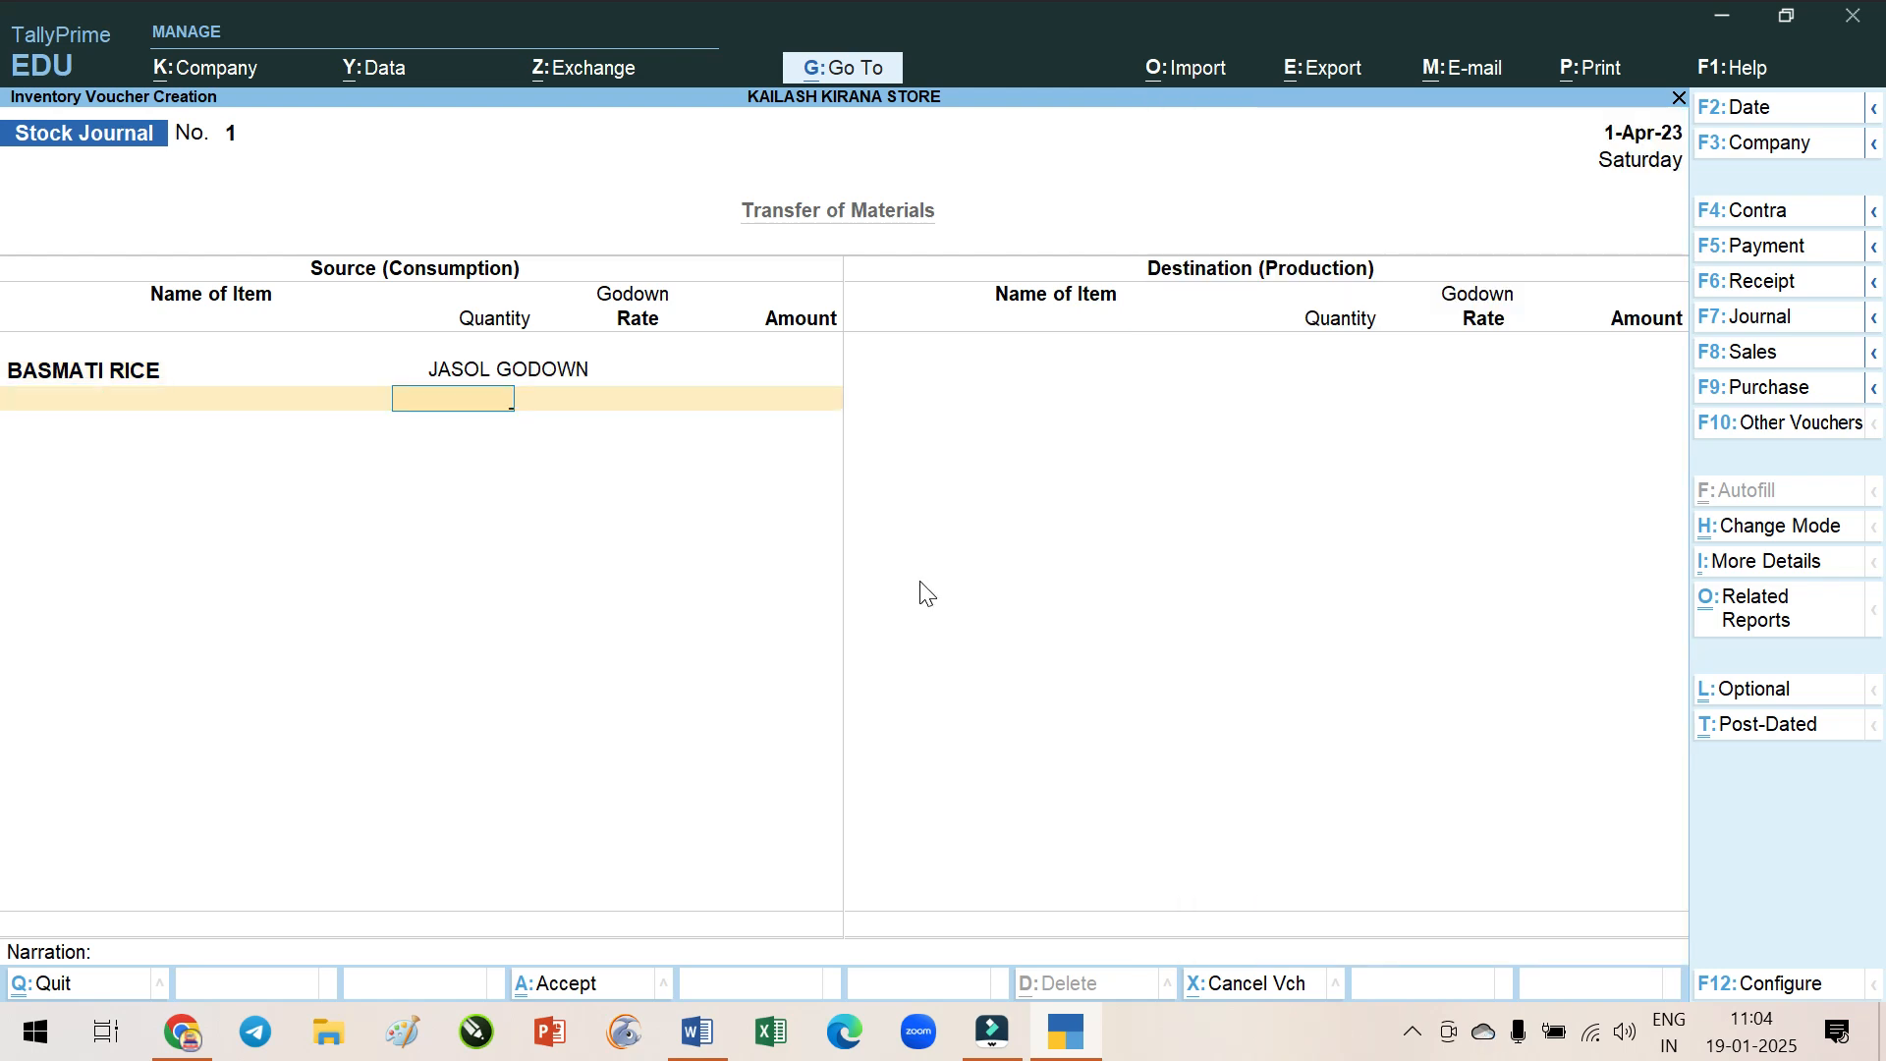
pyautogui.write('50')
pyautogui.press('Return')
pyautogui.press('Return')
pyautogui.press('Return')
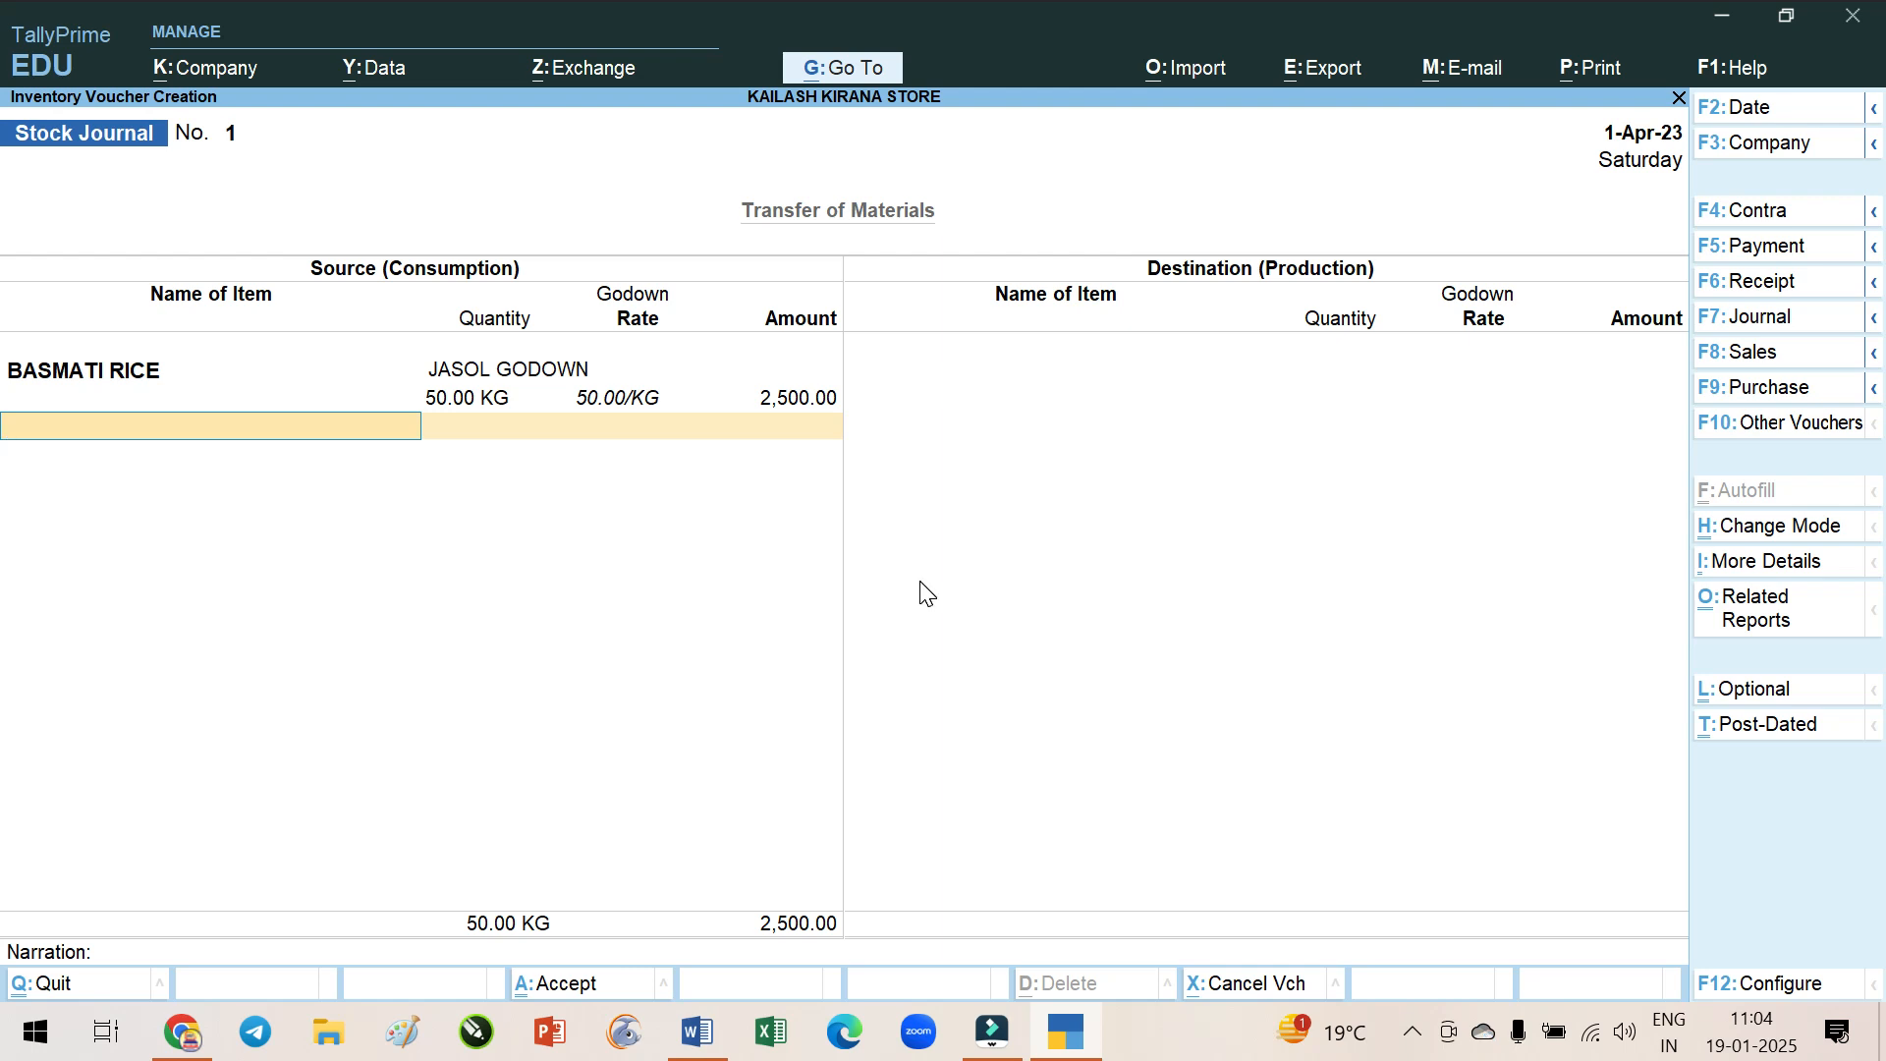
# Look up the second item in the Word notes and add 50 KG of RED CHILI POWDER from JASOL GODOWN as a source item
pyautogui.click(1066, 1032)
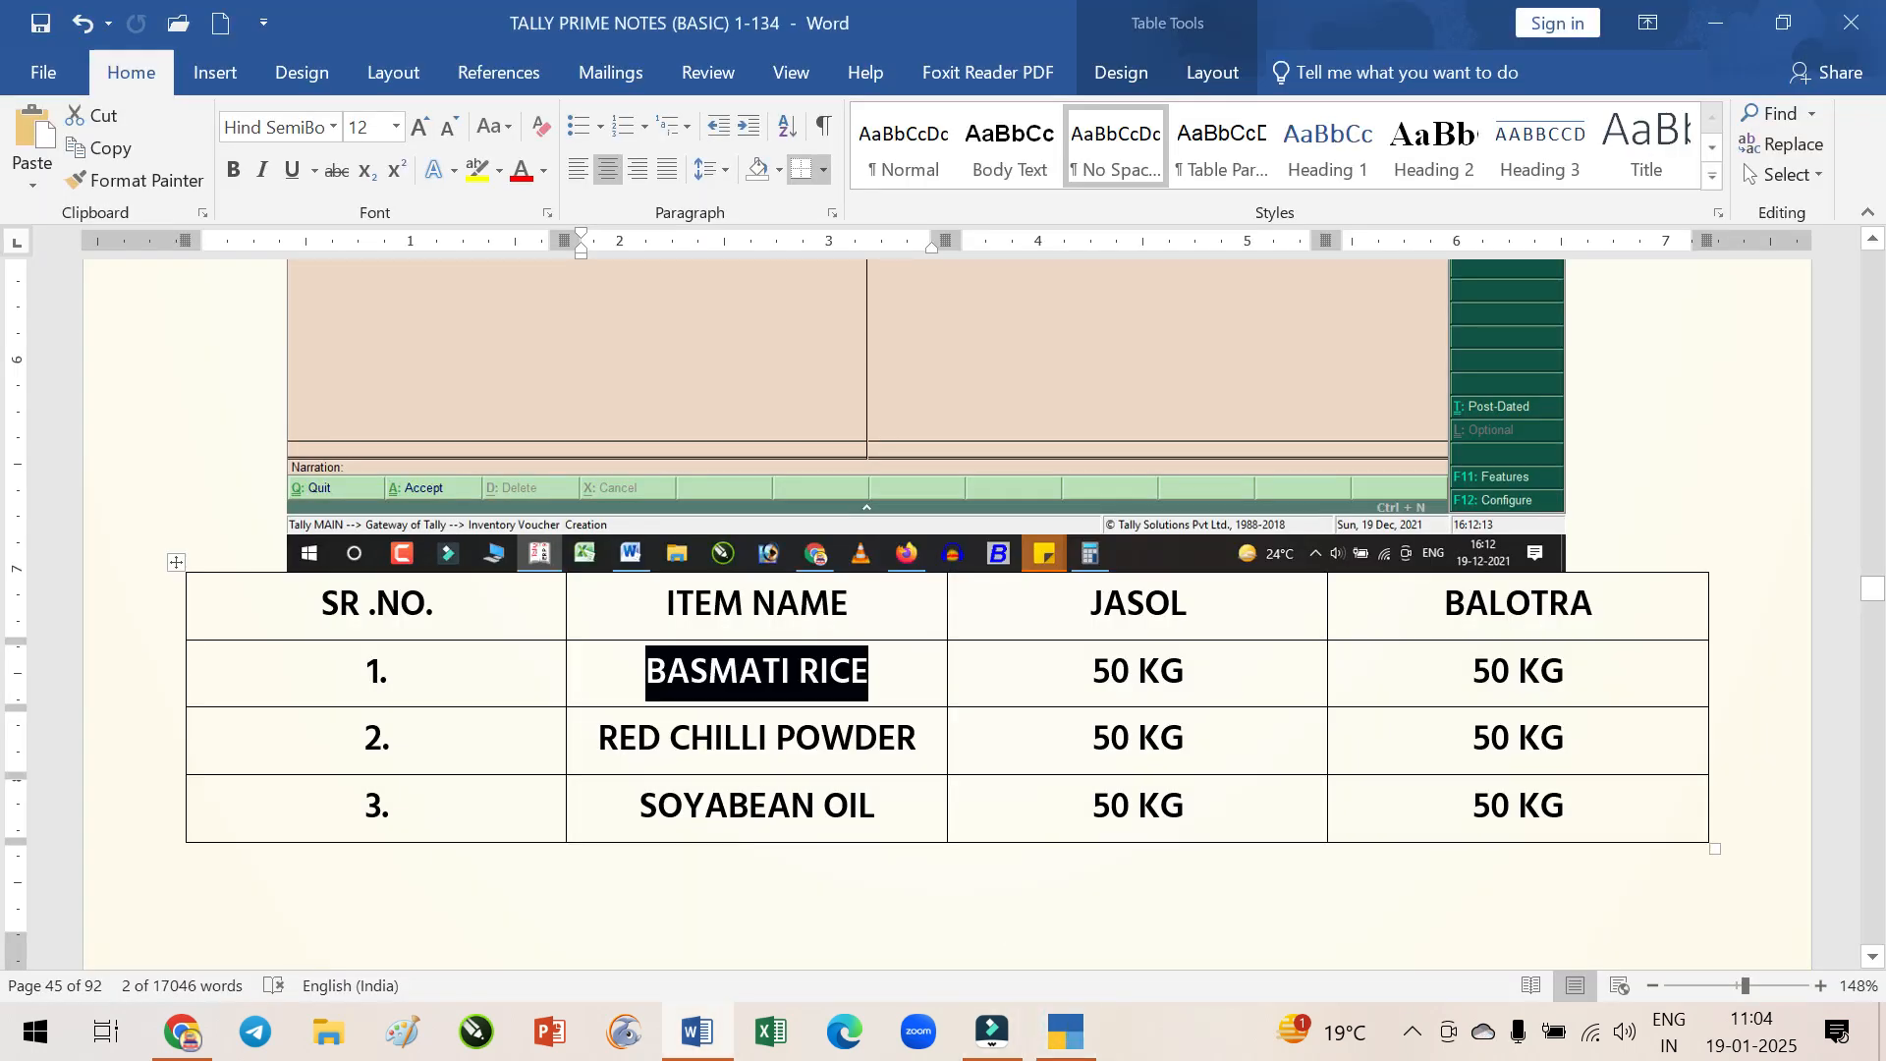
pyautogui.moveTo(1068, 1039)
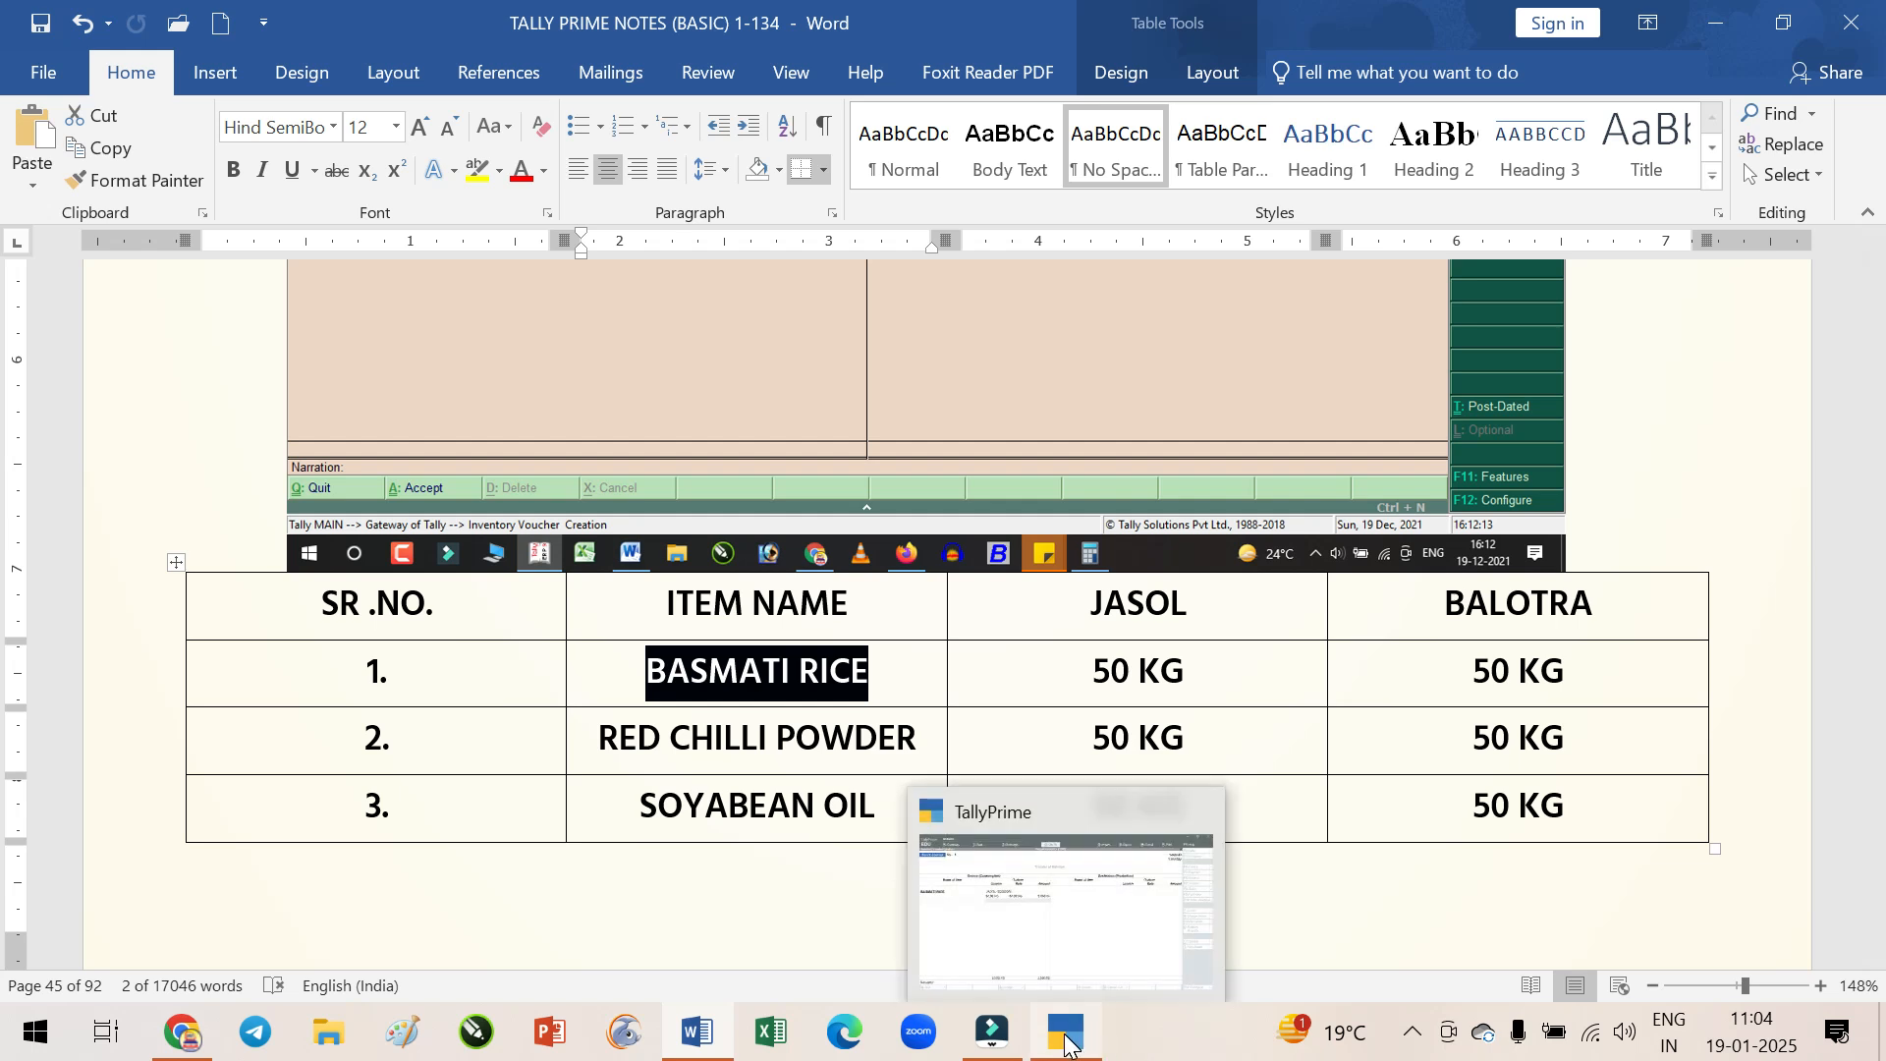
pyautogui.click(1066, 1040)
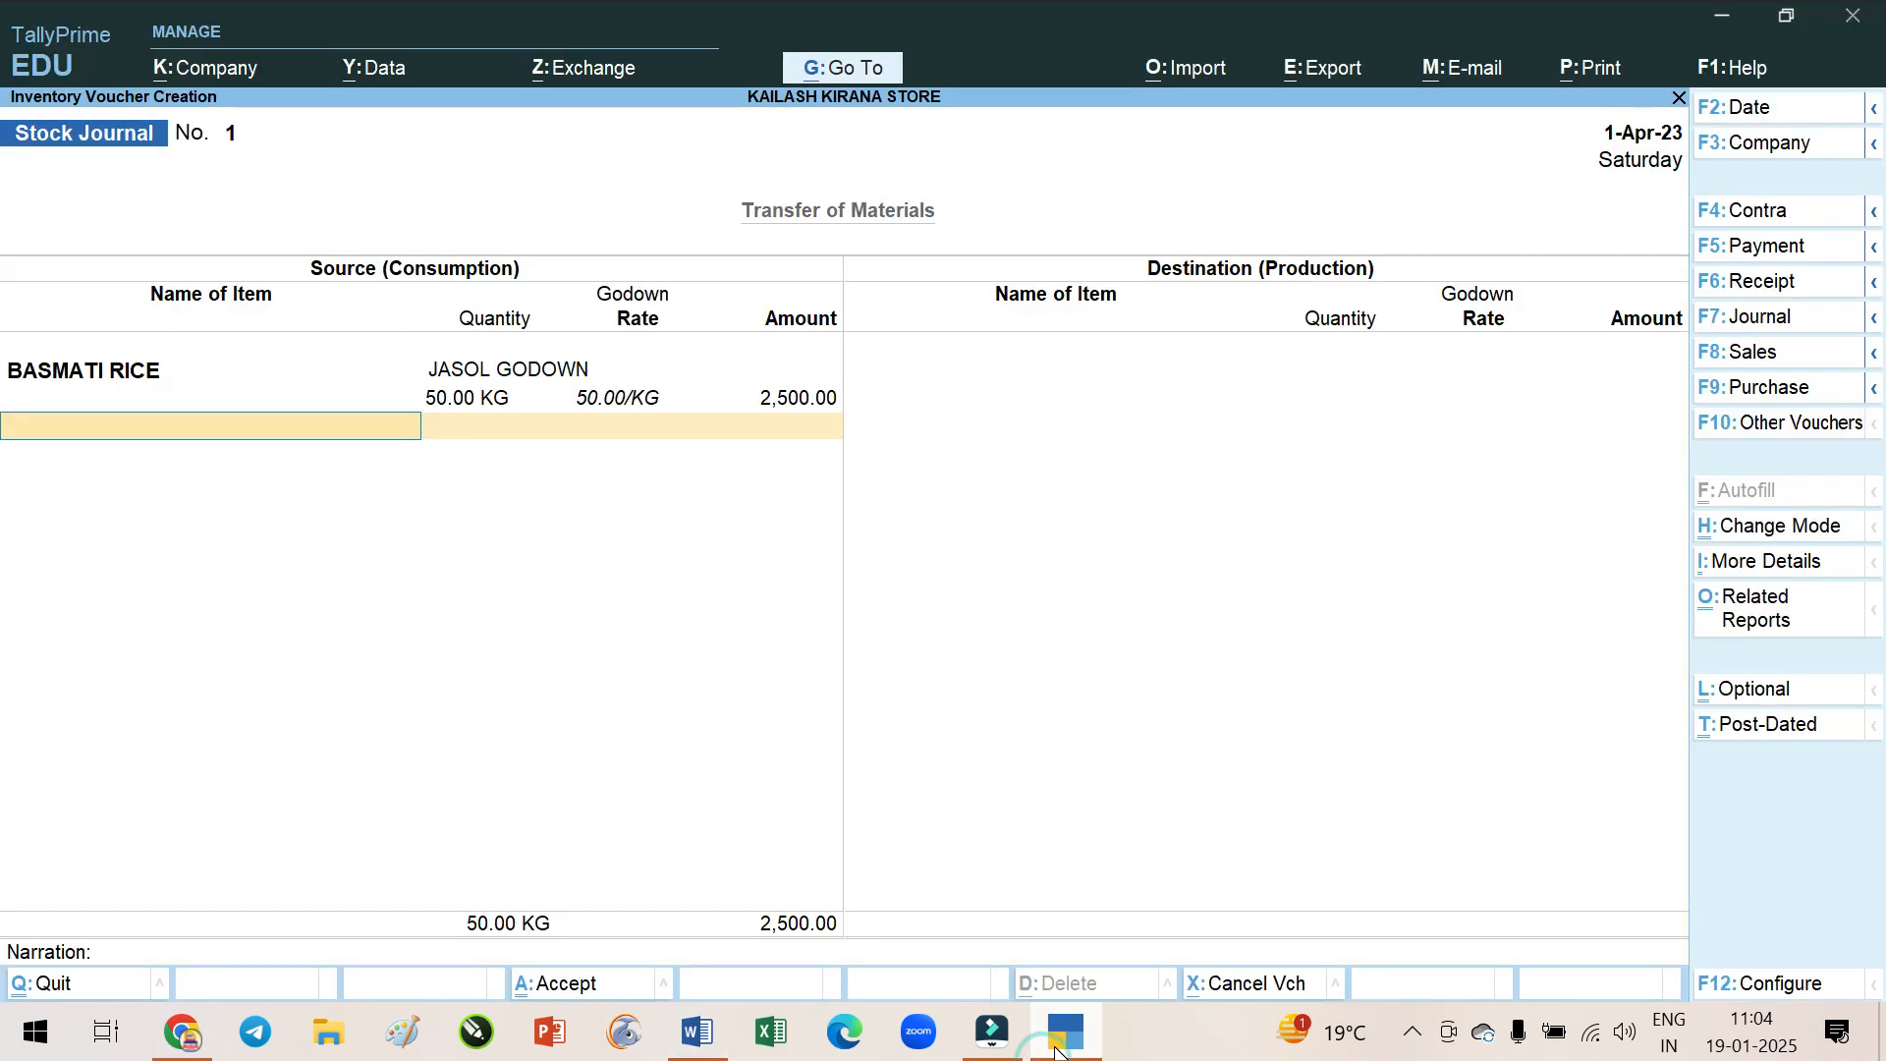
pyautogui.write('RE')
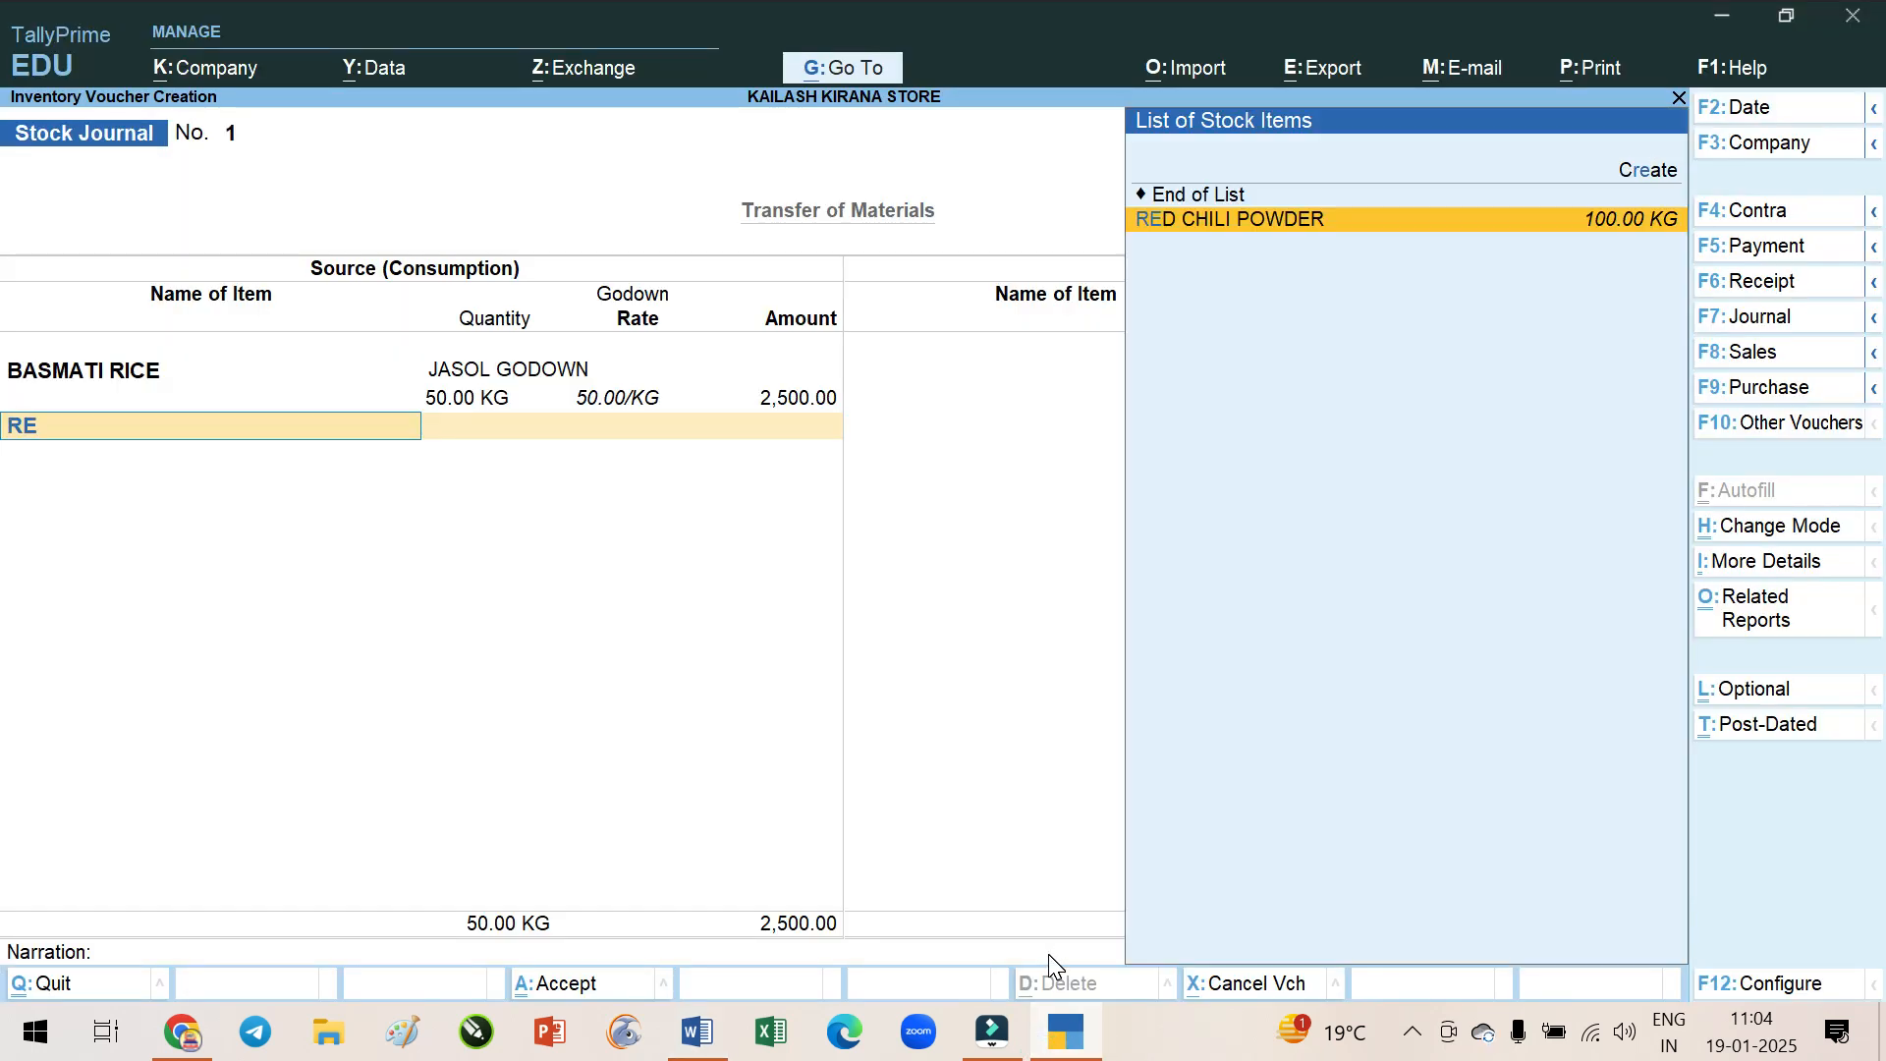
pyautogui.press('Return')
pyautogui.press('Down')
pyautogui.press('Down')
pyautogui.press('Return')
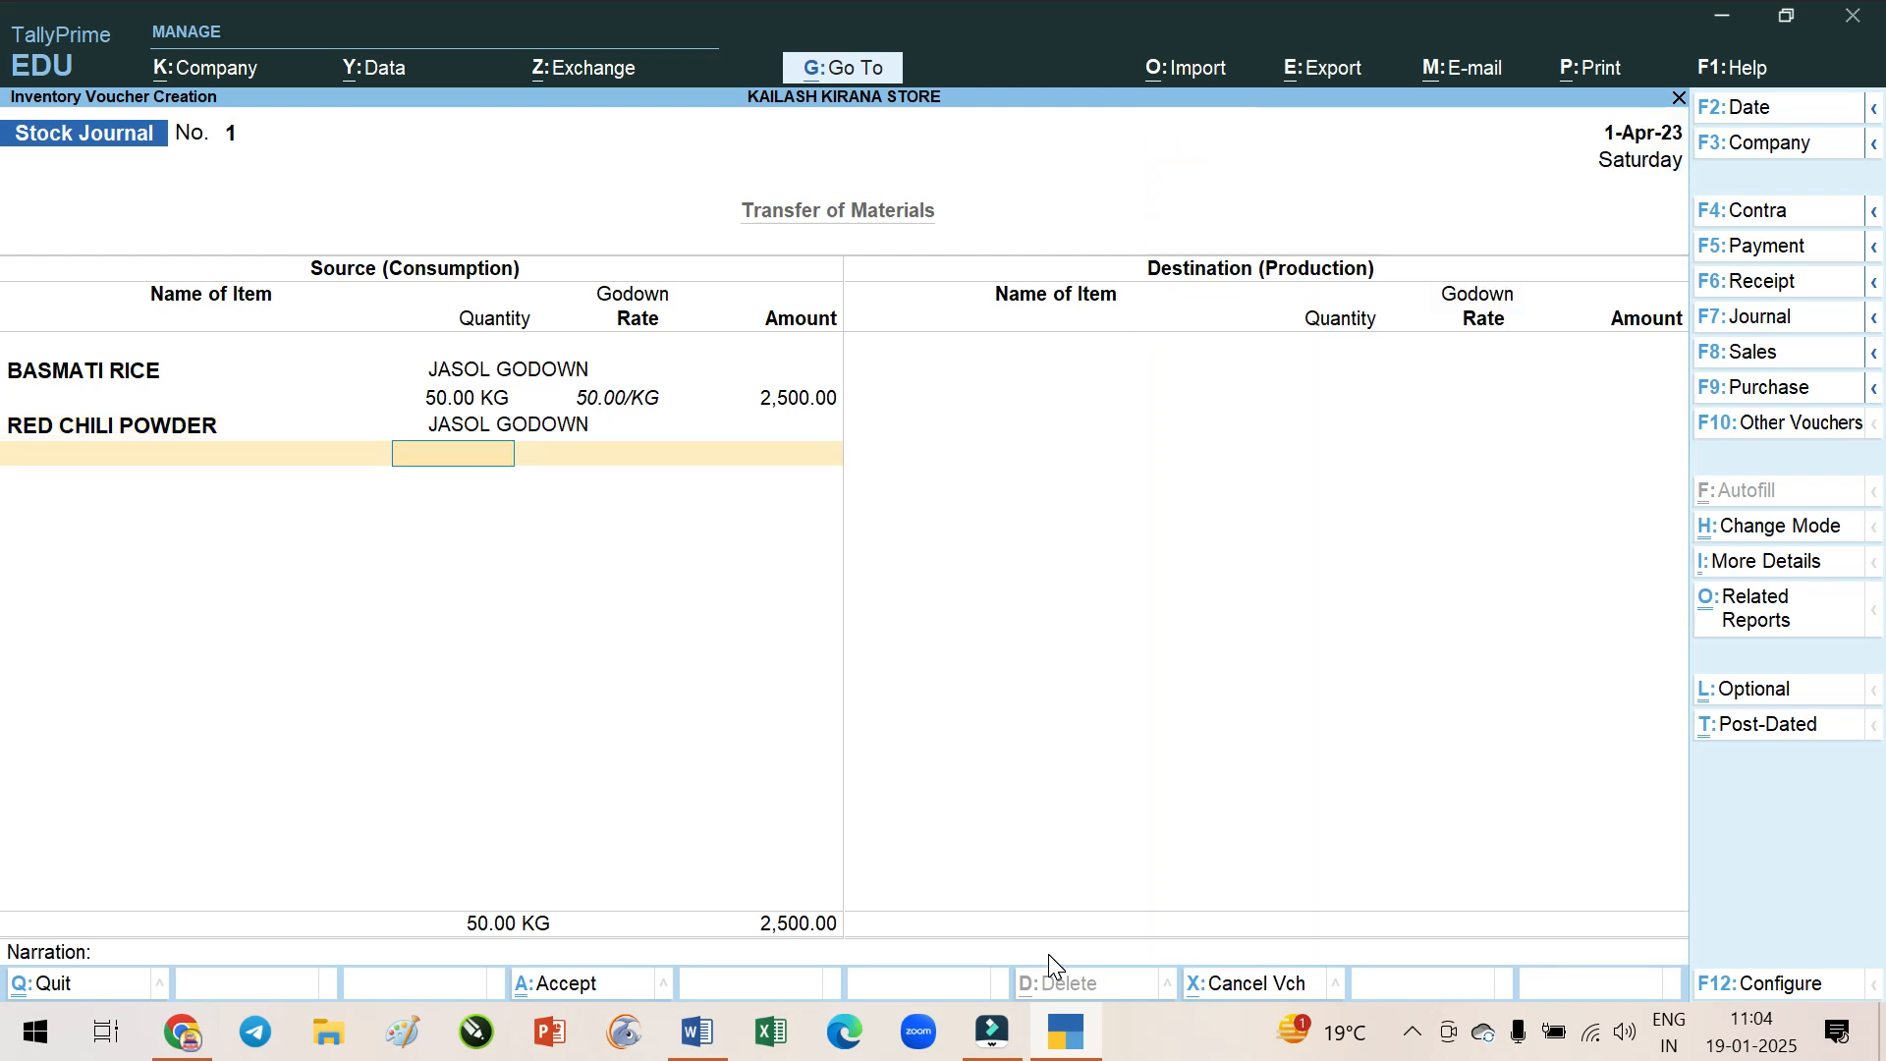
pyautogui.write('50')
pyautogui.press('Return')
pyautogui.press('Return')
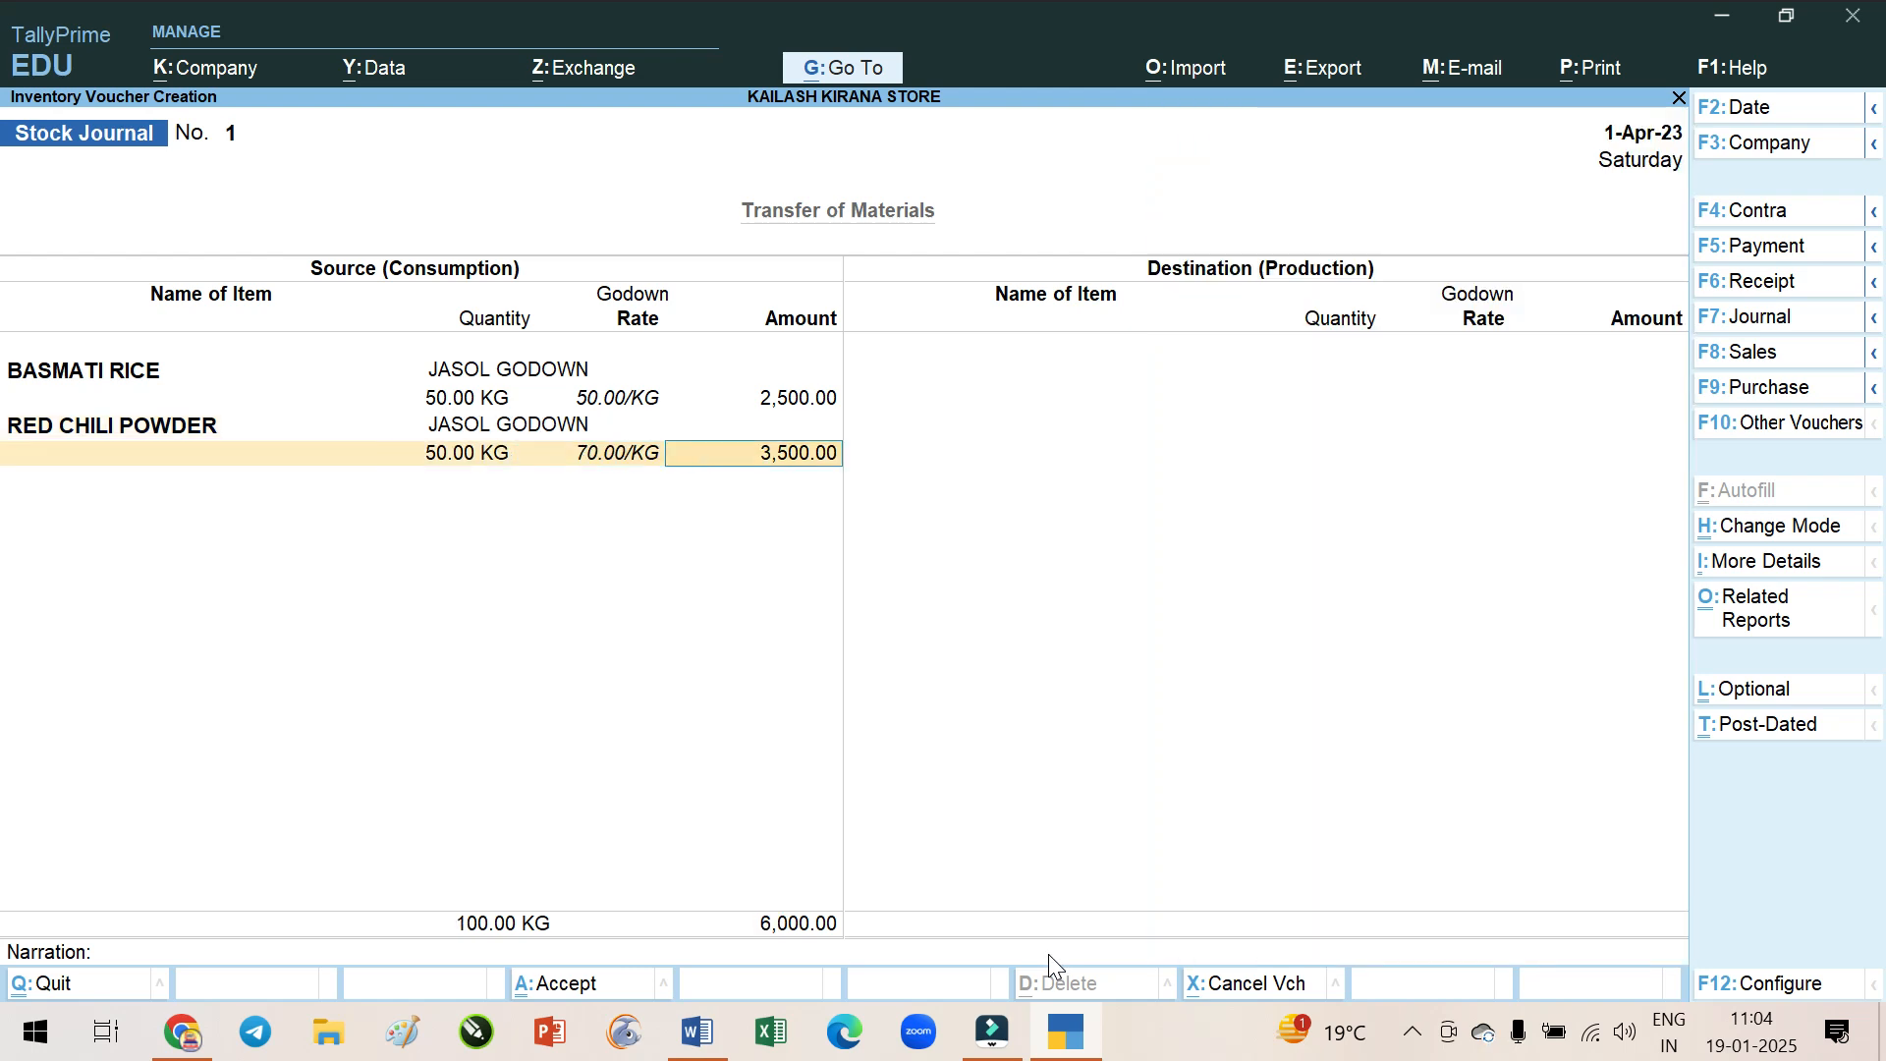
pyautogui.press('Return')
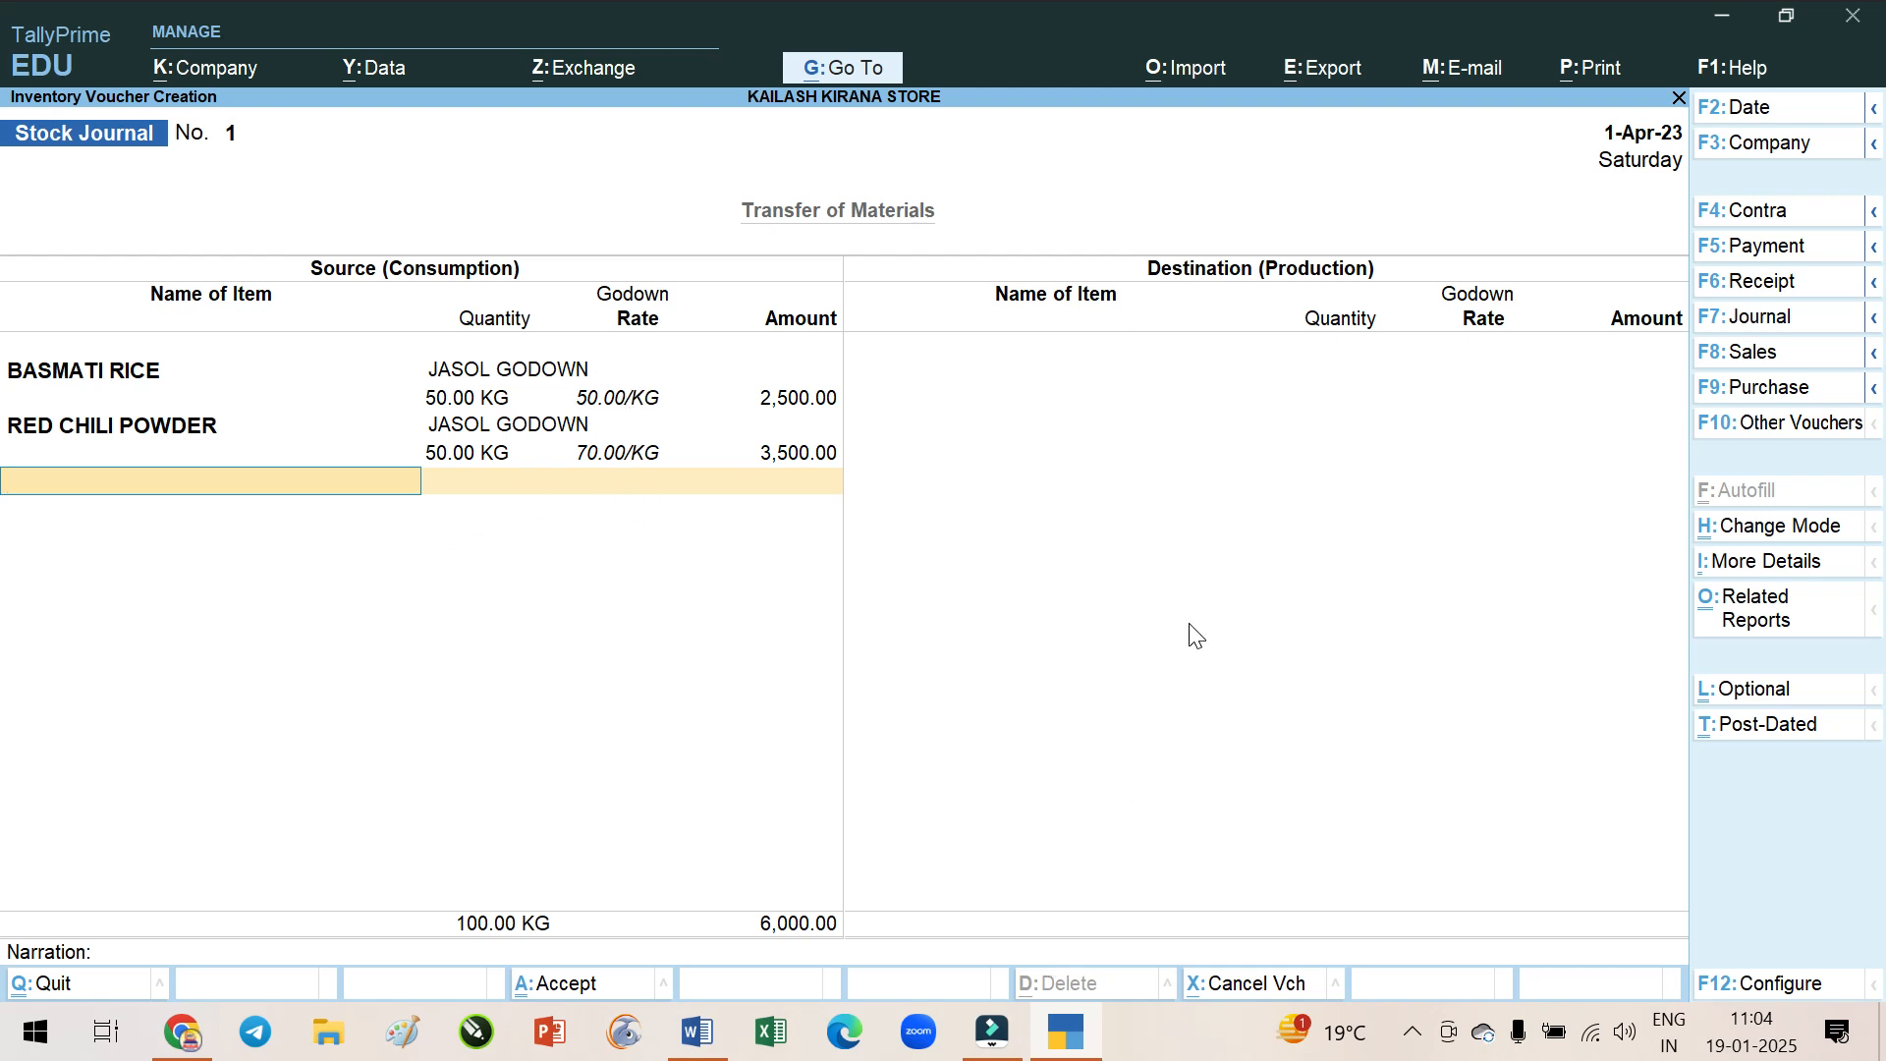
# Add 50 LTR of SOYABEAN OIL from JASOL GODOWN as a source item and end the source list
pyautogui.write('SO')
pyautogui.press('Return')
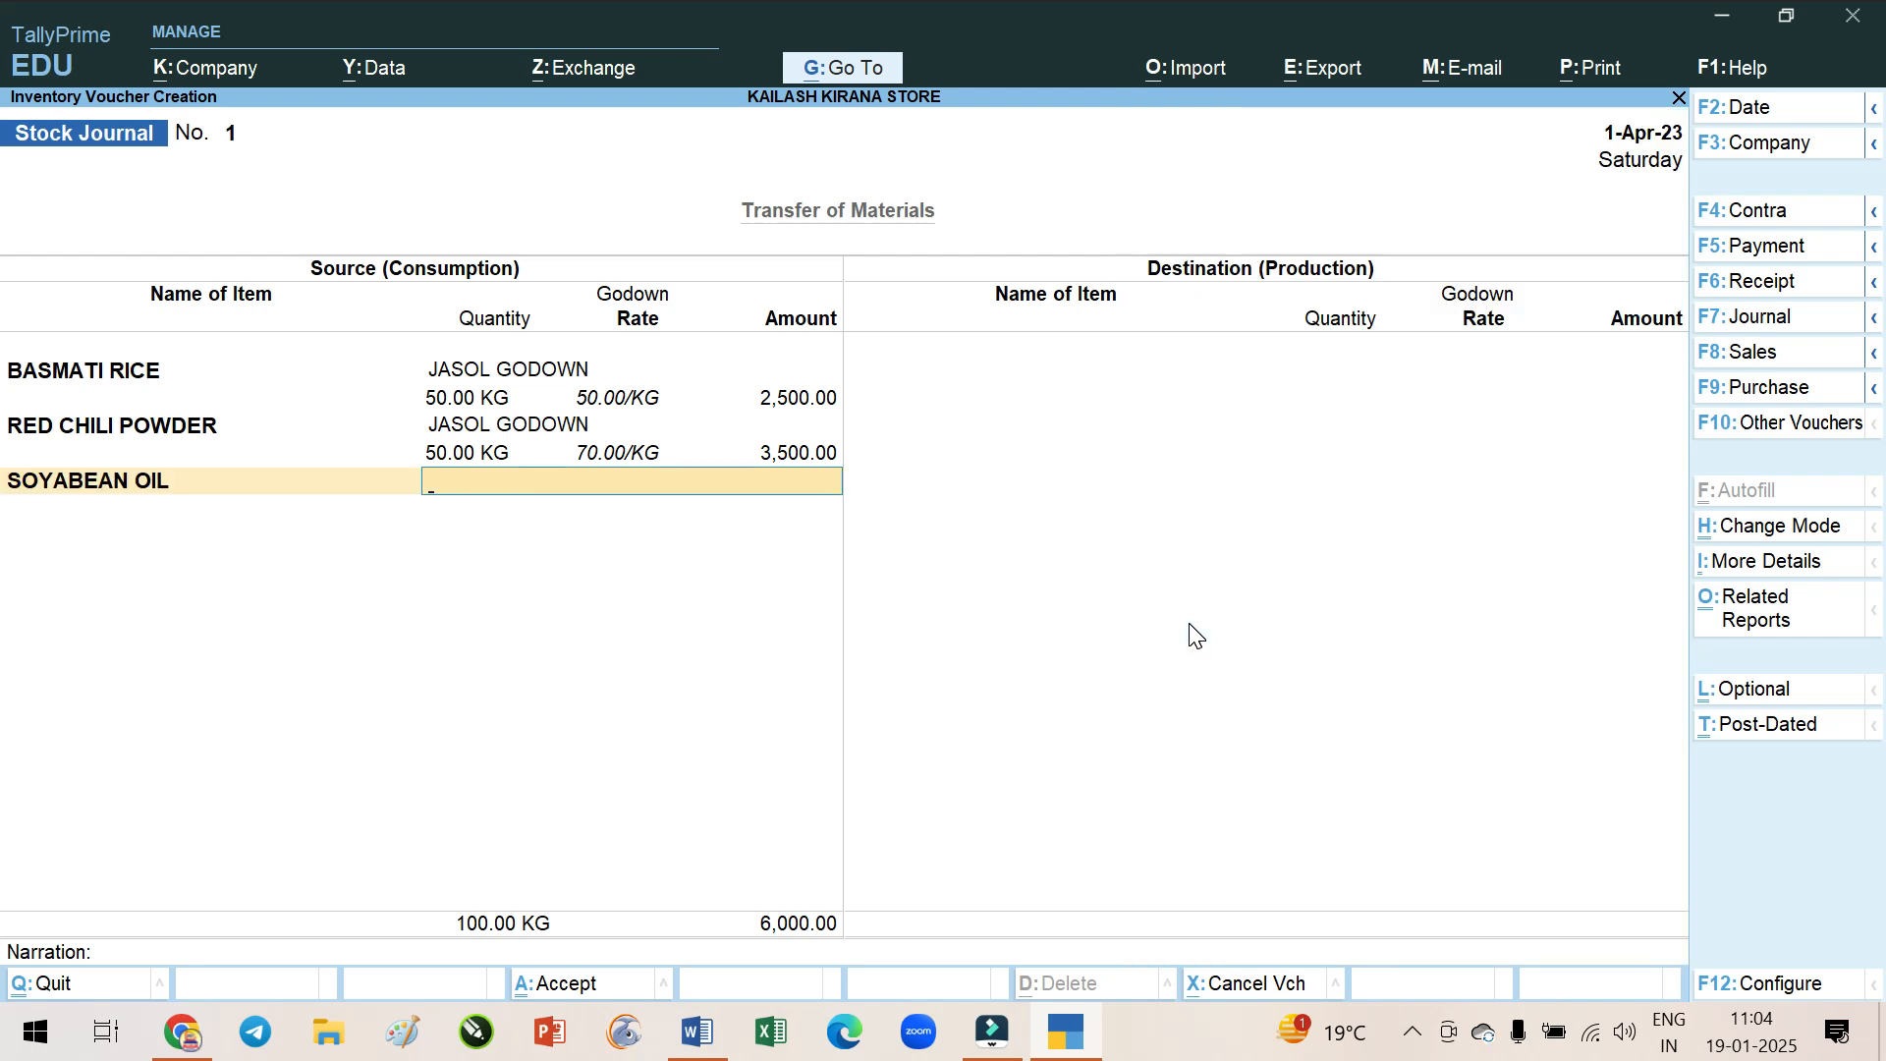
pyautogui.write('J')
pyautogui.press('Return')
pyautogui.write('50')
pyautogui.press('Return')
pyautogui.press('Return')
pyautogui.press('Return')
pyautogui.press('Return')
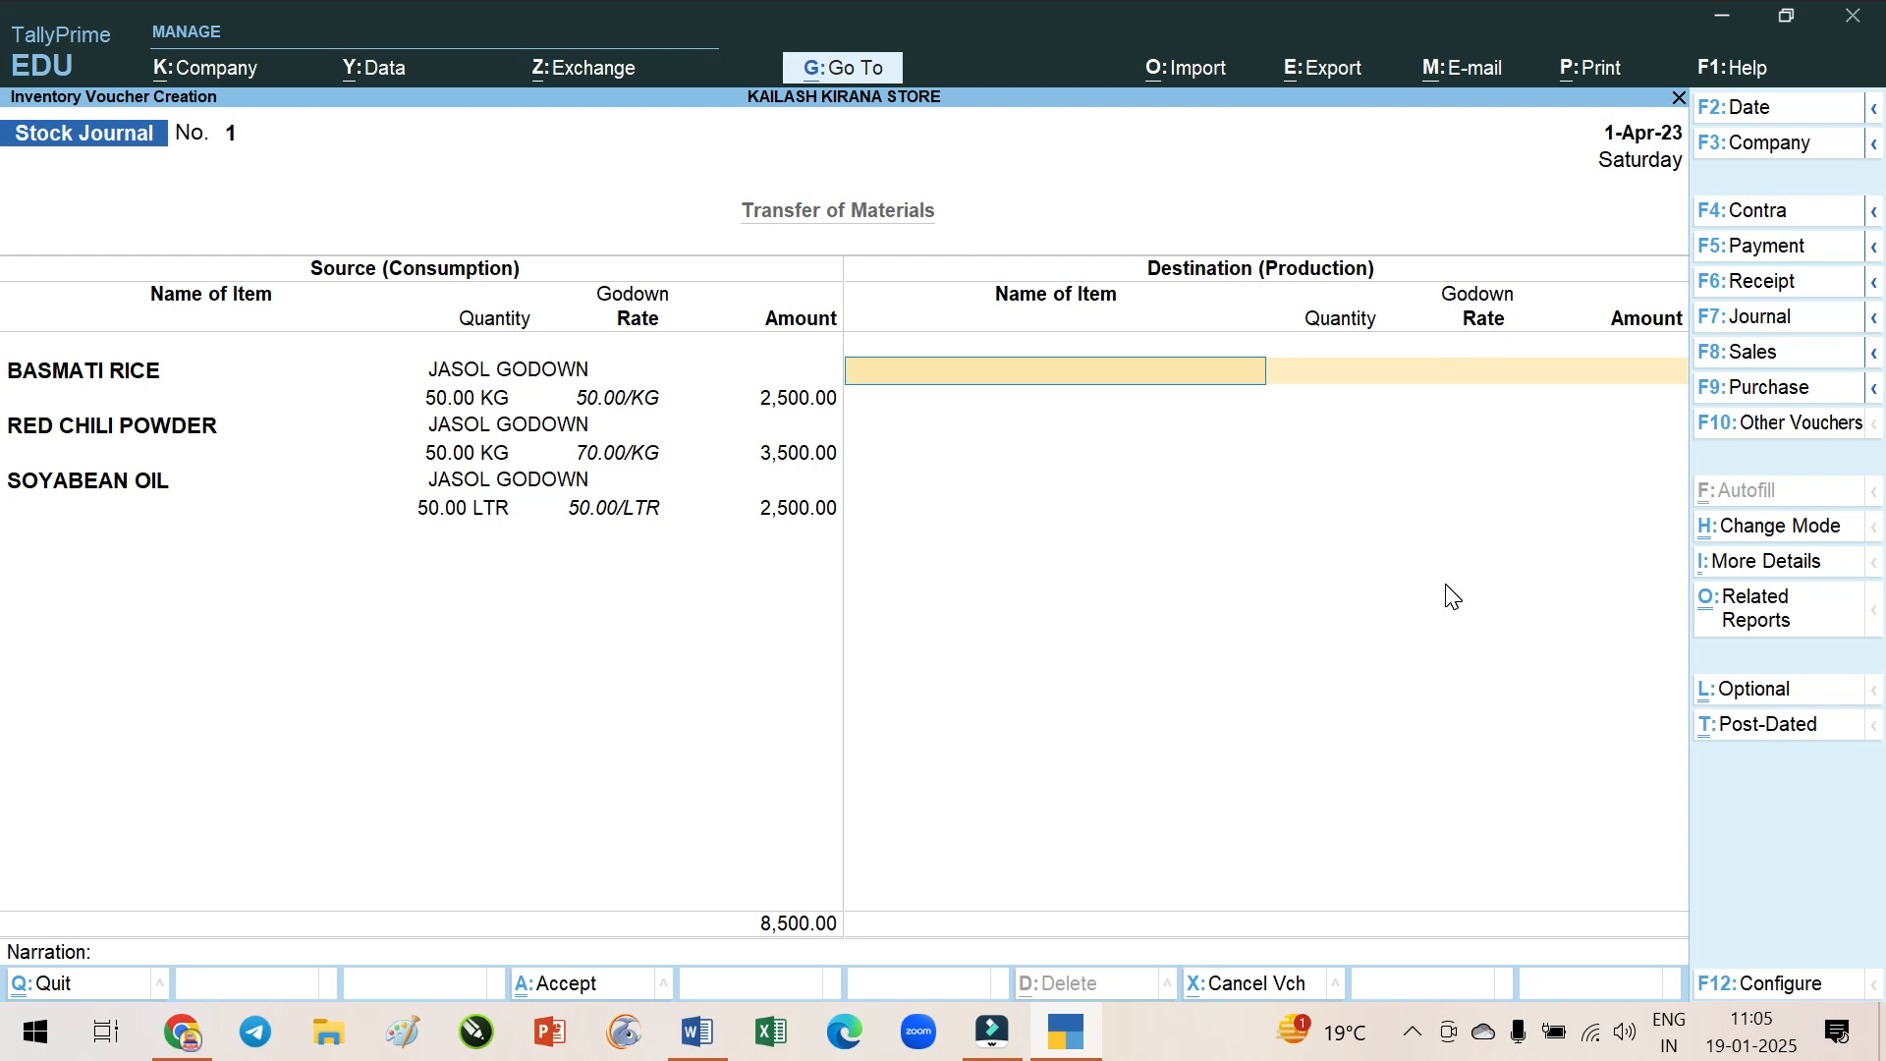
# Enter BASMATI RICE as the first destination item, with 50 KG going to BALOTRA GODOWN
pyautogui.write('BA')
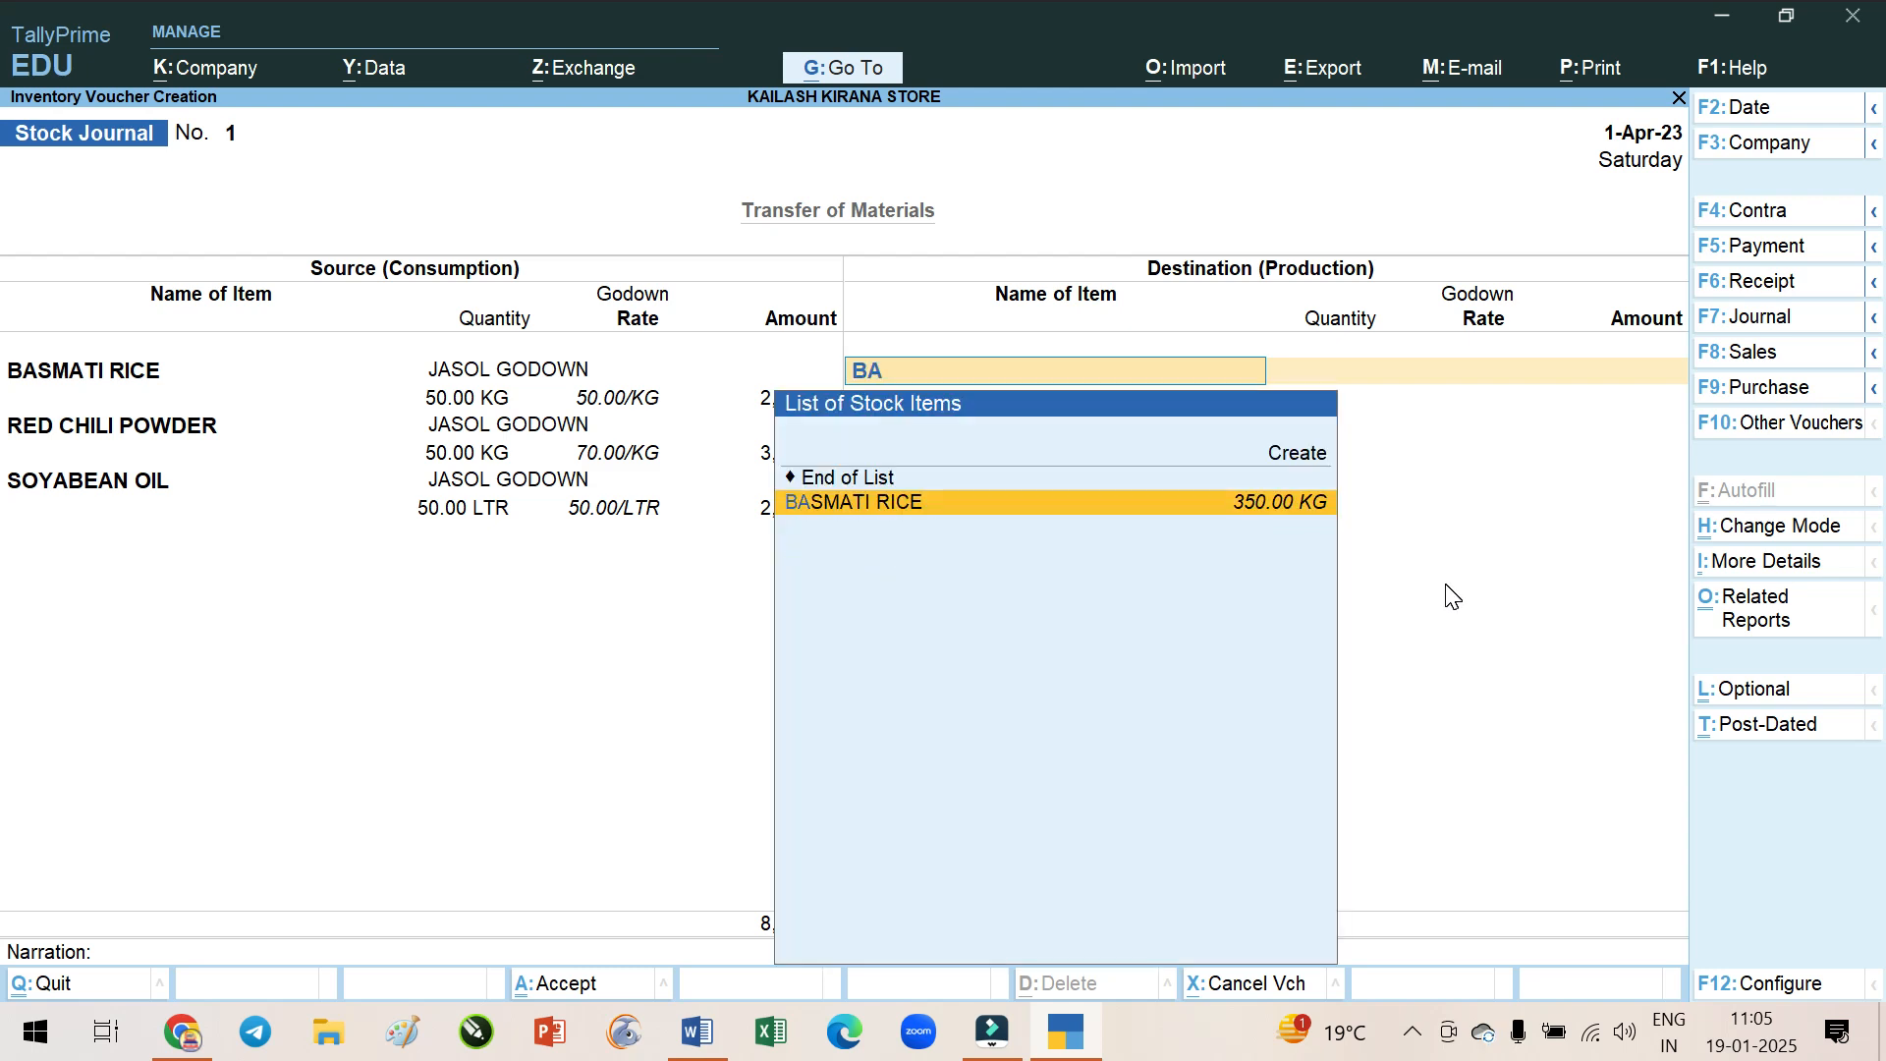
pyautogui.press('Return')
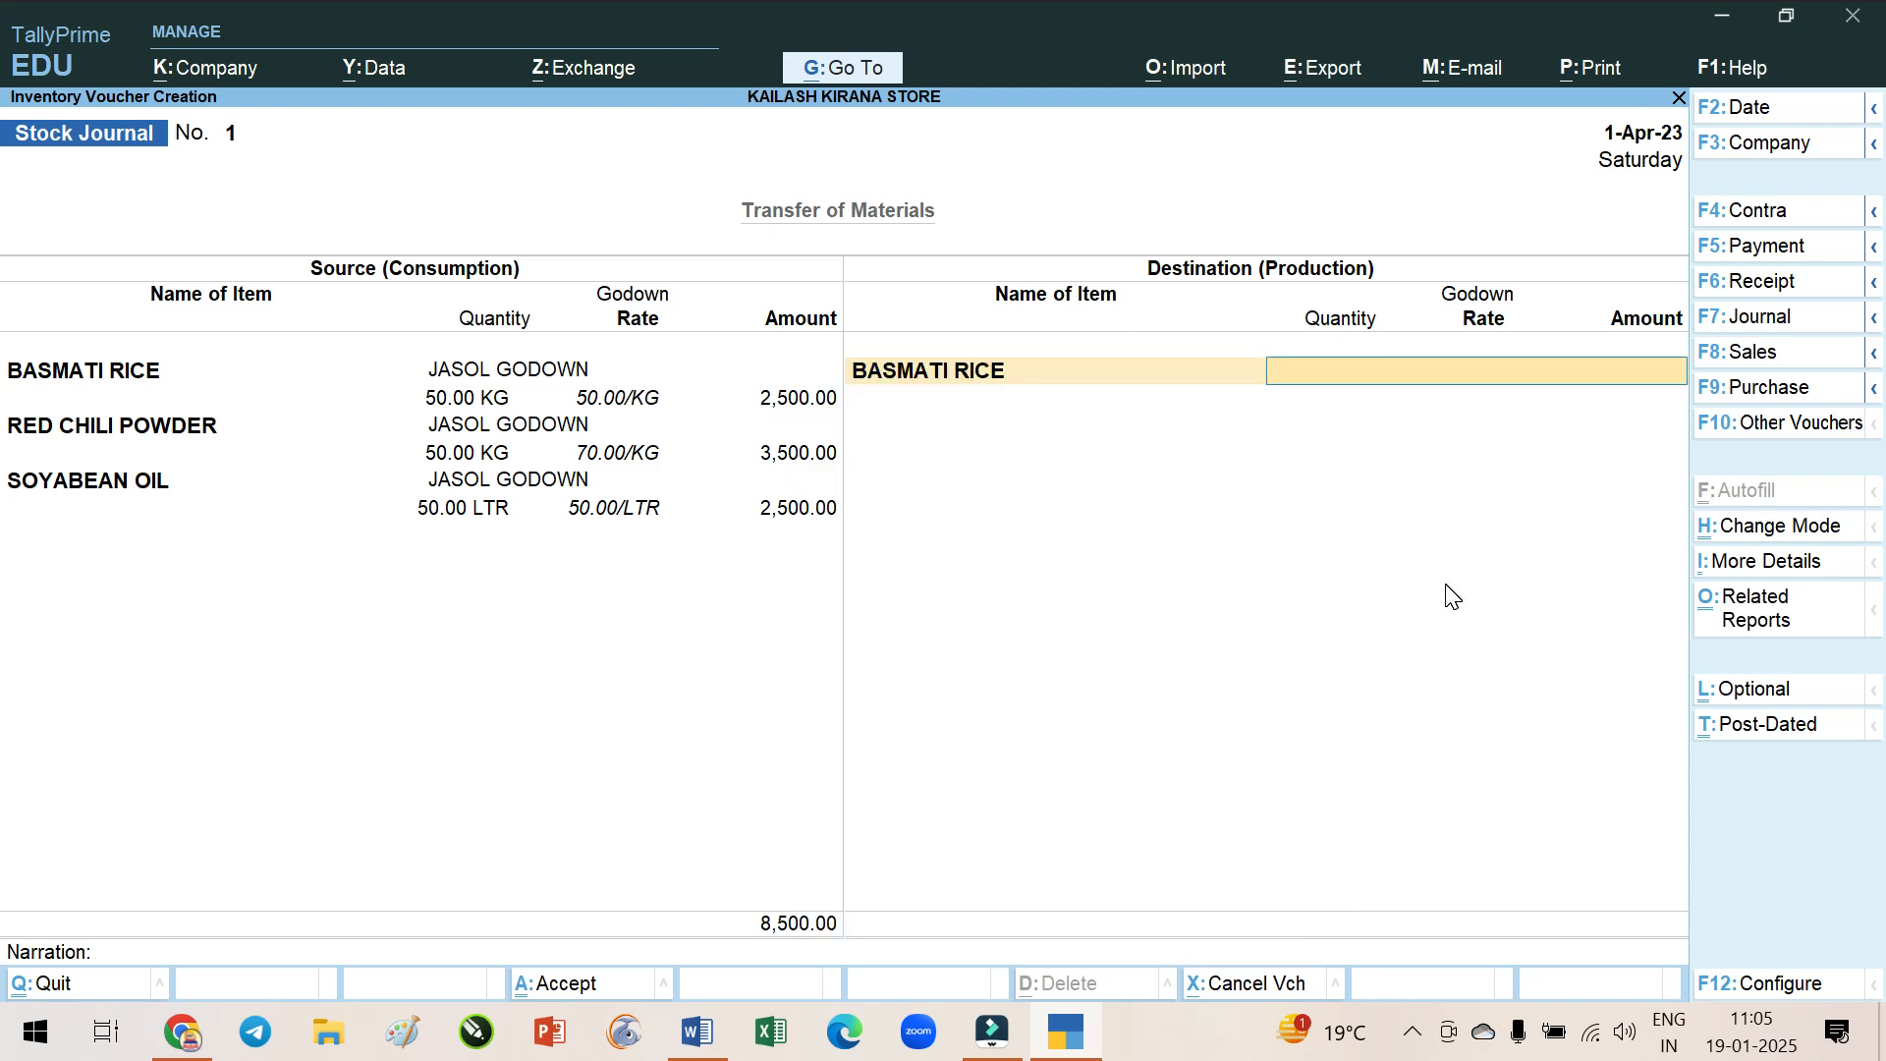
pyautogui.press('Down')
pyautogui.press('Down')
pyautogui.press('Down')
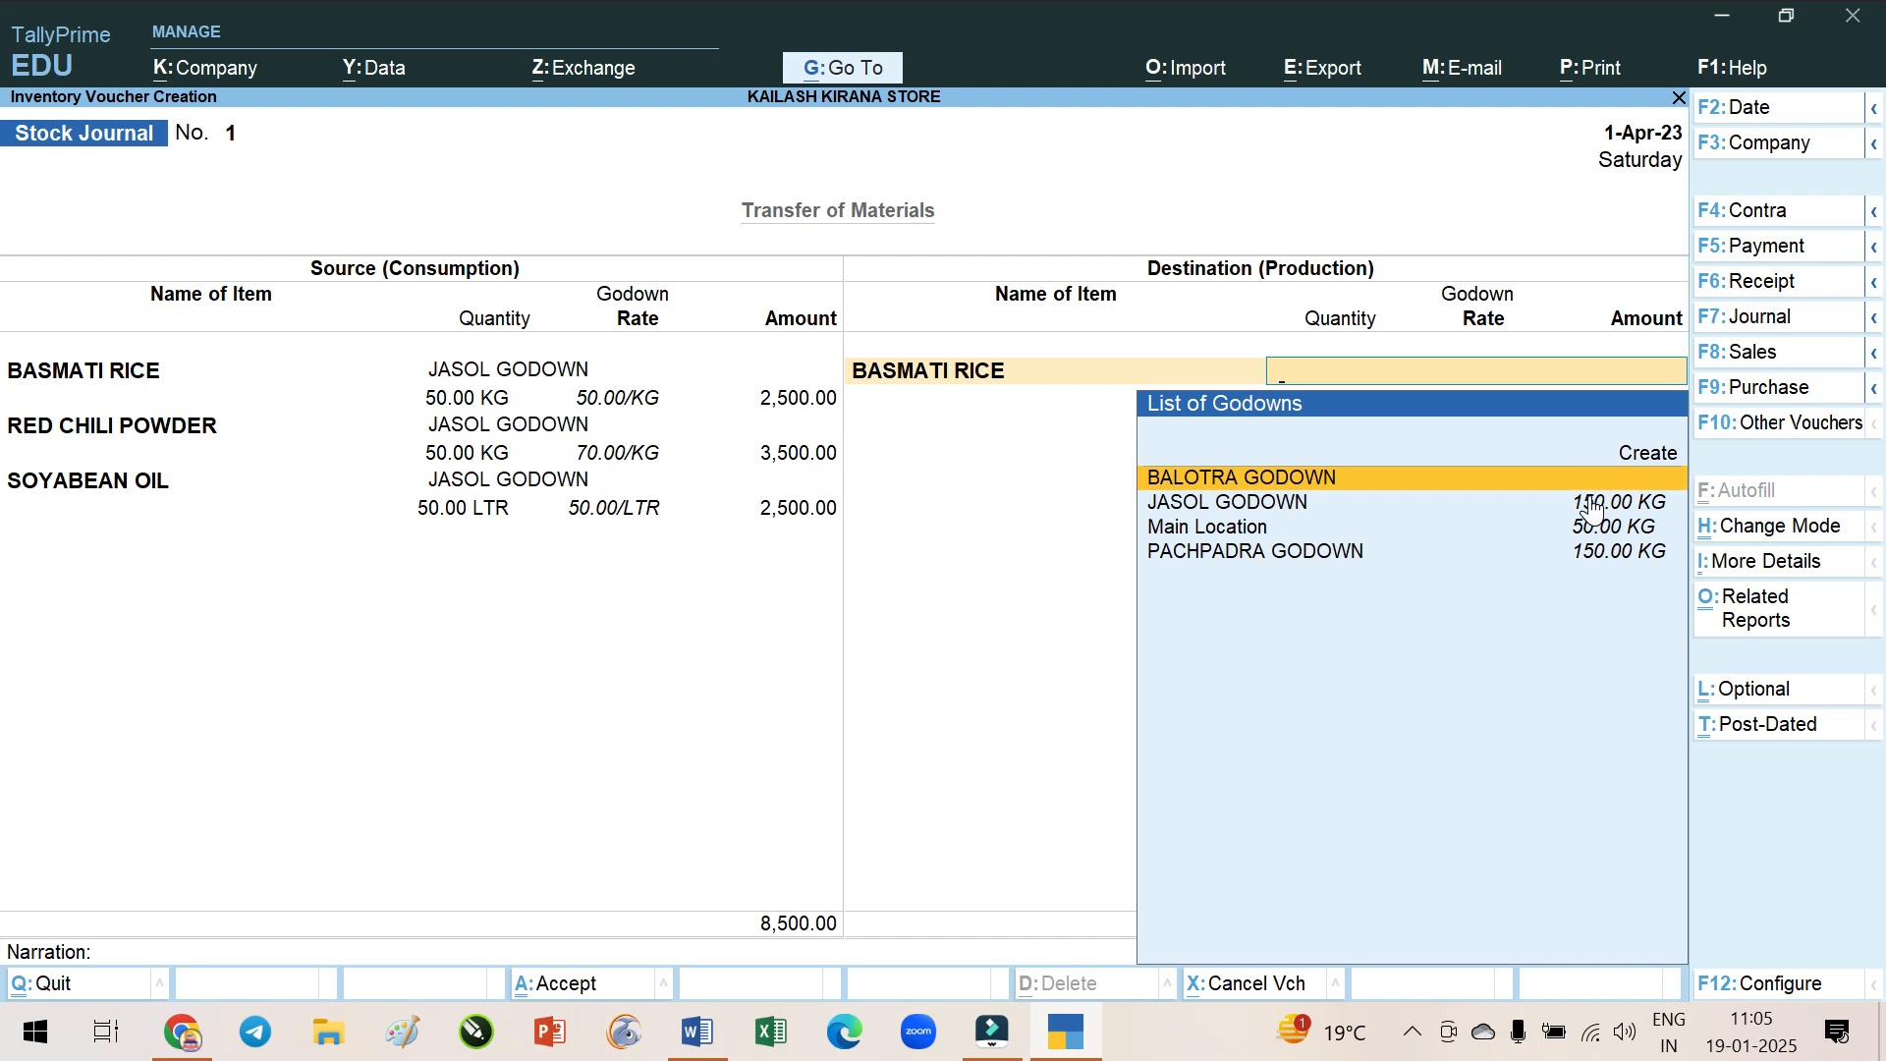
pyautogui.press('Return')
pyautogui.write('50.00 KG')
pyautogui.press('Return')
pyautogui.press('Return')
pyautogui.press('Return')
# Add RED CHILI POWDER as a destination item, with 50 KG going to BALOTRA GODOWN
pyautogui.write('red')
pyautogui.press('Return')
pyautogui.write('ba')
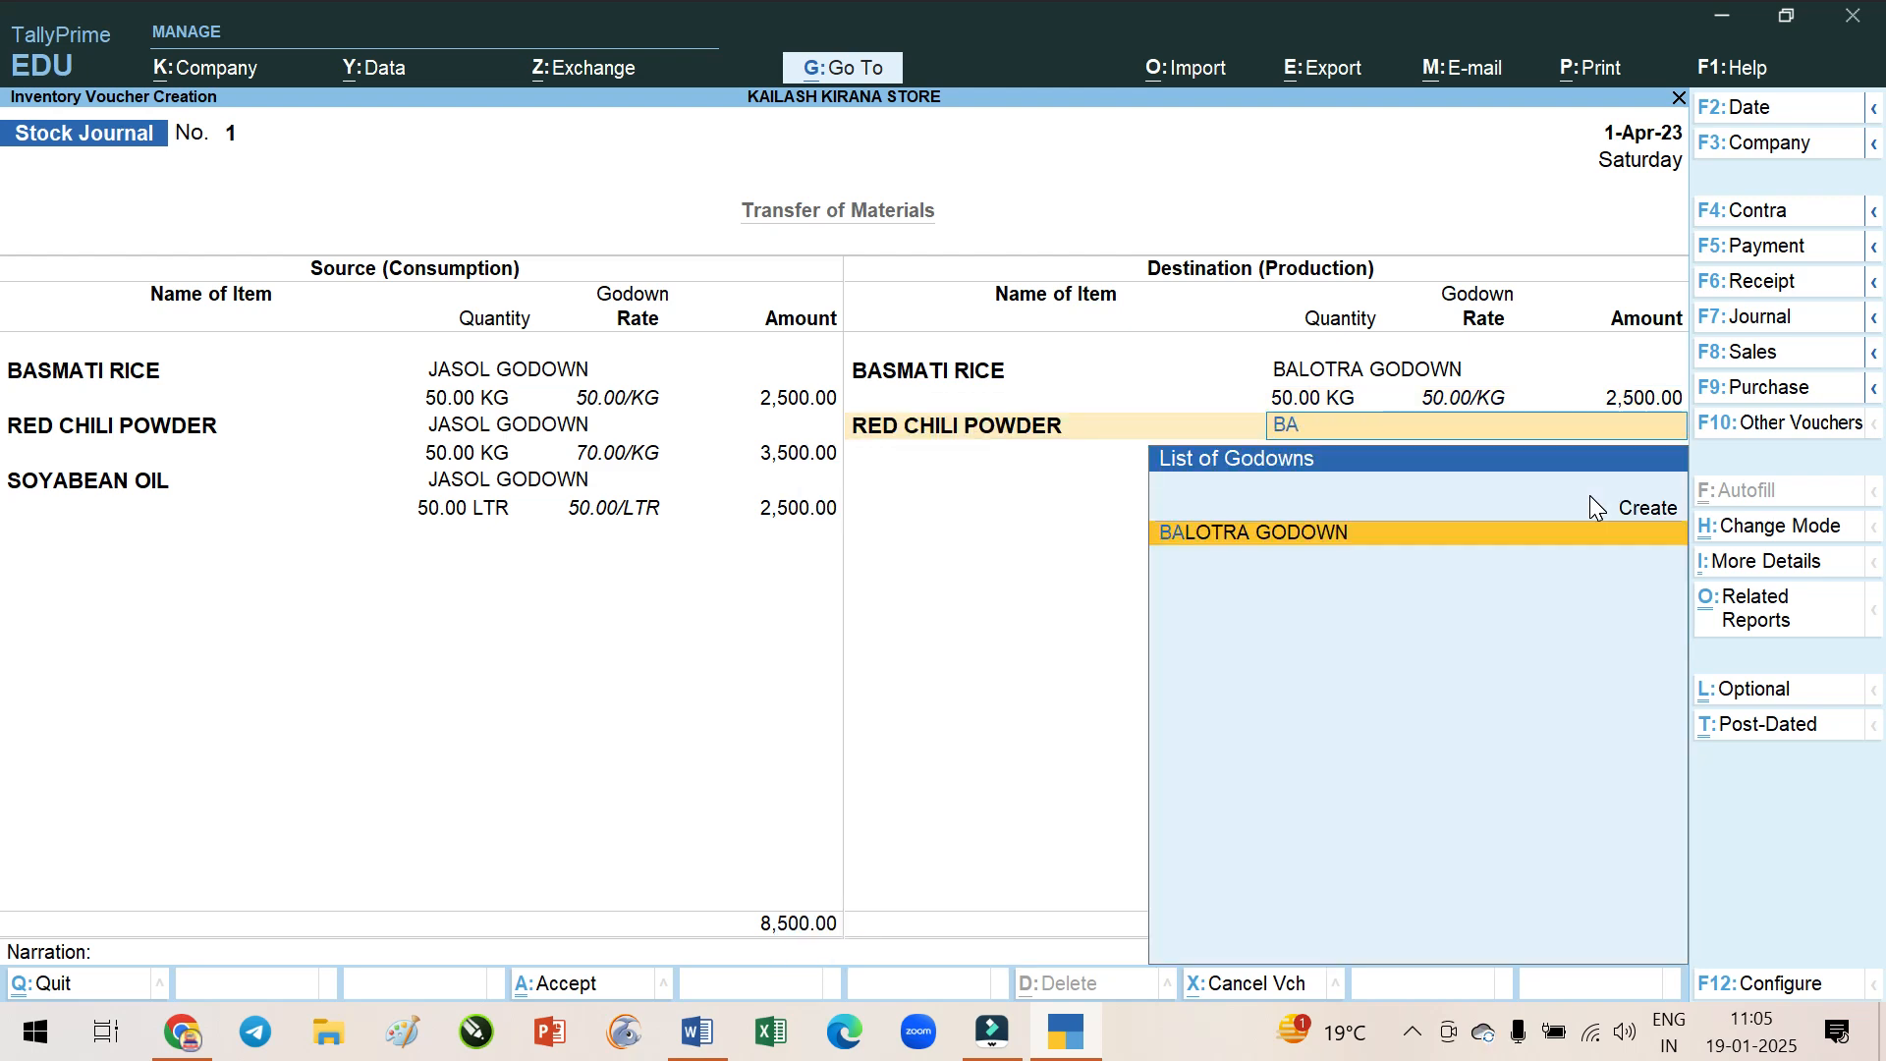
pyautogui.press('Return')
pyautogui.write('50')
pyautogui.press('Return')
pyautogui.press('Return')
pyautogui.press('Return')
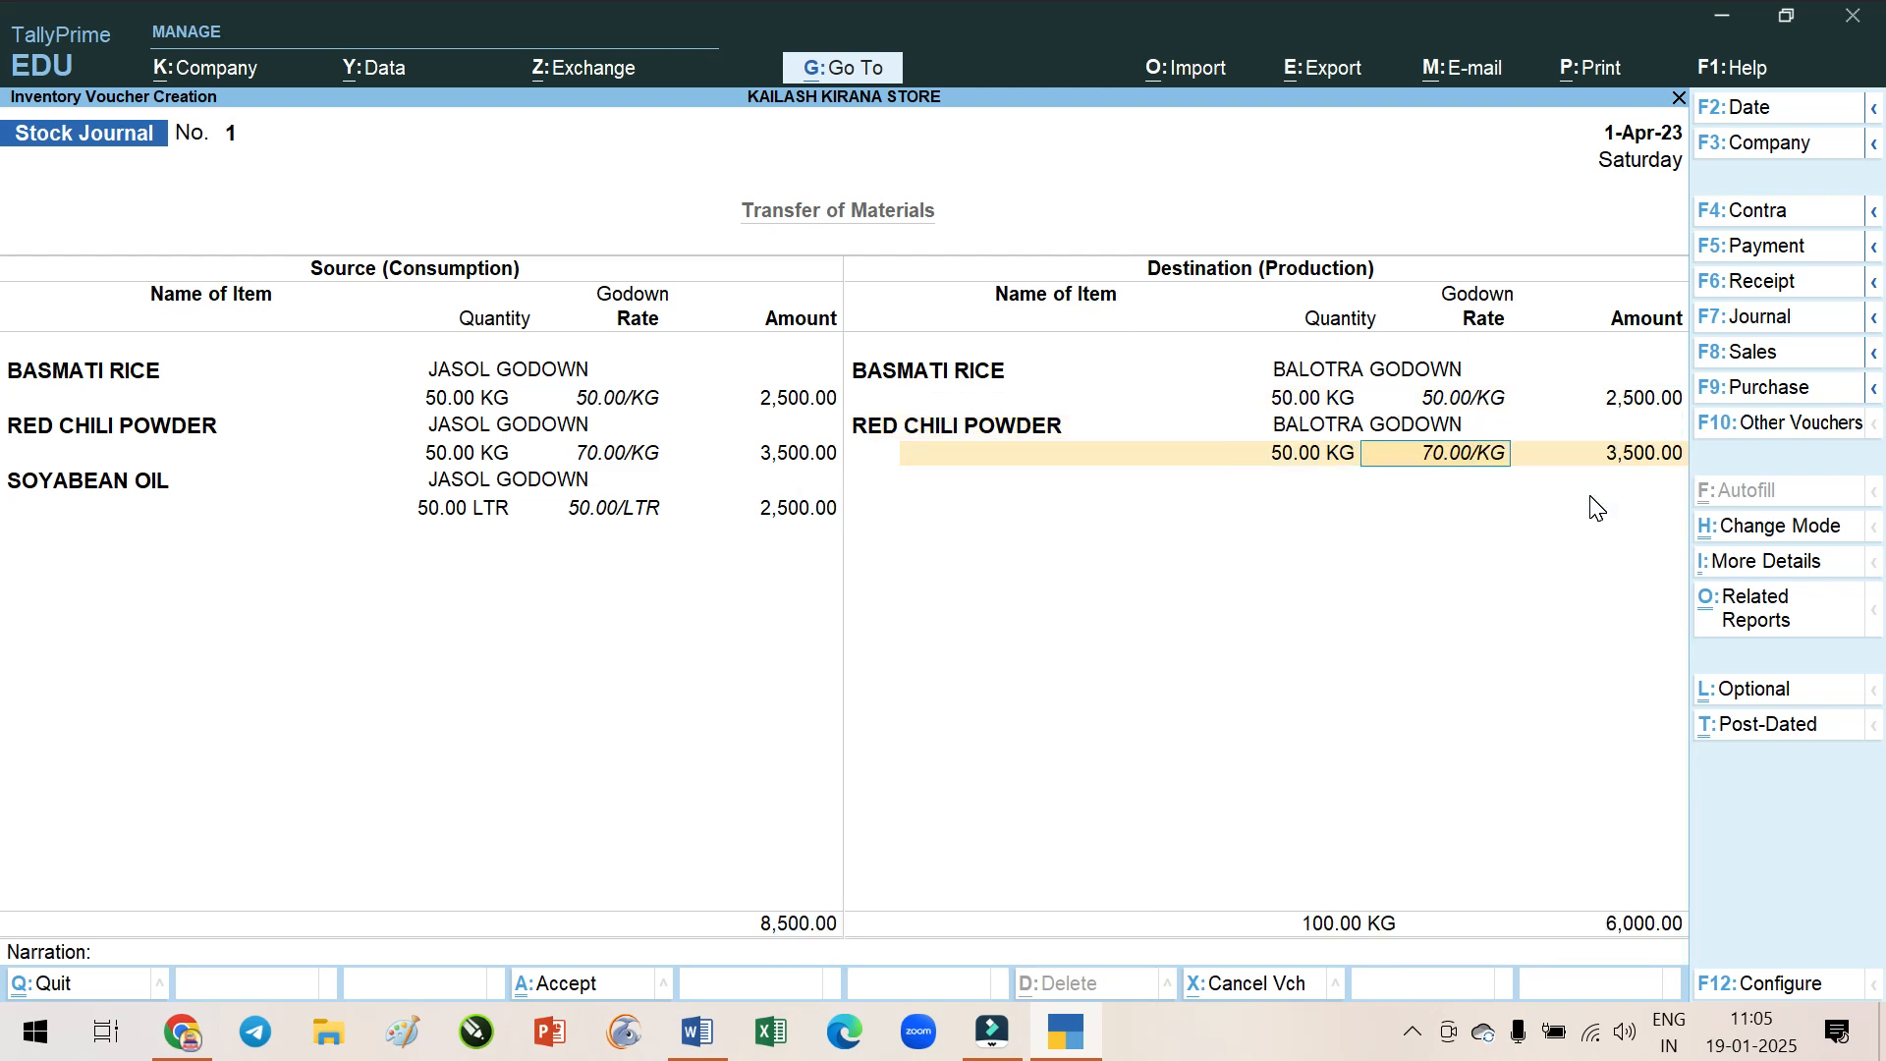
# Add 50 LTR of SOYABEAN OIL to BALOTRA GODOWN at a rate of 50 per LTR, and end the destination list
pyautogui.write('so')
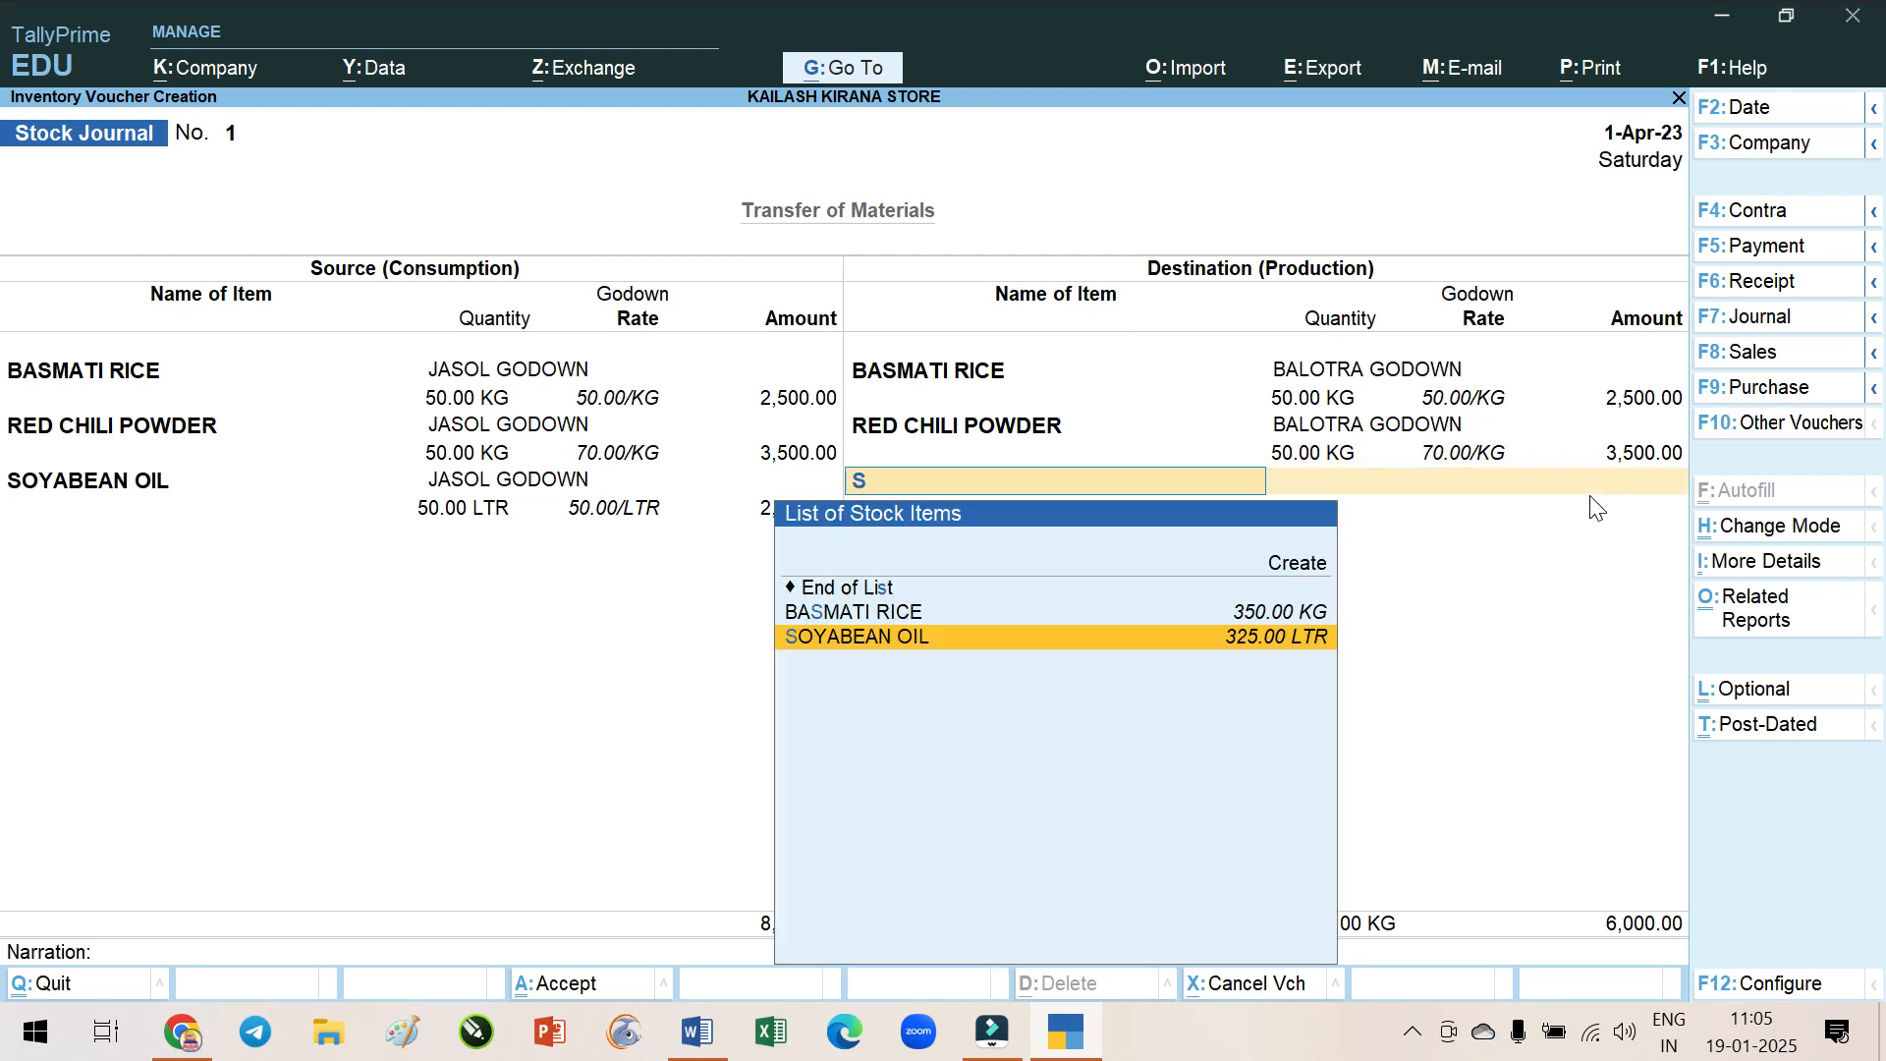
pyautogui.press('Return')
pyautogui.write('50')
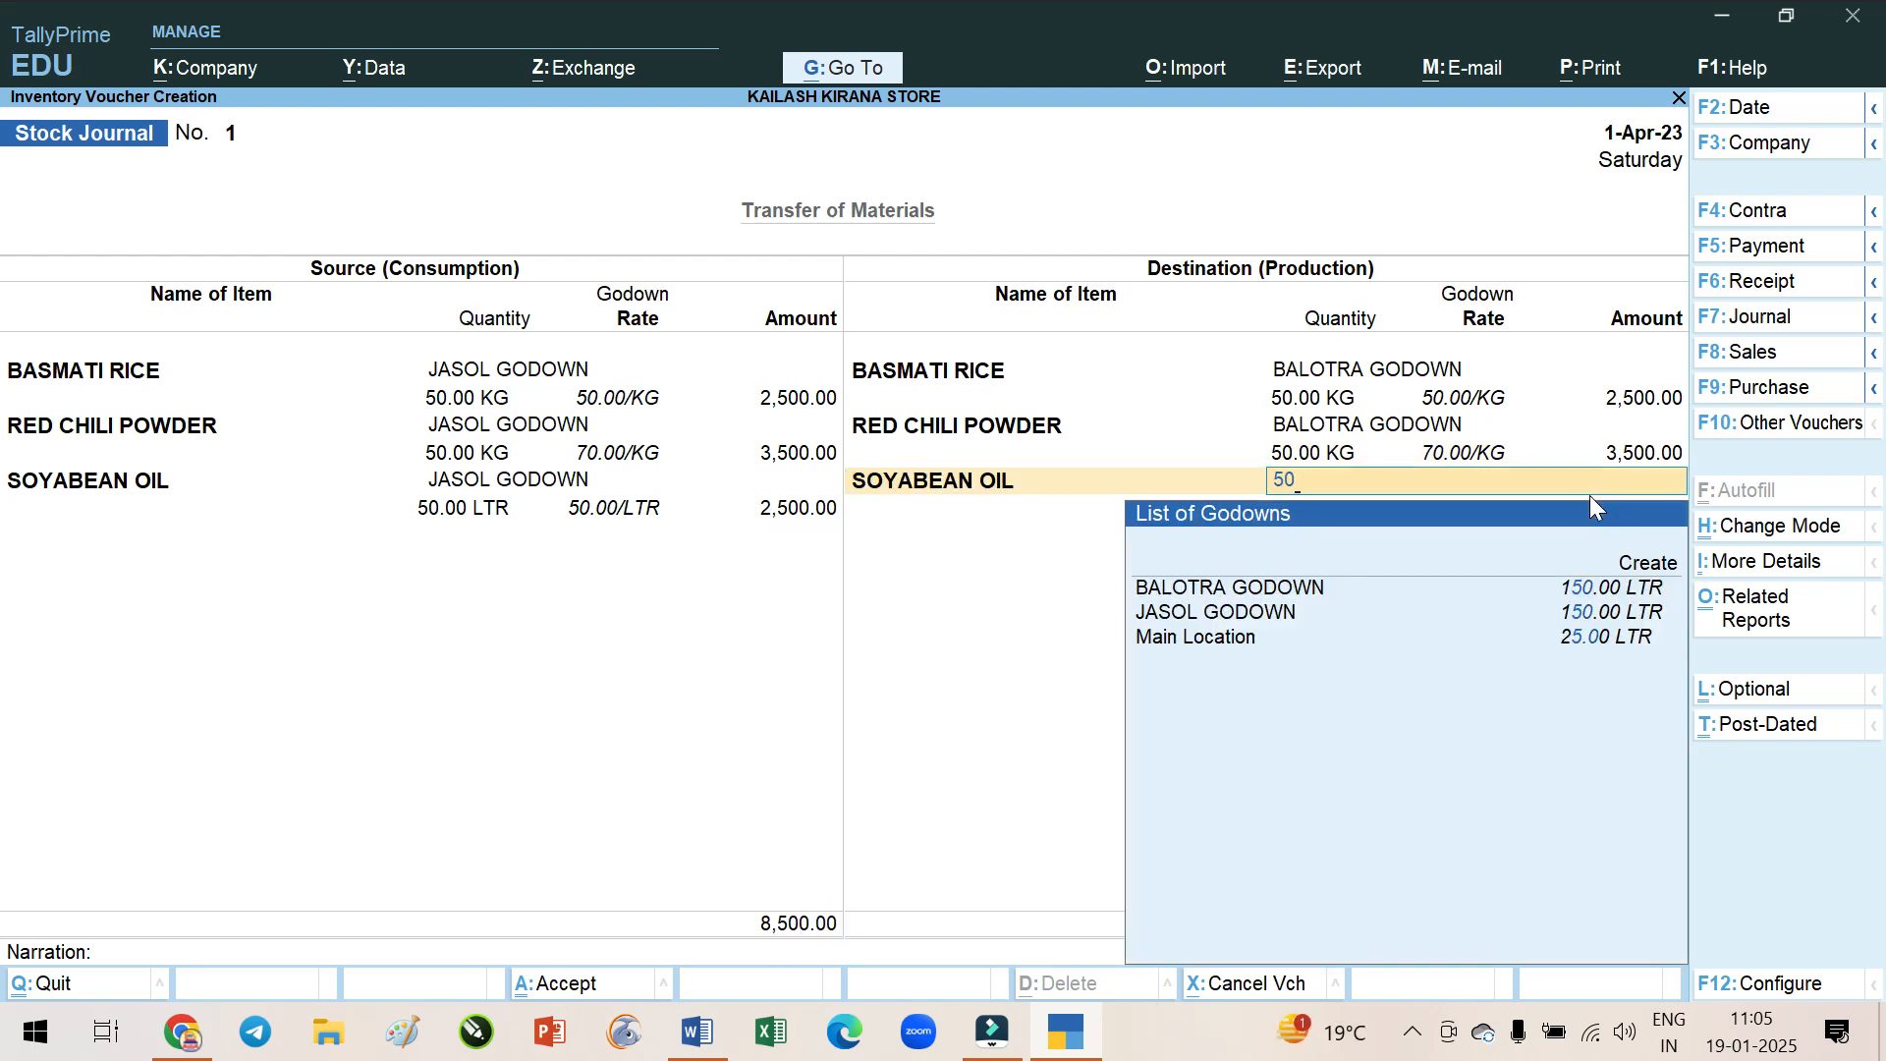
pyautogui.press('Return')
pyautogui.press('Down')
pyautogui.press('Up')
pyautogui.press('Return')
pyautogui.write('50')
pyautogui.press('Return')
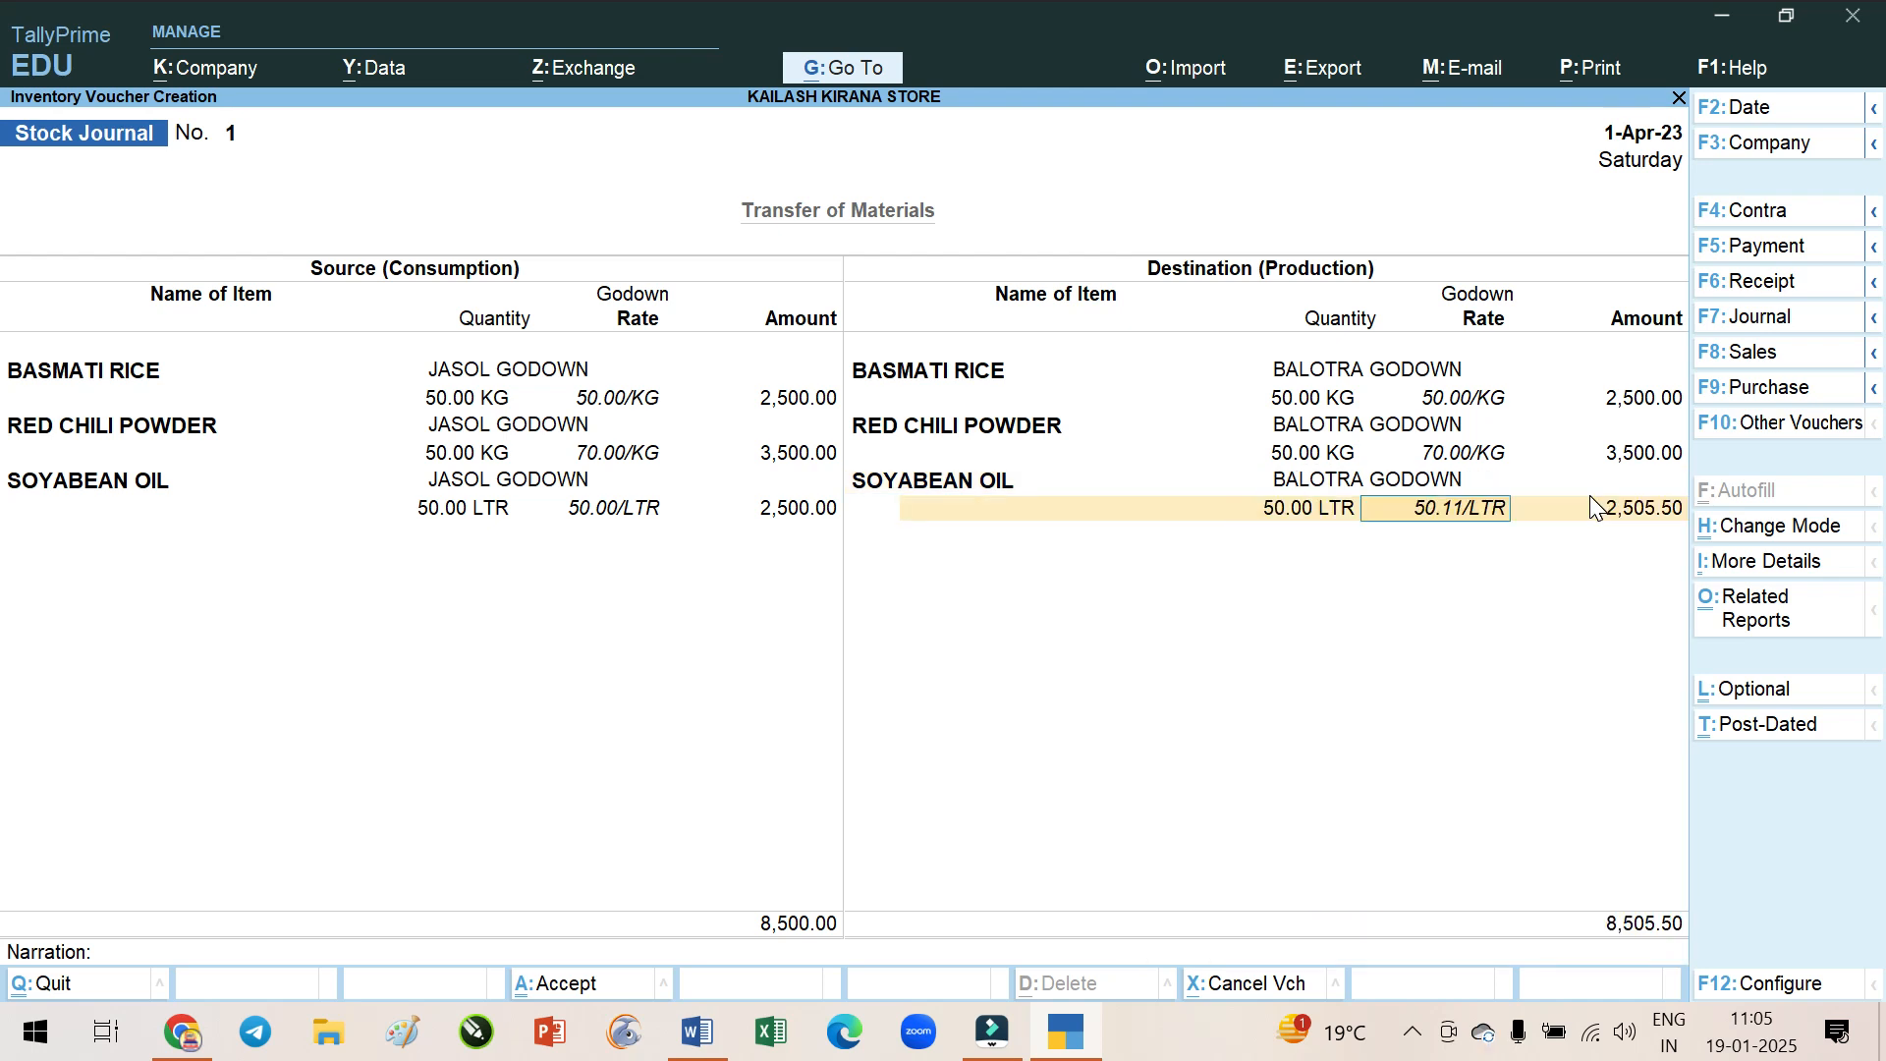
pyautogui.write('50')
pyautogui.press('Return')
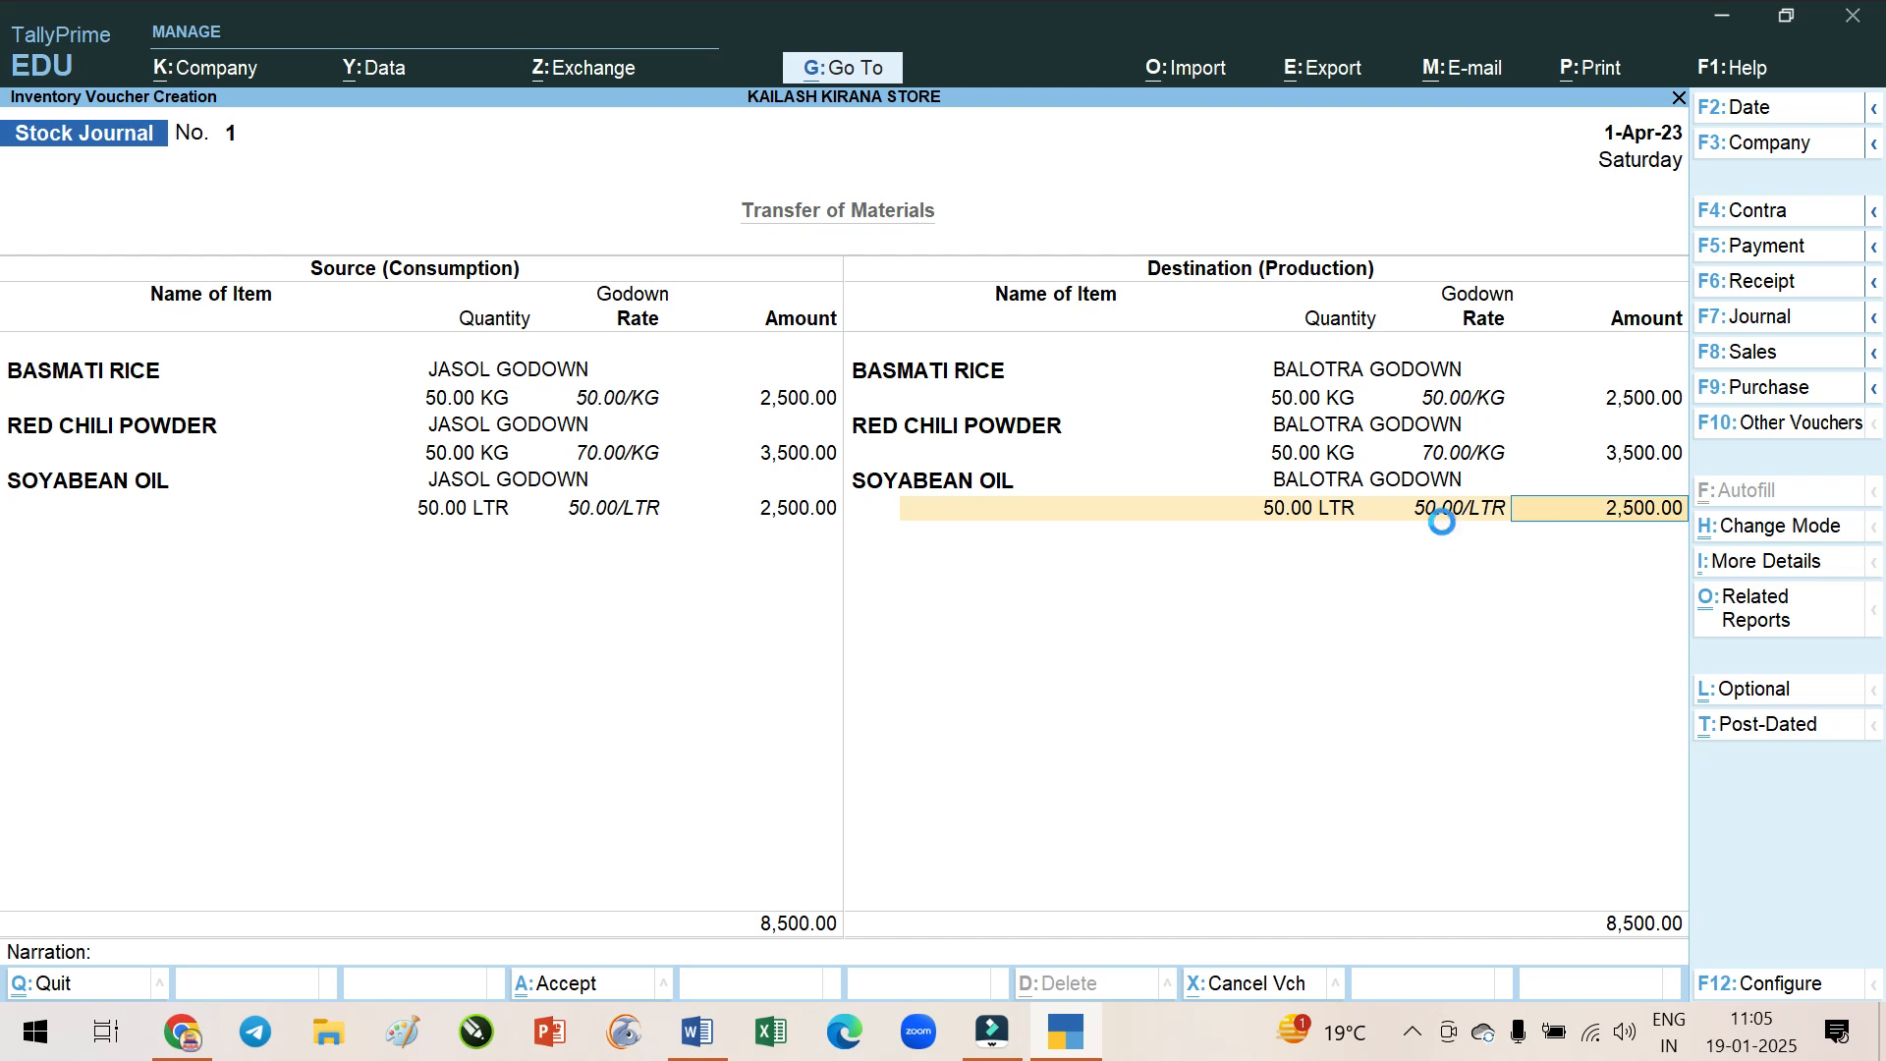
pyautogui.press('Return')
pyautogui.press('Return')
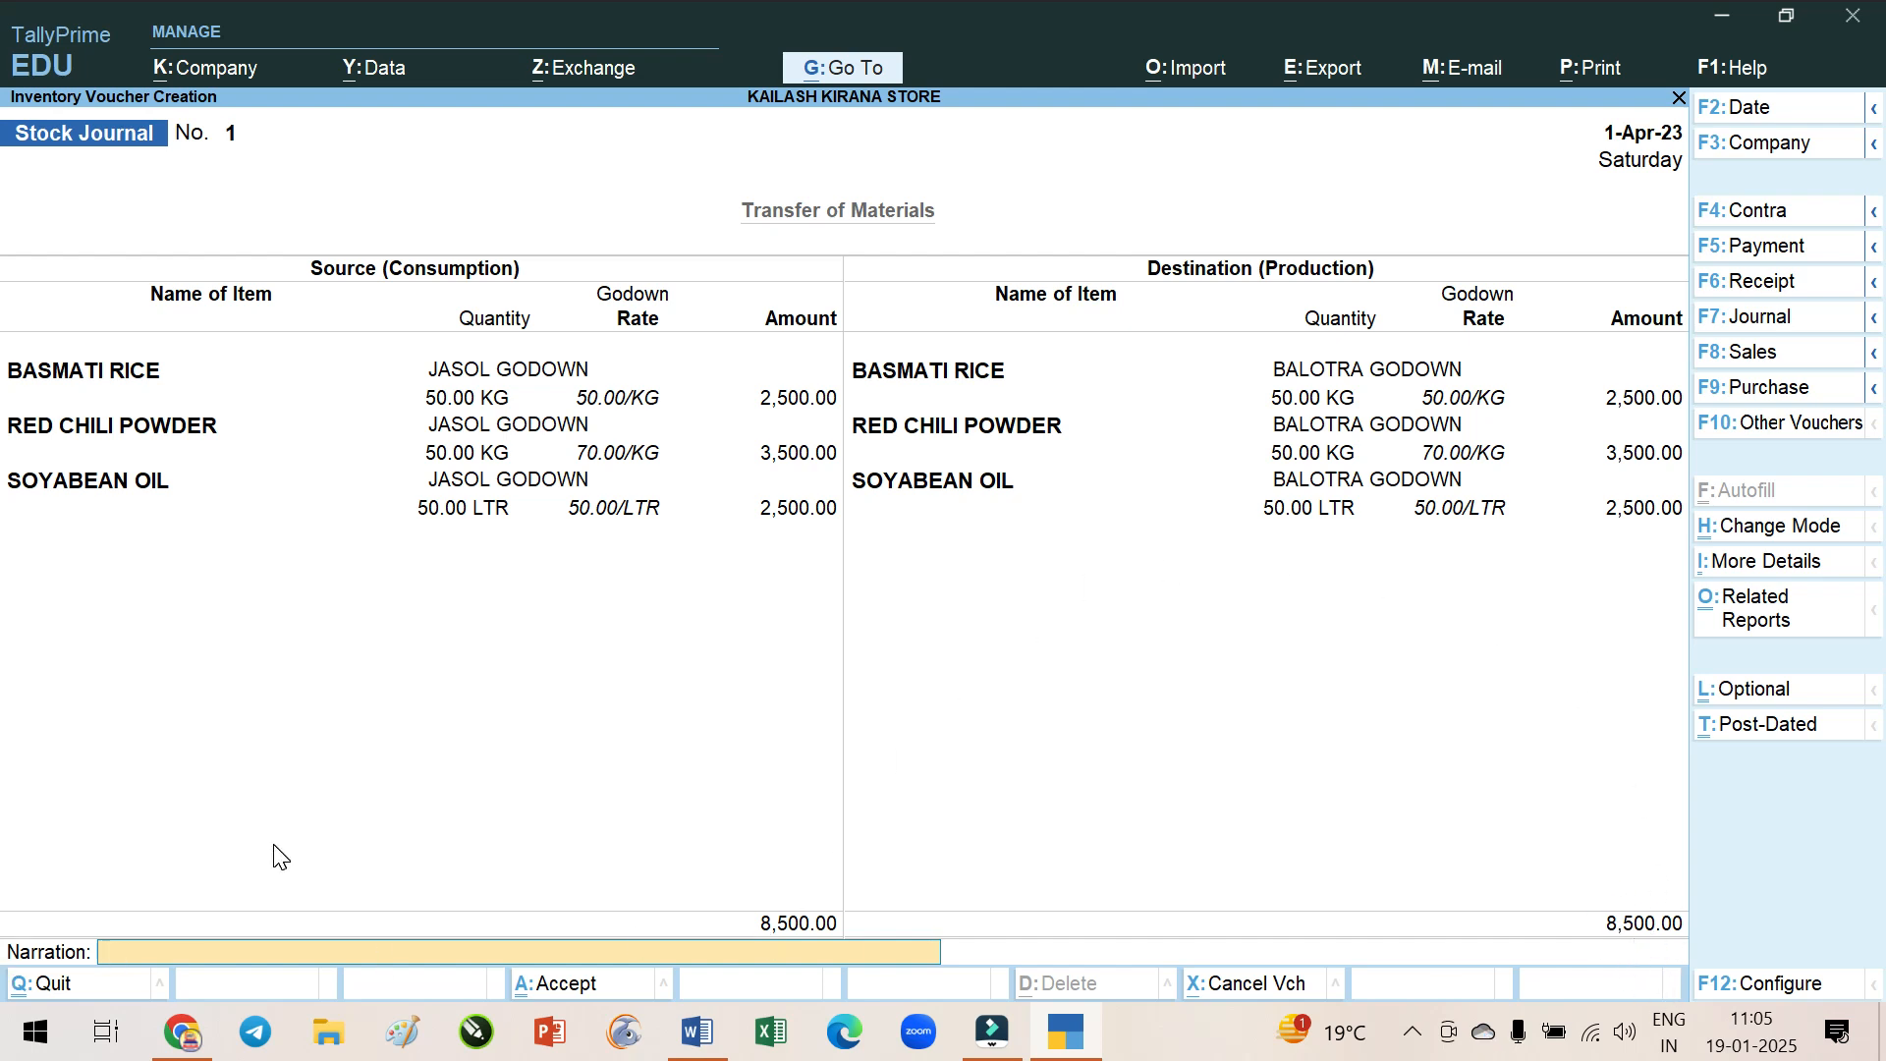
# Enter the narration "GOODS TRANSFER JASOL TO BALOTRA" and save the Stock Journal voucher
pyautogui.write('GOODS TRANSFER')
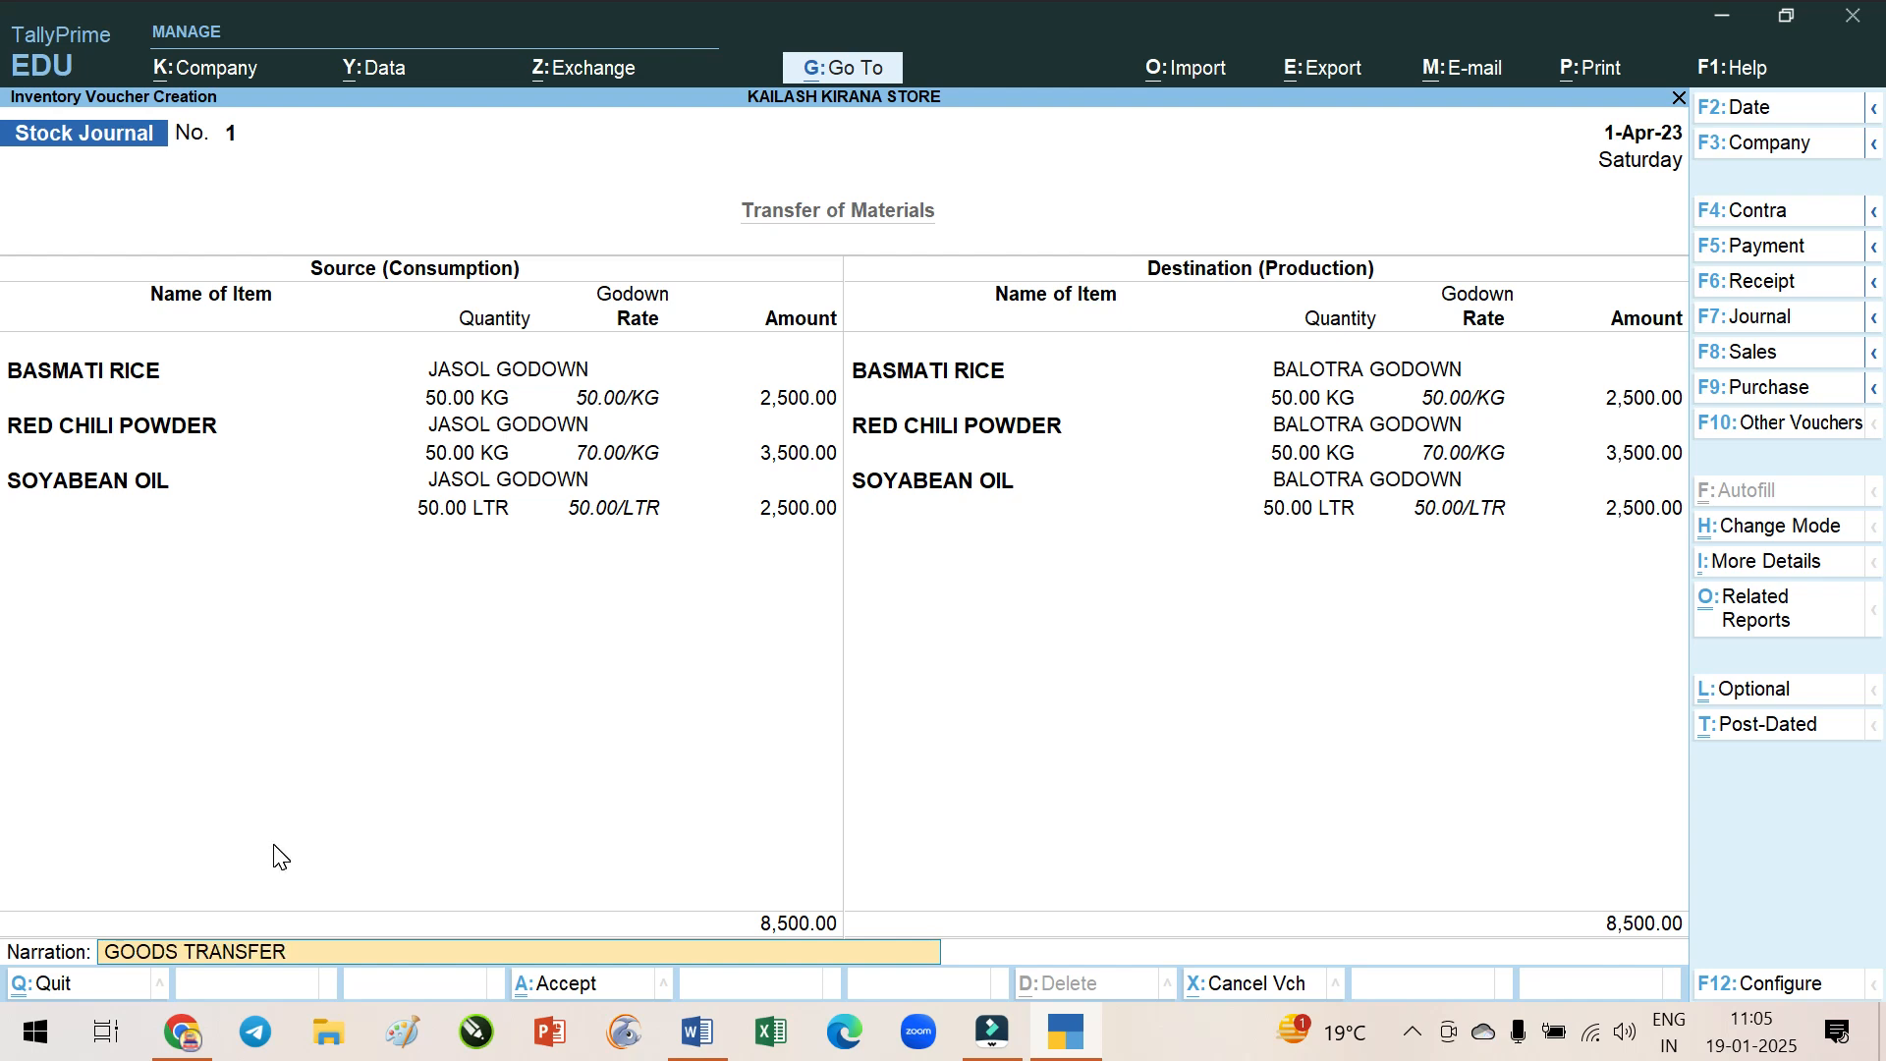
pyautogui.write(' JASOL TO BALOTRA')
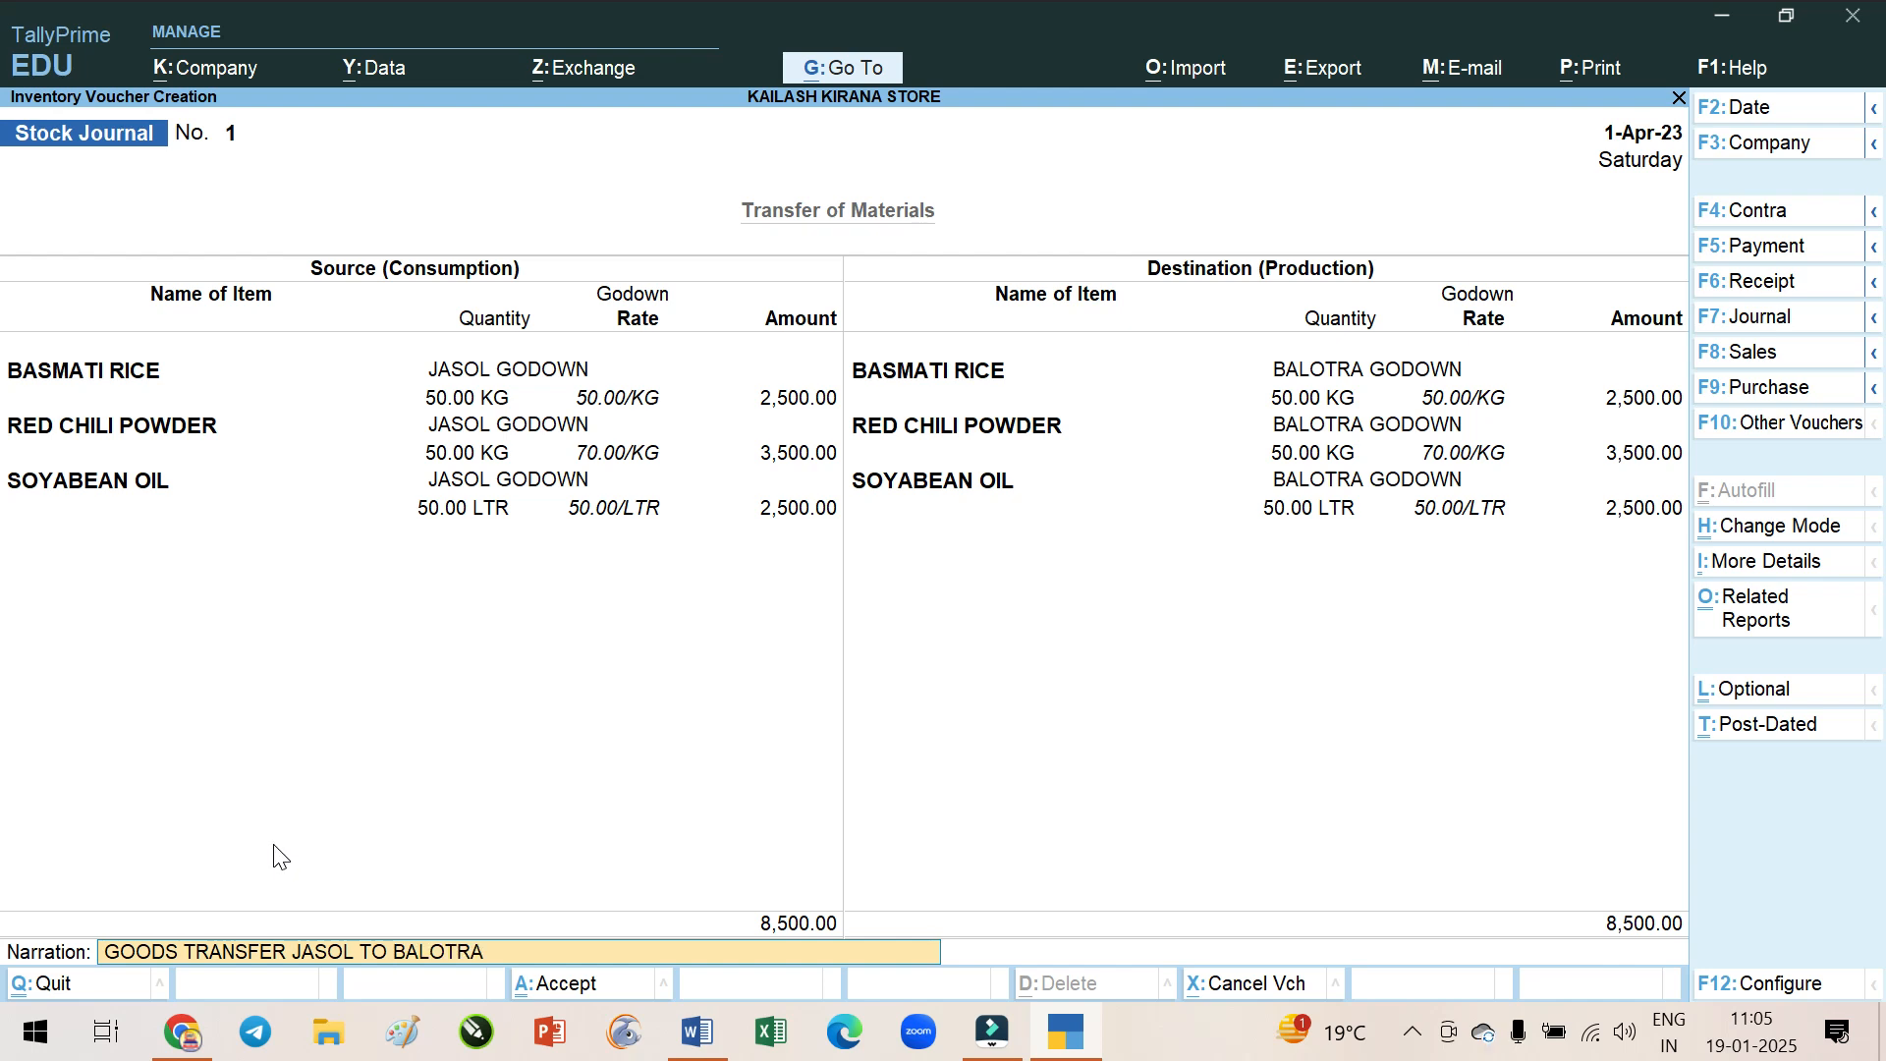
pyautogui.press('Return')
pyautogui.press('Return')
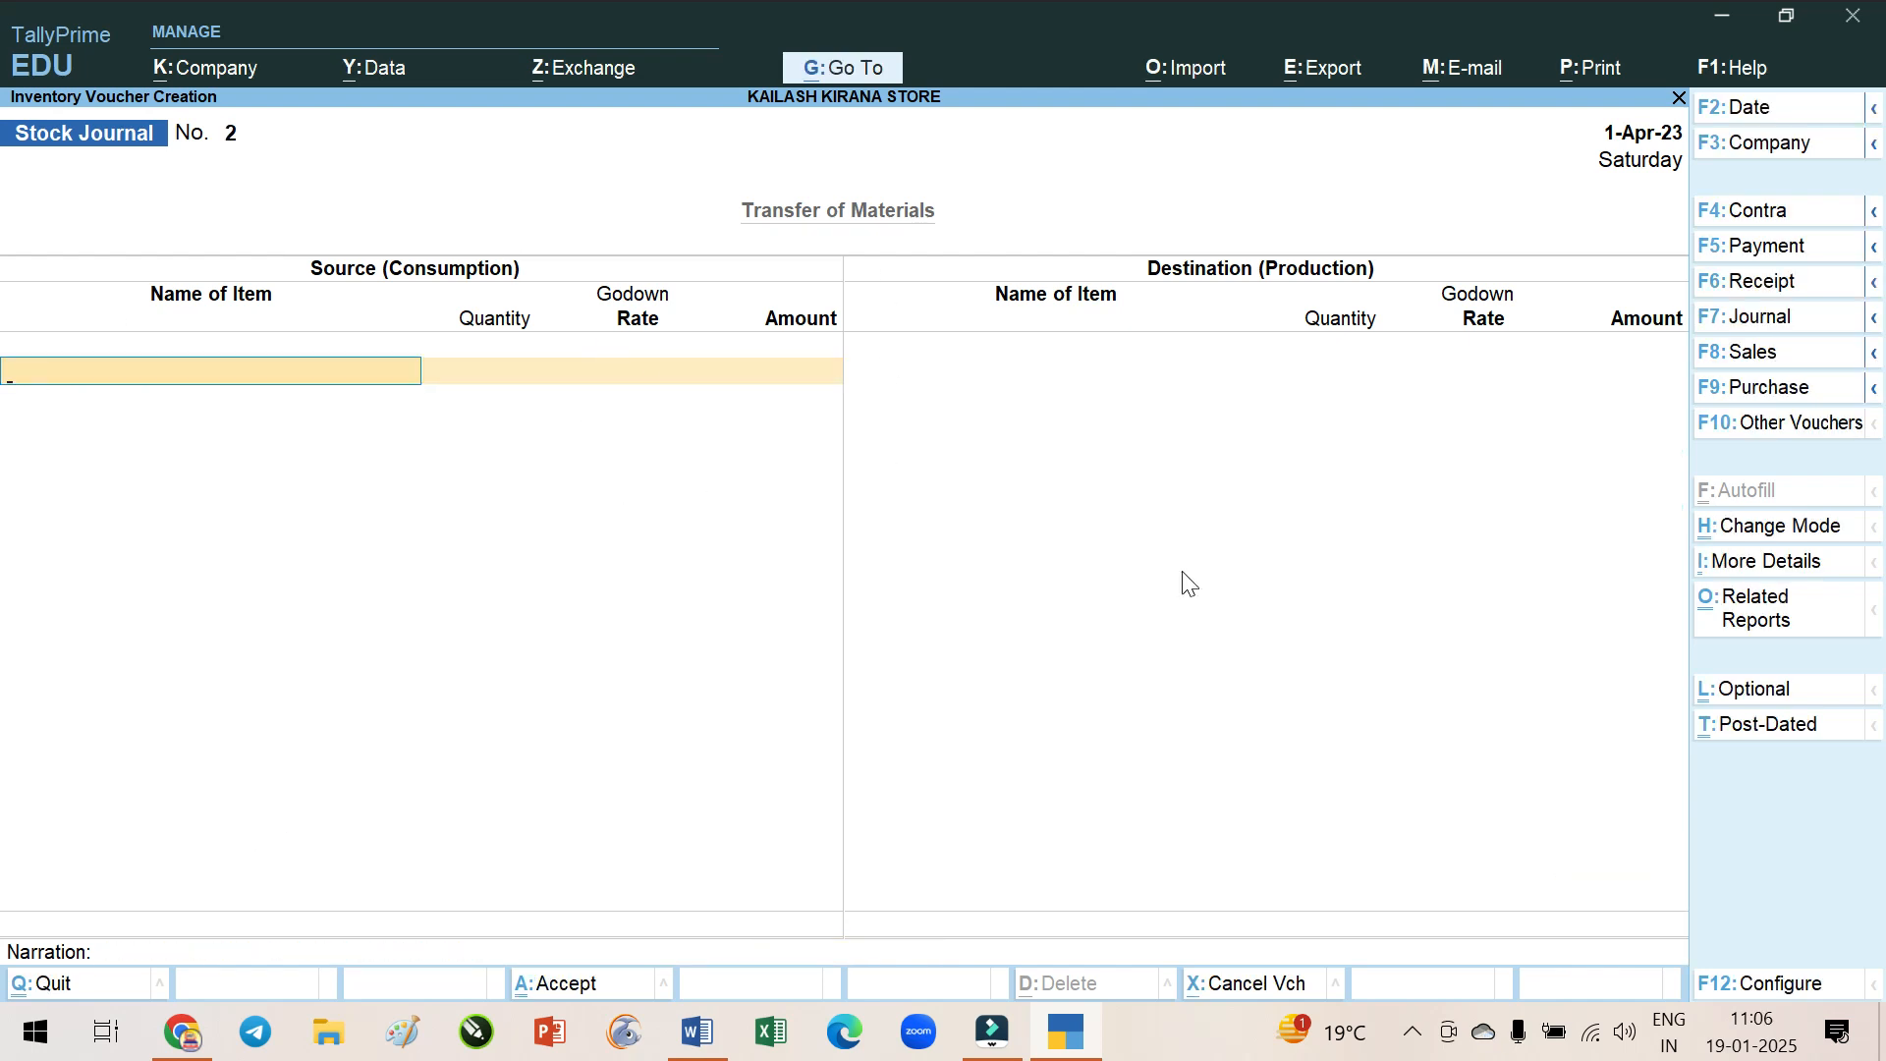
# Switch to the Word notes and check the transfer table's items and JASOL and BALOTRA quantities
pyautogui.click(1066, 1032)
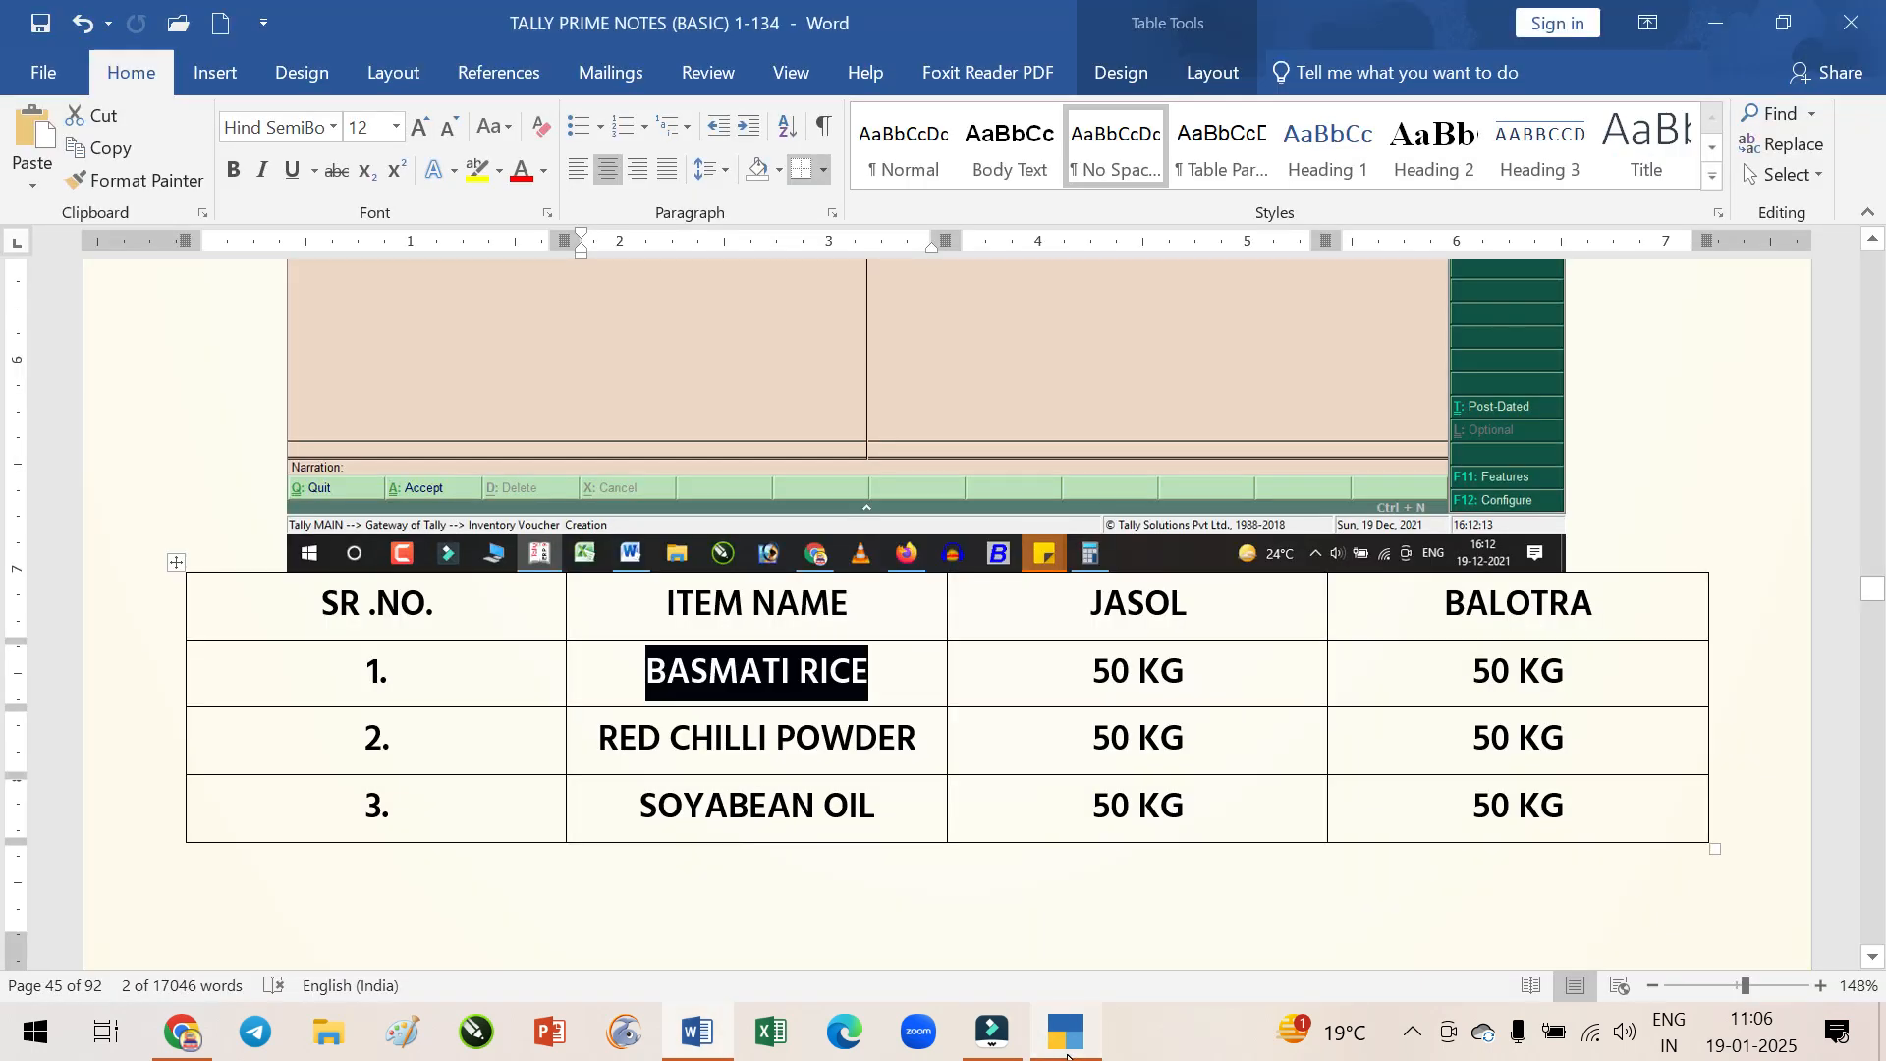
pyautogui.scroll(-4, 1138, 823)
pyautogui.scroll(3, 1138, 823)
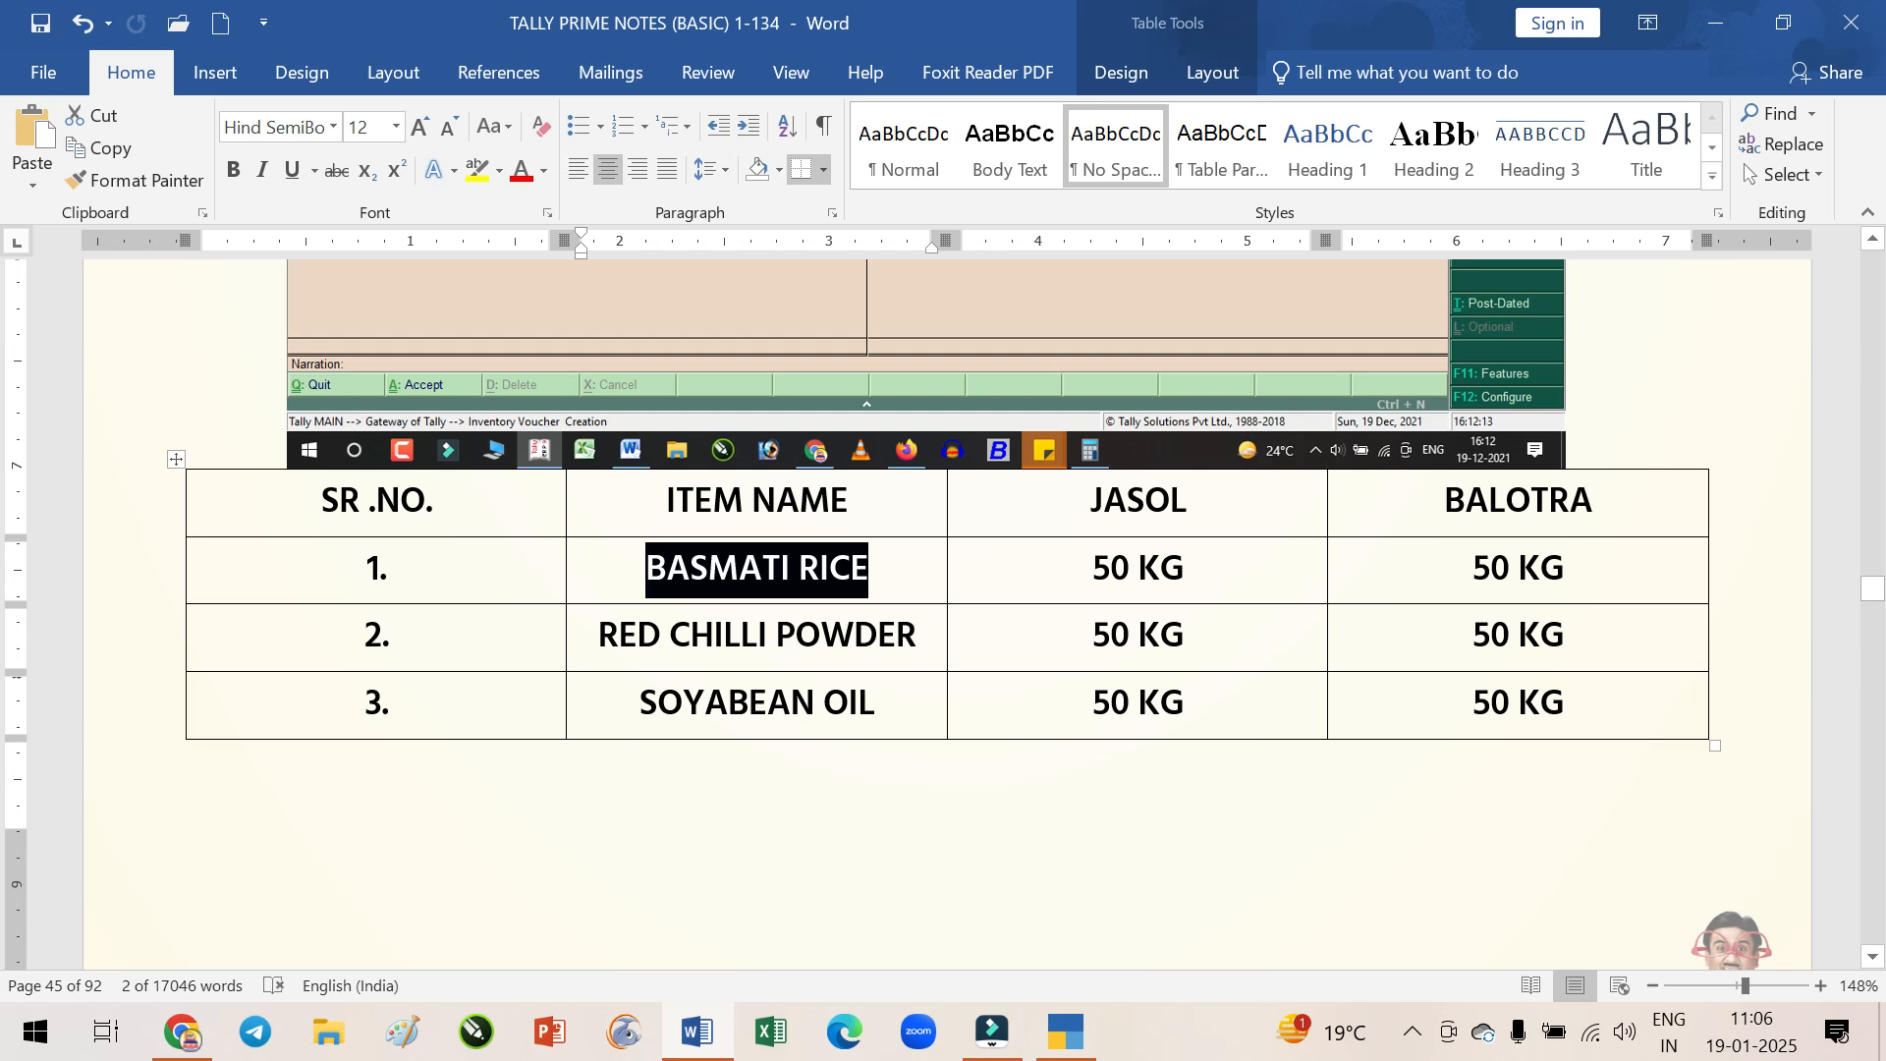
pyautogui.scroll(3, 943, 609)
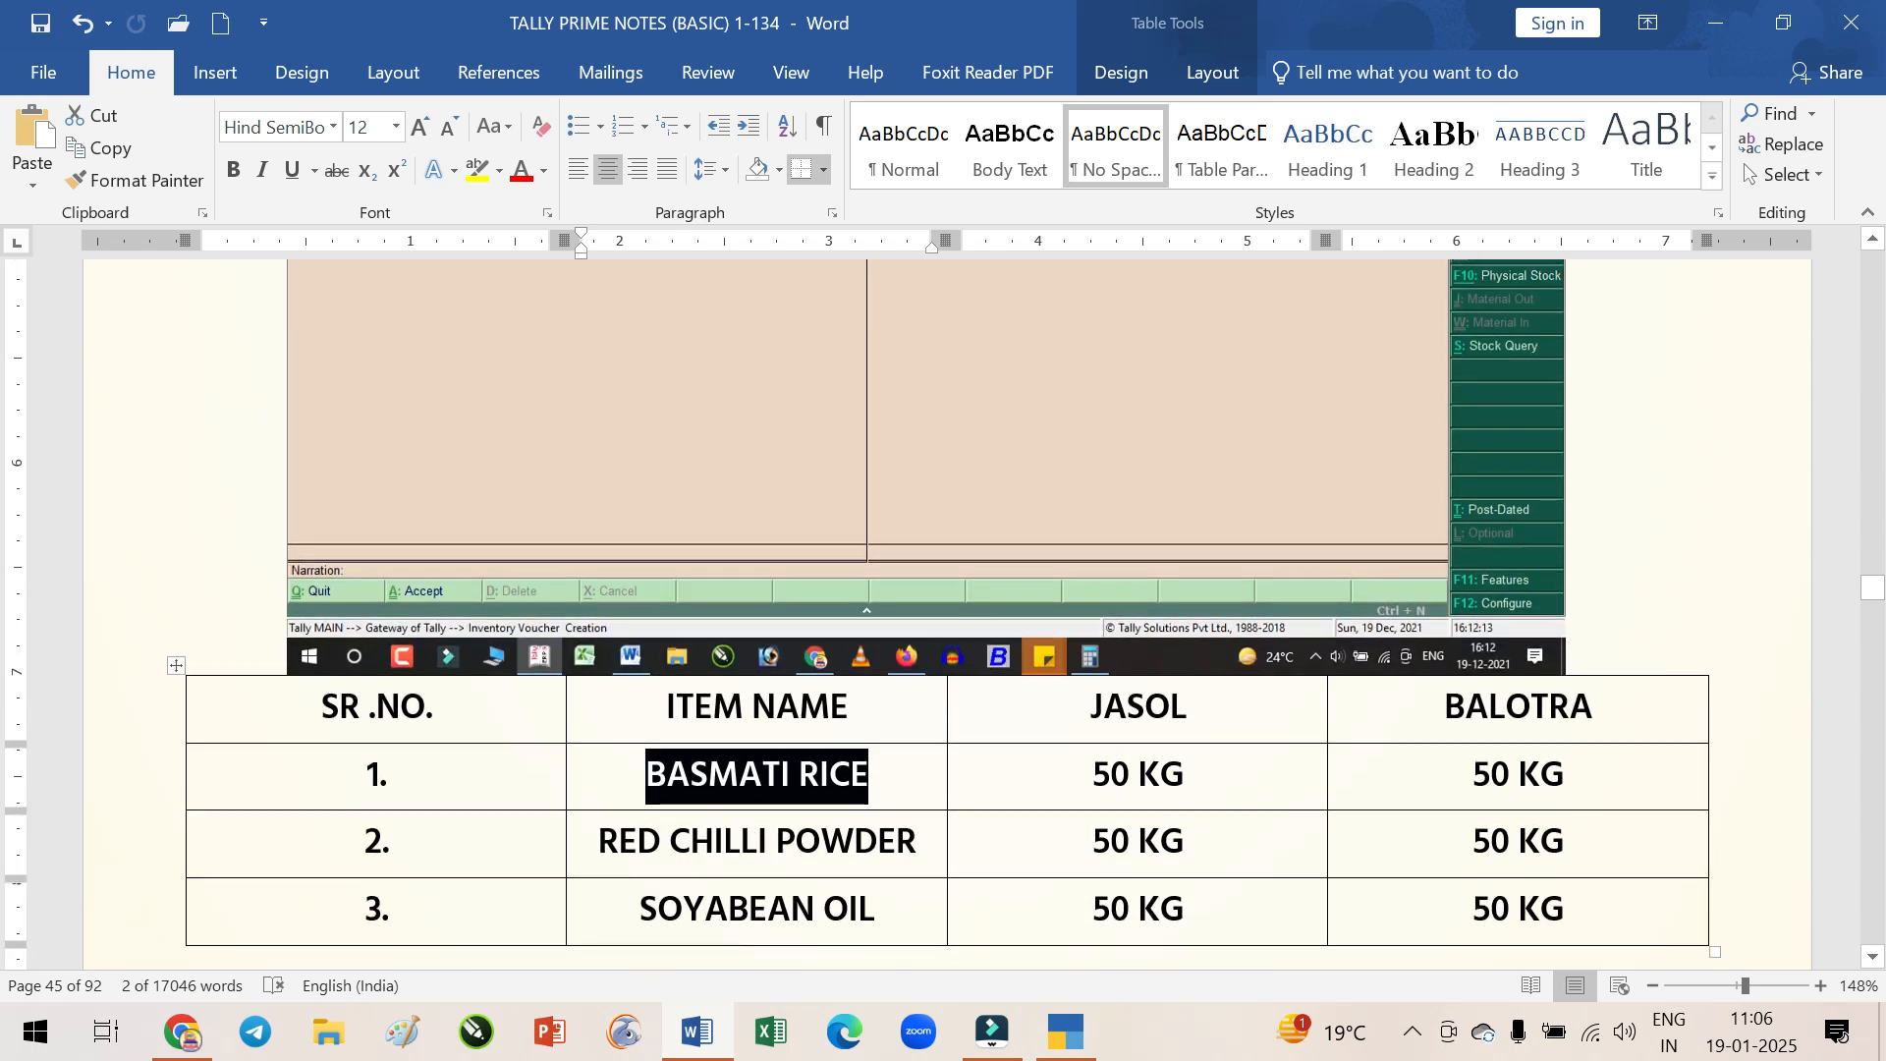
pyautogui.scroll(-1, 943, 609)
# Switch back to TallyPrime, leave the empty Stock Journal voucher and open the additional reports for KAILASH KIRANA STORE
pyautogui.hotkey('alt', 'Tab')
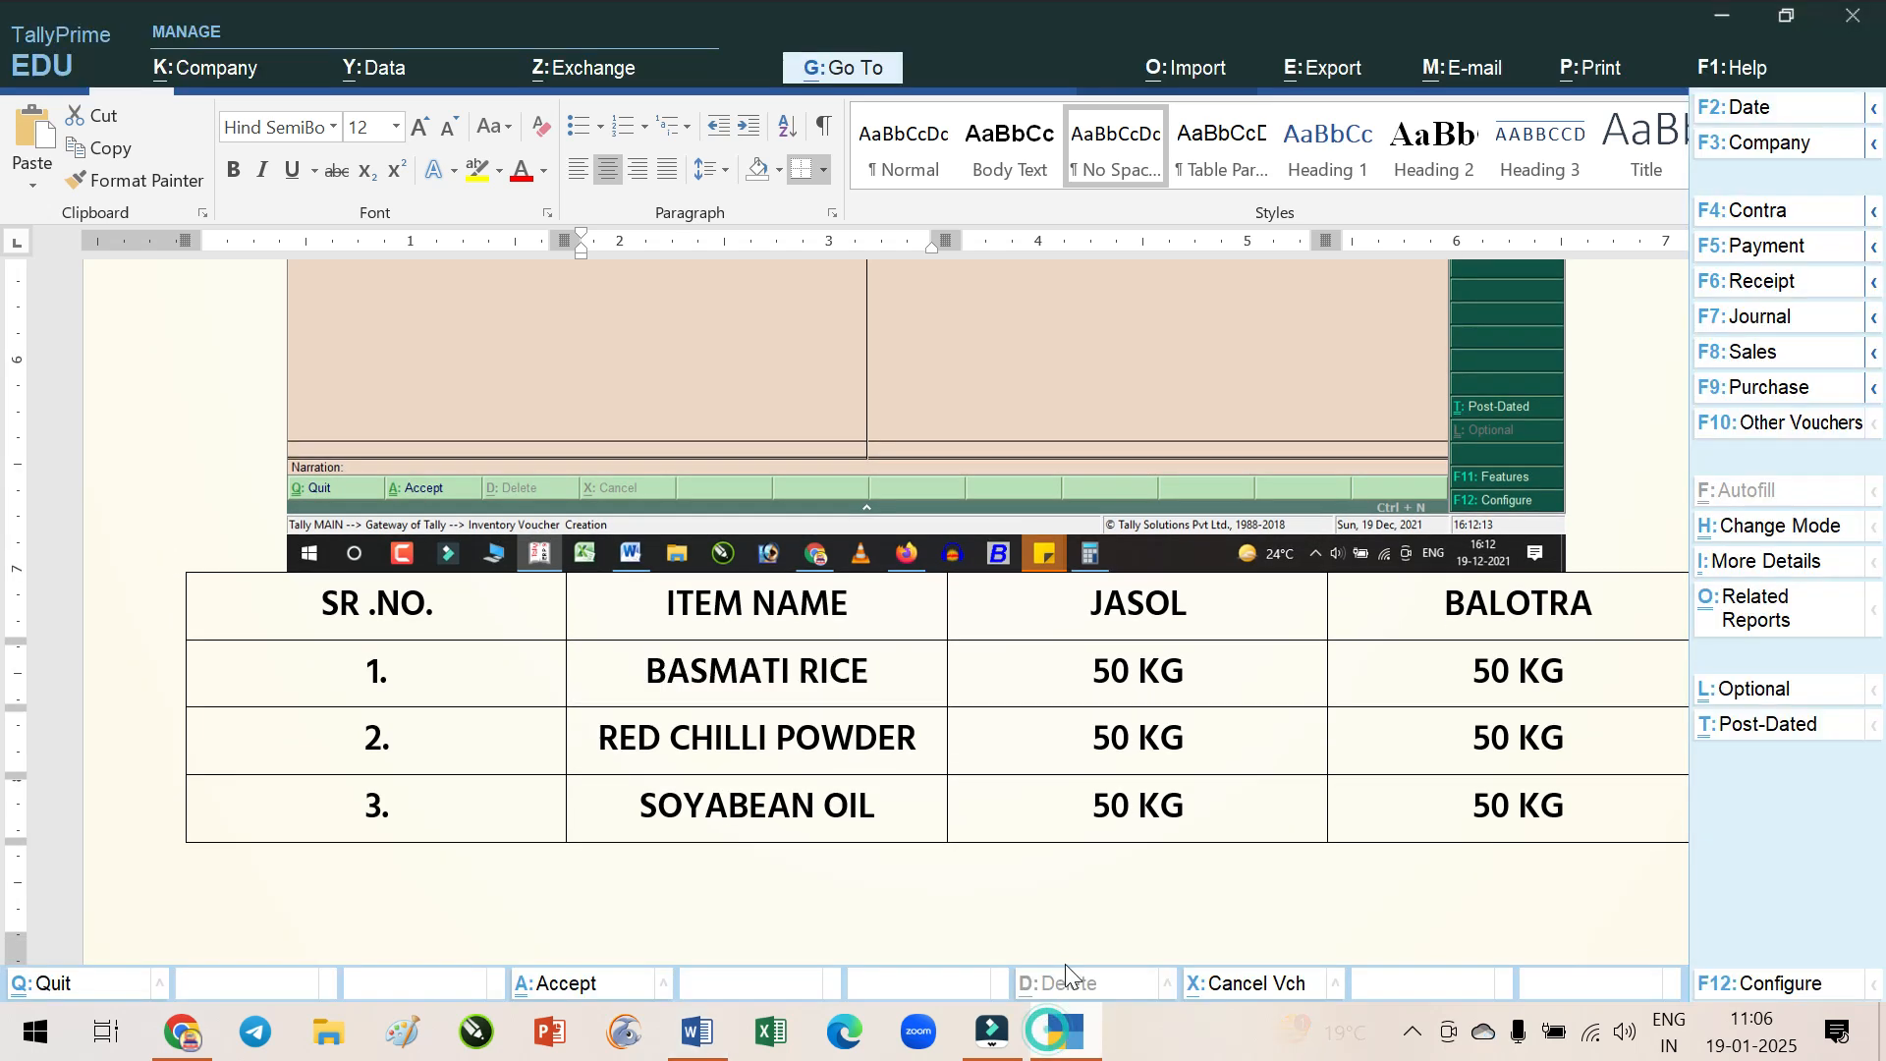
pyautogui.press('Escape')
pyautogui.press('Down')
pyautogui.press('Down')
pyautogui.press('Down')
pyautogui.press('Down')
pyautogui.press('Down')
pyautogui.press('Down')
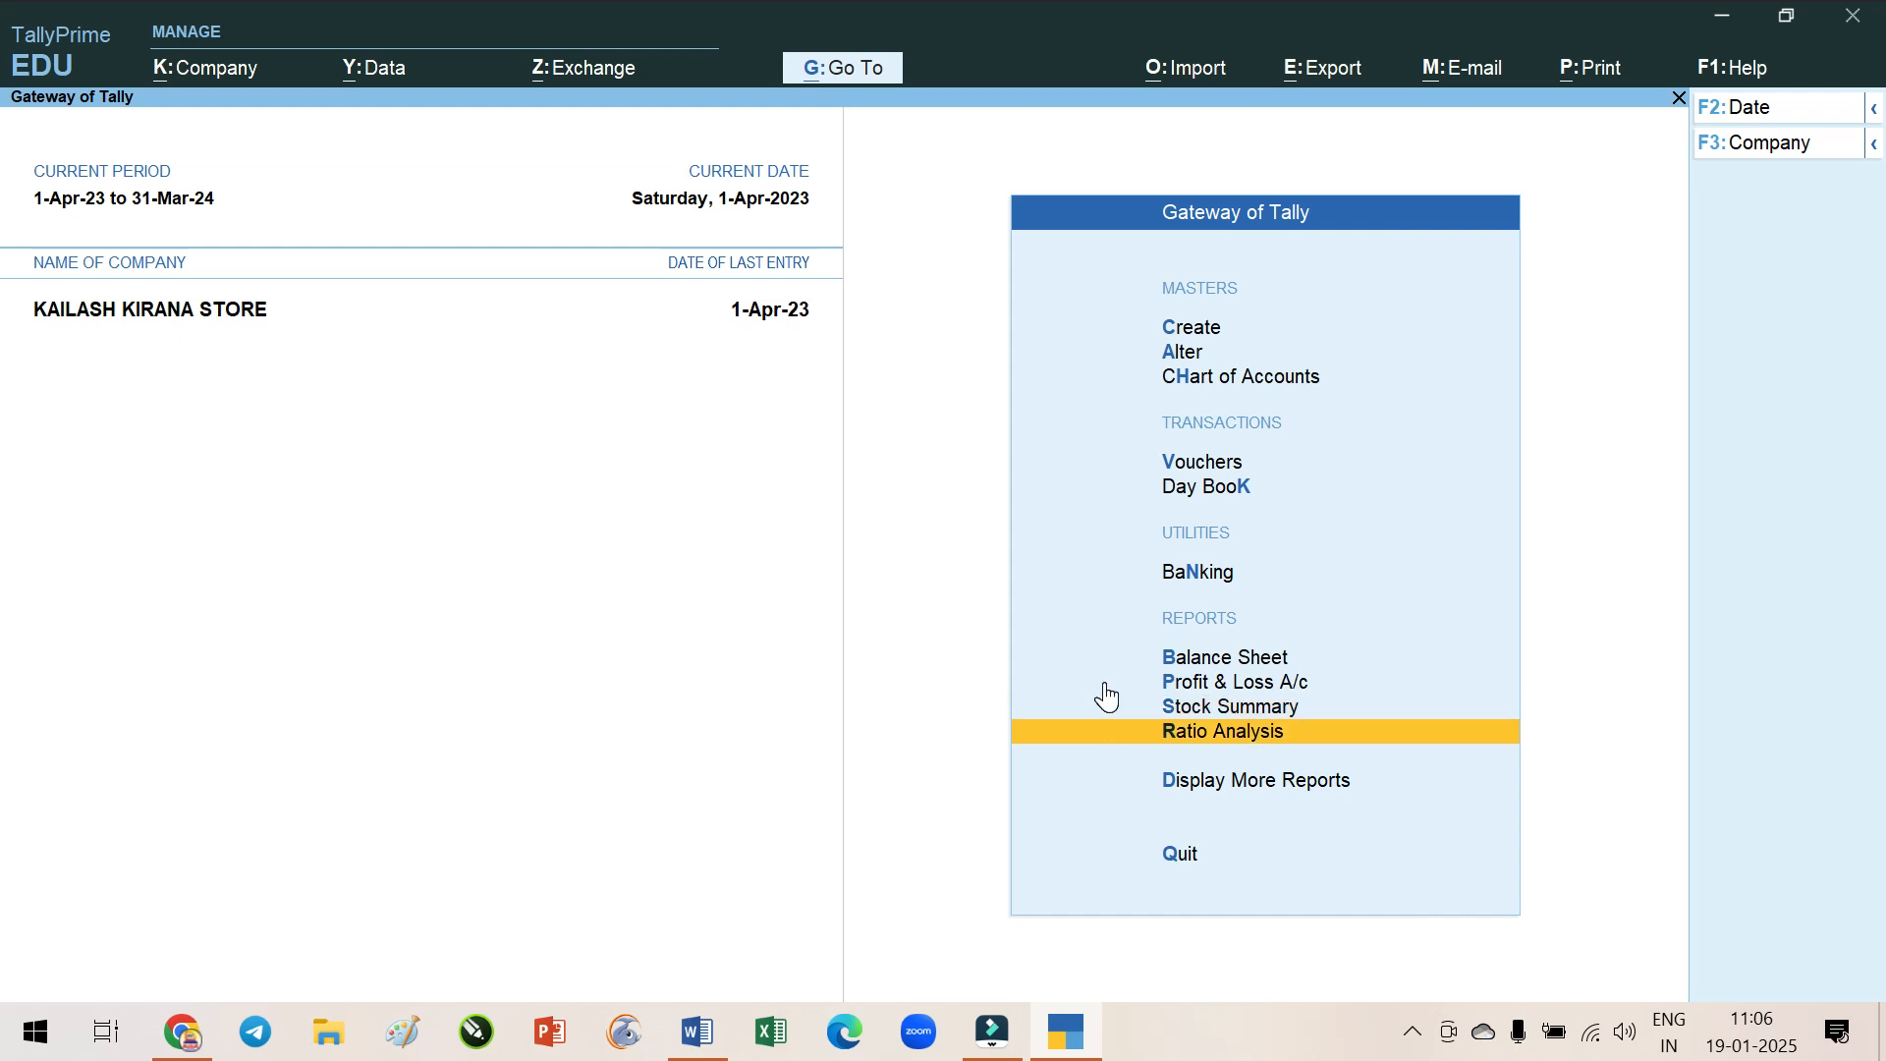
pyautogui.press('Down')
pyautogui.press('Return')
# Open the Godown Summary from the inventory books and go through the godowns' closing balances down to PACHPADRA GODOWN
pyautogui.press('Down')
pyautogui.press('Down')
pyautogui.press('Down')
pyautogui.press('Down')
pyautogui.press('Down')
pyautogui.press('Down')
pyautogui.press('Down')
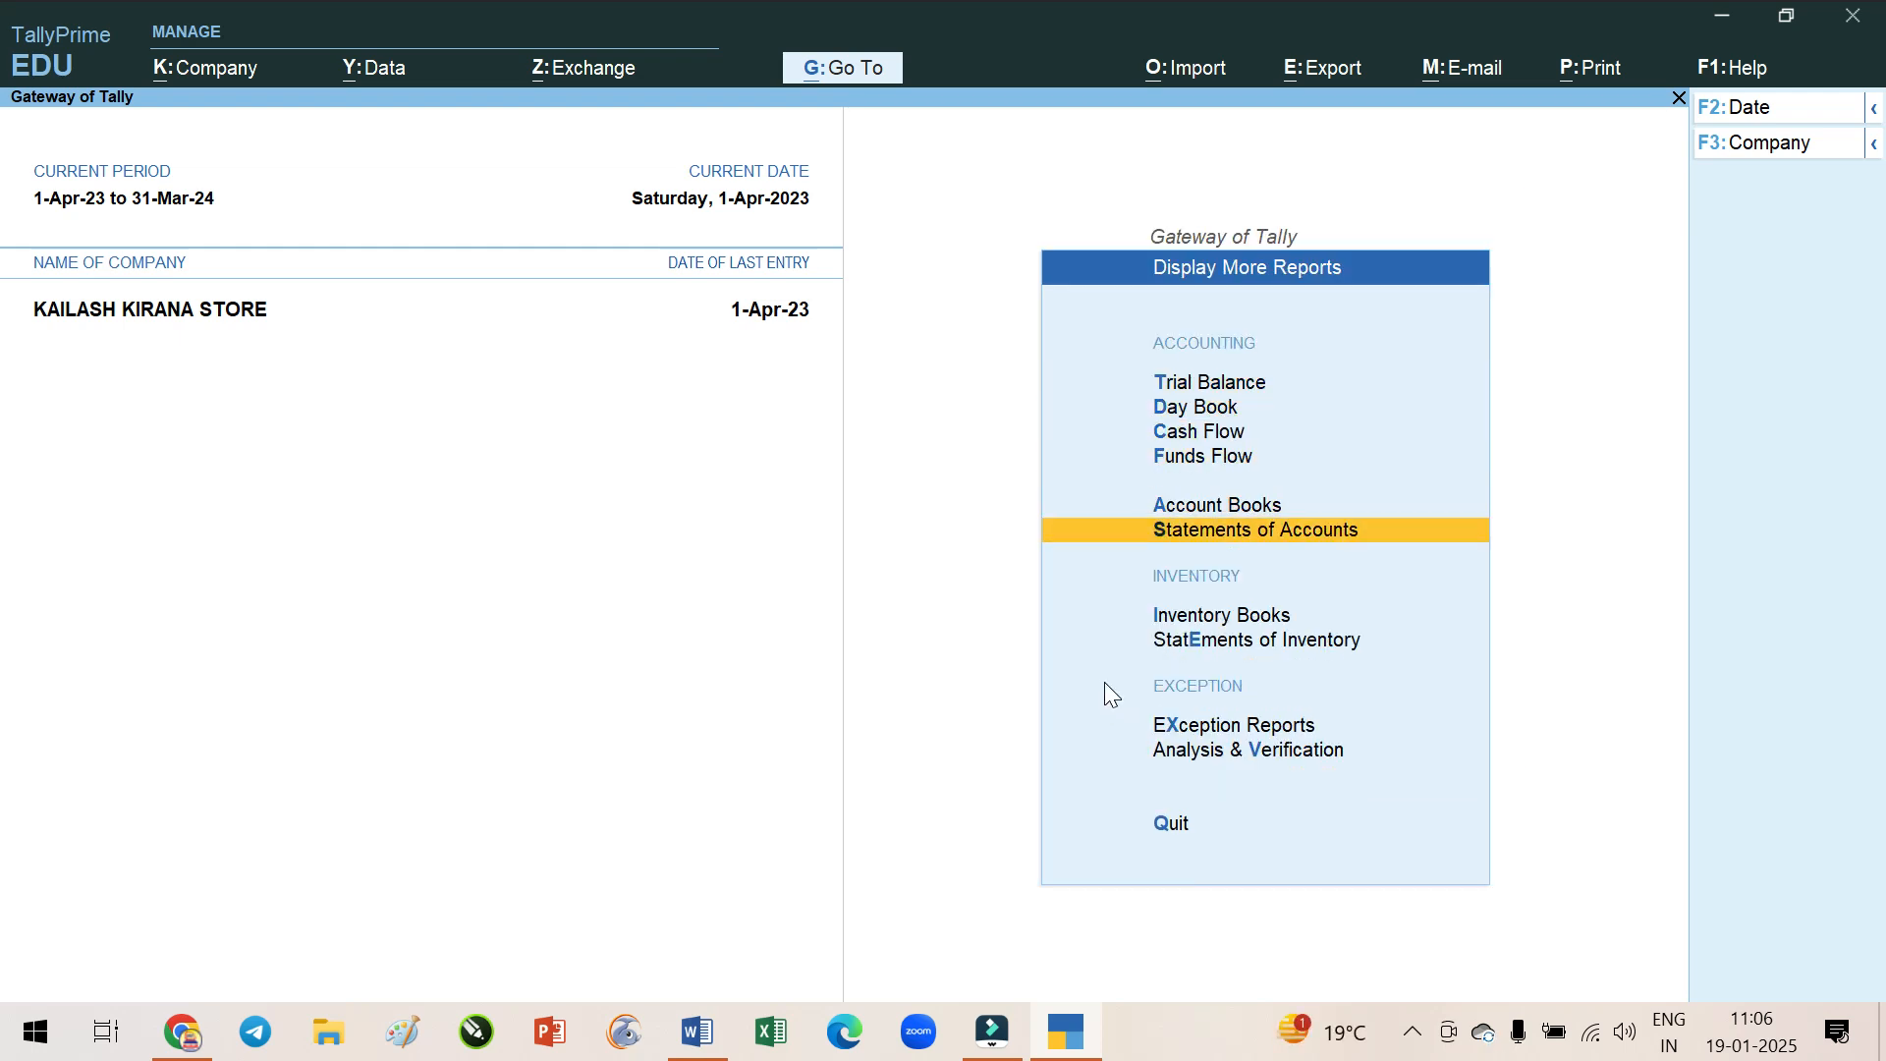
pyautogui.press('Up')
pyautogui.press('Return')
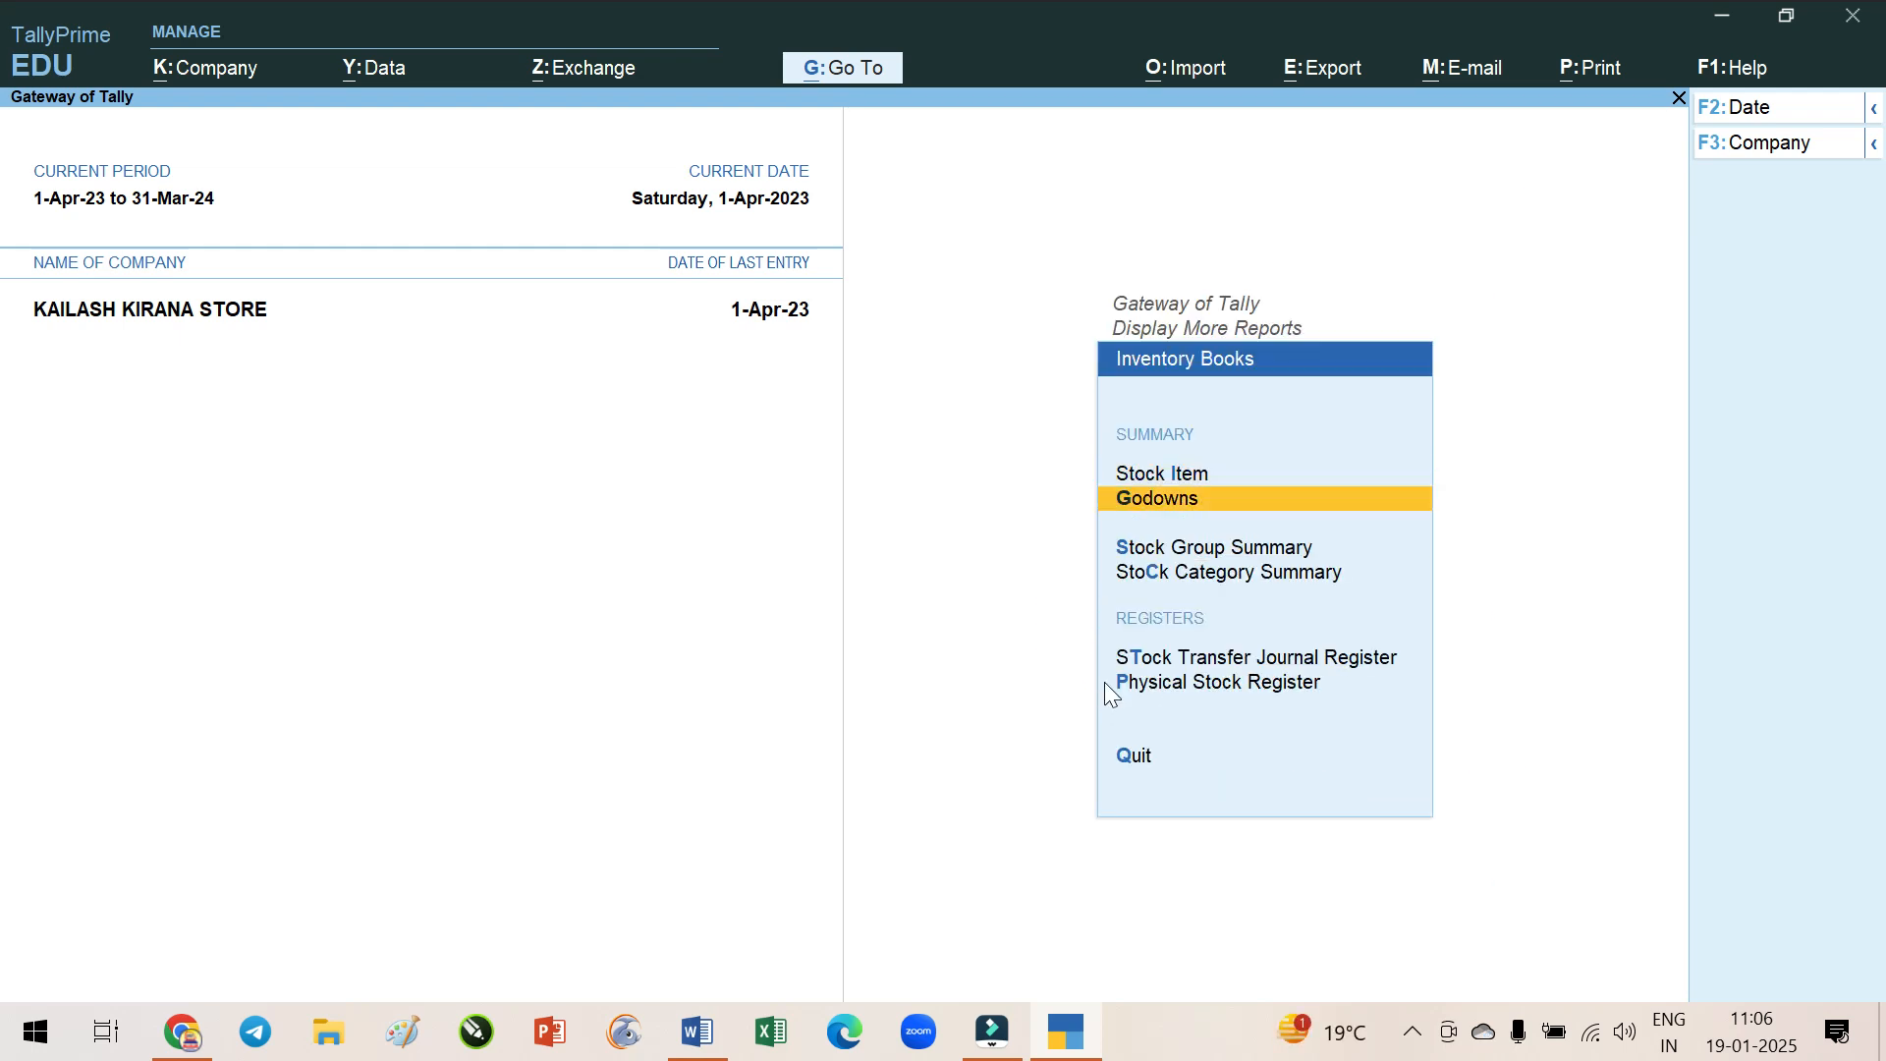
pyautogui.press('Return')
pyautogui.press('Return')
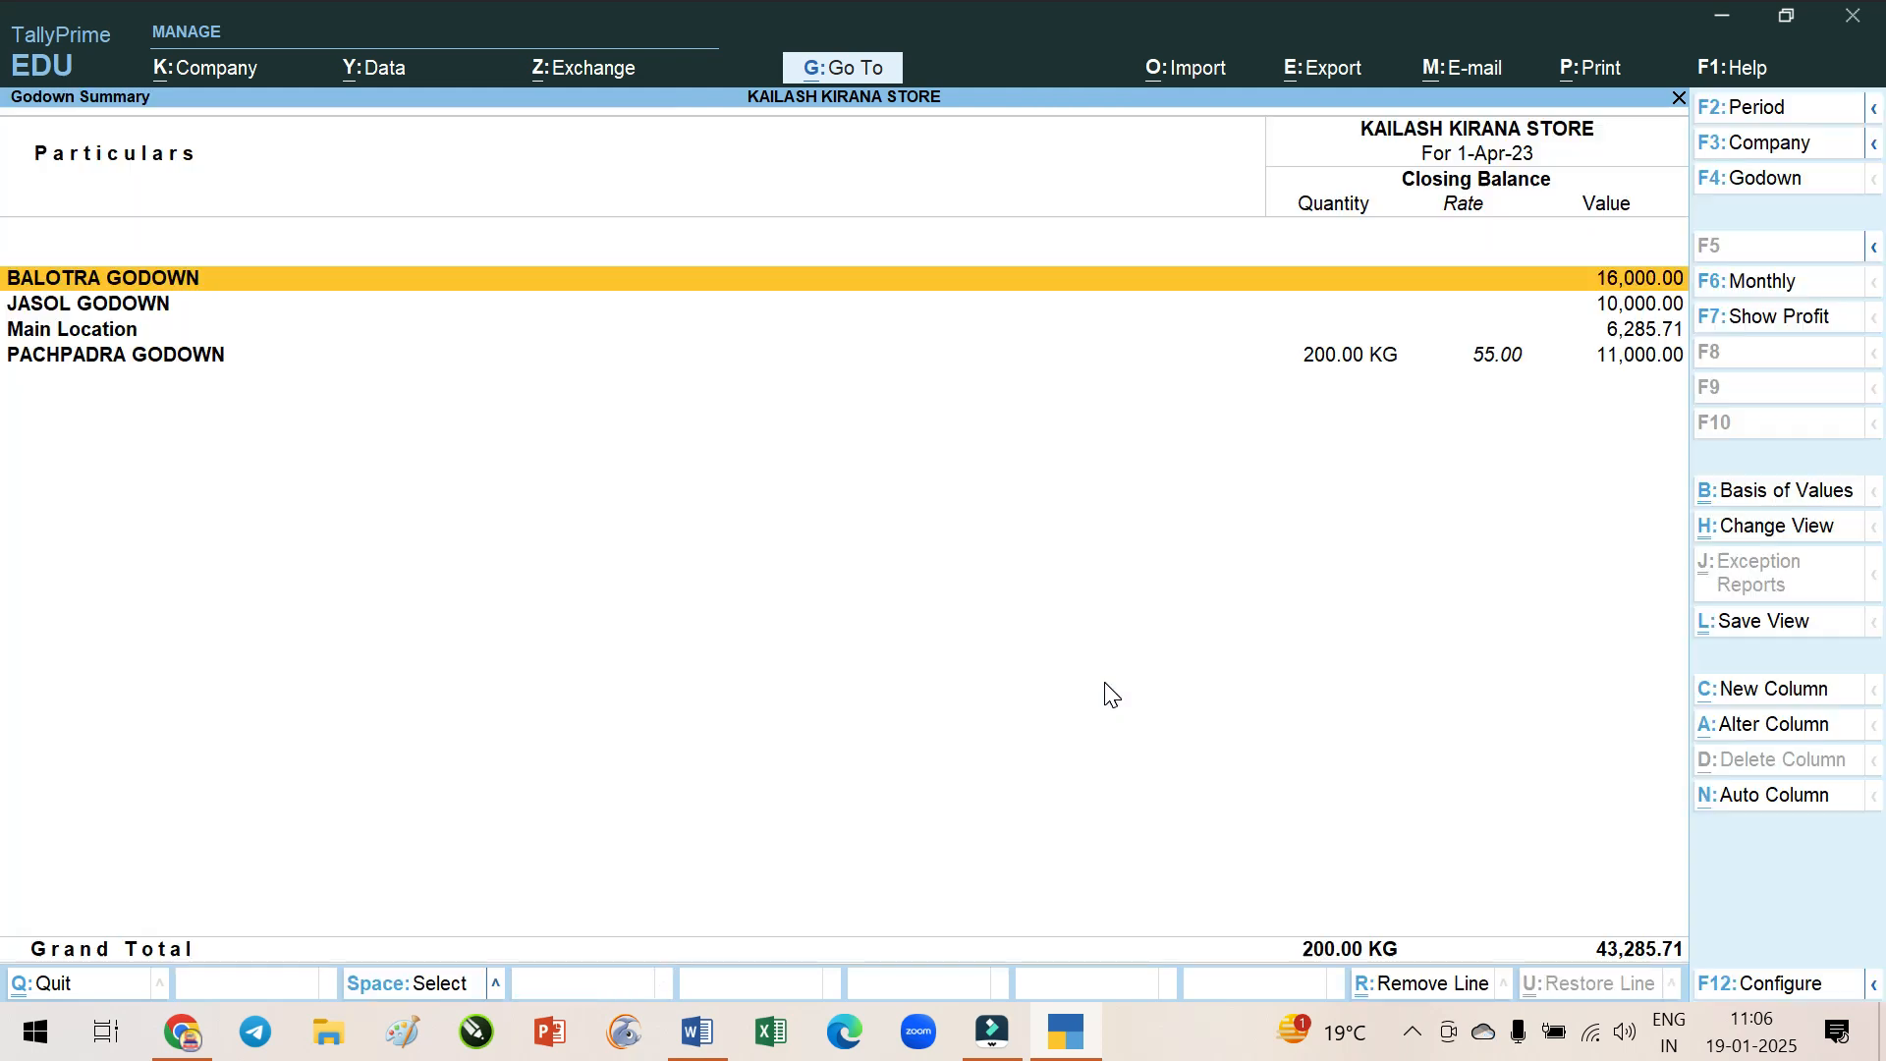
pyautogui.press('Down')
pyautogui.press('Down')
pyautogui.press('Down')
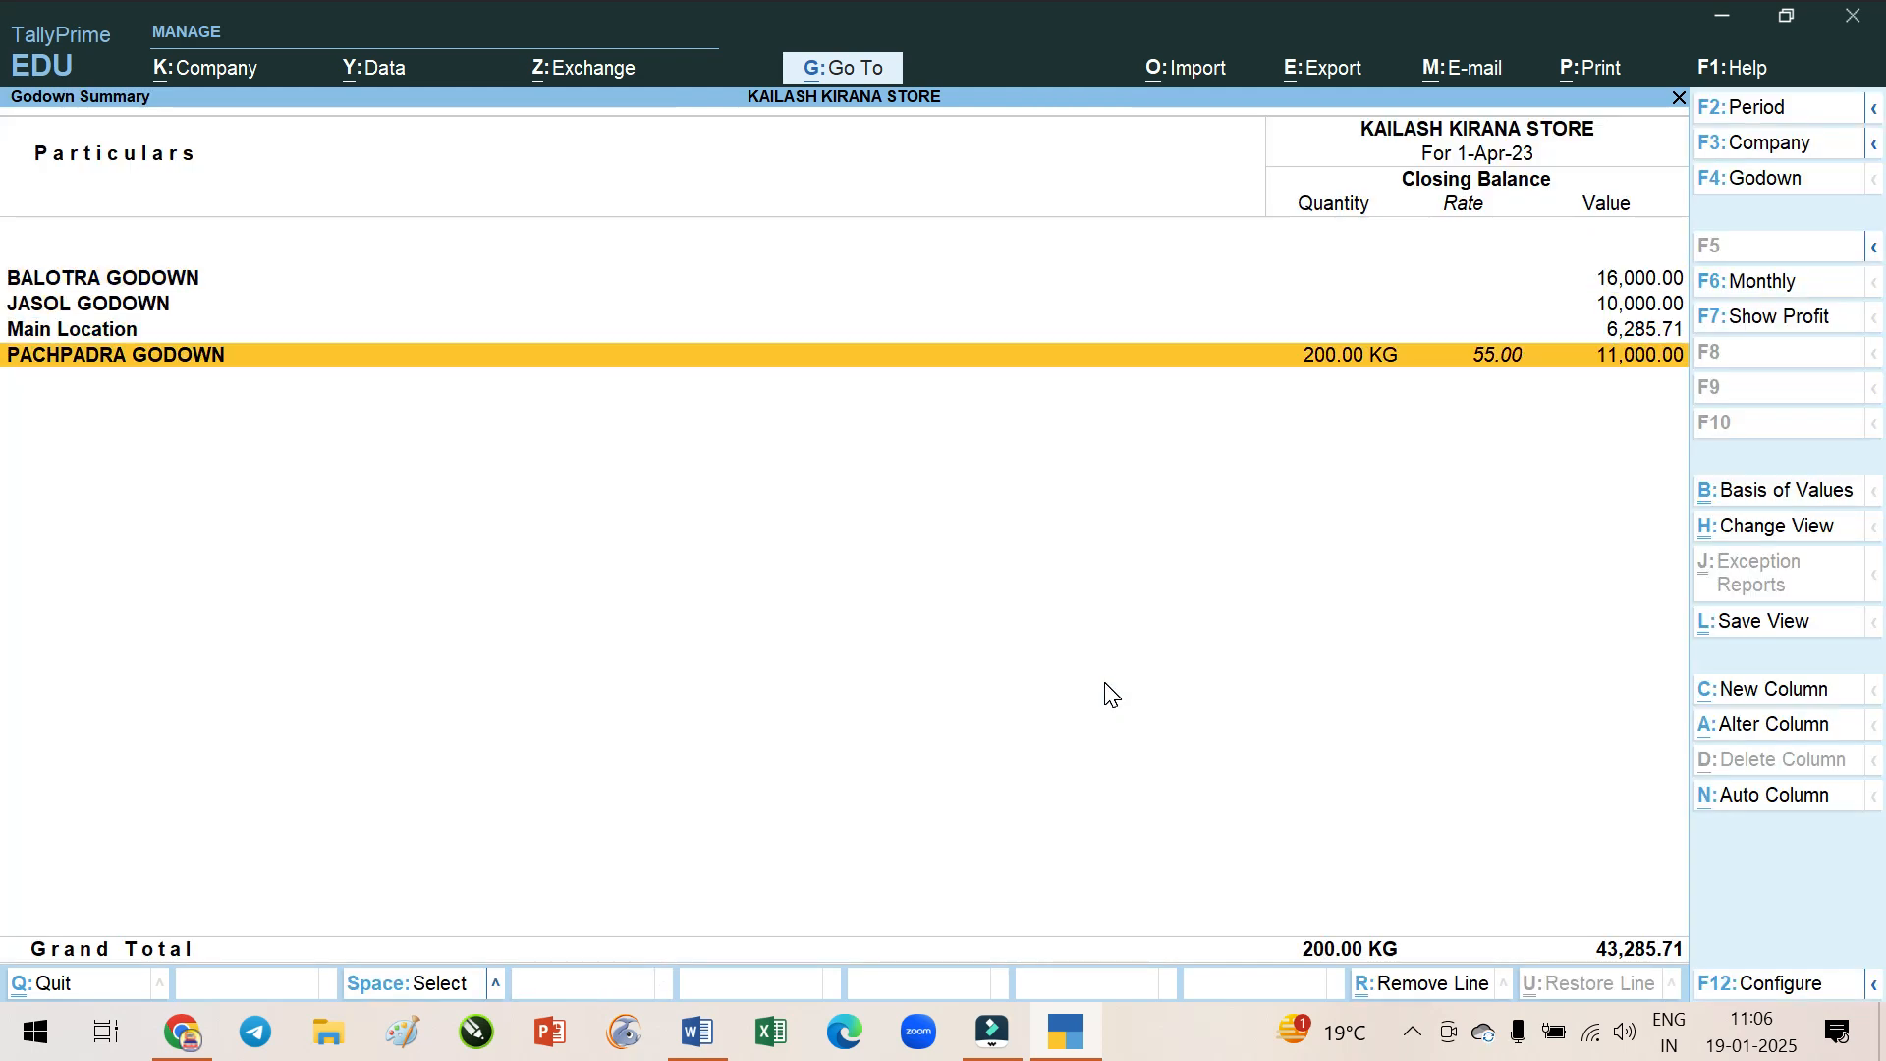
# Go back through the godown lines in the Godown Summary and return to BALOTRA GODOWN
pyautogui.press('Up')
pyautogui.press('Up')
pyautogui.press('Up')
pyautogui.press('Down')
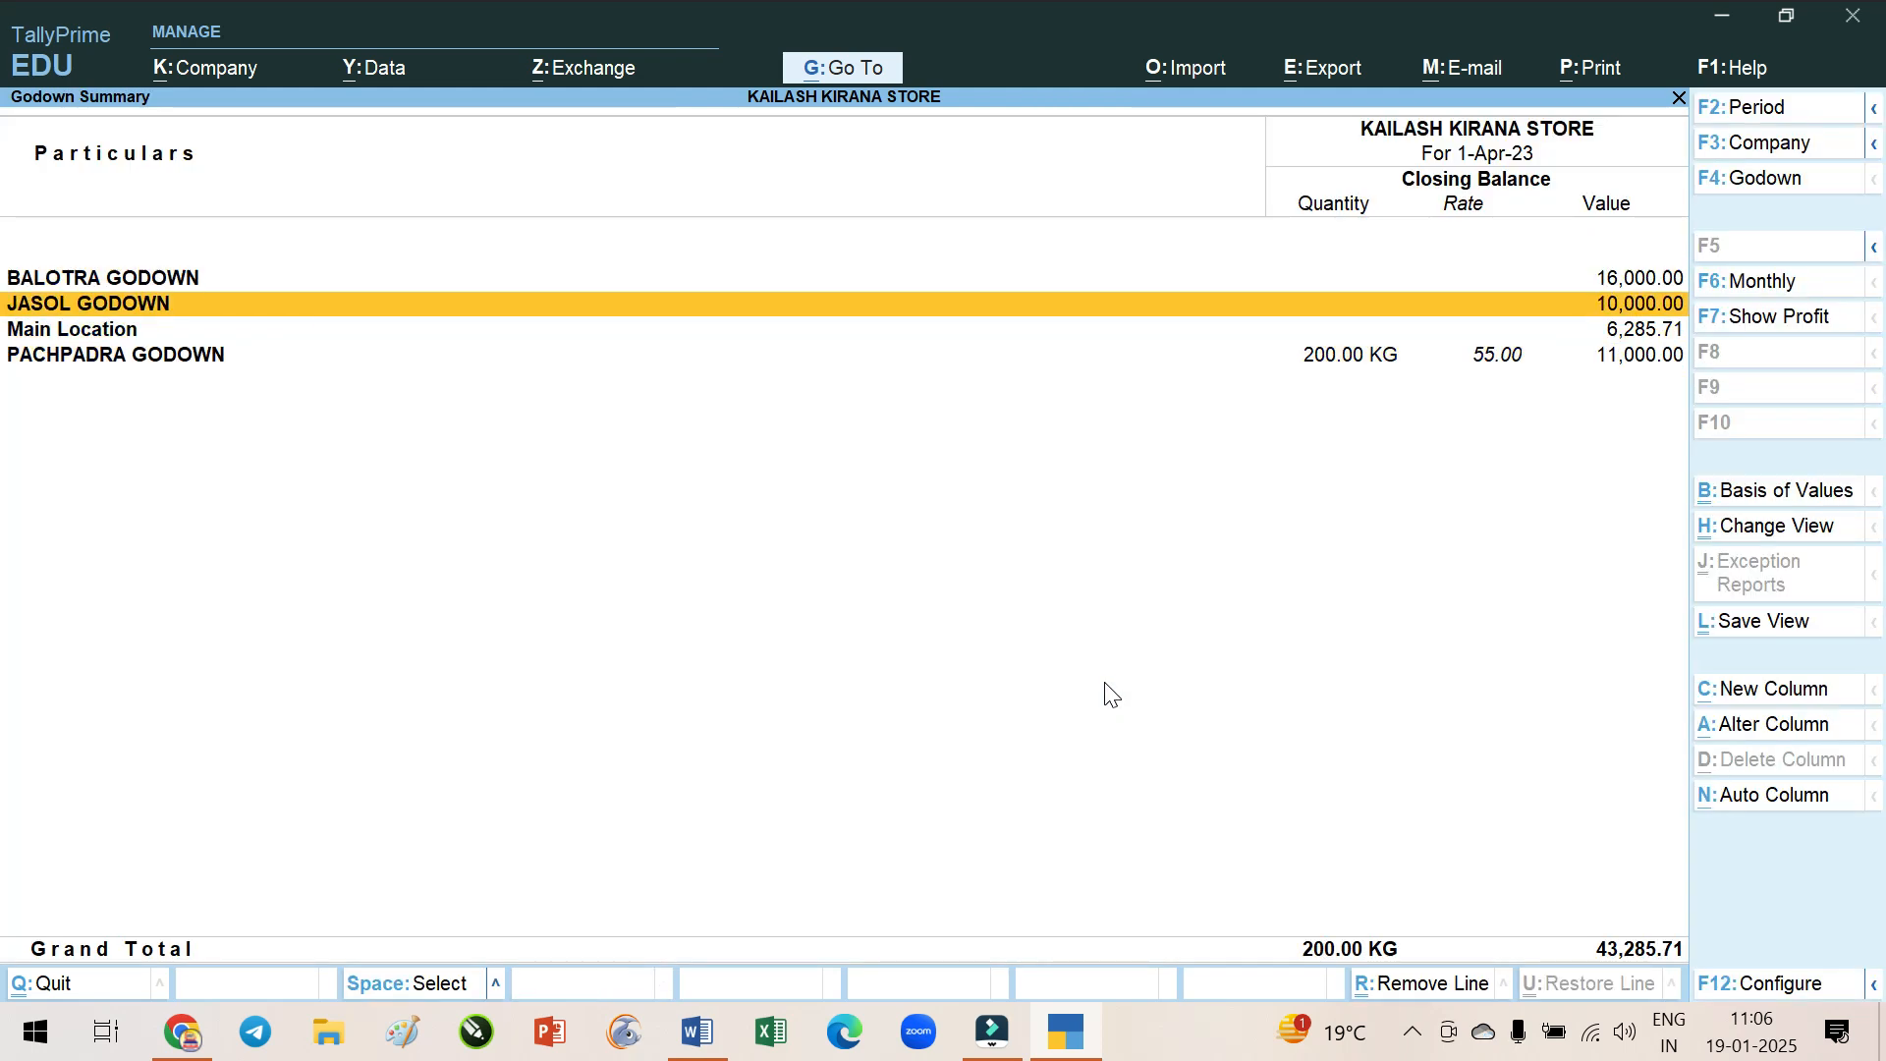
pyautogui.press('Down')
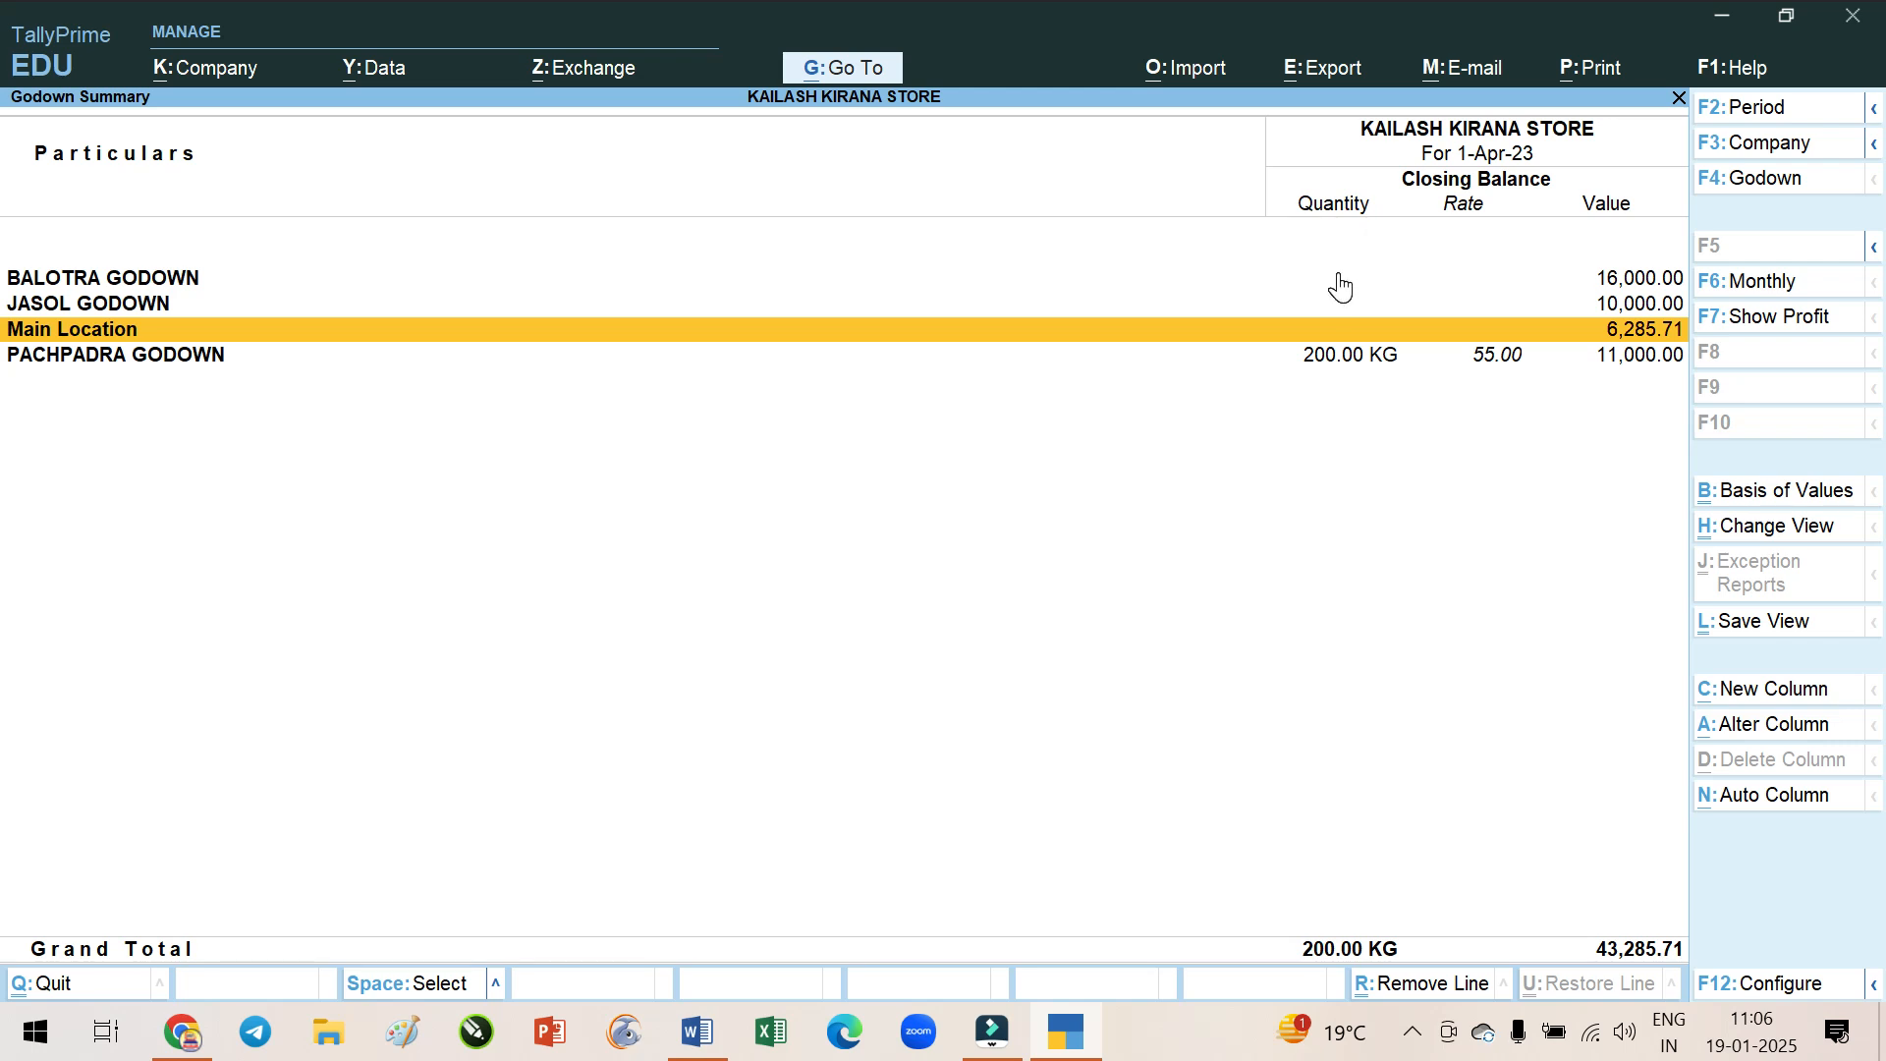
pyautogui.press('Up')
pyautogui.press('Up')
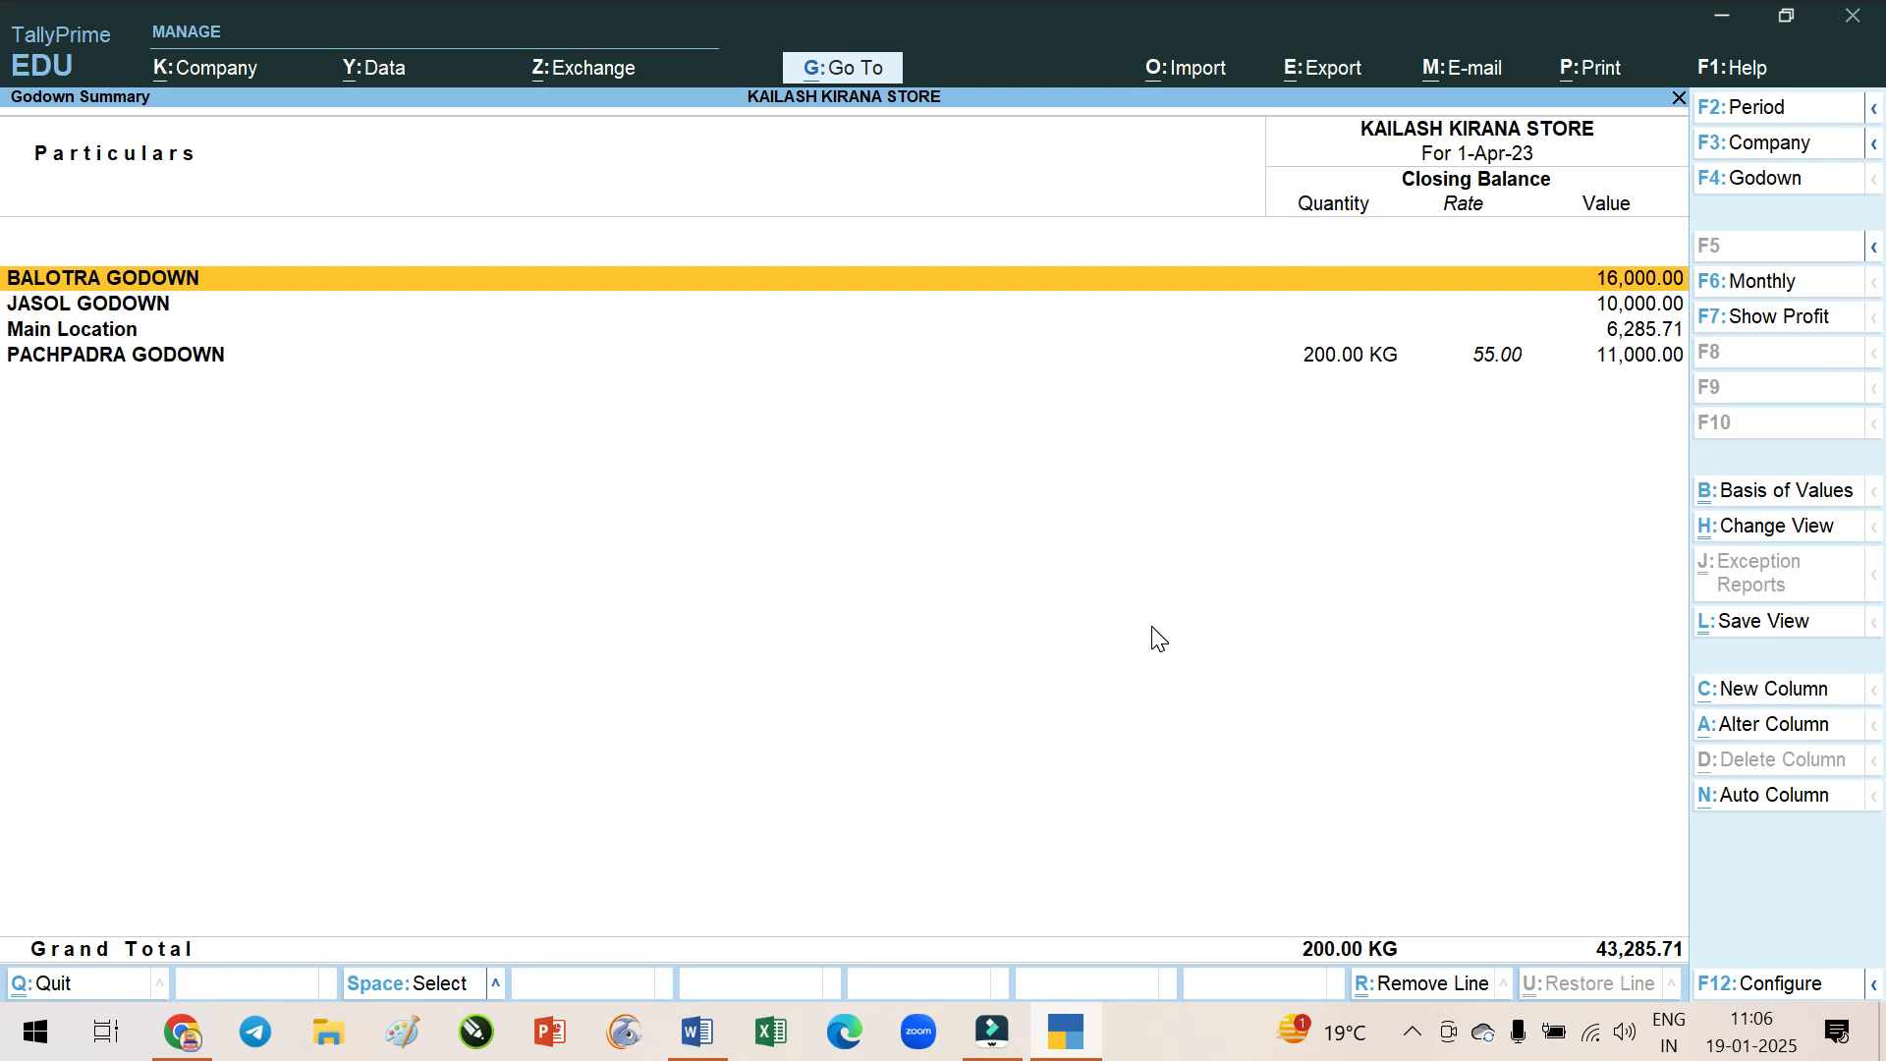
# Switch to the Word notes and paste the Godown Summary screenshot above the CALCULATER heading on page 46
pyautogui.click(698, 1032)
pyautogui.moveTo(646, 668); pyautogui.dragTo(870, 670)
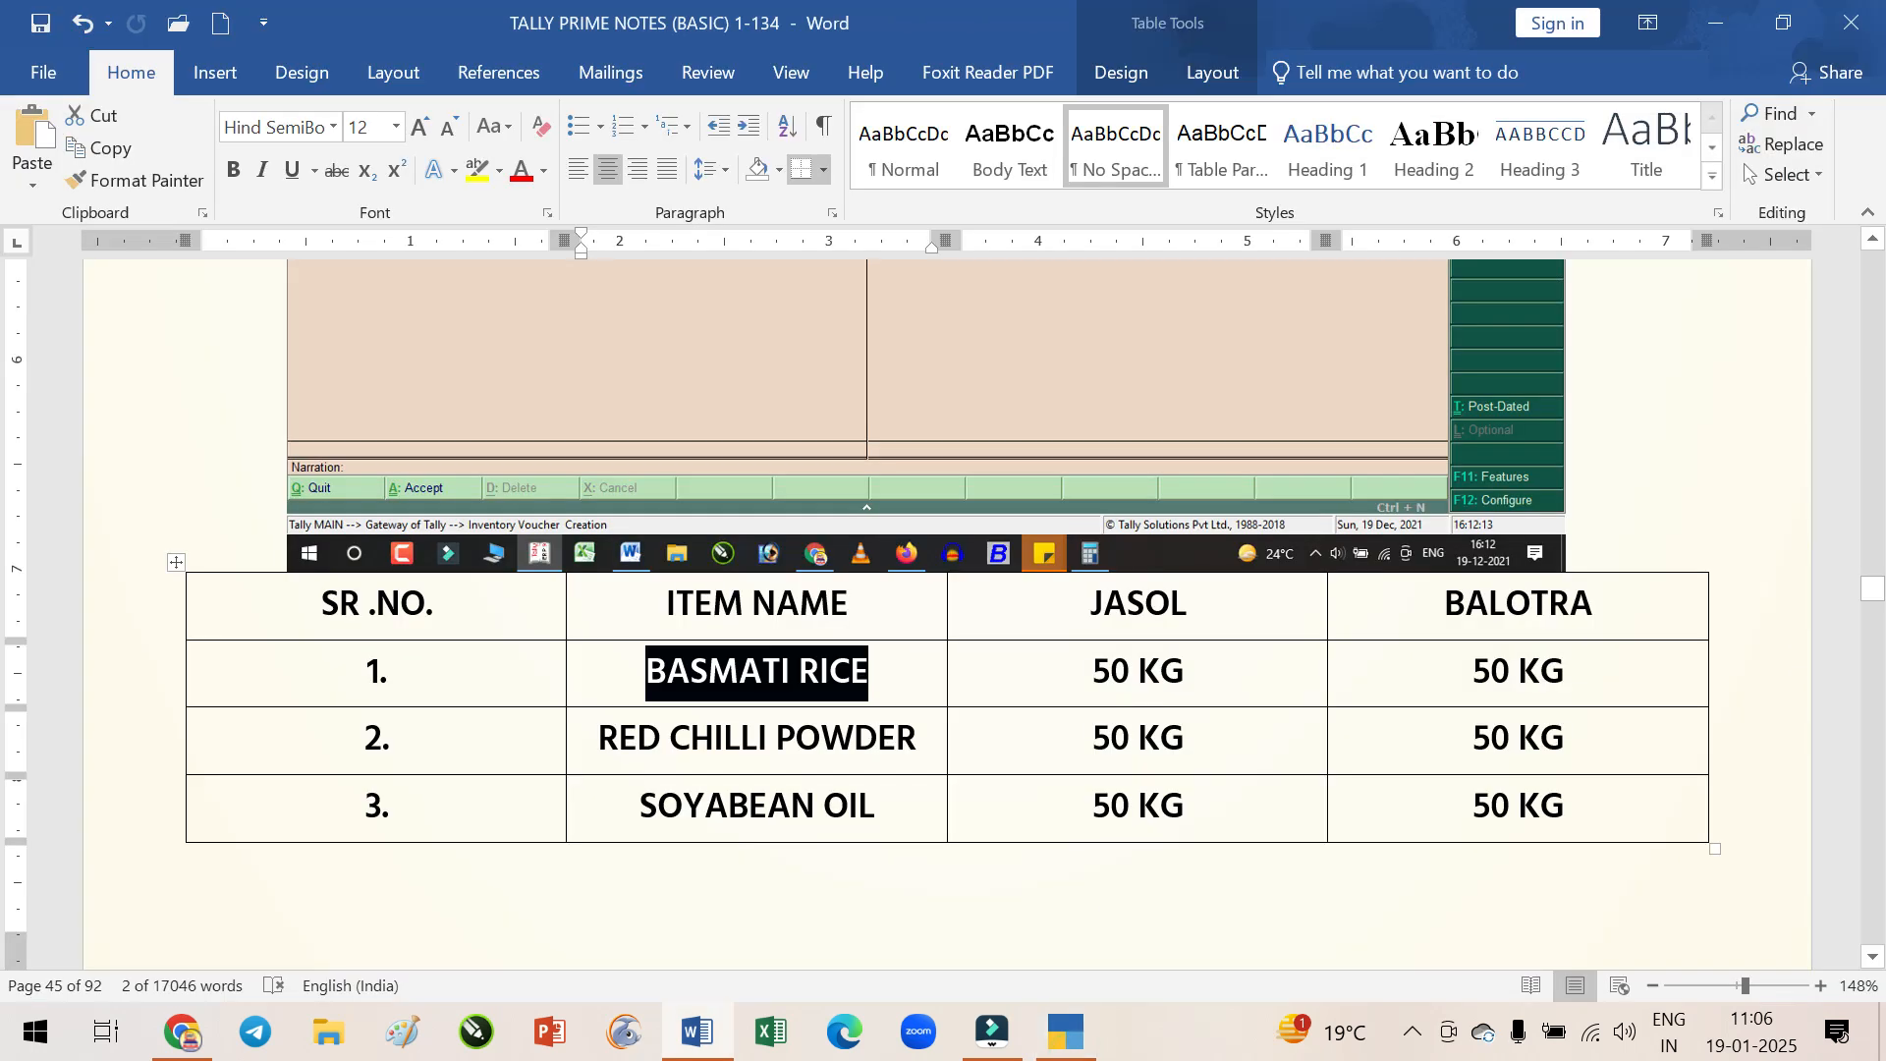
pyautogui.scroll(-3, 870, 726)
pyautogui.scroll(-1, 867, 717)
pyautogui.click(395, 615)
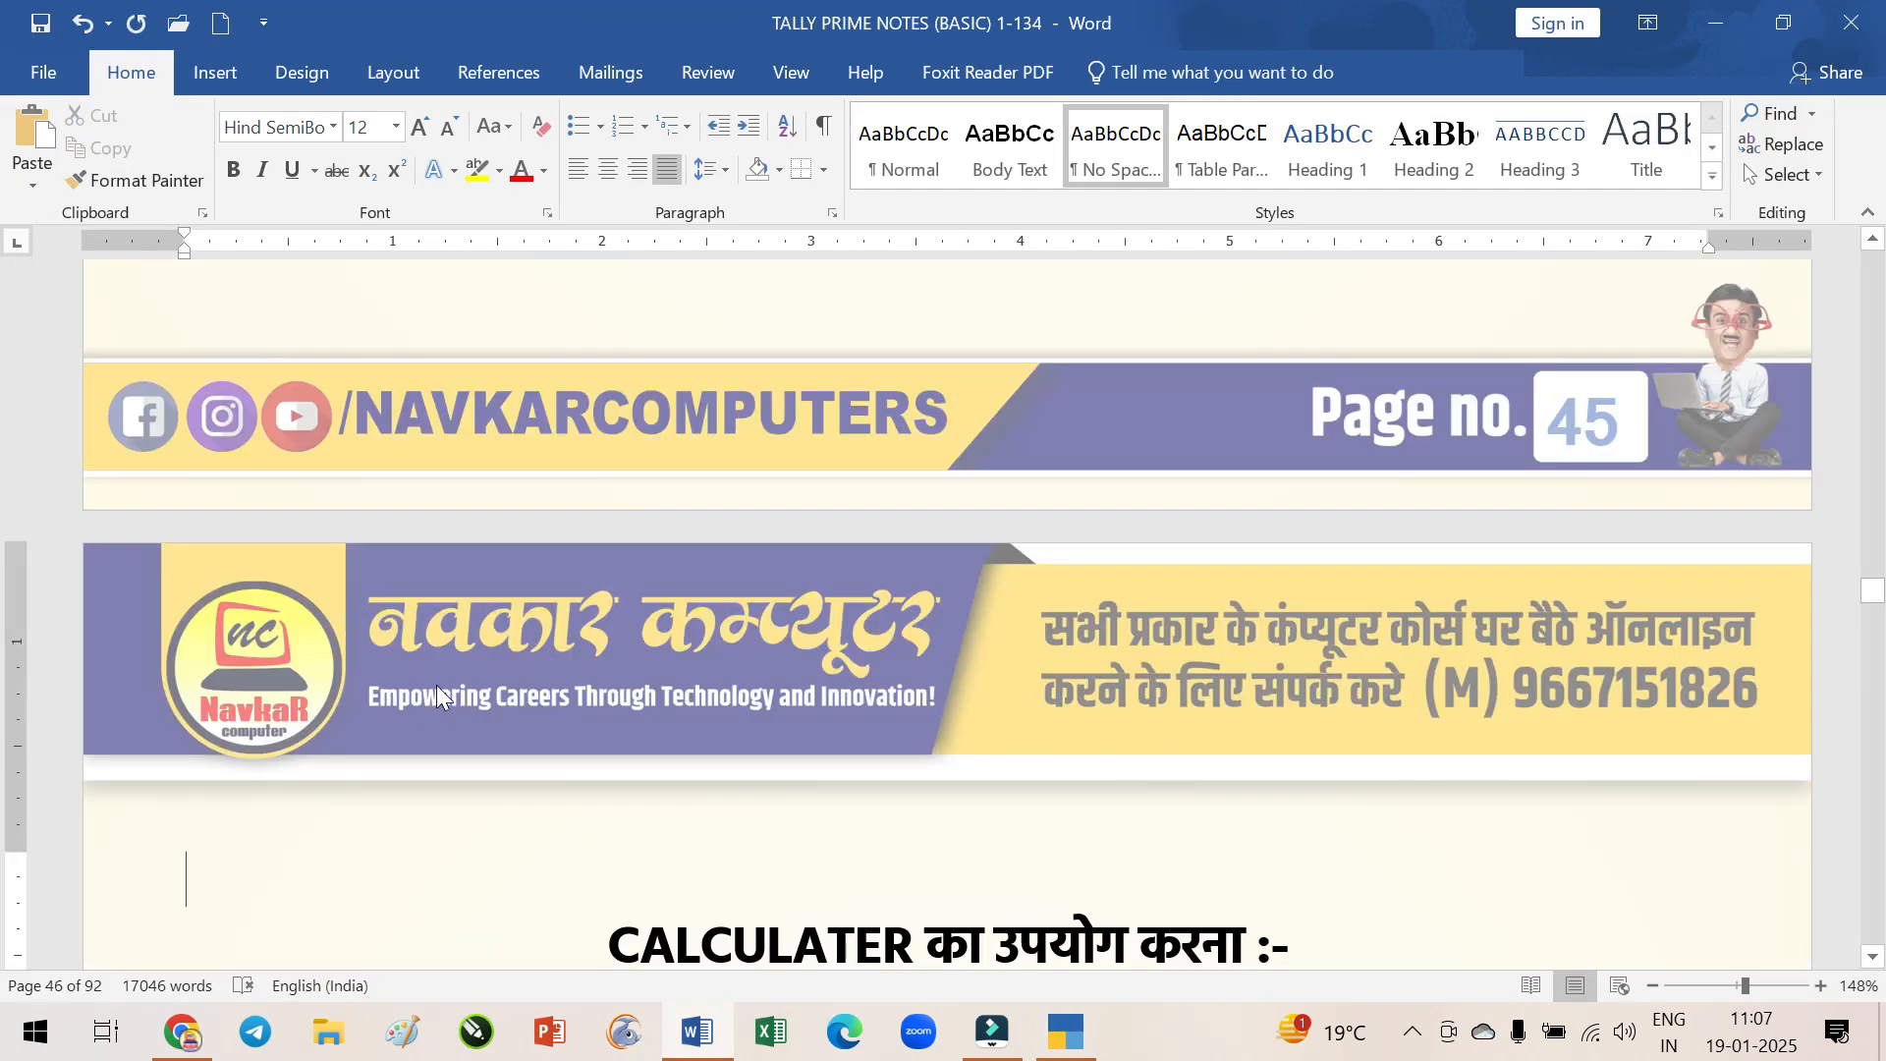
pyautogui.hotkey('ctrl', 'v')
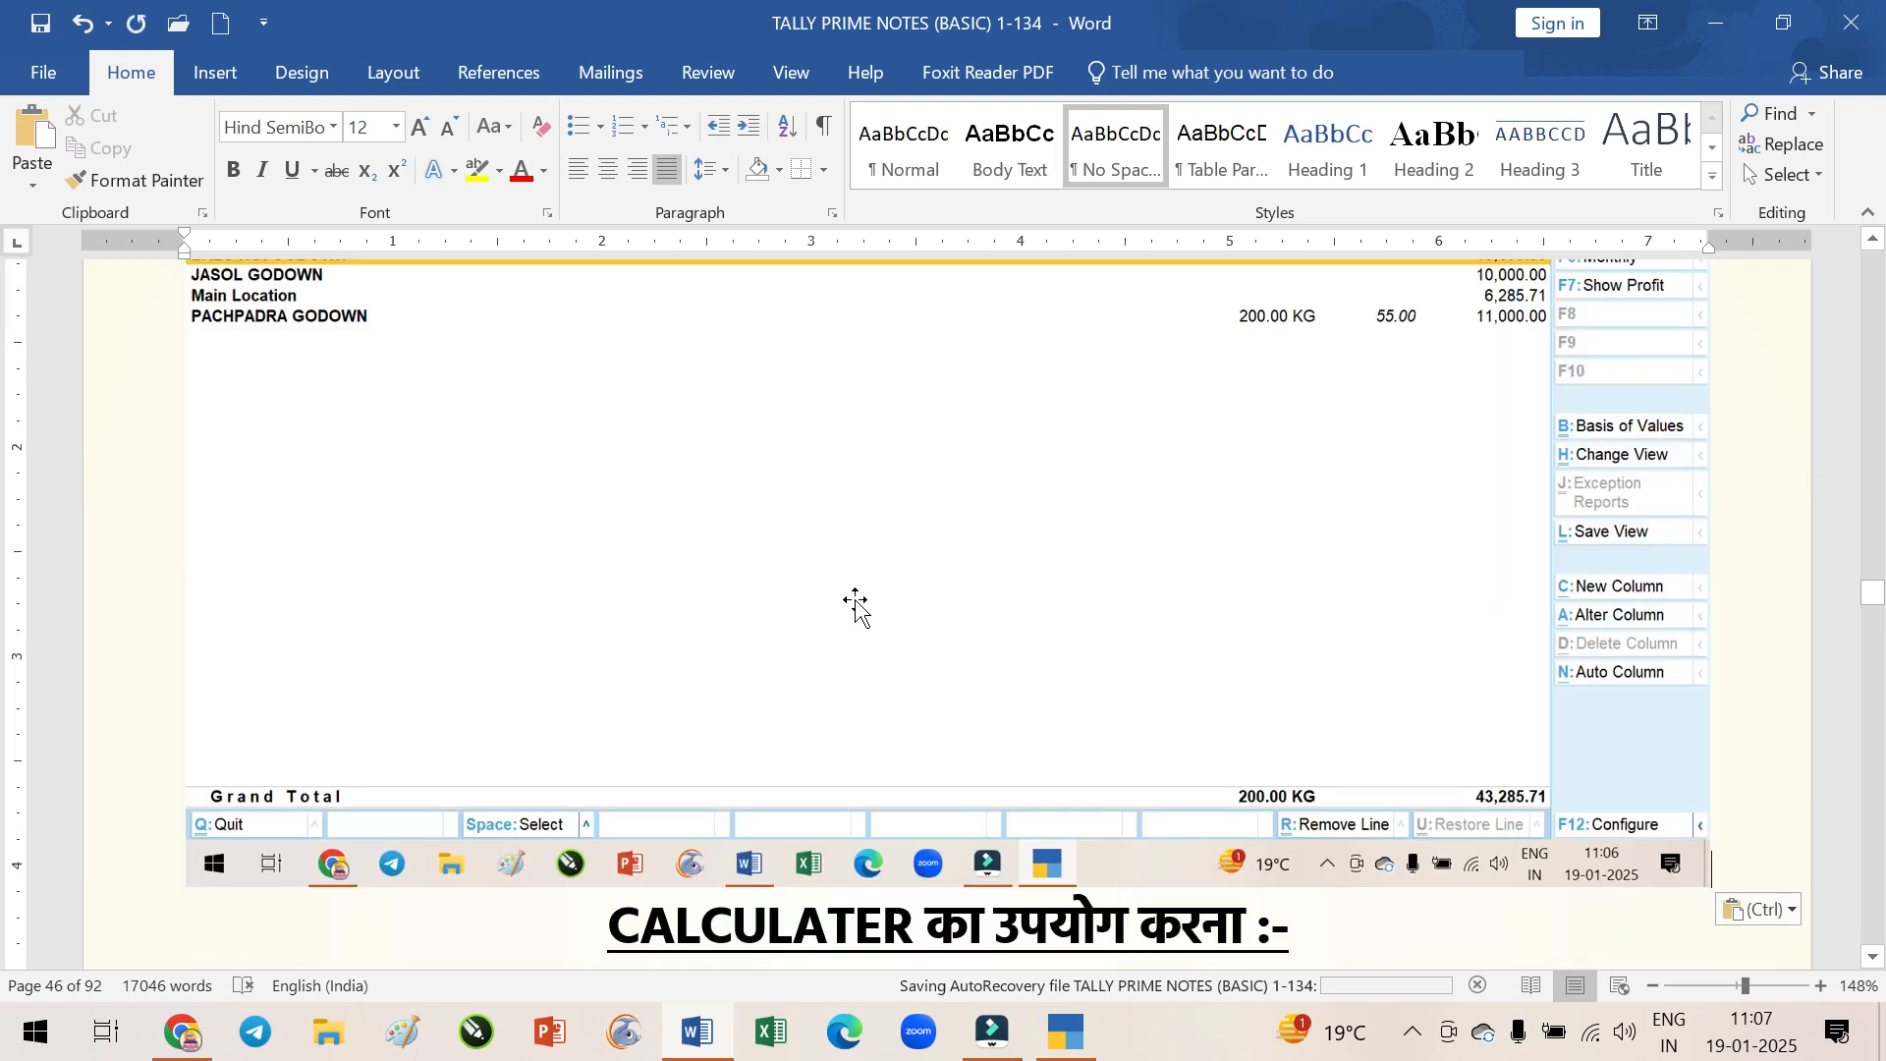
# Set the pasted screenshot's text wrapping to Square and crop its lower part to a height of about 1.65 inches
pyautogui.click(954, 655)
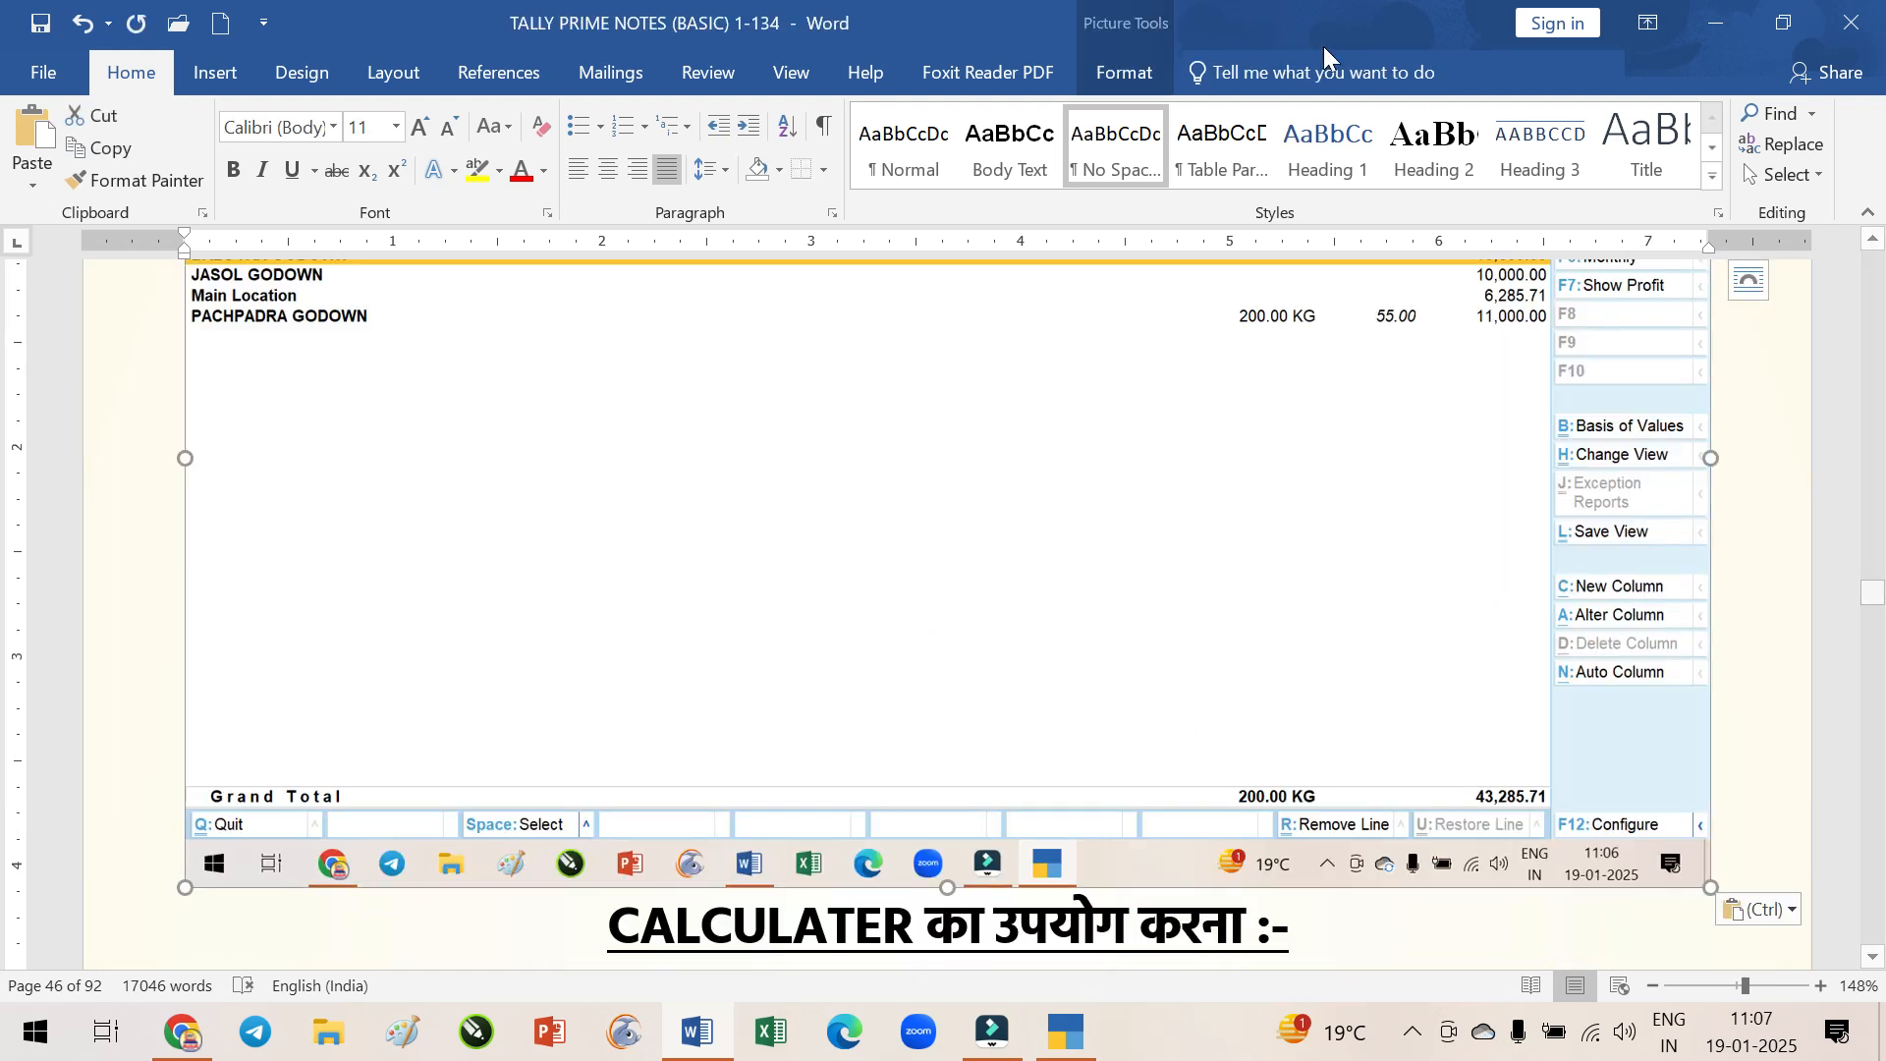
pyautogui.click(1123, 72)
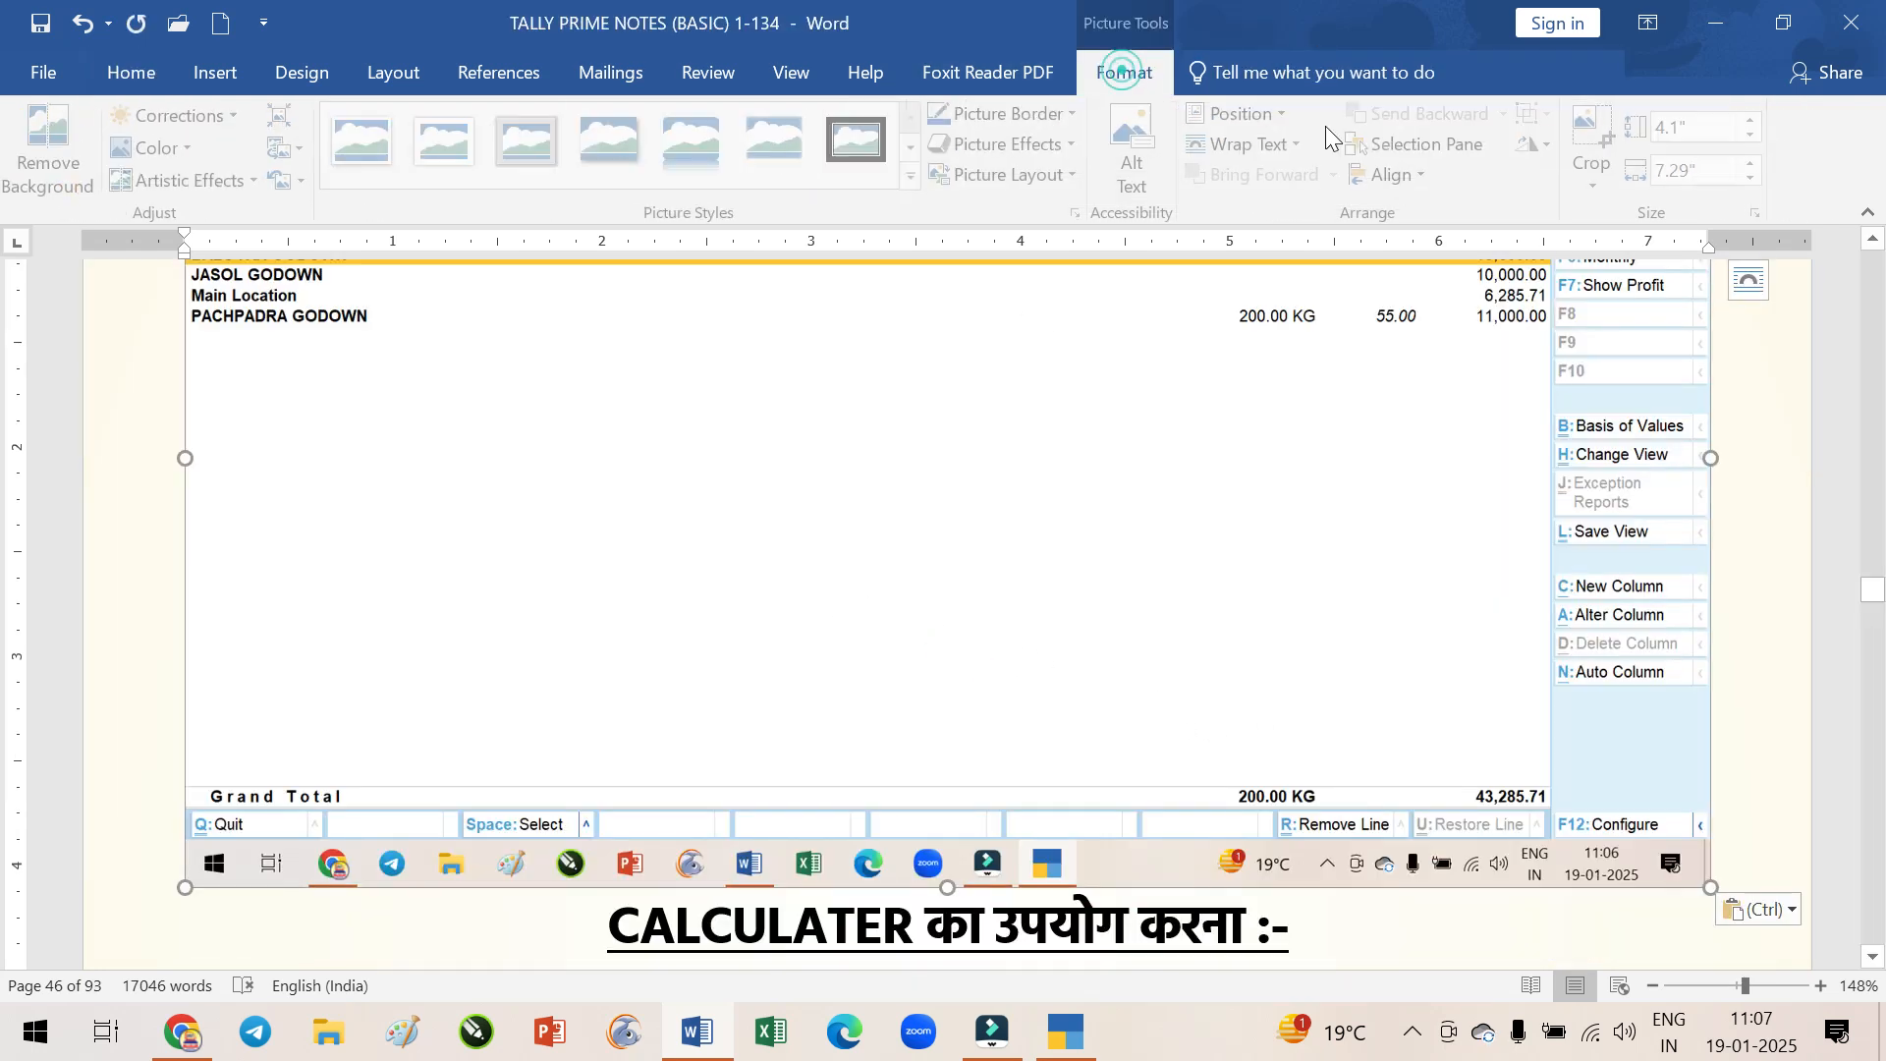
pyautogui.click(1262, 145)
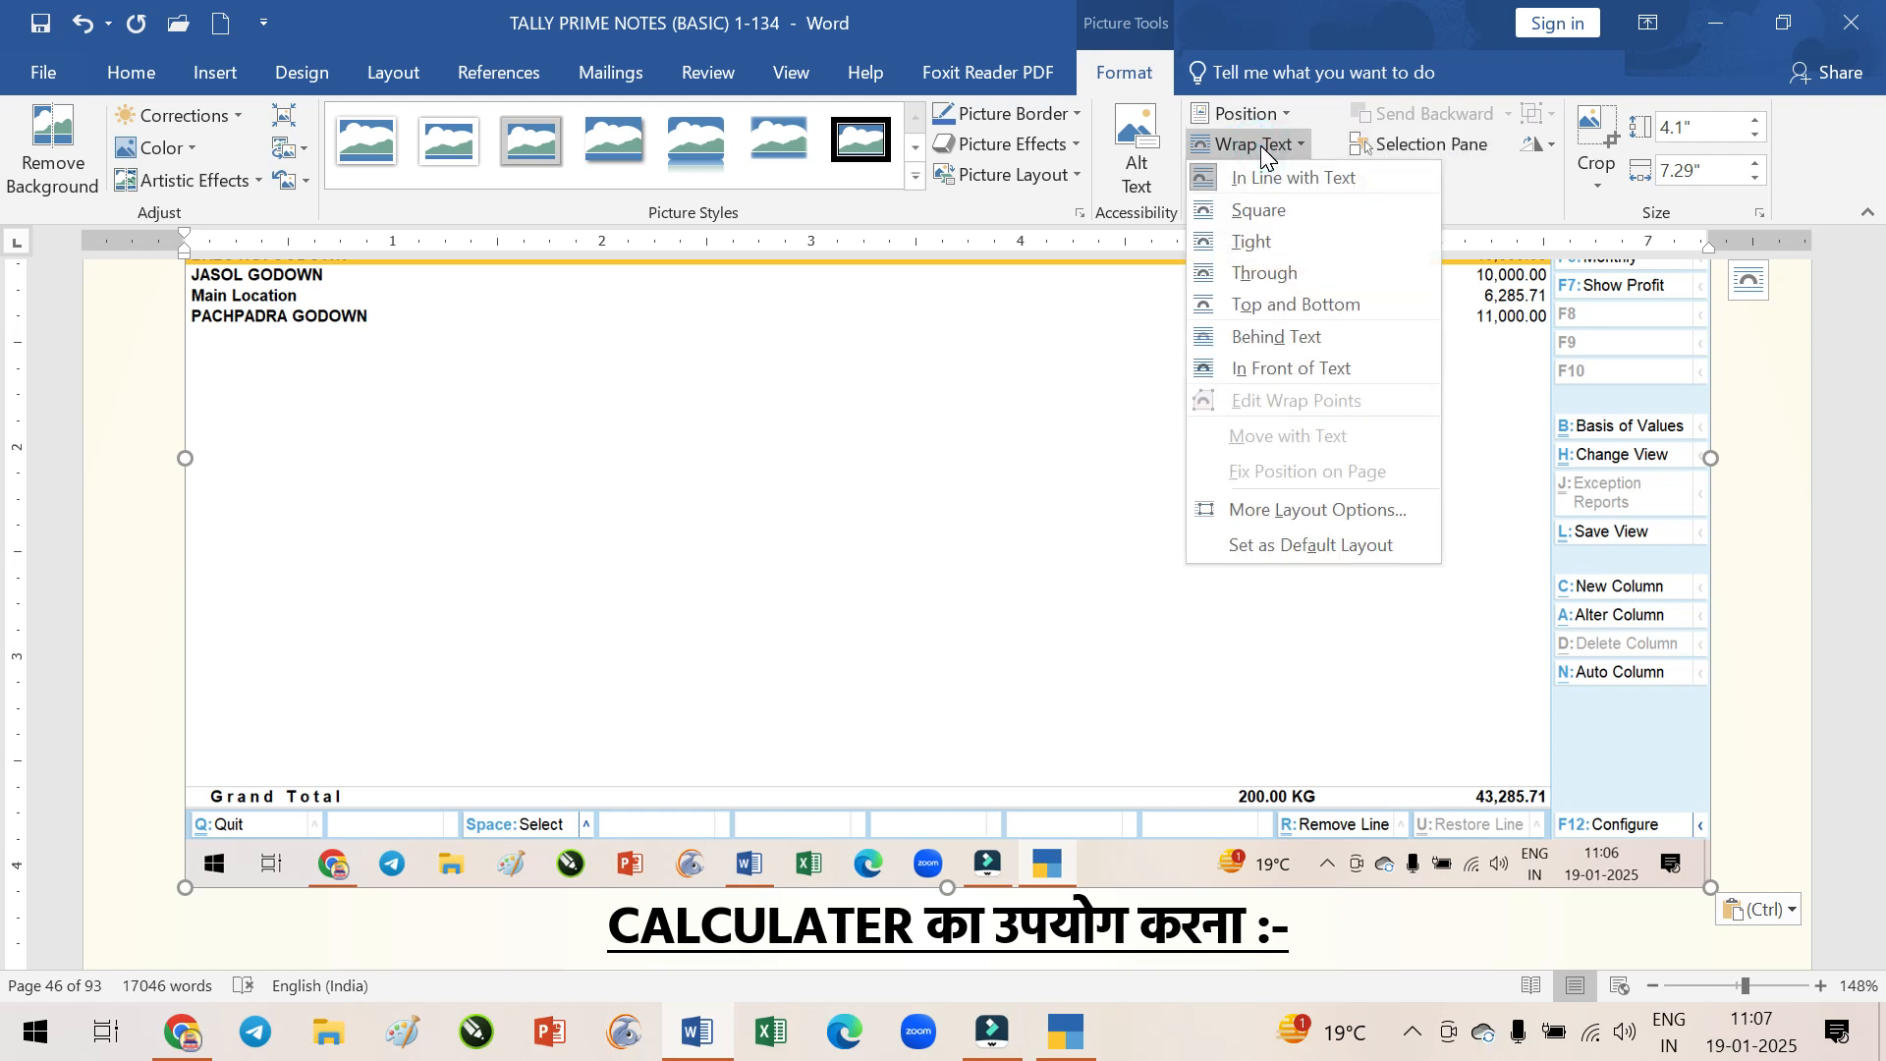
pyautogui.click(1263, 211)
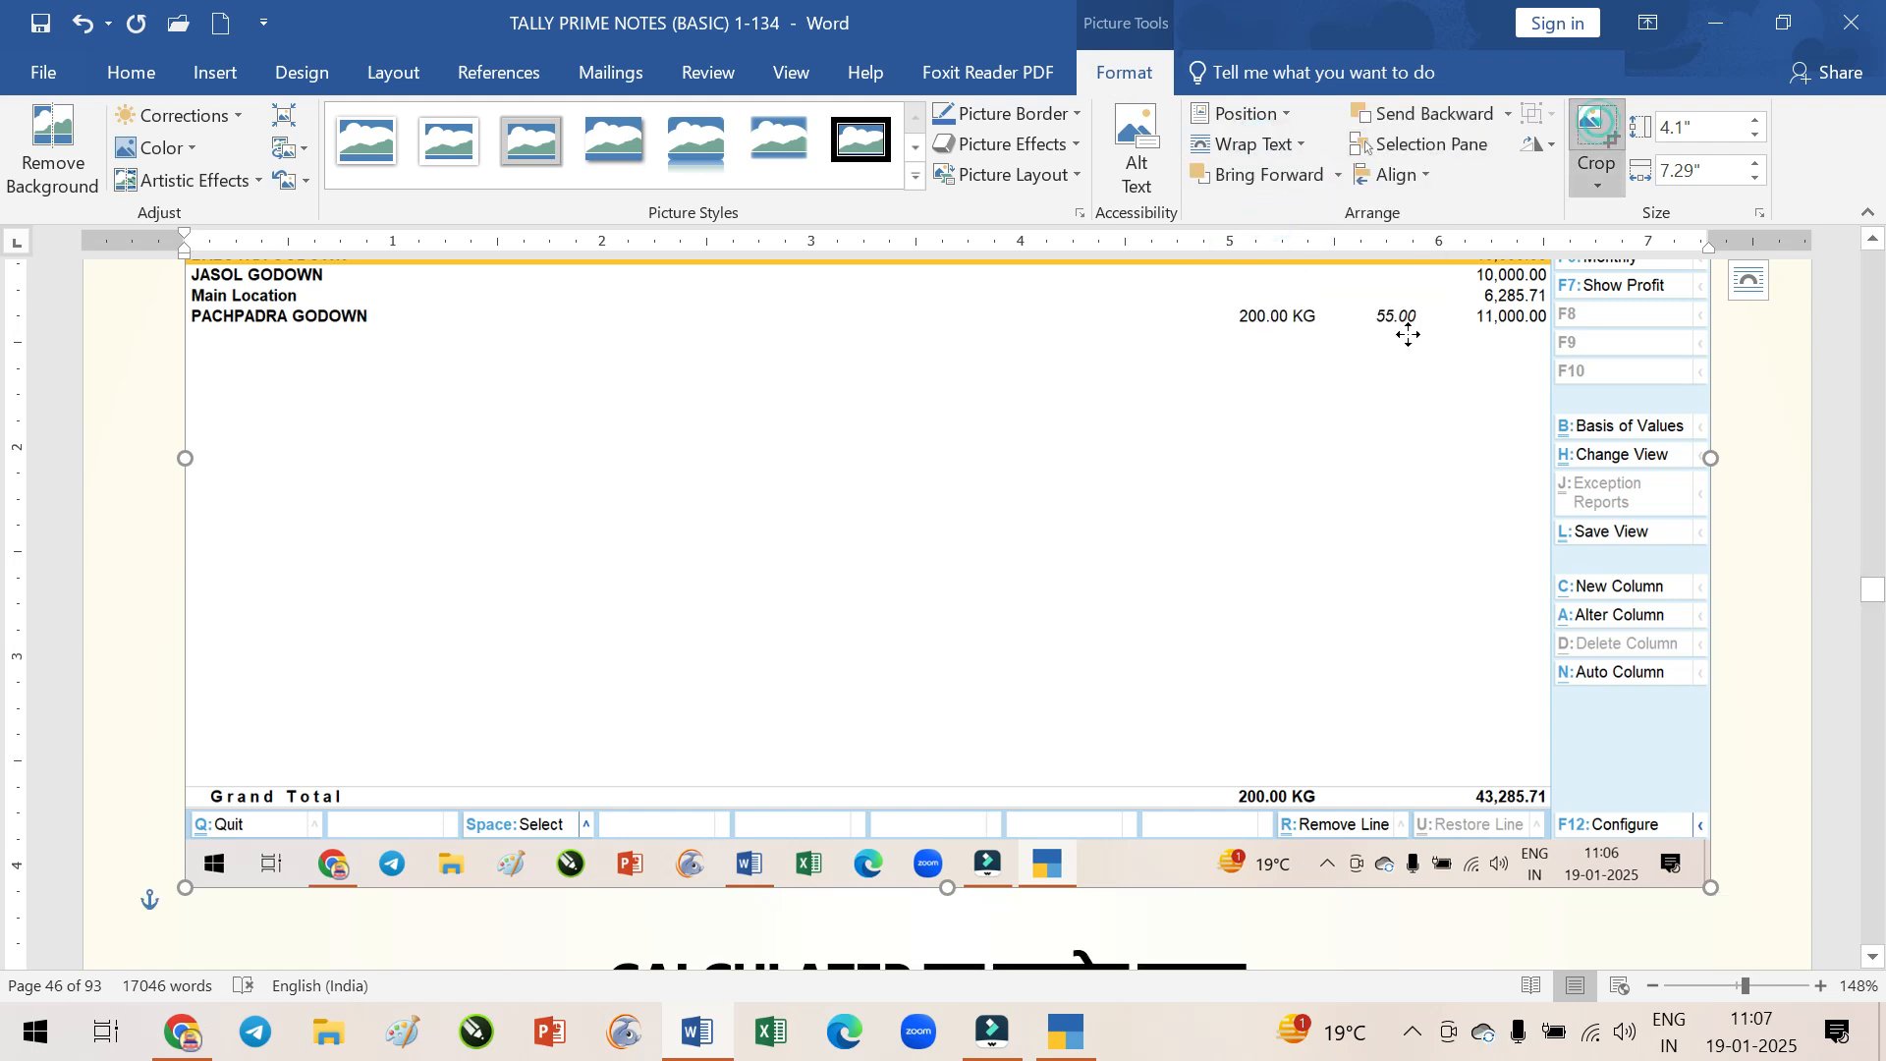
pyautogui.moveTo(949, 885); pyautogui.dragTo(1055, 374)
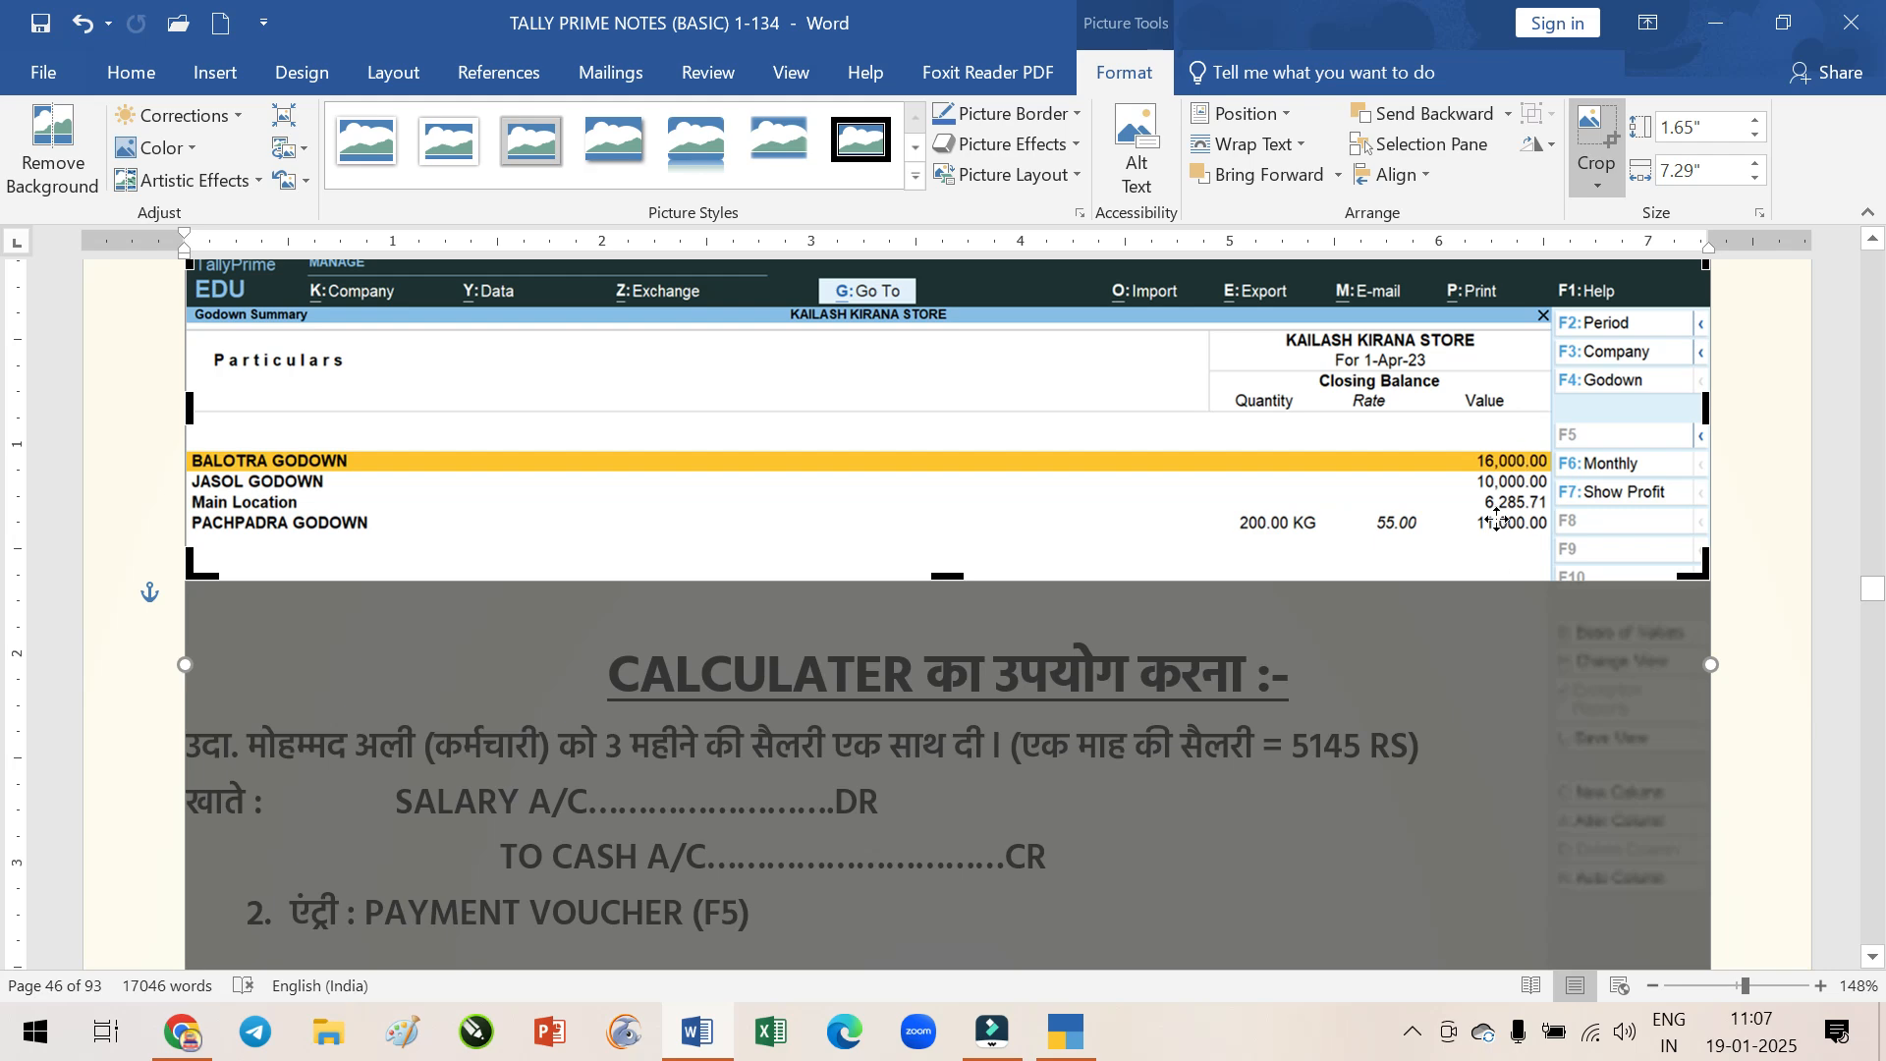
pyautogui.click(1137, 674)
# Review the cropped Godown Summary picture's placement in the notes together with the JASOL and BALOTRA transfer table on page 45
pyautogui.scroll(3, 1137, 674)
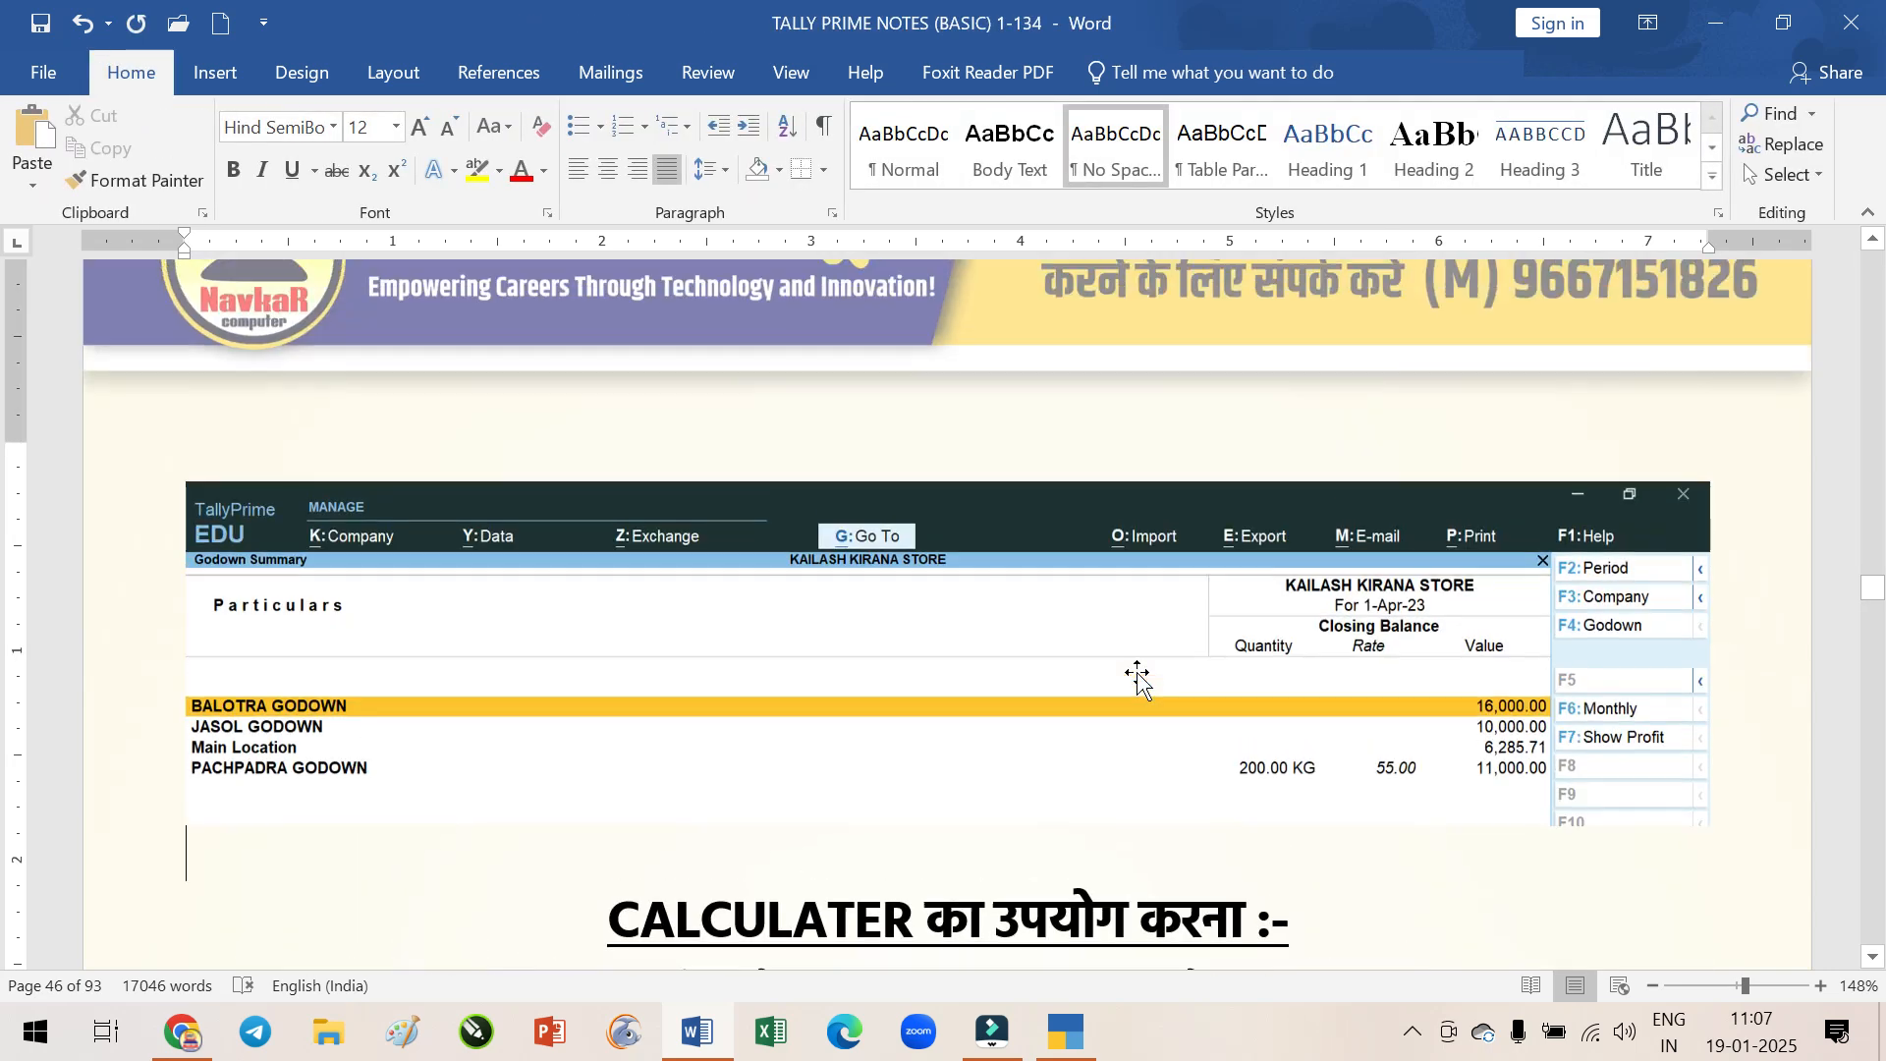
pyautogui.click(1037, 617)
pyautogui.scroll(5, 1088, 668)
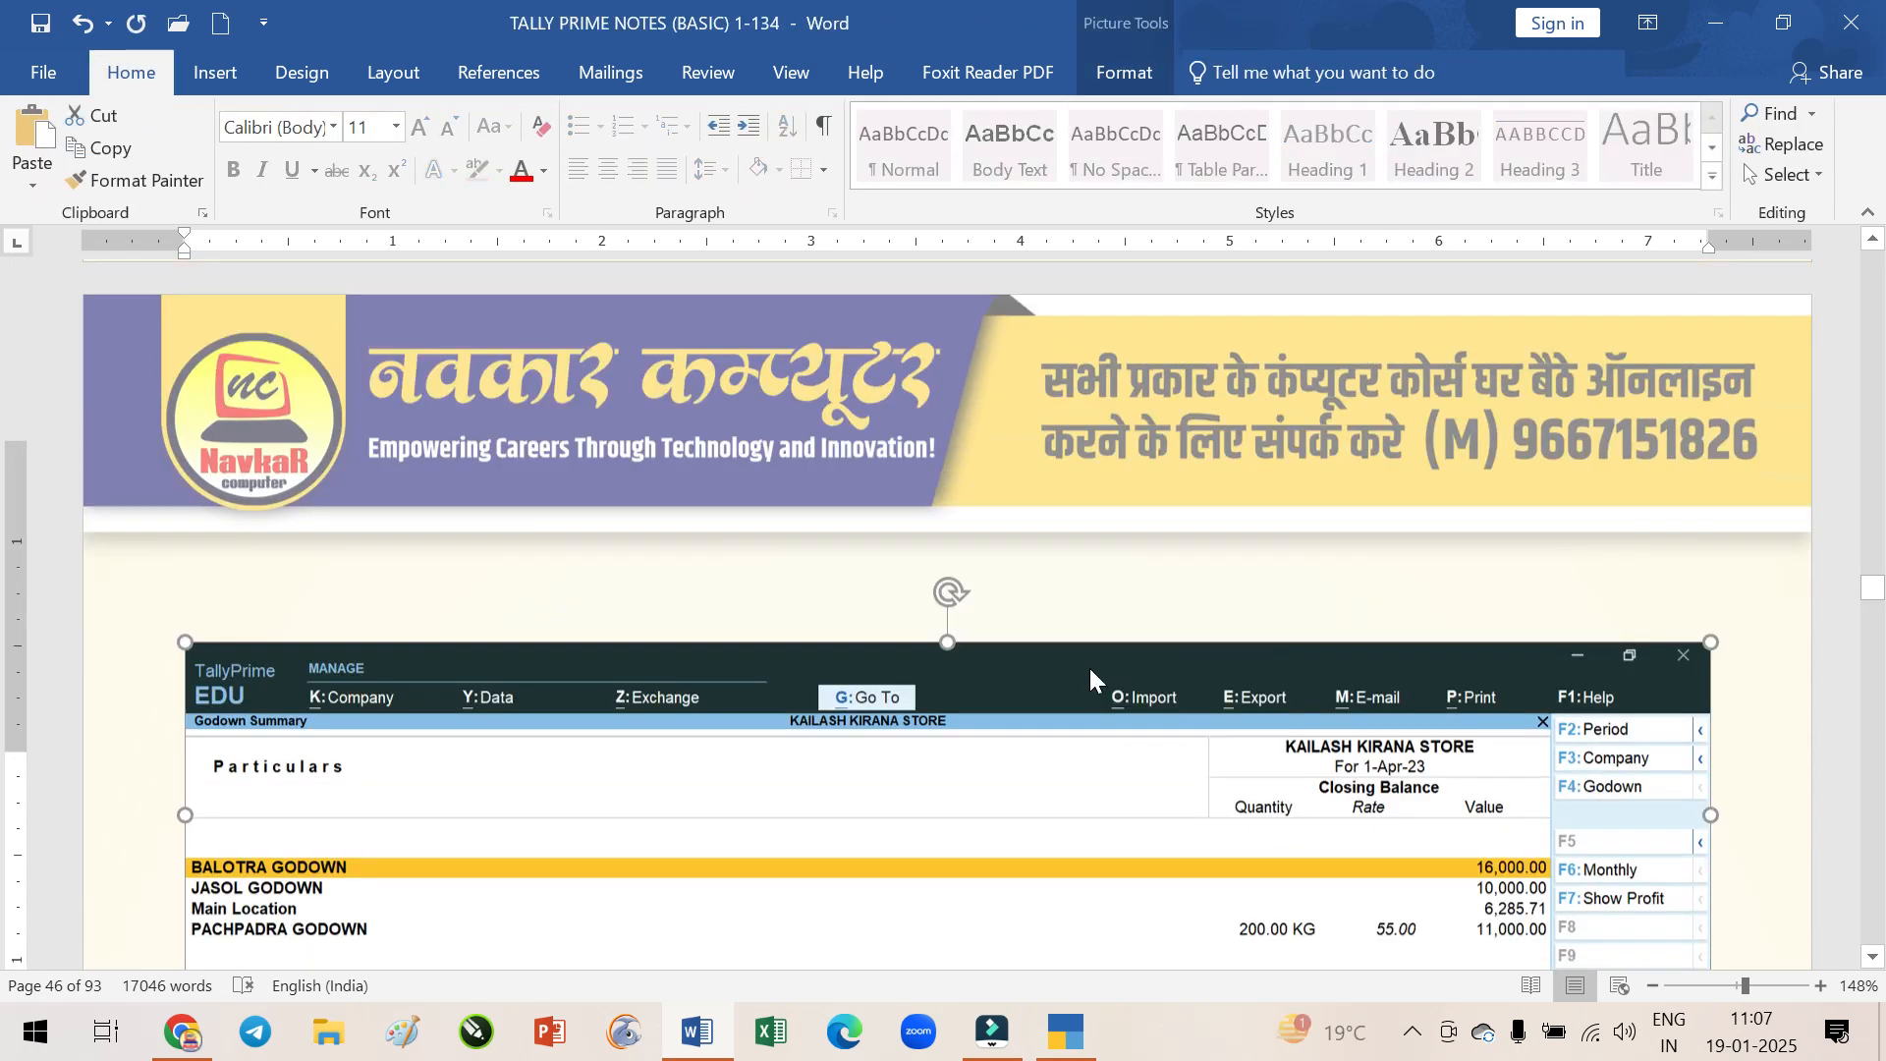
pyautogui.scroll(5, 1088, 668)
pyautogui.scroll(3, 1091, 678)
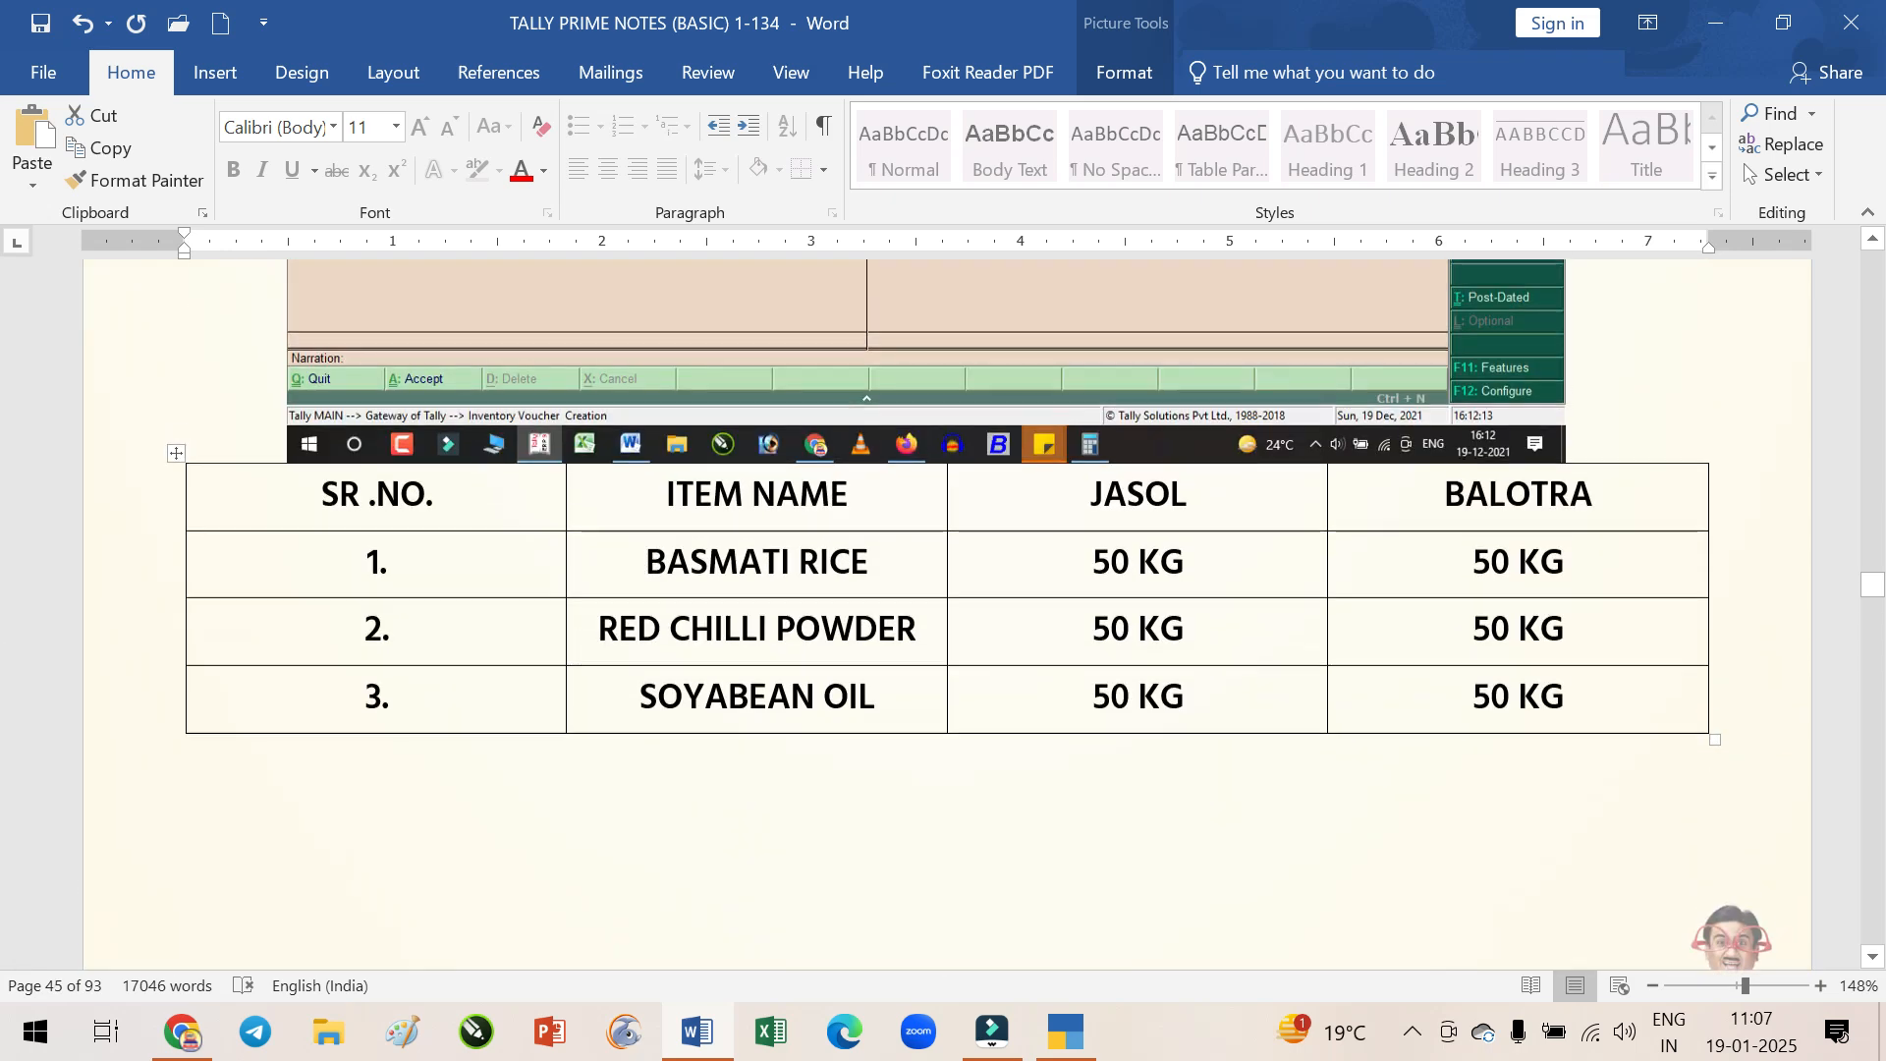
pyautogui.scroll(-6, 1104, 654)
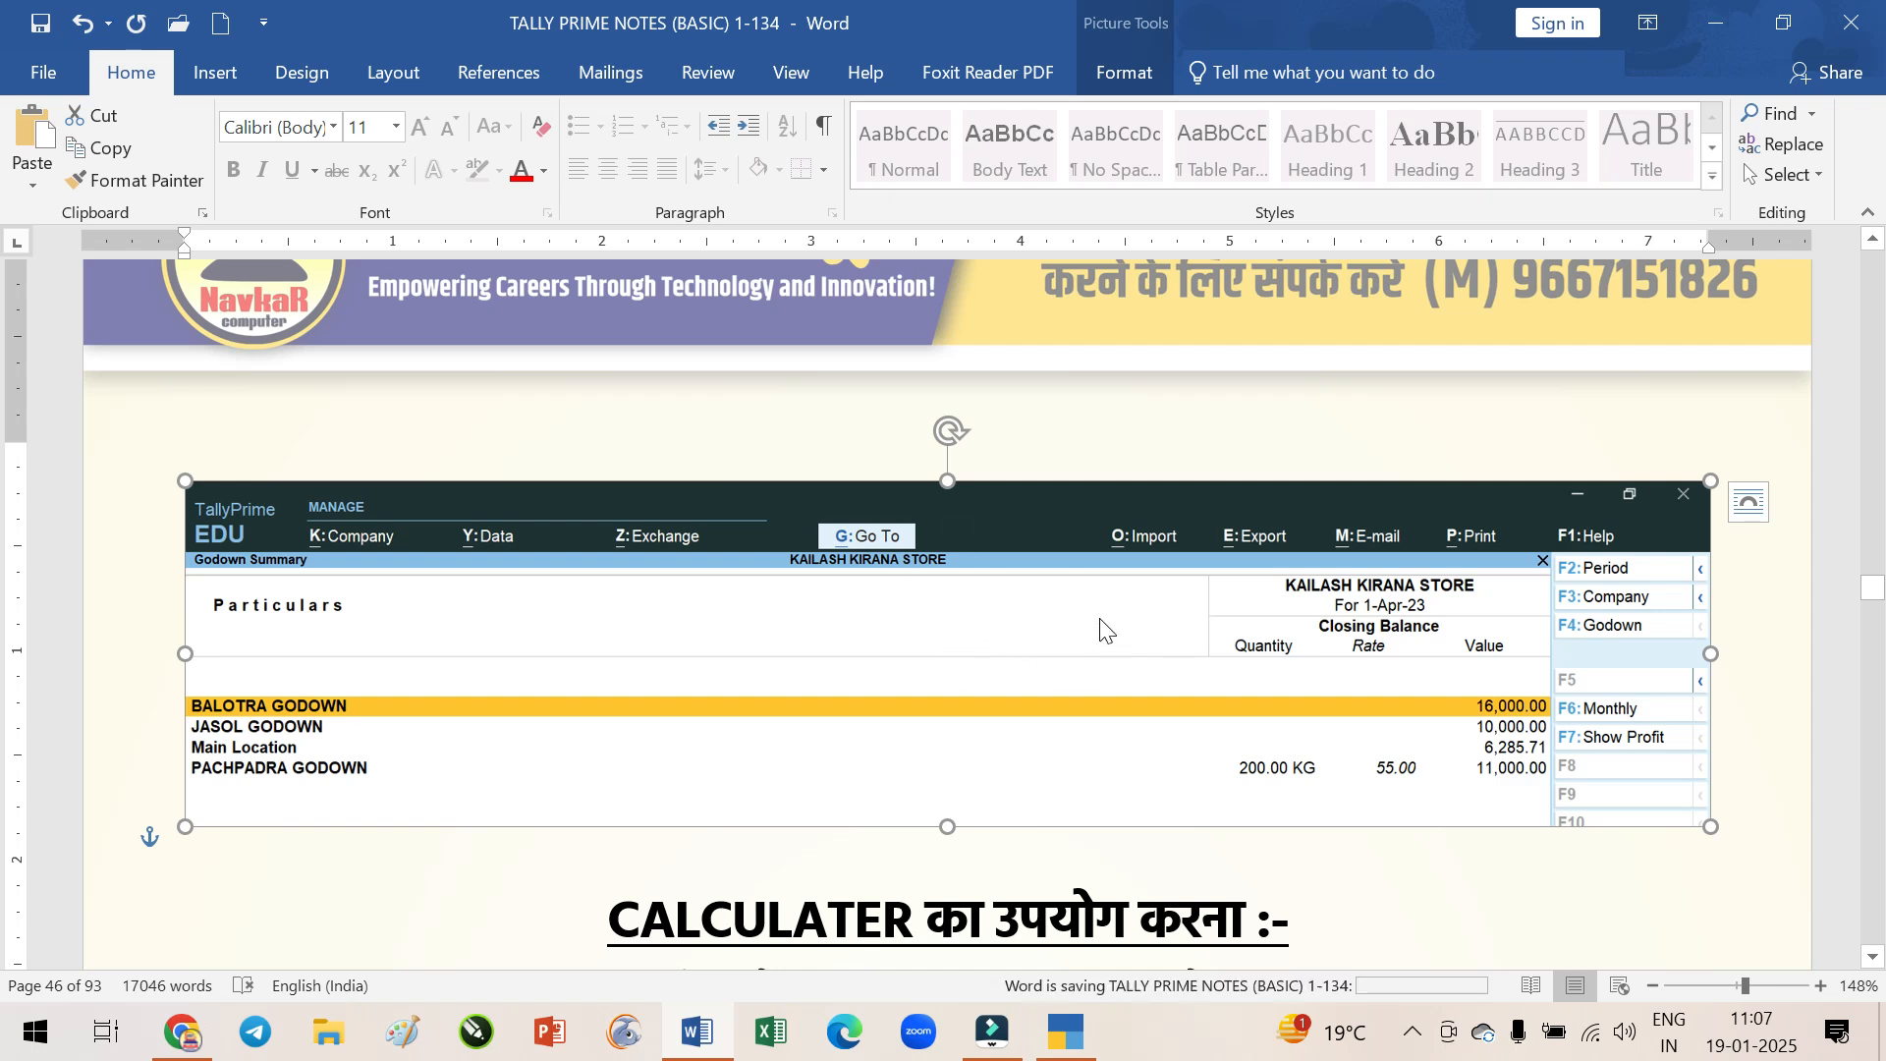
pyautogui.scroll(-3, 1260, 691)
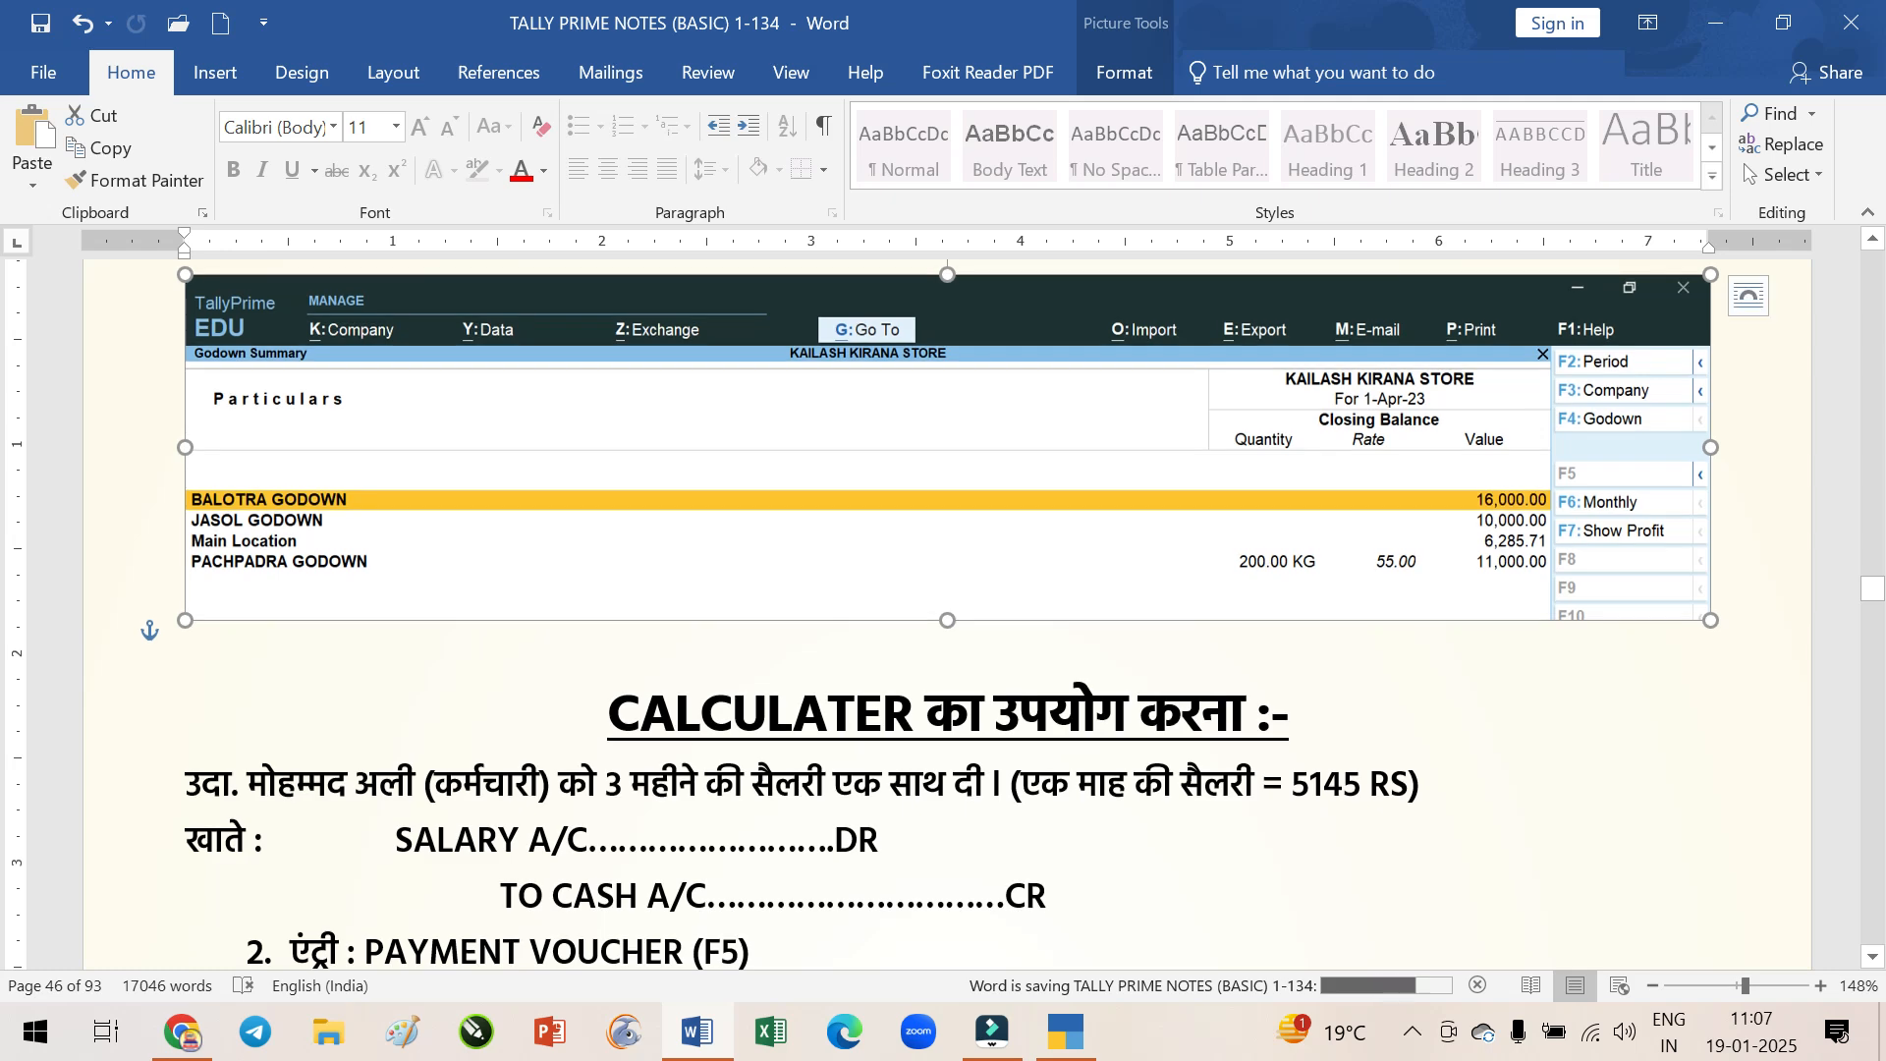
pyautogui.scroll(3, 1490, 699)
pyautogui.scroll(2, 1490, 700)
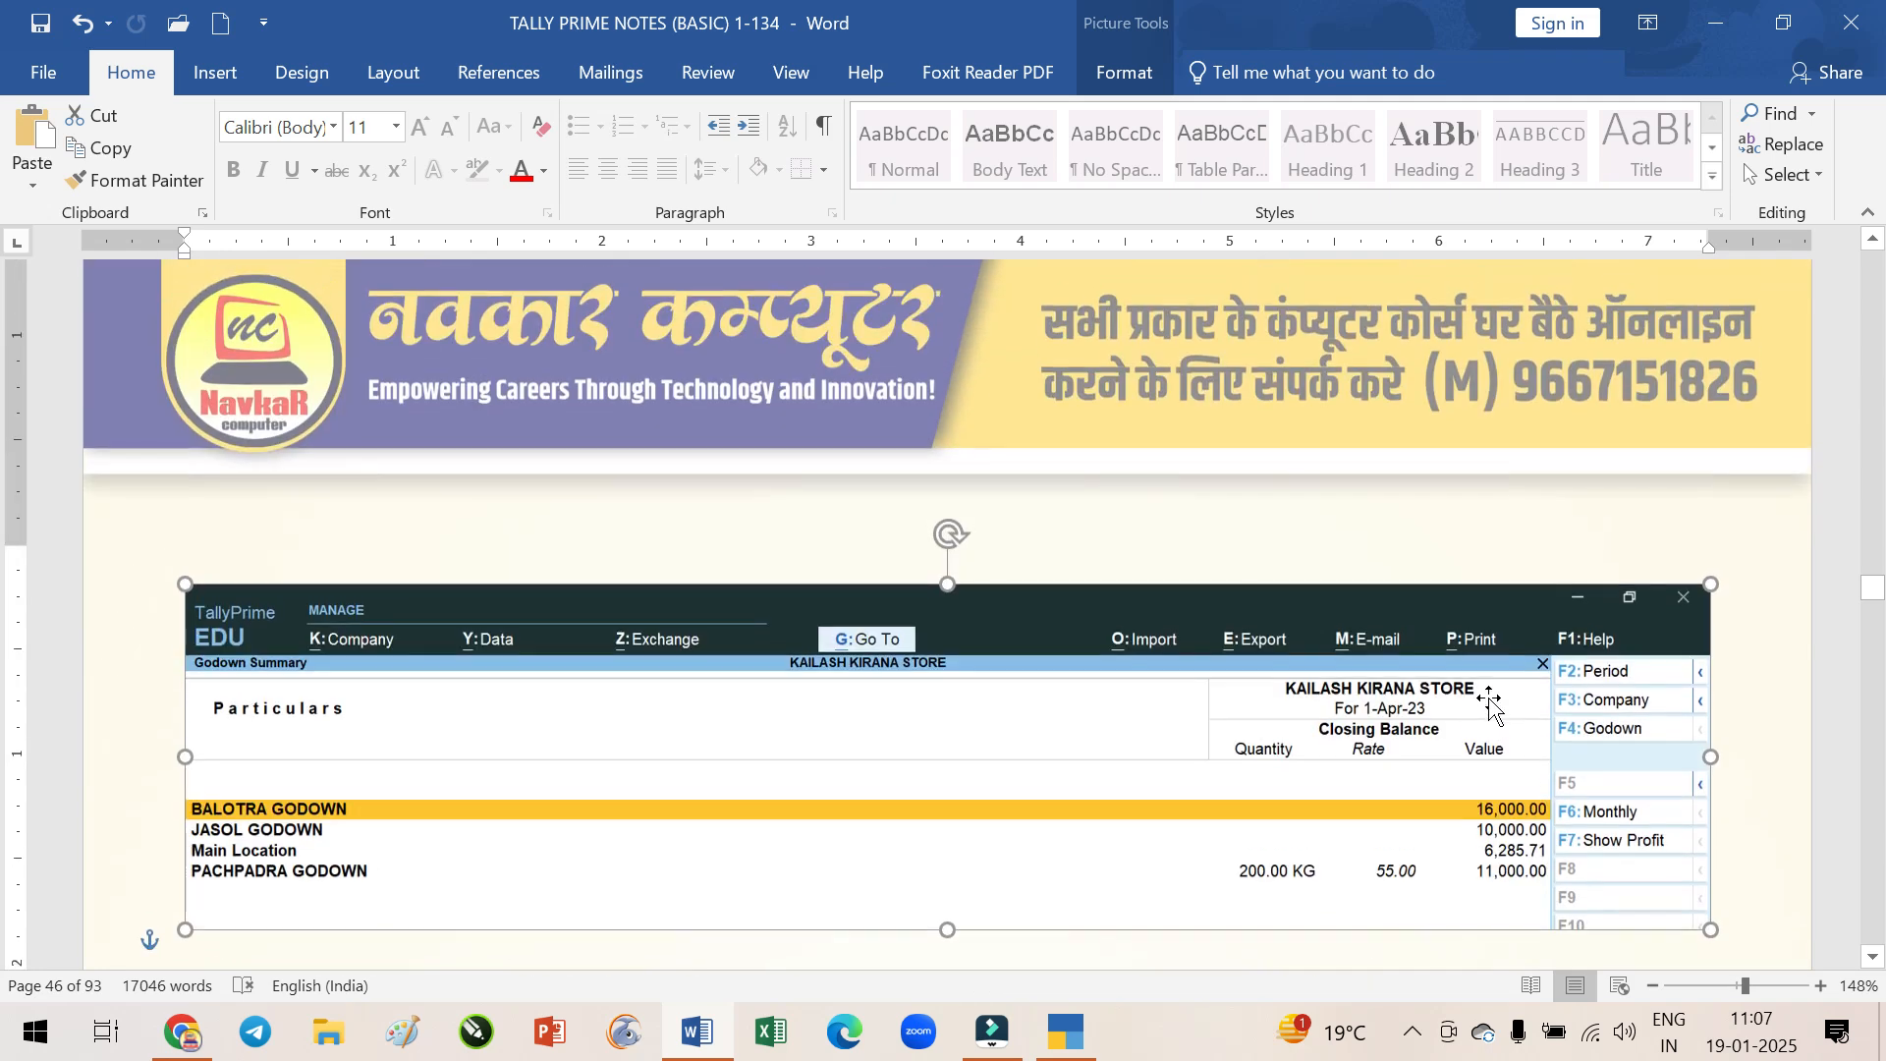